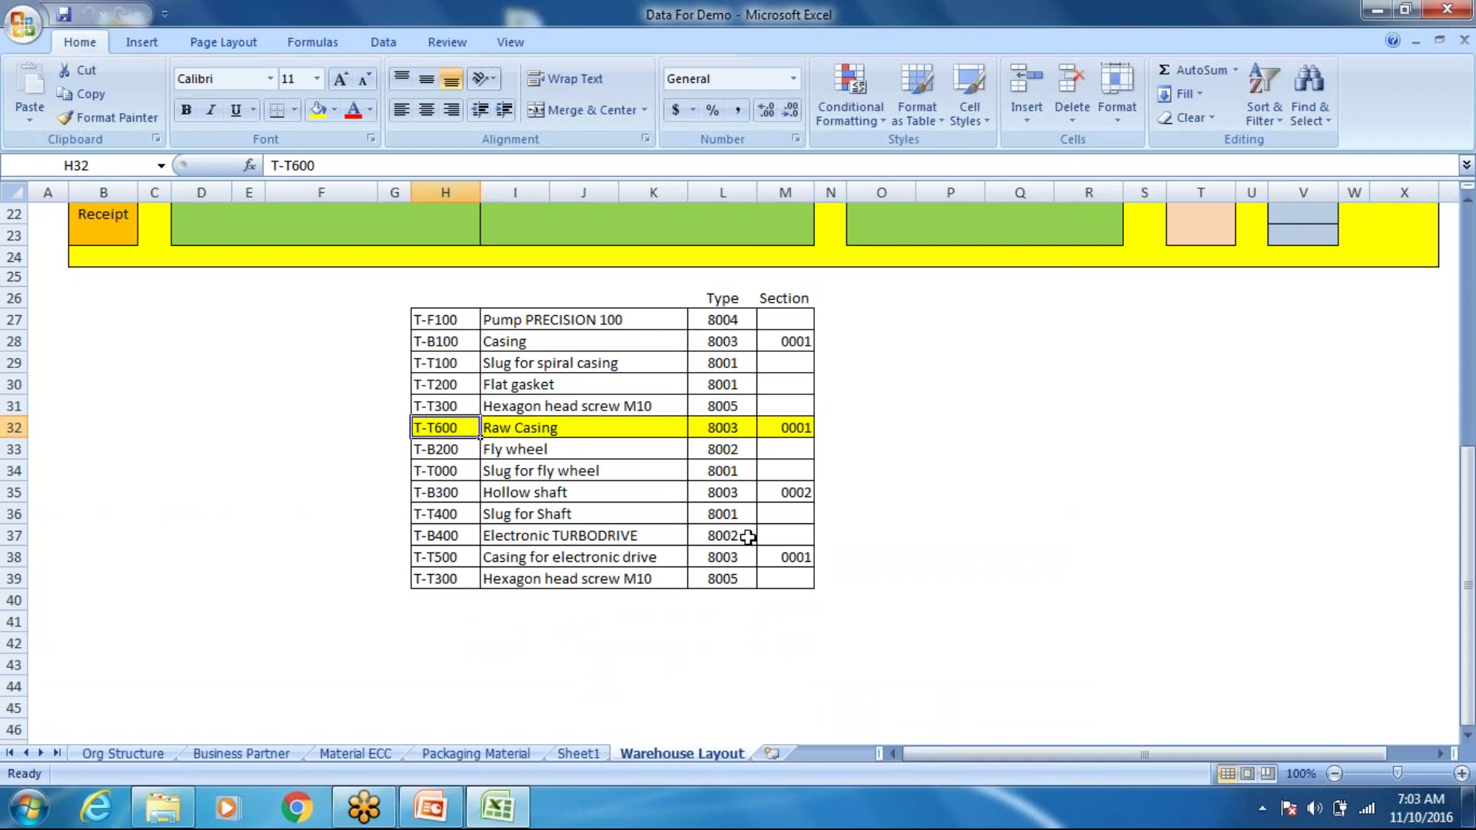
Check the storage type and section of the T-T600 Raw Casing row in the material table
left_click(745, 425)
left_click(807, 428)
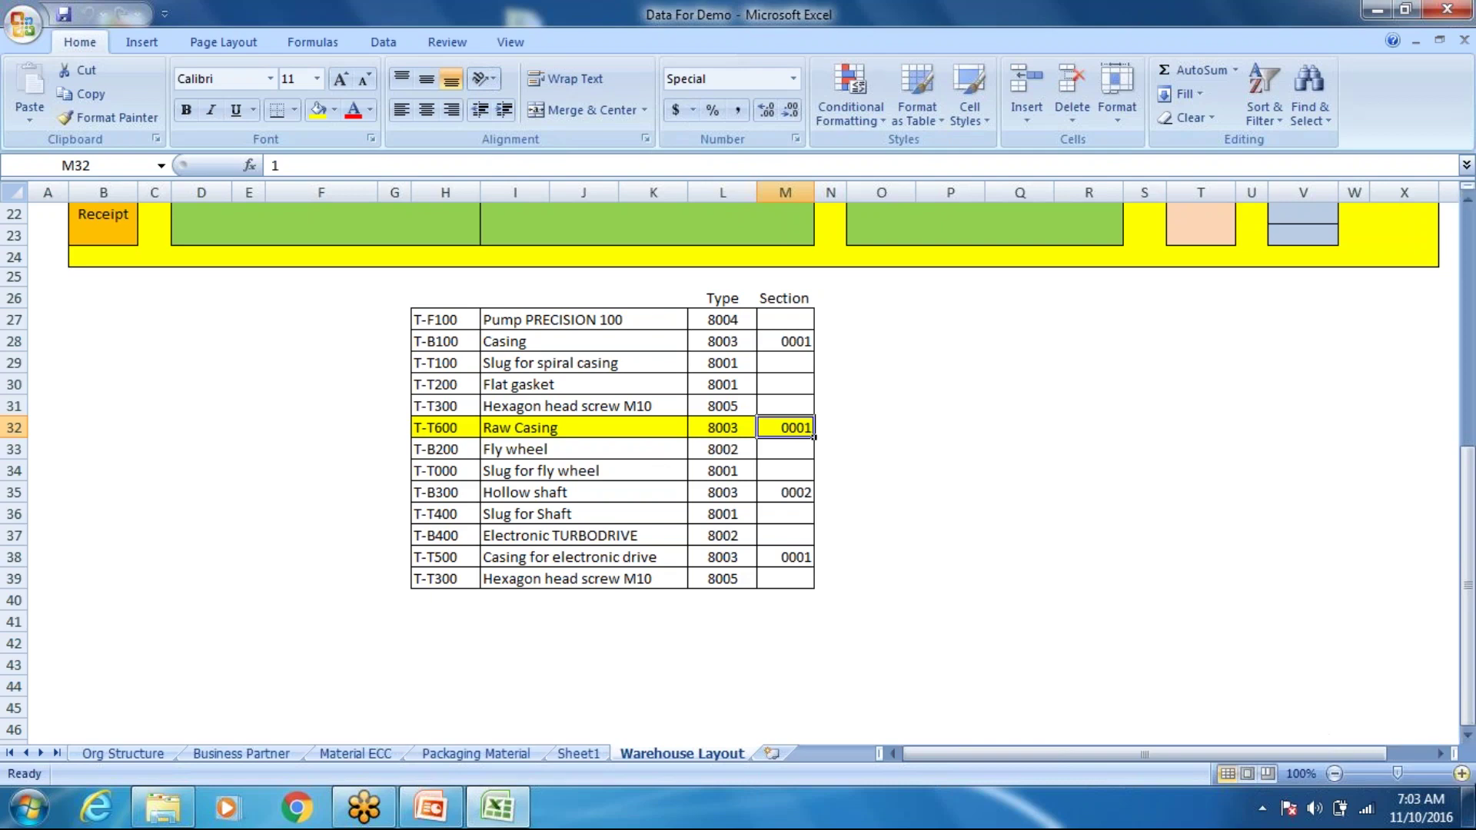
Launch SAP Logon and open the EWM New connection
left_click(1471, 804)
double_click(123, 596)
left_click(784, 419)
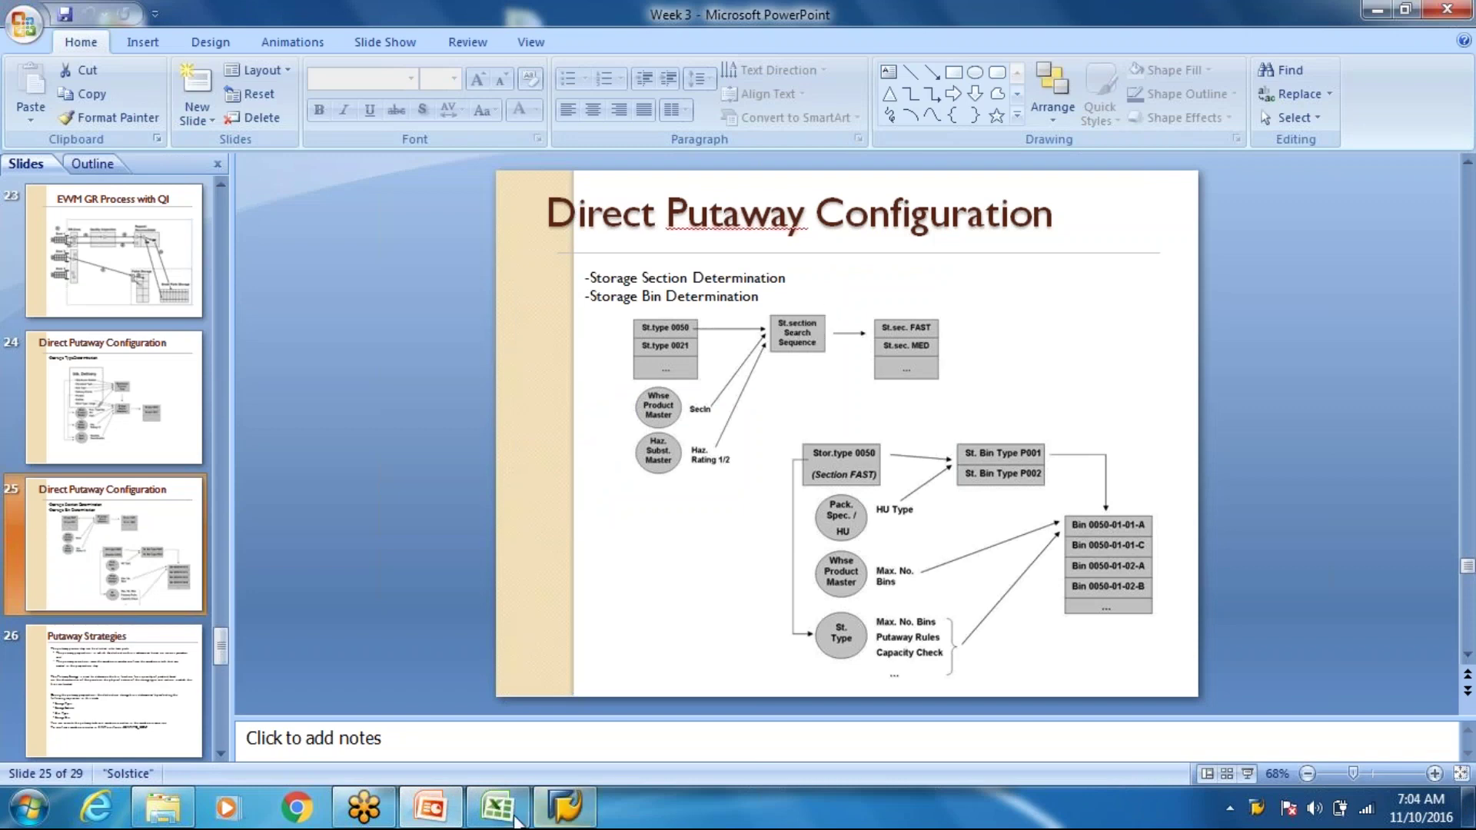
left_click(555, 807)
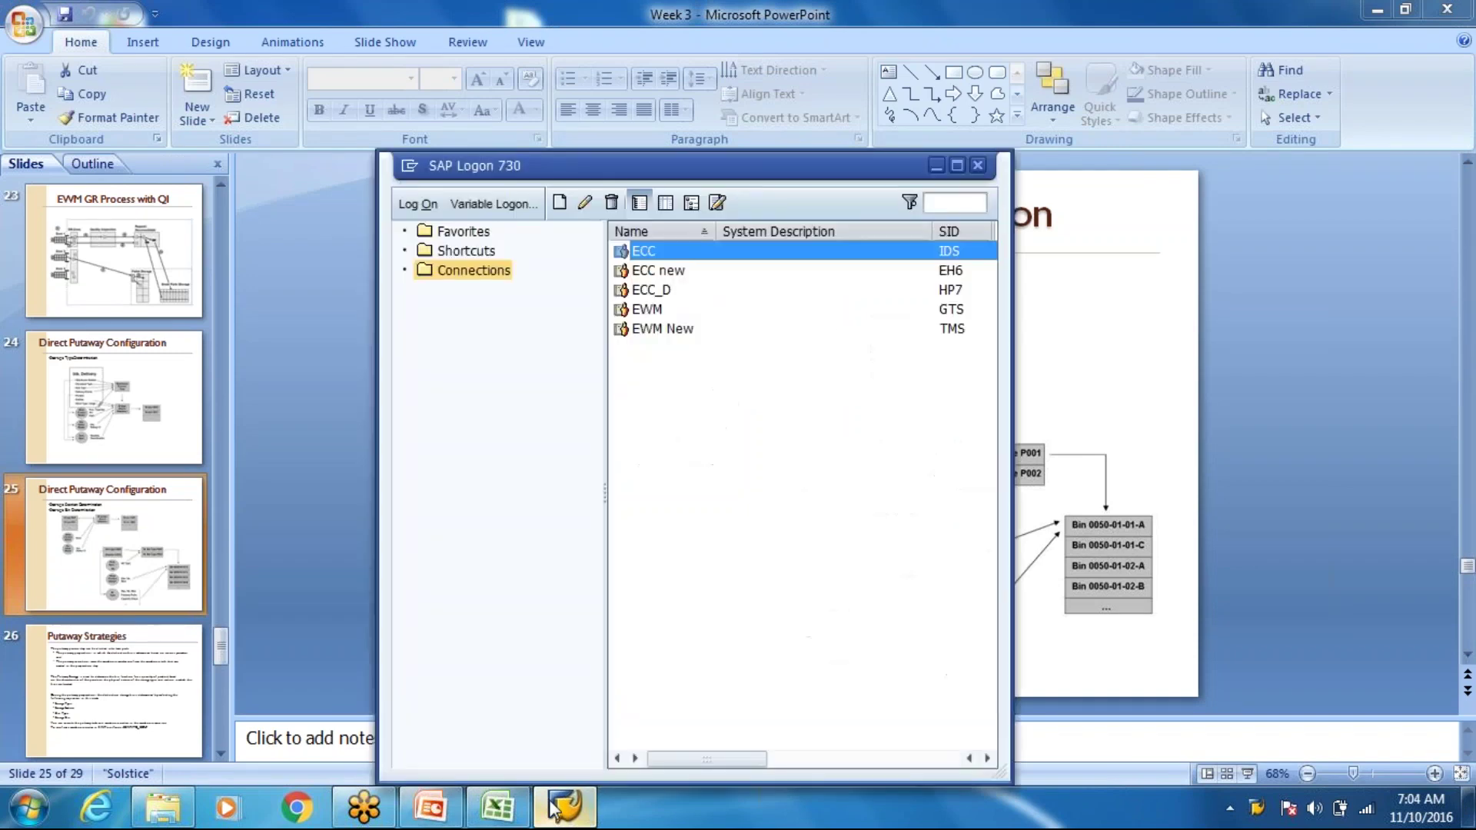
left_click(753, 332)
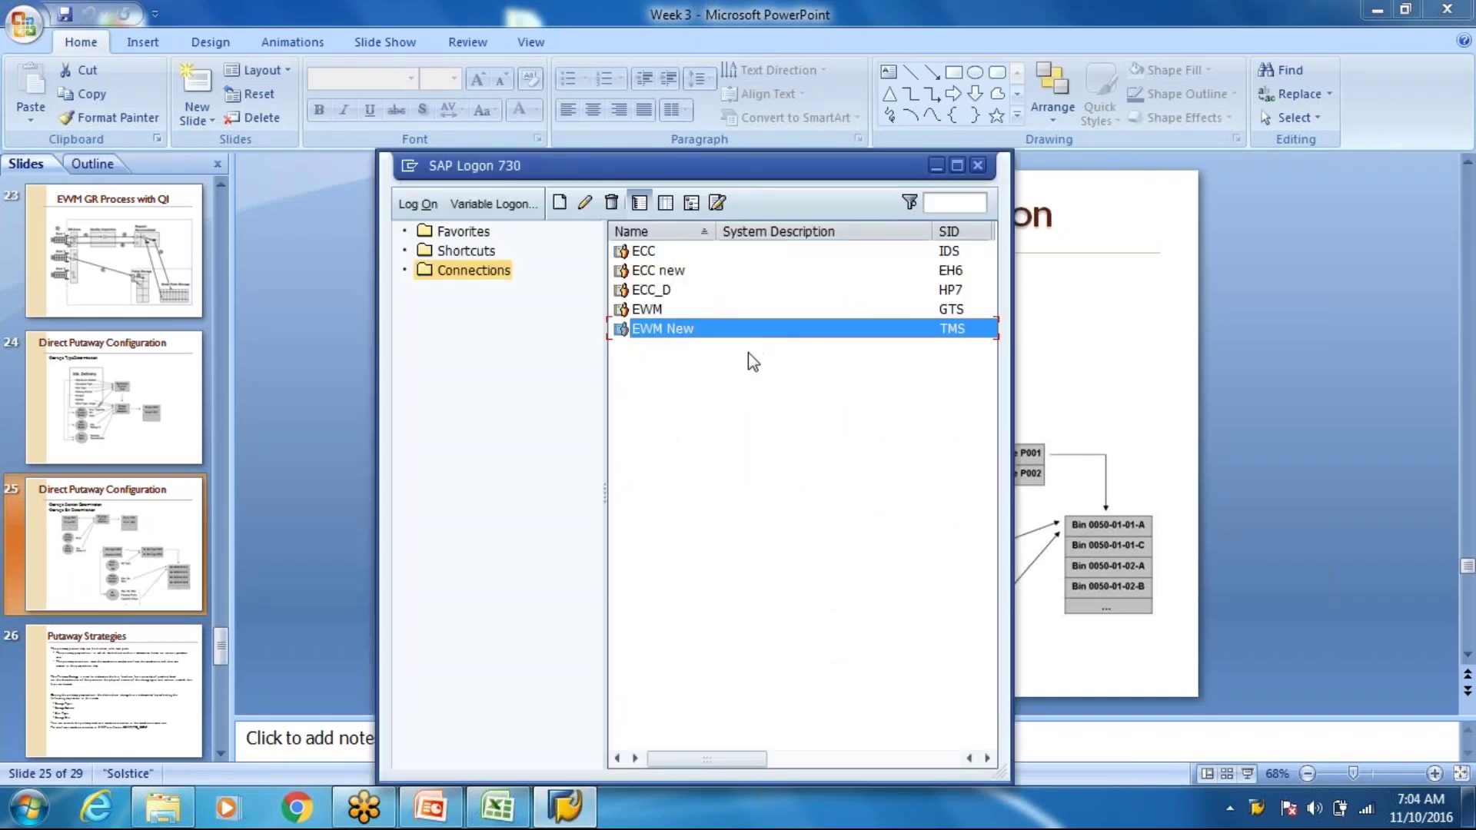
key("Return")
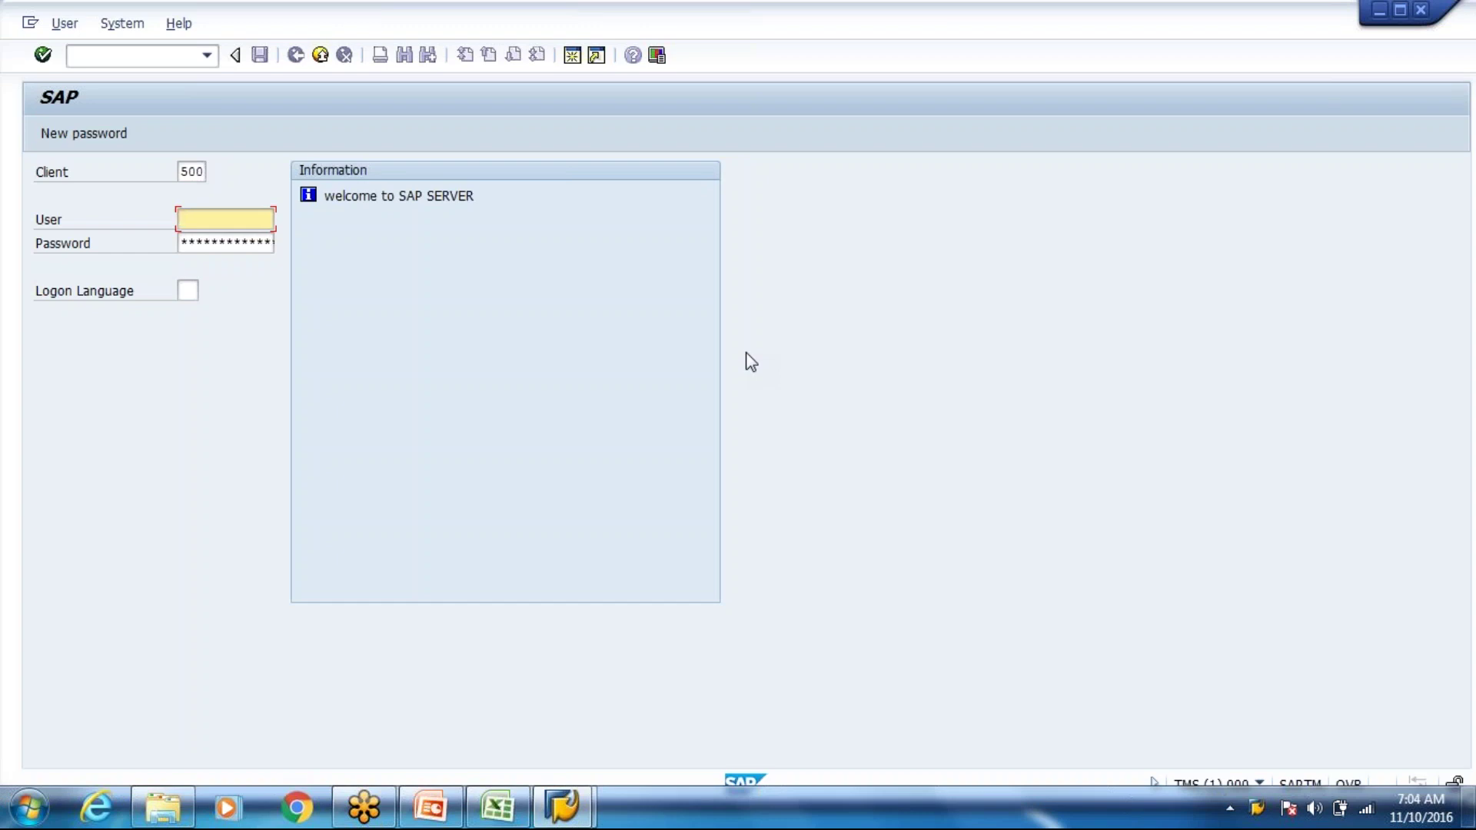
Log on to client 400 as the trainer user, entering the account password
key("BackSpace")
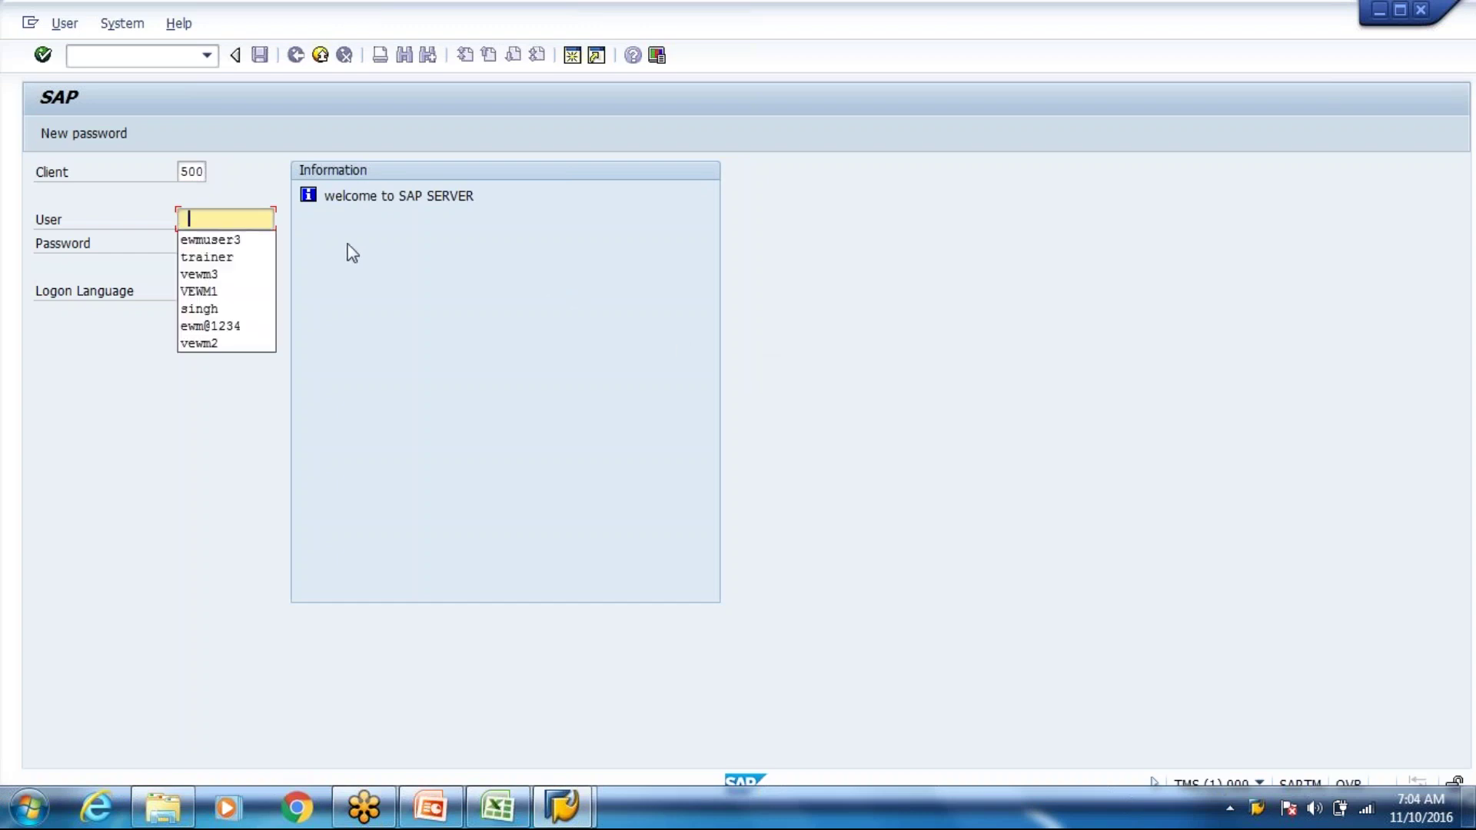
left_click(245, 256)
key("shift+Tab")
key("BackSpace")
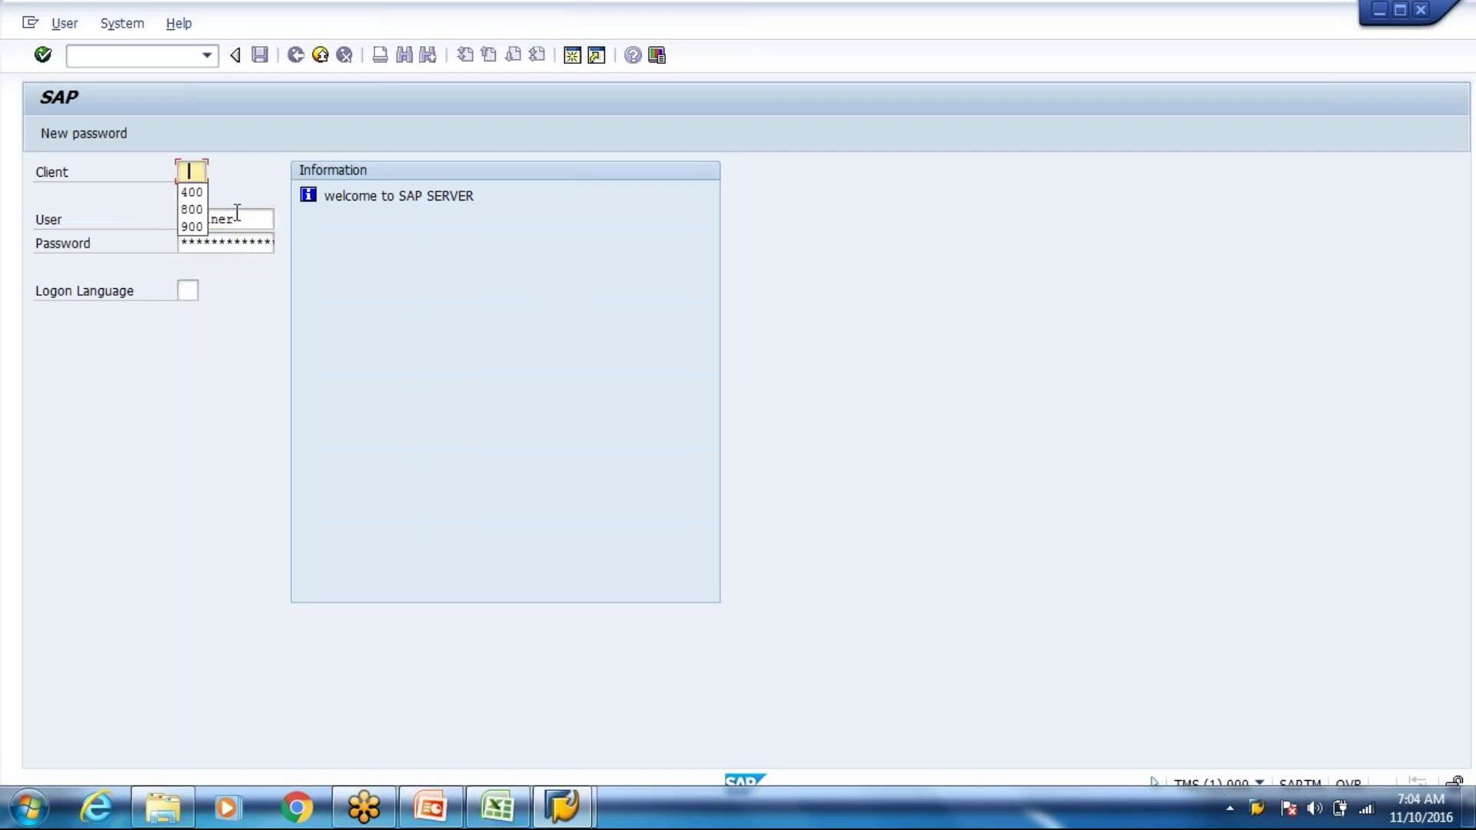
left_click(204, 190)
key("Tab")
key("Tab")
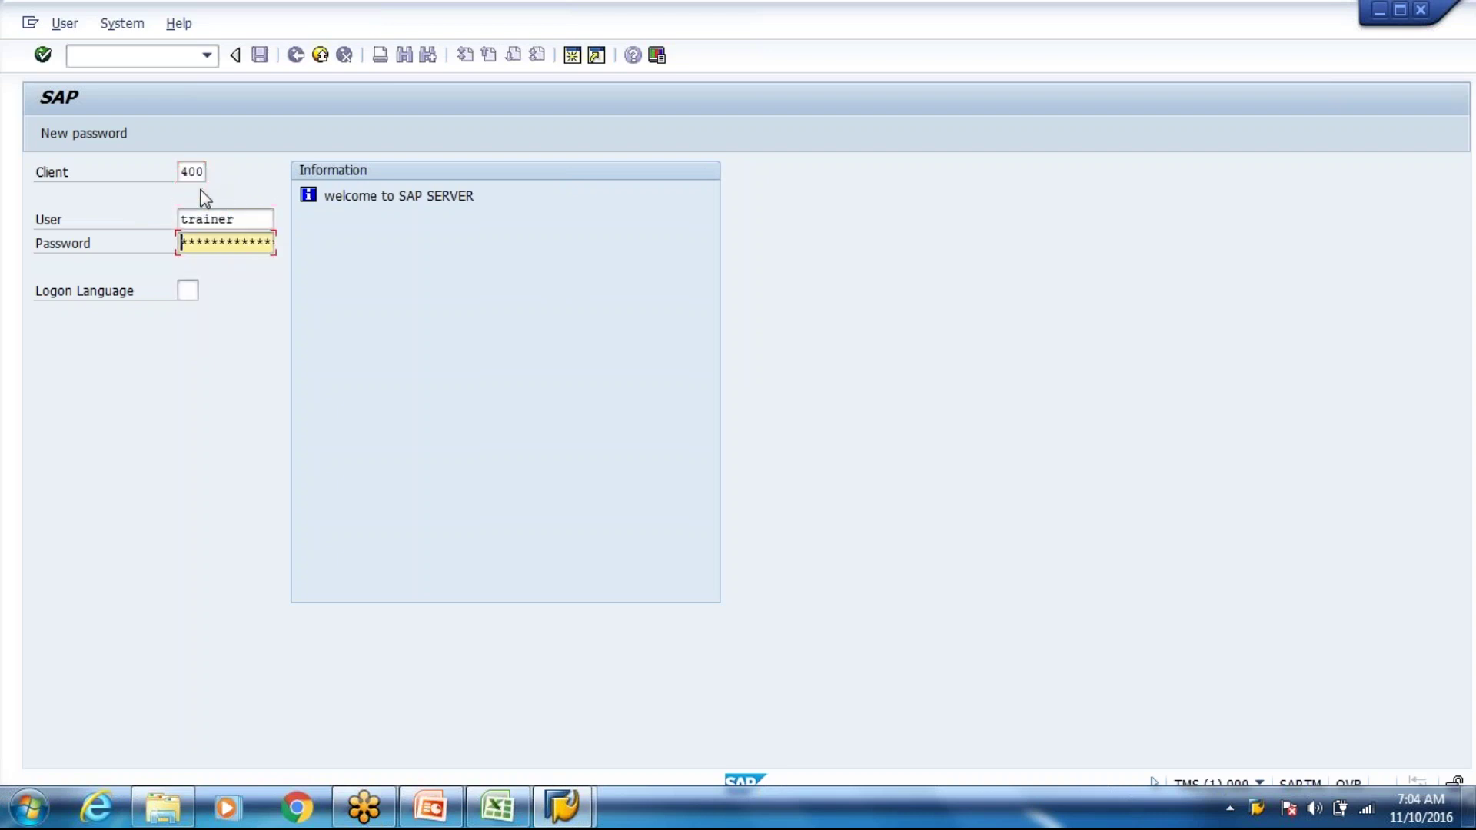
type("*********")
key("Return")
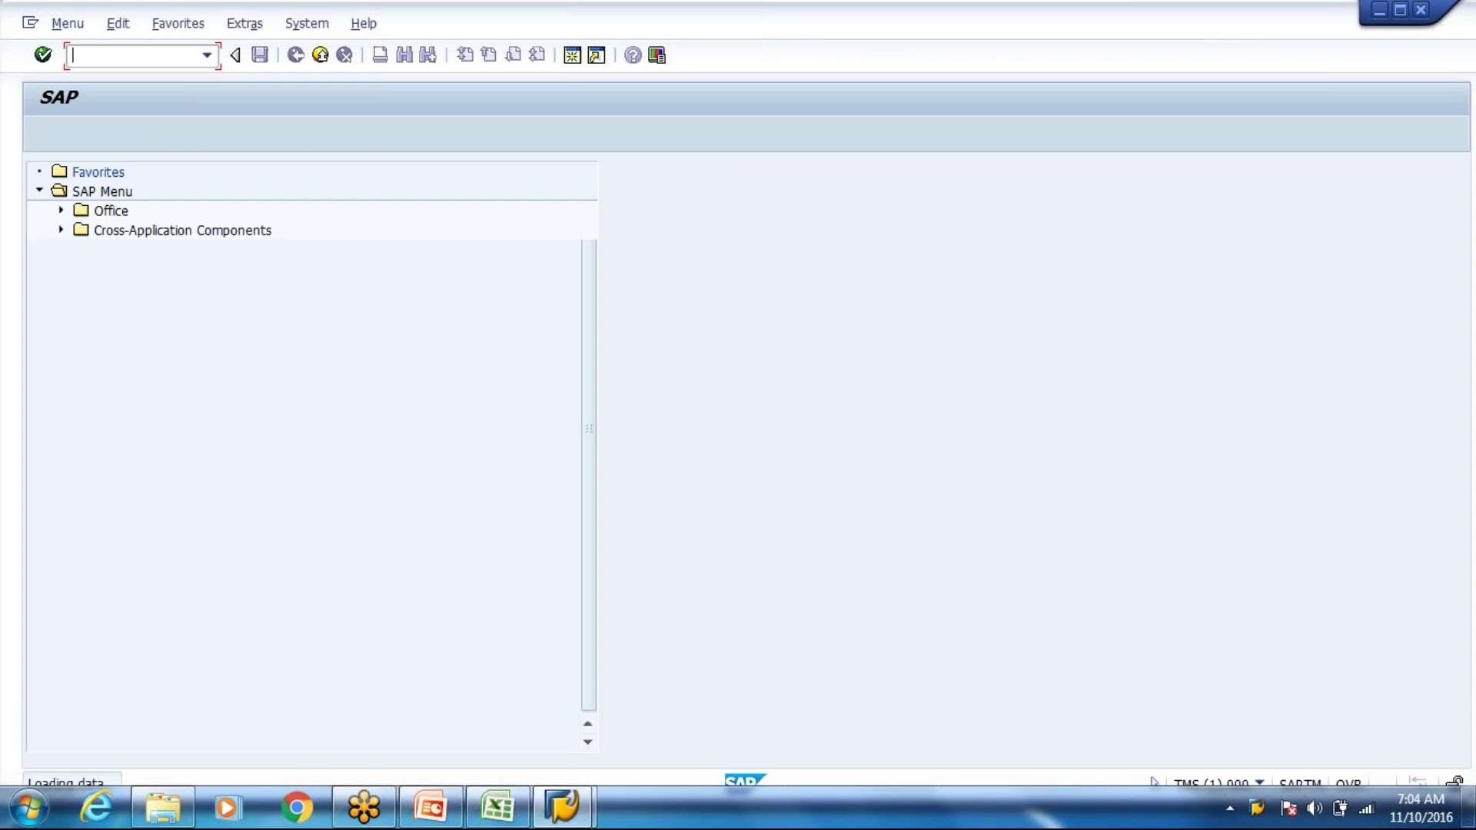
Start the mass change of storage bins transaction with /n/scwm/ls11
type("/")
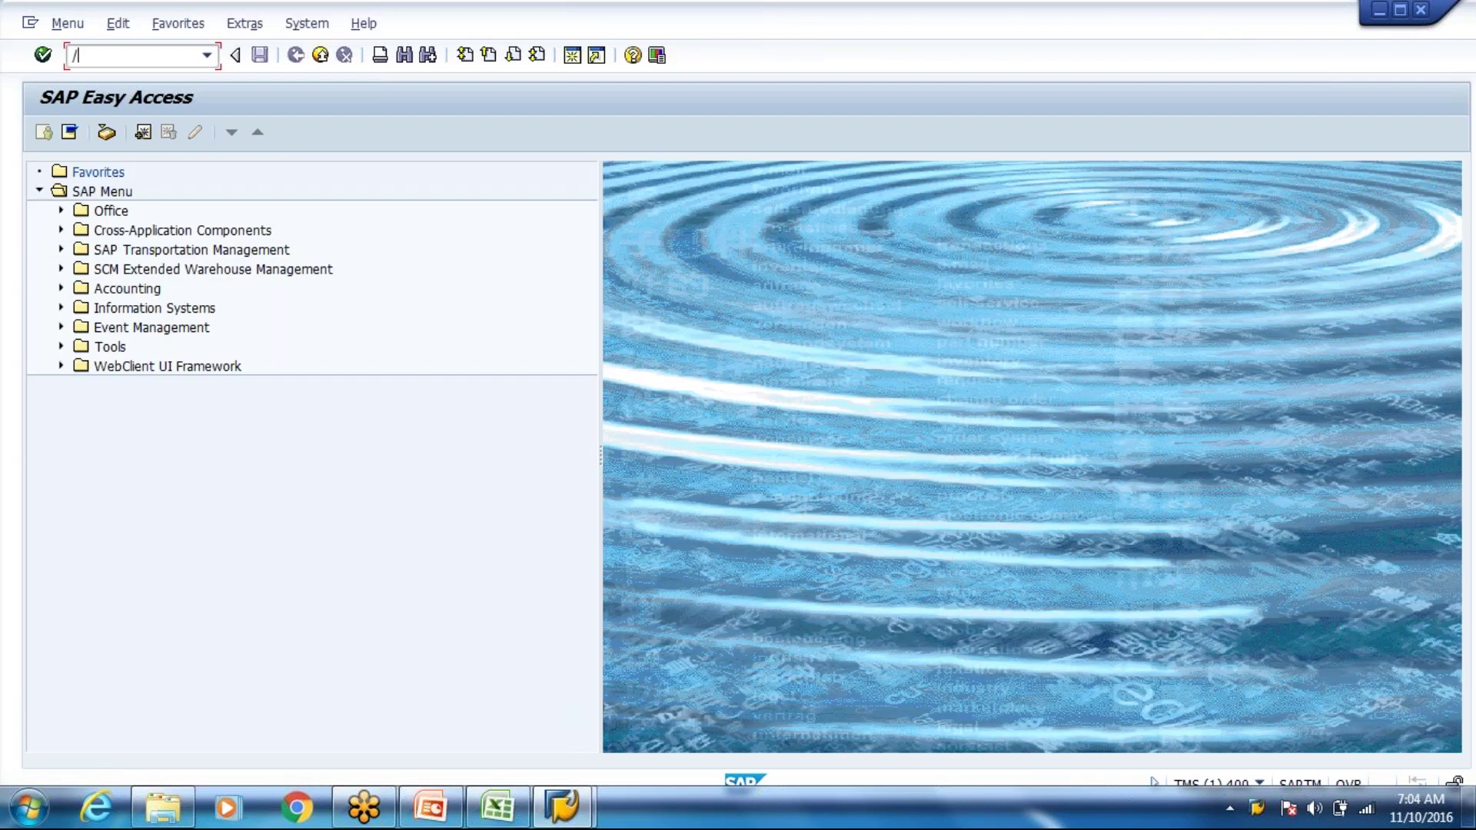
type("n/scwm/ls11")
key("Return")
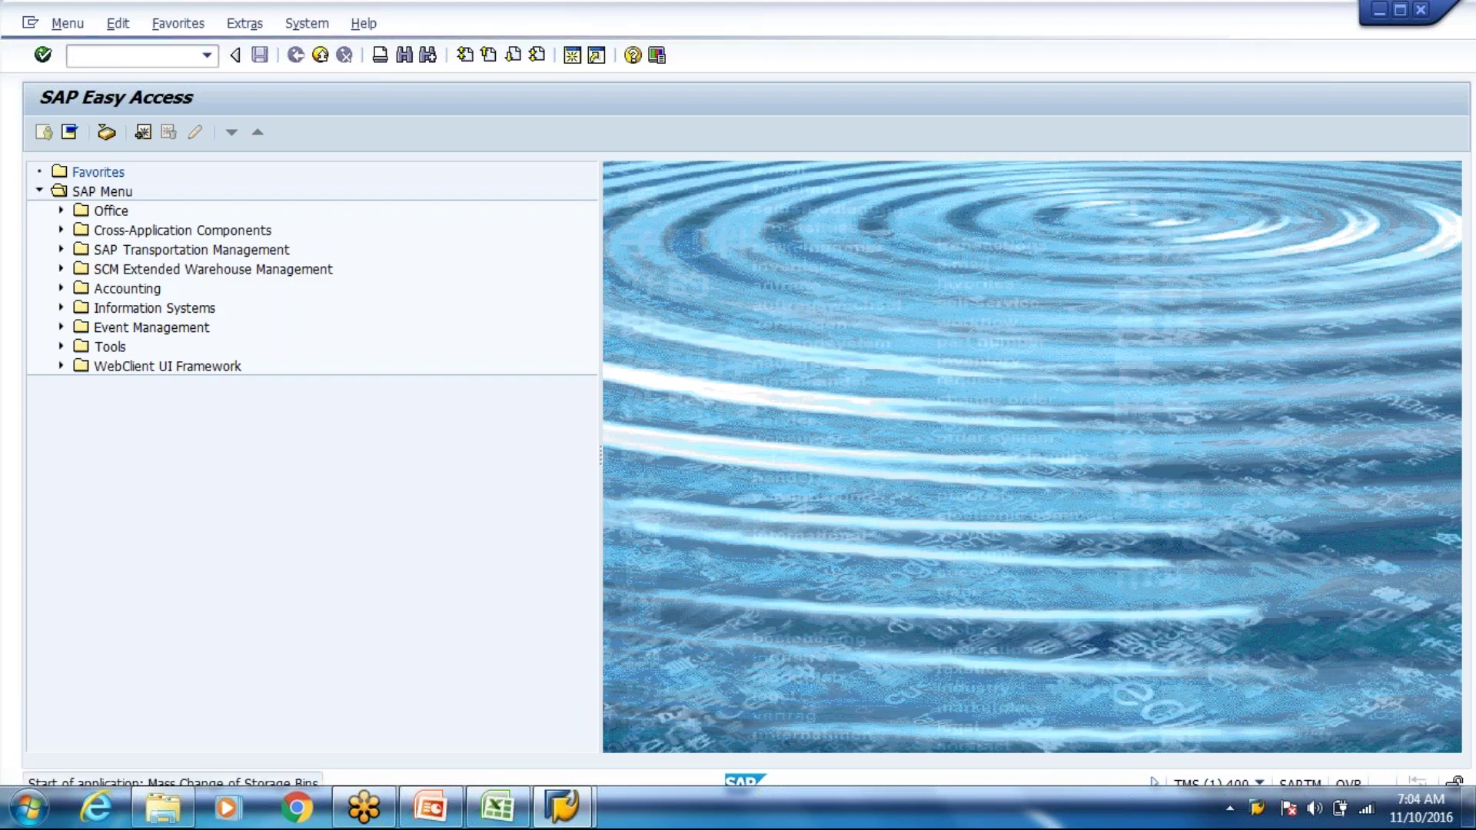
Look up the T-T600 Raw Casing entry in the Excel material table and return to SAP
left_click(528, 809)
left_click(434, 428)
key("alt+Tab")
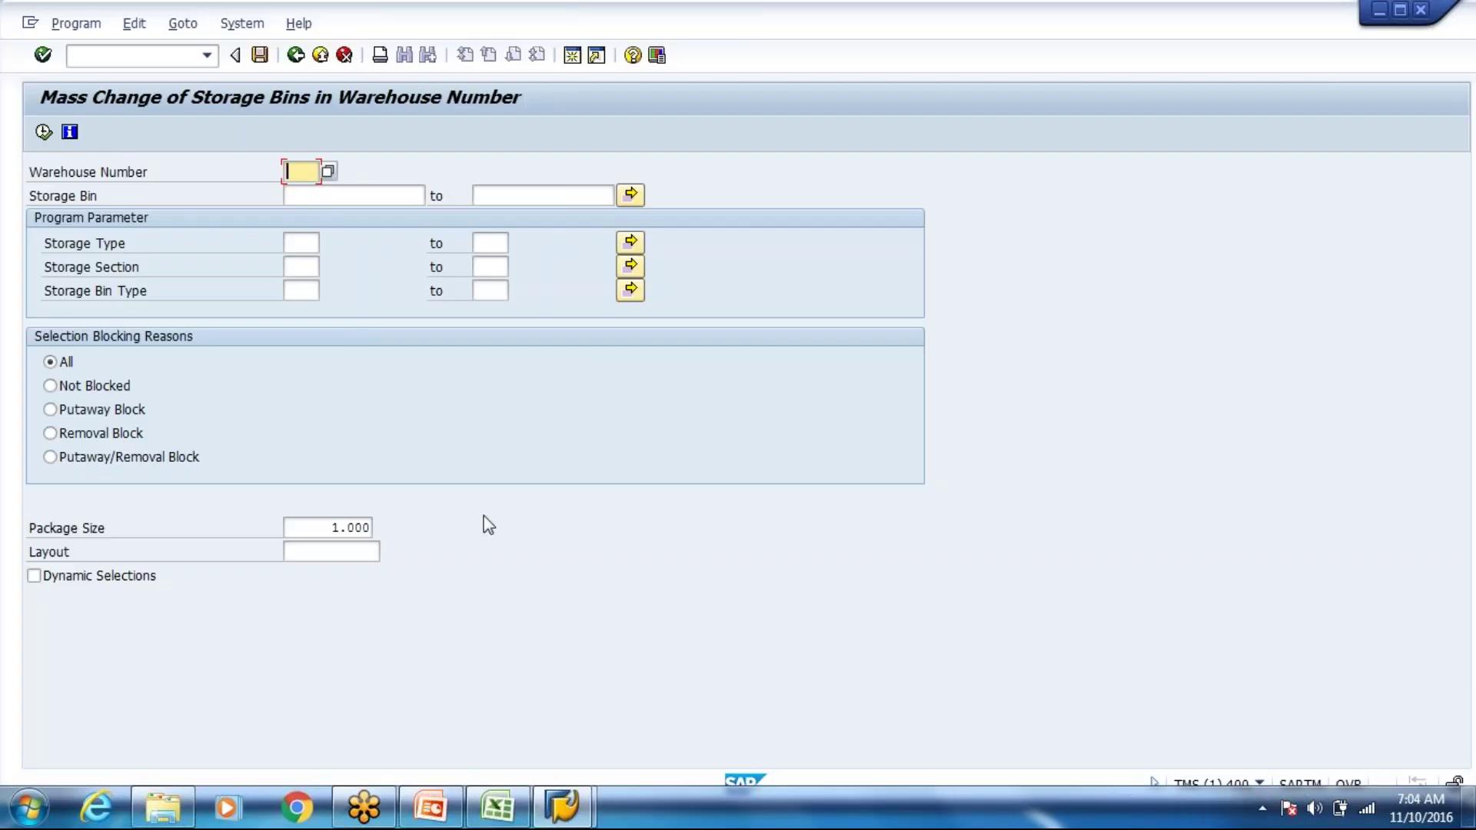
key("alt+Tab")
key("alt+Tab")
List the storage bins of warehouse number WH80 with storage type 8003
type("Wh80")
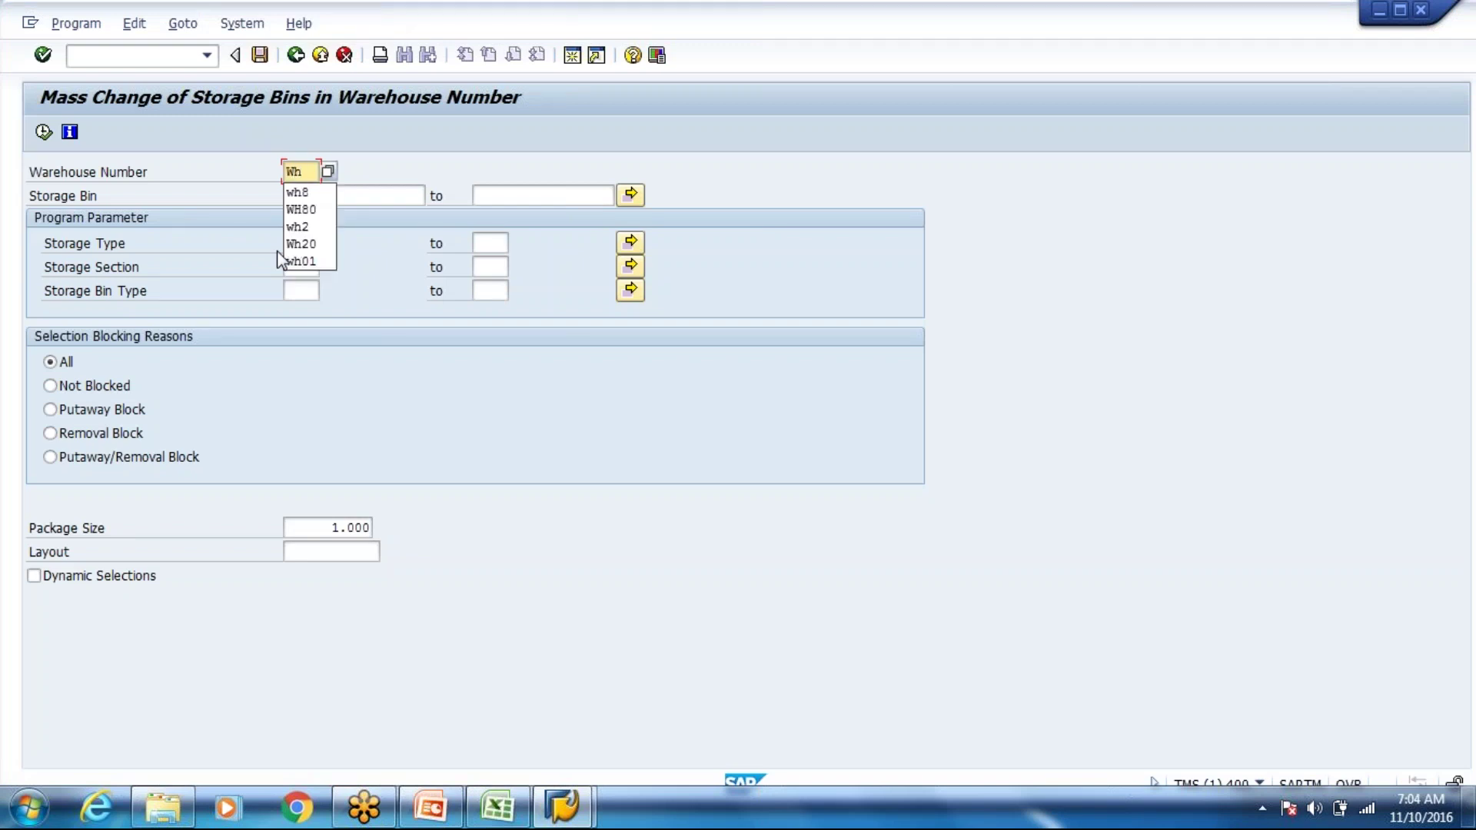
key("Tab")
key("Tab")
key("Tab")
key("Tab")
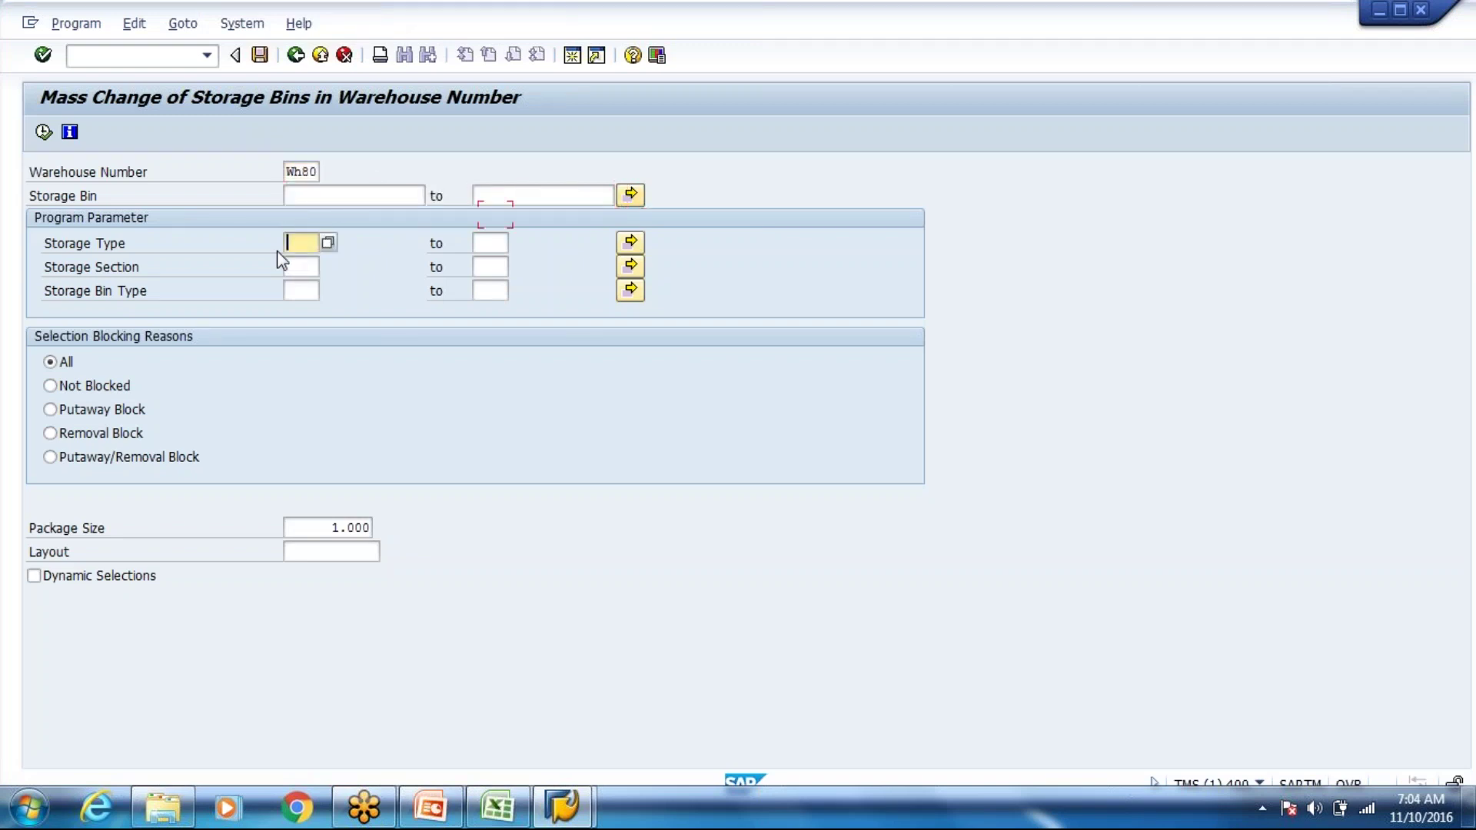
key("shift+Tab")
type("8003")
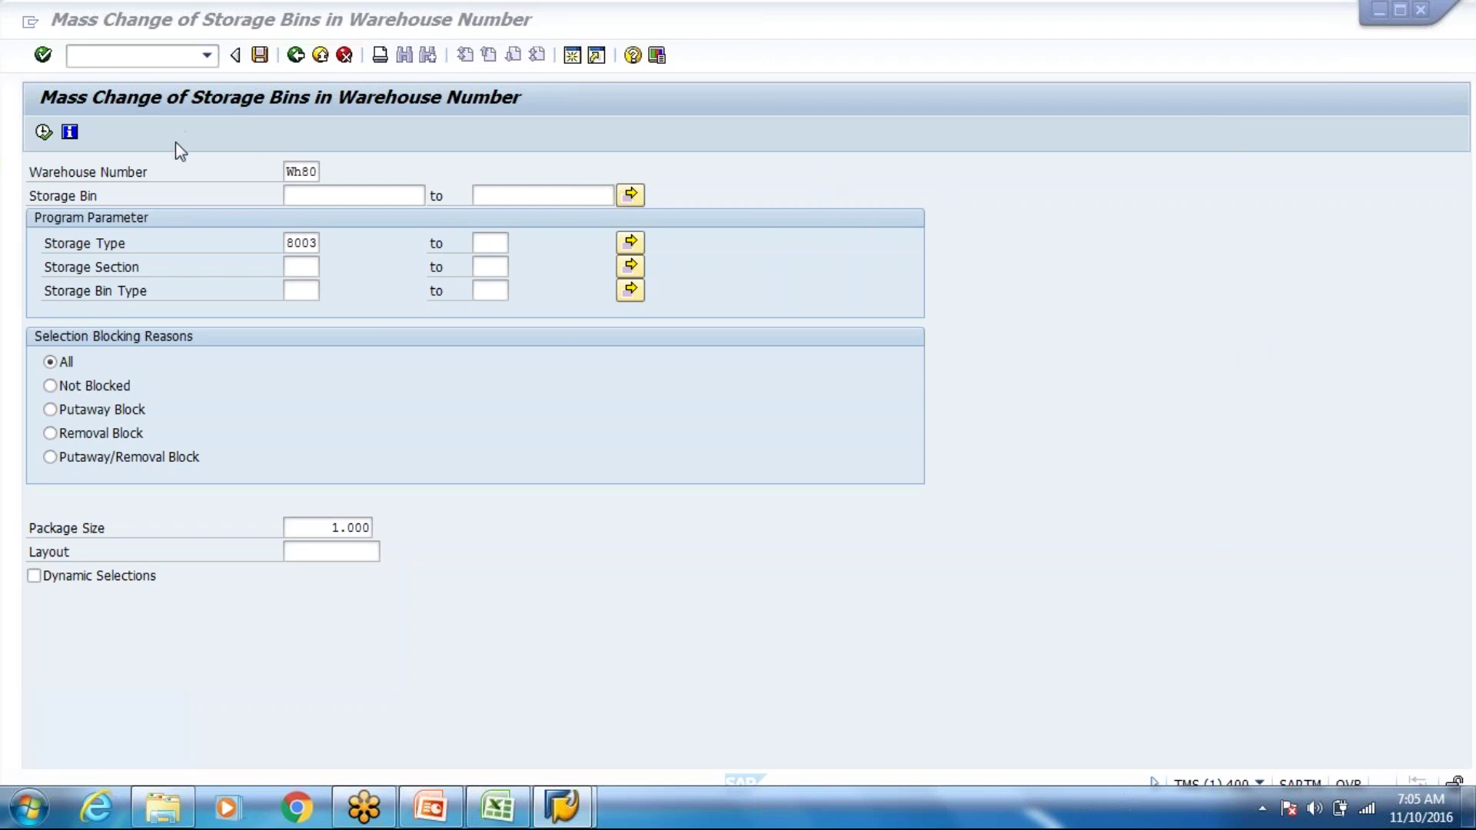
left_click(44, 132)
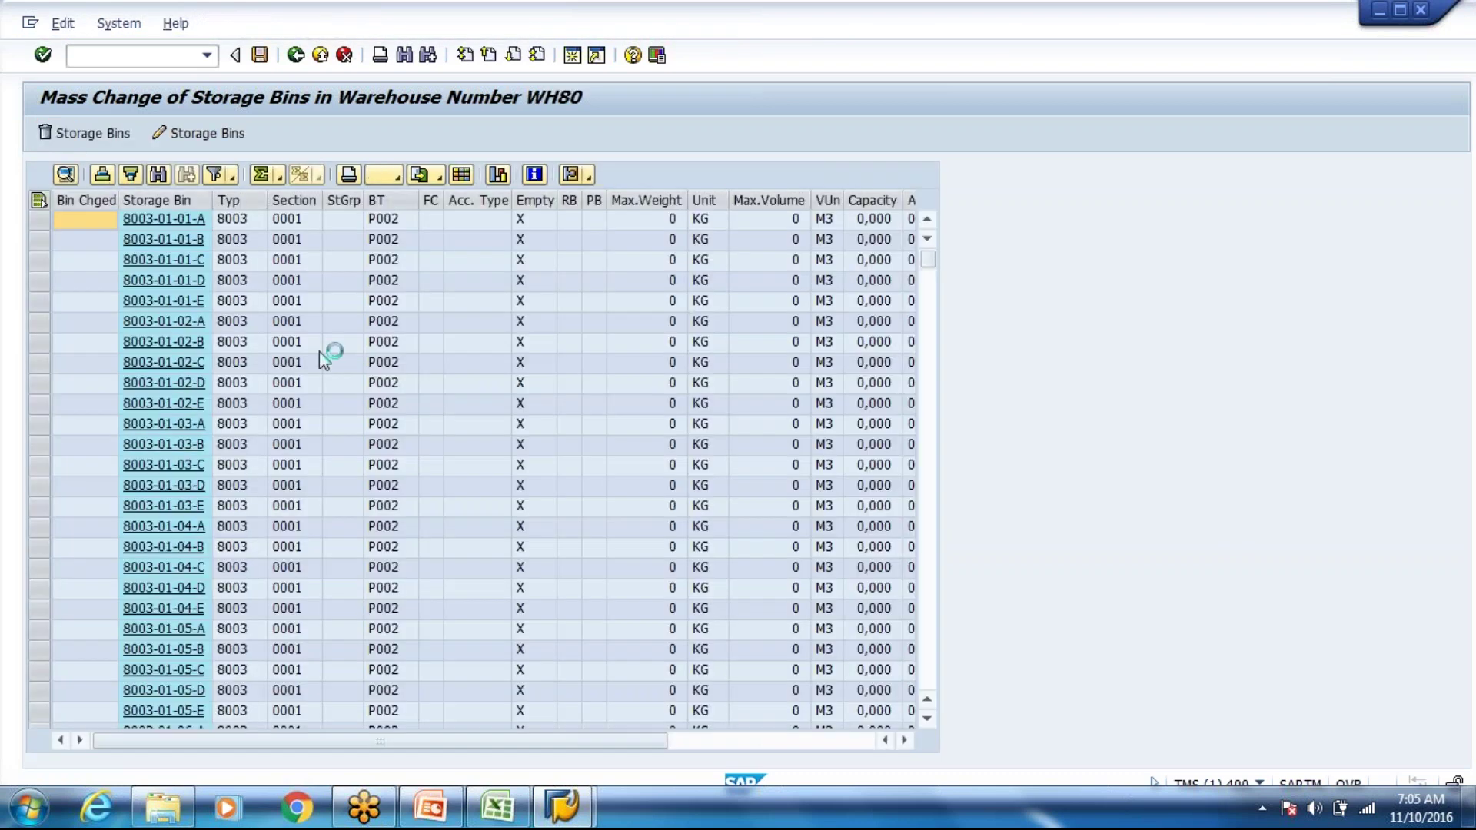
Examine the storage type 8003 bin list down to its last bins
scroll(380, 385, "down", 4)
scroll(381, 423, "down", 3)
left_click_drag(928, 275, 919, 638)
left_click_drag(922, 555, 928, 677)
left_click(392, 202)
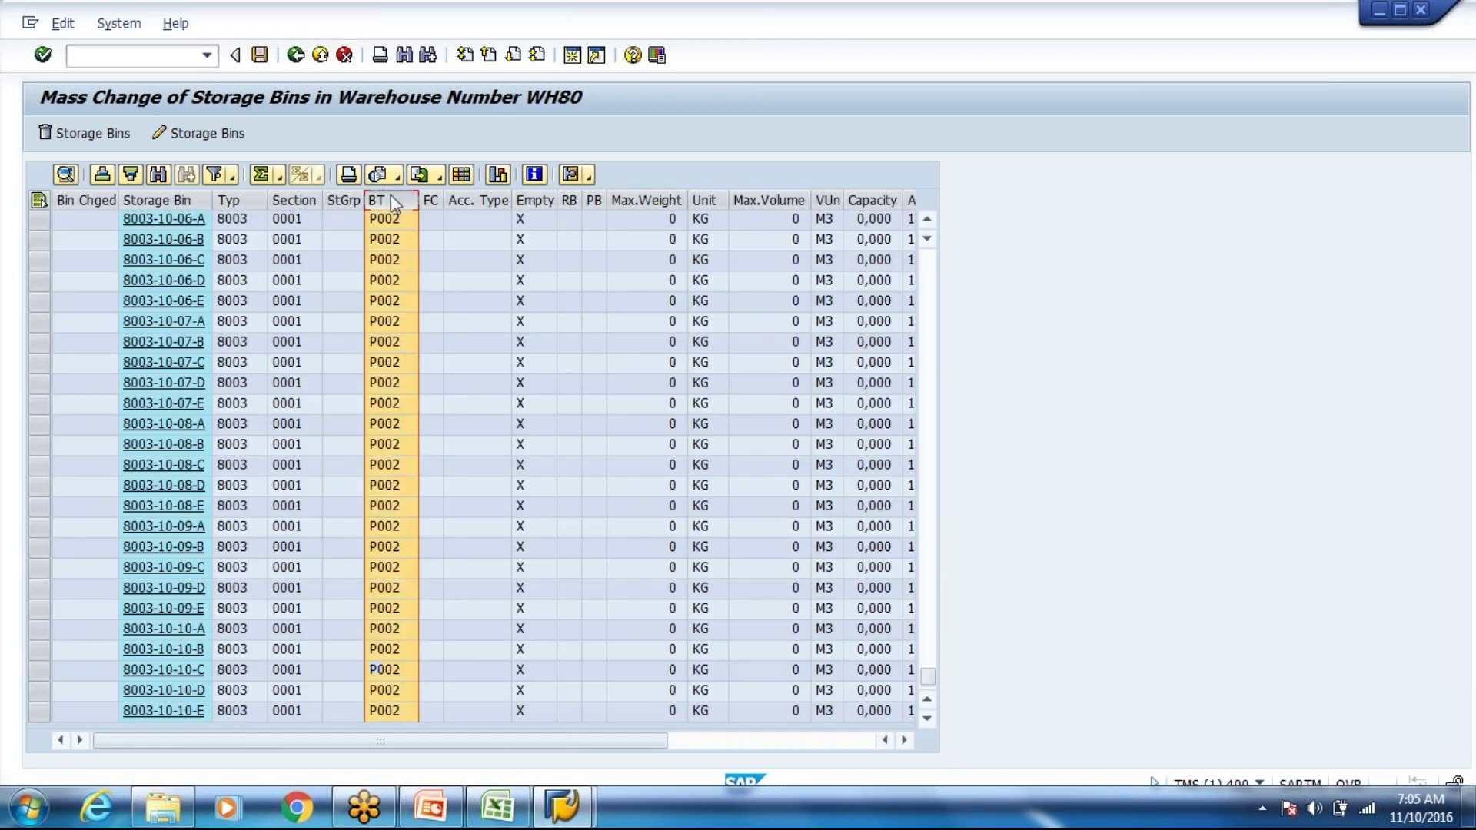
left_click(213, 175)
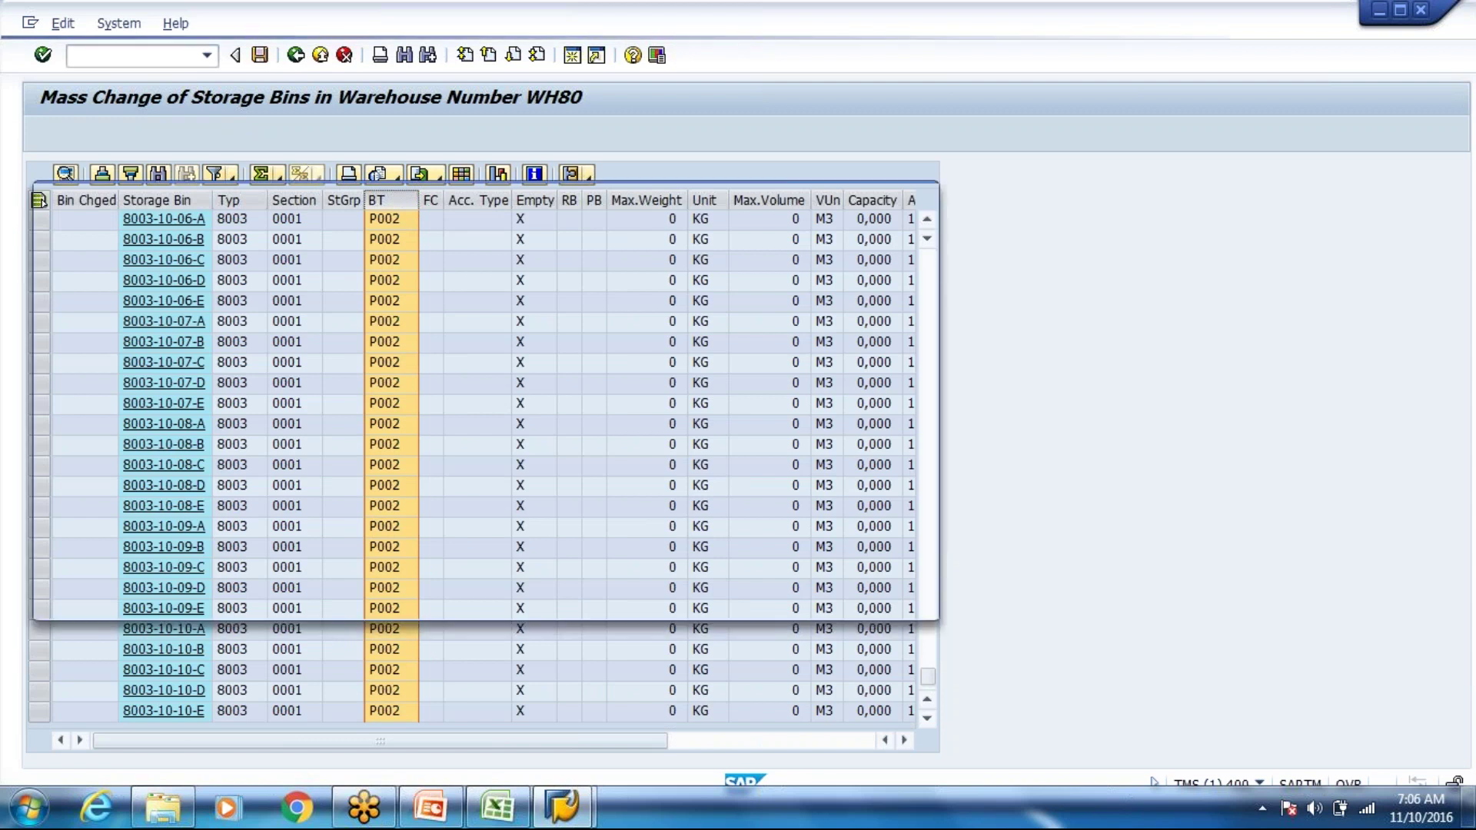
left_click(342, 252)
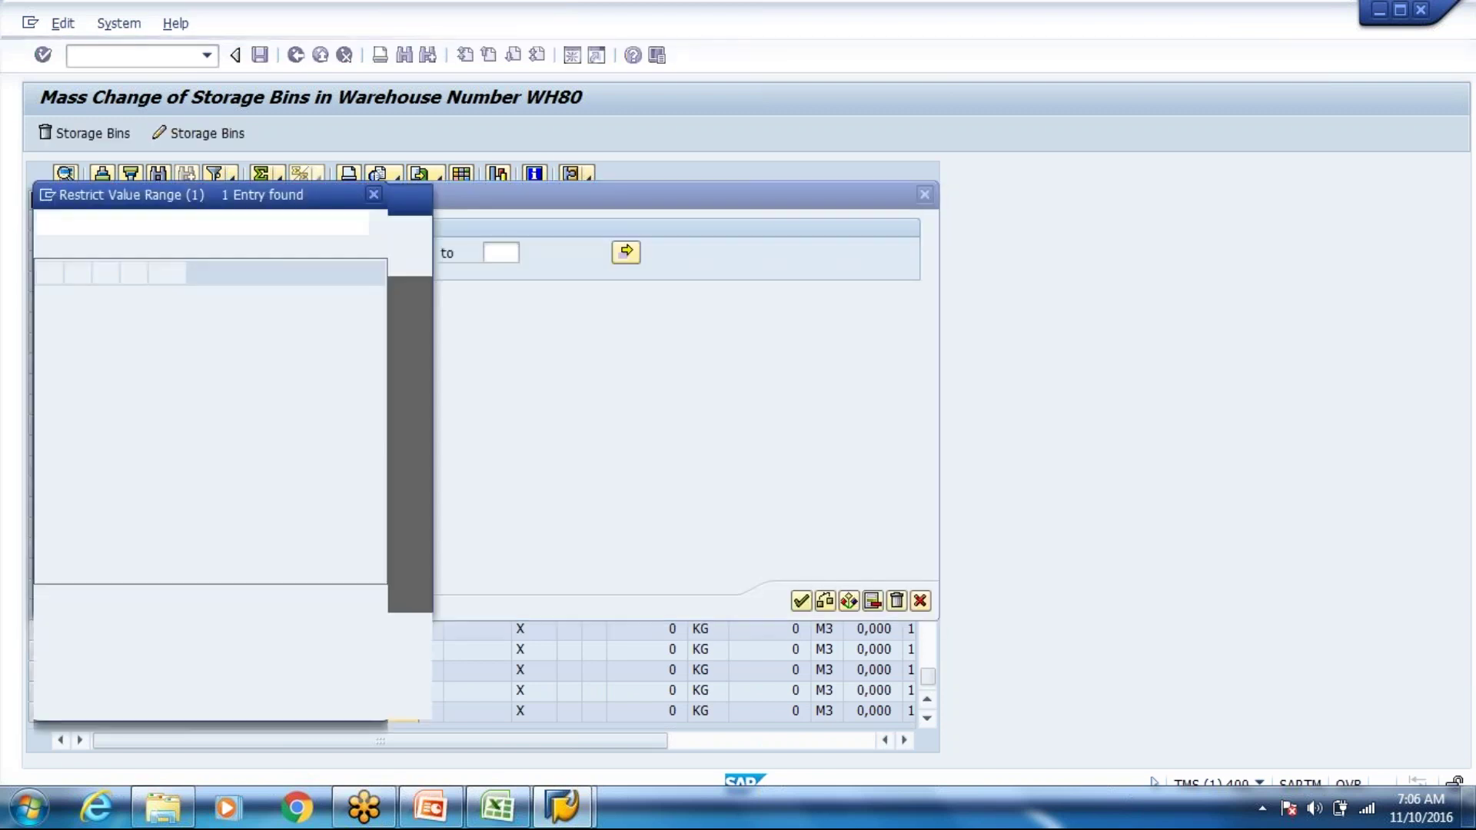
left_click(418, 194)
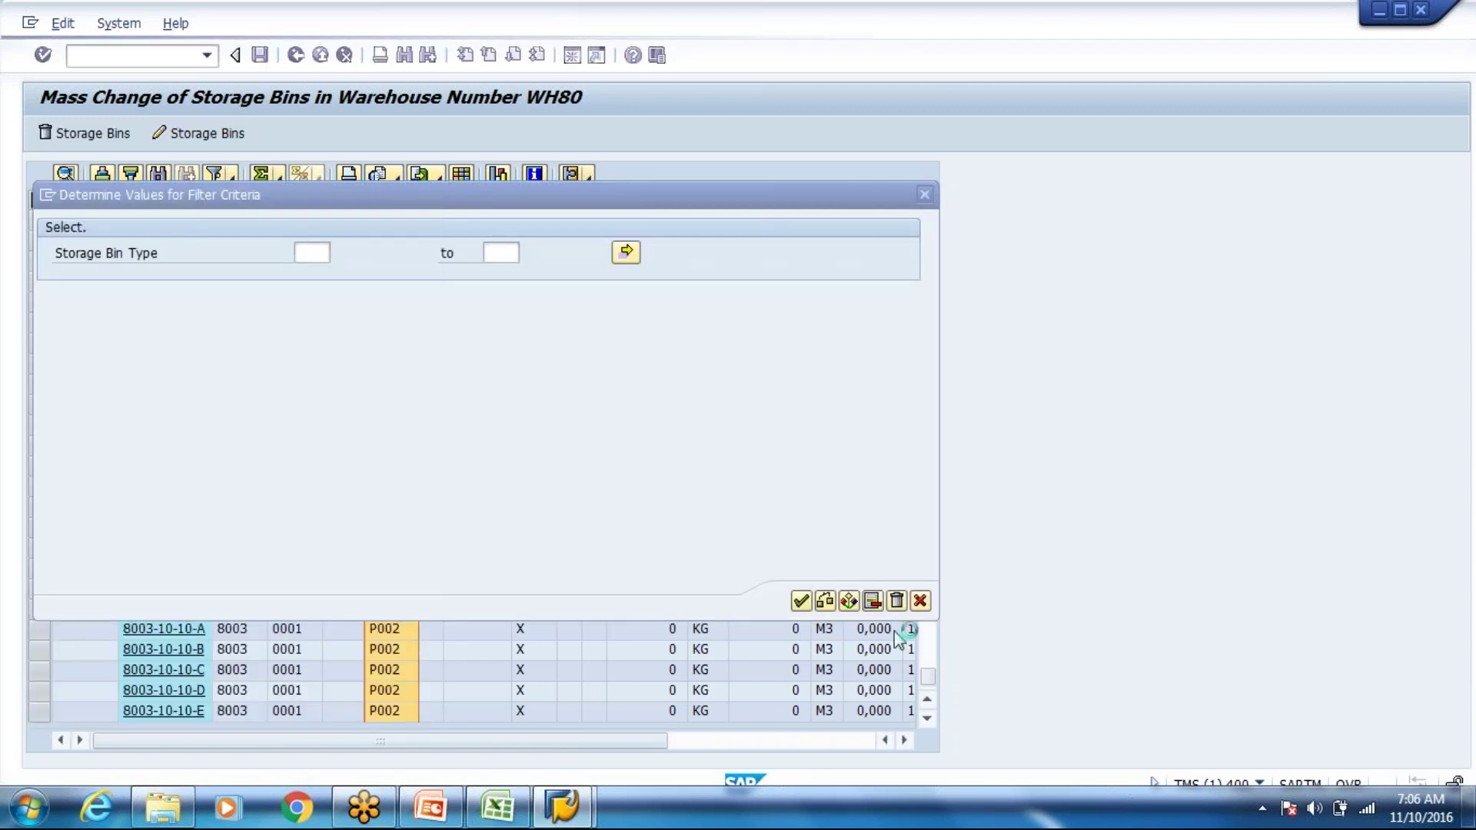
left_click(920, 601)
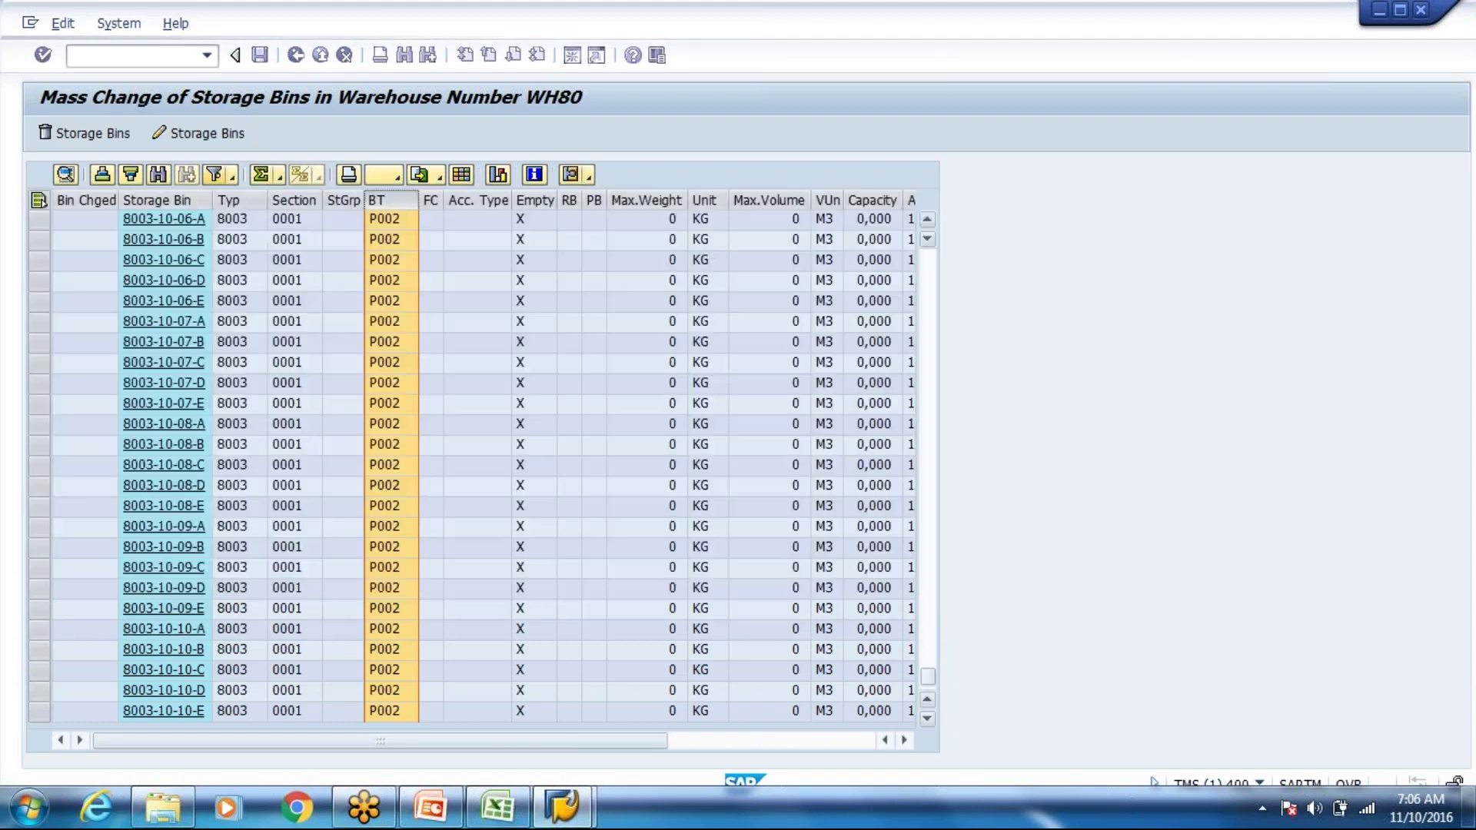
Review the section and bin type assignments from the end of the bin list back to its first bin
left_click(322, 629)
scroll(316, 626, "up", 5)
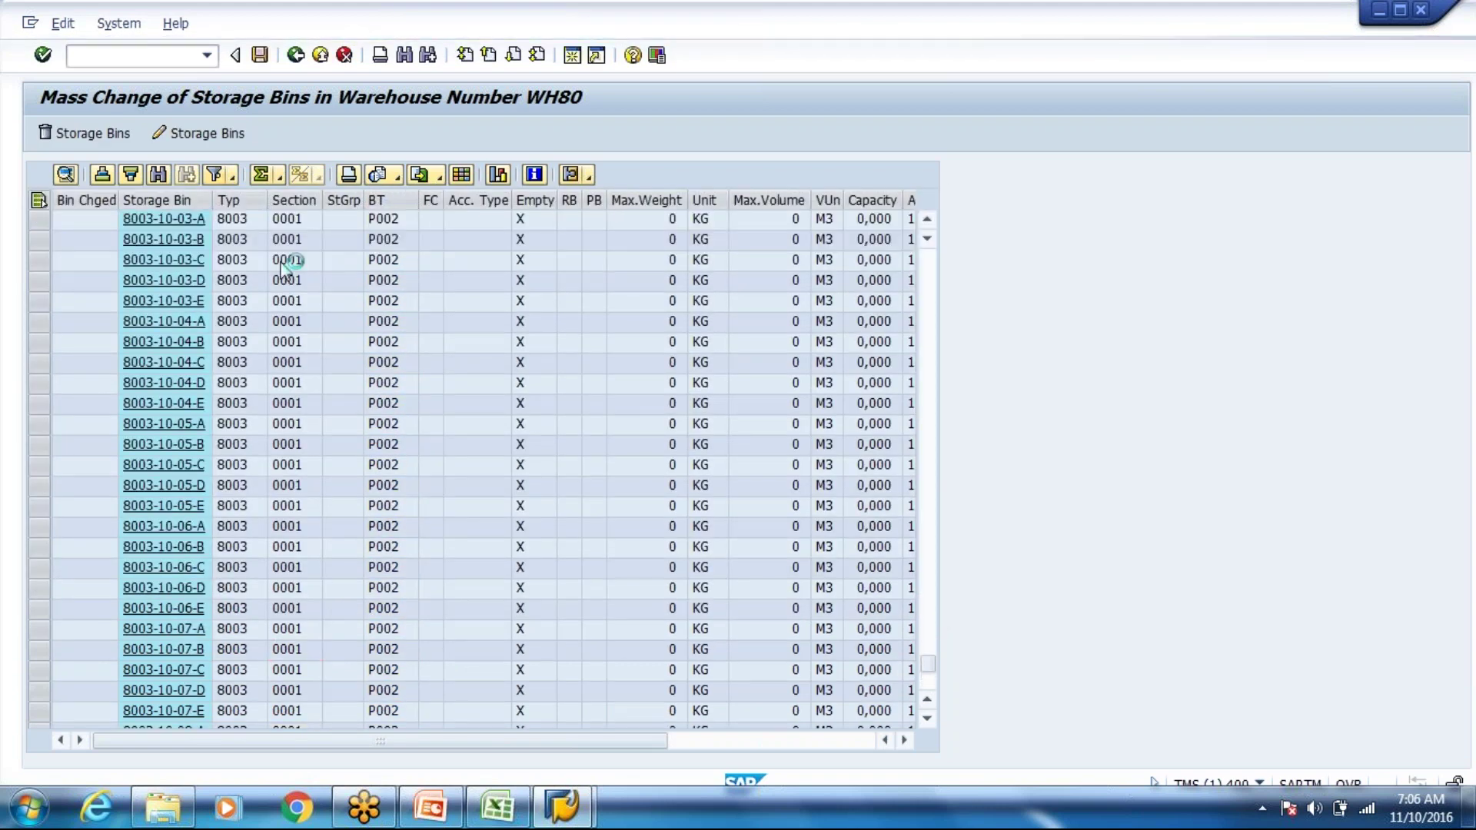
left_click(286, 239)
scroll(306, 320, "up", 5)
scroll(307, 320, "up", 8)
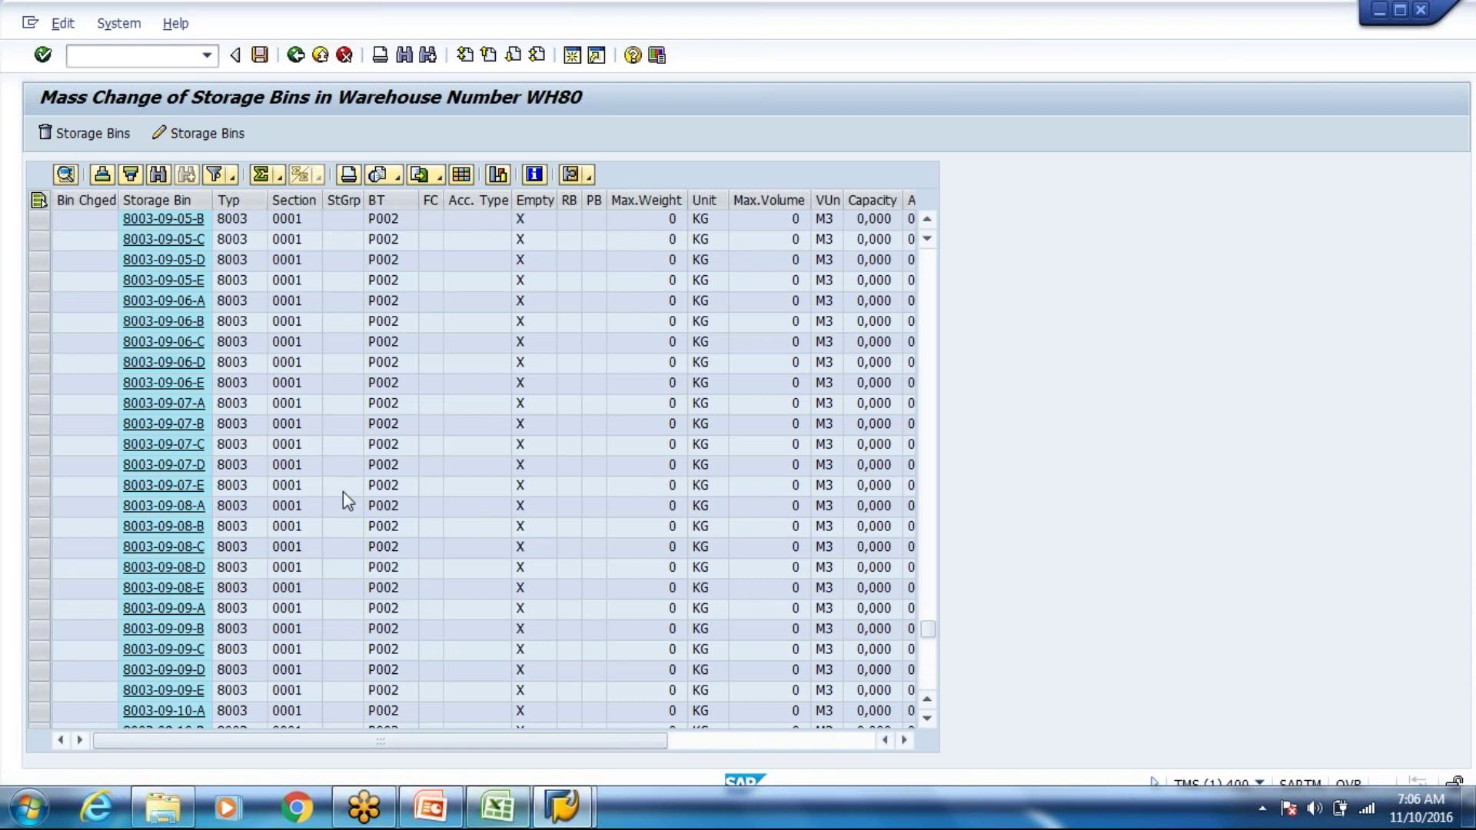
left_click_drag(928, 632, 920, 212)
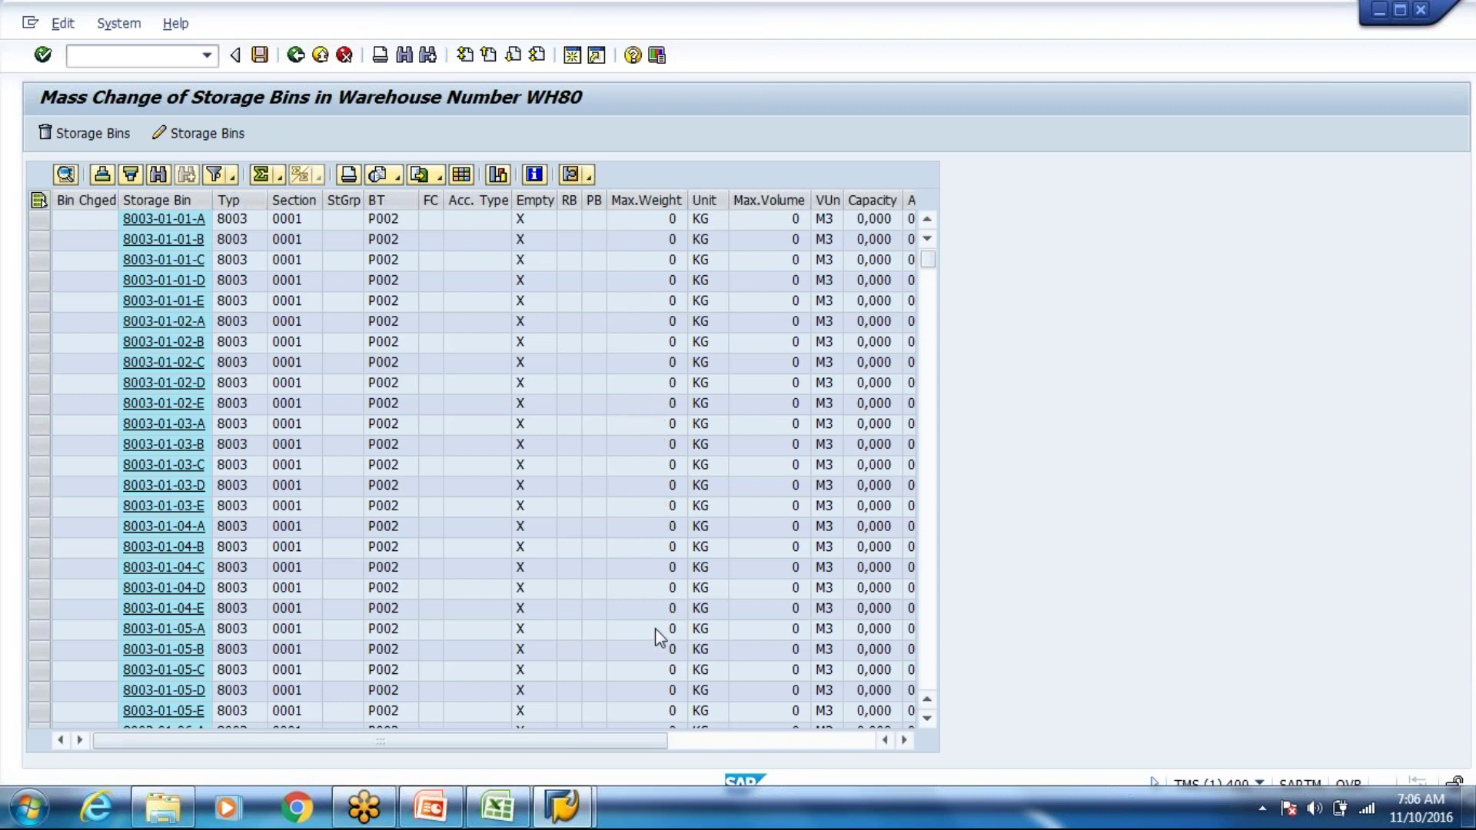
Switch to the Excel workbook Data For Demo and insert a new worksheet after Warehouse Layout
left_click(523, 805)
scroll(415, 511, "down", 3)
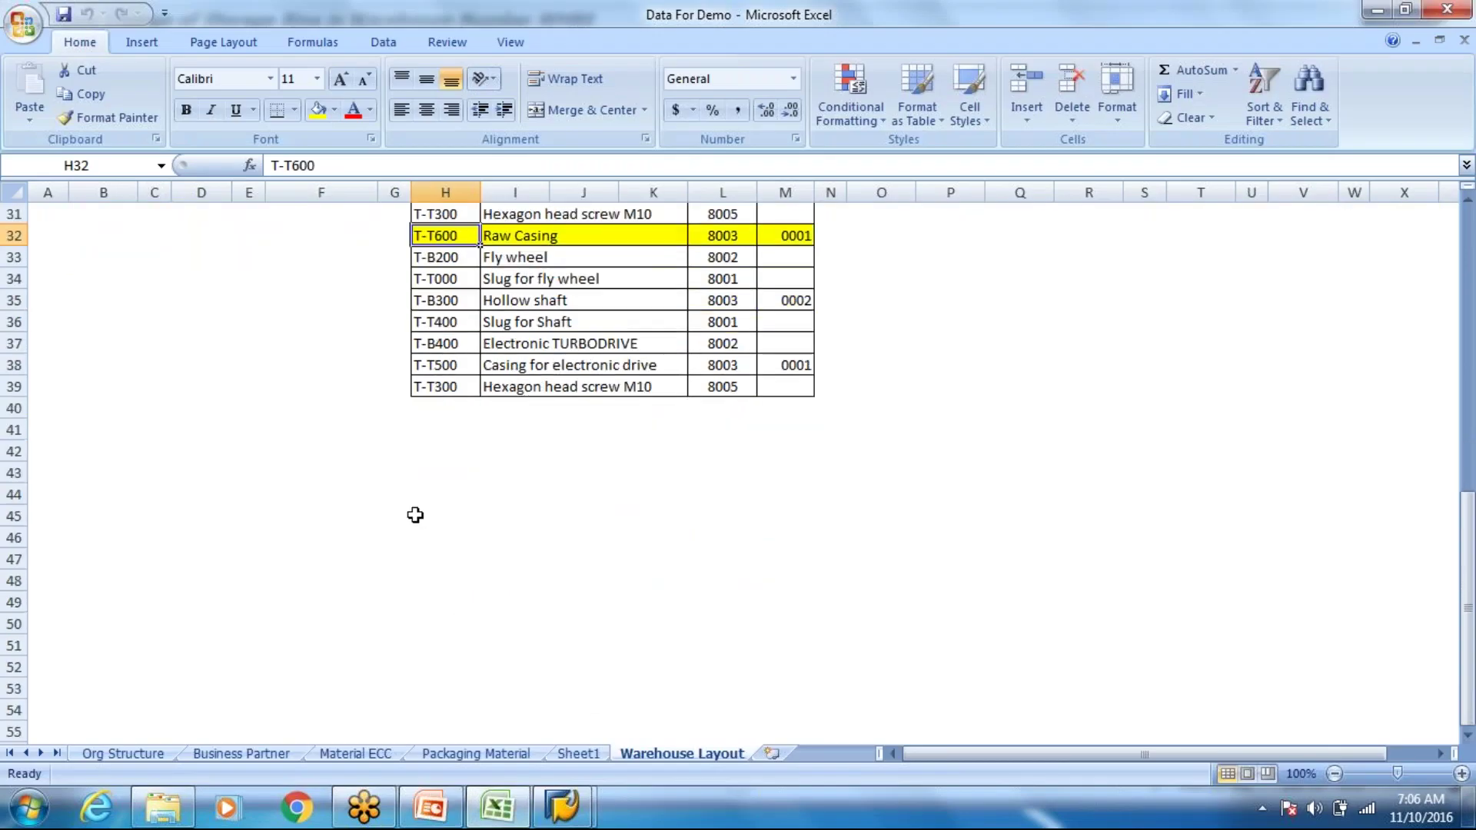
left_click(771, 754)
Apply all borders to the cell ranges F6:F18, H6:H18 and J6:J18 to represent three storage racks
left_click_drag(407, 322, 401, 581)
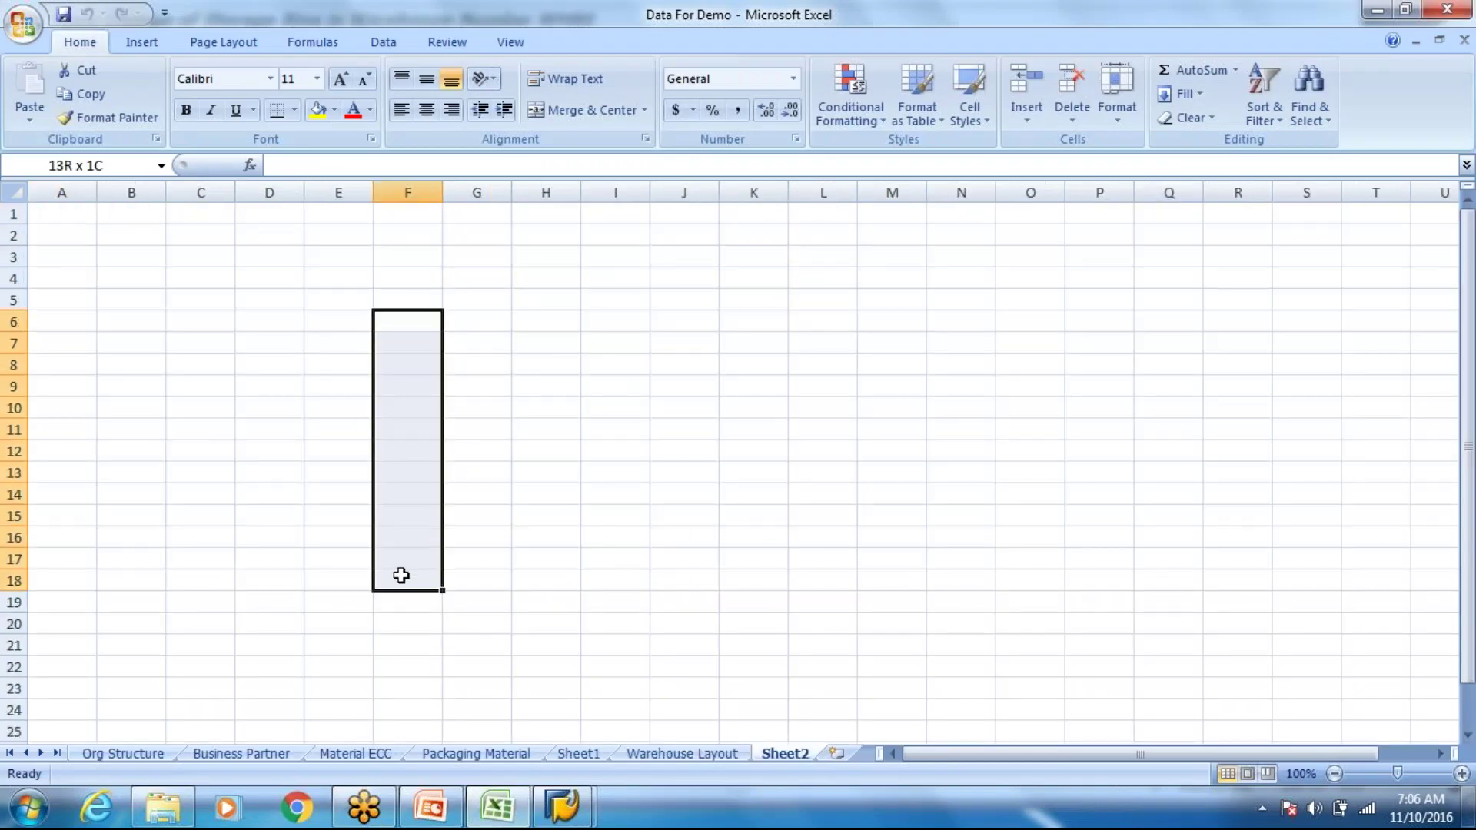
left_click(294, 110)
left_click(330, 281)
left_click_drag(530, 321, 572, 582)
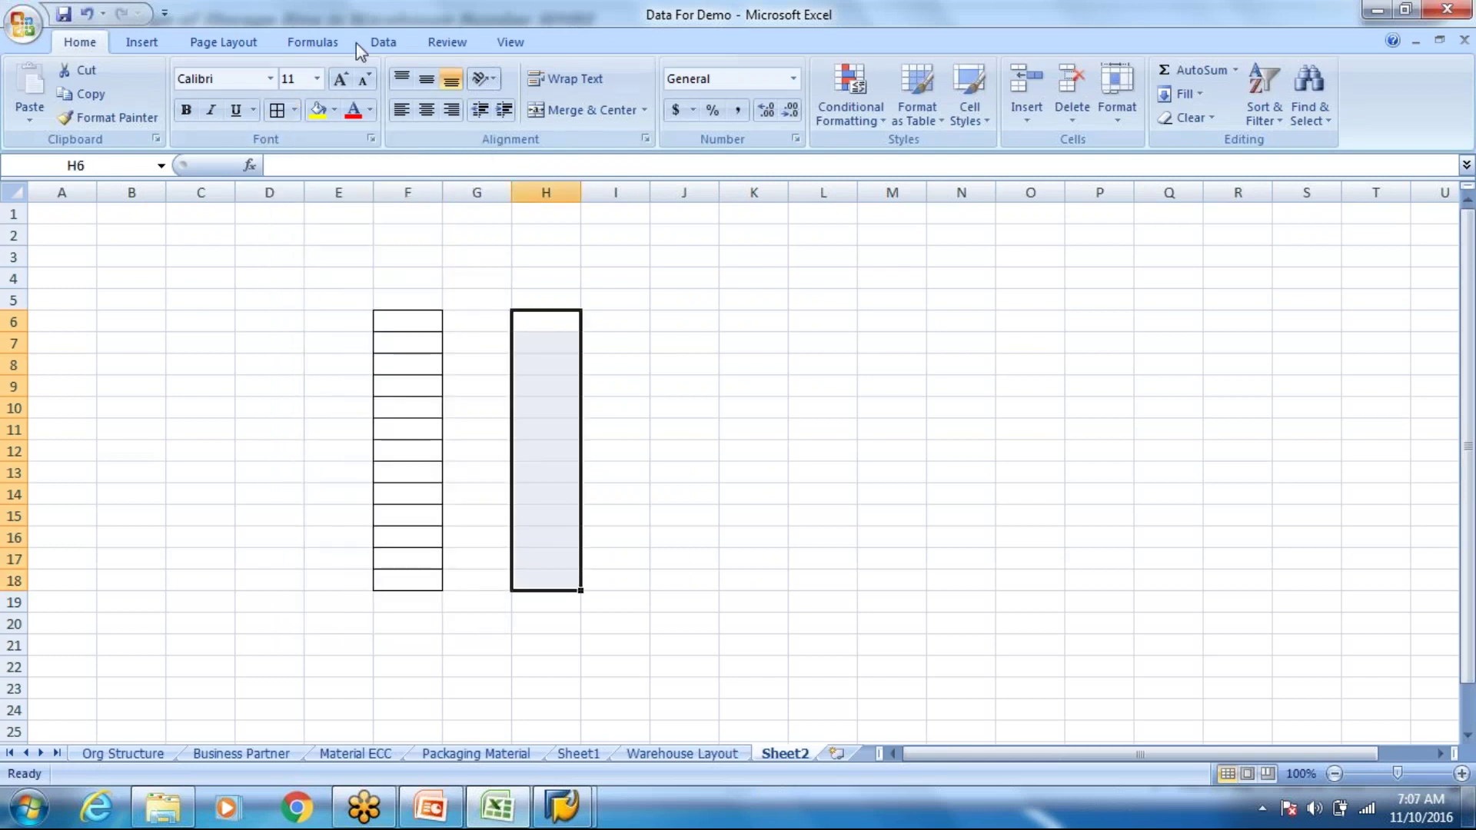
left_click_drag(686, 319, 682, 585)
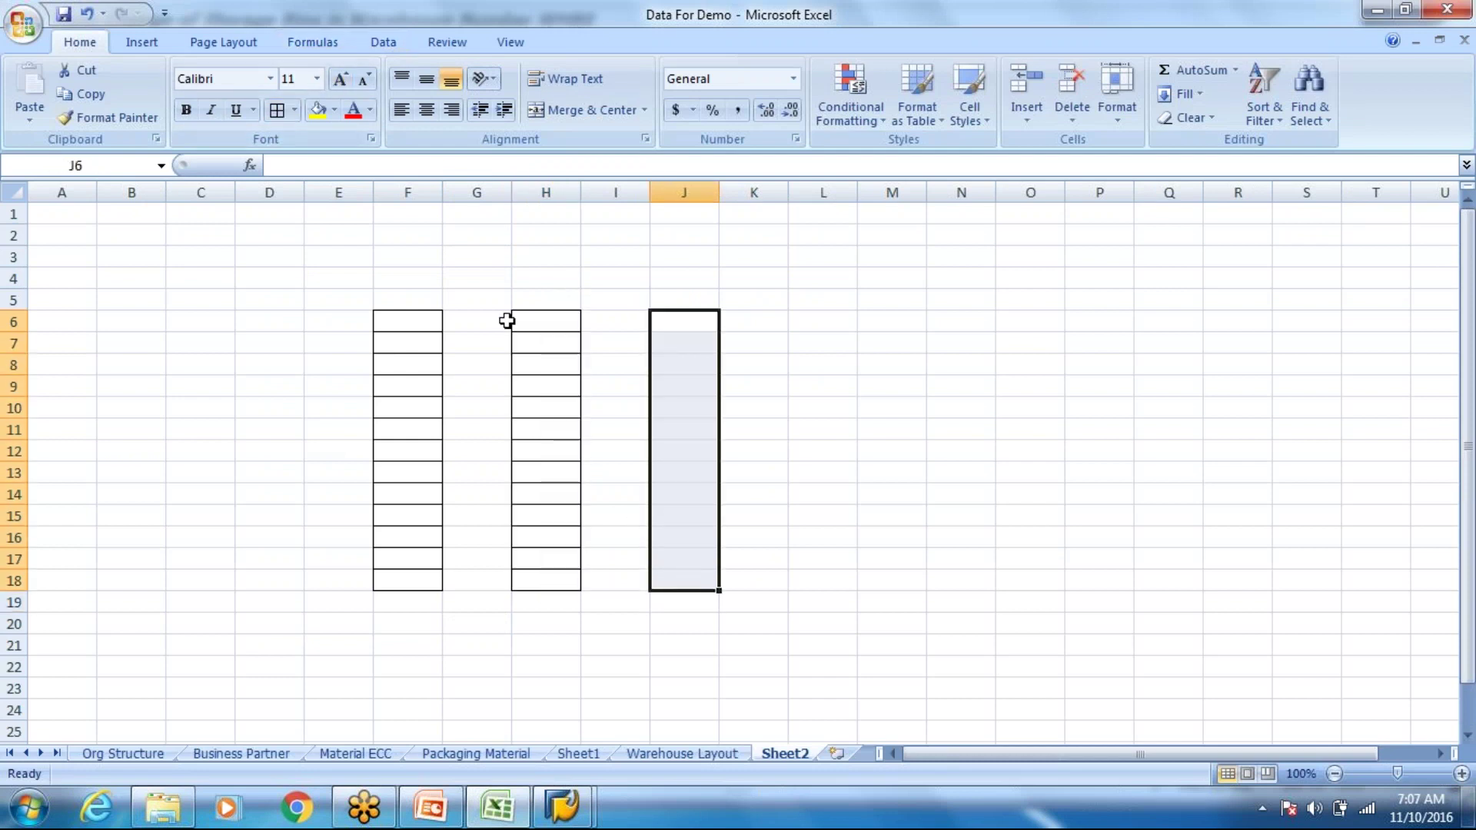
left_click(276, 110)
Point out individual bordered cells in column F, going from F18 up to F12
left_click(404, 577)
left_click(402, 559)
left_click(404, 537)
left_click(409, 494)
left_click(402, 451)
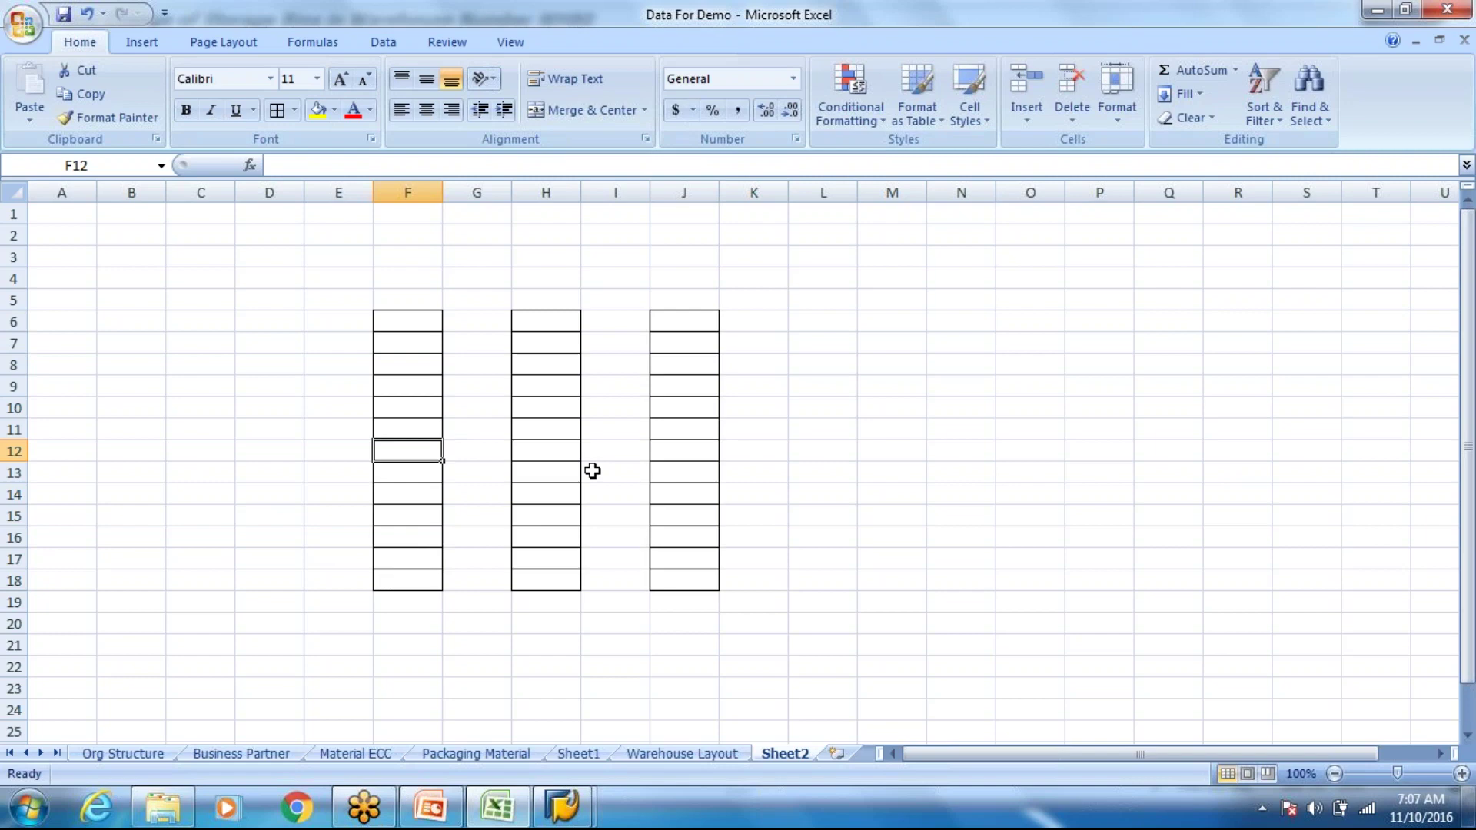
Switch to SAP and examine the bin numbering from the 8003-01 bins to the first 8003-02 bins
key("alt+Tab")
scroll(593, 486, "down", 8)
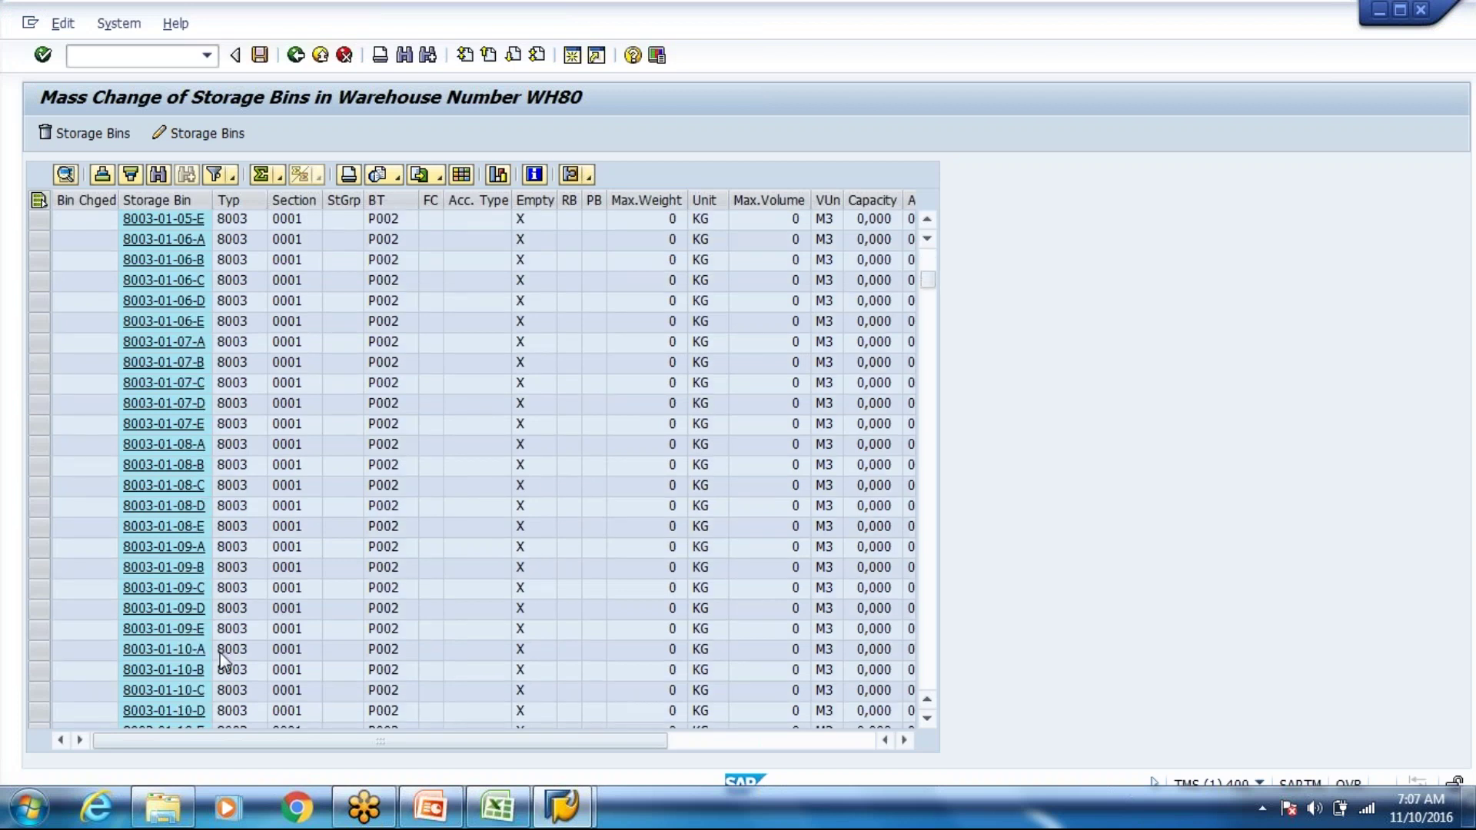
scroll(208, 692, "down", 3)
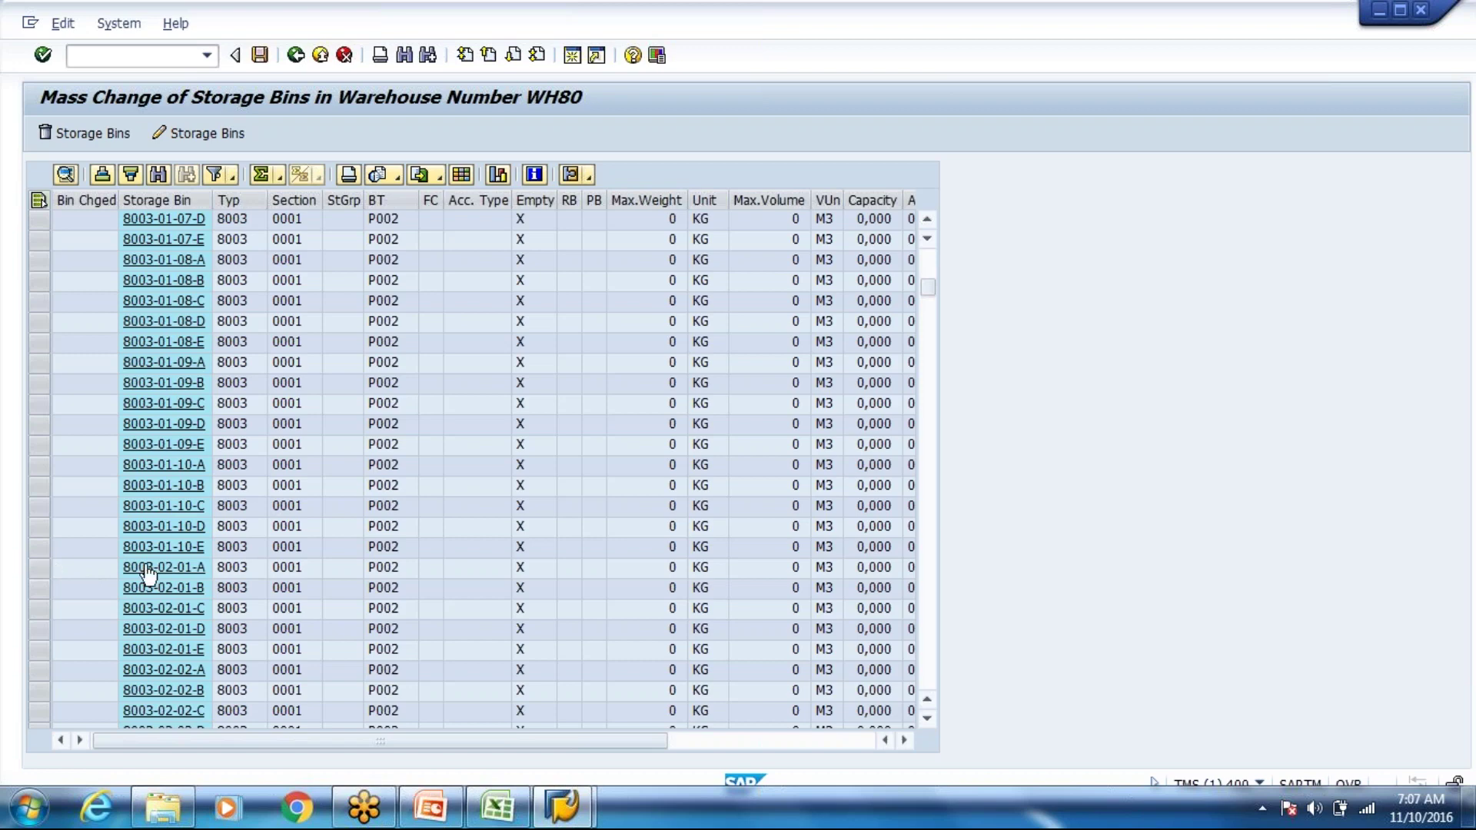
Return to the Excel rack sketch and point out cell F18 and the adjoining range C18:E19
key("alt+Tab")
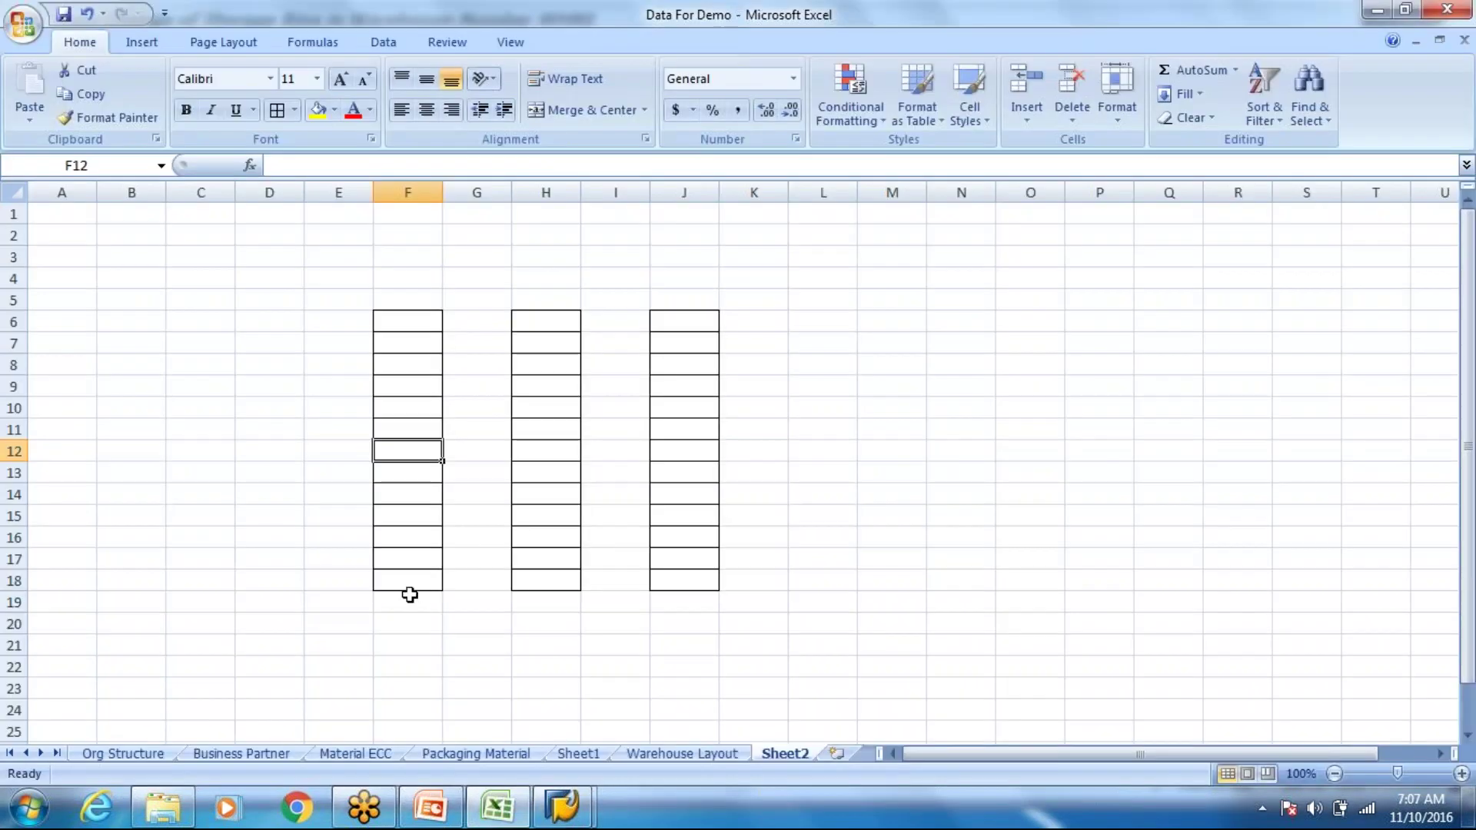
left_click(382, 581)
left_click(219, 583)
left_click(338, 604, "shift")
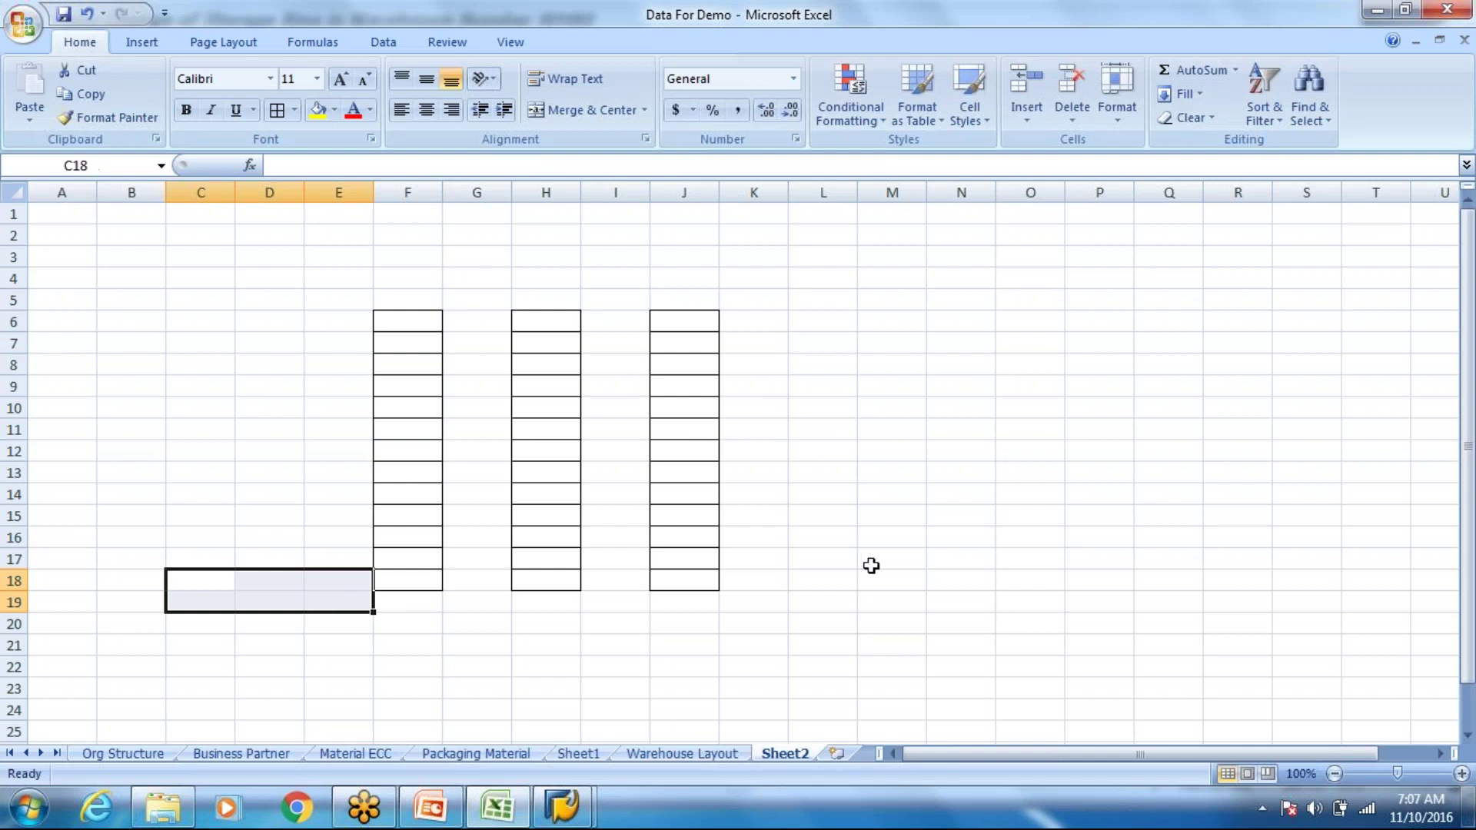
Apply all borders to the range L6:P18 to represent the racks seen from the side
mouse_move(838, 573)
left_mouse_down()
mouse_move(1071, 580)
mouse_move(952, 566)
mouse_move(842, 578)
left_mouse_up()
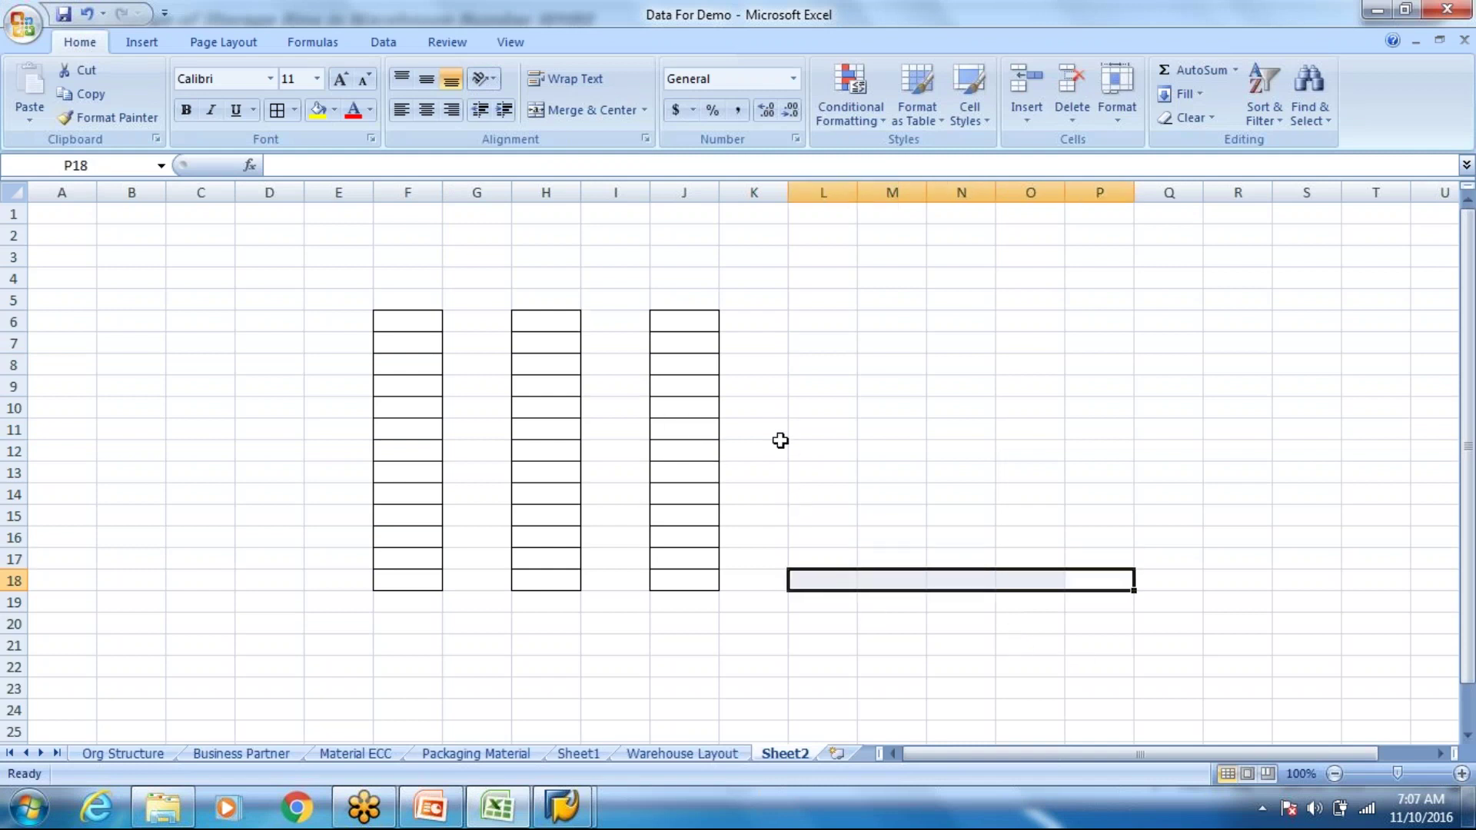
left_click_drag(812, 314, 1117, 590)
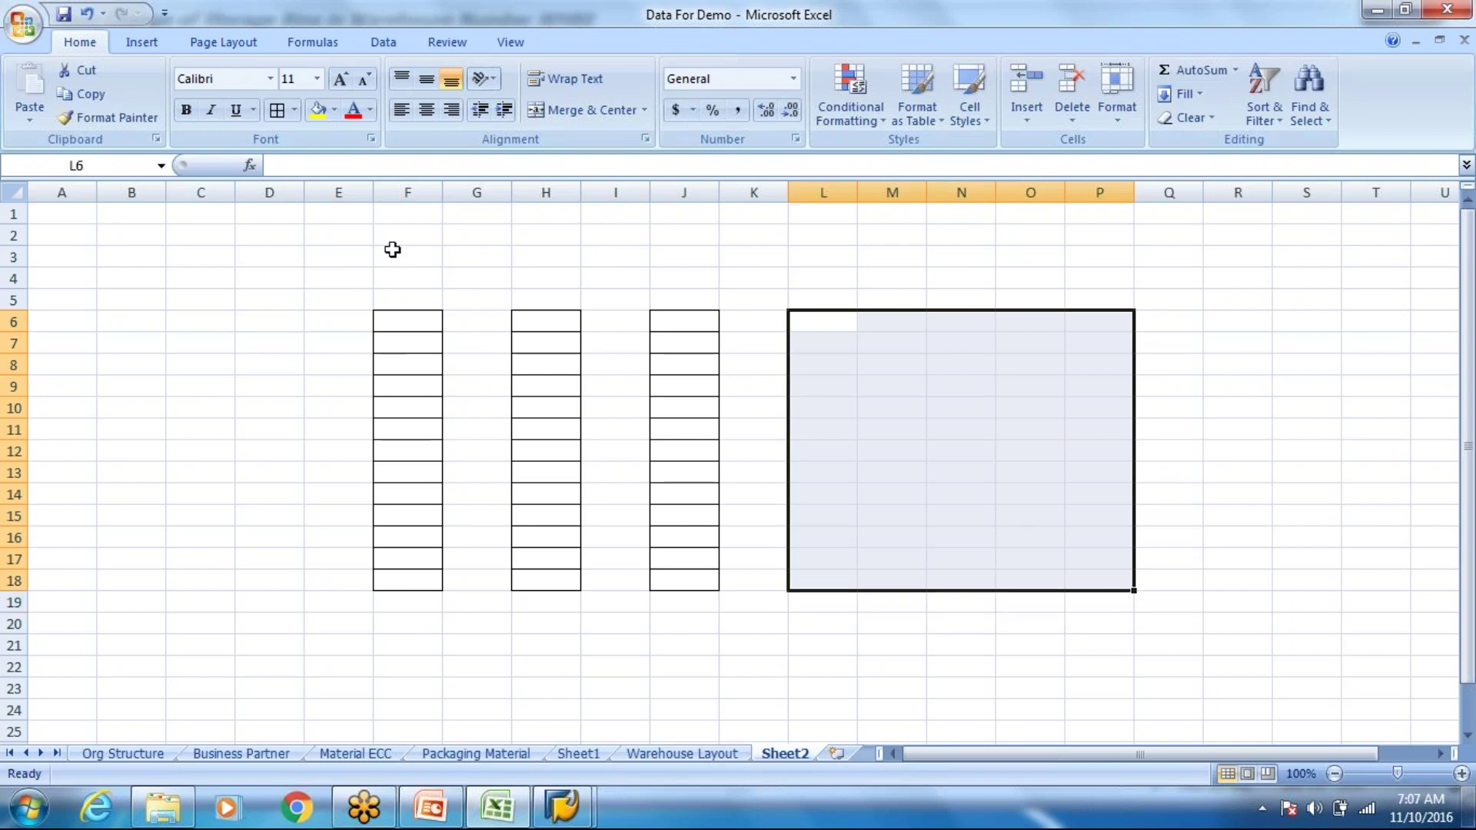
left_click(277, 110)
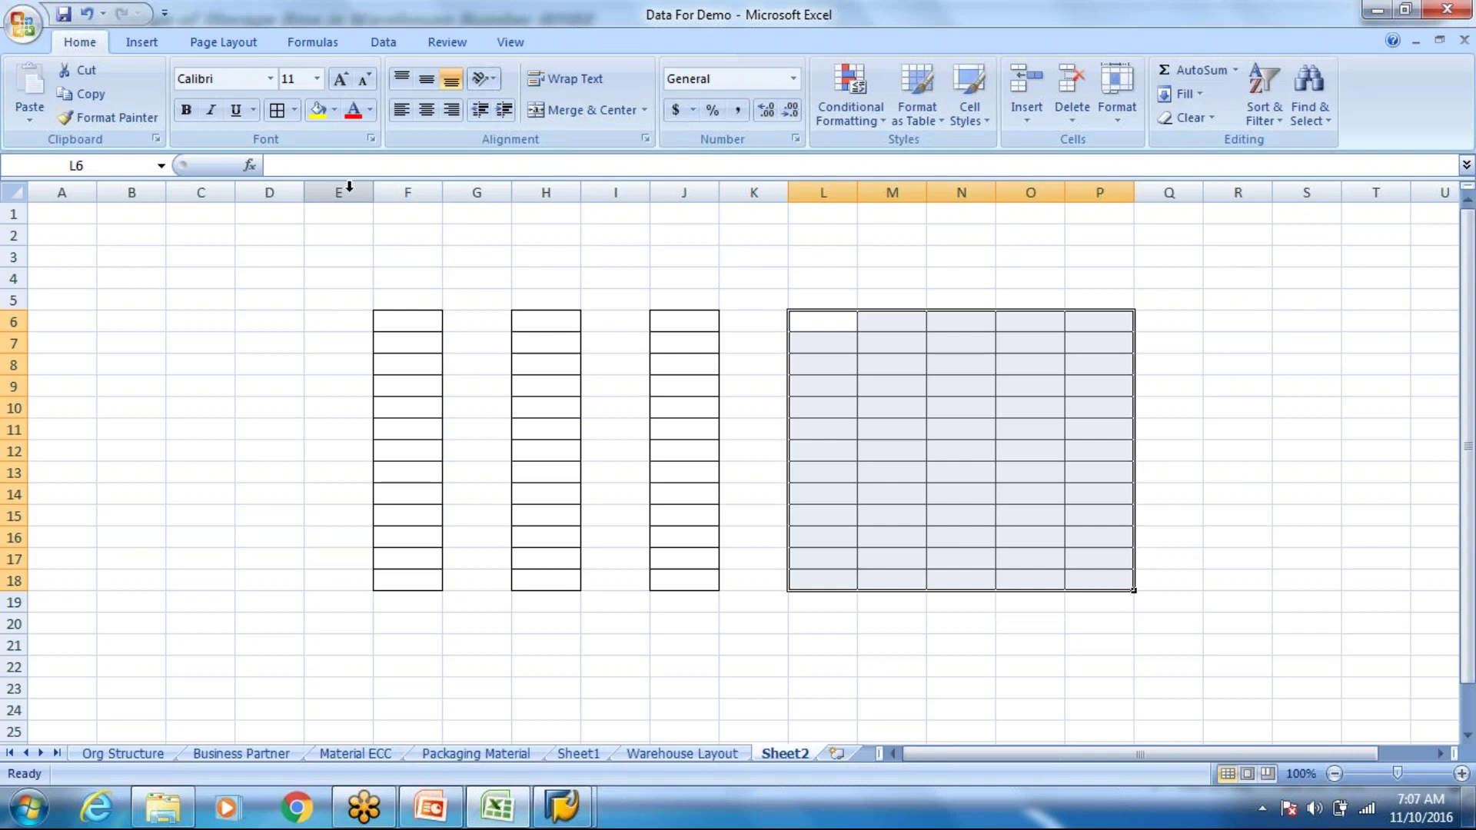
Label the rack columns "Top view" in G4 and the bordered grid "Side View" in row 4 above it
left_click(539, 295)
key("Up")
key("Left")
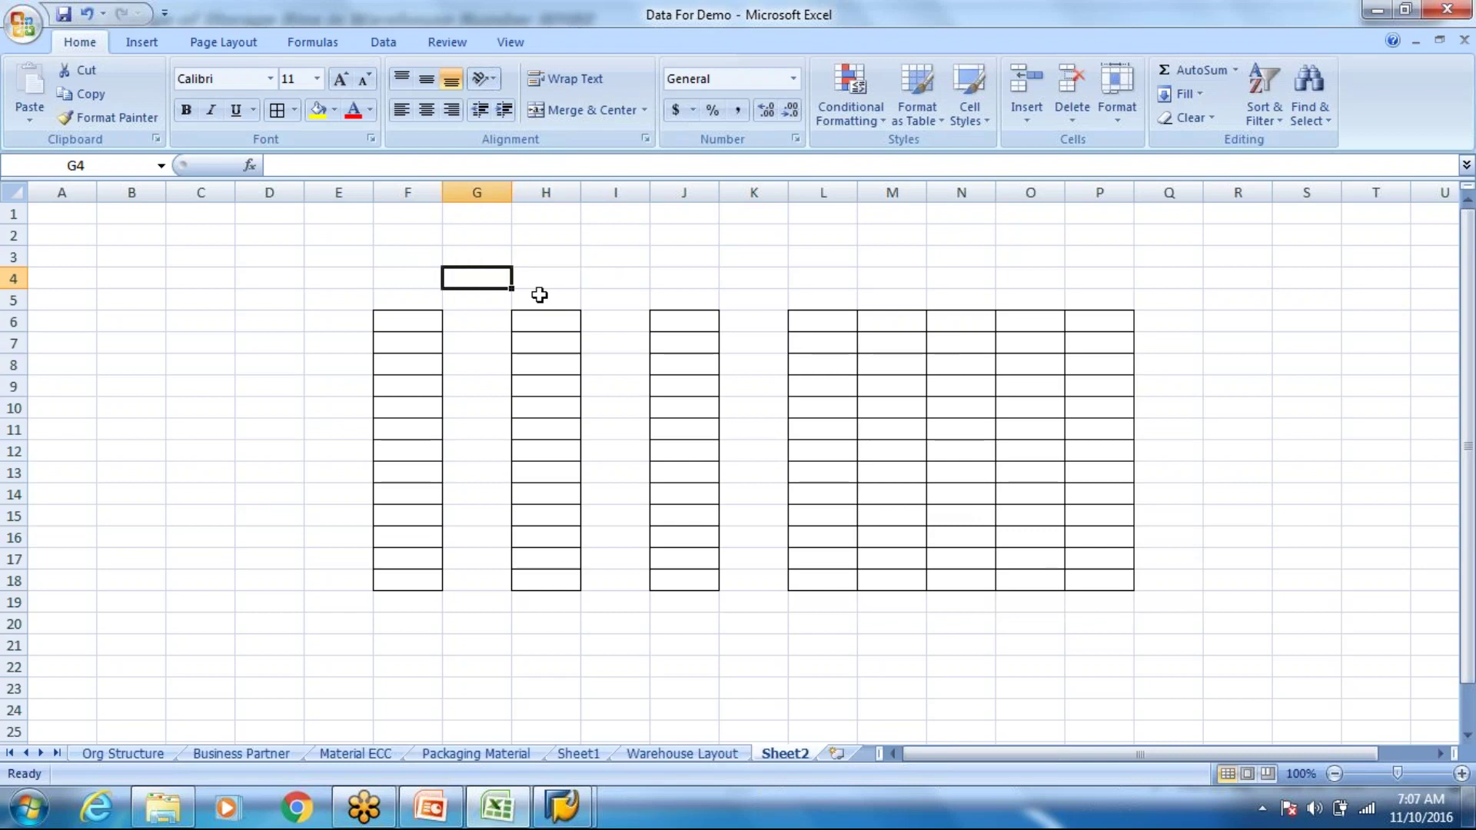
type("Top view")
key("Right")
key("Right")
key("Right")
key("Right")
key("Right")
key("Right")
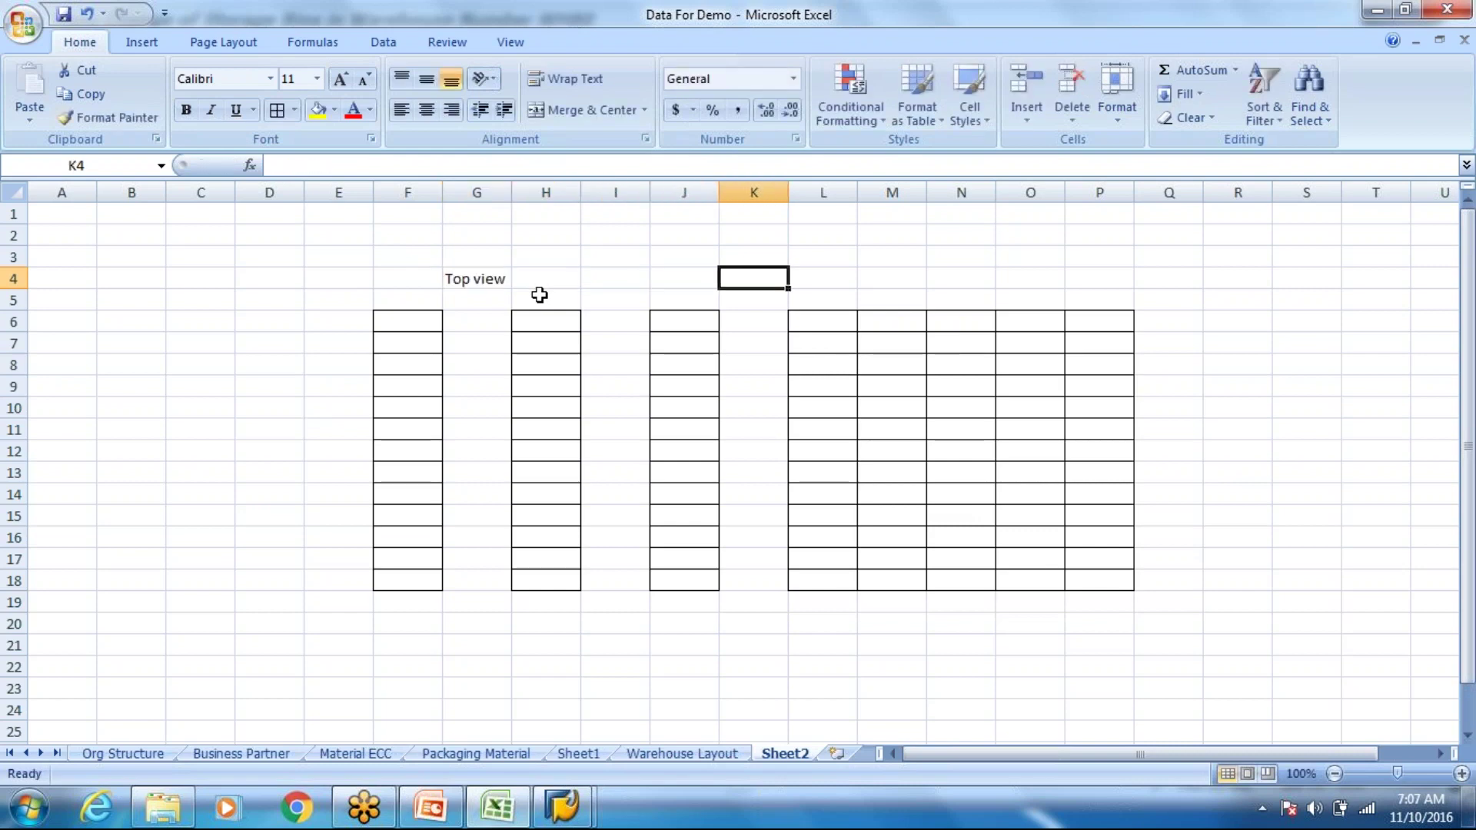
type("Side View")
key("Return")
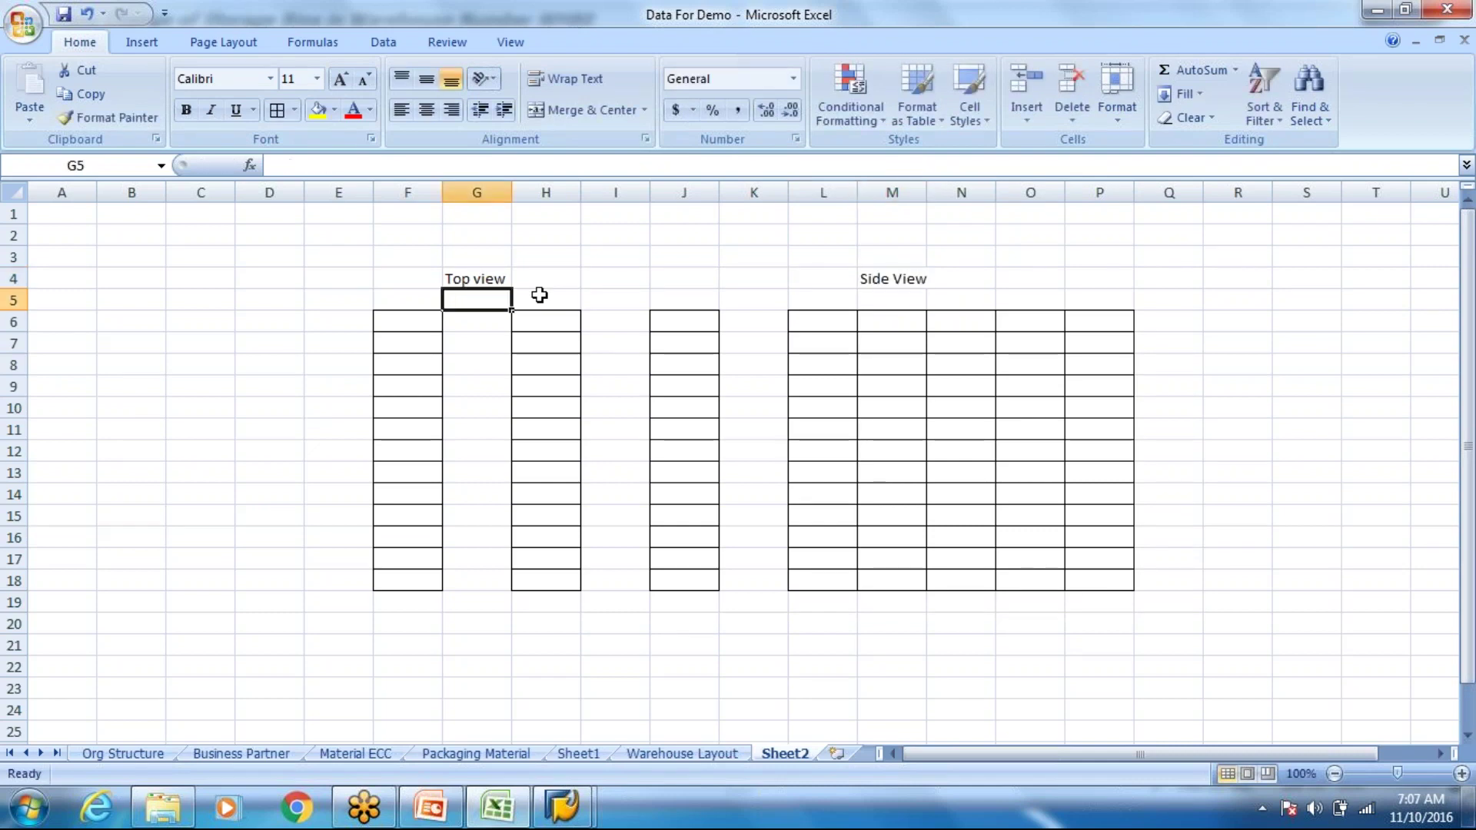
Switch to SAP and set storage section 0002 for bins 8003-10-06-C to 8003-10-10-E in the mass change list
key("alt+Tab")
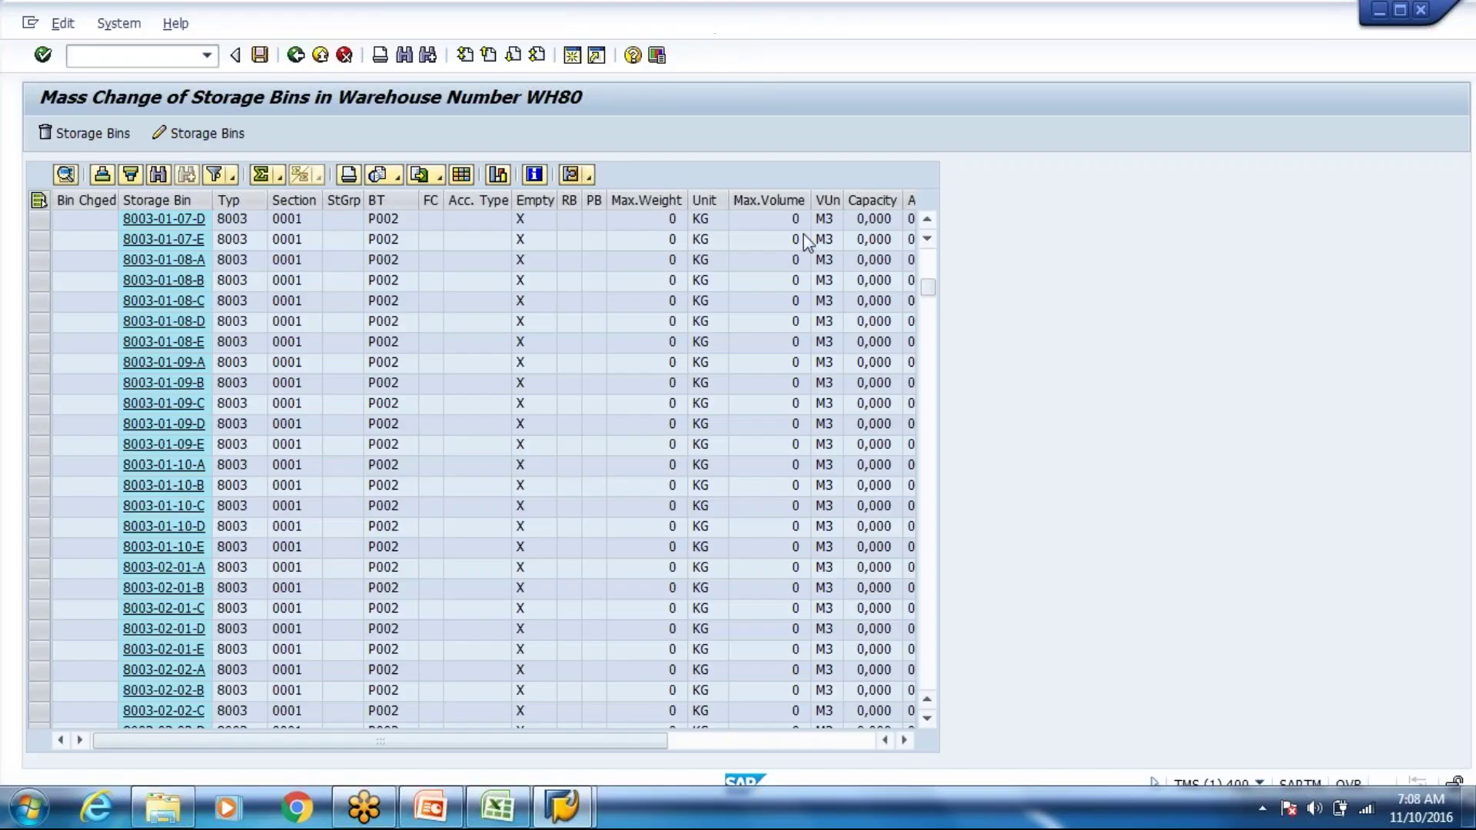
left_click_drag(929, 289, 928, 677)
left_click_drag(38, 712, 38, 261)
left_click(197, 133)
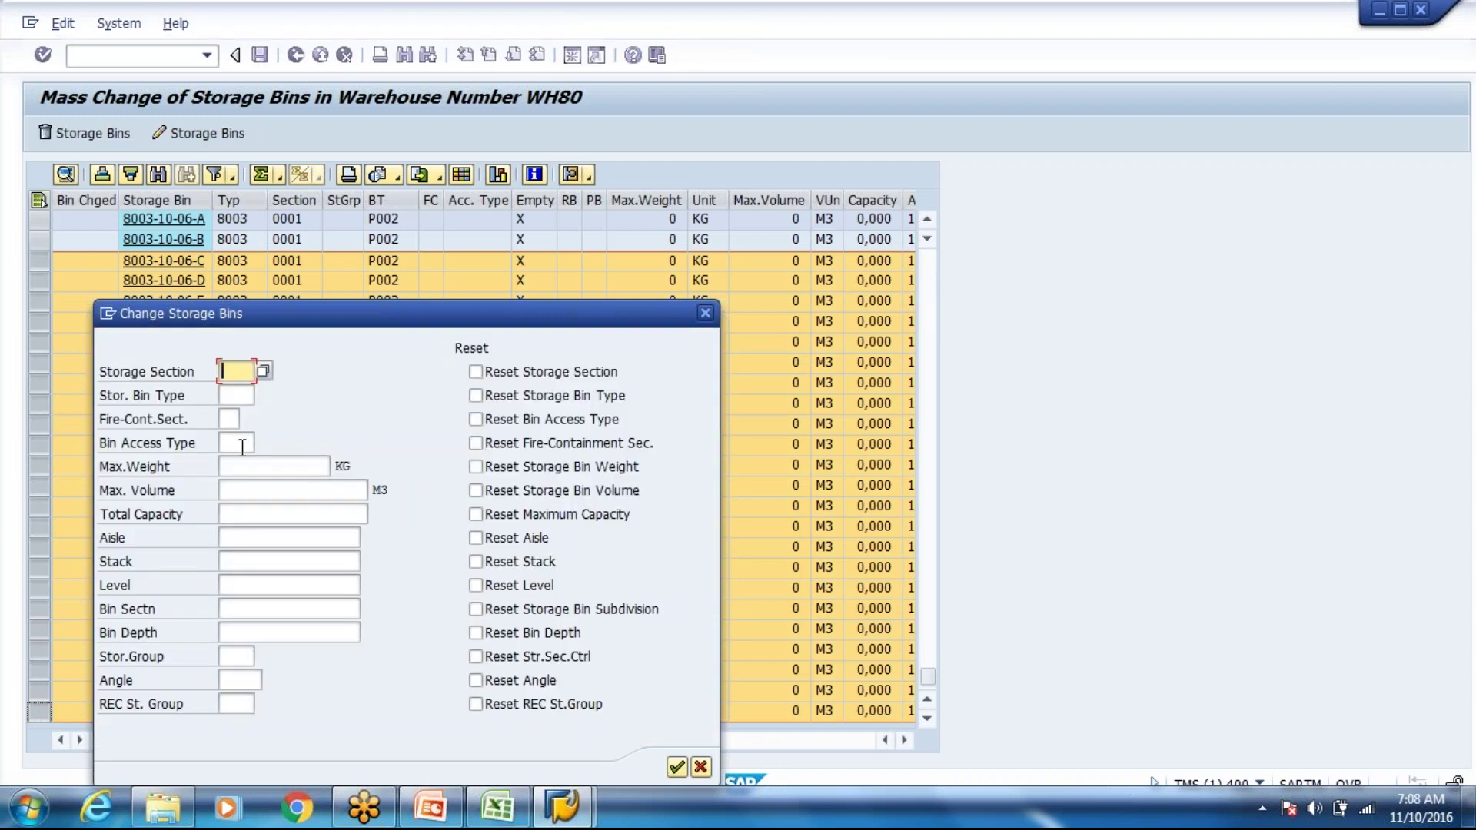
type("00")
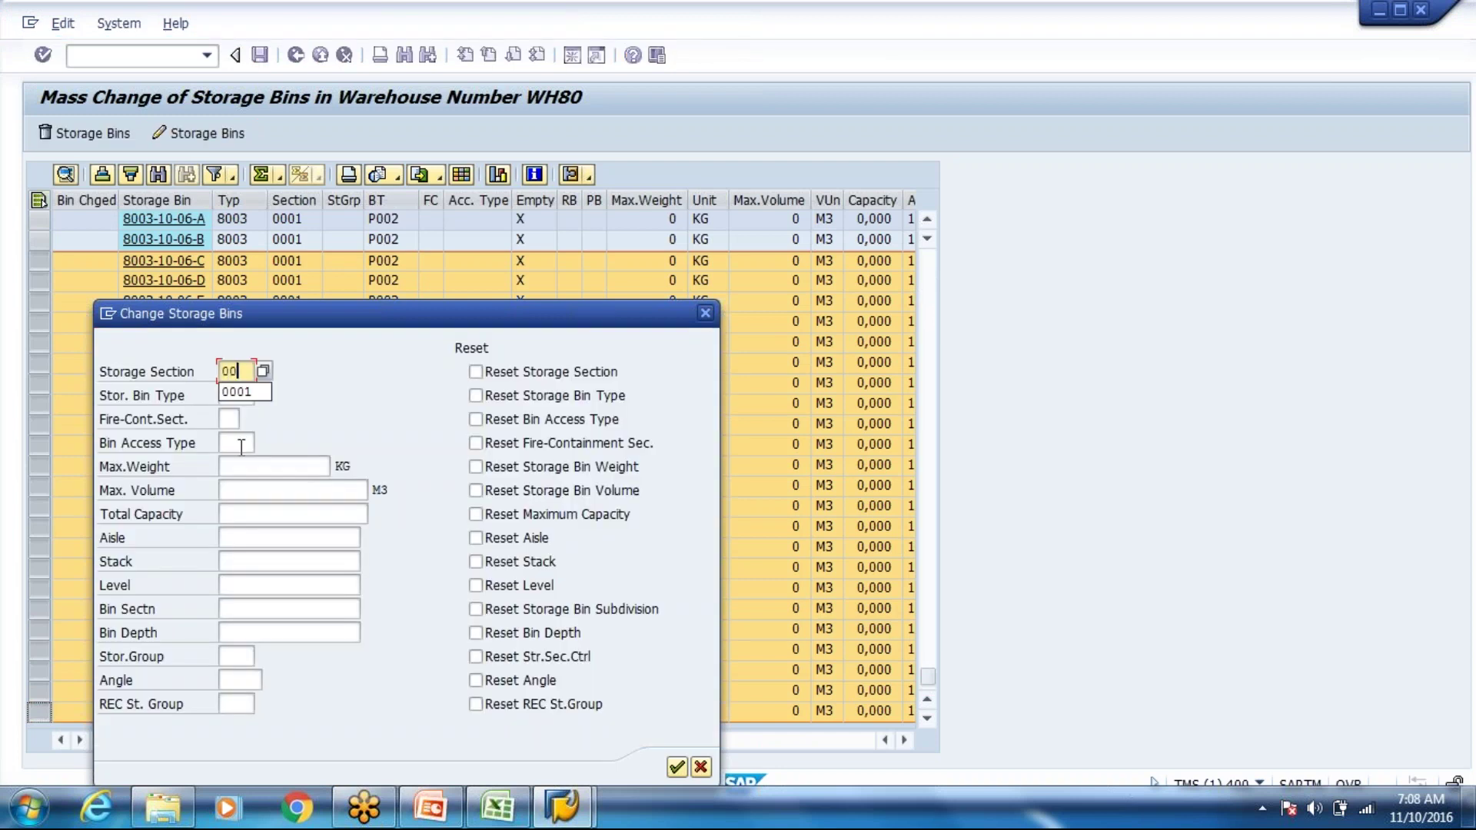
type("02")
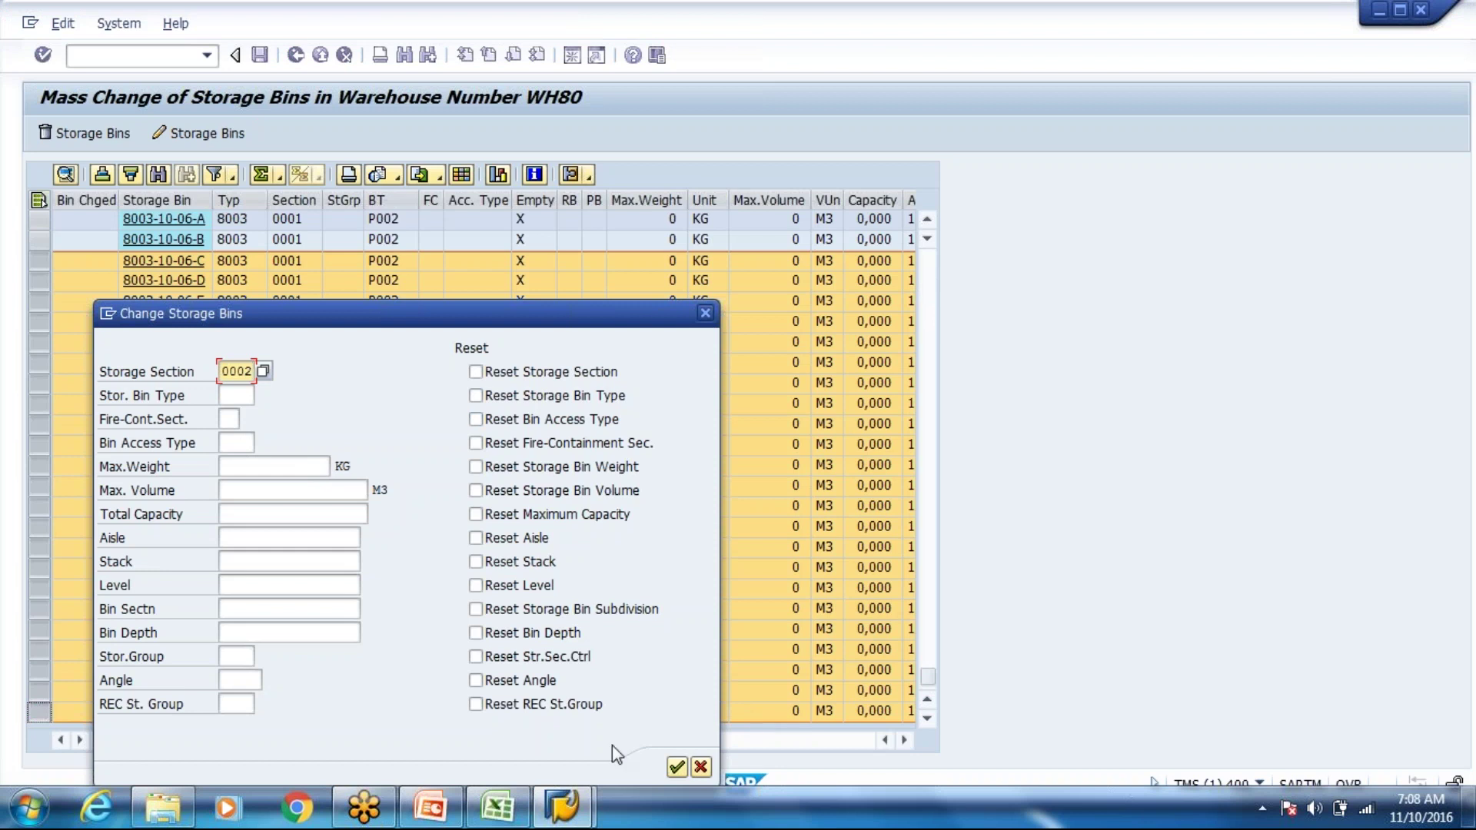
left_click(677, 767)
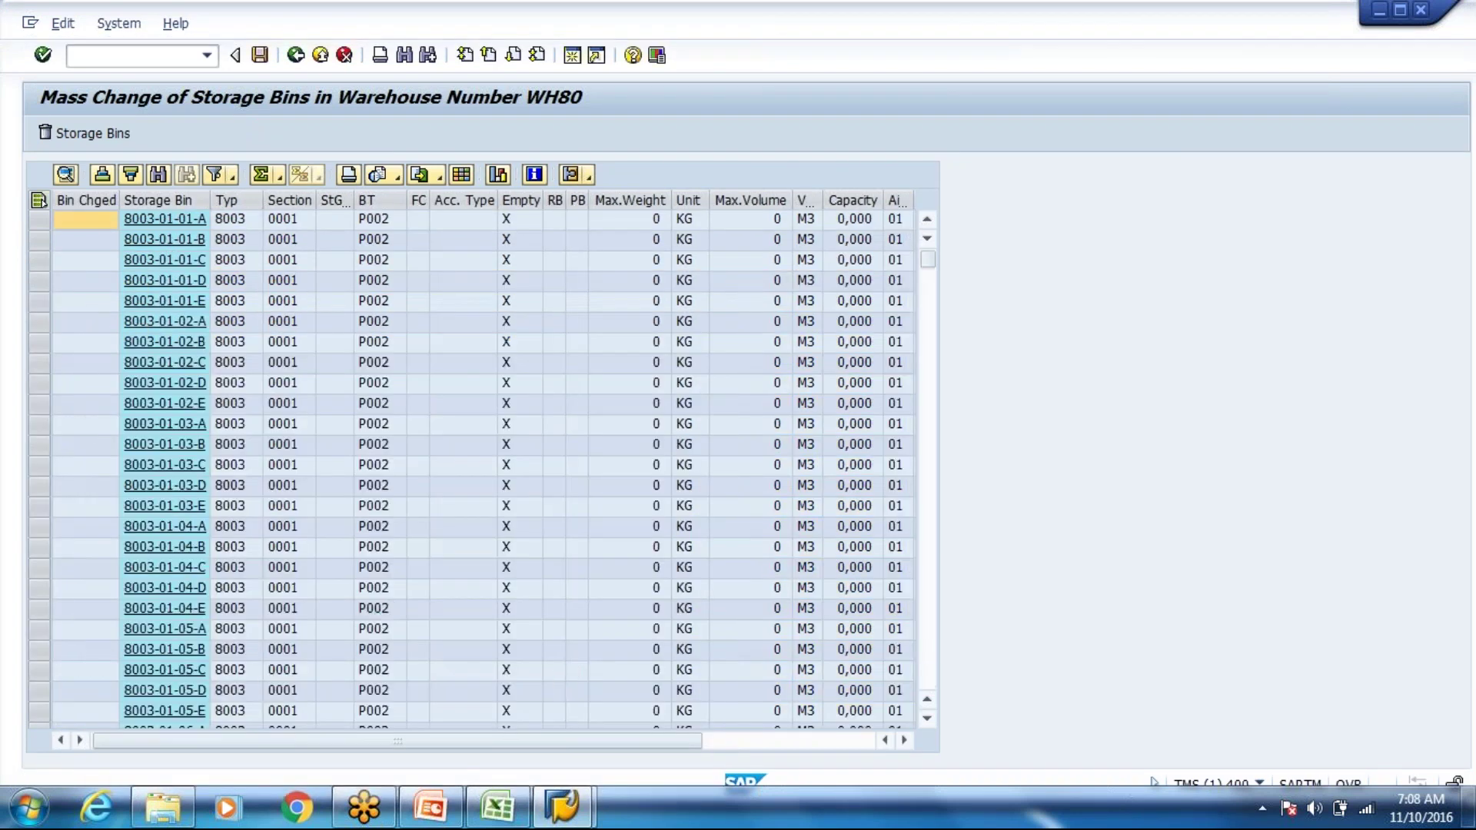
left_click_drag(928, 259, 940, 727)
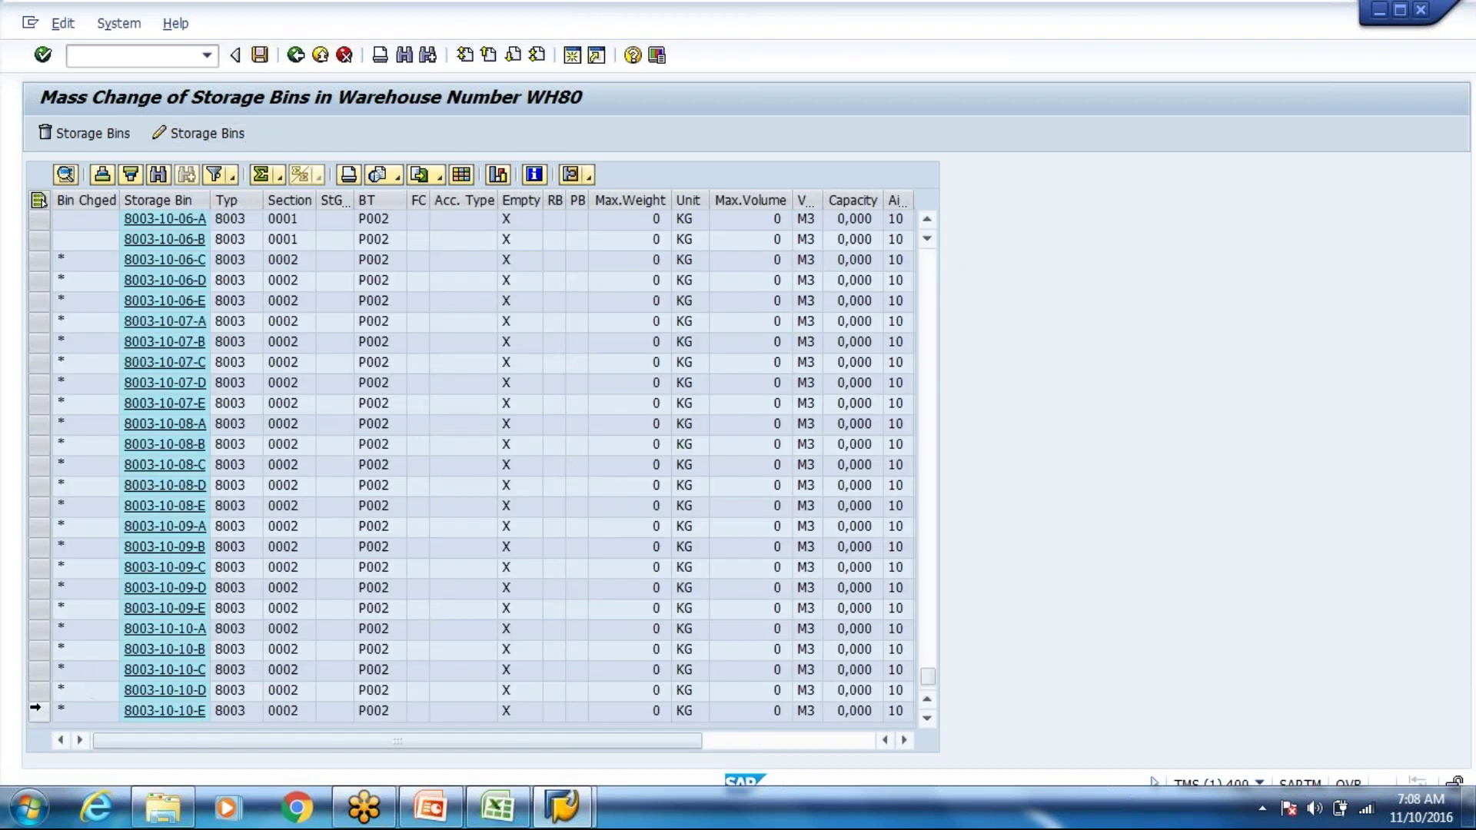
left_click_drag(33, 654, 68, 114)
Return to the Excel rack sketch and add all borders to D6:D18 and B6:B18 as two more racks
key("alt+Tab")
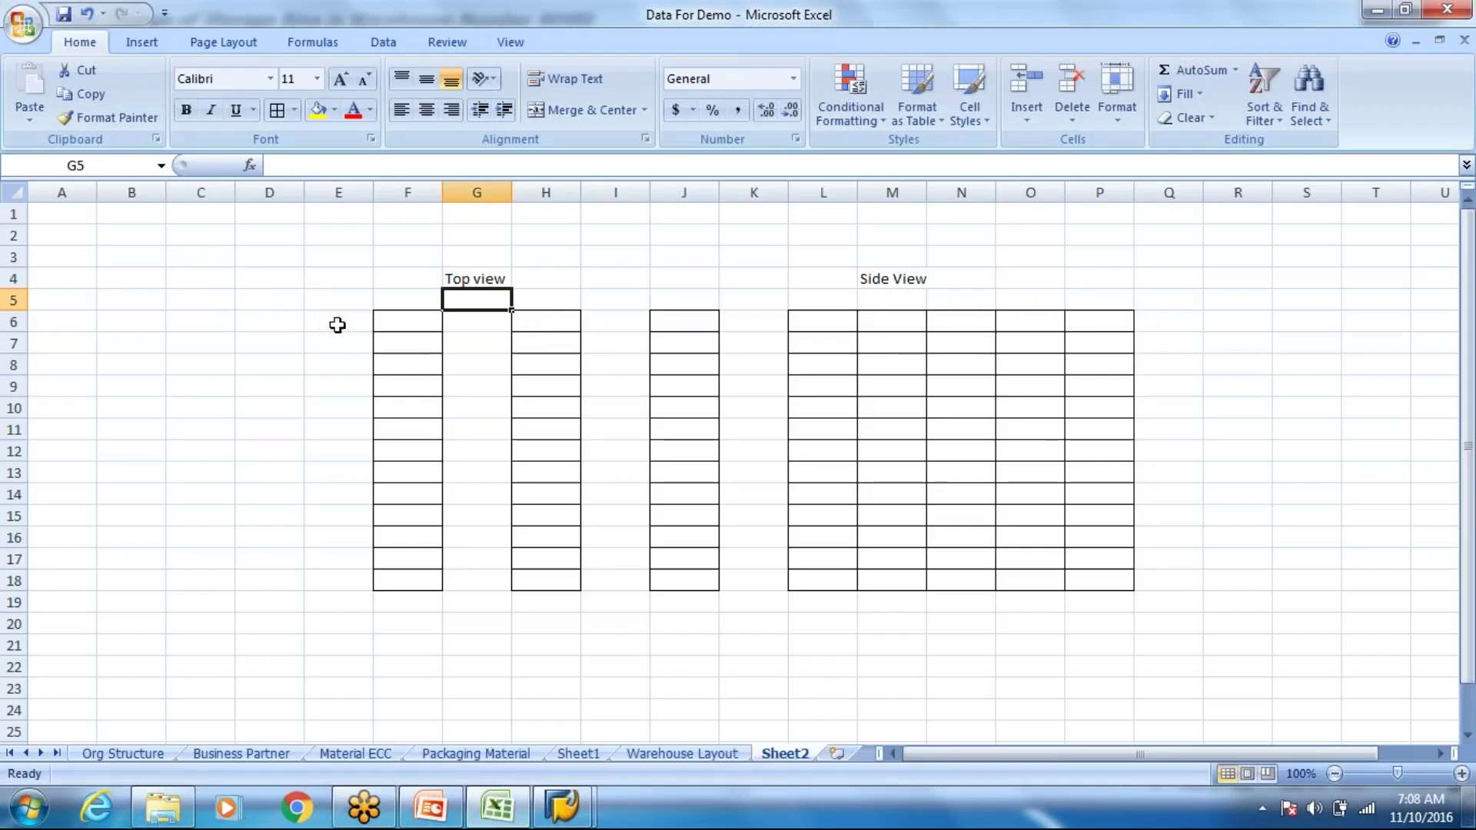
left_click_drag(289, 322, 297, 590)
left_click(273, 112)
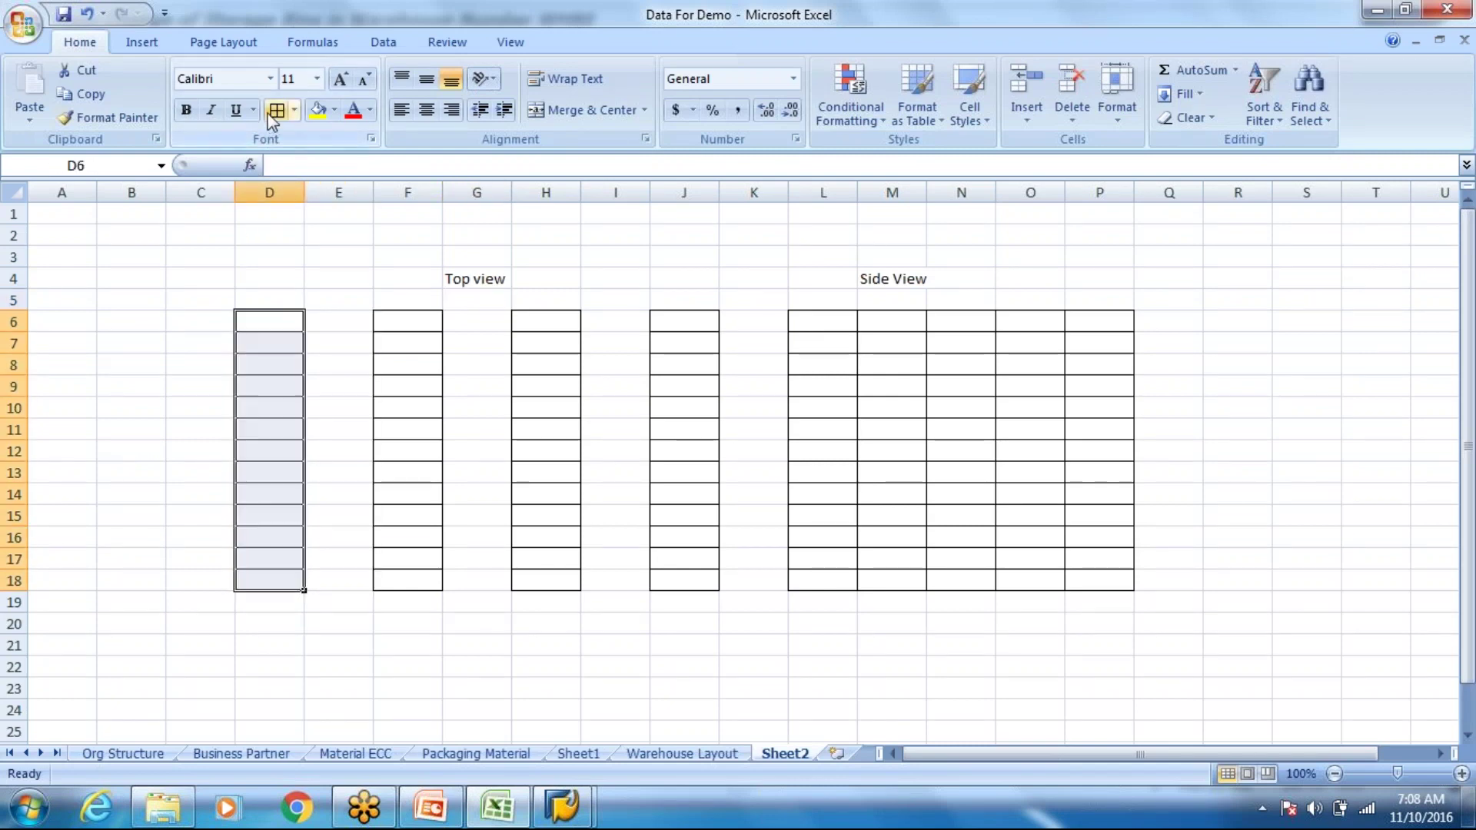
left_click_drag(145, 320, 146, 584)
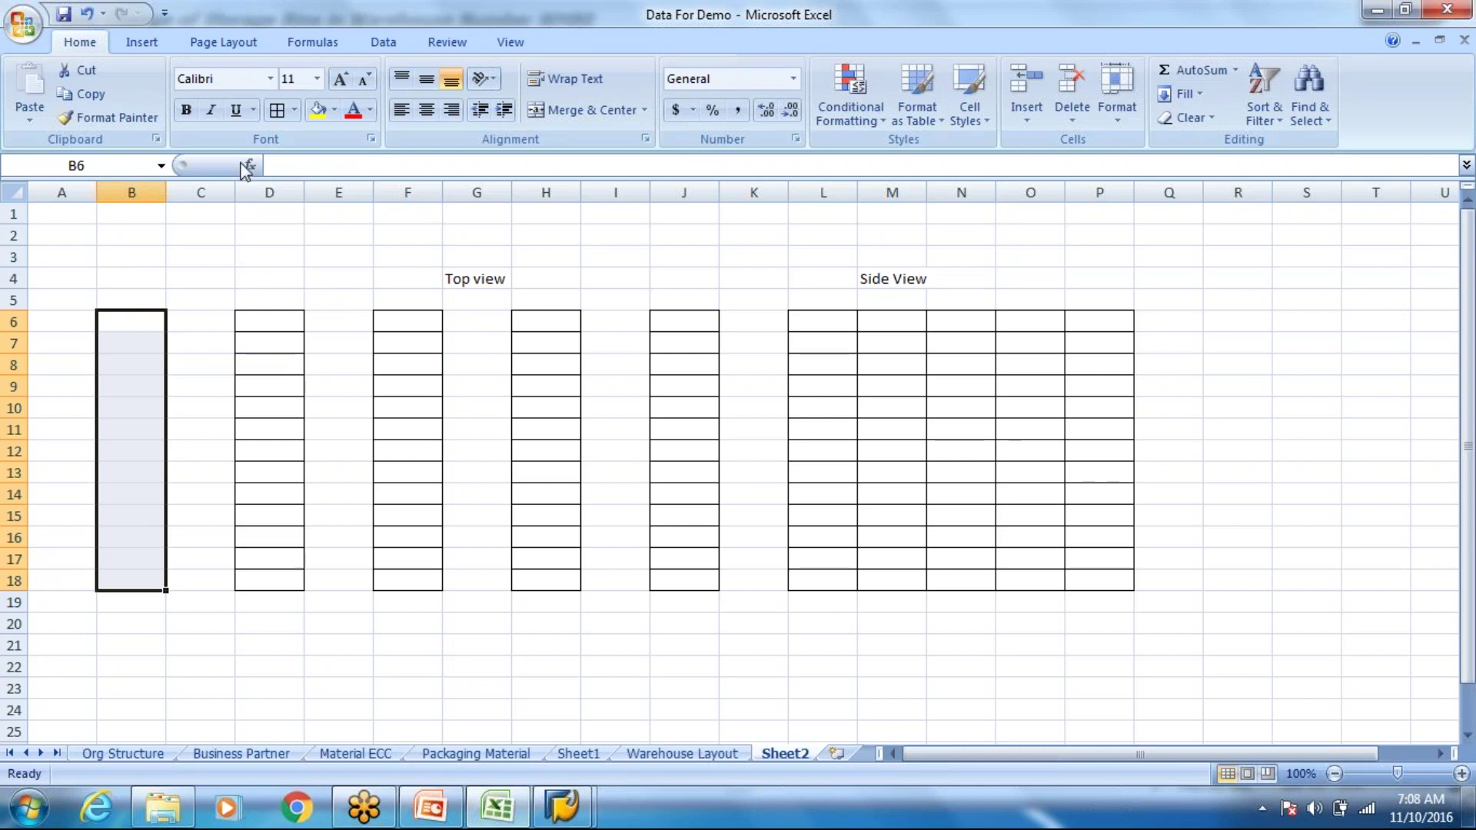
left_click(276, 110)
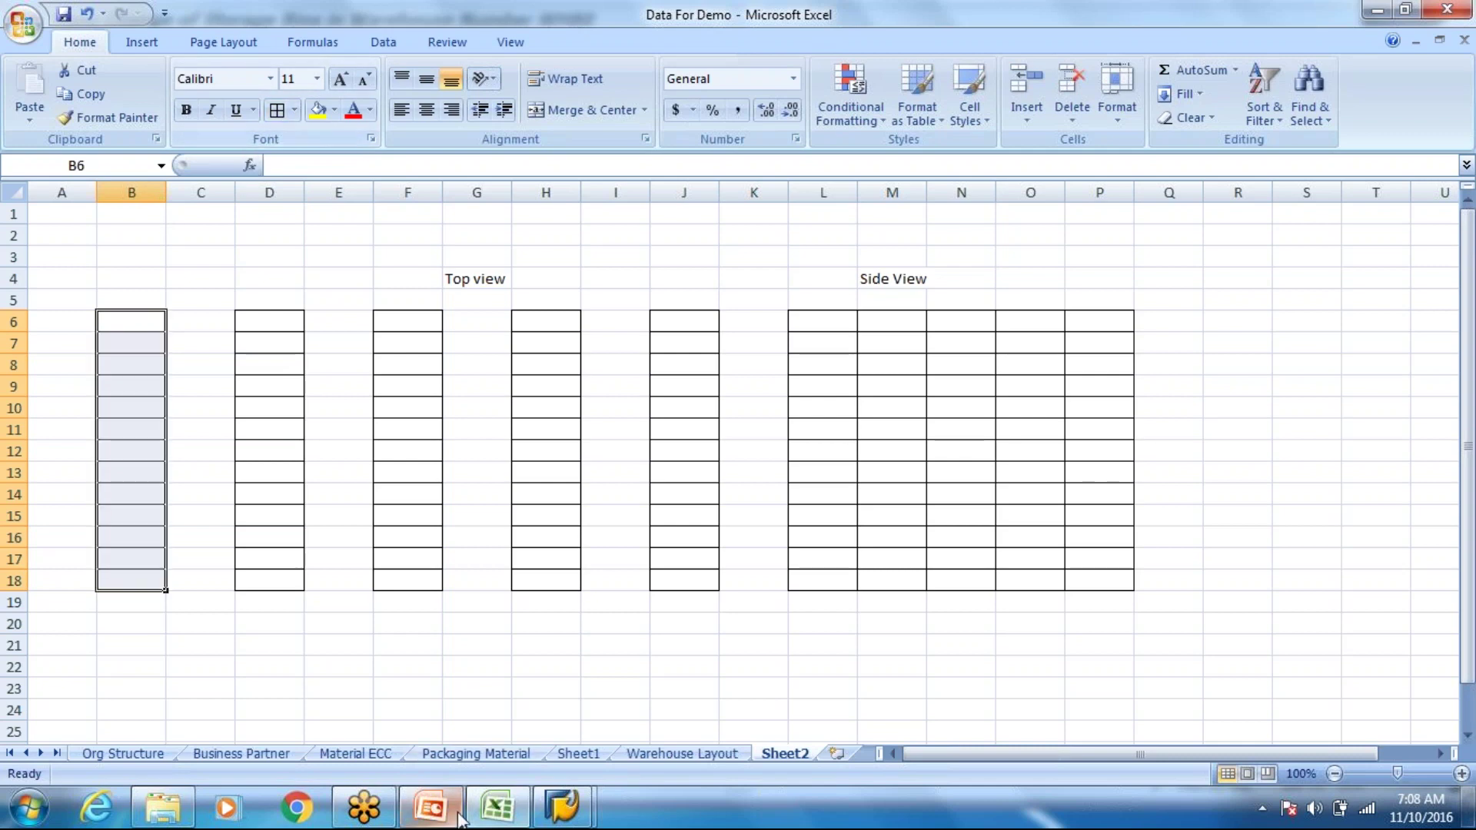
Open the Warehouse Layout sheet and point out the 8003 General Storage area with its two sections
left_click(653, 754)
scroll(634, 676, "up", 10)
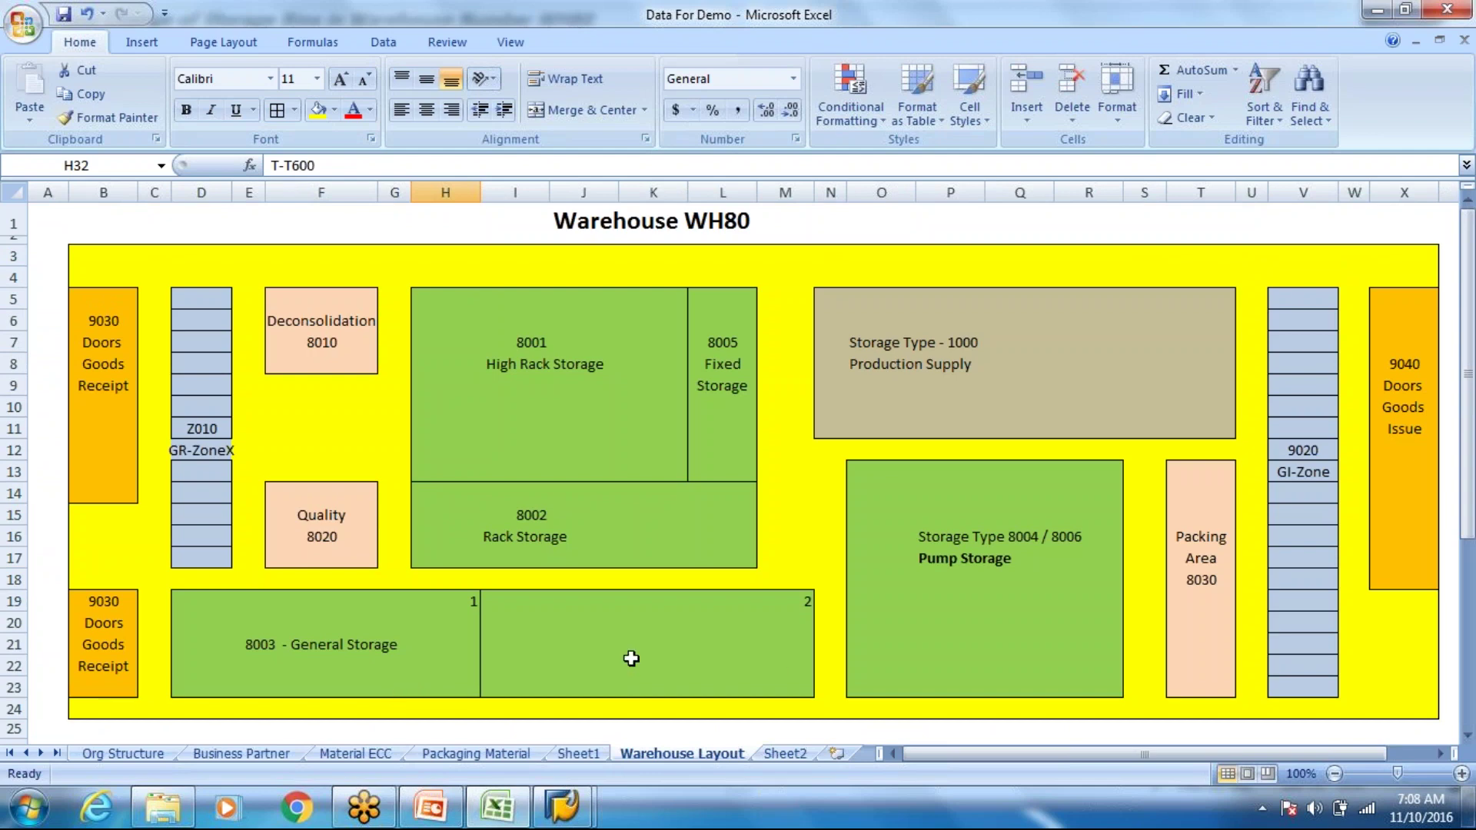
left_click(463, 620)
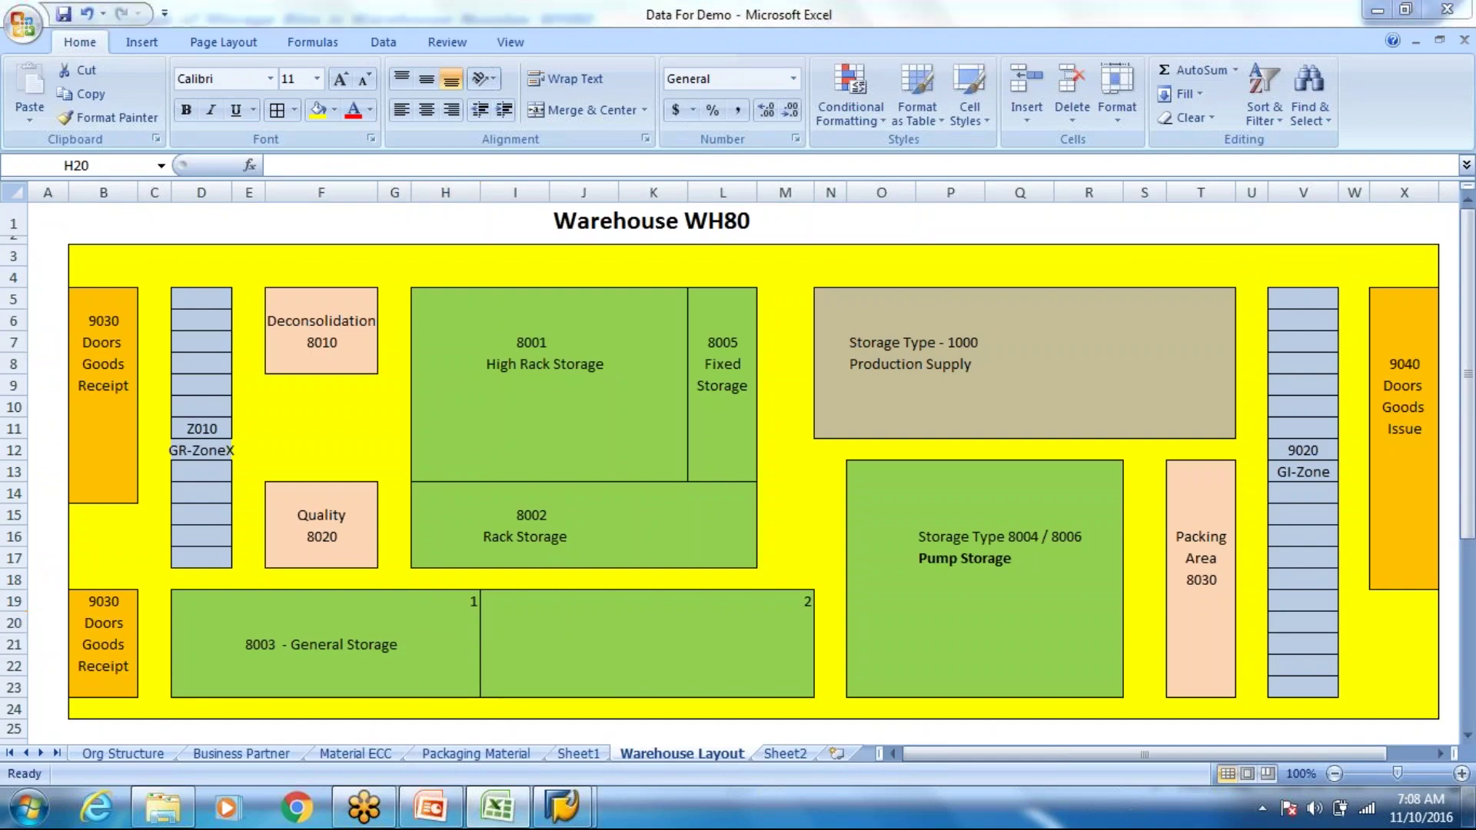
Switch to SAP and try to select a larger block of 8003 bins going up the list through aisle 09
scroll(446, 555, "up", 4)
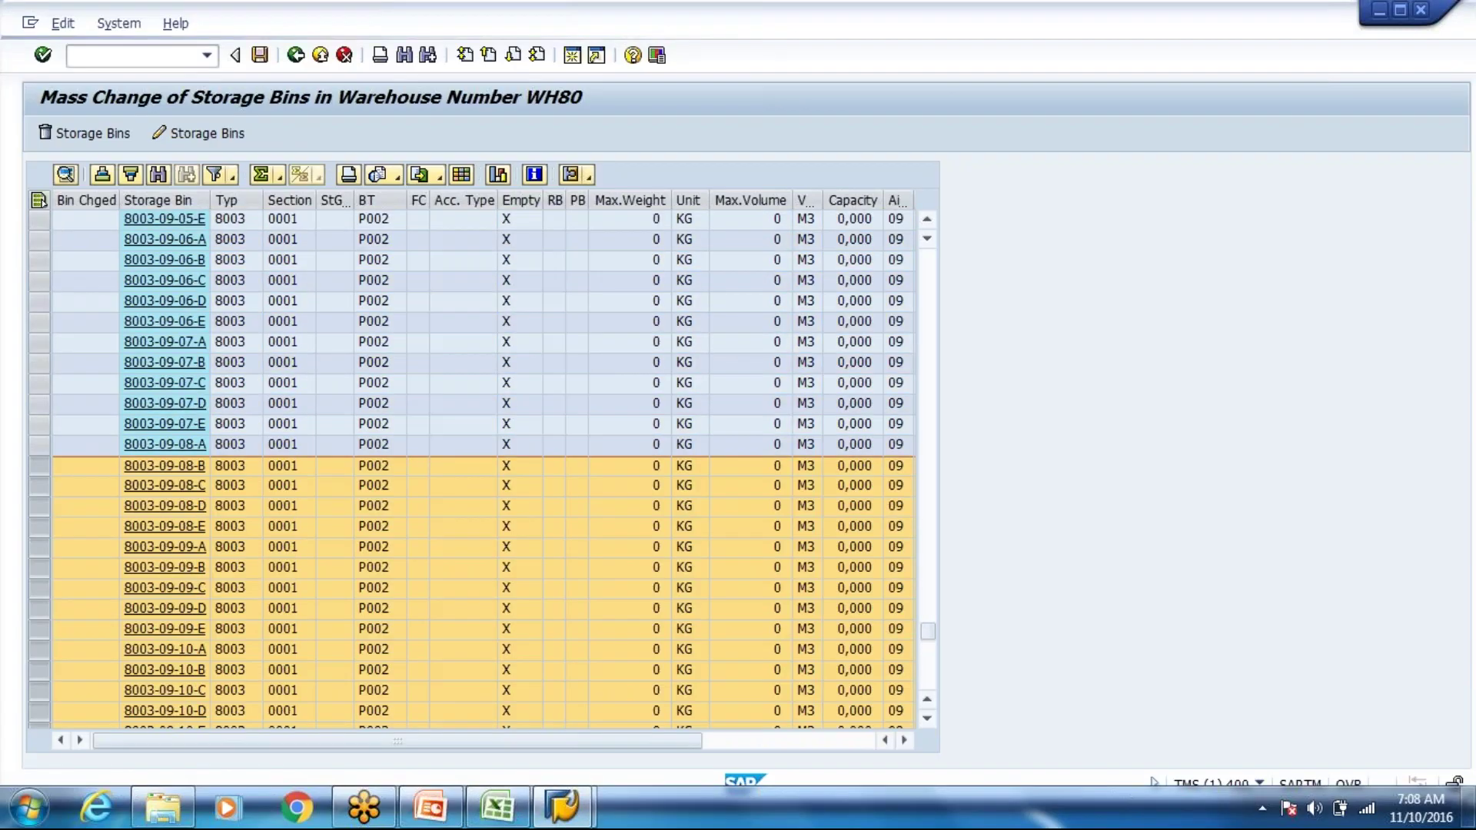
scroll(49, 515, "up", 1)
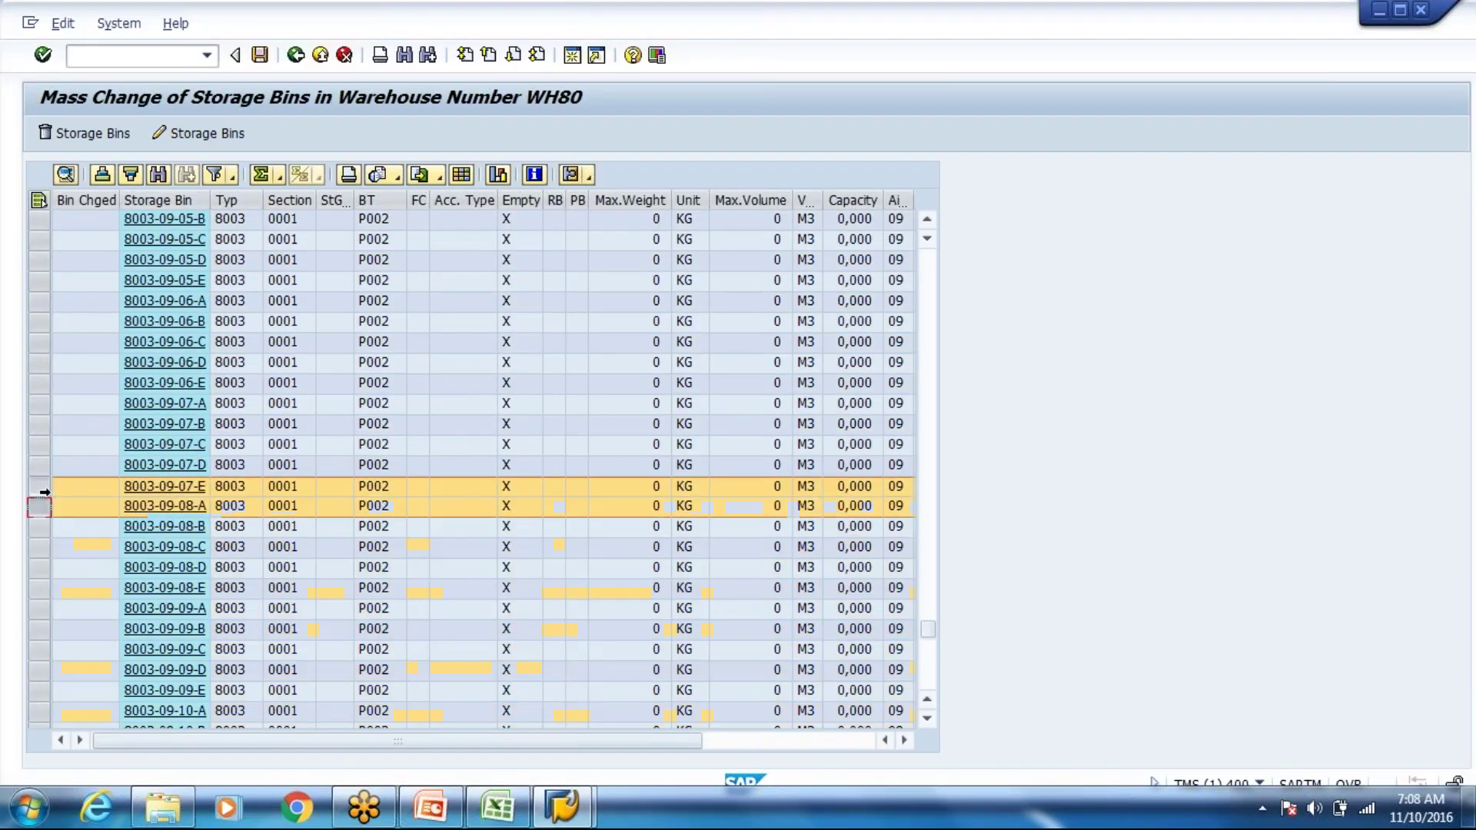
scroll(114, 519, "up", 6)
scroll(469, 469, "up", 1)
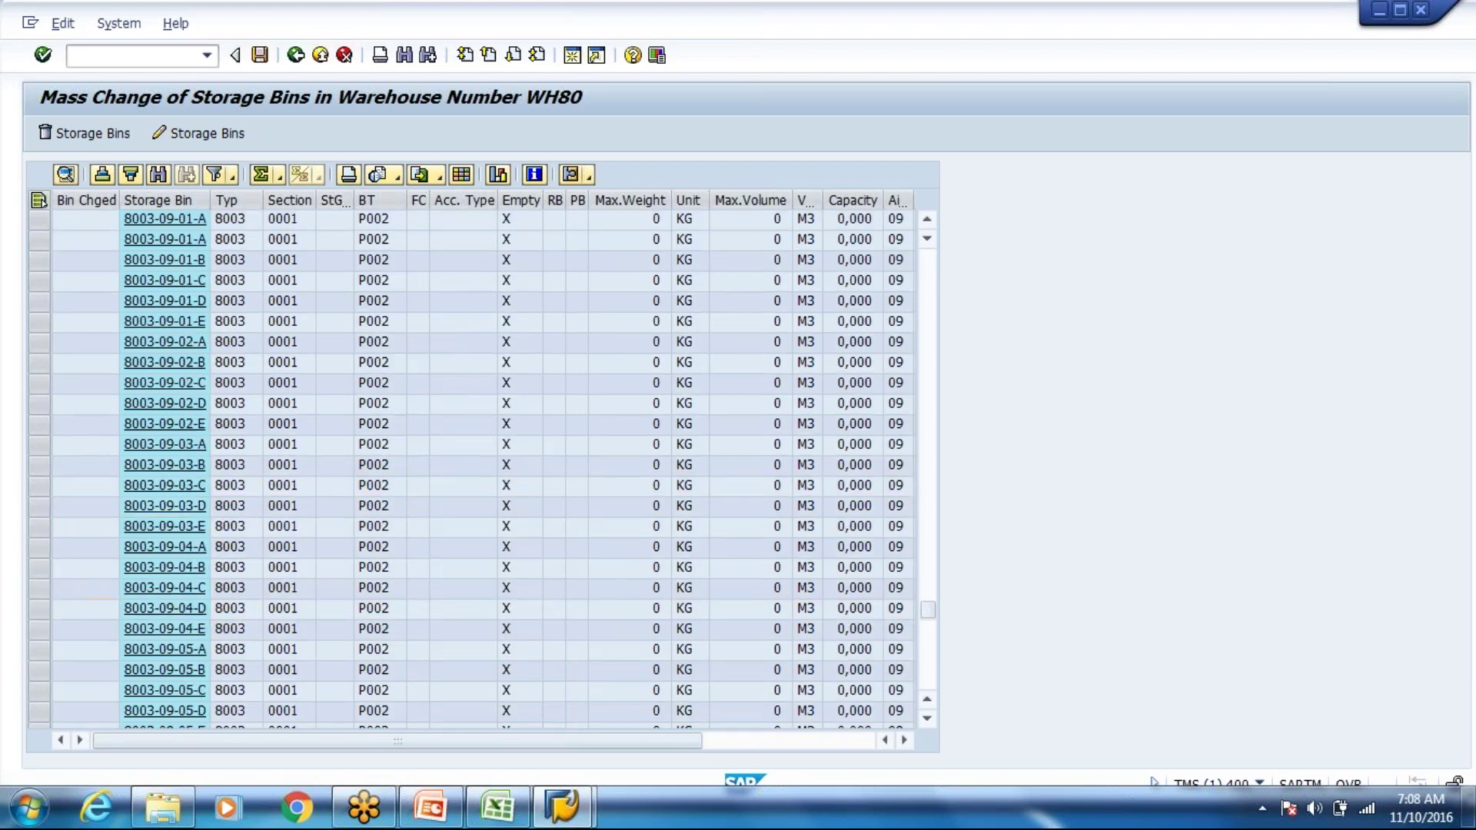
scroll(469, 469, "up", 6)
scroll(469, 469, "up", 15)
Pick bin 8003-07-10-D in the list and exit to the selection screen without saving the storage section changes
key("Left")
key("F2")
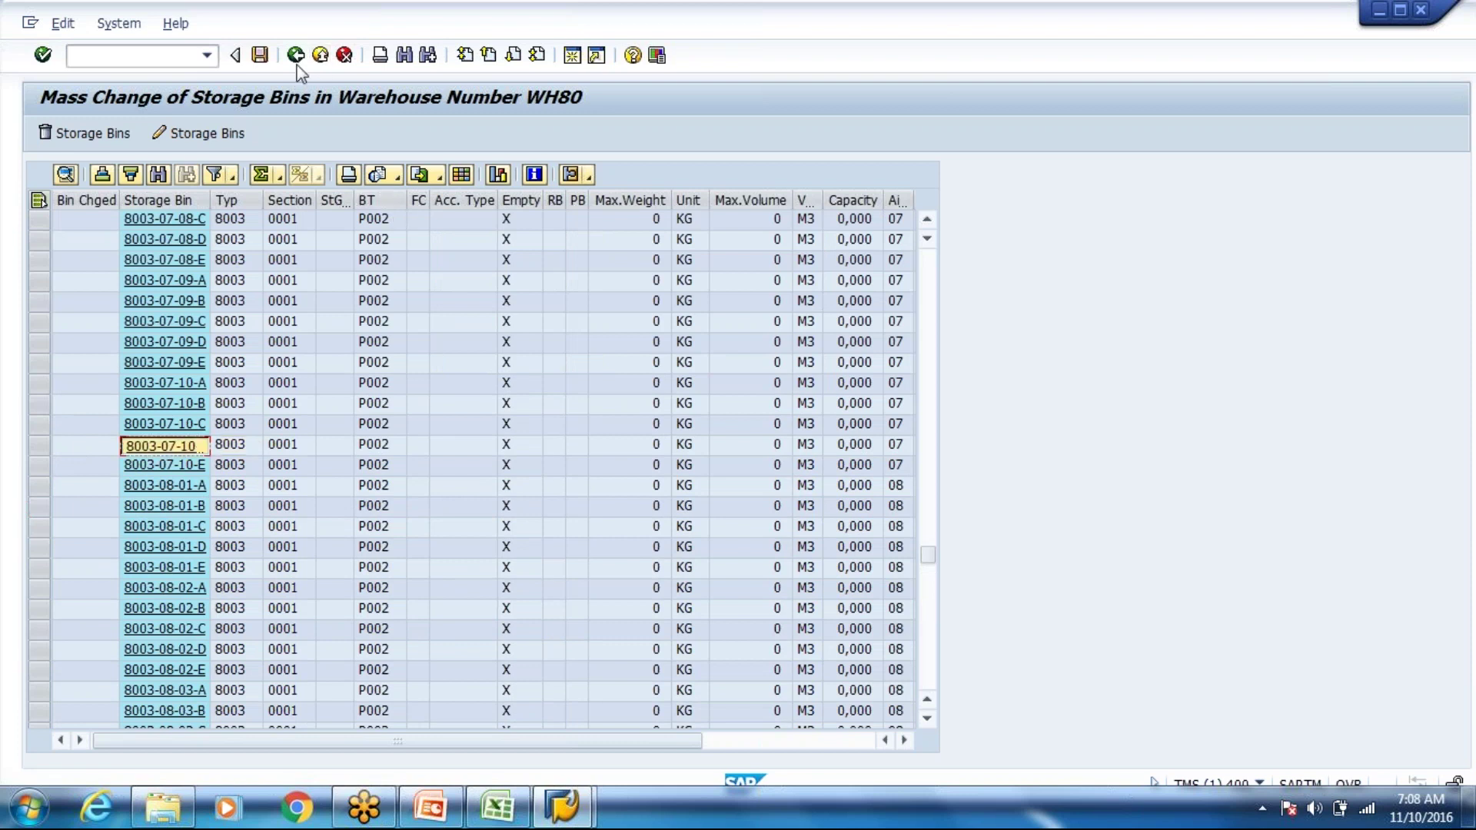
key("BackSpace")
key("BackSpace")
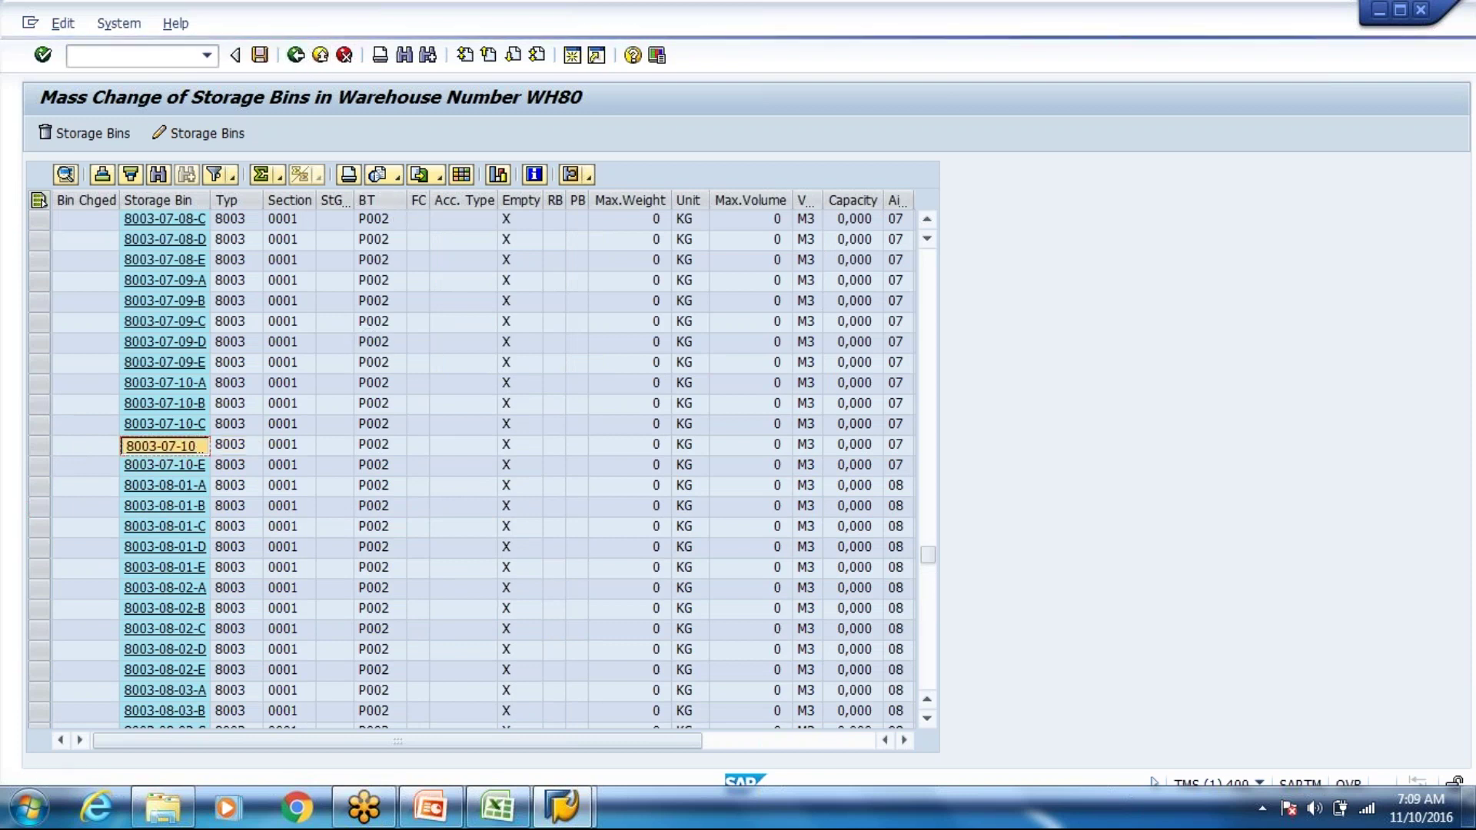
key("F3")
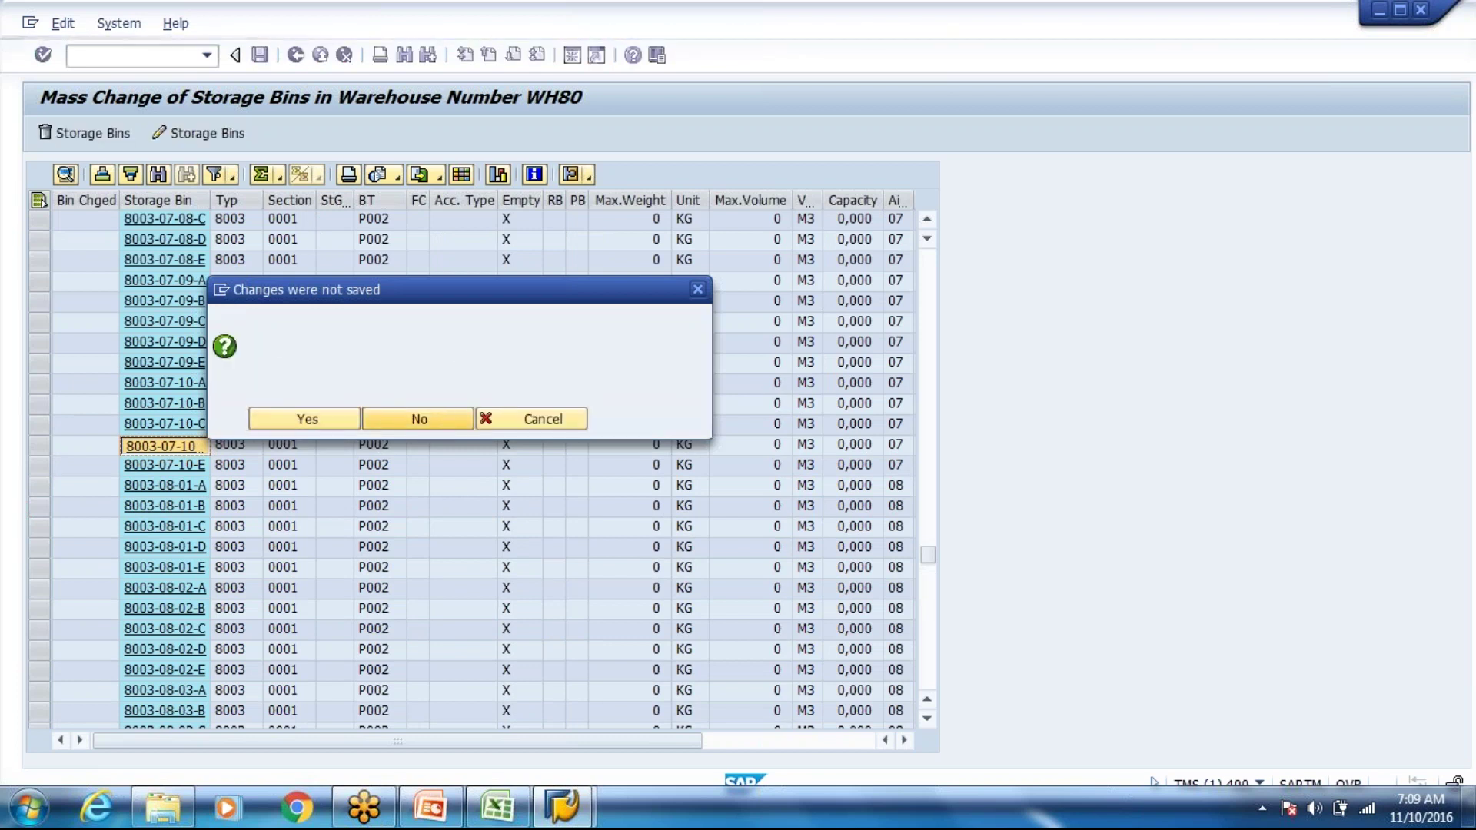
key("Escape")
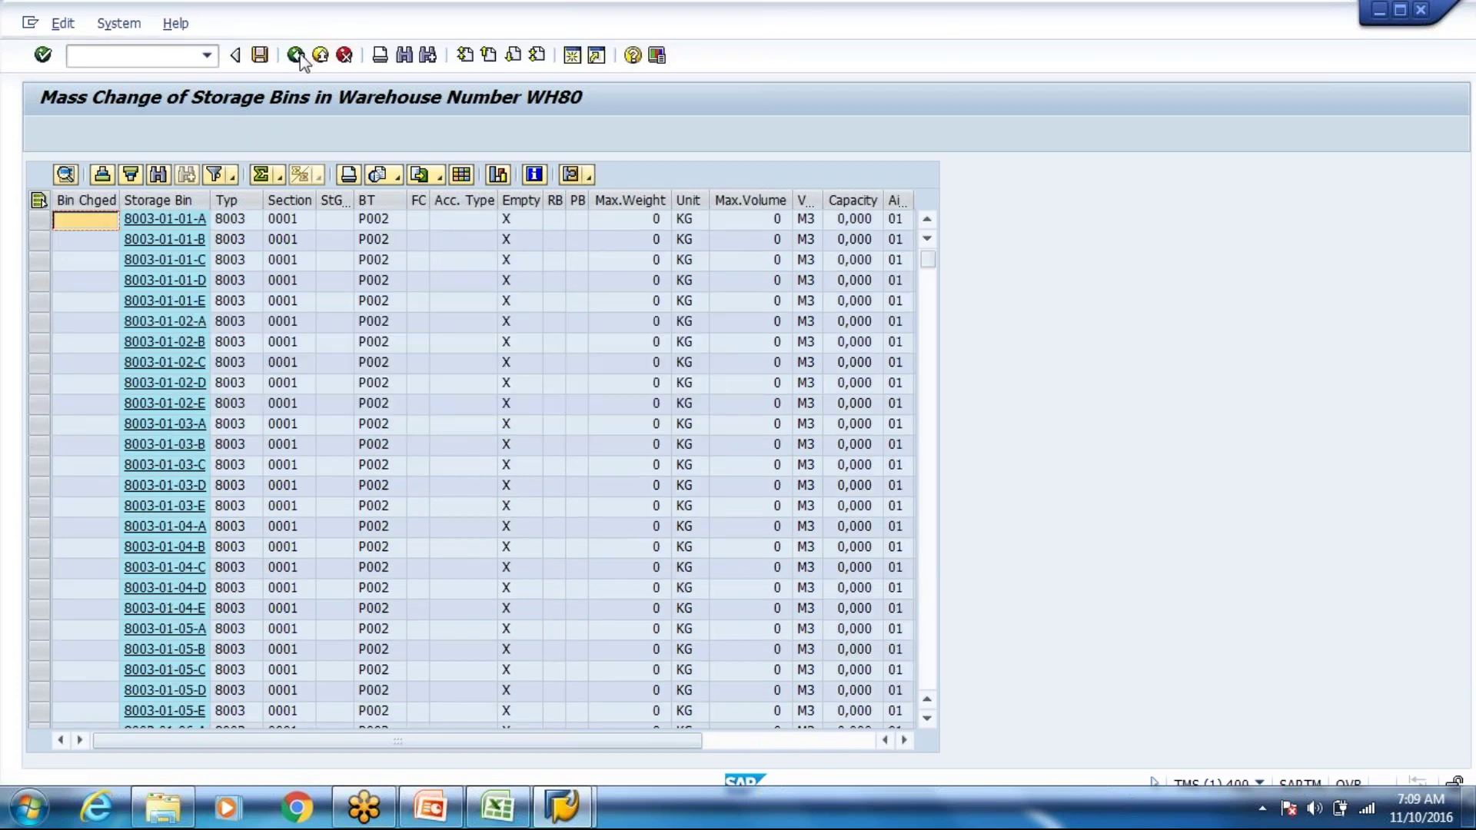
key("F3")
left_click(441, 420)
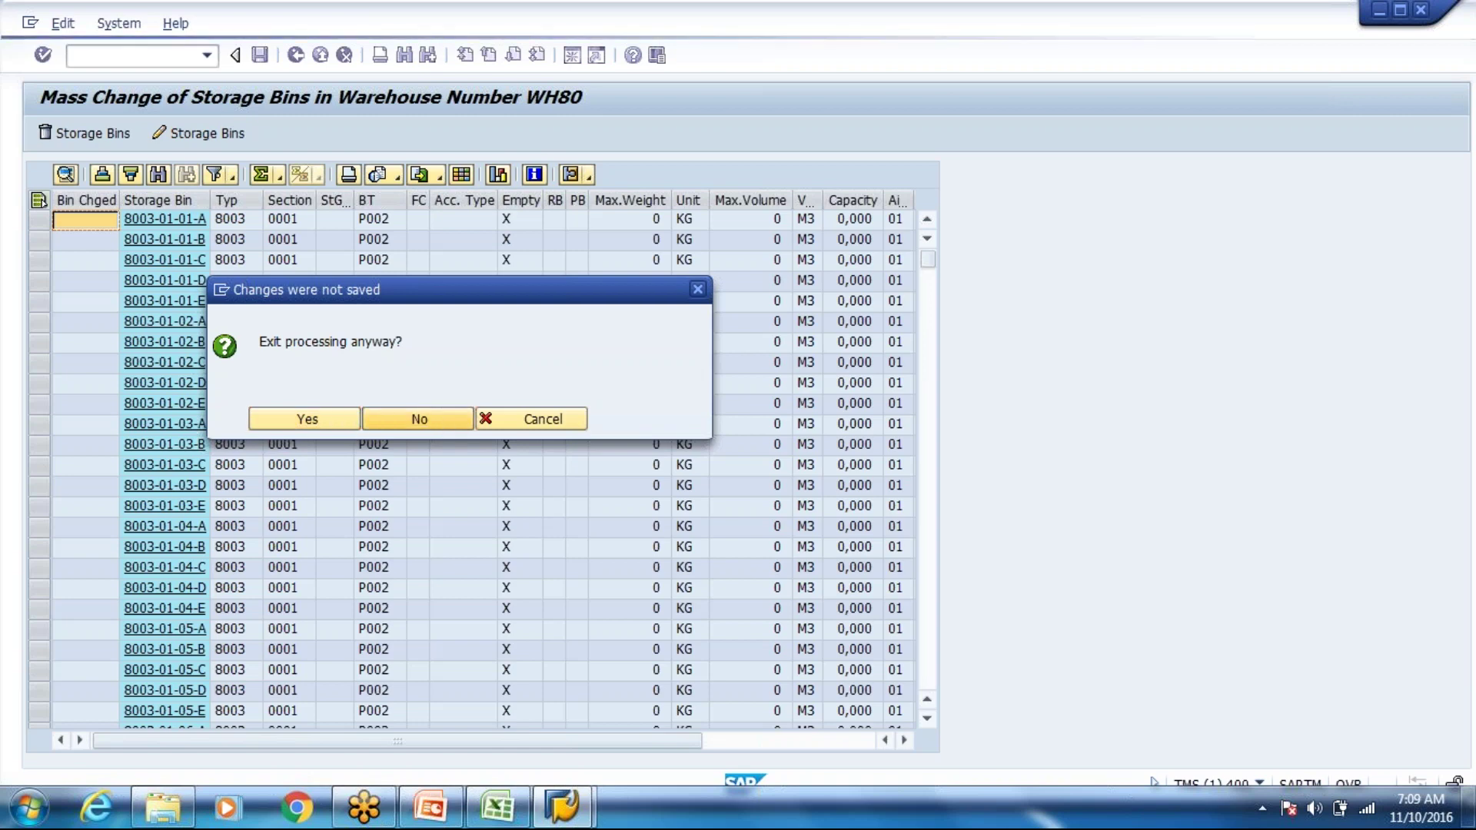
left_click(295, 54)
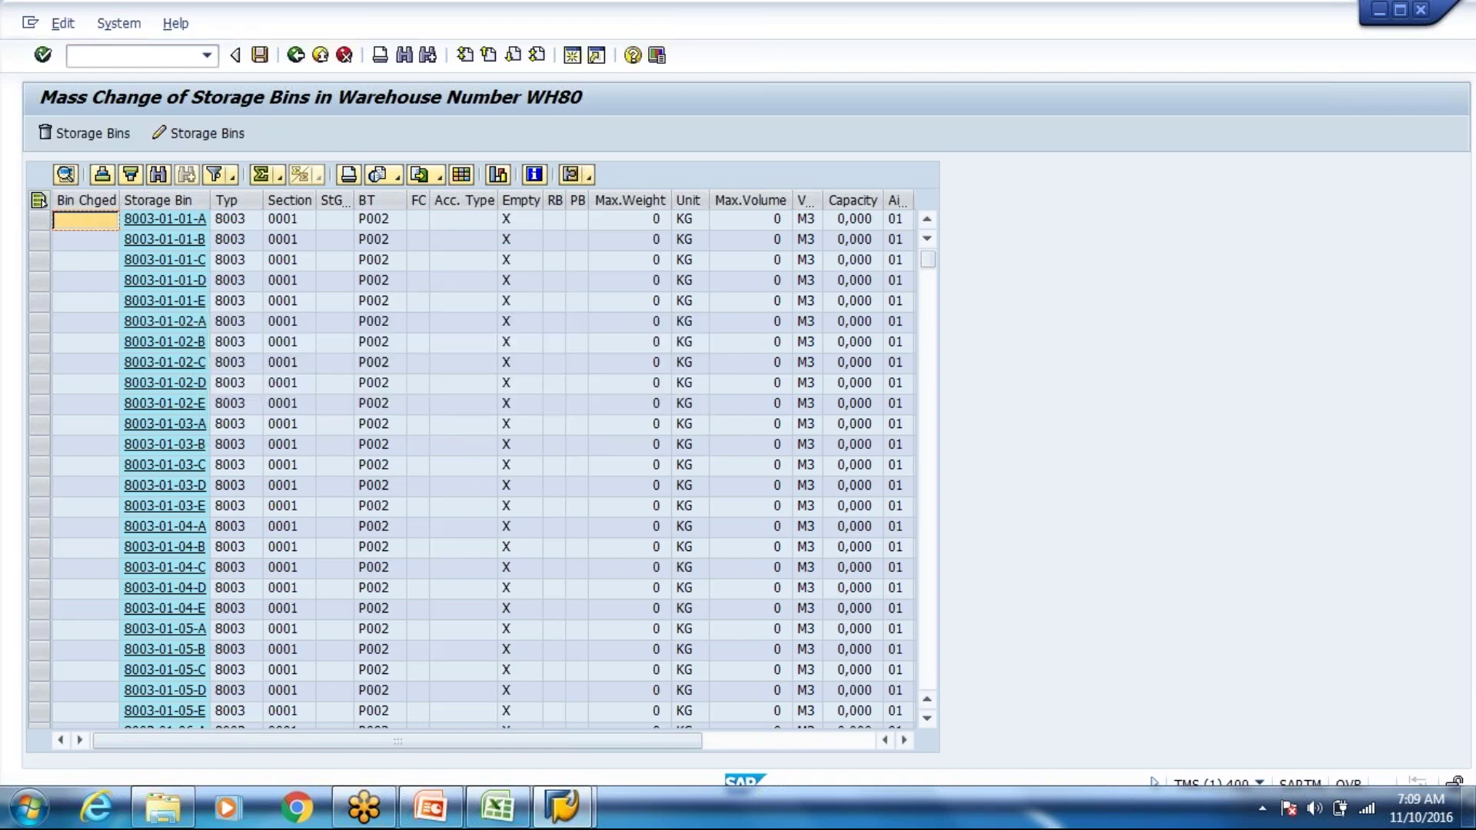
left_click(340, 421)
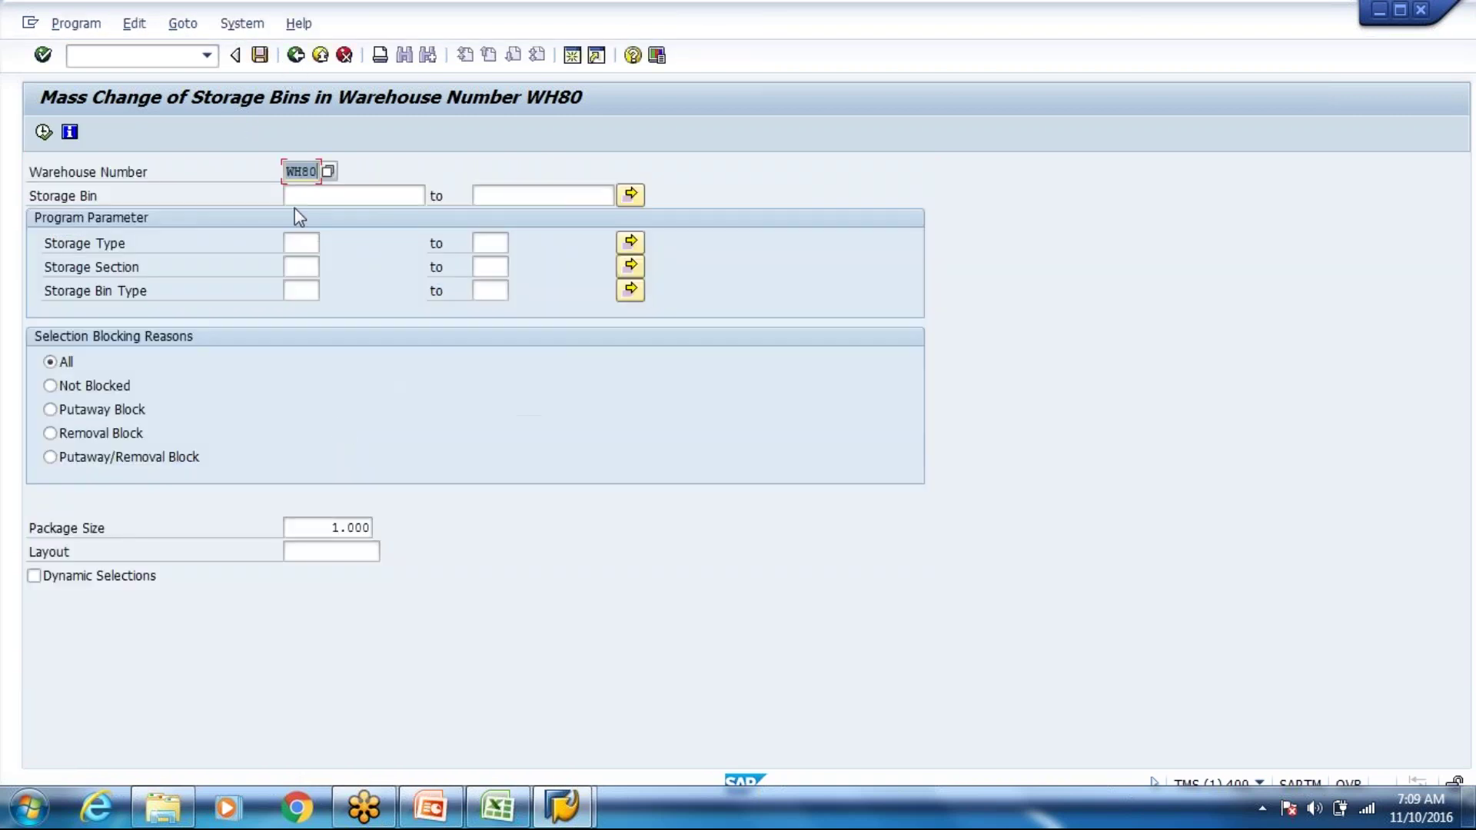
Restrict the storage bin selection to a wildcard range starting at 8003-06* and execute the selection
left_click(301, 197)
type("8003-07-10-D")
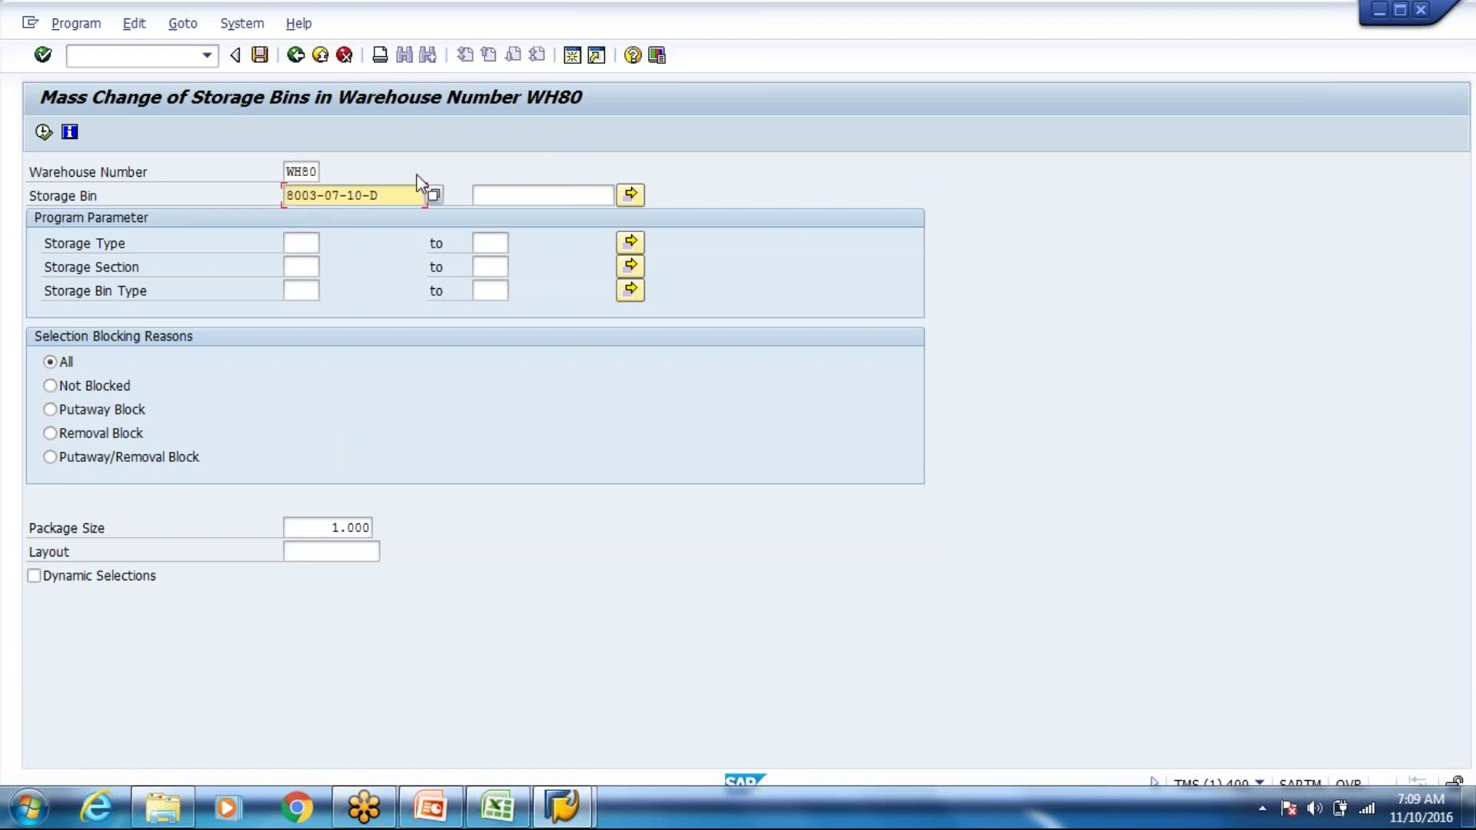
left_click(503, 201)
type("8003-07-10-D")
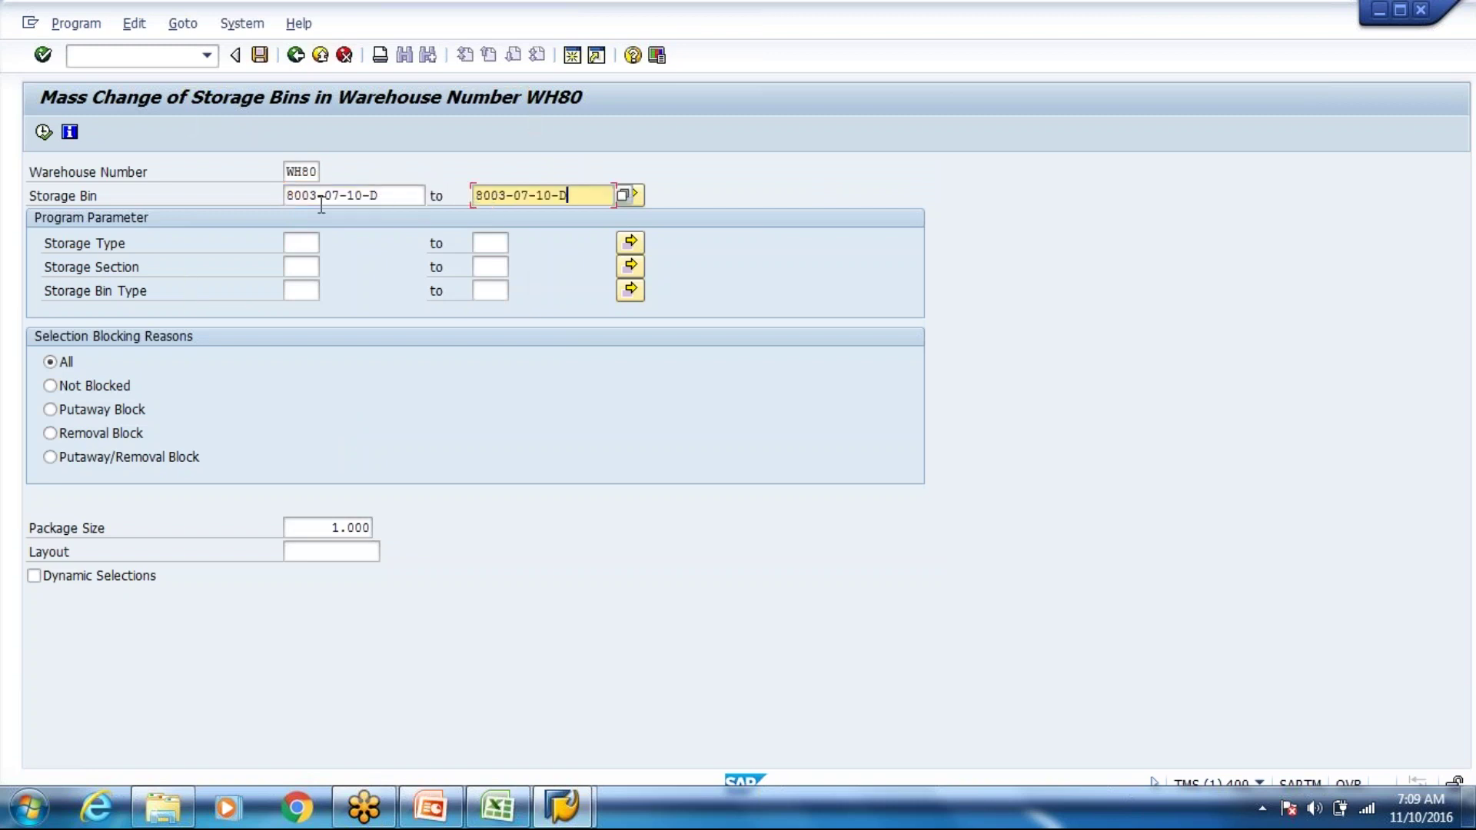
left_click(325, 197)
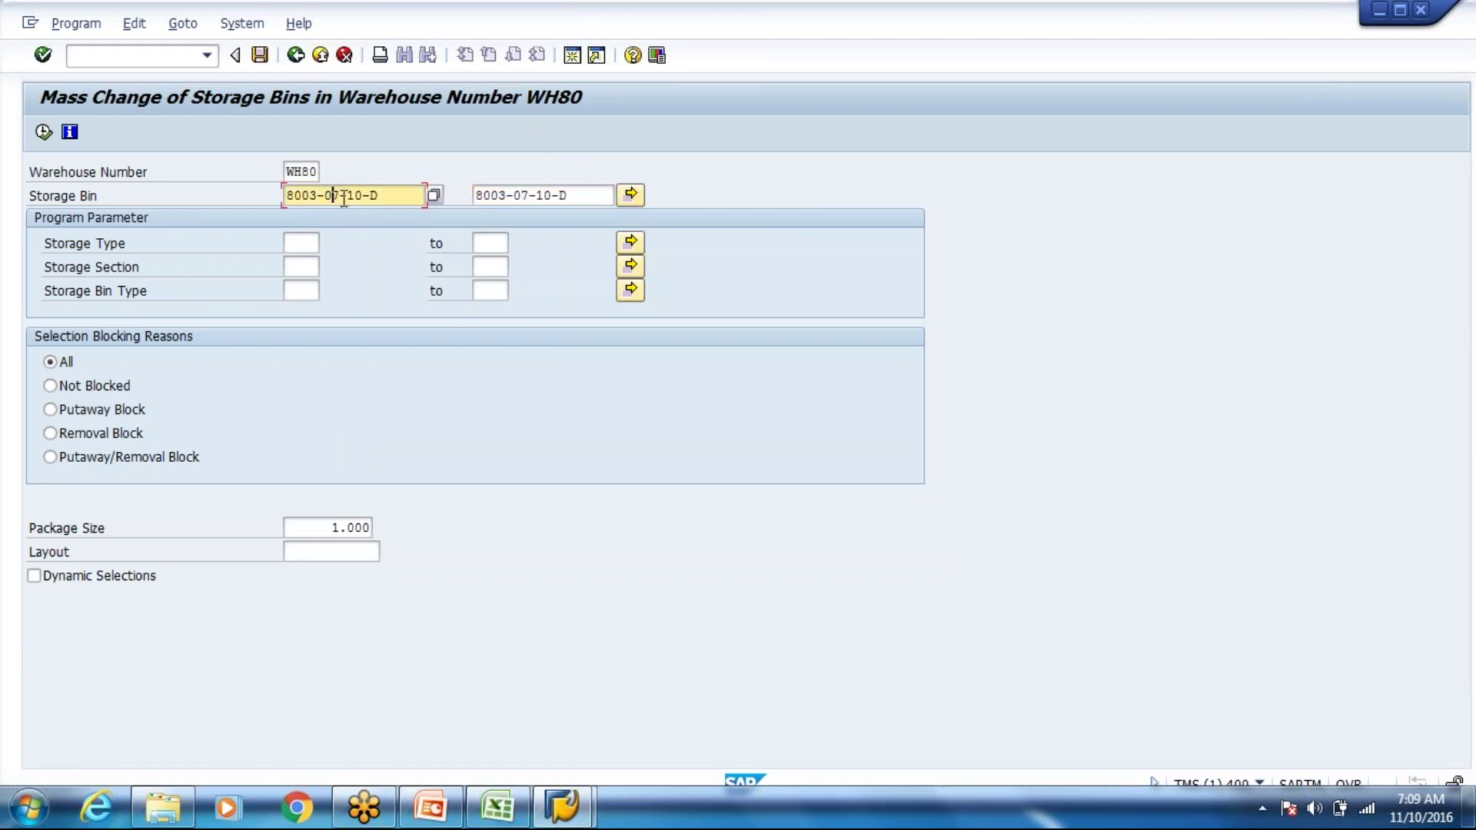
key("BackSpace")
key("Delete")
key("Delete")
key("Tab")
key("End")
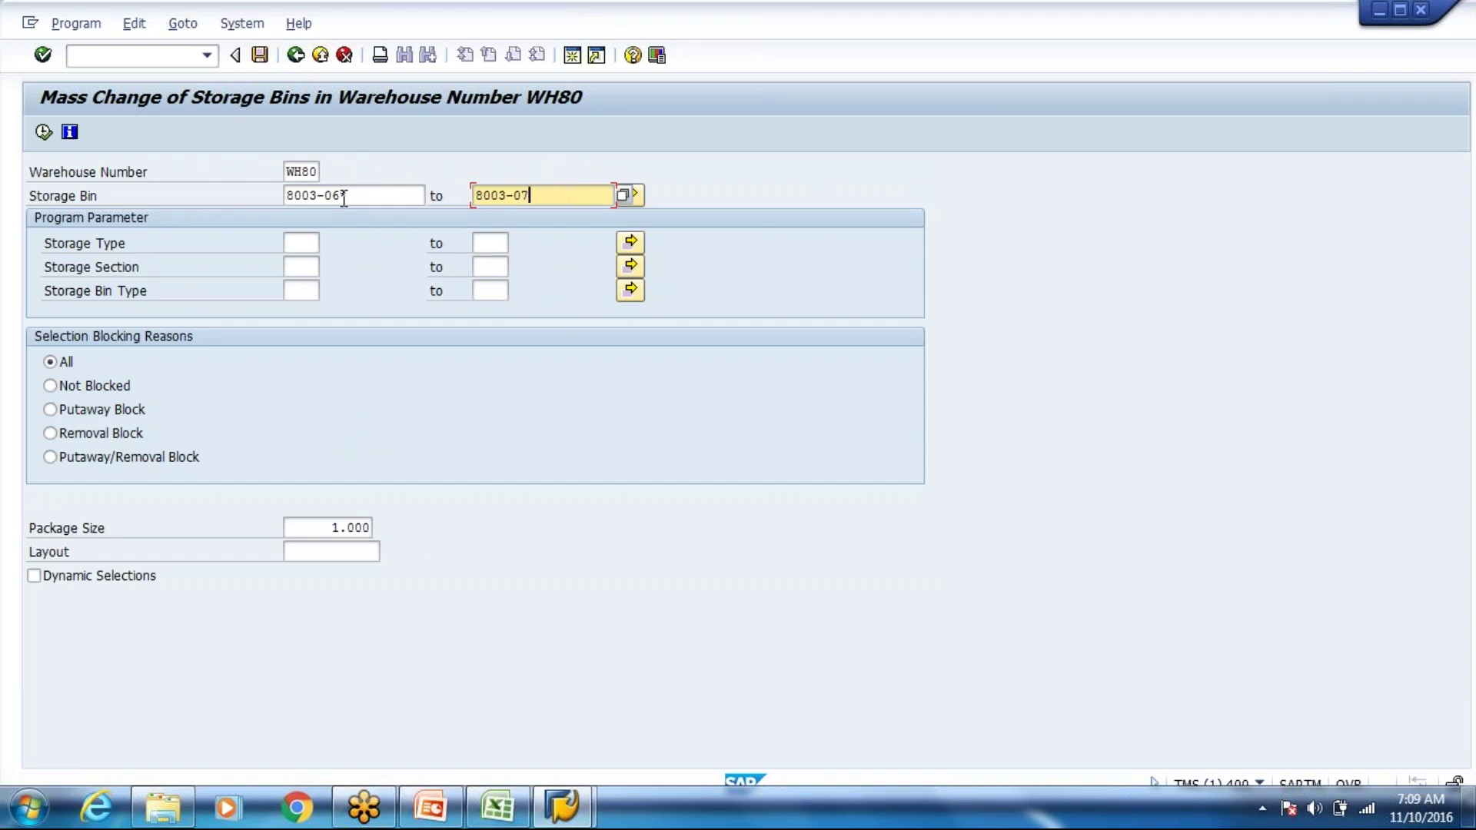
type("*")
left_click(43, 132)
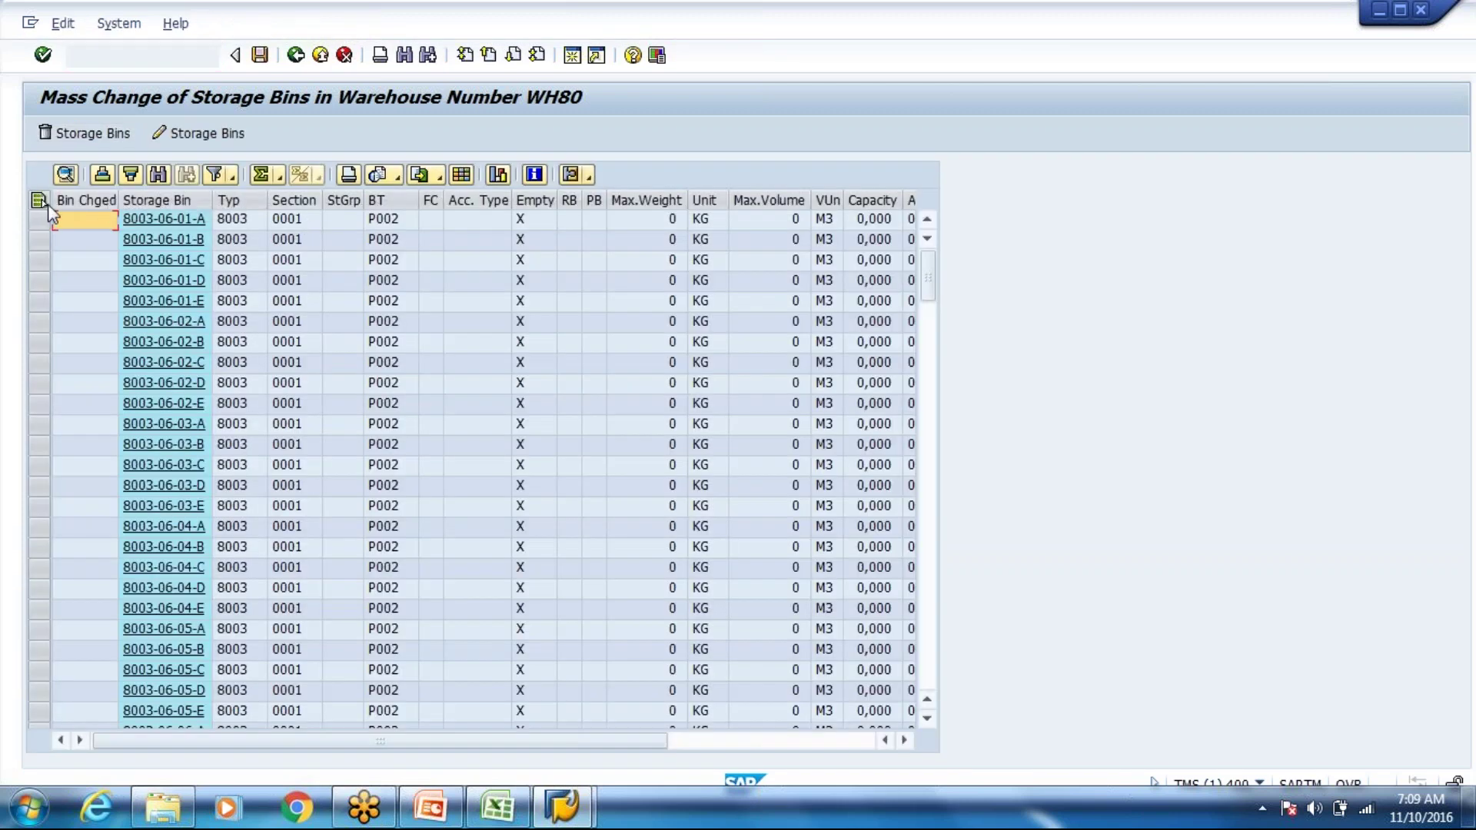
Select all listed bins, set their storage section to 0002 and save the changes
left_click(39, 201)
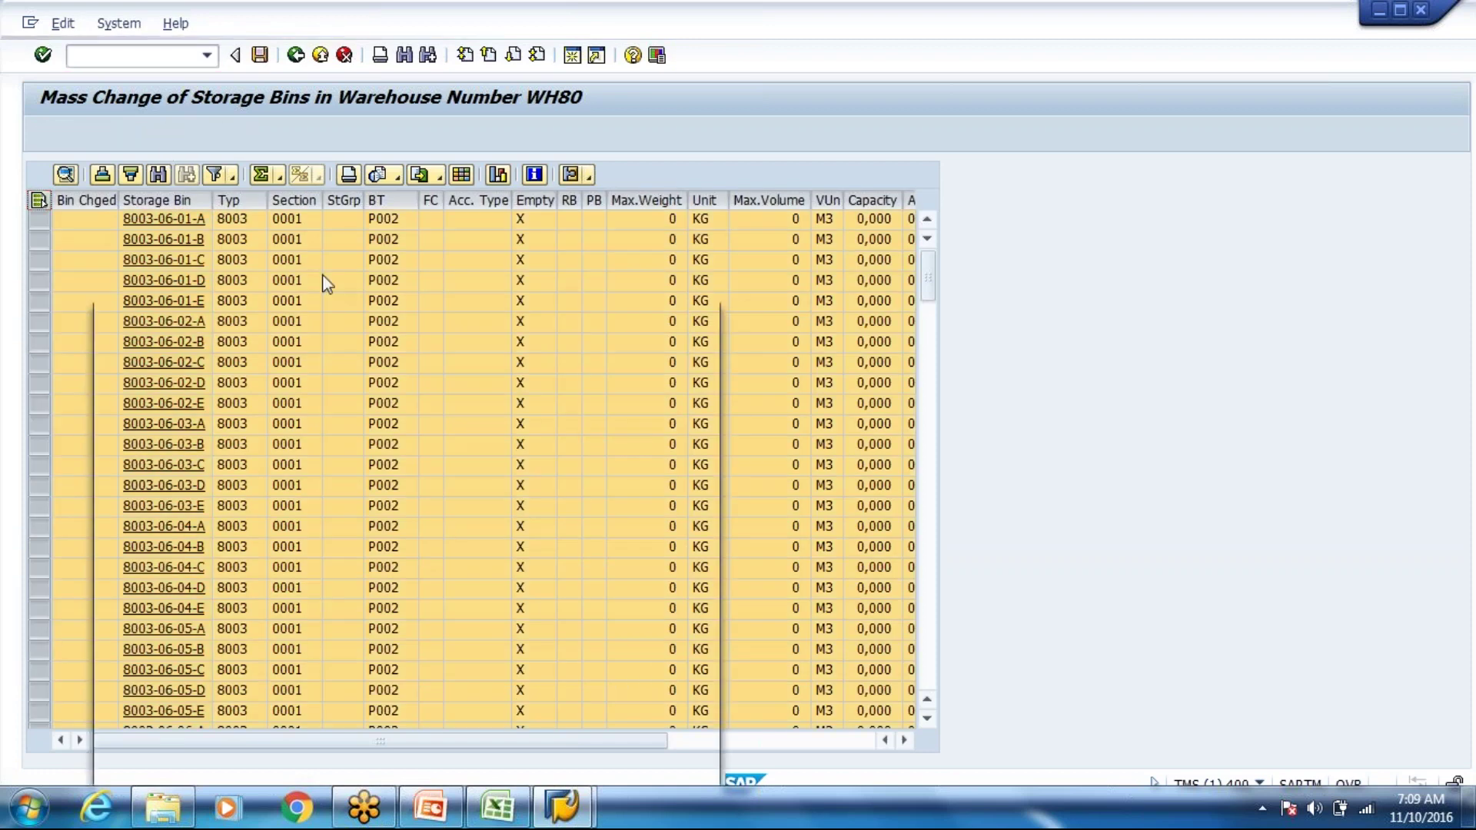
left_click(237, 393)
left_click(677, 768)
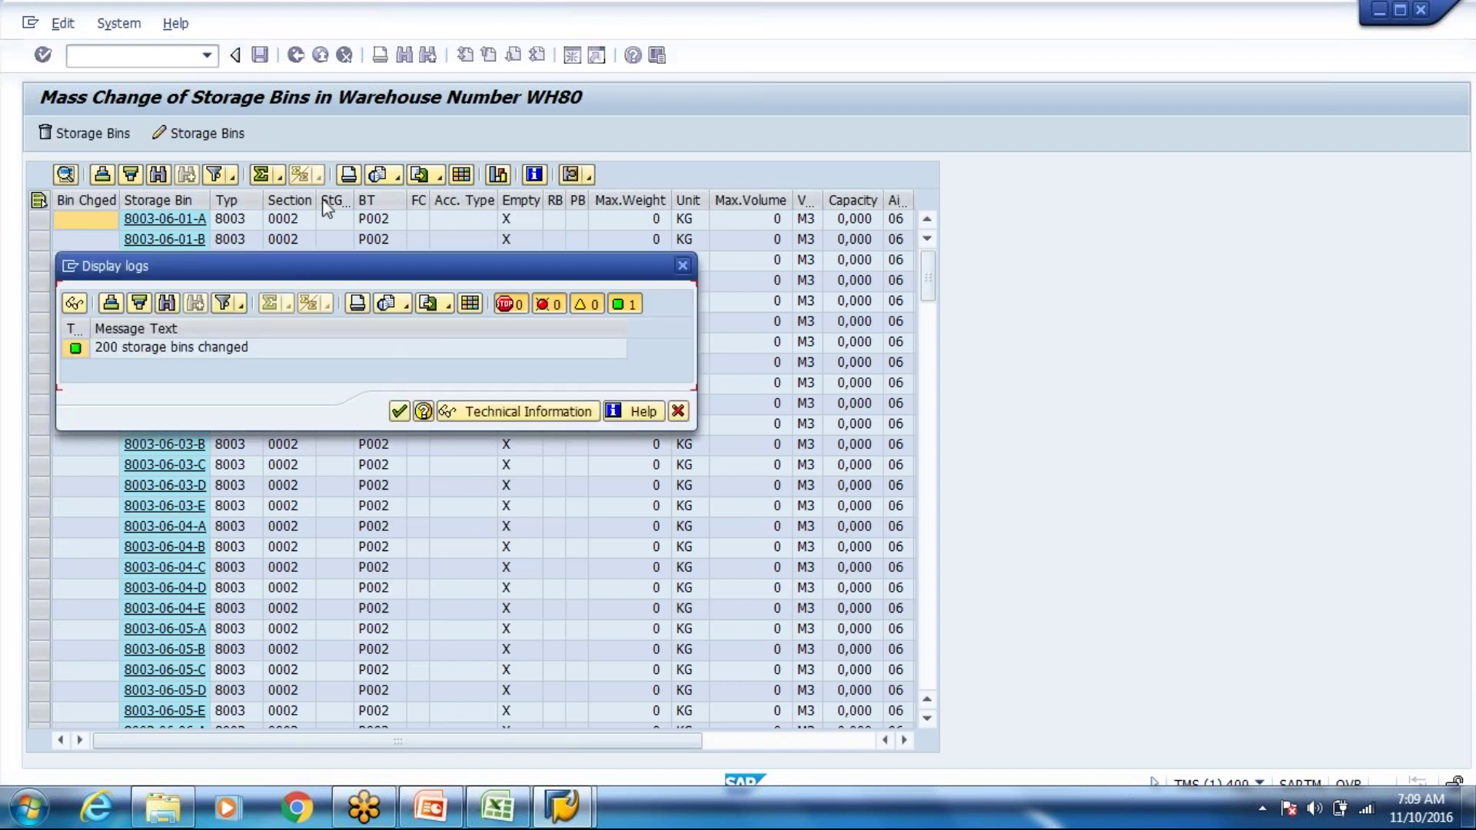
Close the change log and exit the mass change of storage bins back to SAP Easy Access
key("Return")
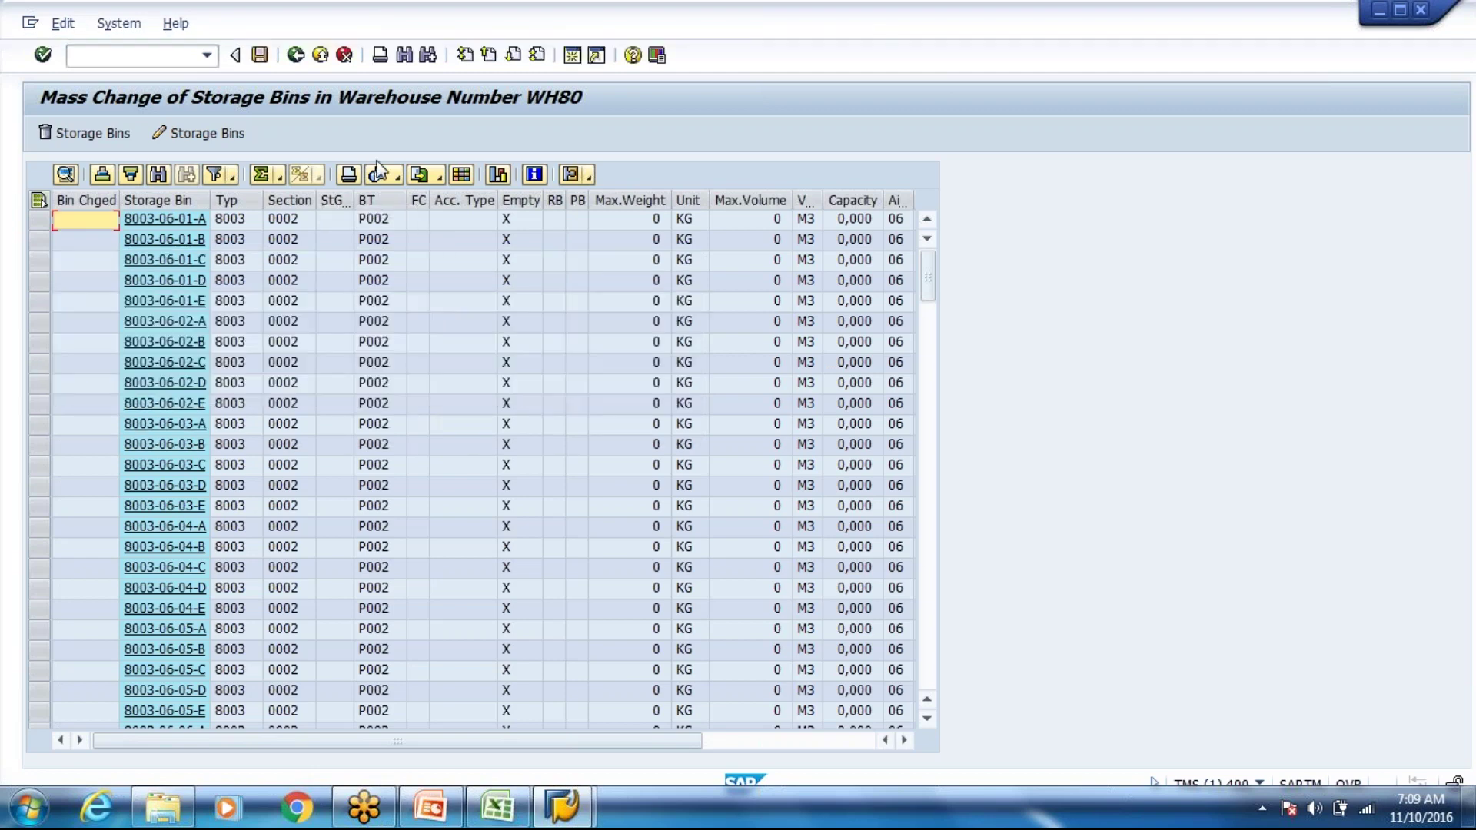
left_click(322, 58)
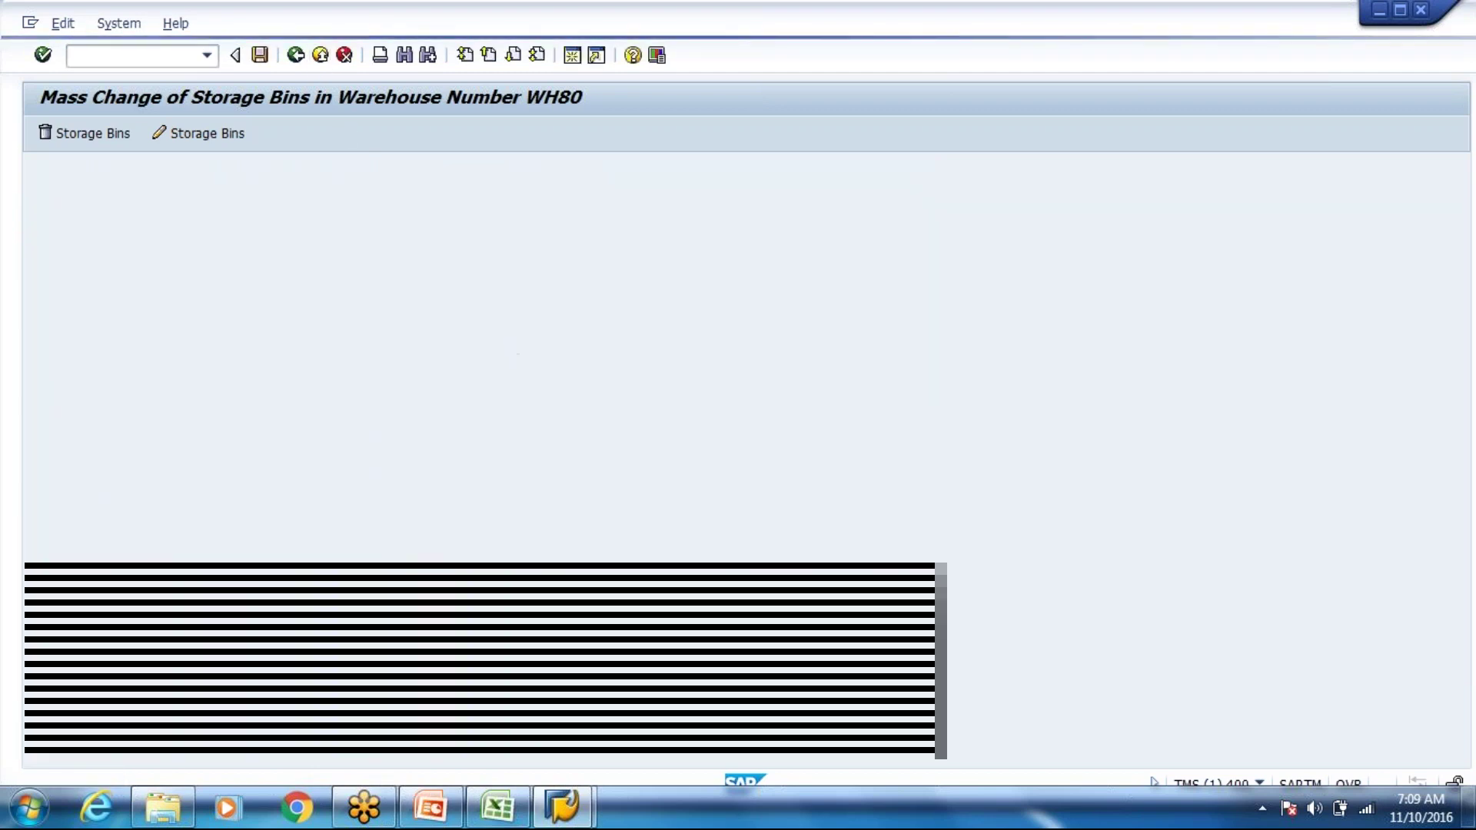
key("alt+Tab")
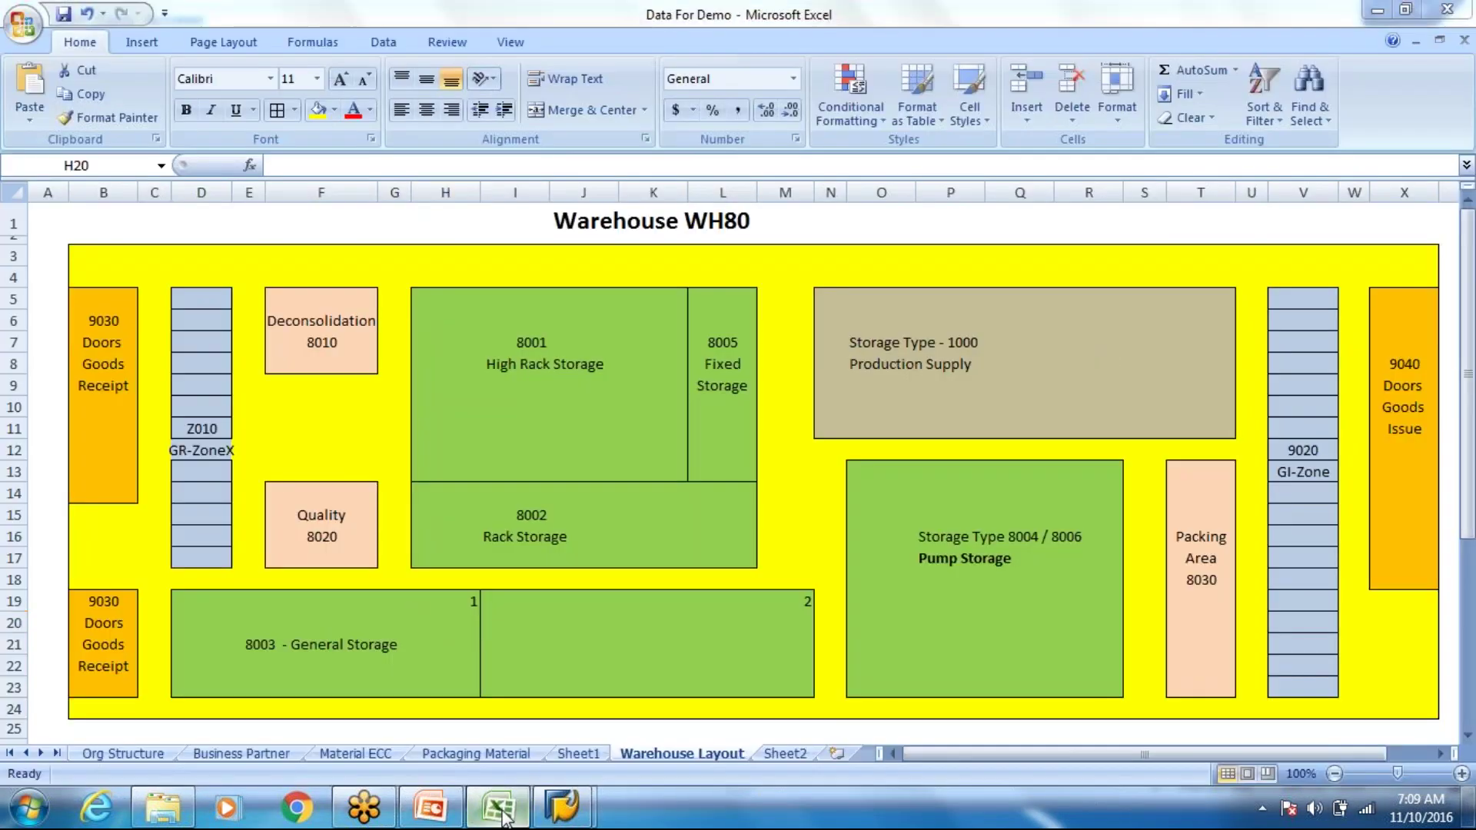
left_click(504, 817)
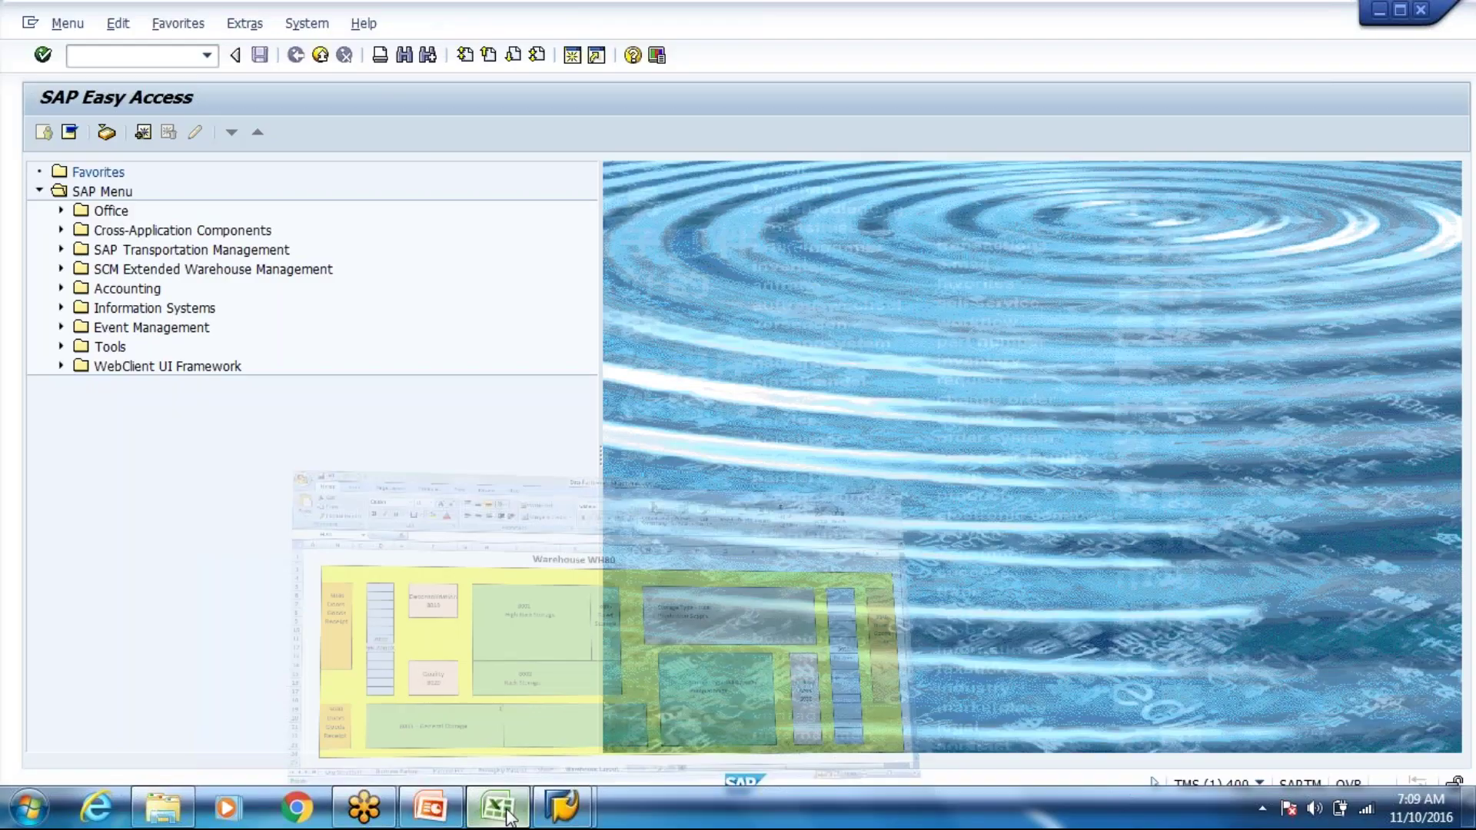
Start transaction spro and display the SAP Reference IMG
type("spro")
key("Return")
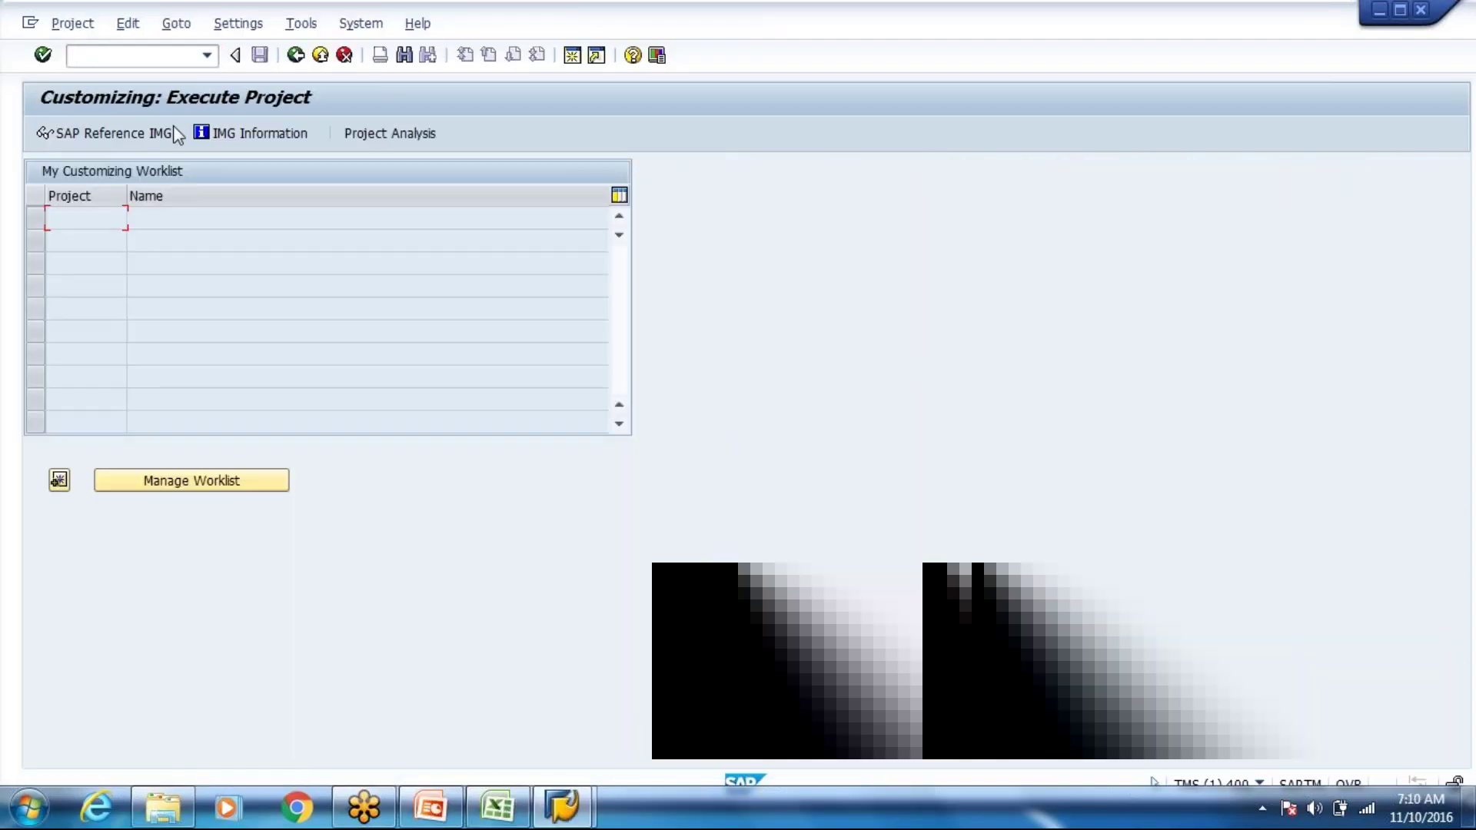
left_click(151, 127)
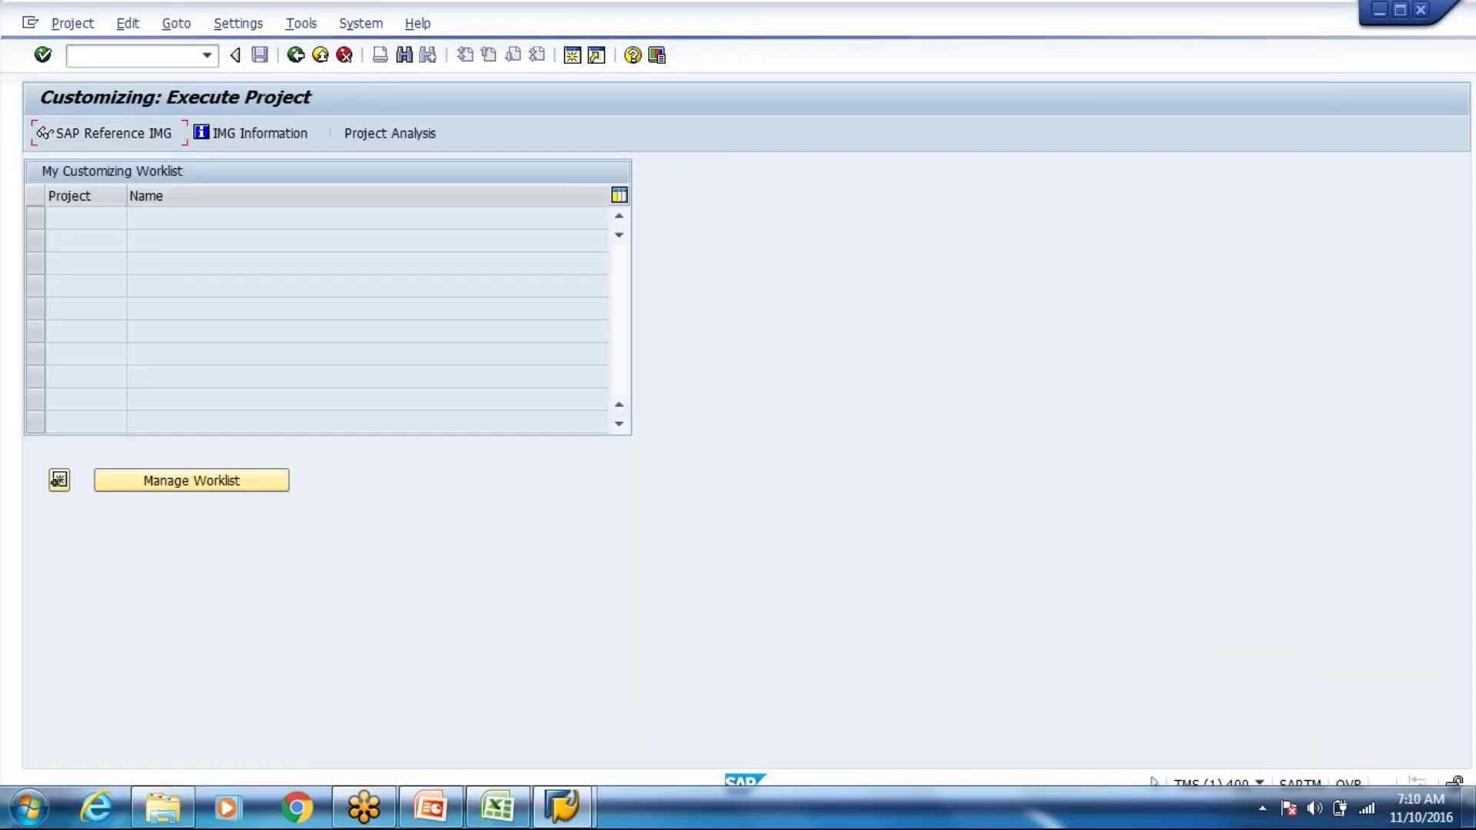
Switch to Excel and fill the T-B100, T-B300 and T-T500 rows of the material list with yellow
mouse_move(562, 807)
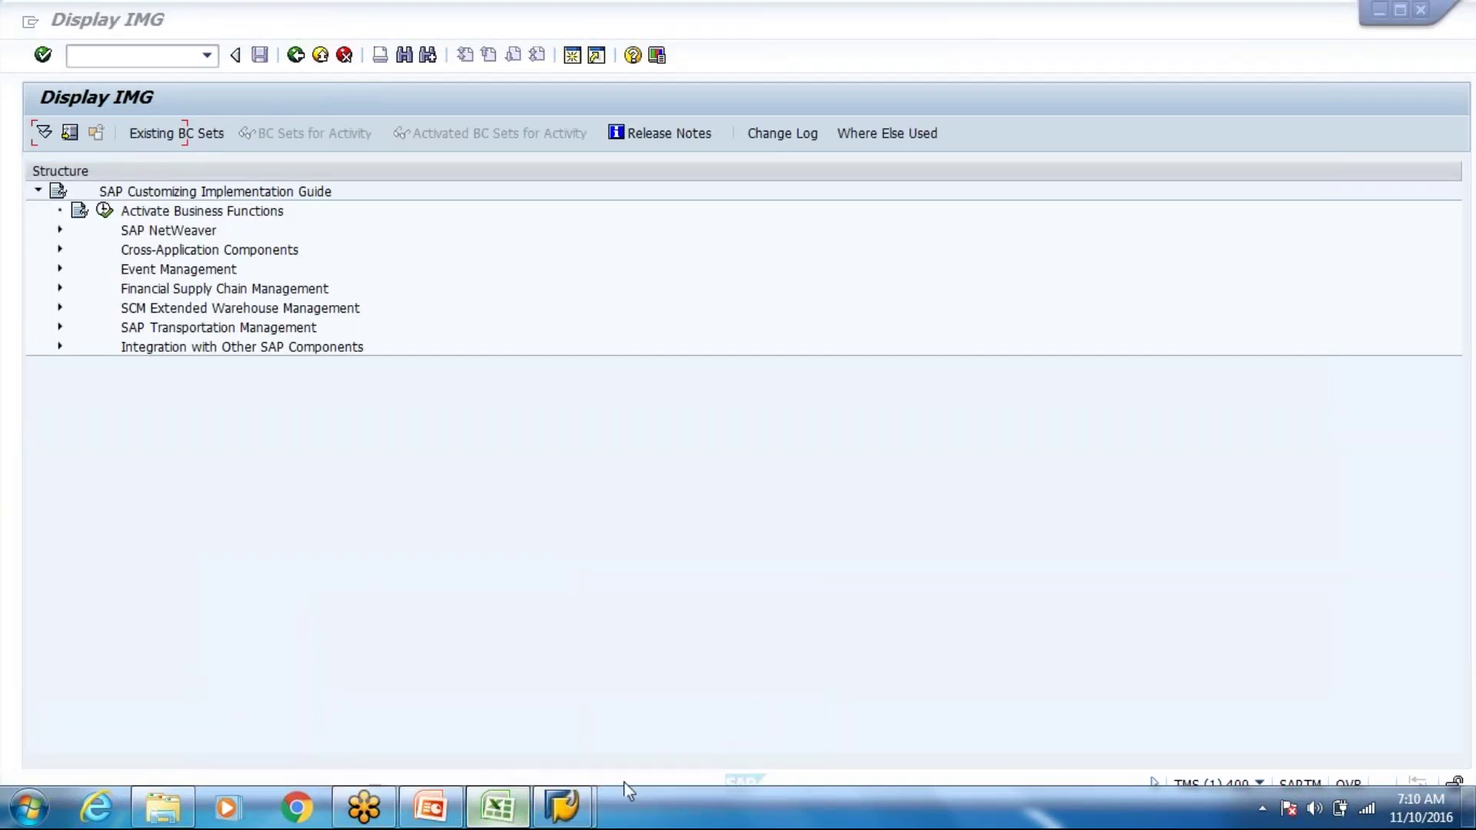
key("alt+Tab")
scroll(800, 676, "down", 4)
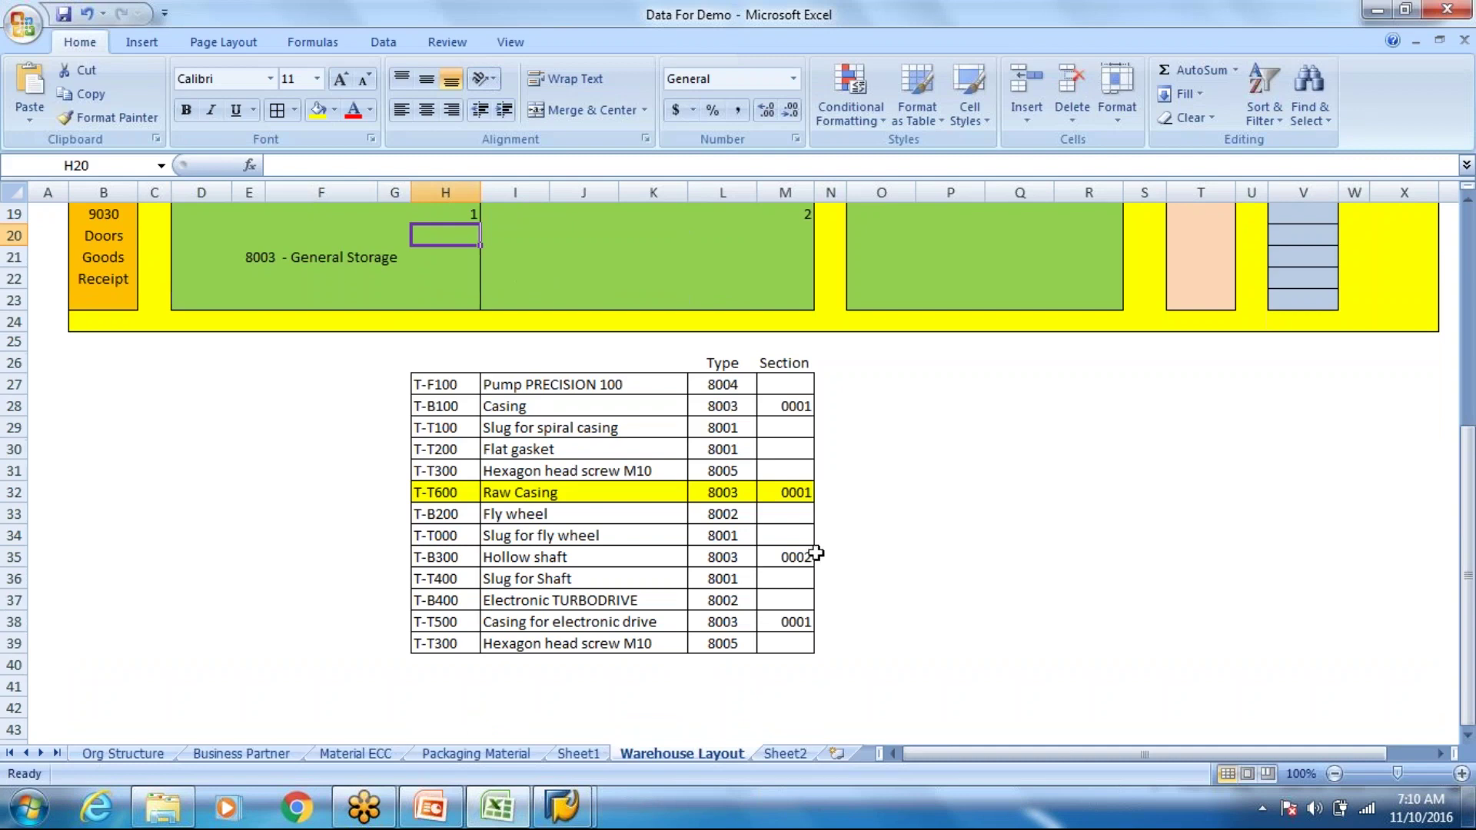
left_click_drag(447, 405, 794, 406)
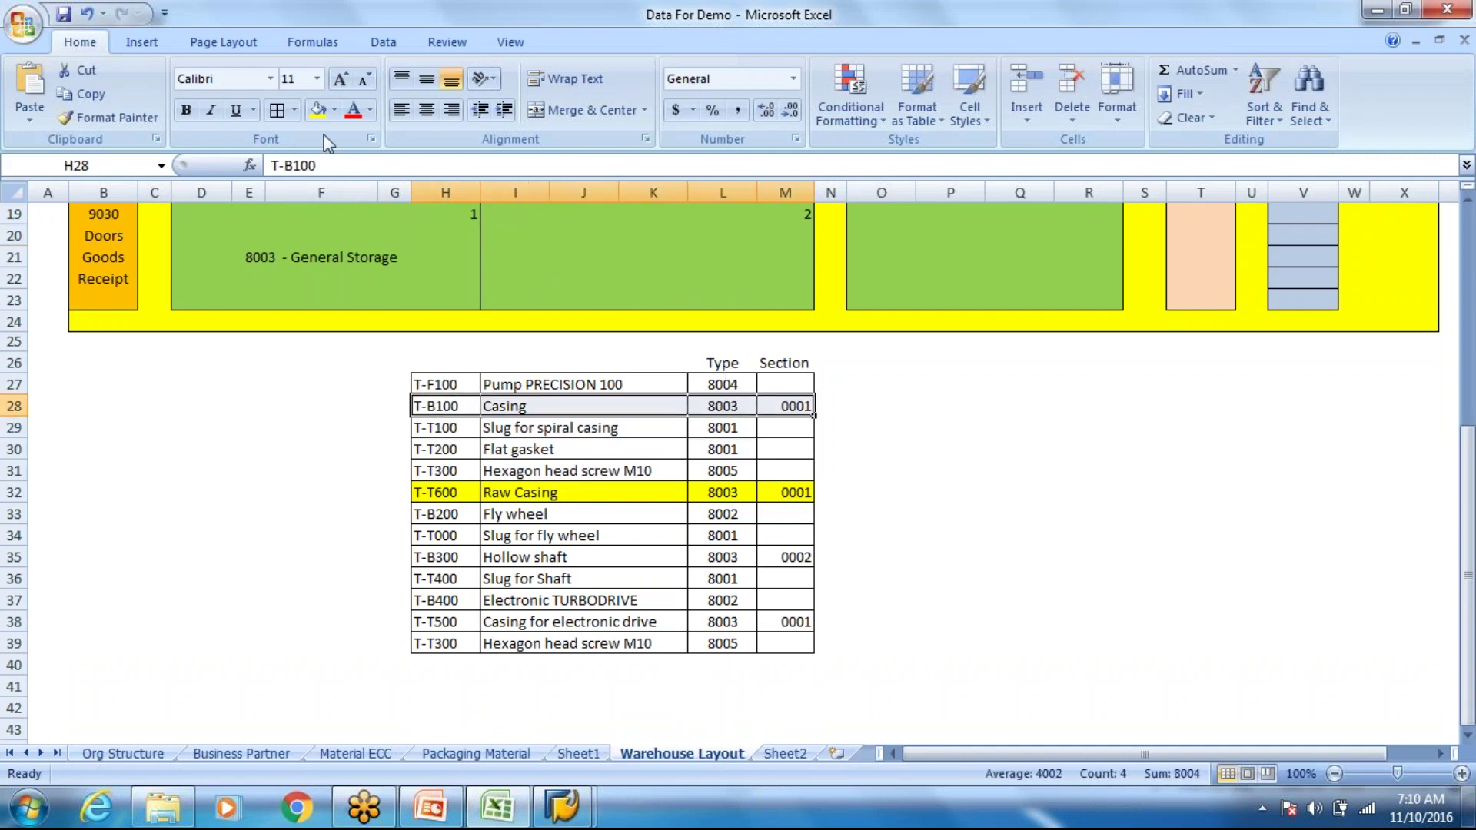
left_click(318, 110)
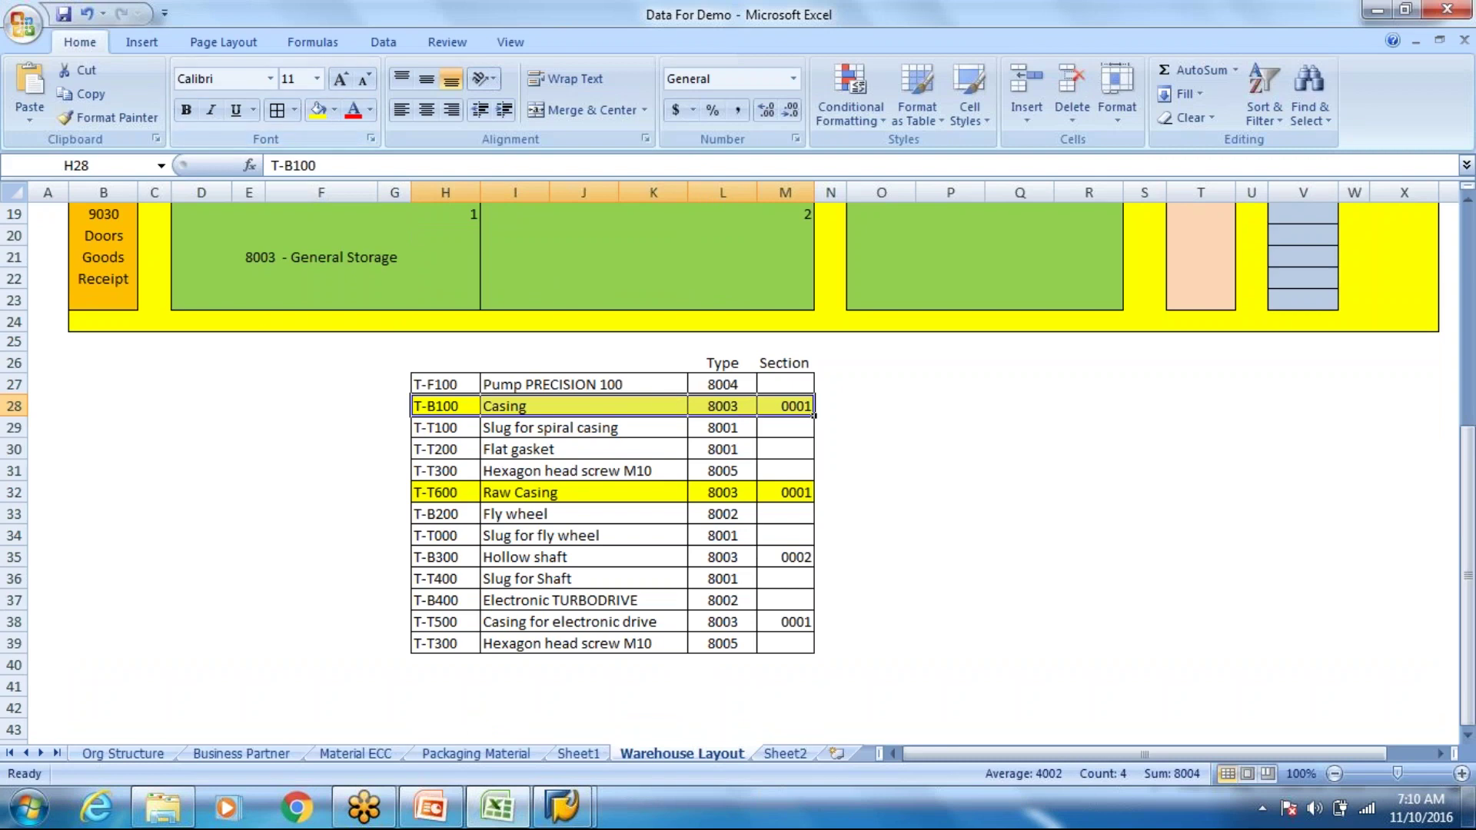
left_click_drag(422, 558, 793, 557)
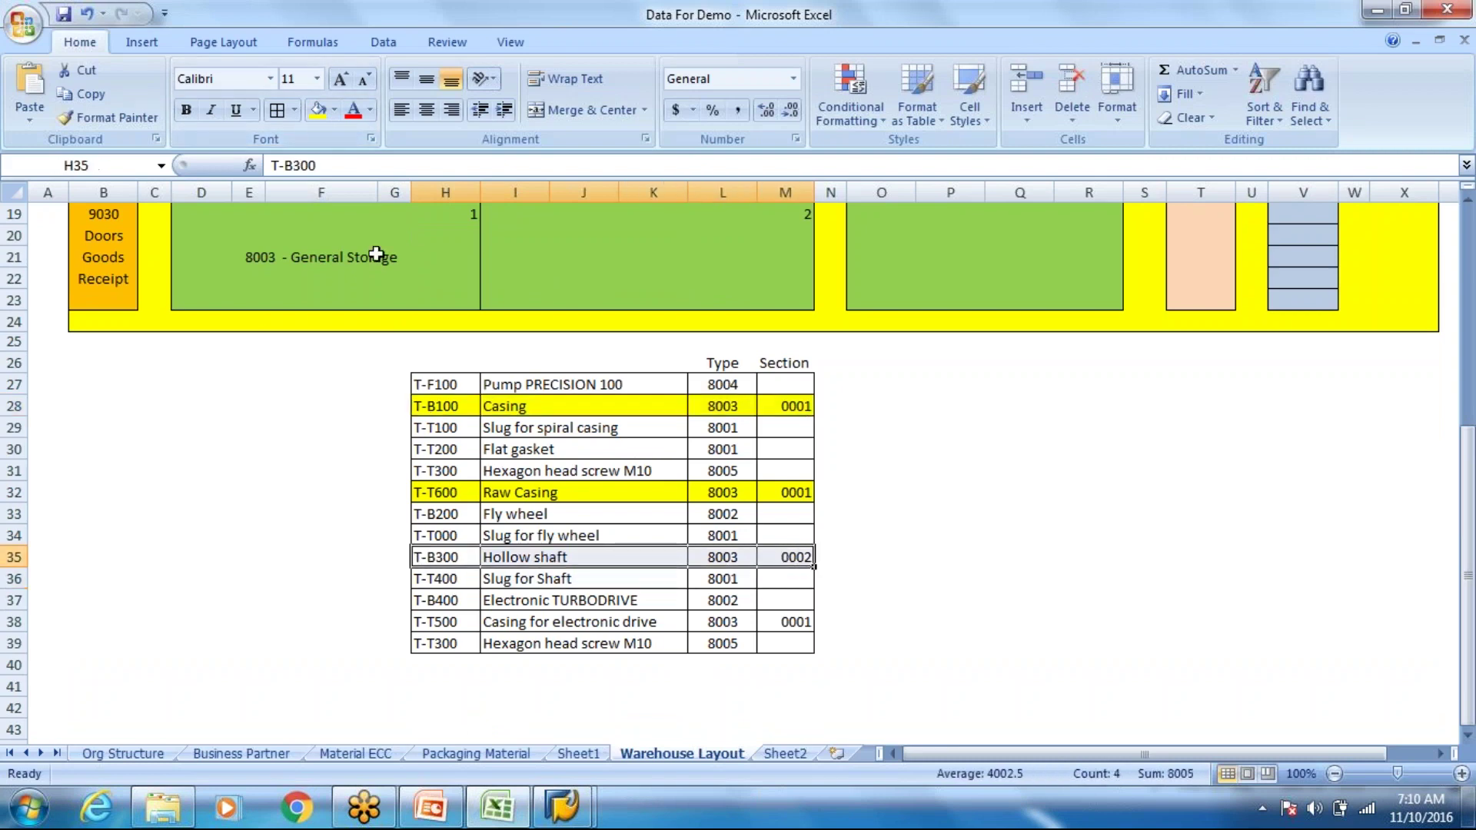
left_click(317, 110)
left_click_drag(423, 622, 791, 623)
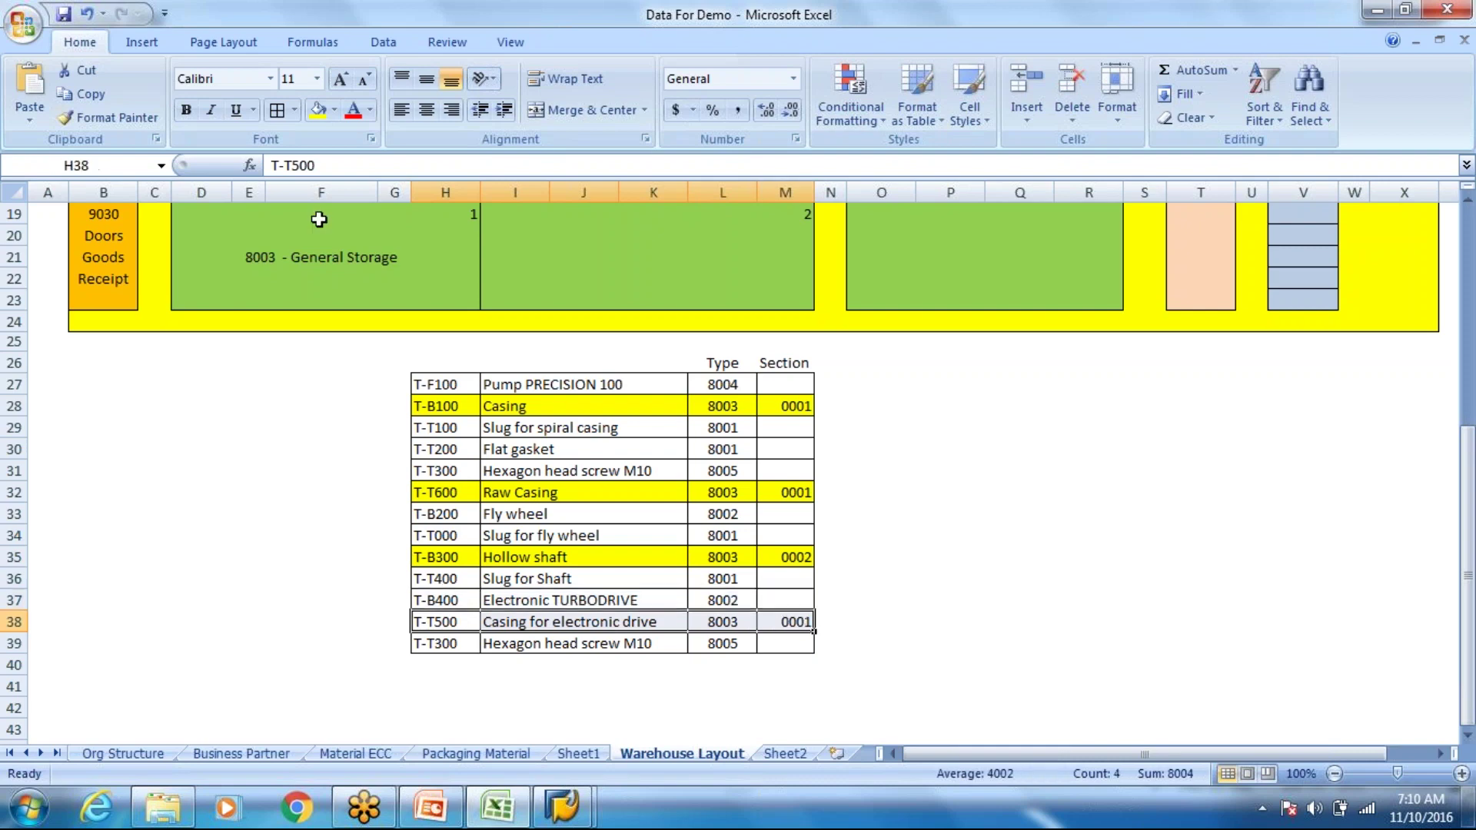
left_click(317, 110)
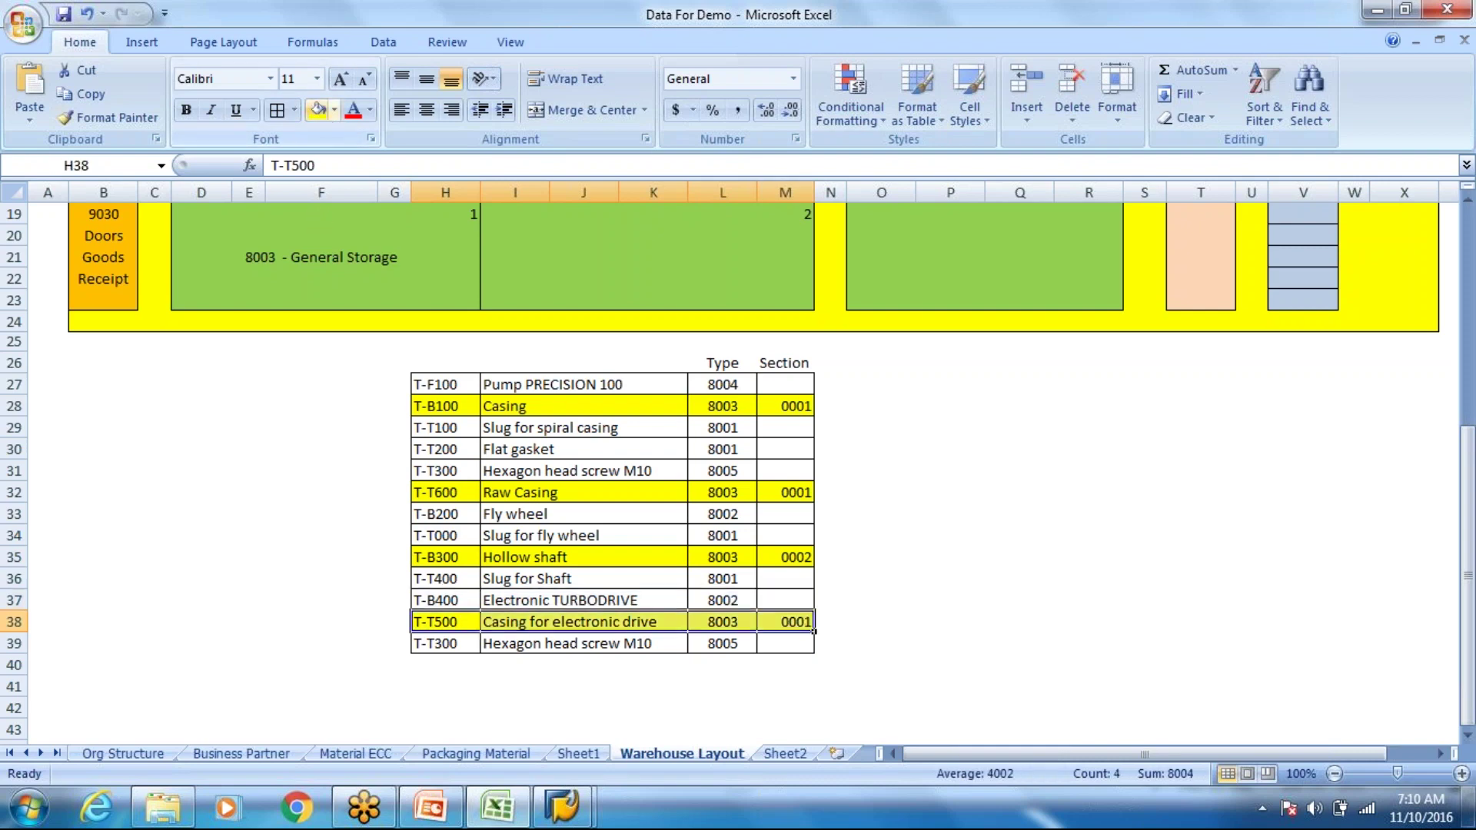
Examine the storage type and section assigned to each material in the list
left_click_drag(717, 622, 796, 621)
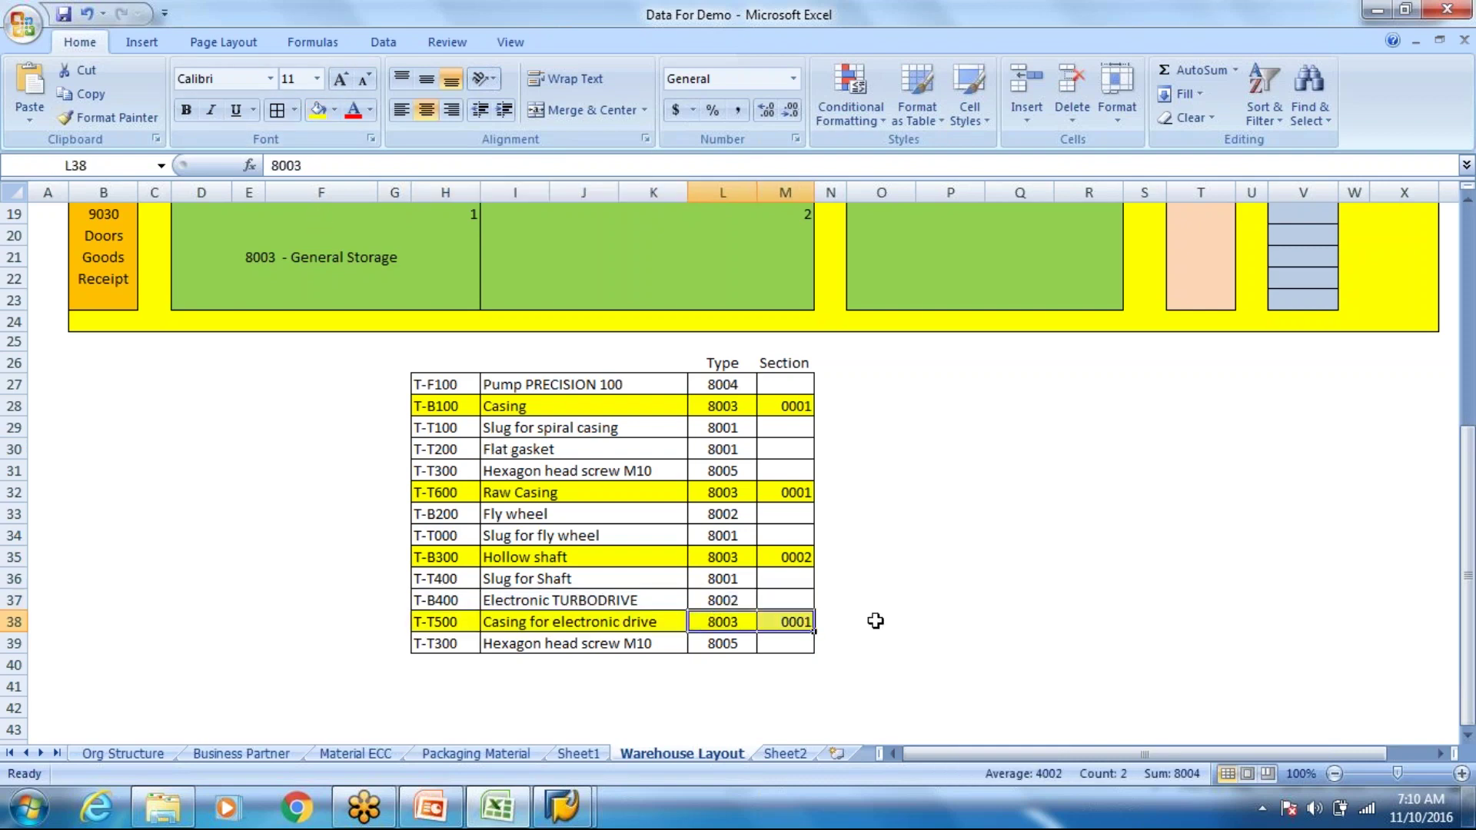
key("Up")
key("Up")
key("Up")
key("Up")
key("Up")
key("Up")
key("Up")
key("Up")
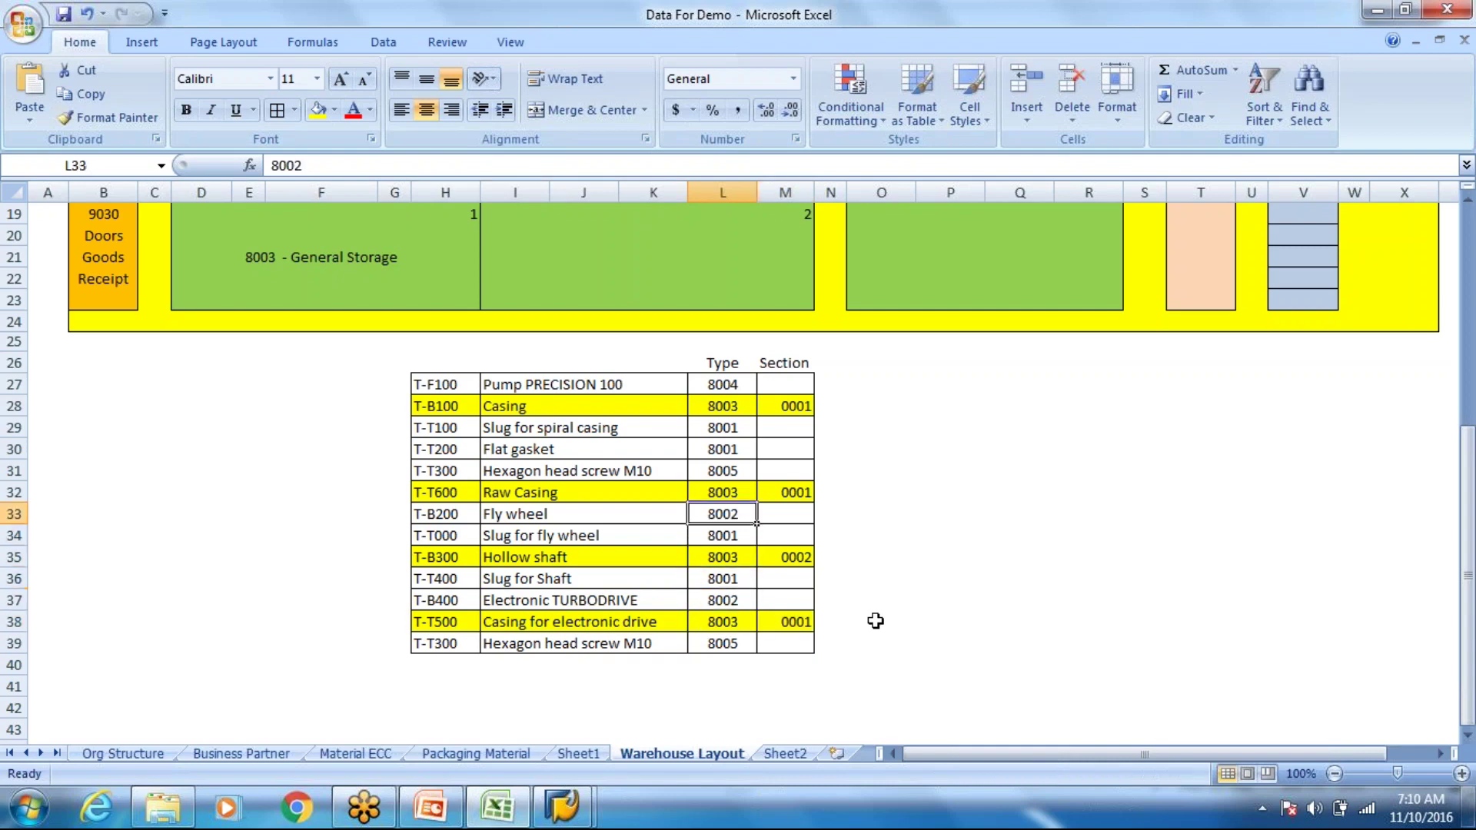
key("Up")
key("Up")
key("Down")
key("Down")
key("Down")
key("Down")
key("Down")
key("Down")
key("Down")
key("Down")
key("Down")
key("Down")
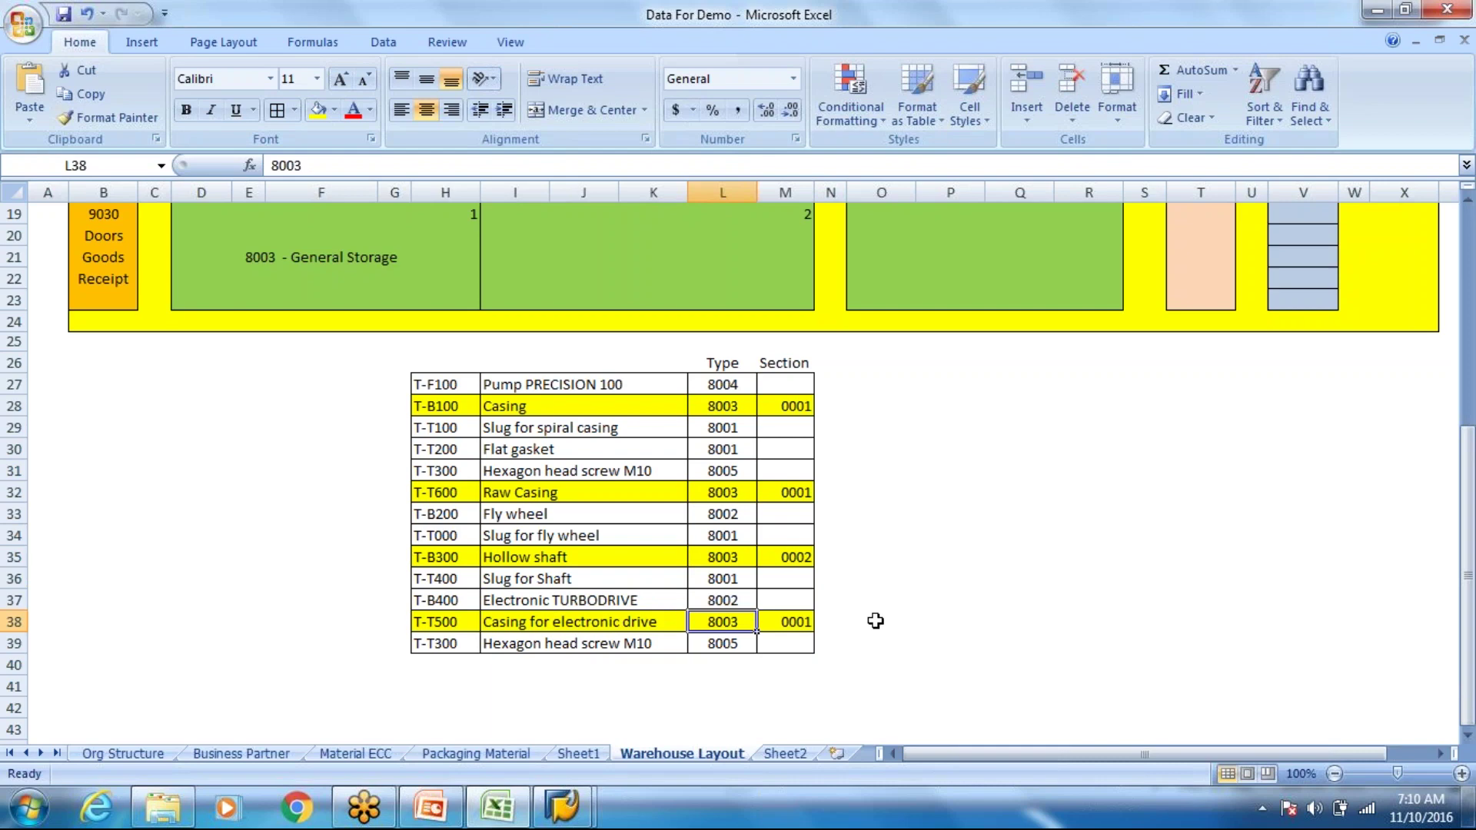
Go through the workbook's sheets to locate the bill of materials on the Org Structure sheet
left_click(496, 752)
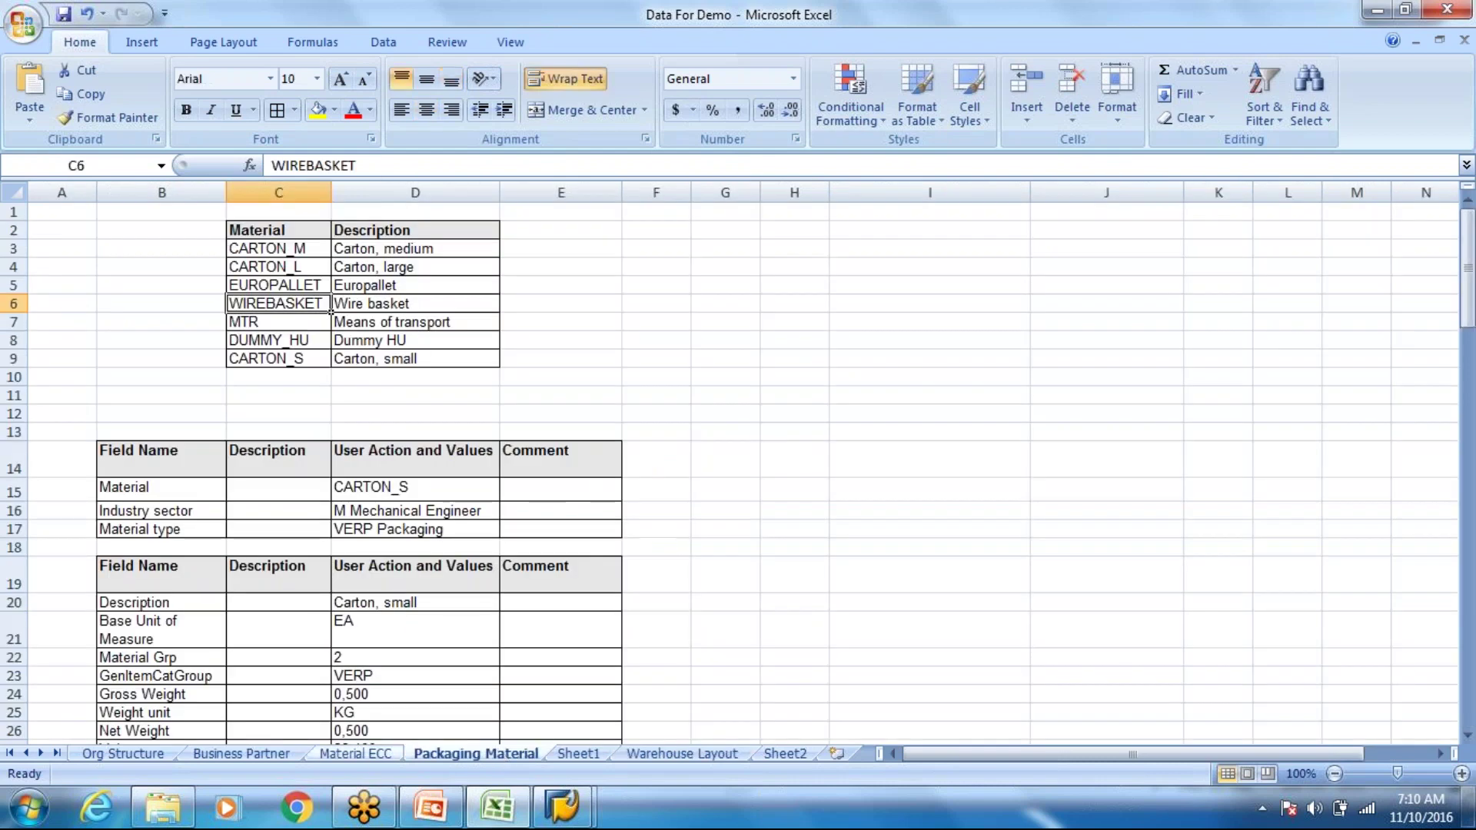
left_click(334, 754)
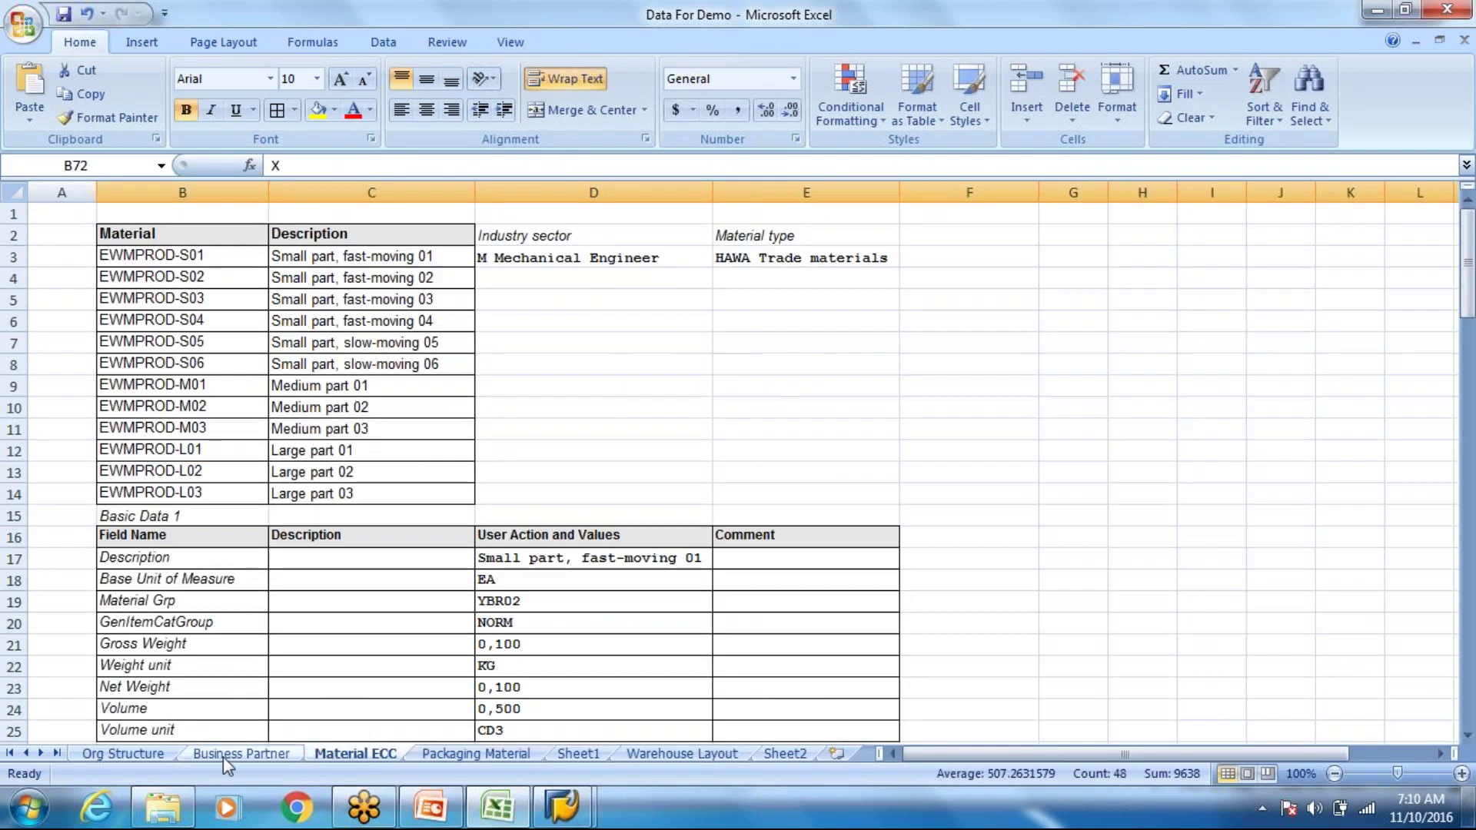
left_click(223, 755)
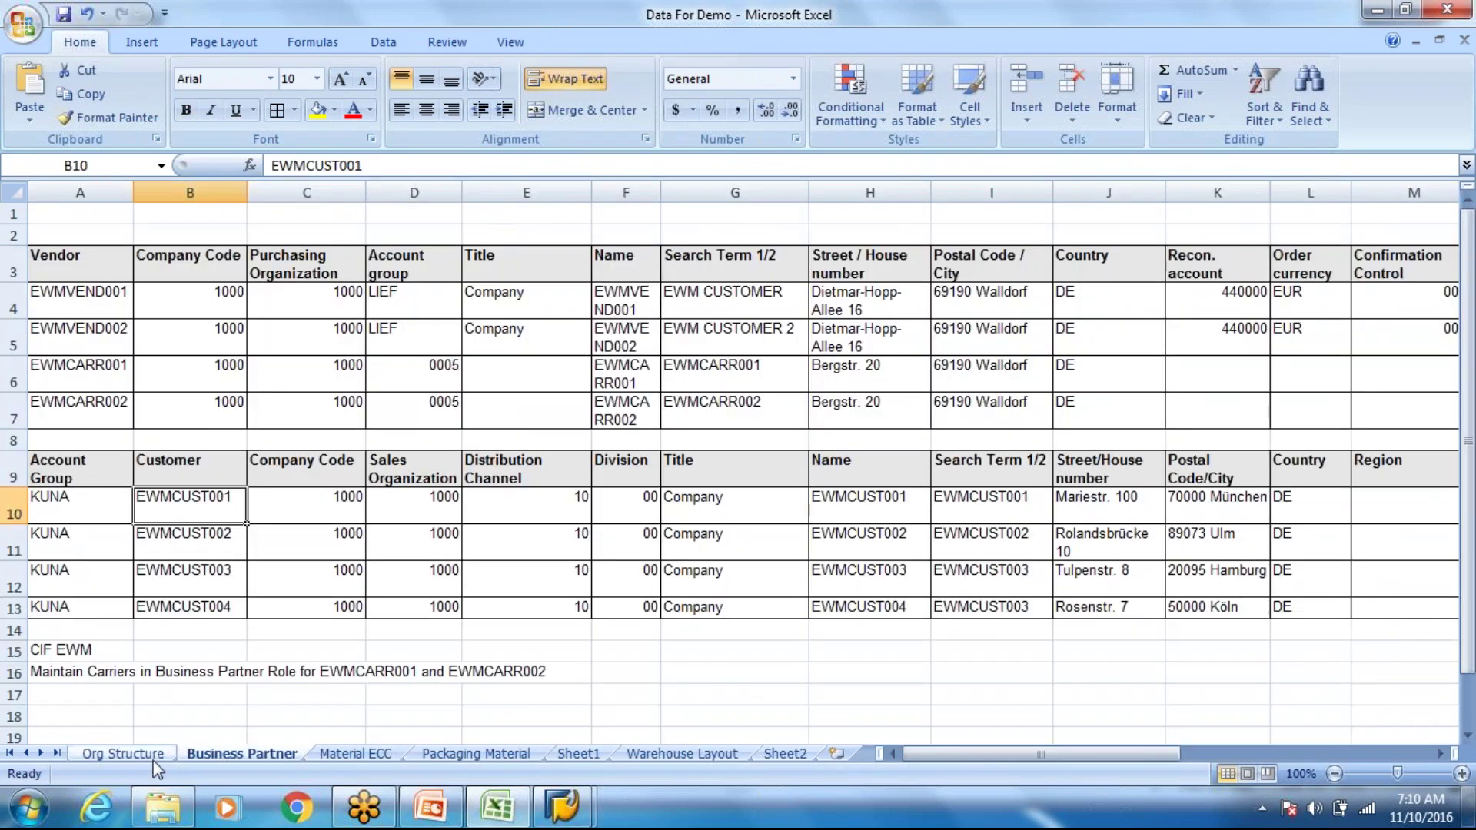
left_click(156, 755)
scroll(560, 517, "down", 2)
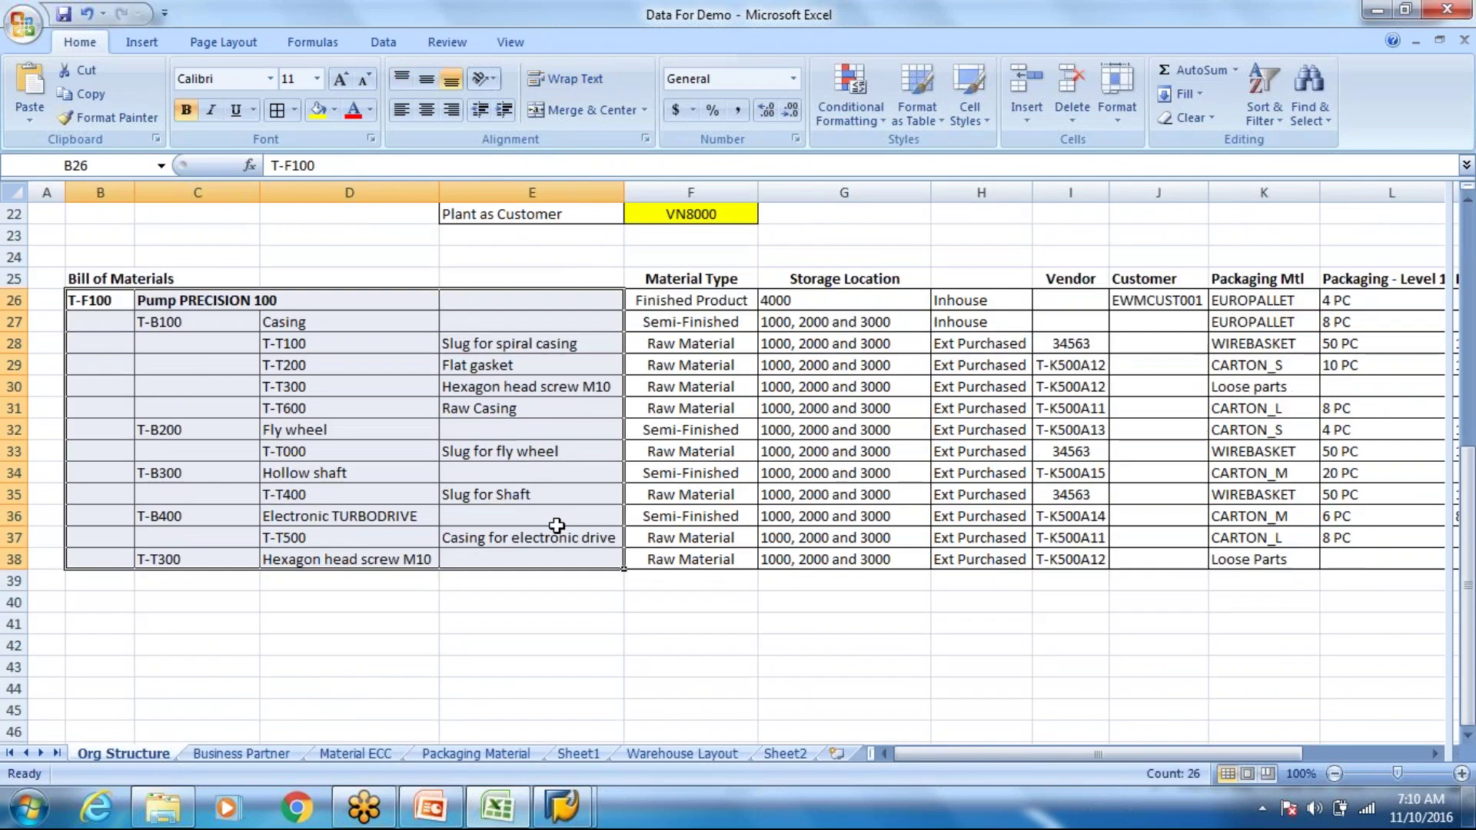
scroll(530, 381, "up", 3)
left_click(323, 489)
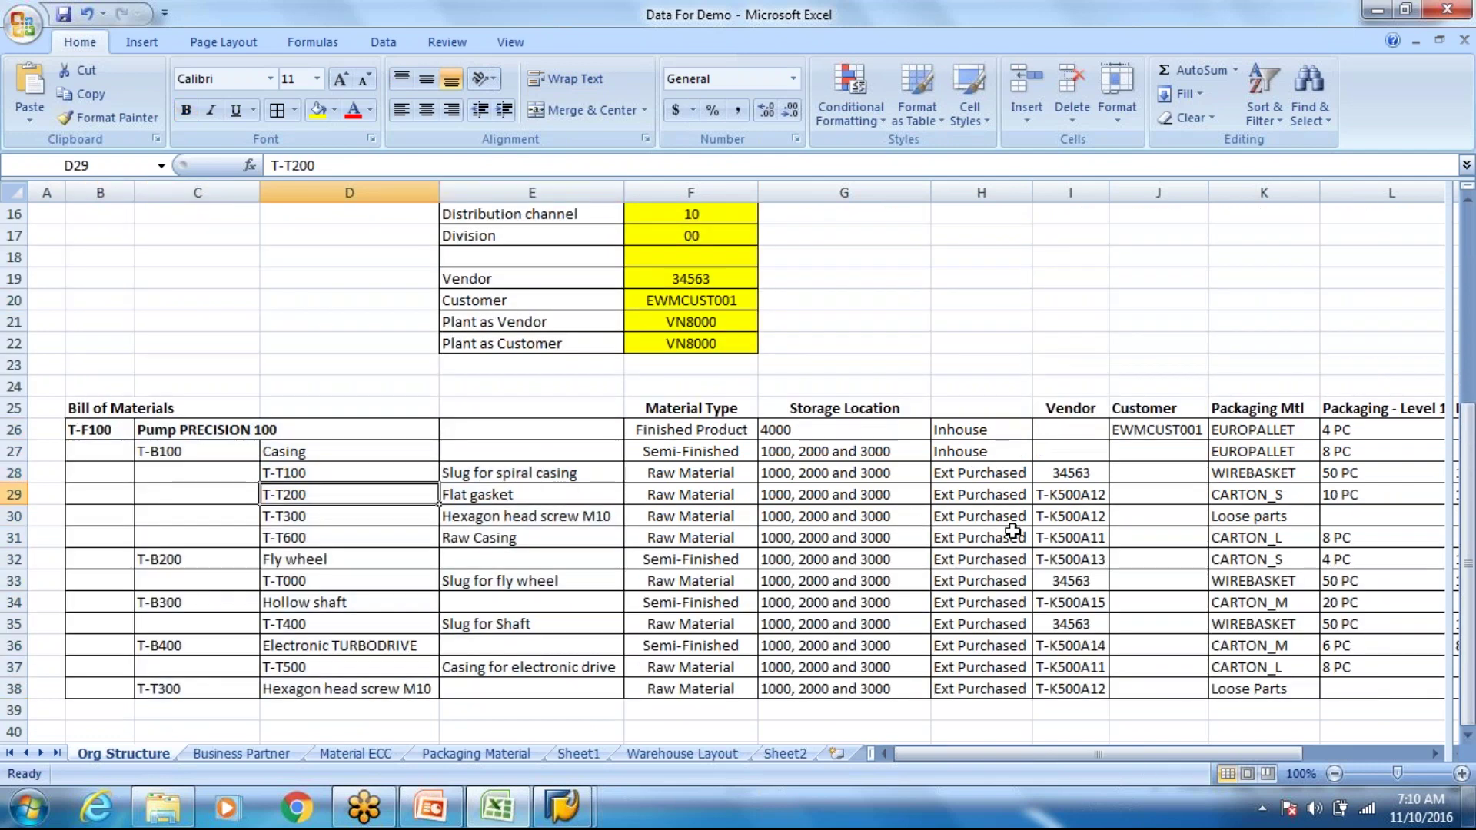
Examine the vendor and packaging details along the T-T600 Raw Casing row of the bill of materials
left_click(1014, 532)
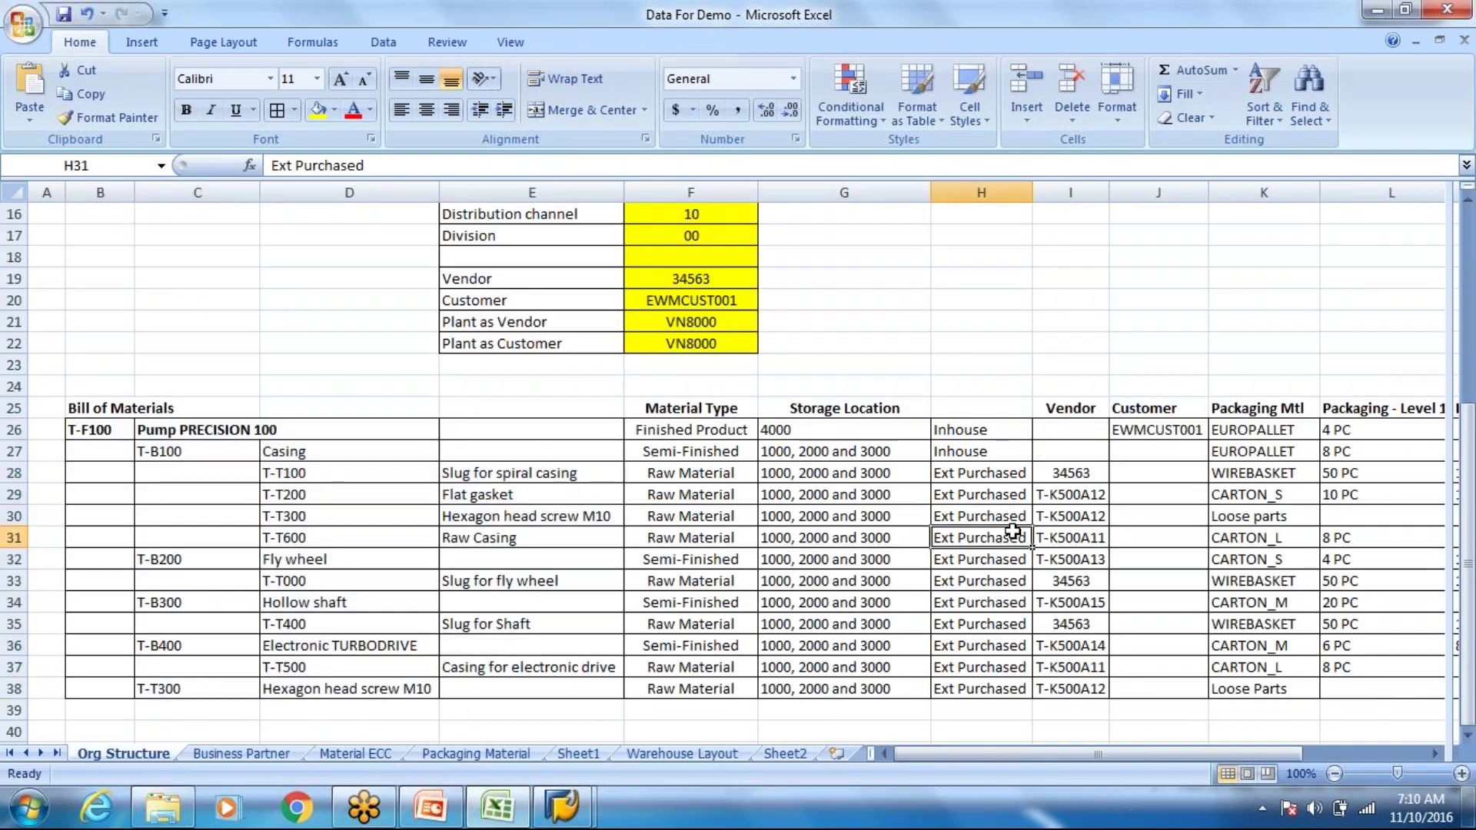
key("Right")
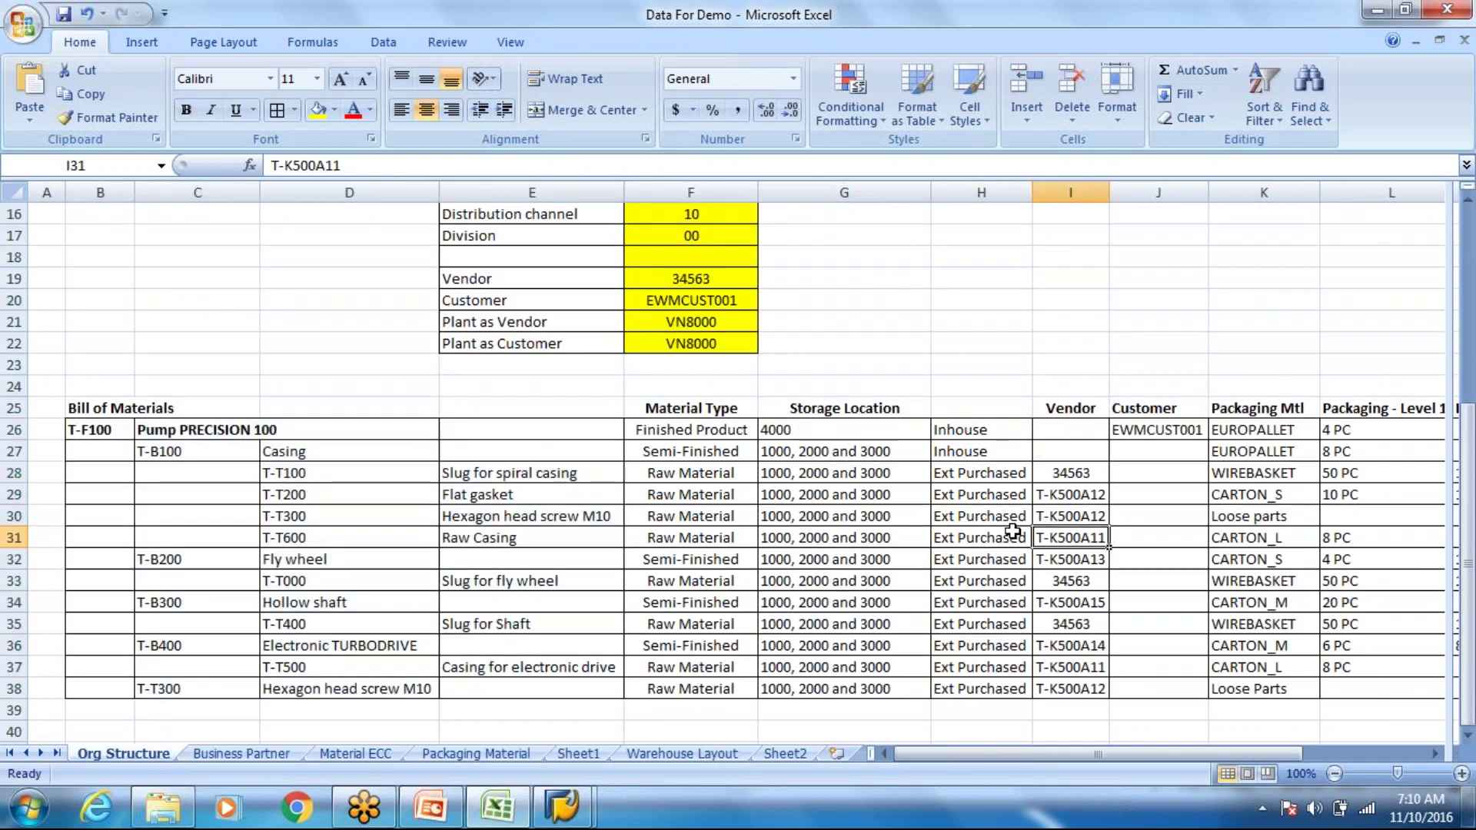
key("Right")
key("Right")
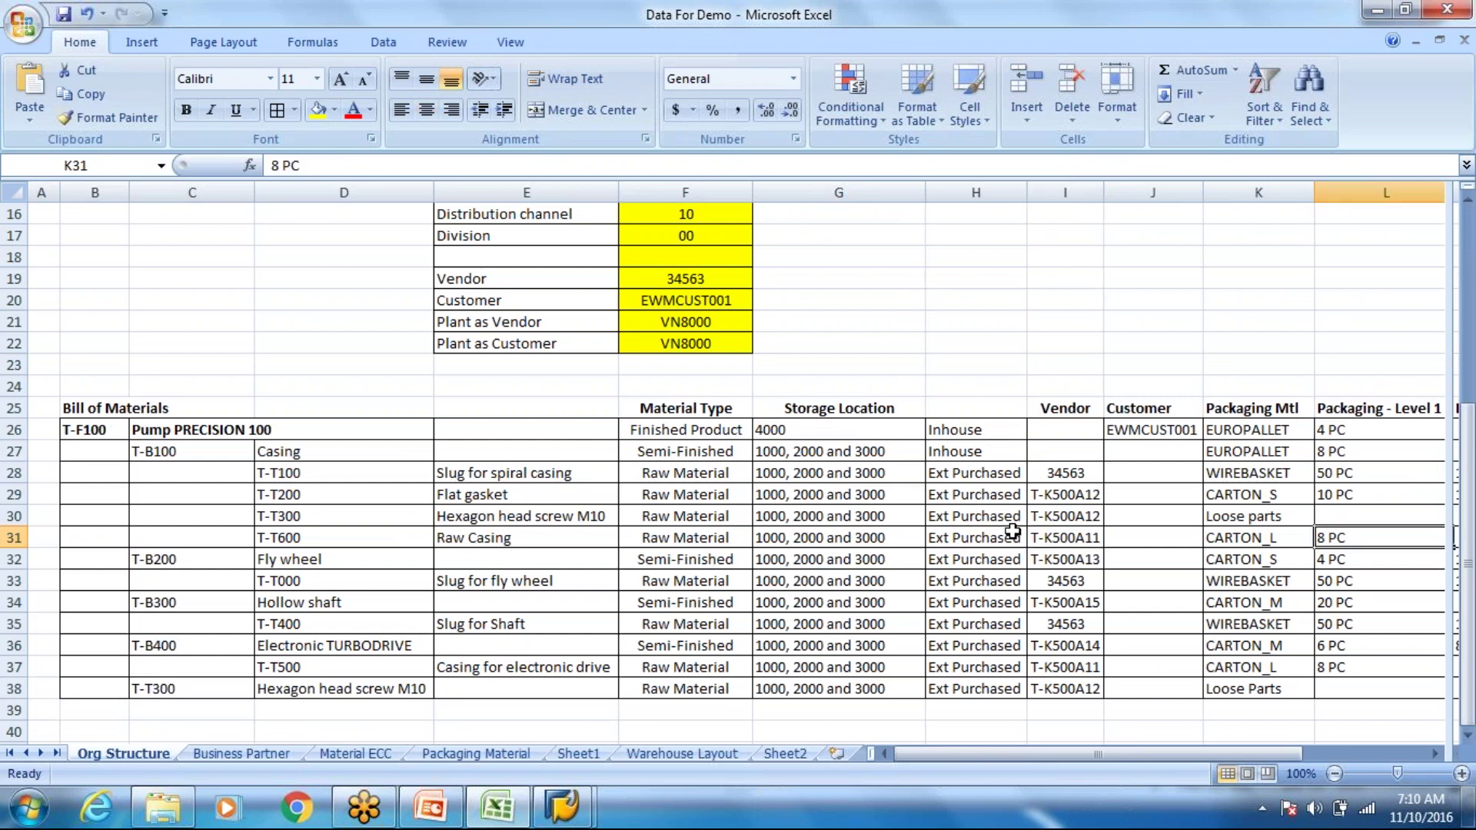
key("Right")
key("Right")
key("Right")
key("Right")
key("Right")
Copy the Packaging Mtl, Level 1 and Level 2 columns with their headers (K25:M38) and return to the Warehouse Layout sheet
left_click_drag(663, 432, 923, 645)
left_click(668, 405)
left_click_drag(744, 412, 987, 687)
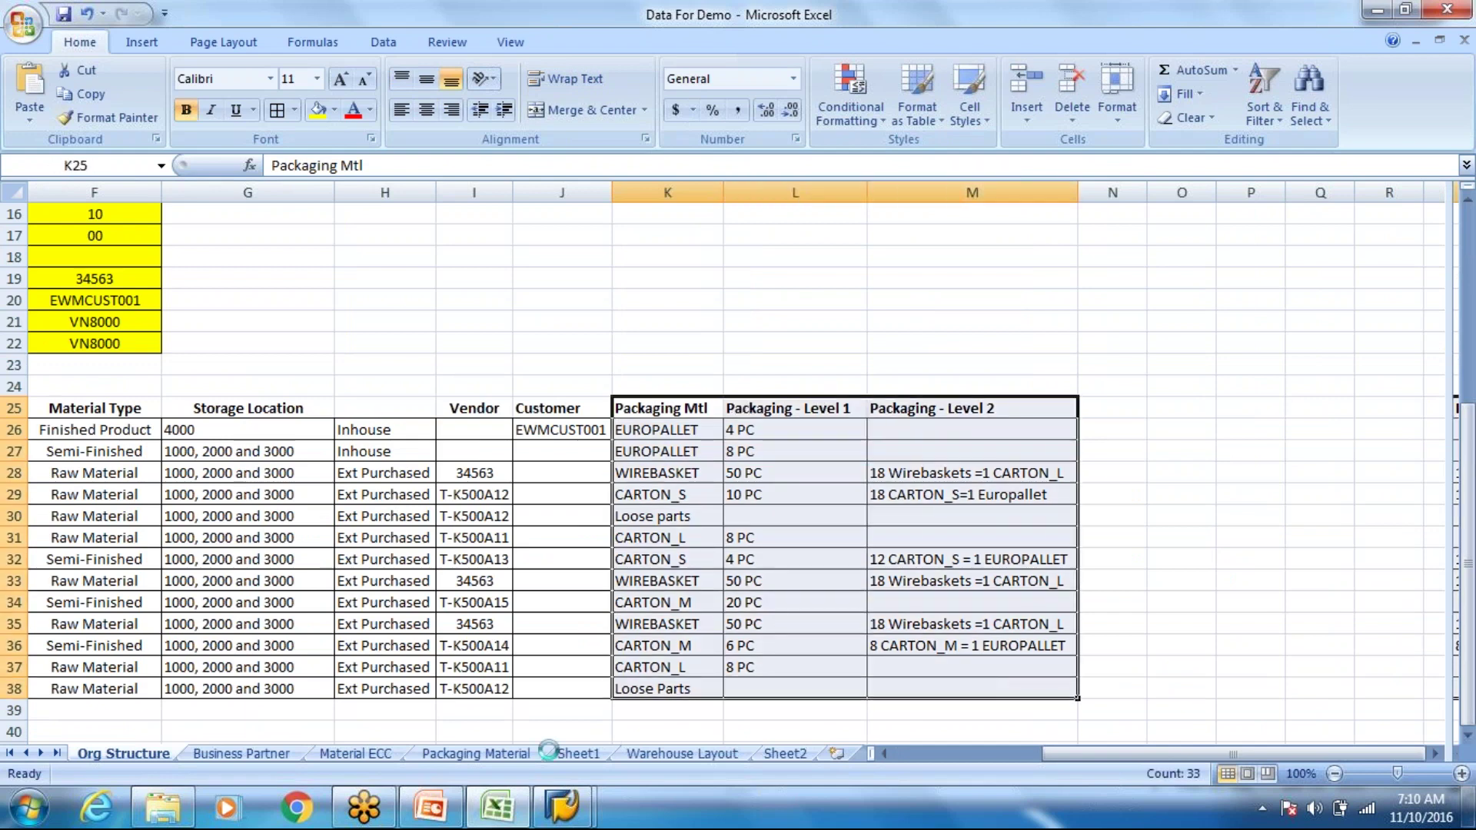
key("ctrl+c")
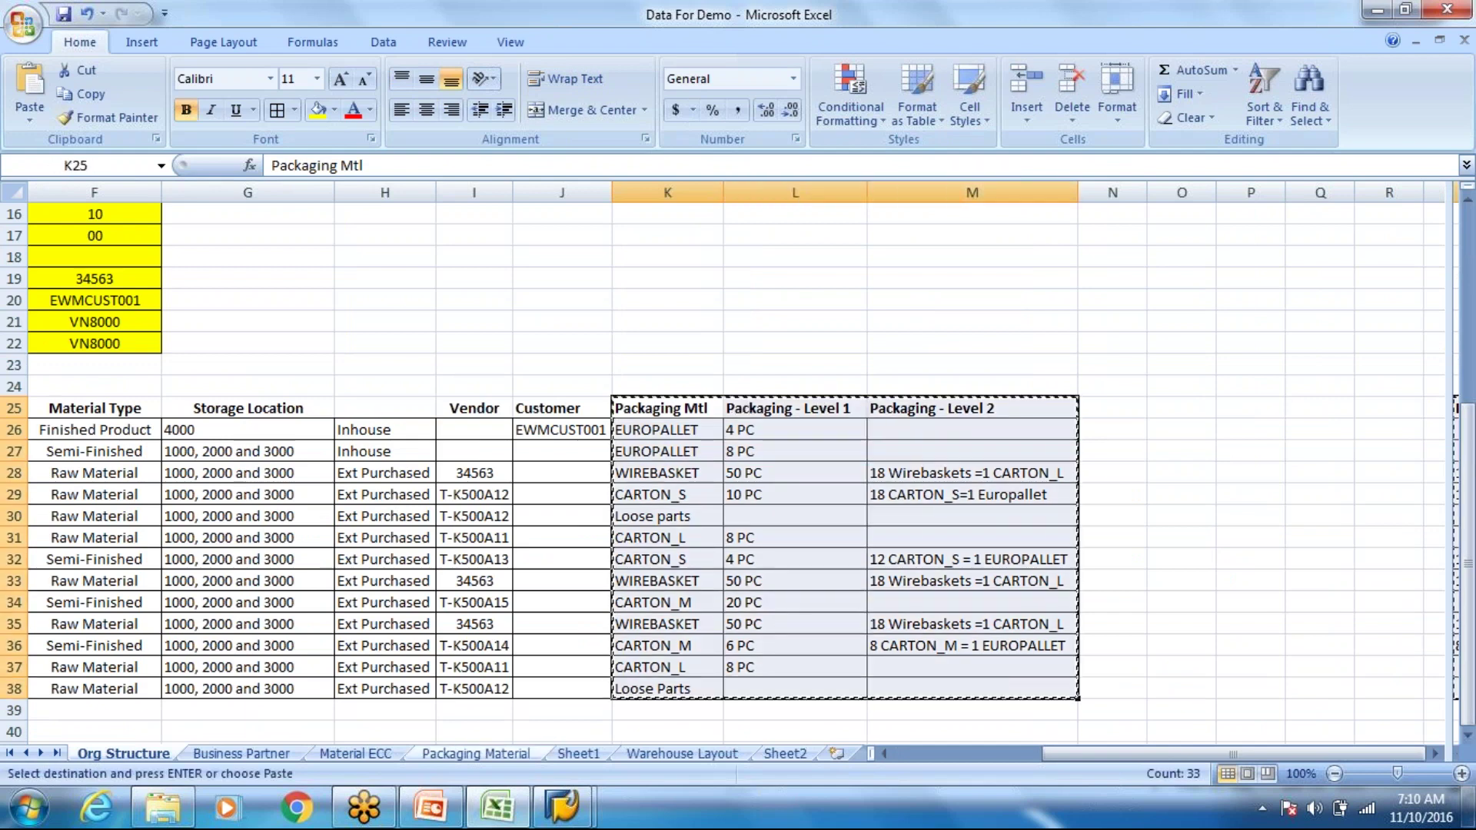
left_click(781, 755)
scroll(544, 593, "down", 5)
left_click(669, 756)
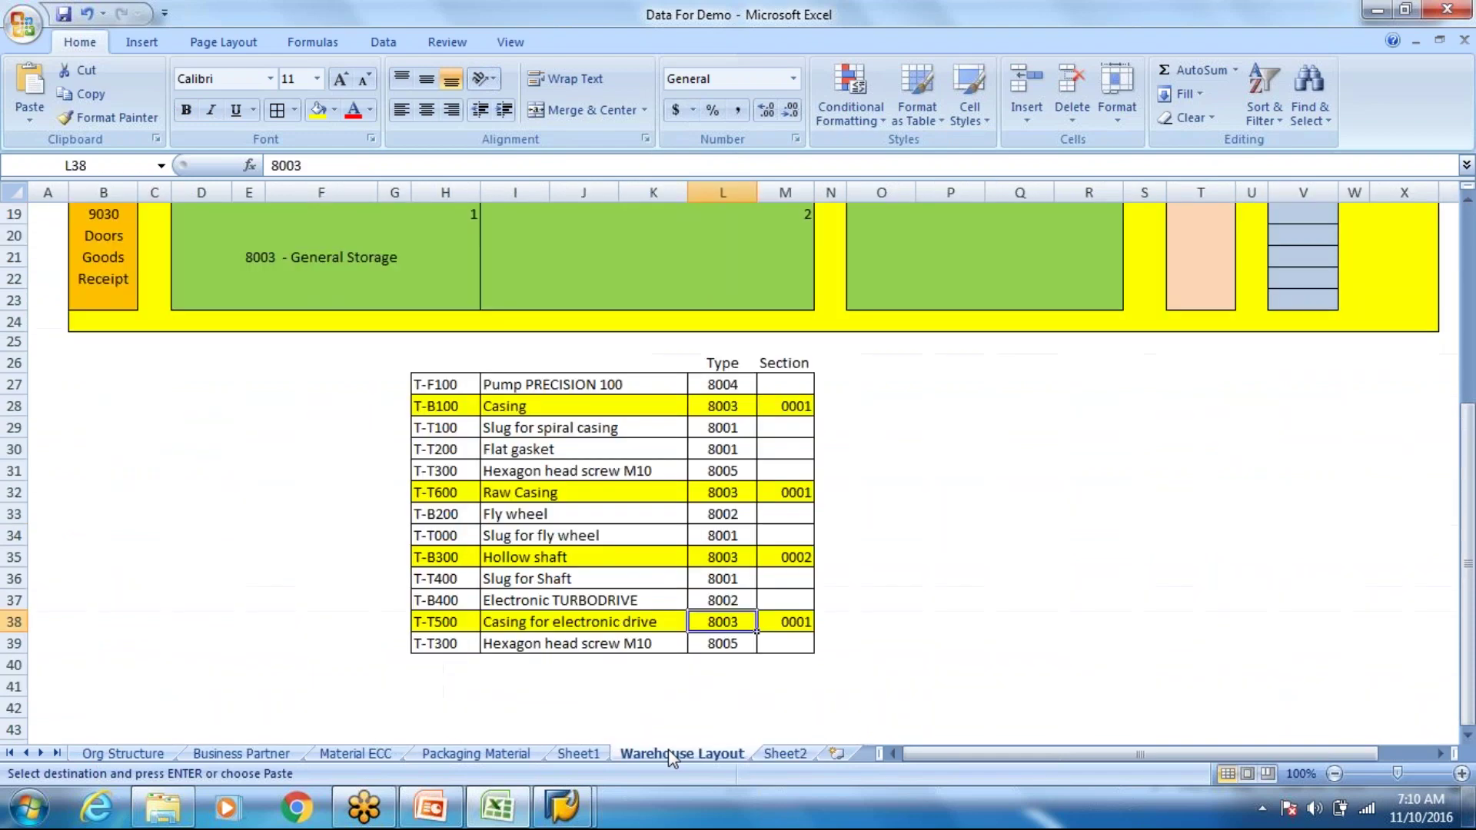
left_click(852, 384)
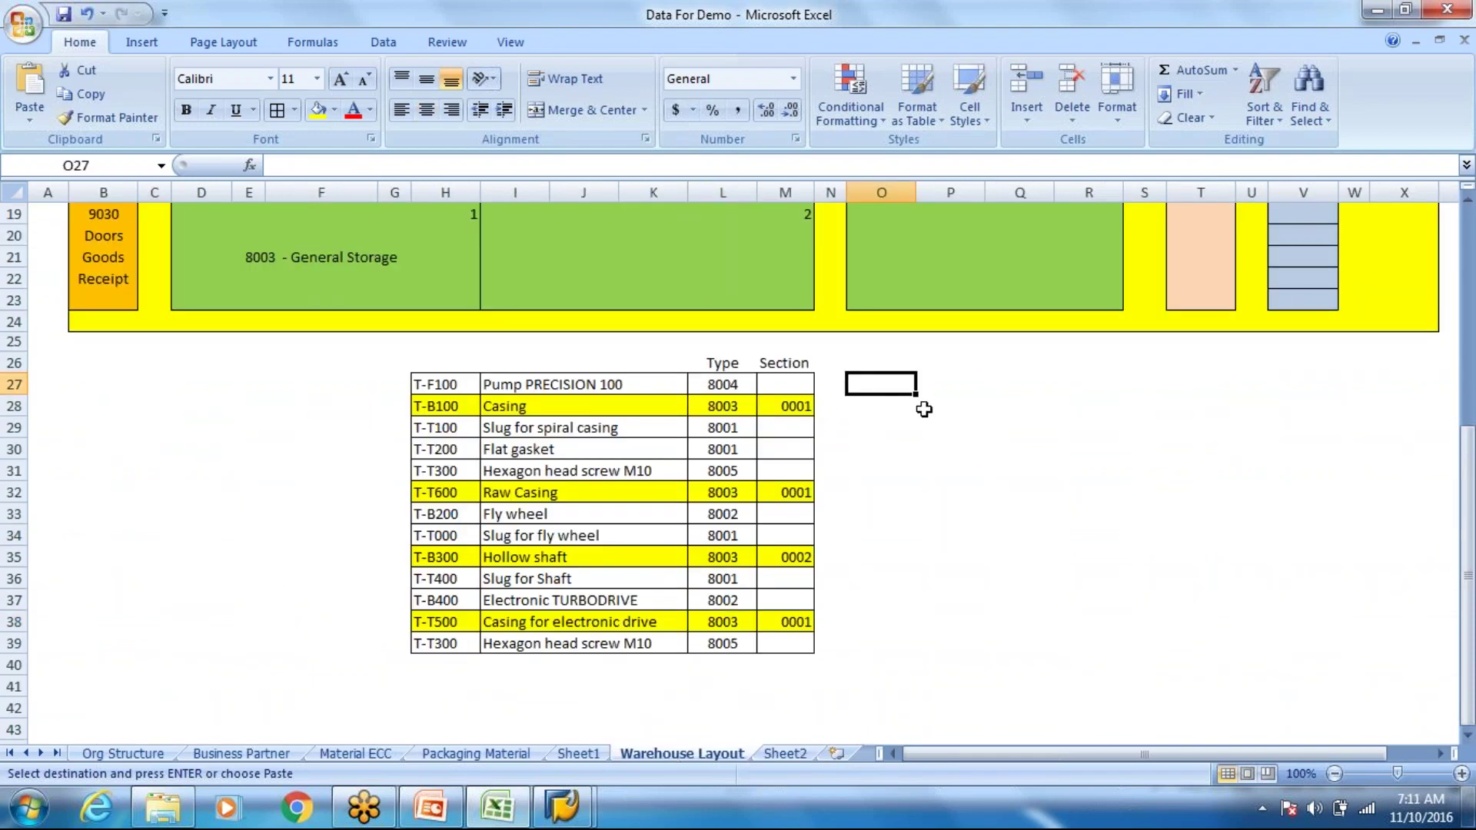
key("ctrl+v")
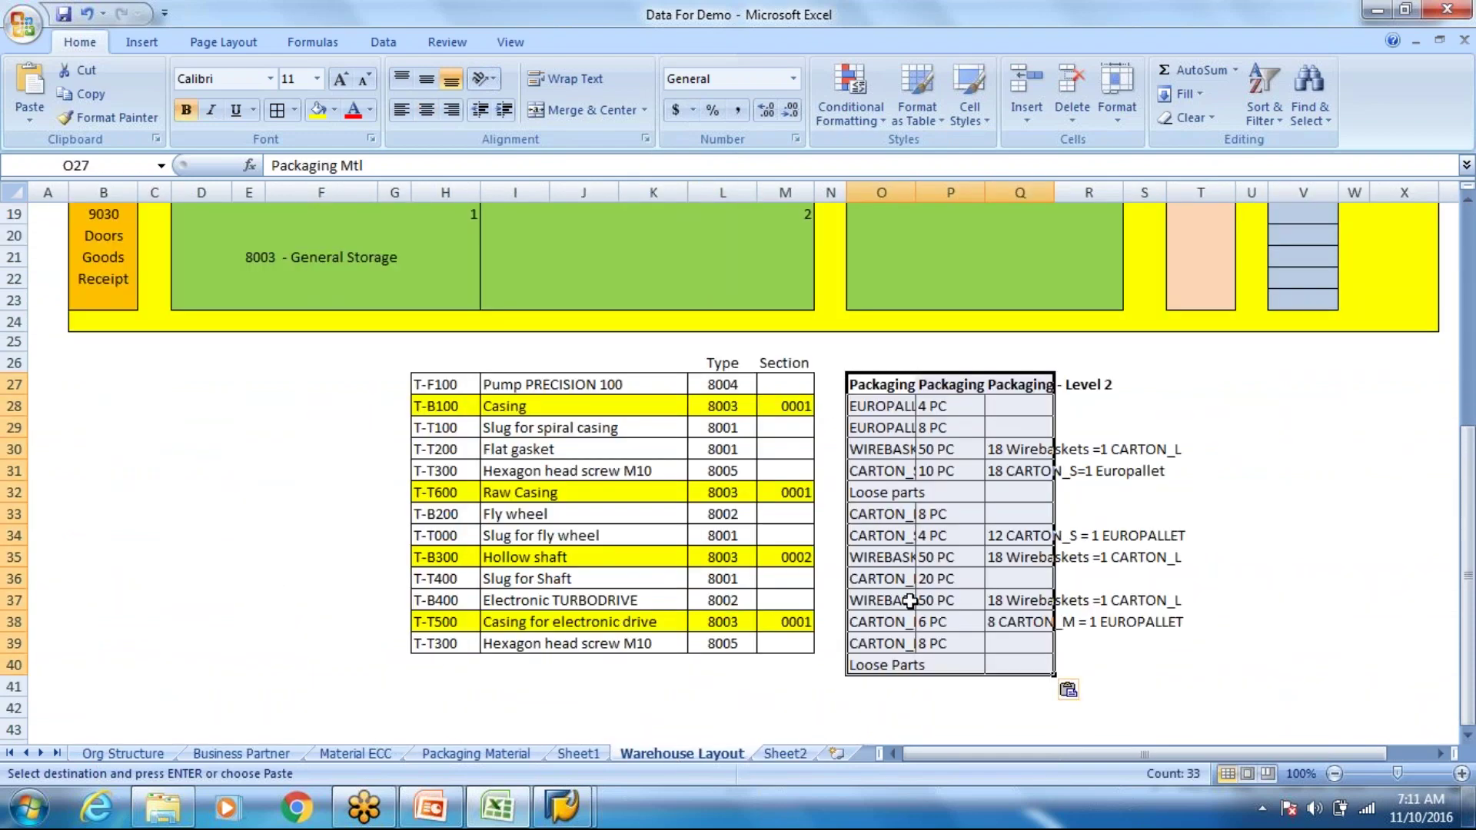
key("ctrl+z")
Paste the copied packaging columns beside the material list starting at cell O26 and widen column O to fit its entries
left_click(870, 365)
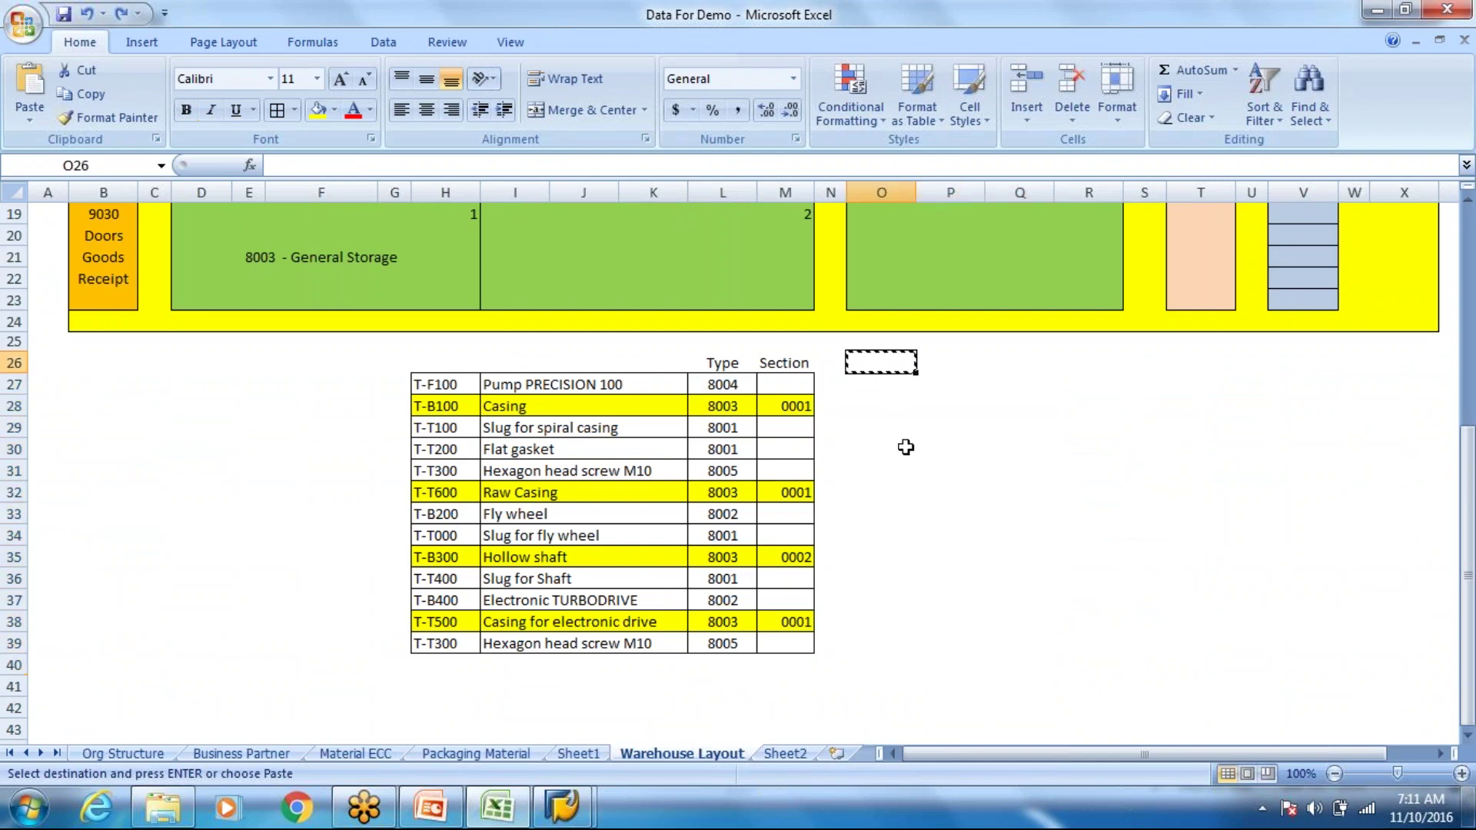
left_click(136, 752)
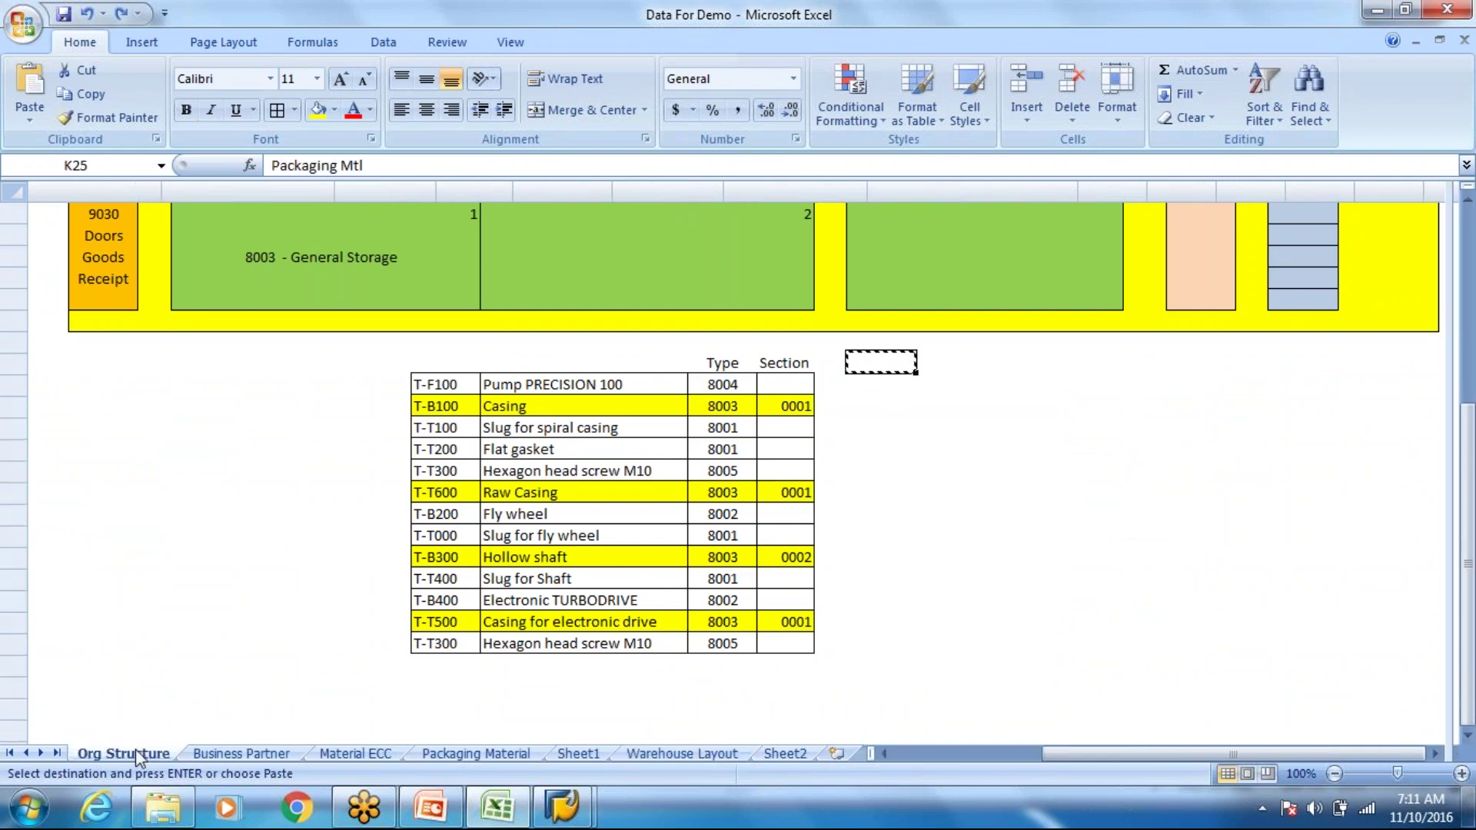
left_click(723, 752)
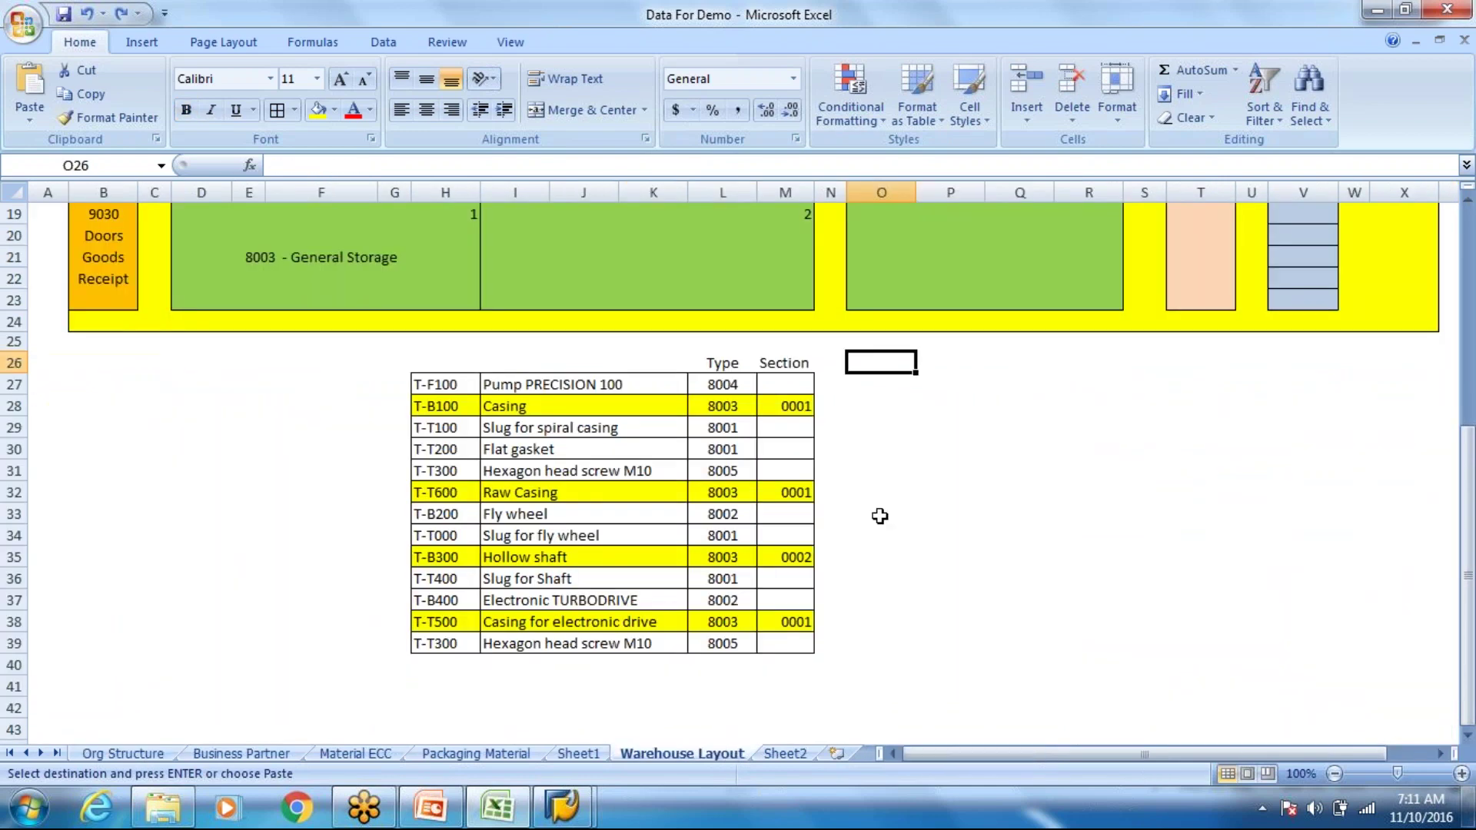
key("ctrl+v")
left_click(933, 686)
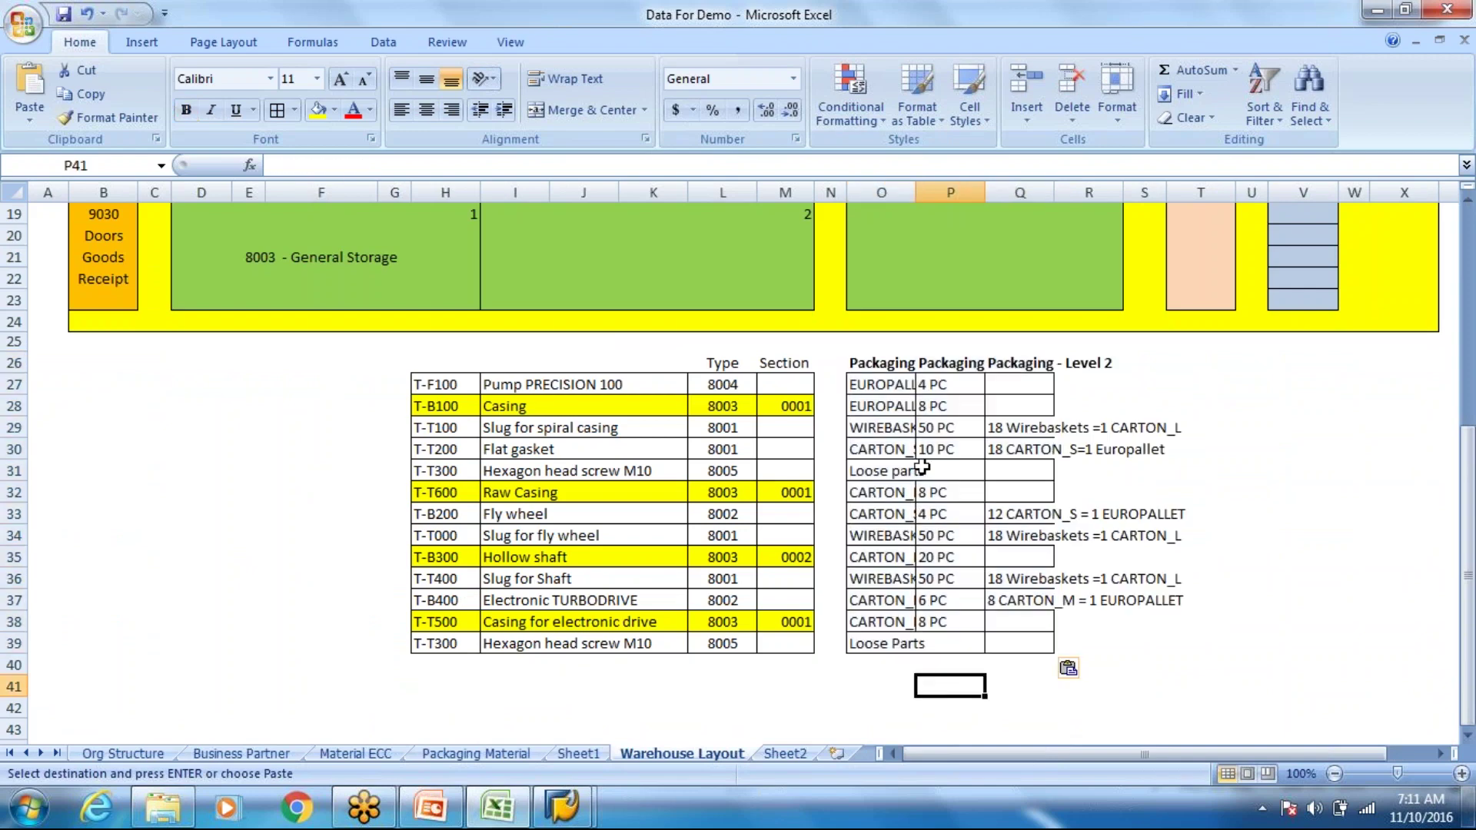
left_click_drag(916, 192, 959, 193)
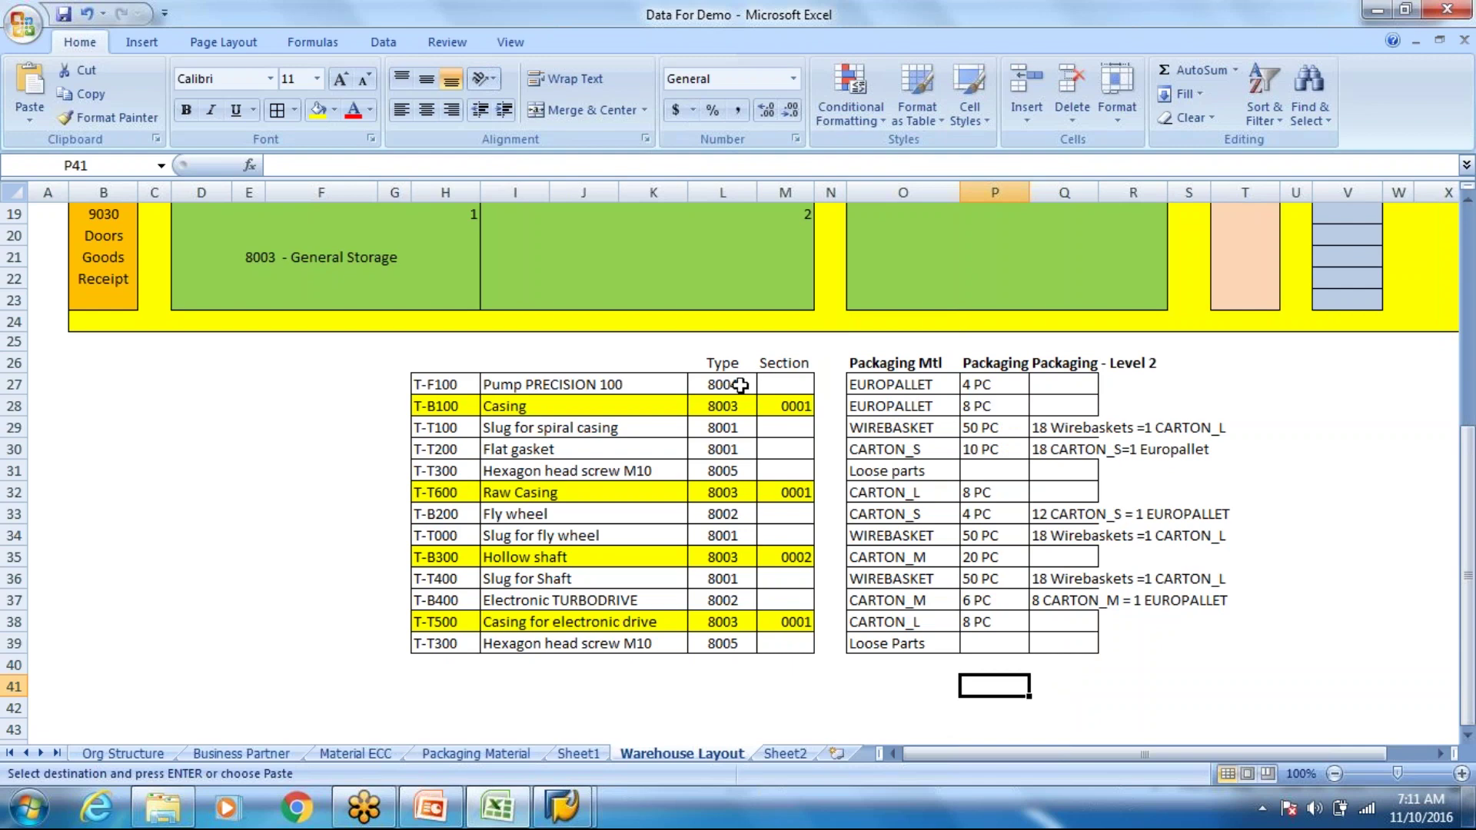
left_click(701, 414)
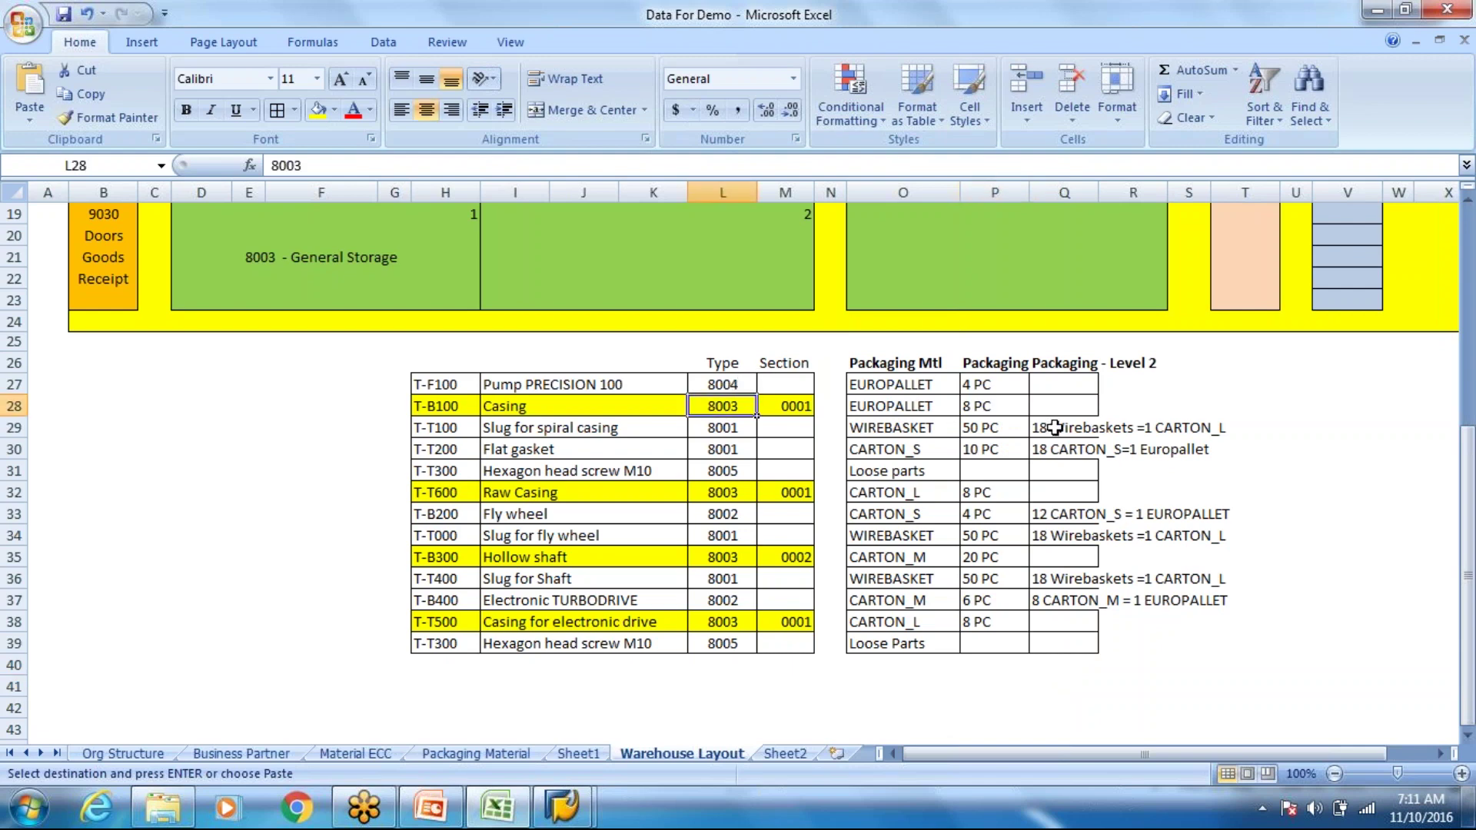
Enter packaging codes in column G beside the highlighted materials: E for T-B100, CL for T-T600, CM for T-B300 and CL for T-T500
key("Left")
key("Left")
key("Left")
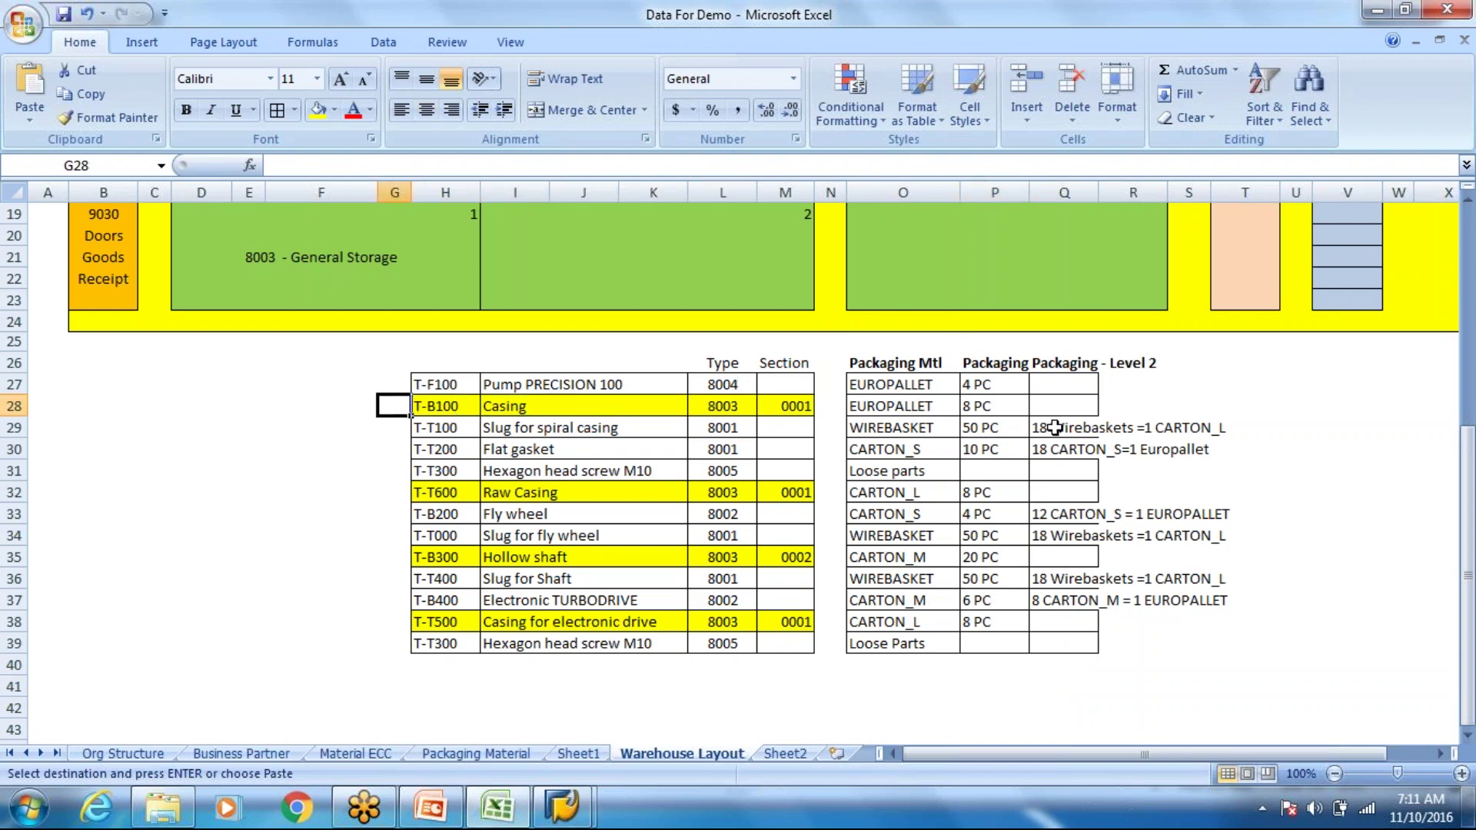
type("E")
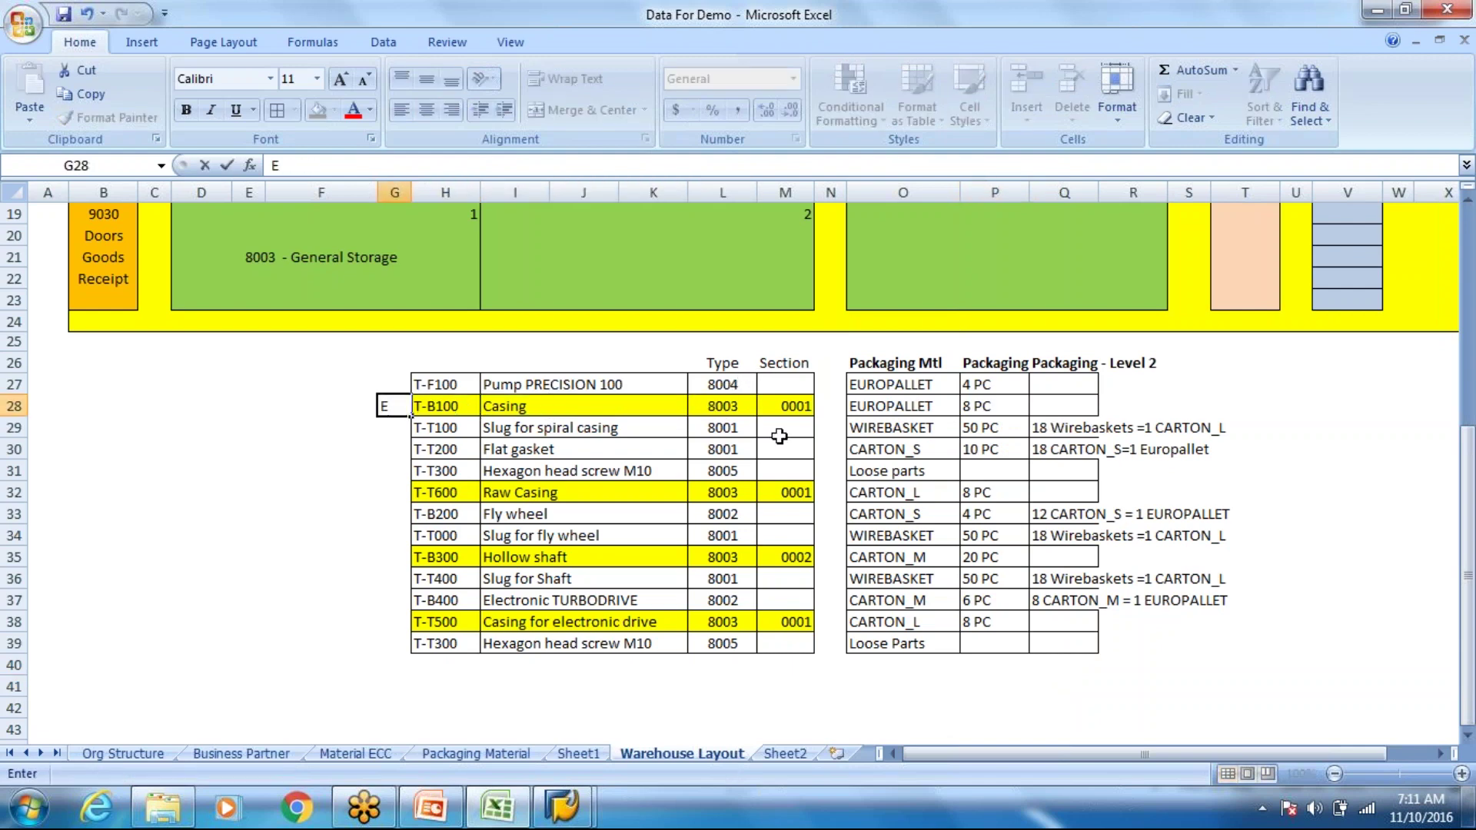
left_click(889, 493)
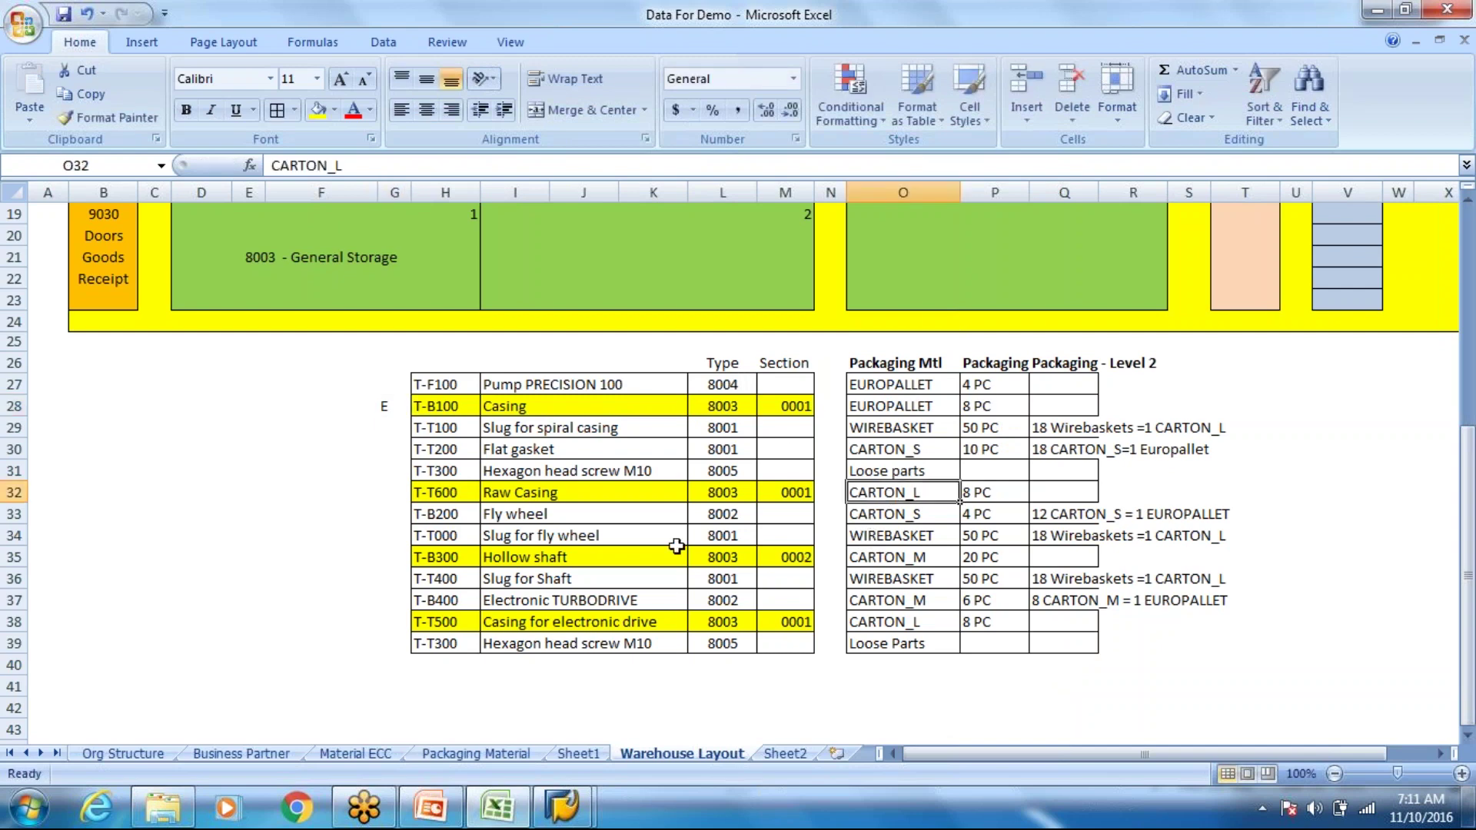
left_click(390, 490)
type("CL")
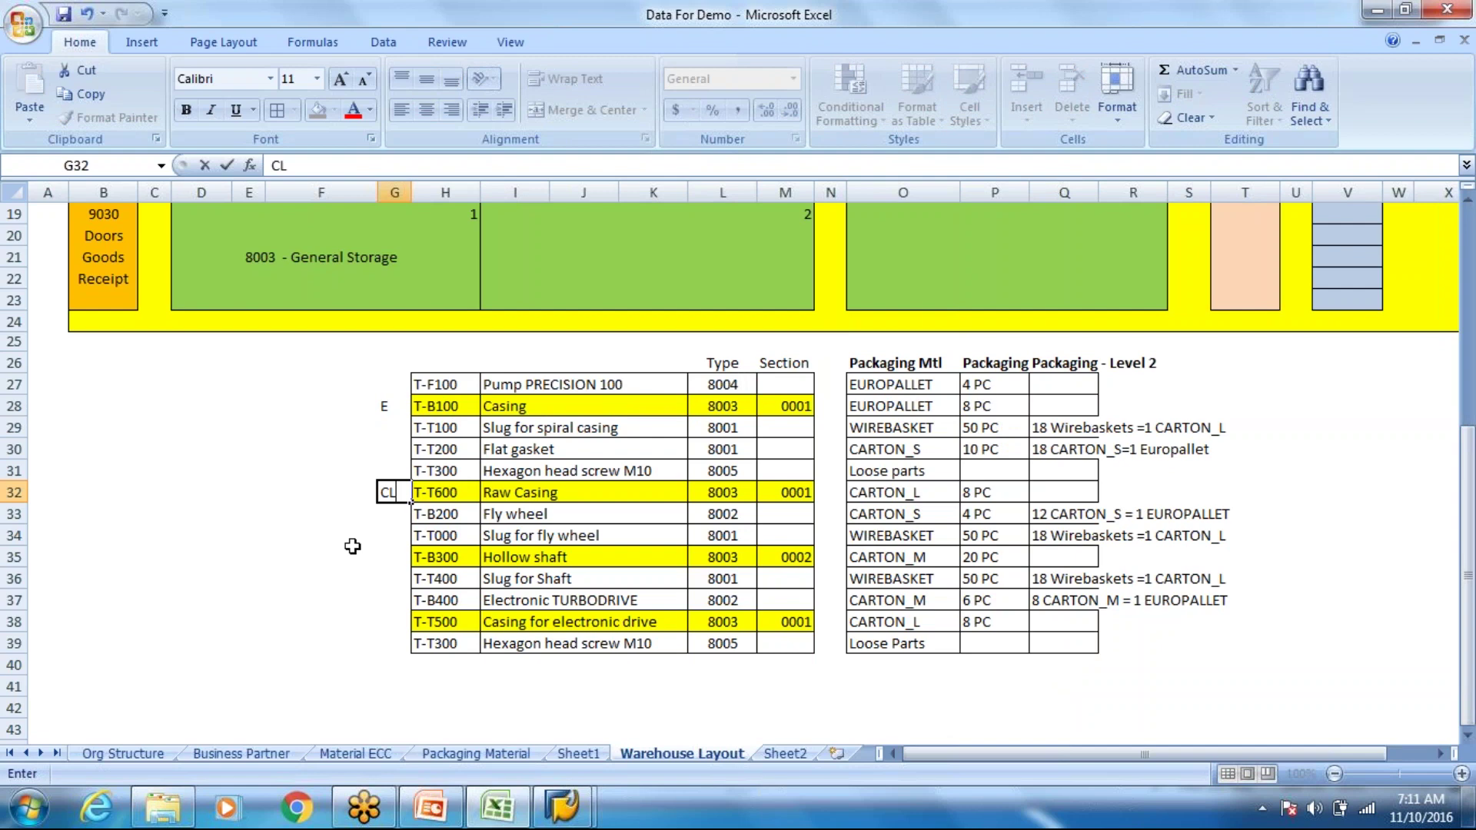
left_click(392, 554)
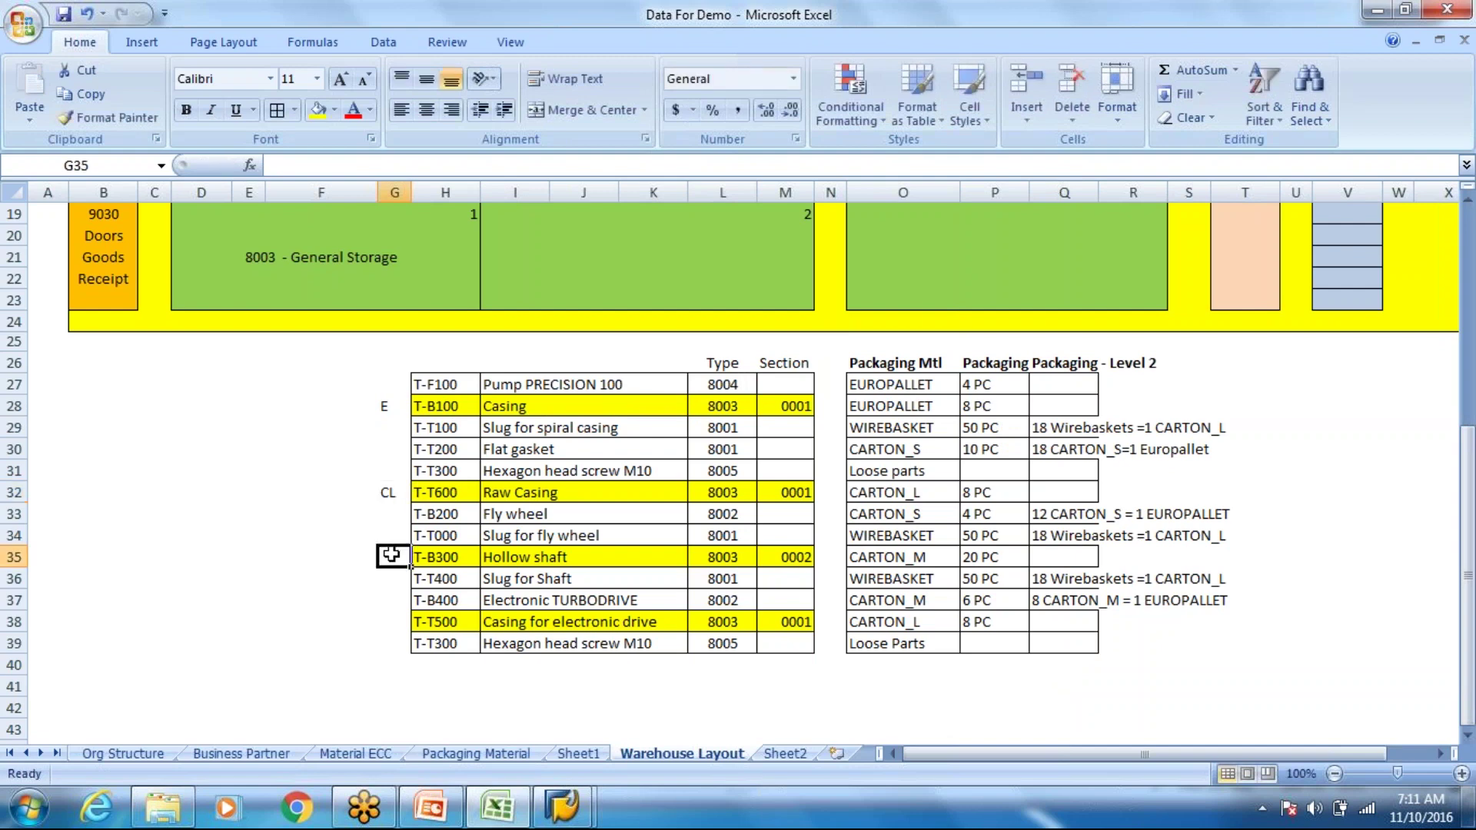
type("CM")
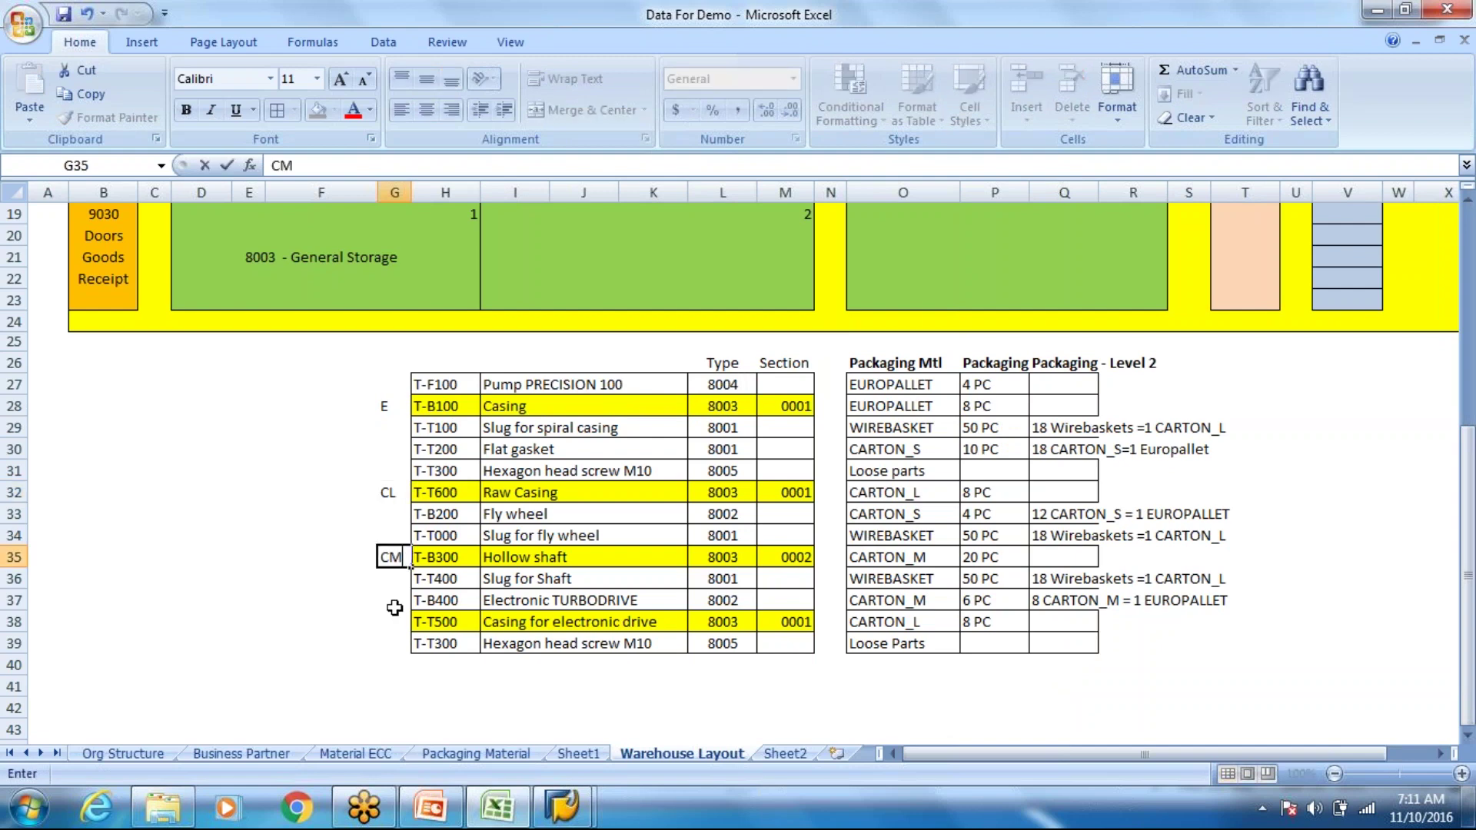
left_click(394, 620)
type("CL")
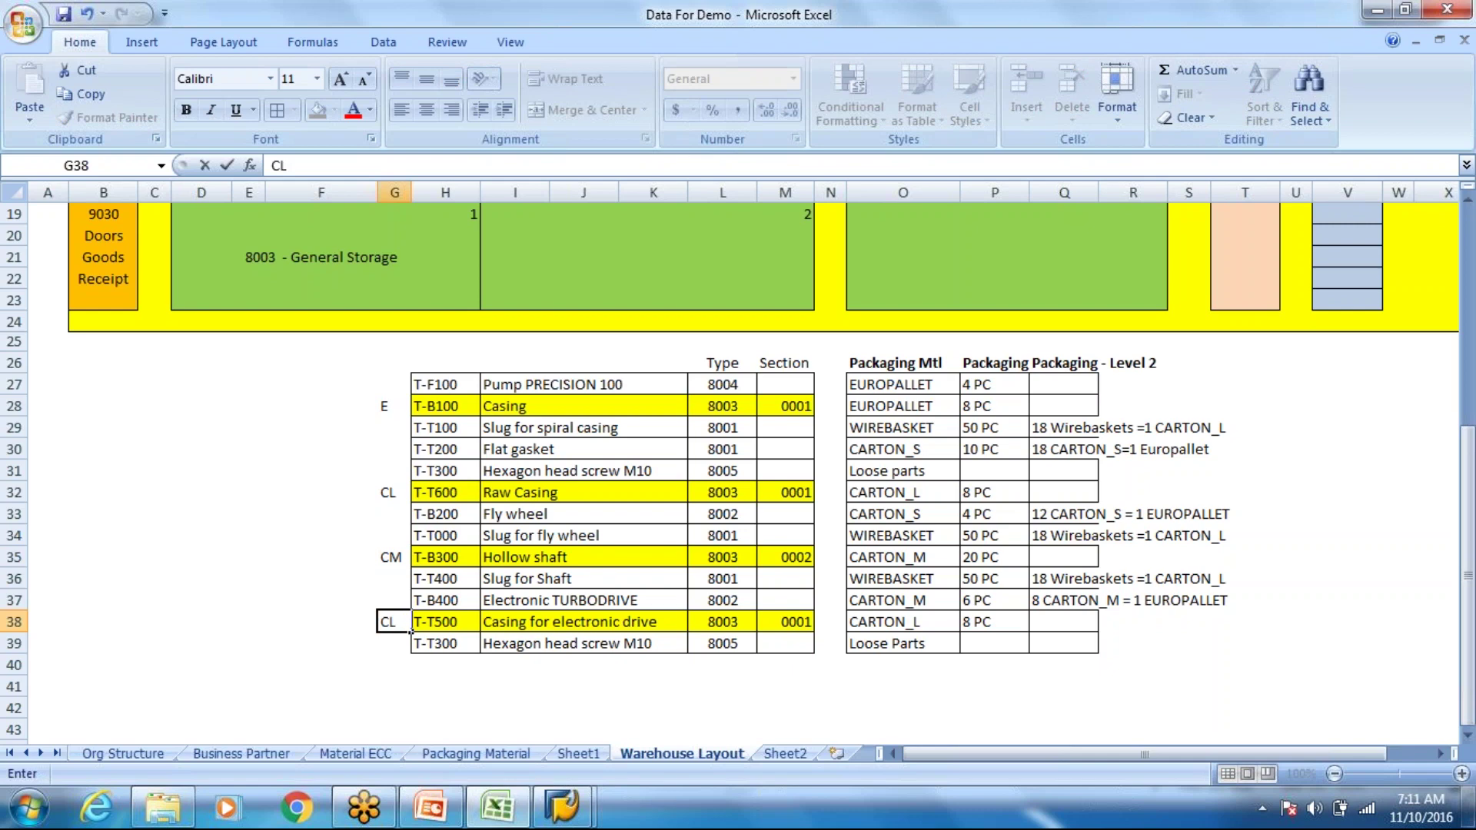
key("Return")
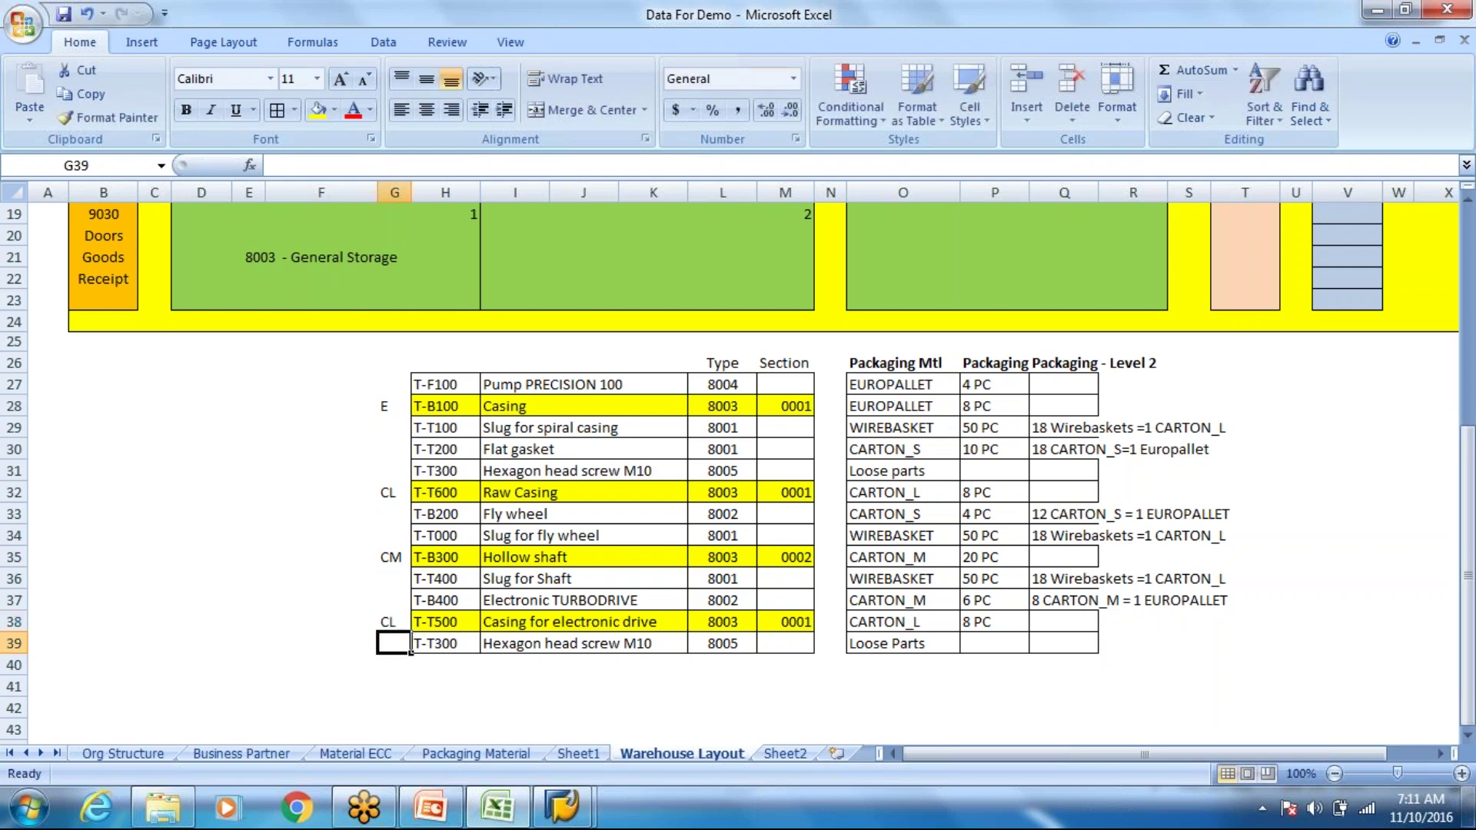
Clear the packaging material and level entries with their headers beside the material list (O26:R39)
left_click(915, 604)
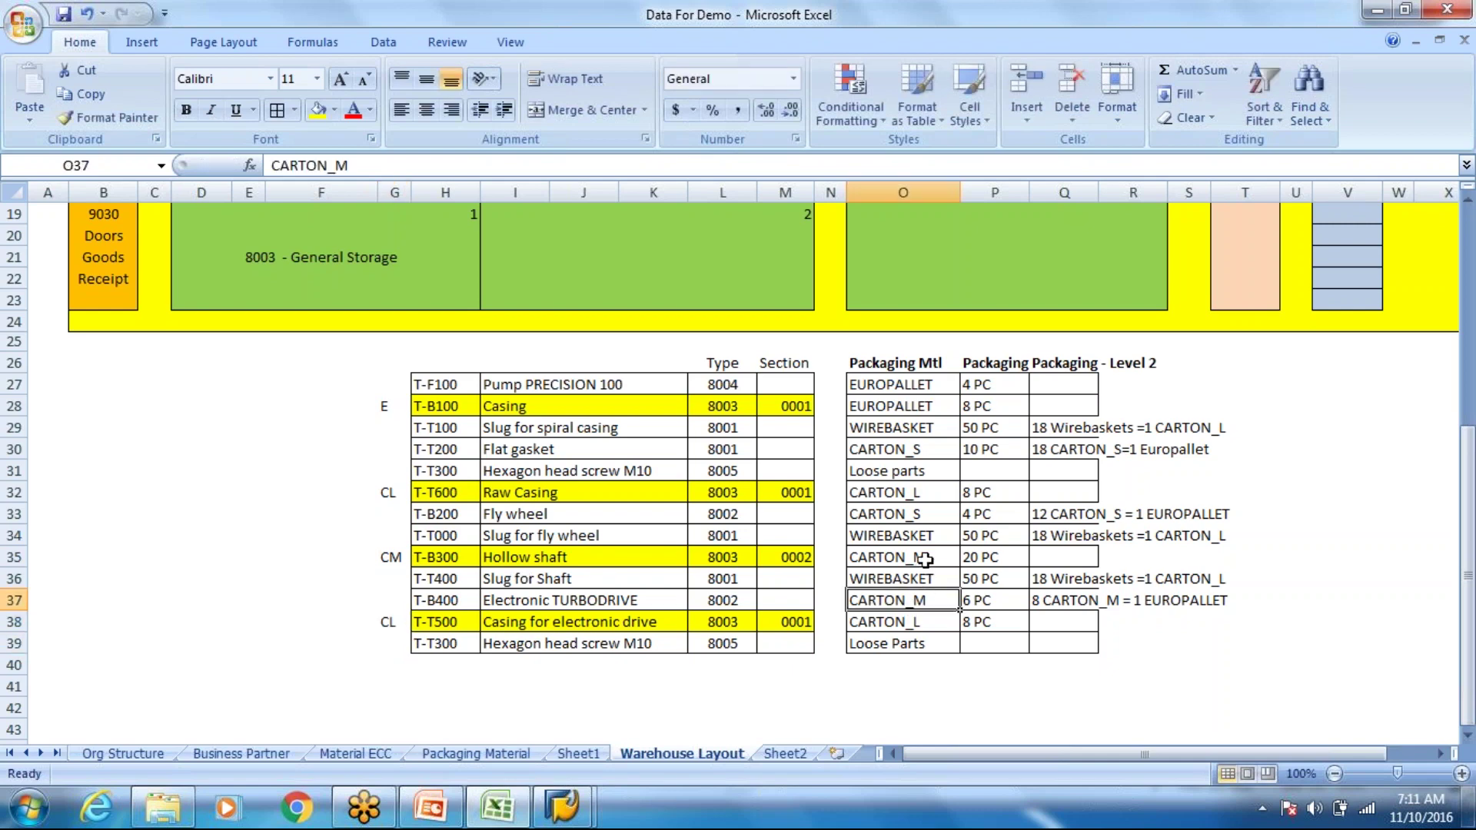
left_click(924, 563)
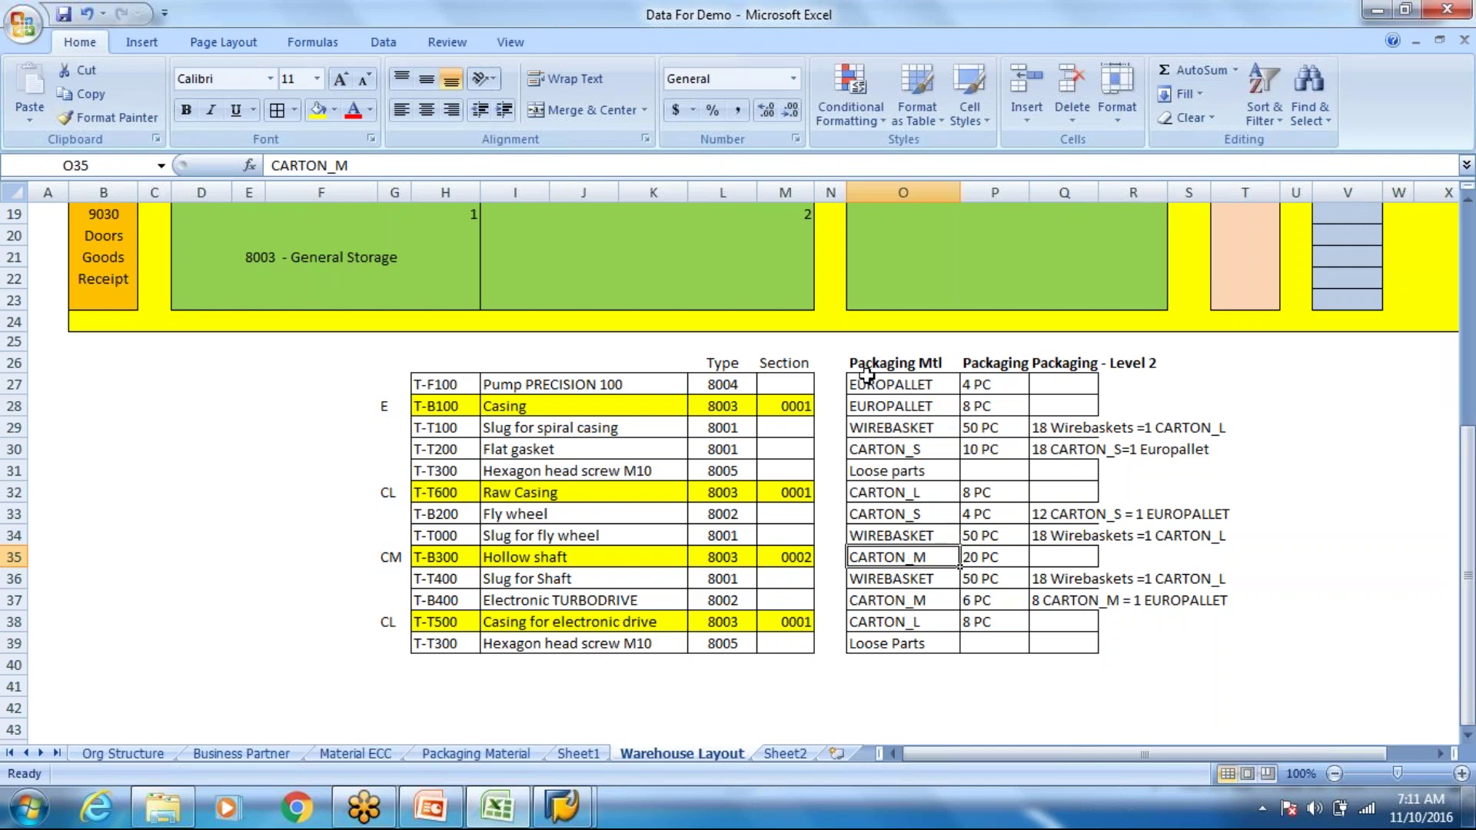
left_click_drag(865, 363, 1130, 644)
key("Delete")
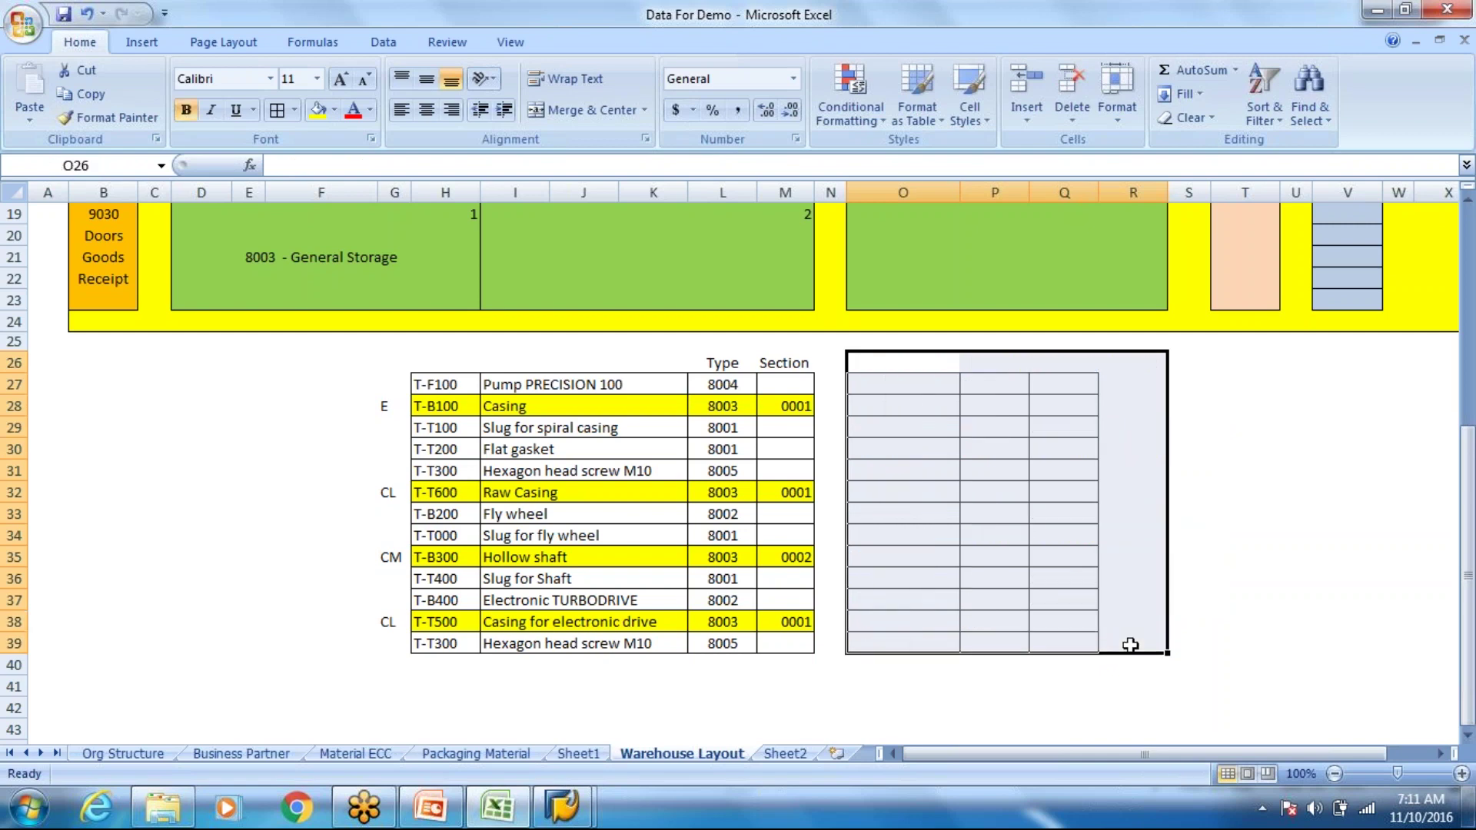
Remove all borders from the emptied packaging cells O27:Q39
left_click(946, 512)
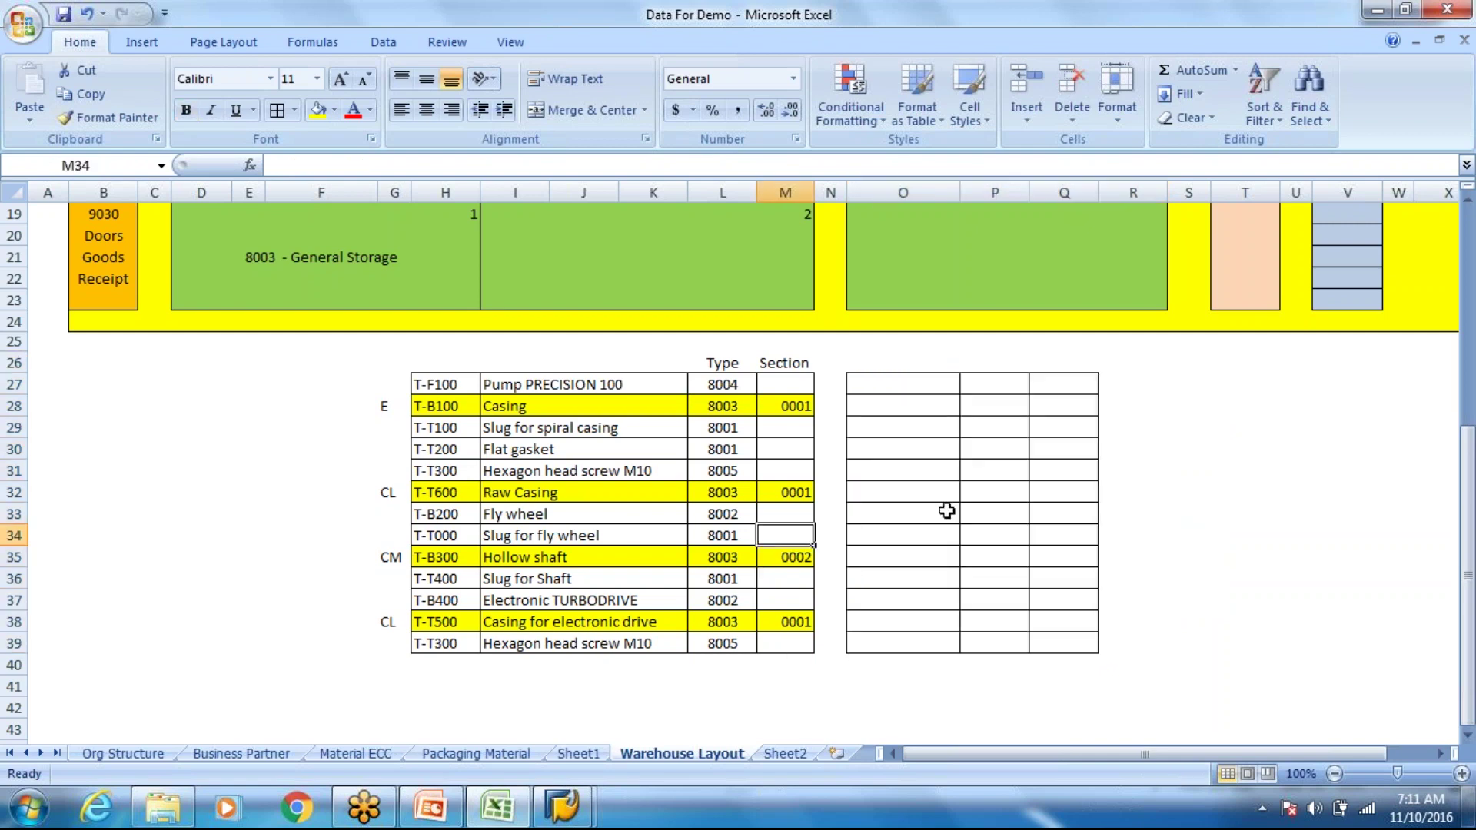
left_click_drag(866, 380, 1081, 638)
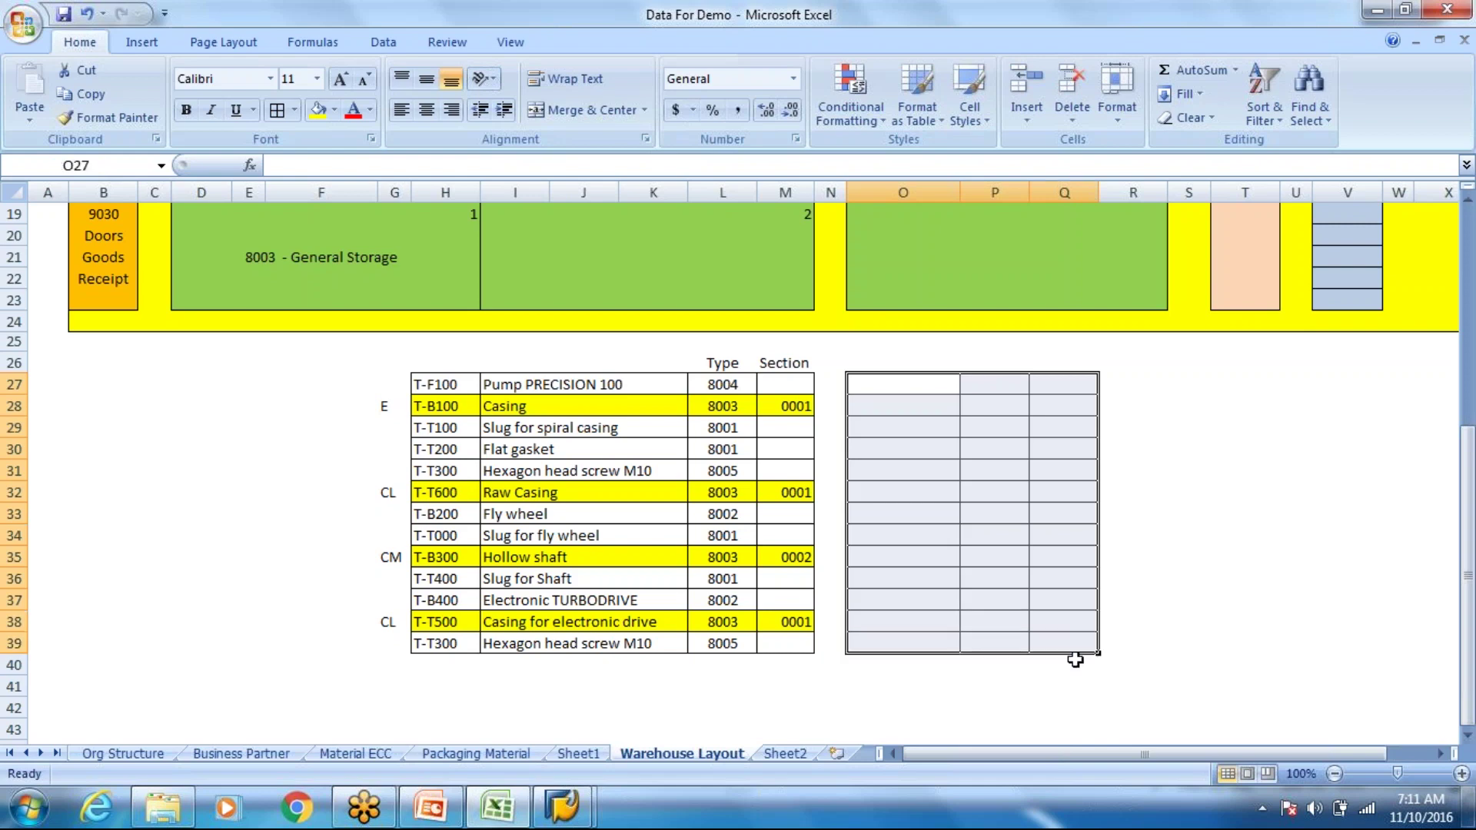
left_click(291, 112)
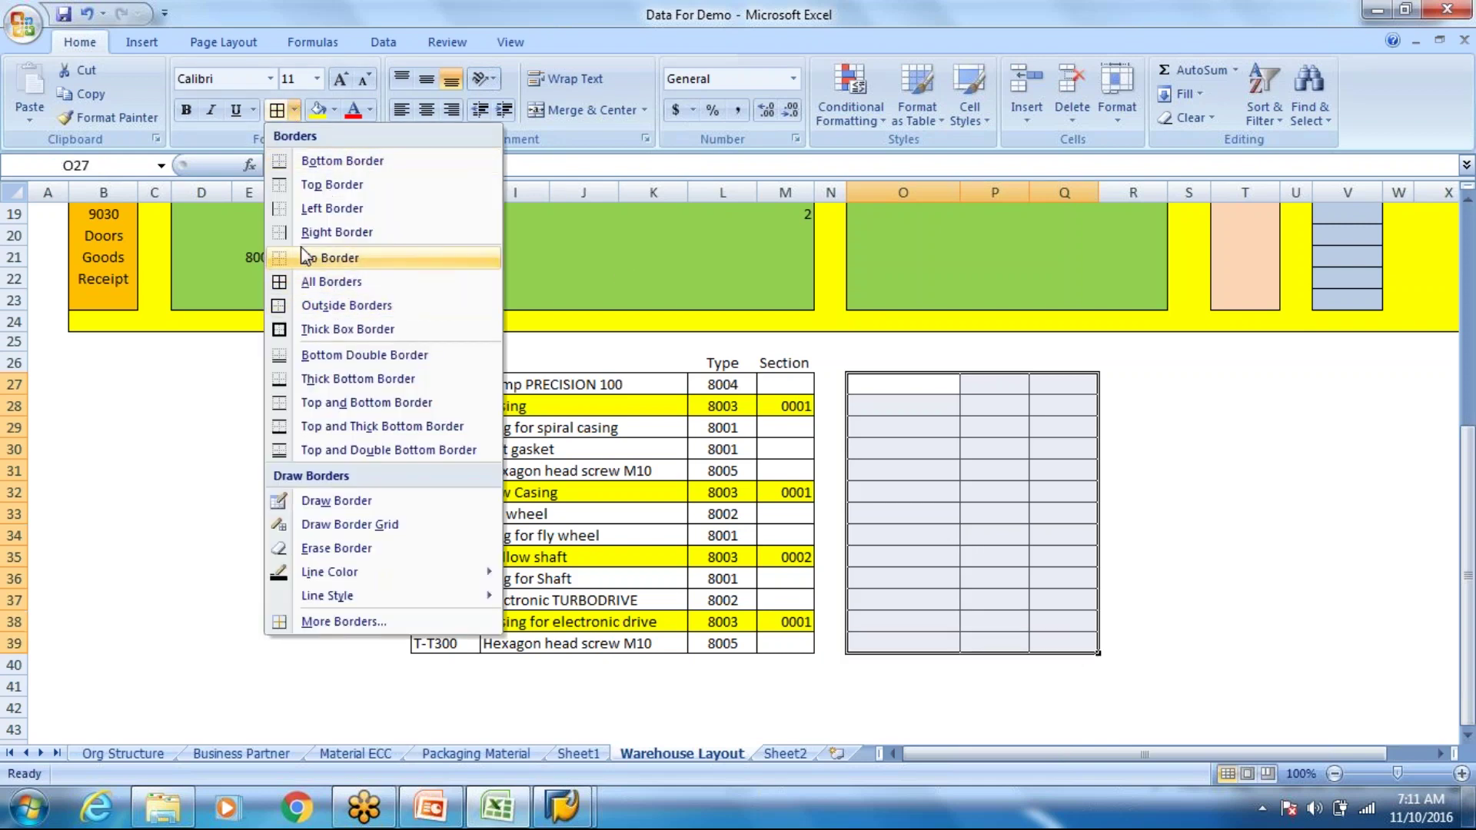
left_click(351, 260)
left_click(1064, 599)
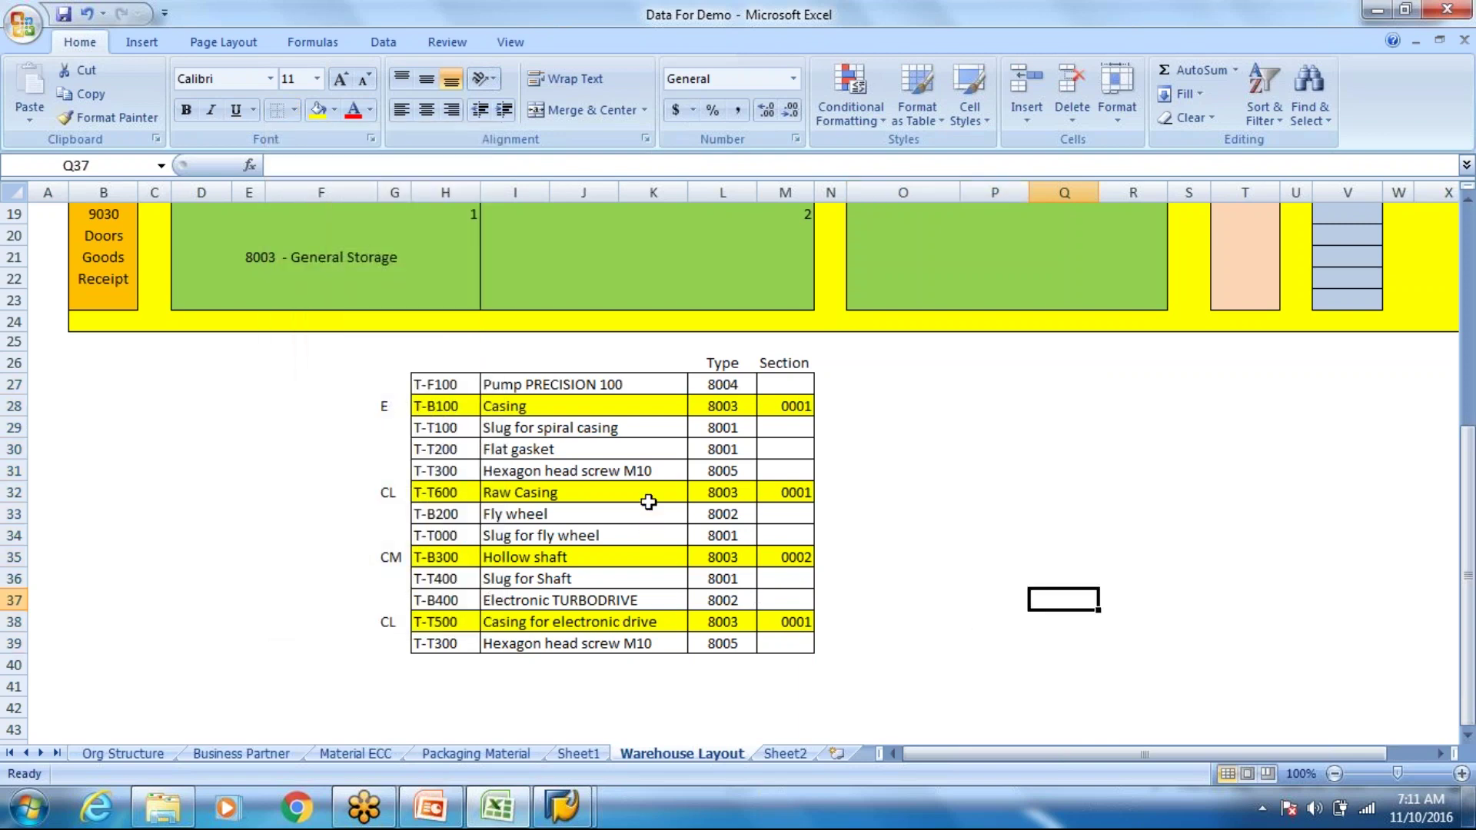
left_click(440, 414)
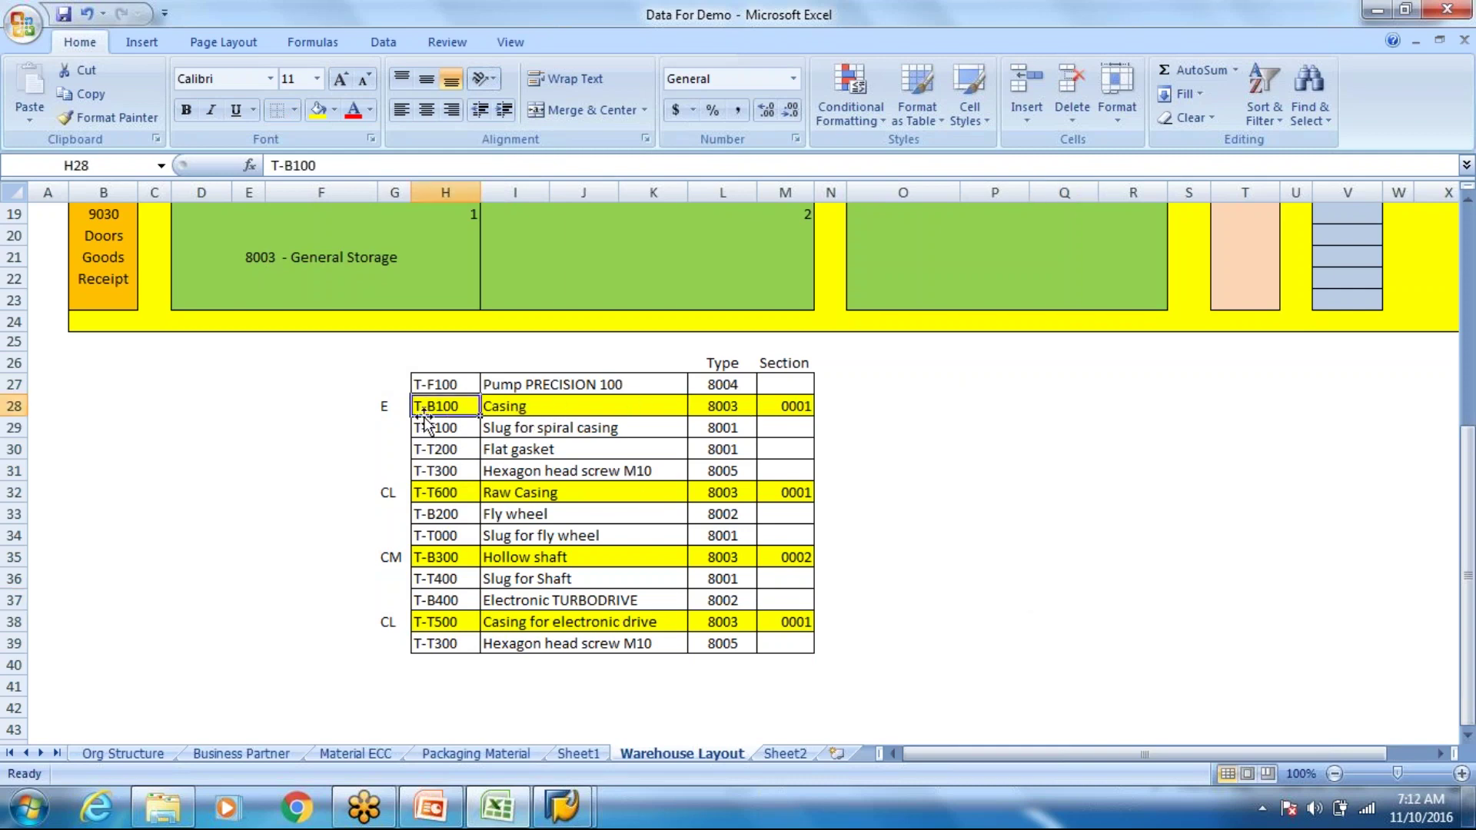
left_click(386, 406)
type("E")
left_click(830, 404)
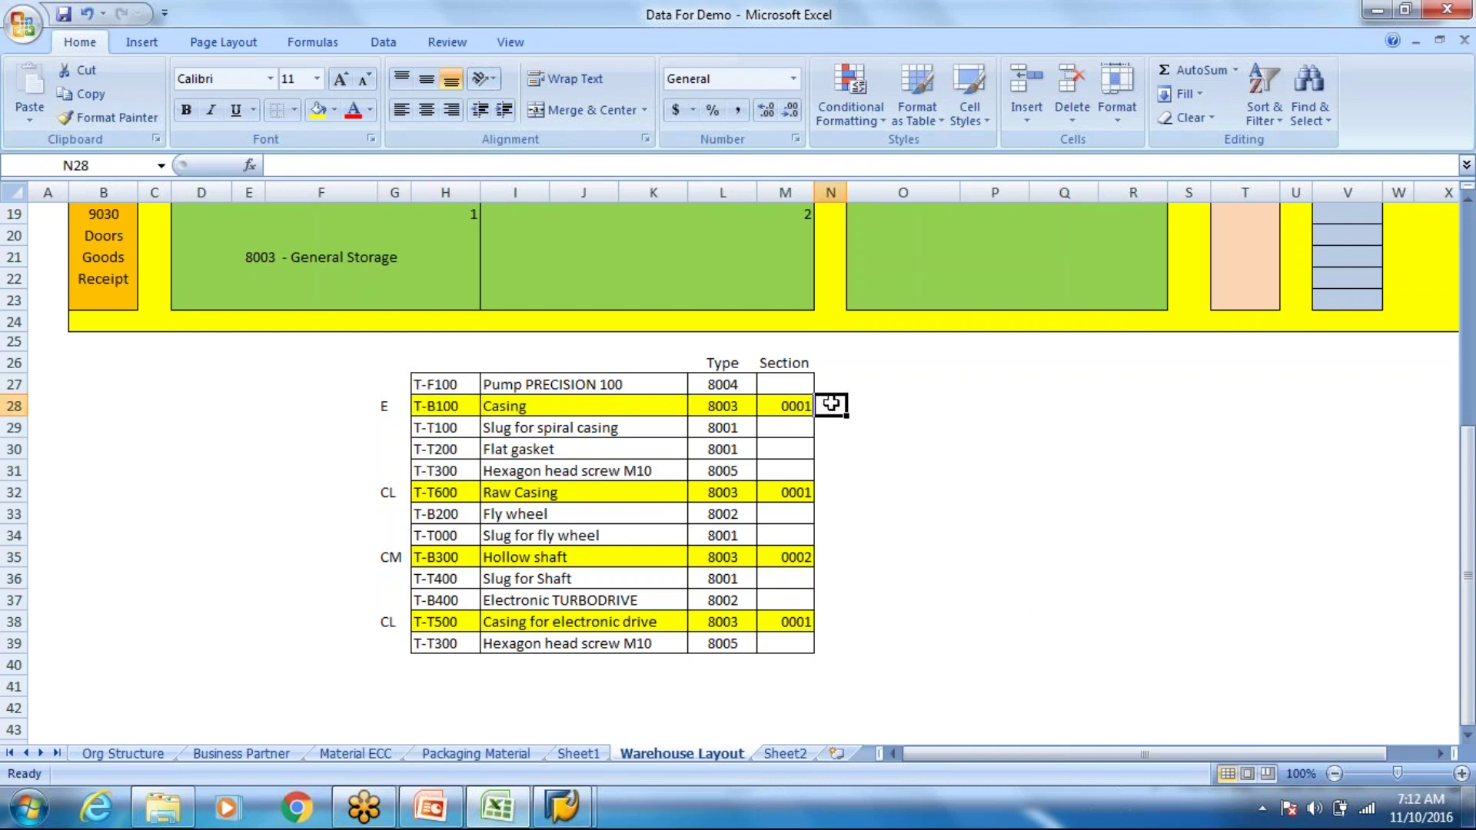
left_click(903, 420)
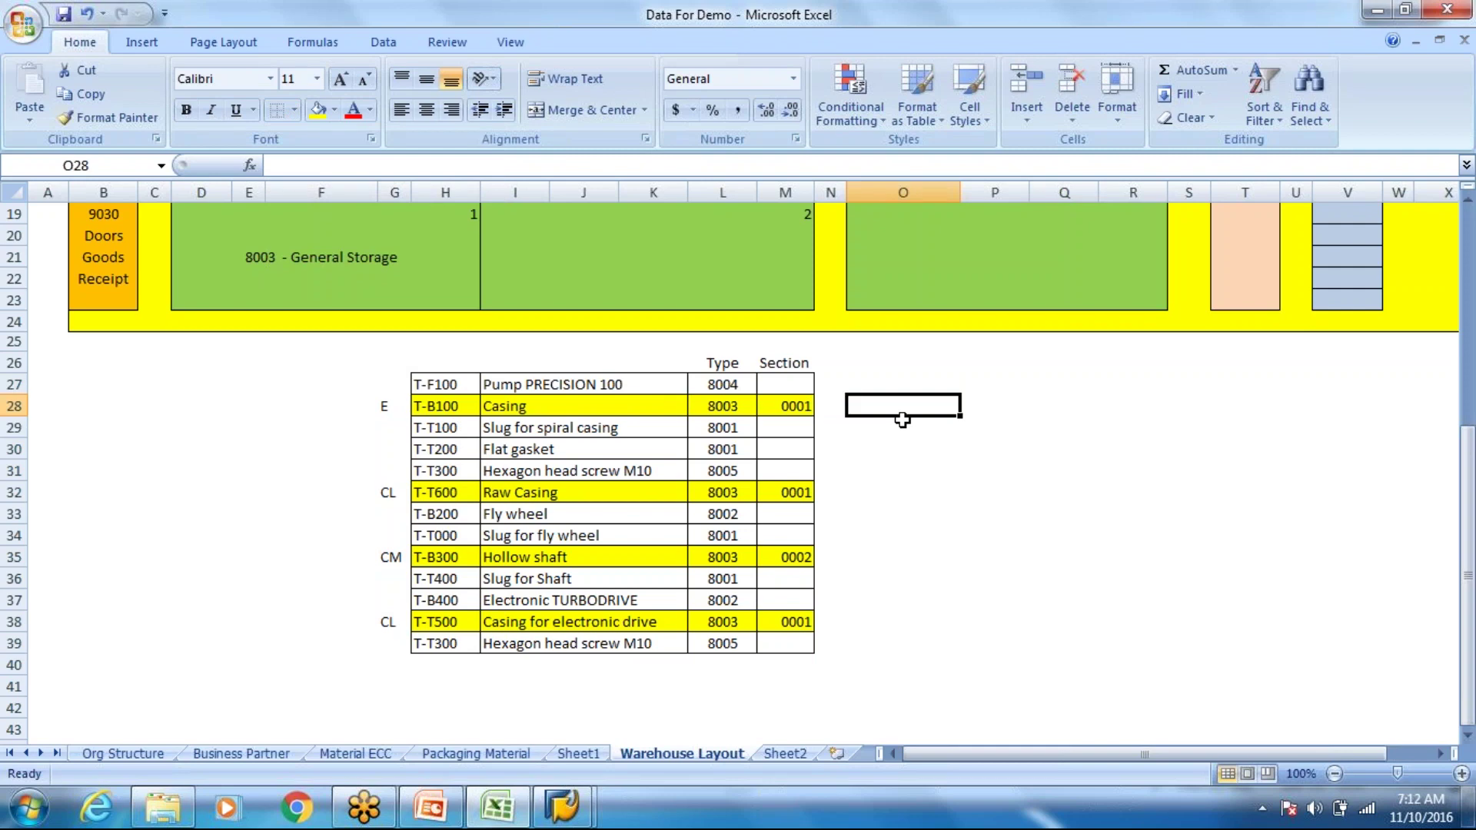
type("0001")
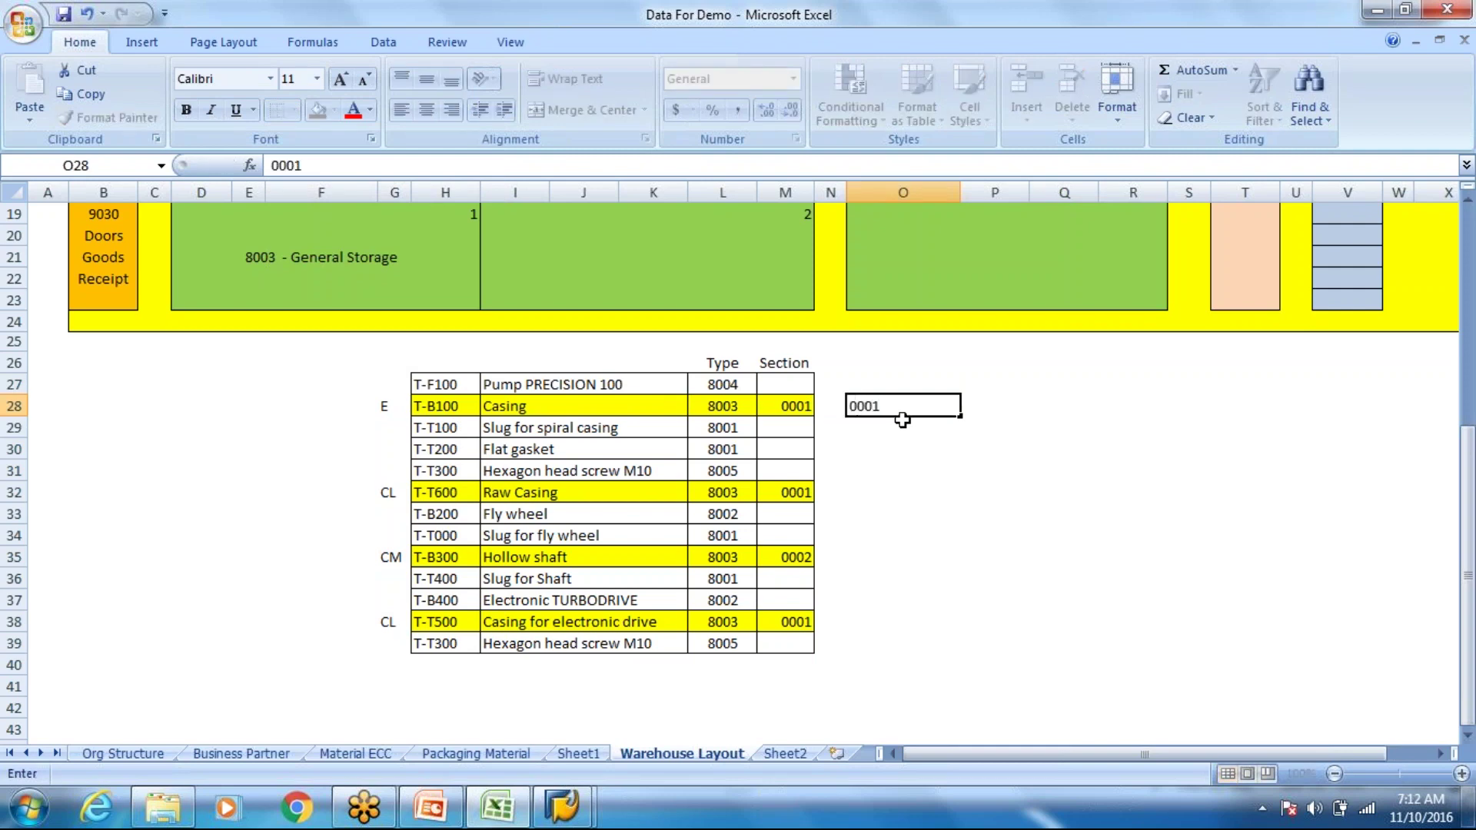
key("Tab")
left_click(928, 408)
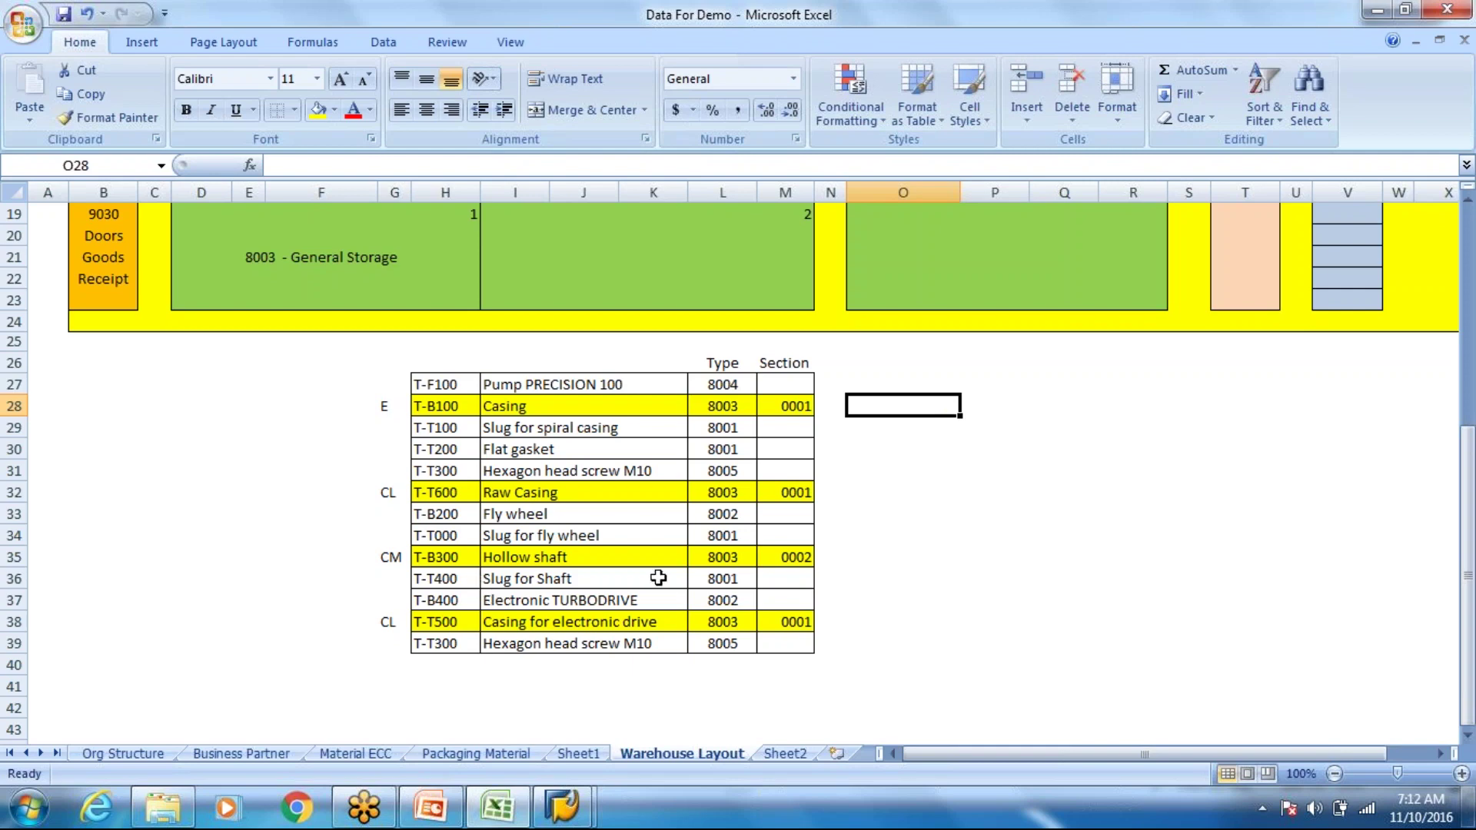
Compare the storage sections of the three highlighted casing materials with that of the Hollow shaft
left_click(510, 408)
left_click(538, 494)
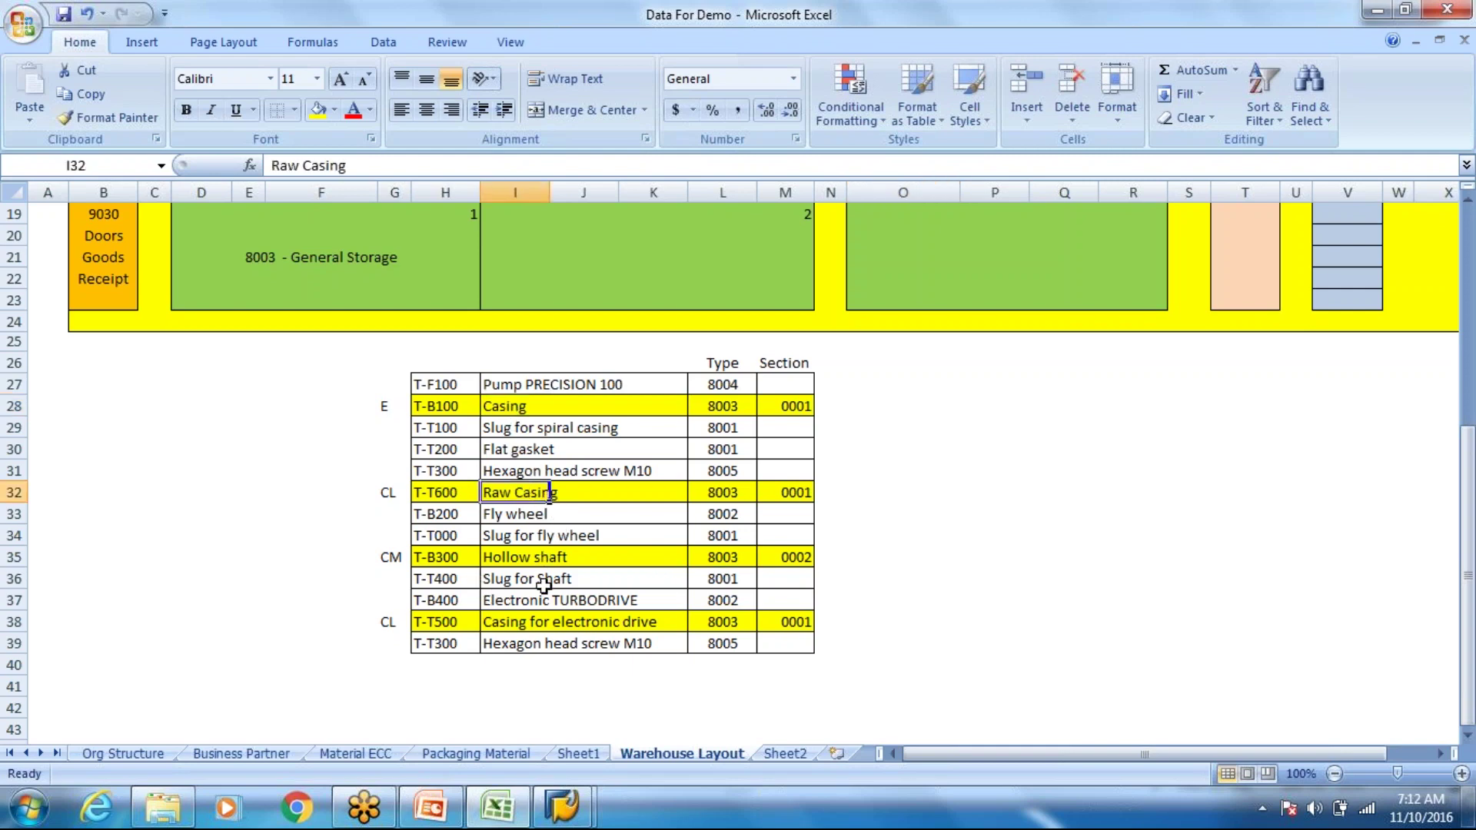
left_click(546, 619)
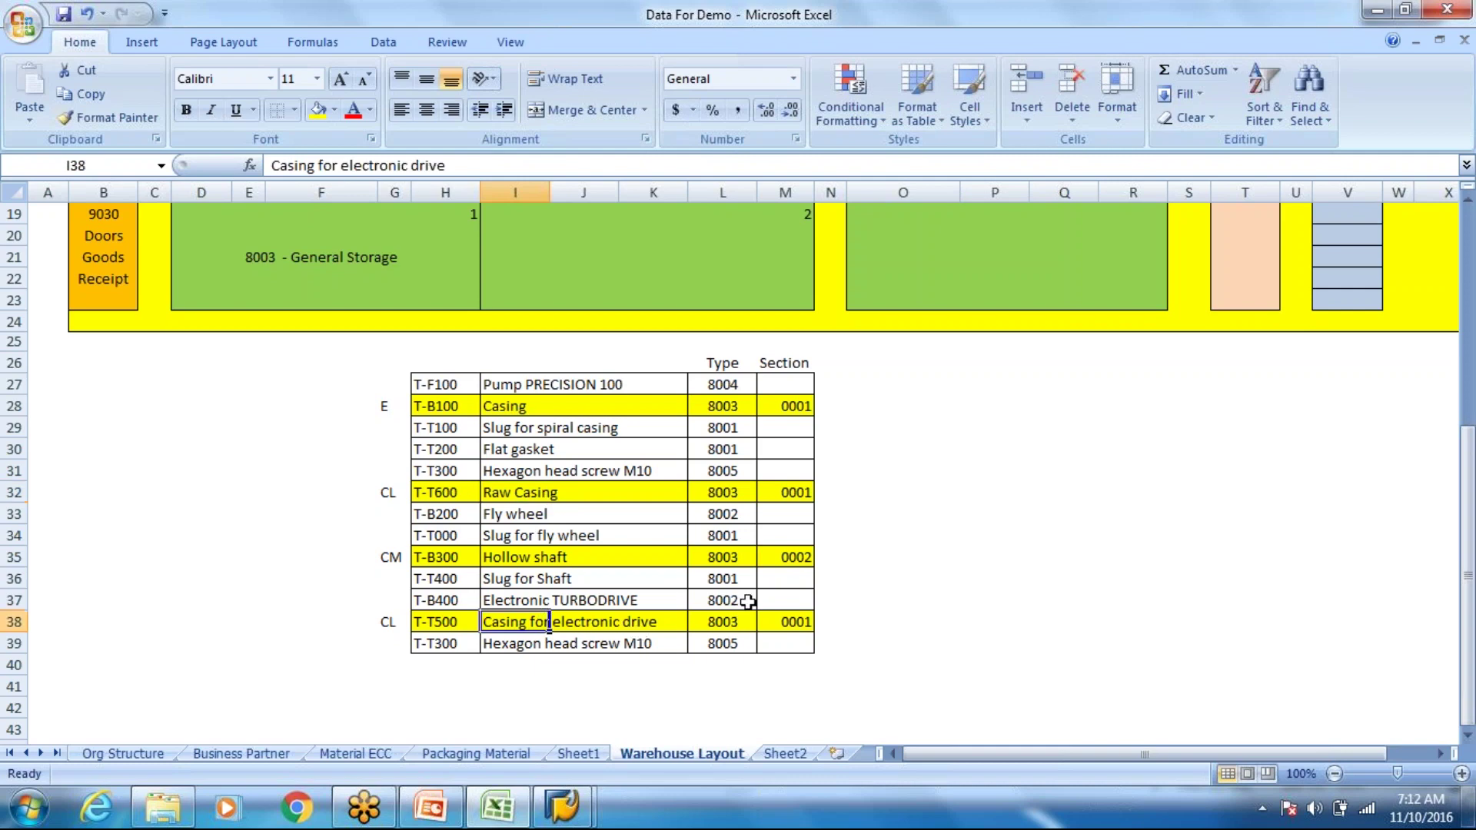
left_click(788, 621)
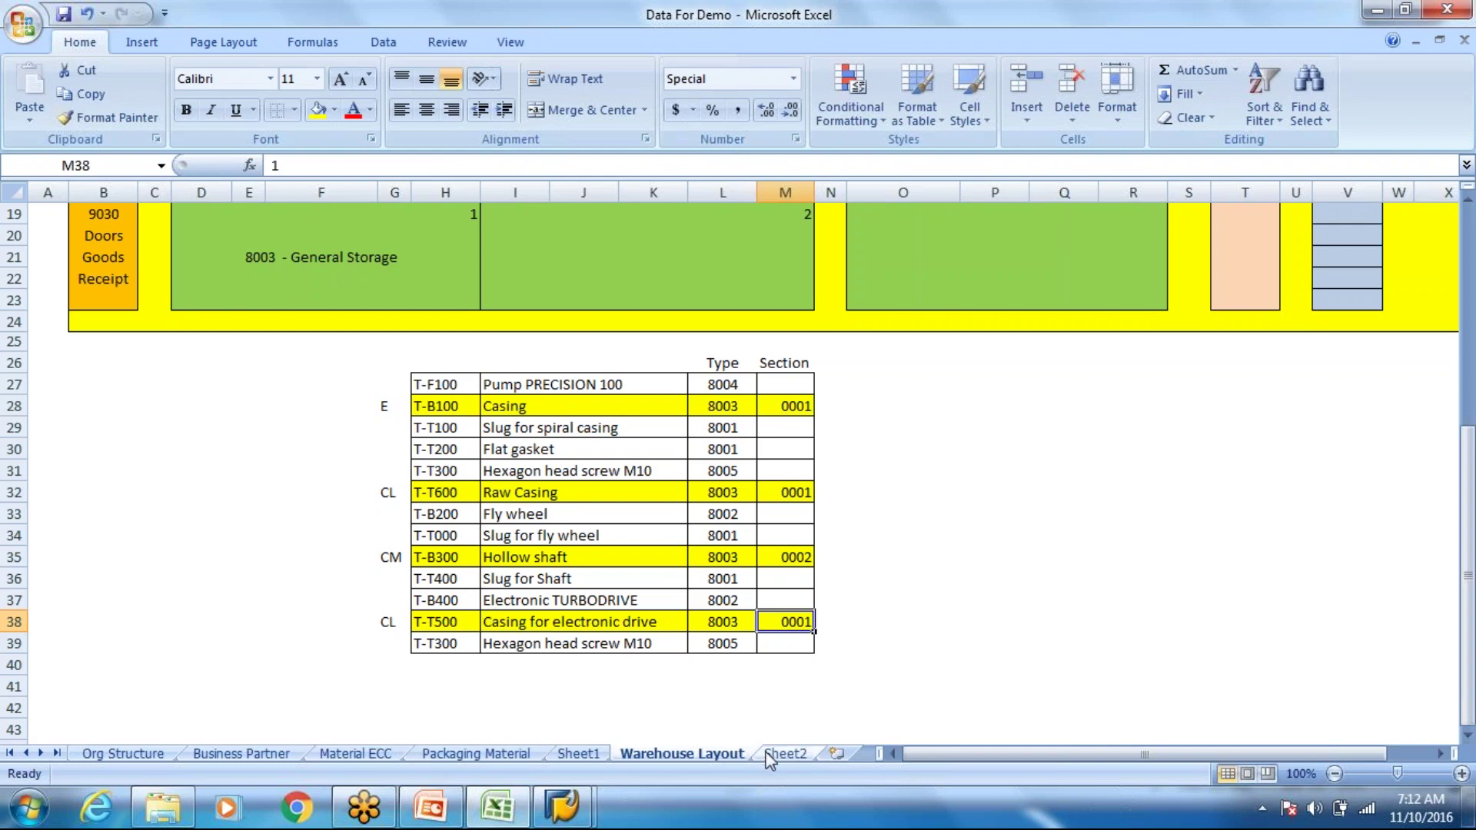
left_click(405, 555)
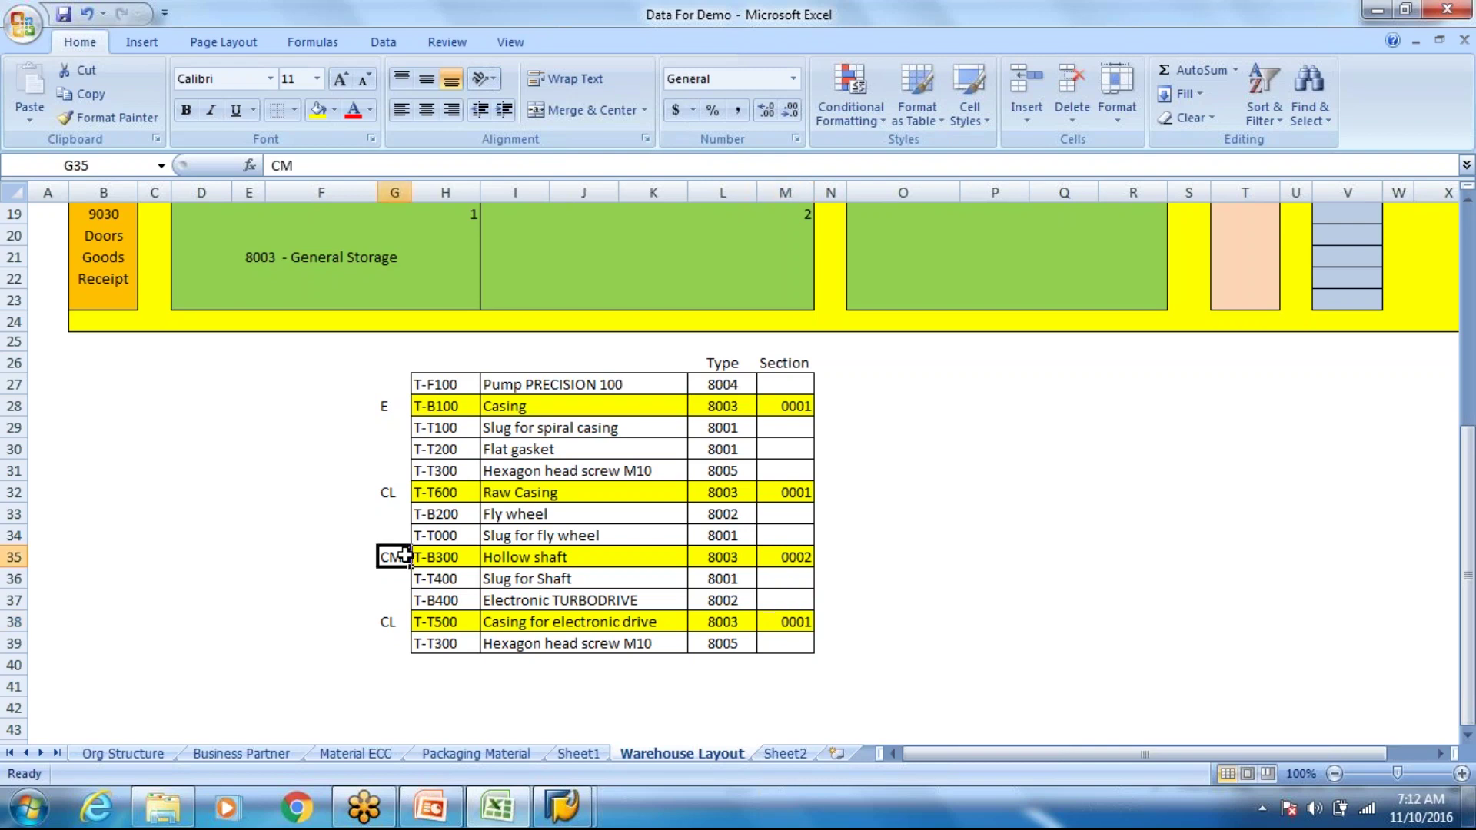
left_click(801, 559)
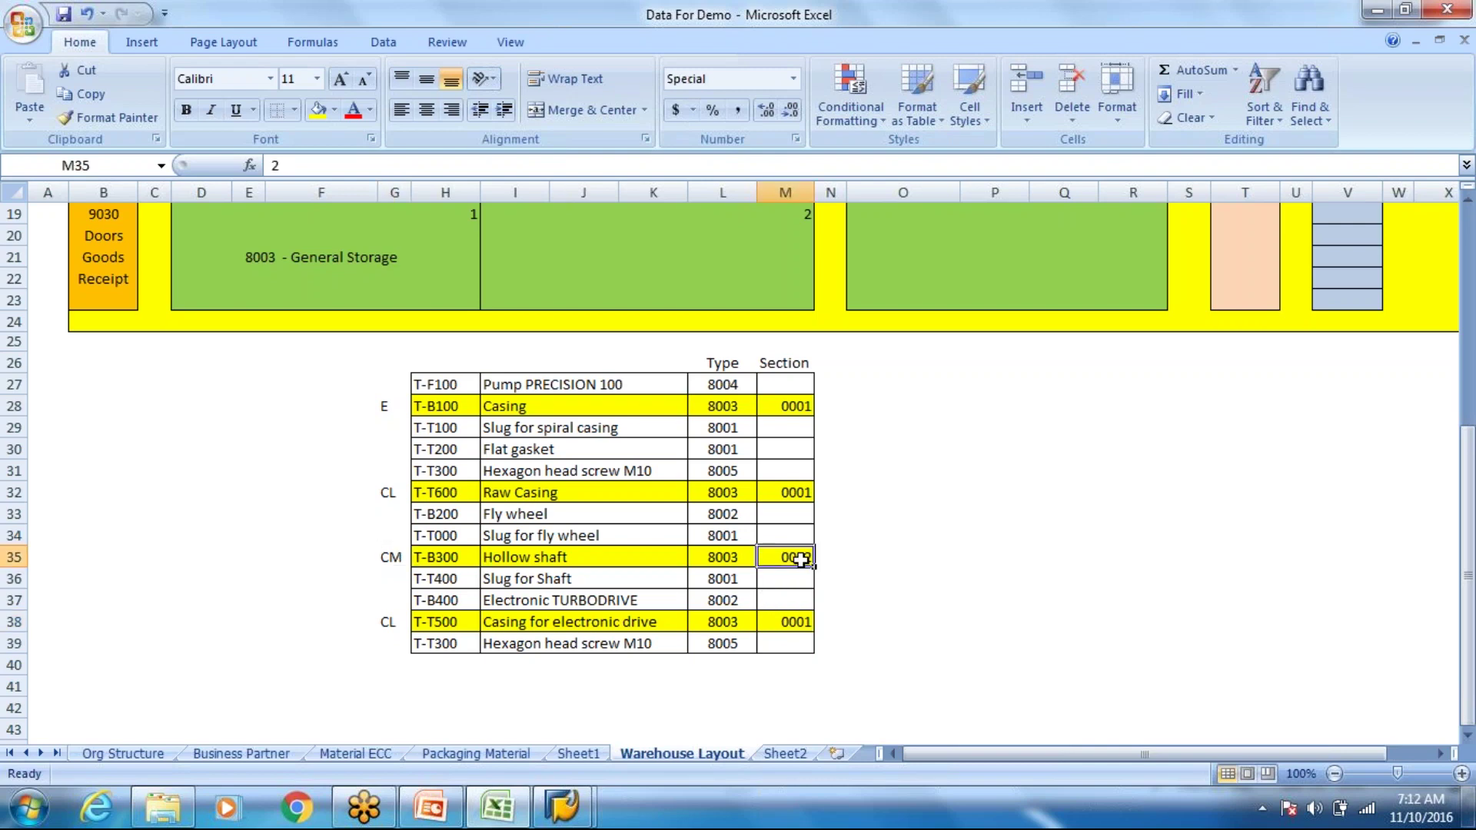
Switch to the SAP Display IMG window and expand SCM Extended Warehouse Management to show the Extended Warehouse Management activities
left_click(569, 819)
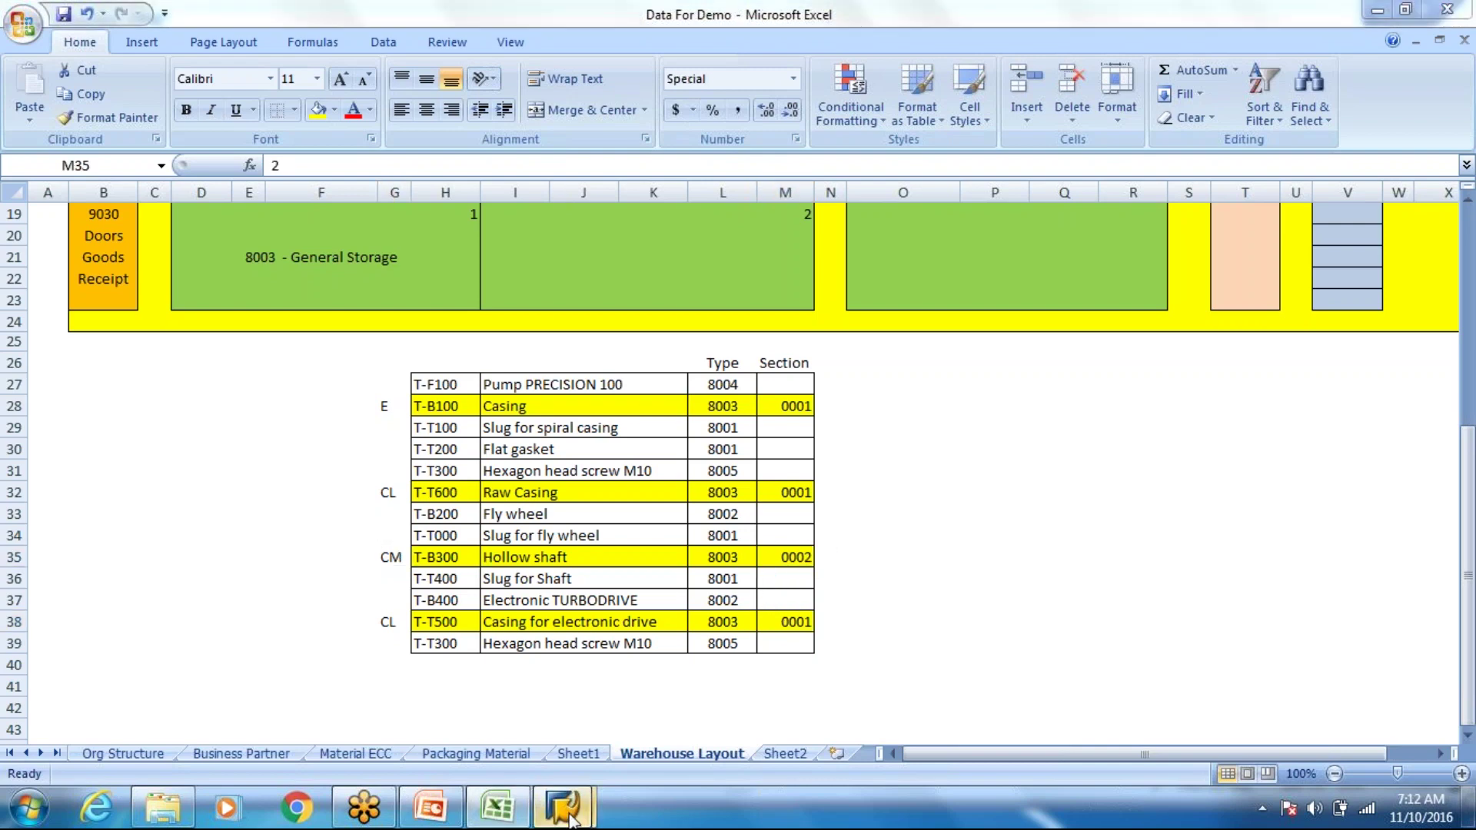
left_click(612, 723)
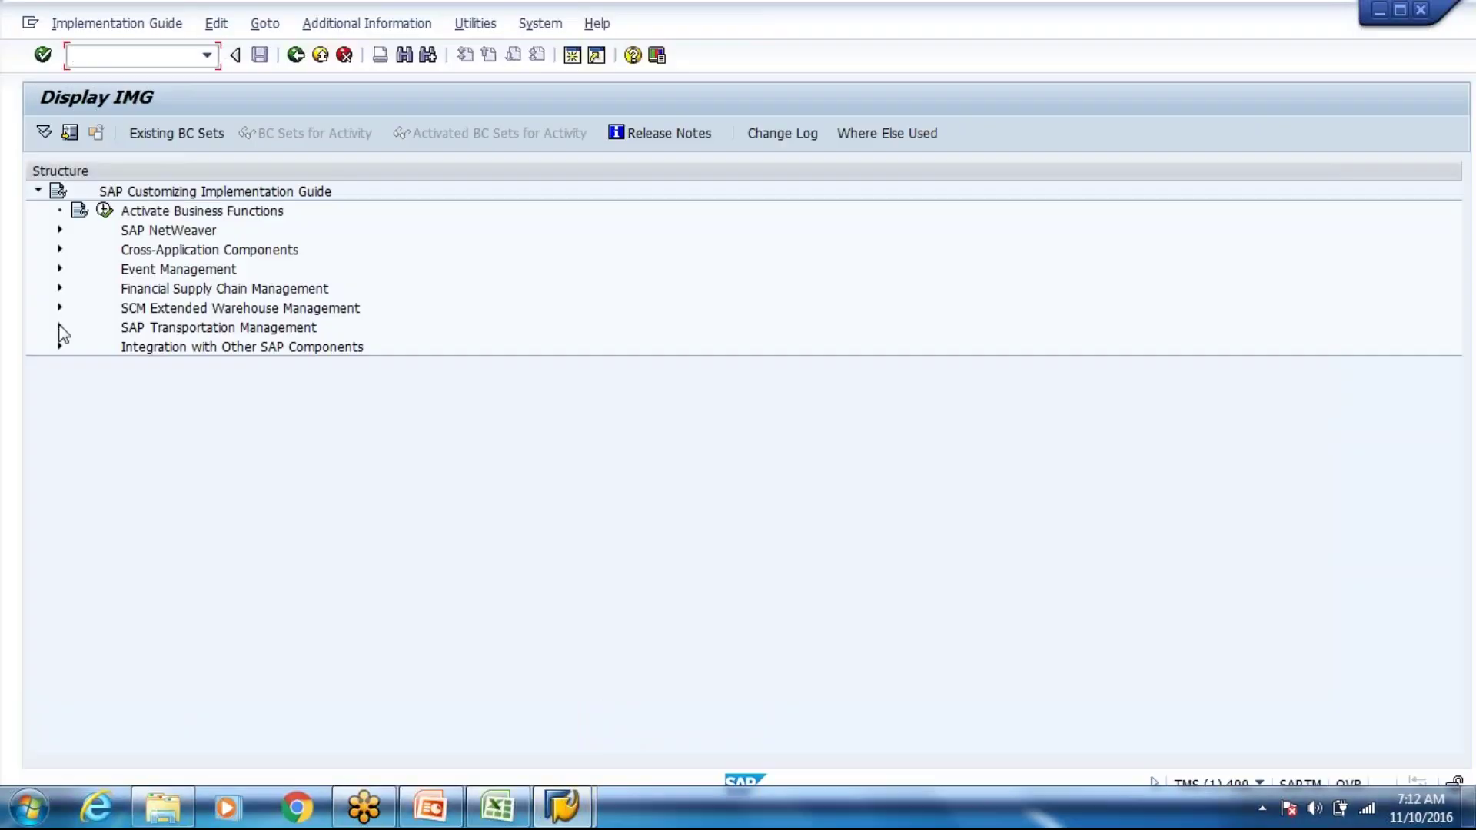
left_click(60, 307)
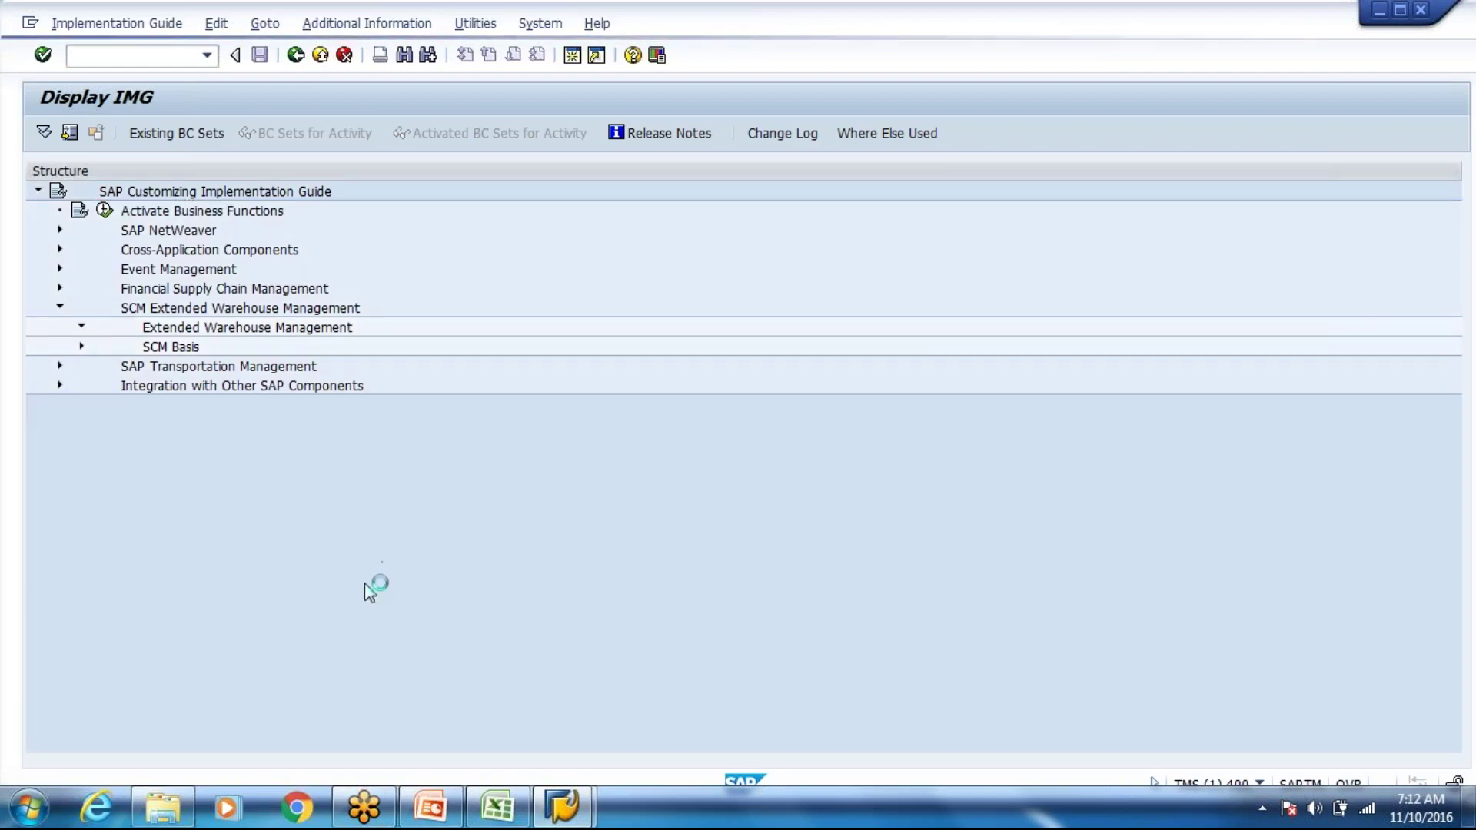
Switch back to the Excel workbook and check the packaging codes against the storage sections of T-B100, T-T600 and T-B300
key("alt+Tab")
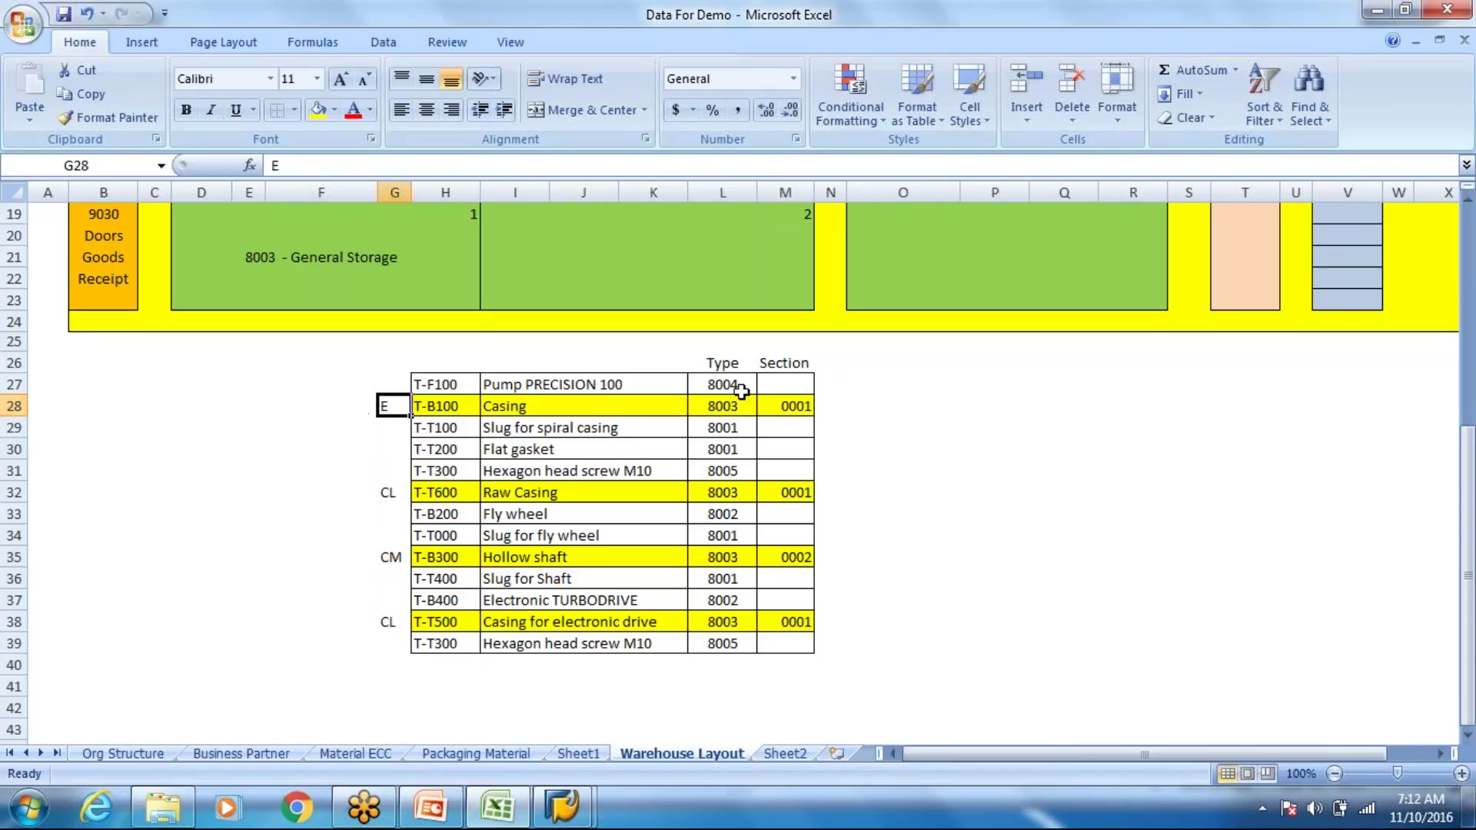
left_click(779, 408)
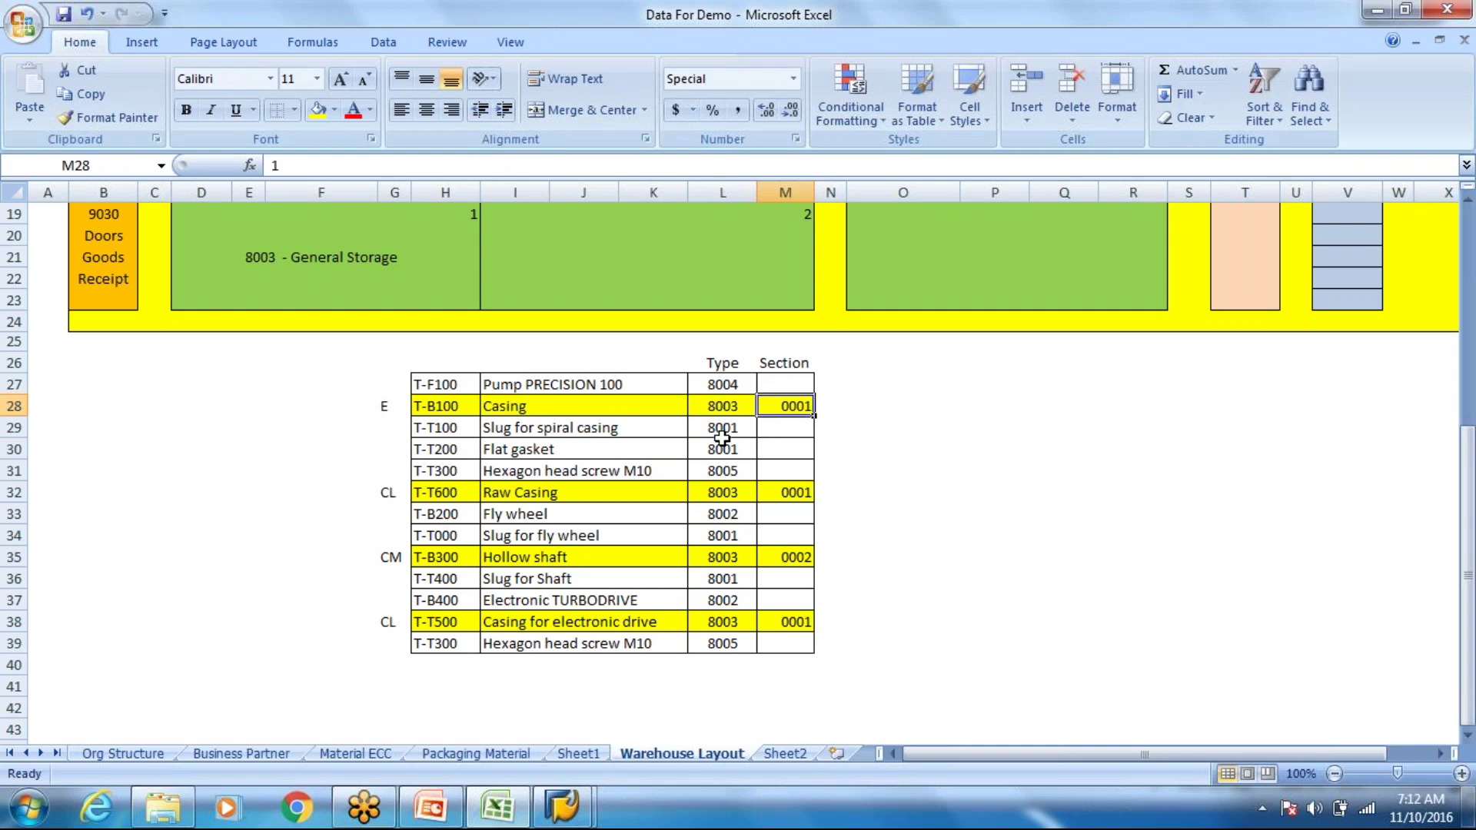
left_click(389, 408)
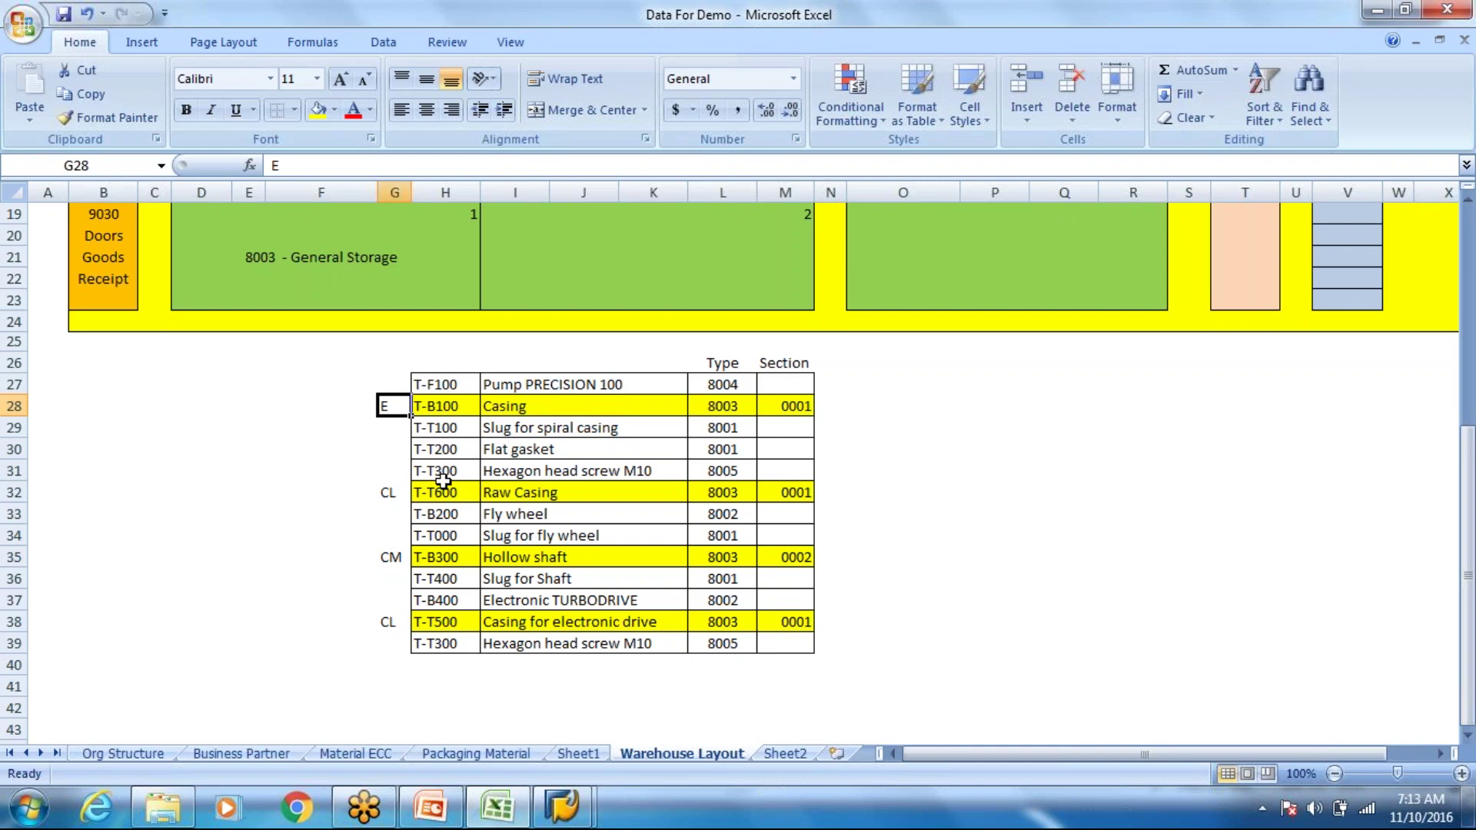
left_click(392, 494)
left_click(779, 493)
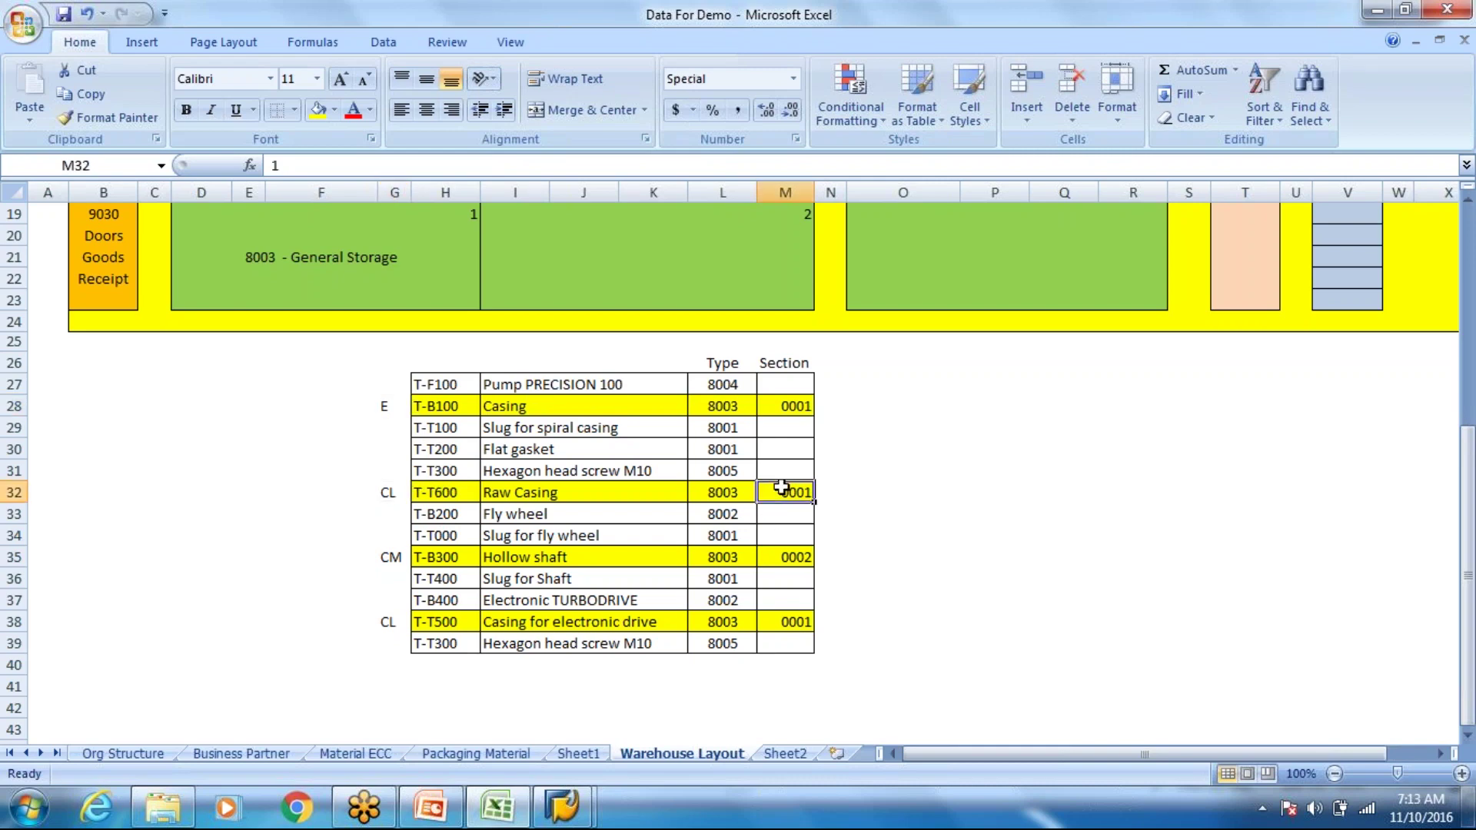
left_click(389, 558)
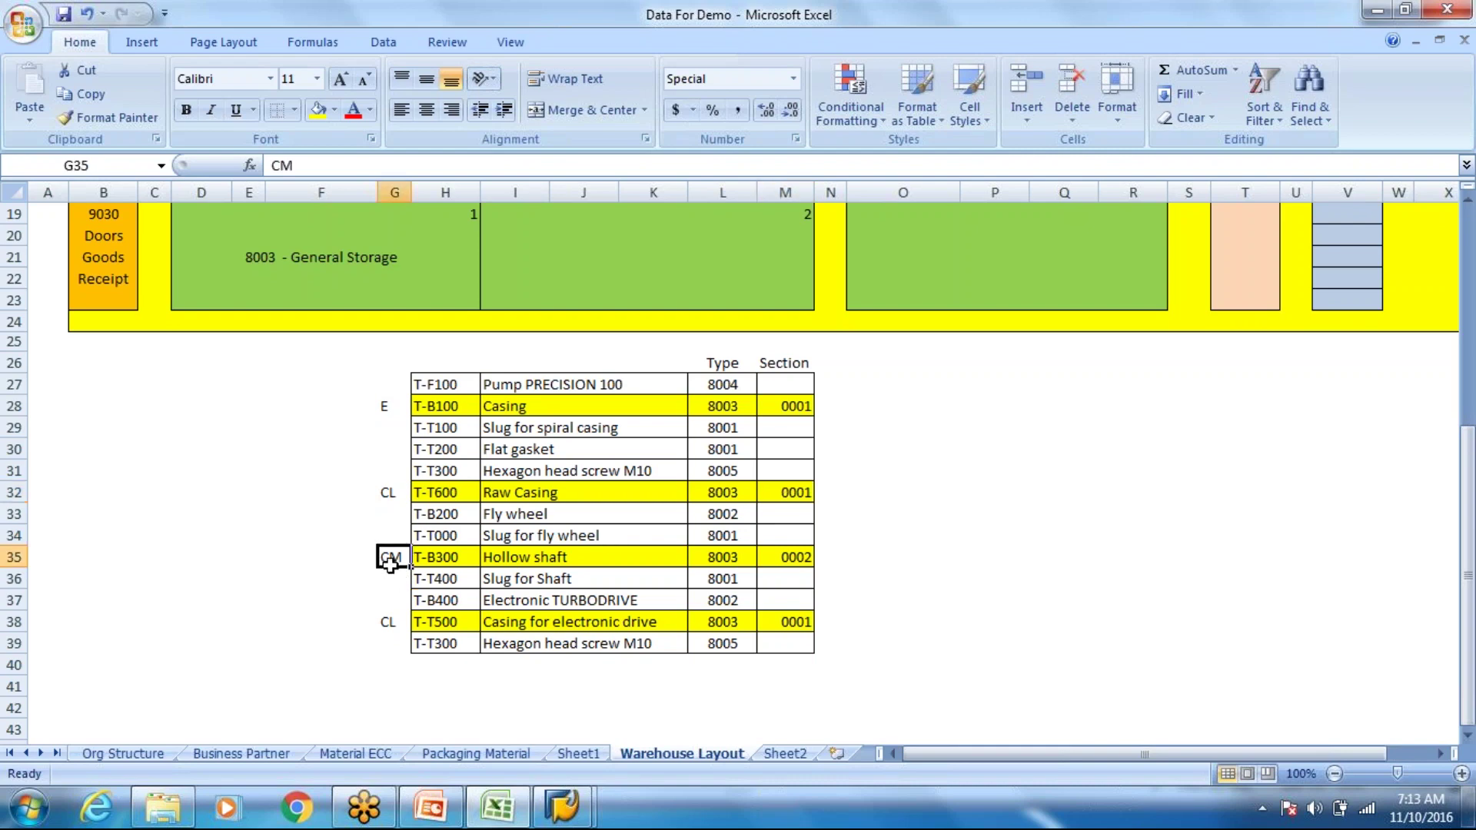
left_click(802, 561)
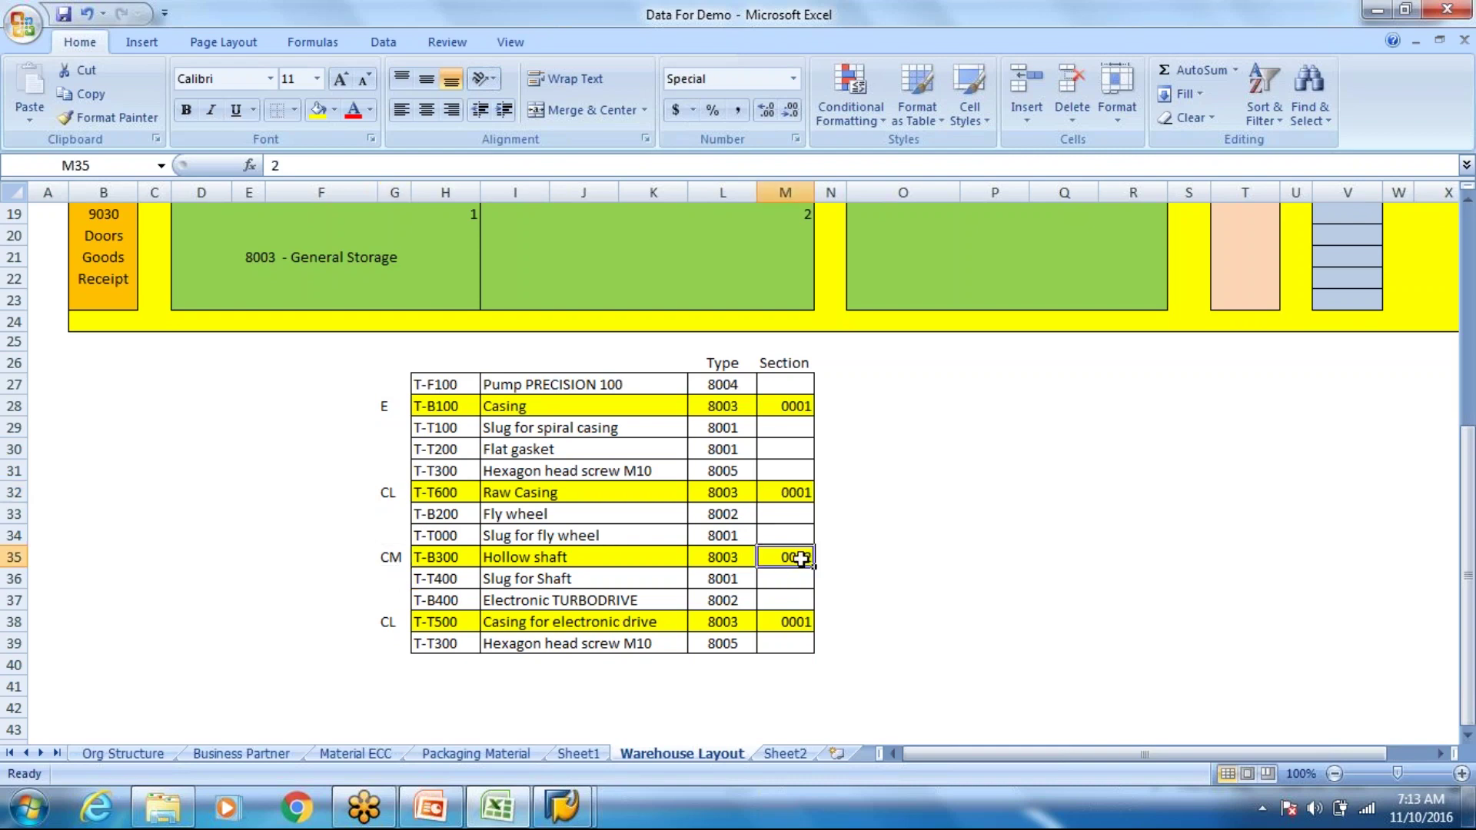
key("alt+Tab")
left_click(246, 414)
key("alt+Tab")
key("alt+Tab")
left_click(225, 451)
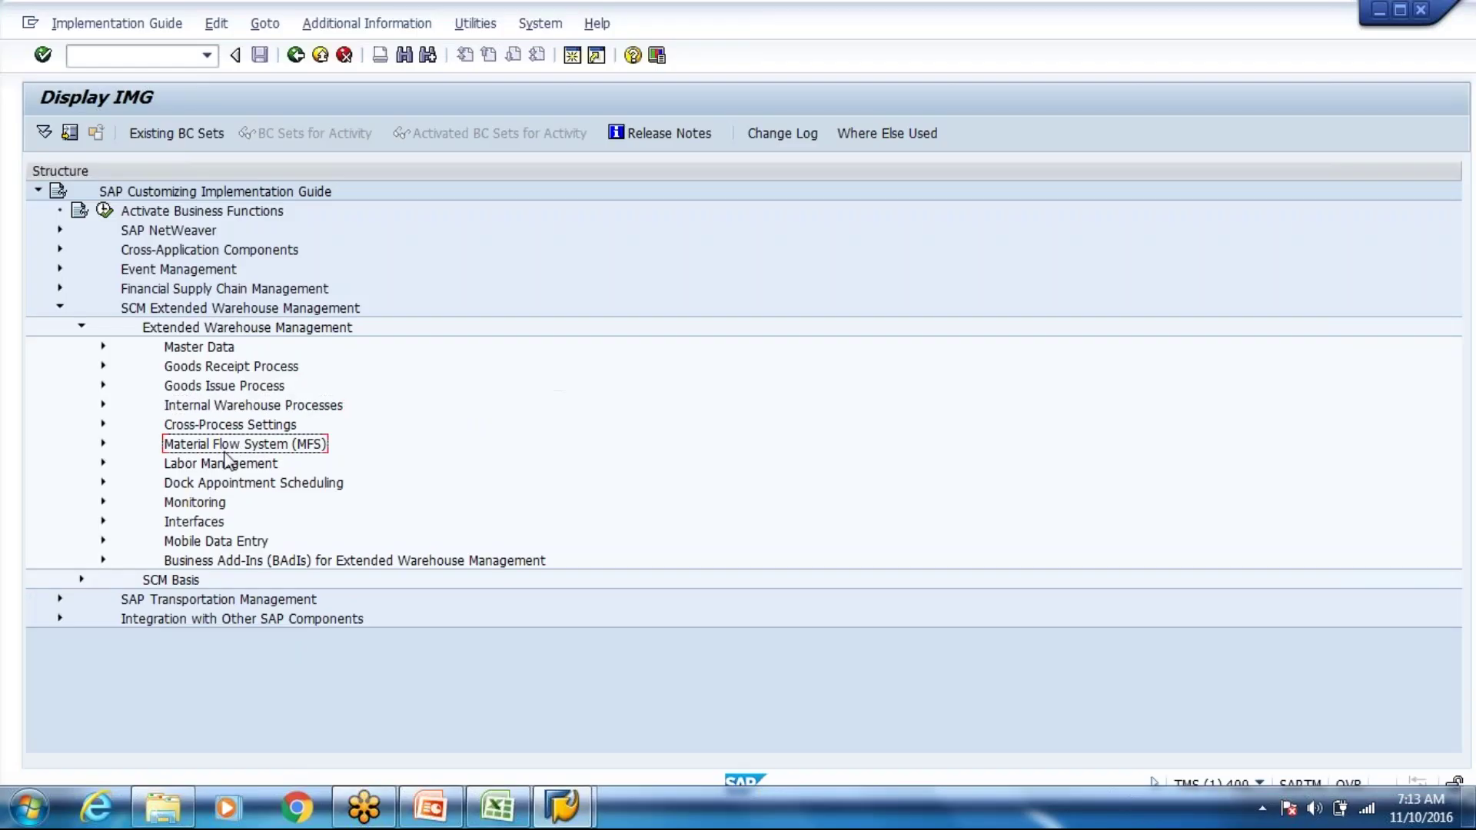
left_click(231, 431)
key("alt+Tab")
key("alt+Tab")
left_click(233, 392)
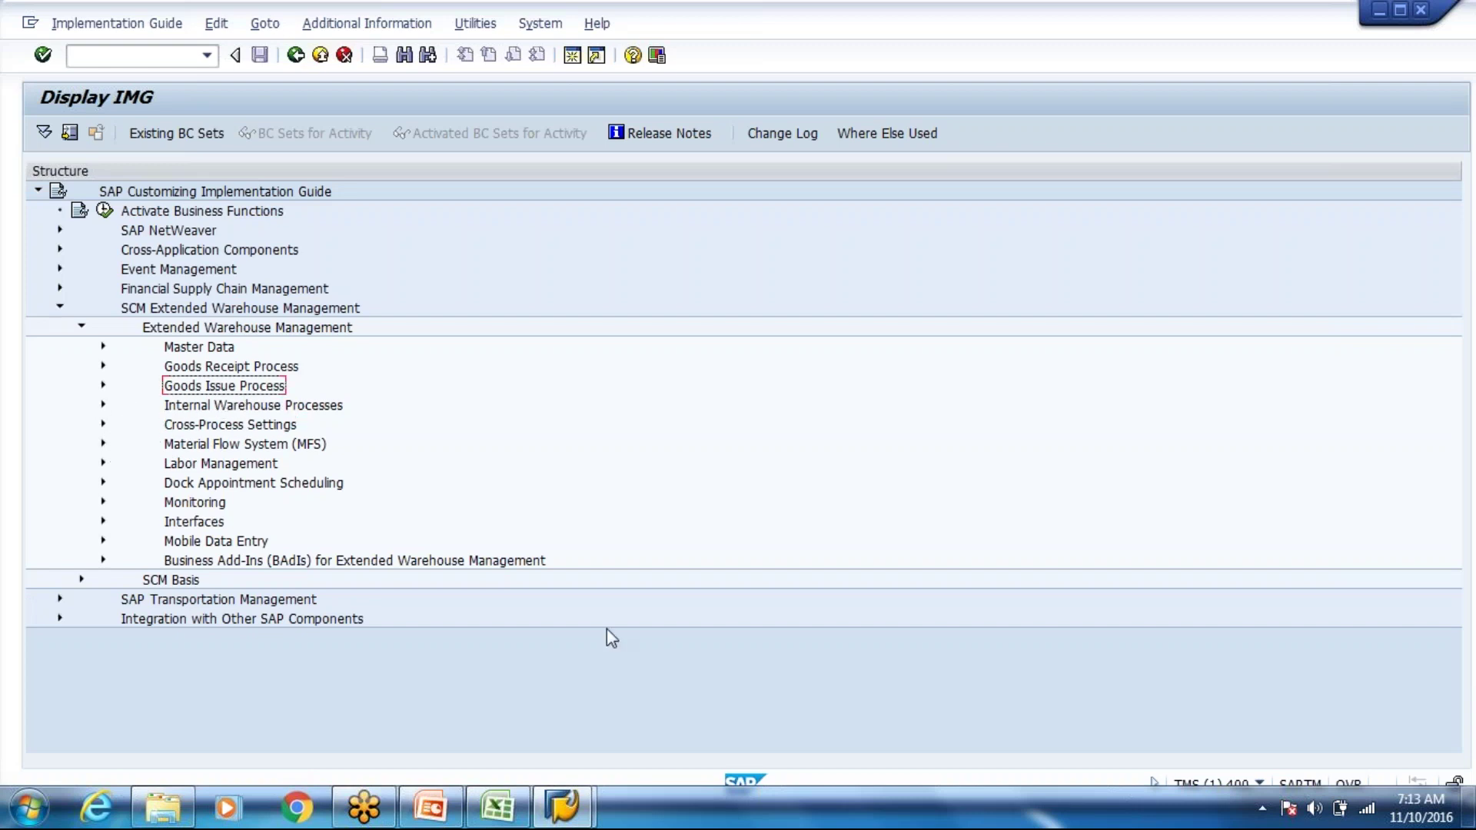
Switch to the Excel workbook and review the packaging codes of T-B100, T-T600, T-B300 and T-T500
key("alt+Tab")
left_click(439, 406)
left_click(398, 492)
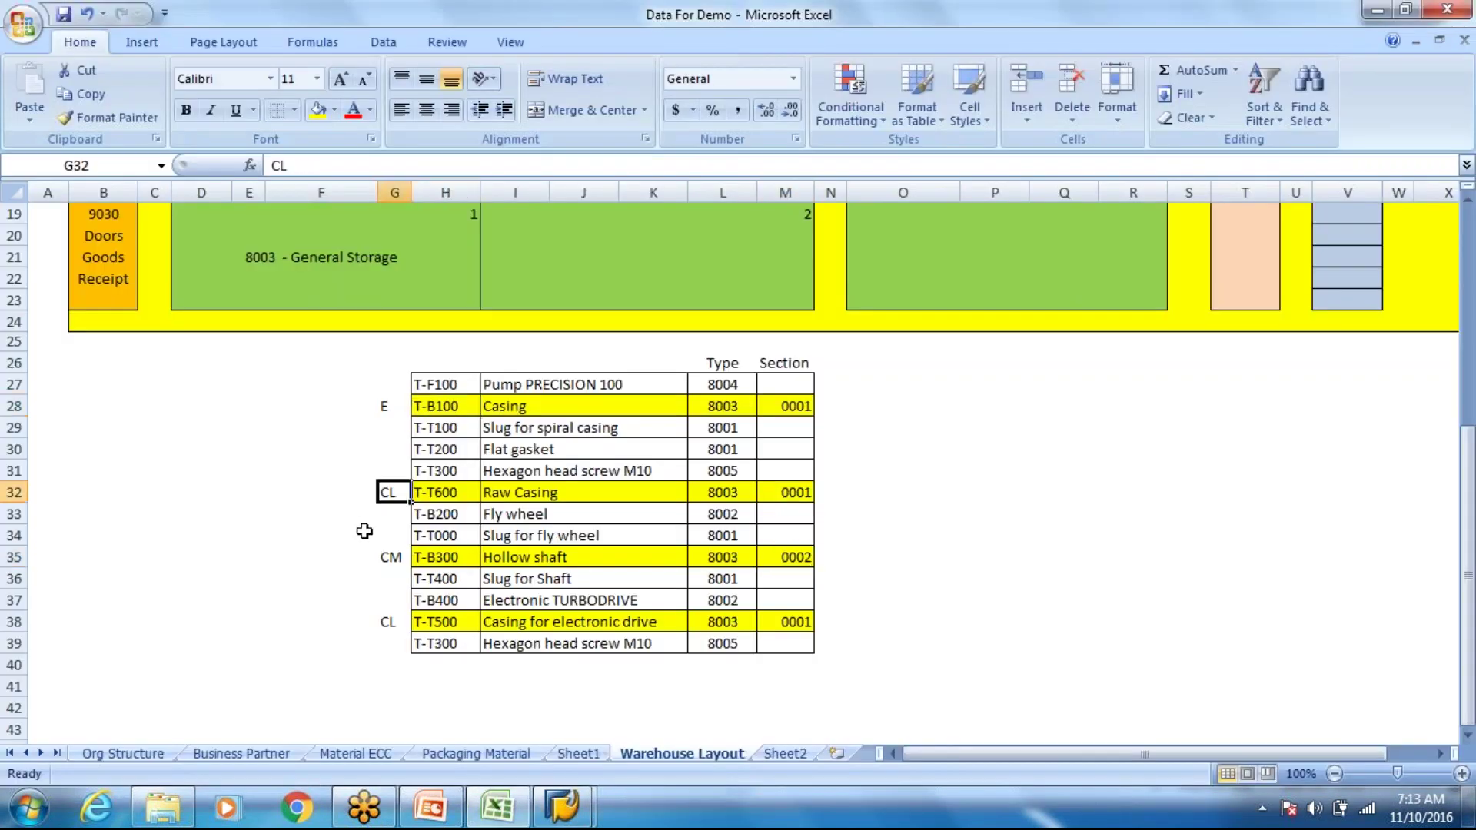
left_click(394, 558)
left_click(394, 633)
left_click(395, 619)
Switch to the SAP Display IMG window and expand Goods Receipt Process down to its Strategies activities
key("alt+Tab")
left_click(219, 446)
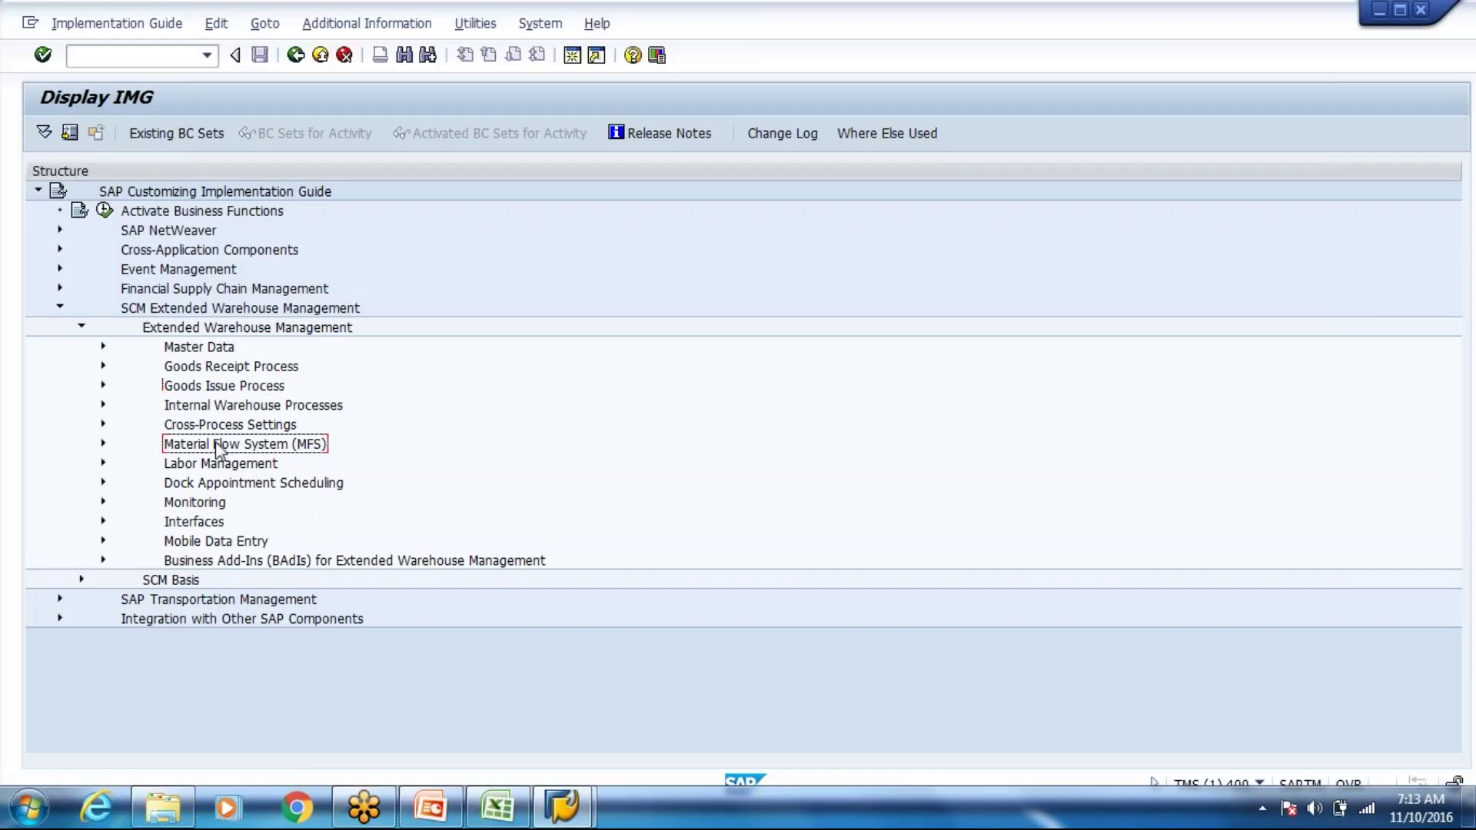
left_click(102, 425)
left_click(223, 502)
scroll(223, 481, "down", 2)
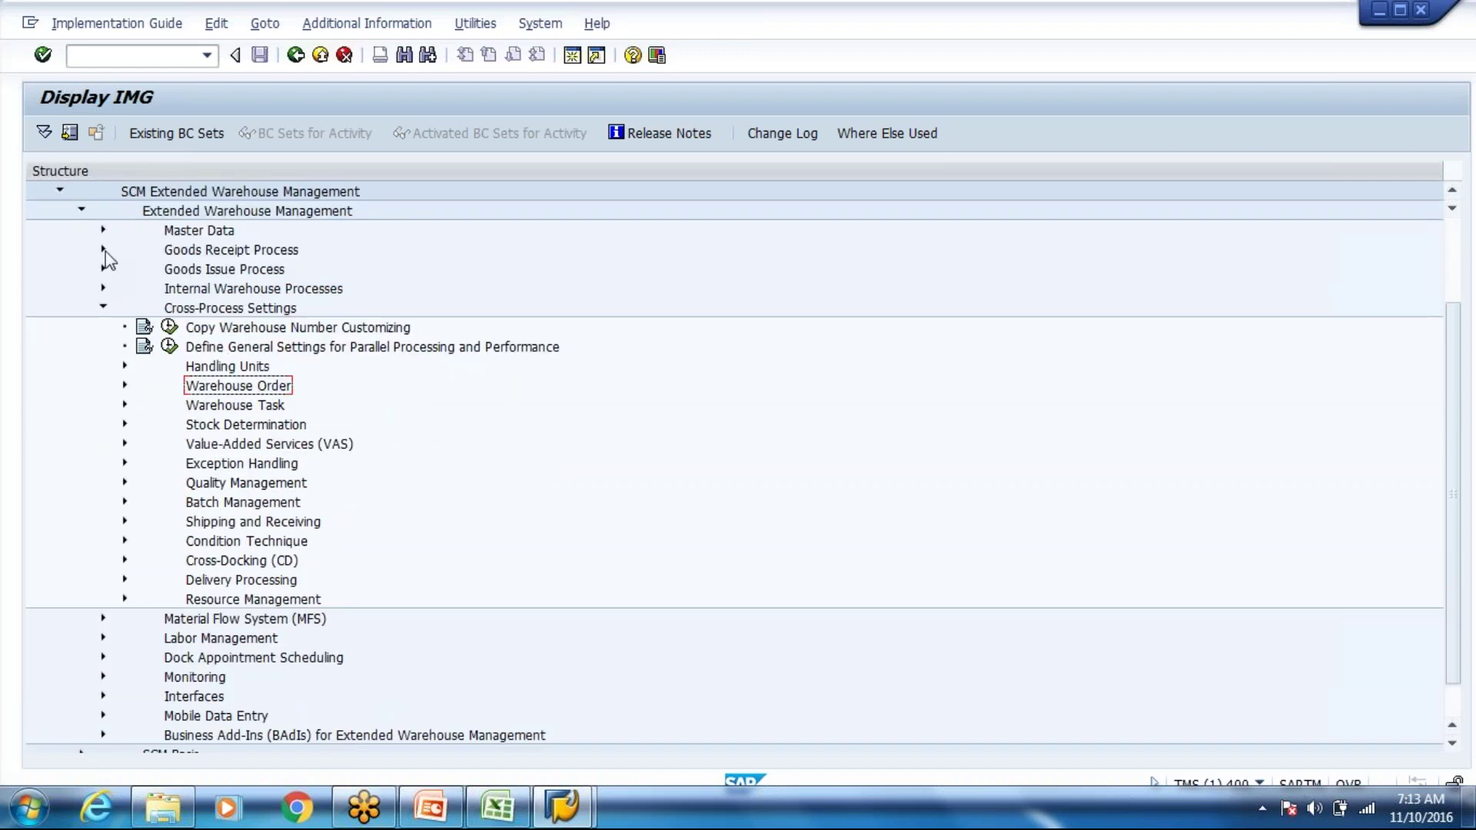
left_click(103, 249)
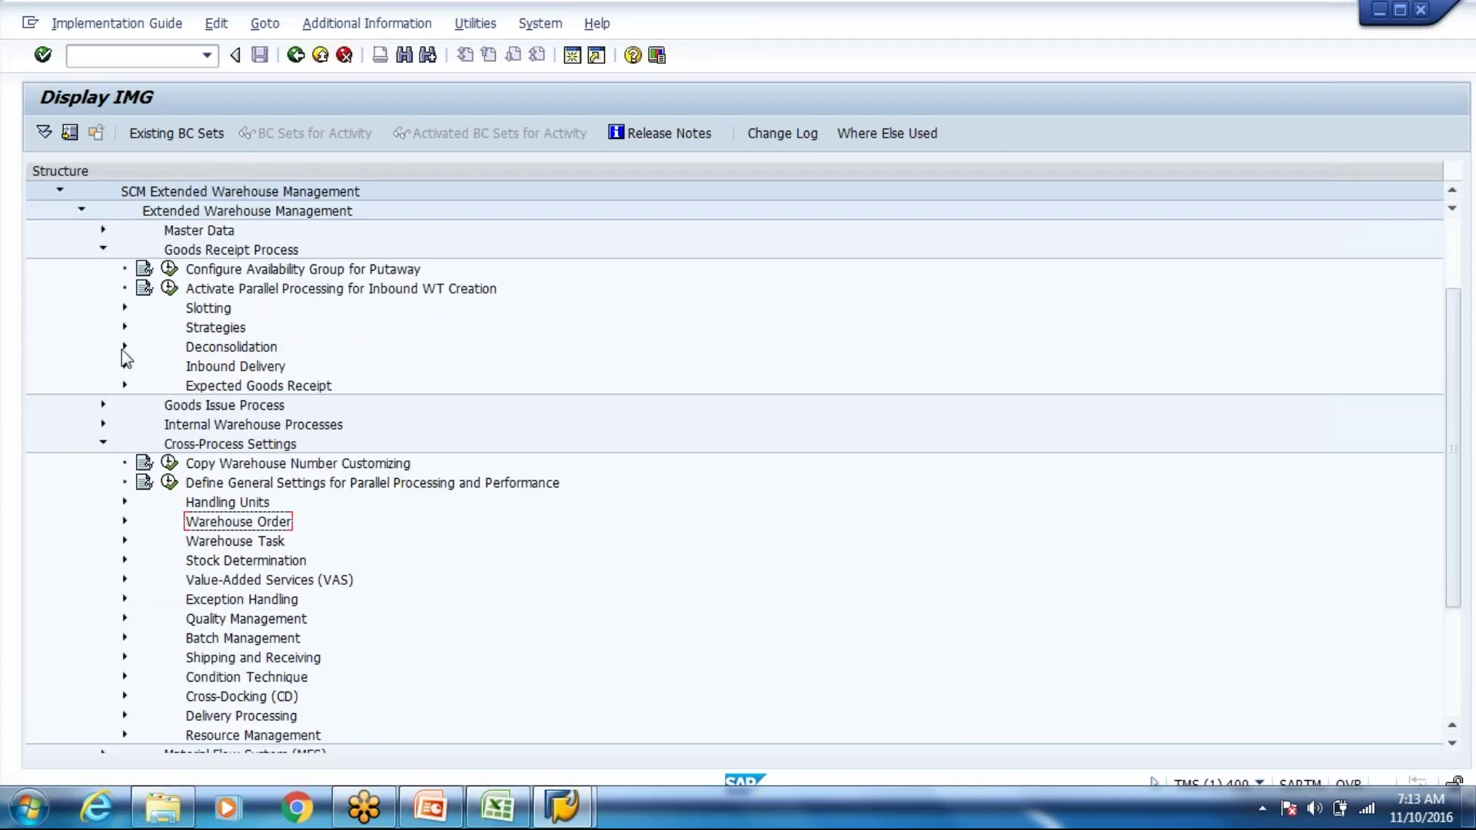
left_click(124, 327)
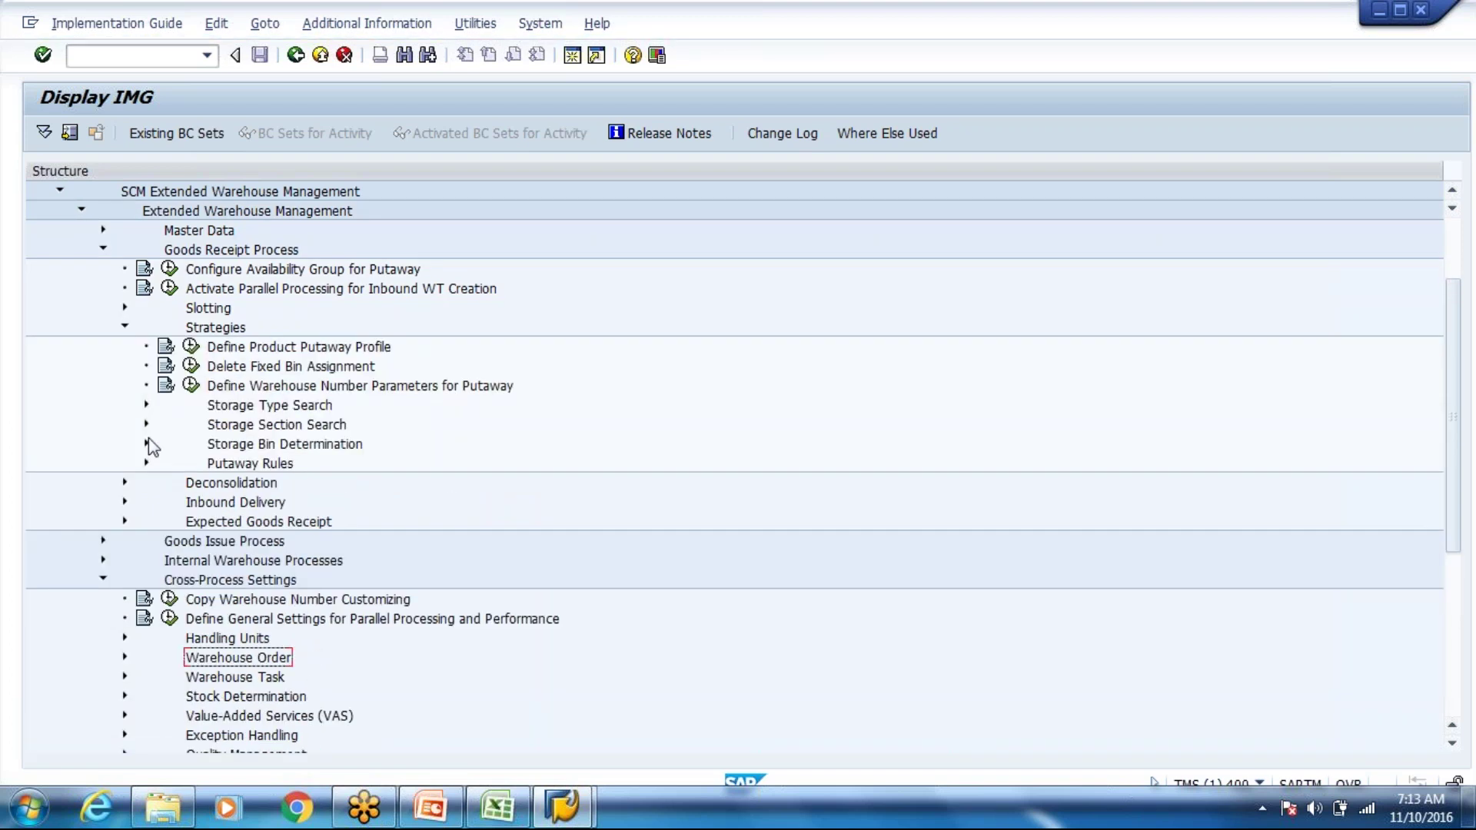
Expand Storage Bin Determination and its HU Types node, and open the Define HU Types activity
left_click(147, 444)
left_click(262, 465)
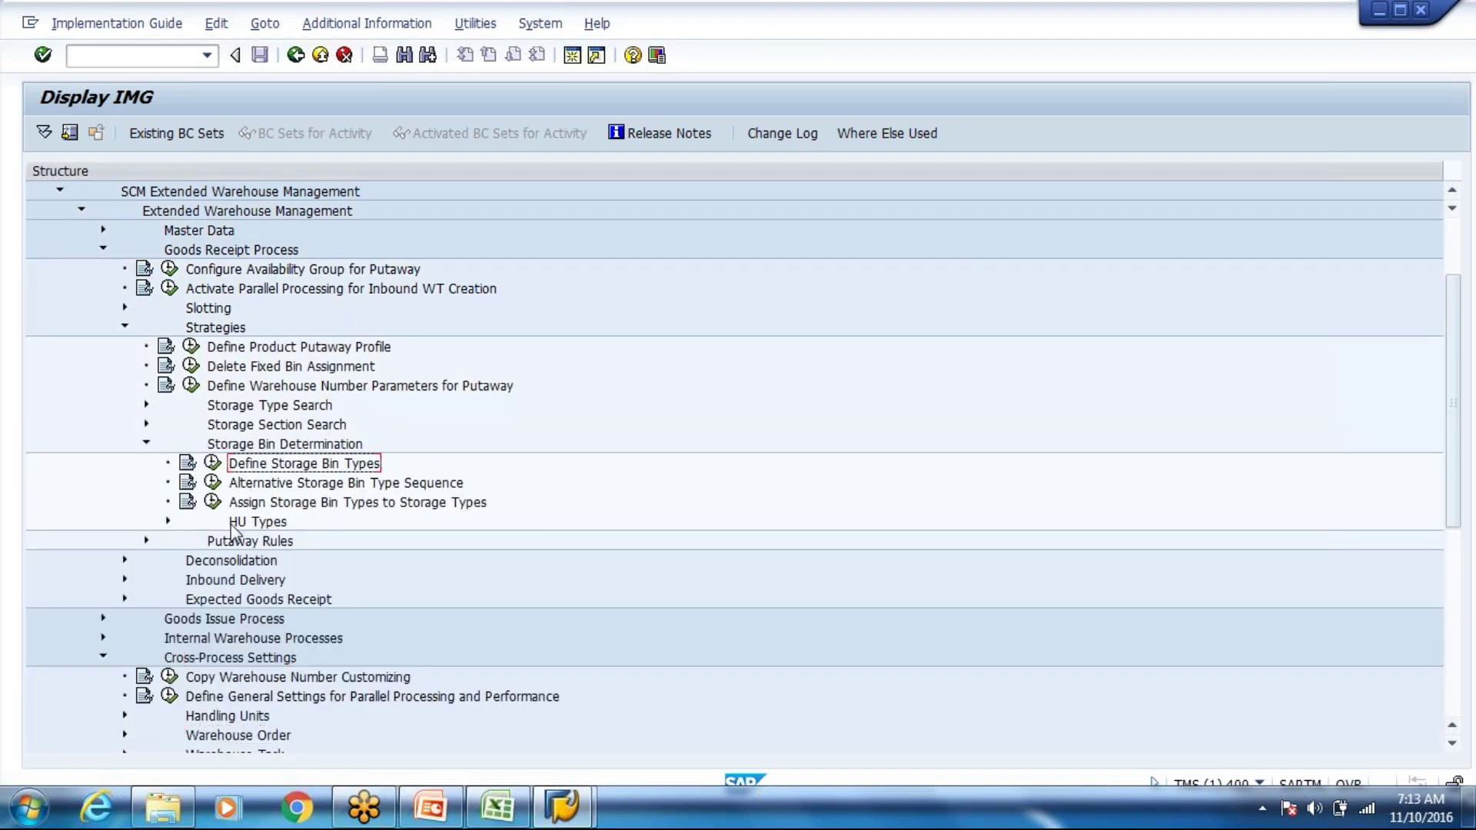
left_click(168, 523)
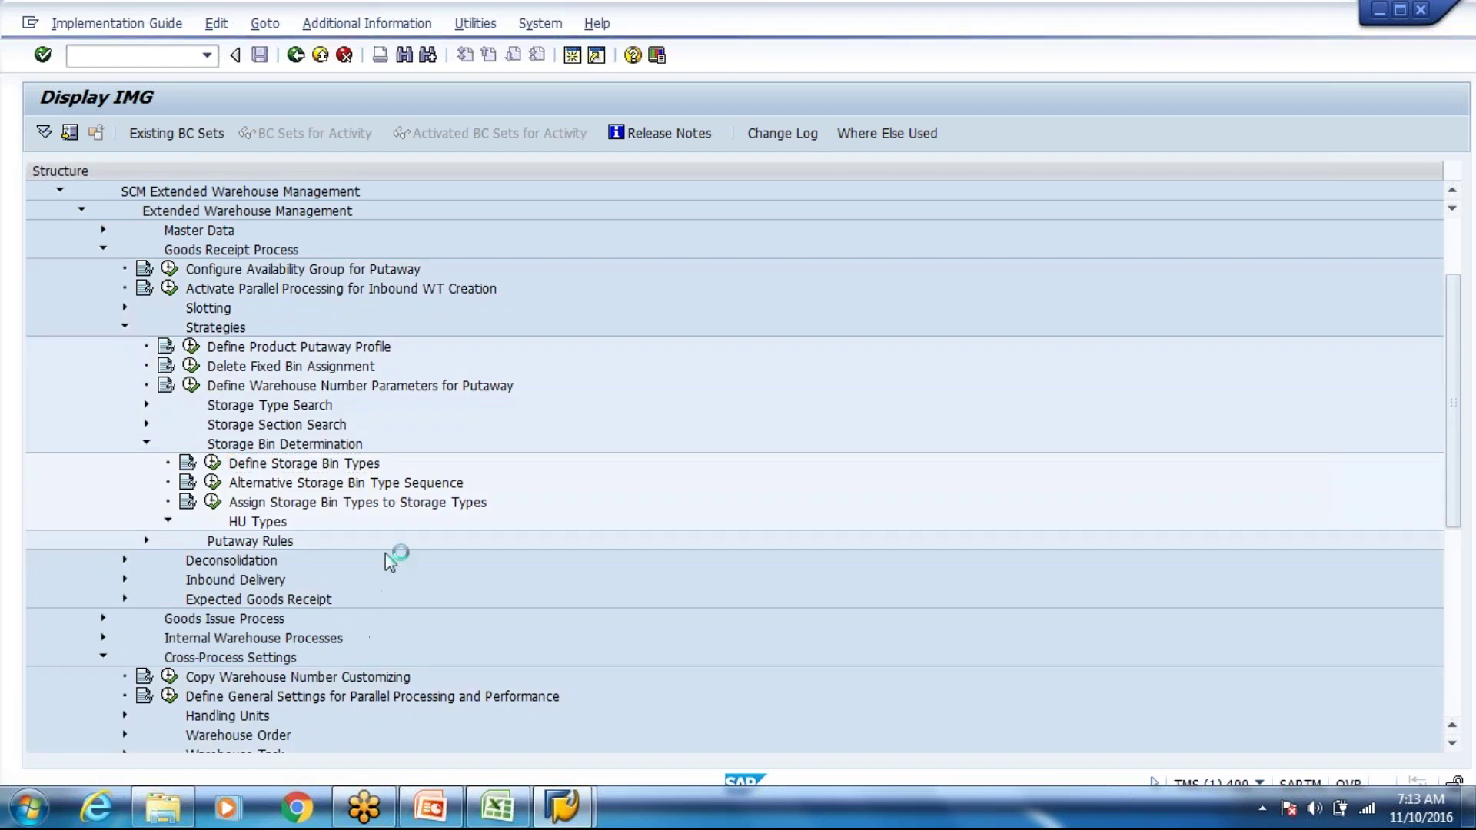
scroll(360, 569, "down", 2)
left_click(234, 463)
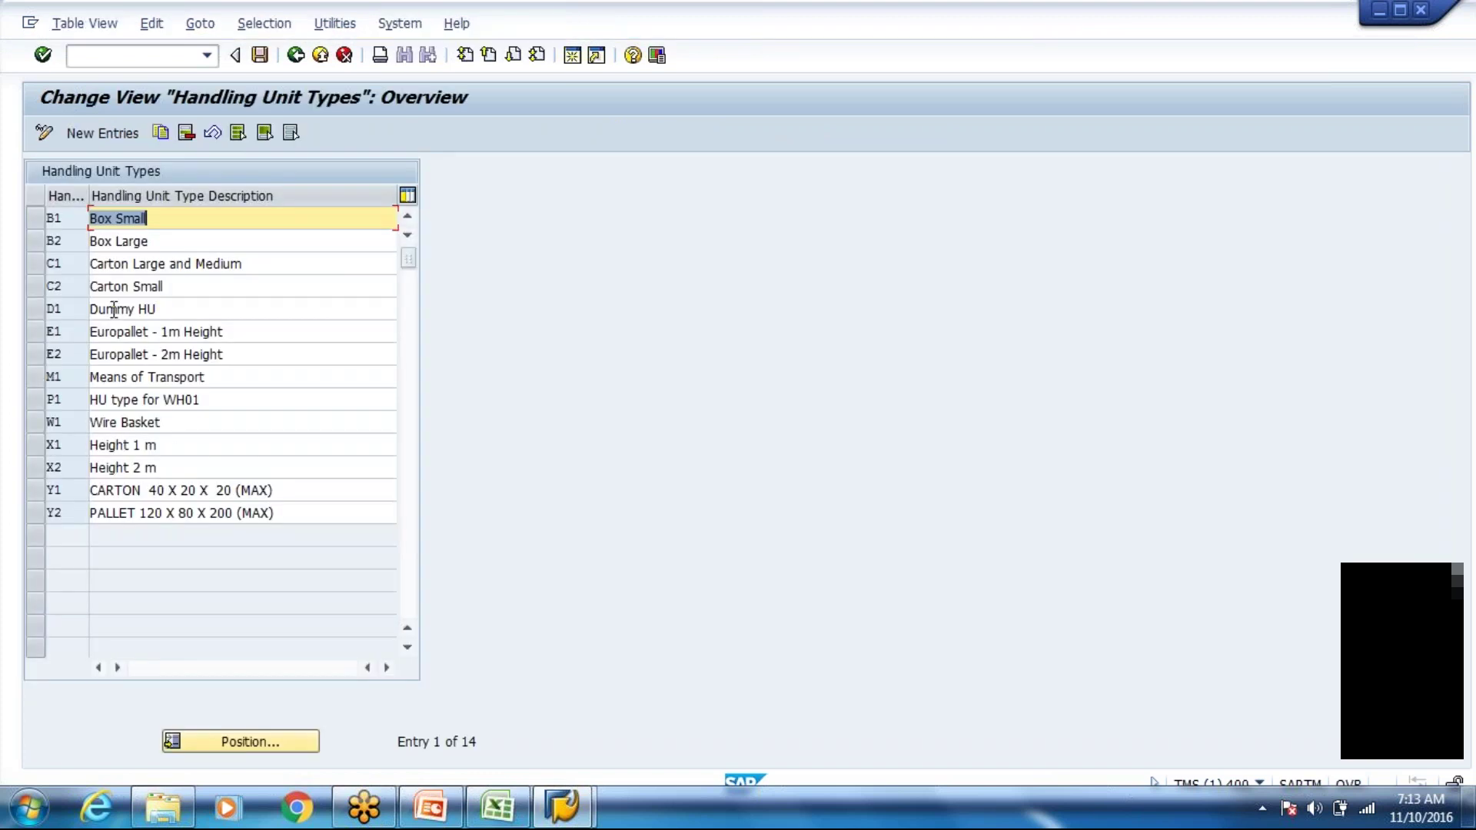
Look up the handling unit type for large and medium cartons in the list
left_click(147, 263)
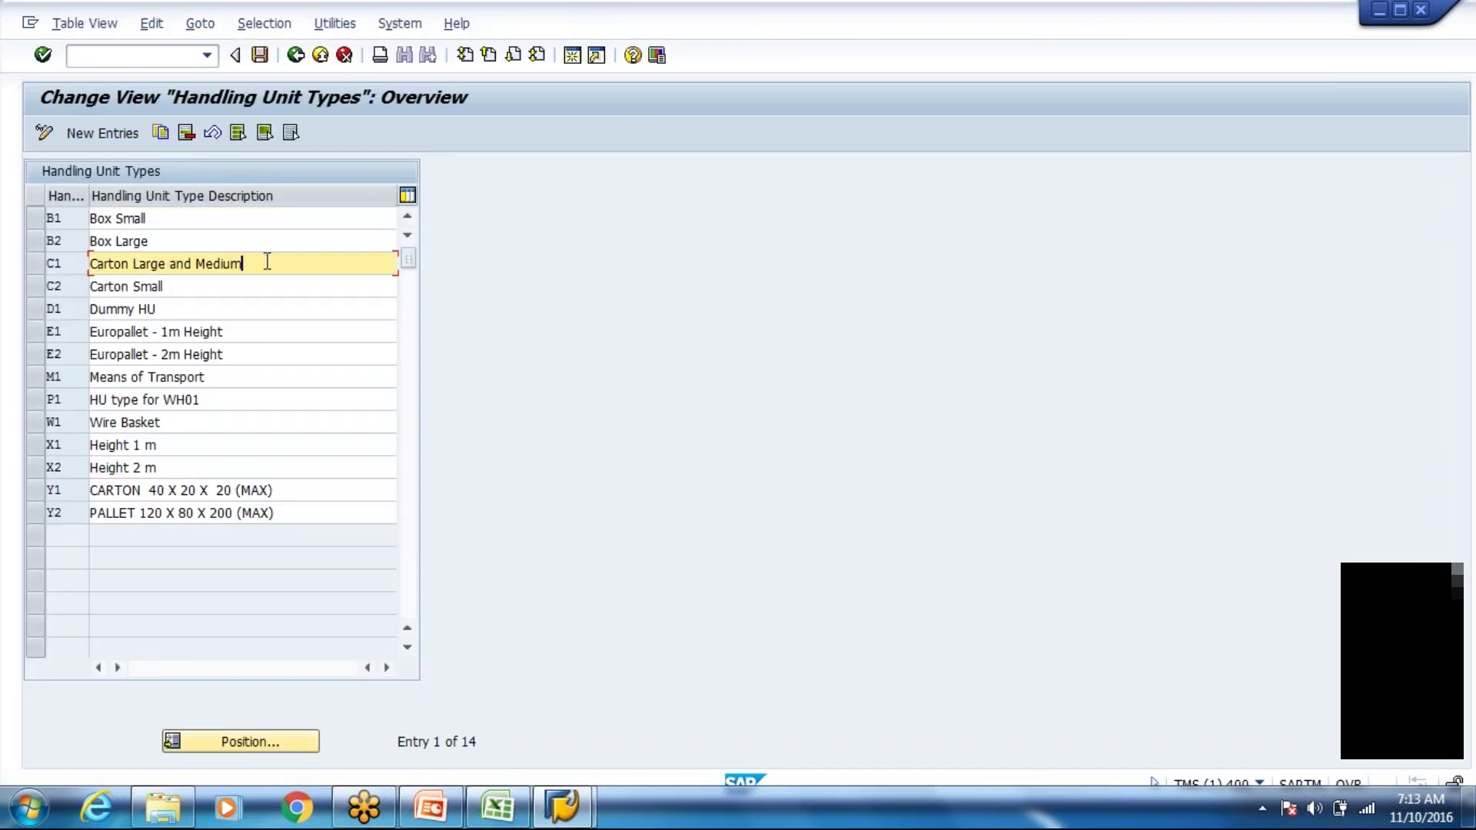
left_click_drag(290, 262, 90, 264)
left_click(90, 264)
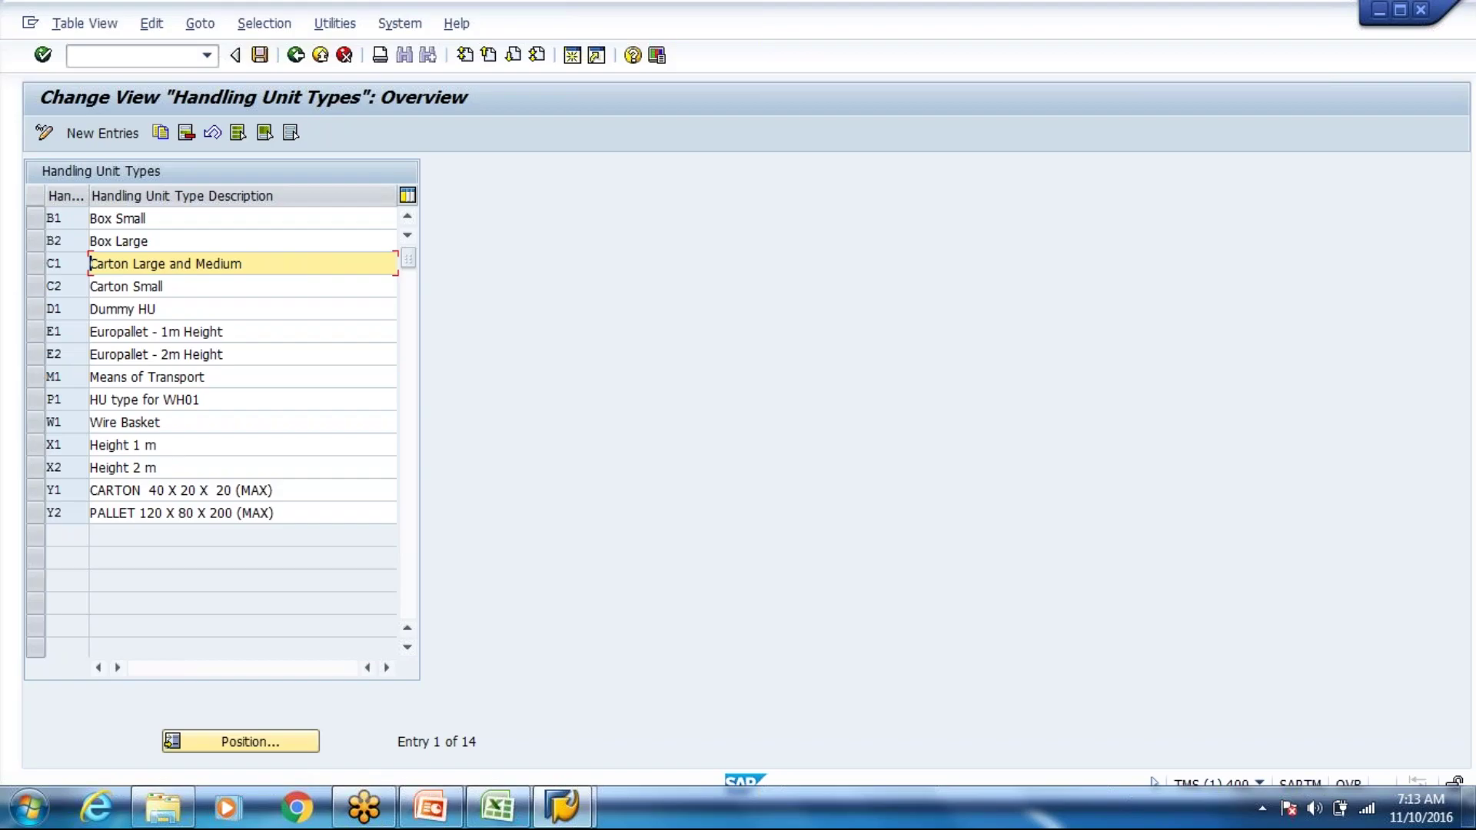
Switch to Excel and enter HU type C1 for T-T600, T-B300 and T-T500 in cells F32, F35 and F38
key("alt+Tab")
left_click(367, 496)
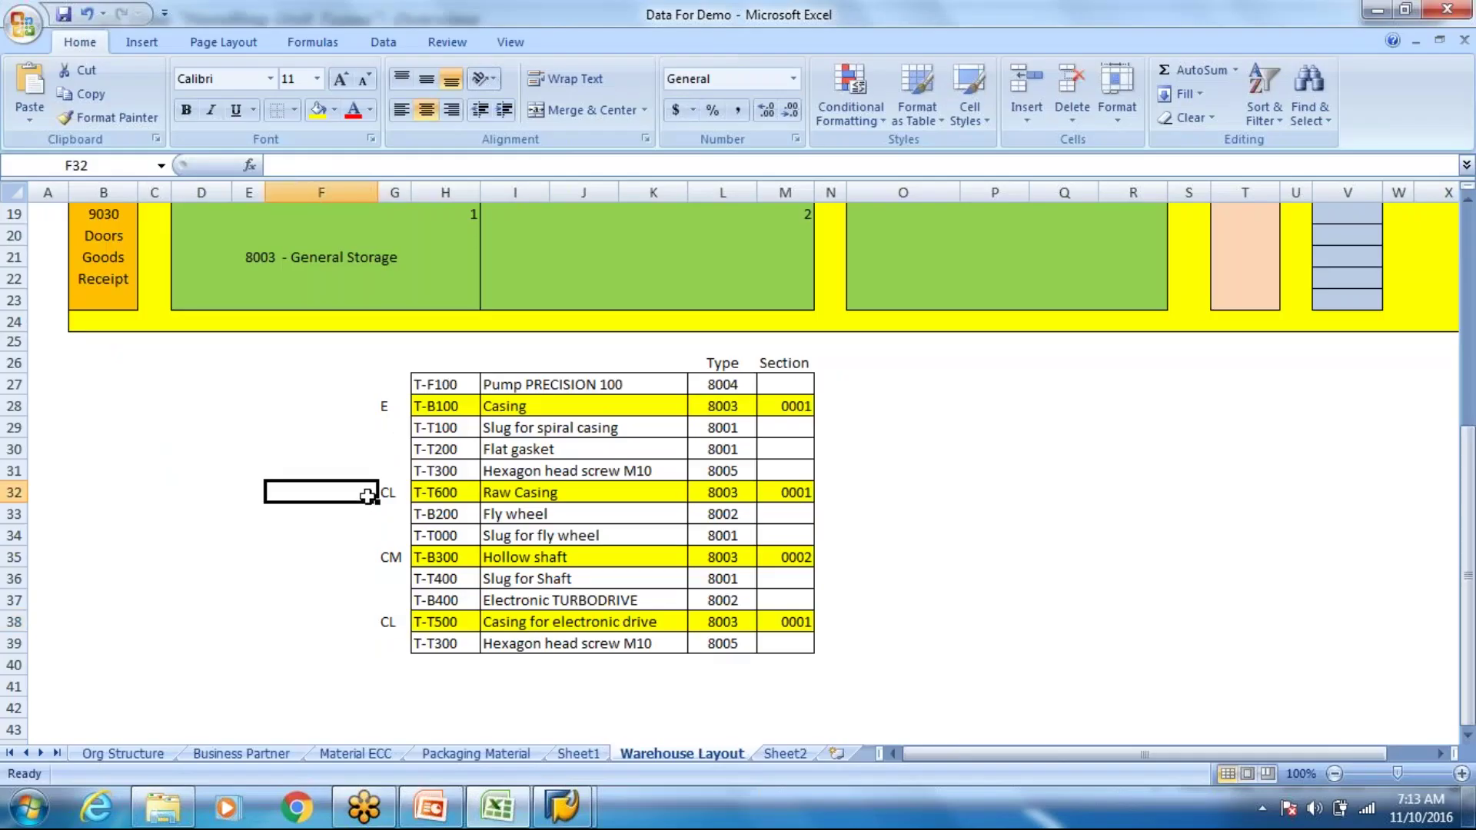
type("C1")
left_click(367, 558)
type("C1")
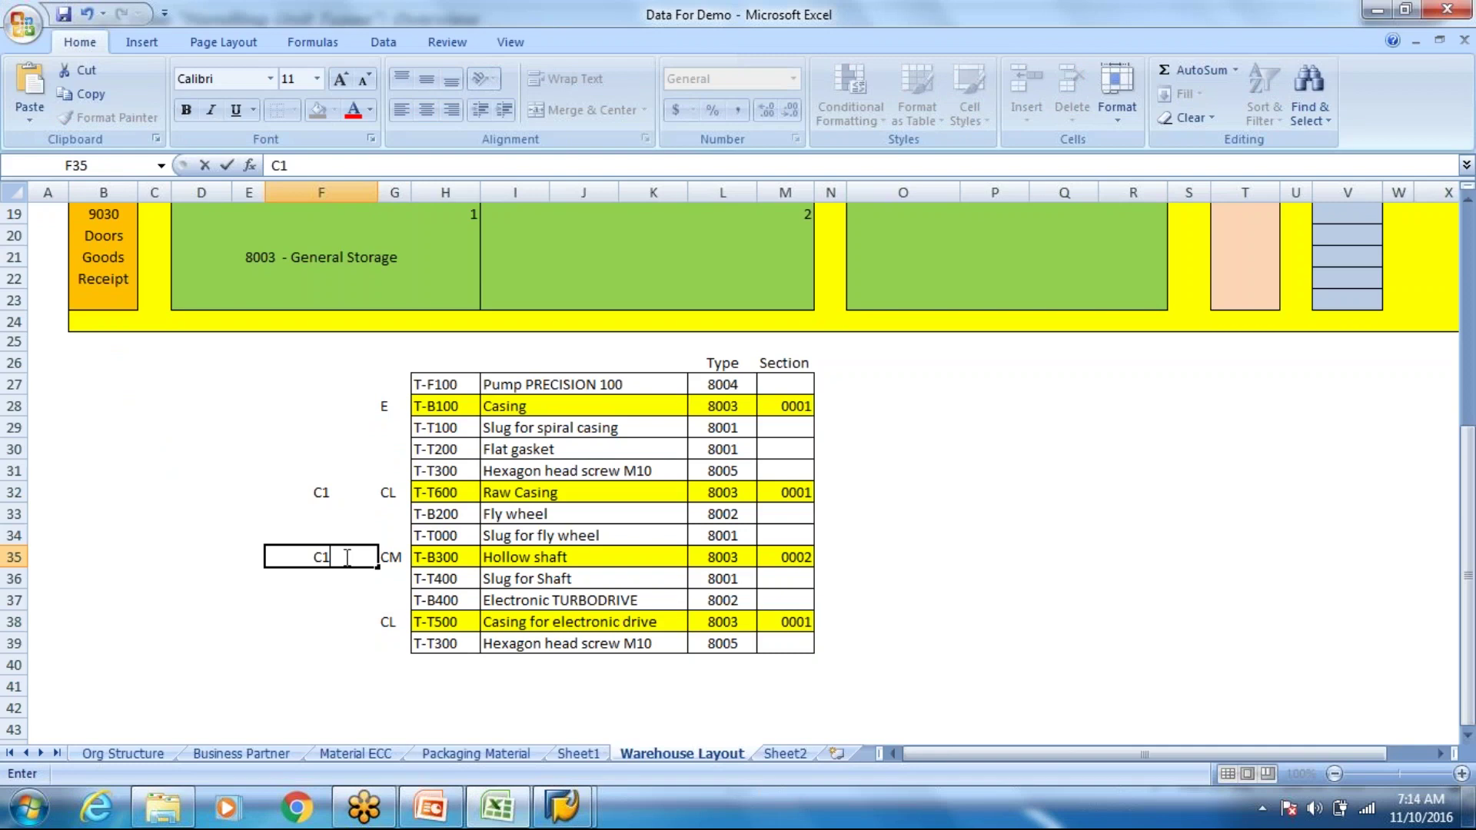
left_click(332, 599)
left_click(331, 621)
type("C1")
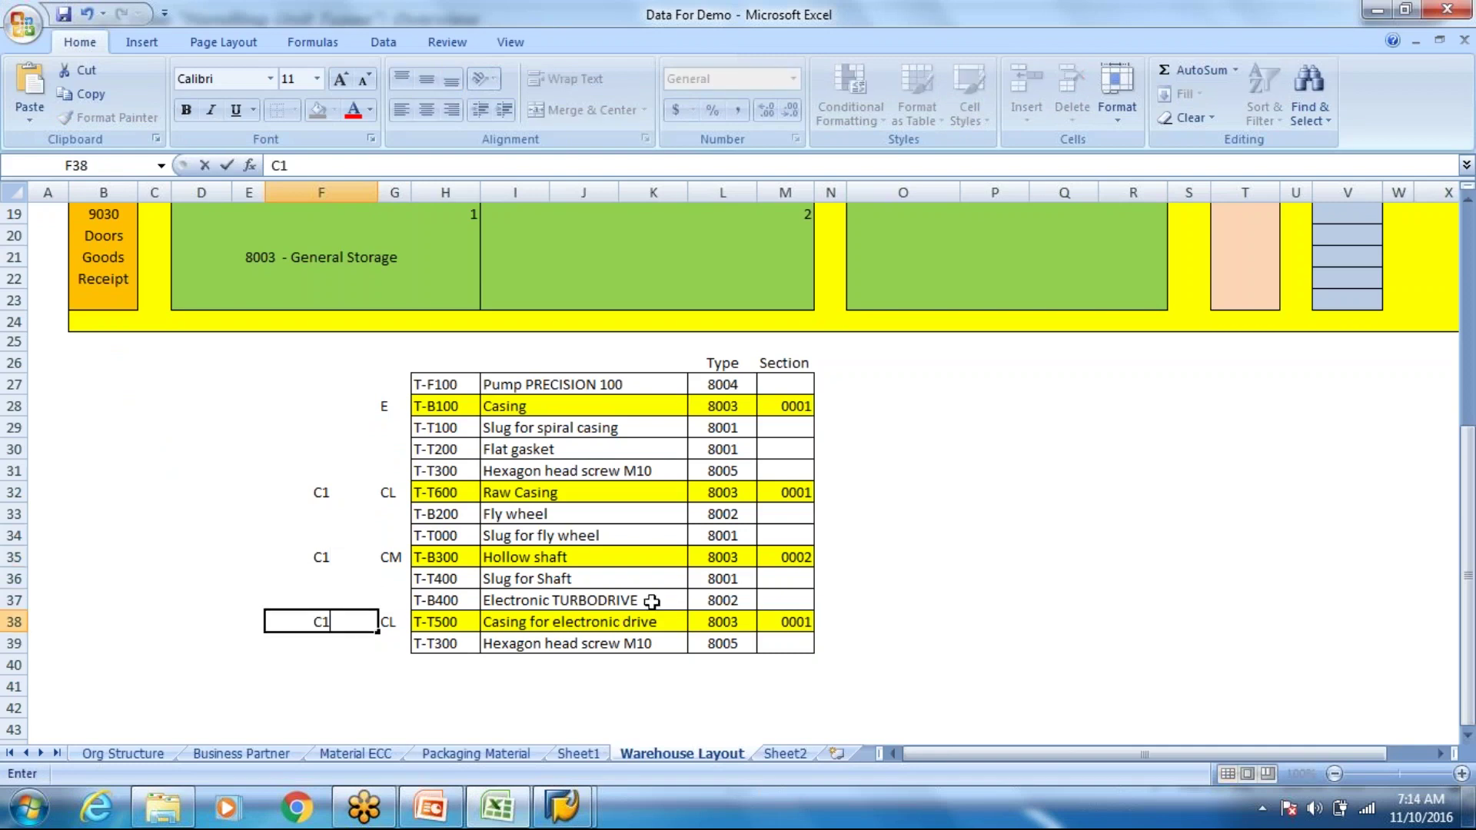
left_click(864, 592)
Look up the 1m Europallet handling unit type in SAP and enter E1 in Excel cell F28 for the T-B100 Casing
key("alt+Tab")
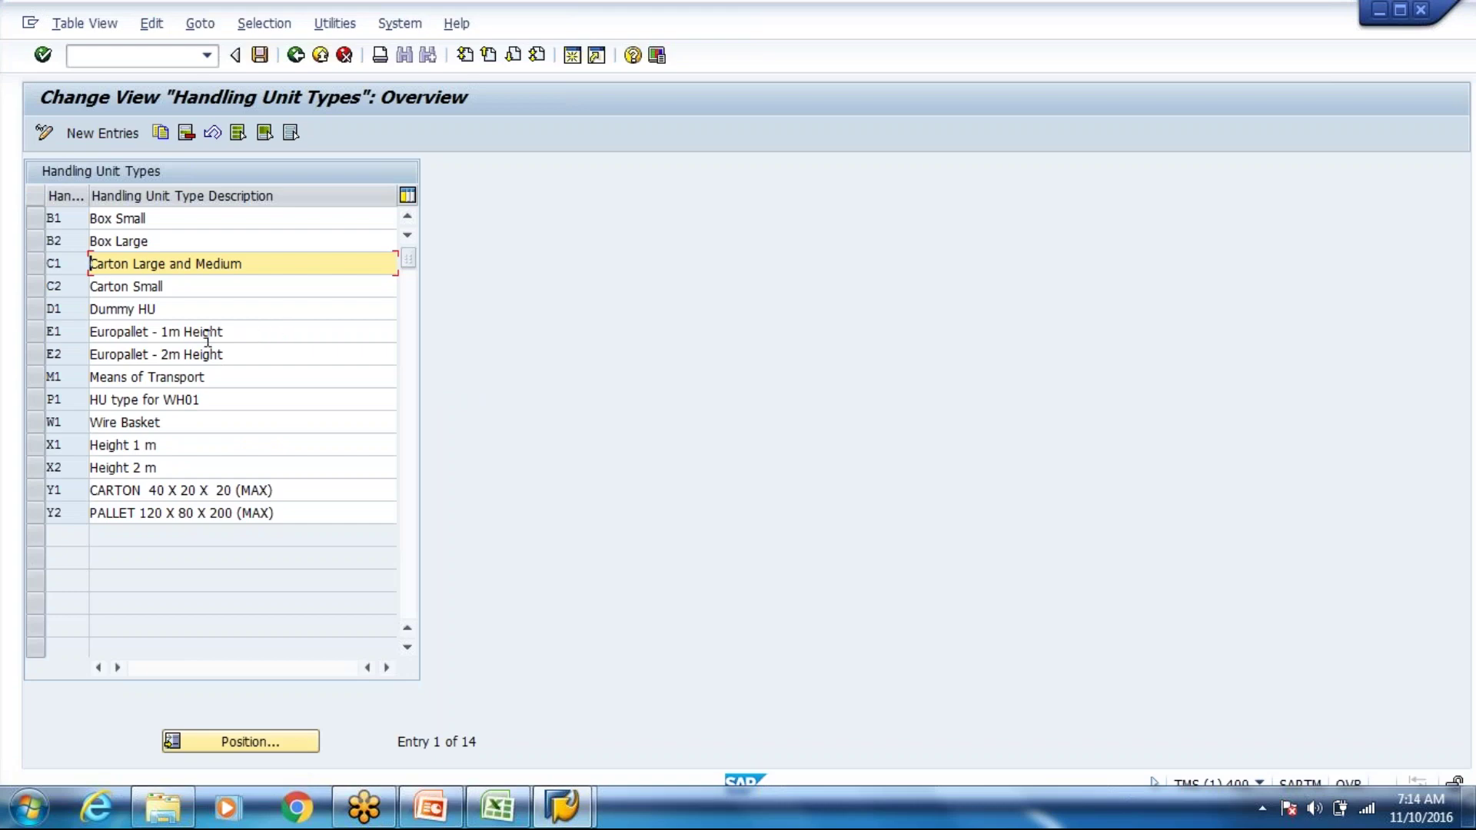
left_click(208, 339)
key("alt+Tab")
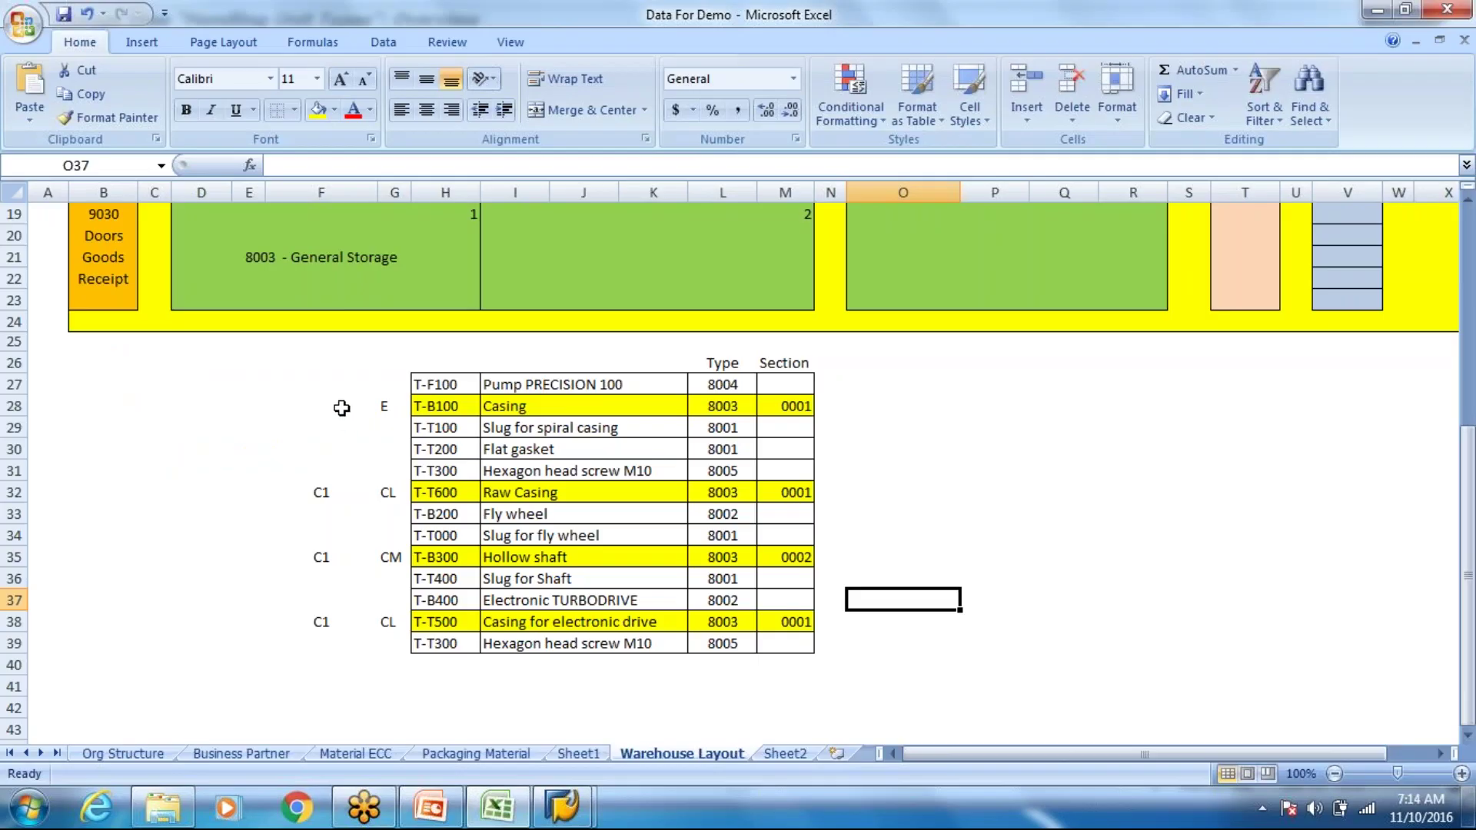
left_click(341, 407)
type("E1")
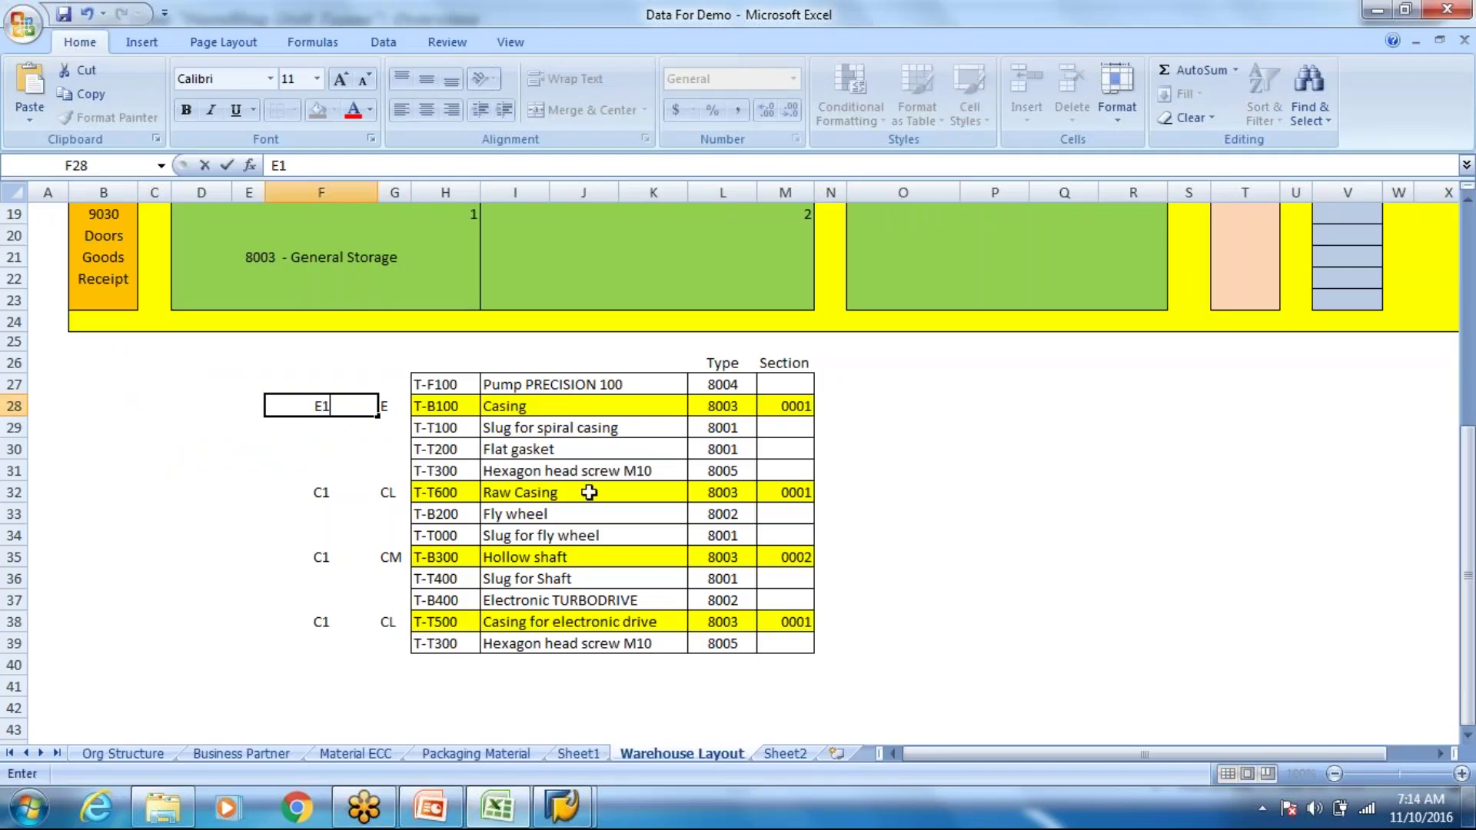
Switch to SAP and start the warehouse product transaction in a new session with /o/scwm/mat1
key("alt+Tab")
left_click(157, 53)
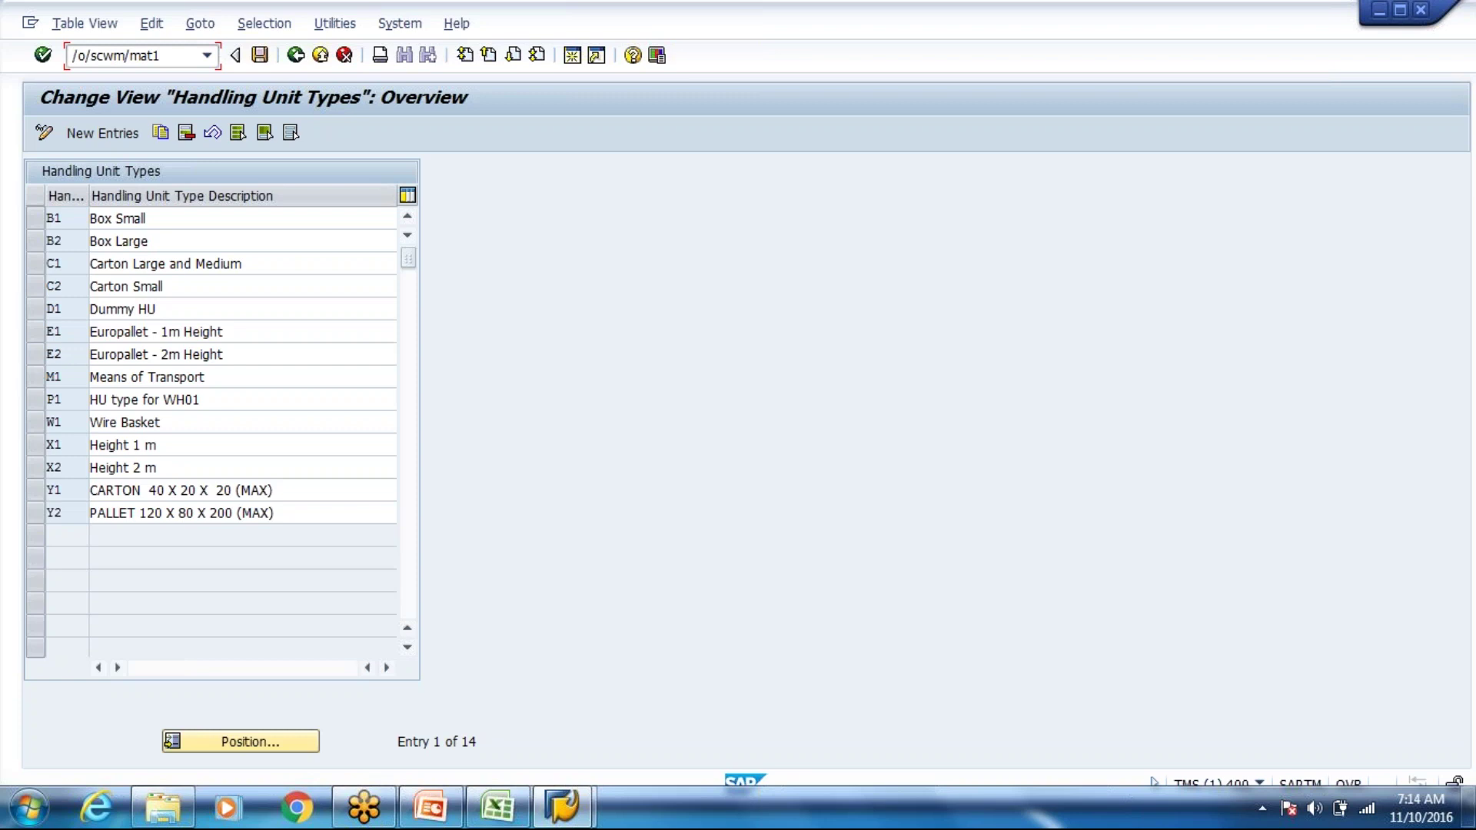
key("Return")
Open product EUROPALLET in change mode for warehouse WH80 and party entitled to dispose VN8000, and examine its packaging data
type("Eu")
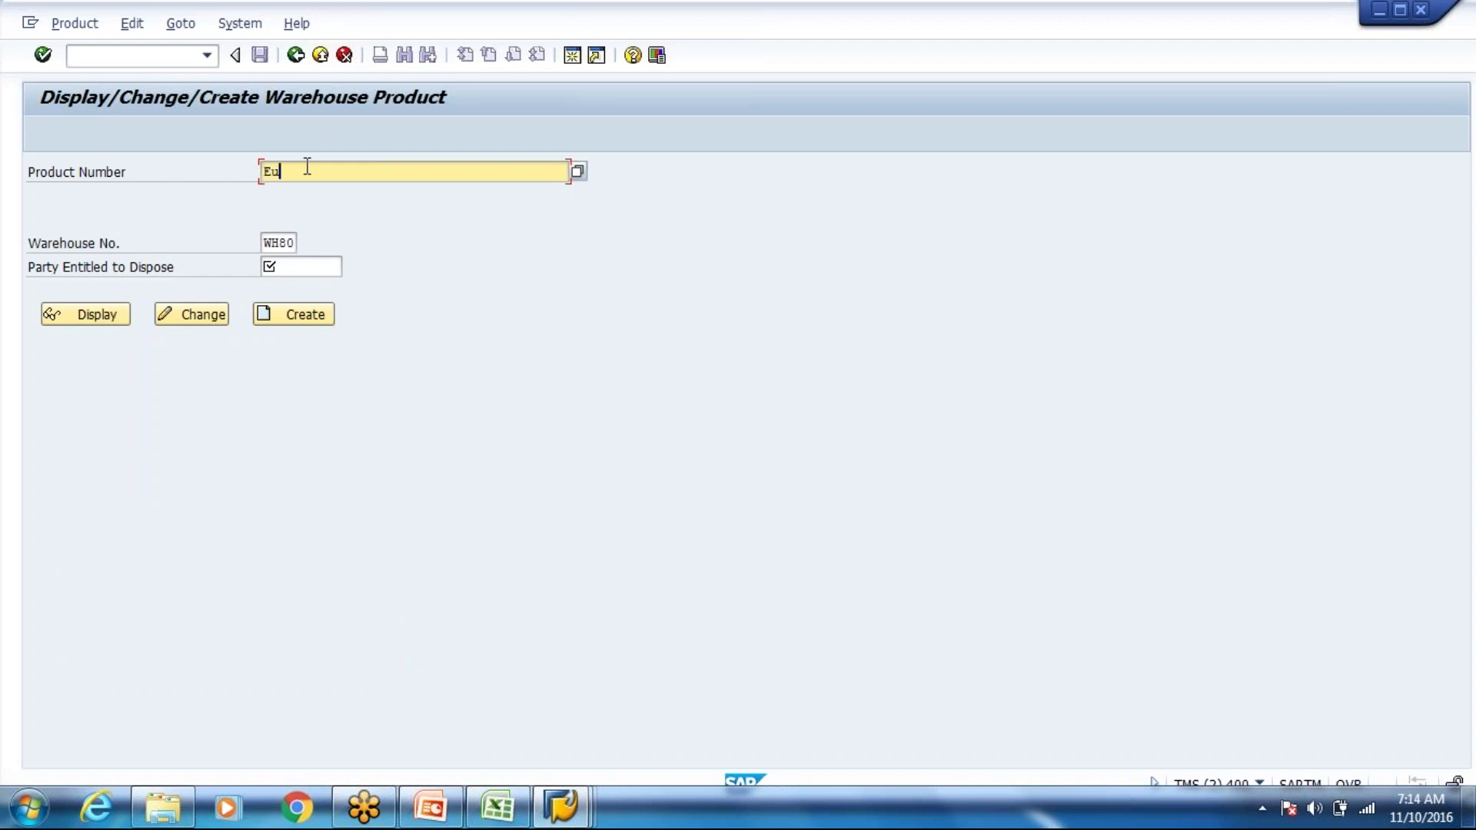
key("Down")
key("Return")
key("Tab")
left_click(304, 266)
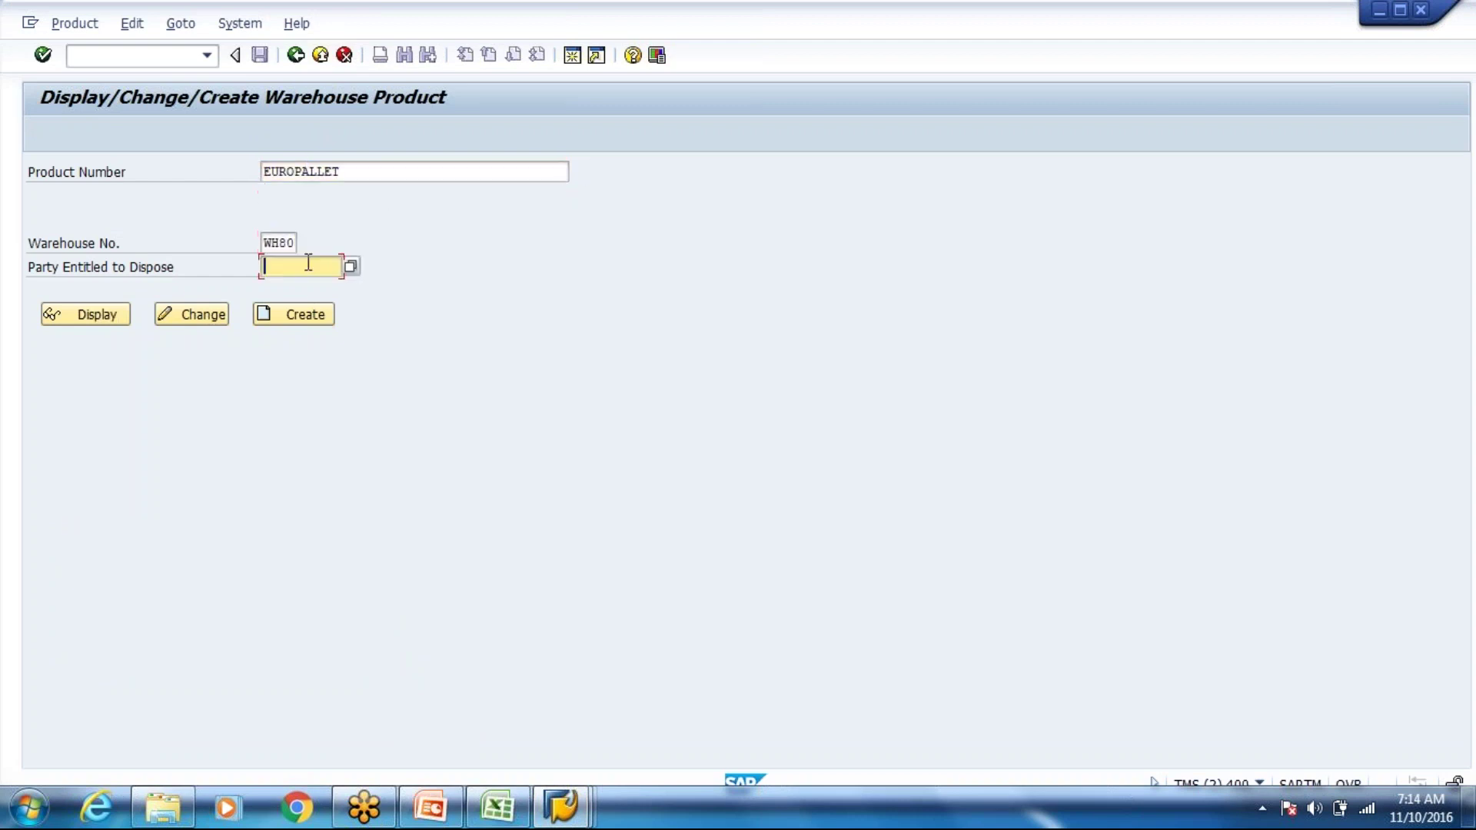
left_click(304, 267)
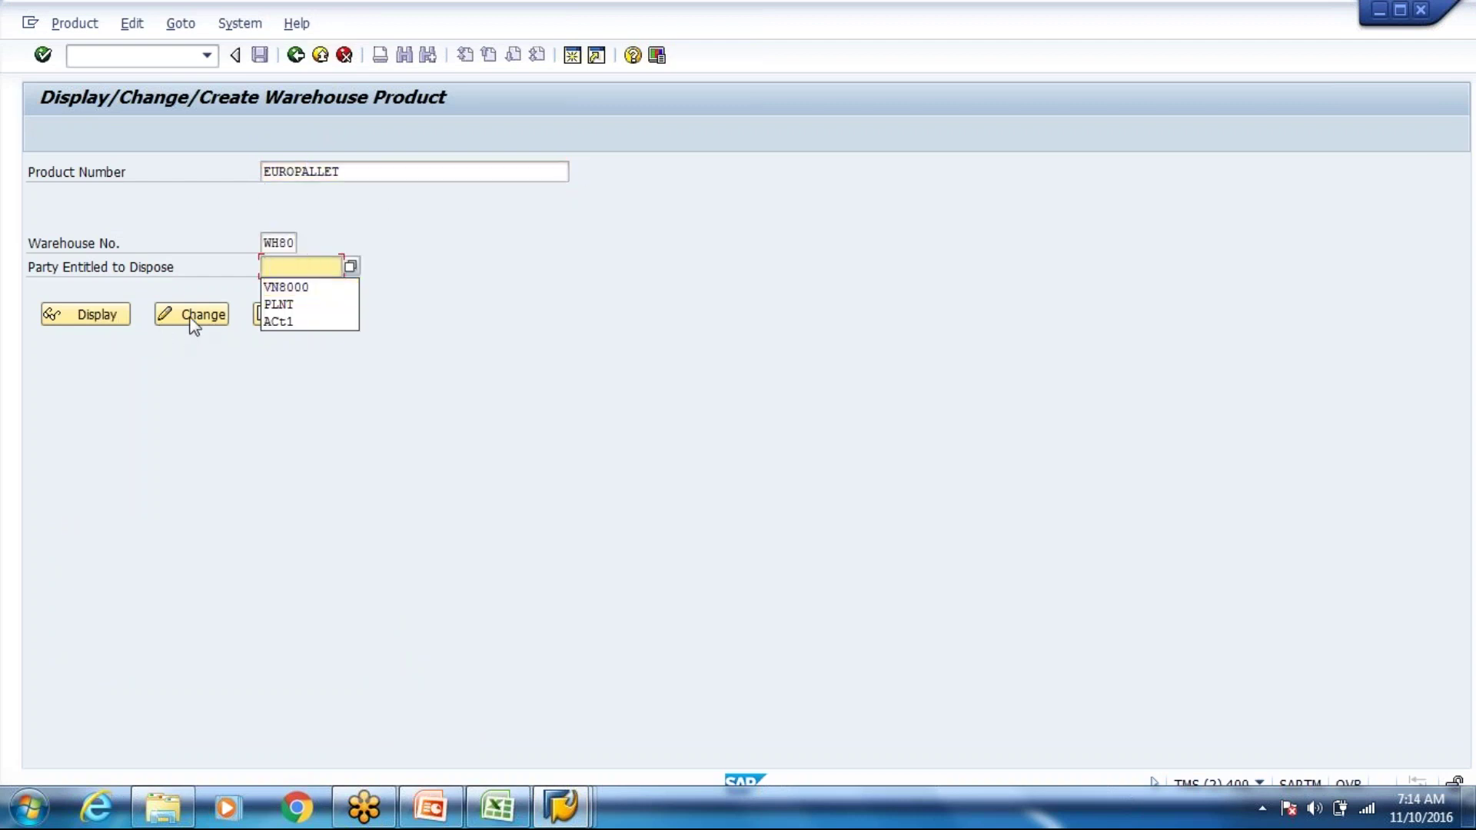
left_click(295, 266)
left_click(295, 286)
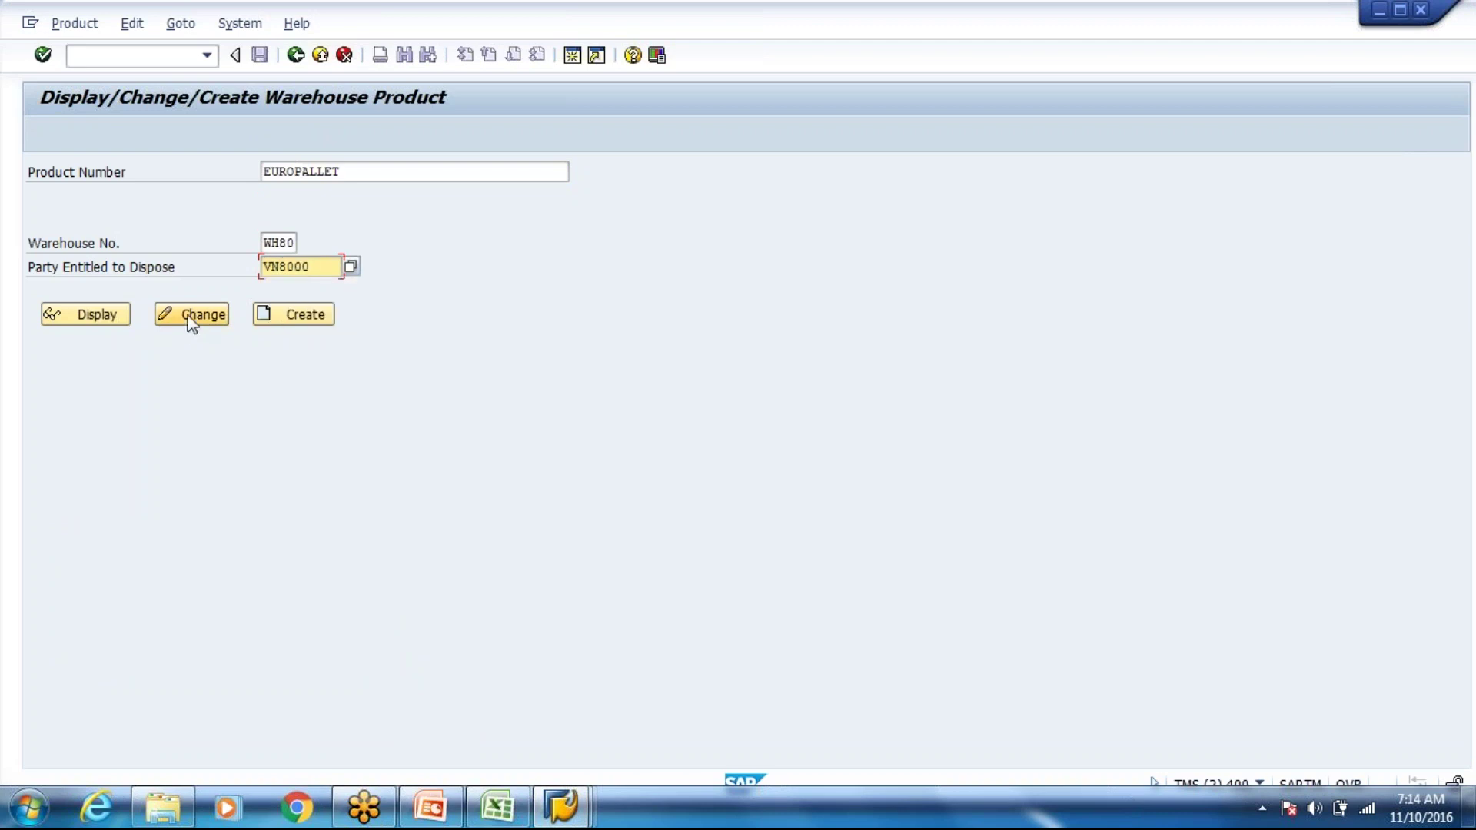
left_click(190, 316)
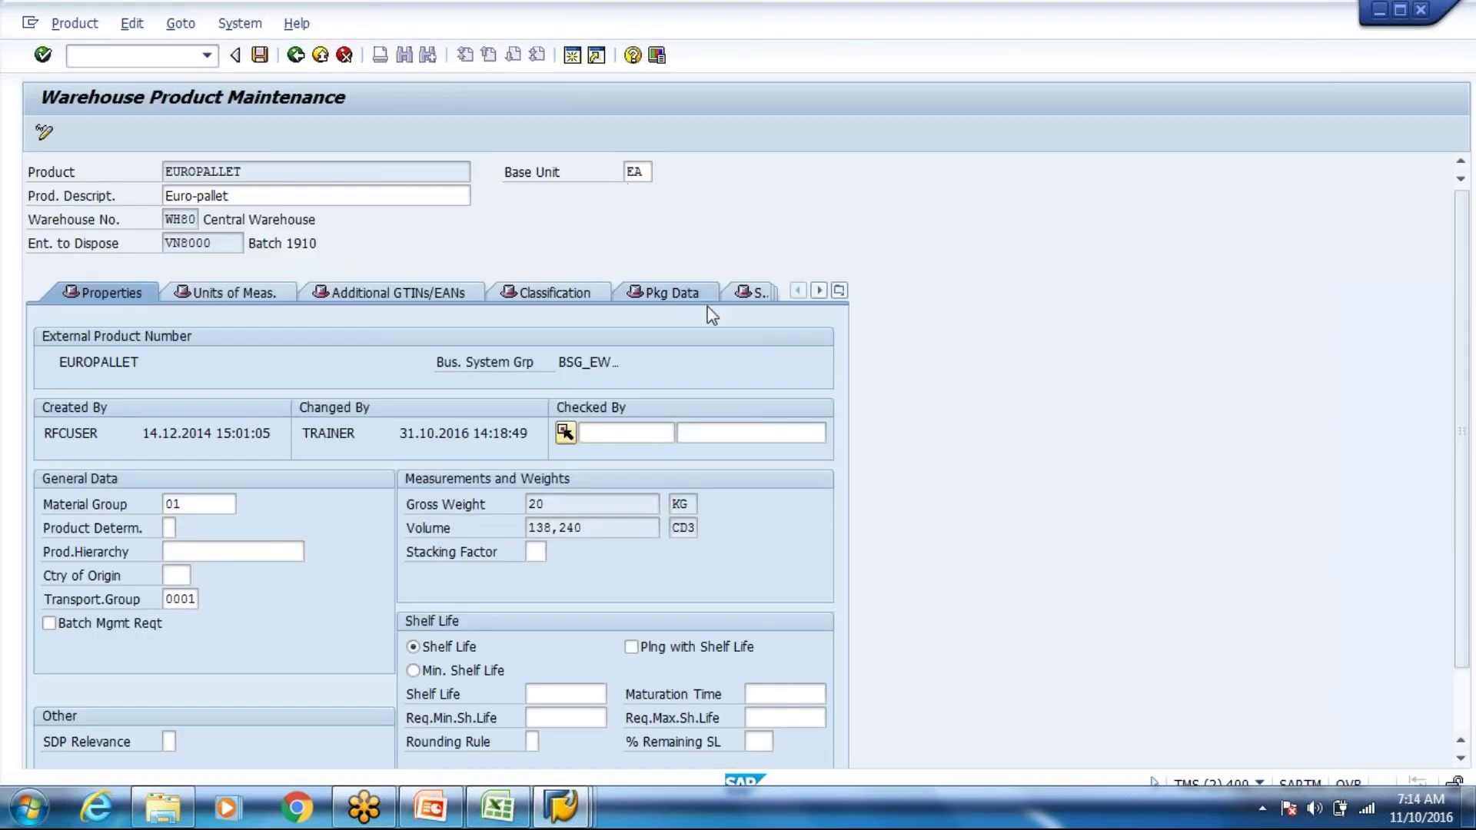
left_click(696, 299)
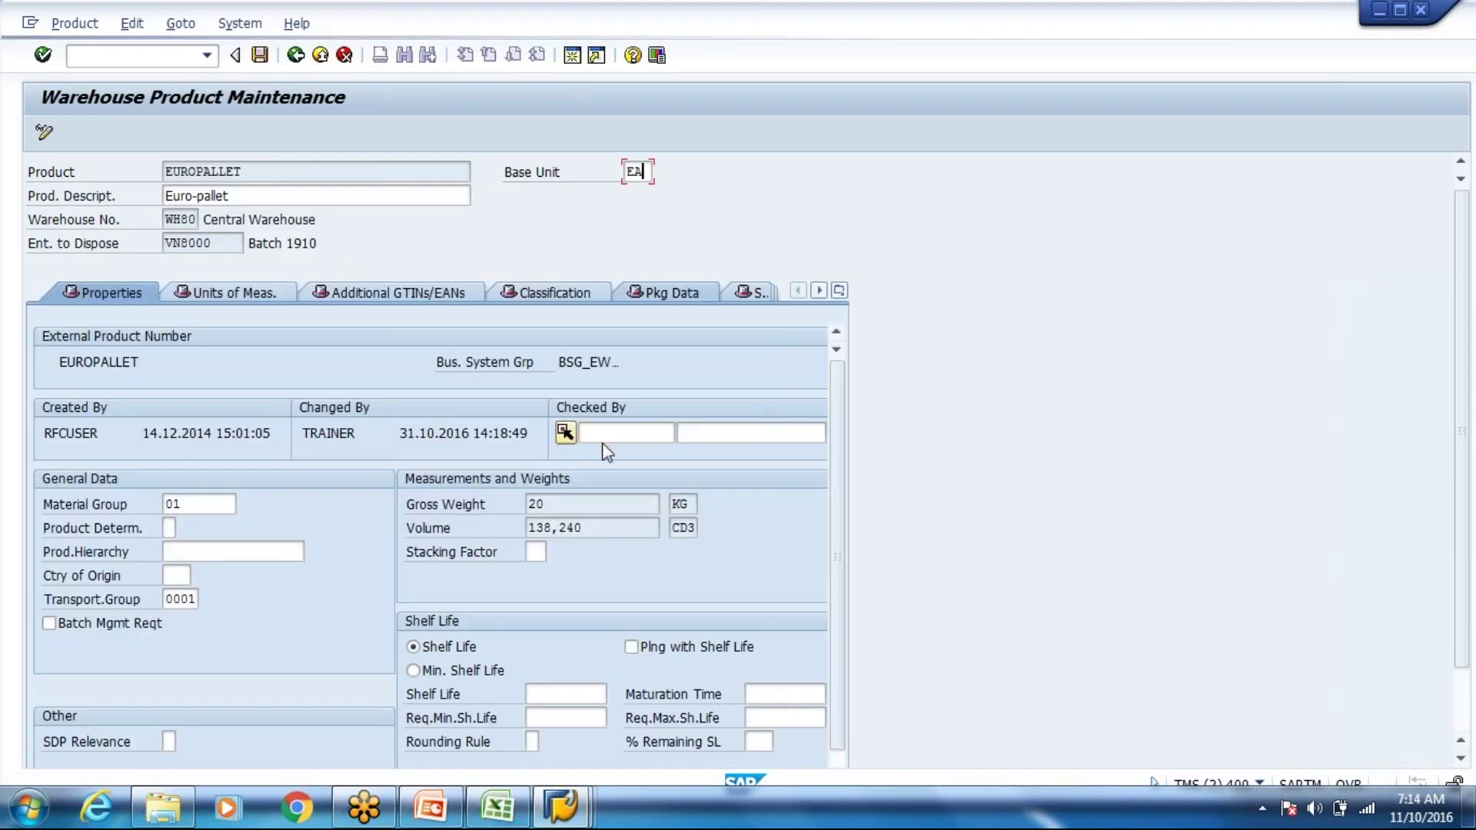
left_click(296, 55)
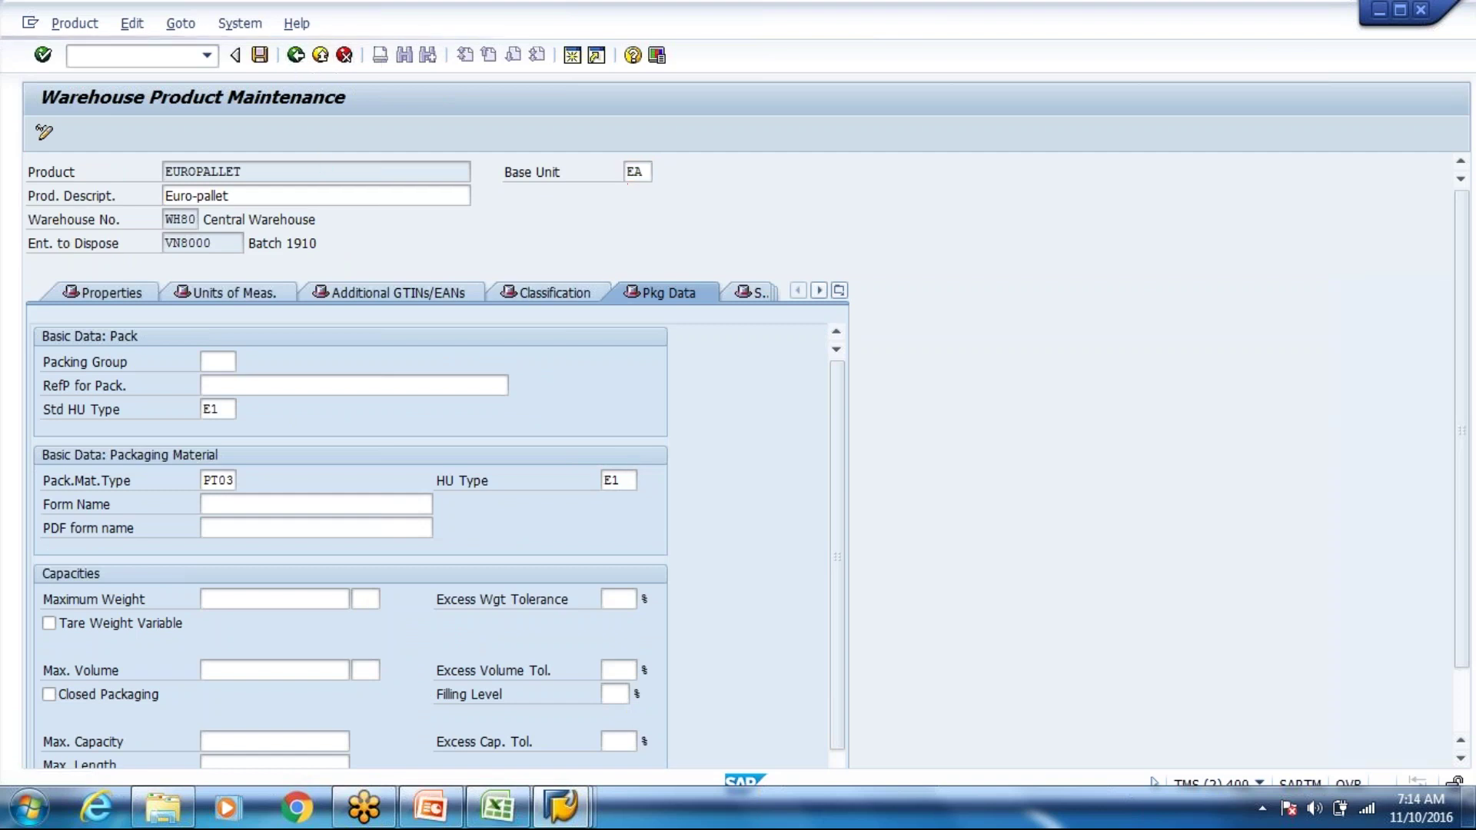
Open product CARTON_L in change mode and check the HU type in its packaging data
key("BackSpace")
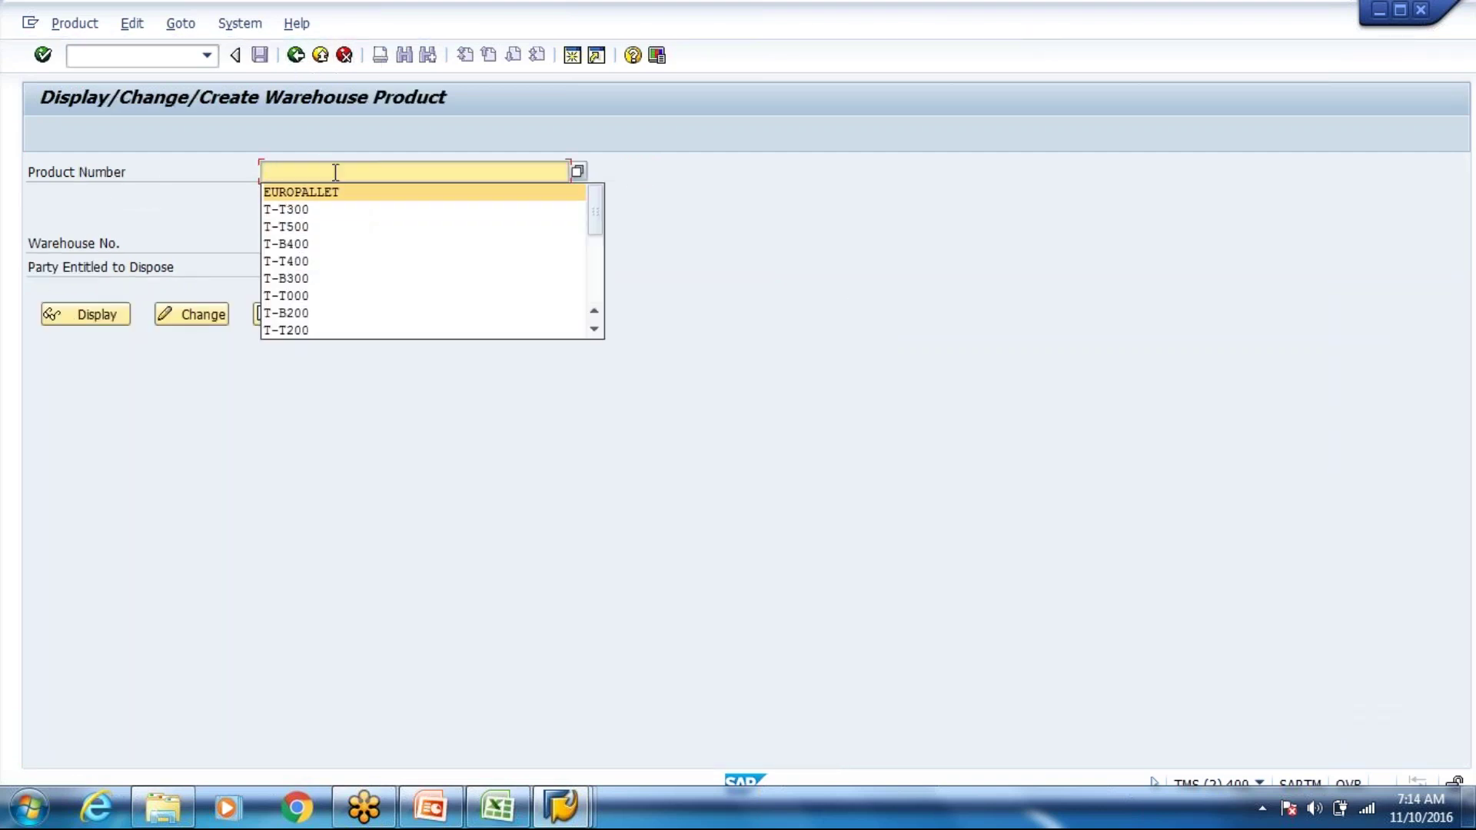
left_click(333, 170)
type("CA")
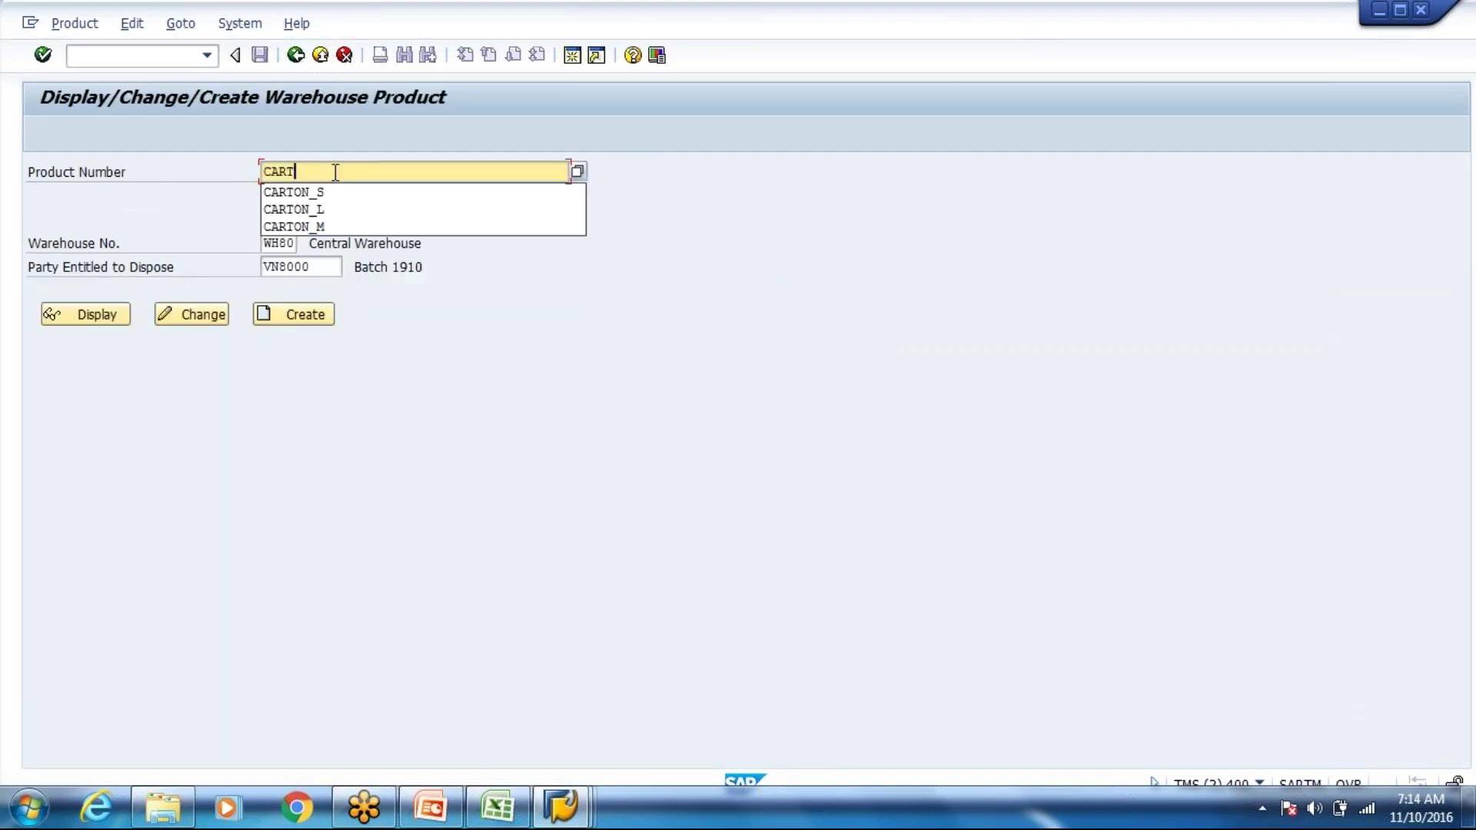
type("RT")
key("Down")
key("Down")
key("Return")
left_click(193, 319)
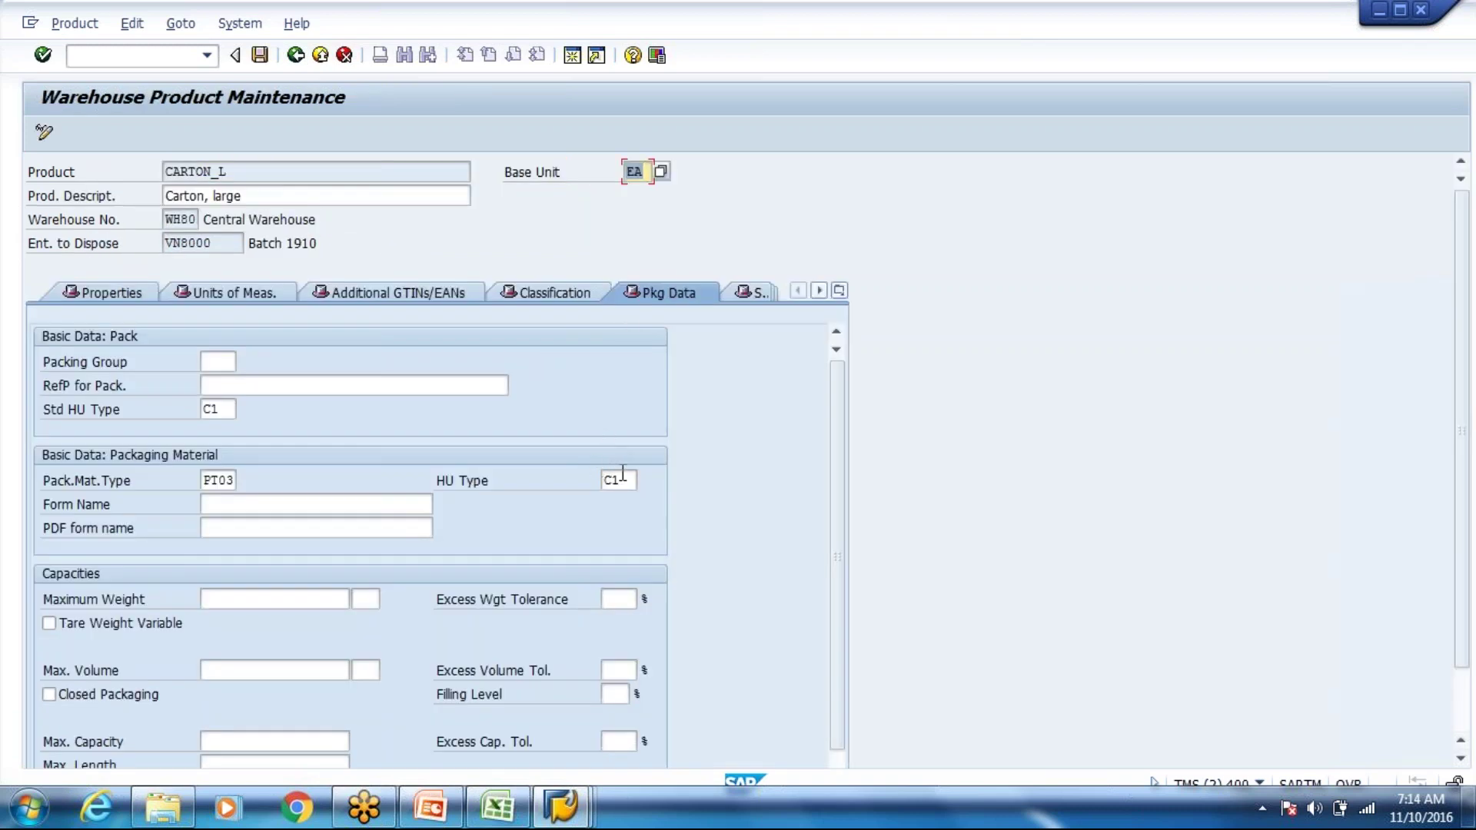
left_click(623, 477)
key("F2")
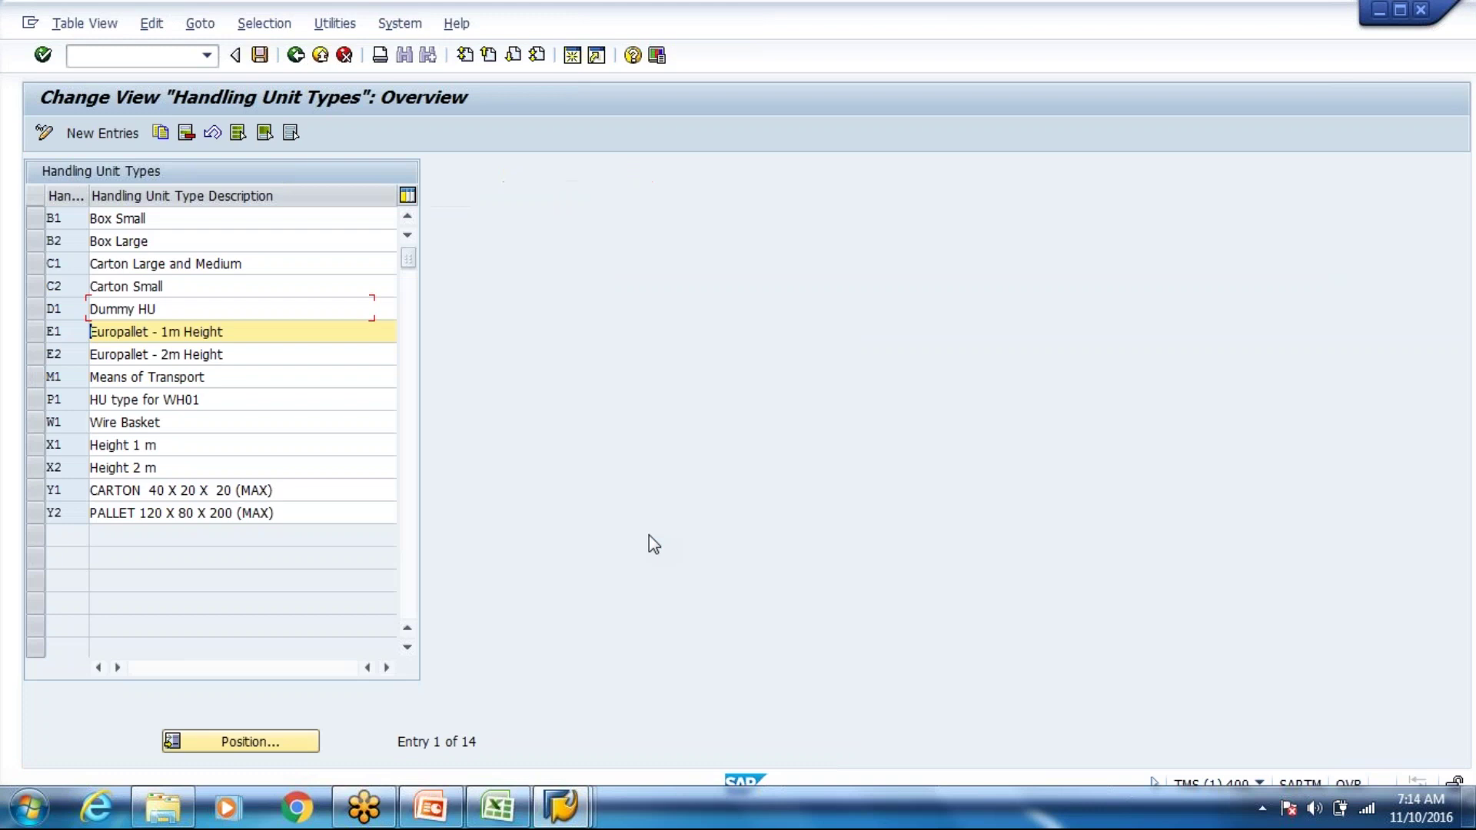
Switch to Excel and review the HU types in cells F32:F38 for the carton-packed materials
key("alt+Tab")
left_click_drag(322, 492, 351, 619)
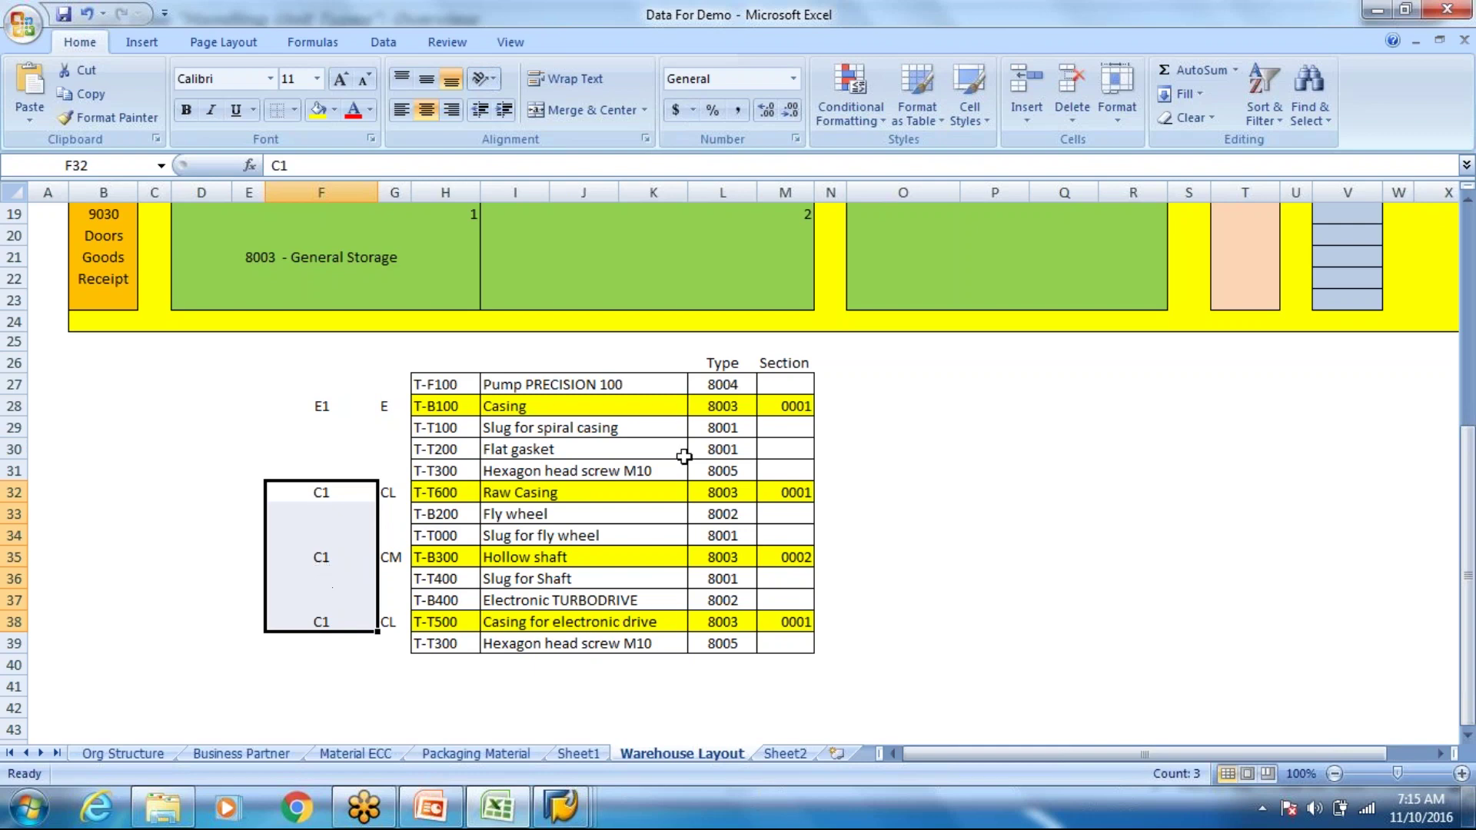
key("alt+Tab")
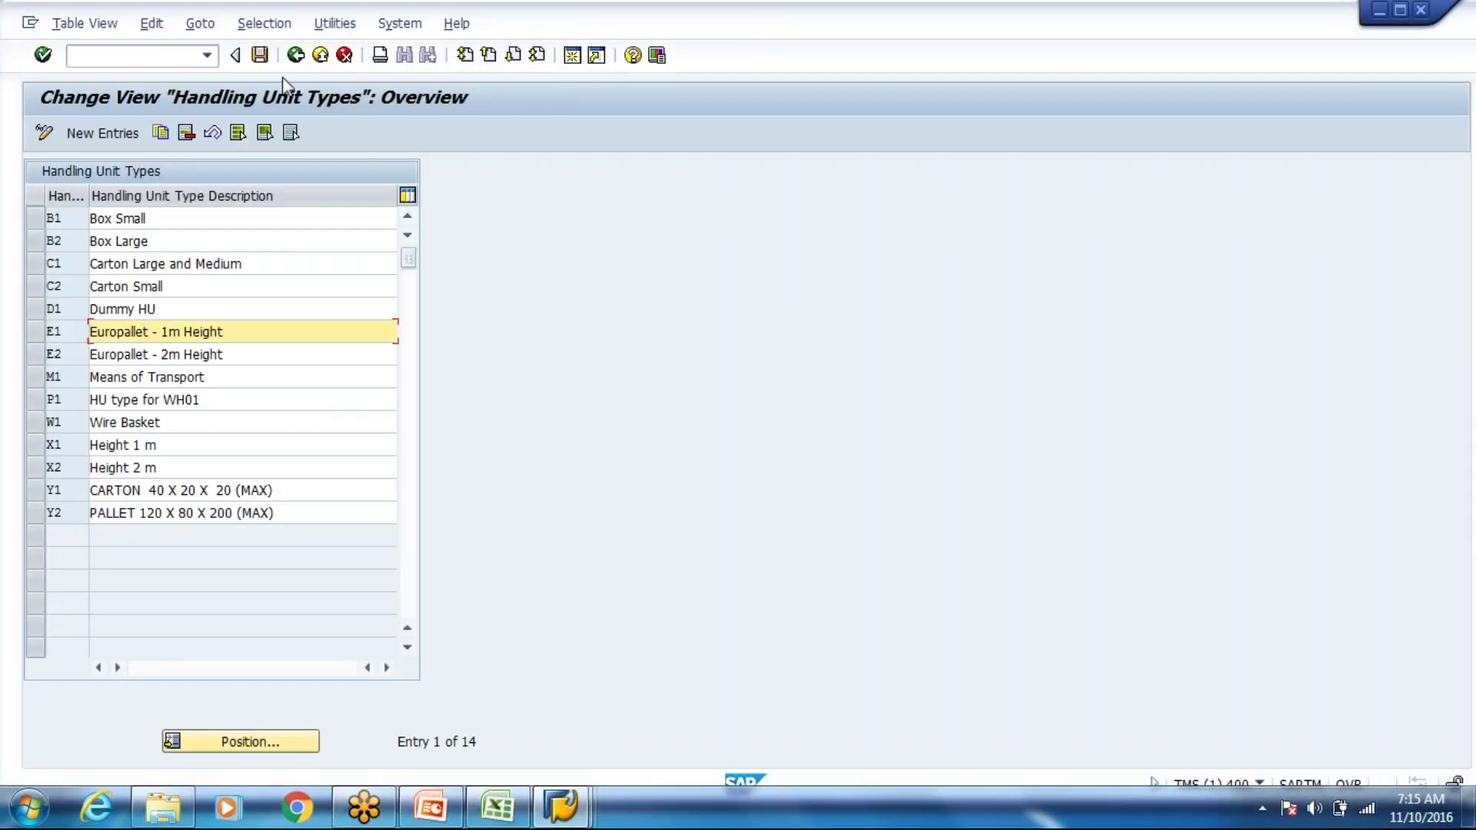
Leave the HU types view, open the Define Storage Bin Types activity, and position the list on warehouse WH80
left_click(296, 57)
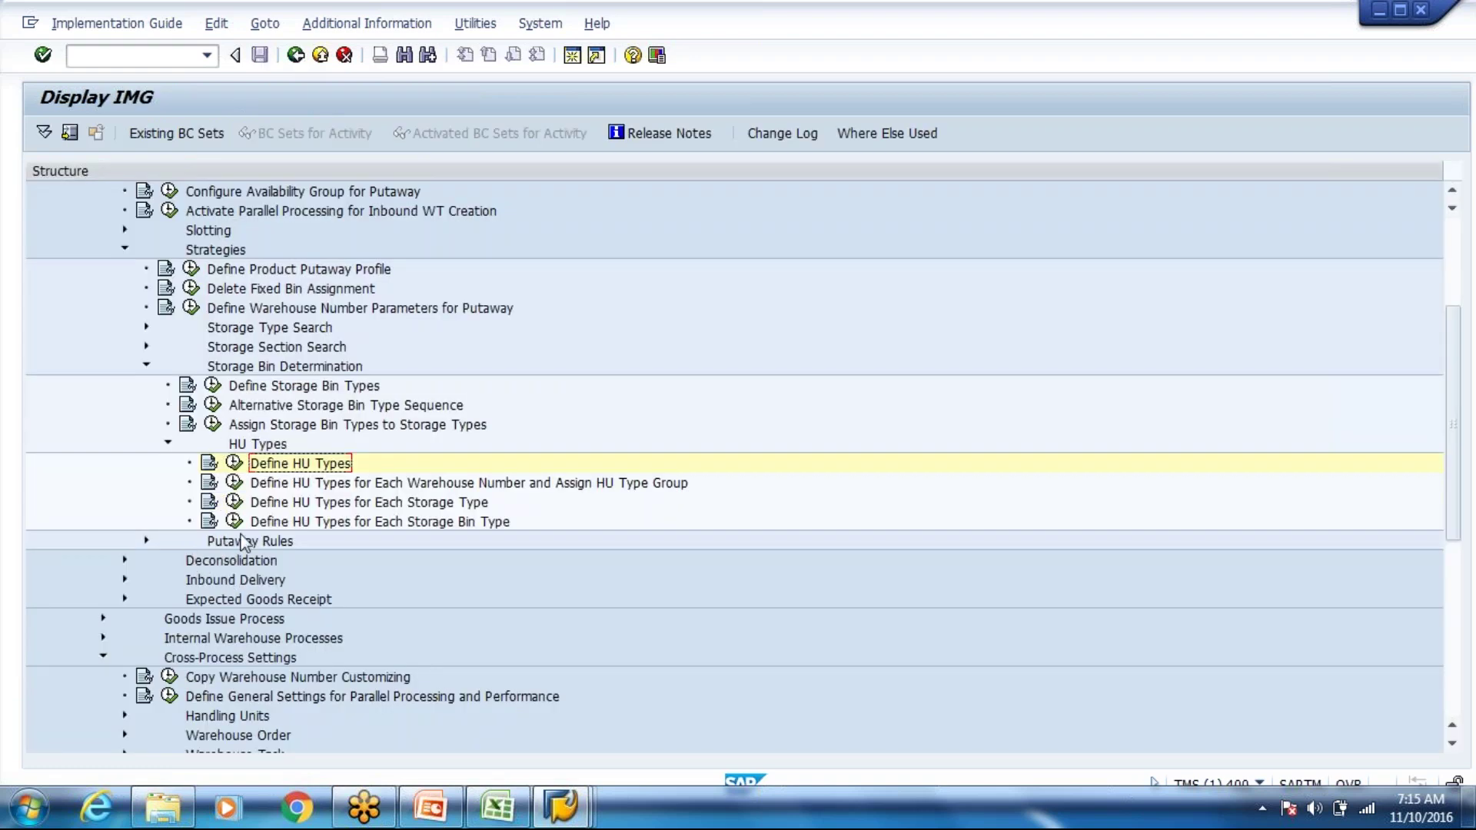
left_click(213, 386)
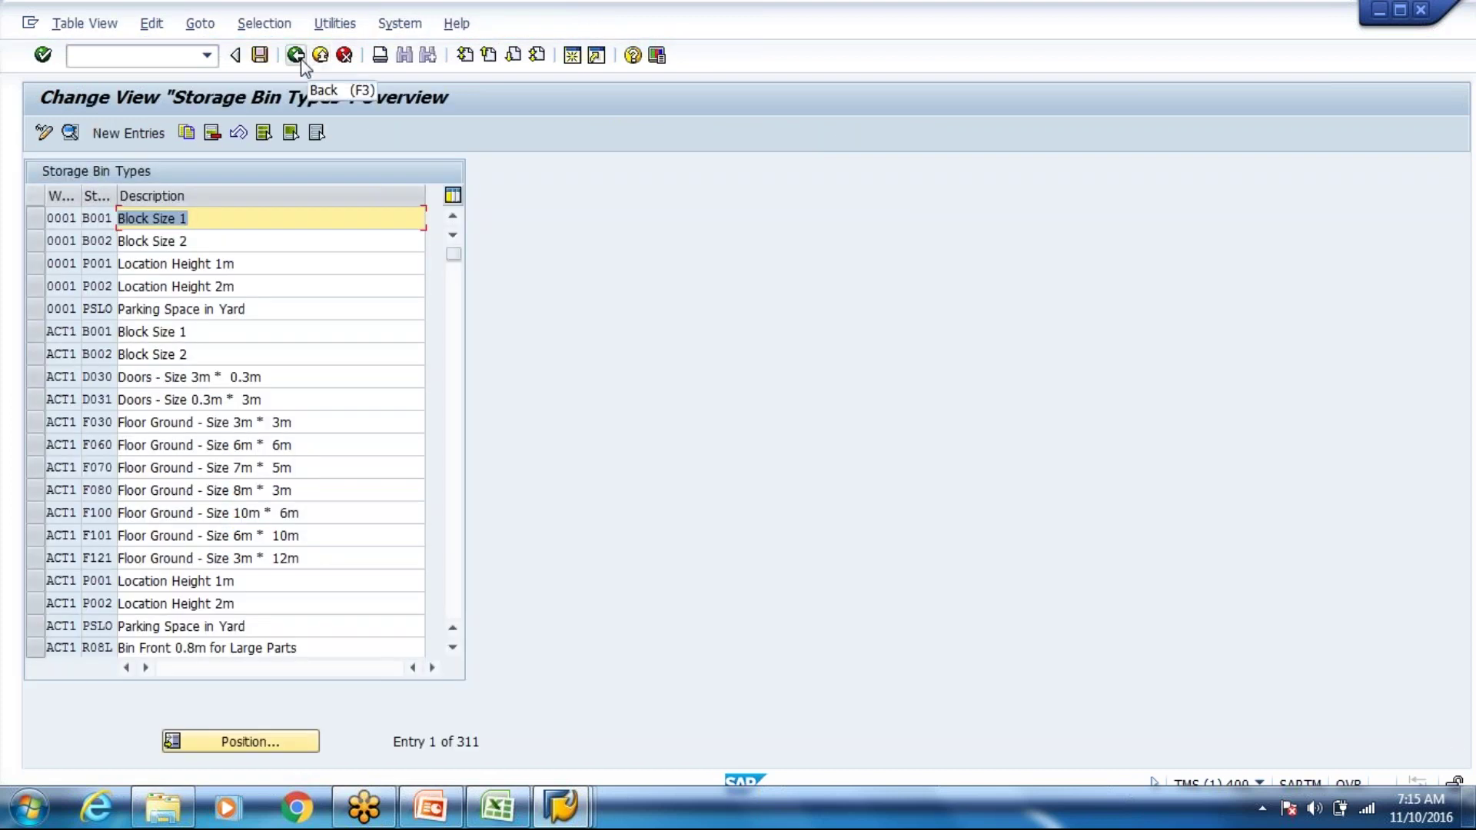
left_click(239, 743)
type("W")
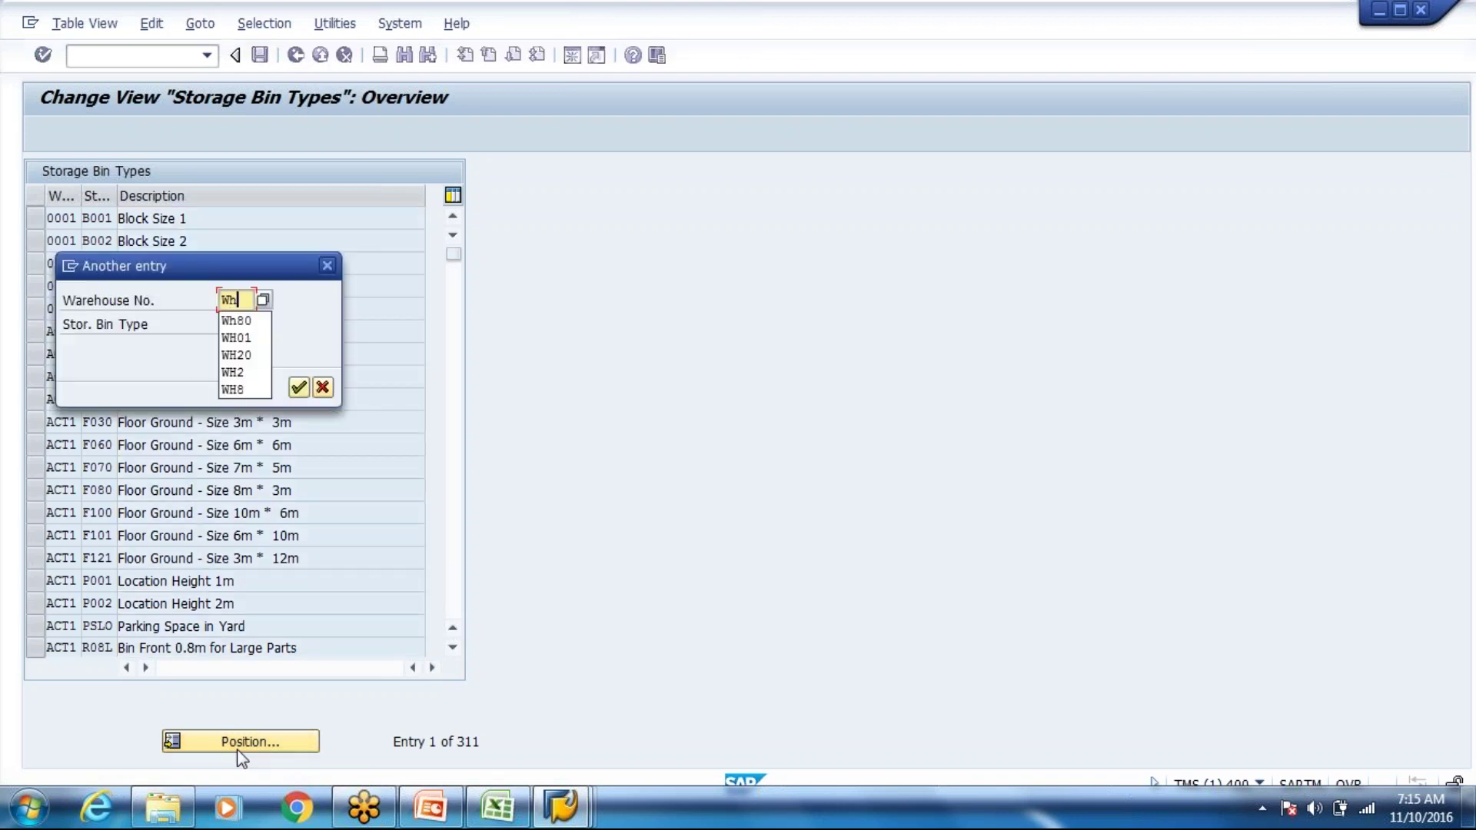
type("H80")
key("Return")
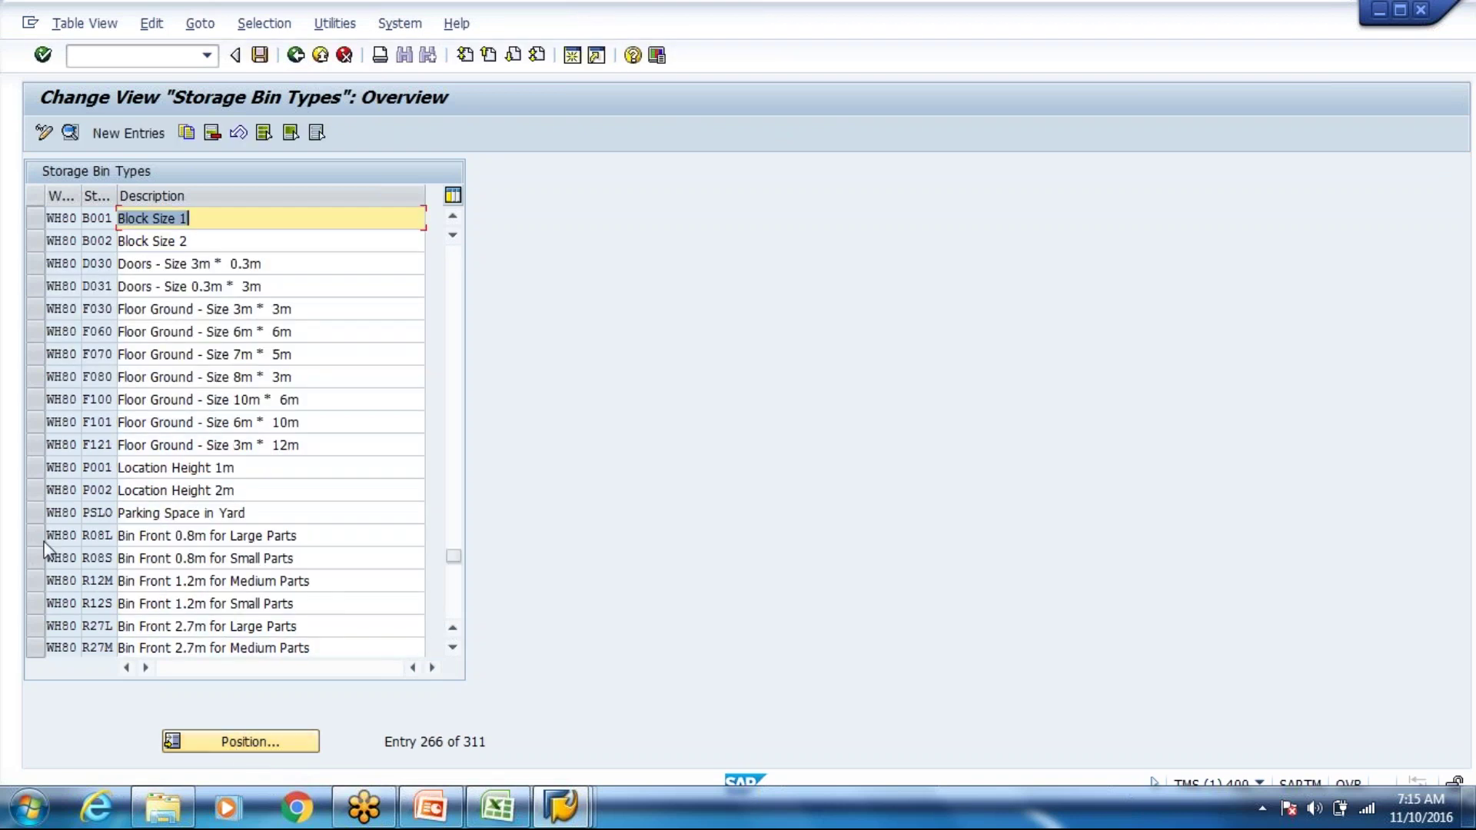
Delete WH80 storage bin types D031, F030, F060, F070, F080, F100, F101, F121, R08L, R08S, R12M, R12S, R27L and R27M
left_click(100, 423)
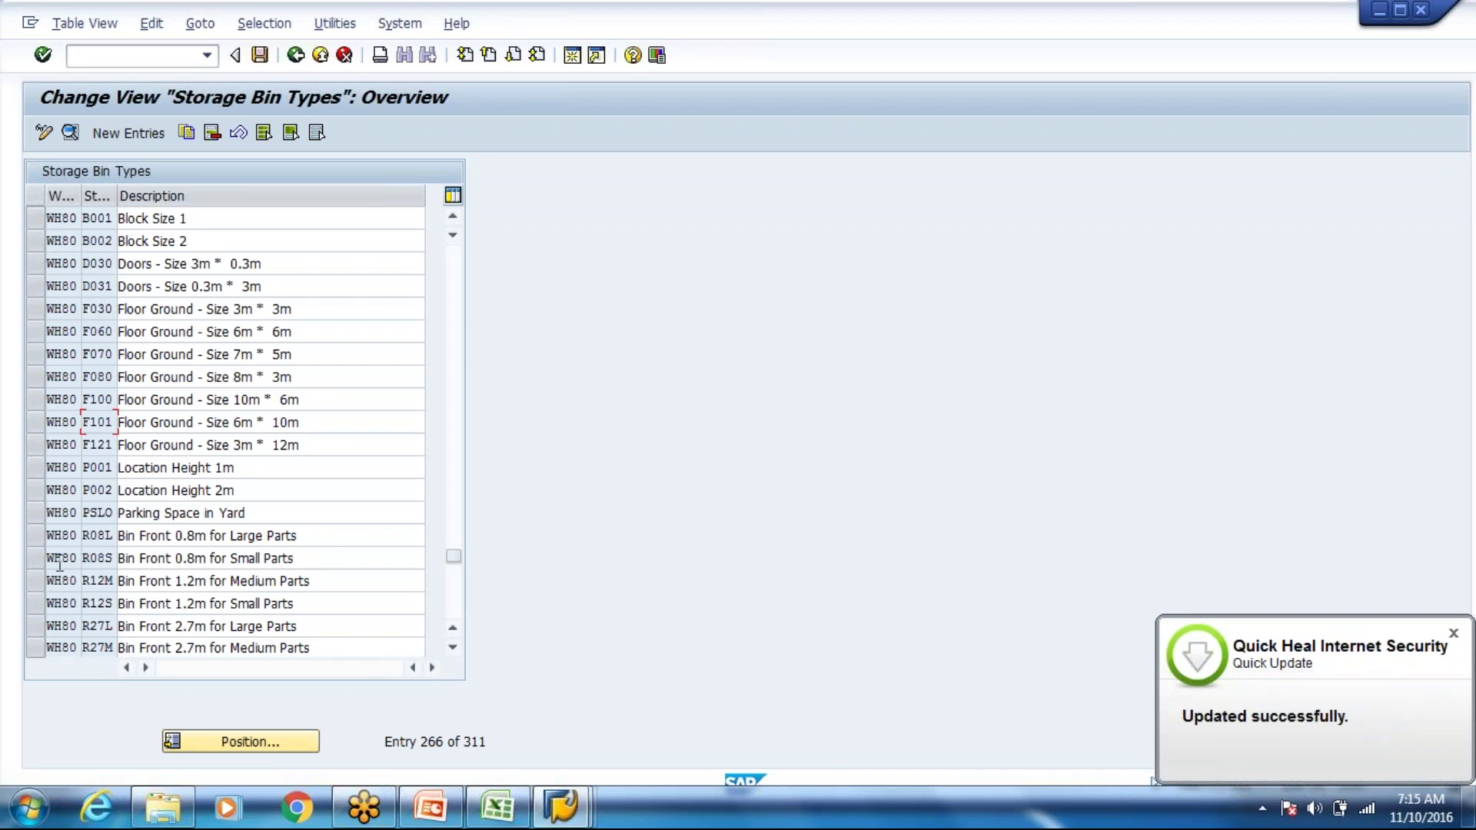
scroll(73, 523, "down", 1)
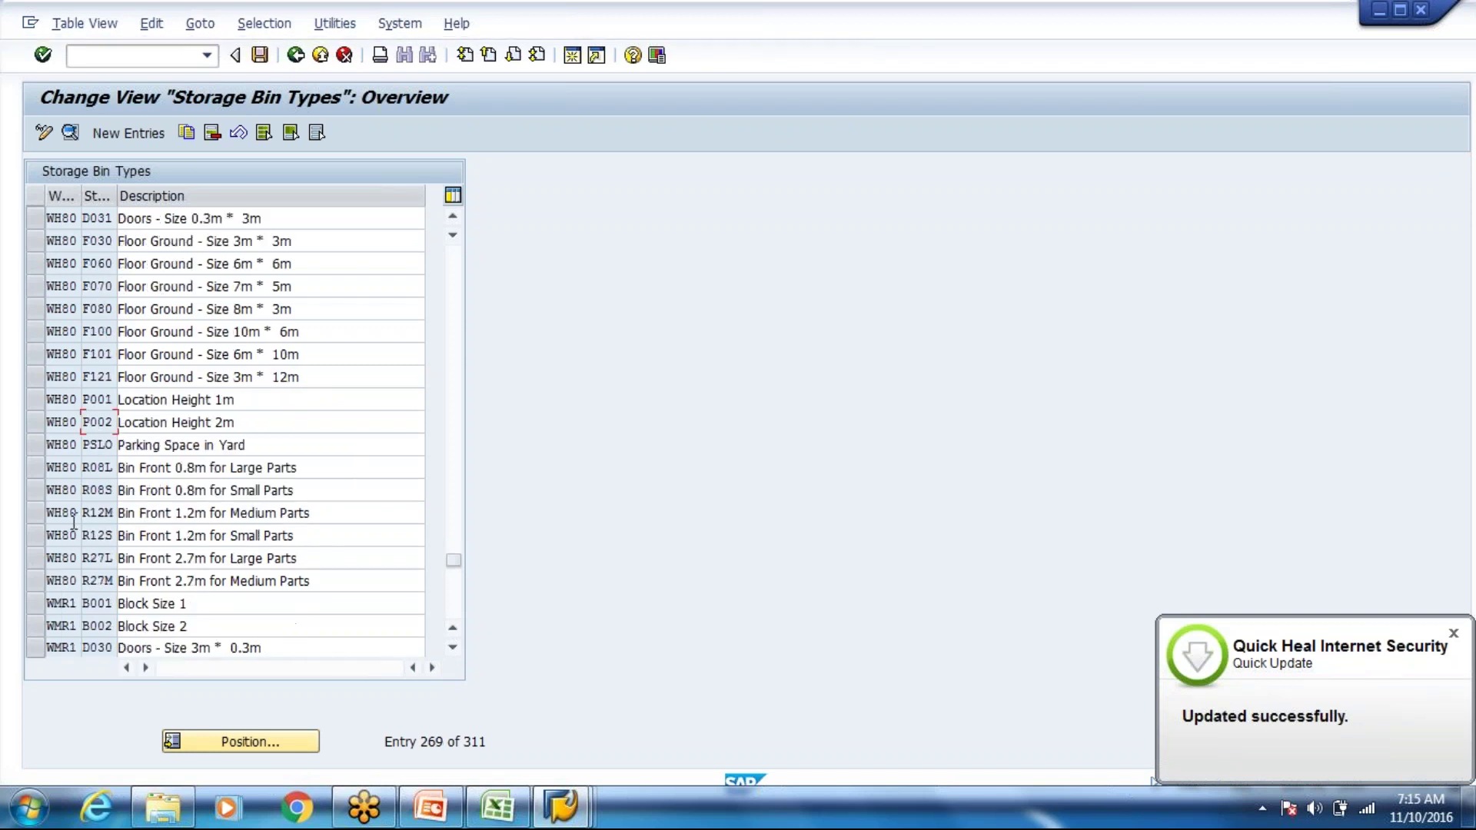
left_click(35, 588)
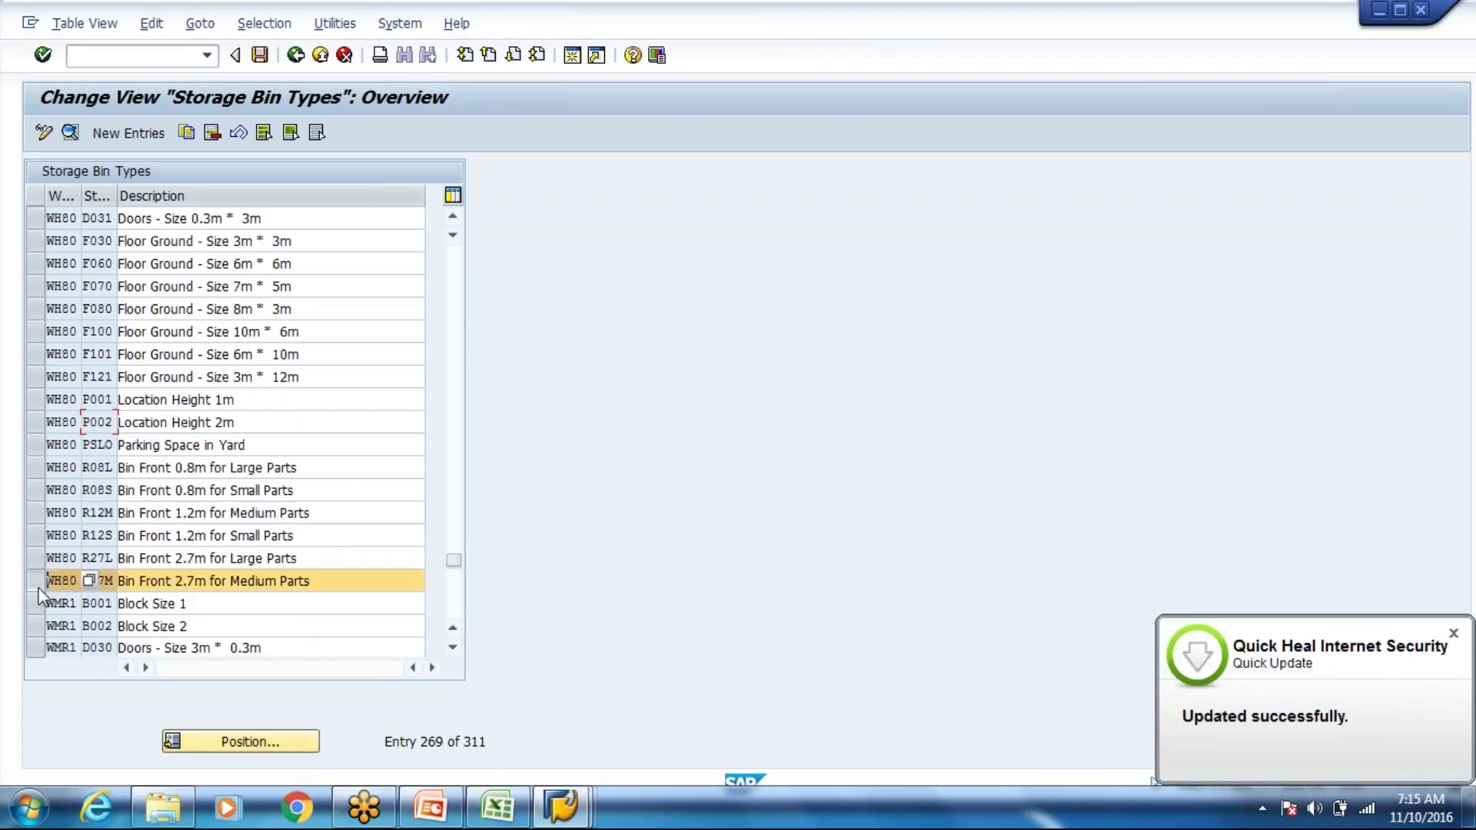
left_click(35, 240)
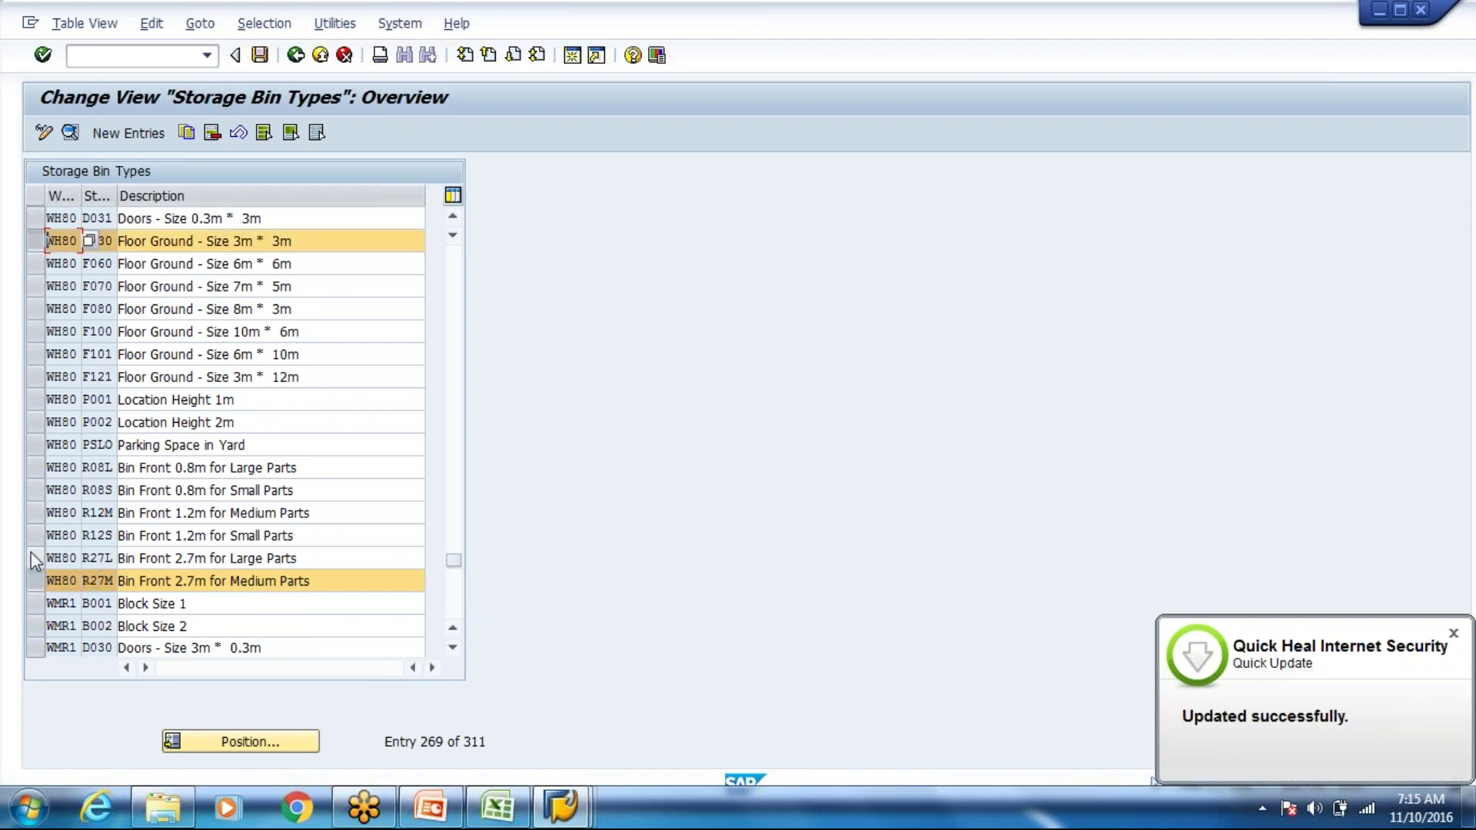
left_click(35, 269)
left_click(37, 287)
left_click(35, 219)
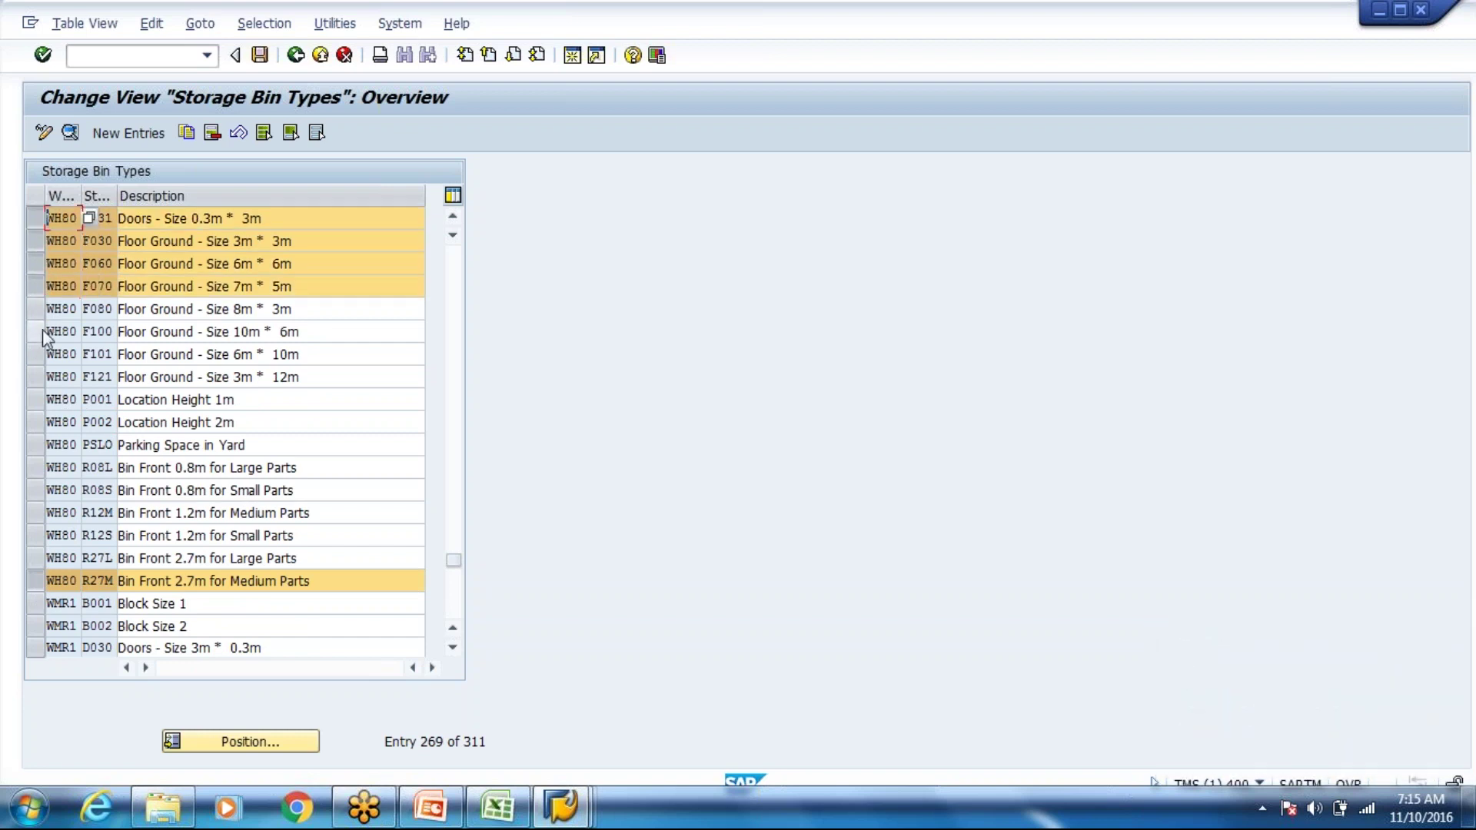
left_click(36, 332)
left_click(35, 308)
left_click(36, 353)
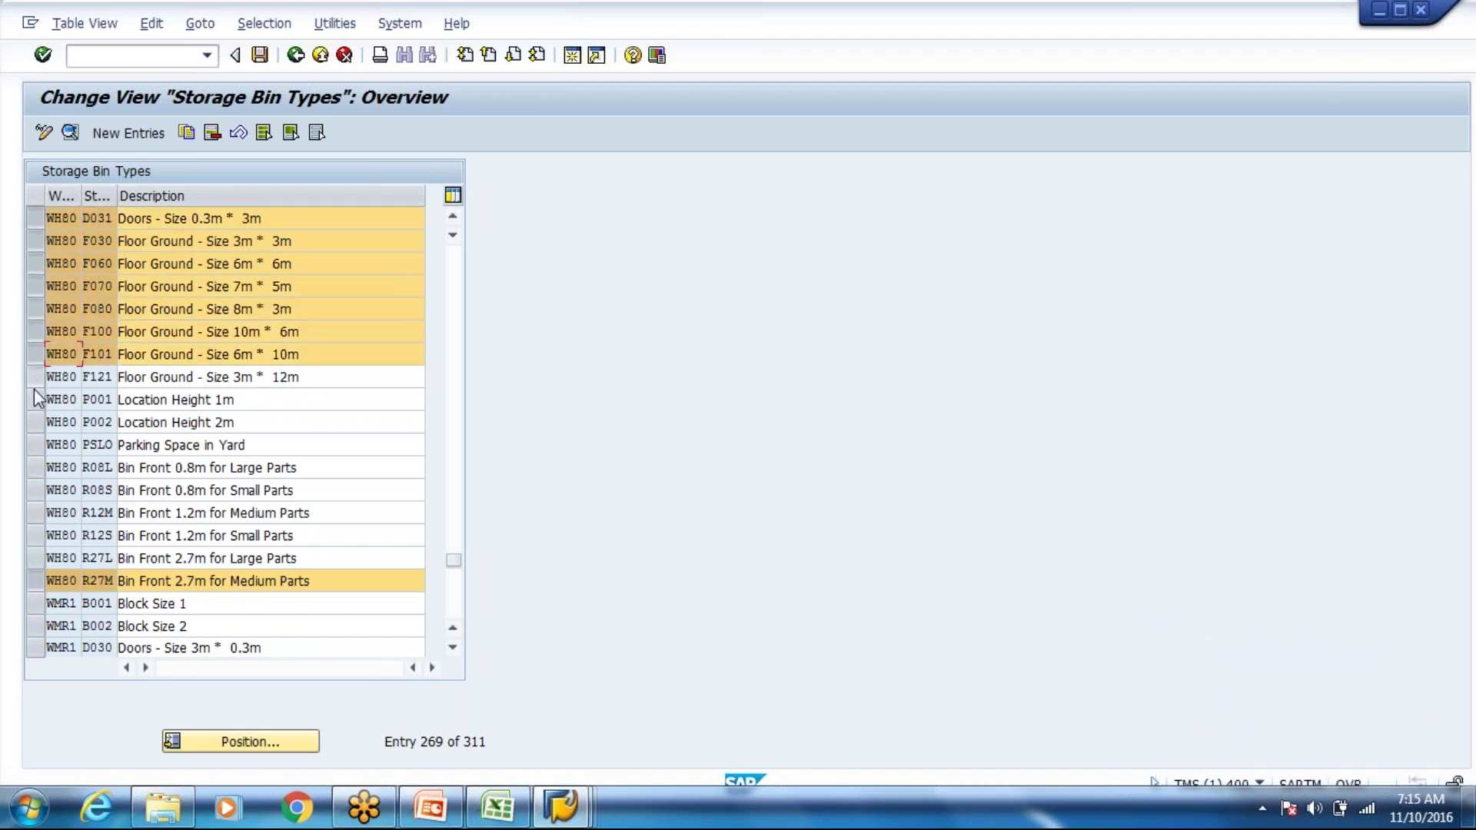
left_click(36, 377)
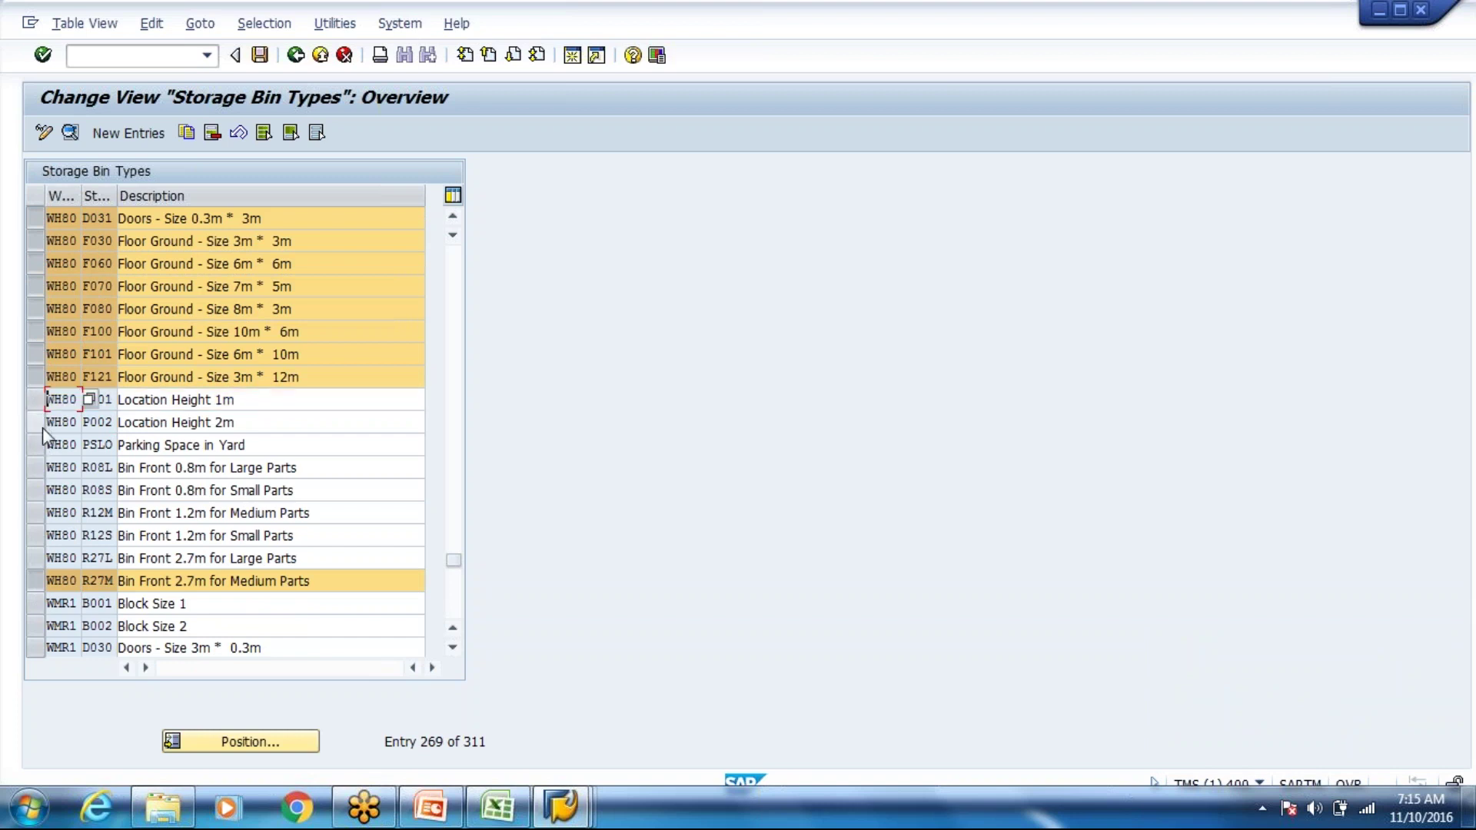
left_click(35, 466)
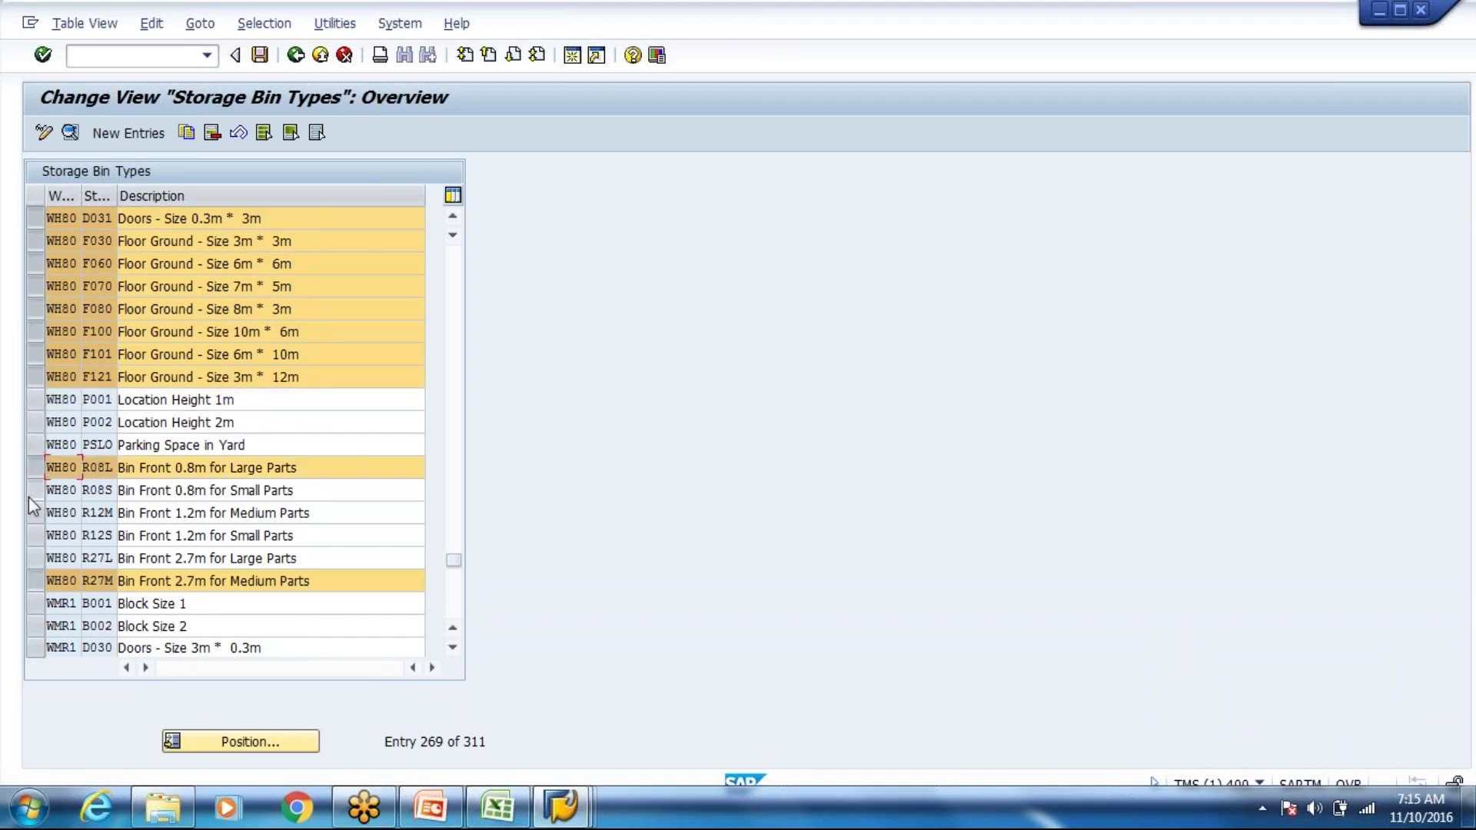
left_click(35, 490)
left_click(35, 513)
left_click(35, 536)
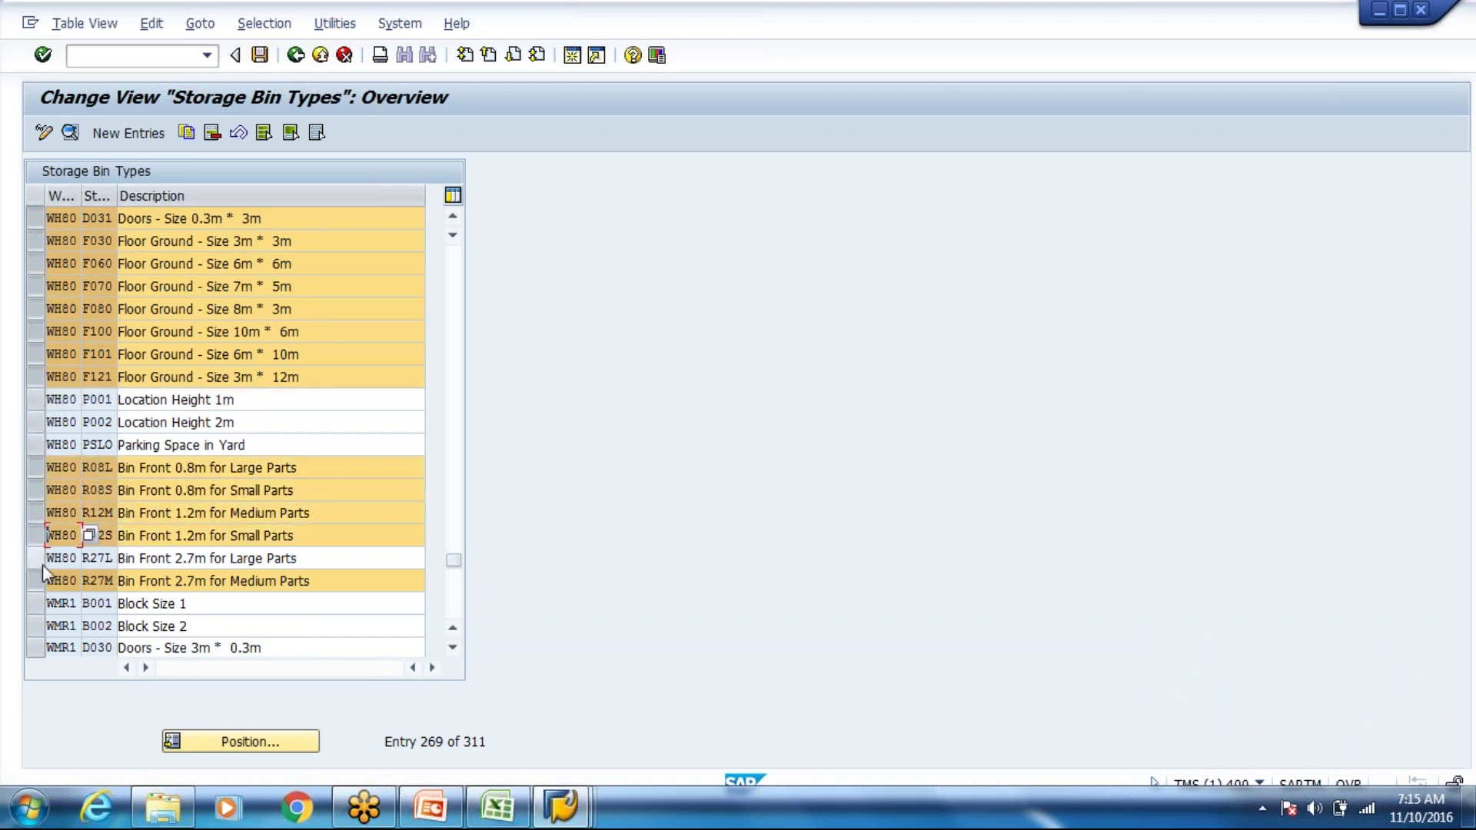
left_click(36, 559)
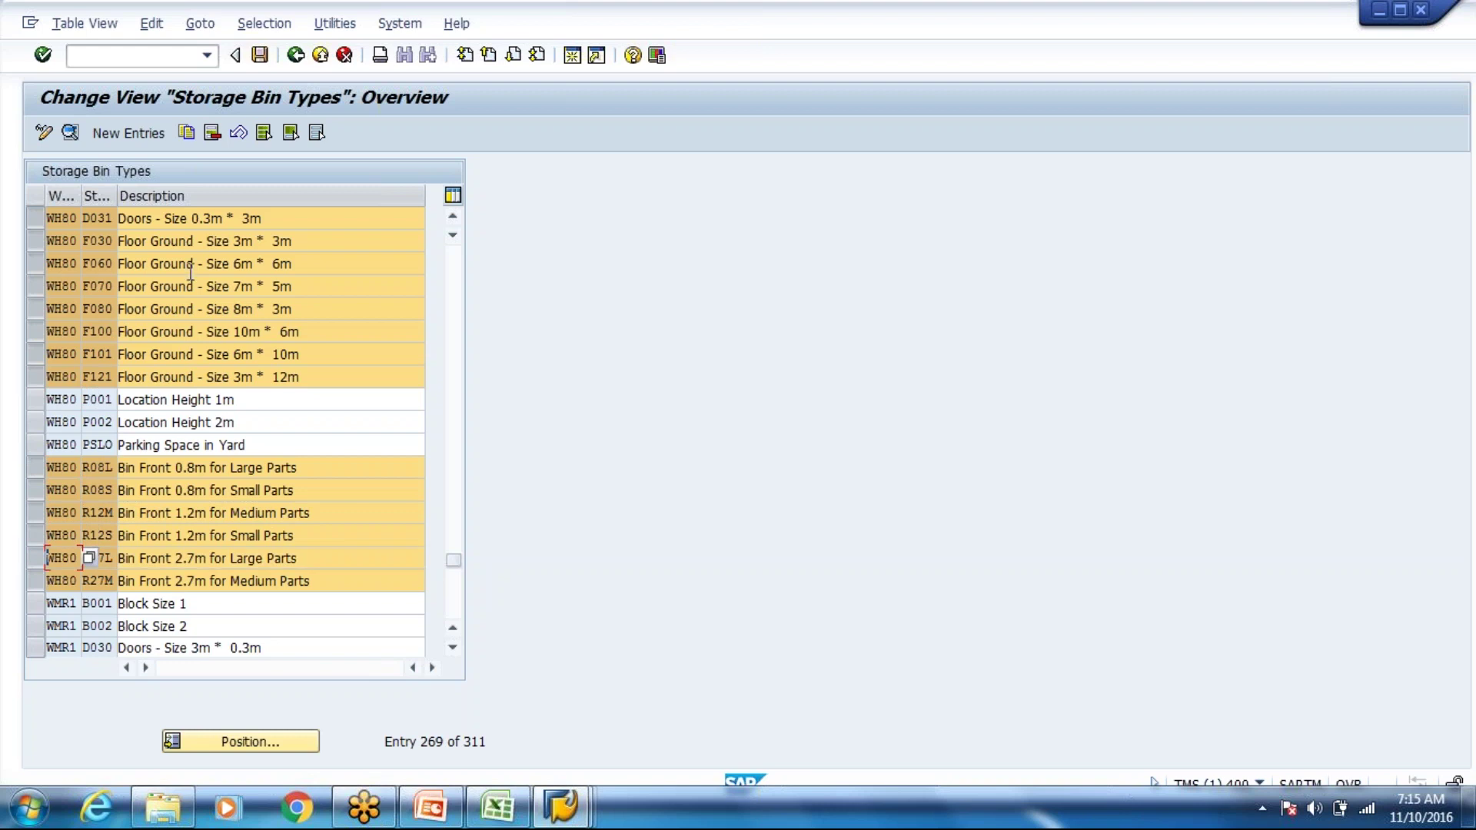
left_click(209, 137)
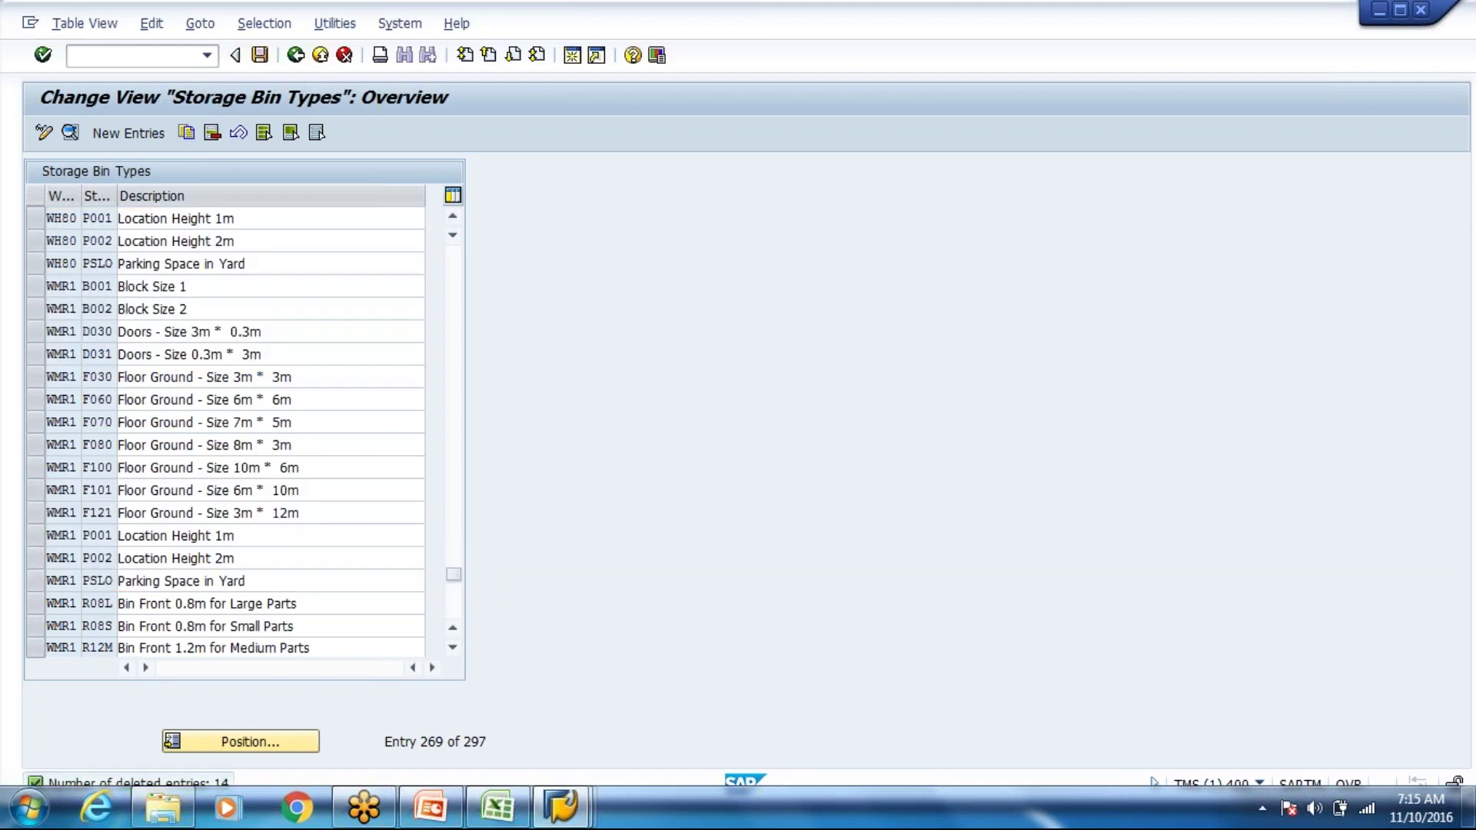
Delete WH80 storage bin type D030 and save the deletions to the Warehouse WH80 customizing request
scroll(89, 557, "up", 1)
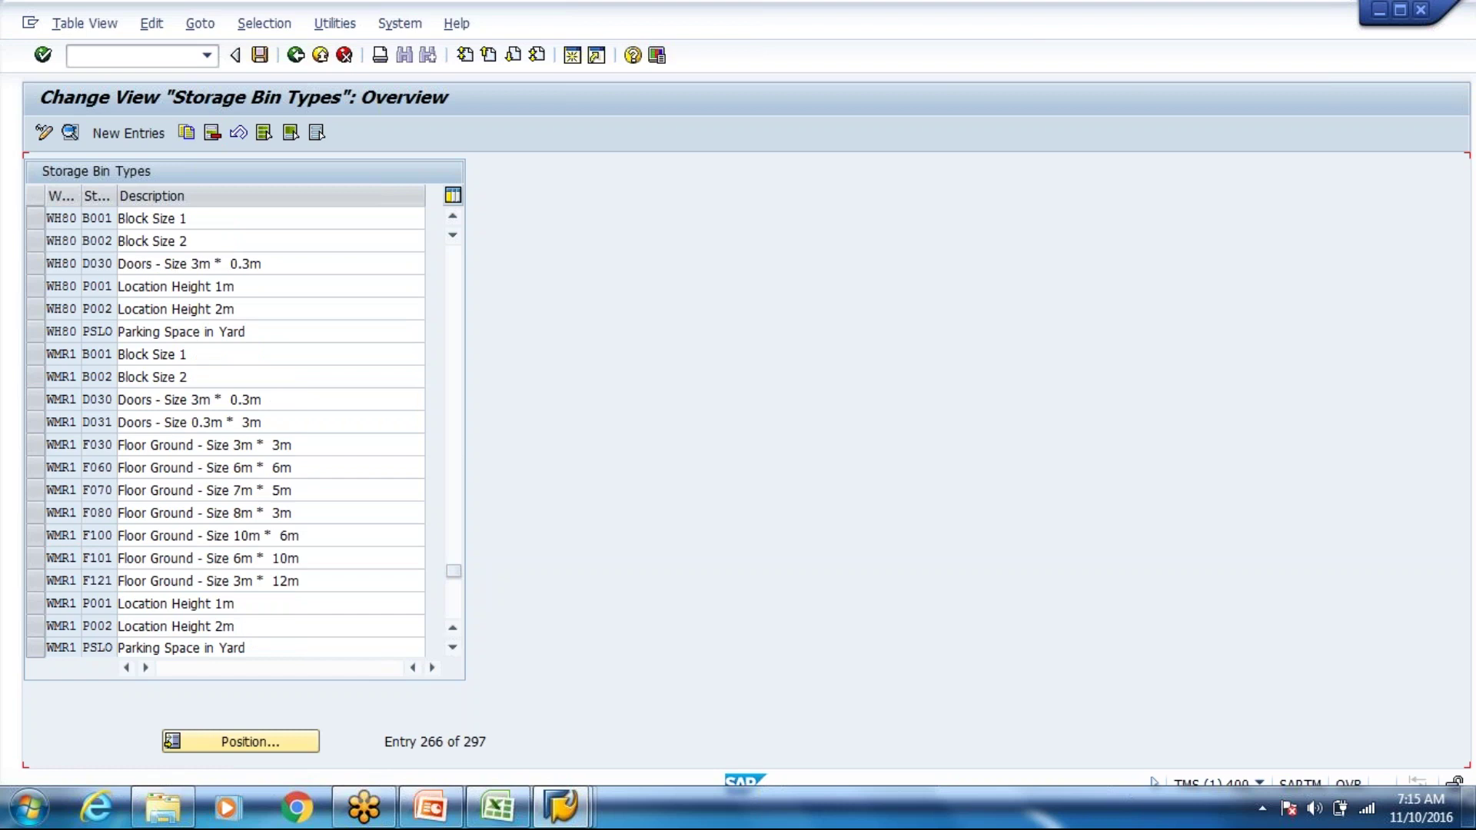
scroll(191, 324, "up", 2)
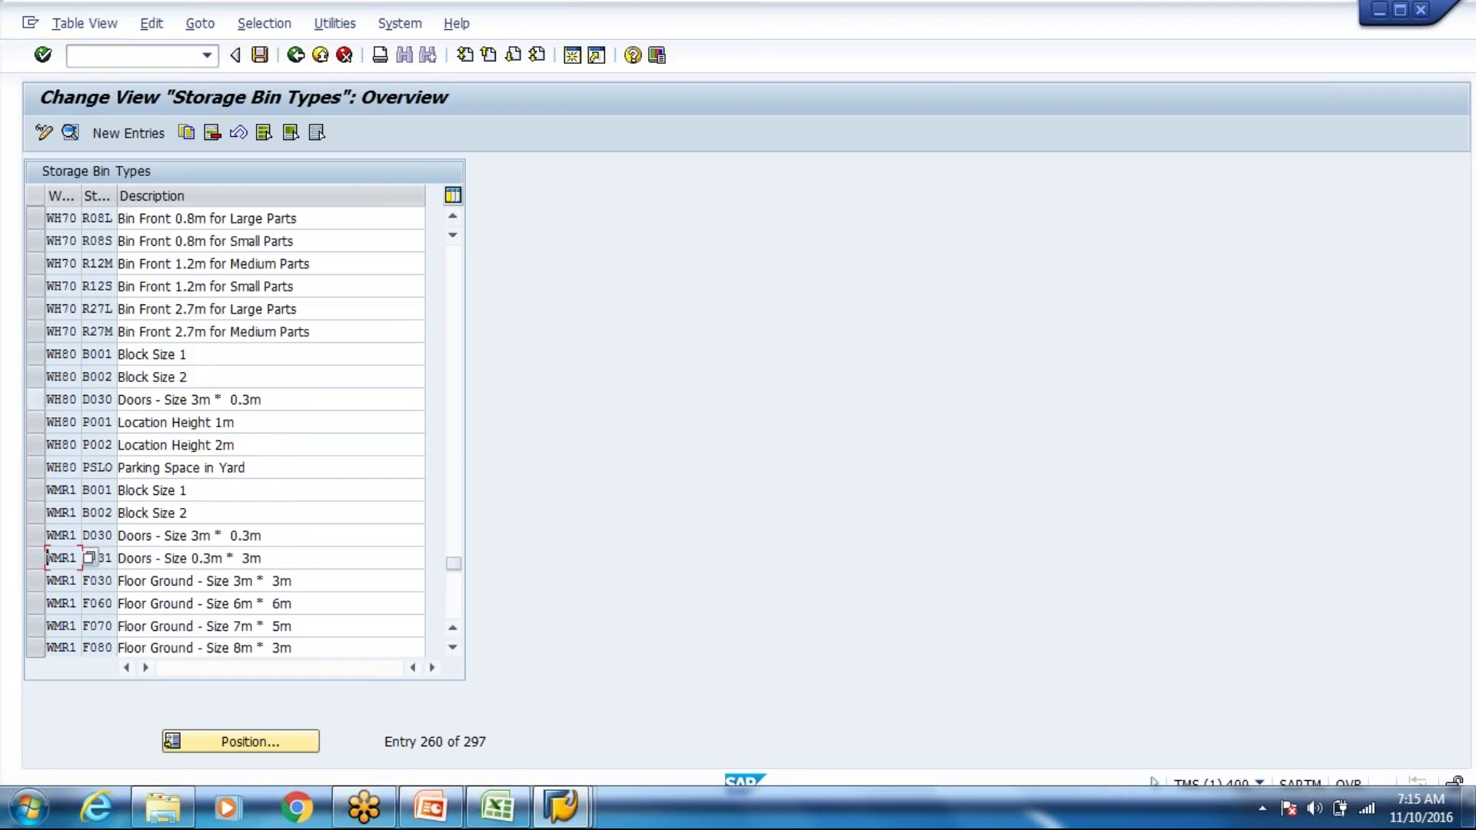
left_click(35, 399)
left_click(213, 134)
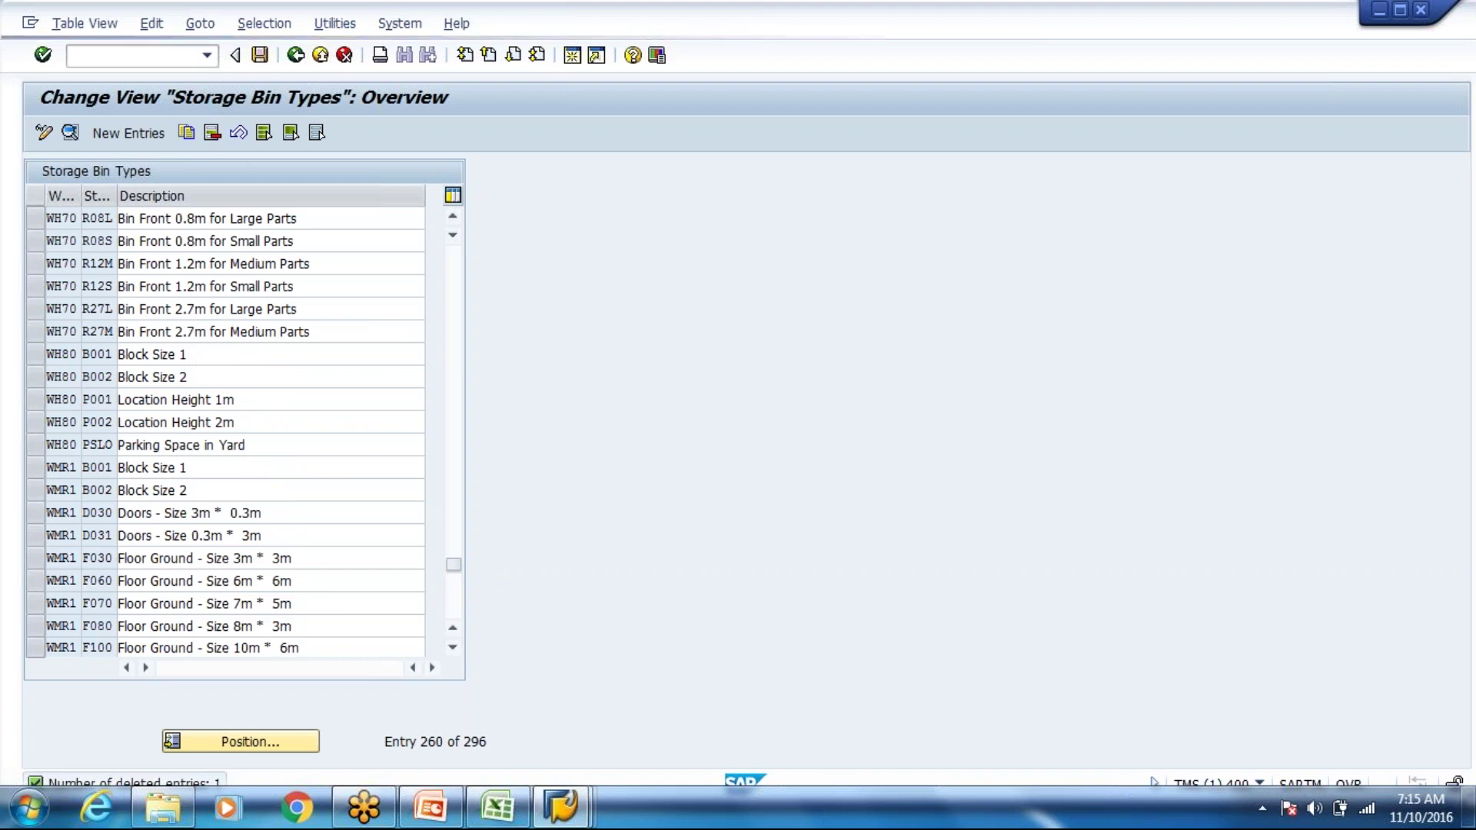
key("ctrl+s")
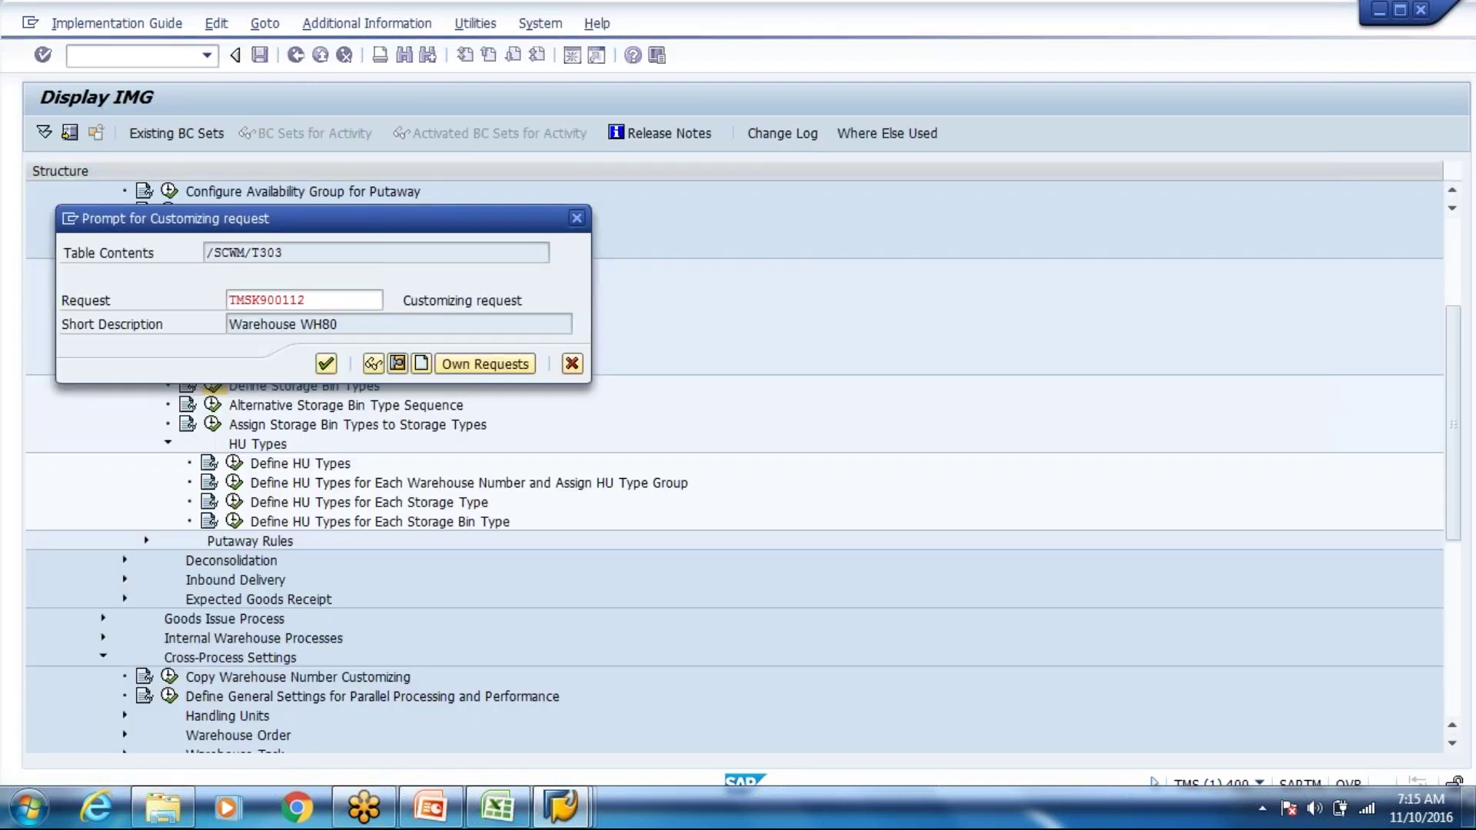
key("Return")
Start a new storage bin type entry, and run /n/scwm/ls11 in the warehouse product session to open the mass change of storage bins
key("F5")
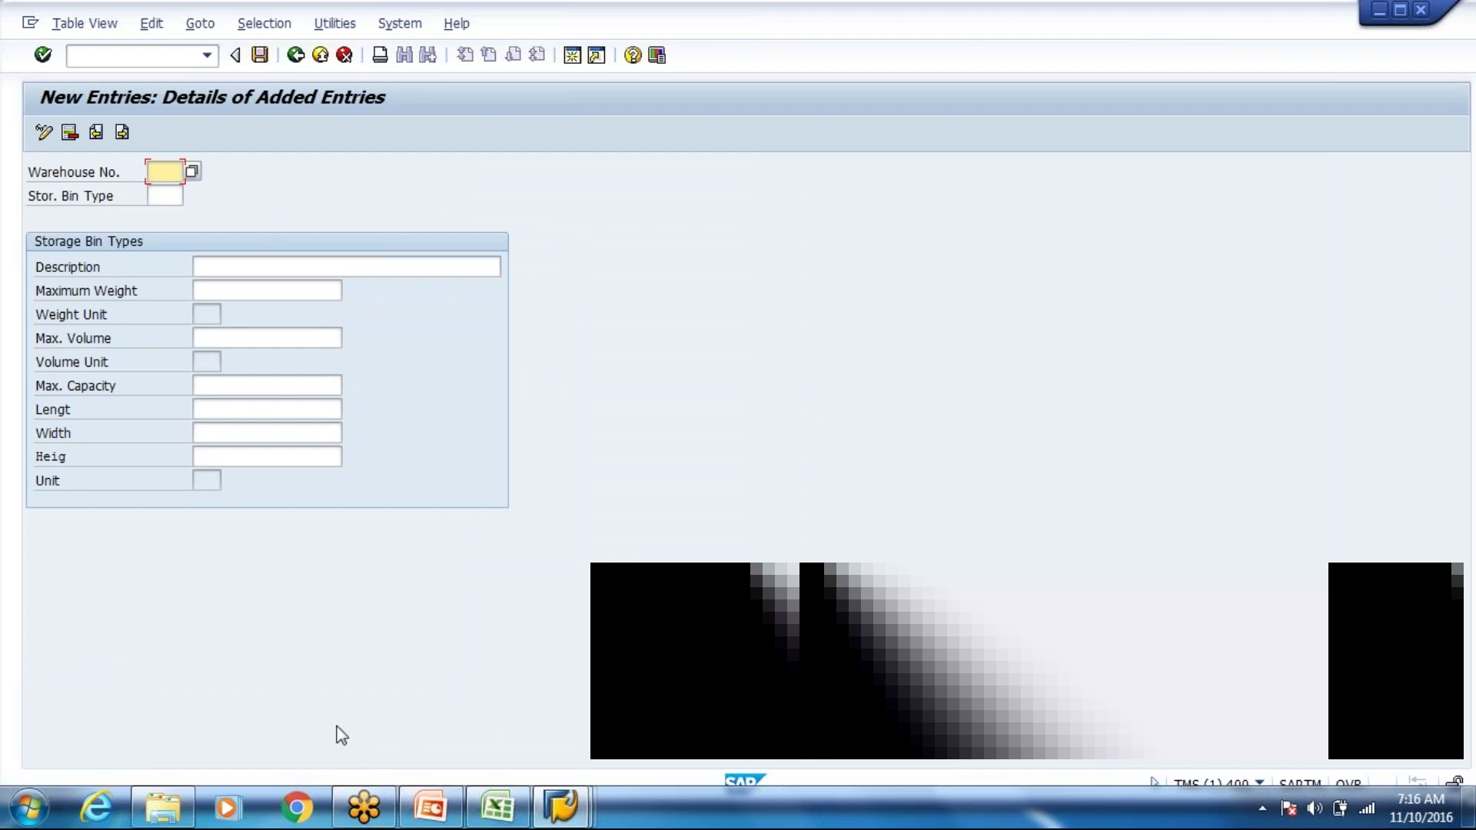
left_click(501, 809)
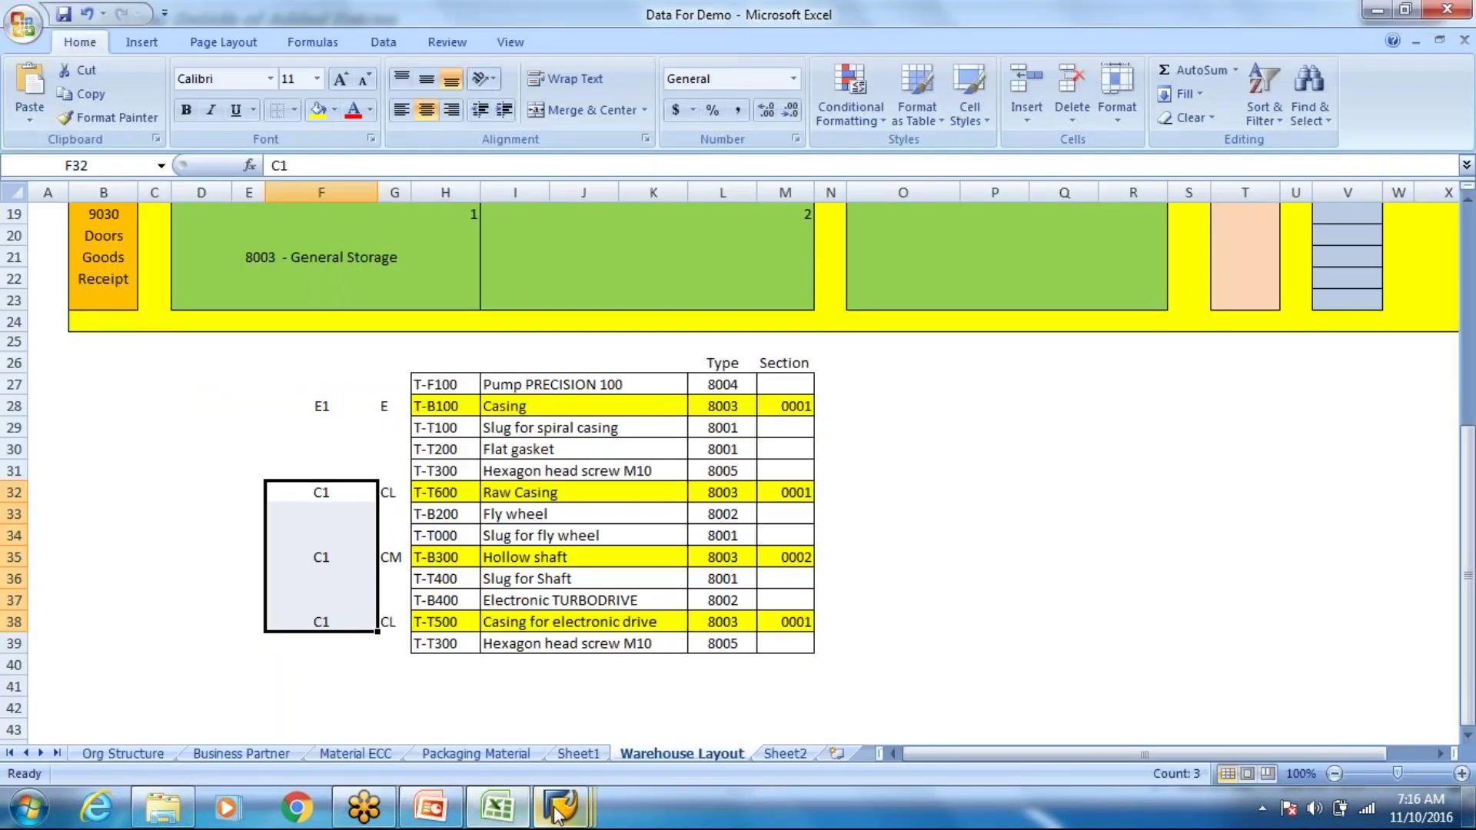
mouse_move(561, 808)
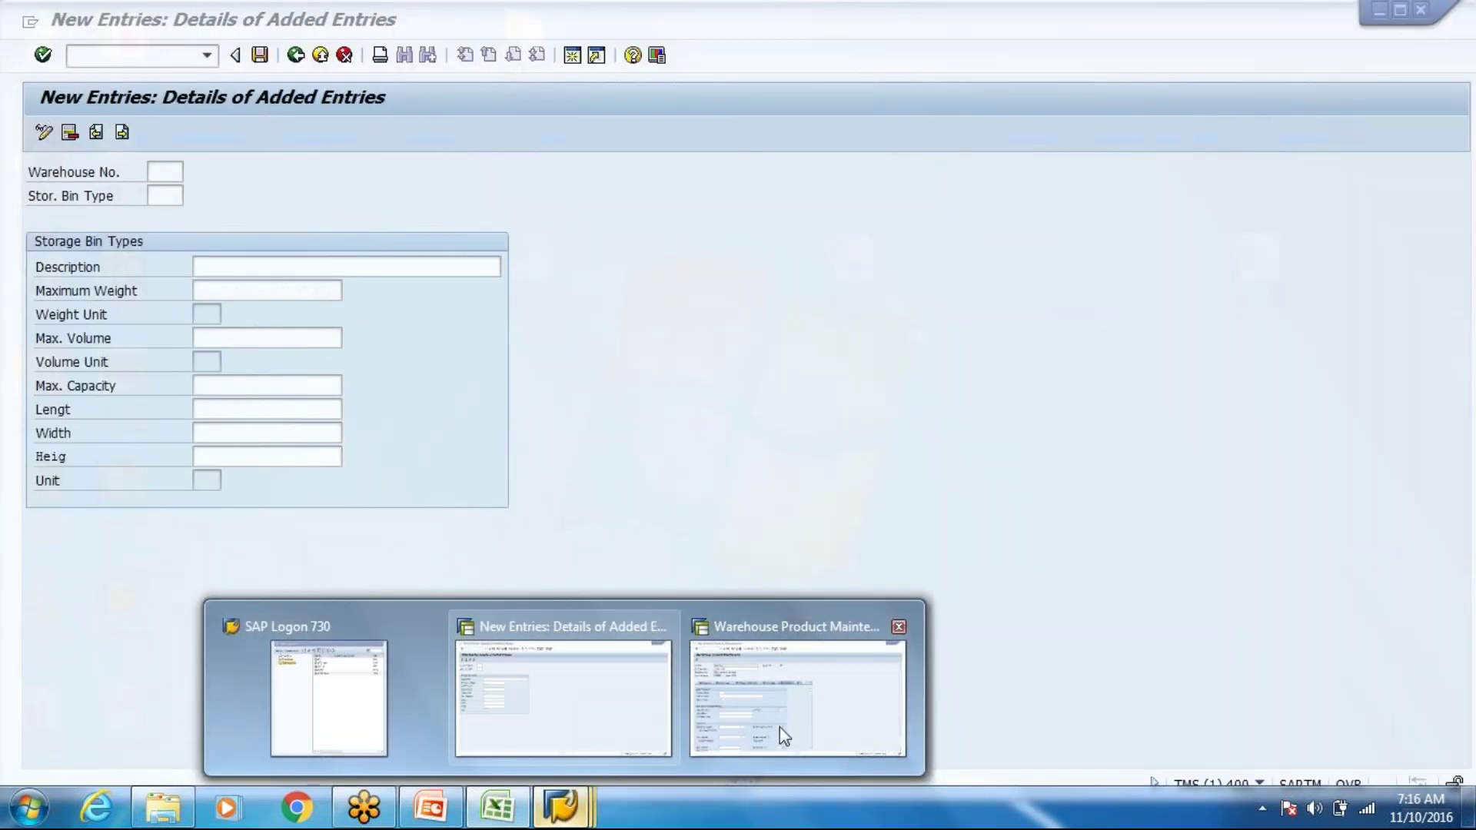
left_click(779, 728)
left_click(206, 55)
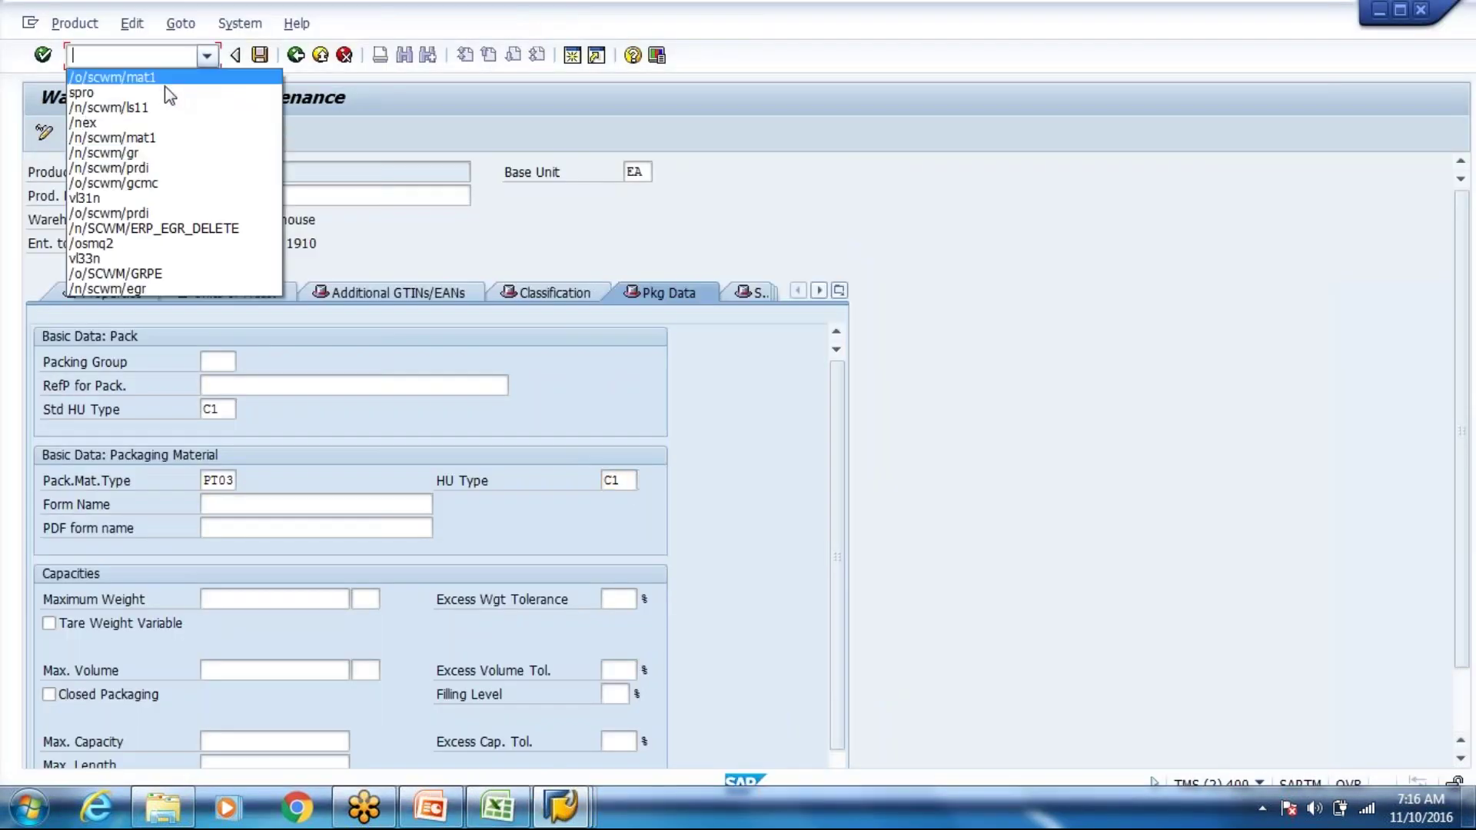
left_click(154, 108)
key("Return")
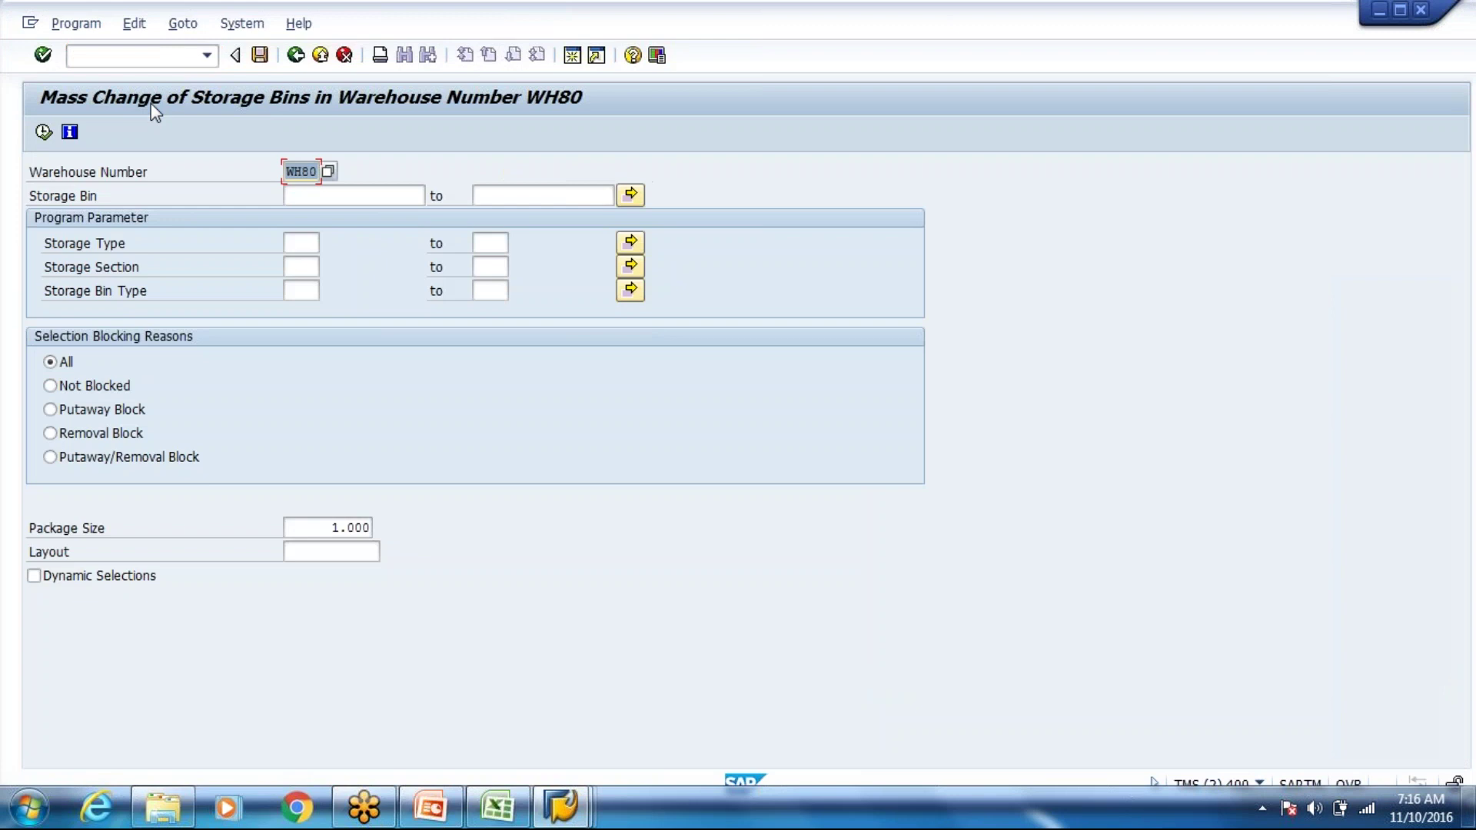
List the storage bins of storage type 8003 in warehouse WH80 to view their bin types
left_click(320, 196)
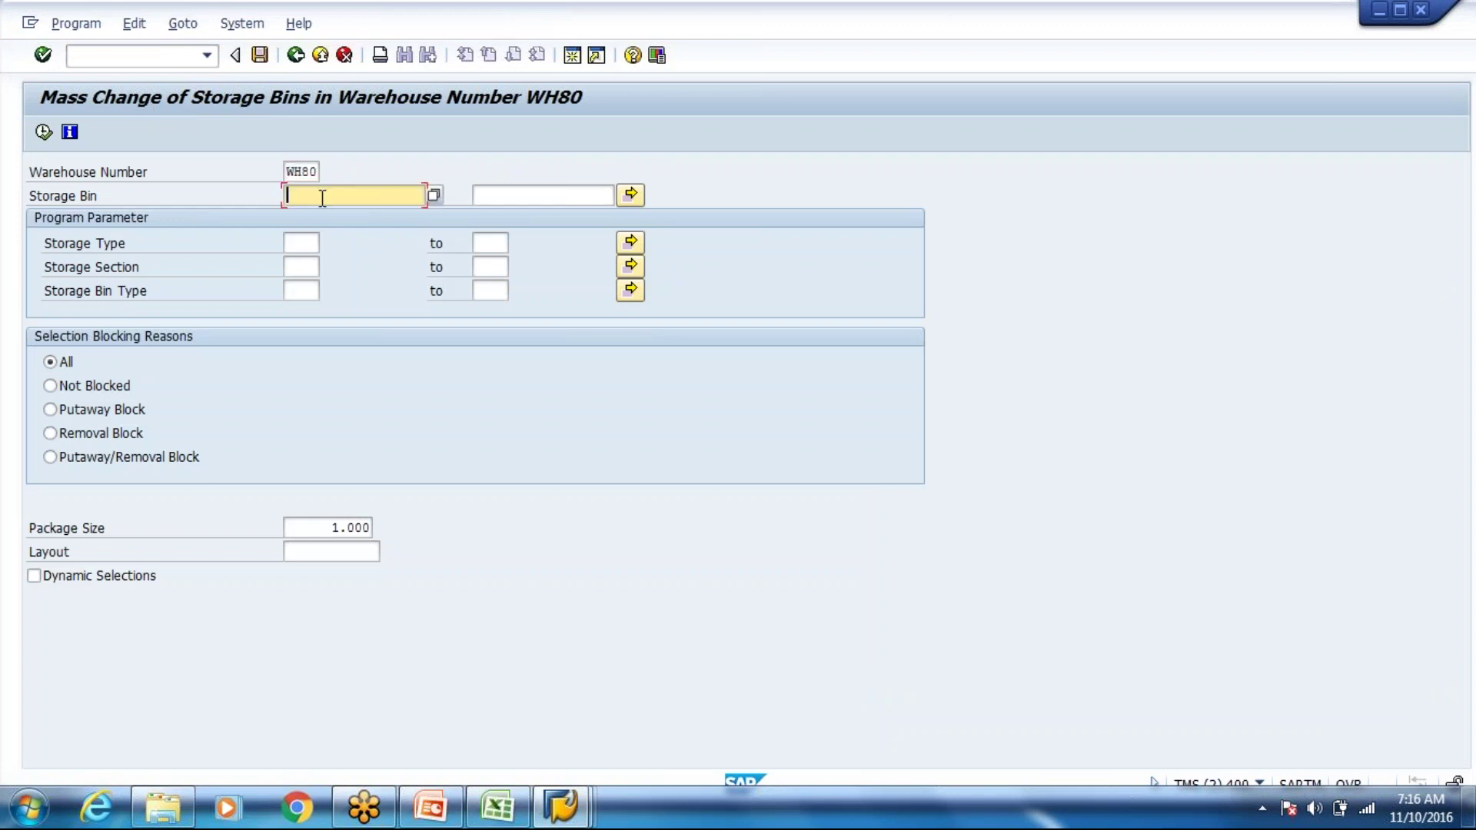
left_click(300, 238)
type("8003")
left_click(44, 131)
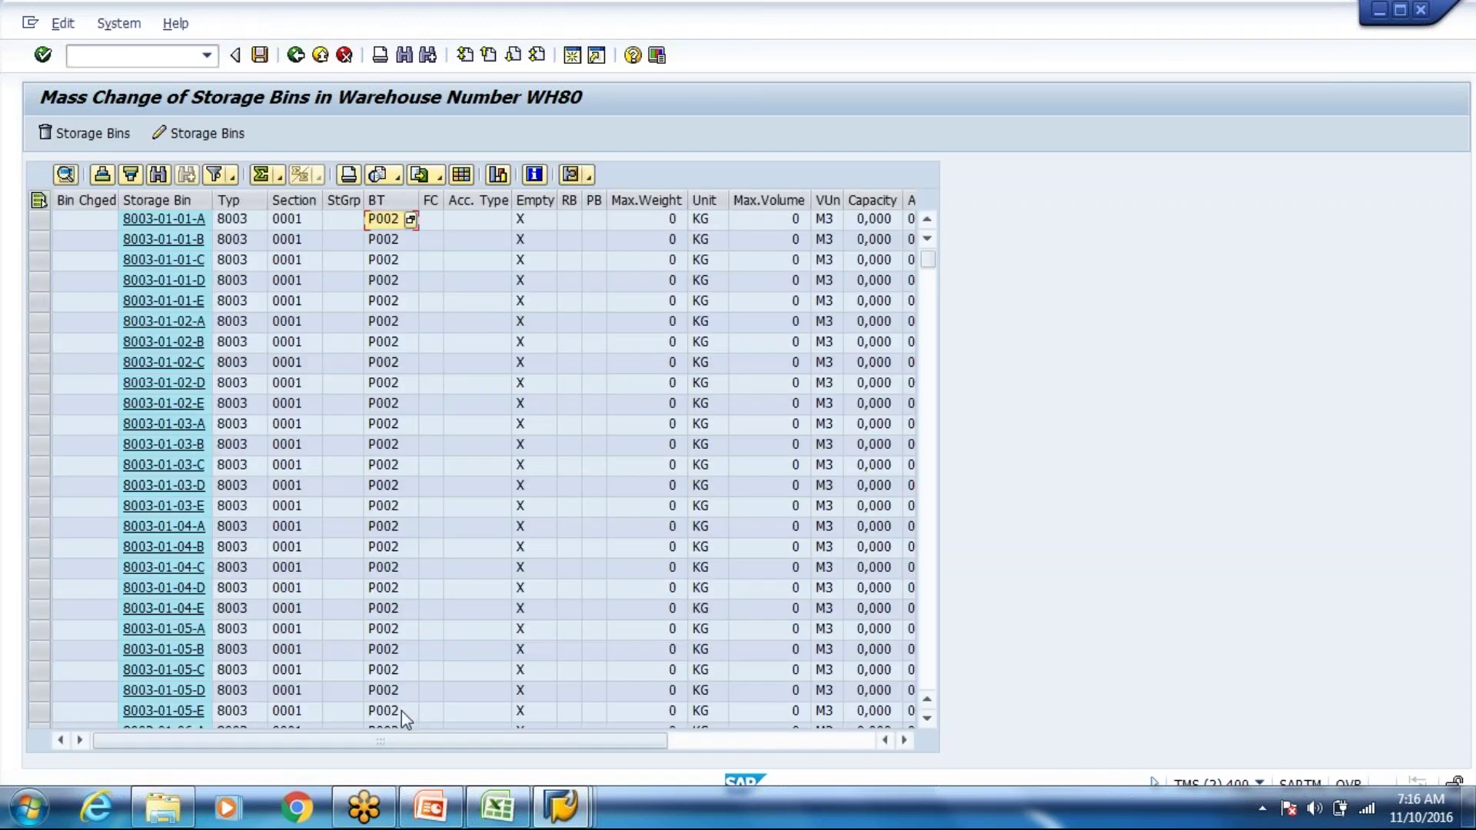
Switch to Excel, review the 8003 General Storage area and material table on Warehouse Layout, and open Sheet2
left_click(497, 807)
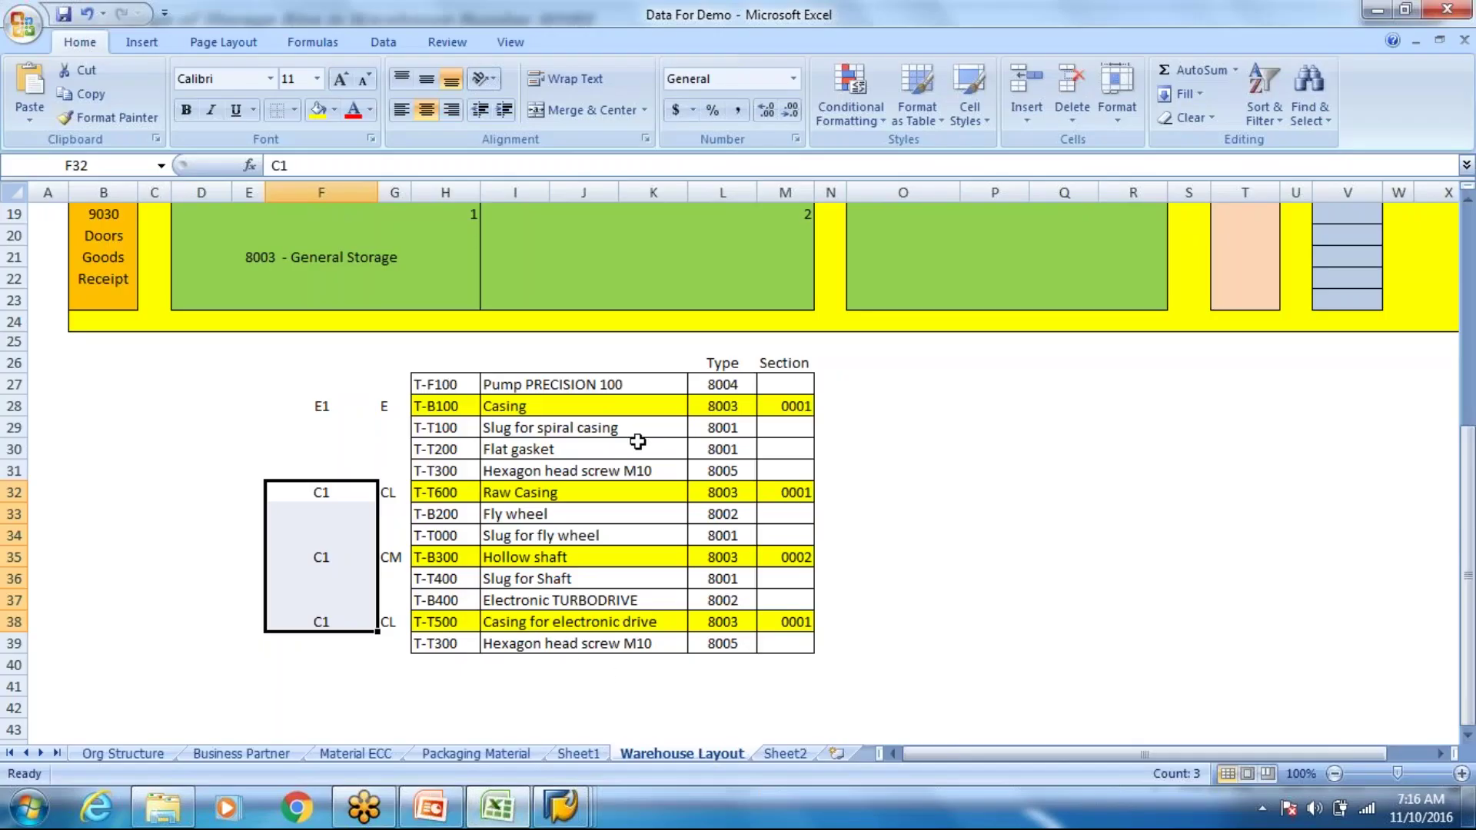
scroll(638, 441, "up", 3)
left_click(654, 494)
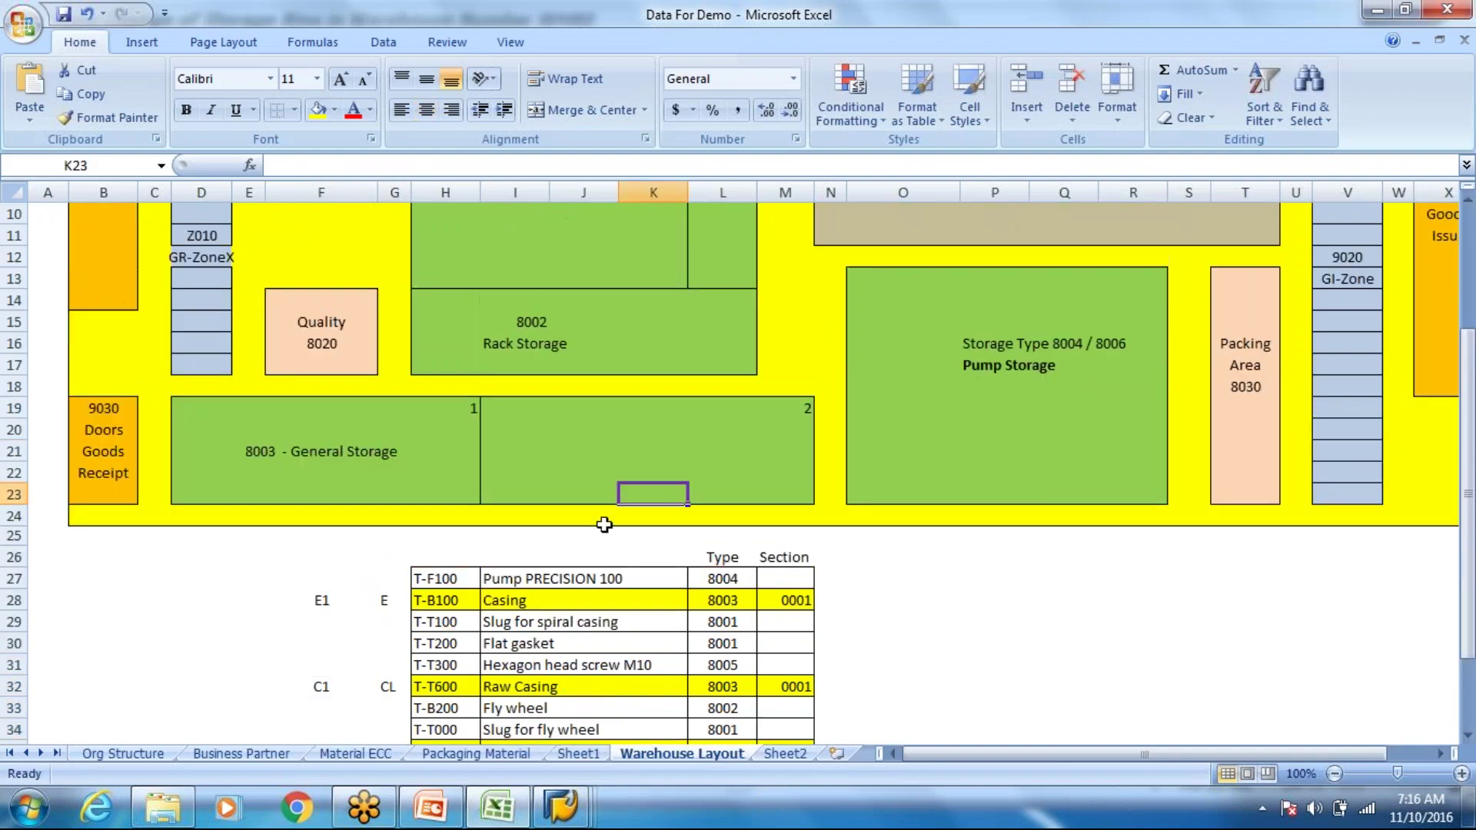
scroll(604, 525, "down", 4)
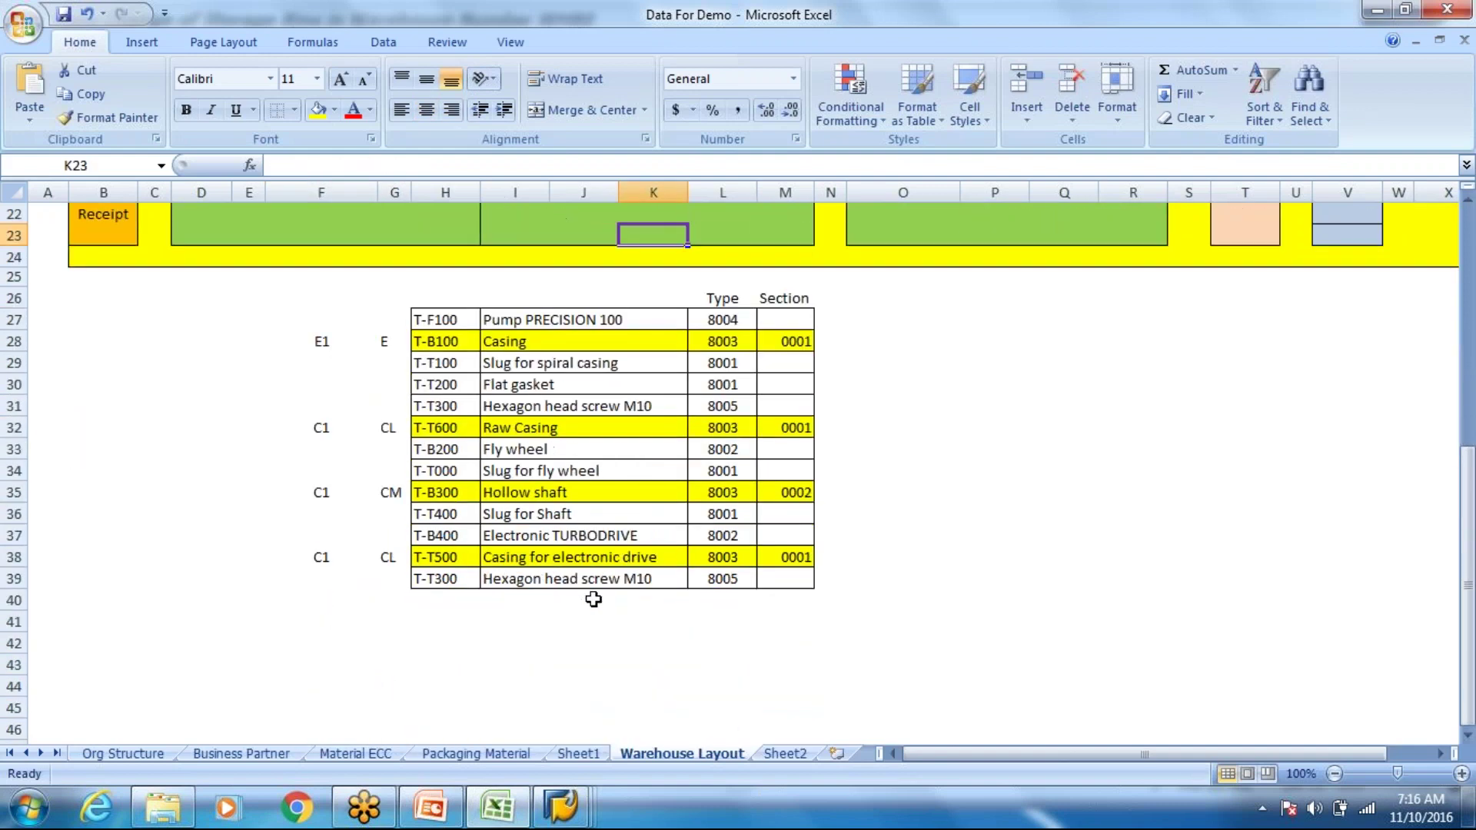
scroll(594, 600, "up", 2)
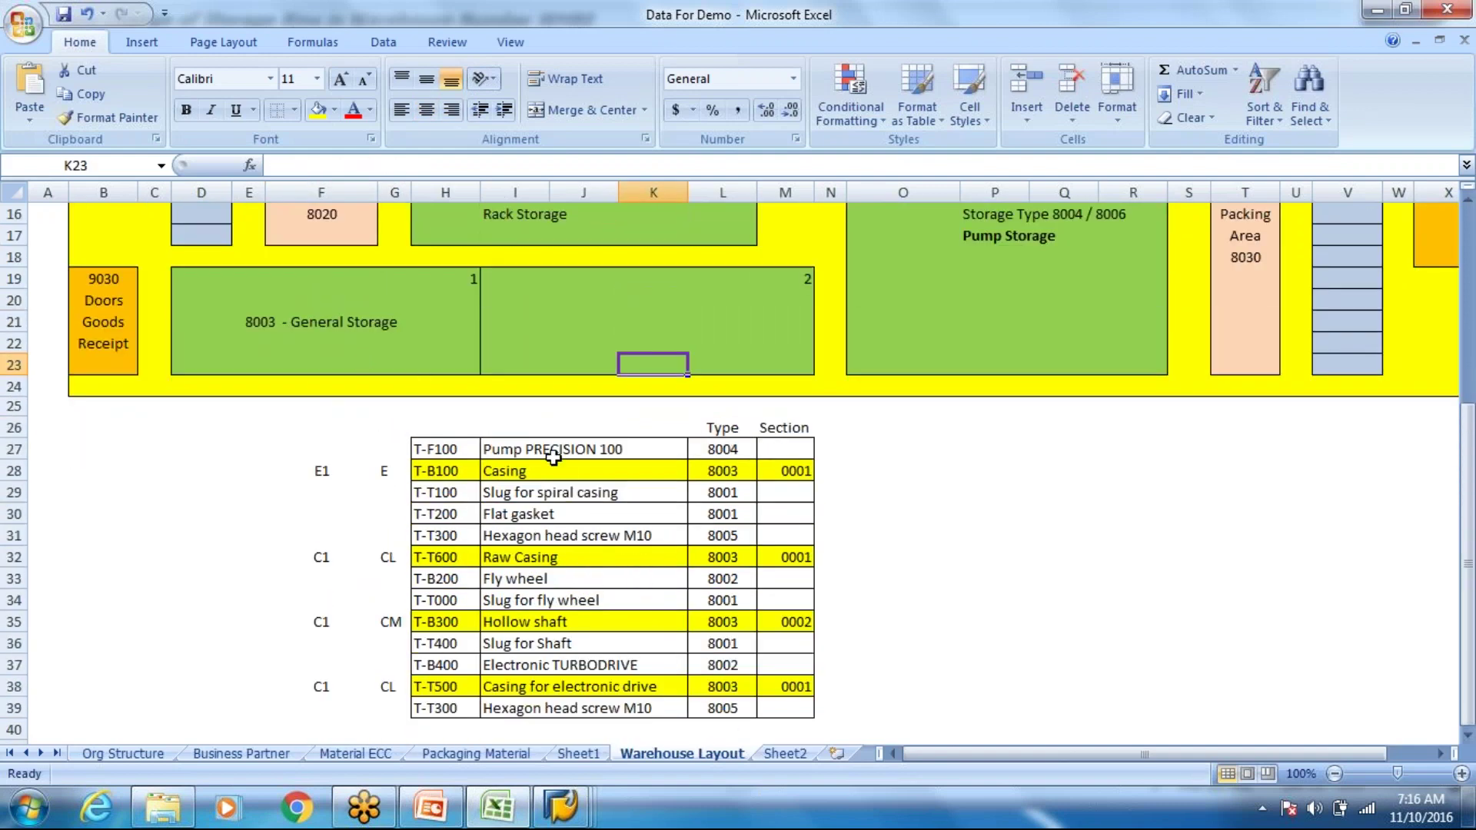
scroll(882, 565, "down", 3)
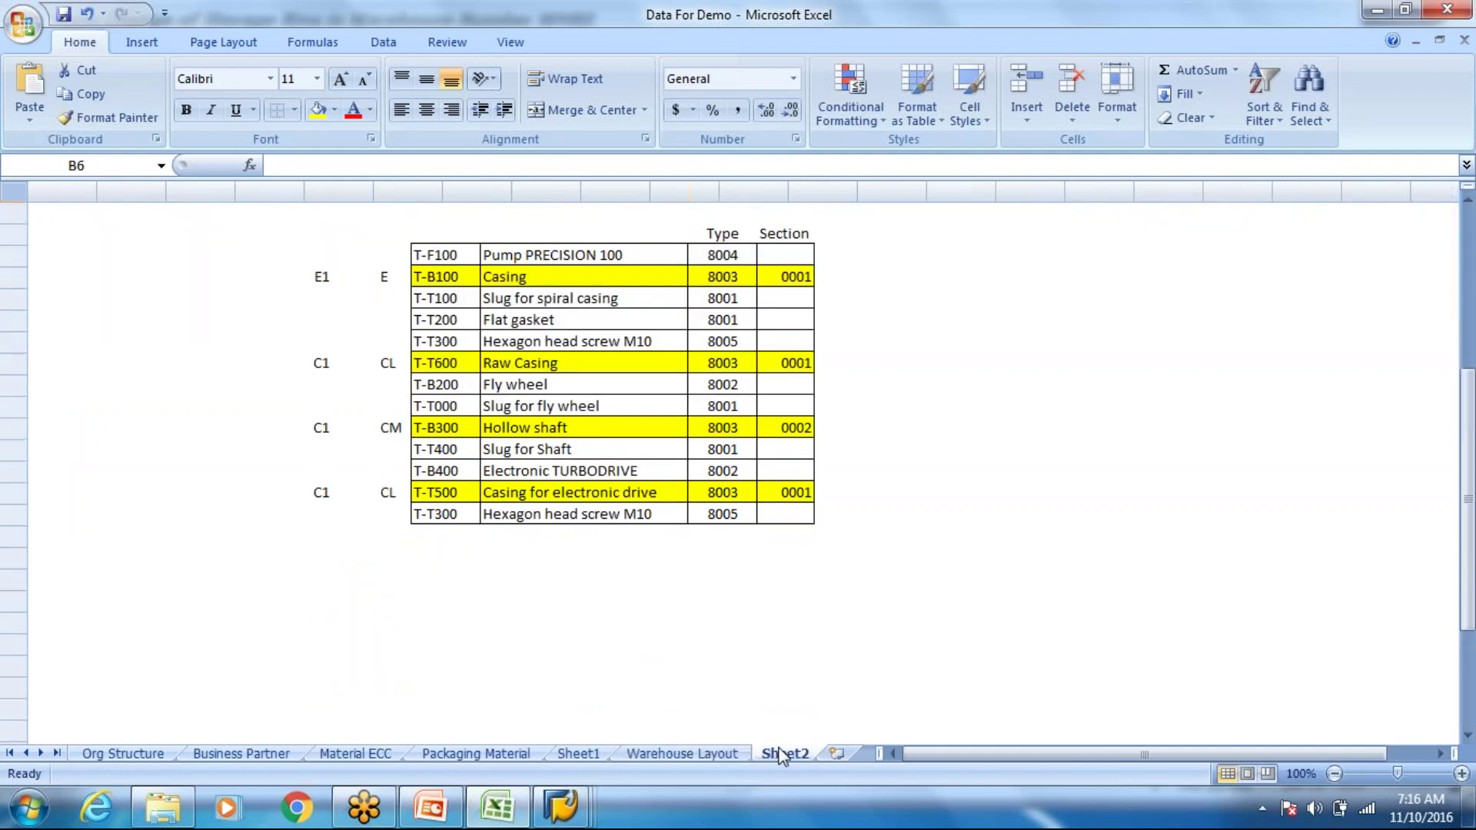
left_click(781, 755)
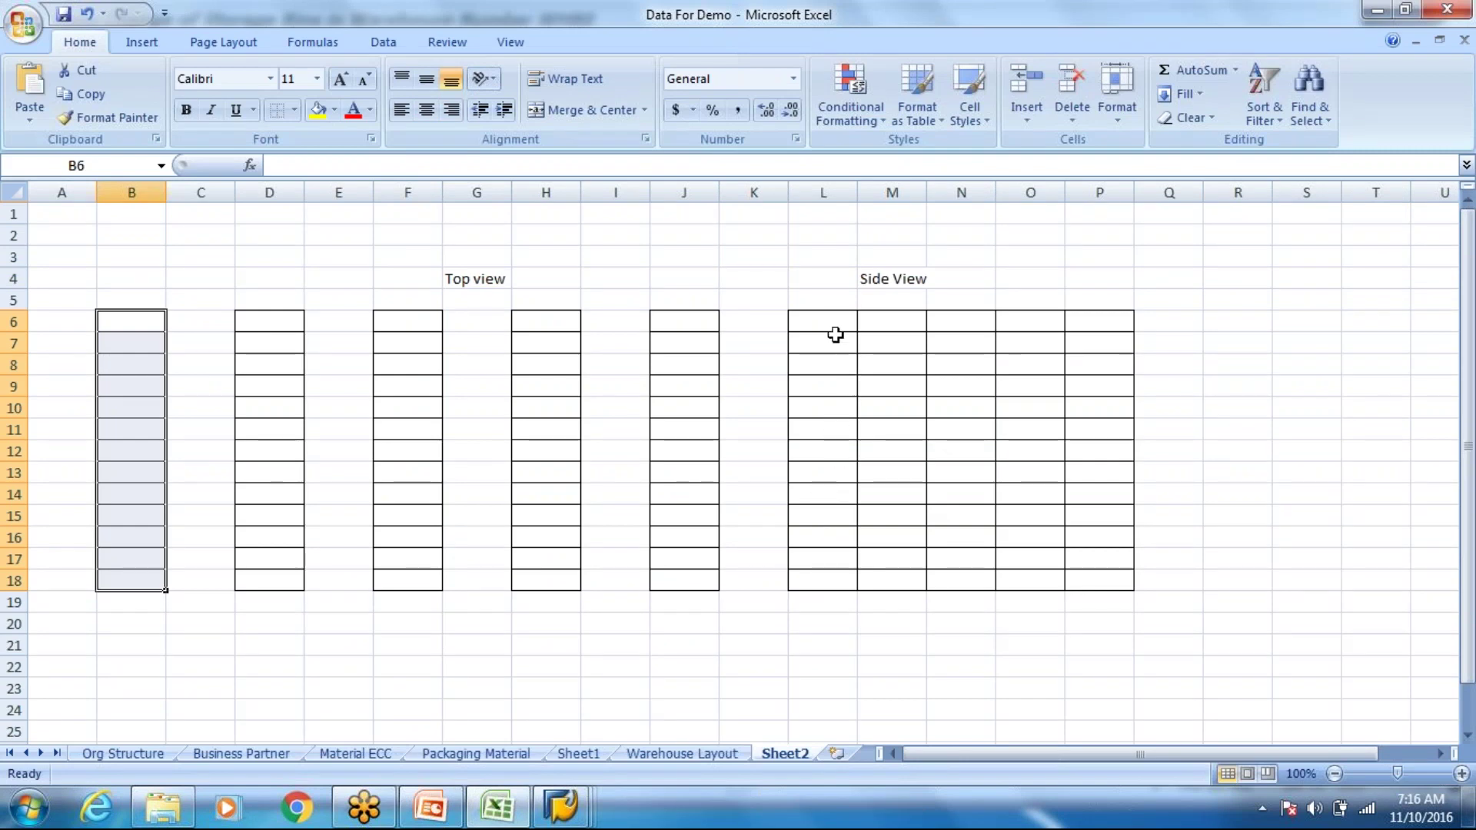
Fill the Side View rack grid L6:P18 on Sheet2 with yellow
left_click_drag(834, 320, 1104, 583)
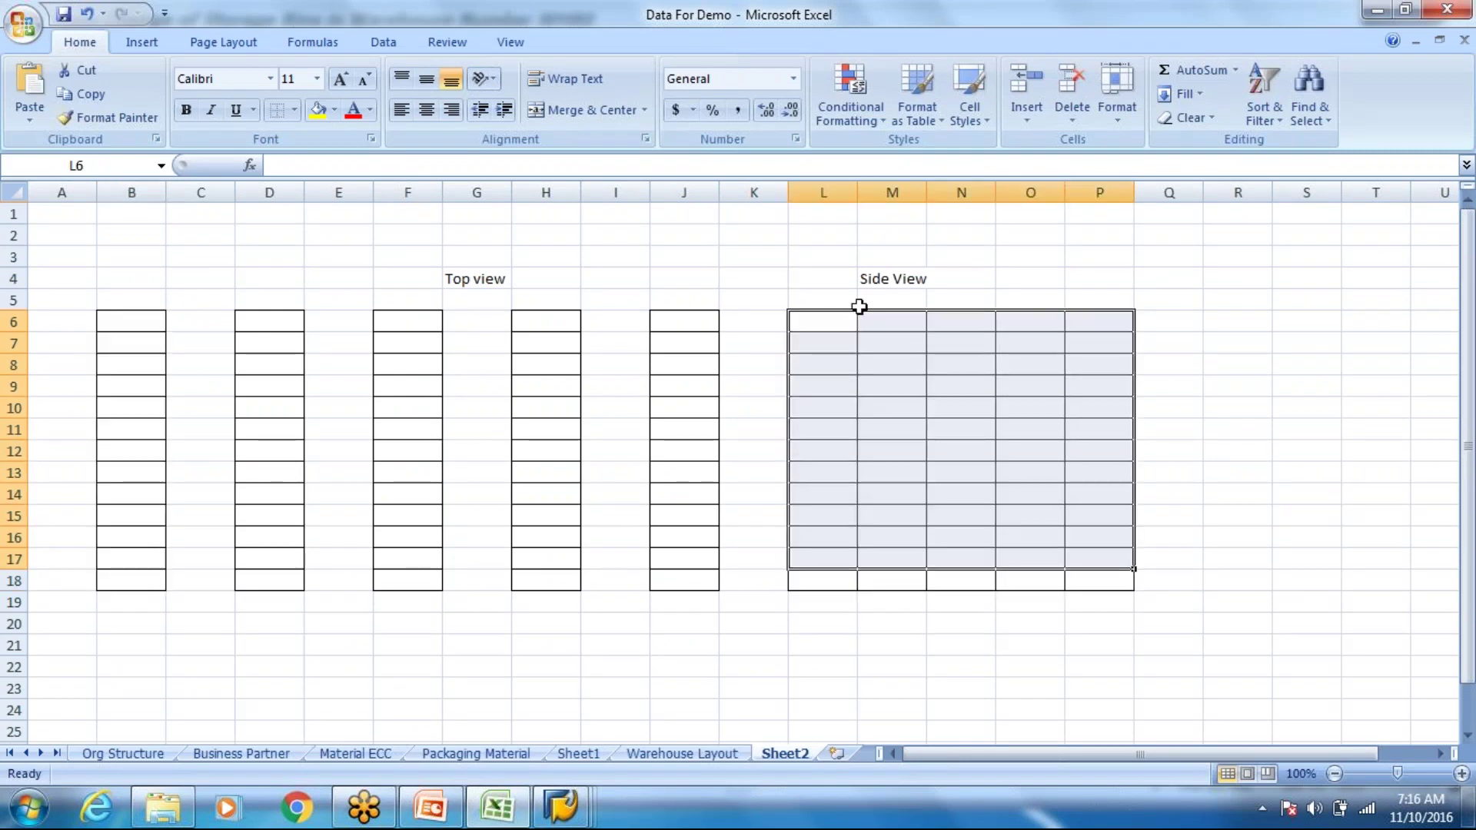
left_click_drag(1096, 666, 1030, 623)
left_click_drag(821, 320, 1084, 583)
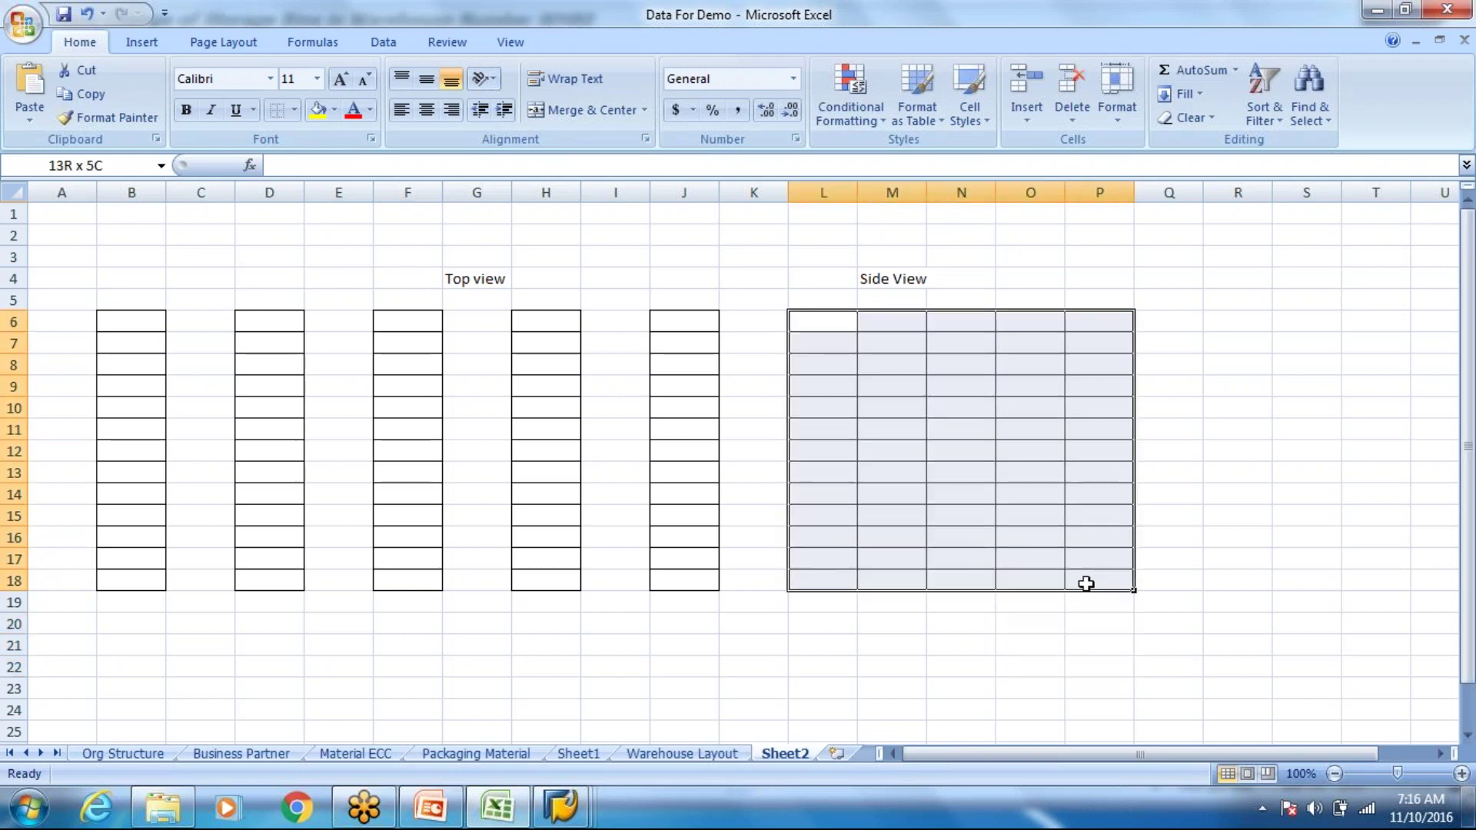
left_click(318, 109)
left_click(803, 335)
left_click(834, 589)
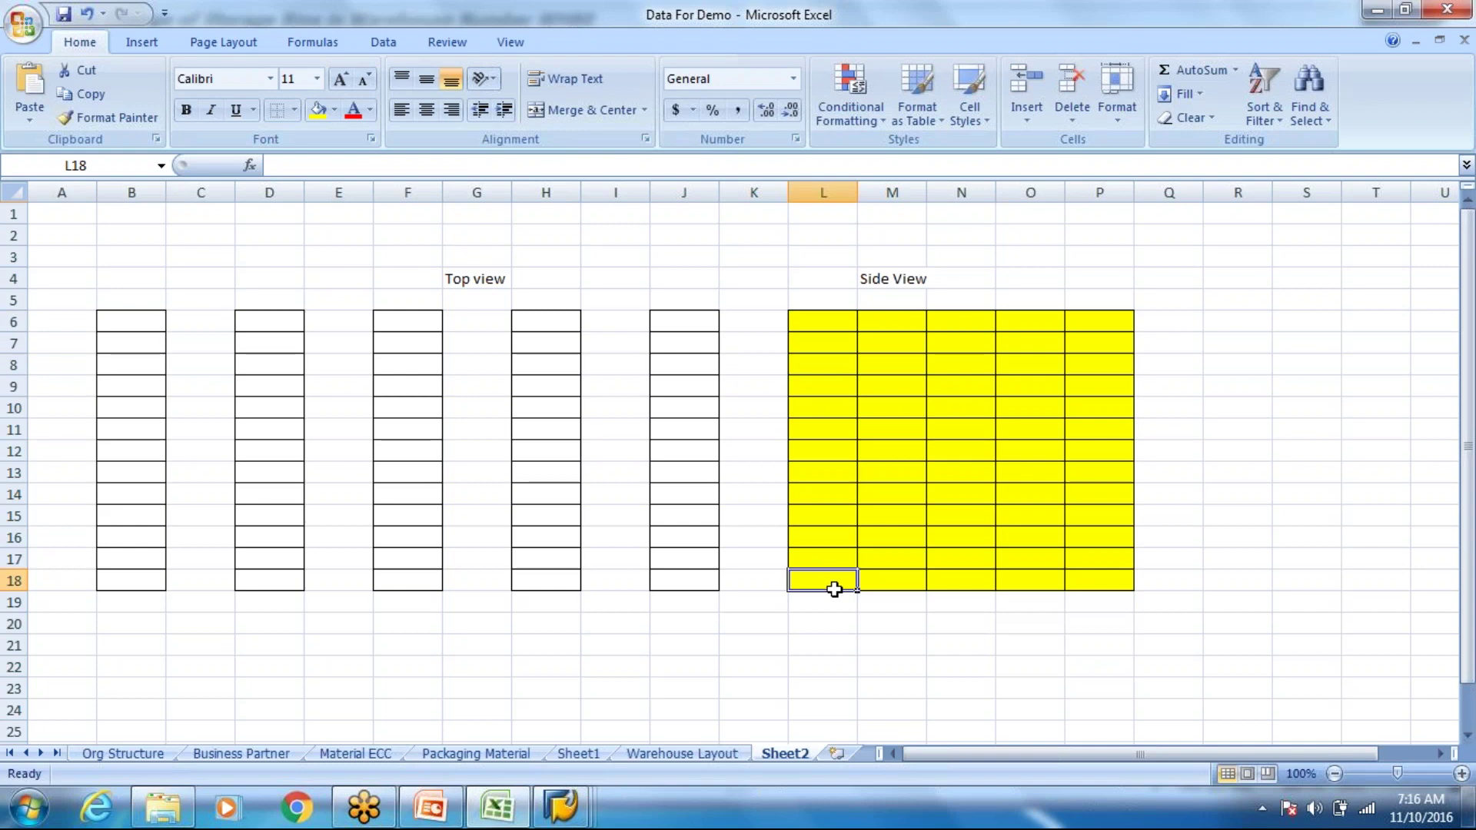
Label cell L19 below the Side View rack grid "Europallet" and widen column L to fit the text
left_click(816, 602)
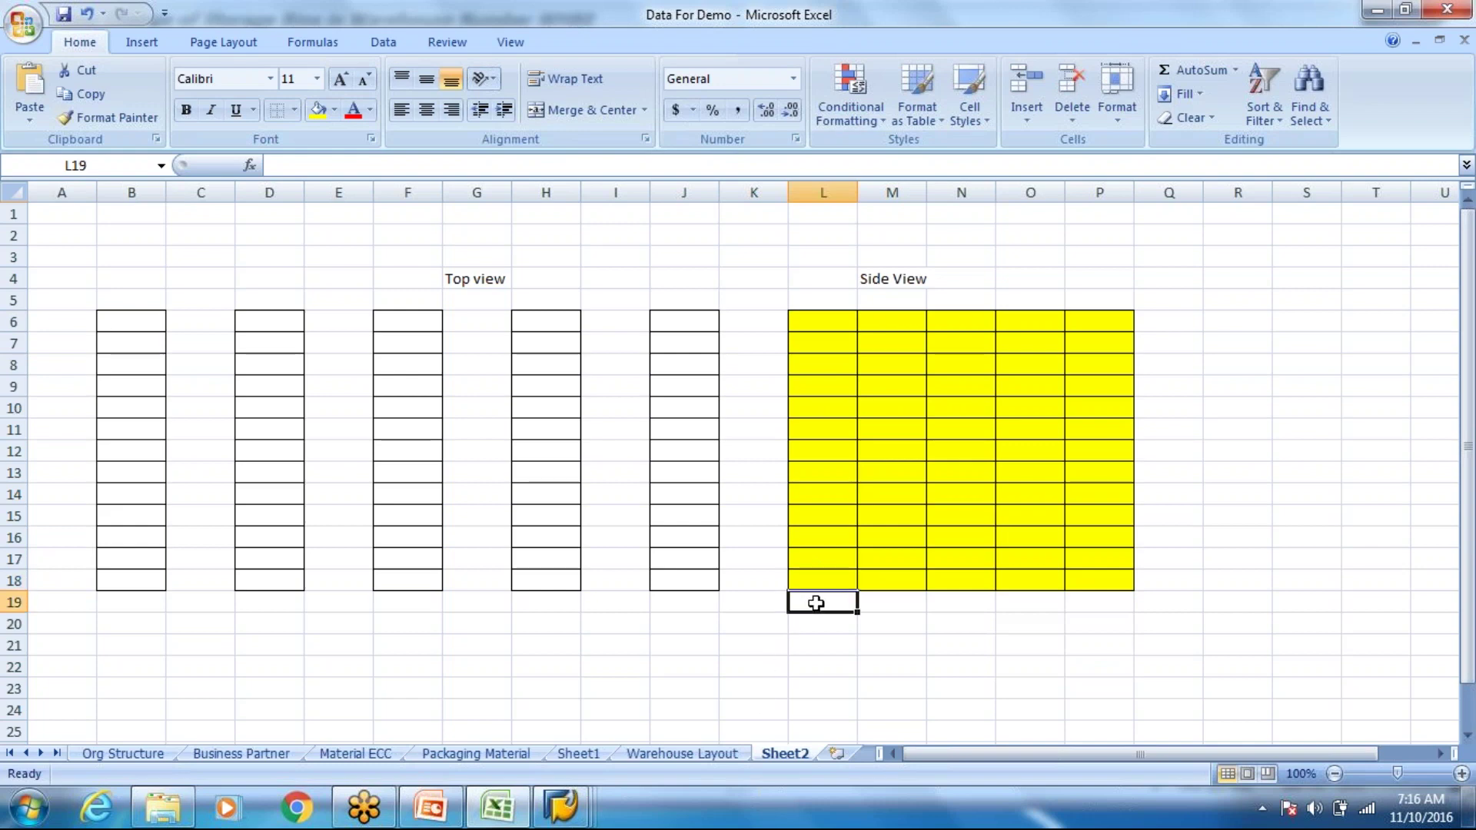
type("Europallet")
key("Tab")
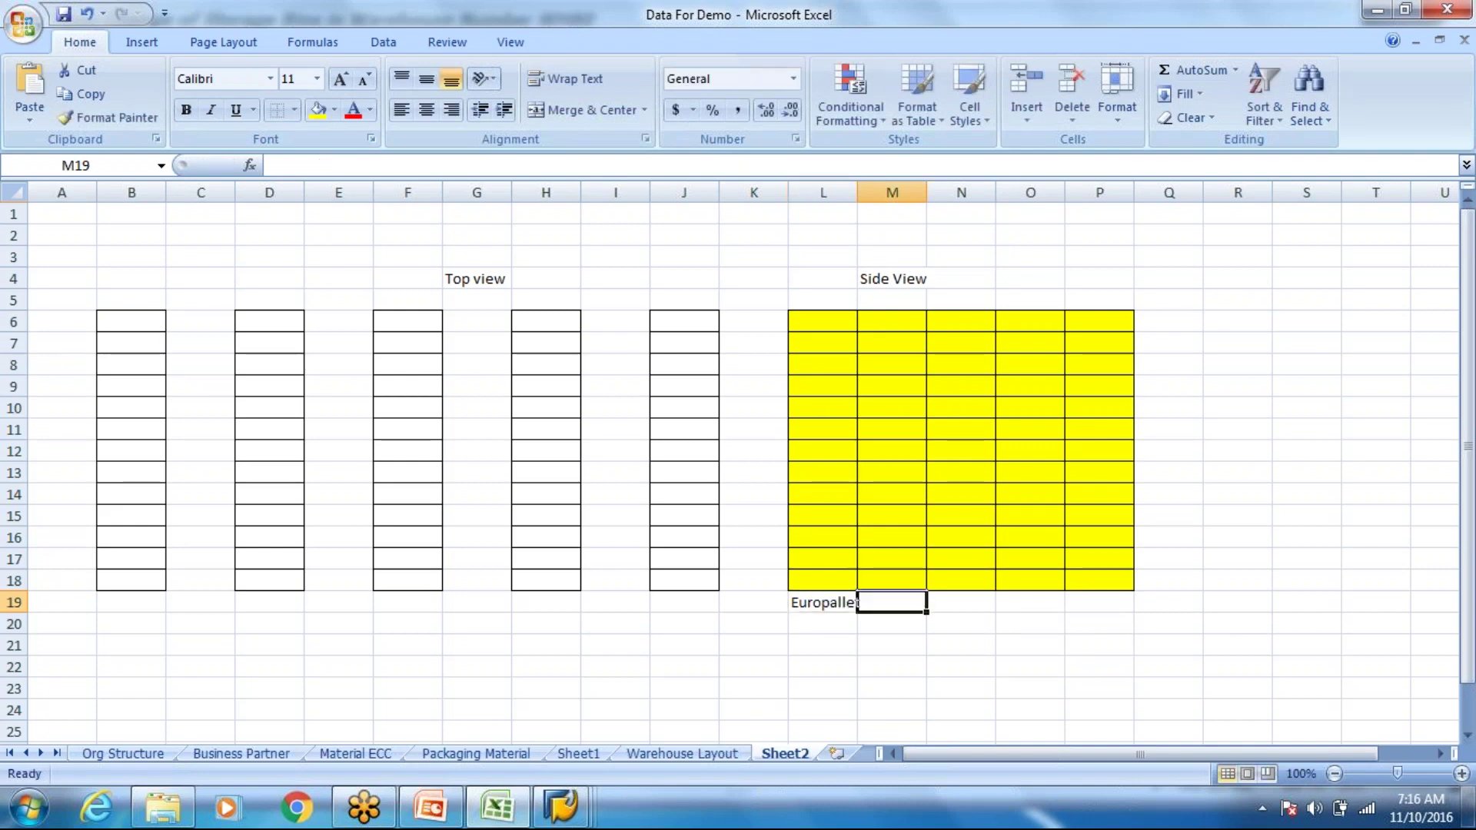
left_click_drag(854, 190, 891, 187)
Enter the level headings A, B, C, D and E in cells L5 to P5 above the Side View grid
left_click(844, 299)
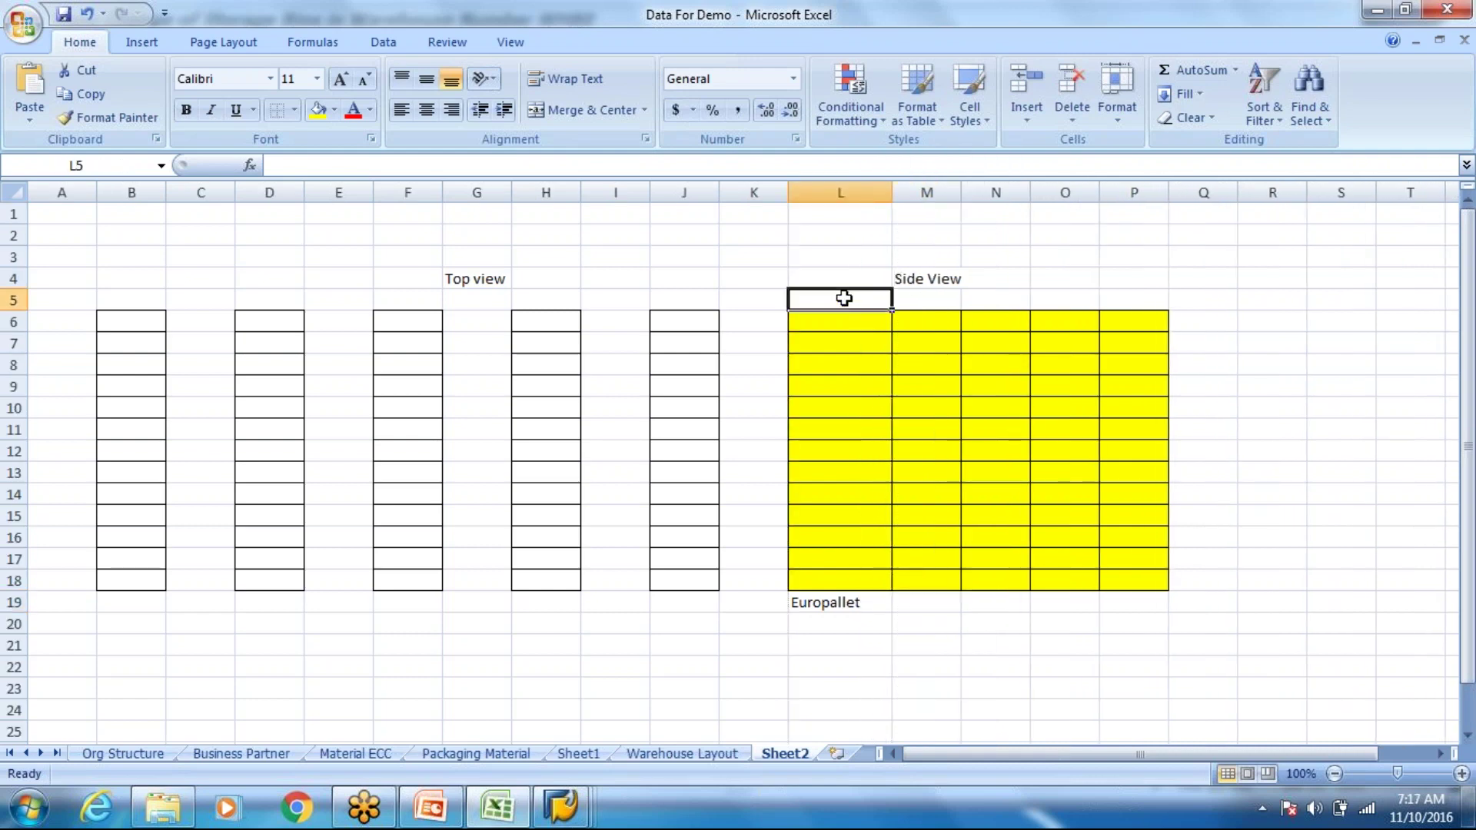
type("A")
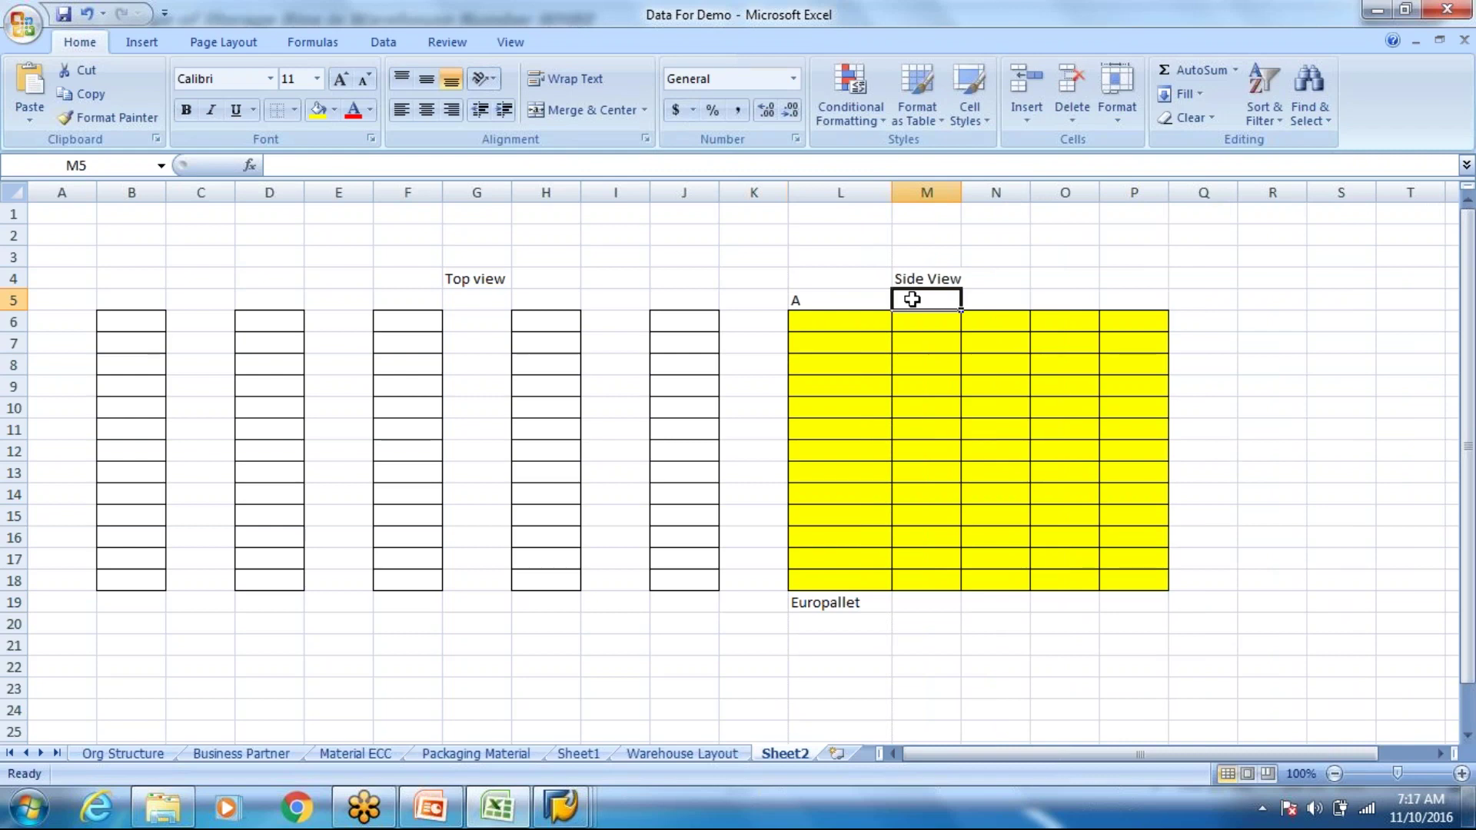
type("B")
key("Tab")
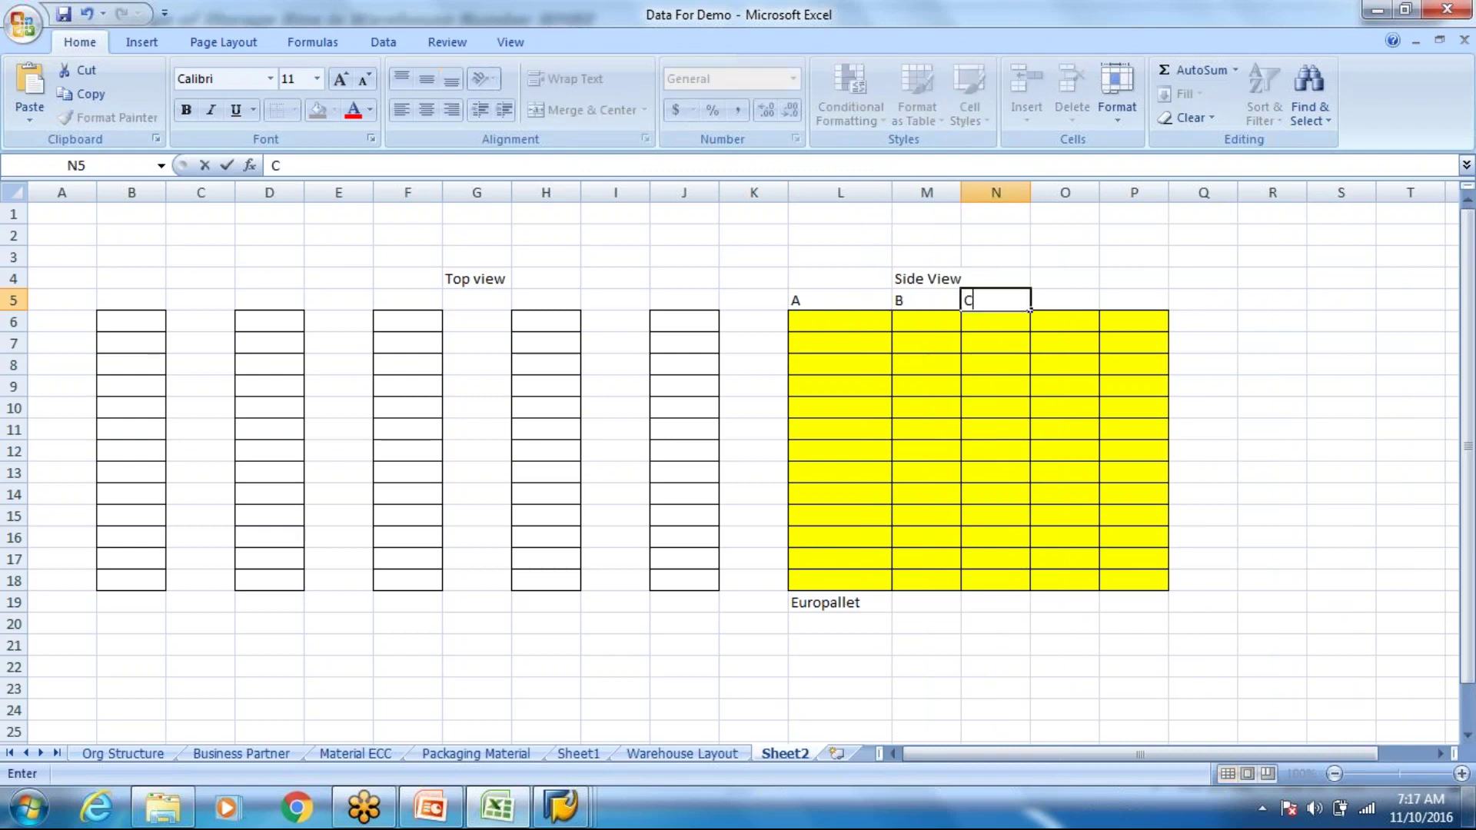
type("C")
key("Tab")
type("D")
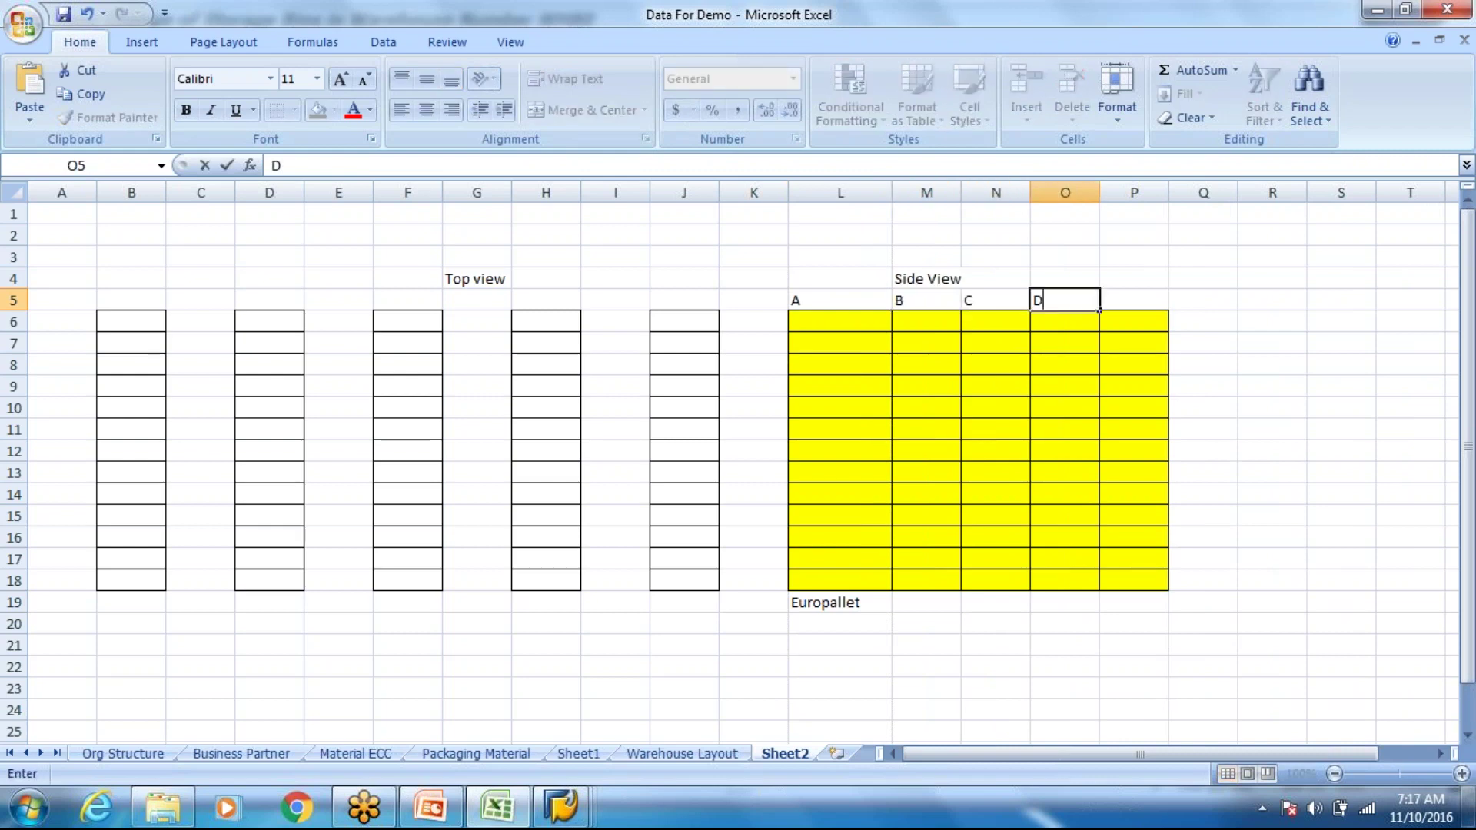
key("Tab")
type("E")
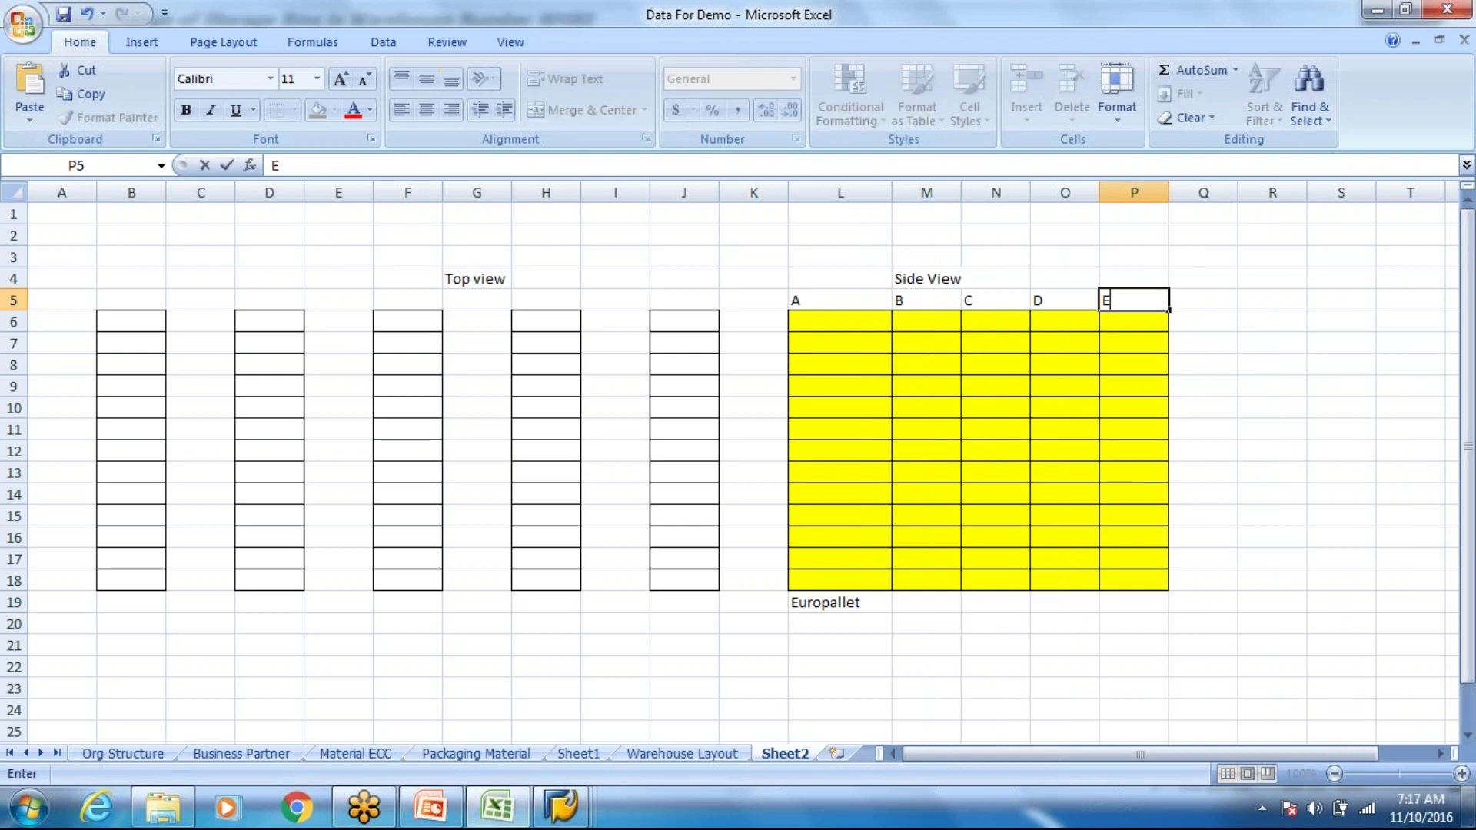
left_click(876, 404)
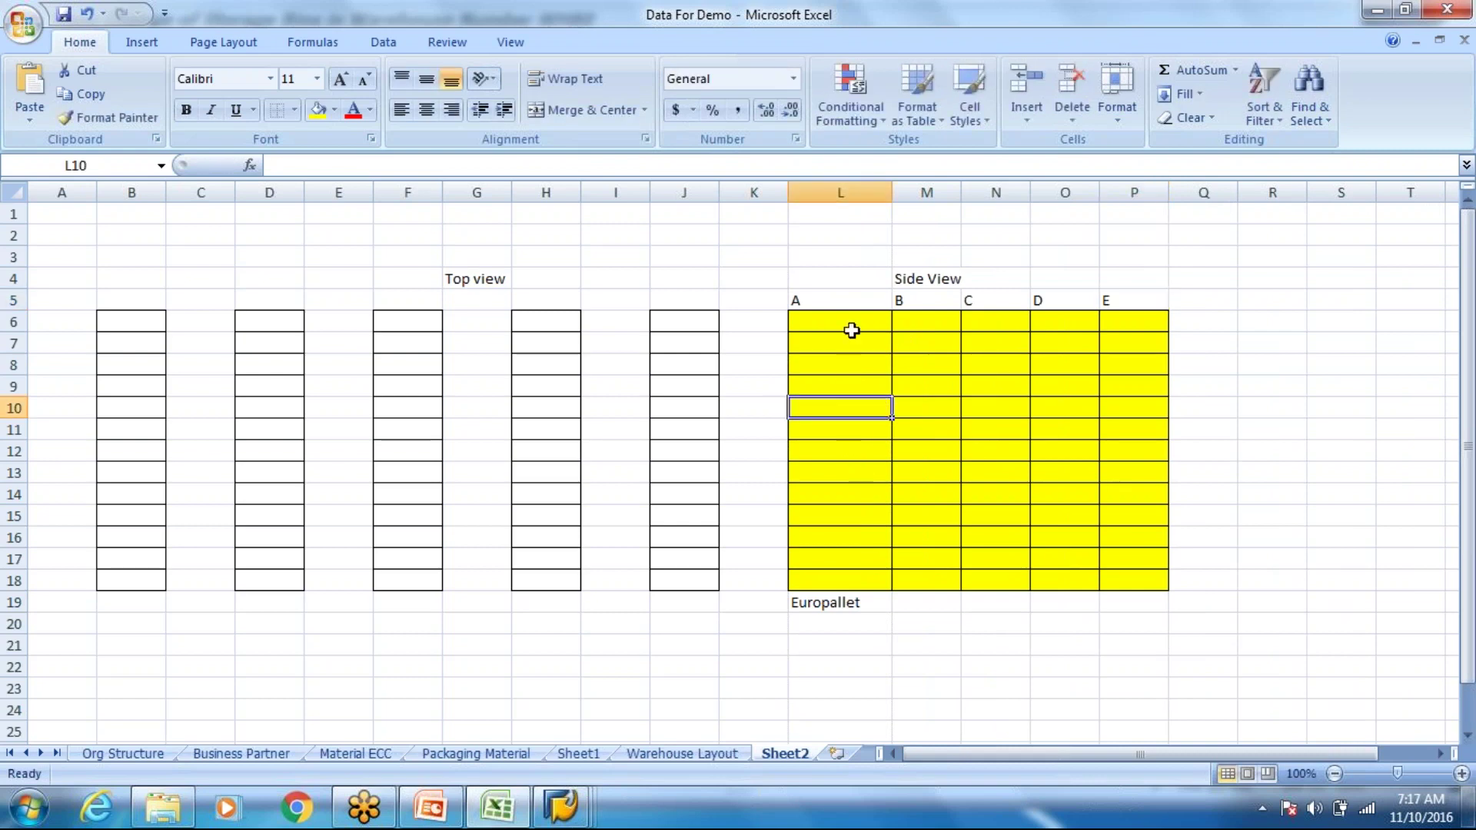
Enter "P001- Ground Level" in cell L21 below the Europallet label
left_click(867, 601)
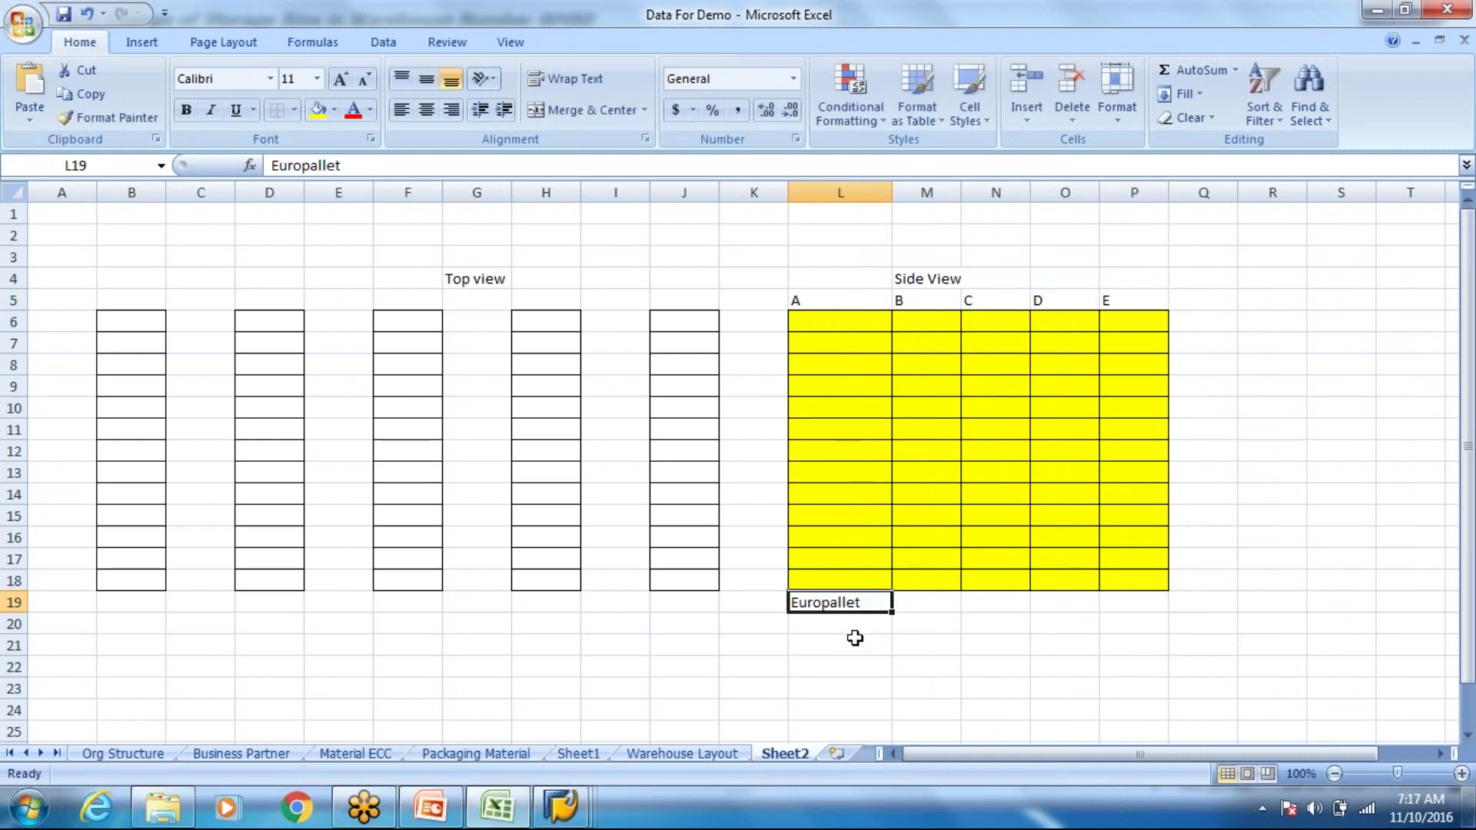
left_click(852, 646)
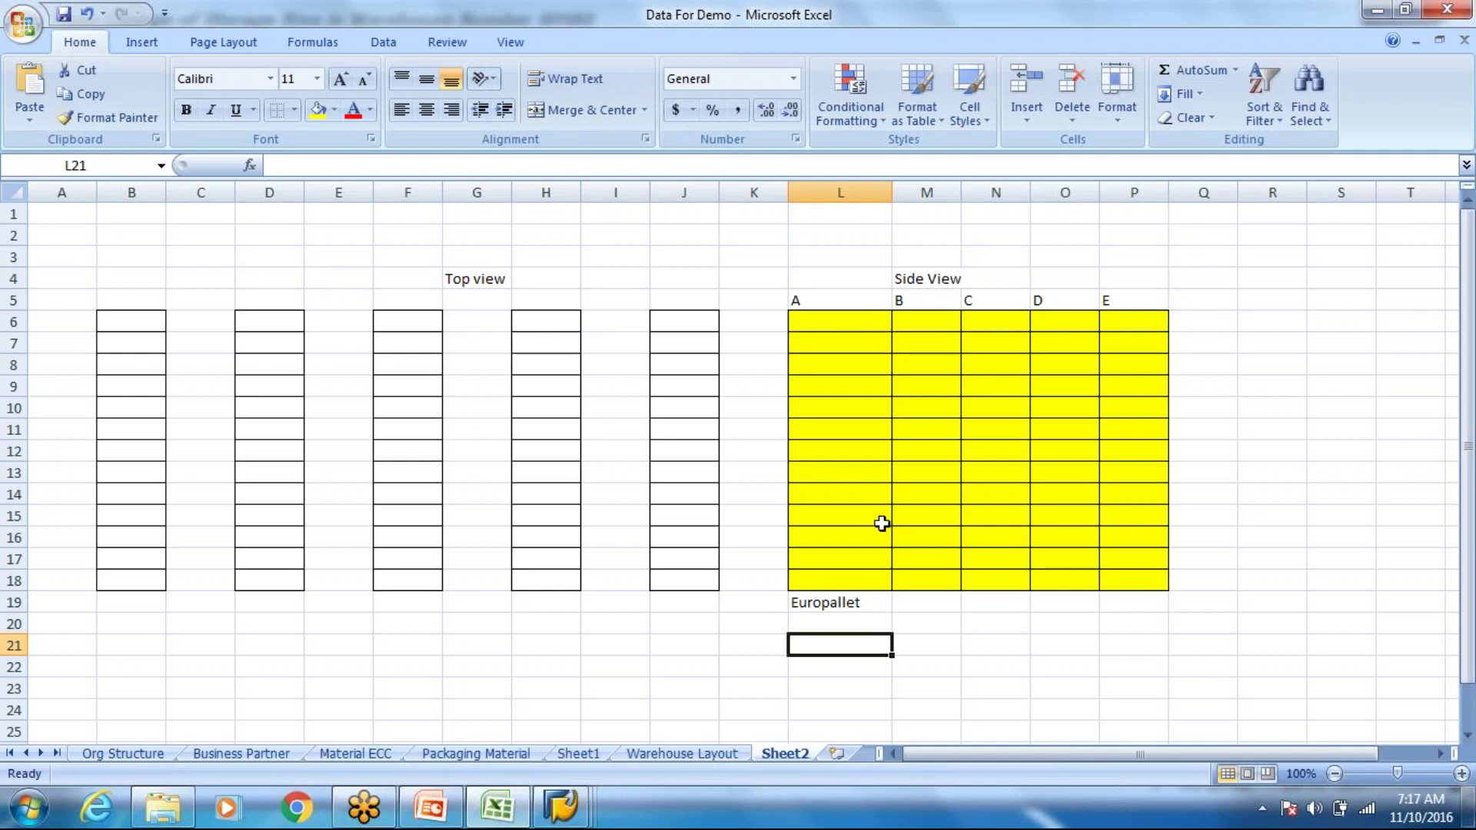
type("P001")
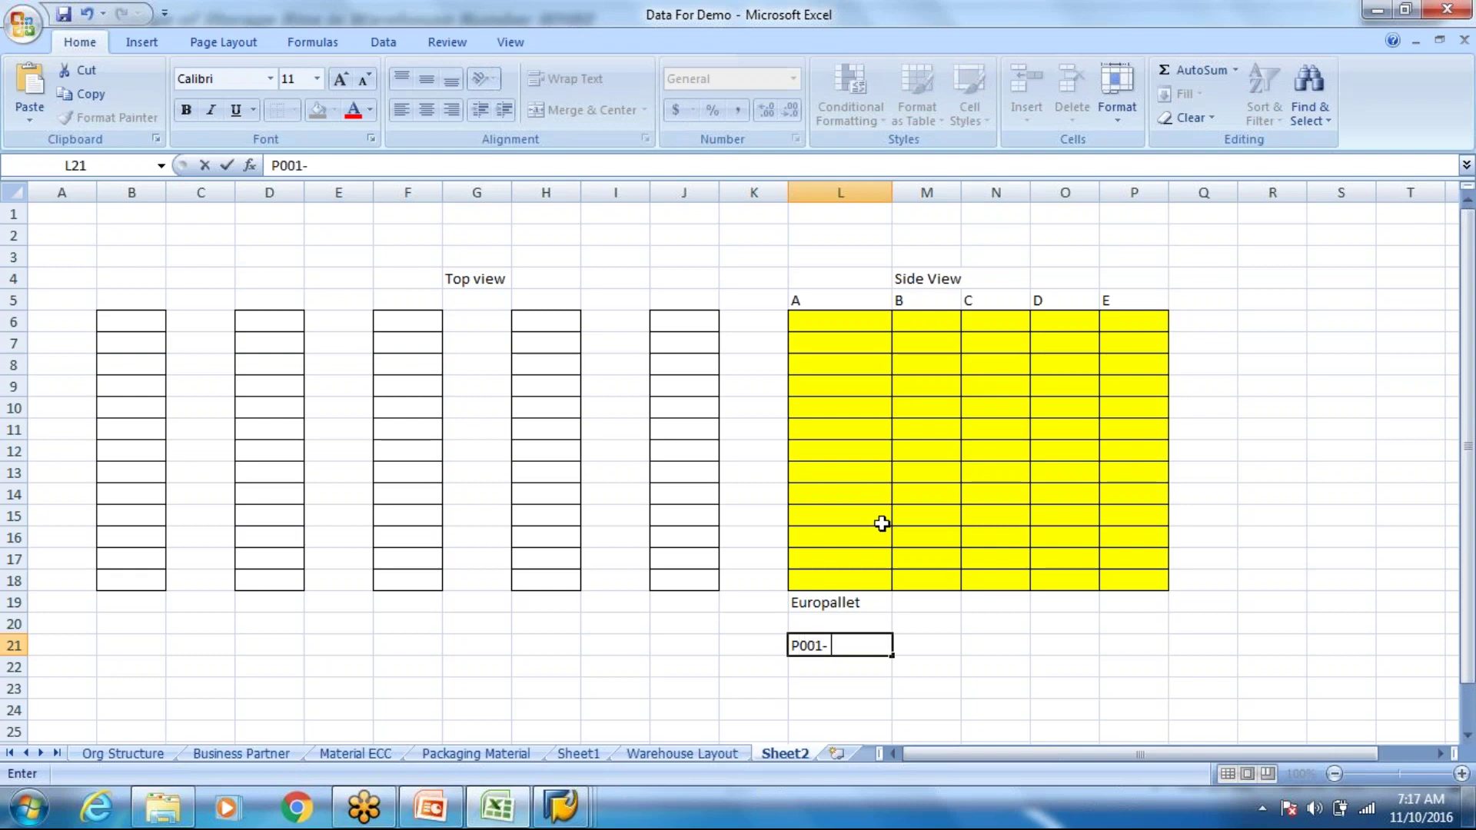
type("- G")
type("roun")
type("t")
key("BackSpace")
type("d")
type(" Leev")
key("BackSpace")
key("BackSpace")
type("vel")
key("Return")
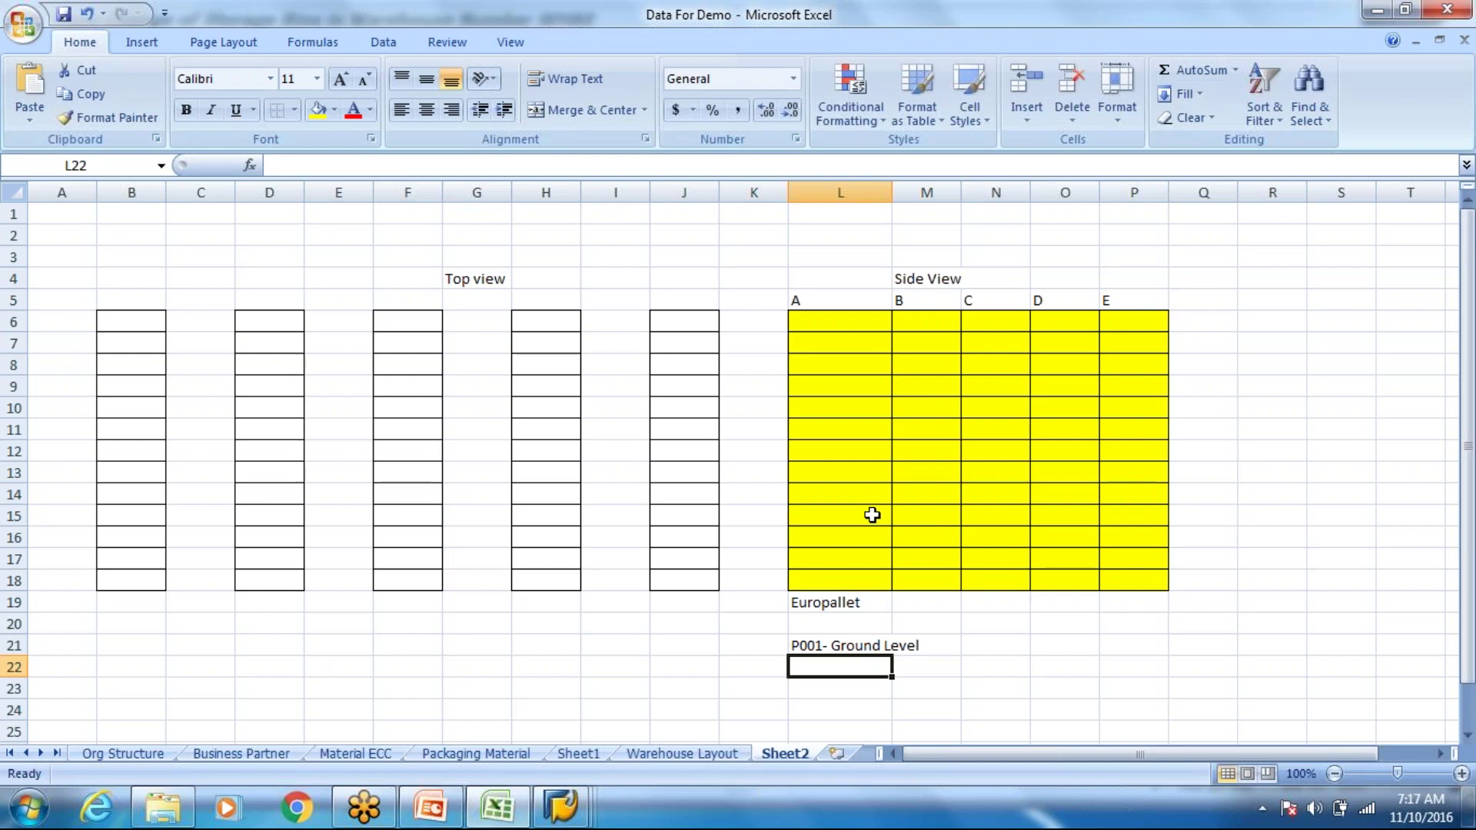
Switch to SAP, discard the new storage bin type entry, and position the list at WH80 to view bin types P001 and P002
key("alt+Tab")
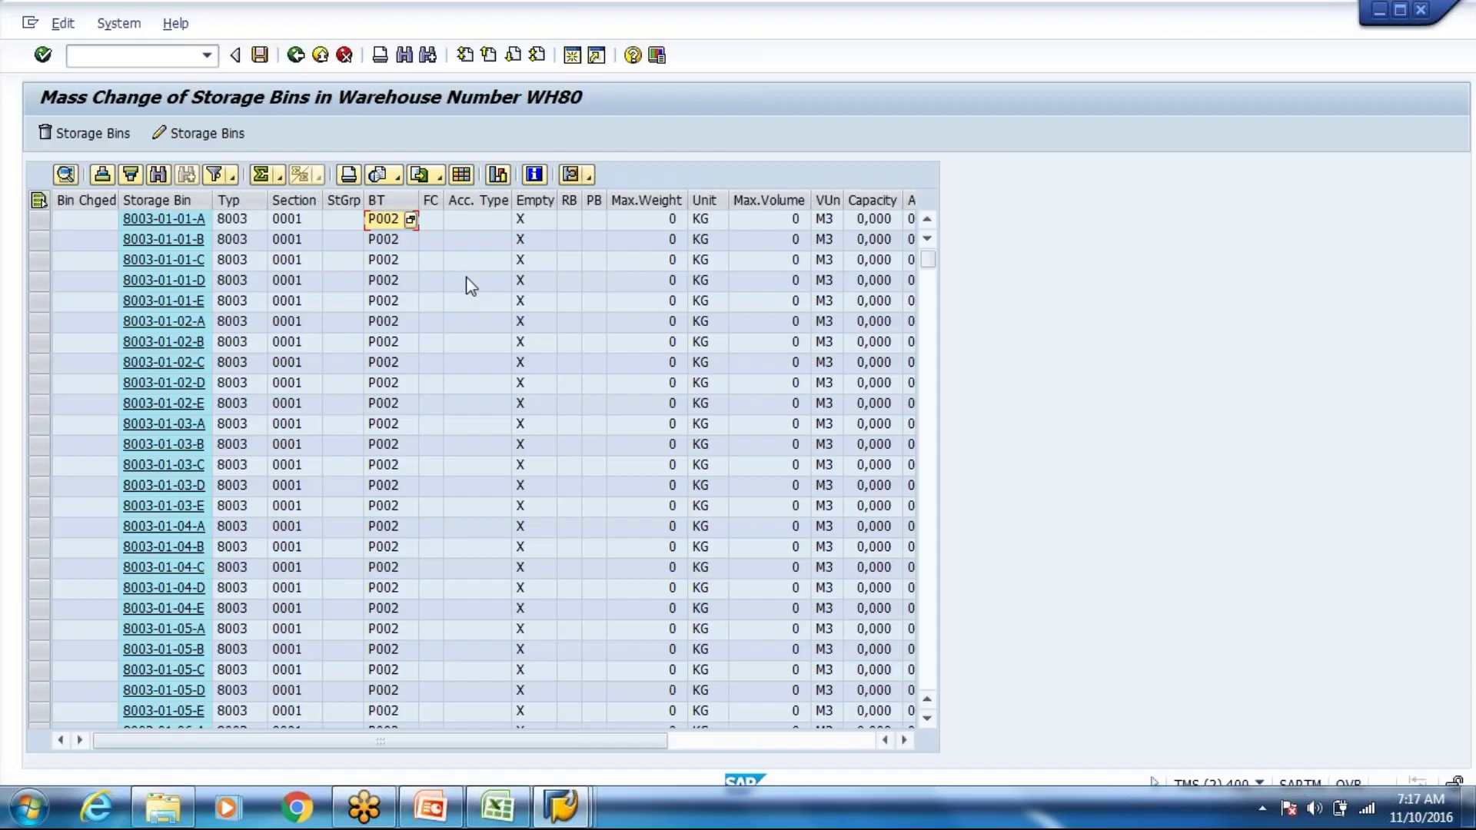
key("alt+Tab")
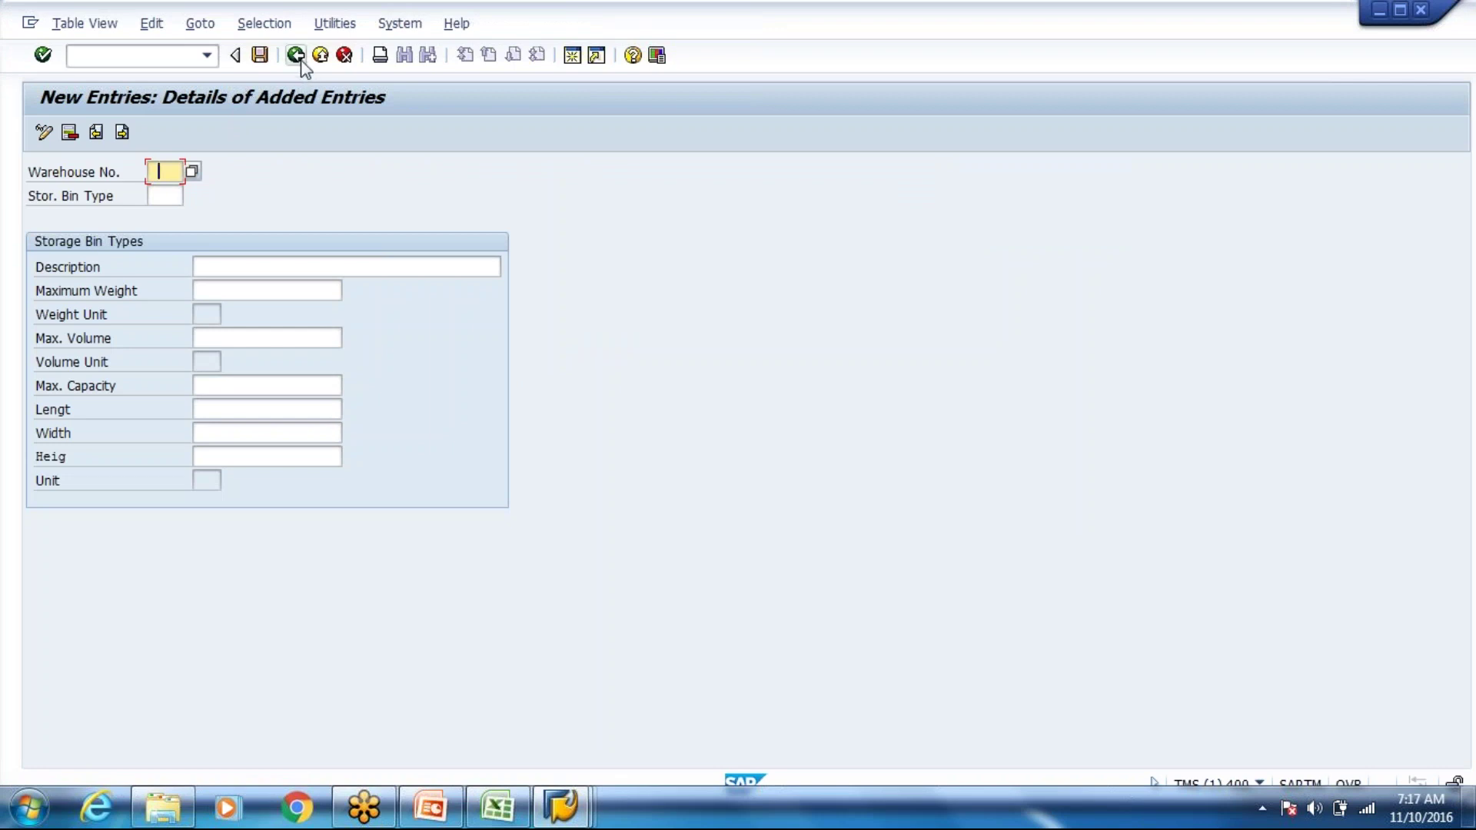
left_click(299, 57)
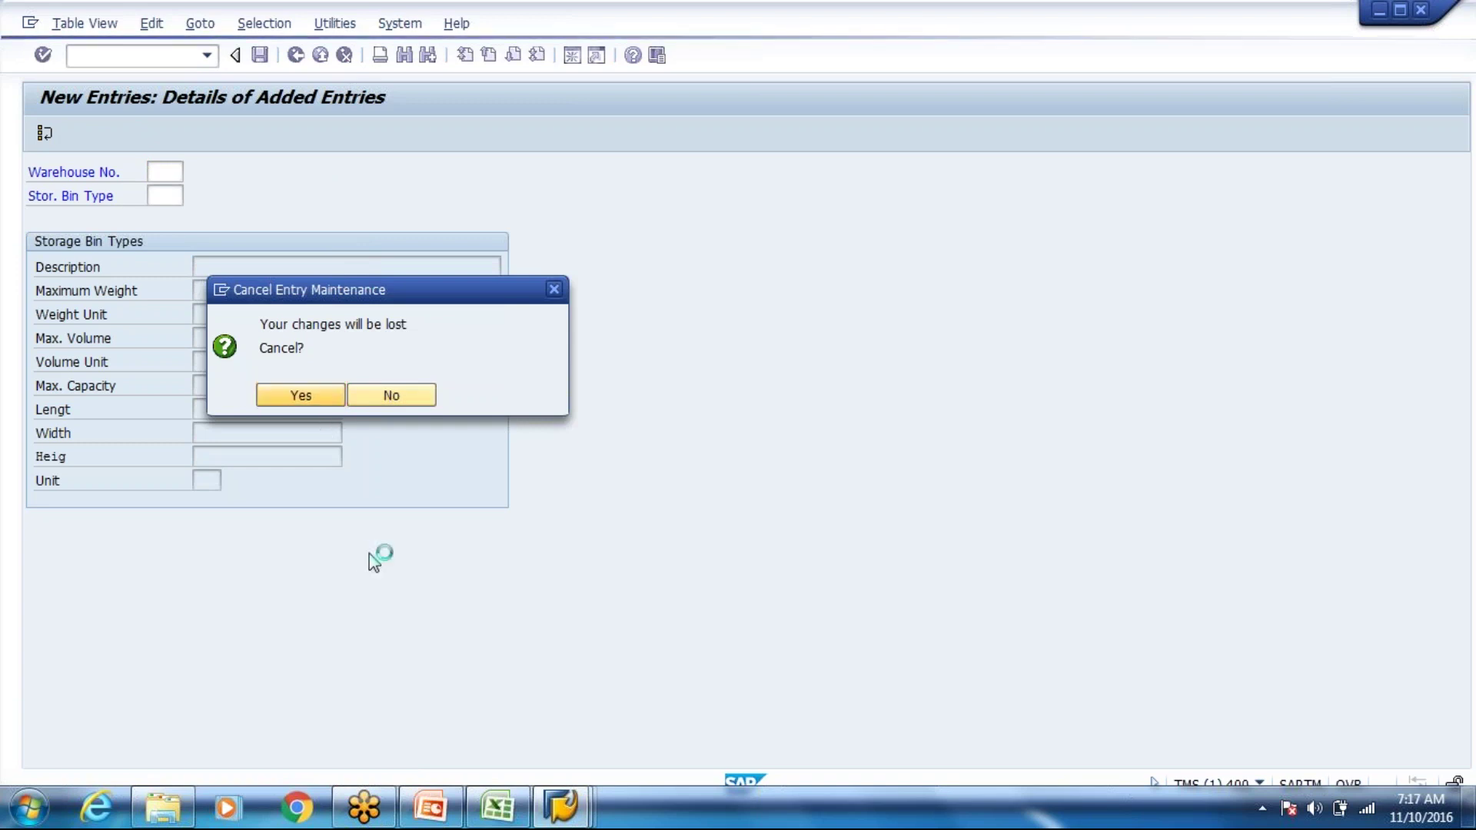
key("Return")
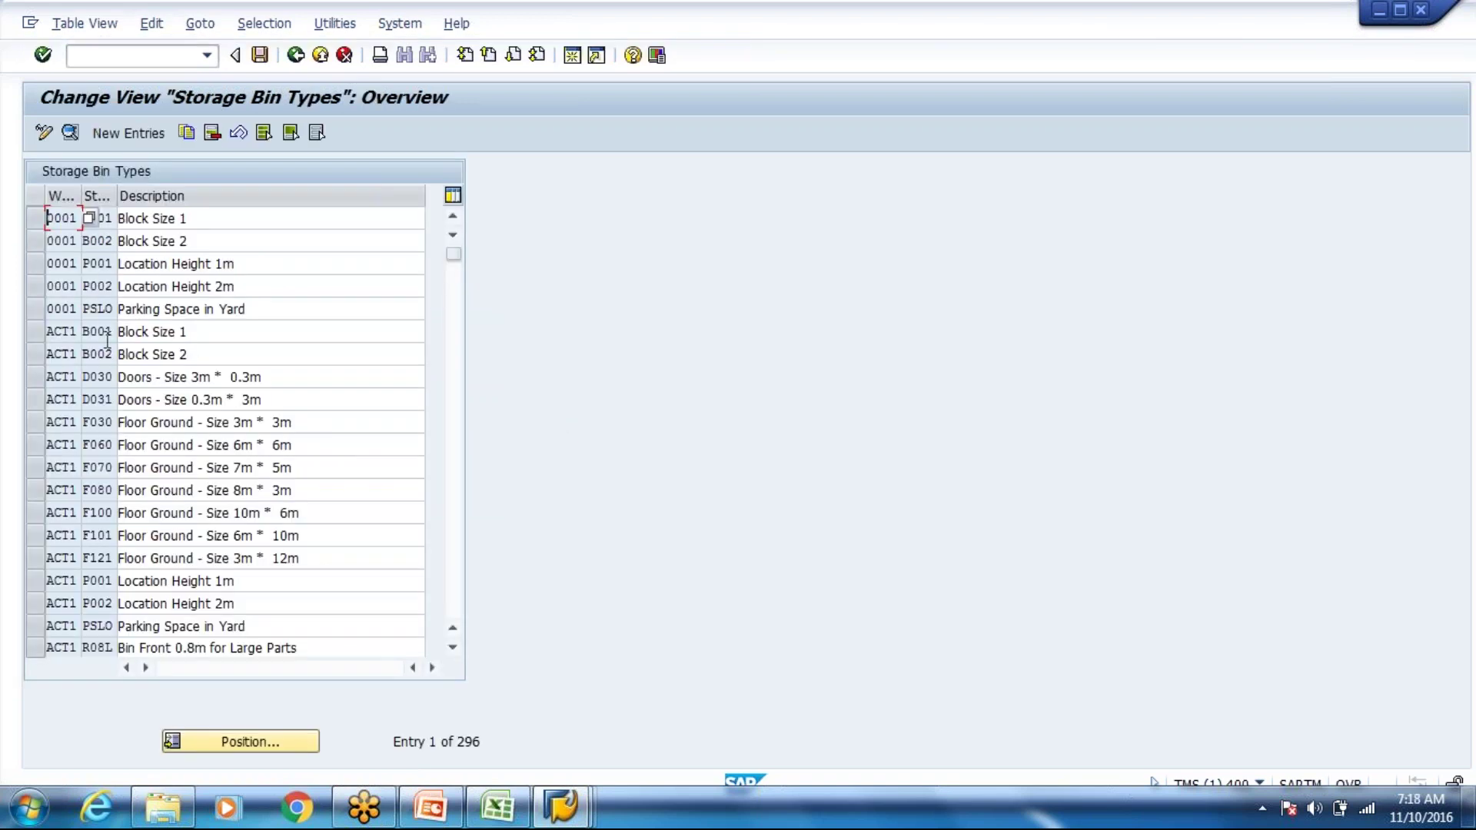
left_click(237, 736)
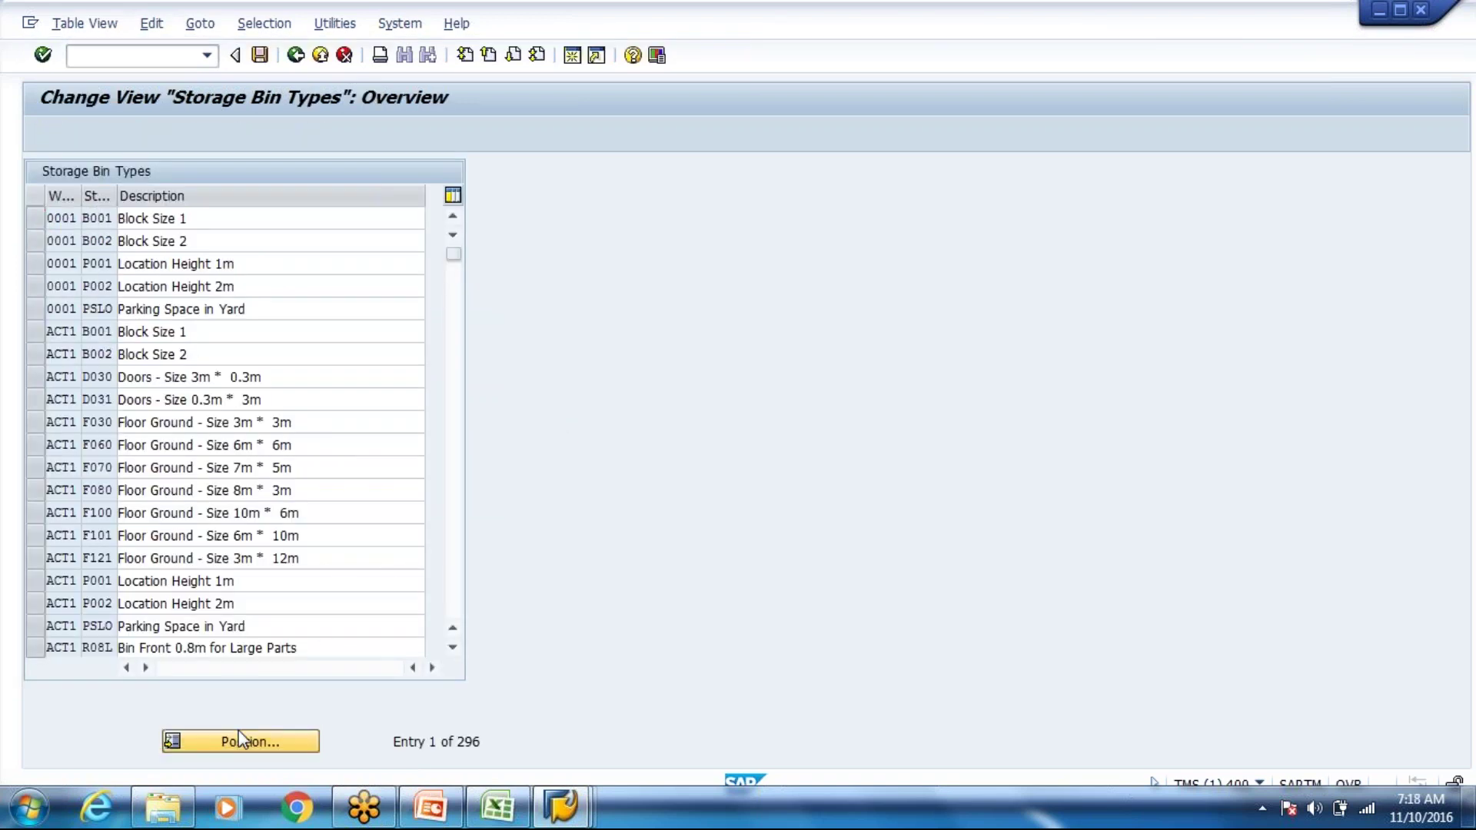
type("Wh80")
key("Return")
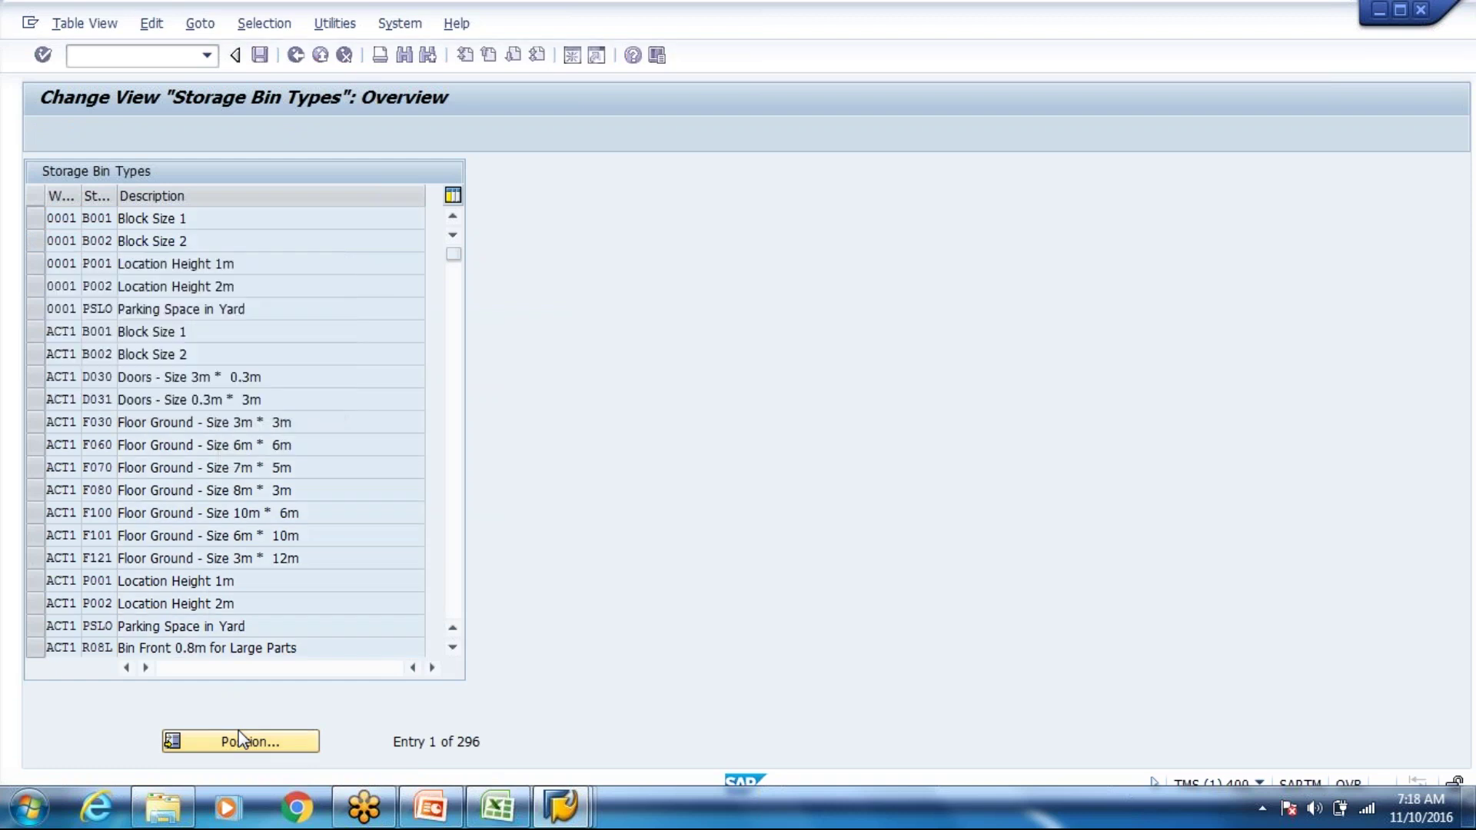
left_click_drag(37, 271, 39, 292)
left_click(253, 268)
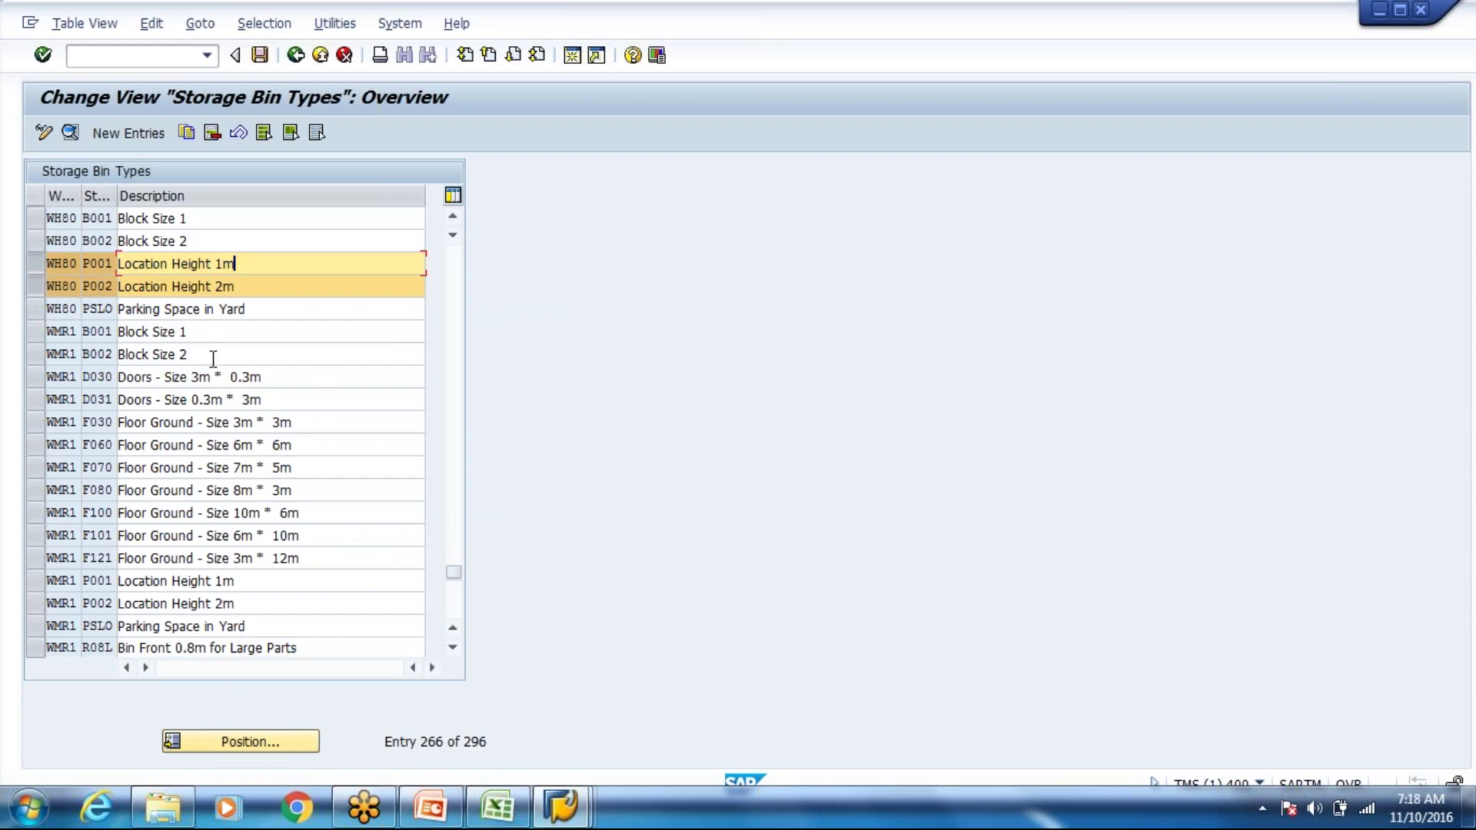
Check the WH80 bin types in SAP against Sheet2, change cell L21 to "P002- Ground Level", and widen column L to fit
key("alt+Tab")
key("alt+Tab")
left_click(838, 622)
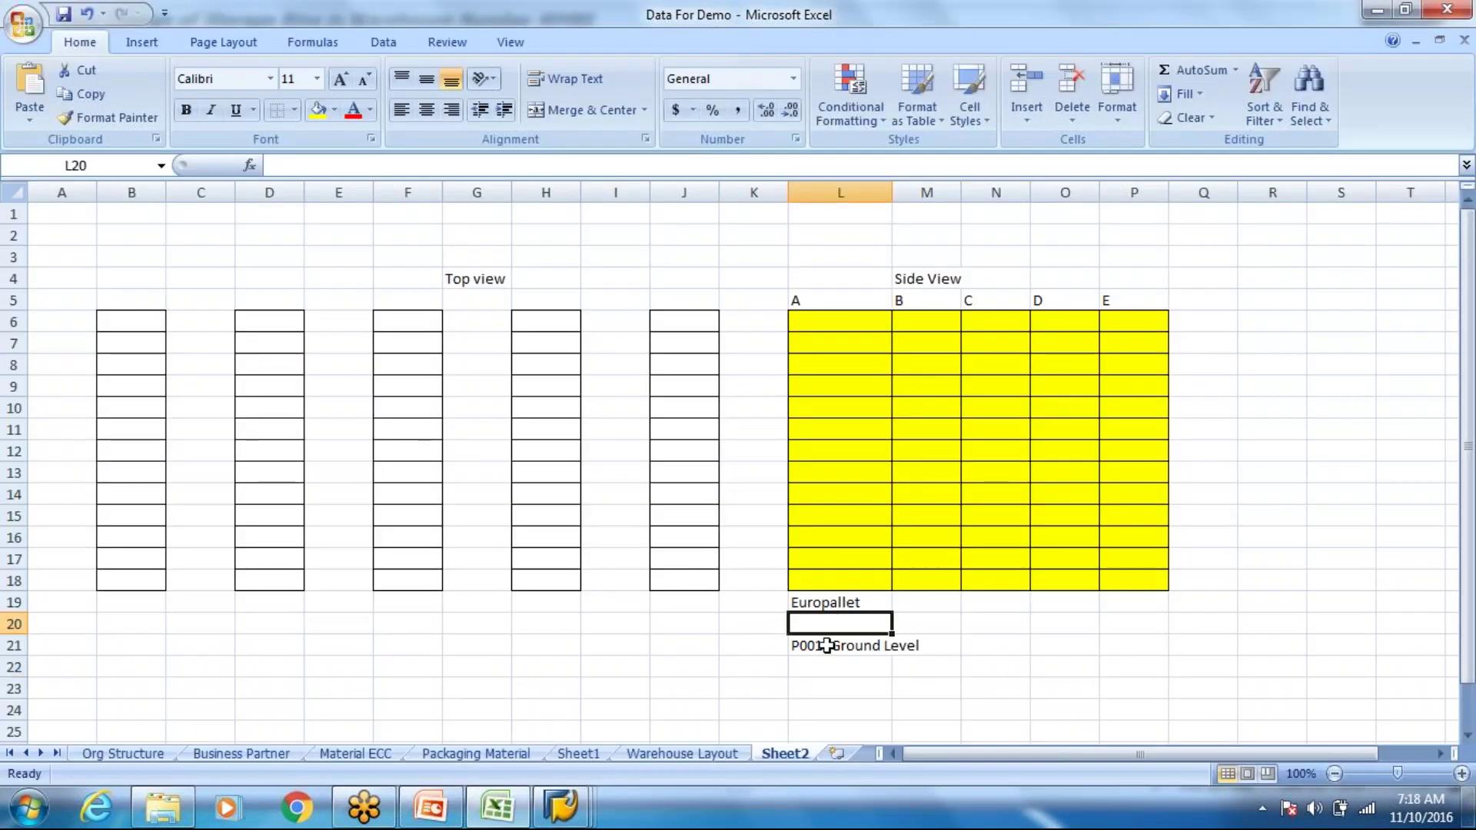
left_click(827, 646)
key("alt+Tab")
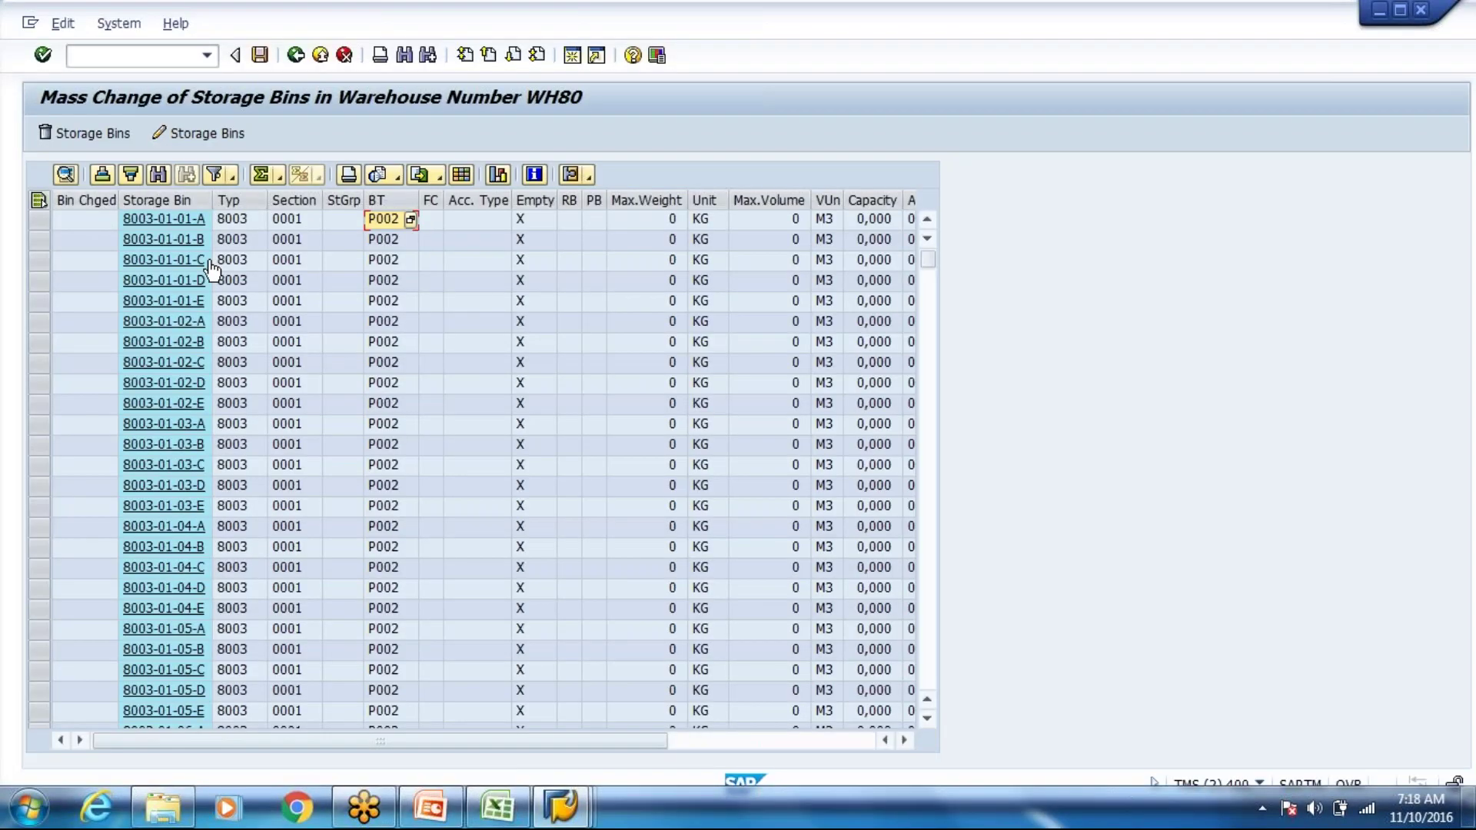
key("alt+Tab")
key("Tab")
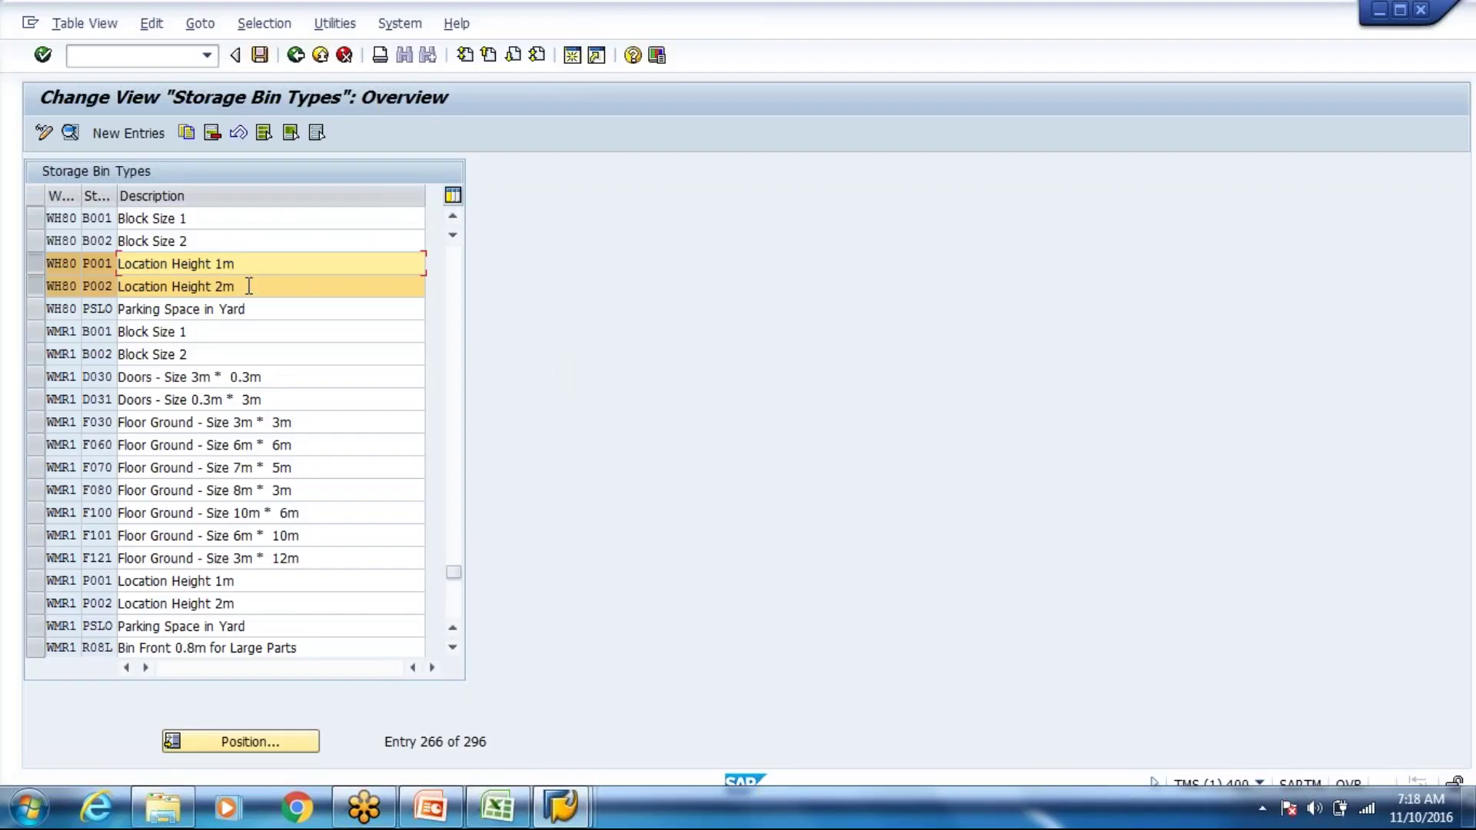
key("Tab")
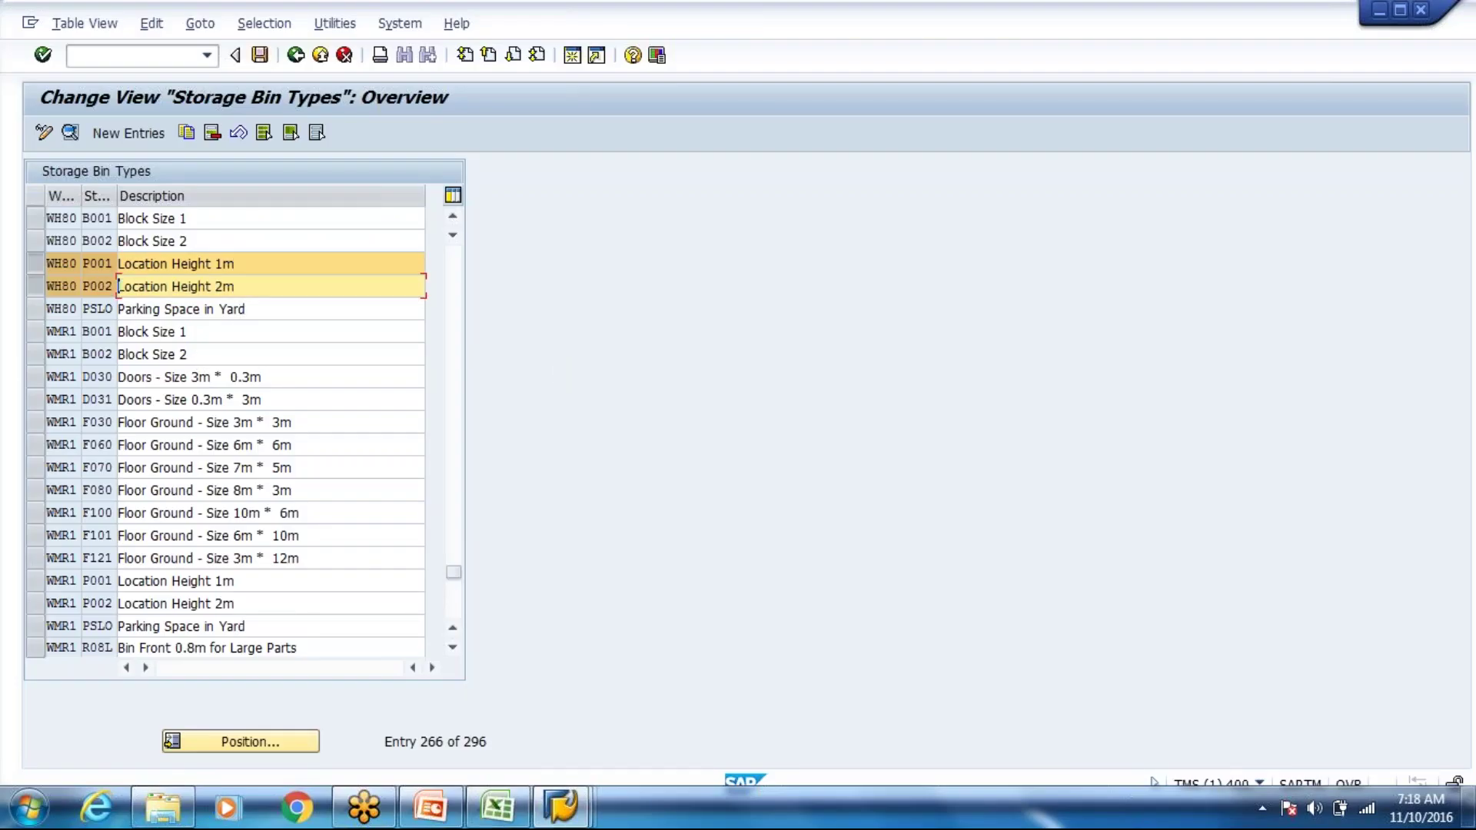
key("alt+Tab")
key("Delete")
type("2- Ground Level")
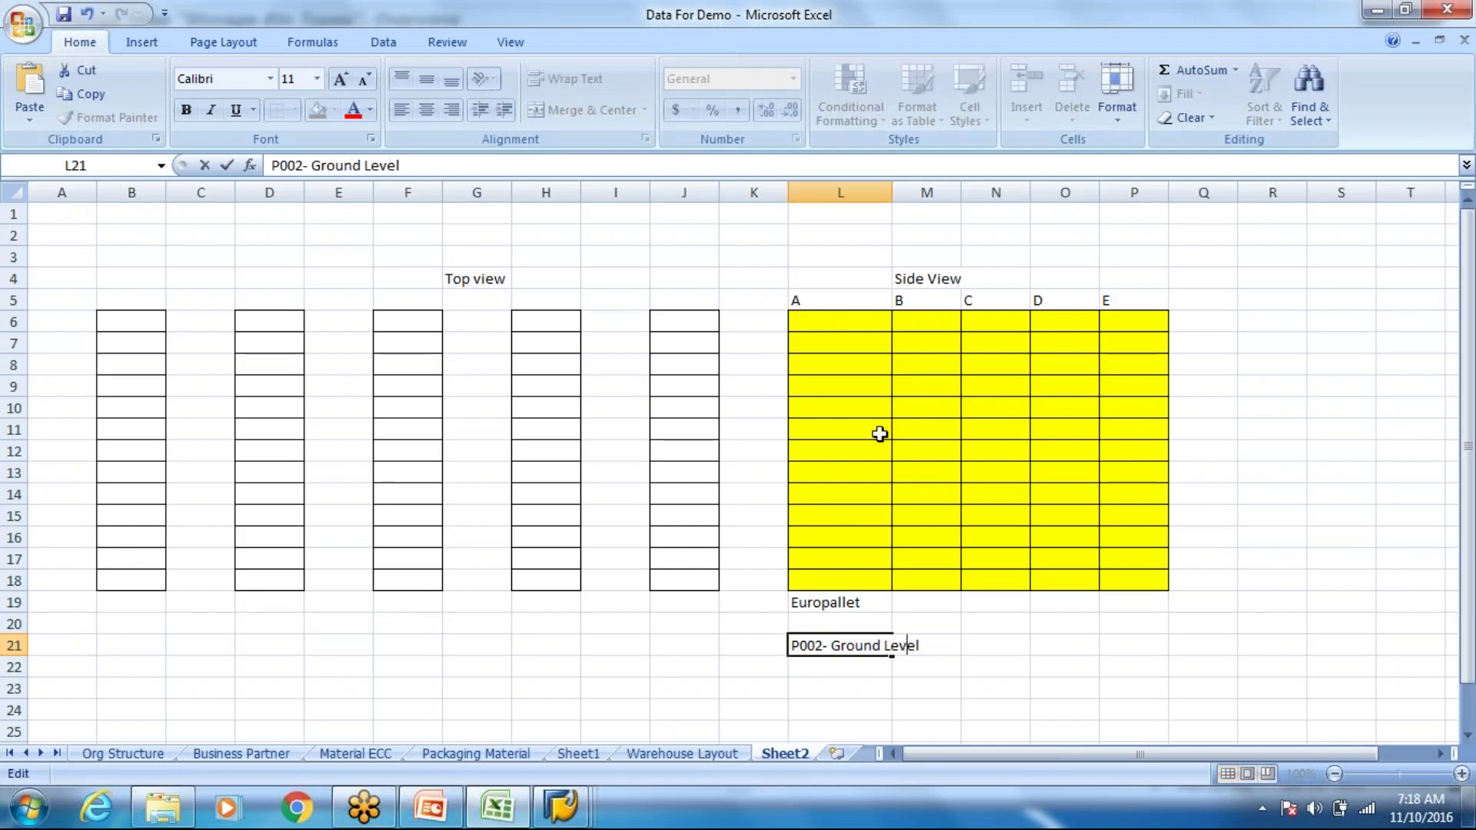
left_click(904, 192)
left_click_drag(898, 187, 933, 185)
Merge cells M21 to P21 beside the ground level label on Sheet2
left_click(954, 644)
key("shift+Right")
key("shift+Right")
key("shift+Right")
key("shift+Right")
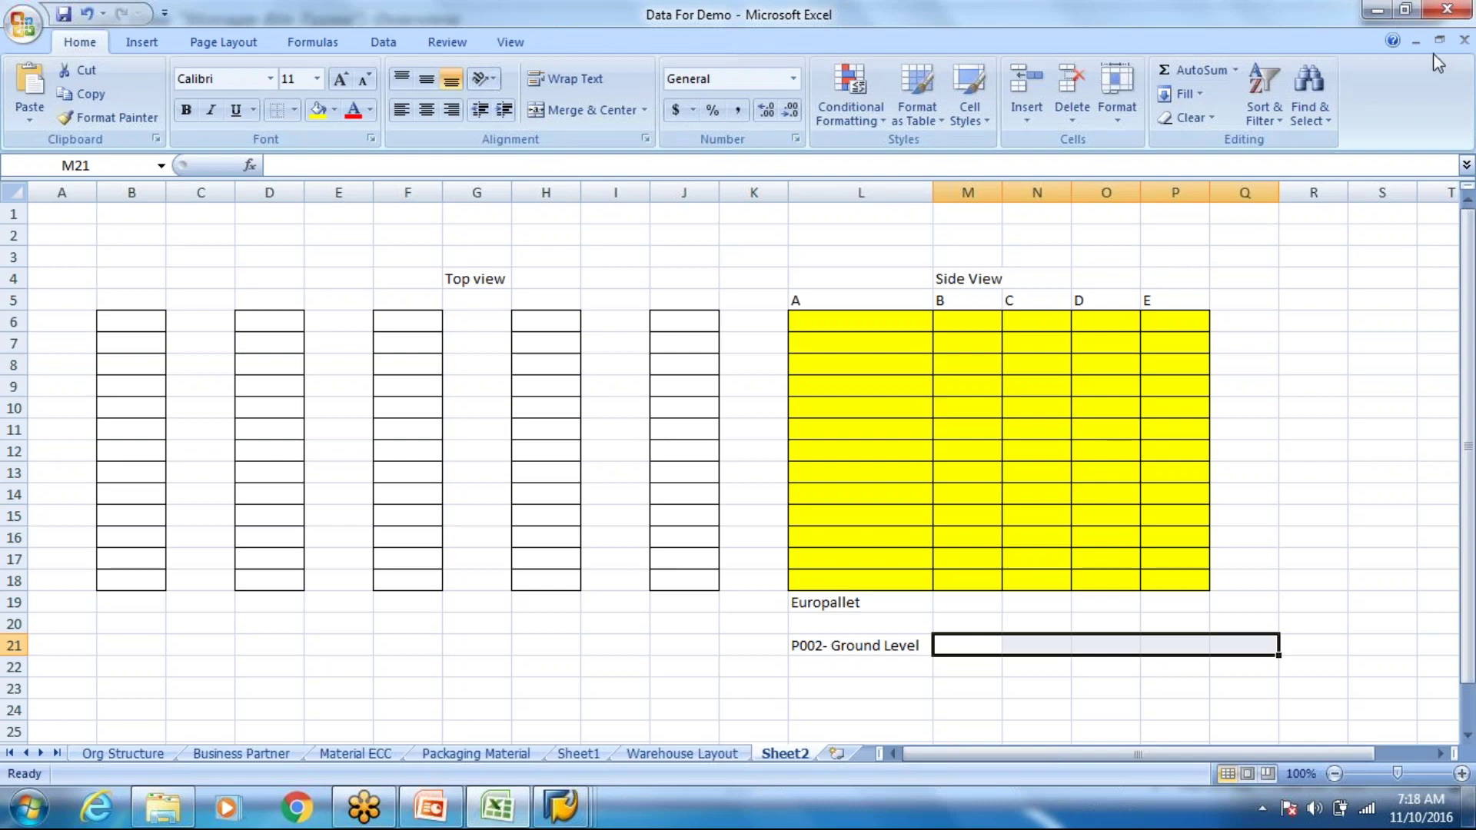
left_click(1081, 636)
left_click_drag(971, 653, 1149, 646)
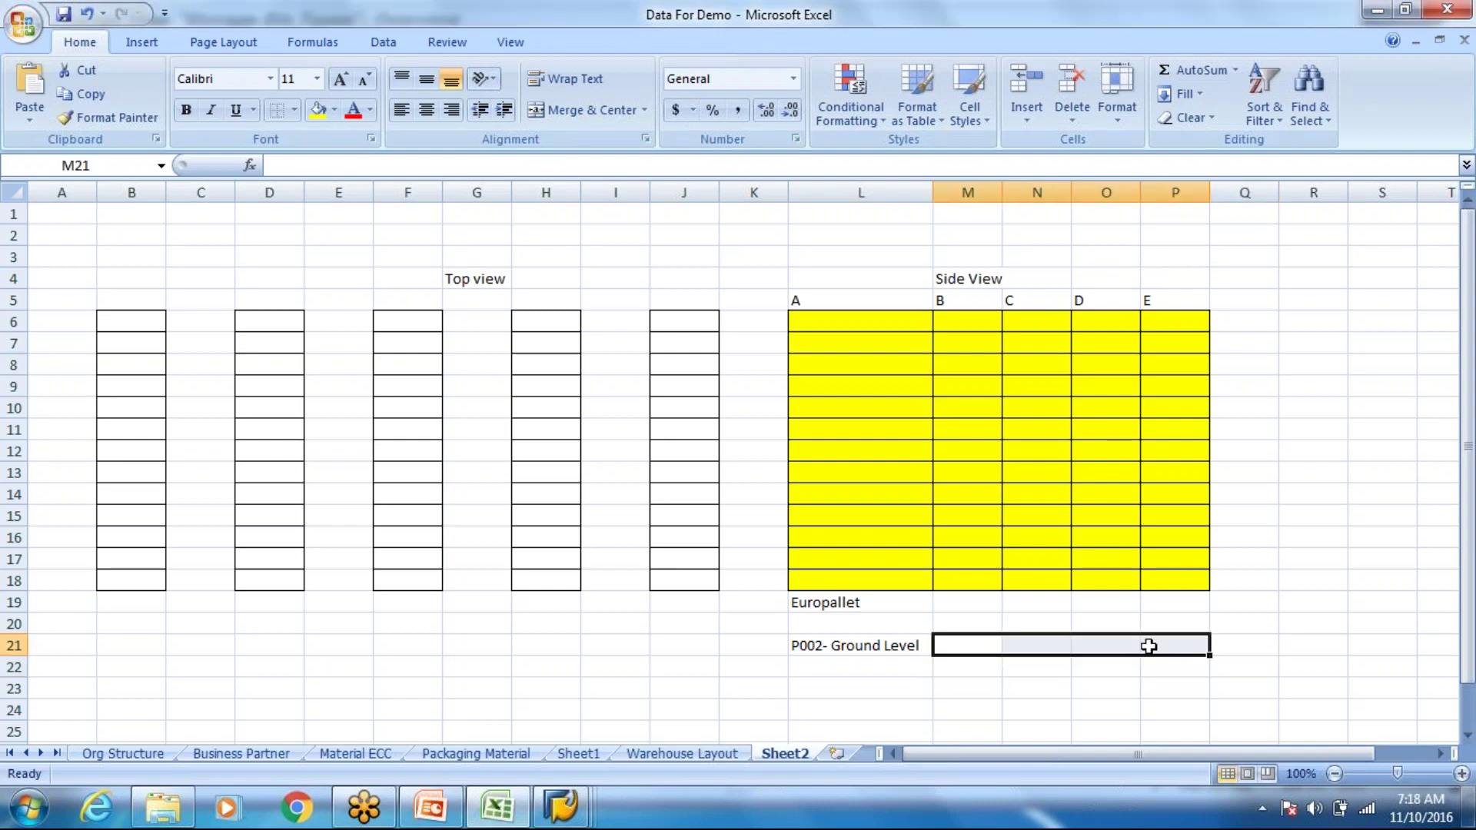
right_click(1081, 653)
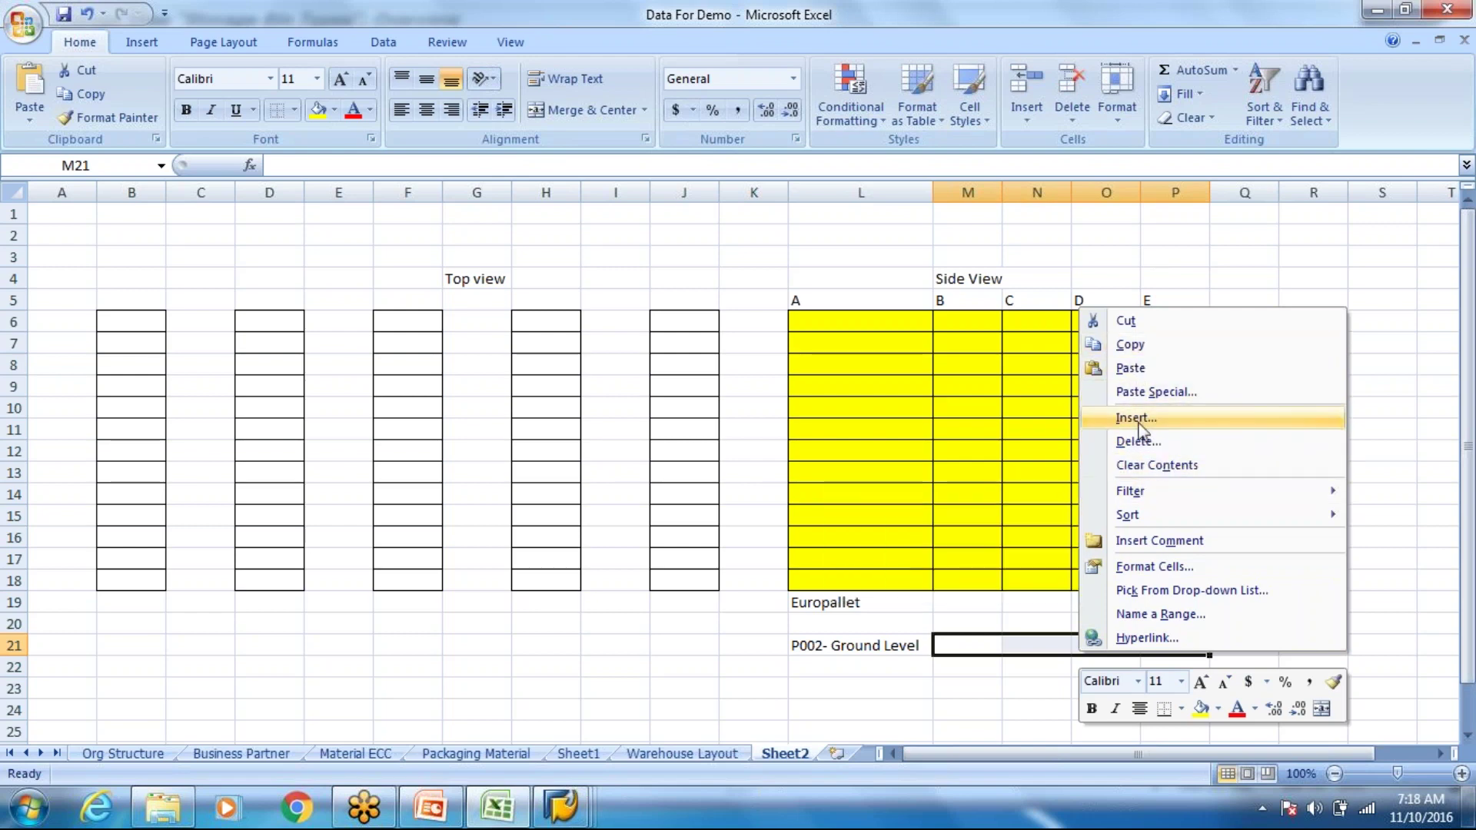
left_click(1124, 569)
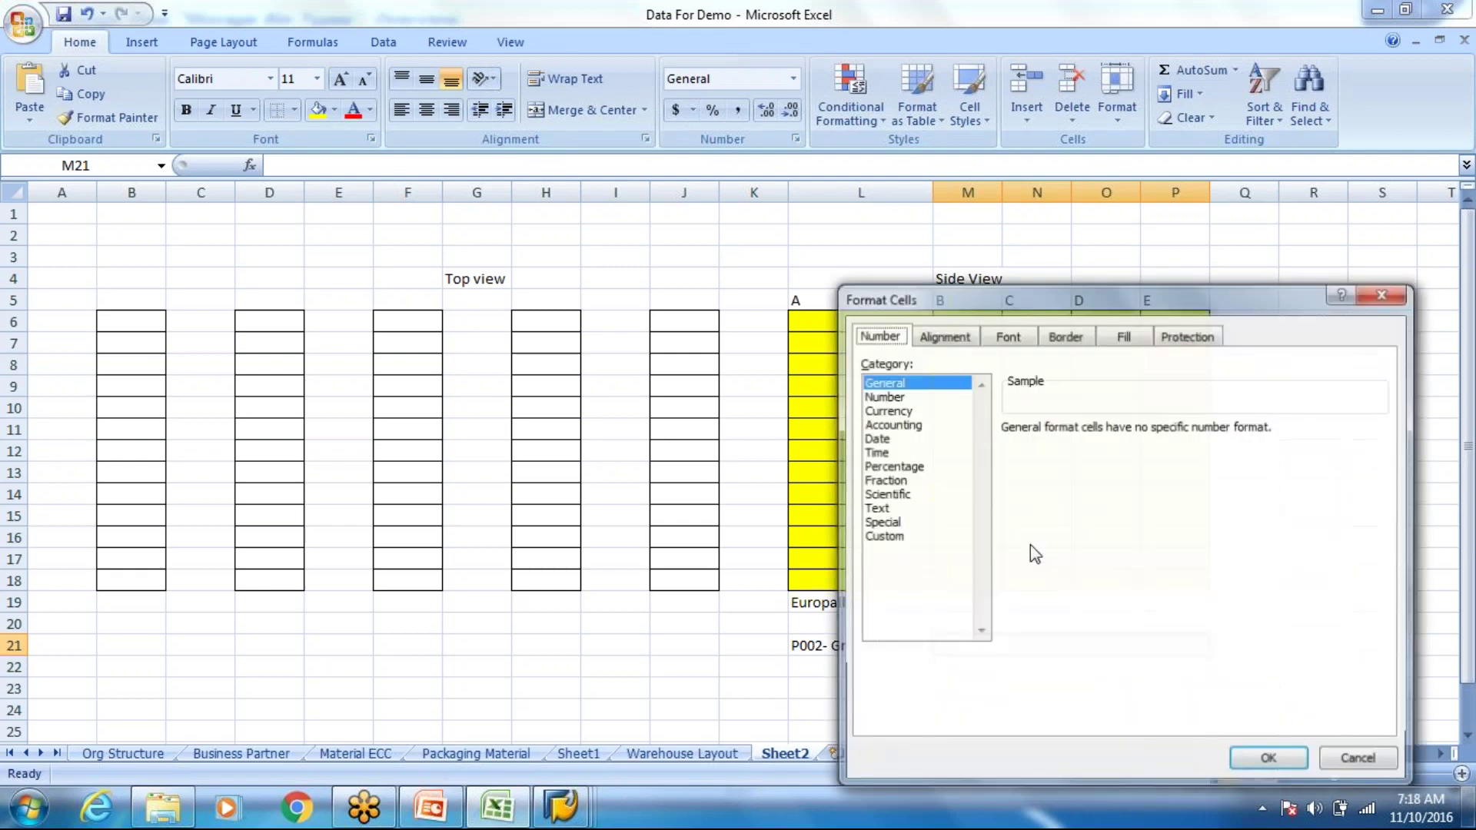
left_click(943, 335)
left_click(915, 562)
left_click(1263, 762)
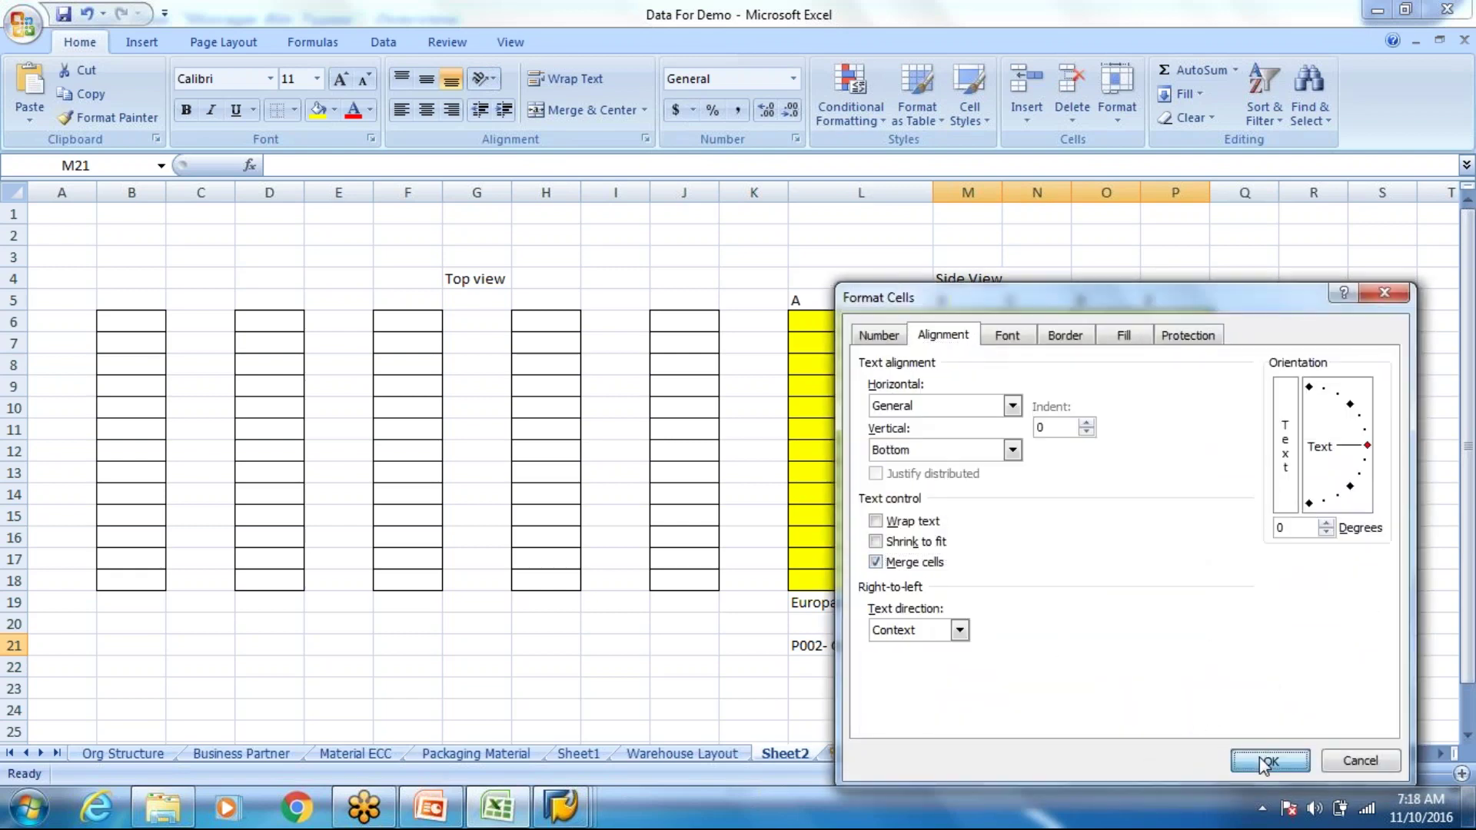
Enter "P001 - Height 1 m" in the merged cell M21
type("P001")
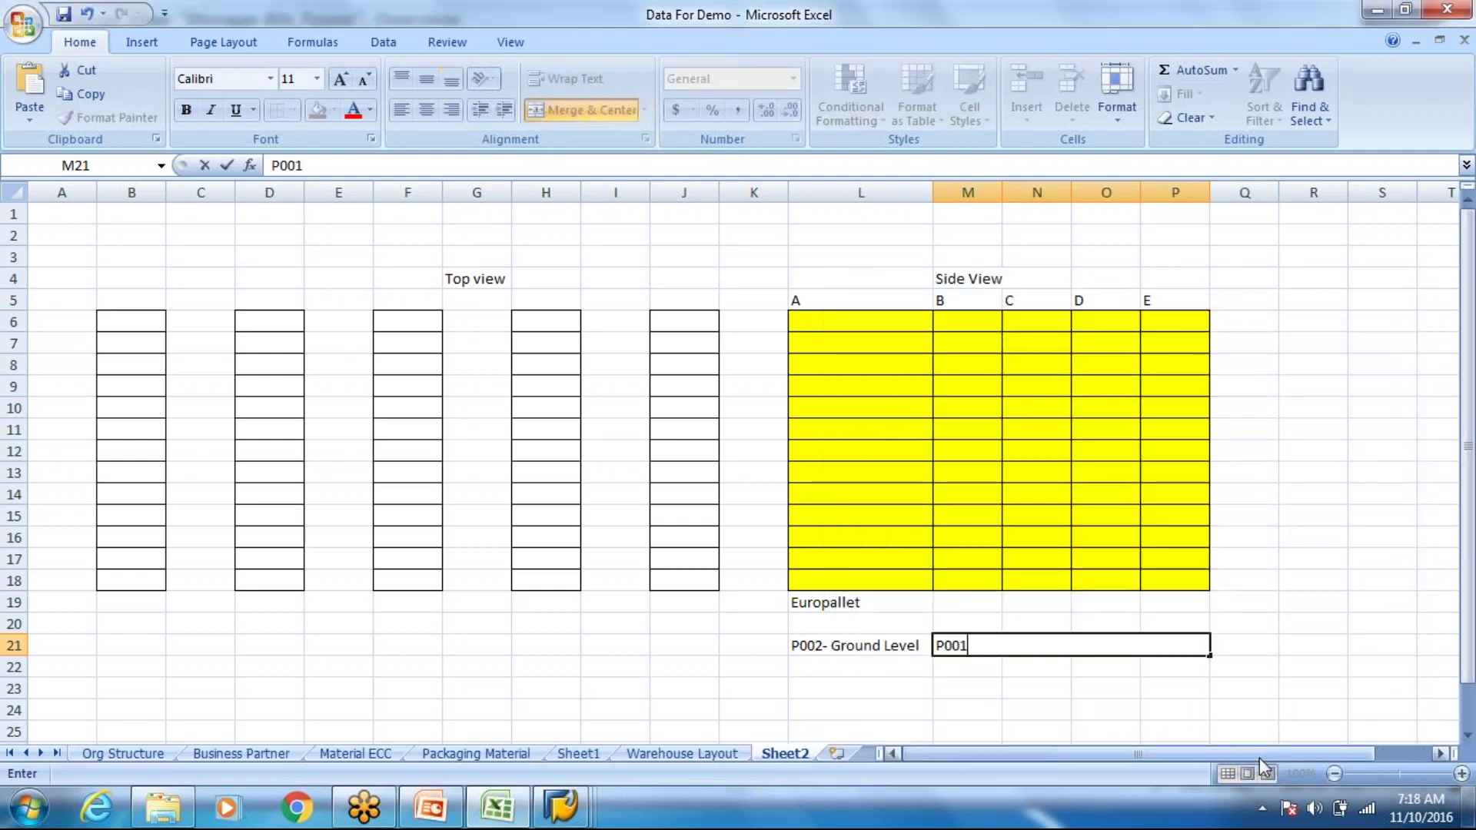
type(" - Heig")
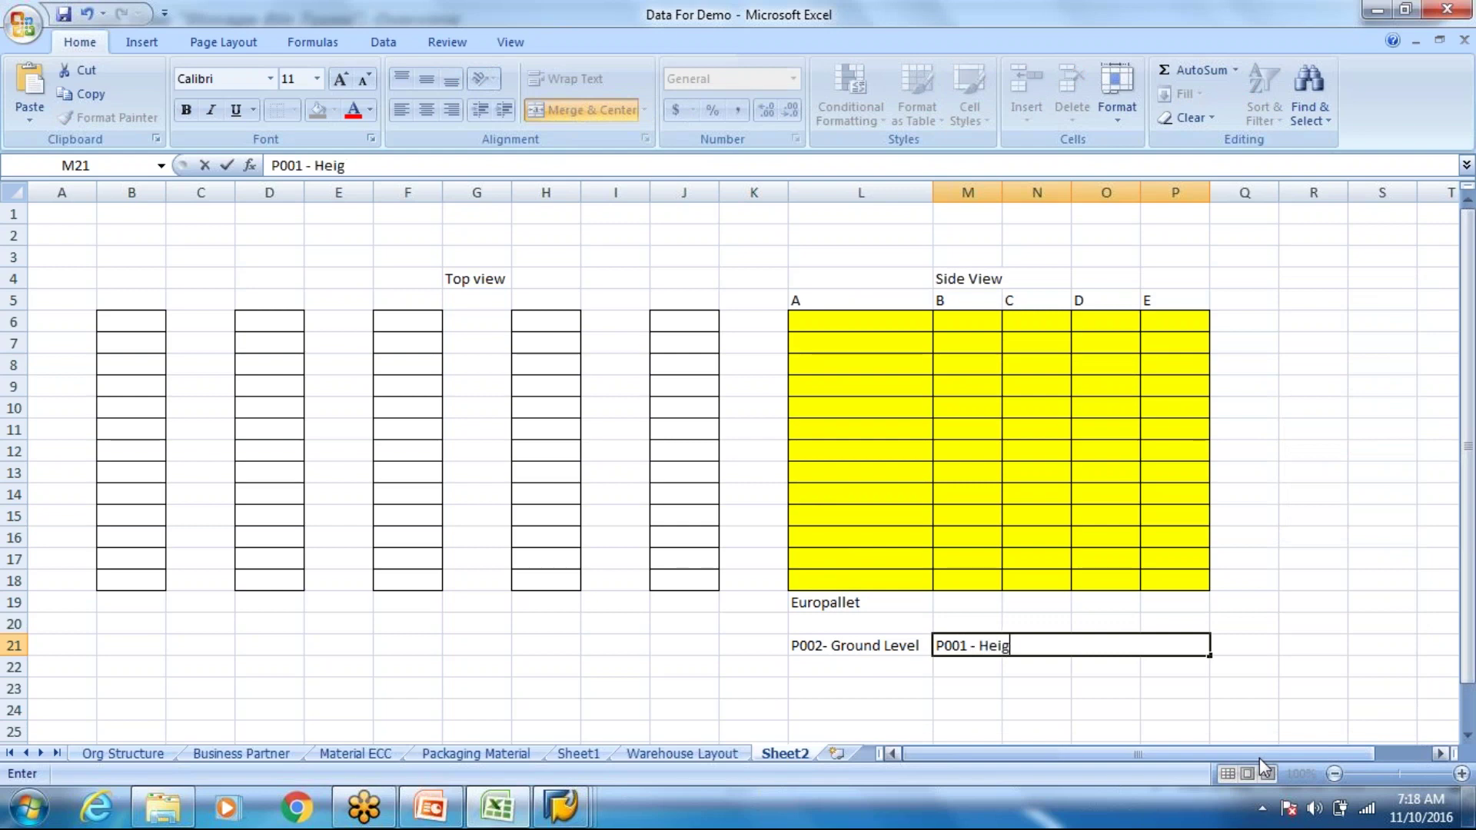
type("ht 1 m")
key("Return")
Switch to SAP, view the details of WH80 storage bin type P001, and return to the overview at P002
key("alt+Tab")
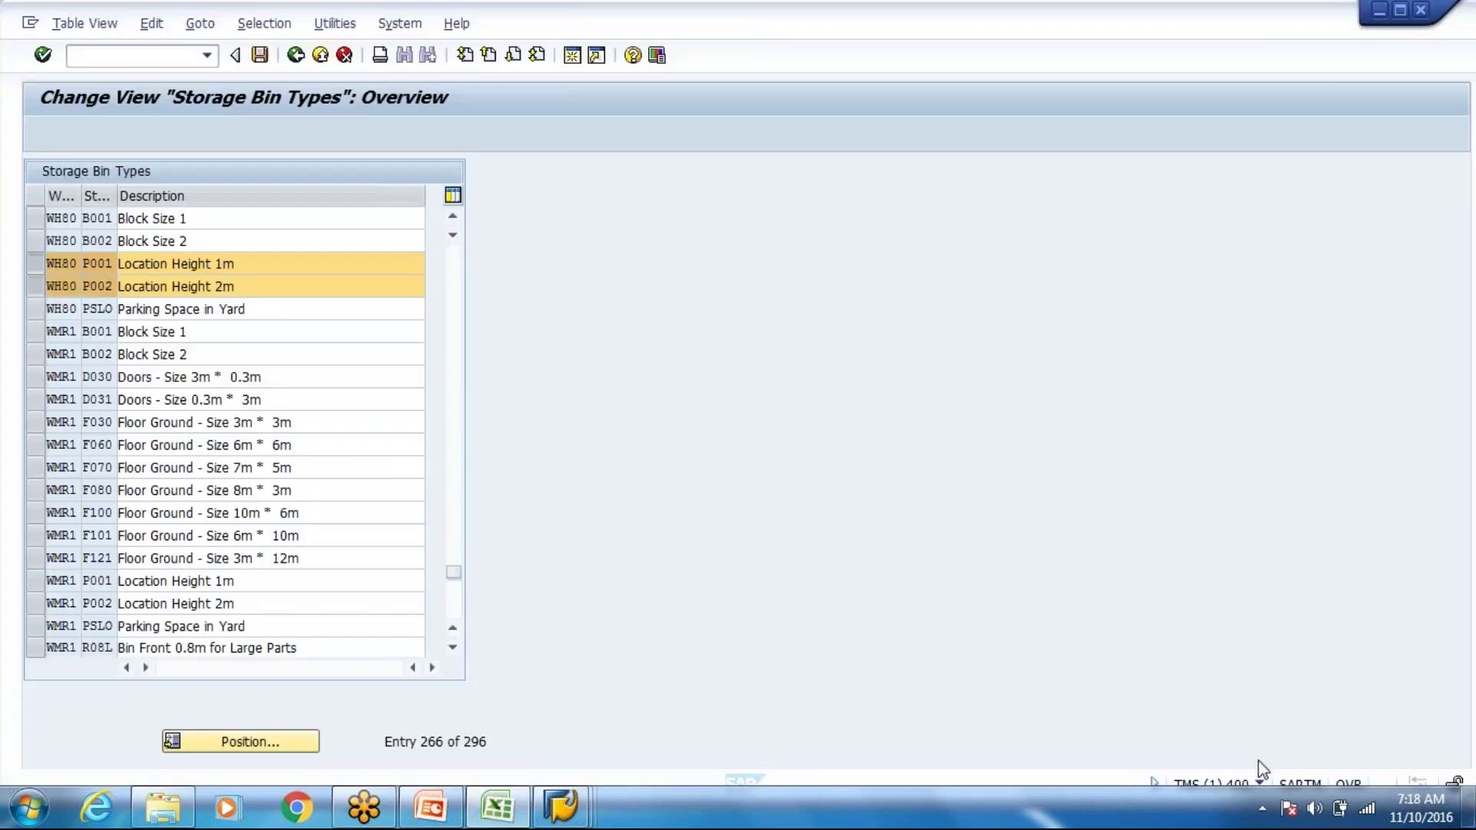
double_click(224, 264)
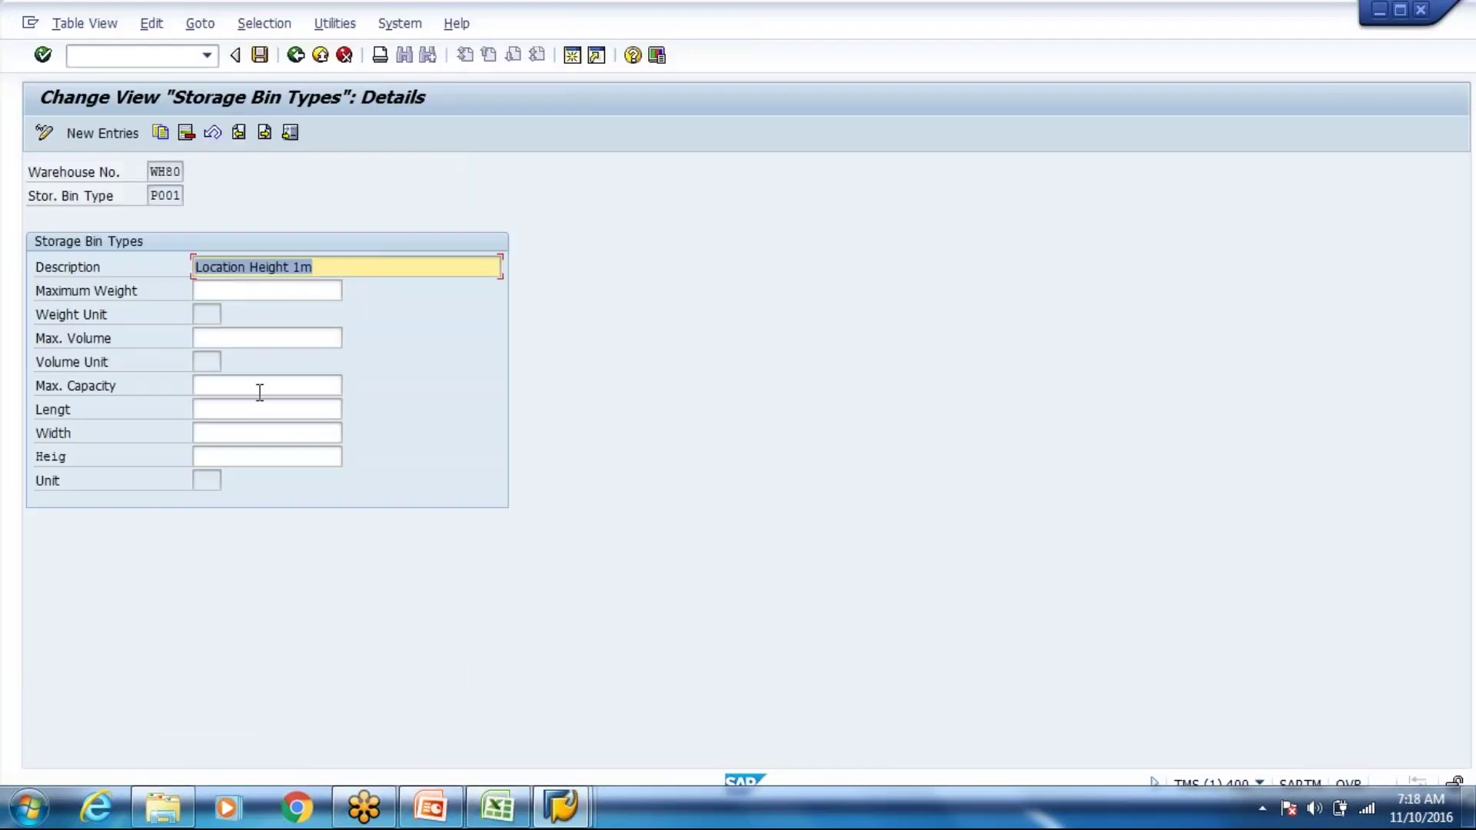
left_click(296, 55)
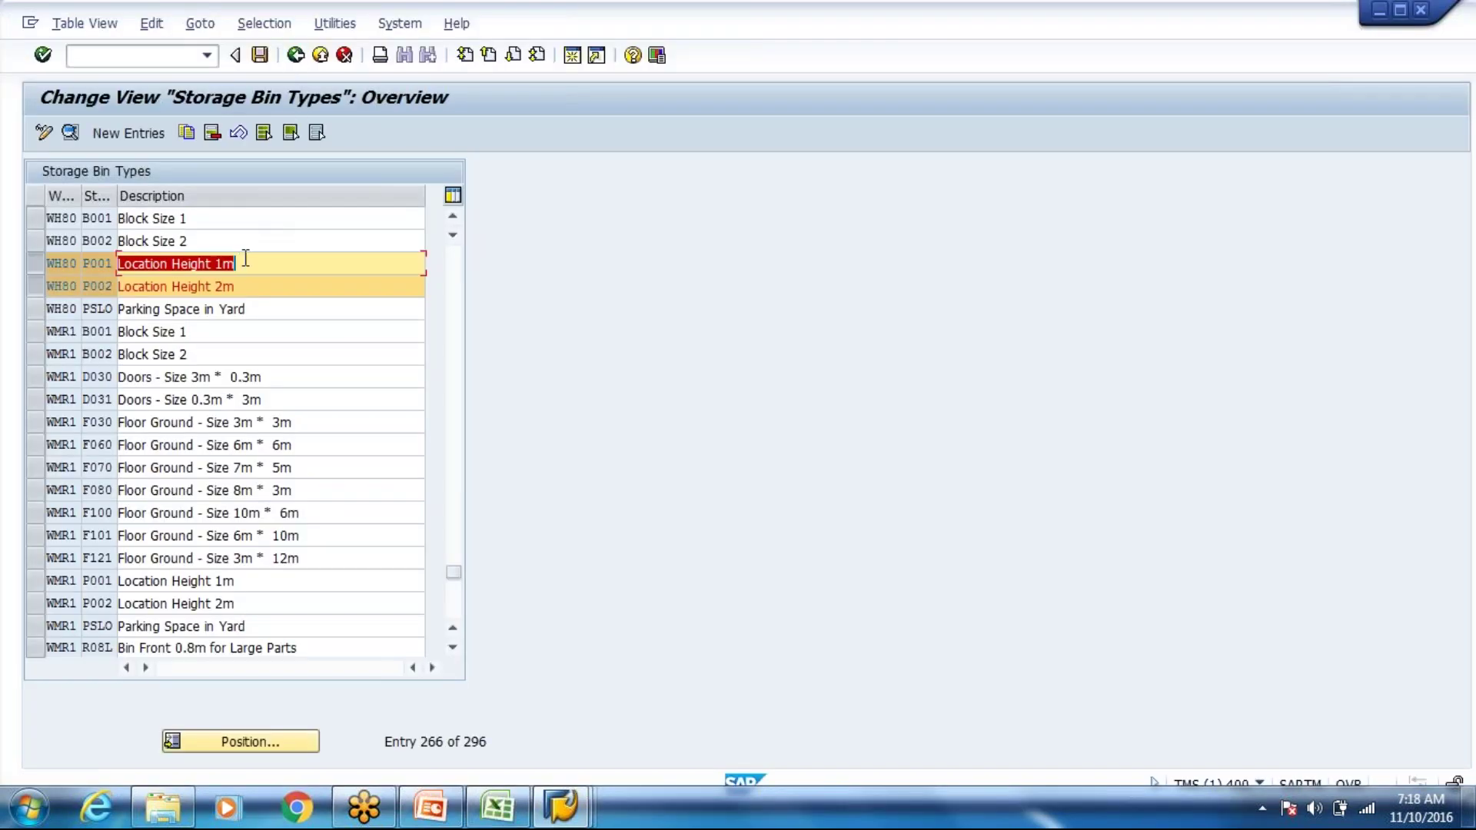
left_click(264, 284)
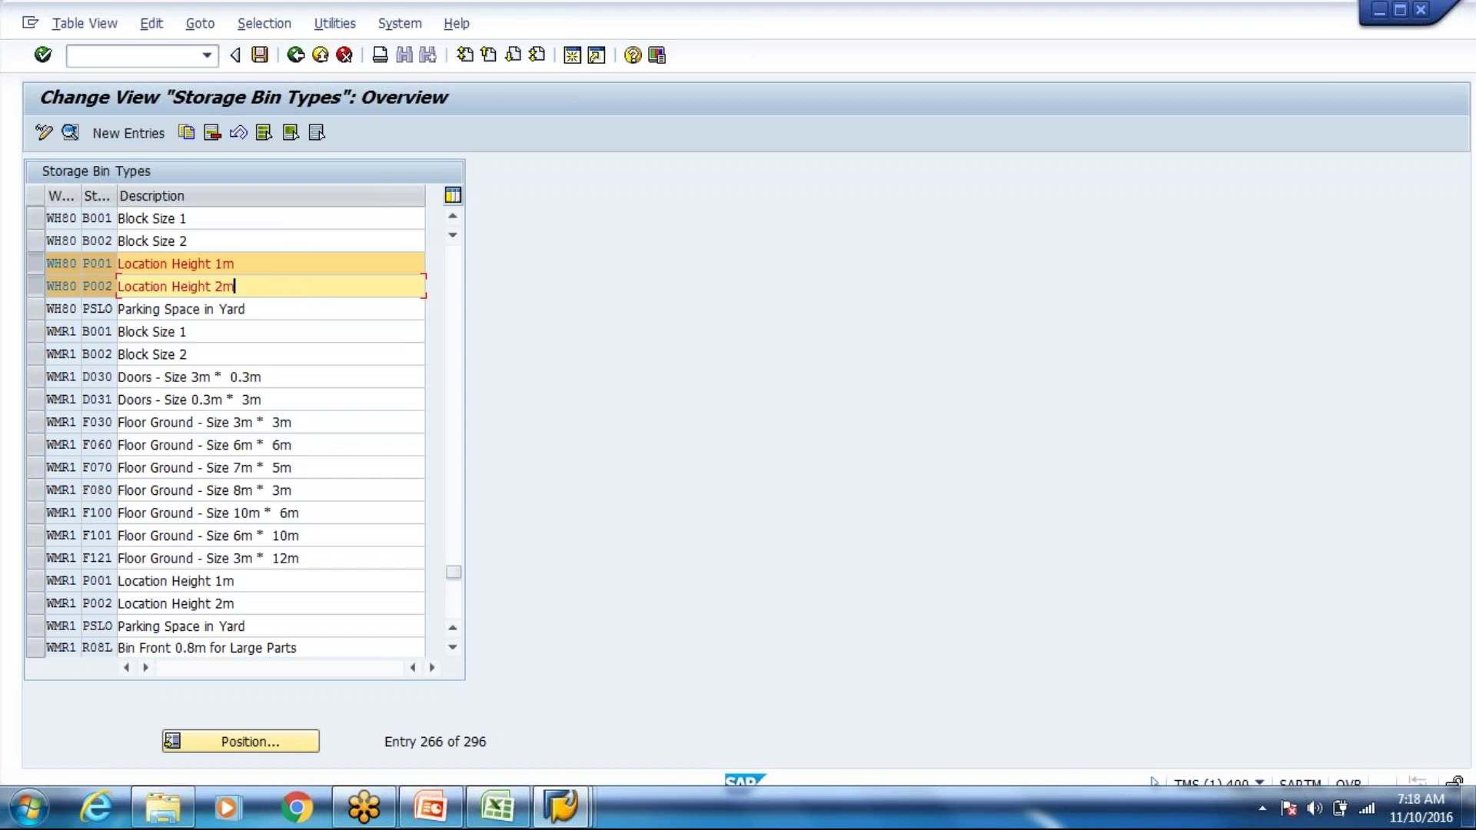
Change the description of WH80 storage bin type P002 to "Location Height 2m - Ground level" and save it
left_click(292, 263)
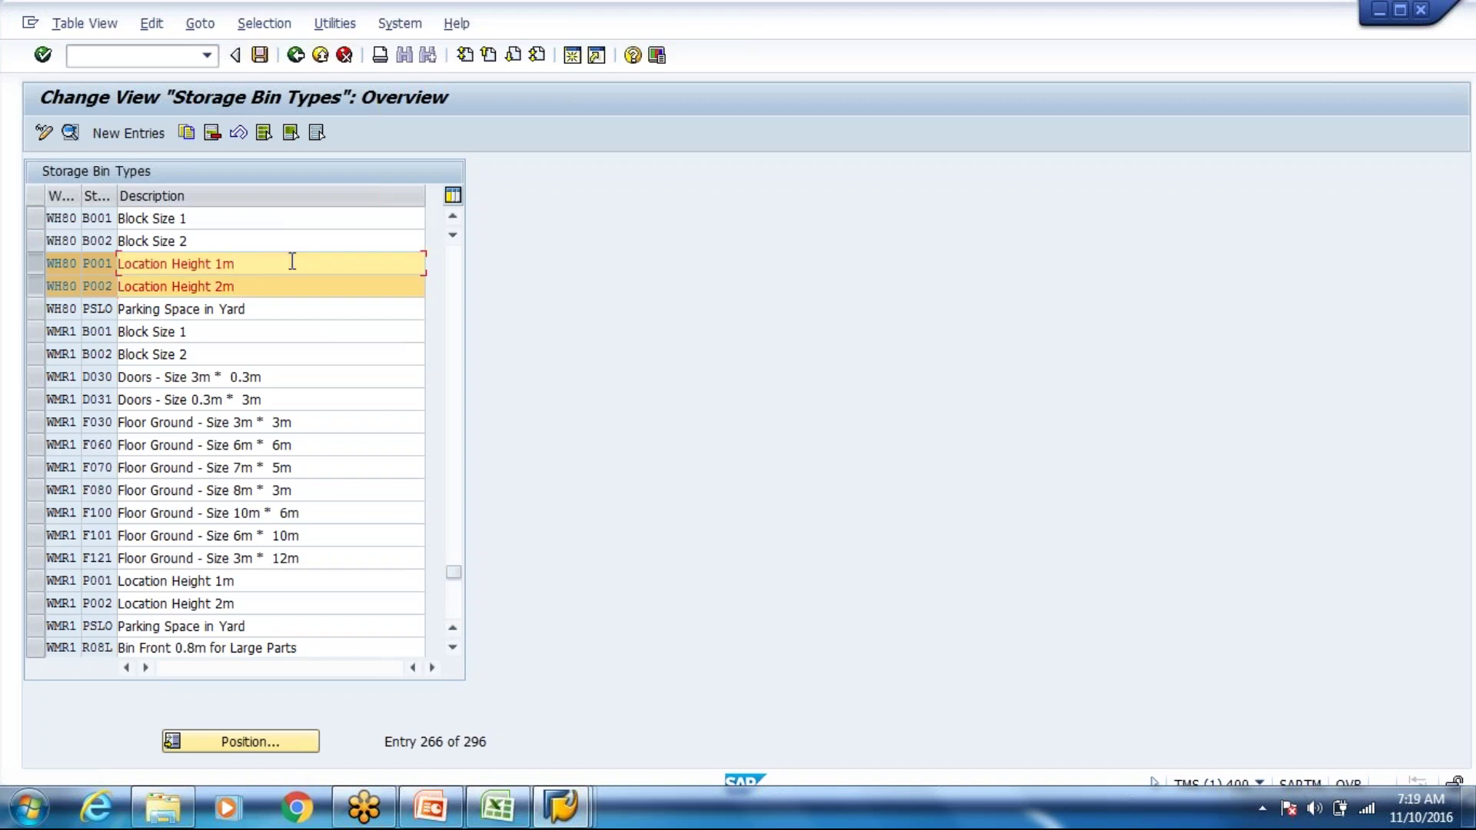
key("Down")
type("- Ground Rlev")
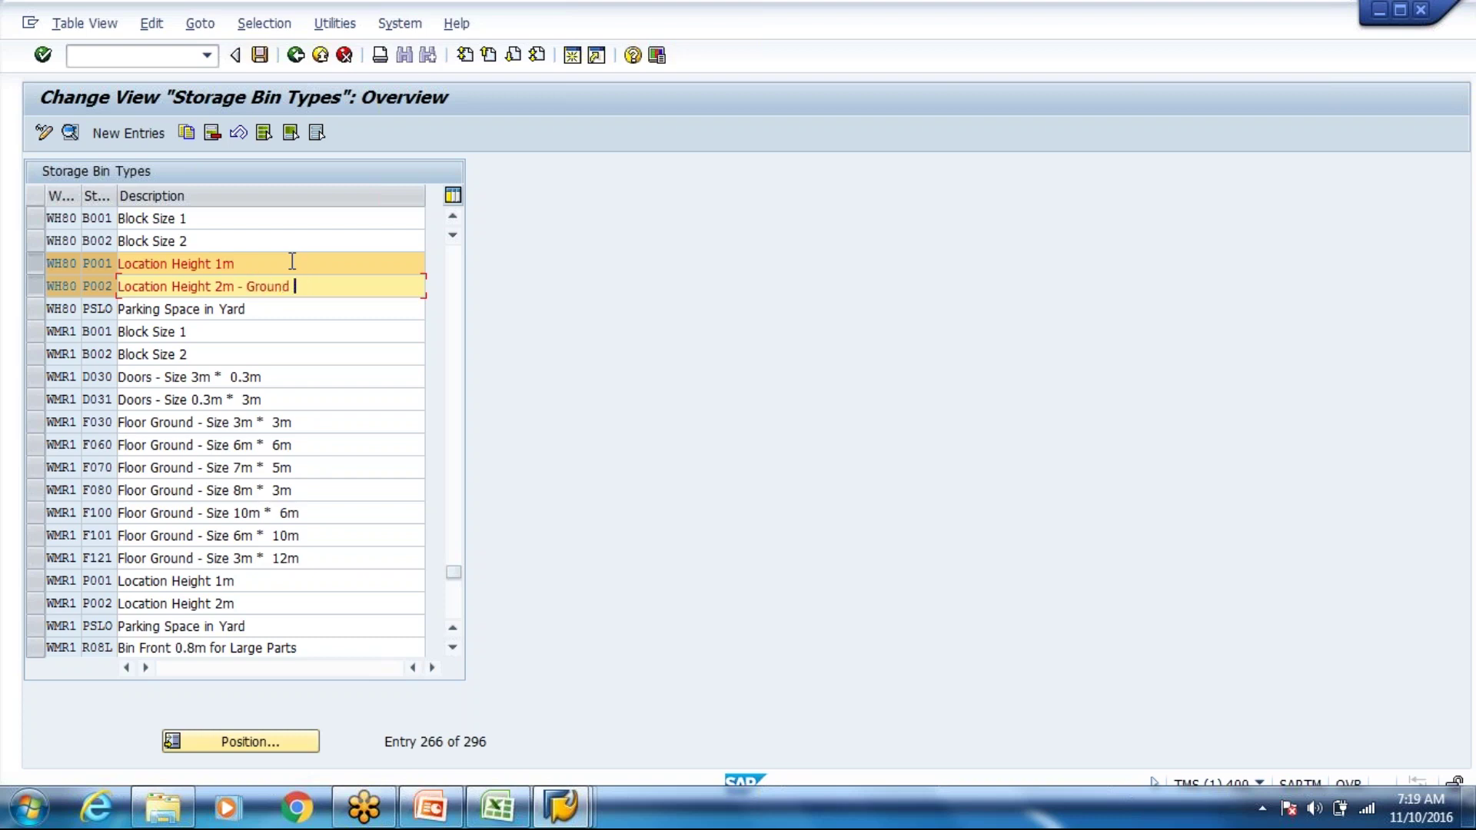
type("level")
key("Return")
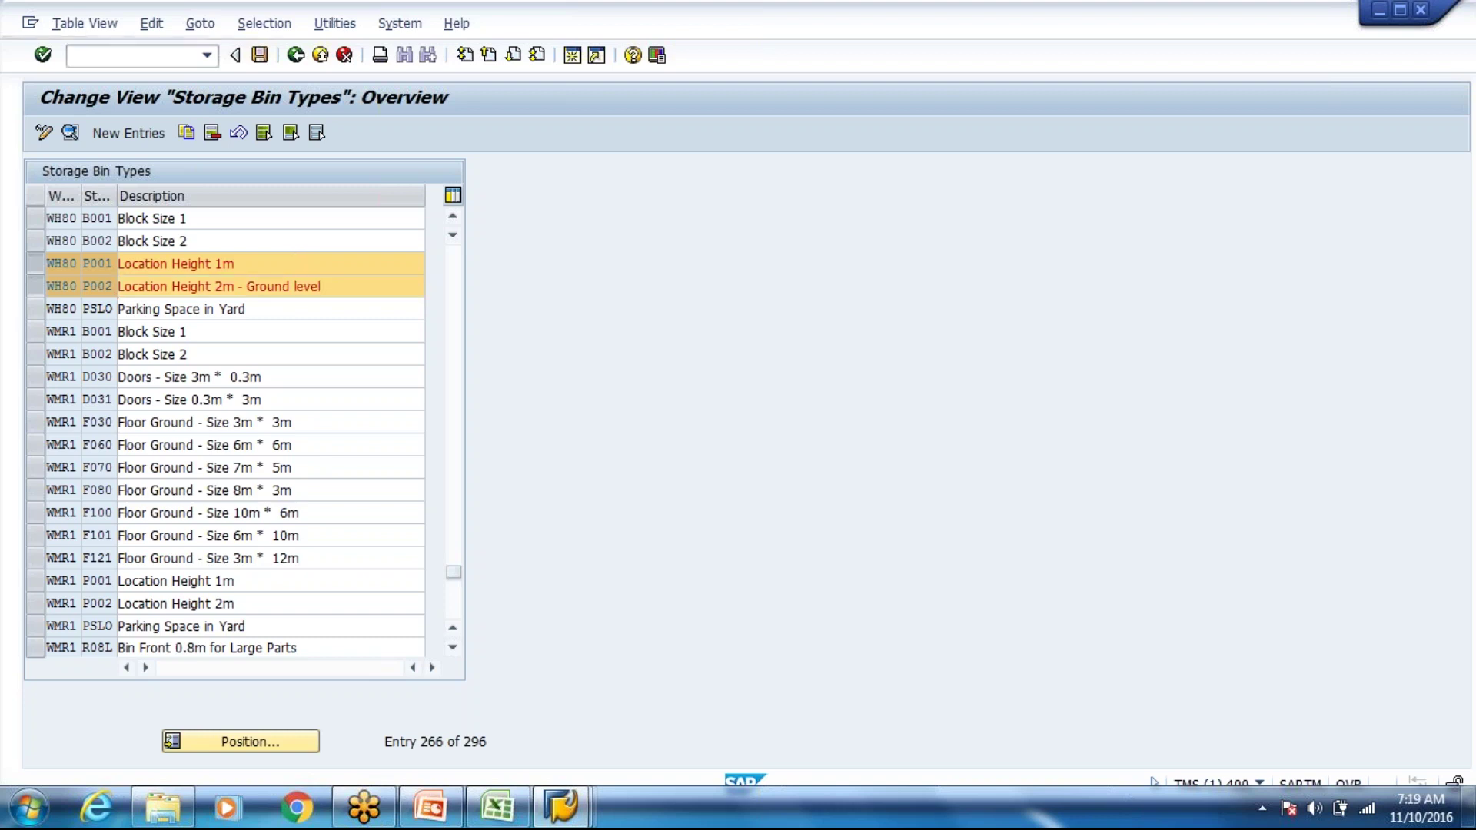
key("ctrl+s")
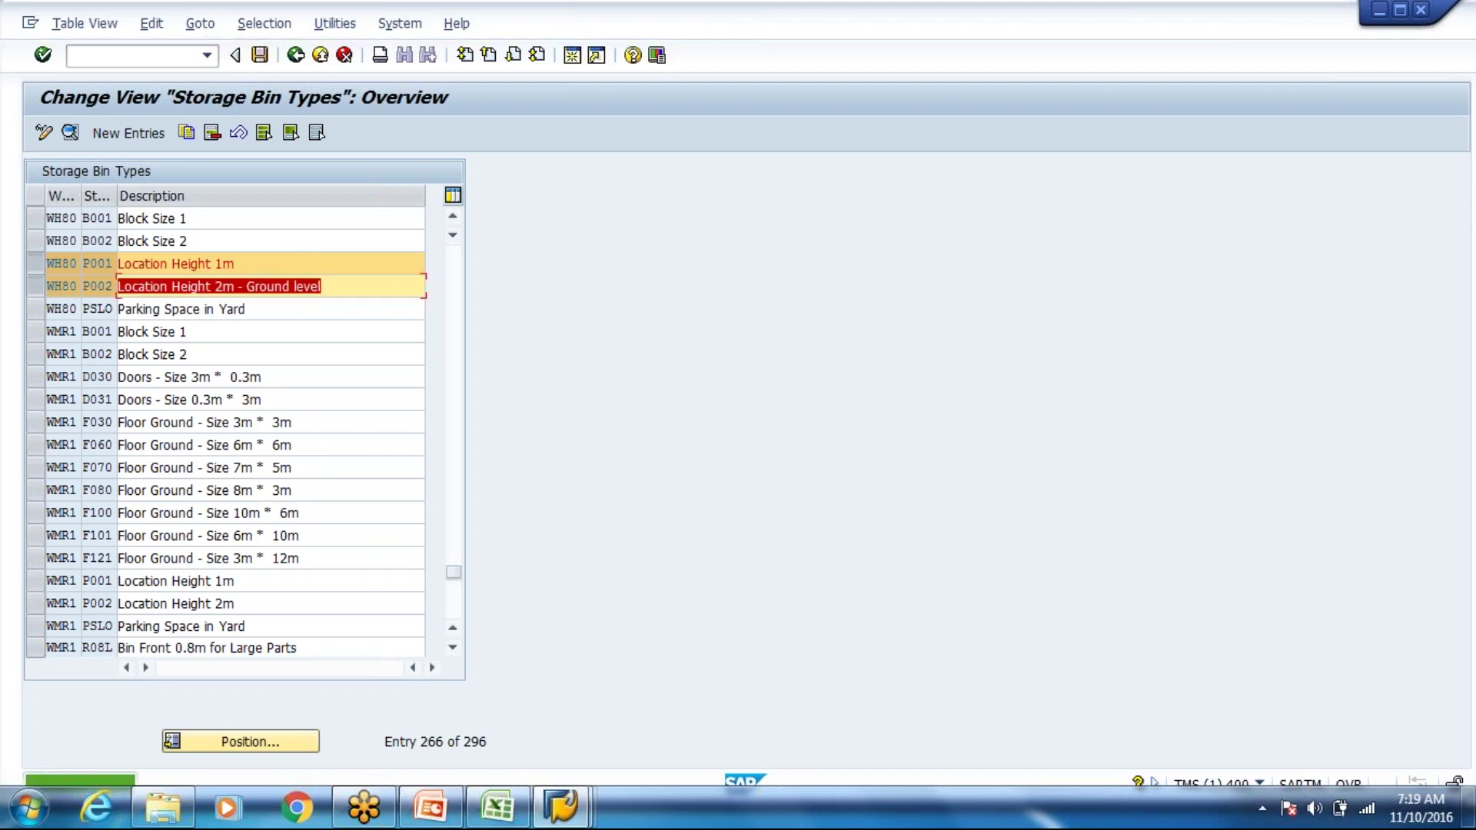
Check rack level A on Sheet2 in Excel, switch to the SAP mass change of storage bins, and return to its selection screen
key("alt+Tab")
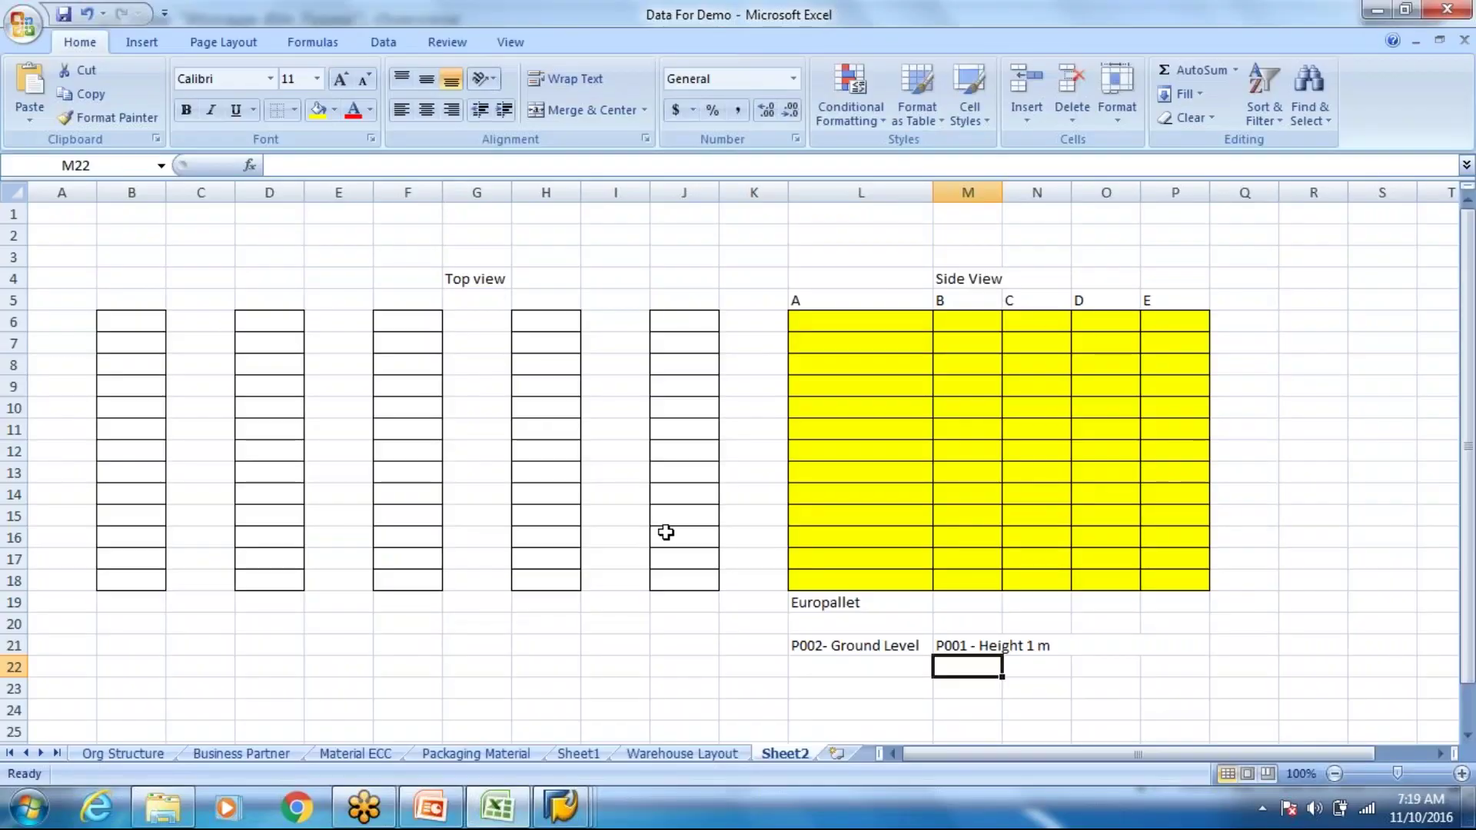
left_click(896, 570)
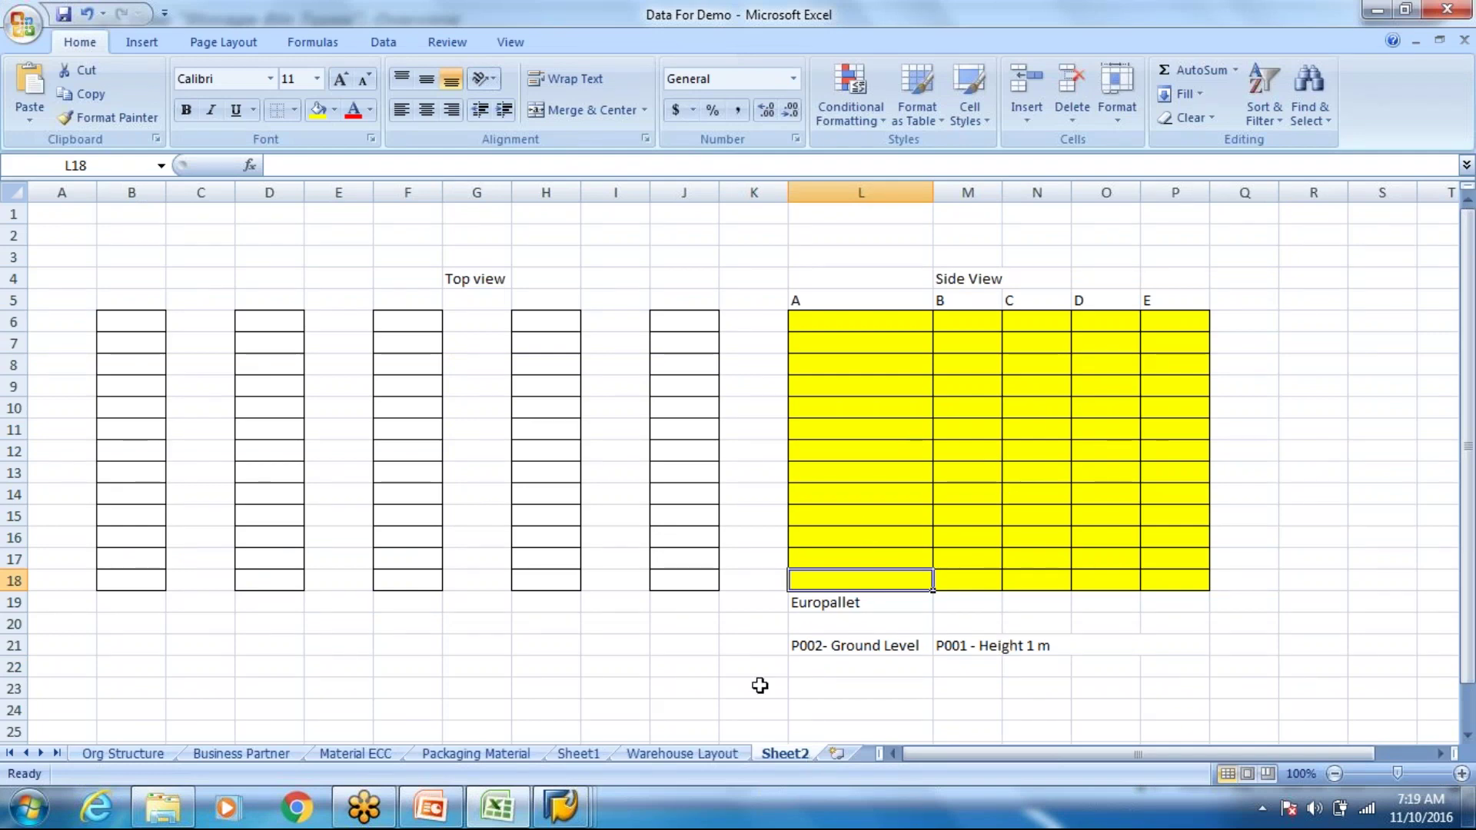
left_click(577, 818)
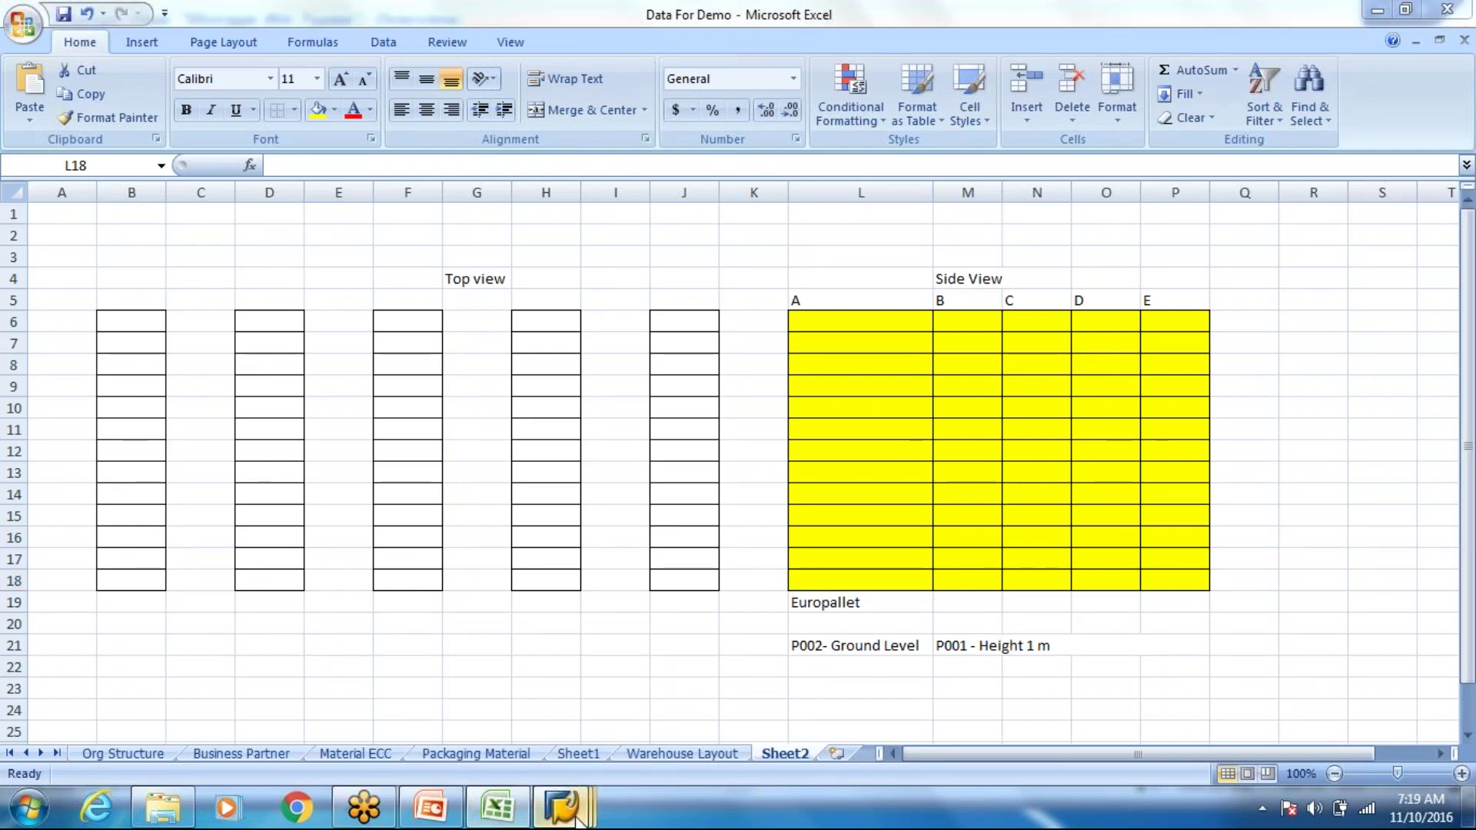
left_click(818, 713)
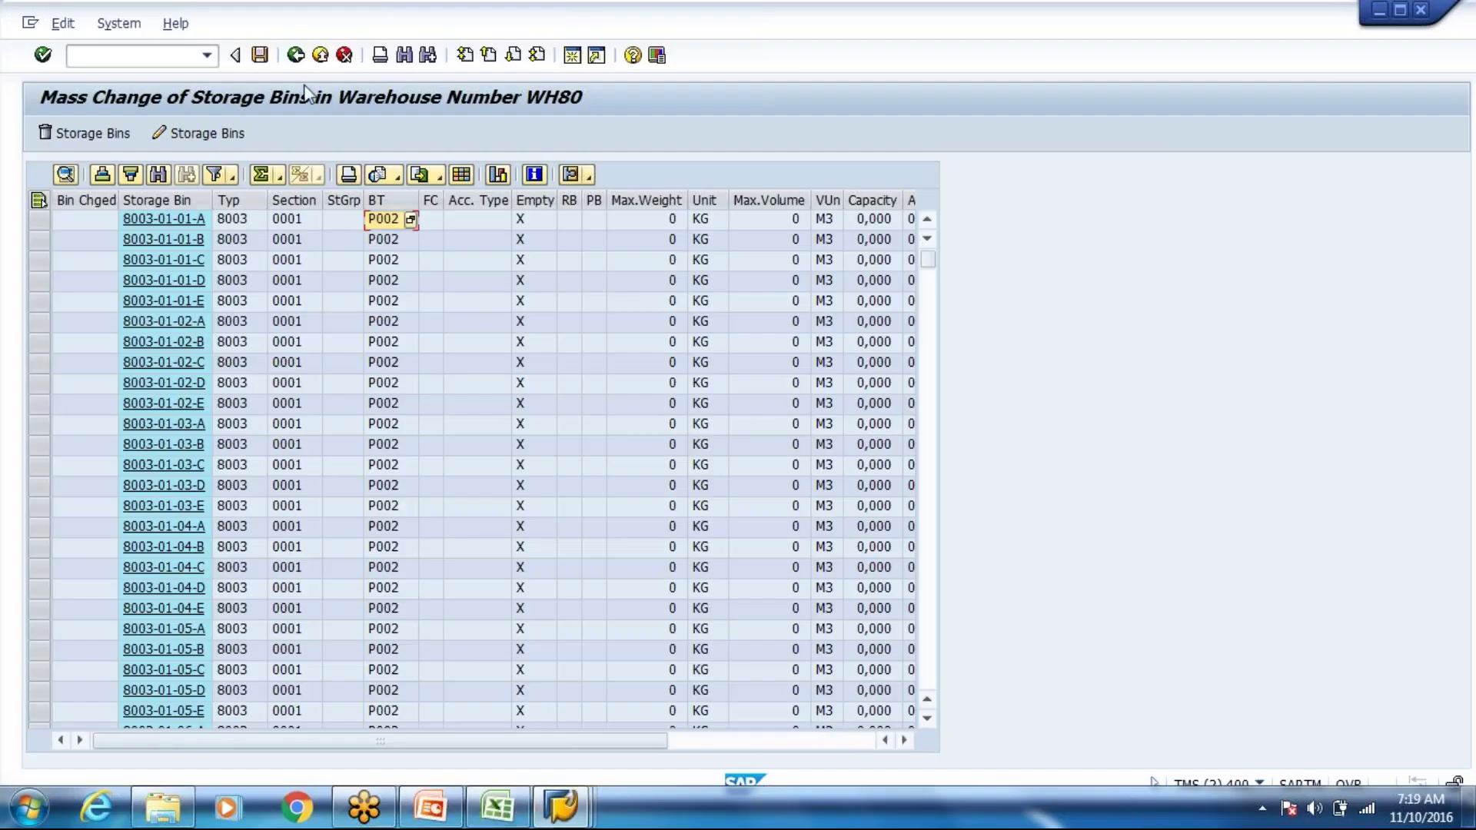
left_click(296, 58)
List the WH80 storage bins matching 8003-**-**-A and check them against the ground level label on Sheet2
left_click(333, 197)
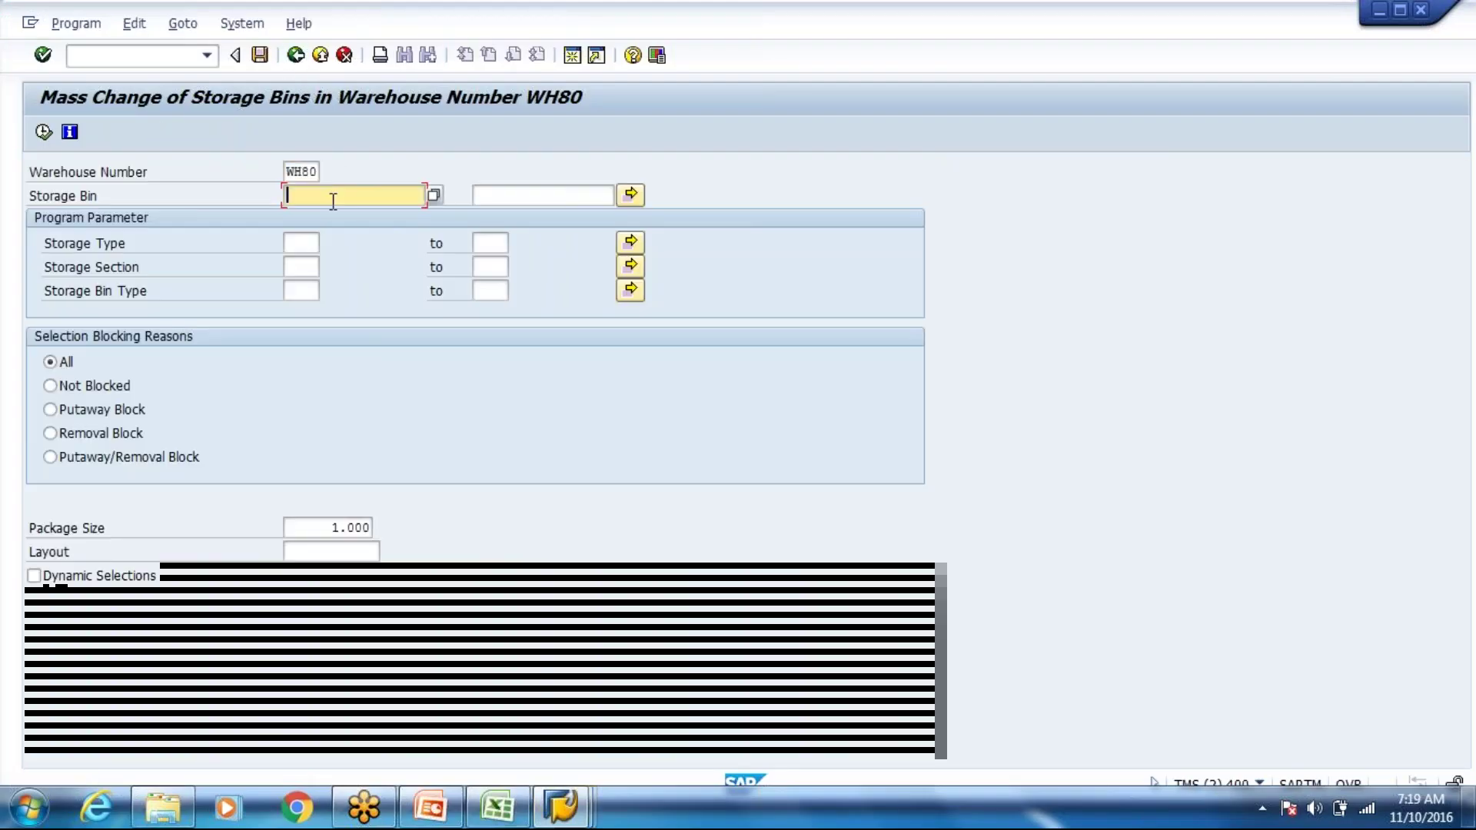
left_click(352, 216)
key("BackSpace")
key("BackSpace")
type("8003-**-**-A")
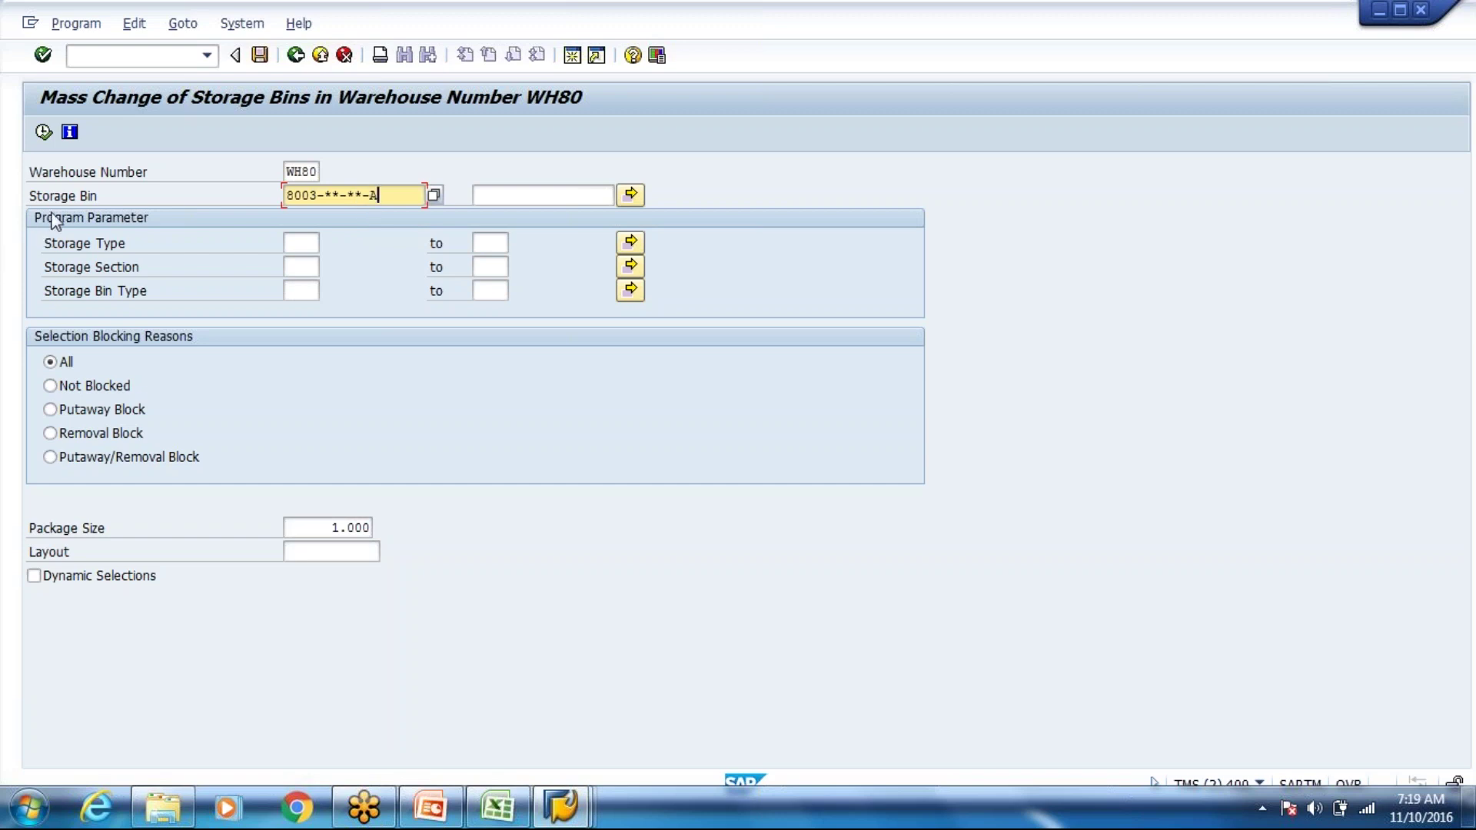
left_click(44, 133)
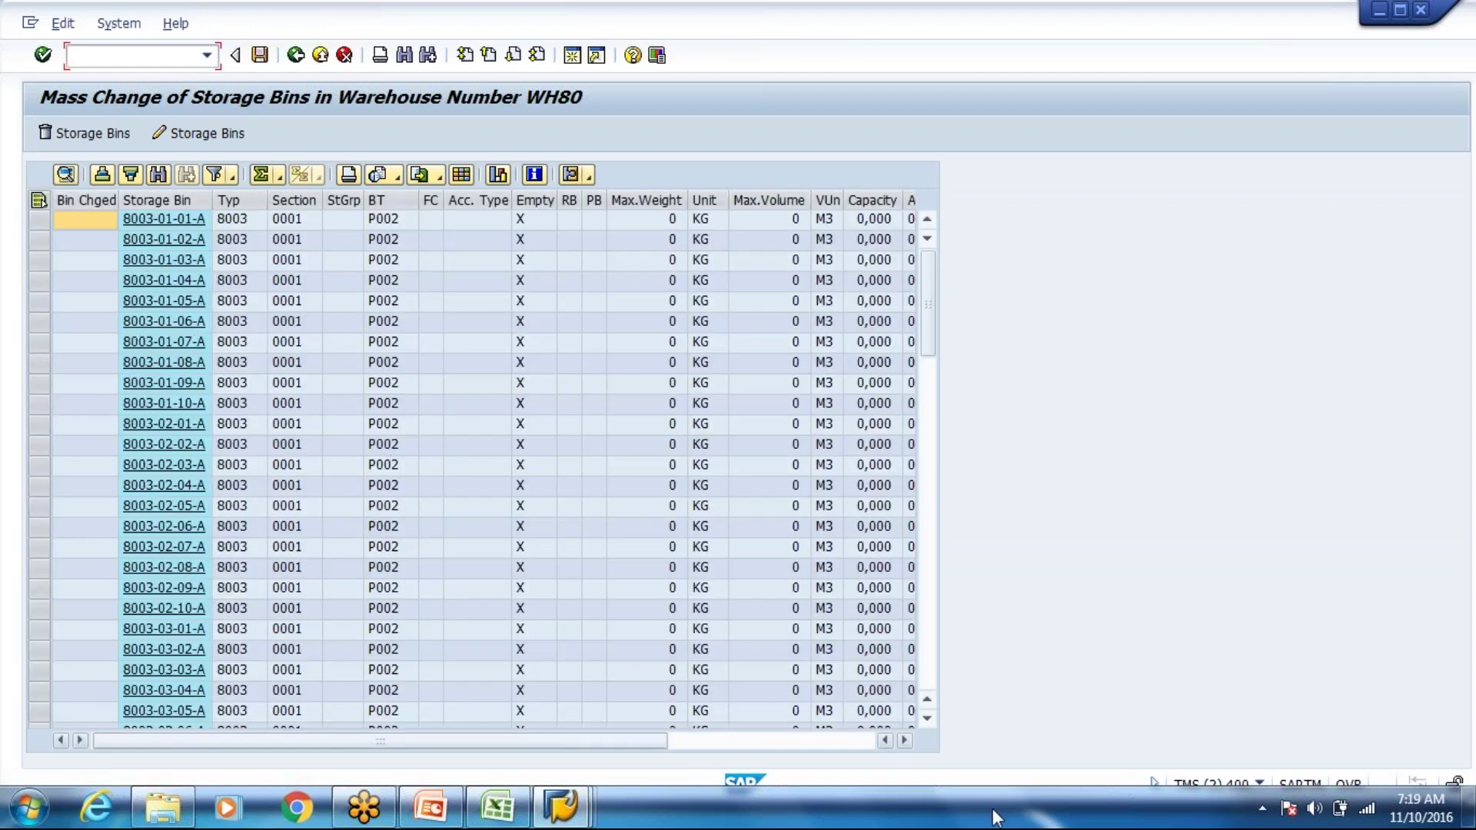
key("alt+Tab")
left_click(865, 649)
key("alt+Tab")
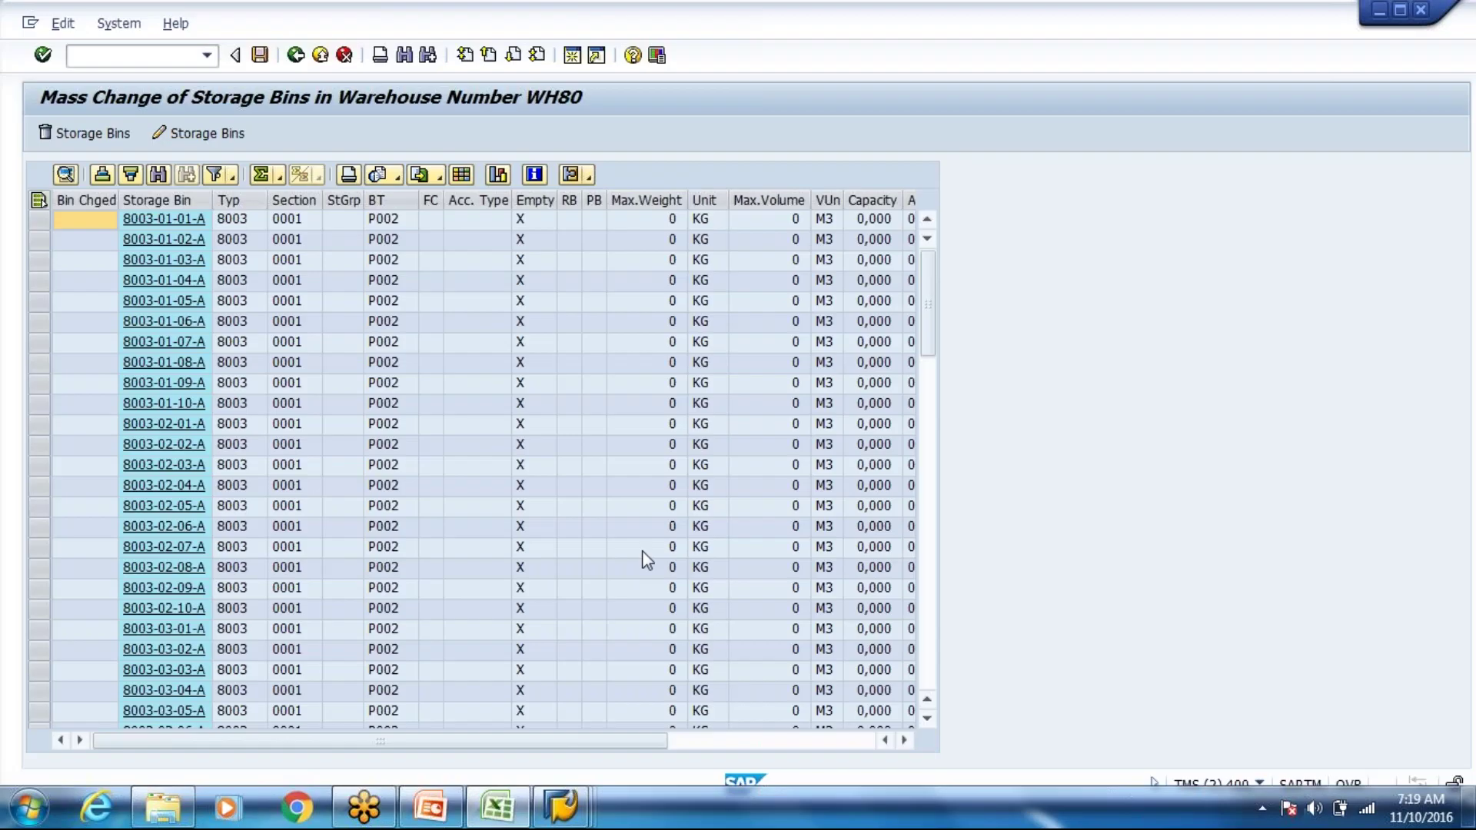
Try to list the WH80 storage bins with 8003-**-**-A excluded, without restricting the storage type
left_click(296, 55)
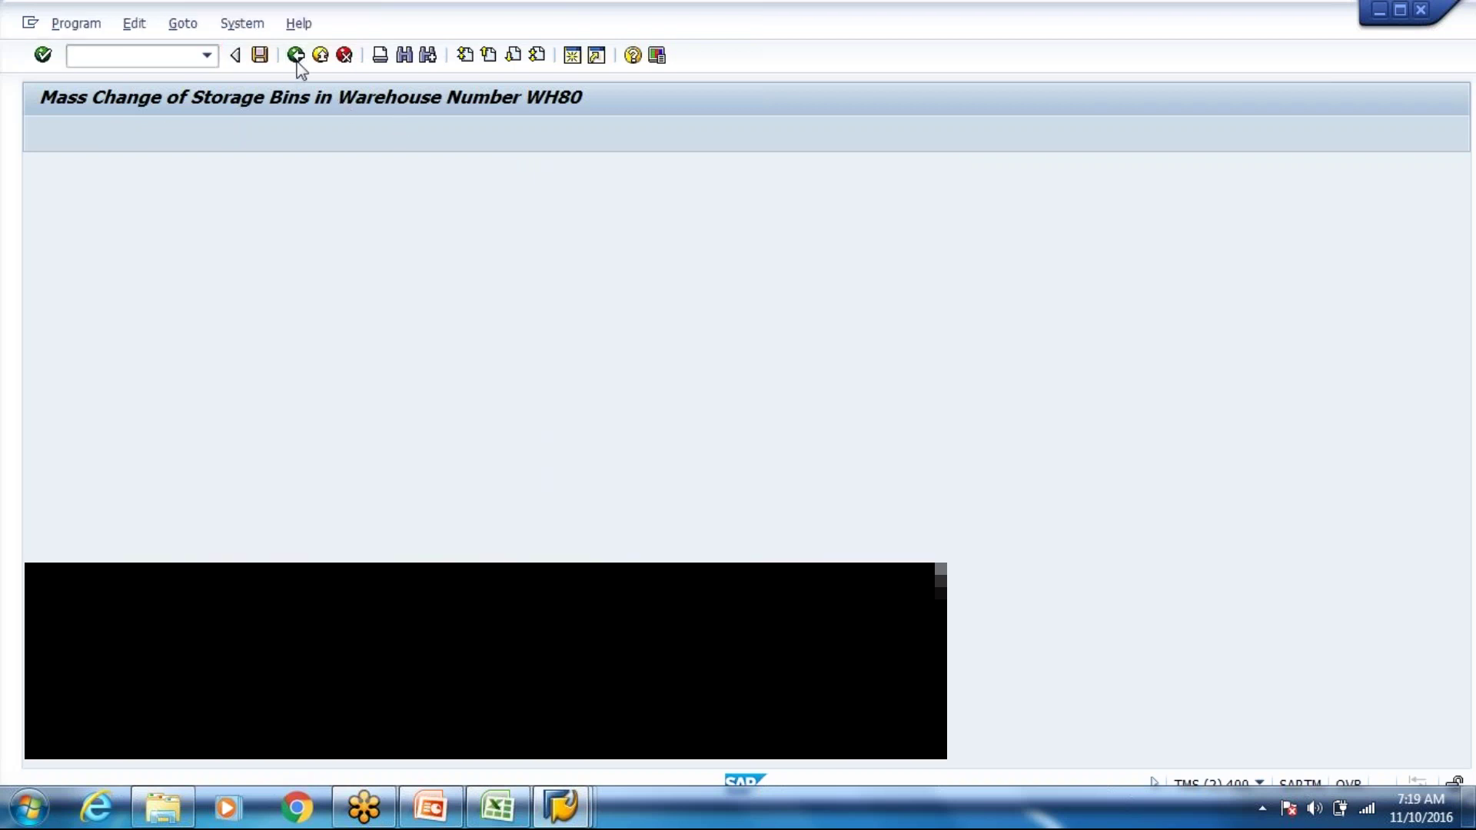
left_click(329, 197)
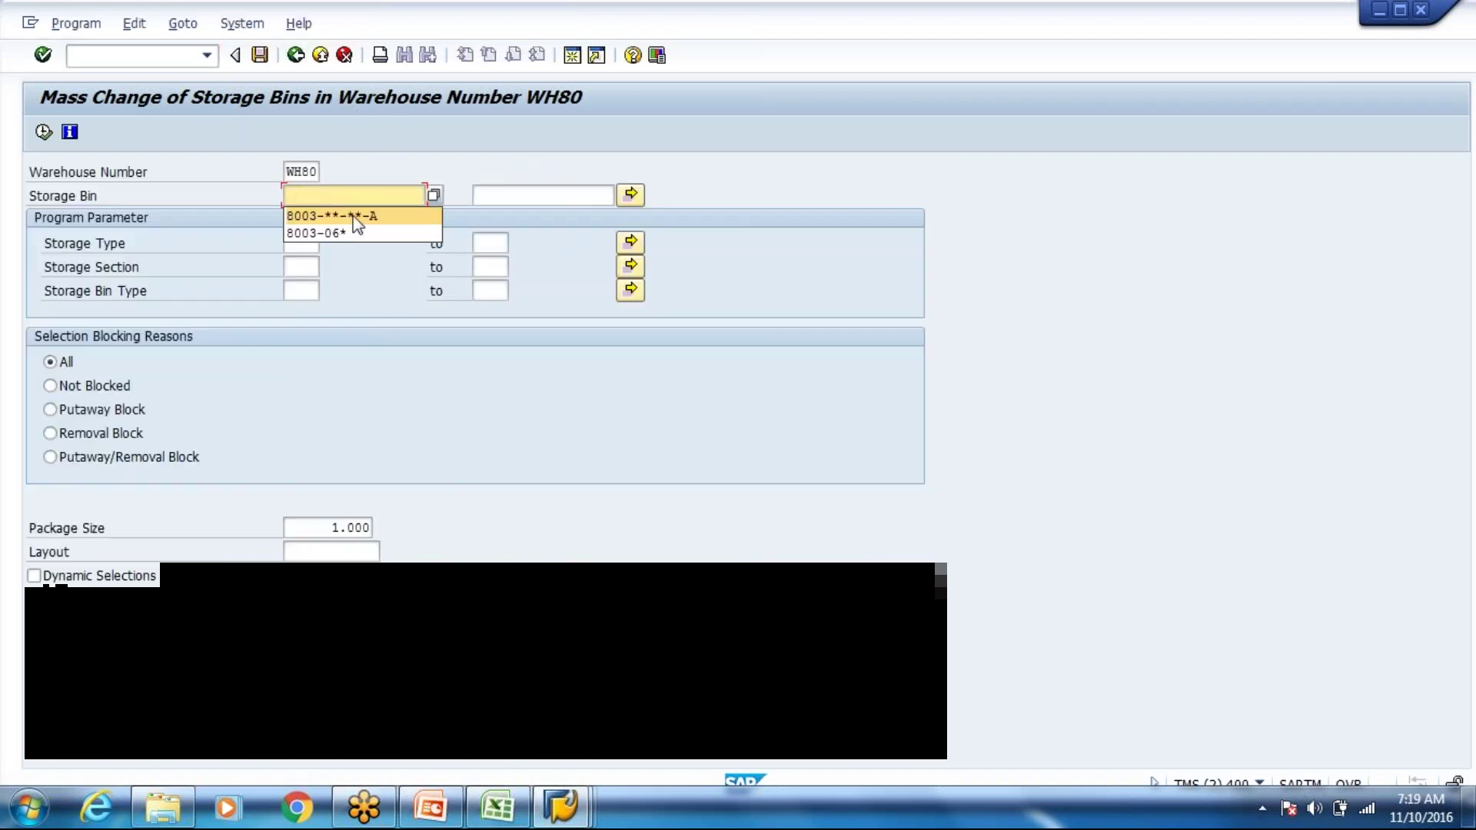
left_click(354, 217)
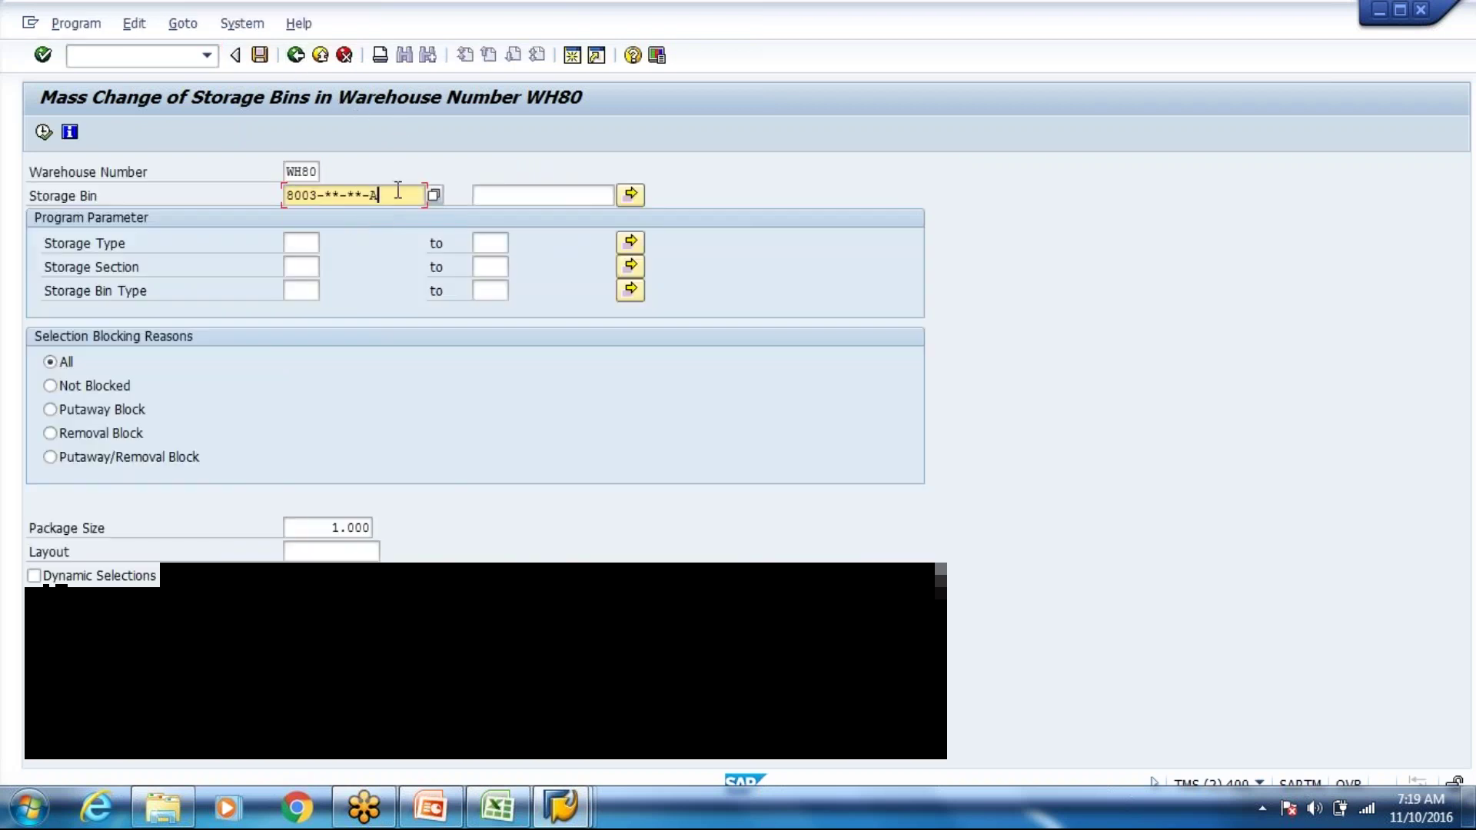
left_click_drag(399, 190, 287, 194)
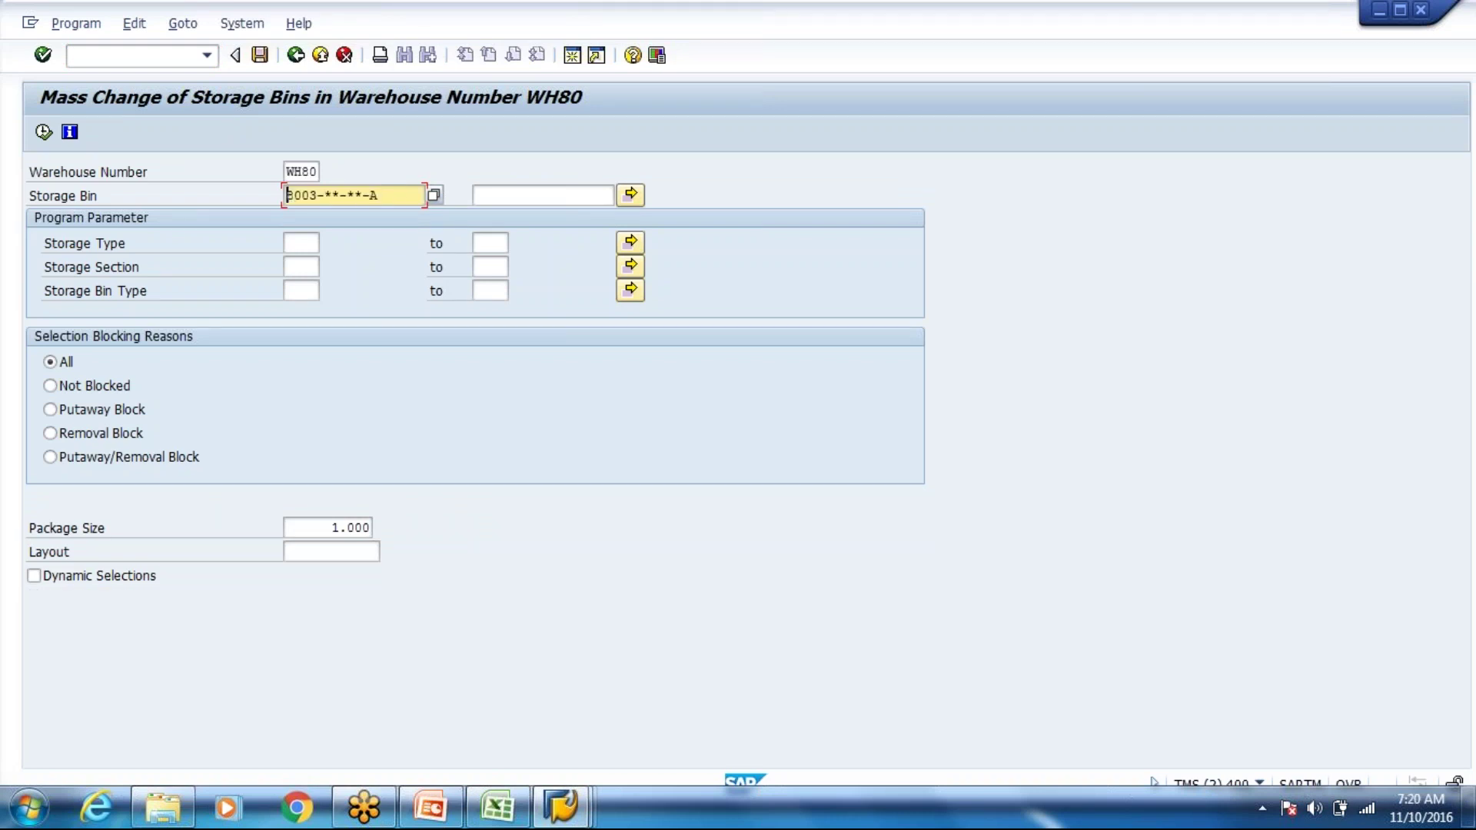
left_click(629, 195)
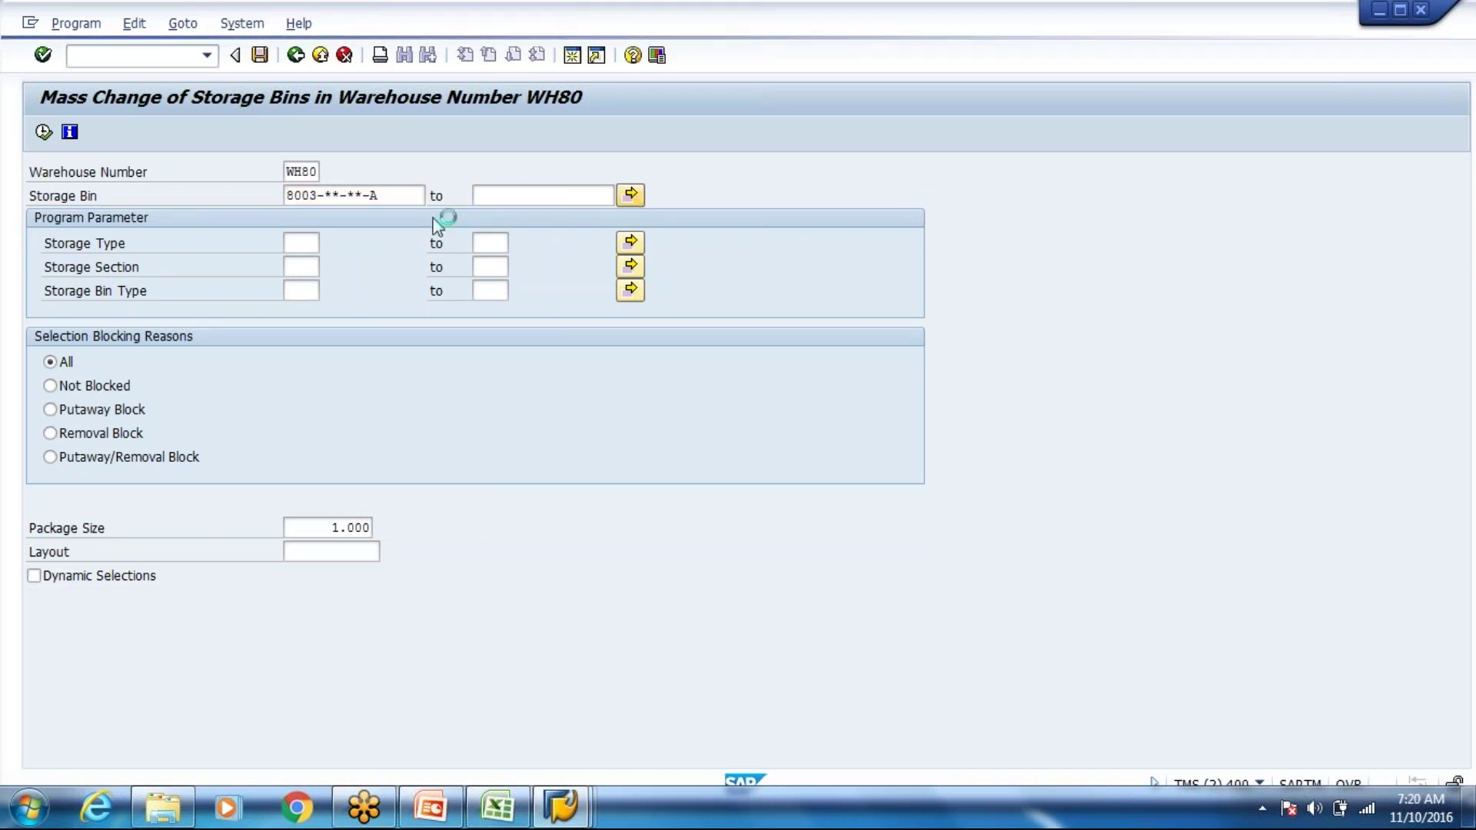
key("Delete")
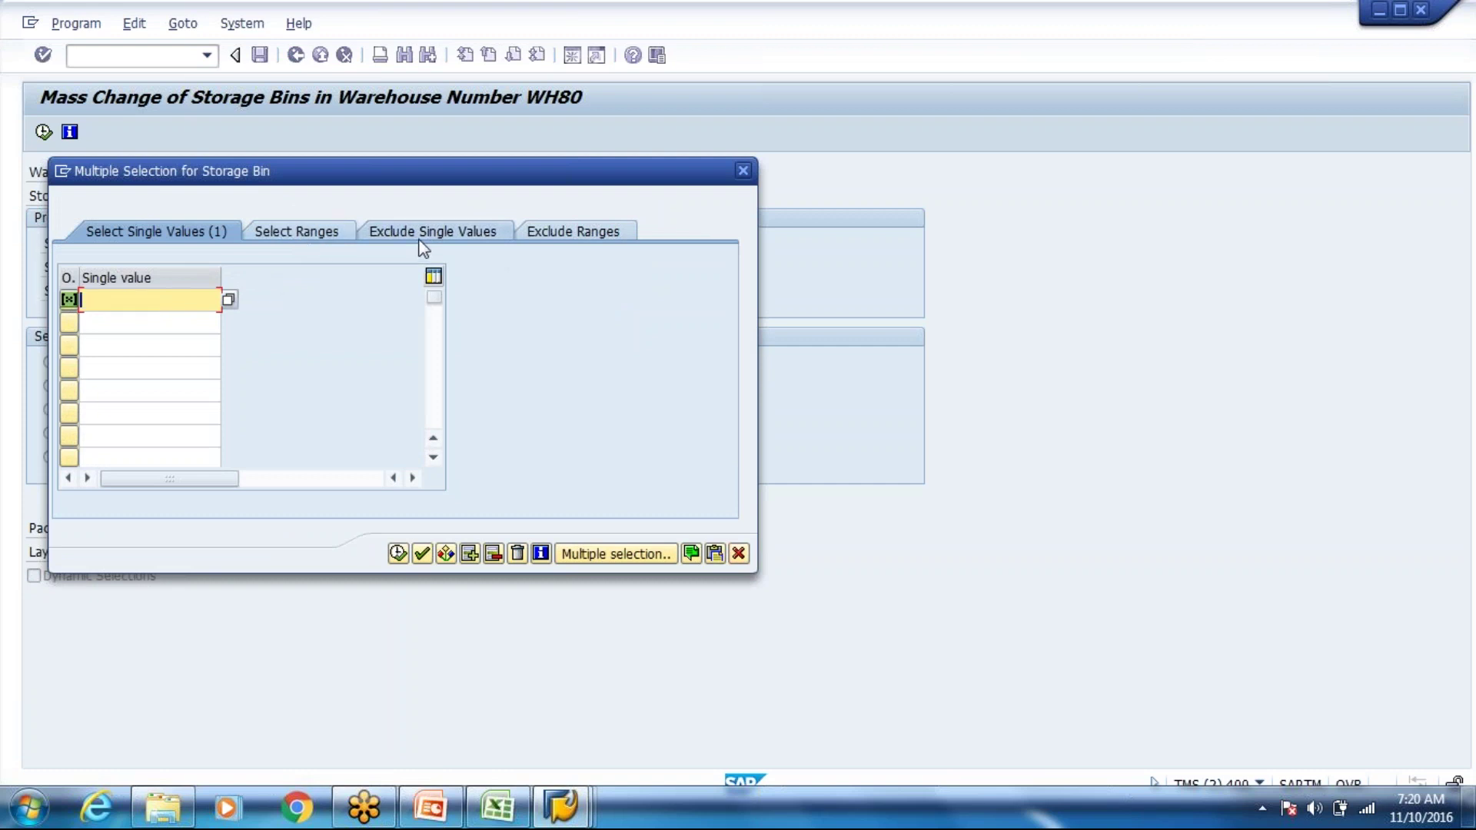
key("Return")
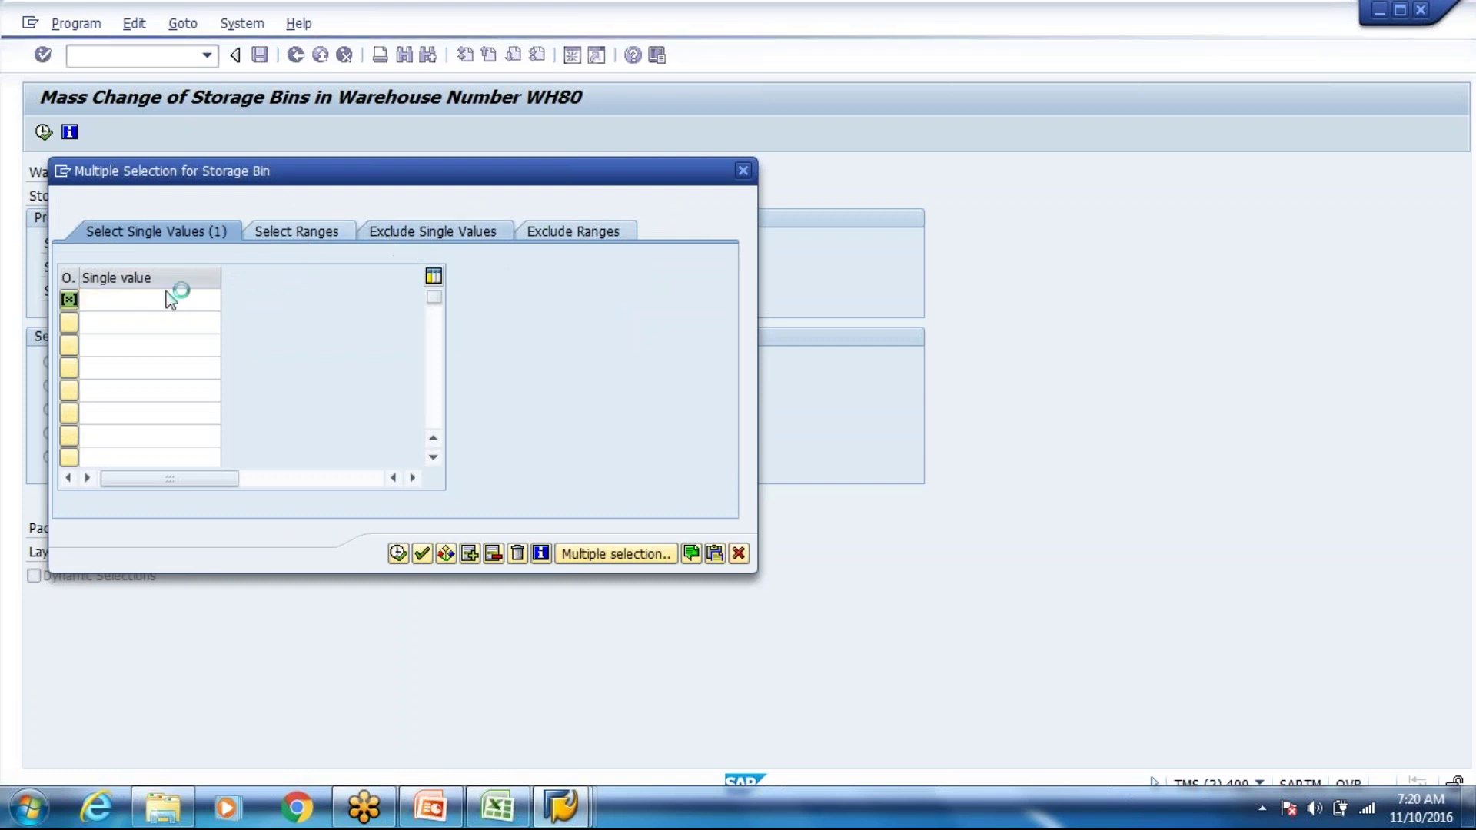
left_click(397, 554)
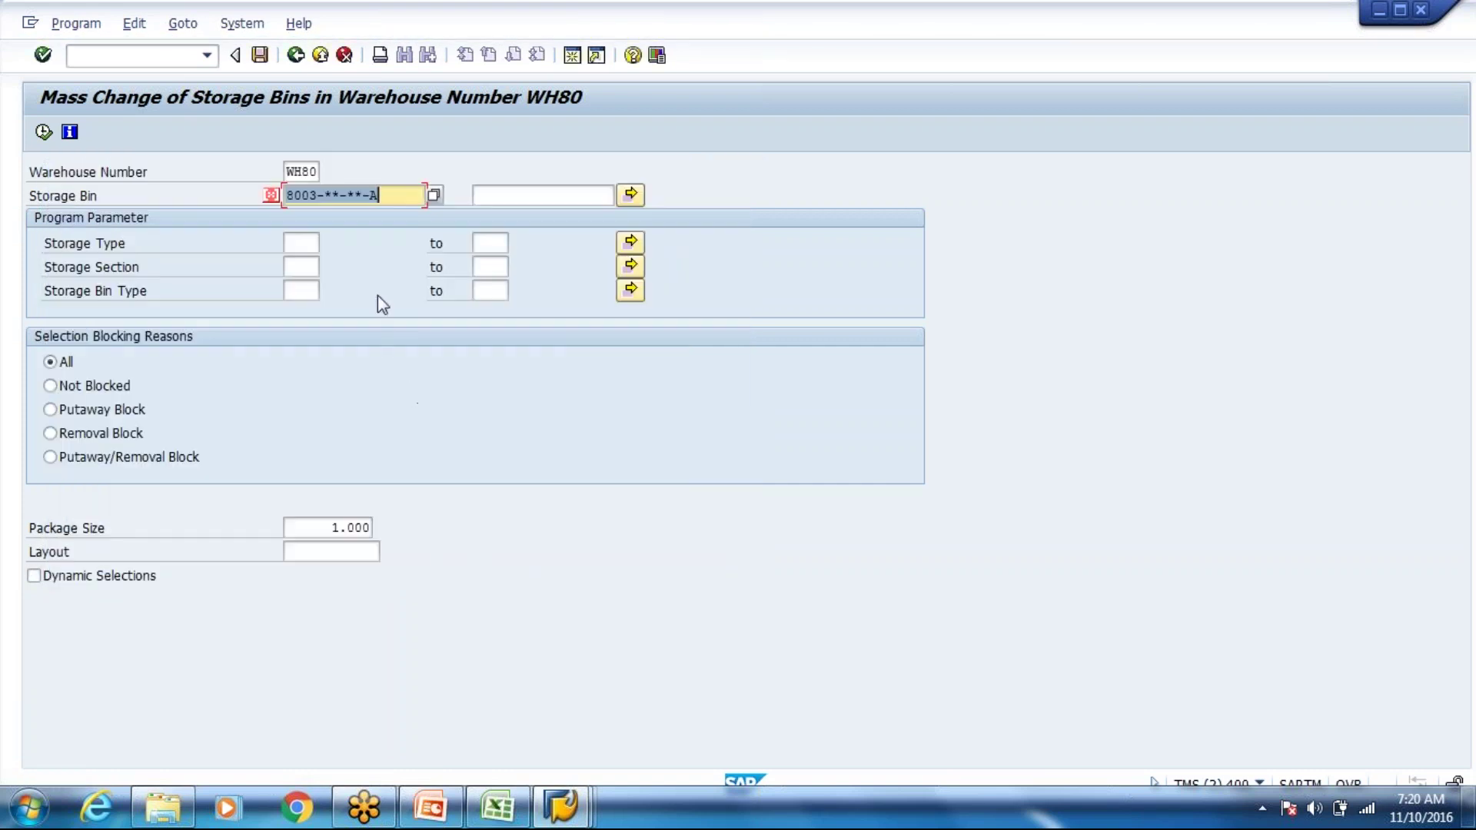
left_click(43, 133)
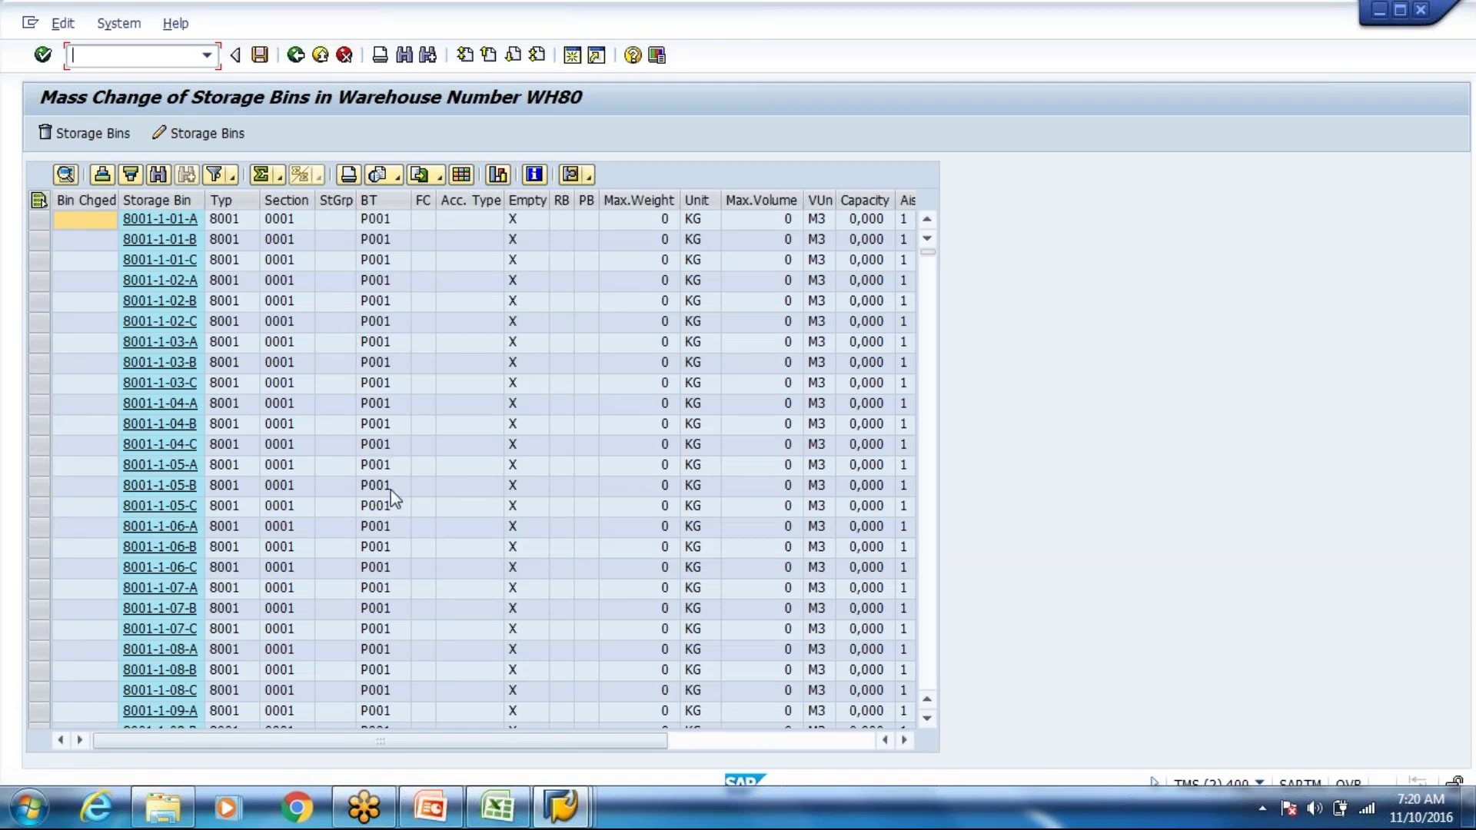
Exclude storage bins 8003-**-**-A, restrict the selection to storage type 8003, and list the matching WH80 bins
left_click(296, 55)
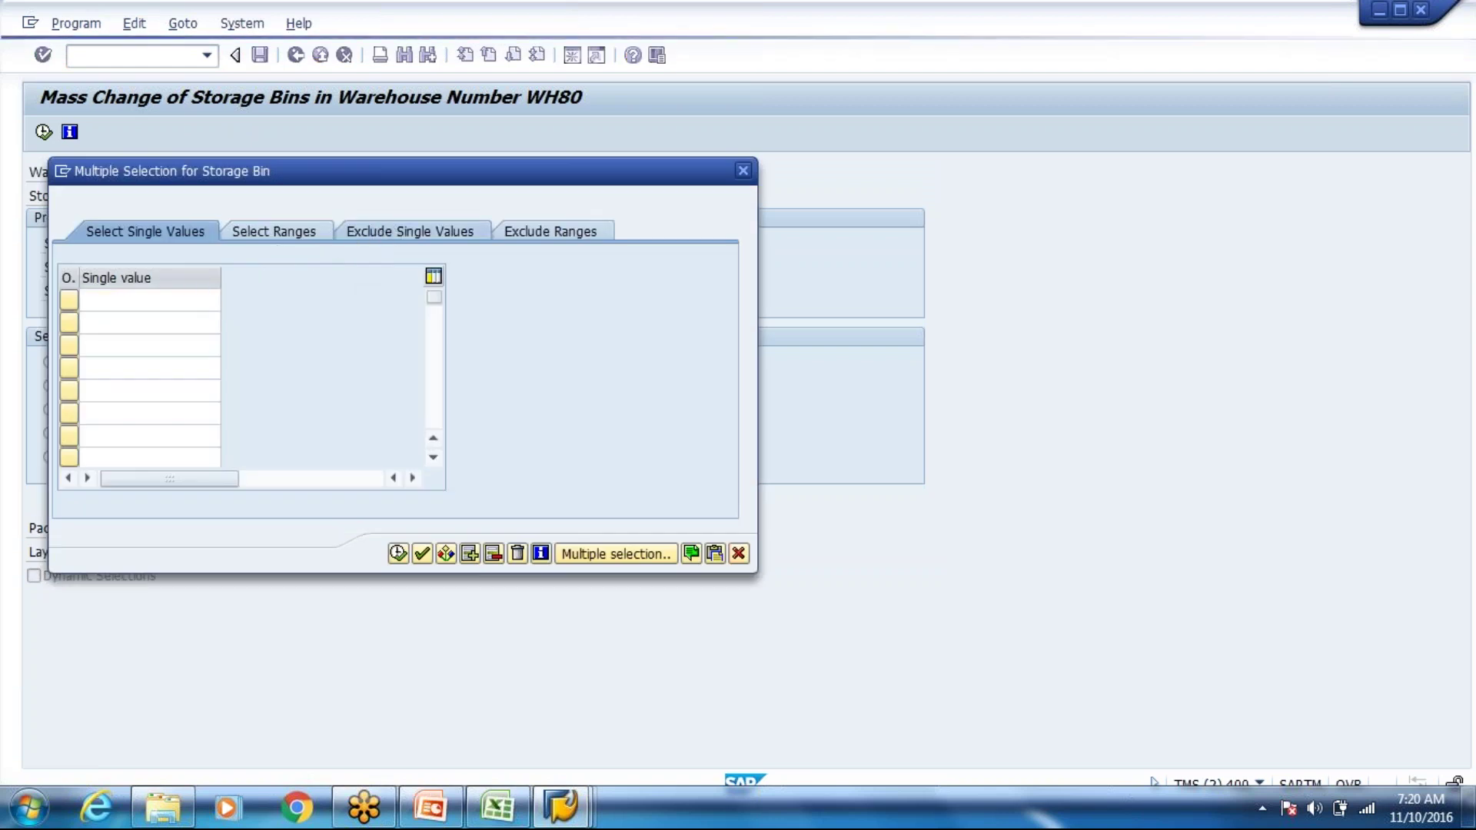
left_click(407, 232)
left_click(175, 304)
left_click(176, 320)
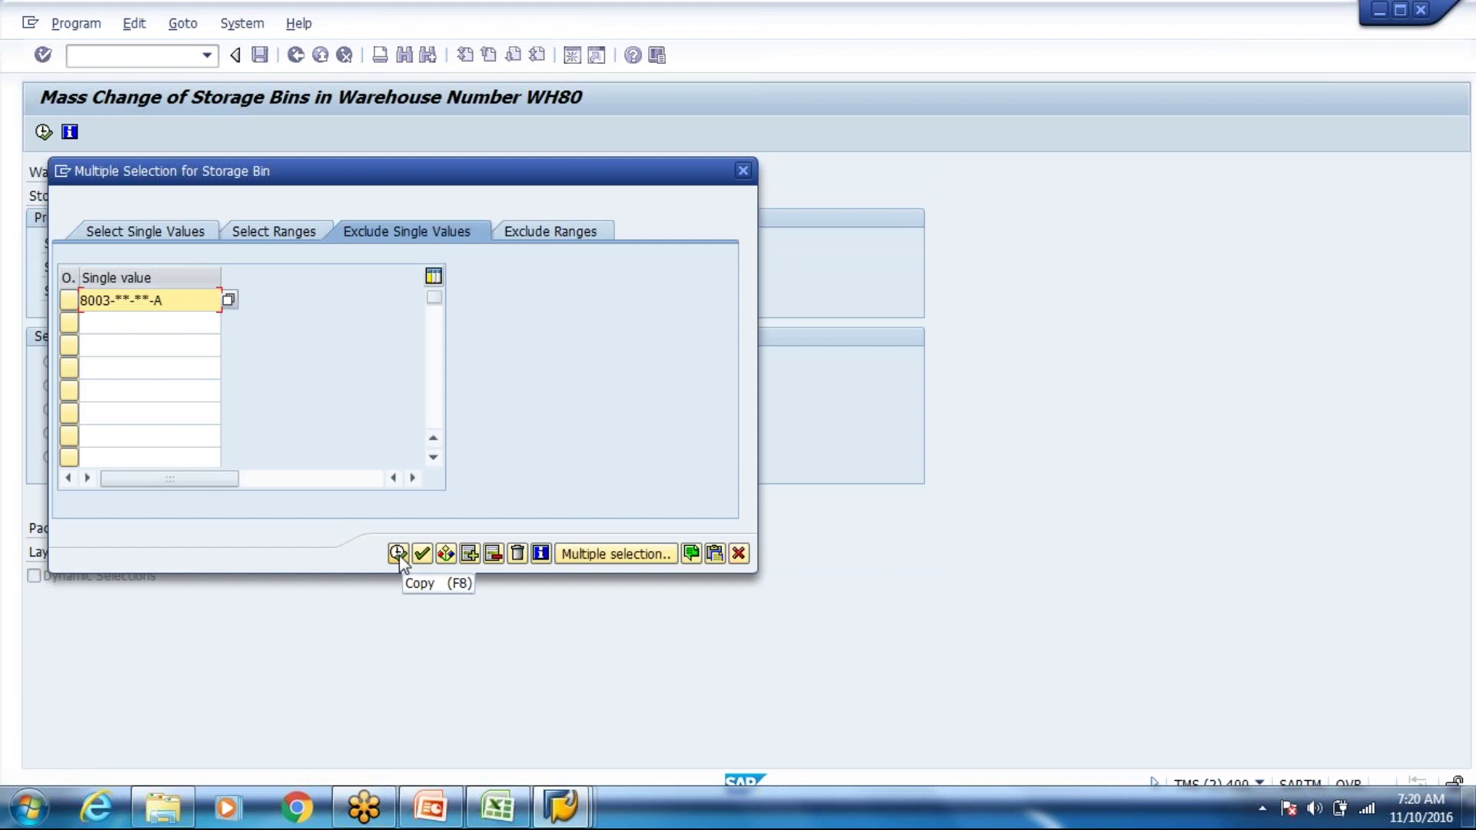
left_click(398, 555)
left_click(308, 243)
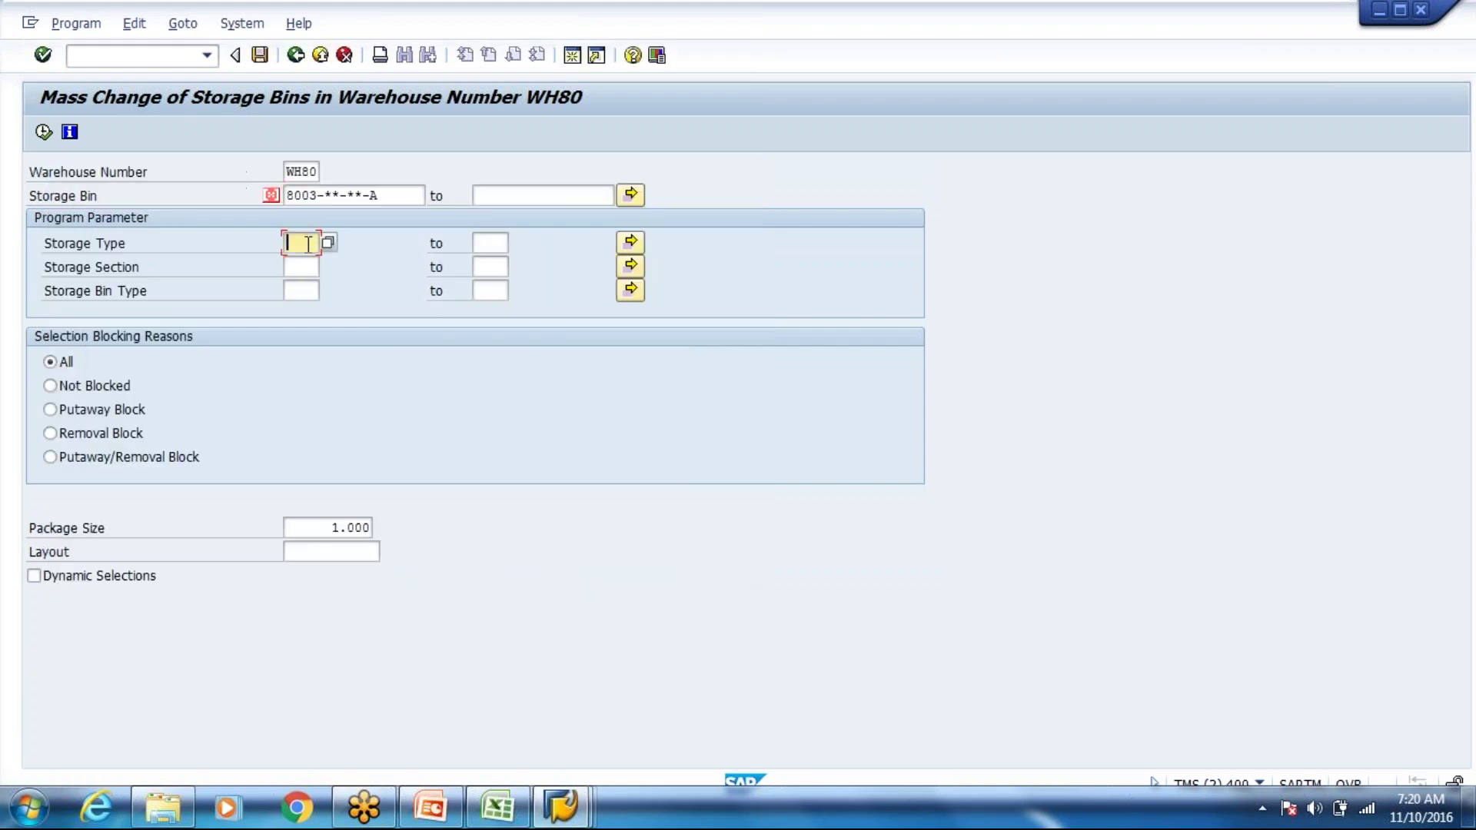
type("8003")
left_click(44, 135)
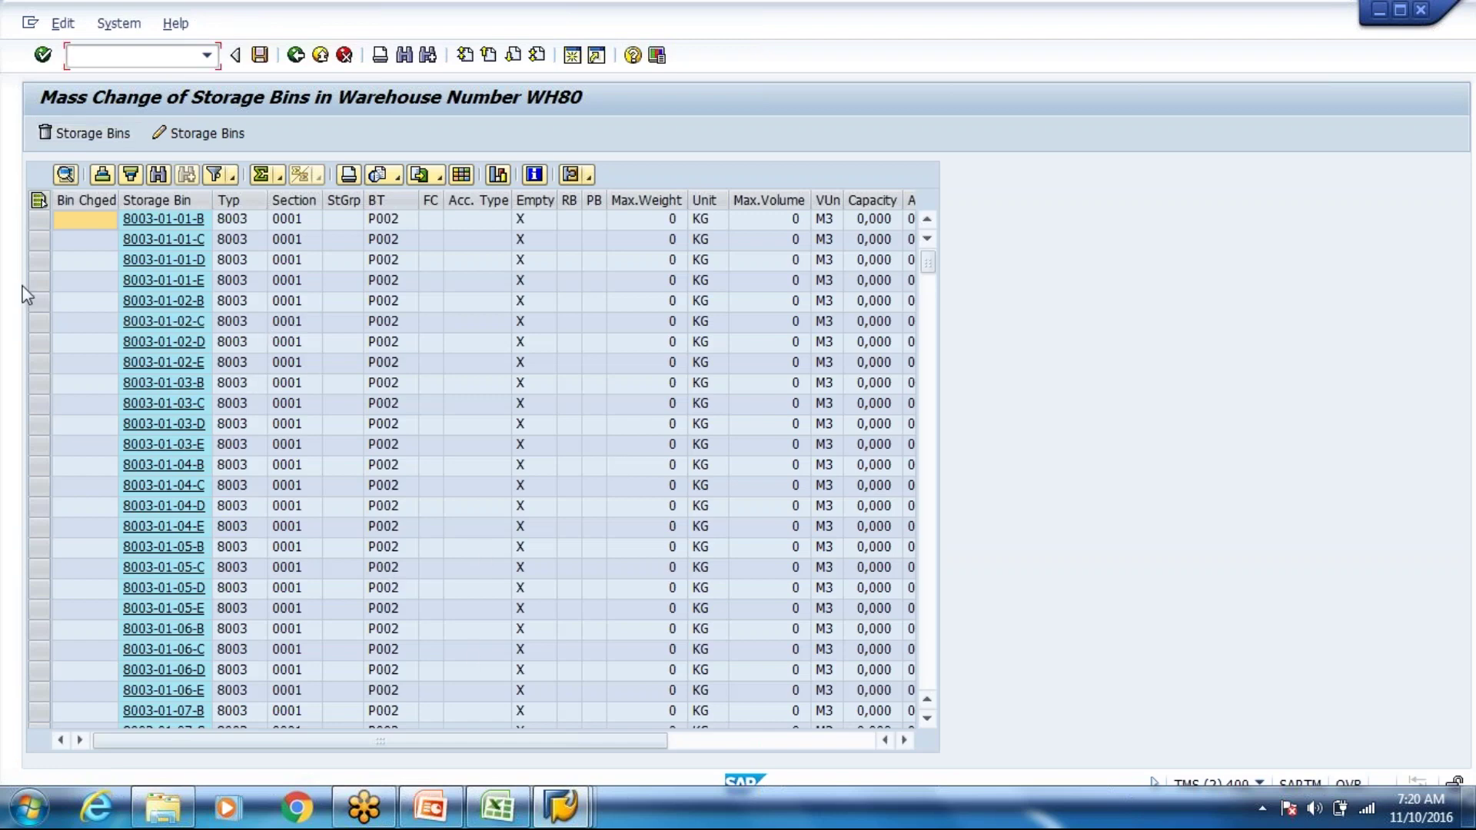
Change the storage bin type of all listed bins to P001, close the log, and exit the mass change
left_click(39, 201)
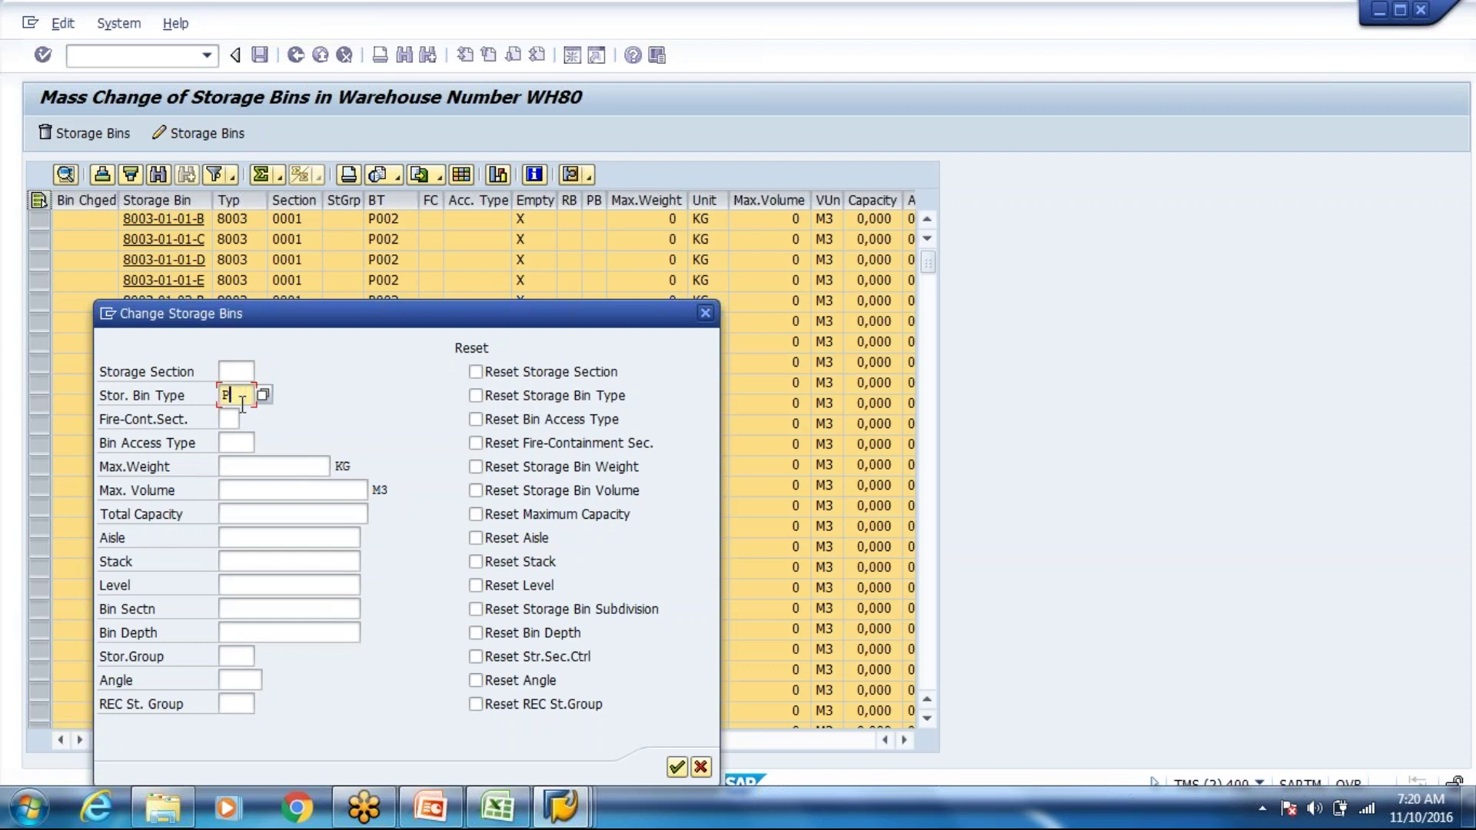
left_click(676, 768)
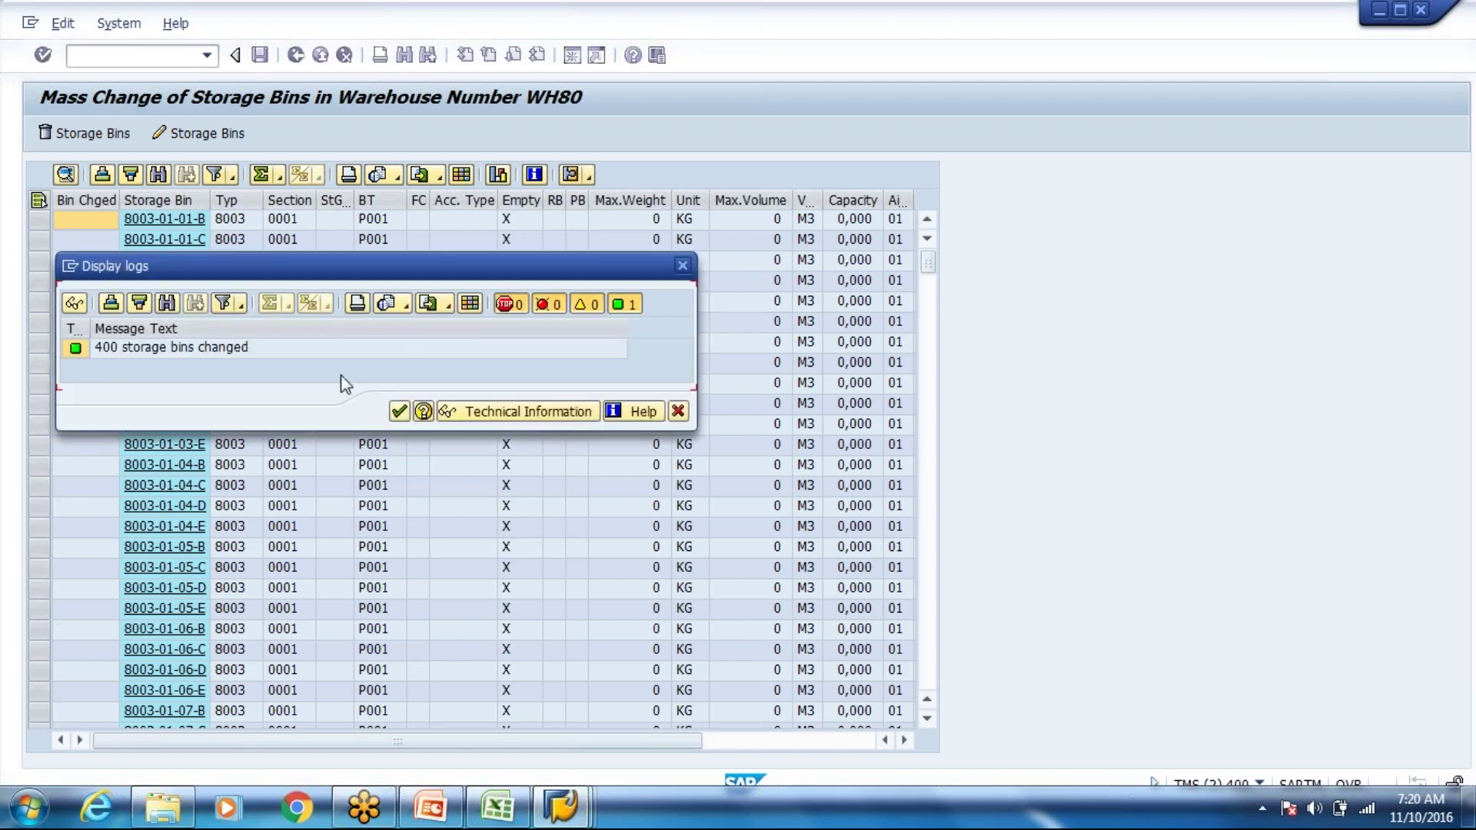
left_click(400, 413)
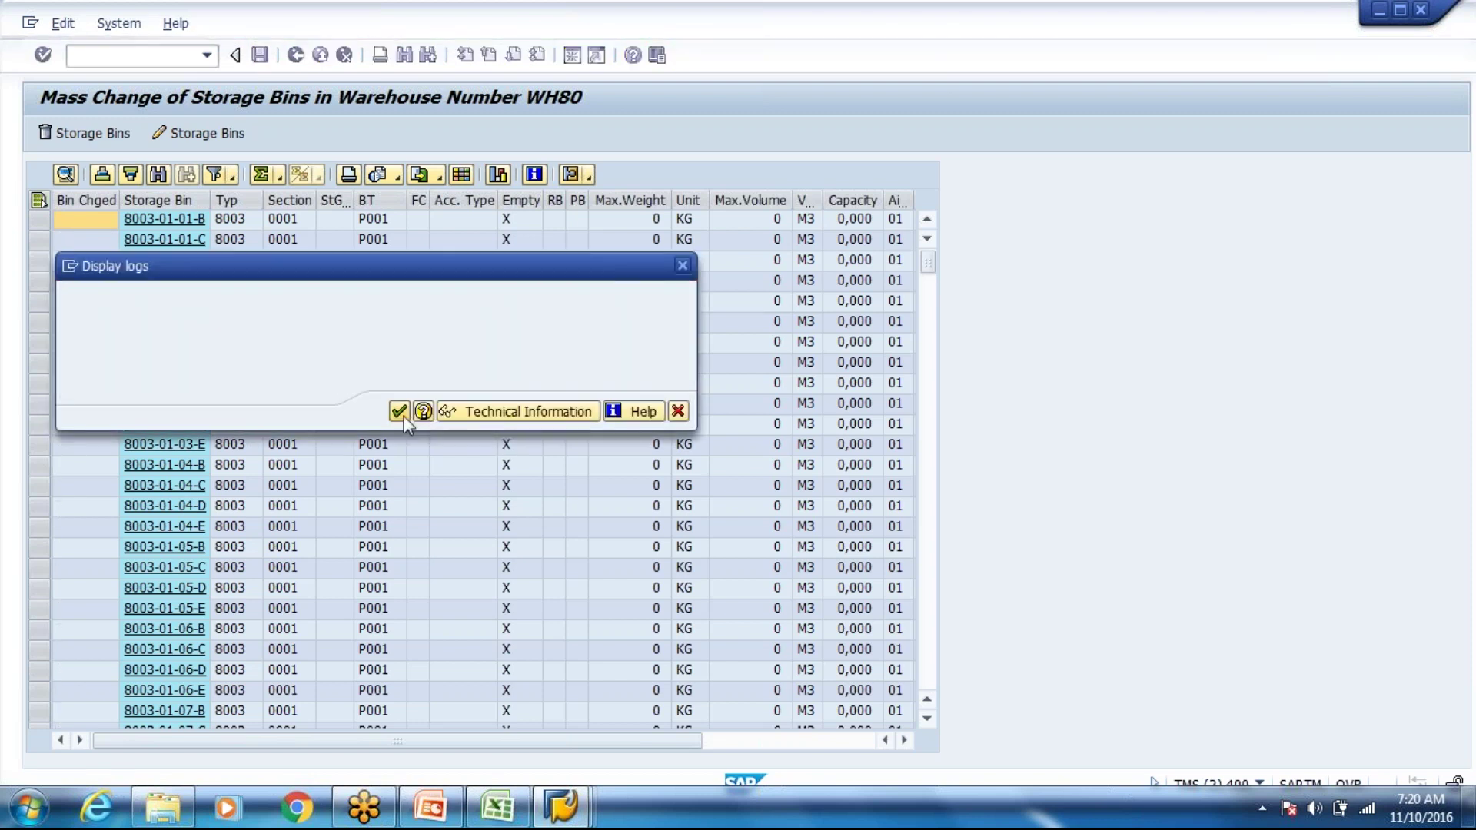
left_click(320, 55)
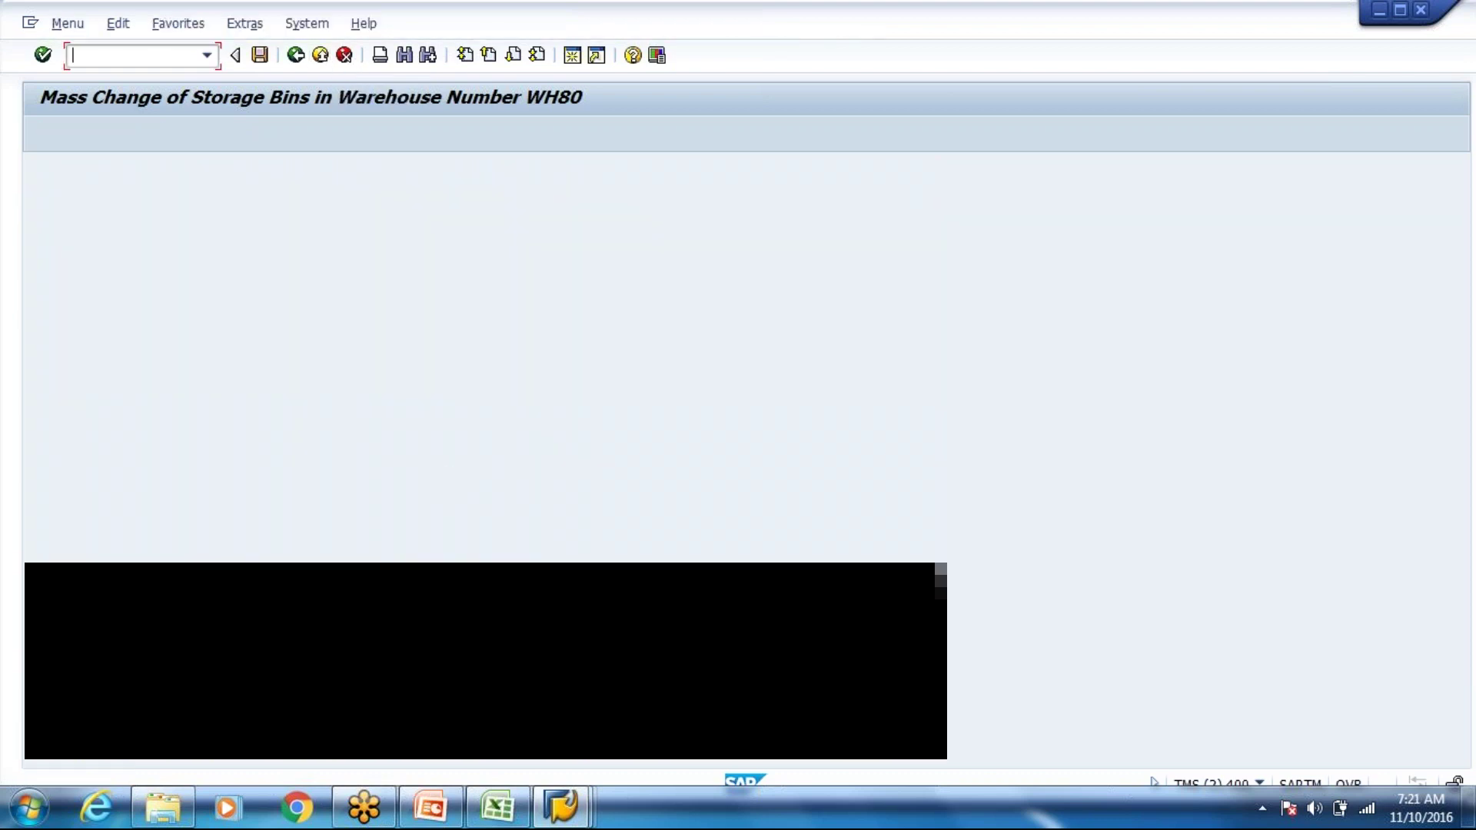
Review the P002 and P001 labels on Sheet2 in Excel, and examine the material types and sections on the Warehouse Layout sheet
key("alt+Tab")
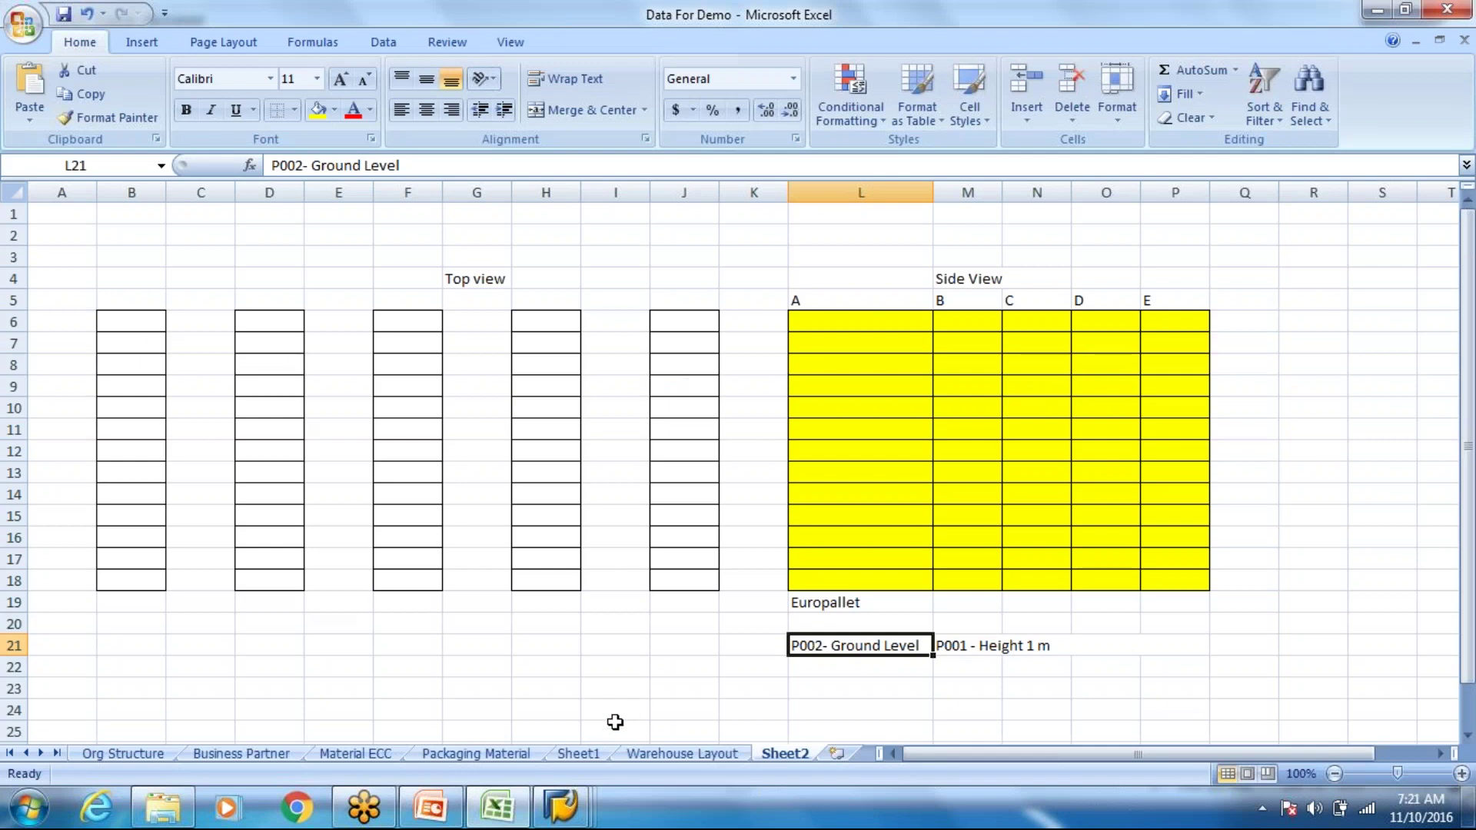
key("alt+Tab")
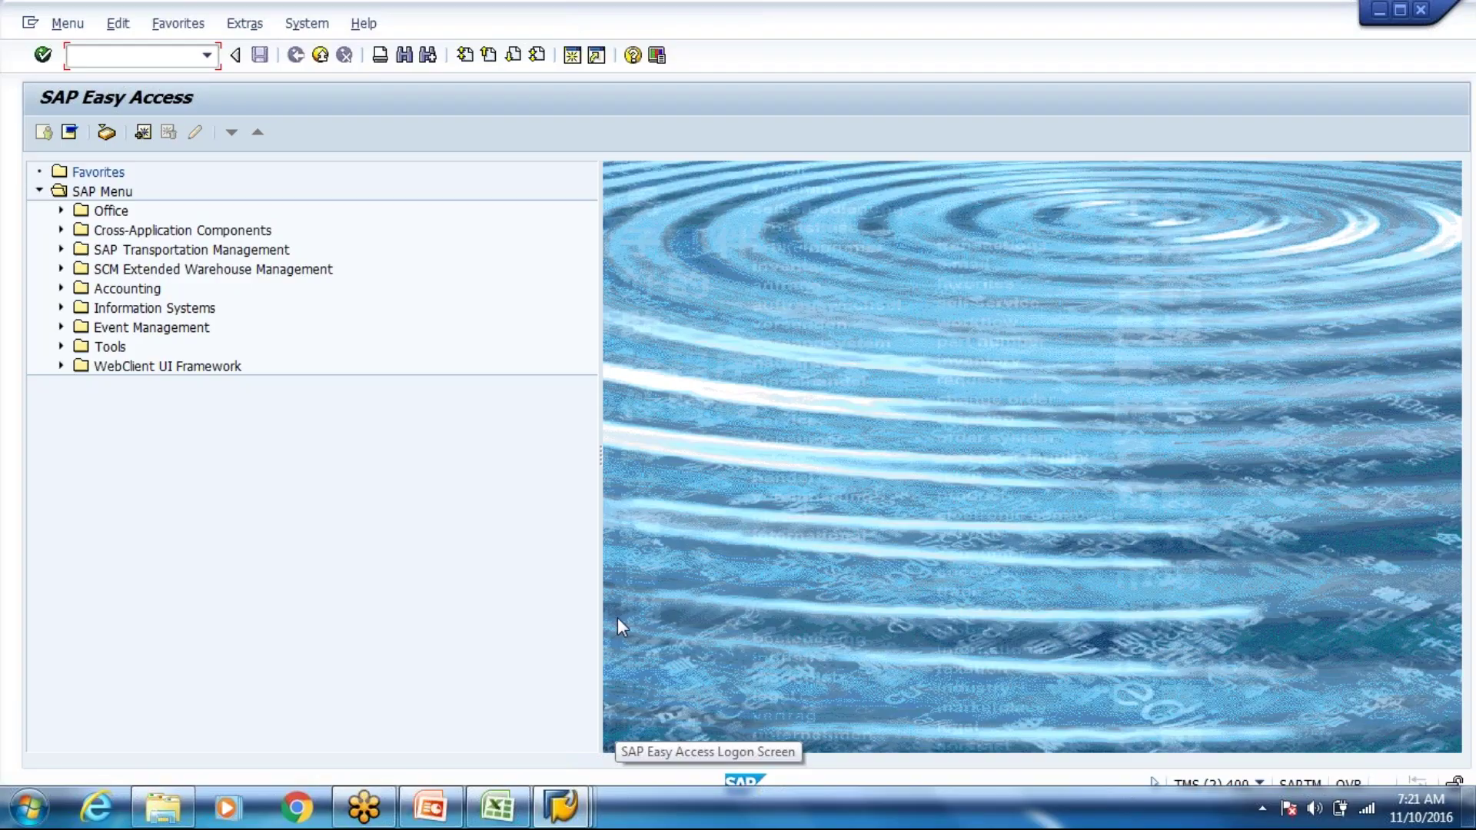
key("alt+Tab")
left_click(886, 620)
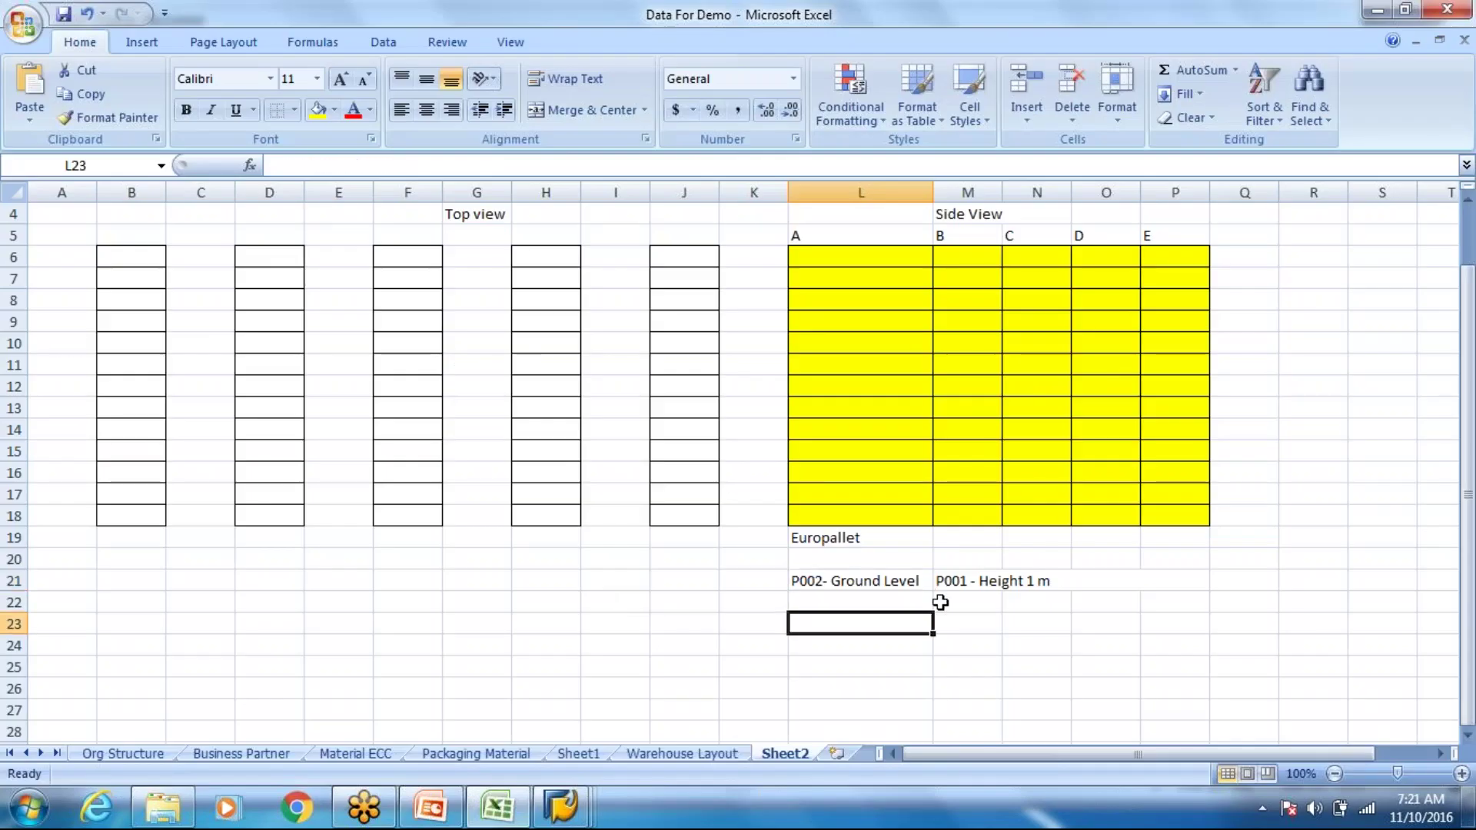
left_click(984, 585)
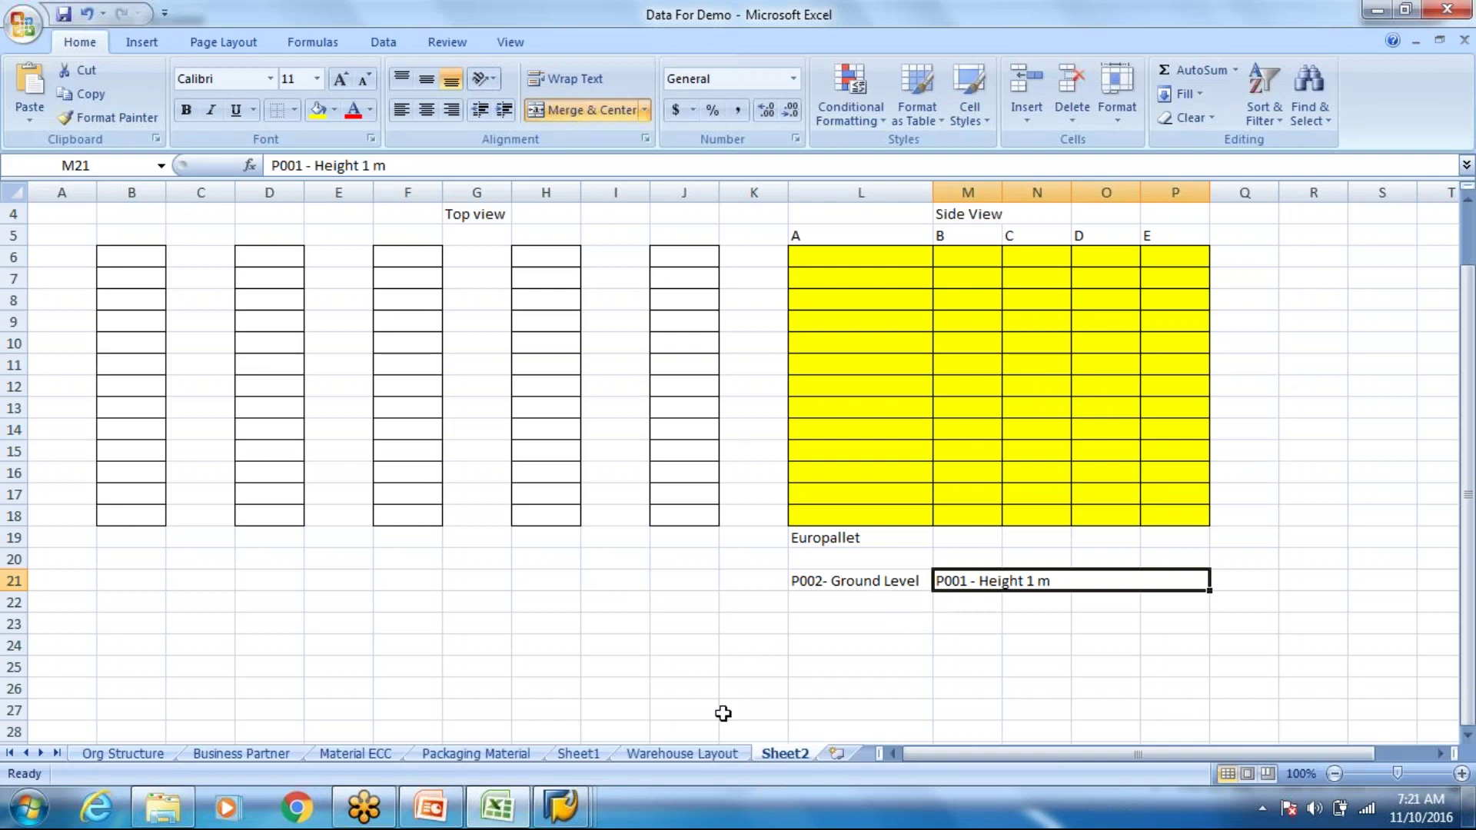
left_click(680, 754)
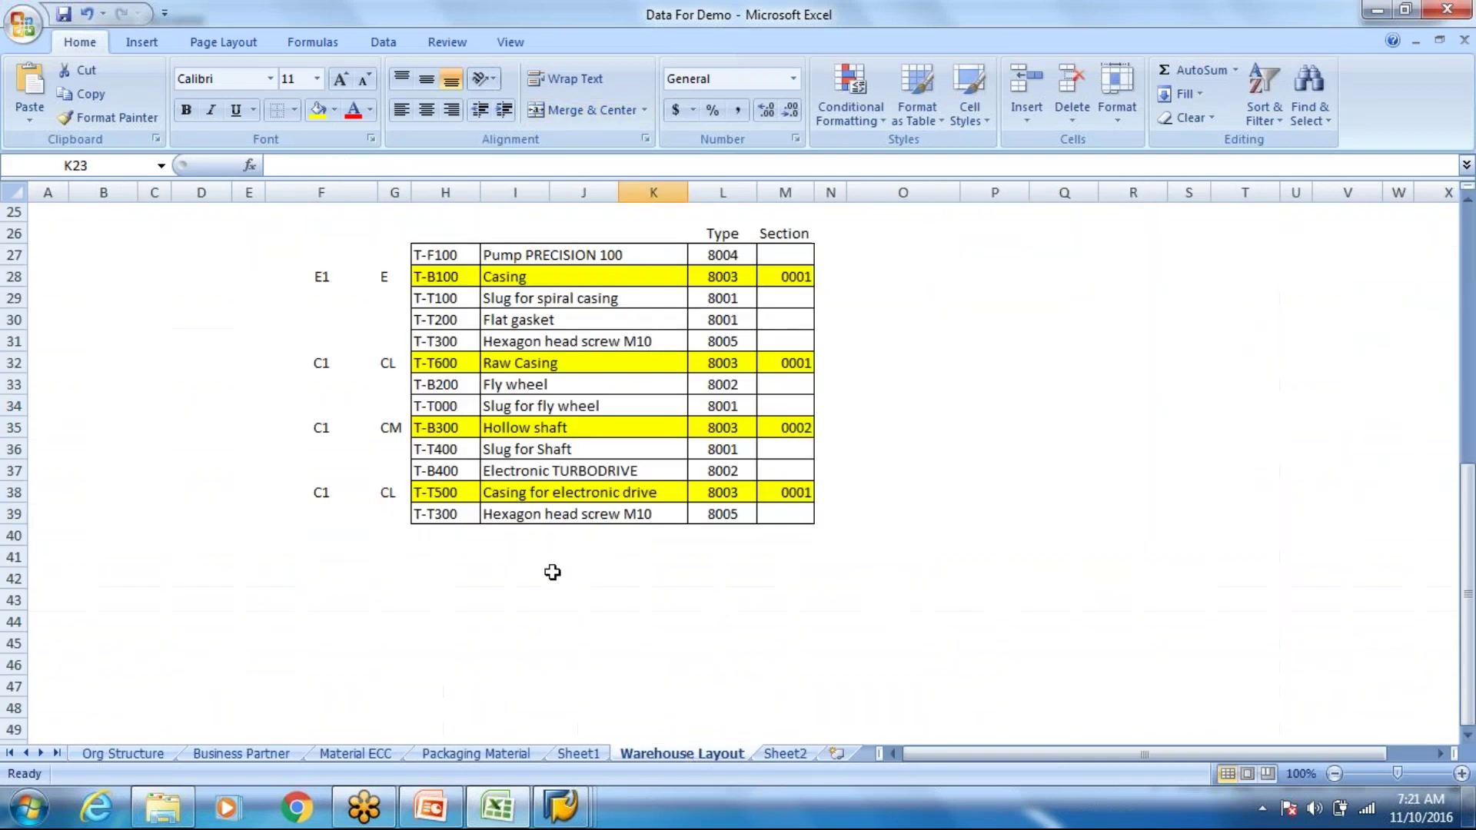
scroll(552, 572, "up", 4)
scroll(908, 552, "down", 1)
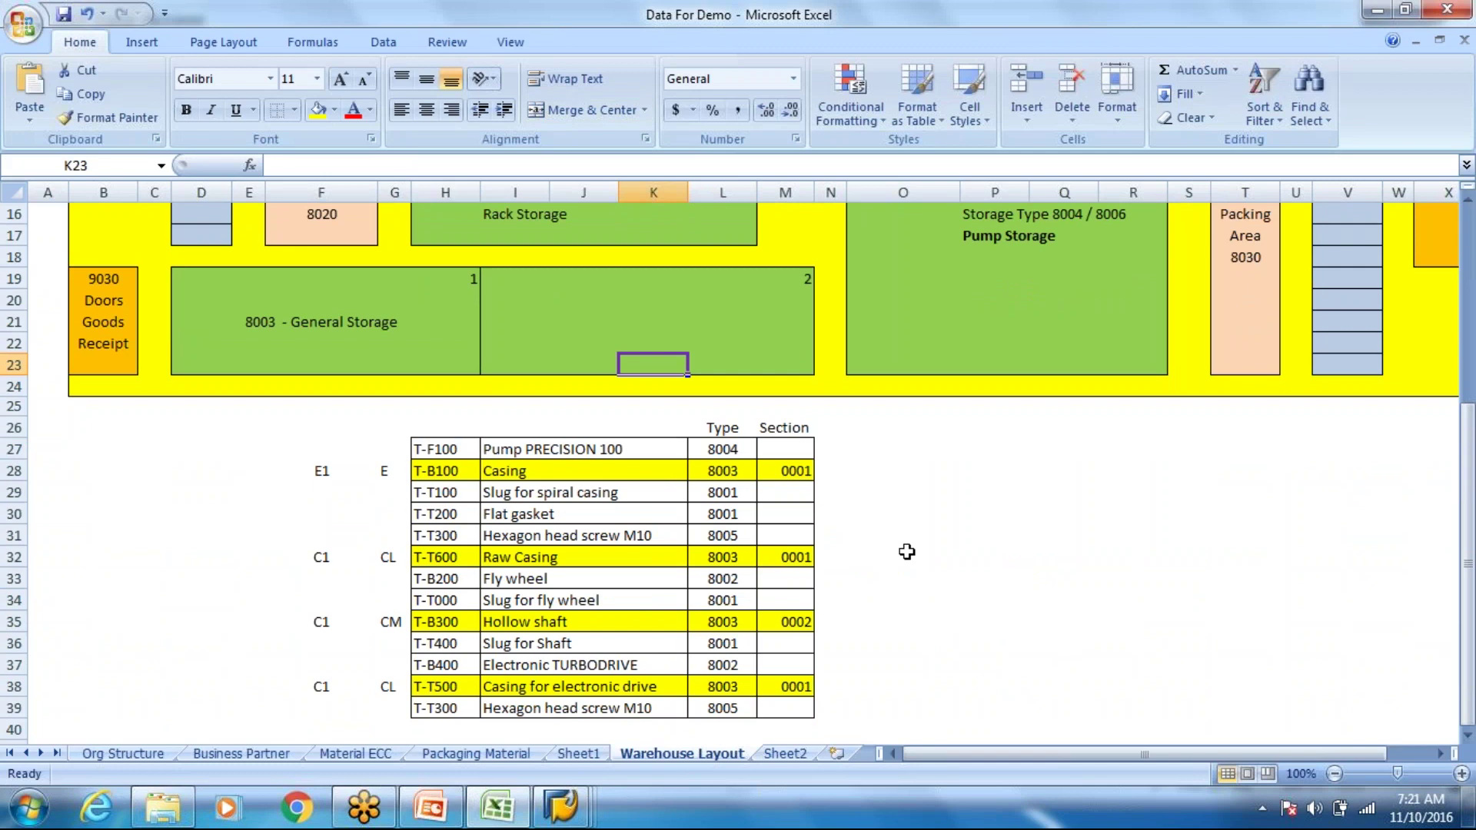
left_click(828, 469)
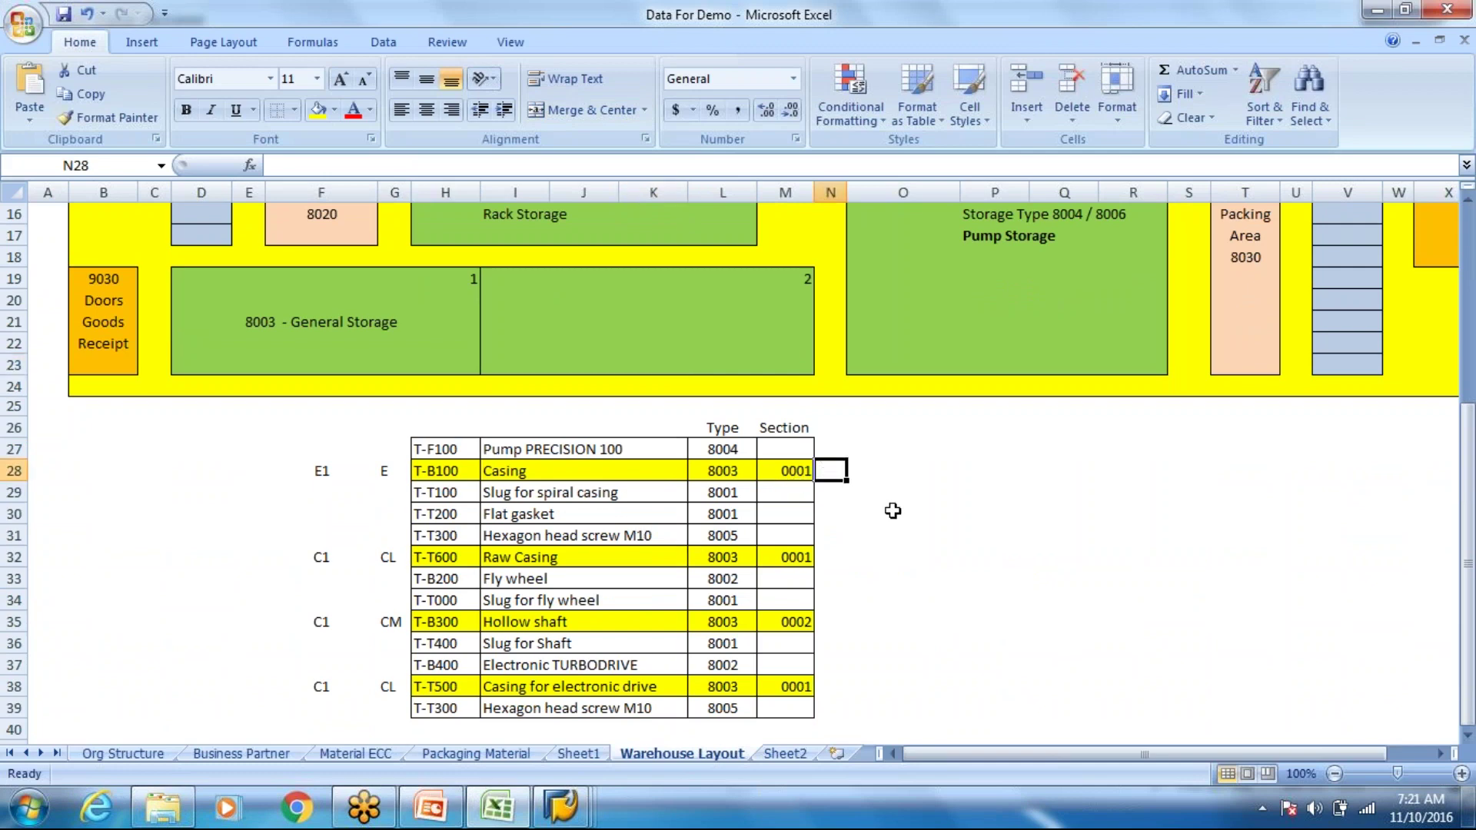
type("Eut")
key("BackSpace")
key("BackSpace")
key("BackSpace")
scroll(807, 546, "down", 2)
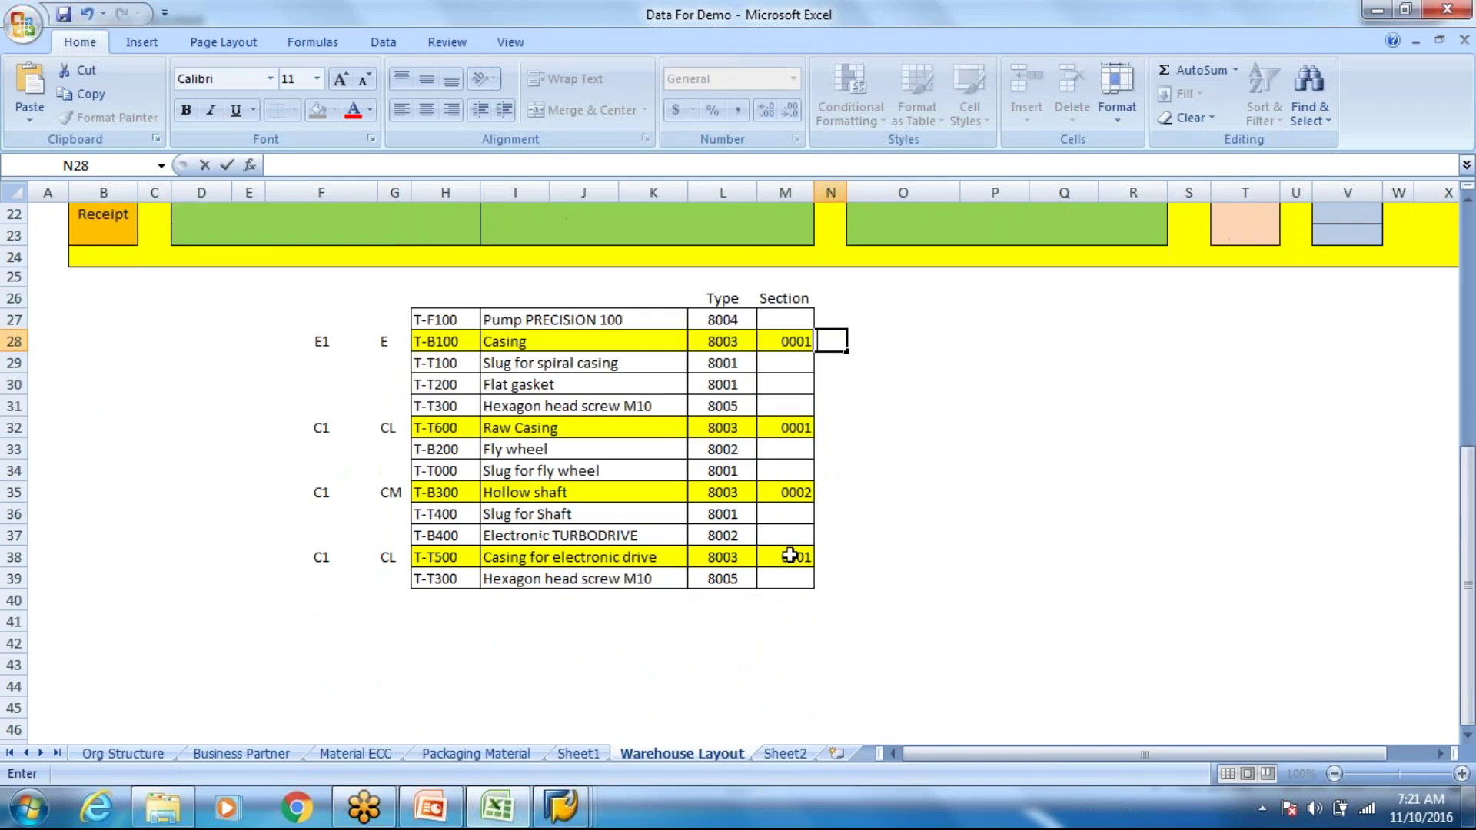
Enter the label "Product in Europallet" in cell F42, below the material table on the Warehouse Layout sheet
left_click(339, 624)
left_click(322, 643)
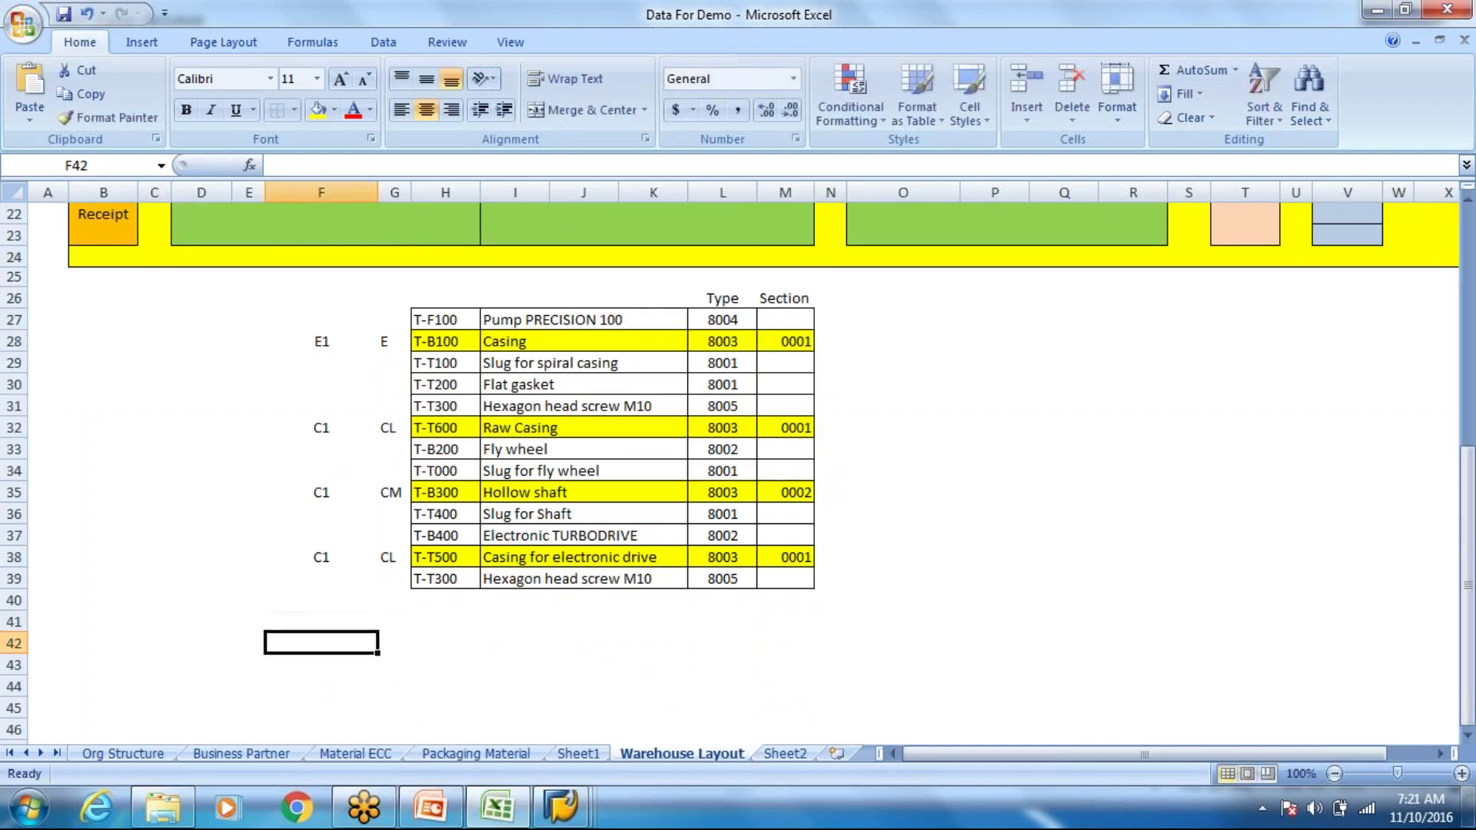
type("E")
key("BackSpace")
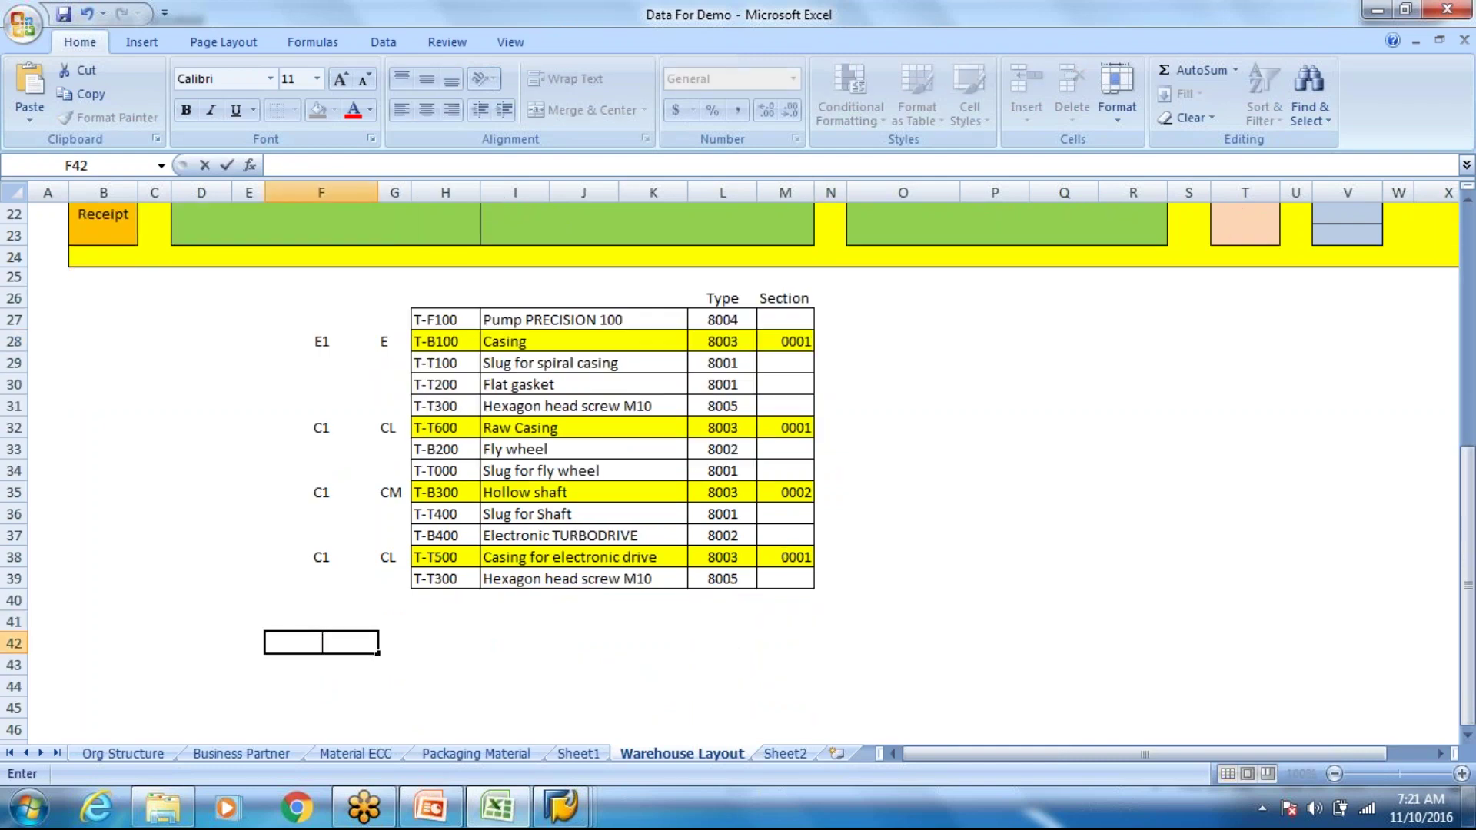
type("Product in Eiu")
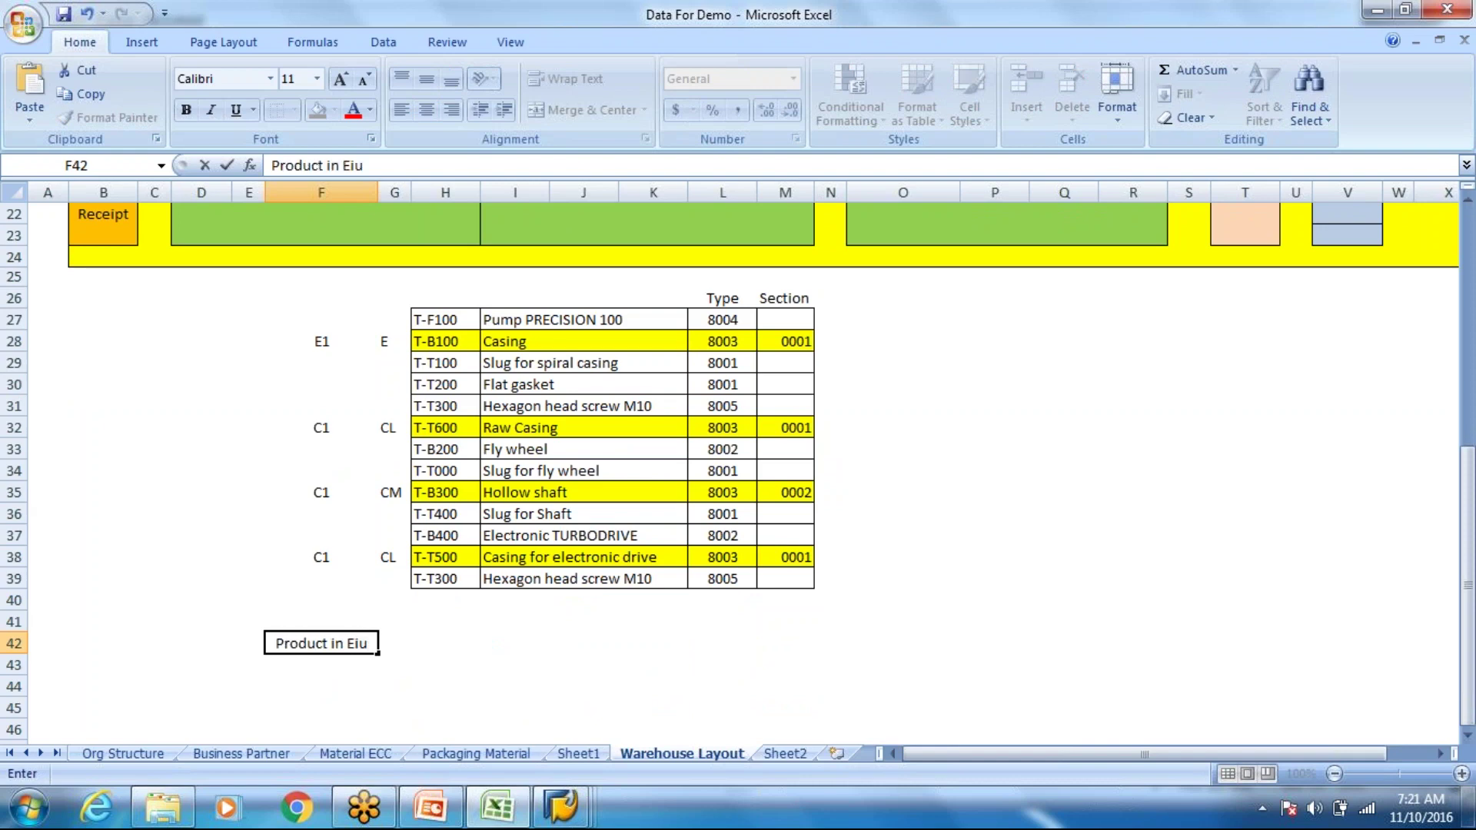
key("BackSpace")
key("BackSpace")
type("uropallet")
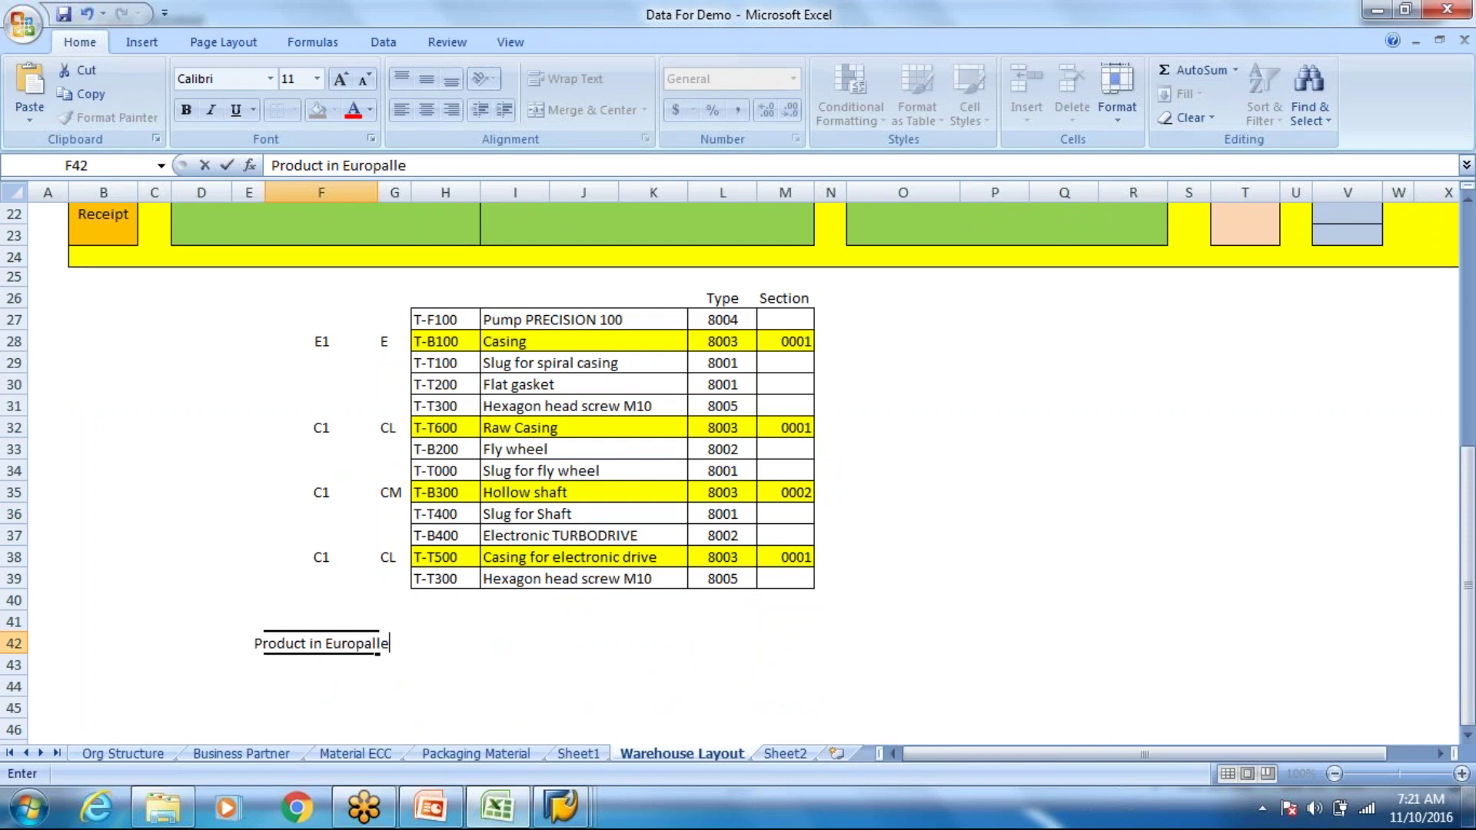
key("Return")
Enter the label "Product in Carton" in cell F43, directly under the Europallet label
type("Pro")
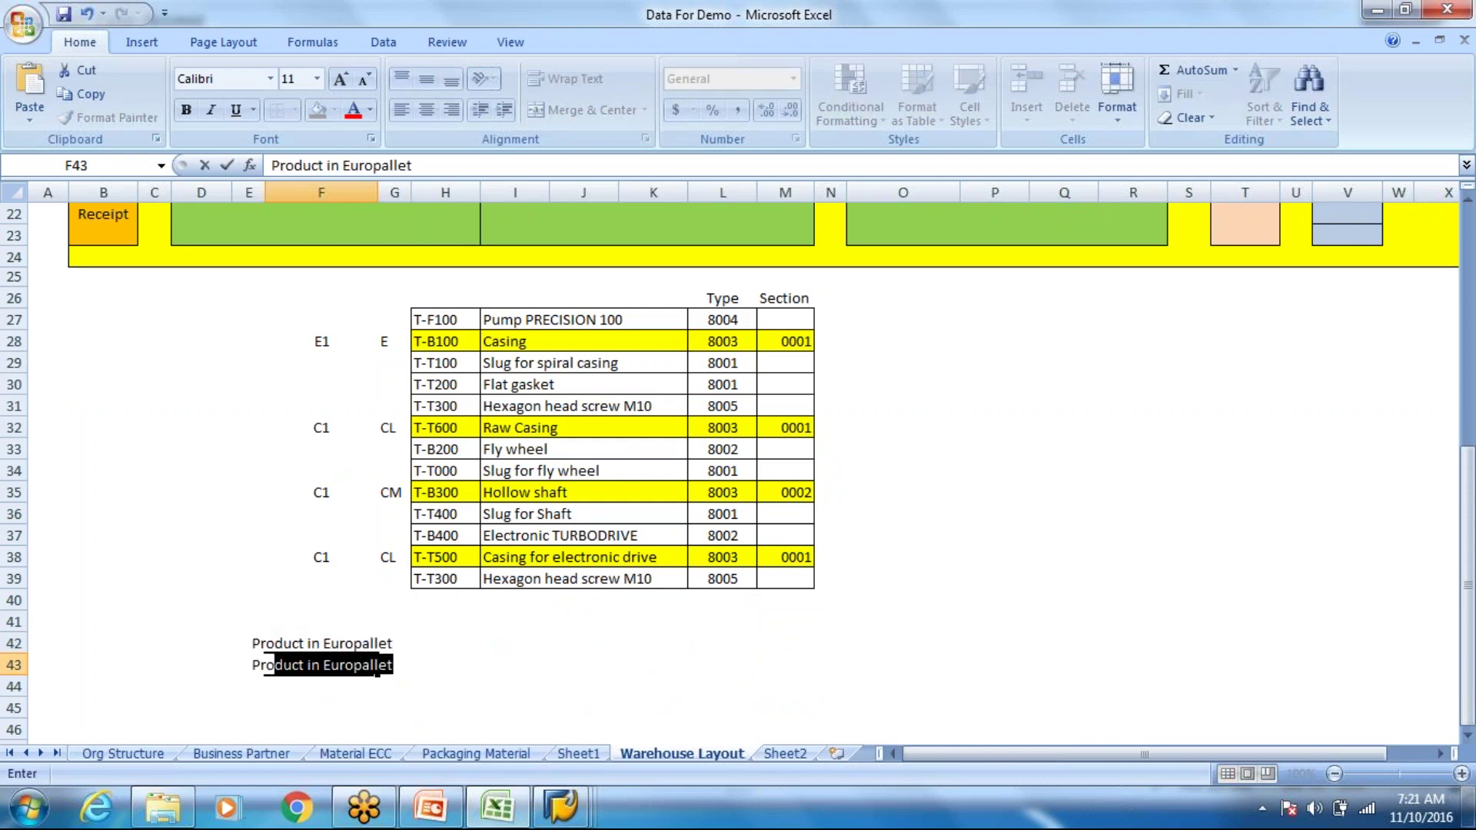
type("duct is")
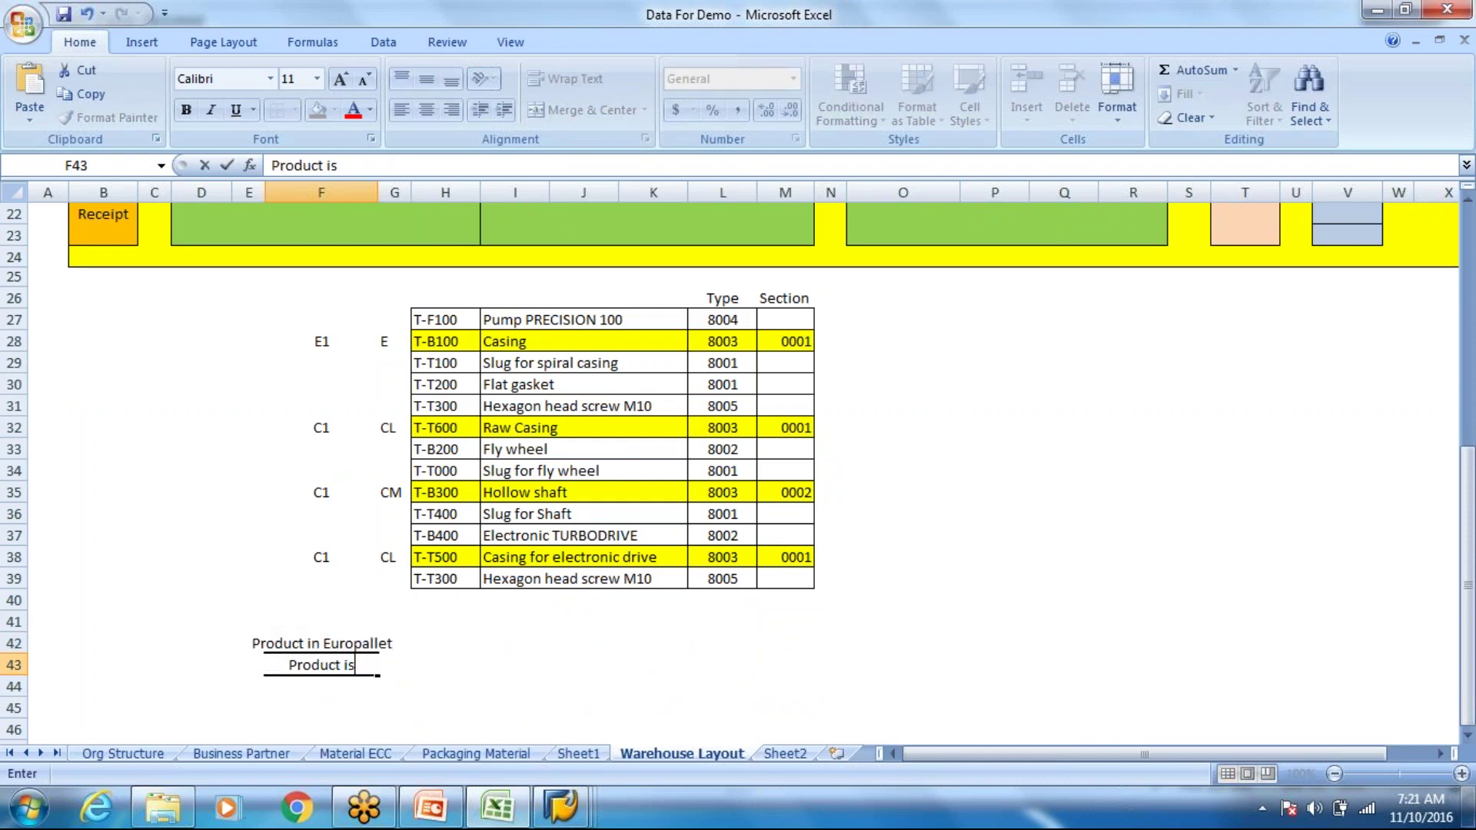
key("BackSpace")
type("n Carton")
key("Return")
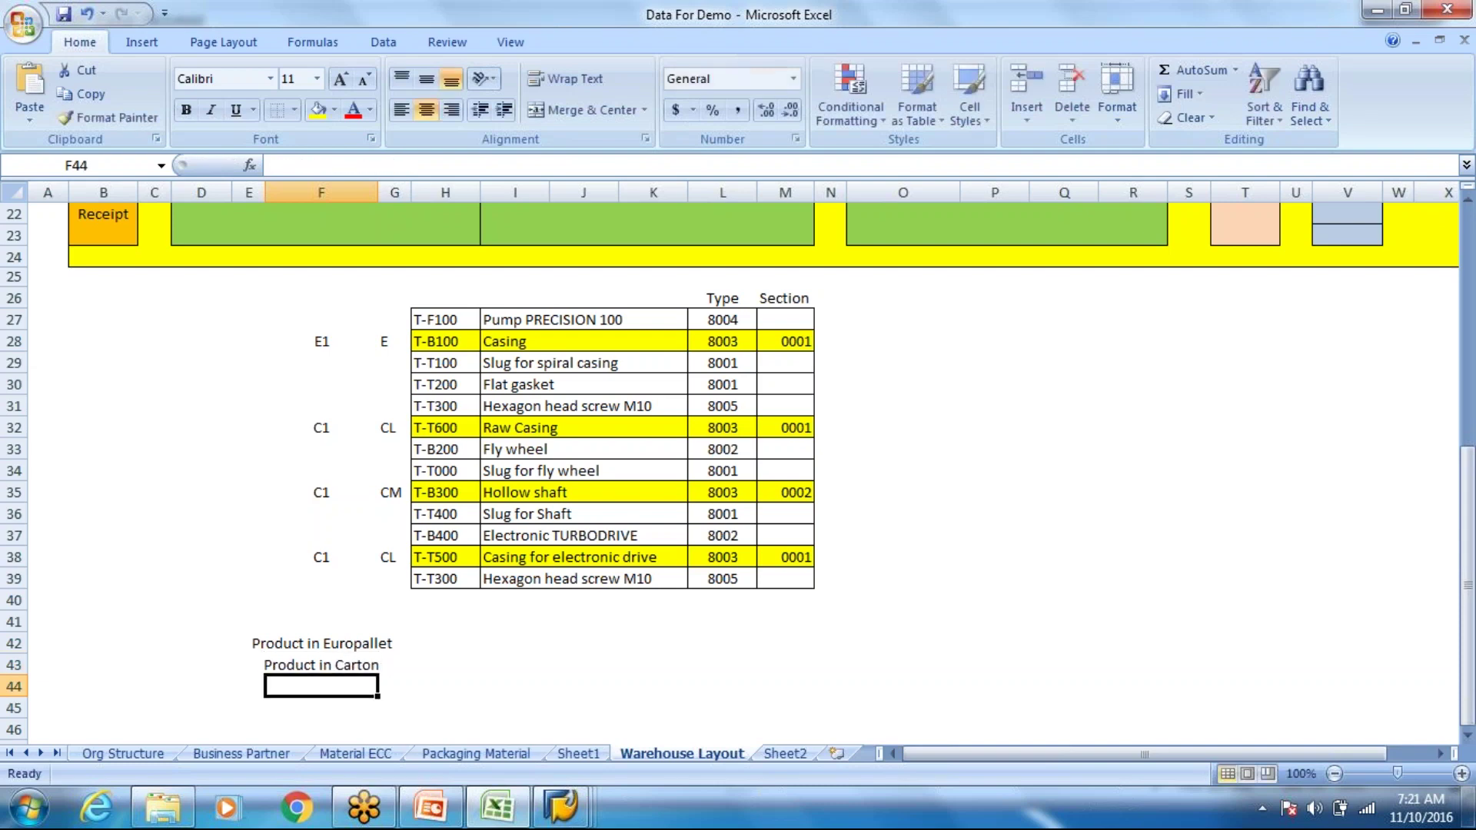
Add the column heading "Bin Type" in cell H41, above the rows for the two packaging labels
left_click(330, 642)
left_click(395, 643)
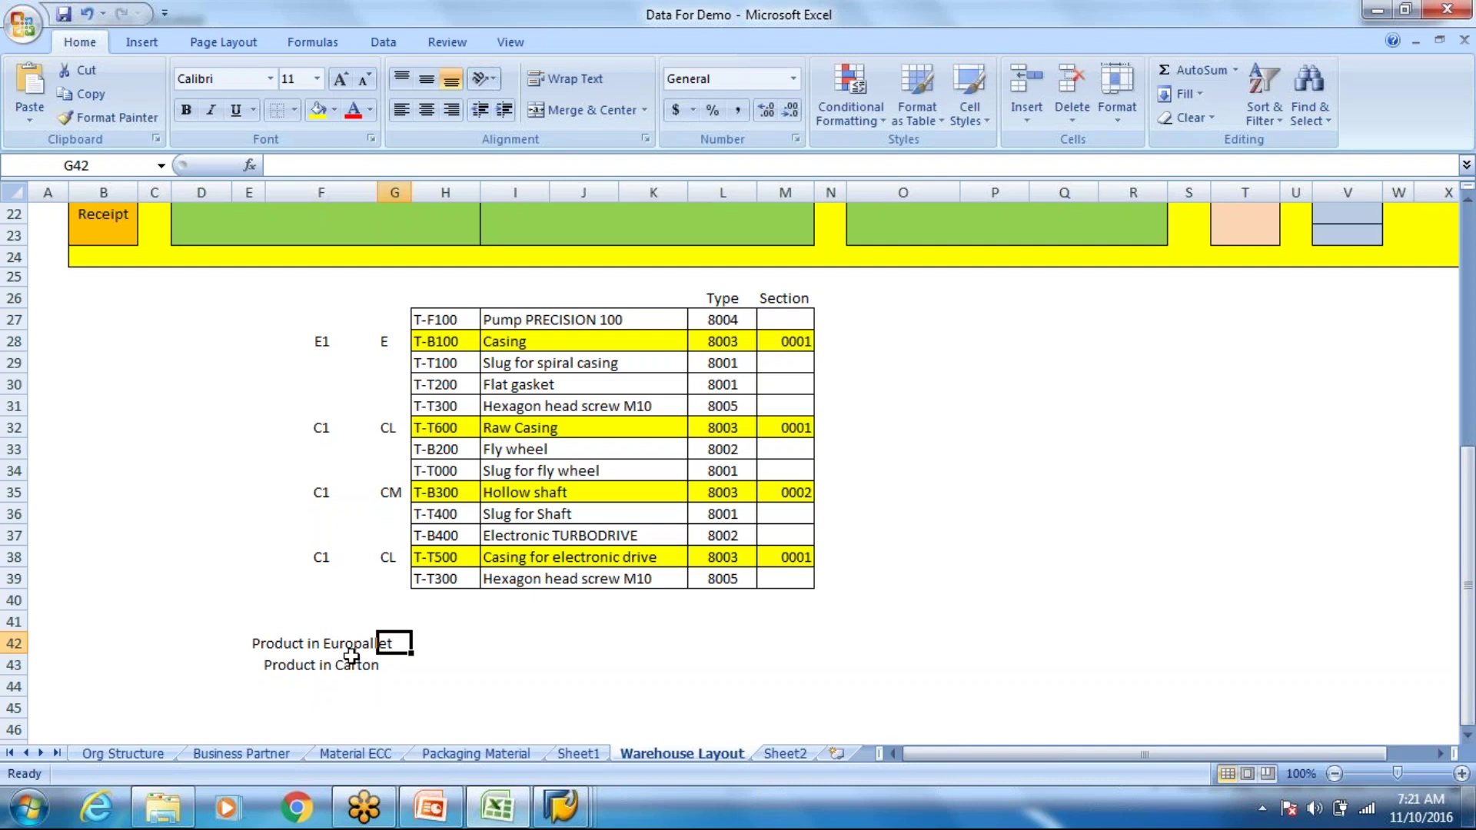
left_click(355, 641)
scroll(415, 388, "up", 2)
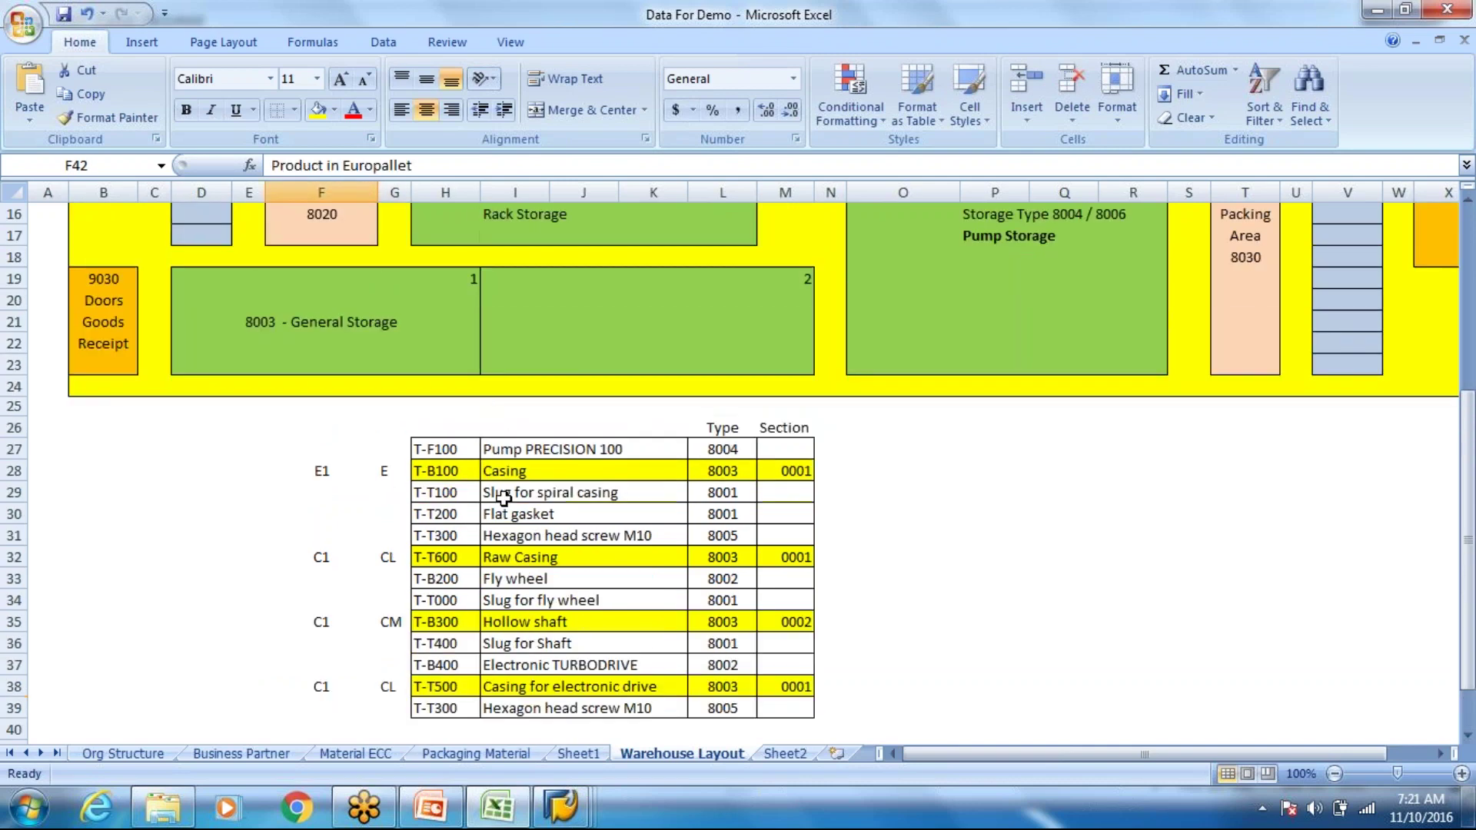
scroll(427, 667, "down", 2)
left_click(407, 646)
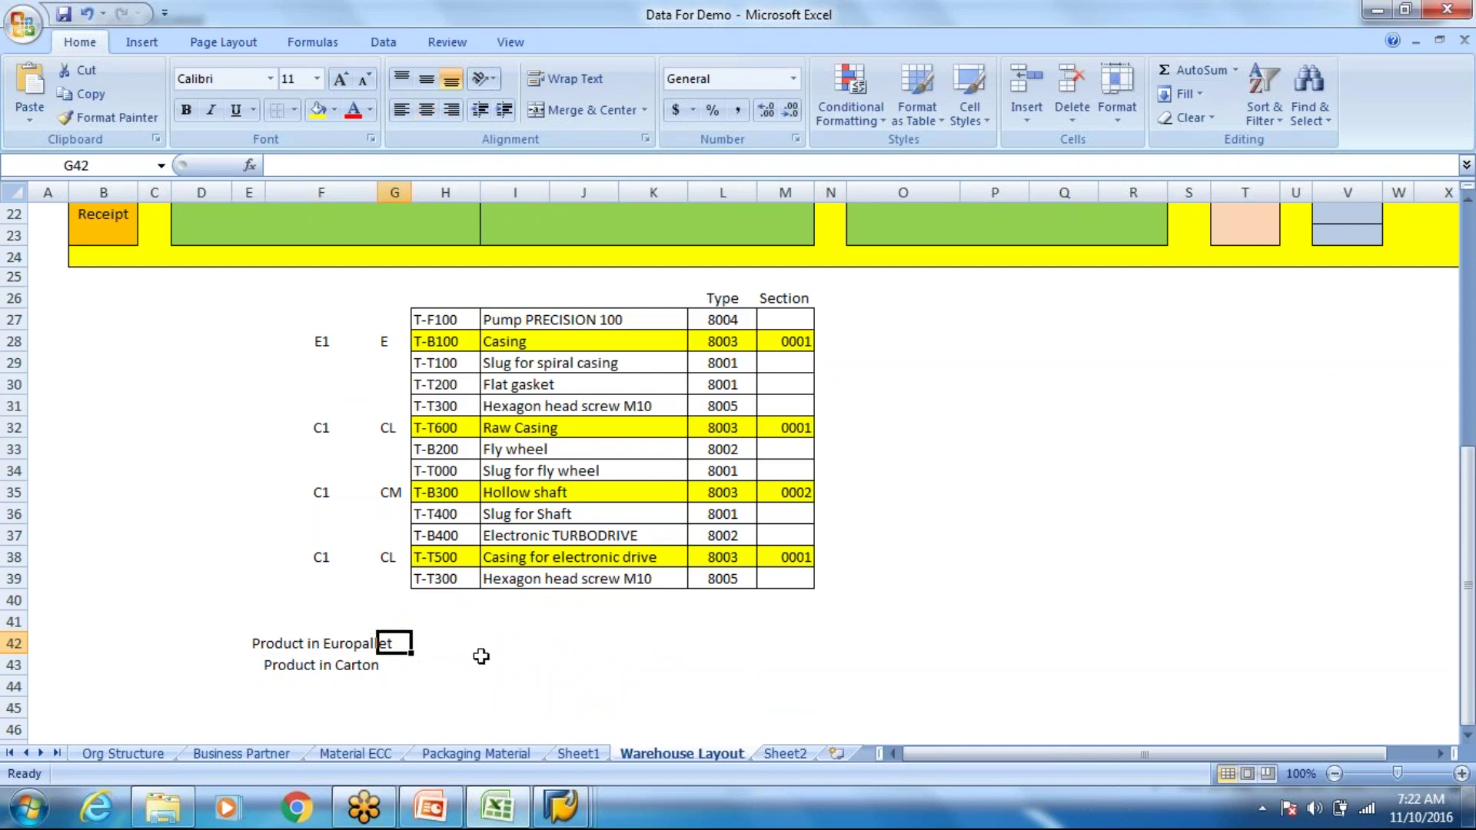
key("Right")
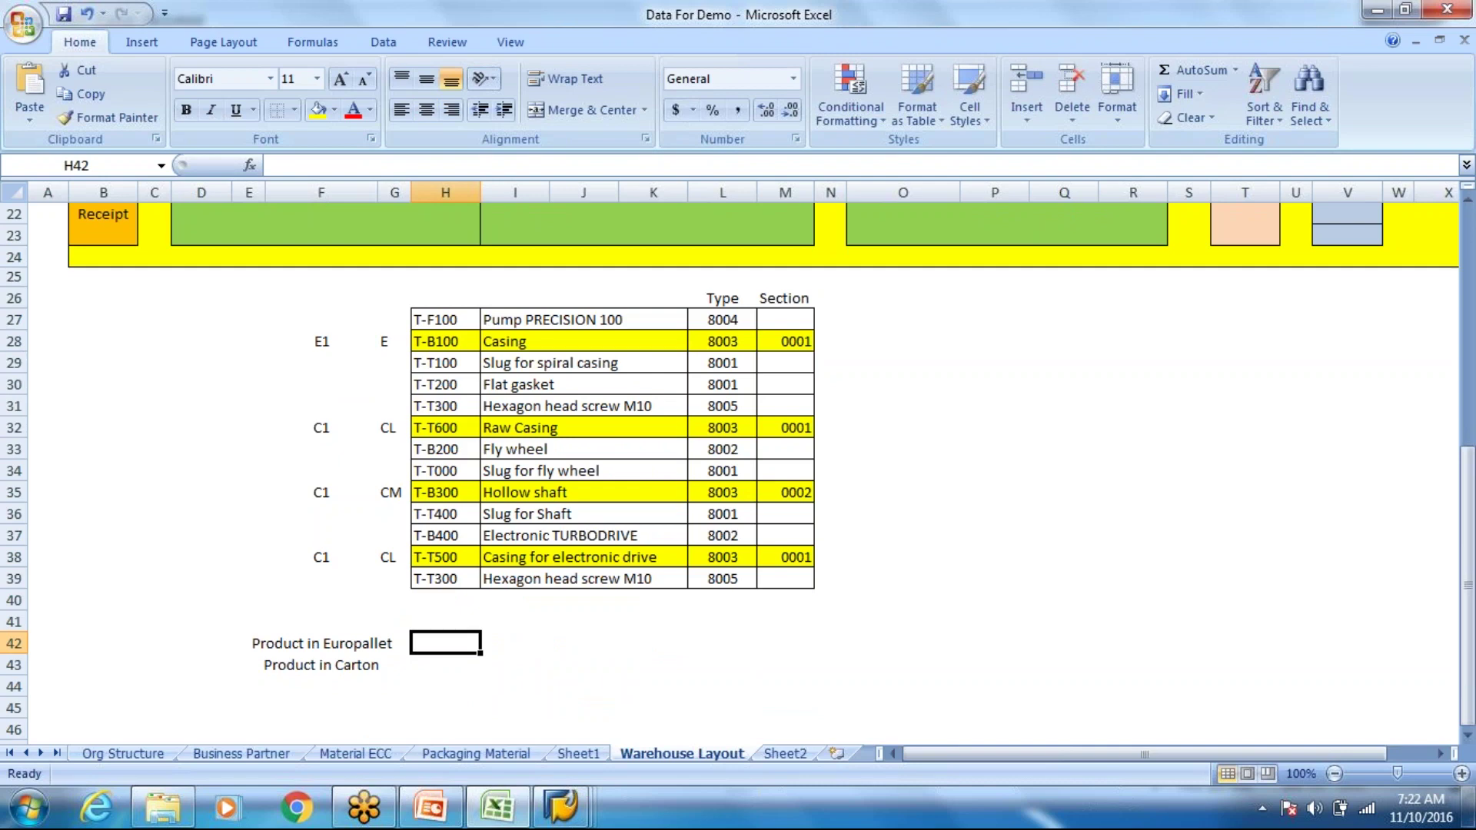
key("Up")
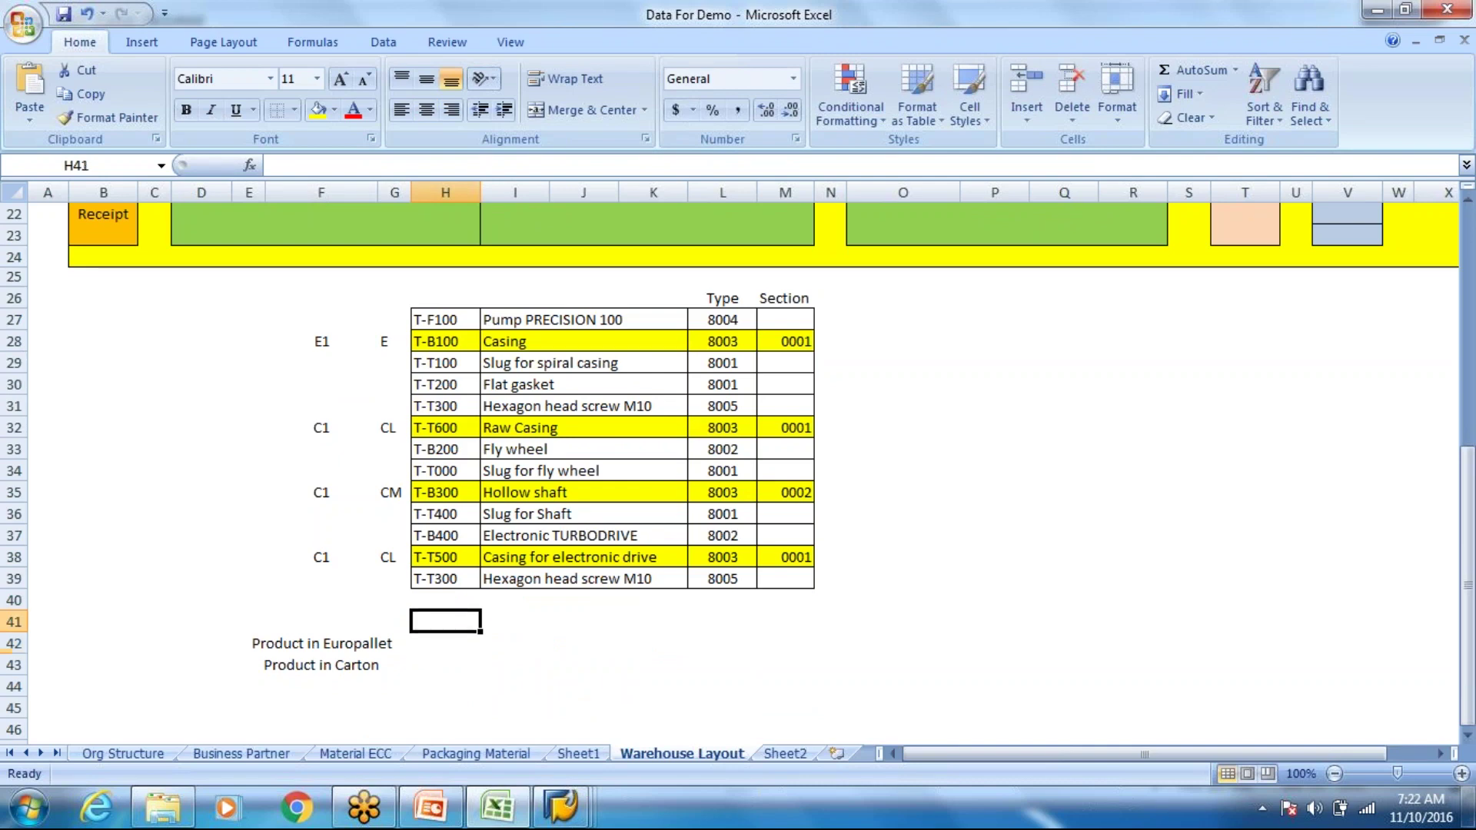
type("Bi")
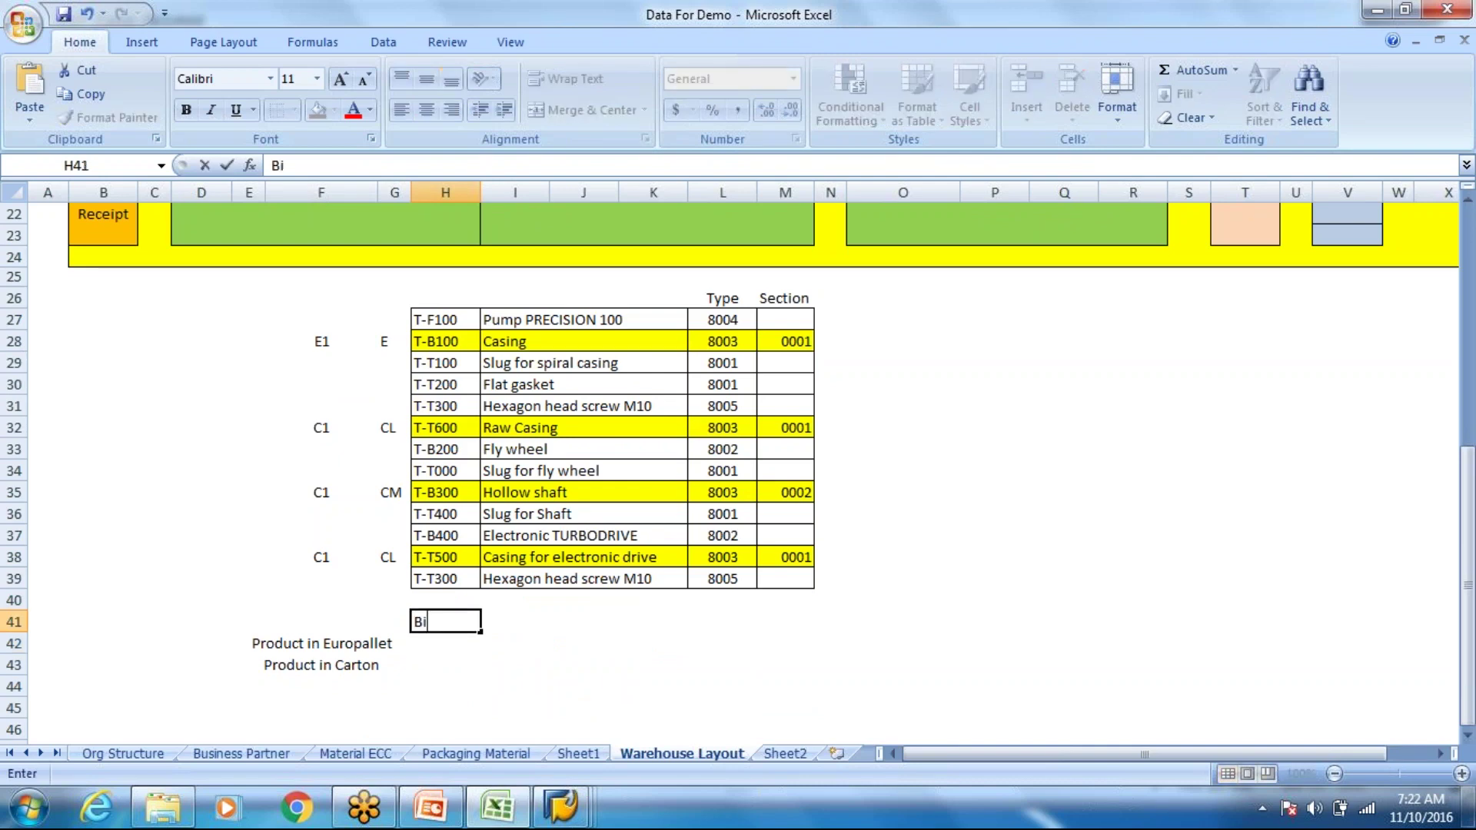
type("n Typ1")
key("BackSpace")
type("1")
key("BackSpace")
type("e")
key("Return")
Enter bin type P001 for the Europallet product and P002 for the carton product
type("P001")
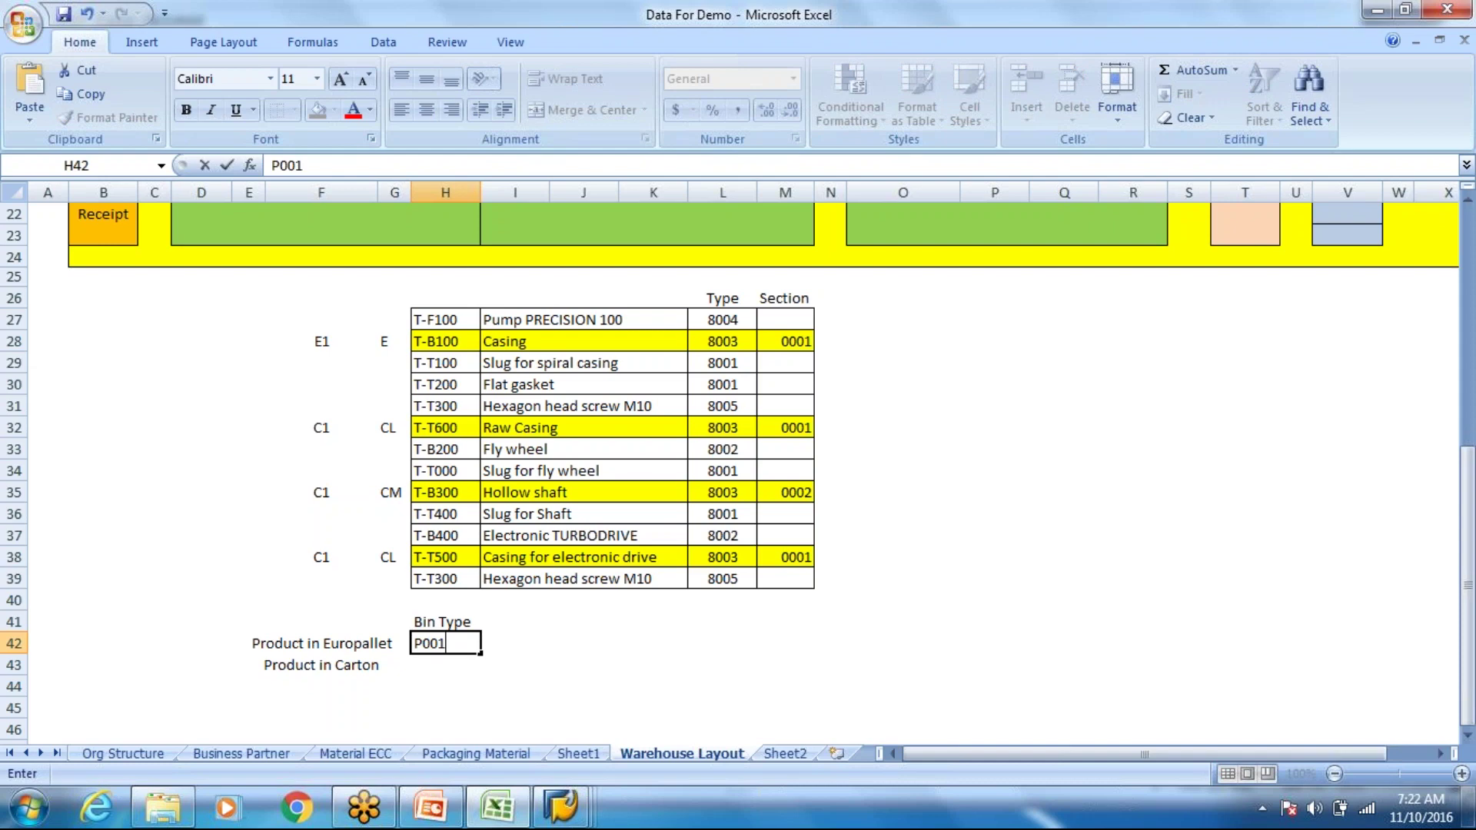
key("Return")
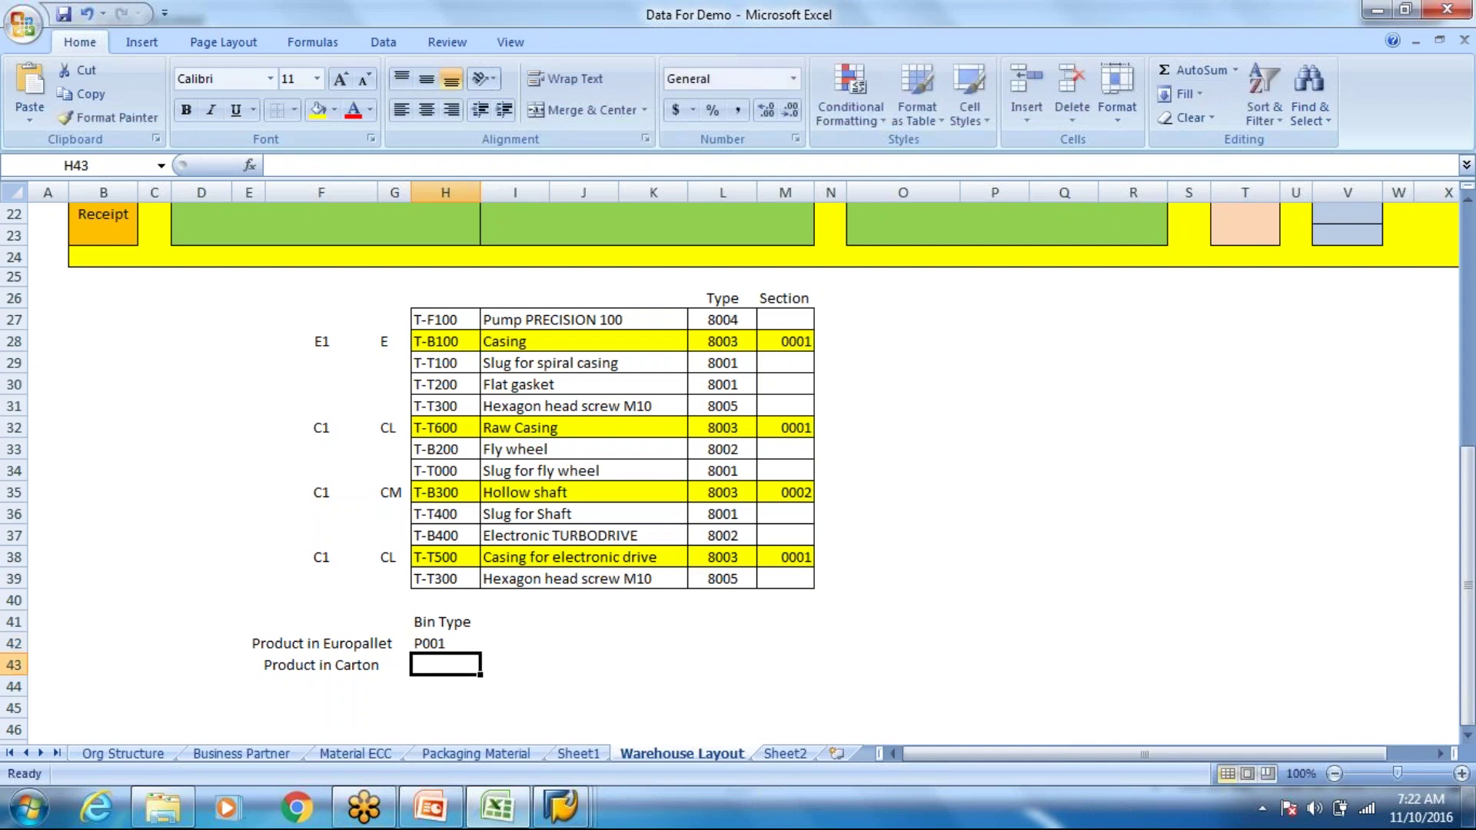
type("P002")
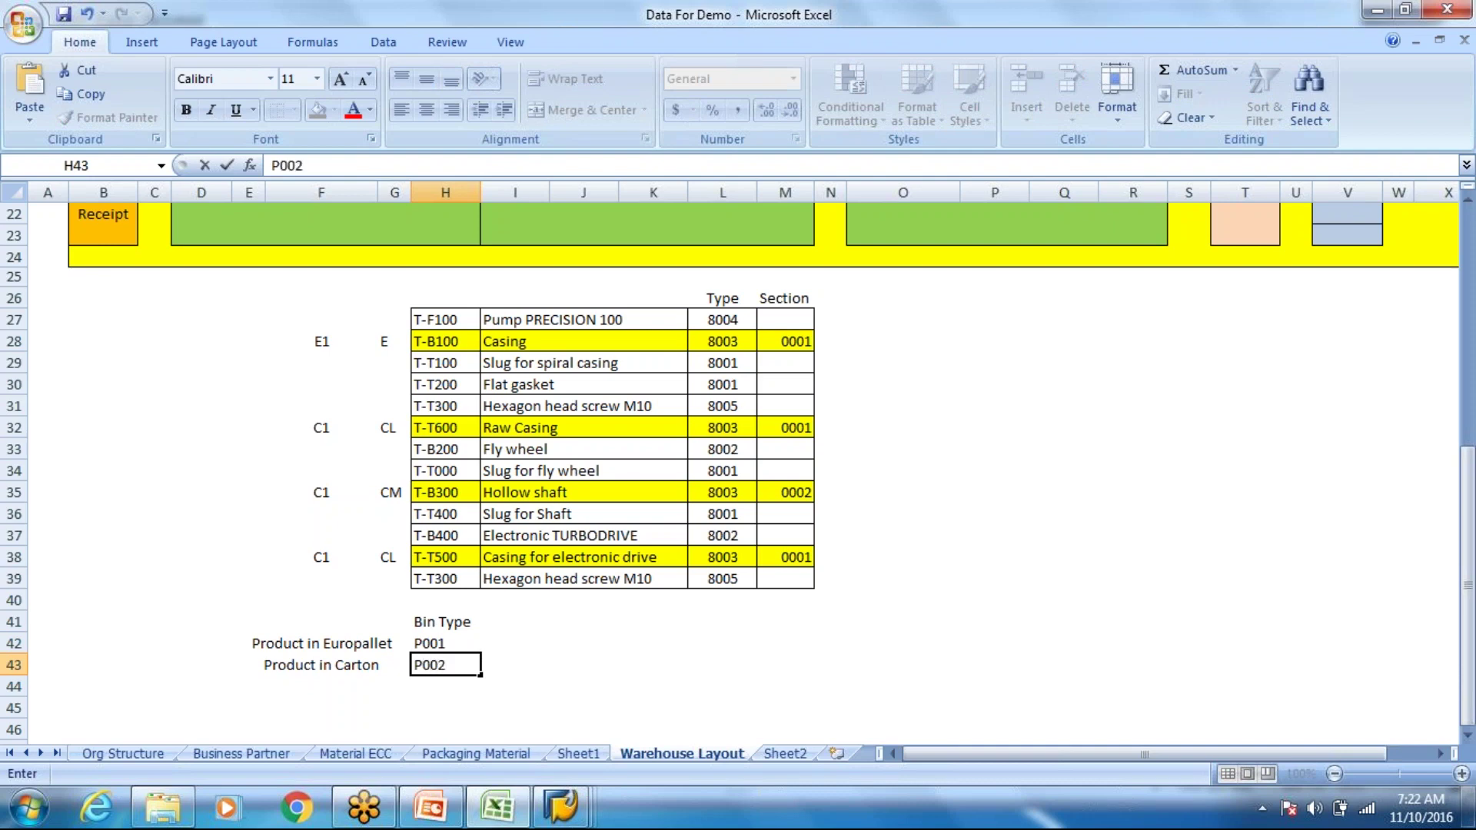
key("Return")
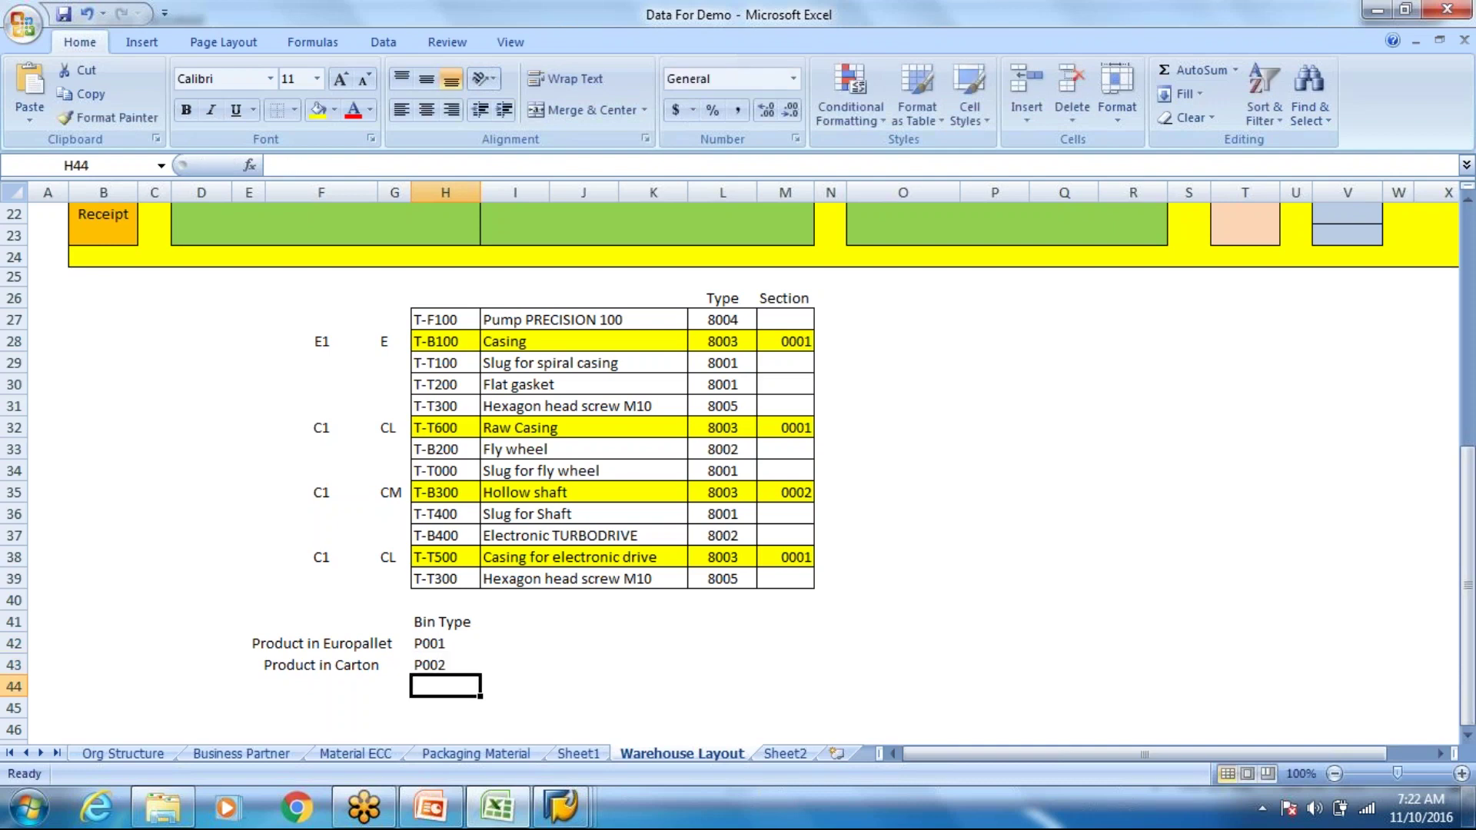
Check the rack bin types on Sheet2, and change the Europallet product's bin type to P002 and the carton product's to P001
double_click(445, 645)
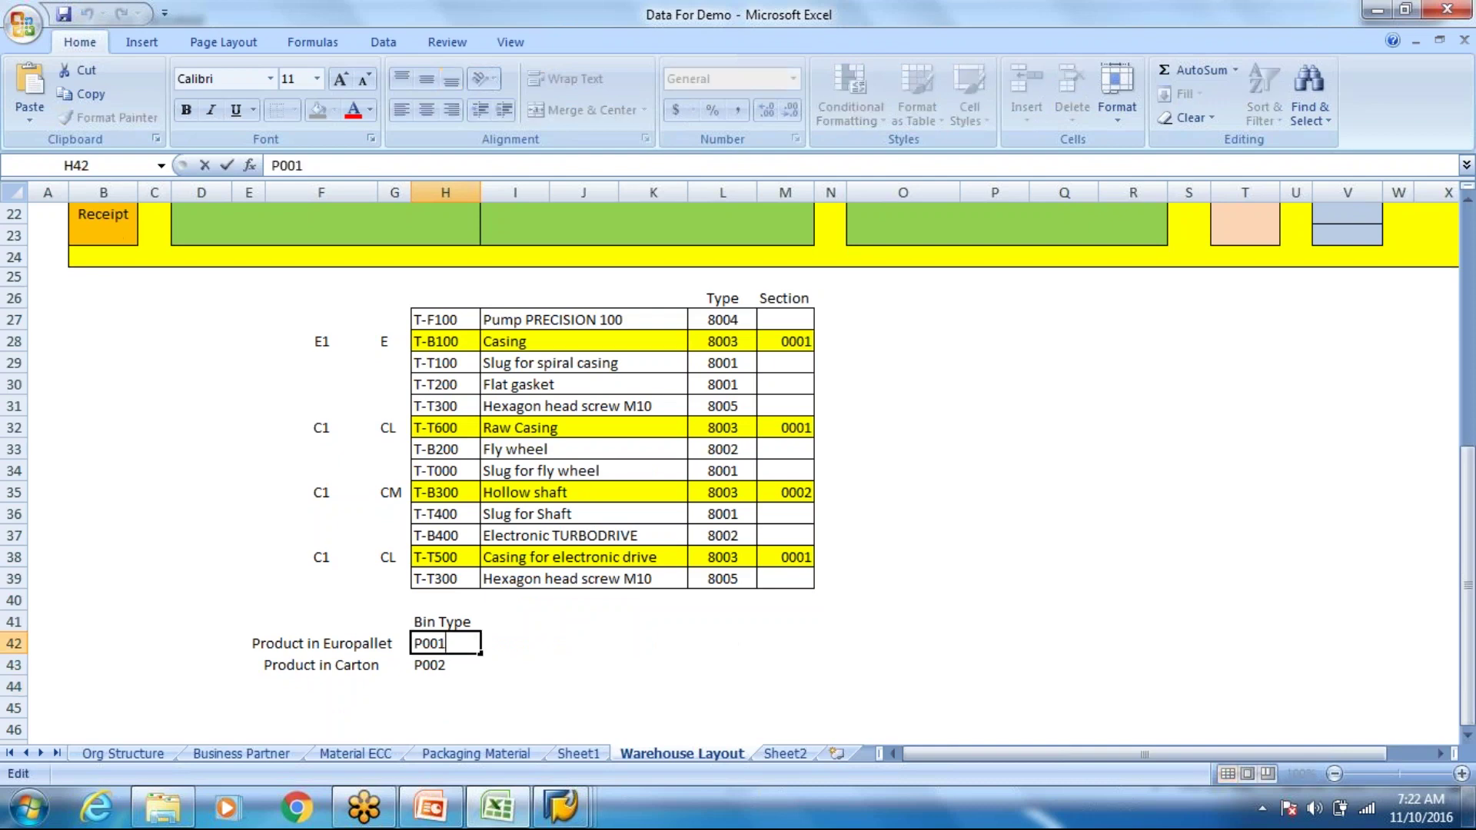
left_click(789, 755)
left_click(708, 753)
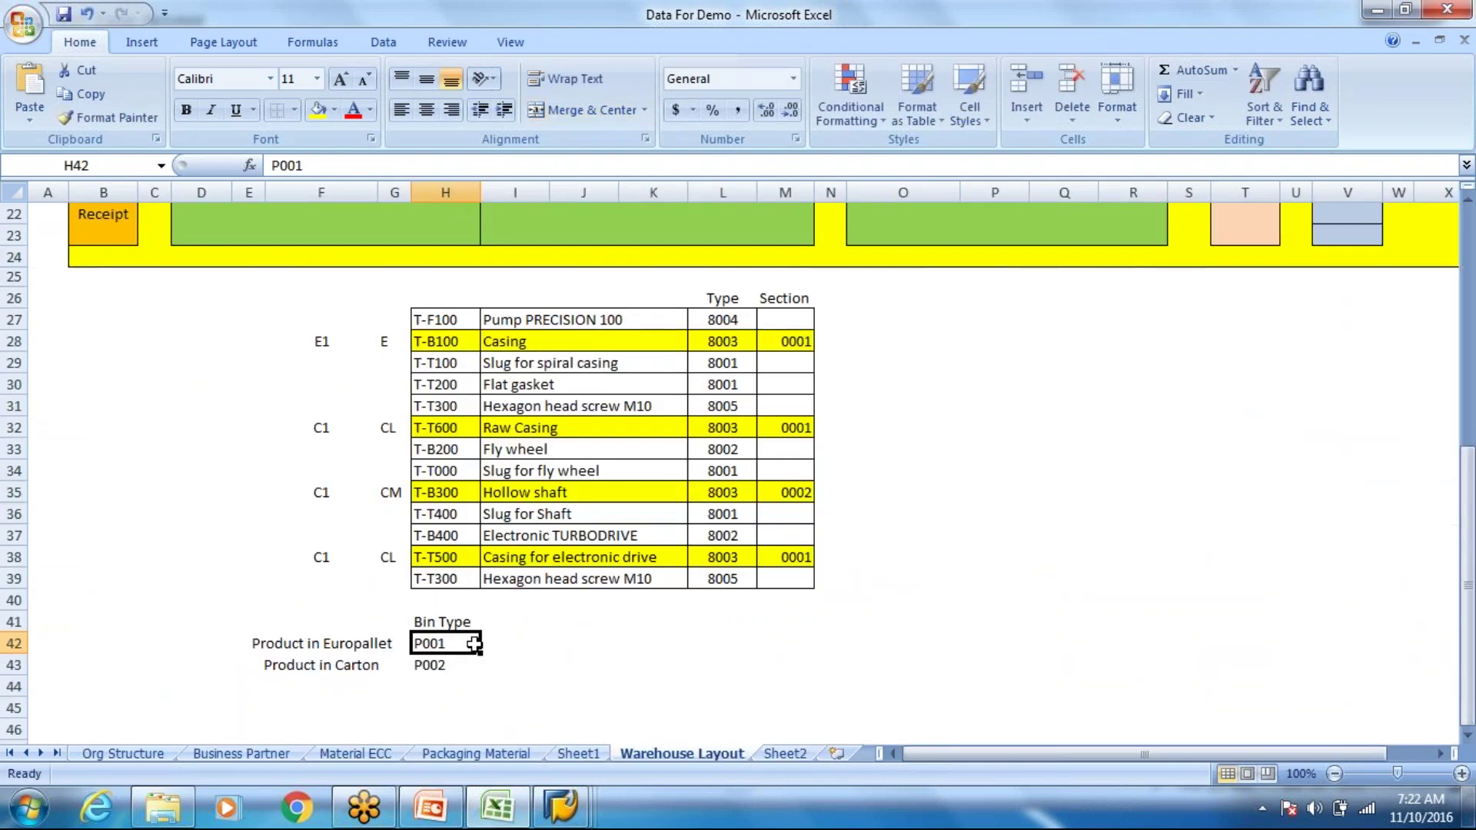
double_click(474, 646)
key("BackSpace")
type("1")
key("BackSpace")
type("2")
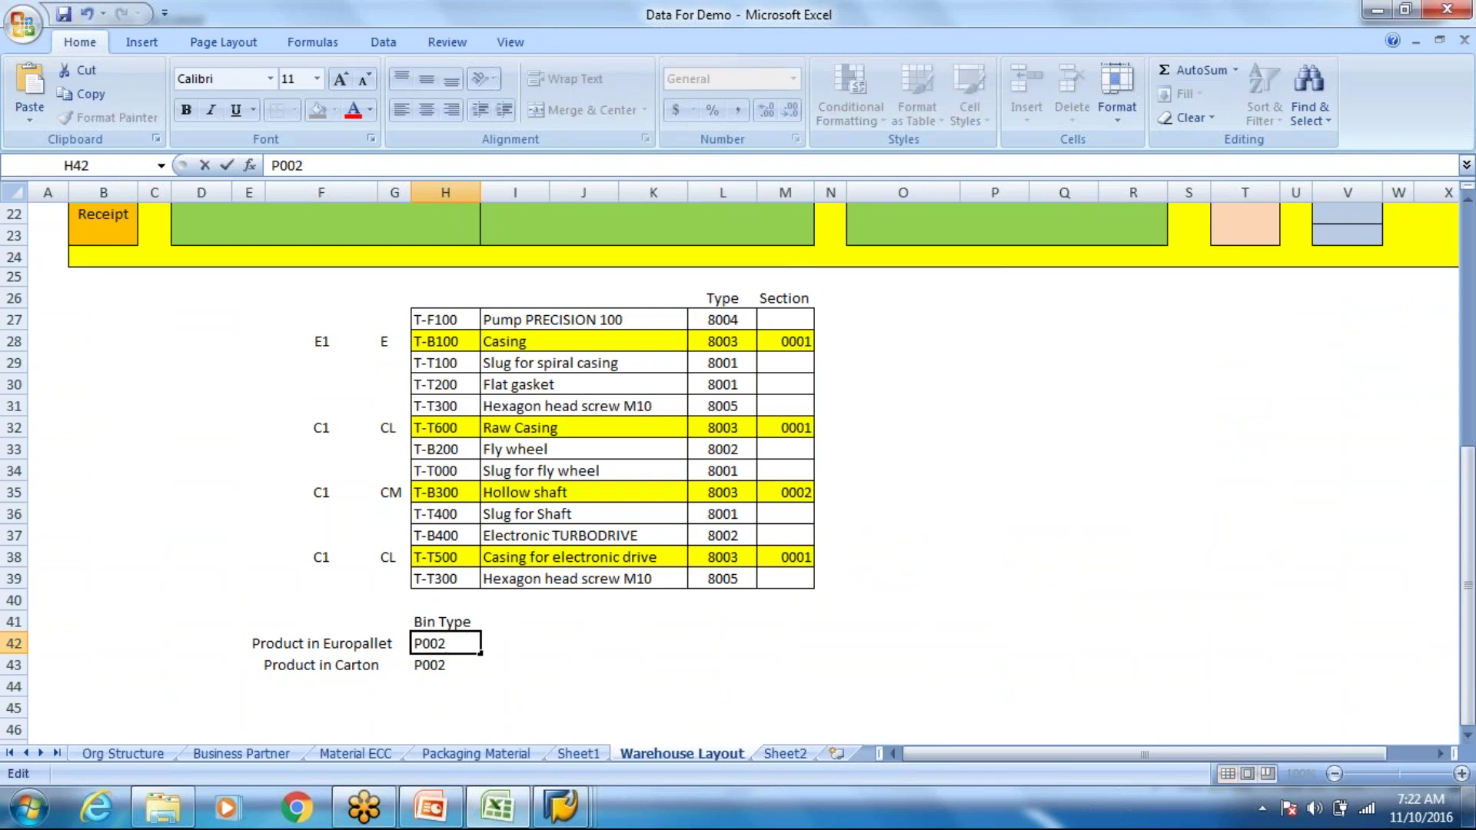
double_click(467, 666)
key("BackSpace")
type("1")
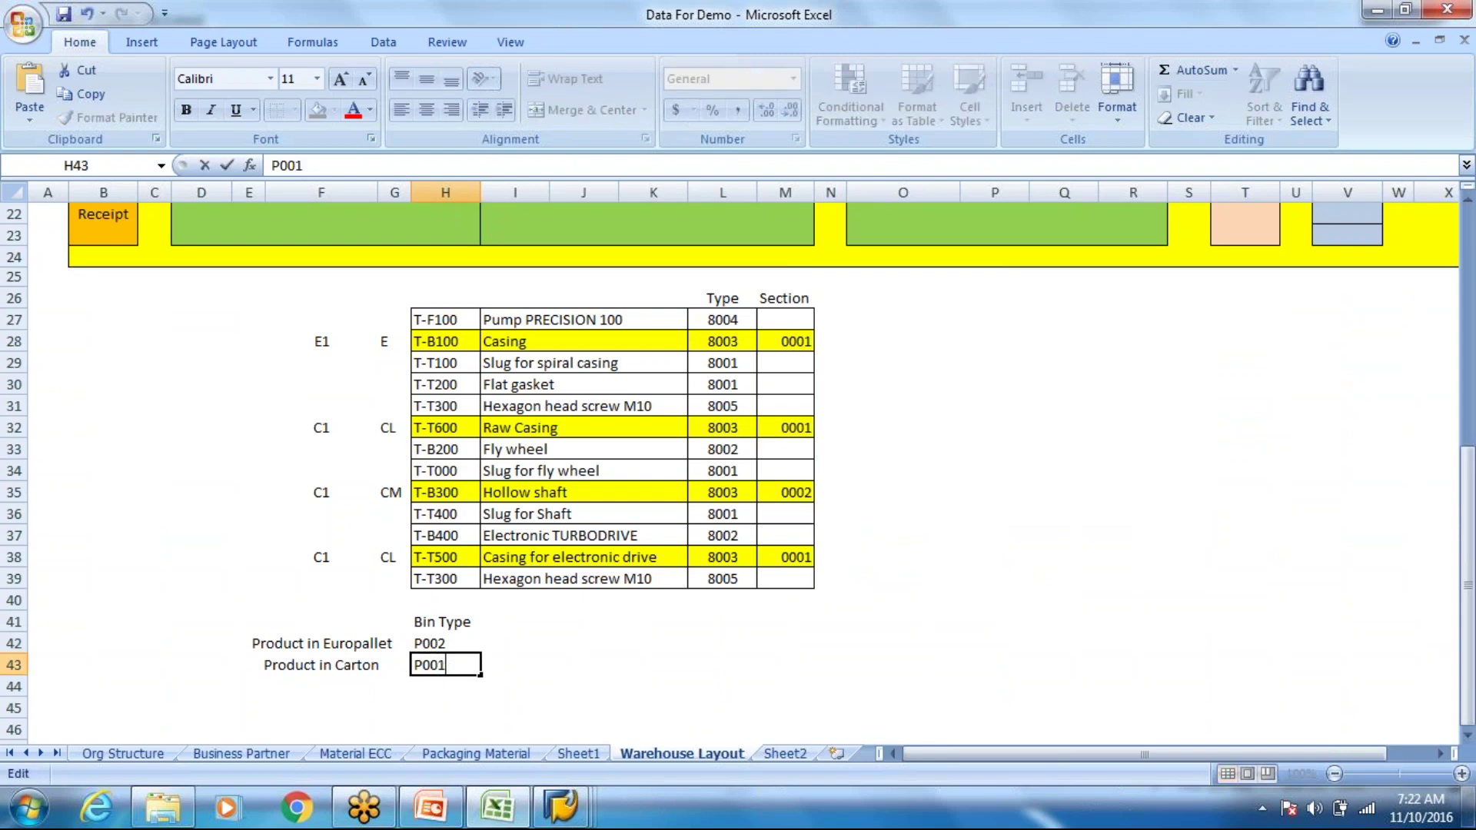
left_click(487, 666)
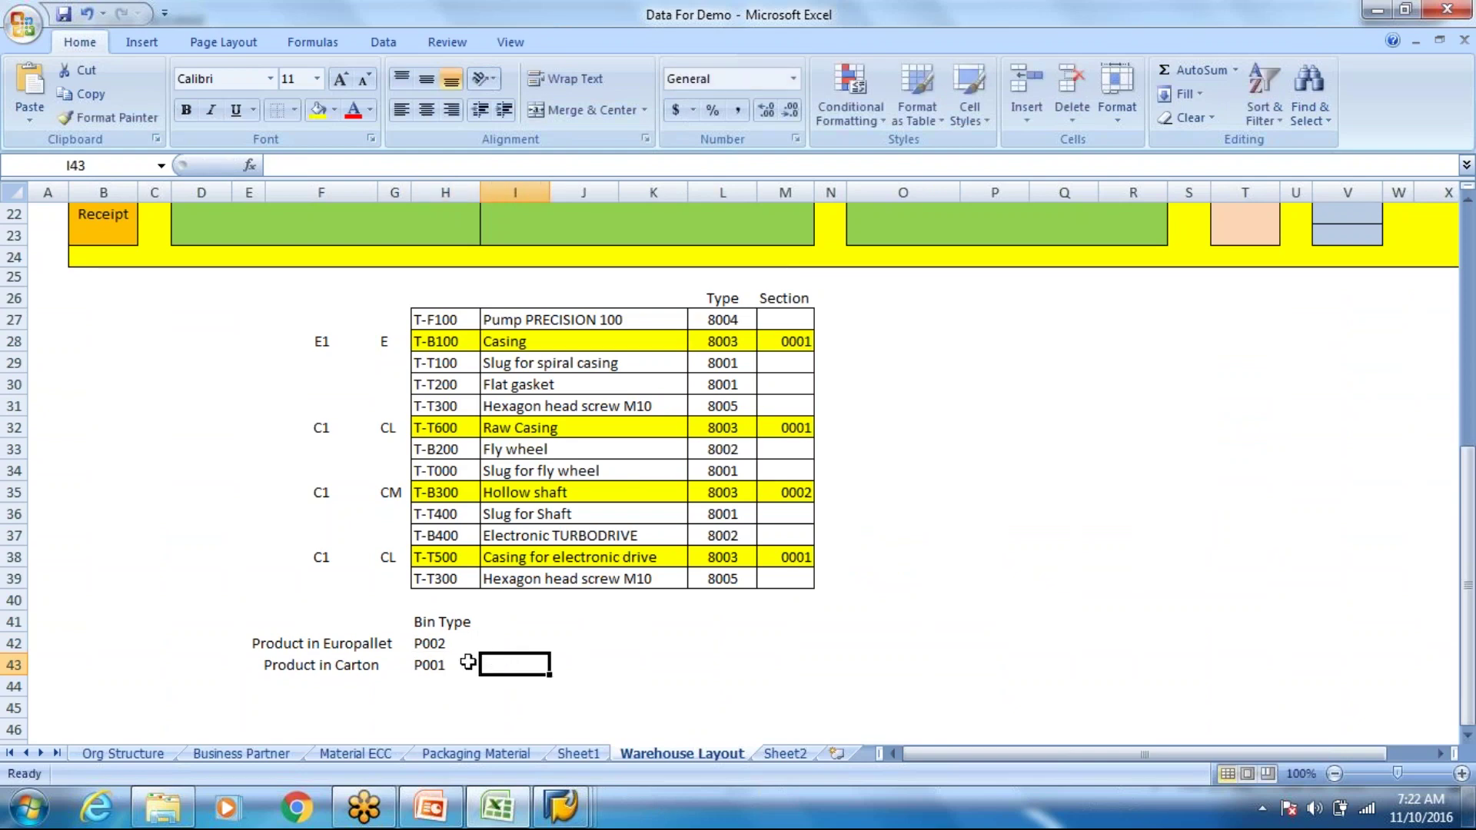
Compare the Europallet and carton bin types with rack level A and levels B to E on Sheet2, and return to Warehouse Layout
left_click(468, 665)
scroll(692, 554, "up", 1)
scroll(607, 615, "down", 1)
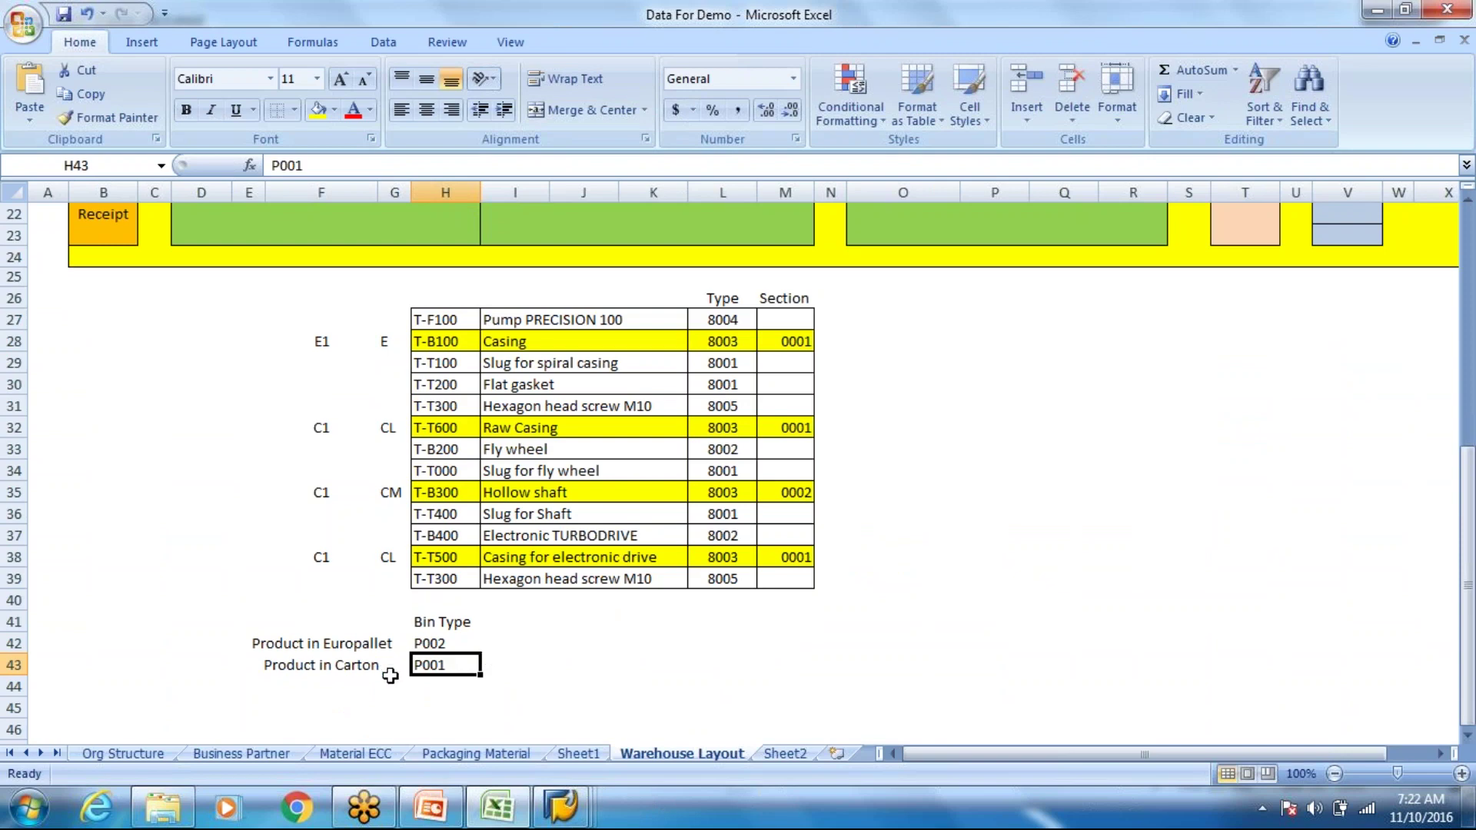
left_click(441, 644)
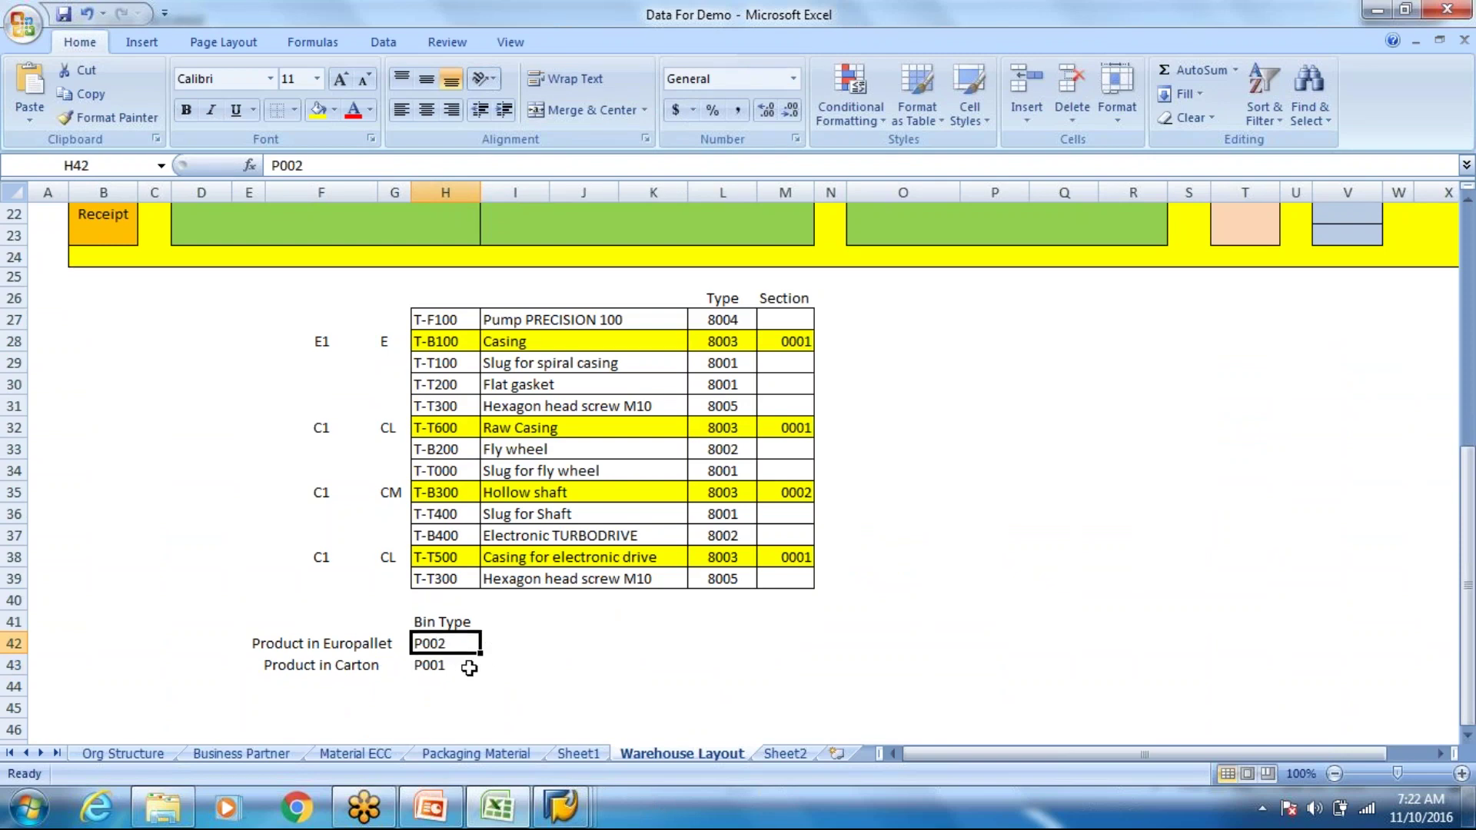
left_click(431, 666)
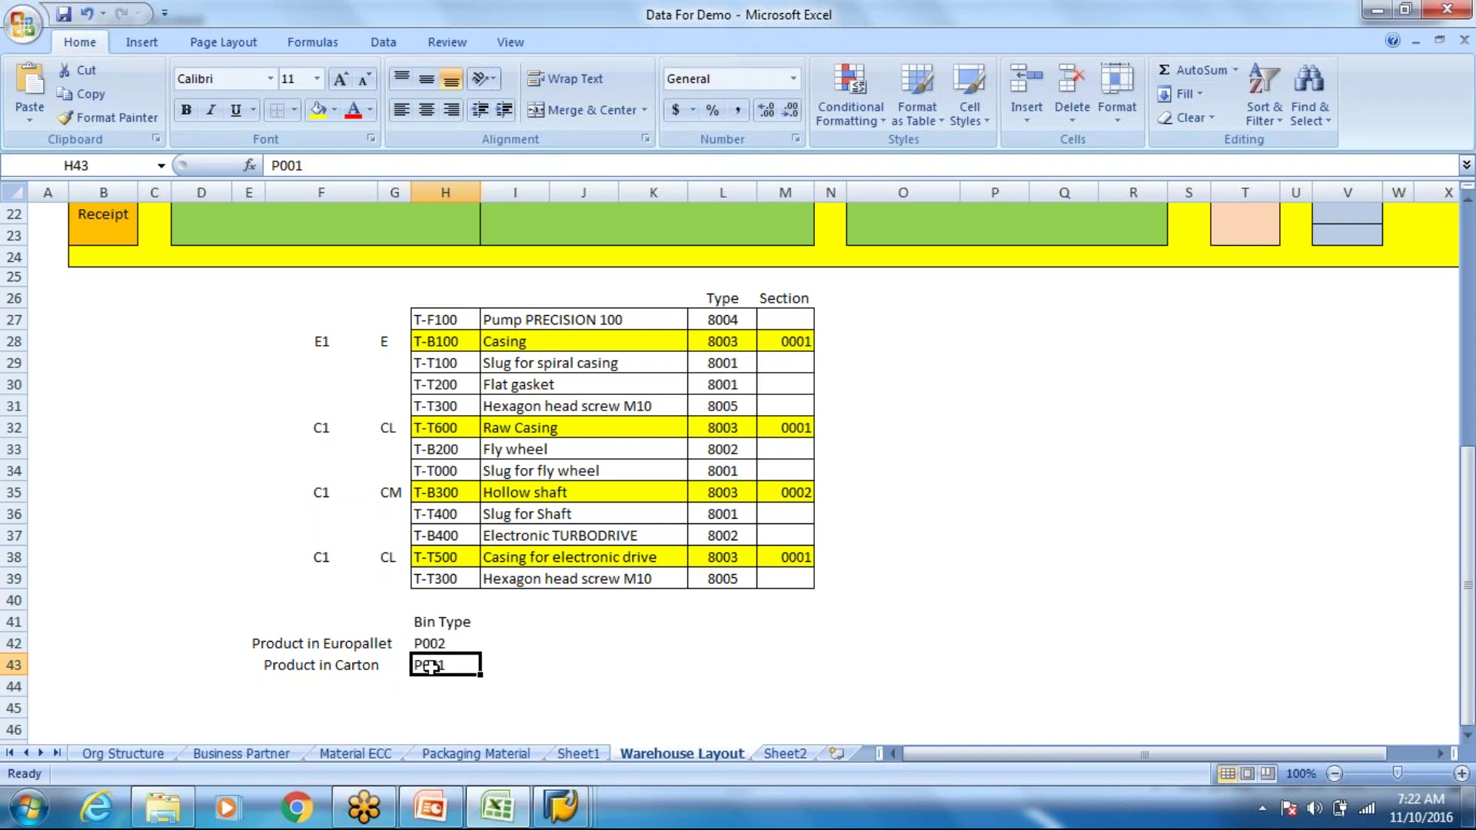
key("Up")
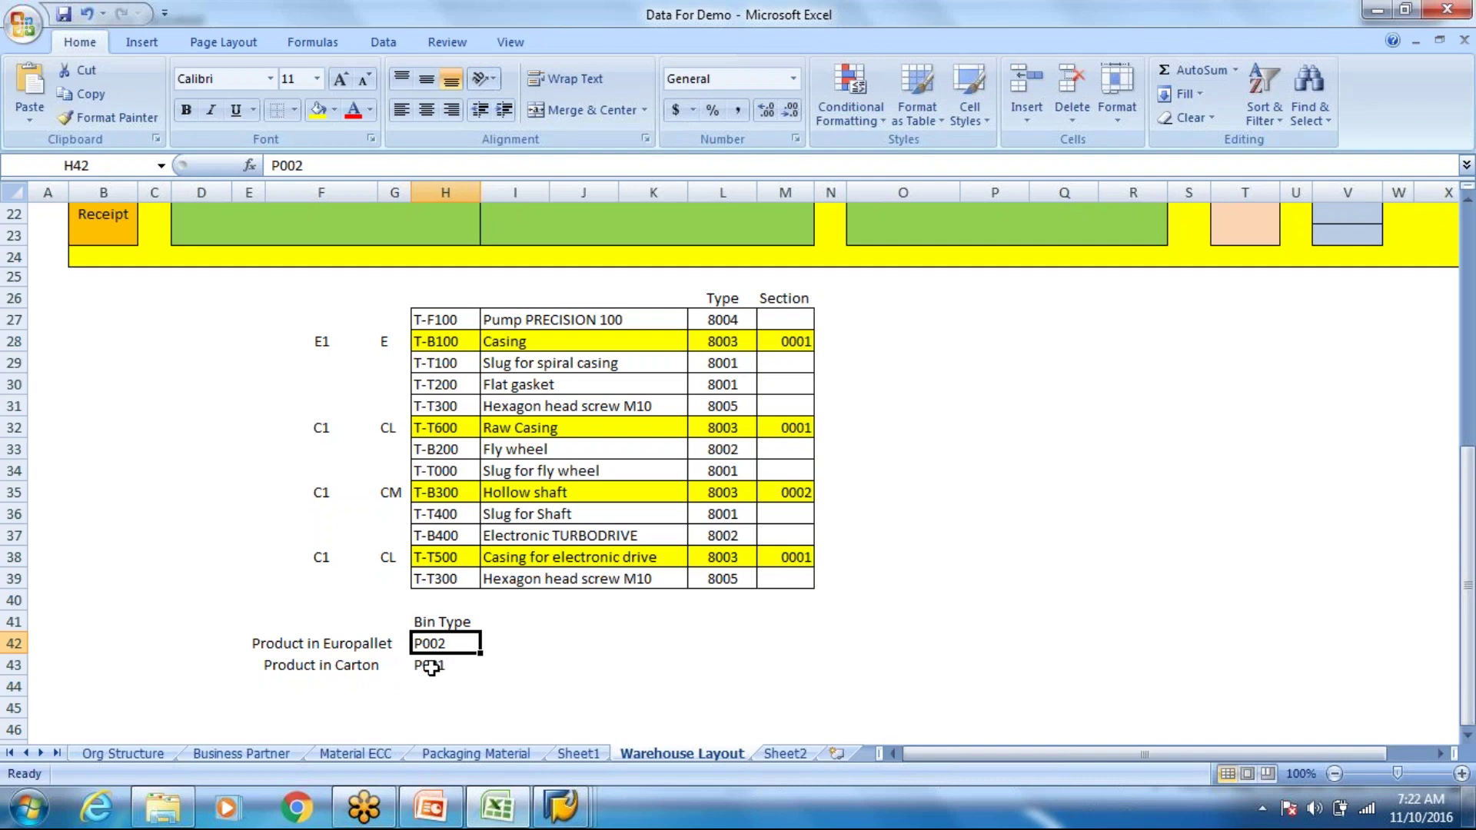
left_click(784, 754)
left_click_drag(985, 253, 1167, 521)
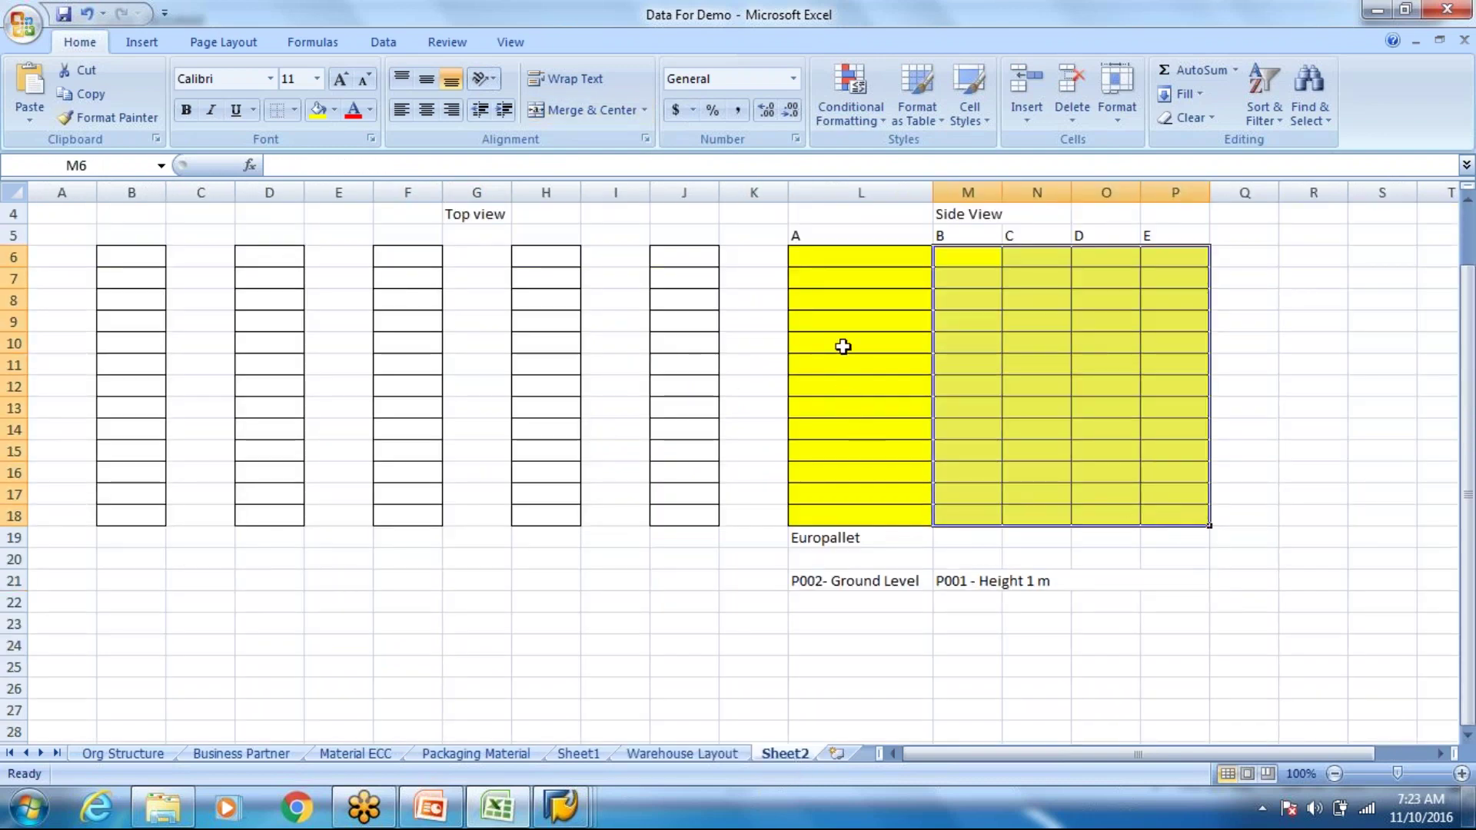
left_click_drag(844, 347, 847, 474)
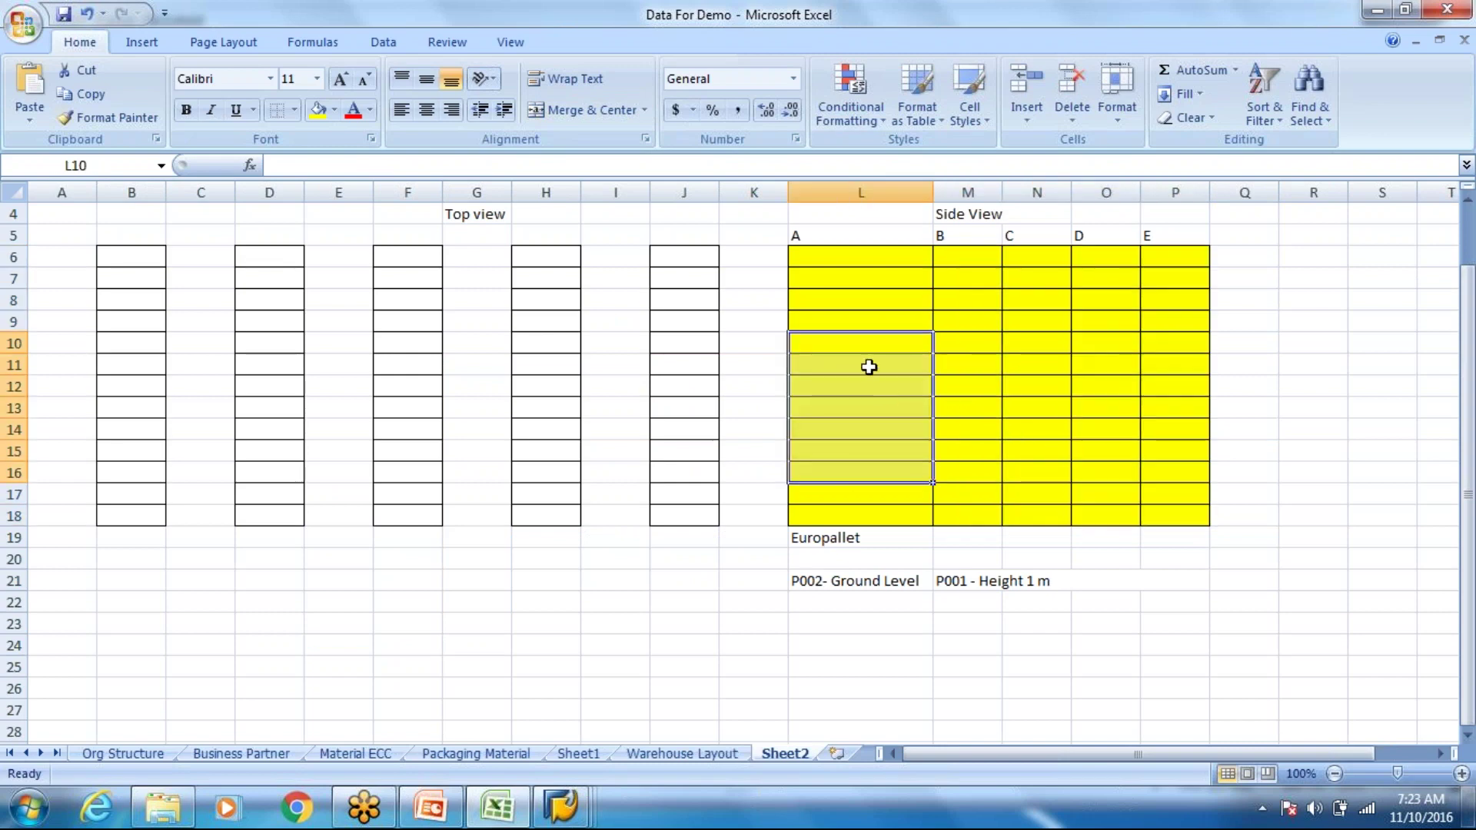
left_click_drag(838, 385, 850, 519)
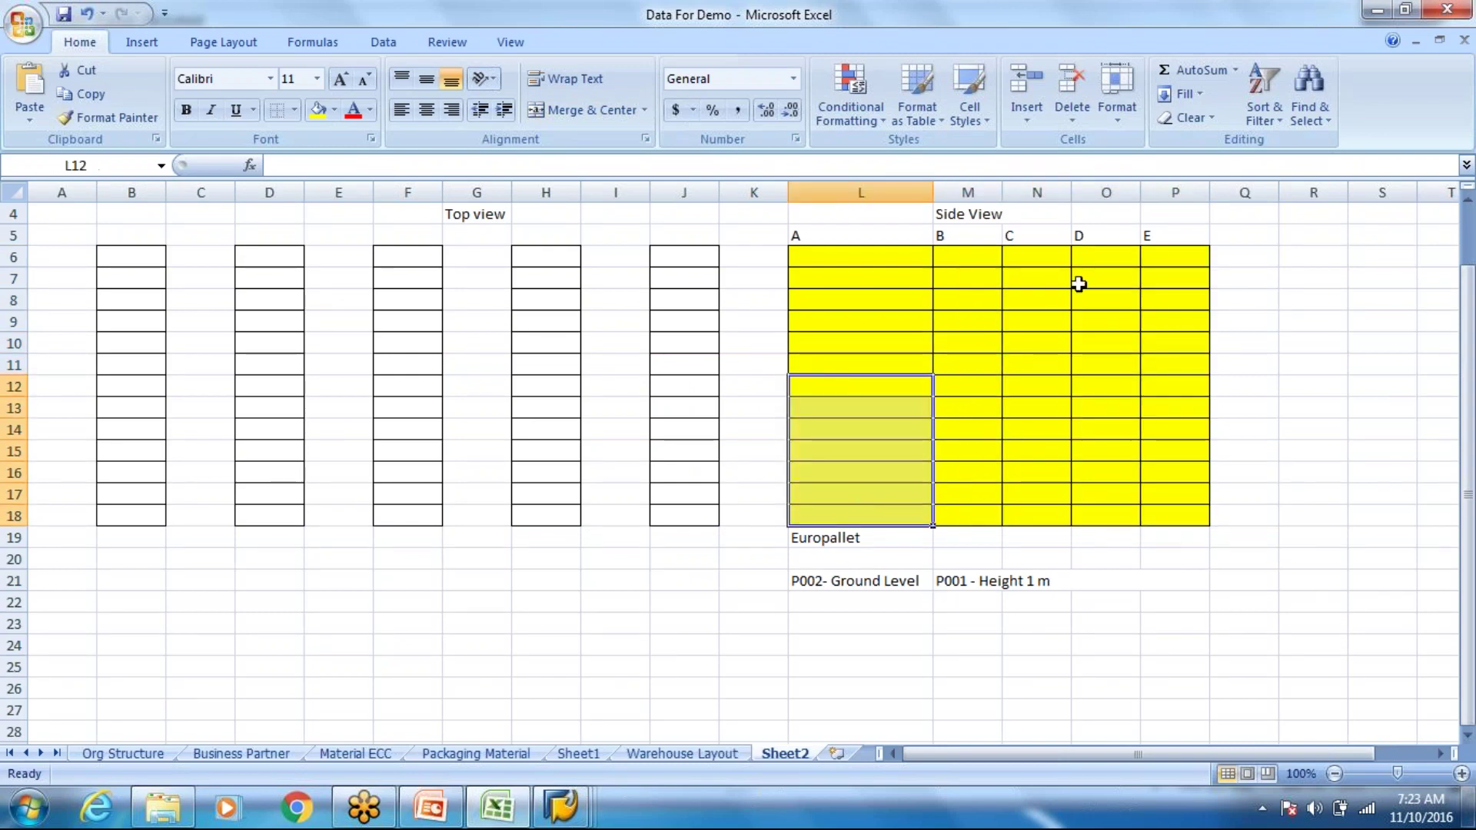
left_click_drag(983, 253, 1167, 523)
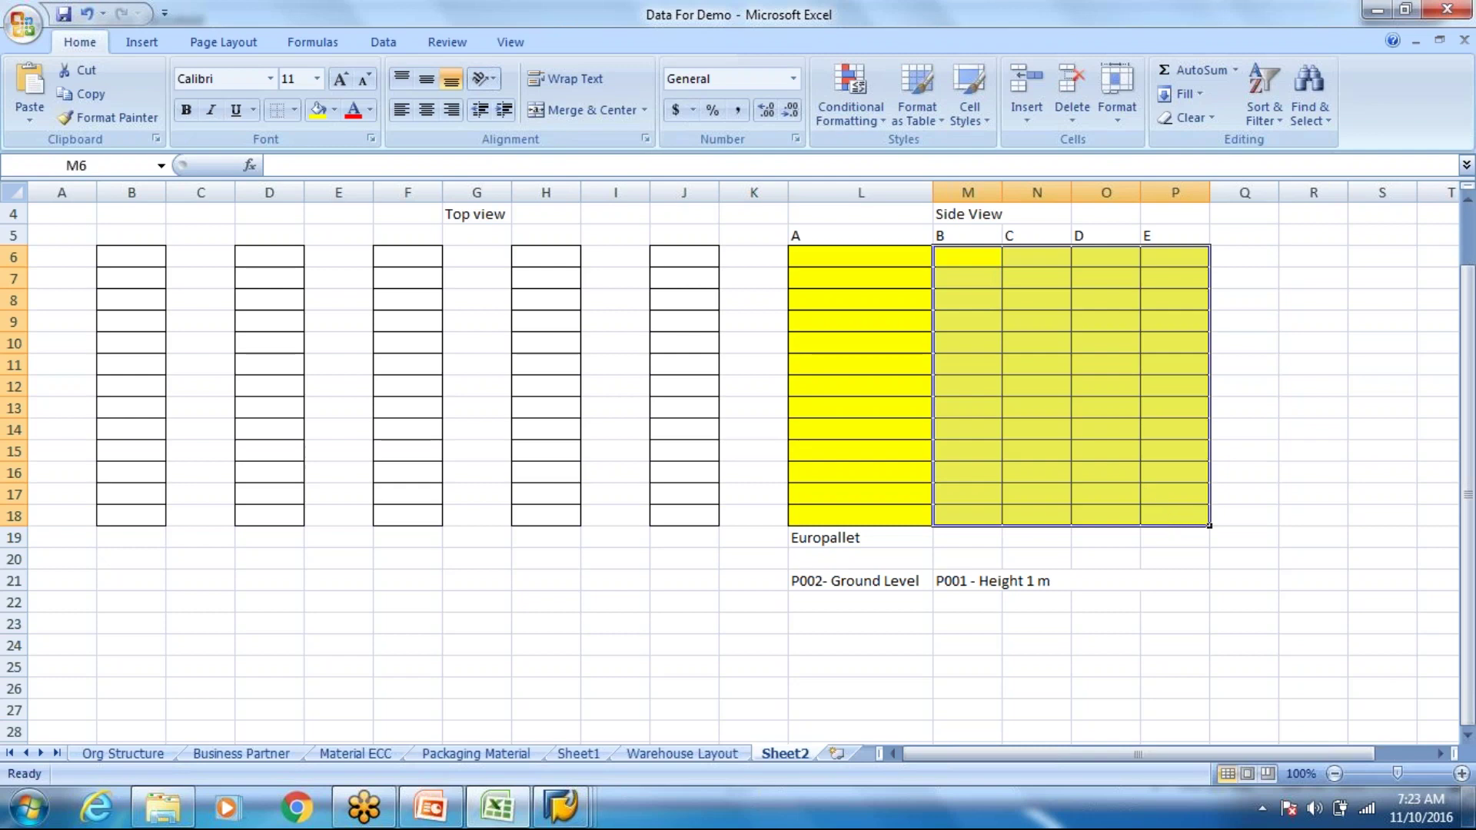
left_click_drag(837, 428, 884, 454)
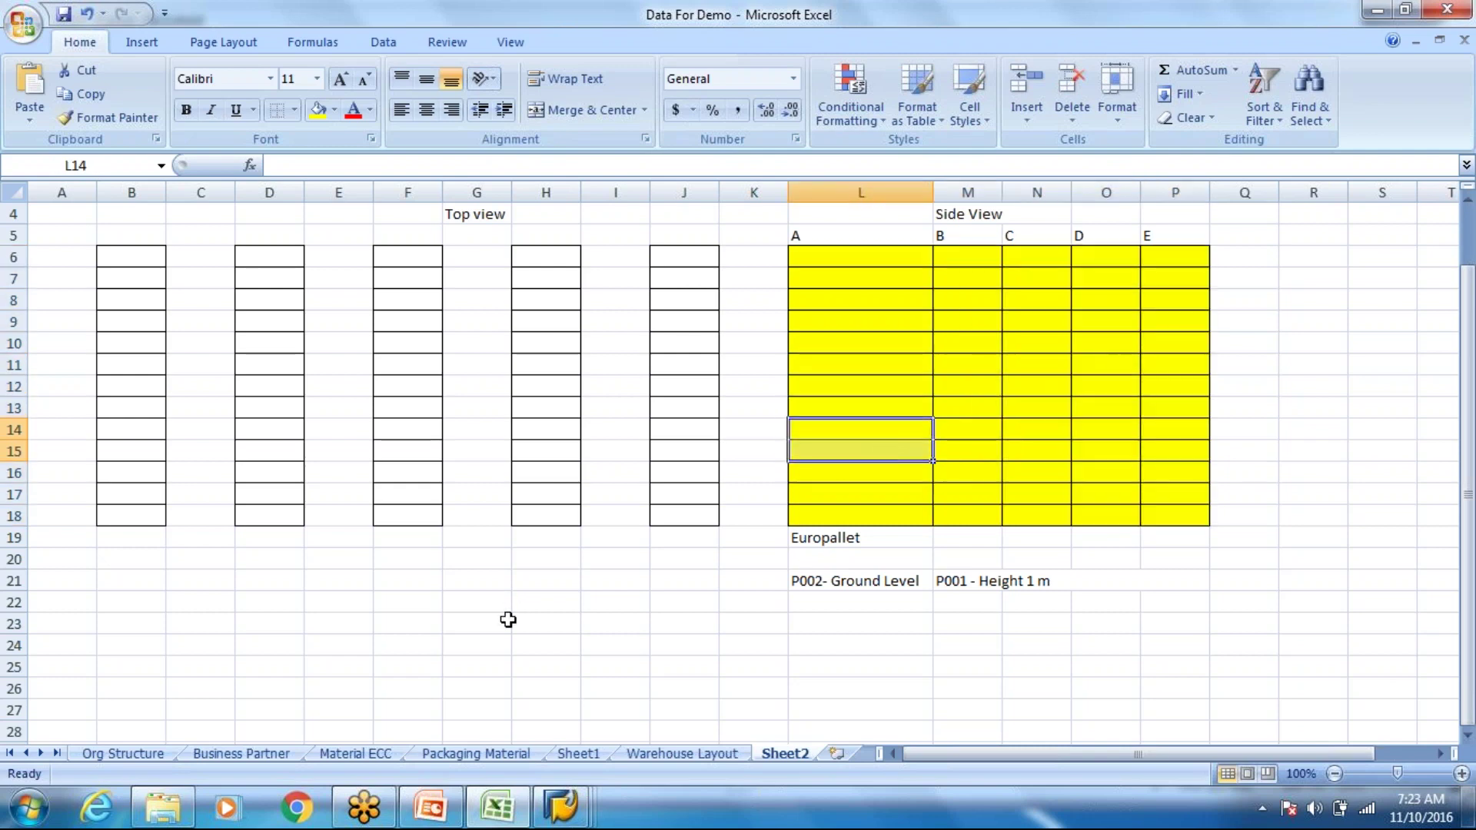
left_click(1084, 455)
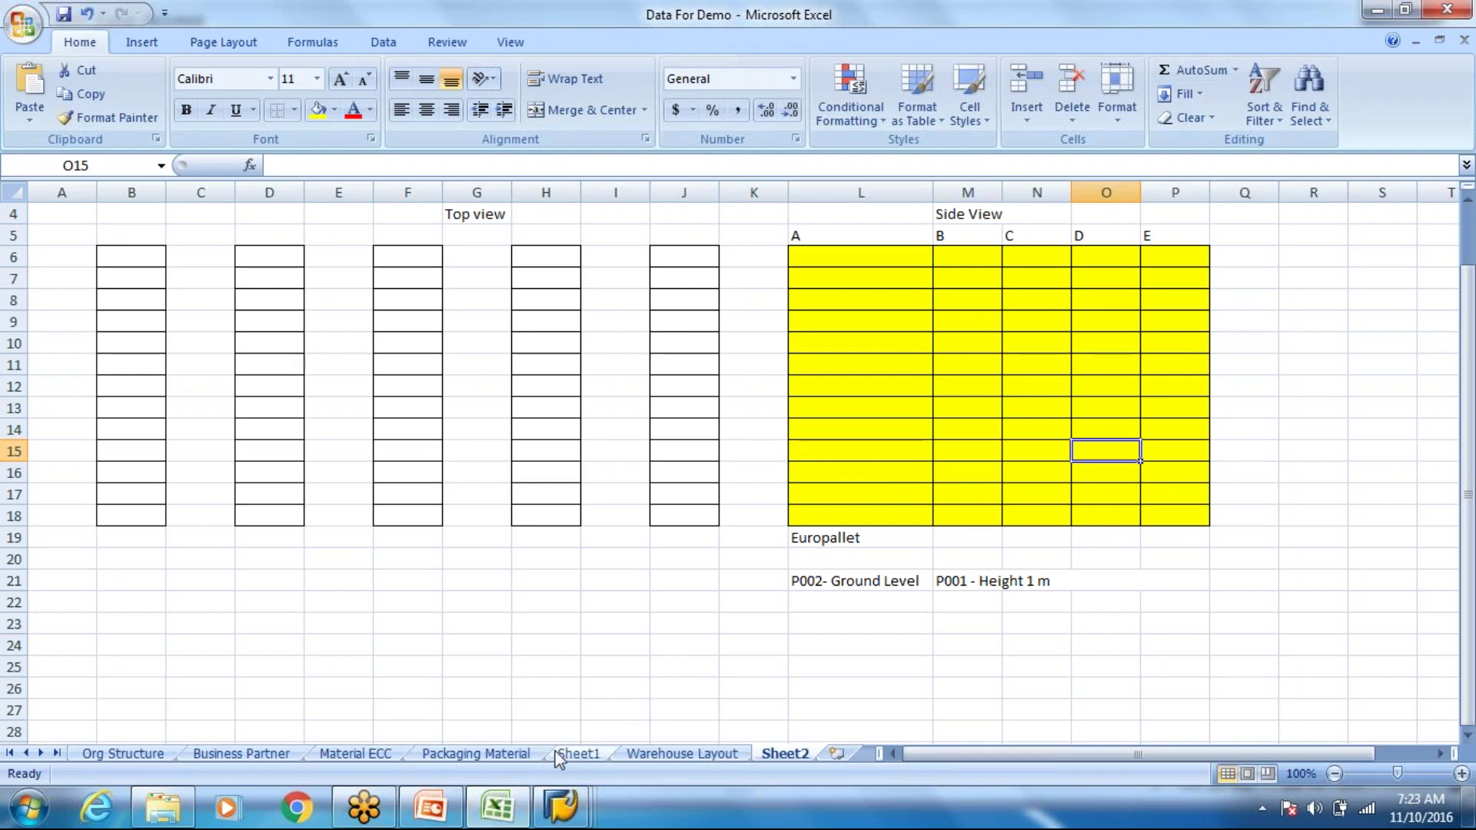
left_click(618, 756)
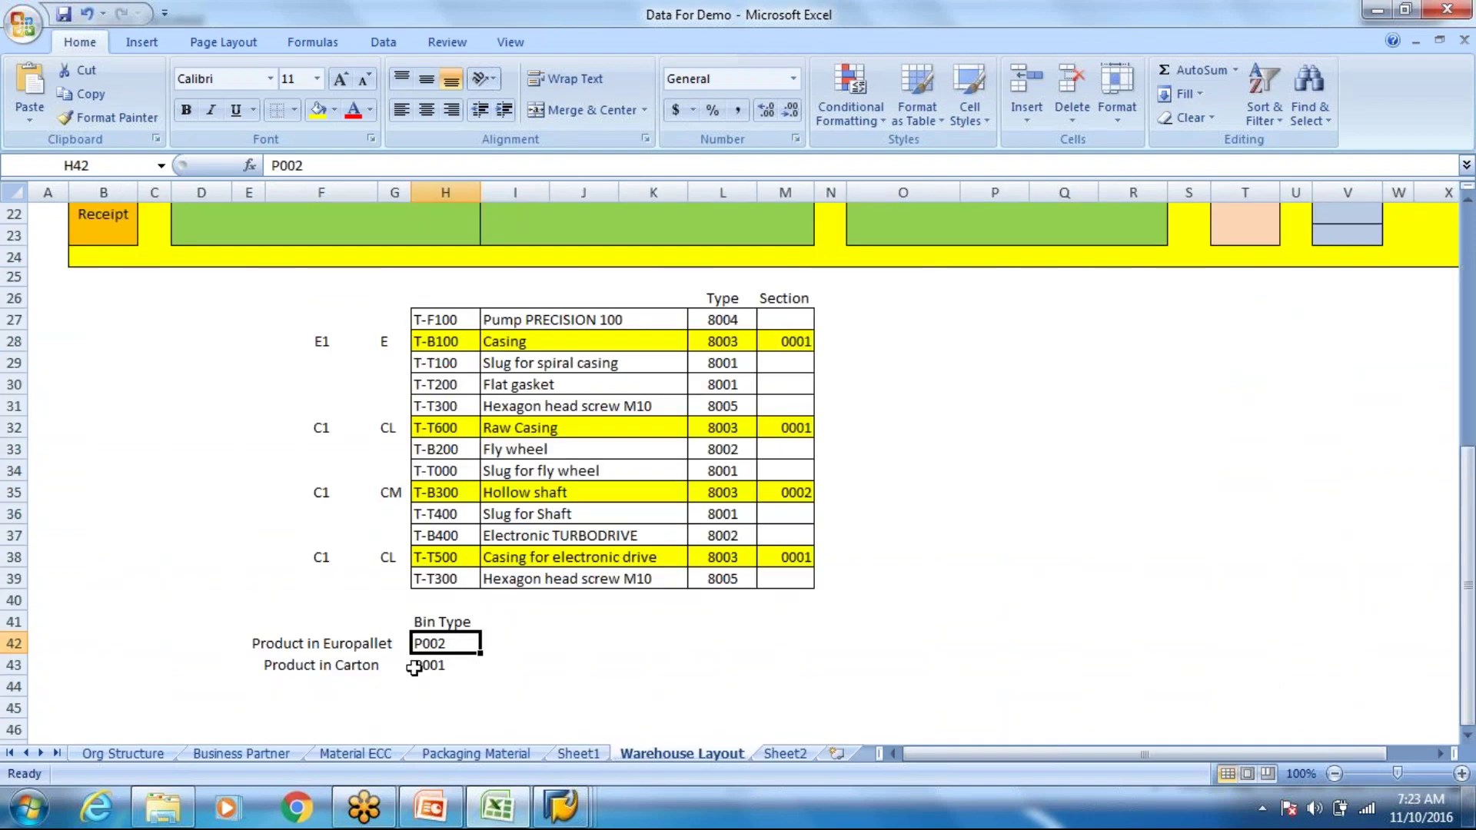
Add P002 as a second bin type for the carton product in cell I43 and select the bin type table
left_click(462, 666)
left_click(503, 664)
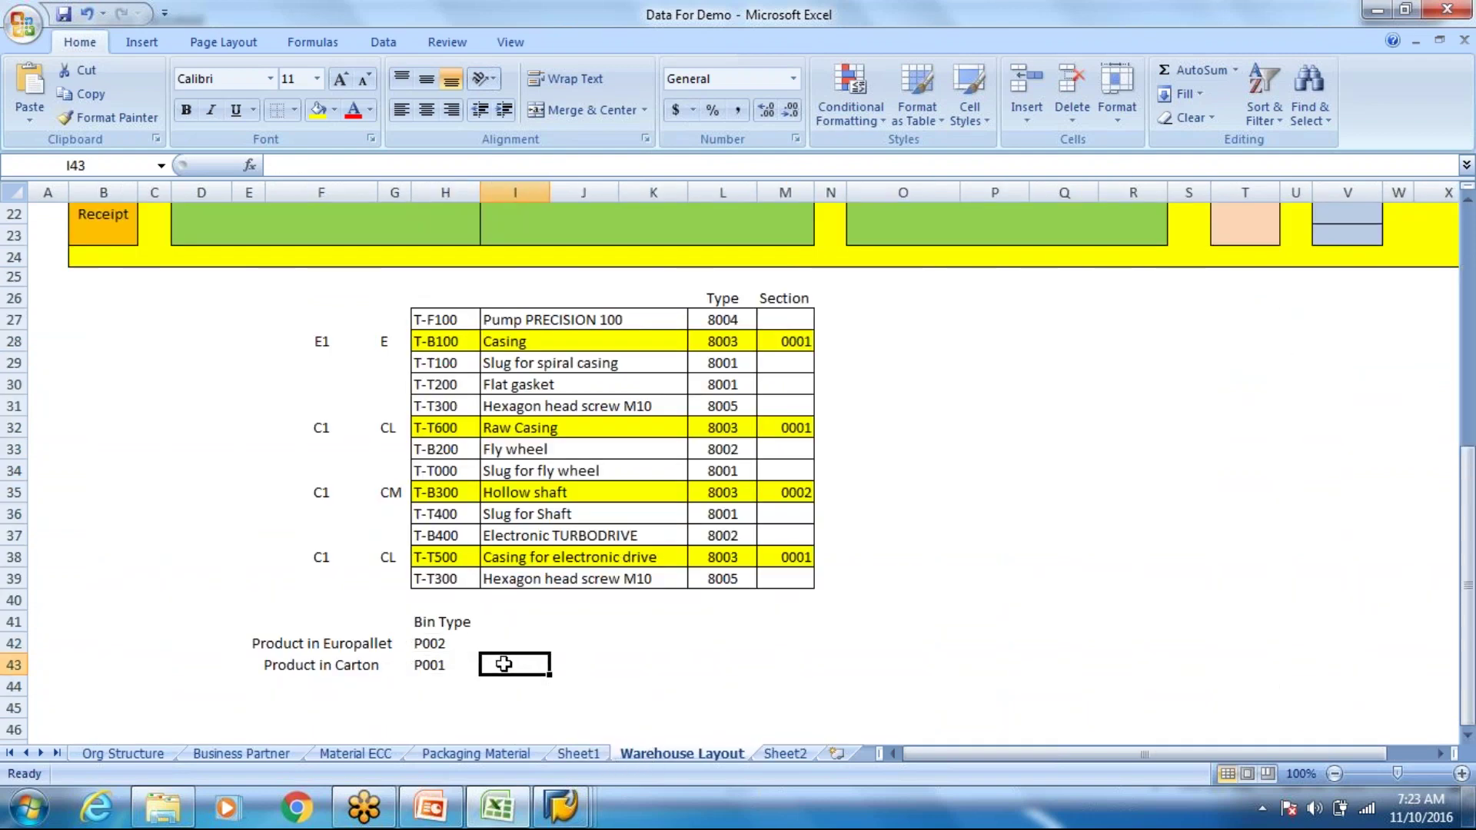
type("P002")
key("Return")
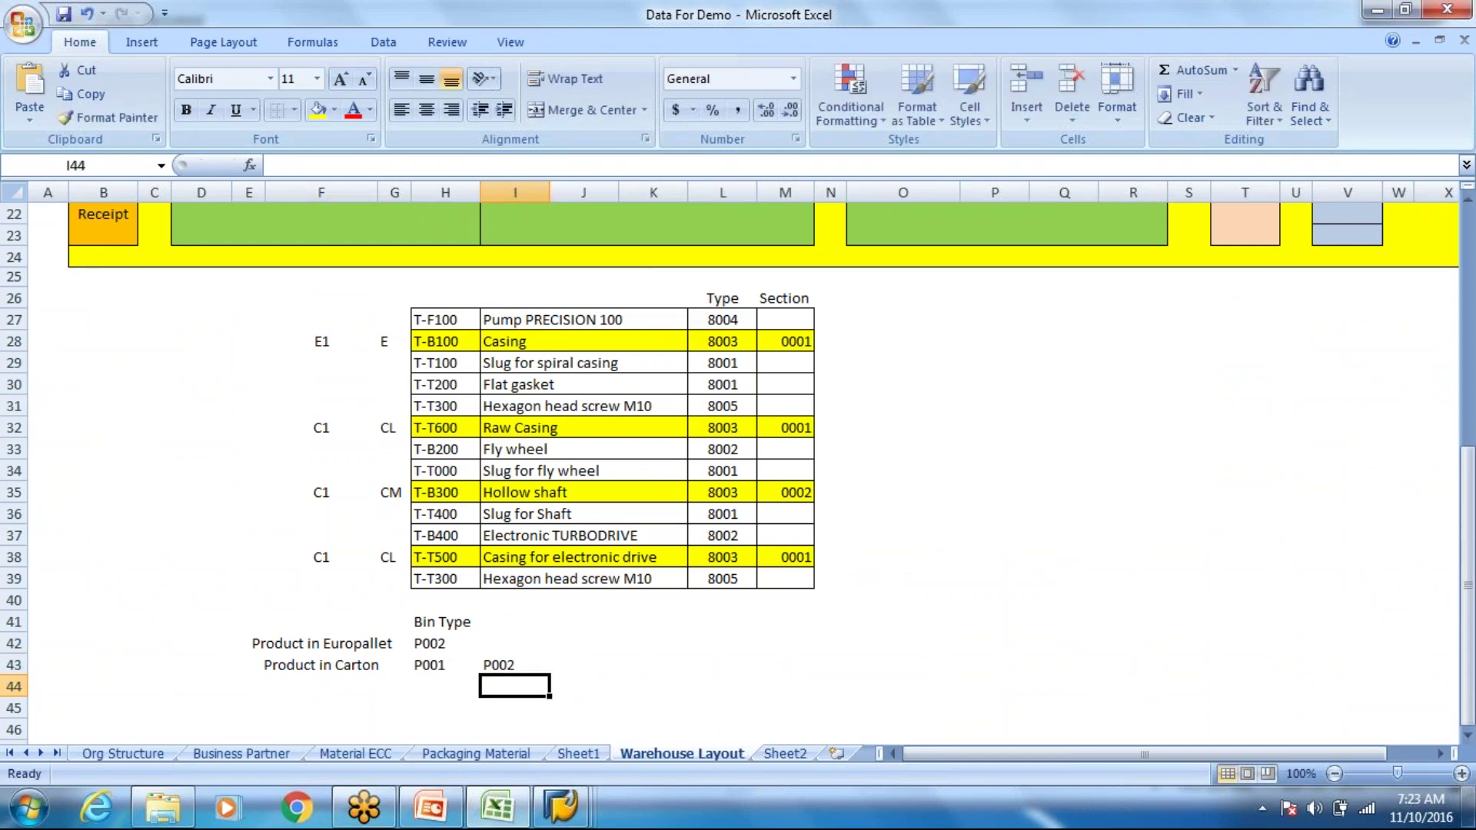
left_click(370, 662)
left_click_drag(365, 621, 498, 665)
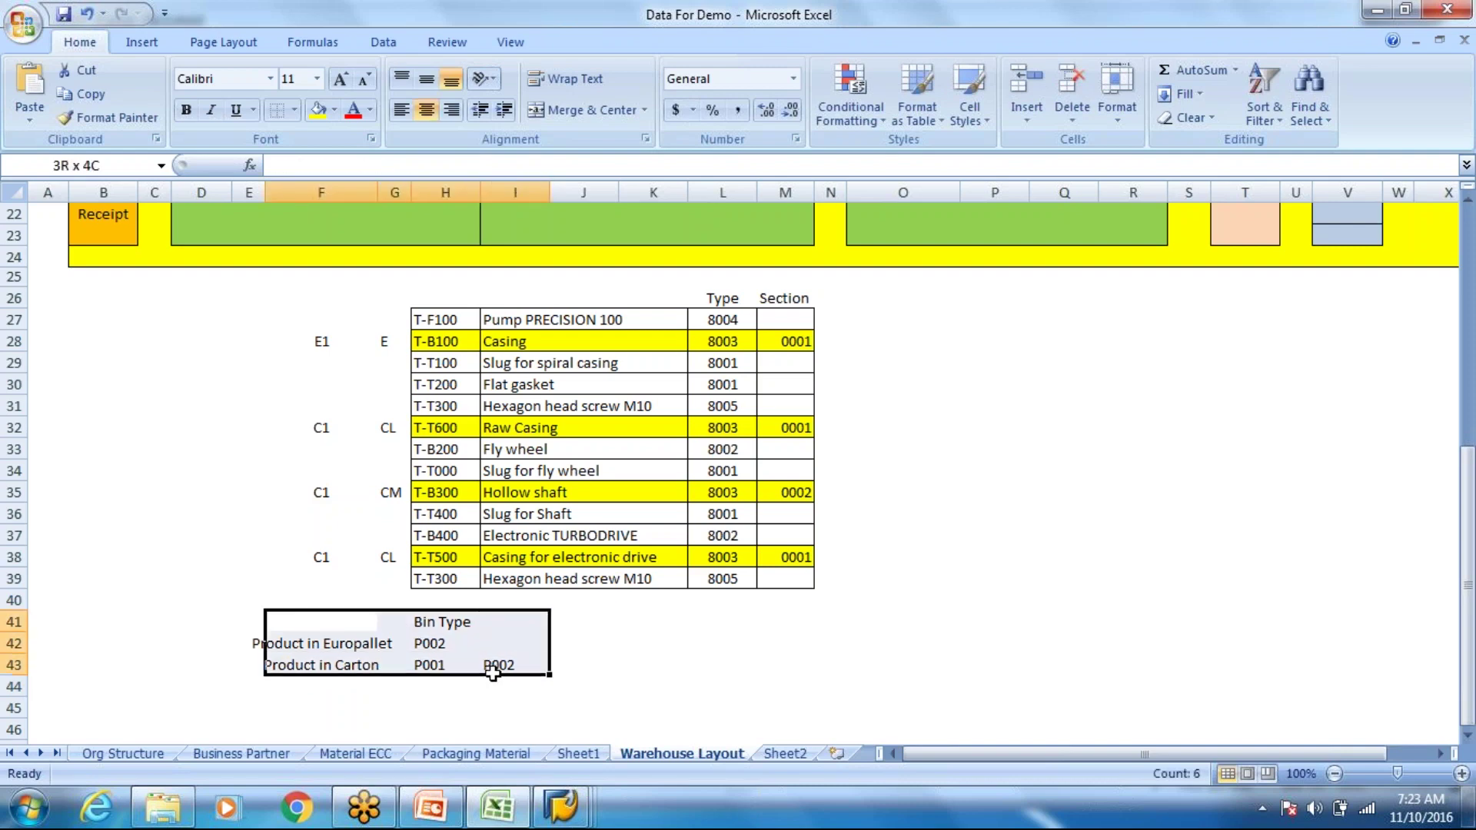
Switch to the SAP customizing session and open the HU types per warehouse number, positioned at WH80
left_click(568, 817)
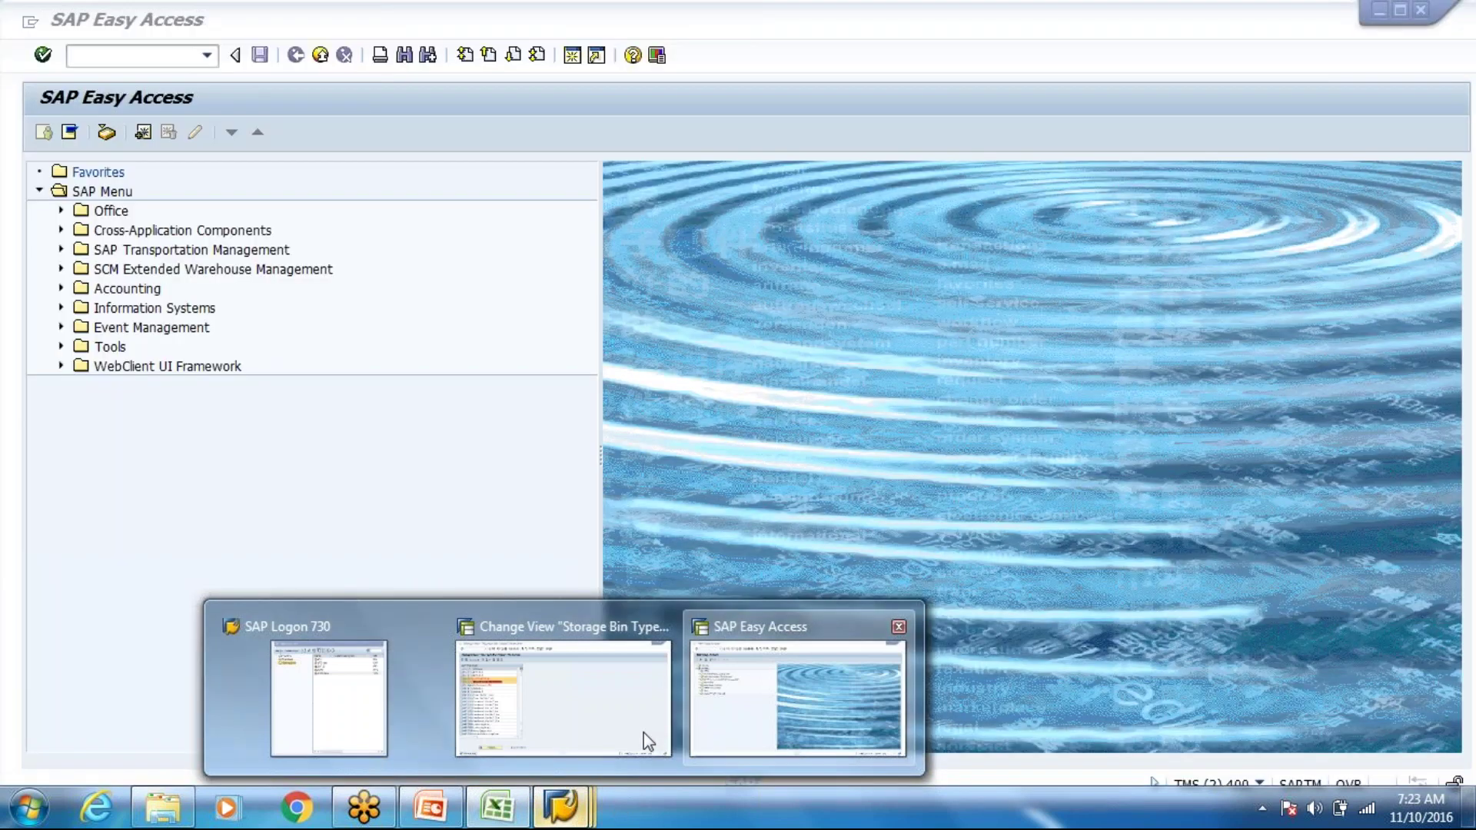
left_click(643, 732)
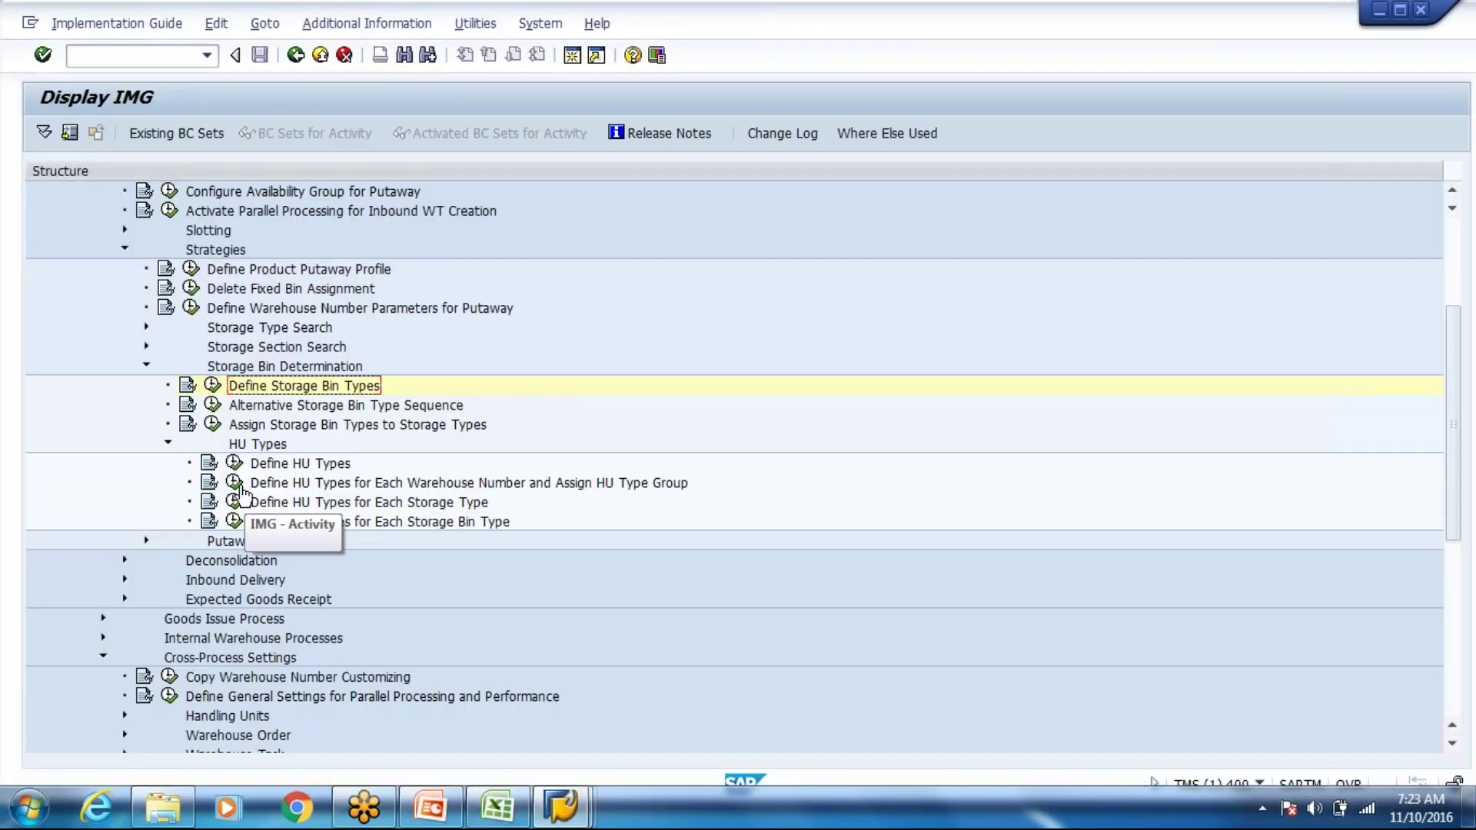
left_click(258, 464)
left_click(265, 483)
left_click(234, 483)
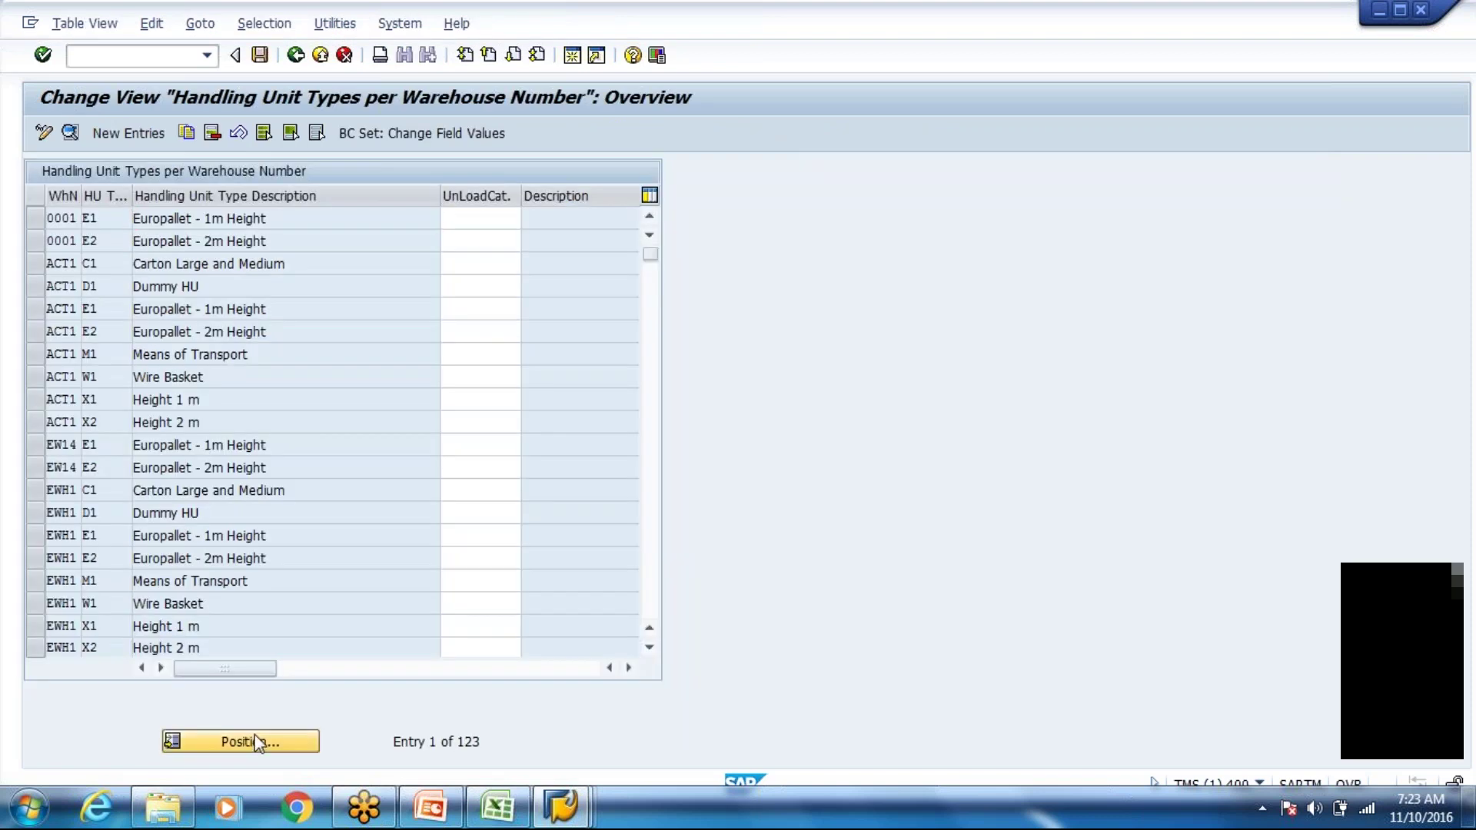
key("Return")
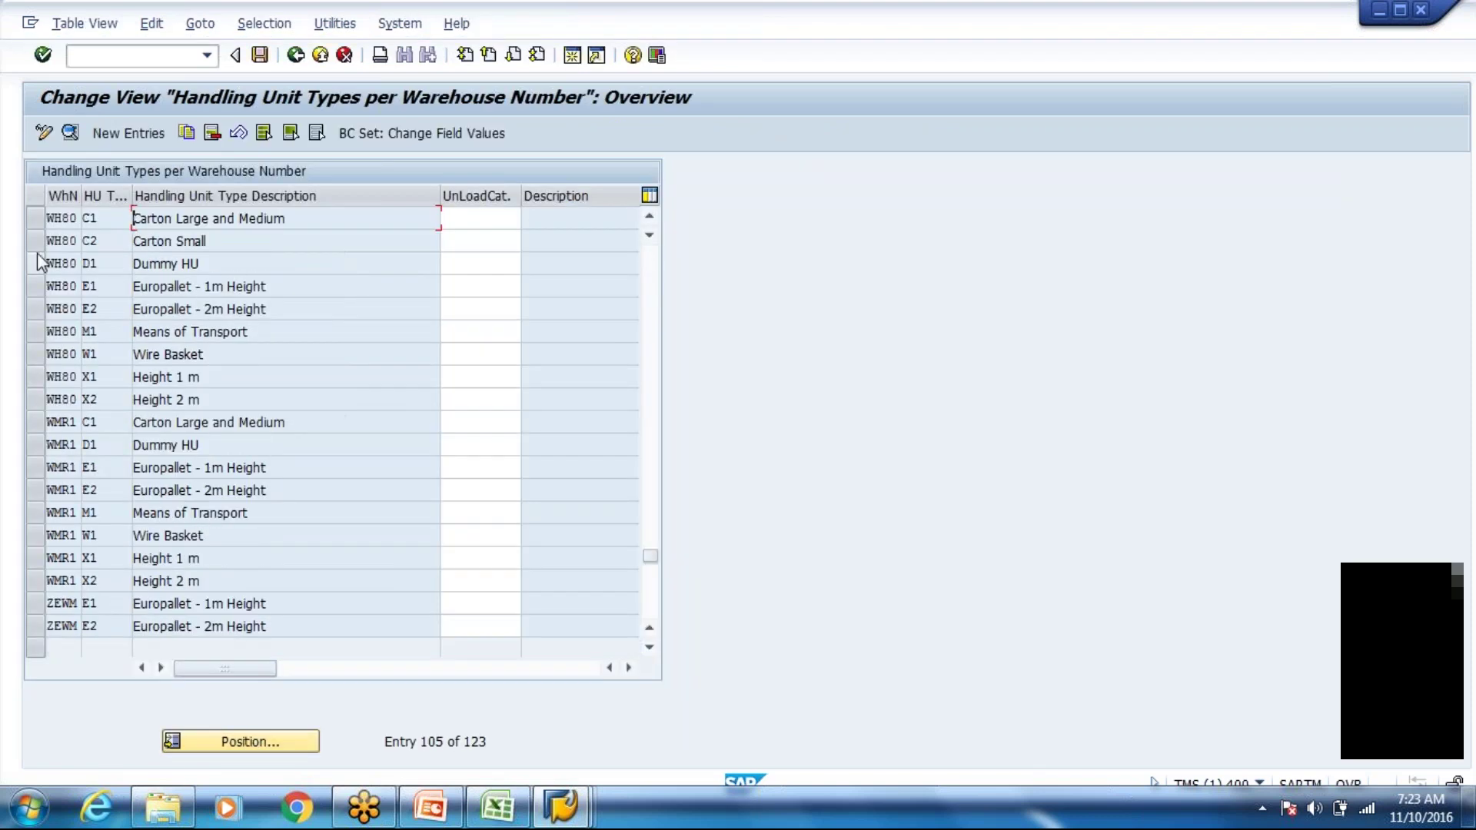
Examine WH80's carton and Europallet HU types with their HU type groups, and mark C1 and E2
left_click(34, 220)
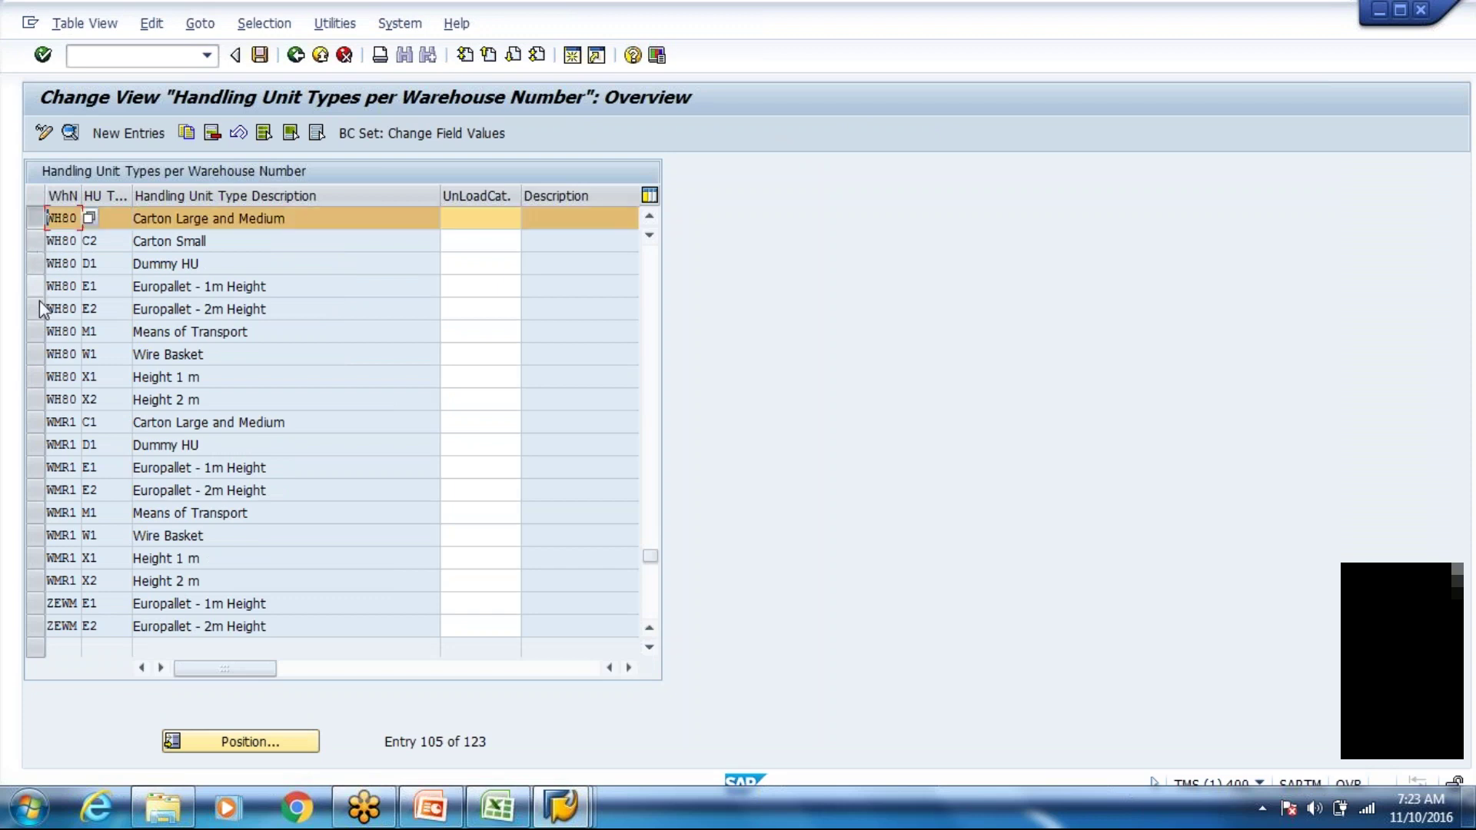
left_click(39, 290)
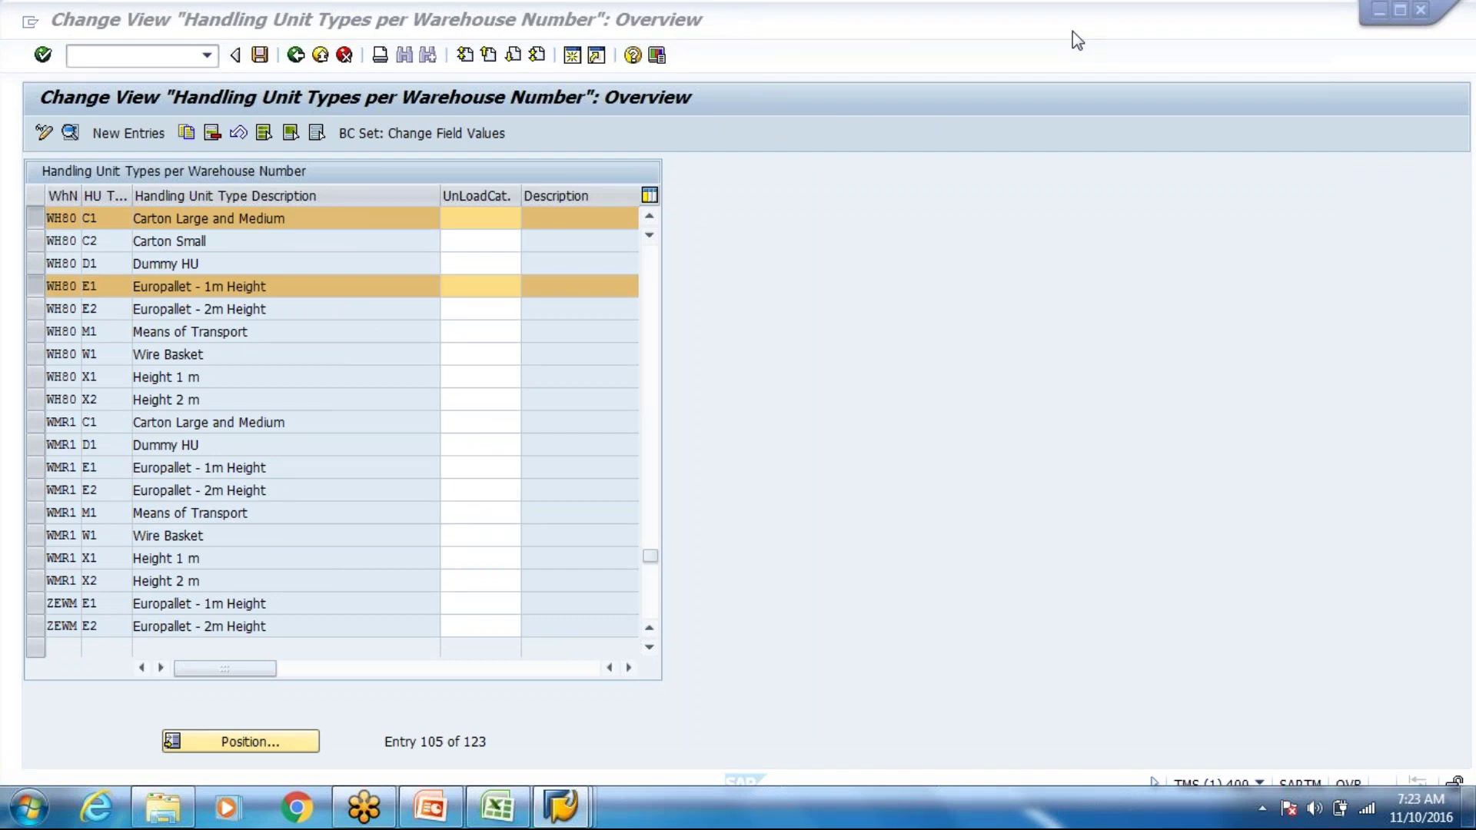
left_click(112, 301)
left_click(329, 668)
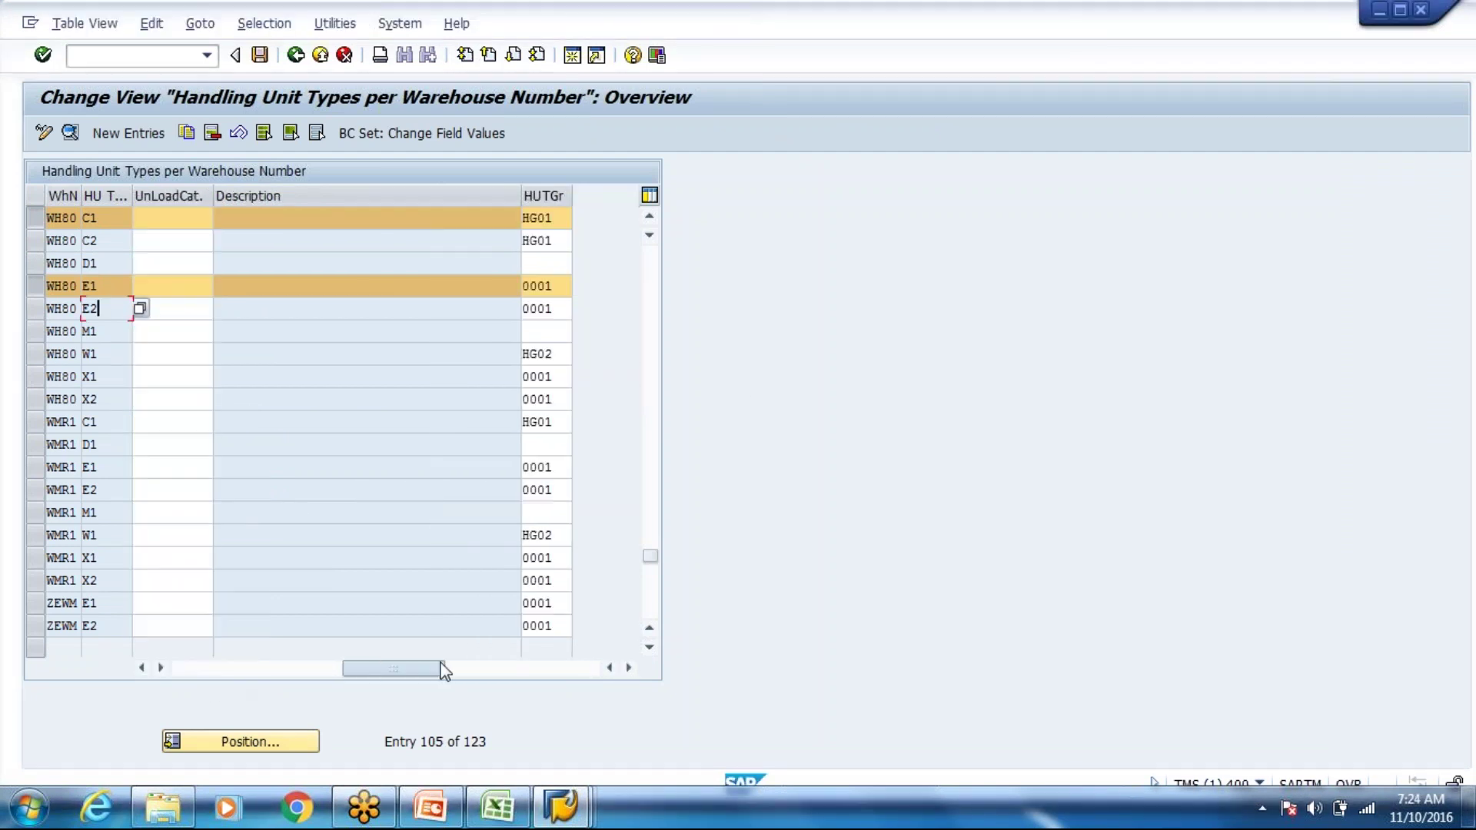
left_click(292, 659)
left_click_drag(201, 646, 153, 644)
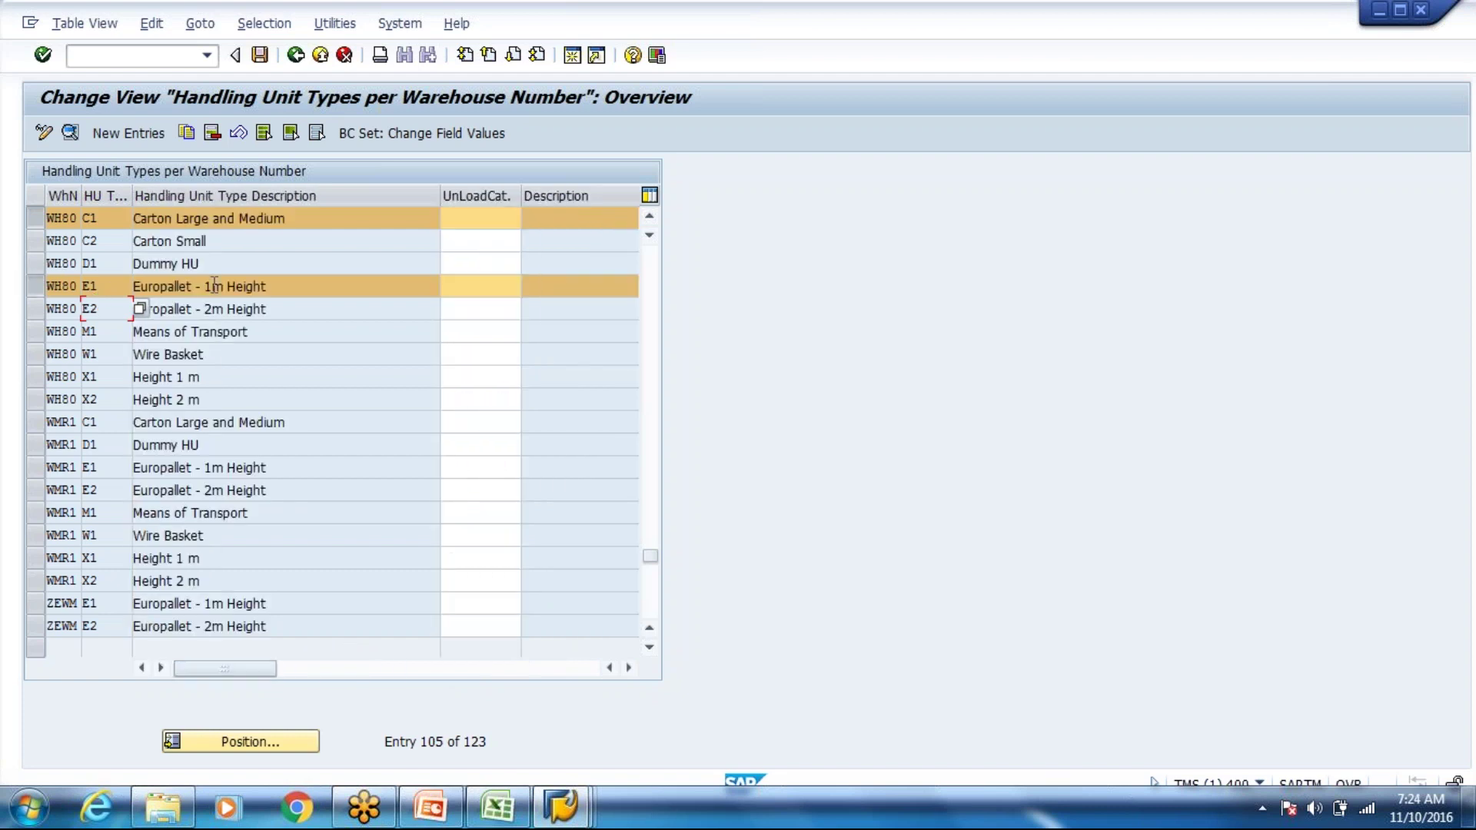
left_click(48, 293)
left_click(35, 289)
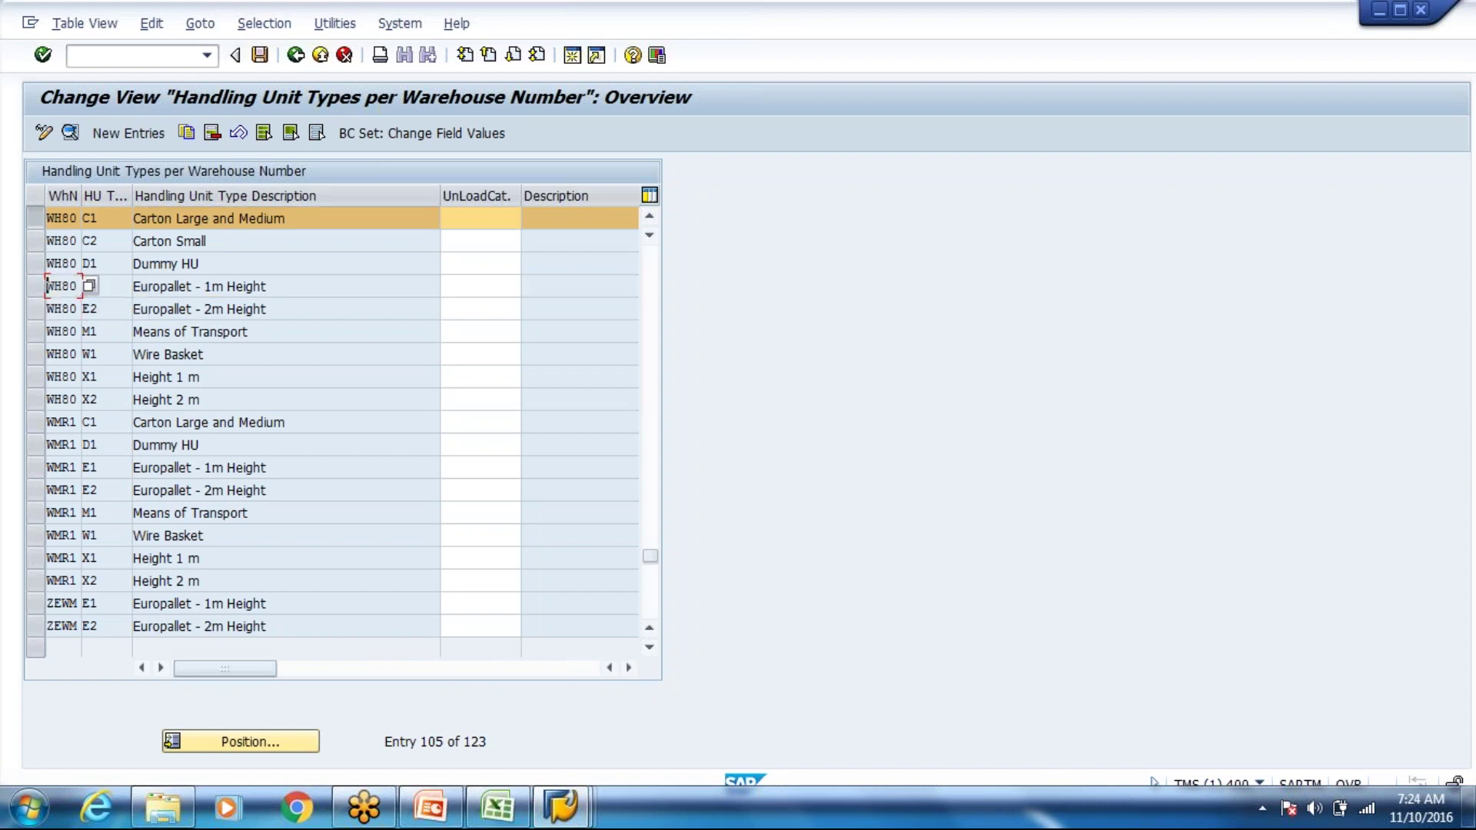
left_click(34, 306)
Open warehouse product maintenance in a new session
left_click(117, 55)
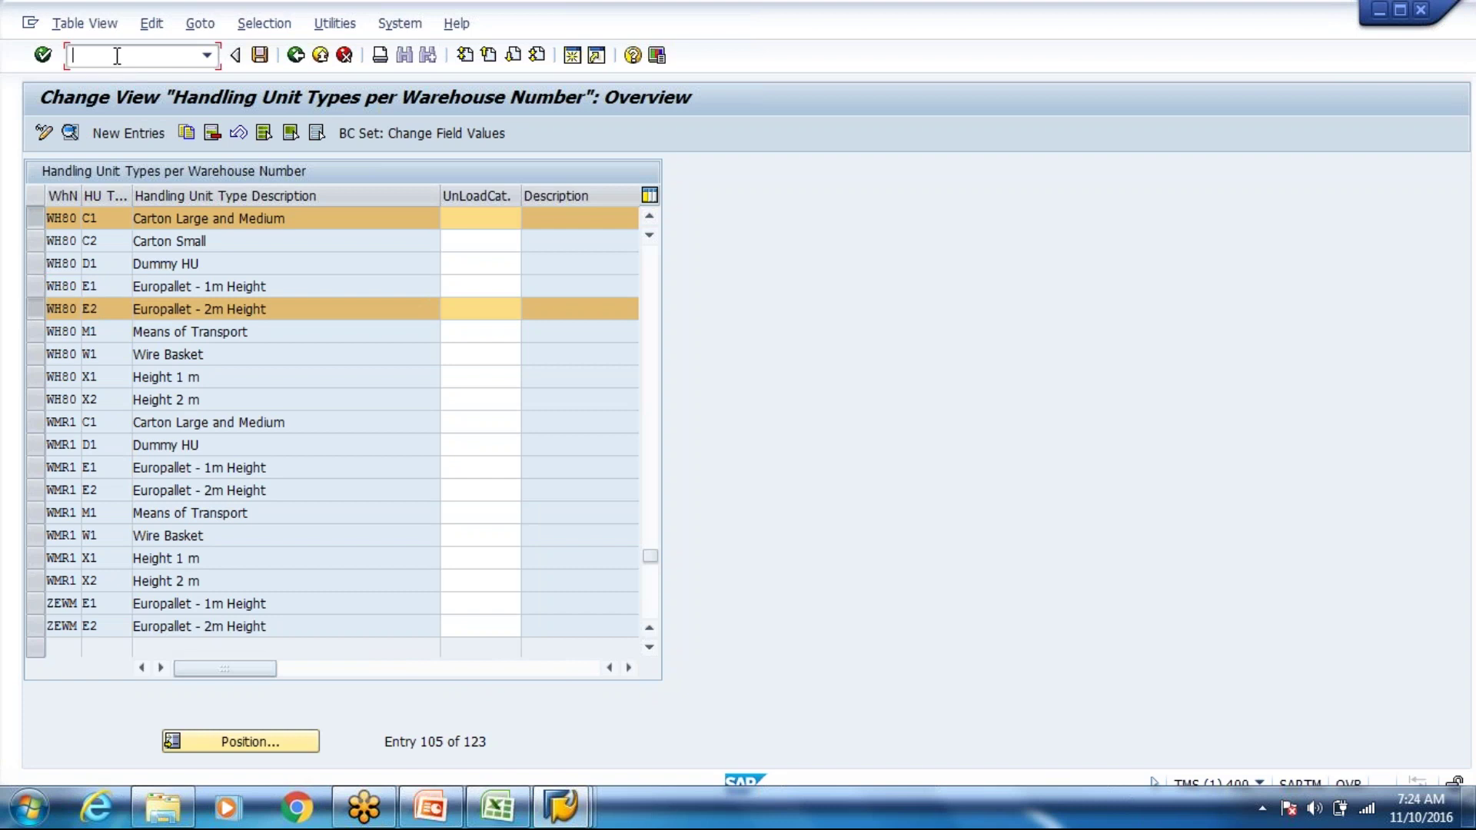
type("/o/scwm")
type("/mon")
key("Return")
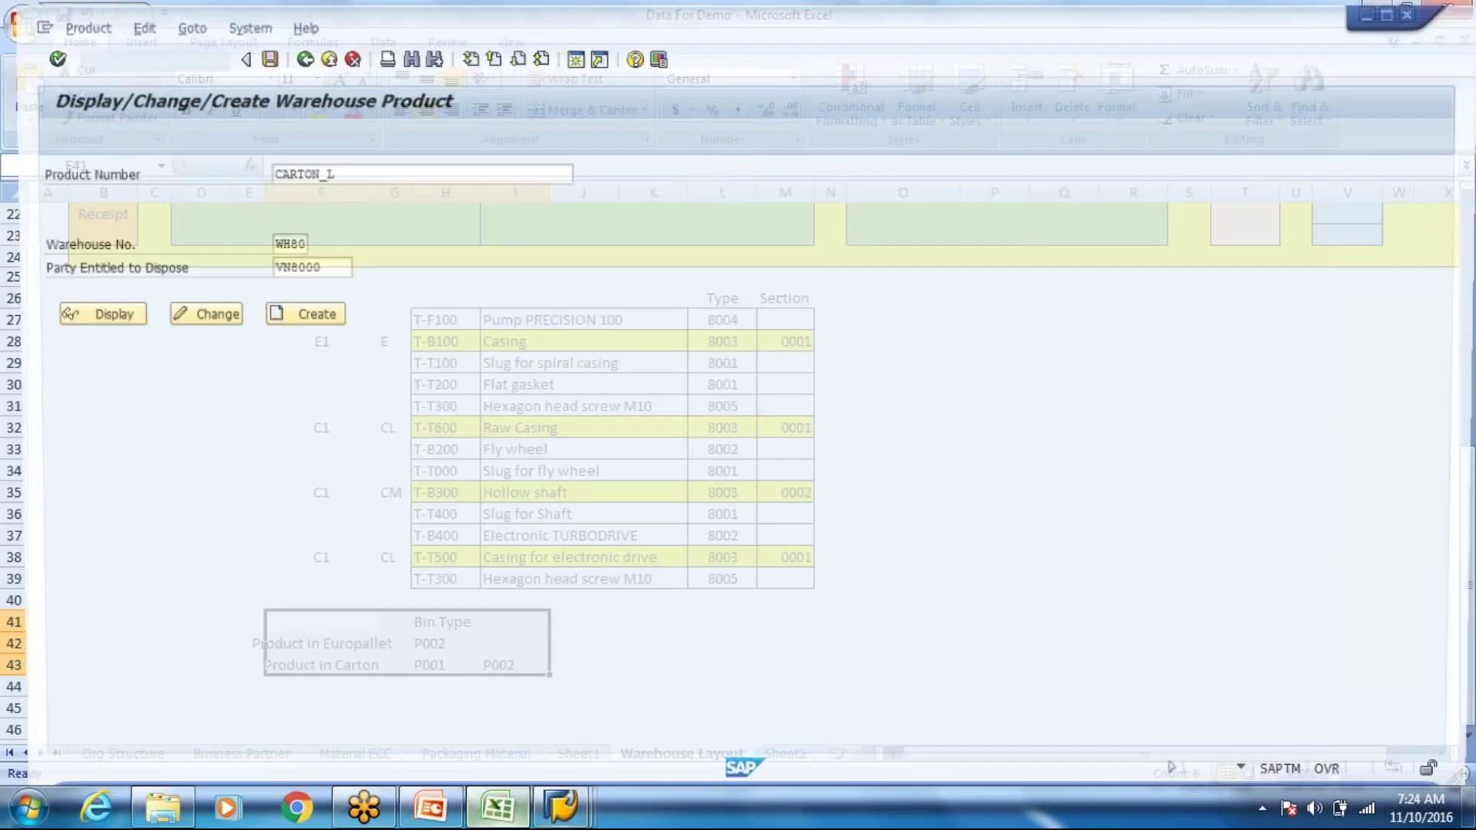
Change the HU type for T-B100 Casing to E2 in the Excel Warehouse Layout and return to SAP
key("alt+Tab")
left_click(328, 342)
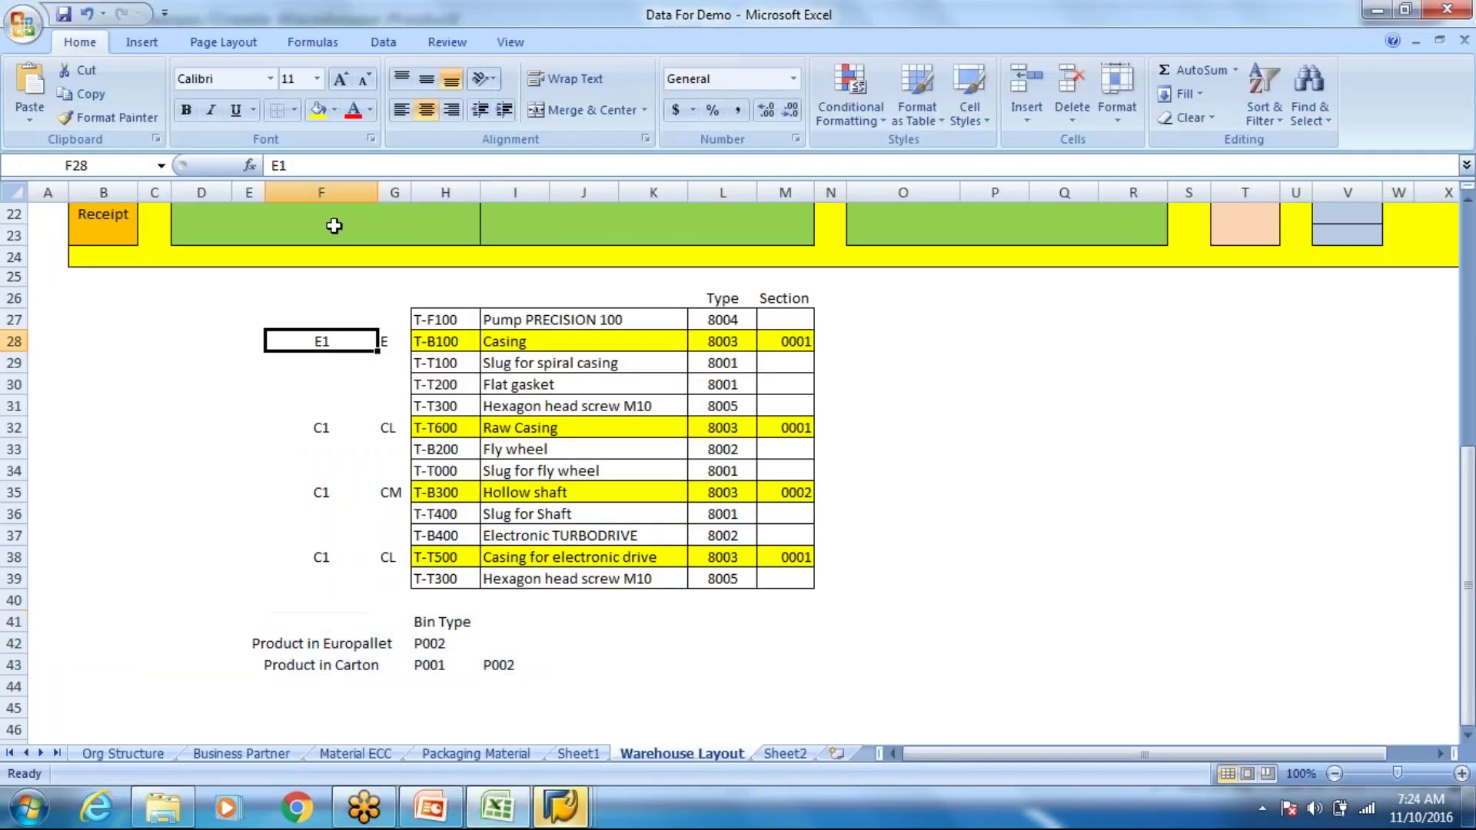
left_click(301, 160)
type("2")
key("BackSpace")
key("BackSpace")
type("2")
key("Return")
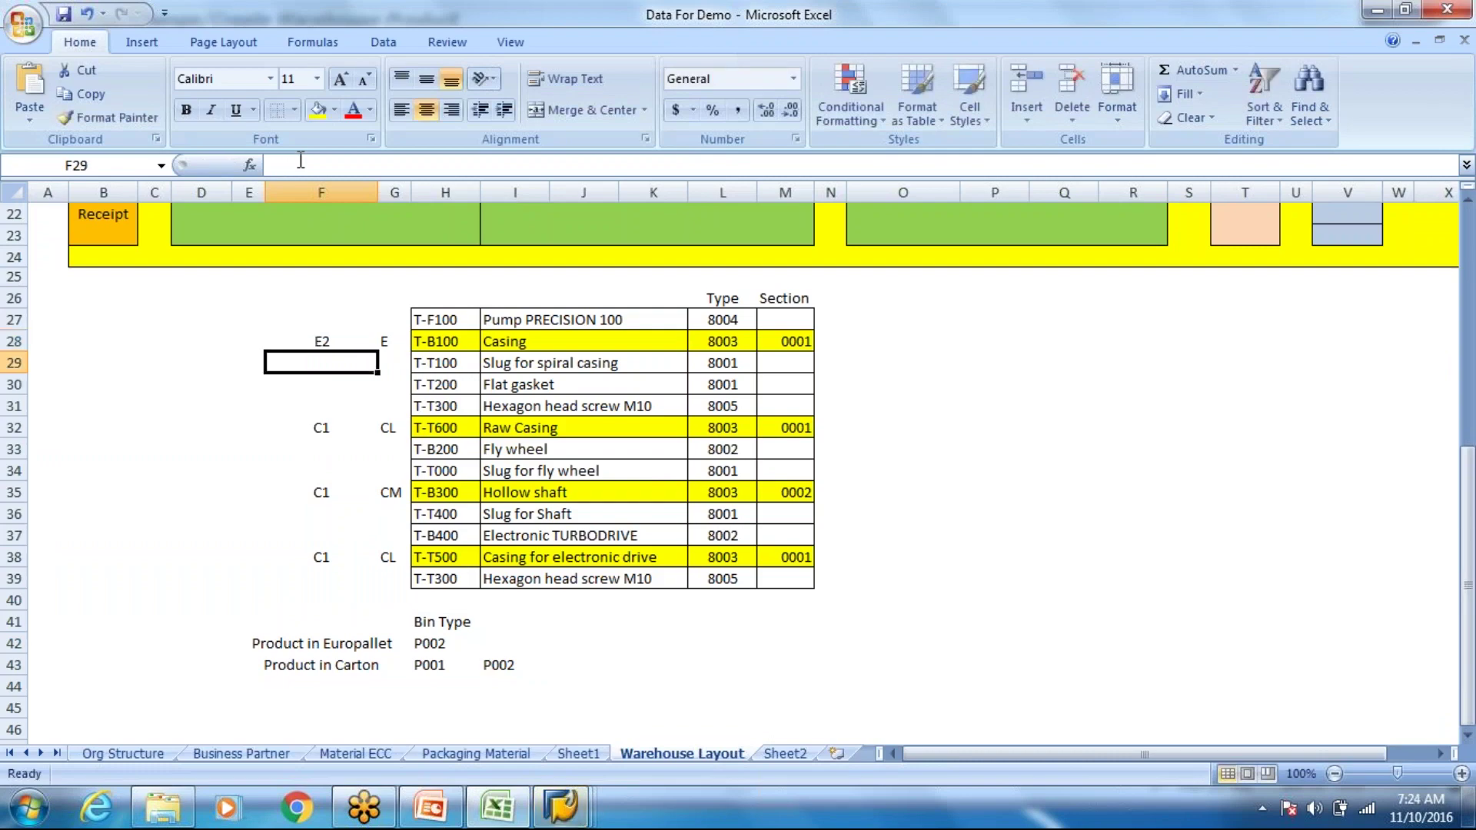
key("alt+Tab")
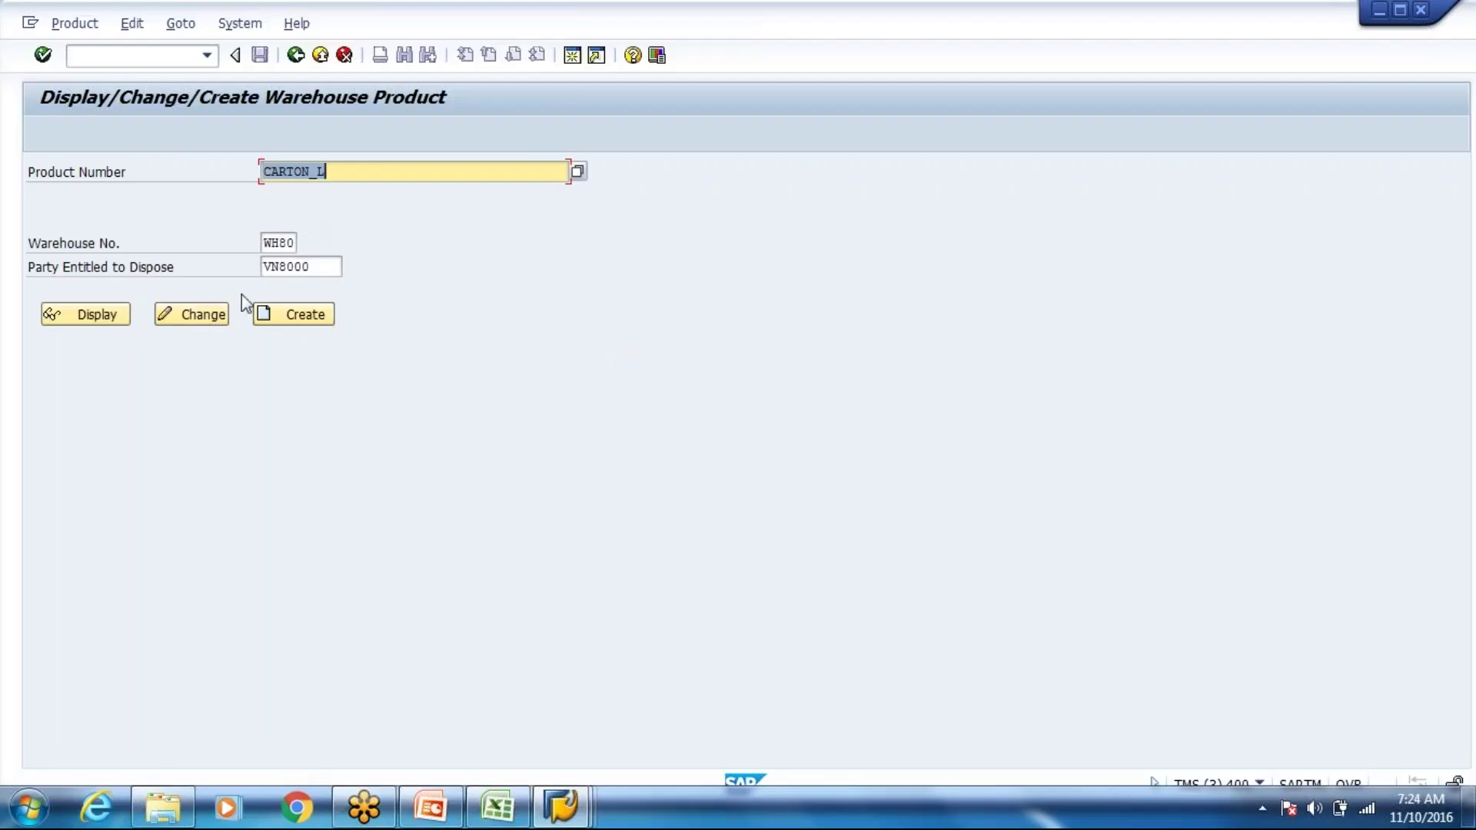
Open the product EUROPALLET in warehouse WH80 for changing
left_click(329, 171)
key("BackSpace")
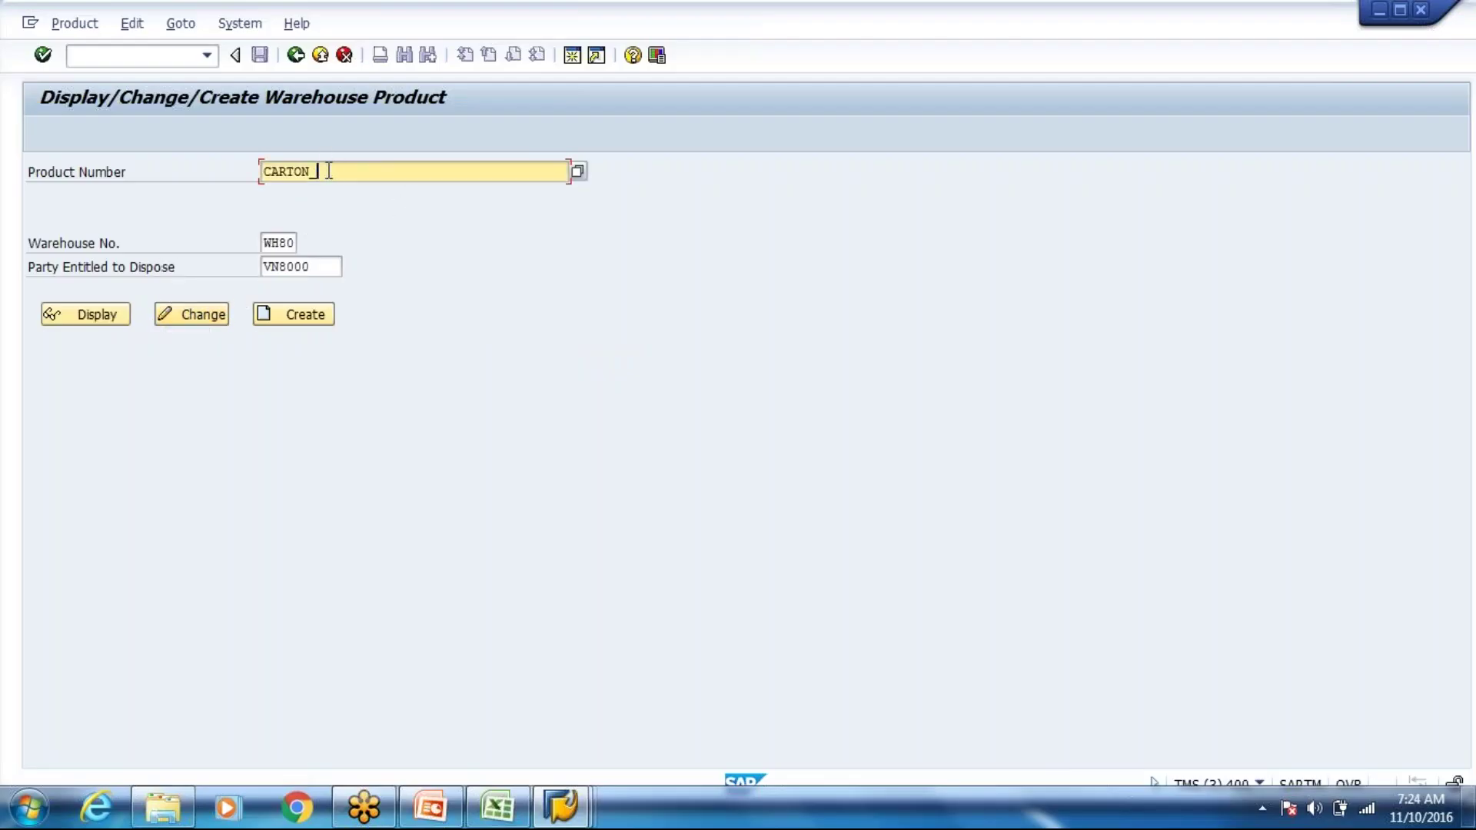
key("BackSpace")
key("BackSpace")
key("BackSpace")
key("BackSpace")
key("BackSpace")
key("BackSpace")
key("BackSpace")
key("Down")
key("Down")
key("Return")
left_click(223, 316)
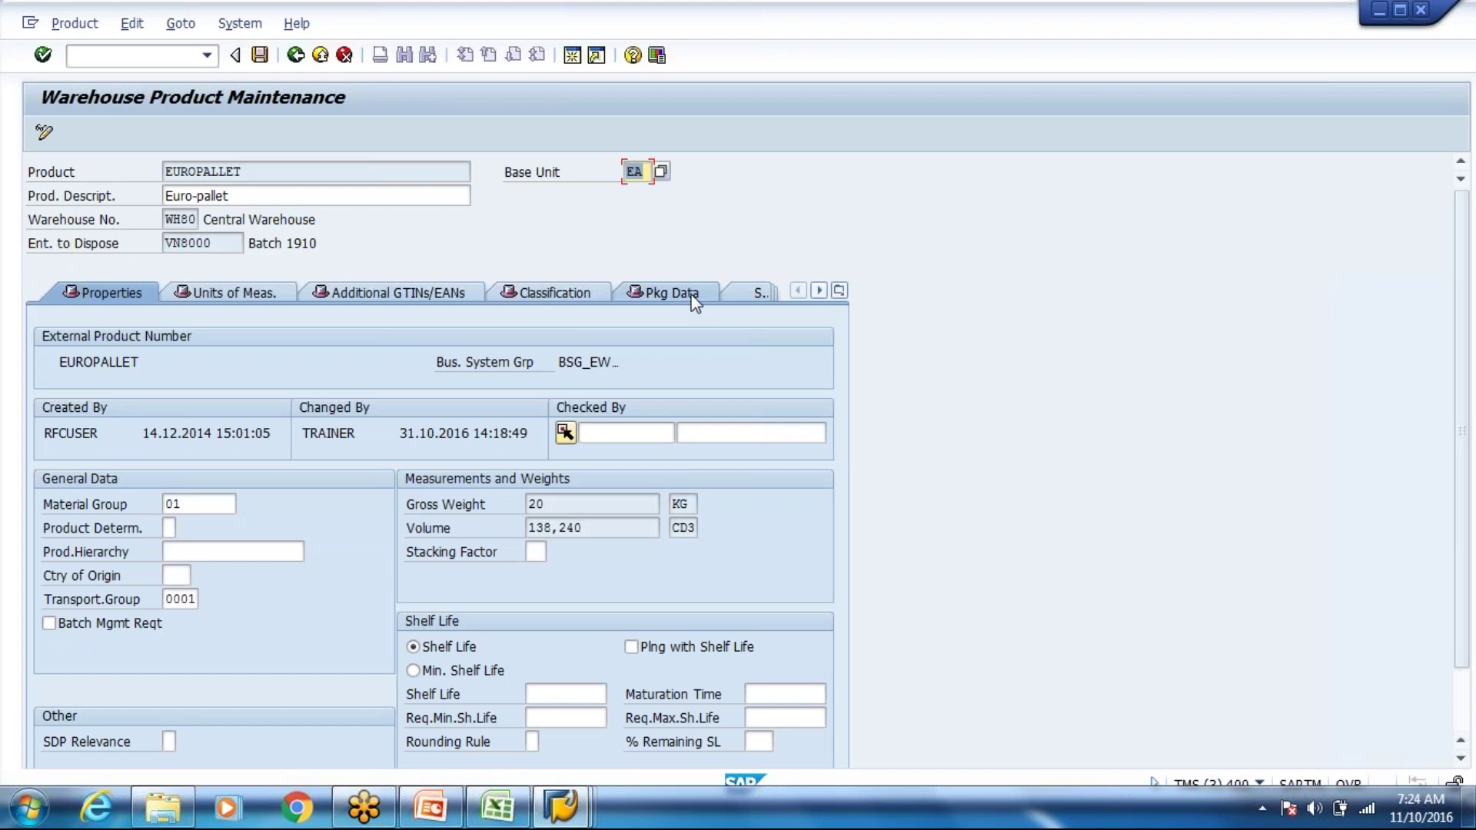
Set EUROPALLET's packaging material HU type to E2, save the product and leave its maintenance screen
left_click(667, 292)
left_click(624, 479)
key("BackSpace")
type("2")
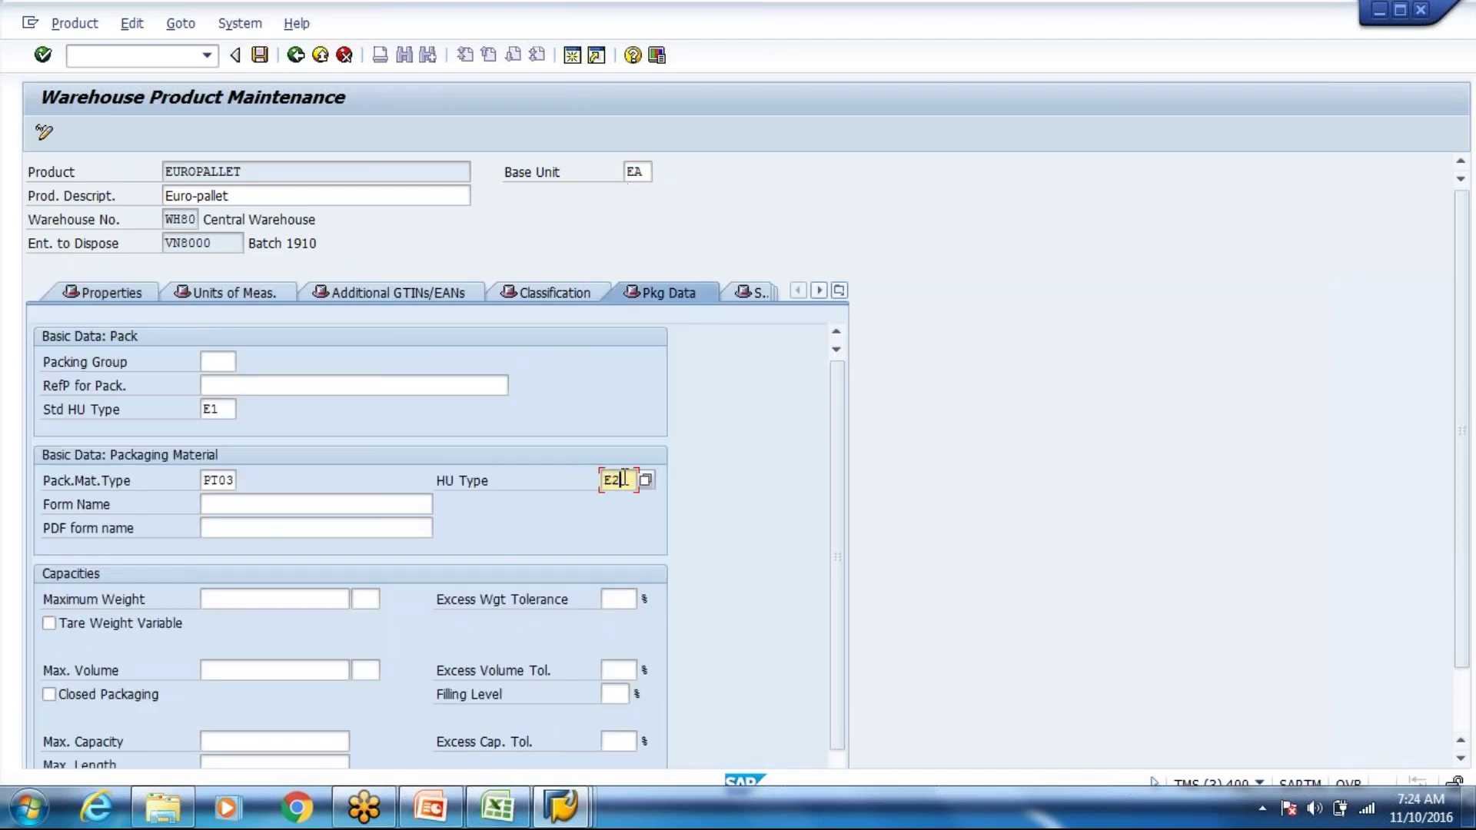
key("ctrl+s")
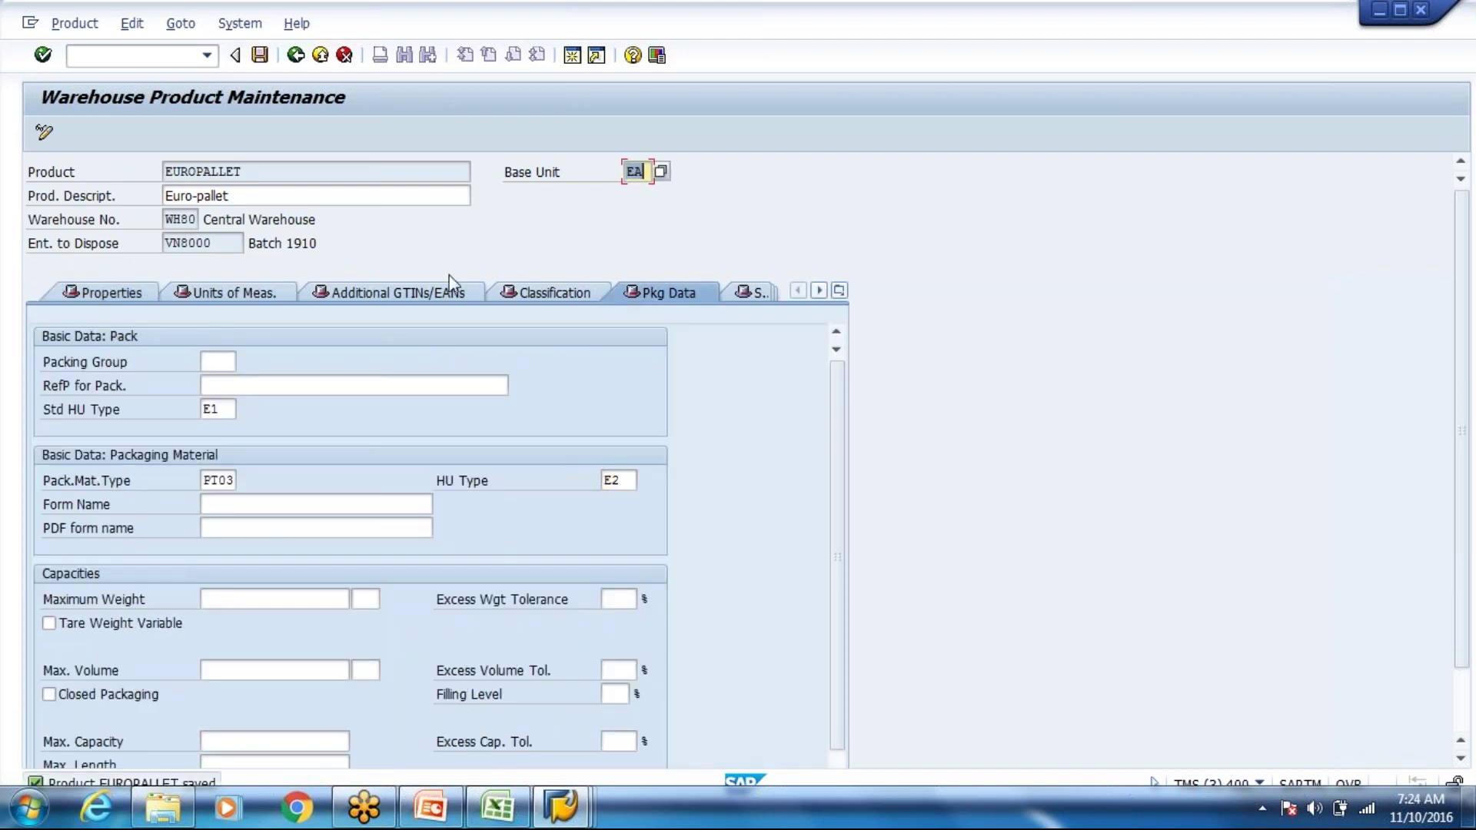
left_click(320, 55)
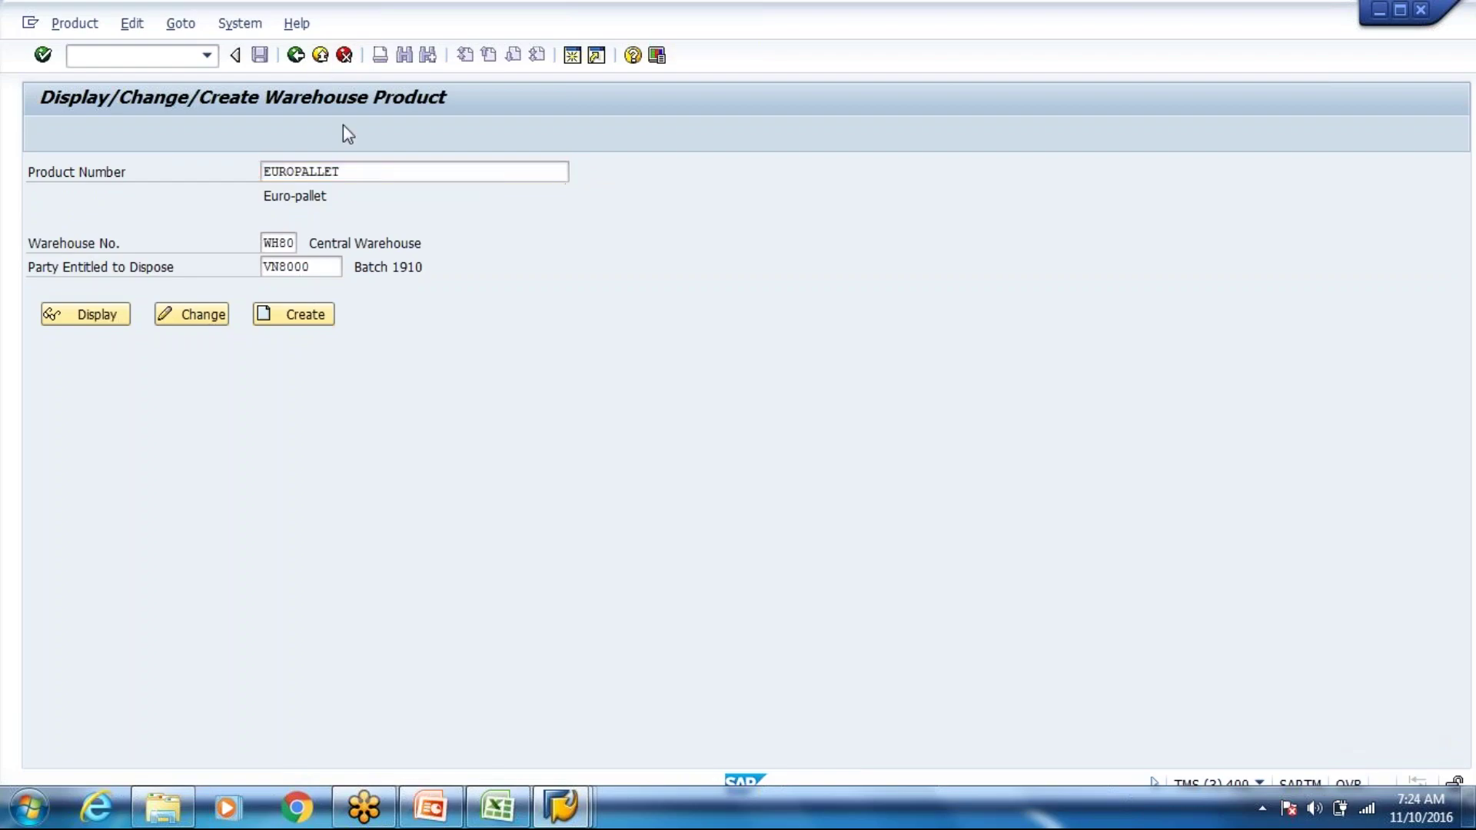
Return to the customizing session, leave the HU type table, and open Define Storage Type in the EWM master data
key("alt+Tab")
key("alt+Tab")
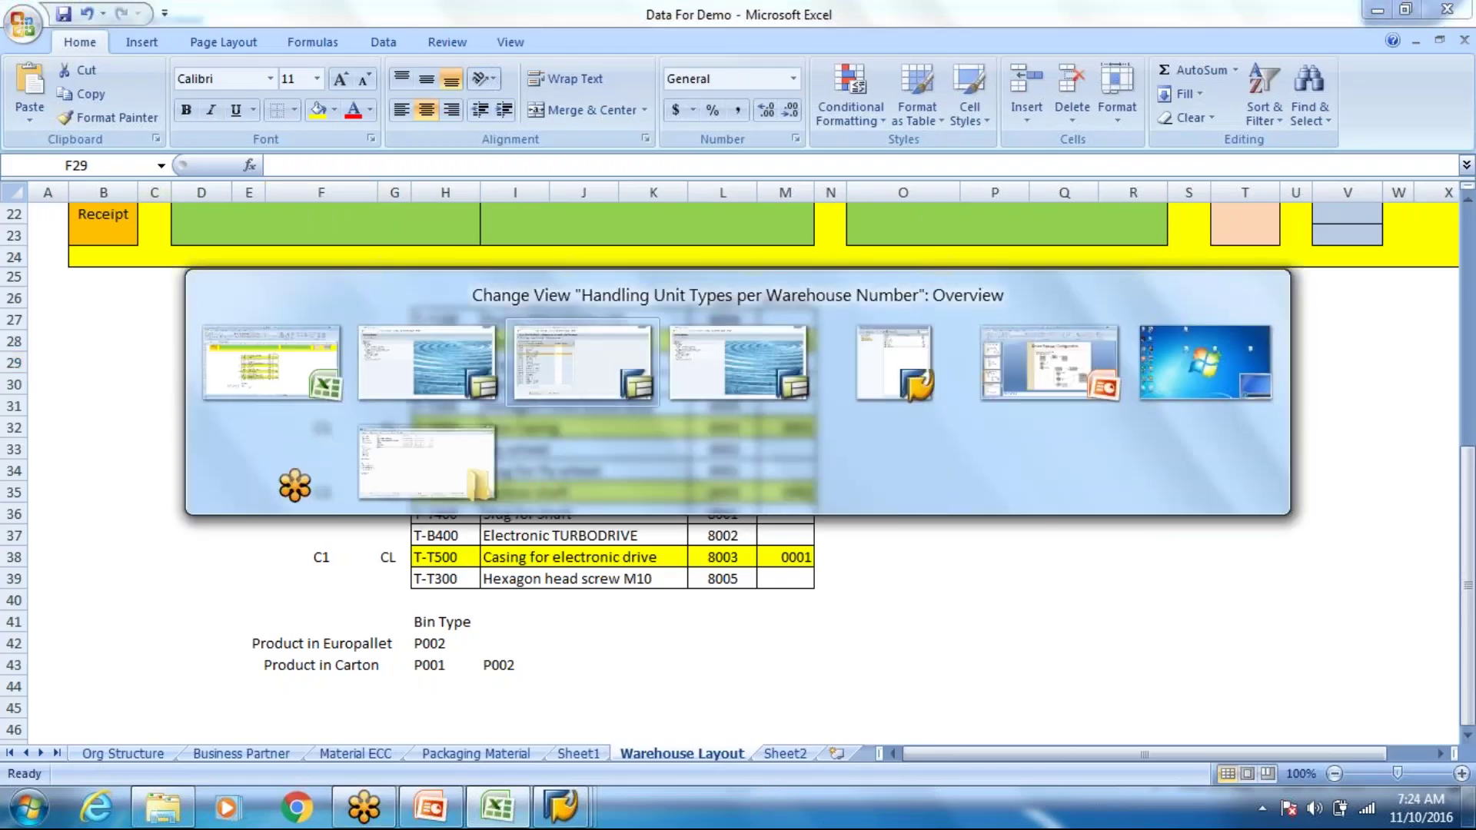
left_click(291, 57)
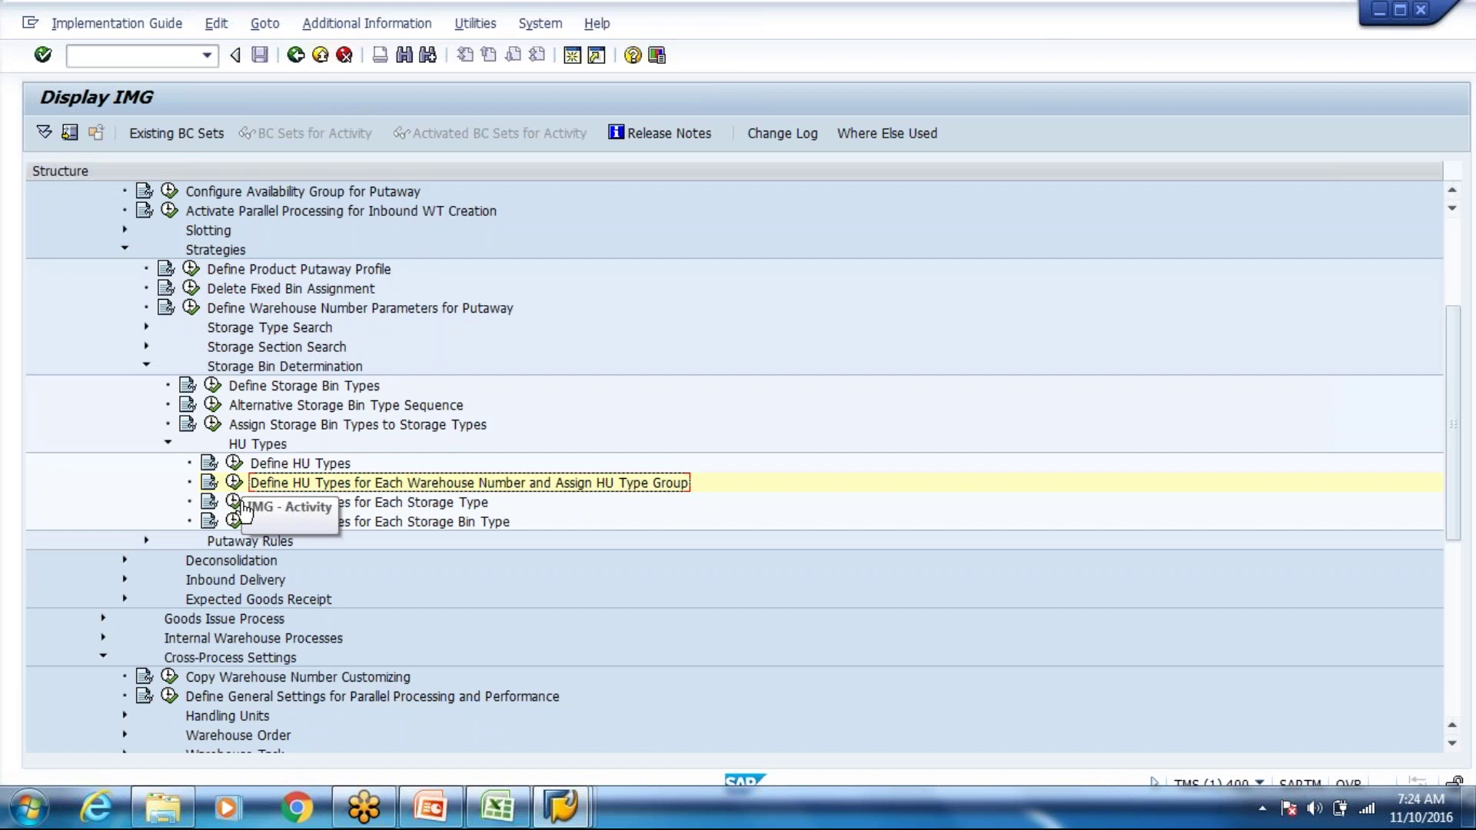
left_click(241, 504)
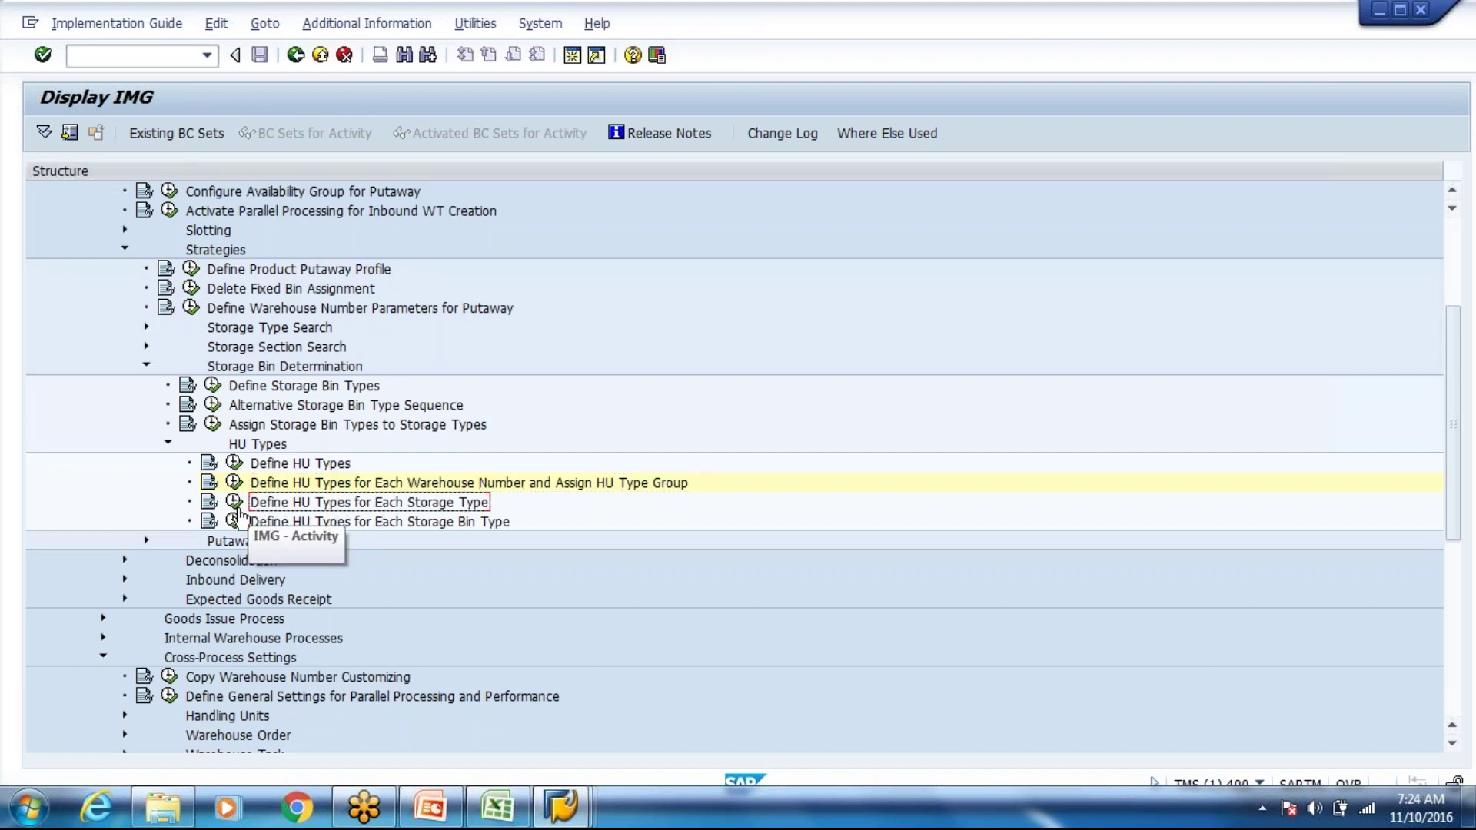
scroll(348, 369, "up", 3)
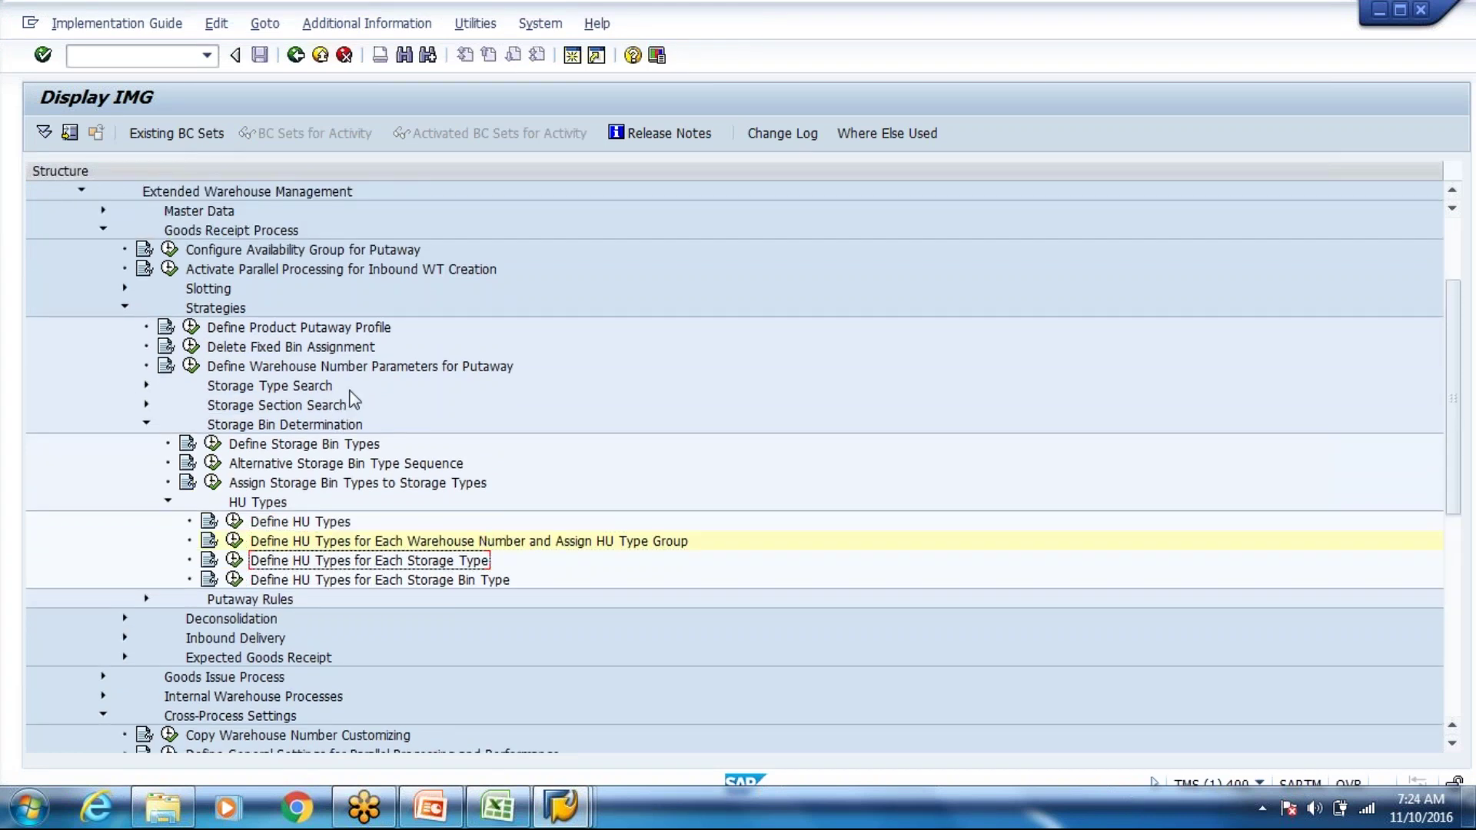
left_click(103, 327)
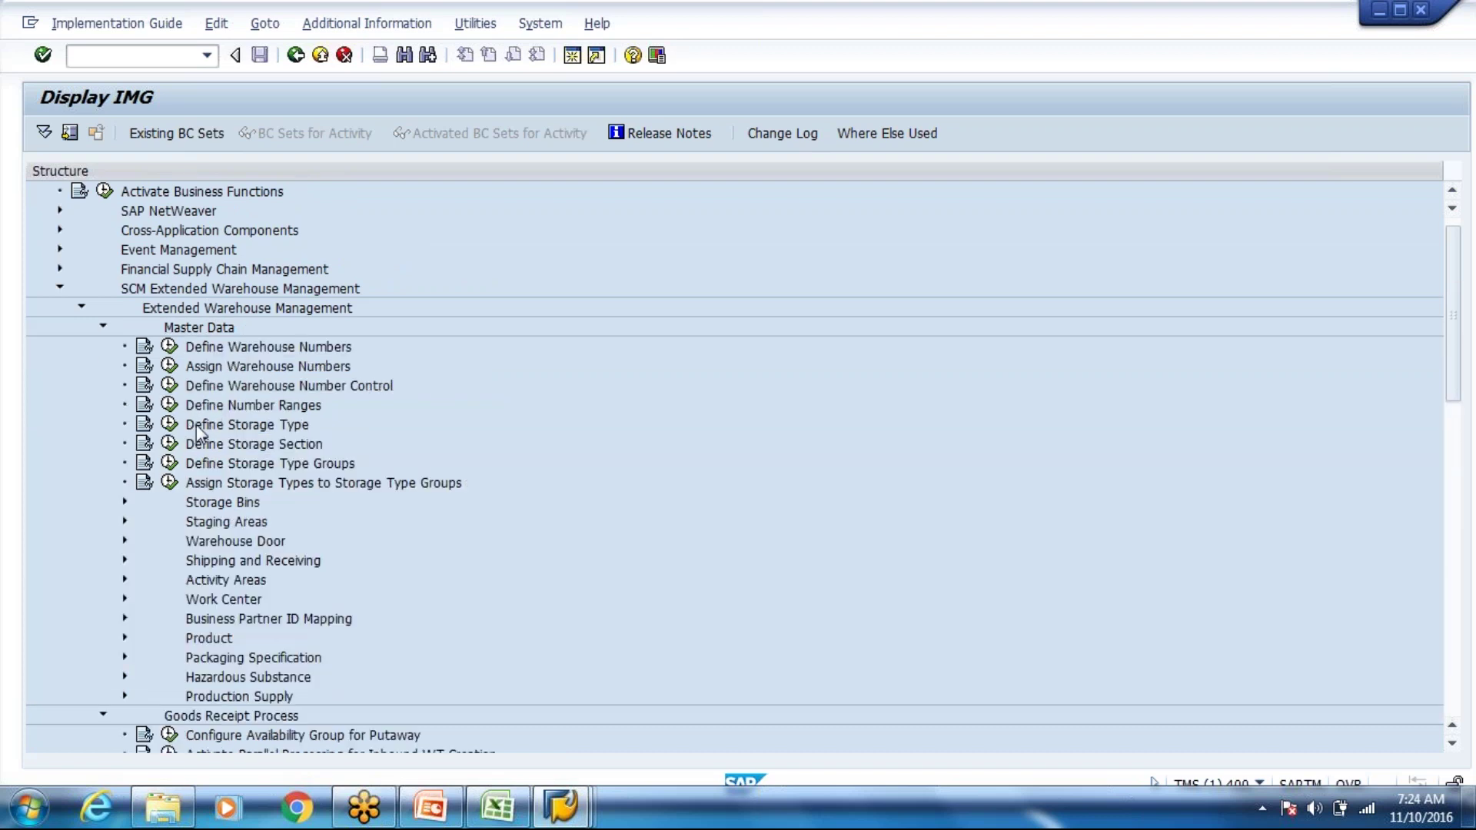
left_click(170, 425)
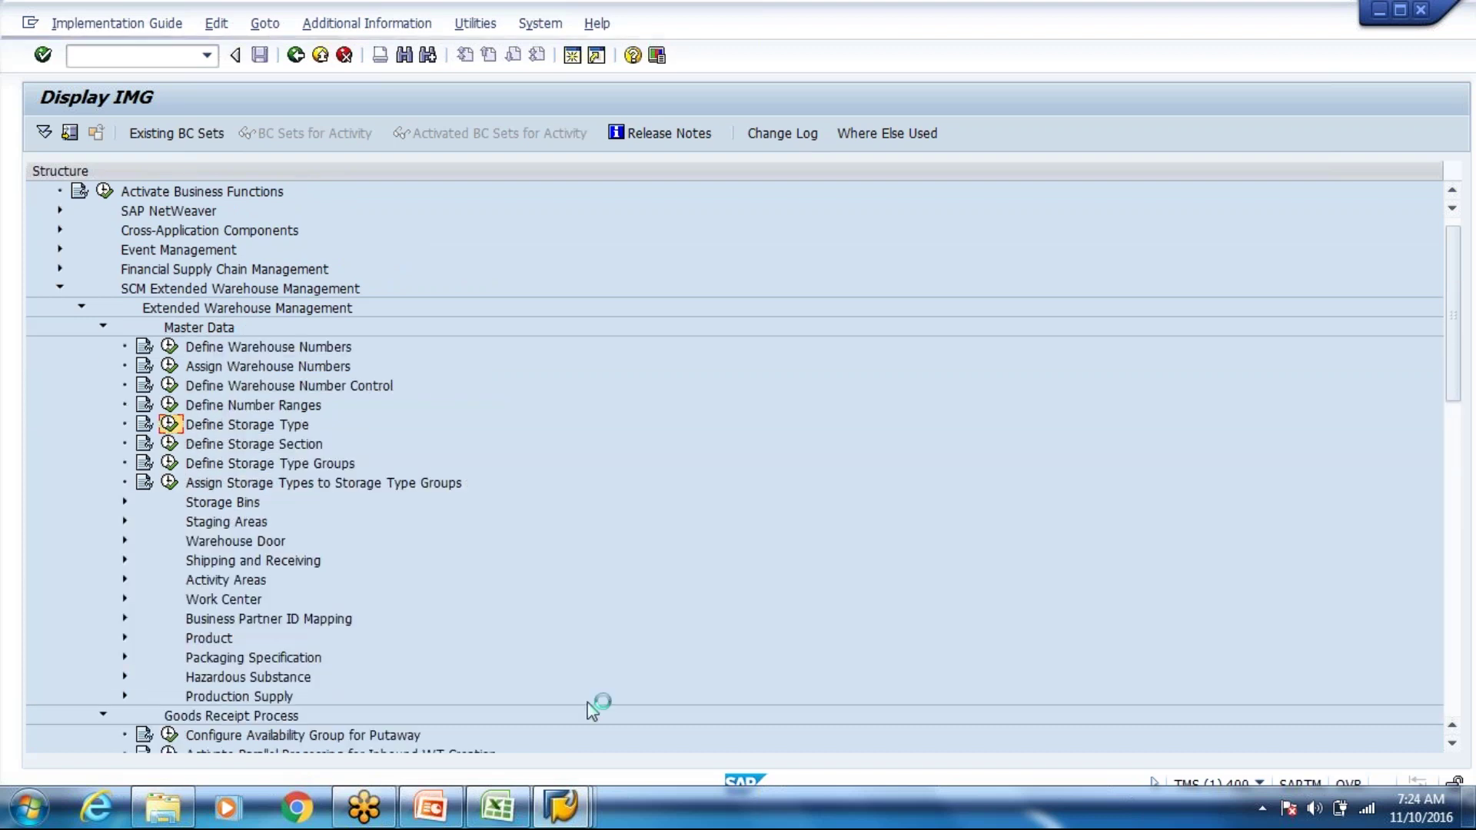
Open the details of WH80 storage type 8003, activate its HU type check, and save
left_click(497, 806)
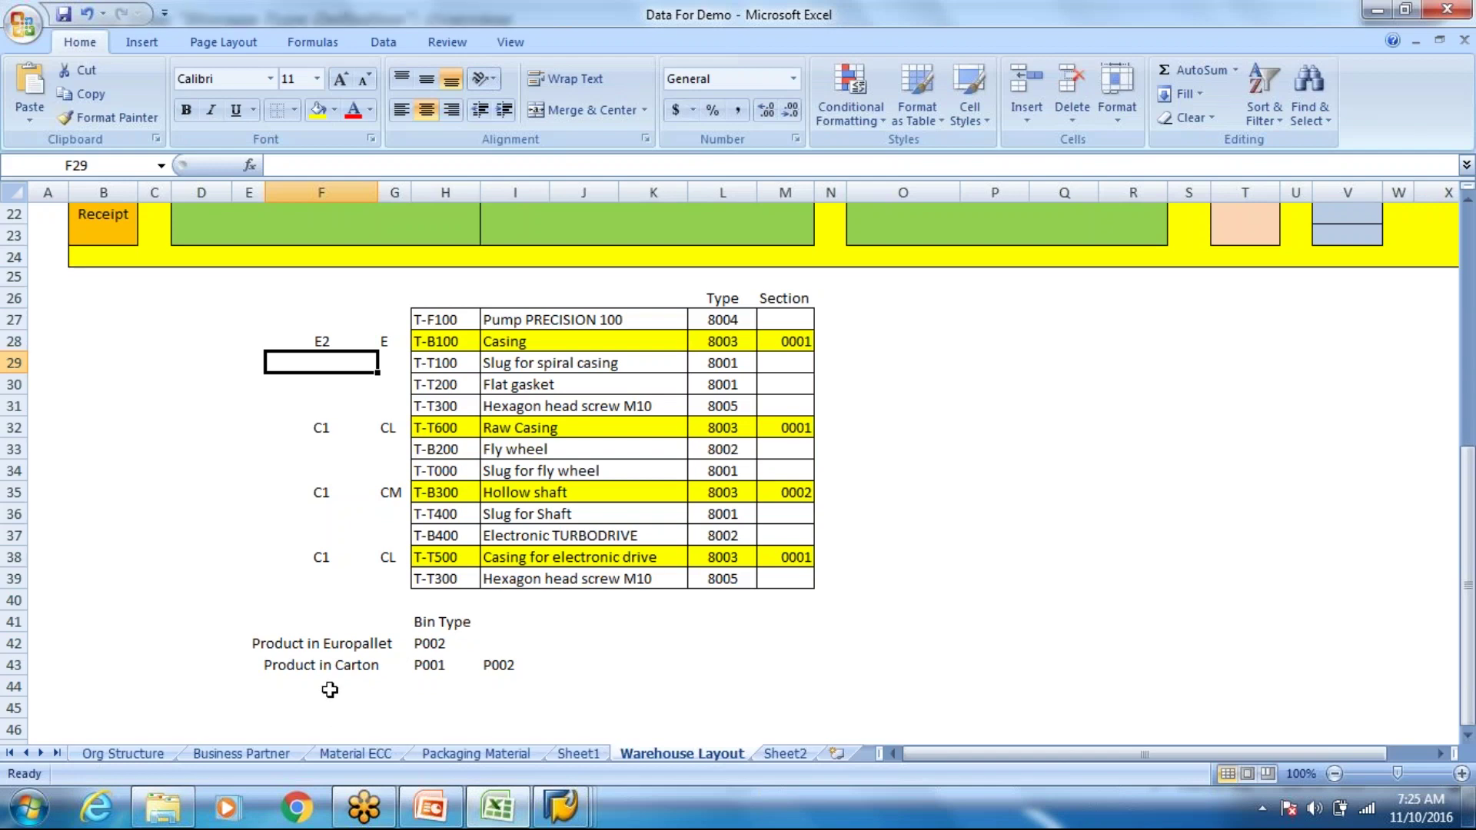
key("alt+Tab")
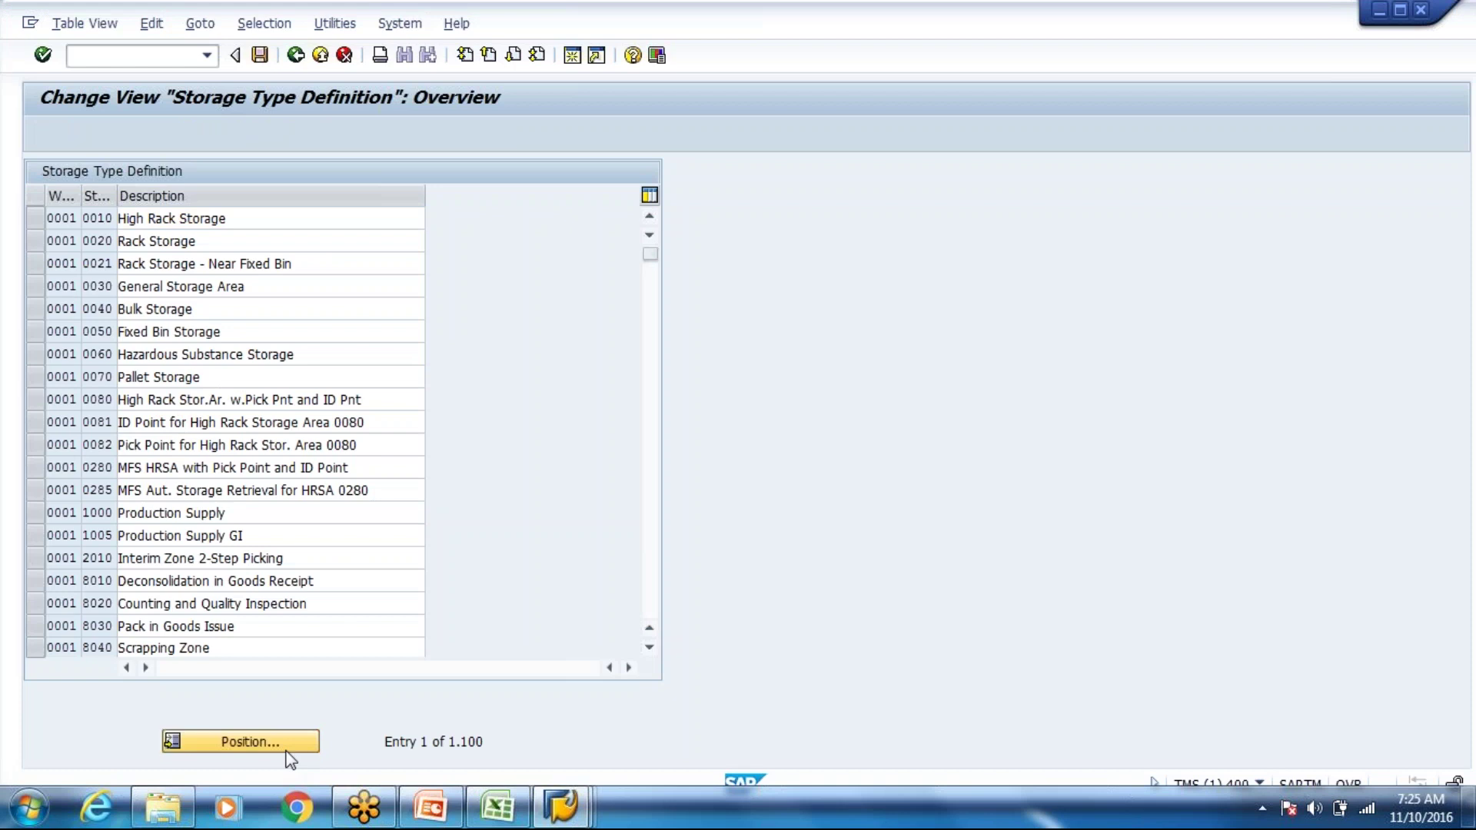
left_click(287, 754)
key("Down")
key("Return")
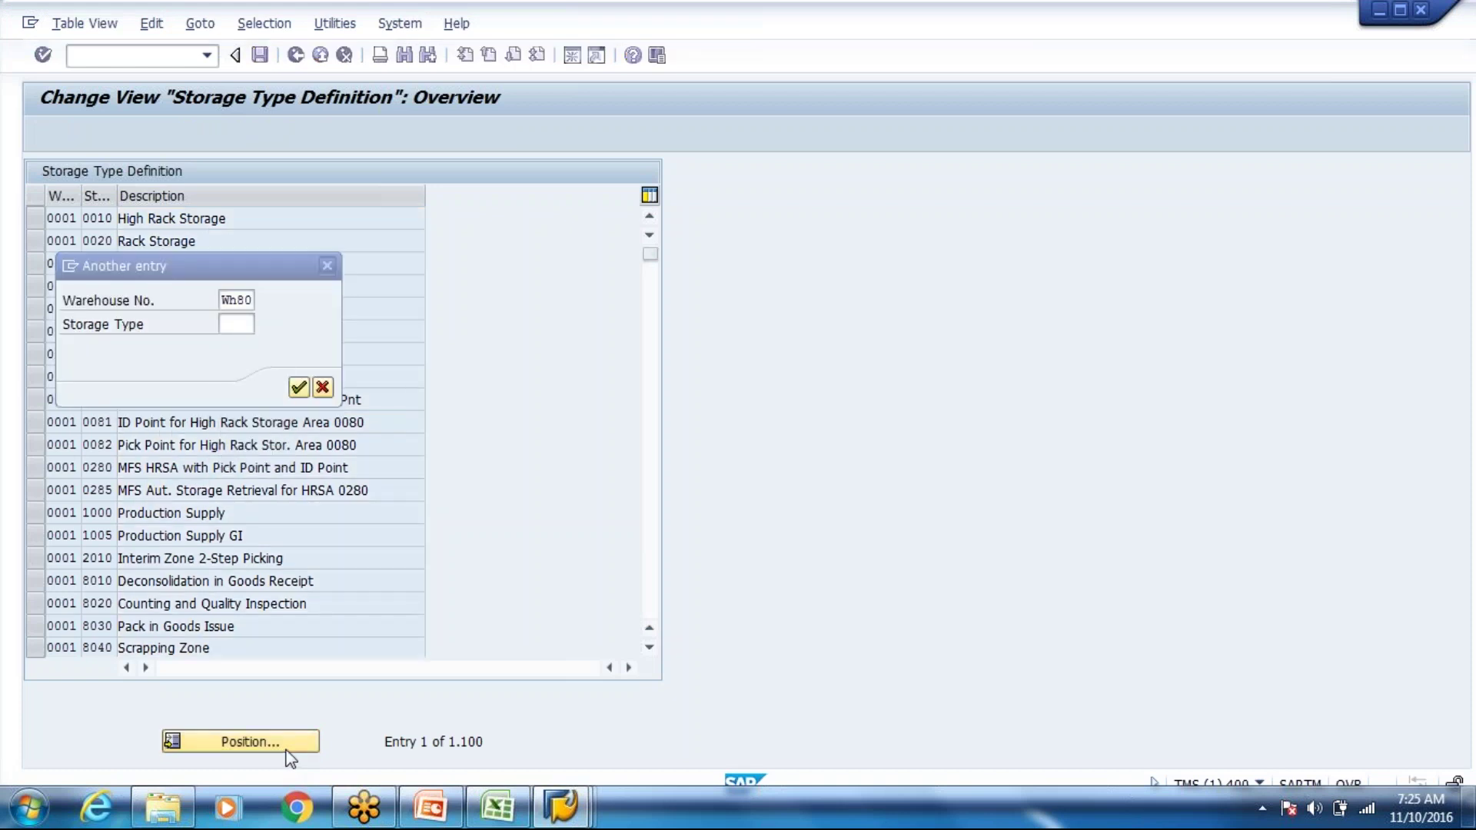
key("Return")
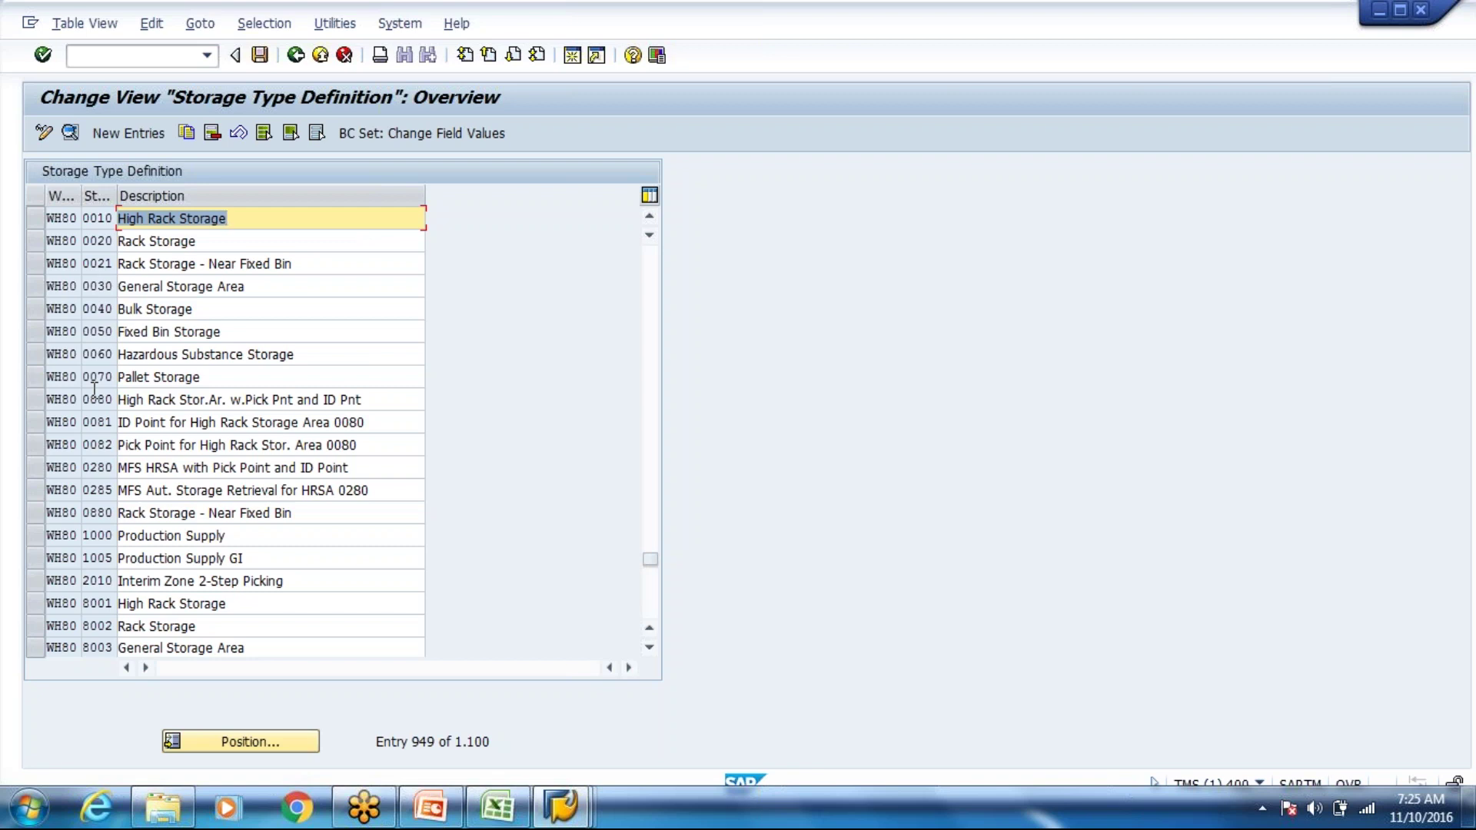
left_click(104, 646)
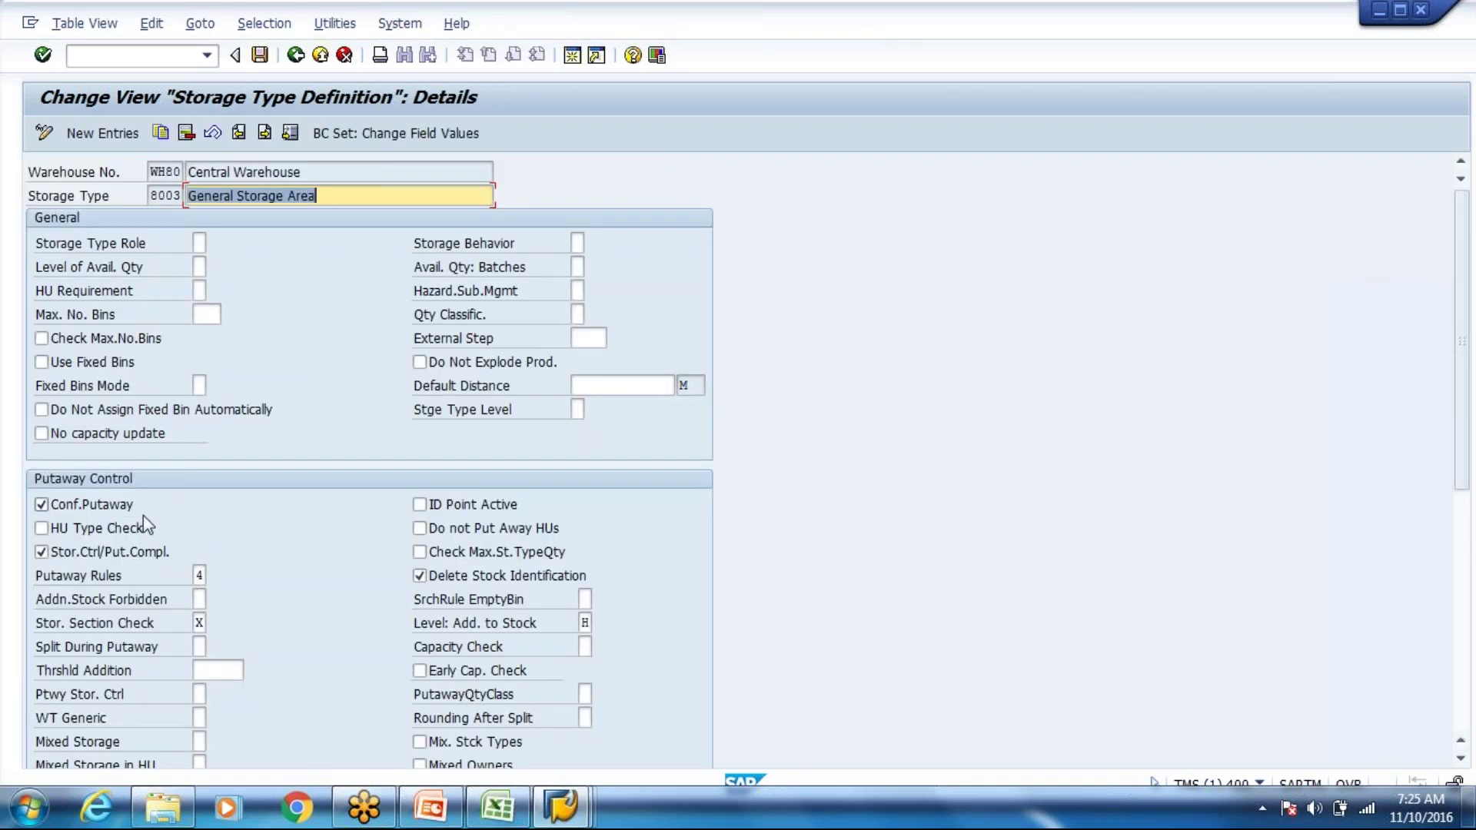
left_click(71, 535)
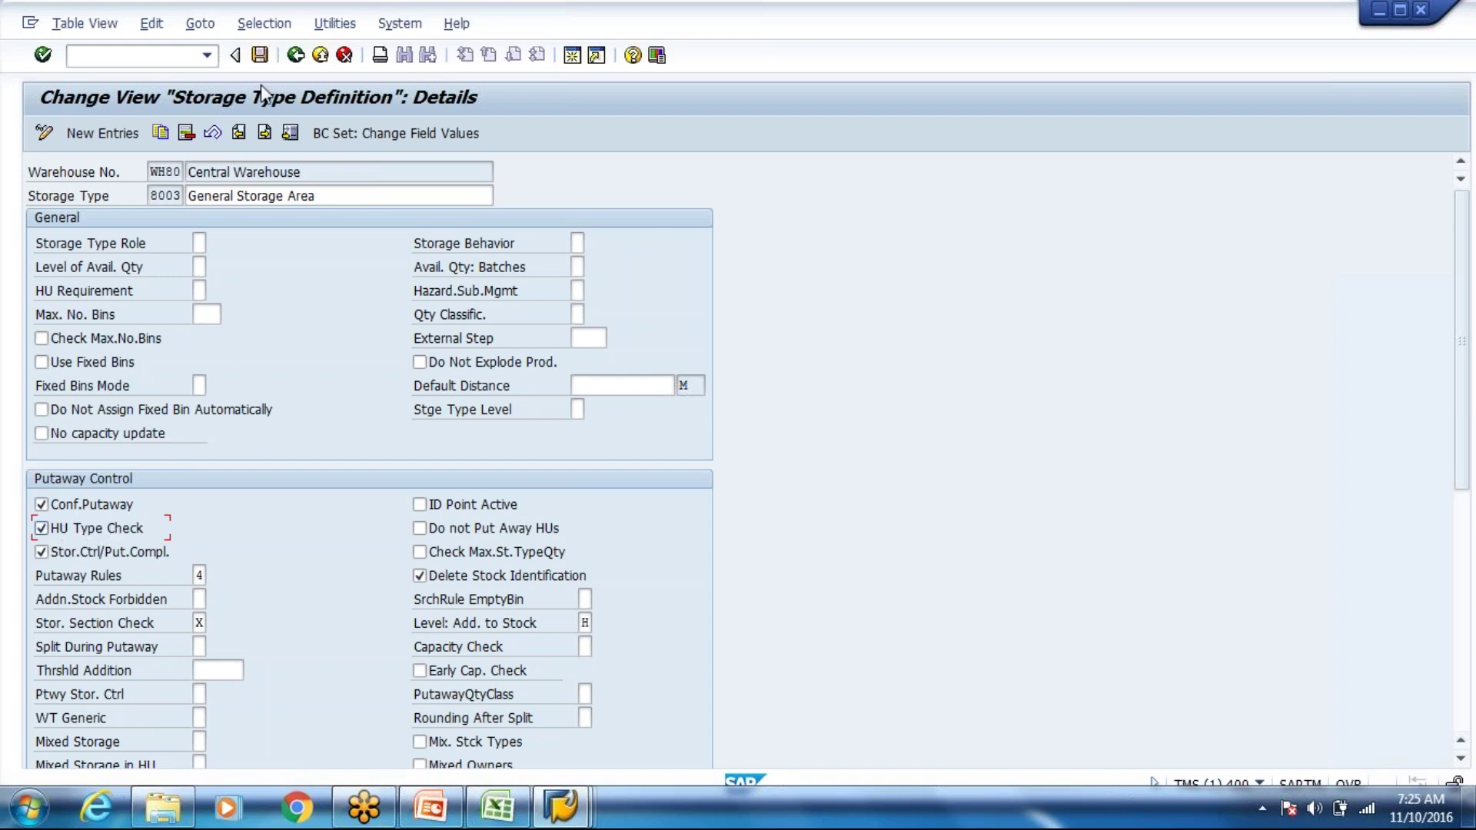
left_click(261, 54)
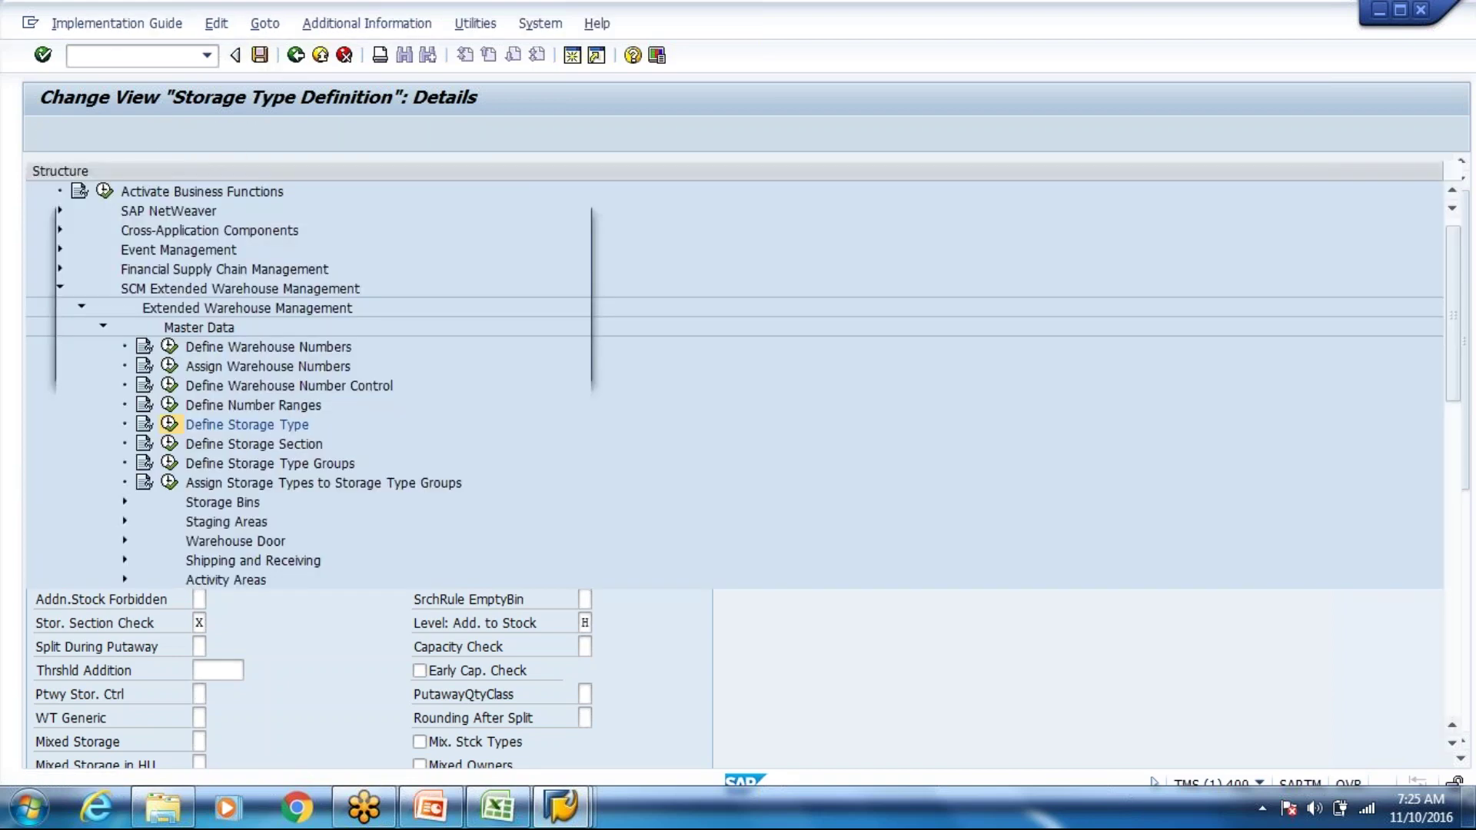
Leave the storage type definition and return to the putaway strategies under Goods Receipt Process in the customizing structure
left_click(326, 366)
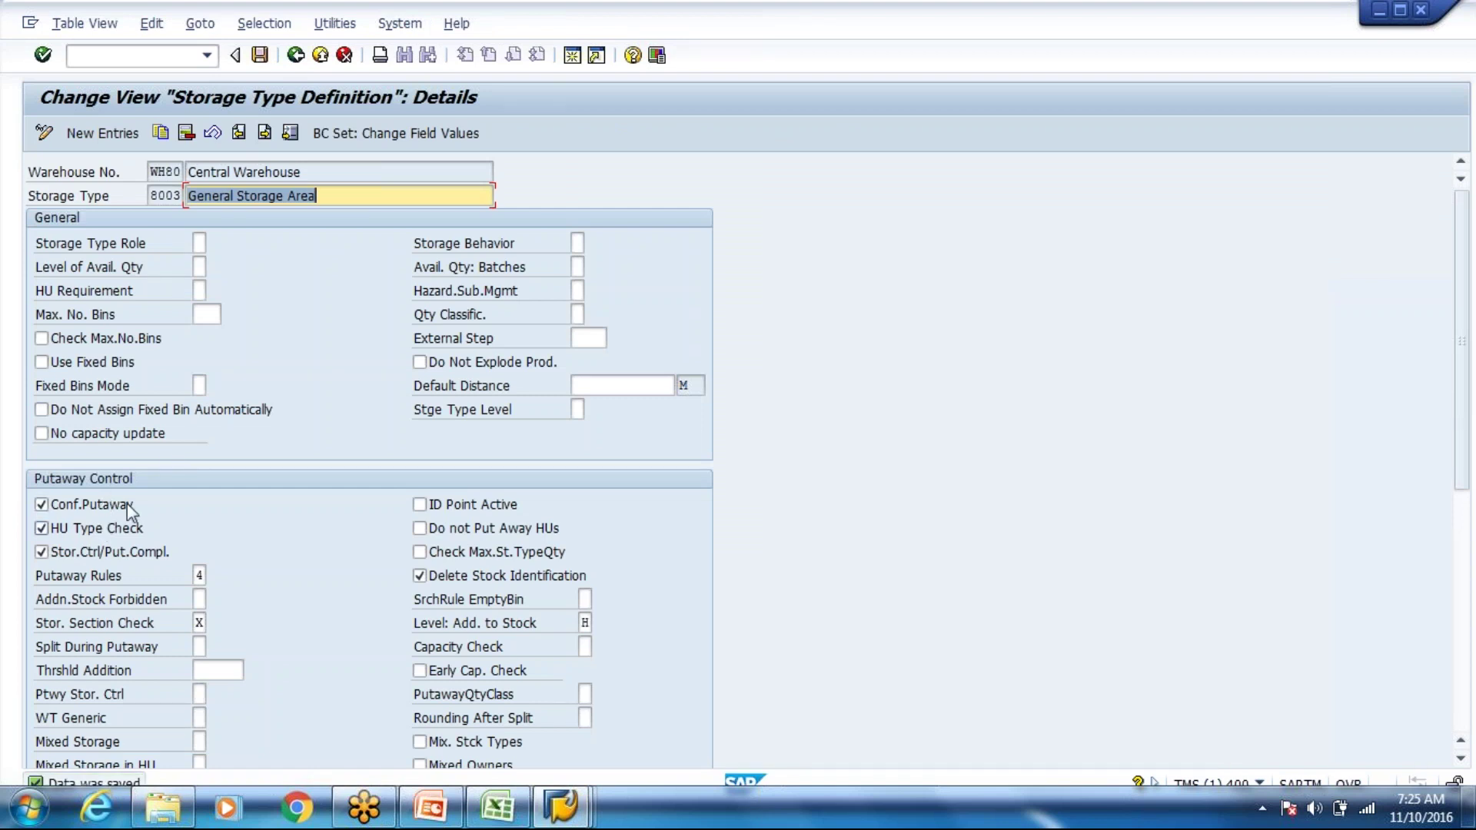
left_click(296, 55)
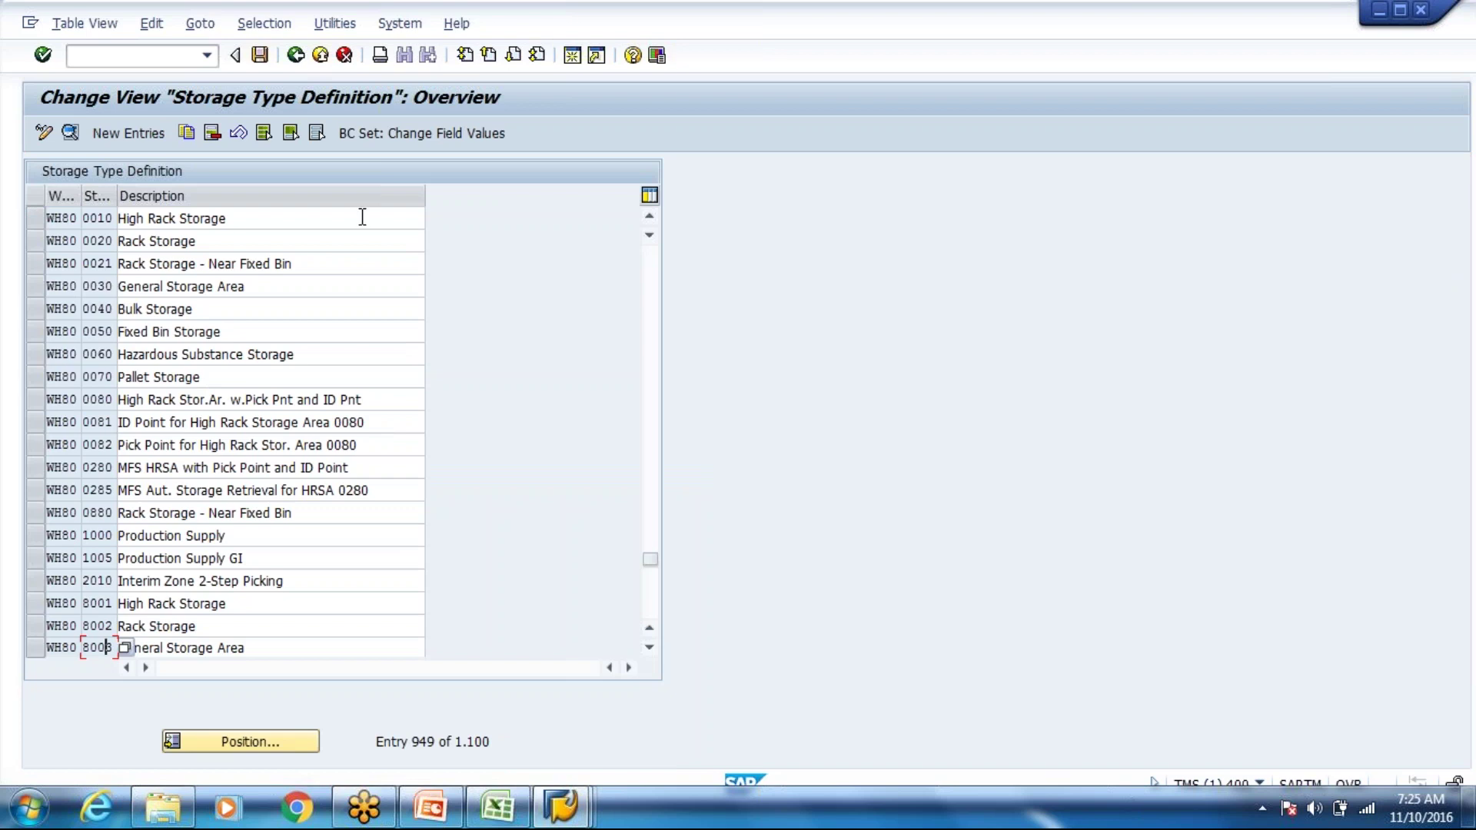
left_click(295, 55)
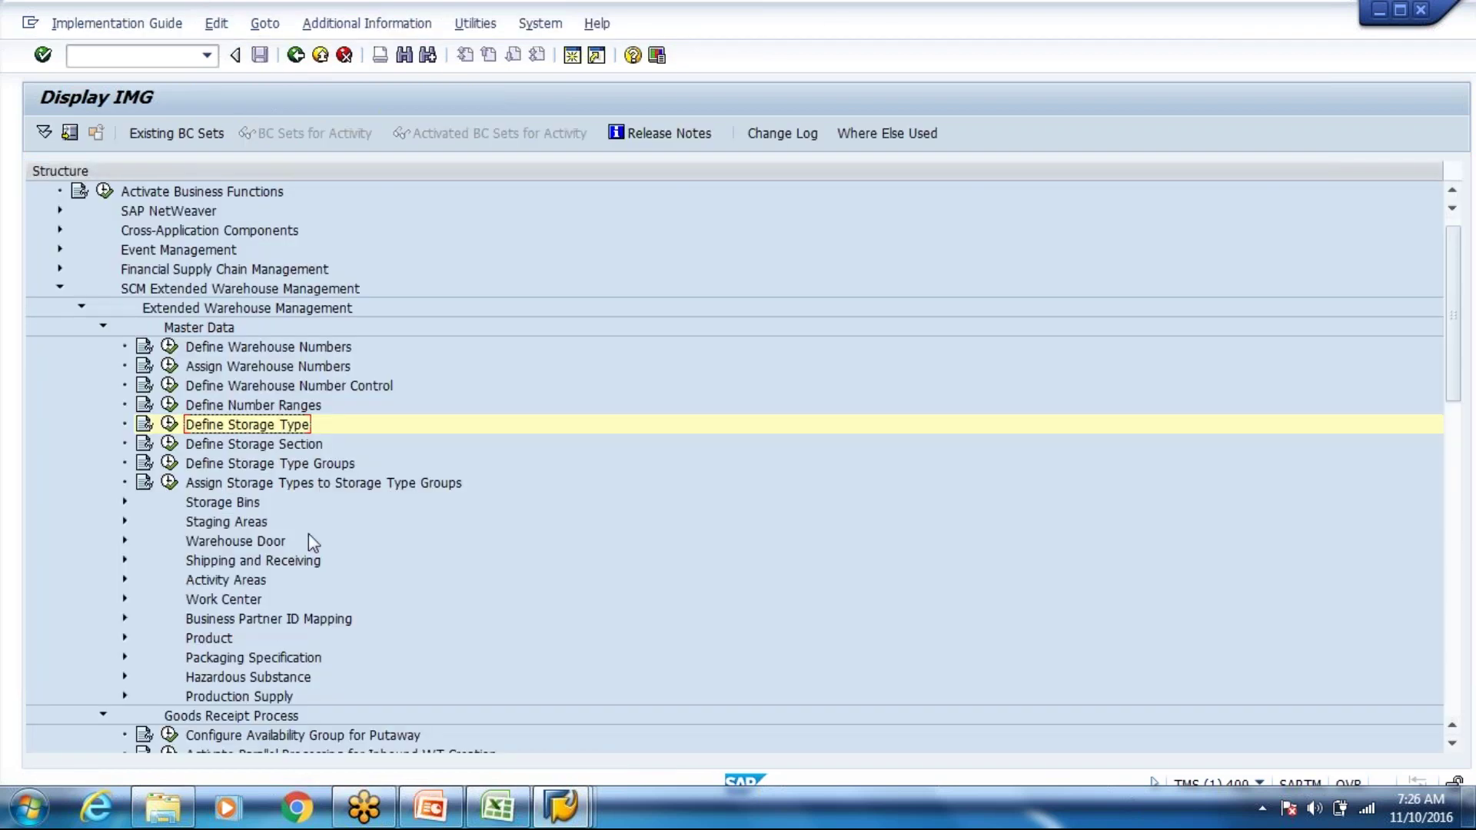
scroll(292, 634, "down", 3)
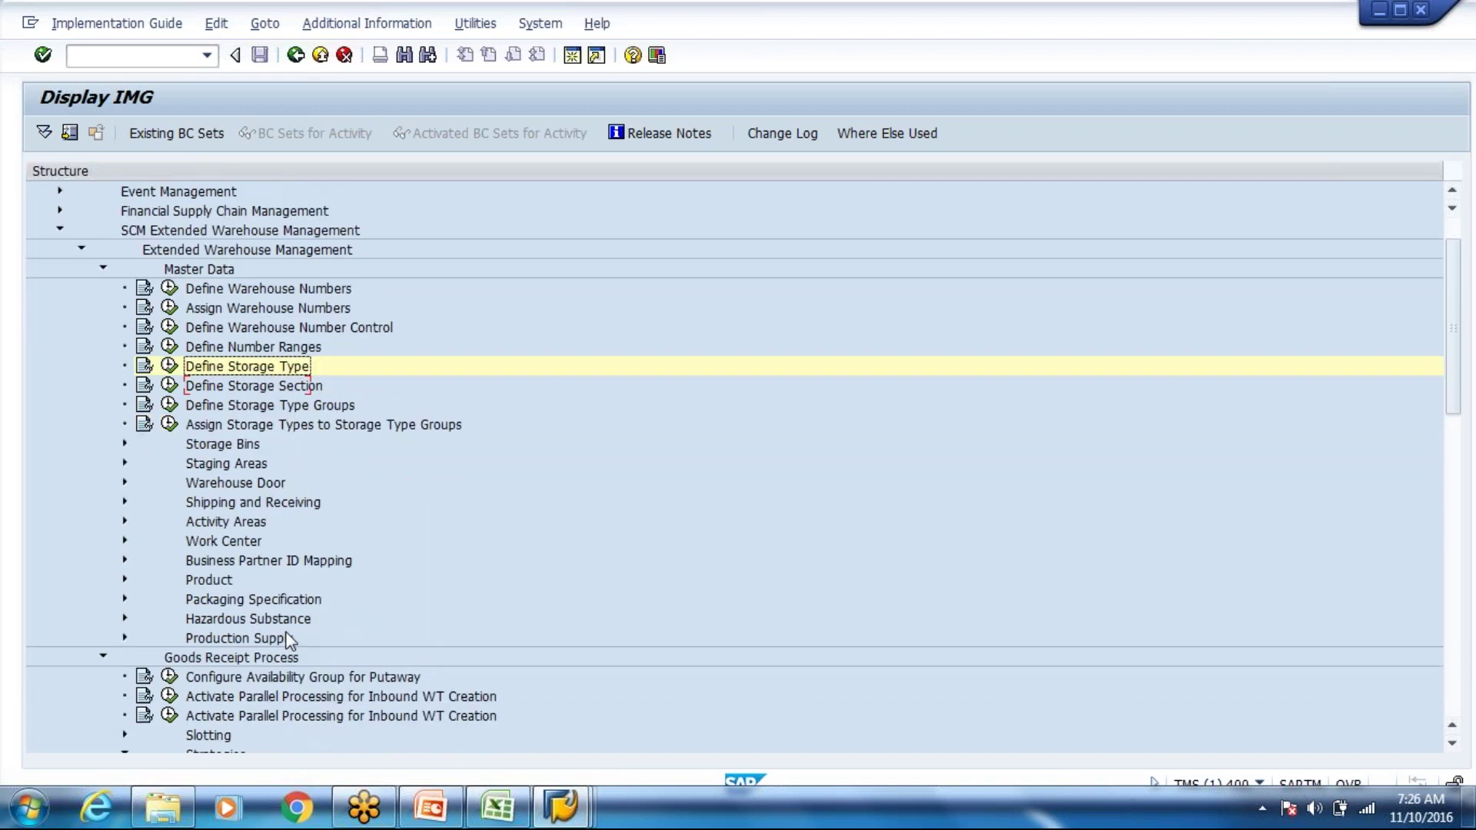
scroll(221, 601, "down", 3)
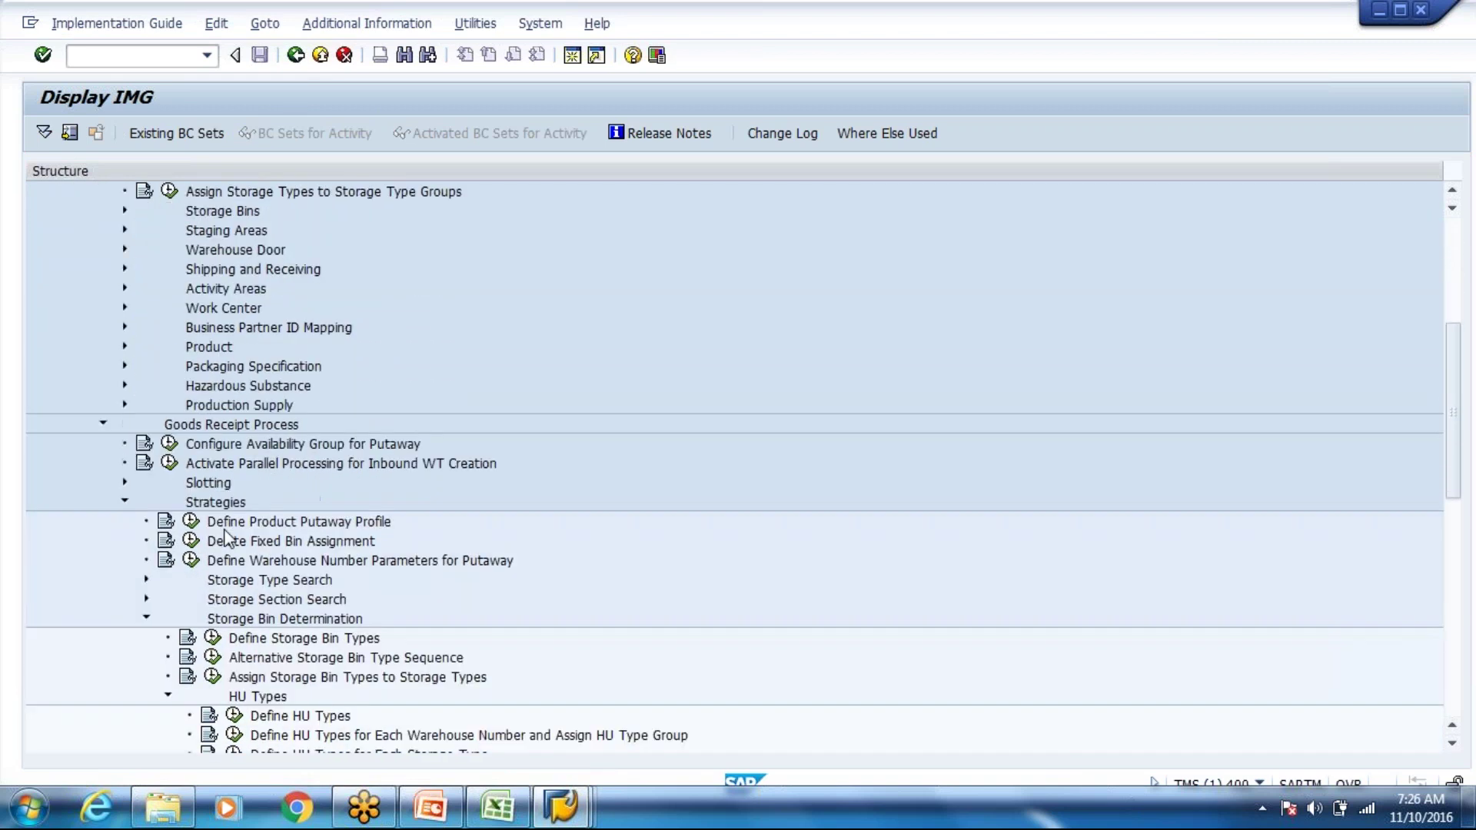
scroll(225, 536, "down", 2)
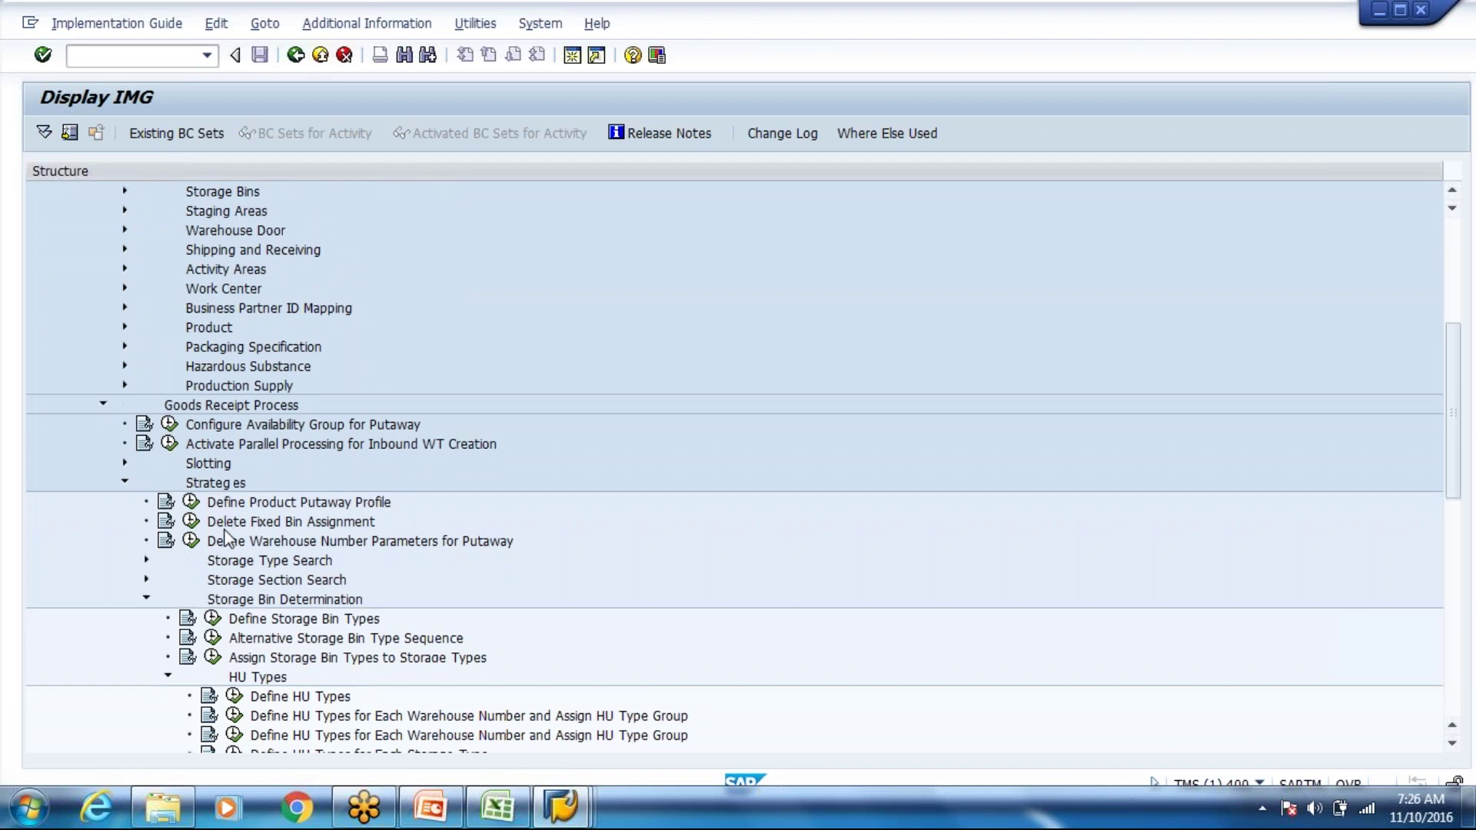
Open the definition of HU types for each storage type, locate warehouse WH80 and delete its T010 entry
left_click(234, 638)
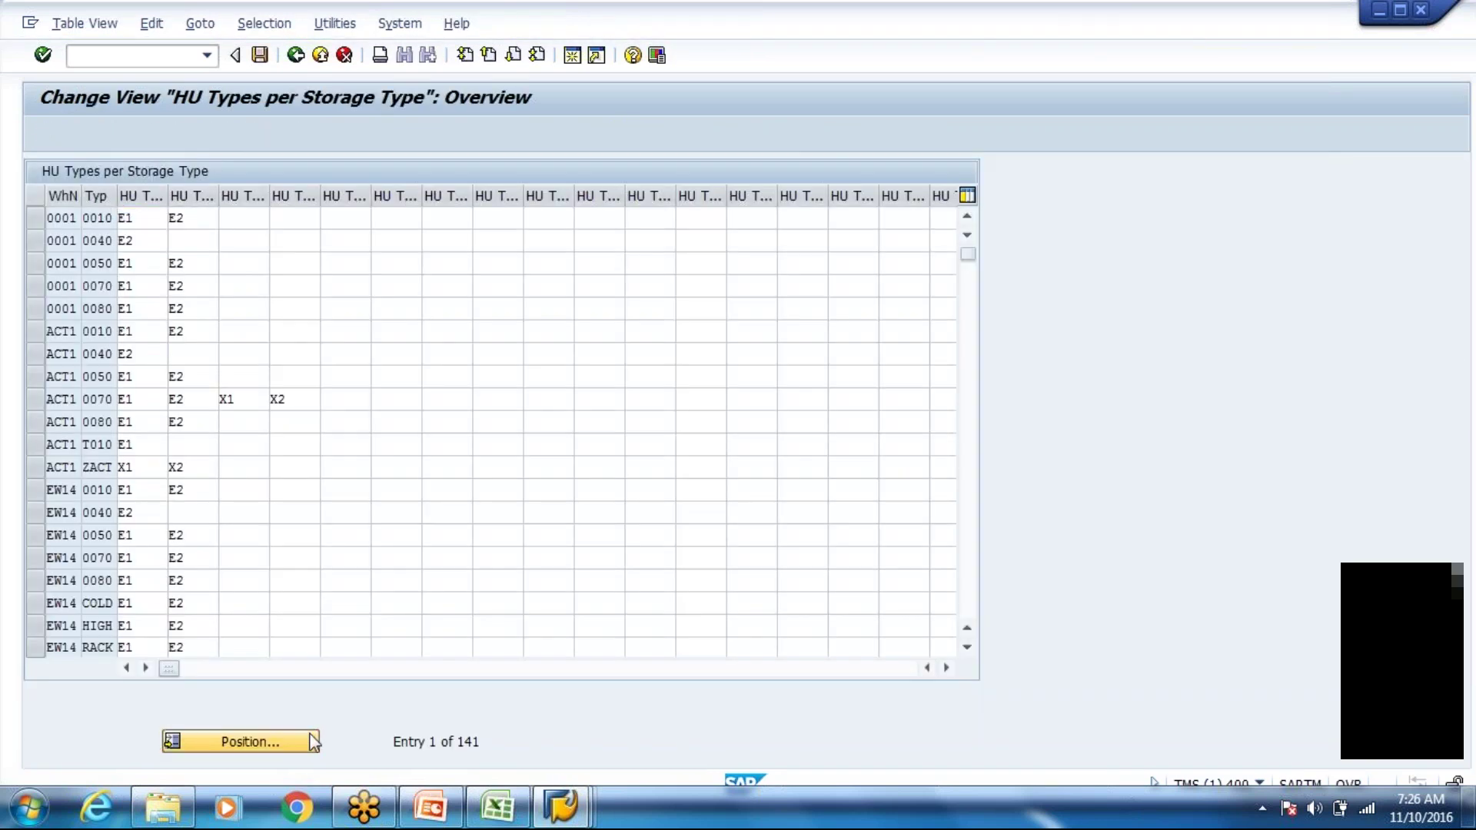
left_click(311, 741)
type("Wh80")
key("Return")
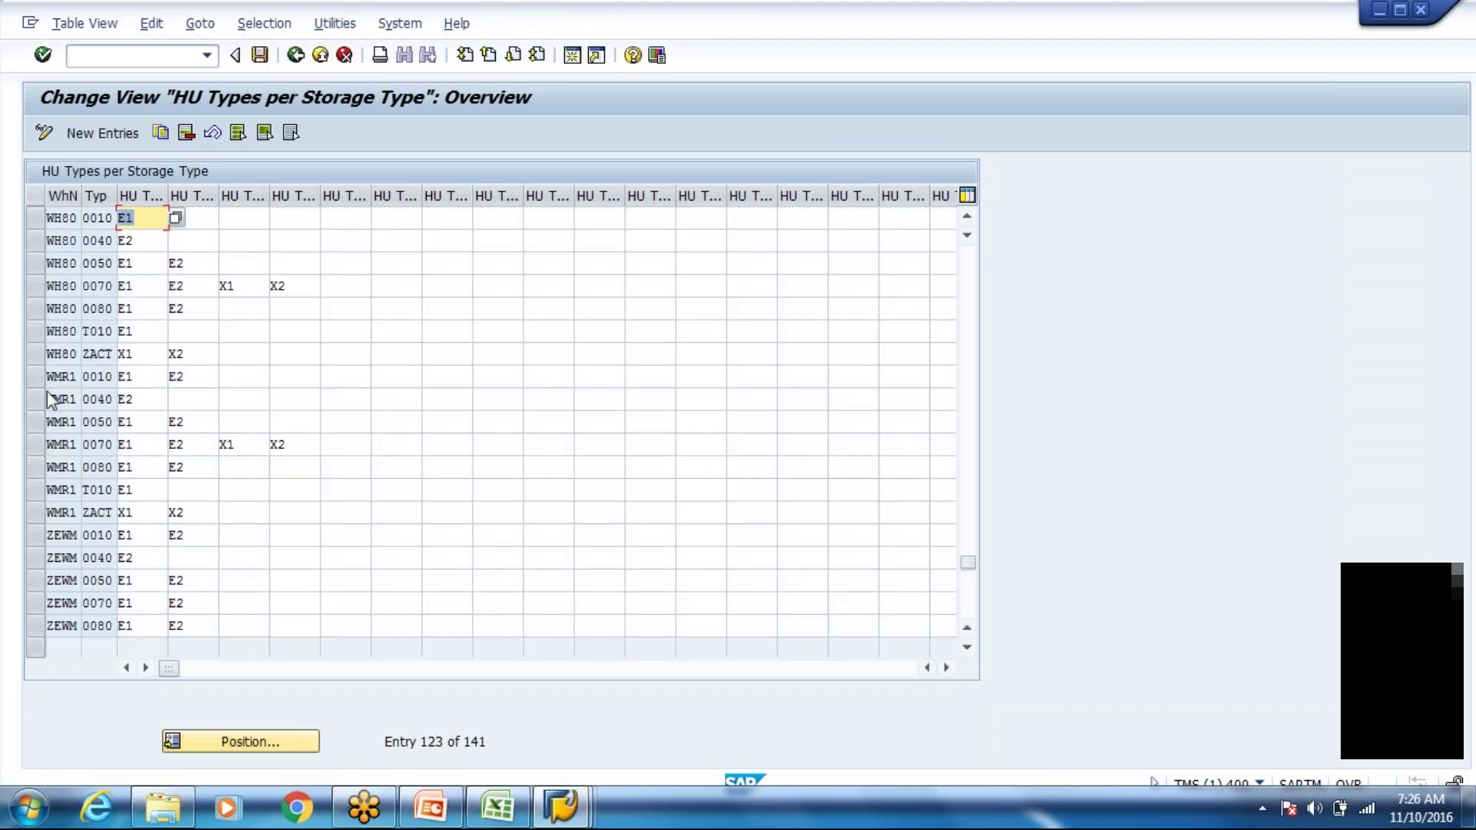
left_click(35, 331)
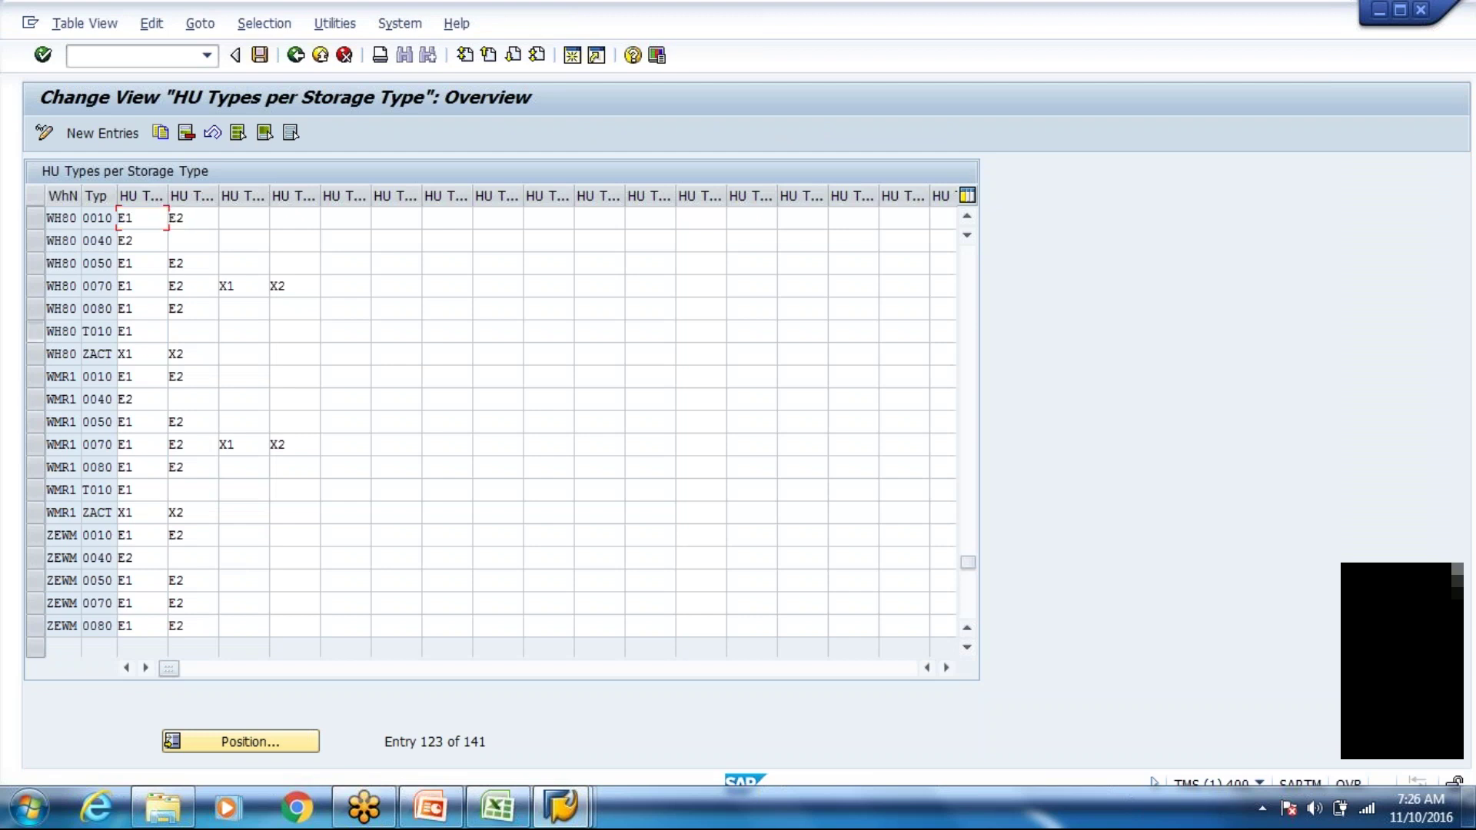
left_click(186, 134)
Add a new entry for warehouse WH80, storage type 8003 from the Excel layout data, with HU types E2 and C1
left_click(103, 133)
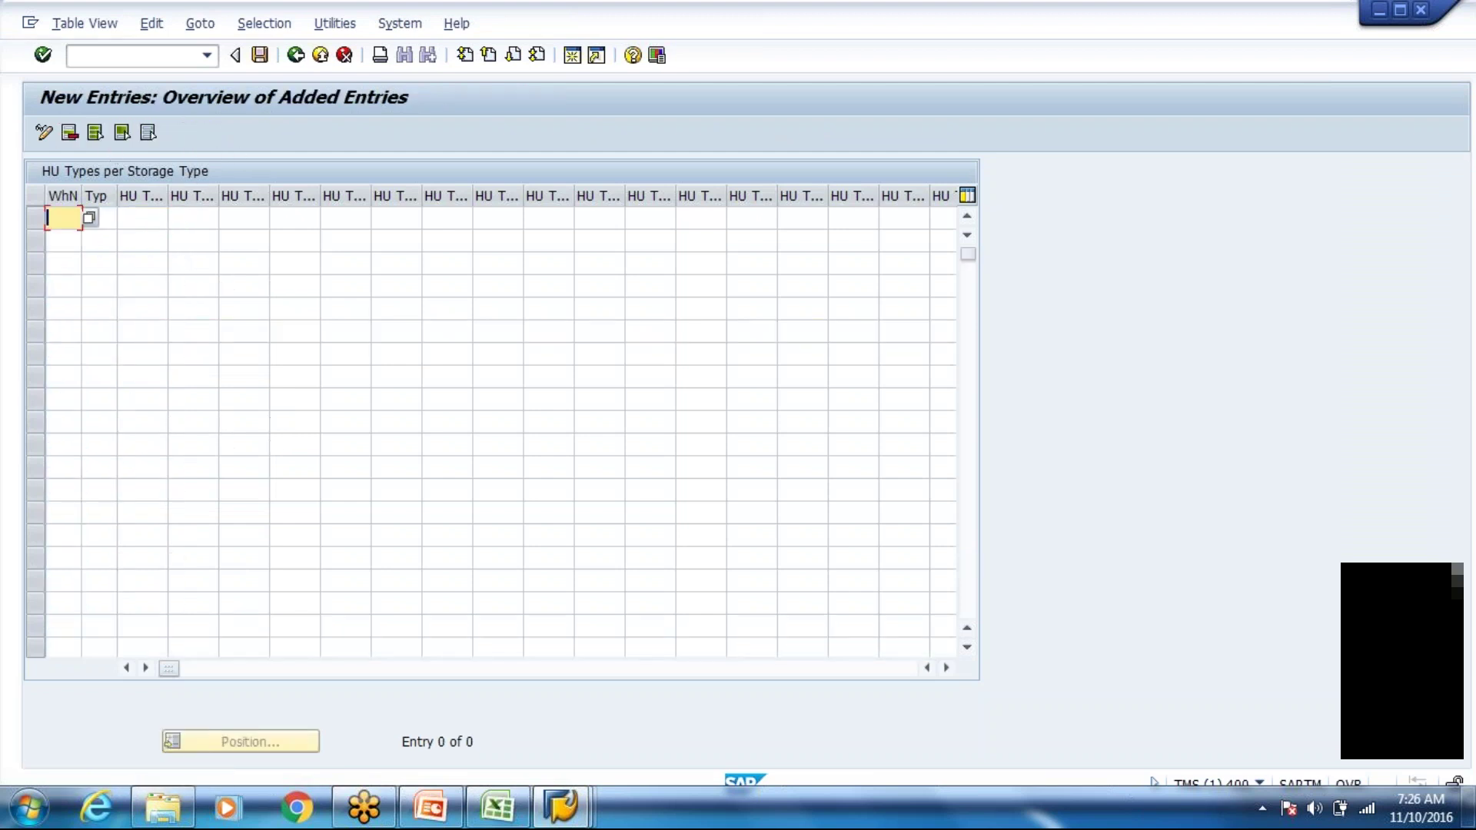
type("Wh80")
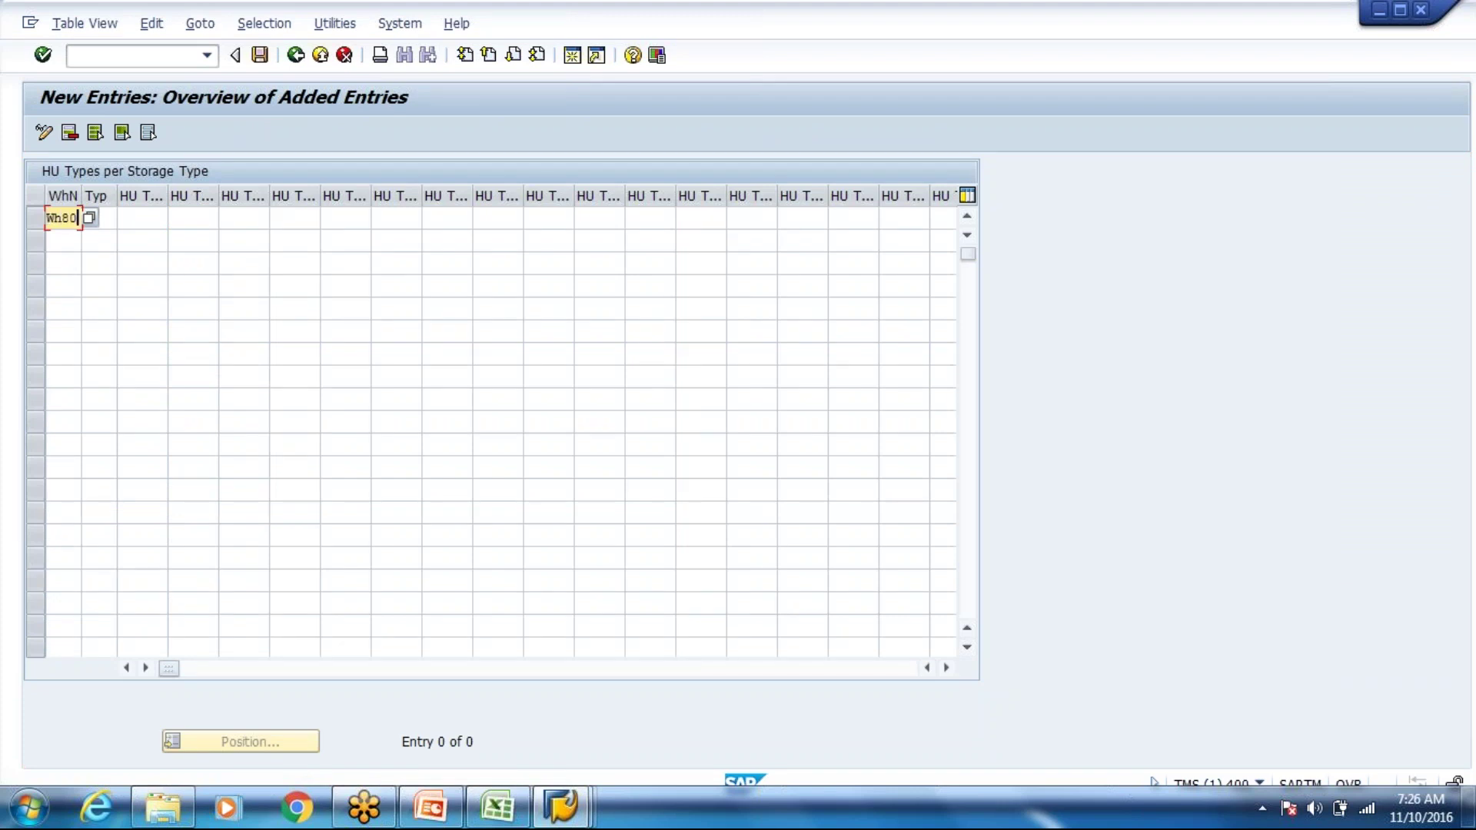
key("Tab")
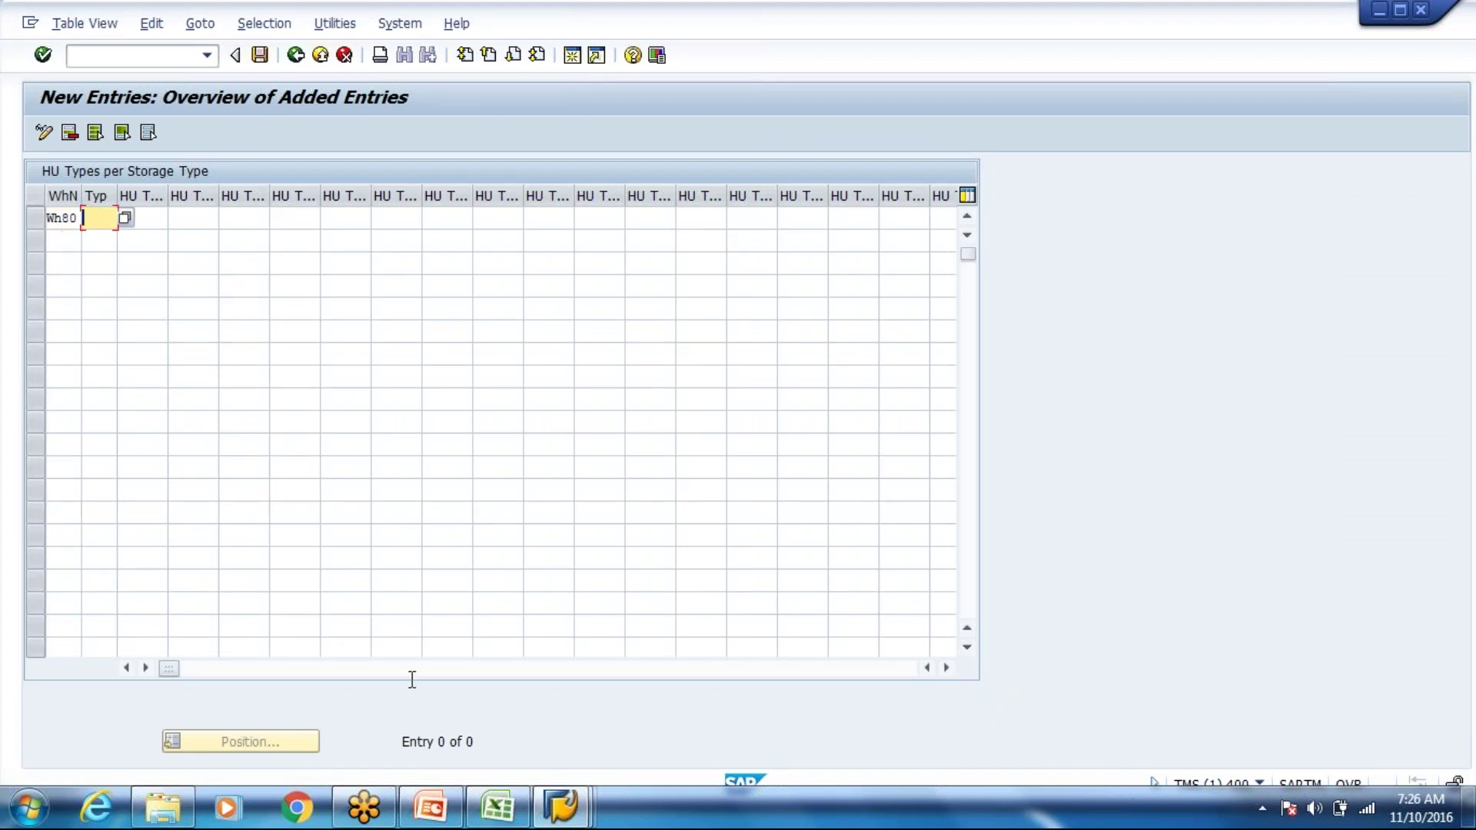
left_click(498, 807)
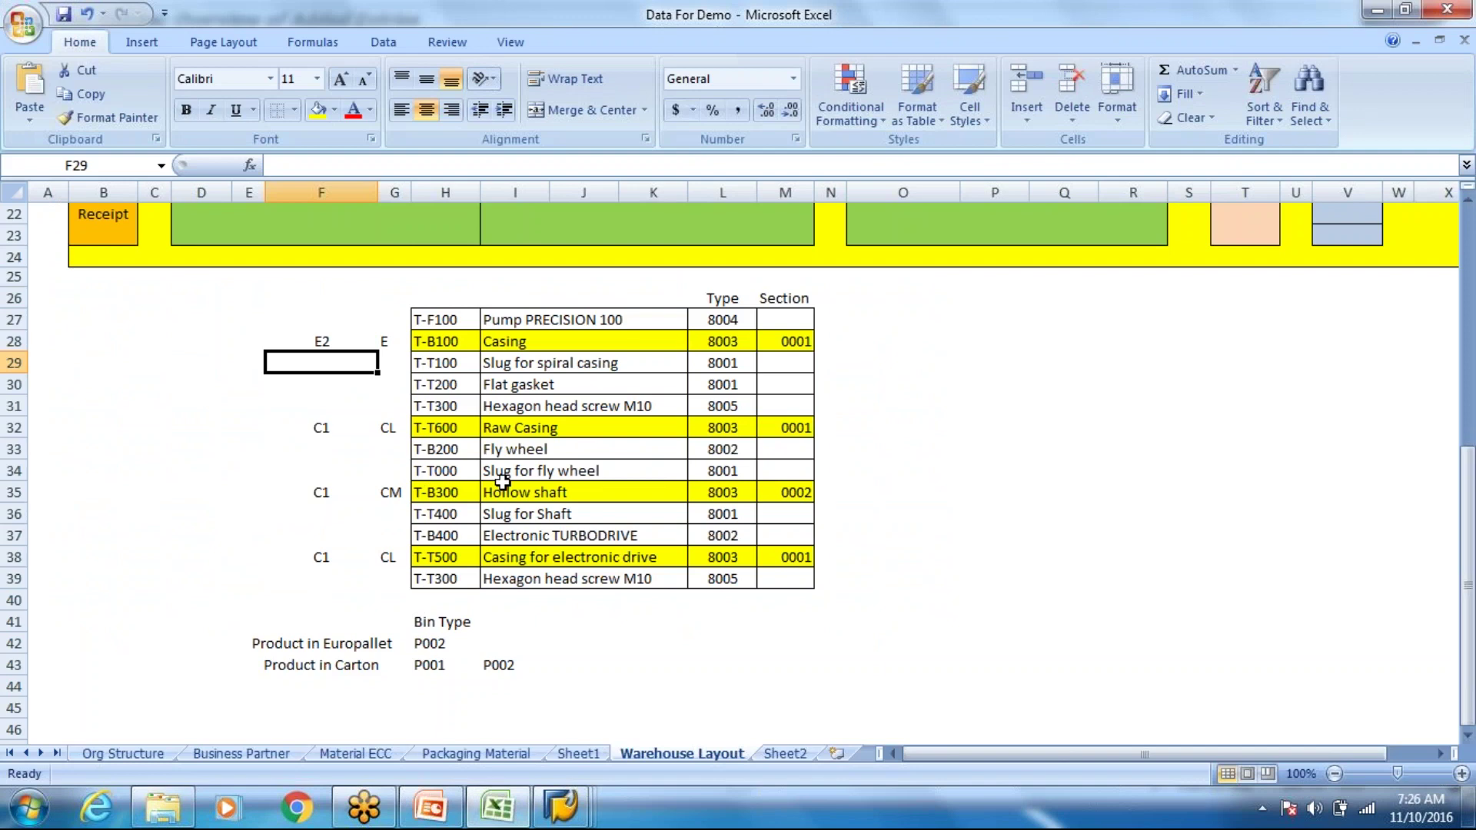
key("alt+Tab")
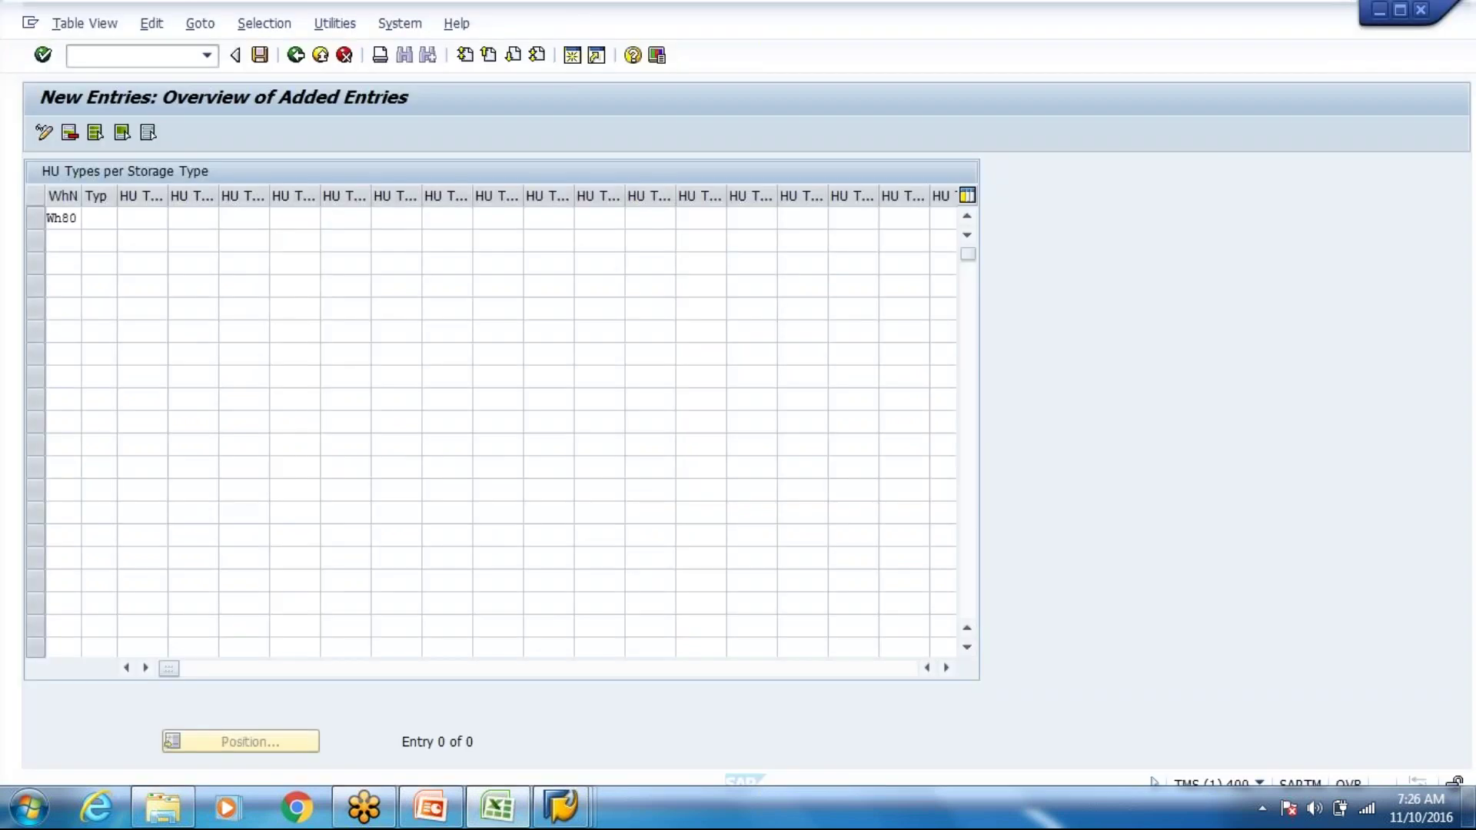
type("8003")
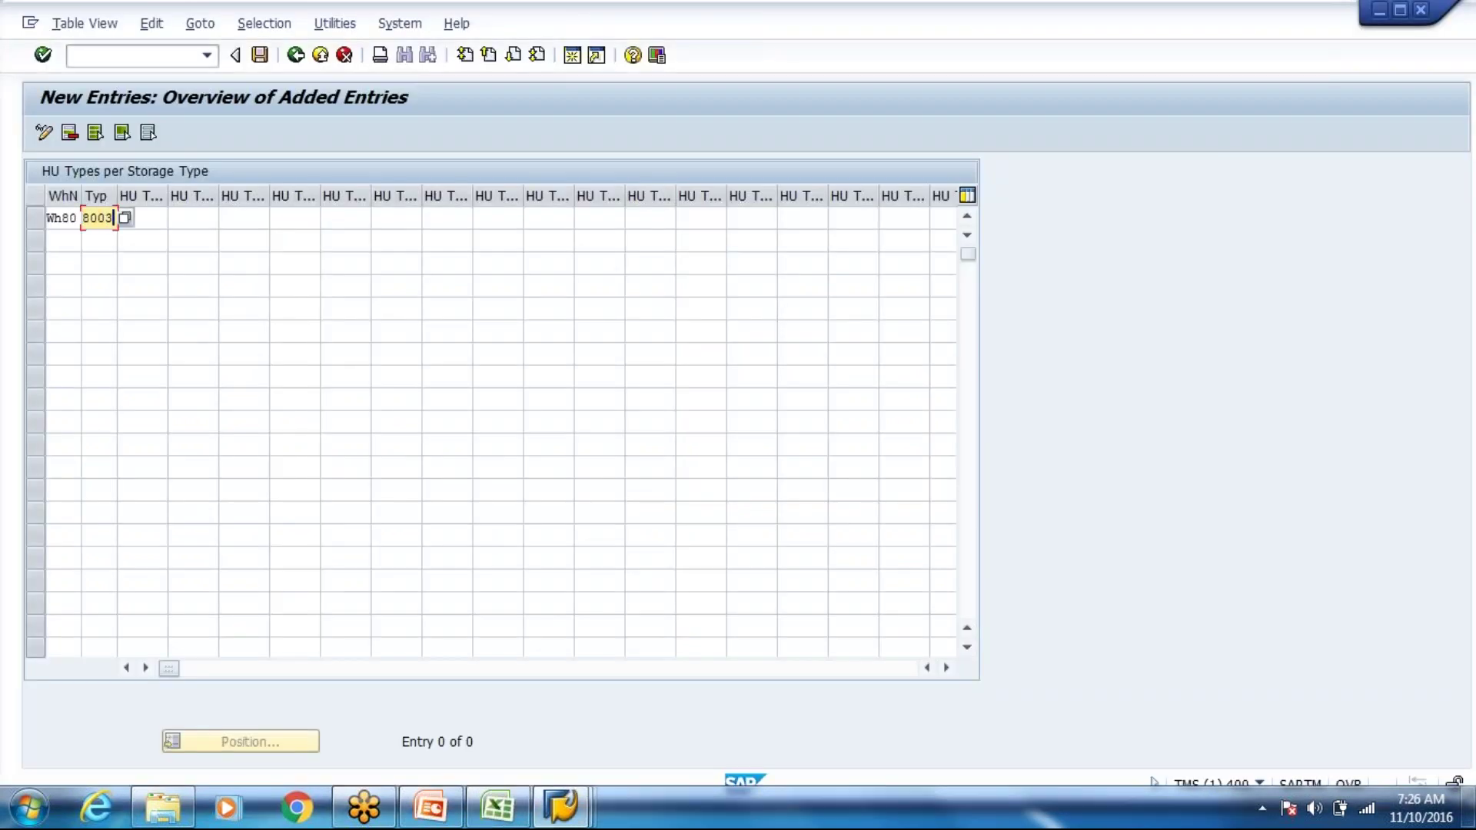
key("Tab")
type("E2")
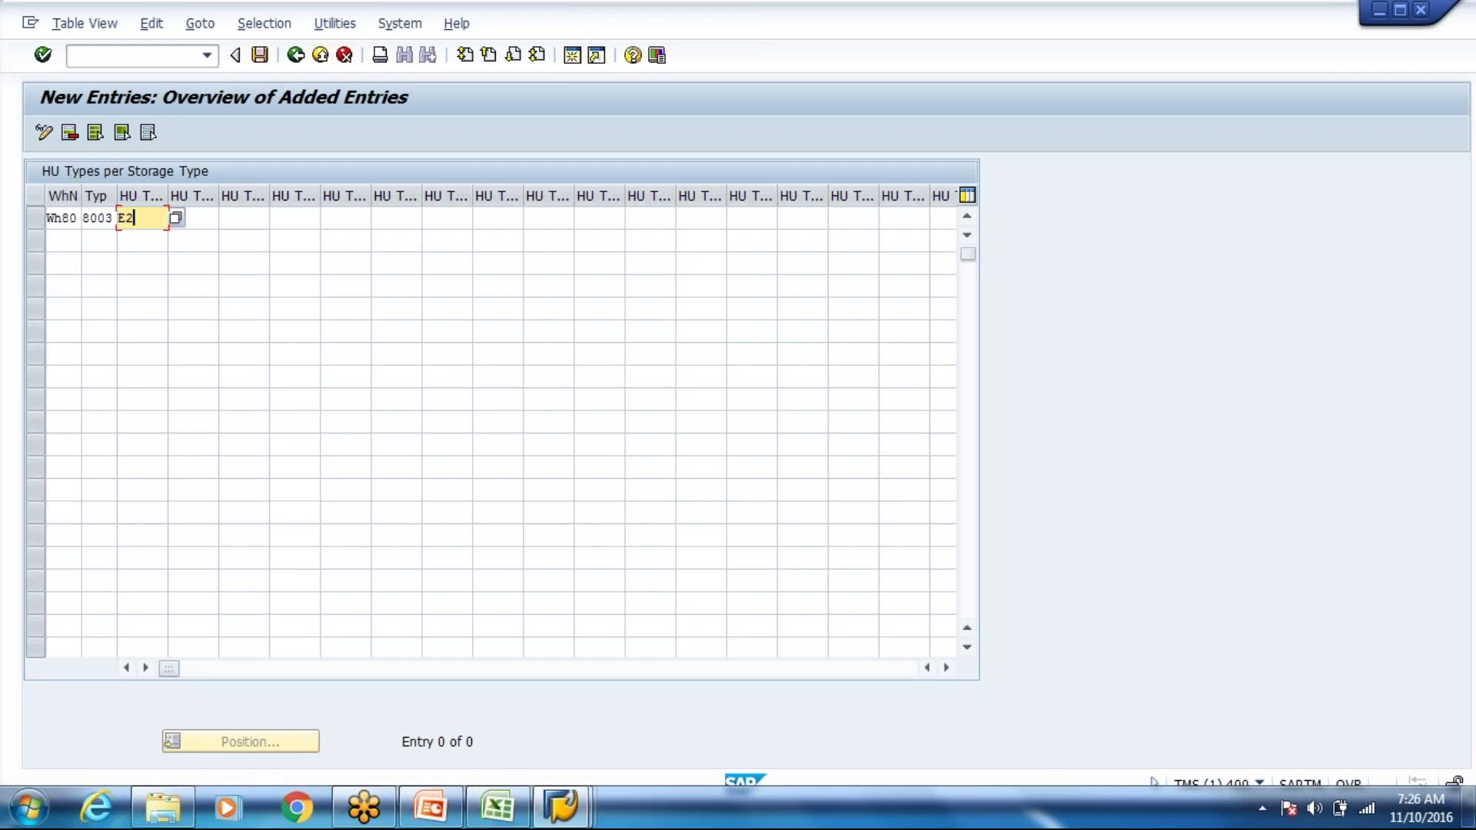
key("Tab")
type("C1")
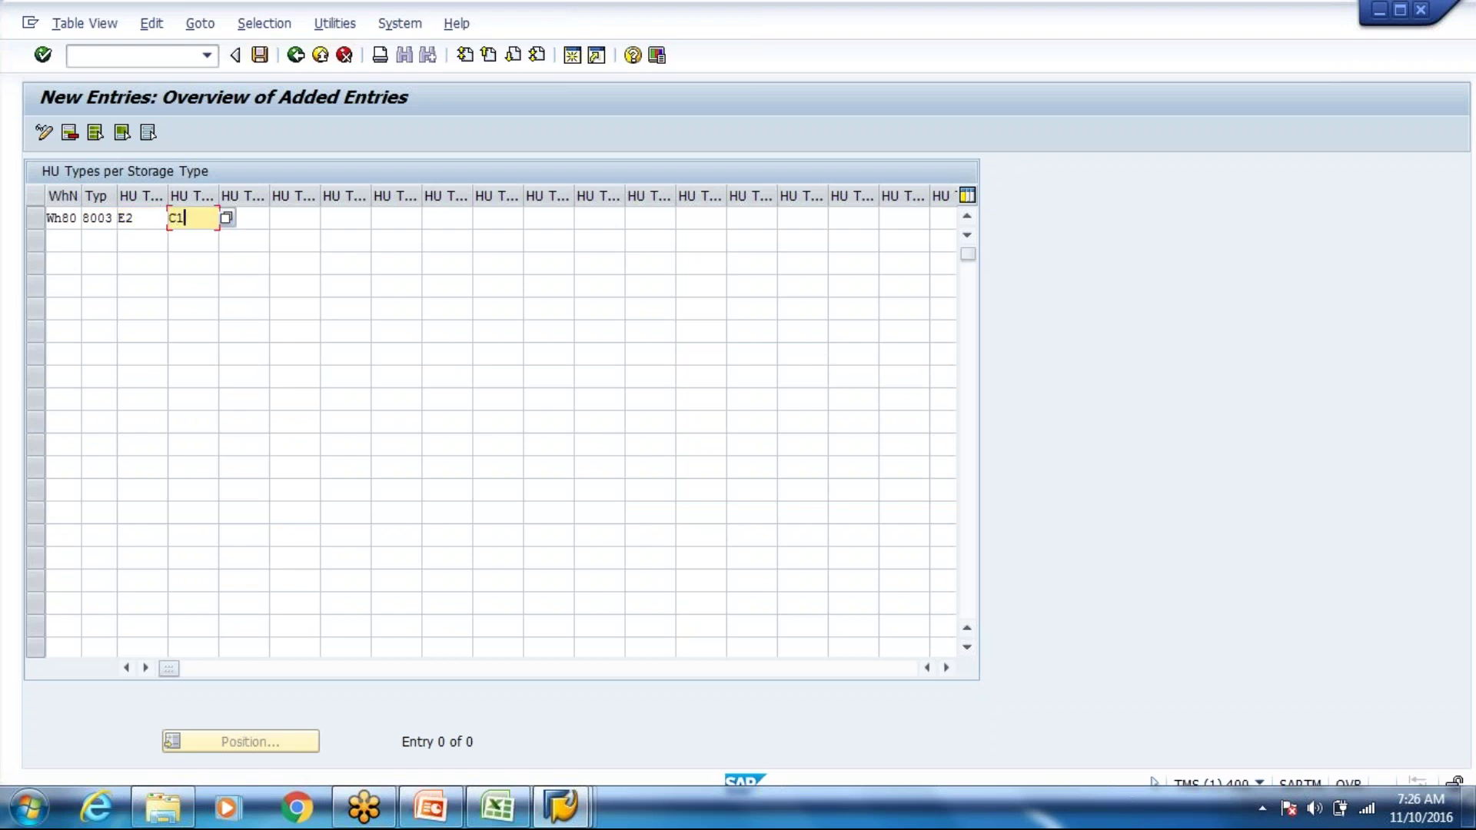
Check the C1 assignments in the Excel Warehouse Layout sheet and save the new HU types entry in SAP
key("alt+Tab")
left_click_drag(322, 428, 300, 577)
key("alt+Tab")
key("Return")
key("F3")
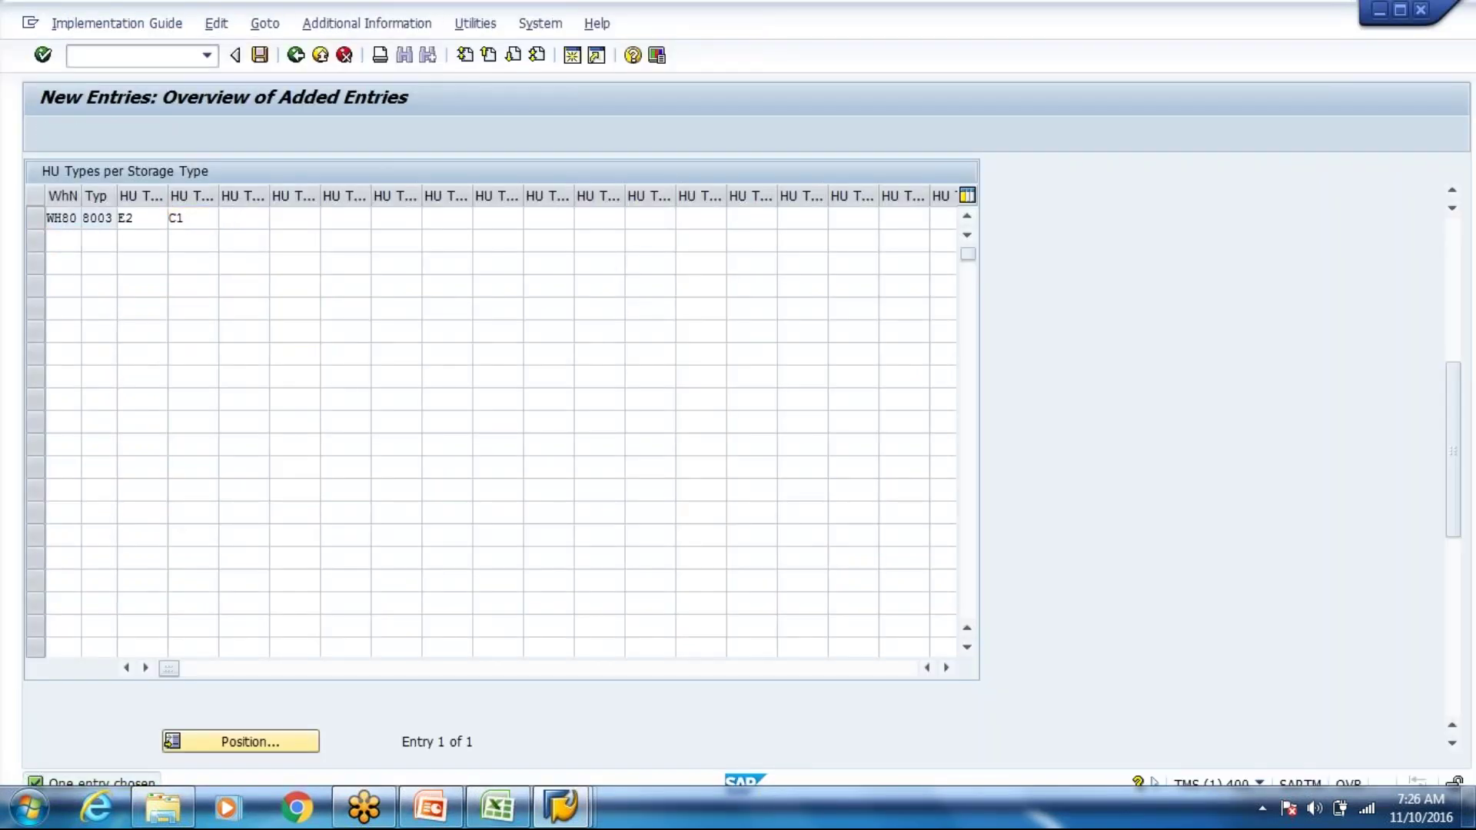
key("Return")
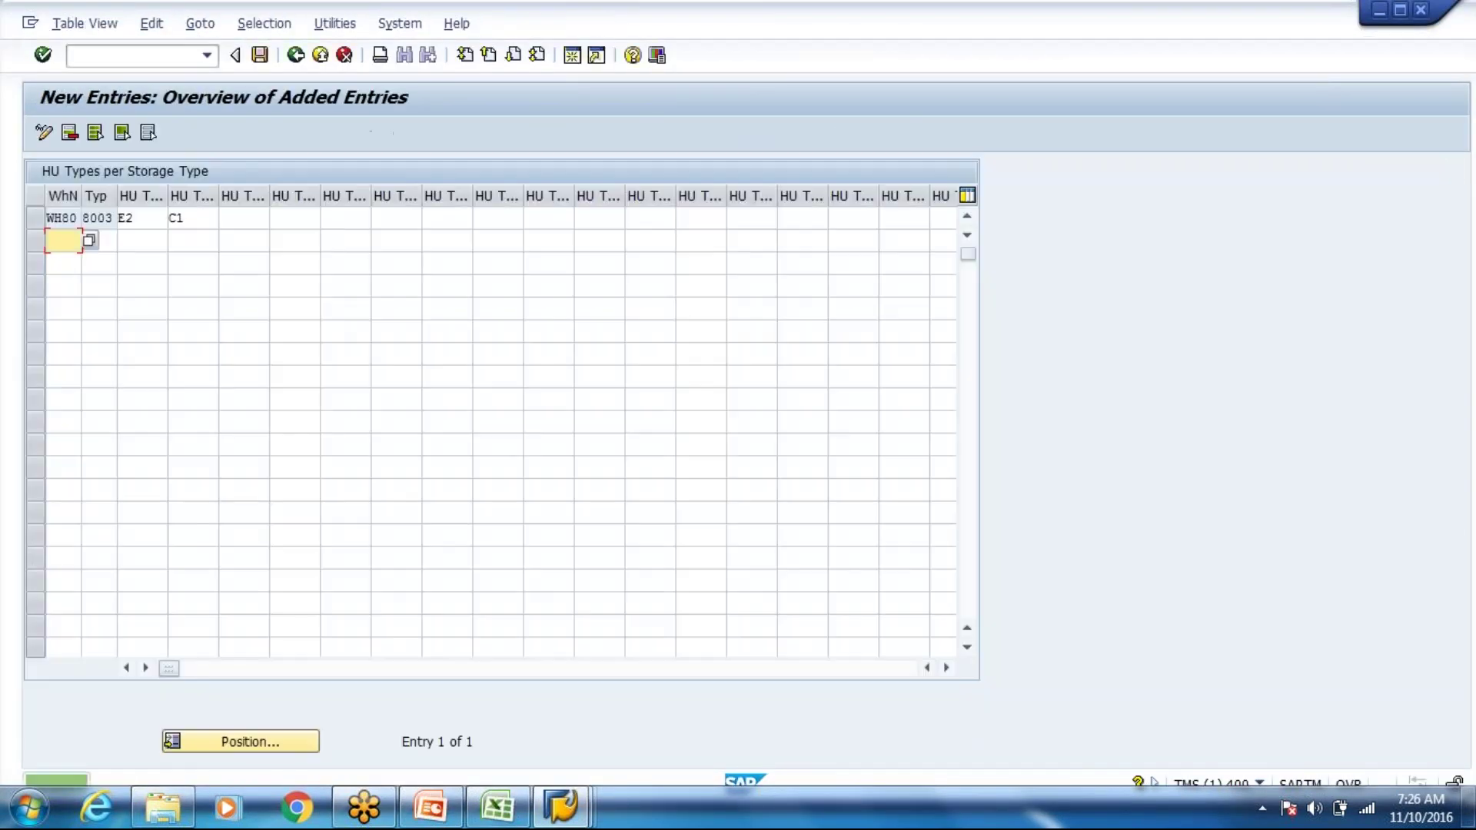
Review the second-level packaging data in the Org Structure sheet of the Excel workbook and return to SAP
left_click(527, 818)
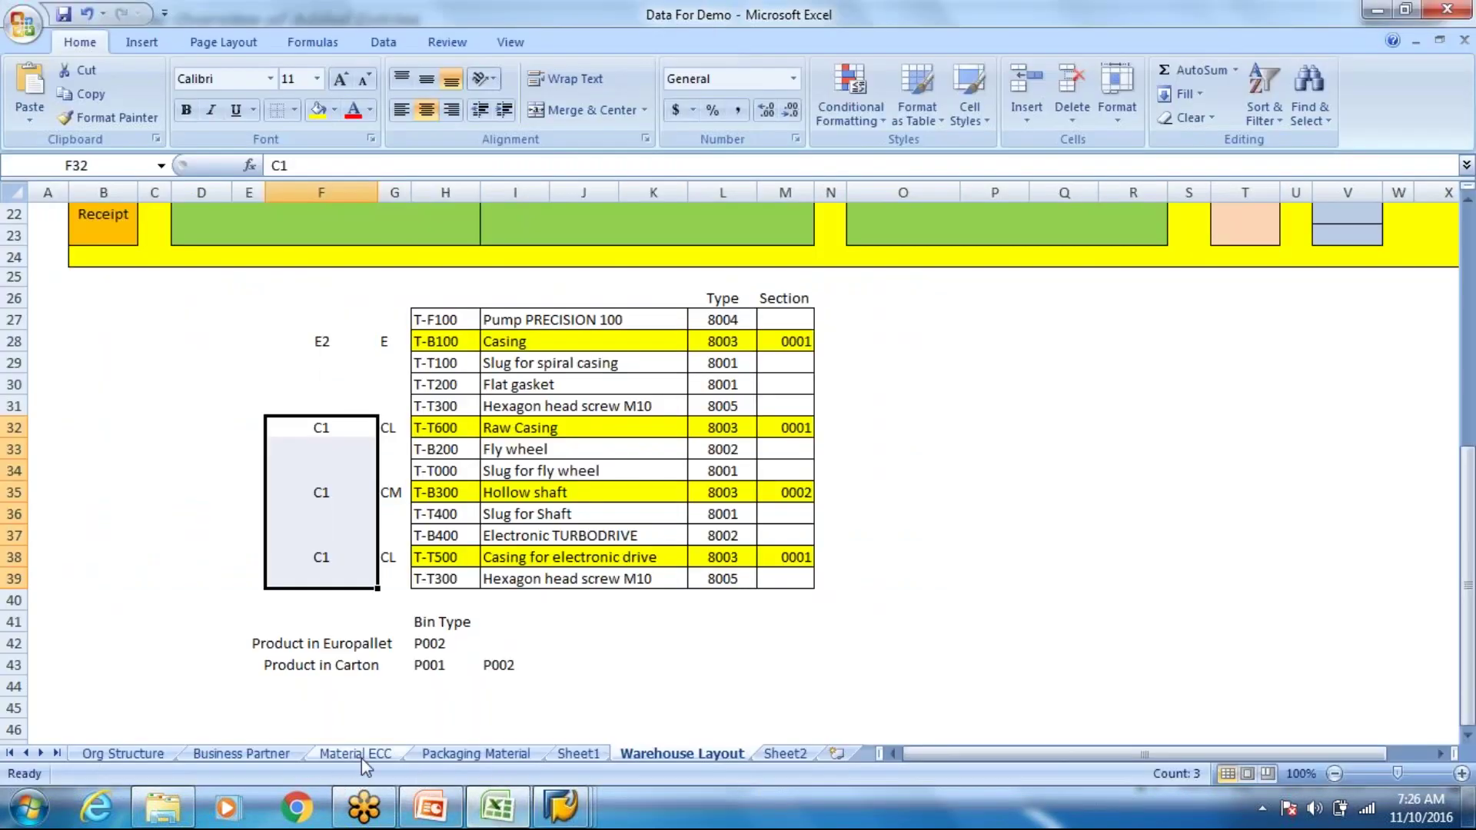
left_click(123, 753)
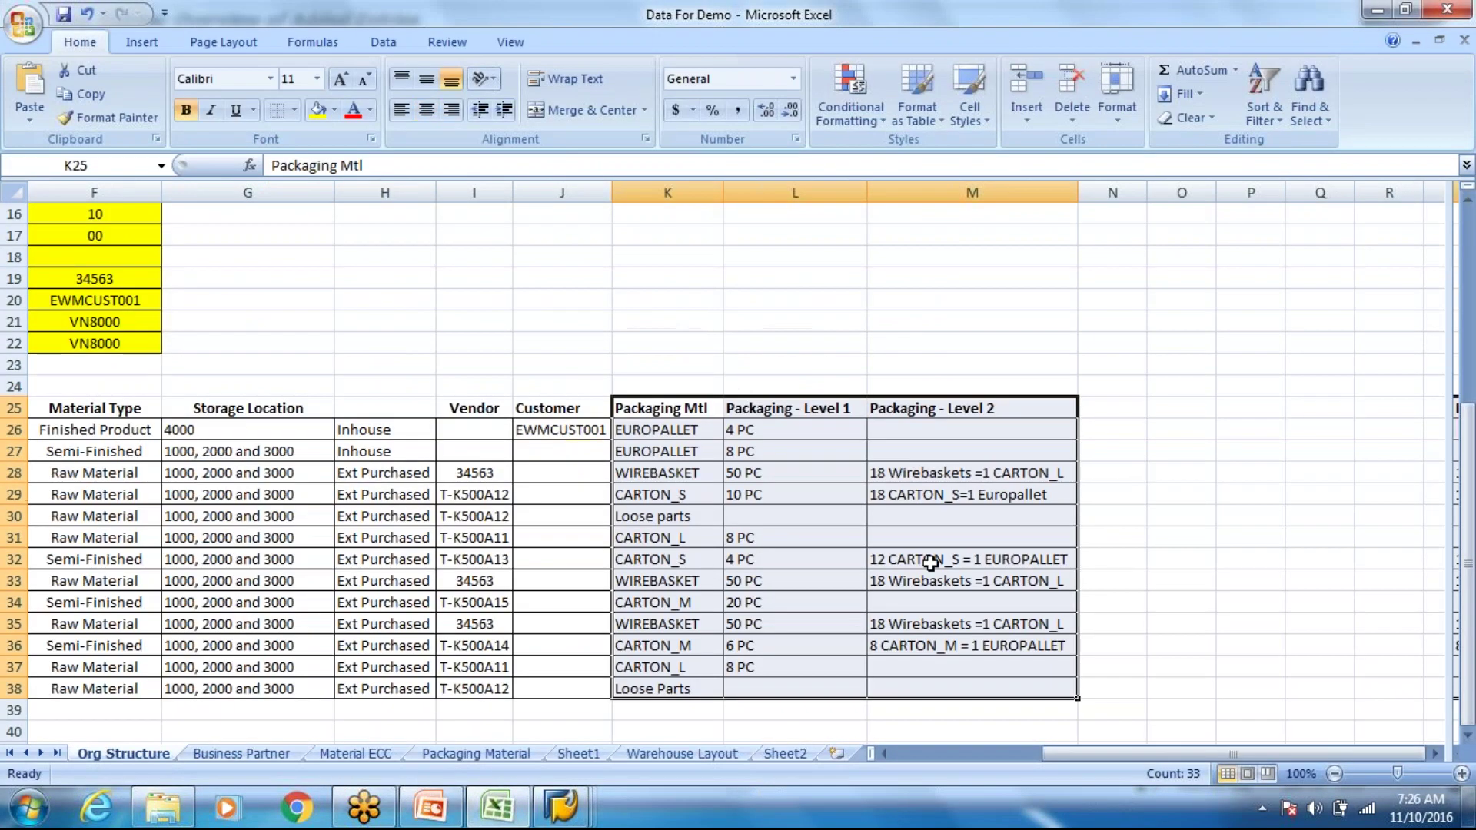
left_click(934, 561)
left_click(933, 582)
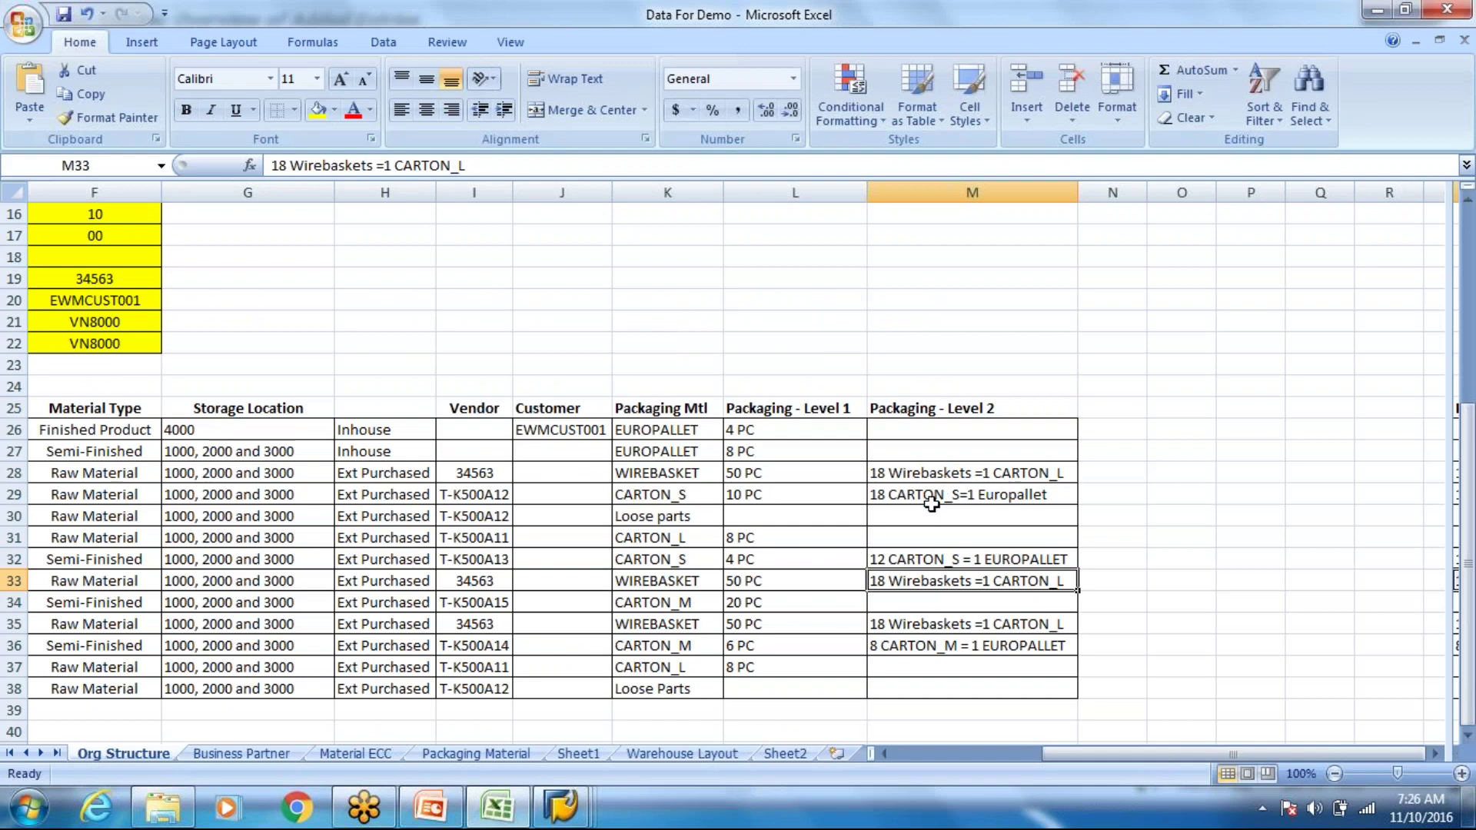
key("alt+Tab")
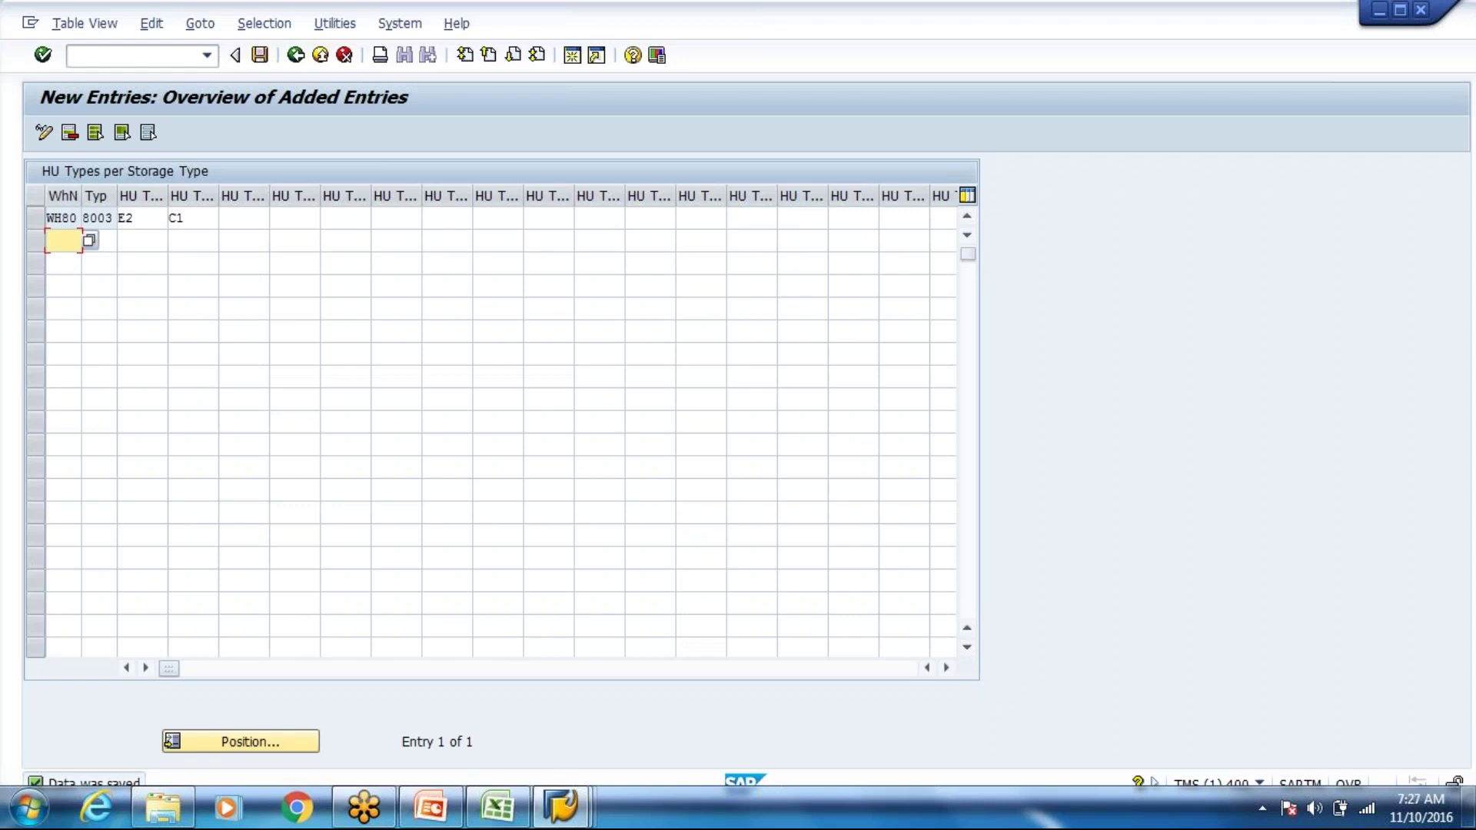
Leave the saved entry, open the definition of HU types for each storage bin type and locate the entries of warehouse WH80
key("F3")
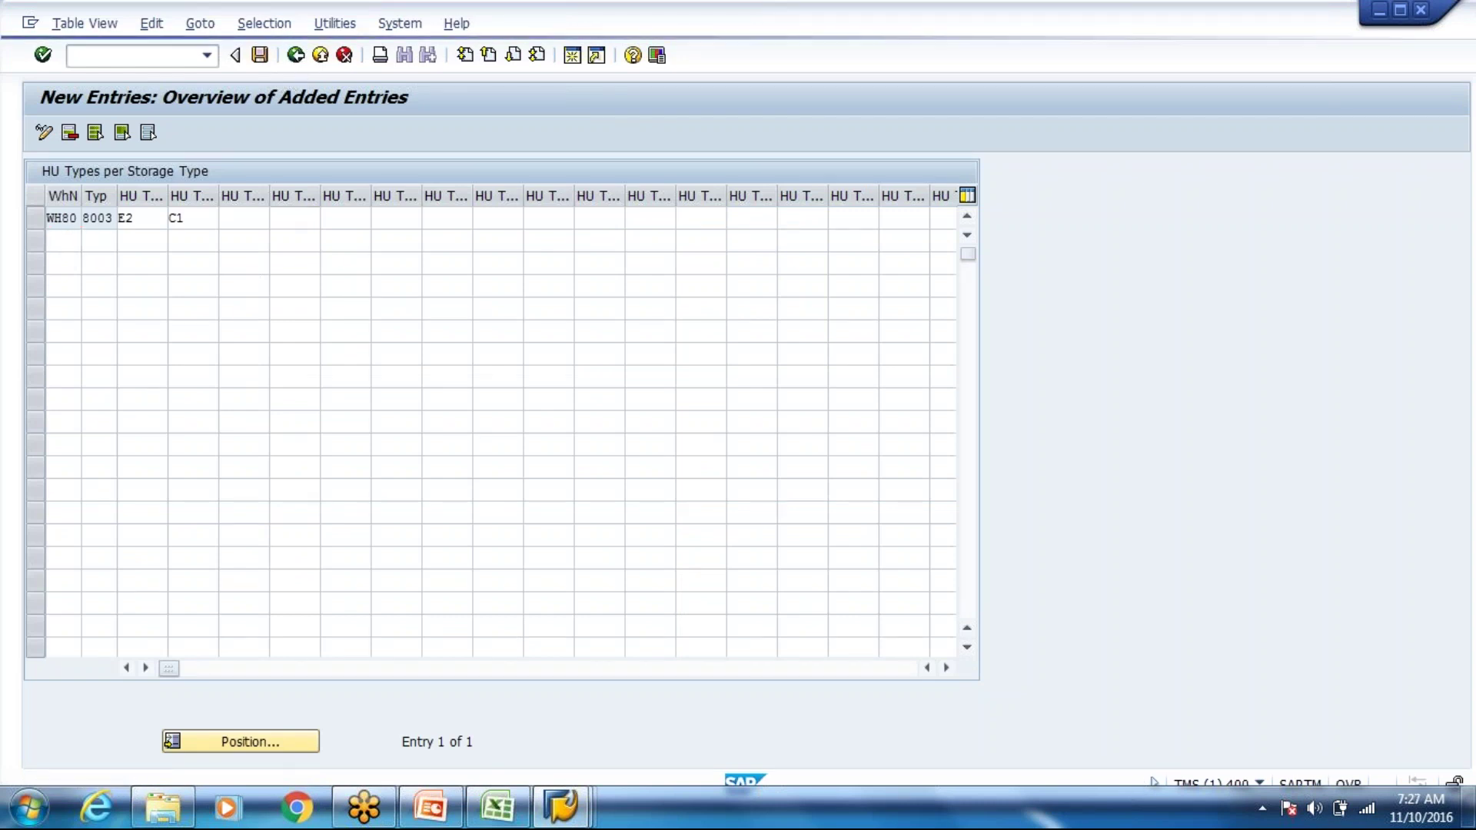
key("F3")
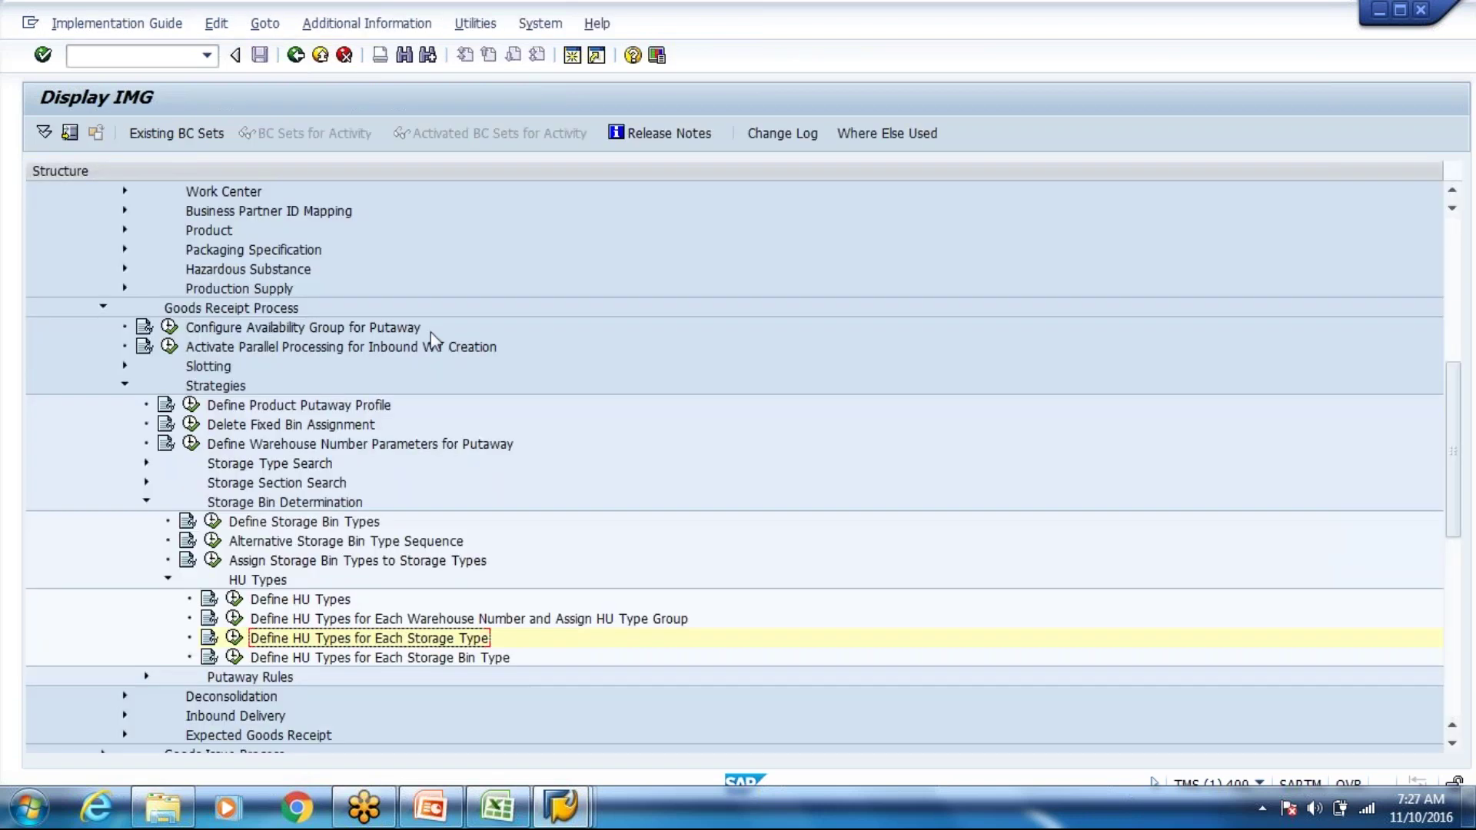
left_click(234, 658)
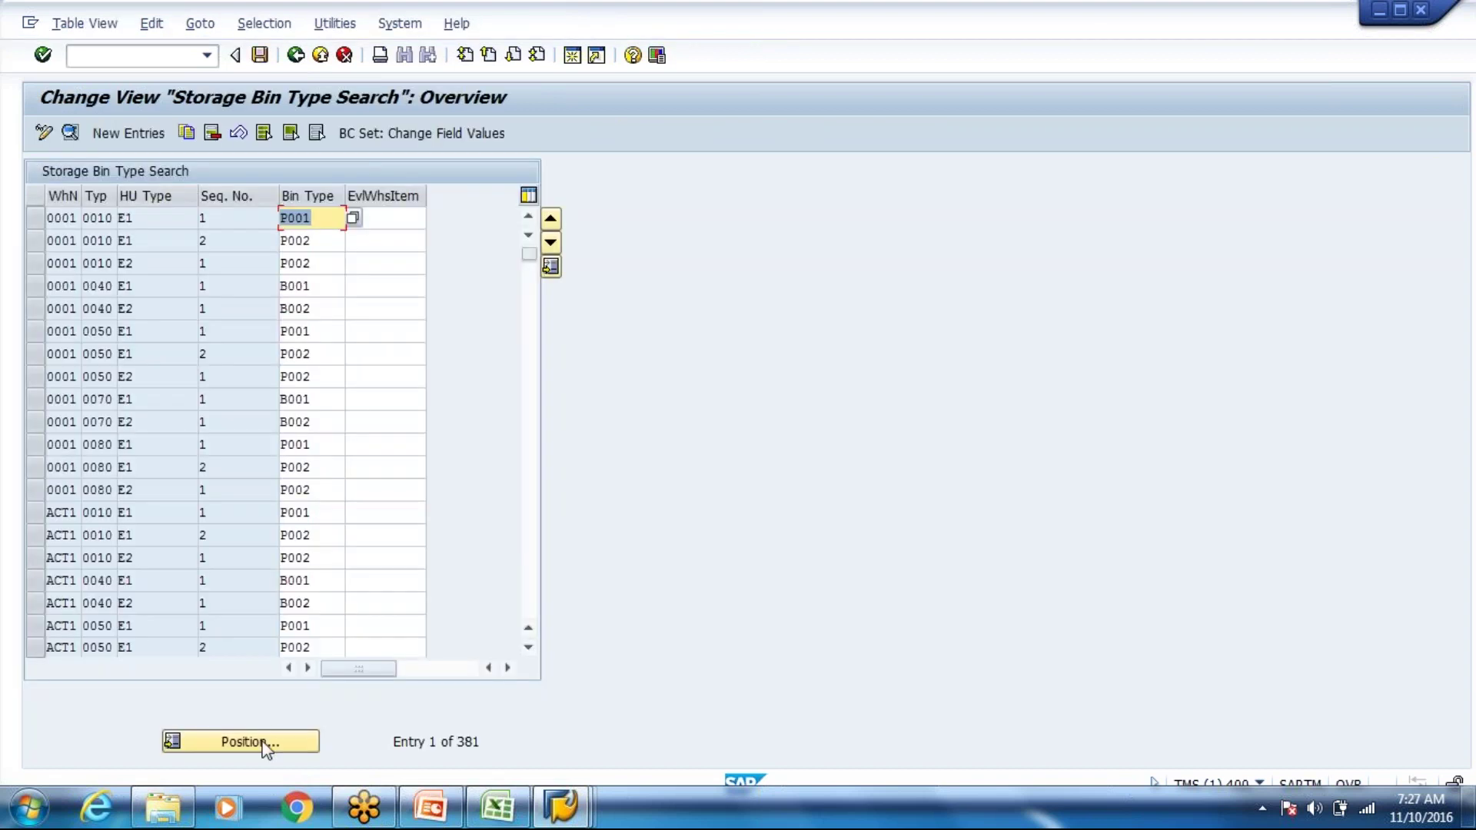
left_click(265, 750)
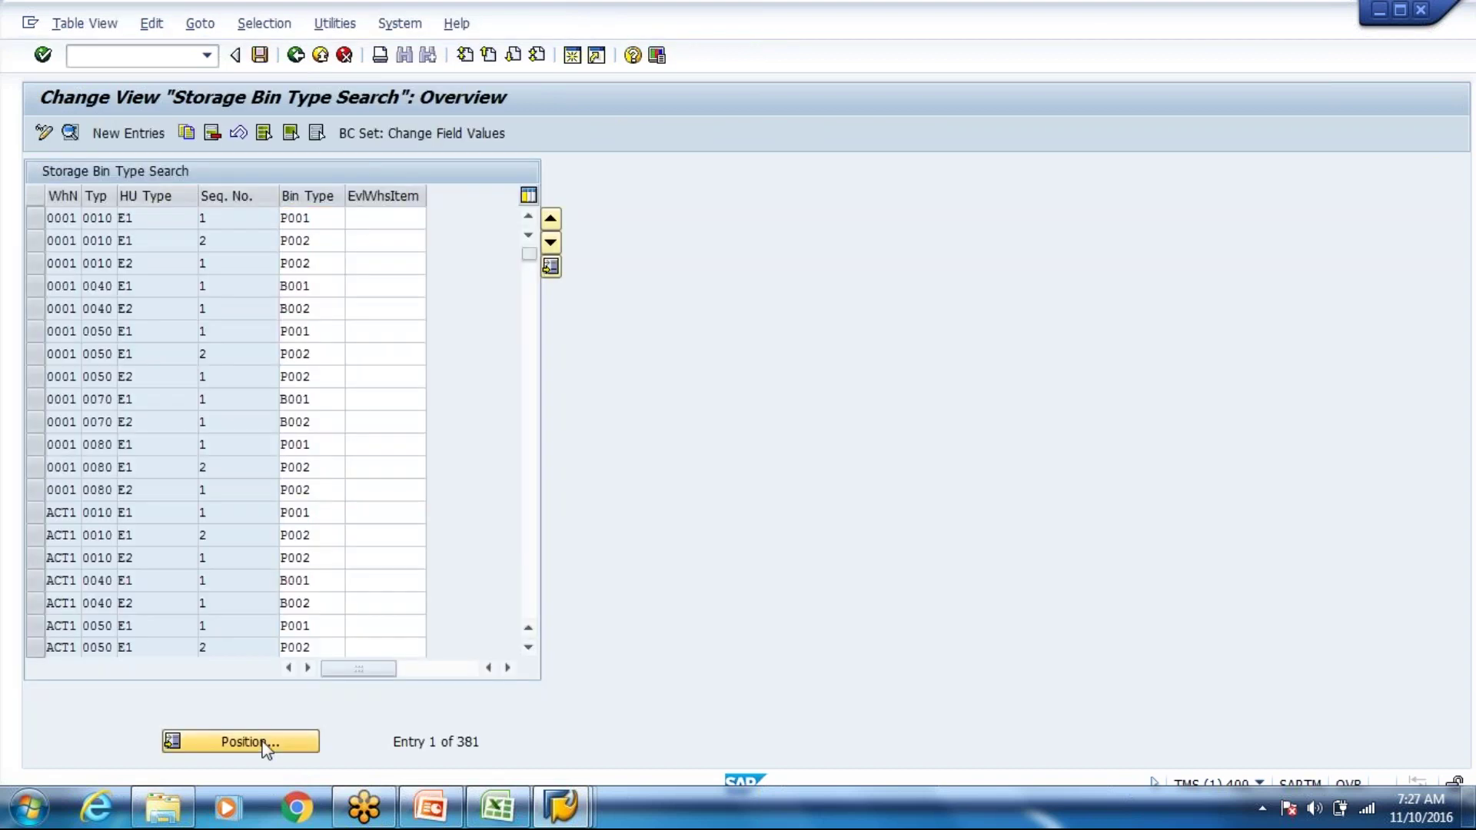
key("Return")
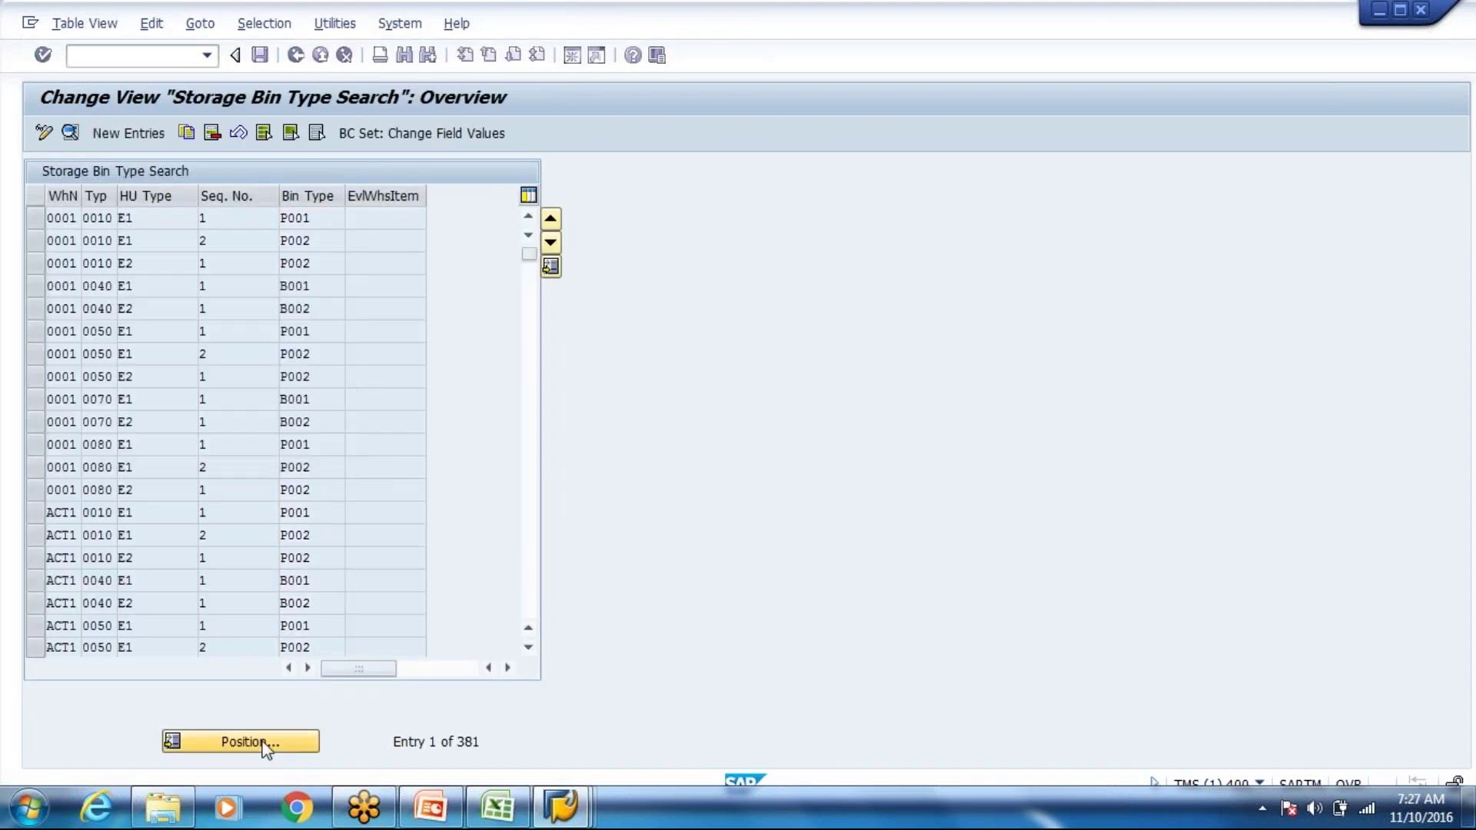
scroll(231, 431, "down", 1)
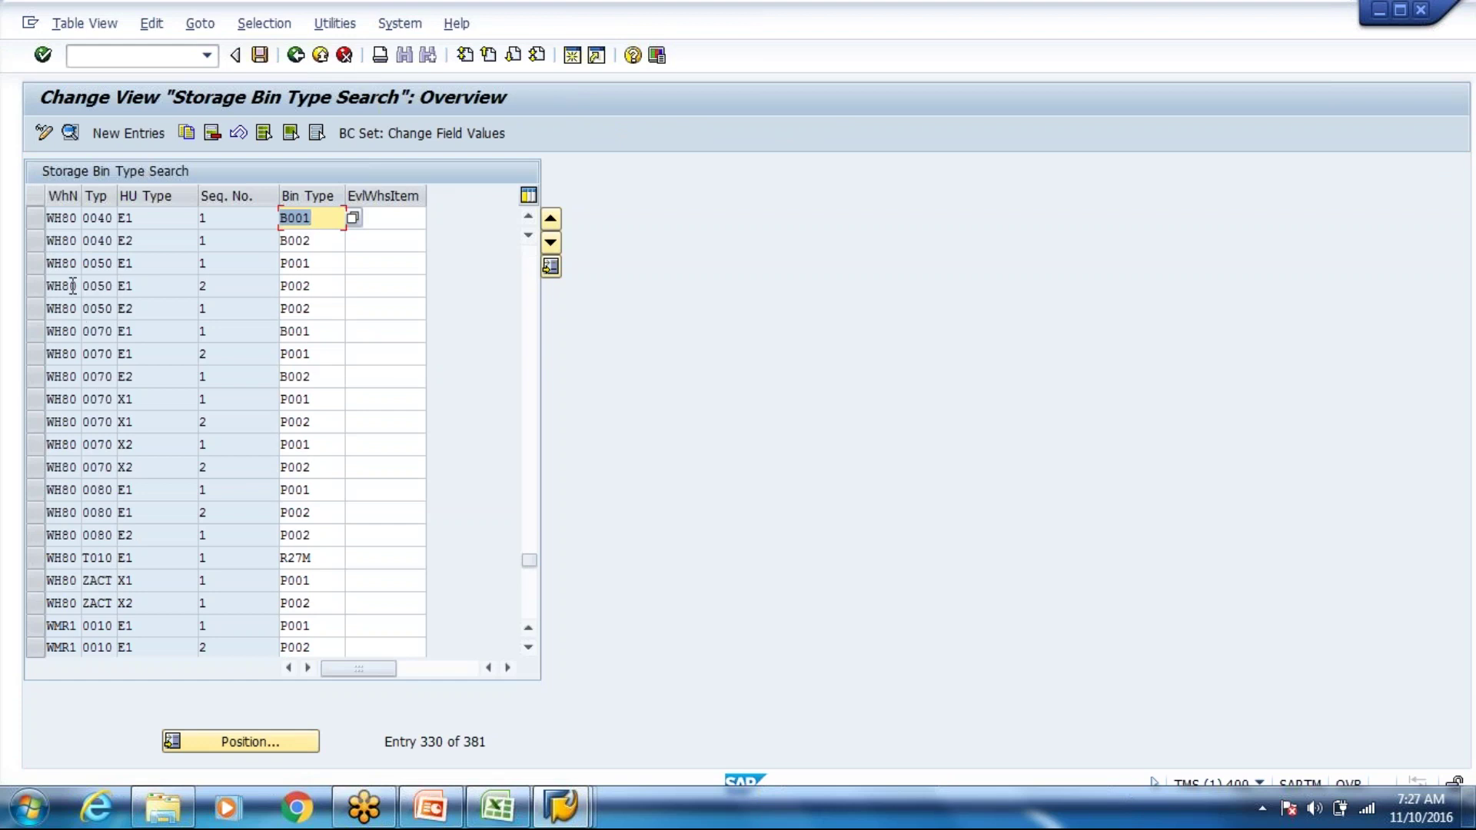
Delete the WH80 entries for storage types T010 and ZACT from the storage bin type search and save
left_click(32, 559)
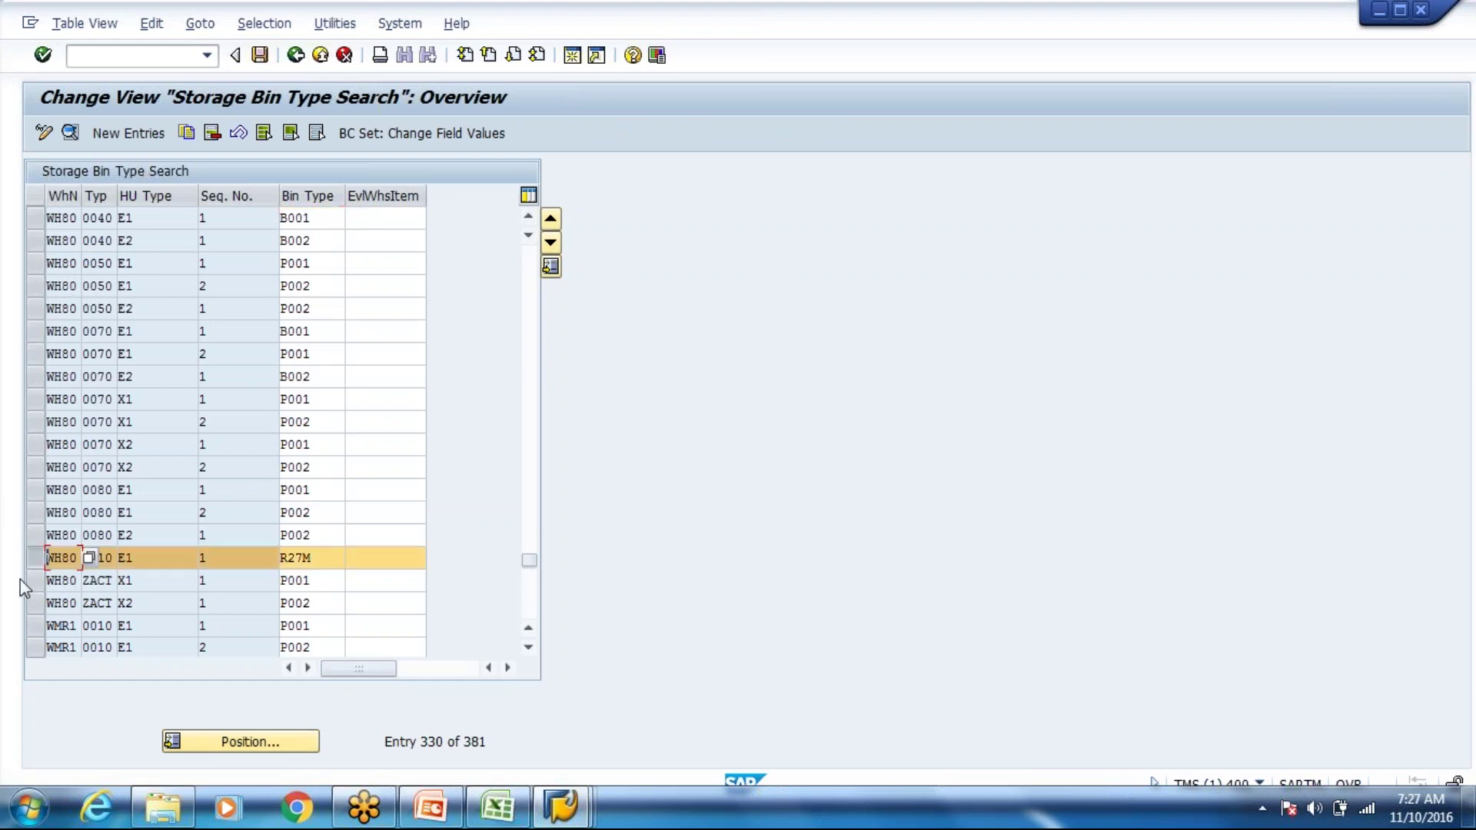
left_click_drag(37, 578, 36, 603)
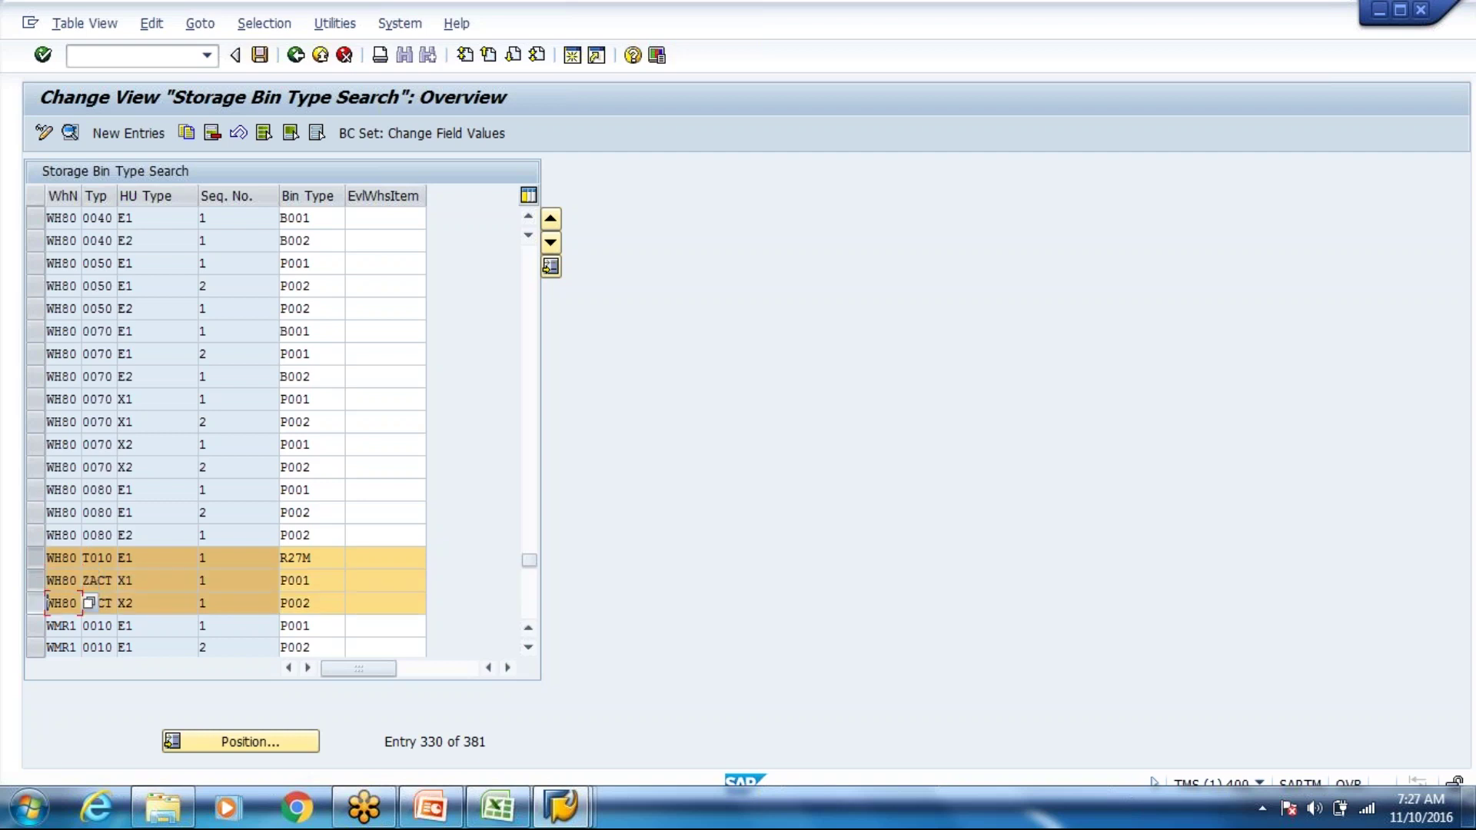
left_click(213, 135)
left_click(260, 55)
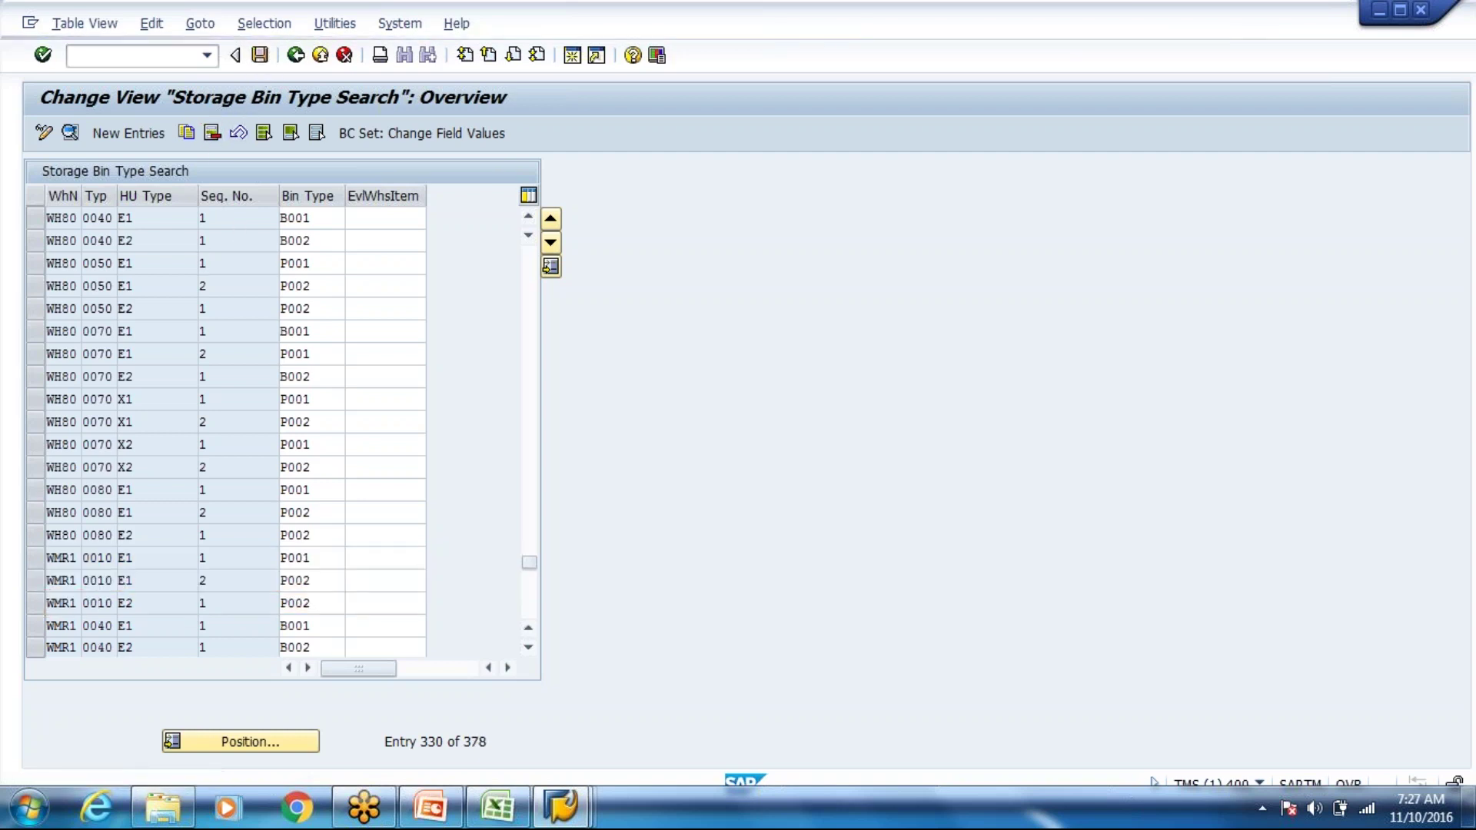
key("Return")
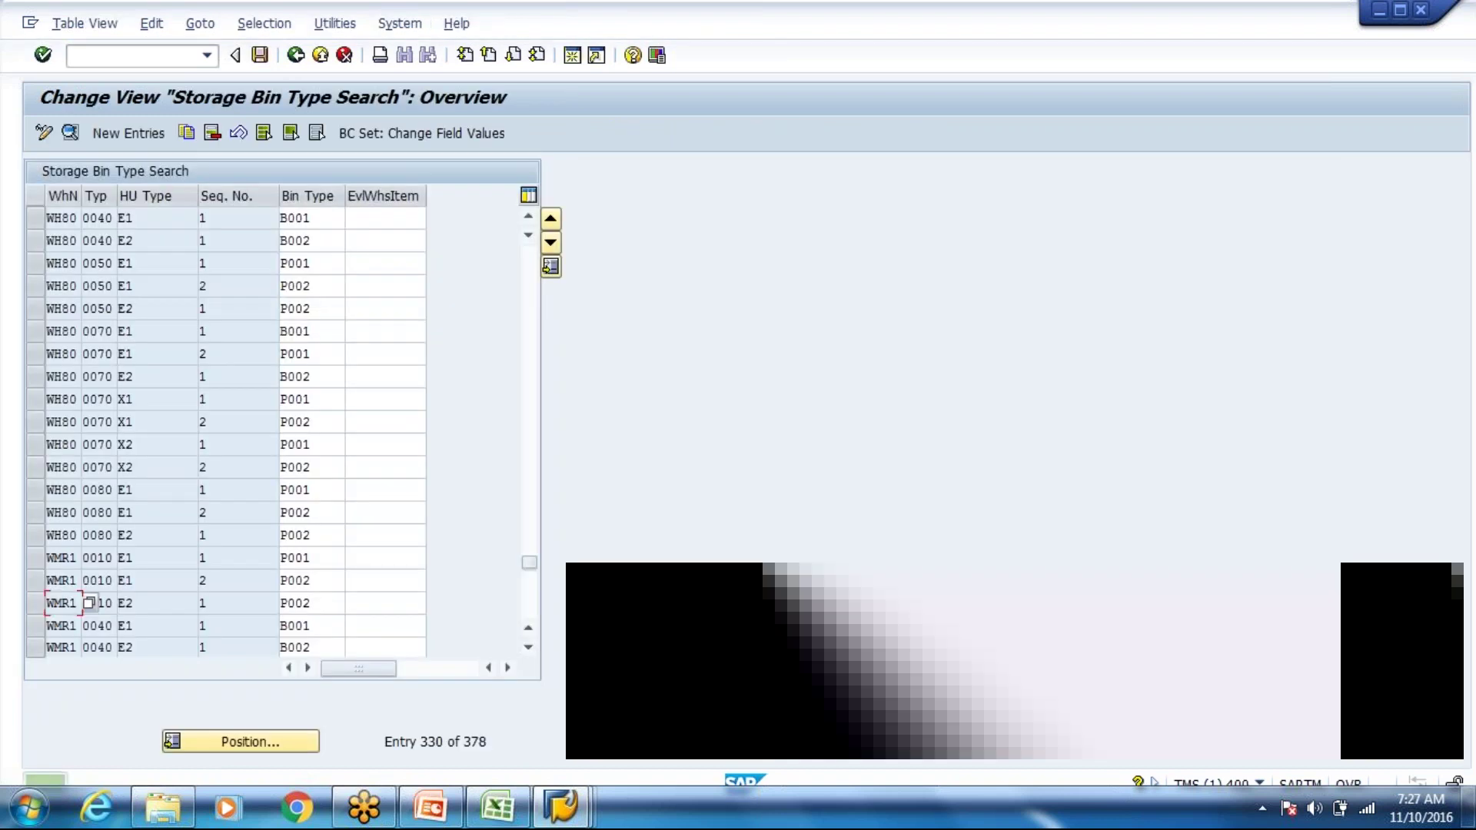
Start a new storage bin type search entry for warehouse WH80 and storage type 8003
left_click(129, 134)
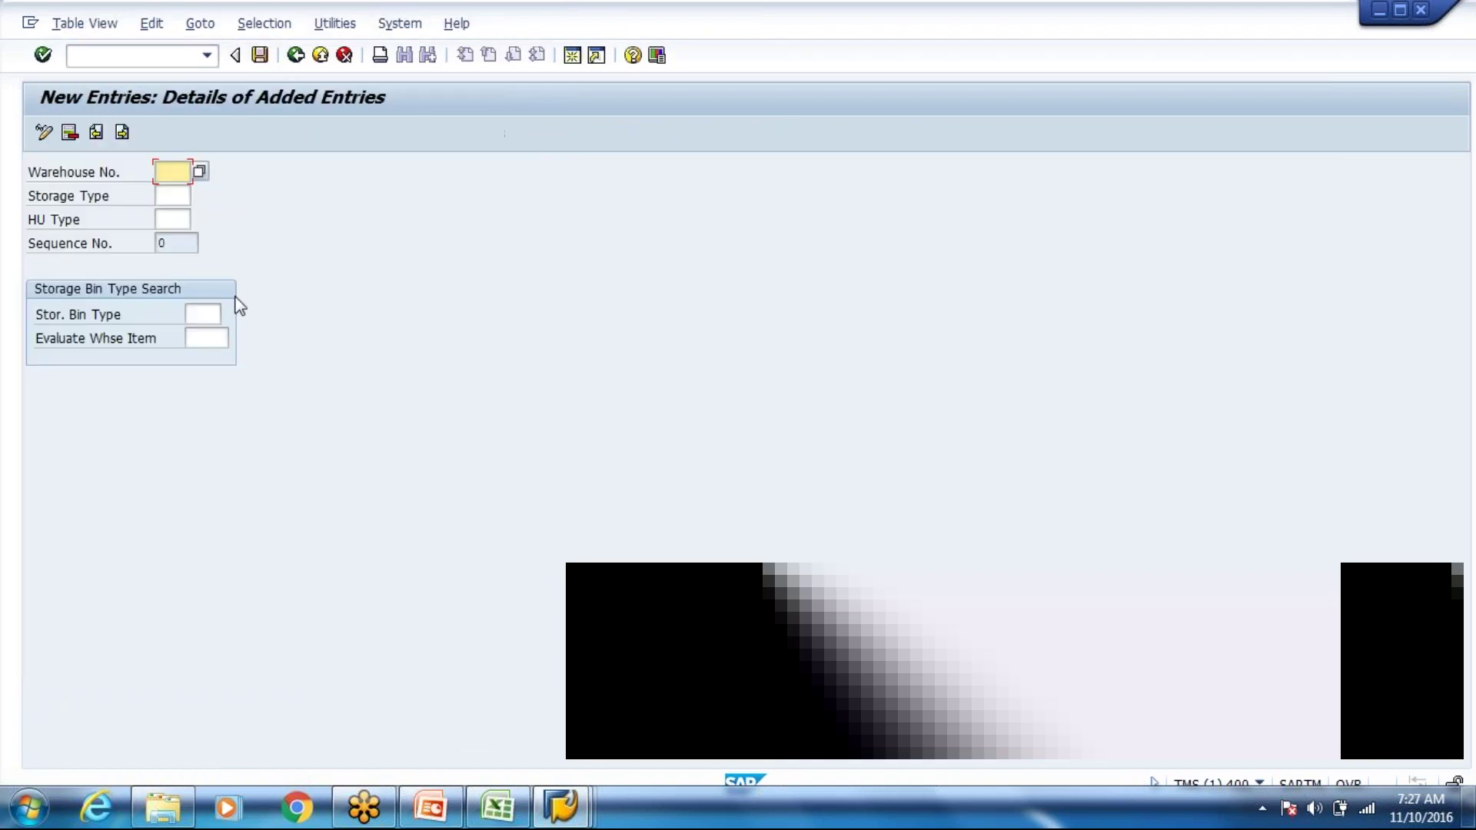
type("Wh80")
key("Tab")
type("8003")
Consult the bin types for Europallet and carton products in the Excel Warehouse Layout sheet and set the entry's HU type to E2
left_click(496, 807)
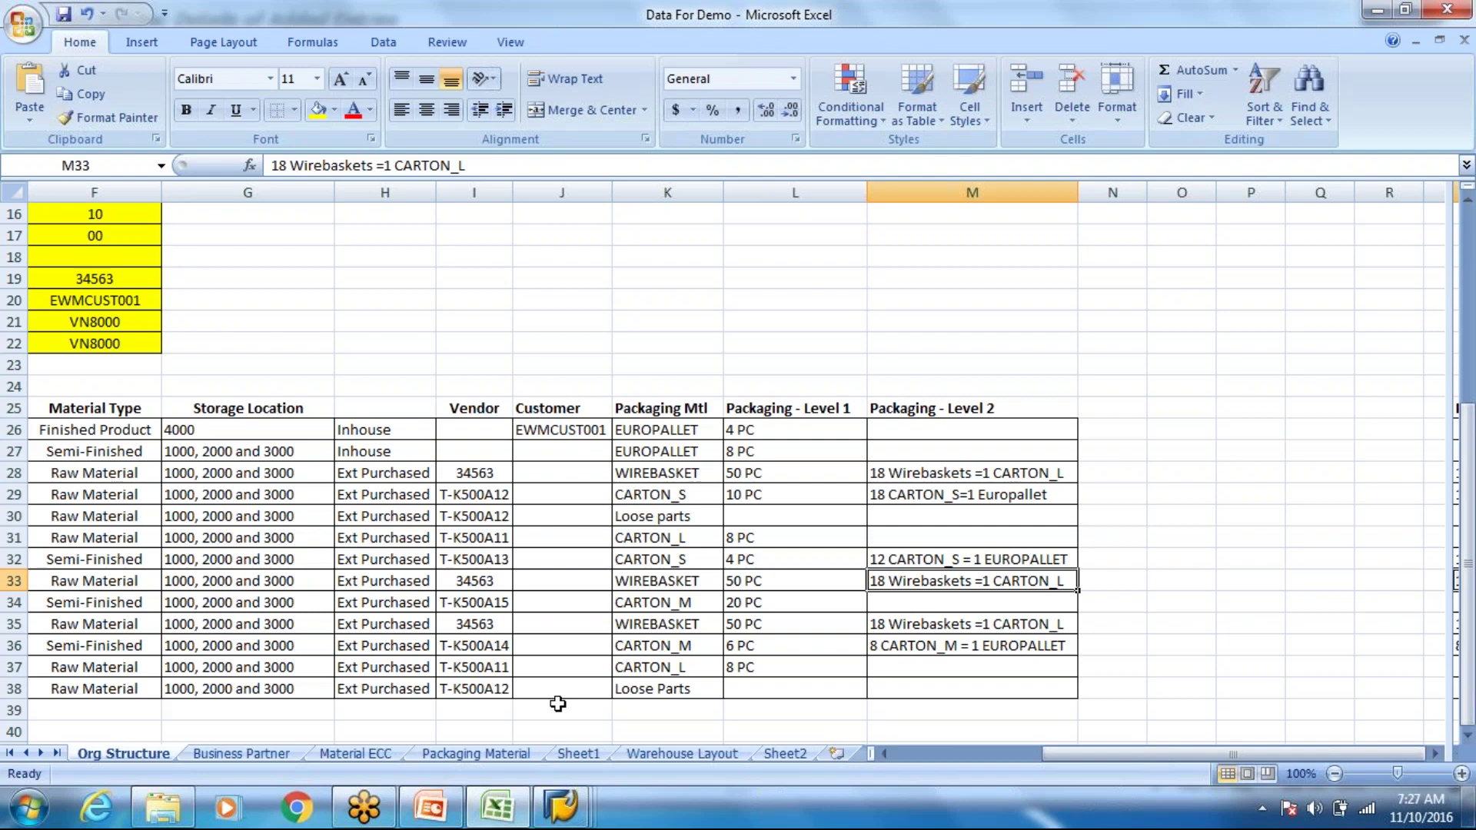
left_click(684, 755)
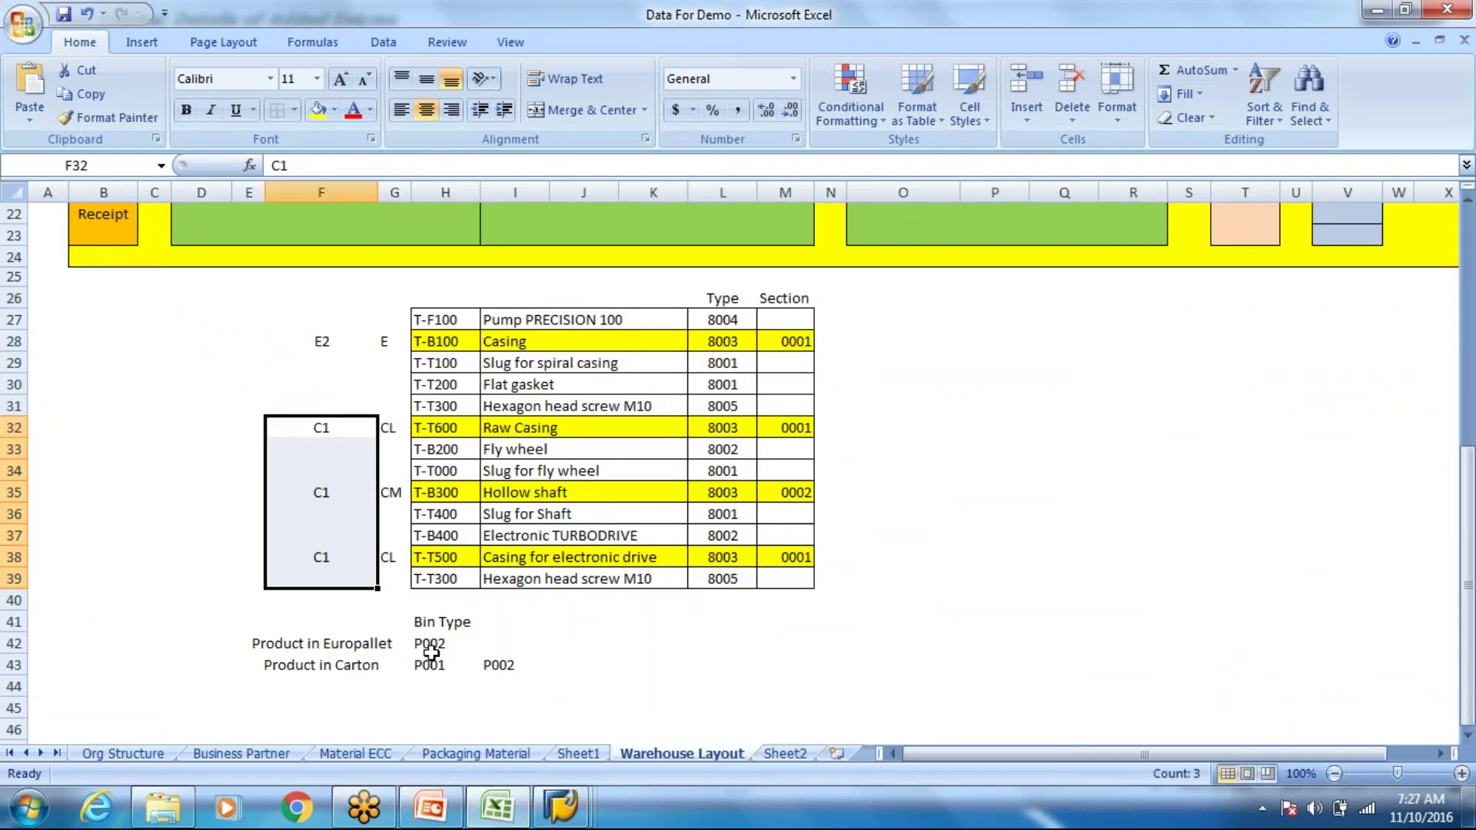
left_click(432, 646)
key("alt+Tab")
left_click(173, 219)
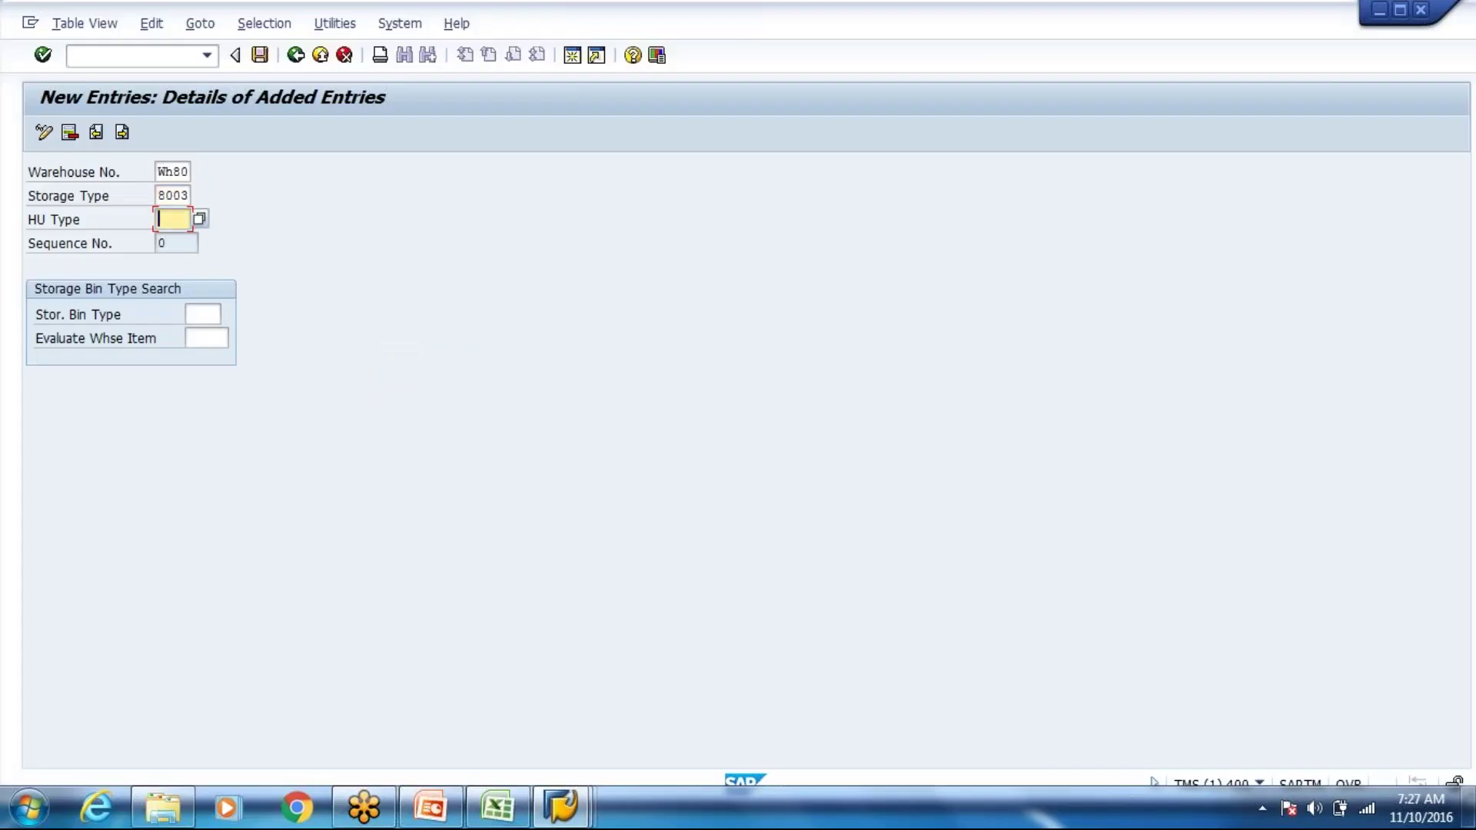
key("alt+Tab")
left_click_drag(339, 646, 323, 666)
key("alt+Tab")
type("E2")
Set the entry's storage bin type to P002, as listed for products in Europallets in the Excel sheet
left_click(203, 315)
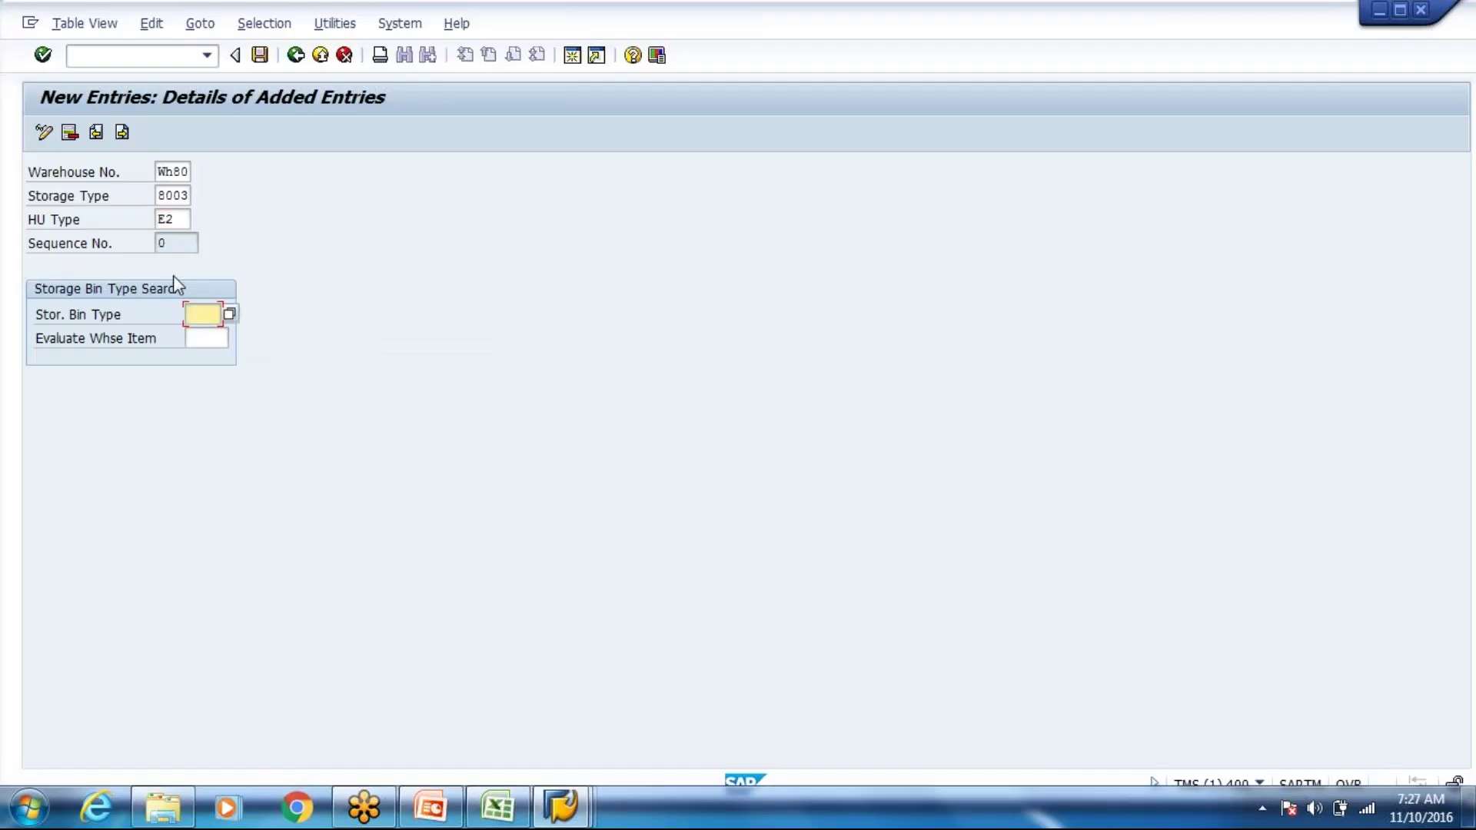
key("alt+Tab")
left_click(435, 643)
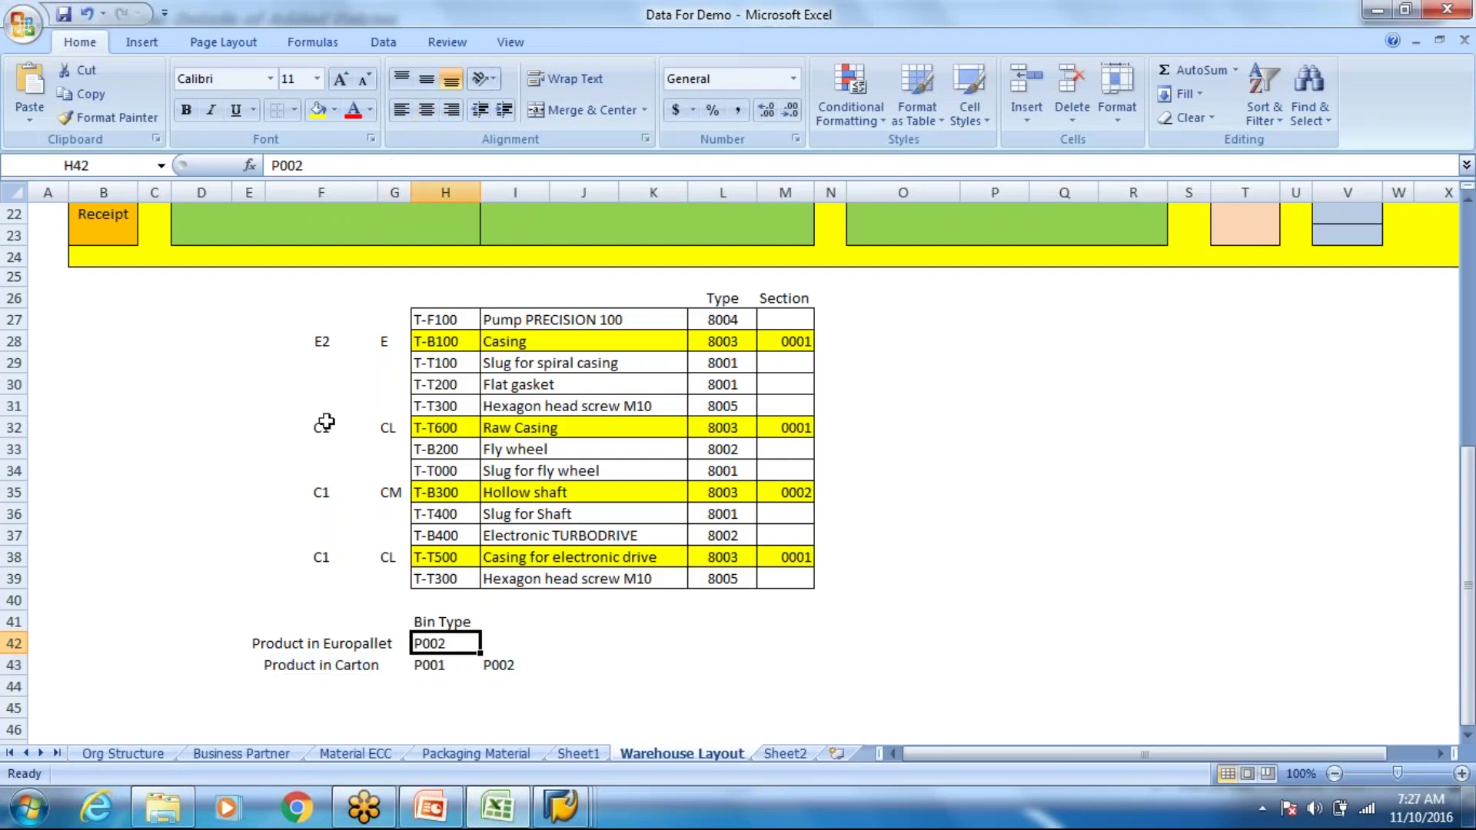
key("alt+Tab")
type("P002")
key("Return")
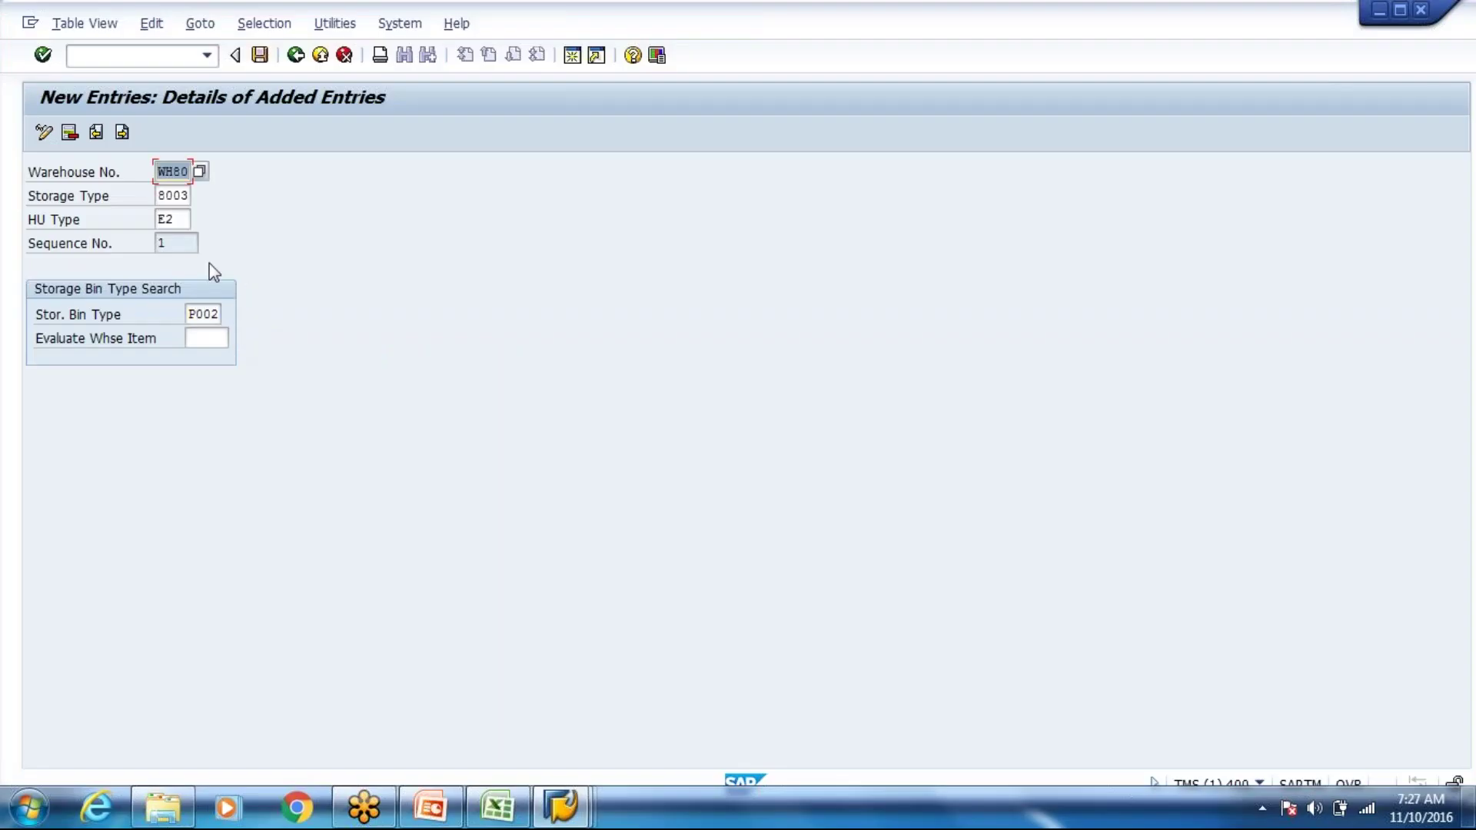
Start another storage bin type search entry for warehouse WH80, storage type 8003 and HU type C1
left_click(125, 136)
left_click(179, 194)
type("8003")
key("Tab")
type("E2")
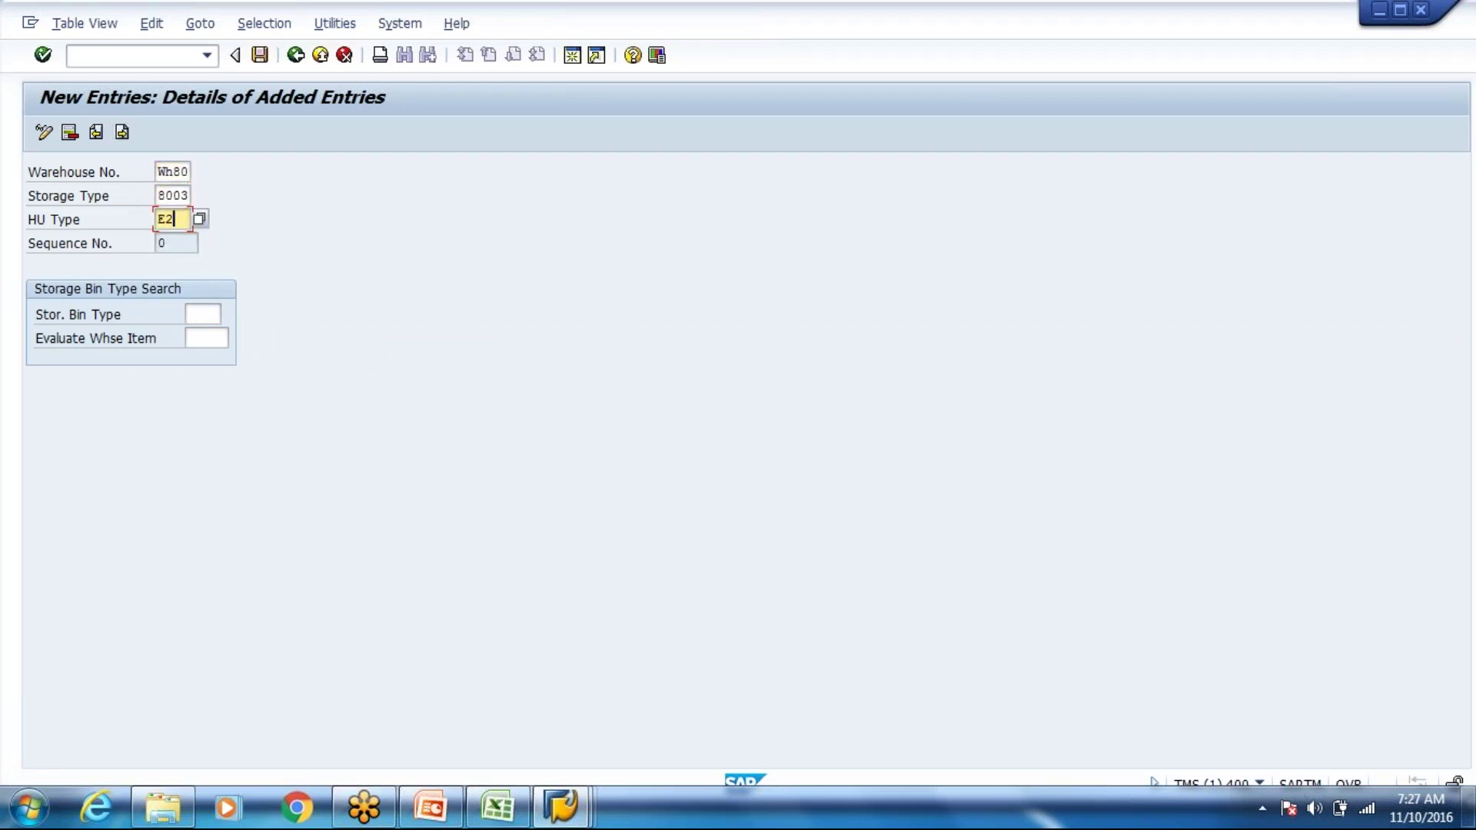
key("BackSpace")
type("C1")
Set the C1 entry's storage bin type to P001
left_click(207, 315)
type("P01")
key("BackSpace")
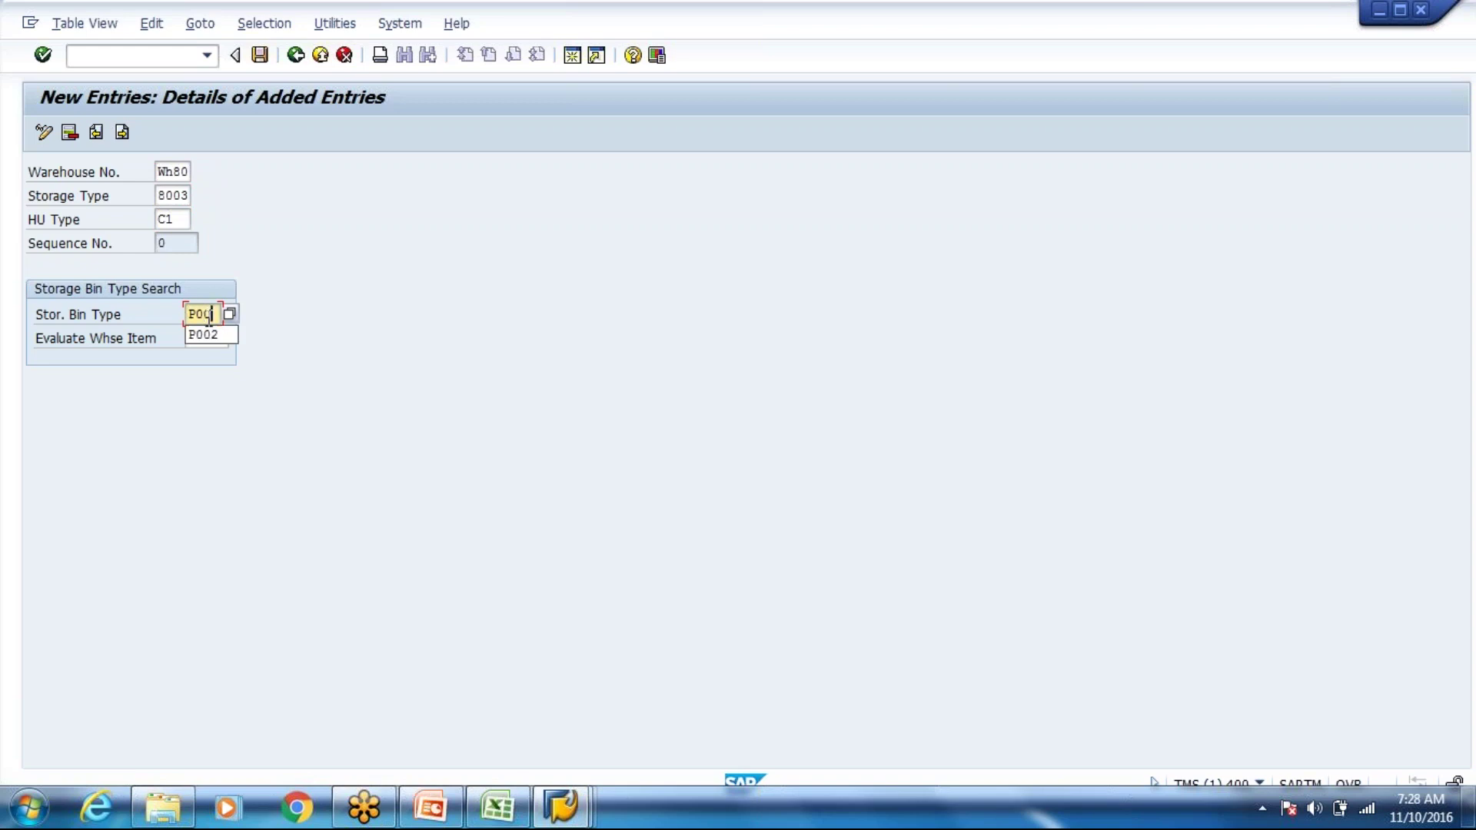
type("01")
key("Return")
left_click(192, 245)
Add a second search entry for WH80, storage type 8003 and HU type C1 with storage bin type P002, and save
left_click(122, 131)
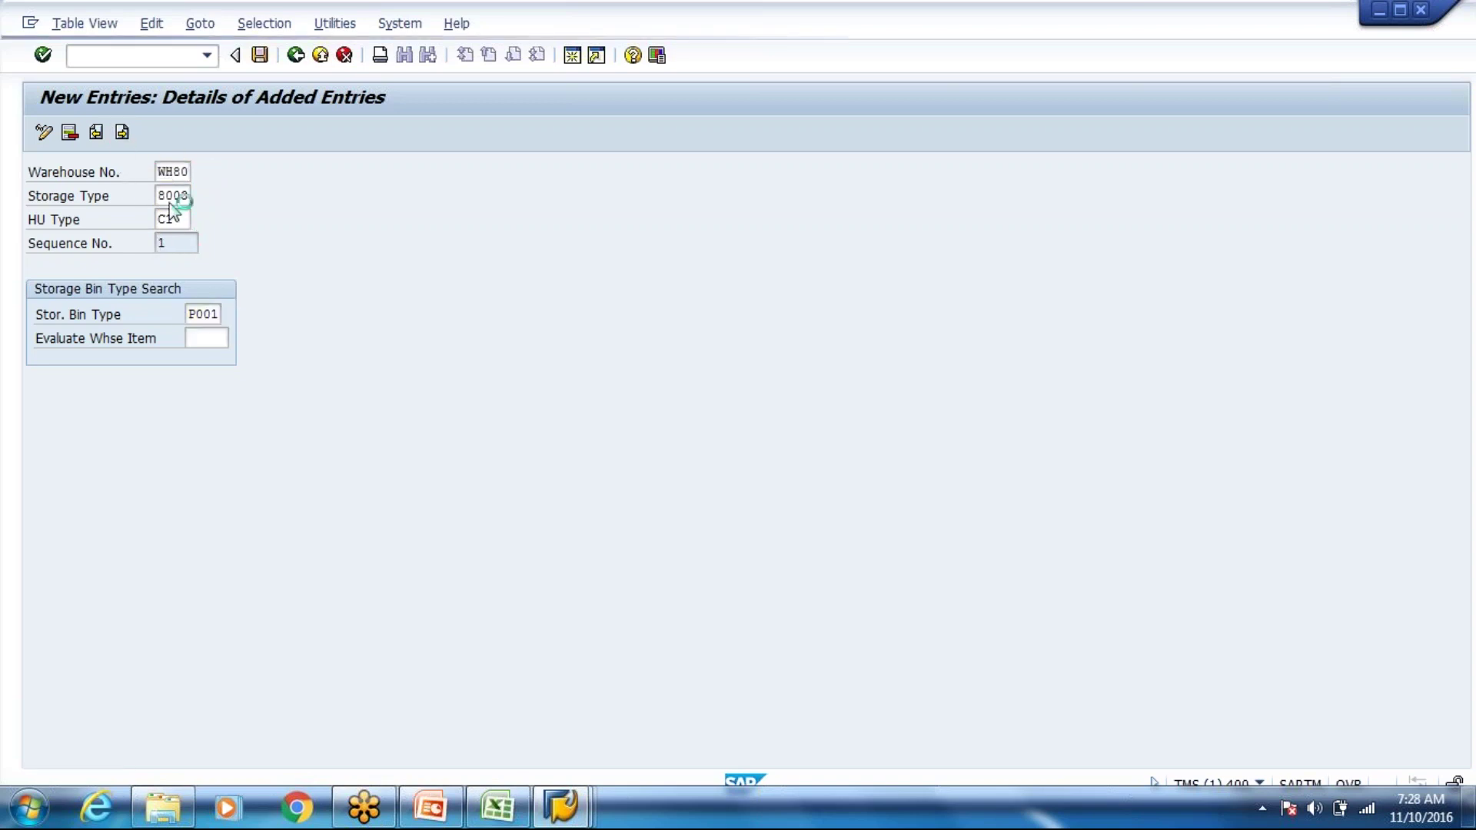
type("Wh80")
key("Tab")
type("8003")
key("Tab")
type("C1")
key("Tab")
type("P001")
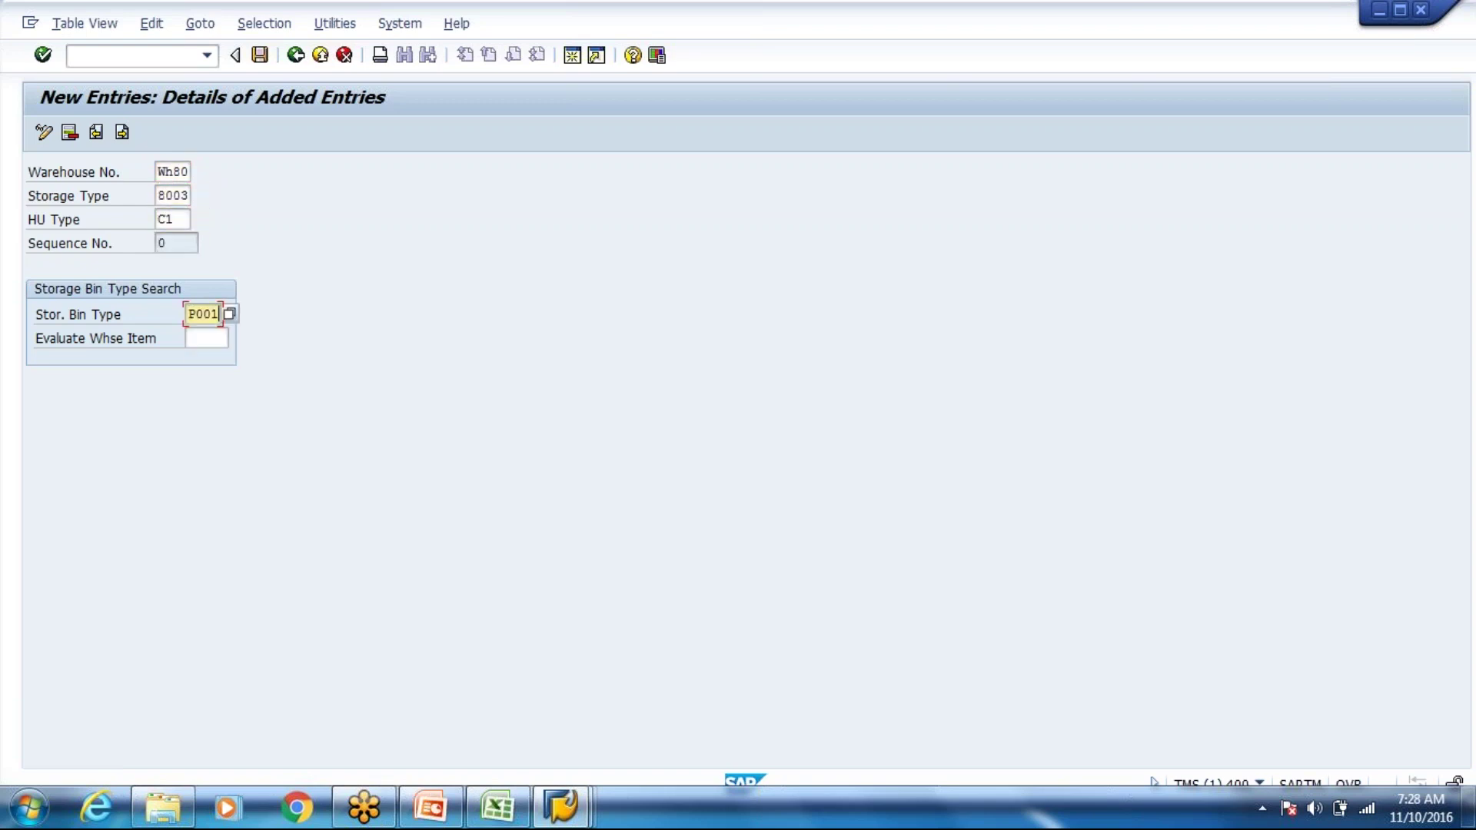
key("BackSpace")
type("2")
key("Return")
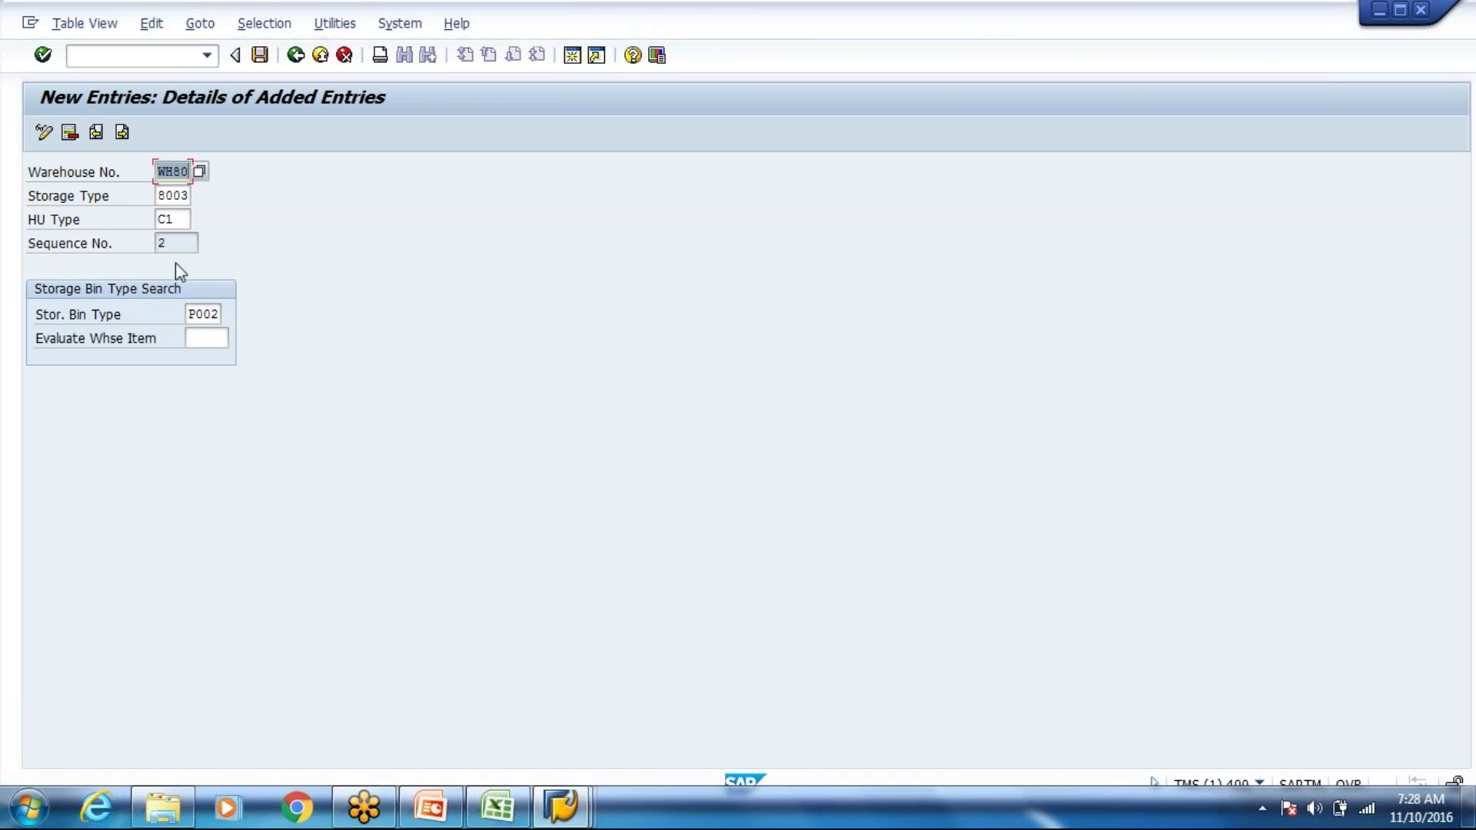
key("ctrl+s")
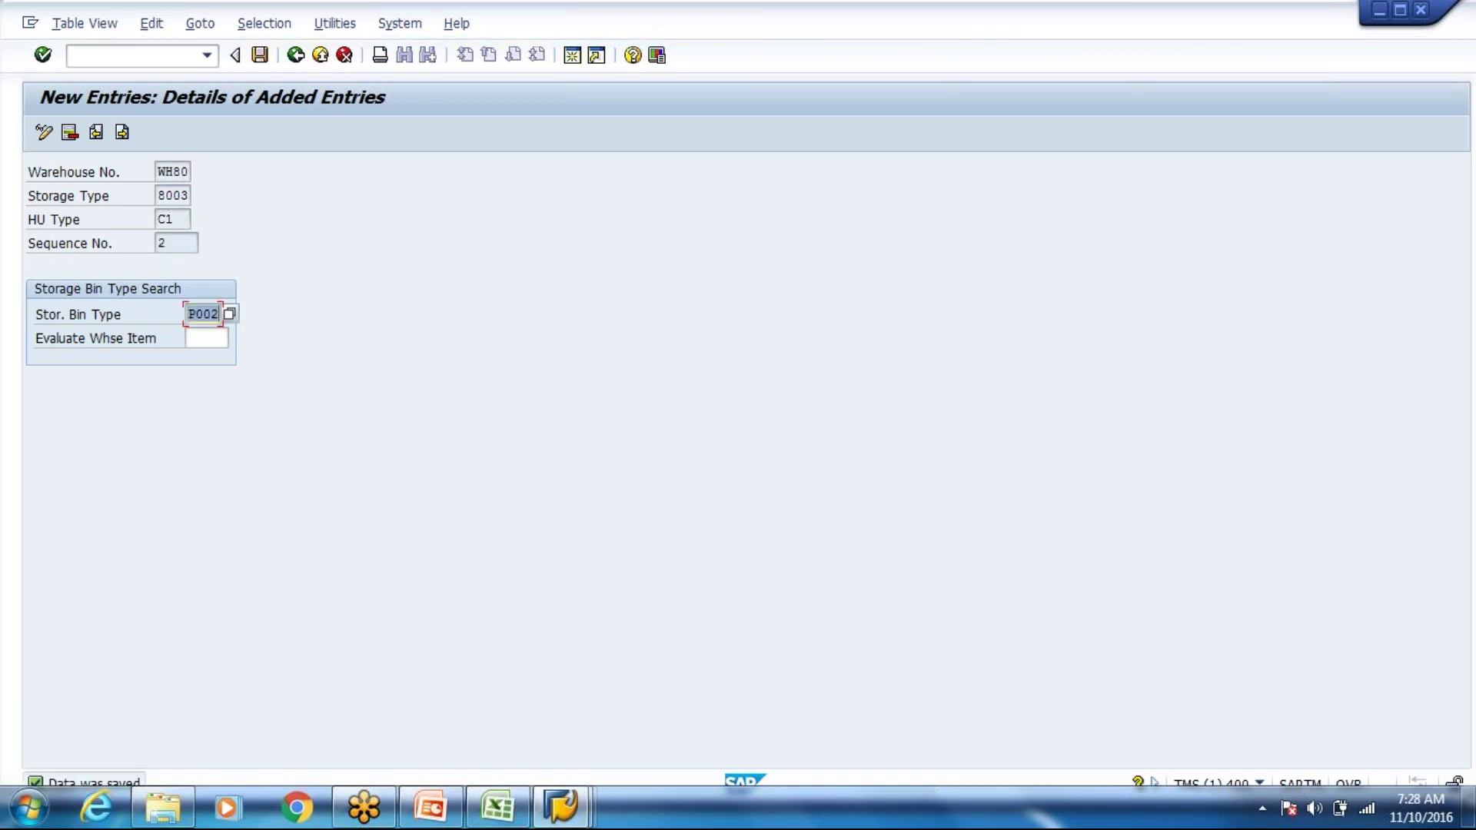
In the Excel Warehouse Layout sheet, examine the highlighted storage type 8003 products against sections 1 and 2 of the General Storage area
key("alt+Tab")
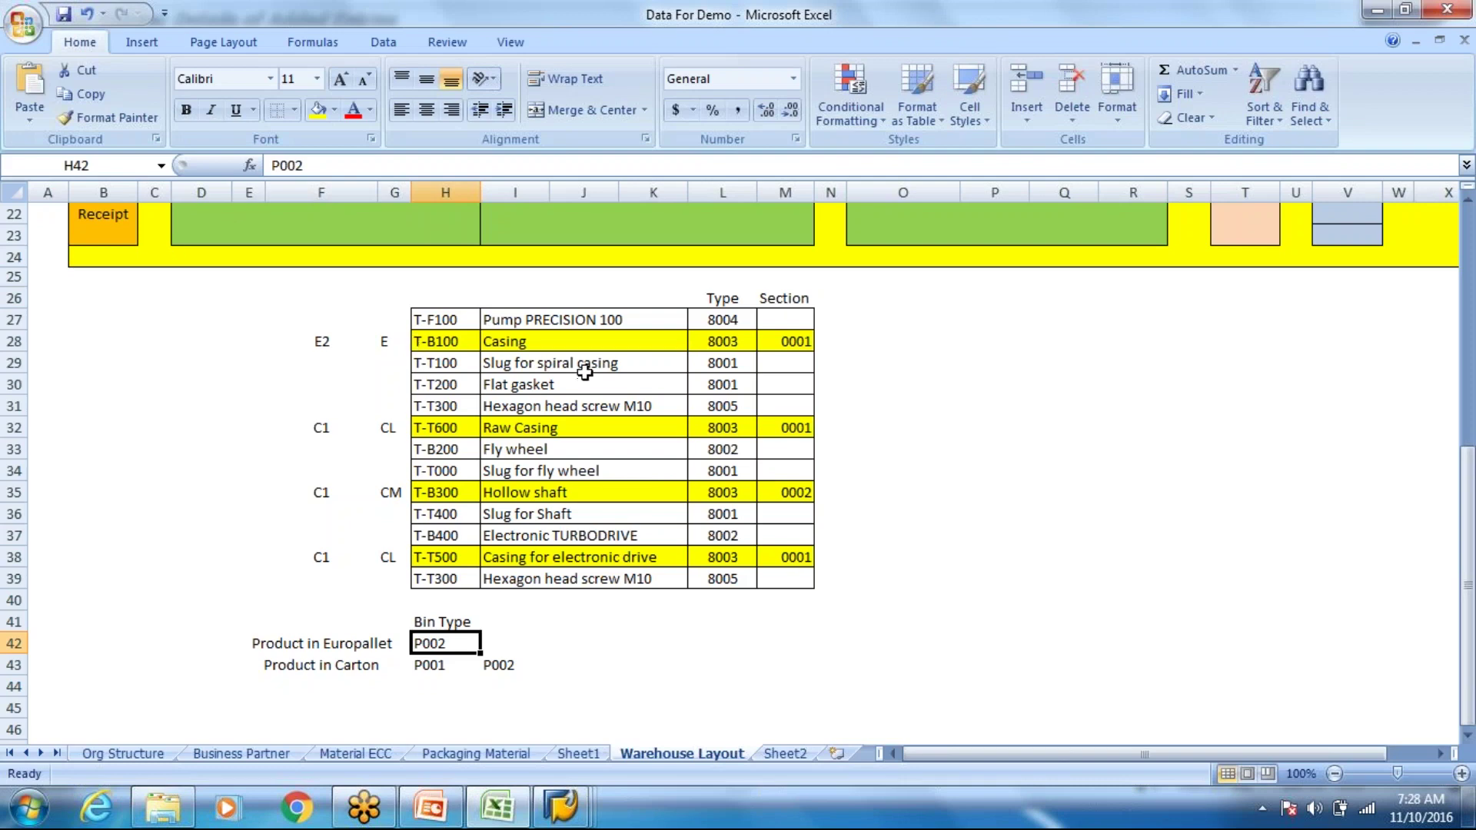
scroll(584, 371, "up", 2)
left_click(466, 472)
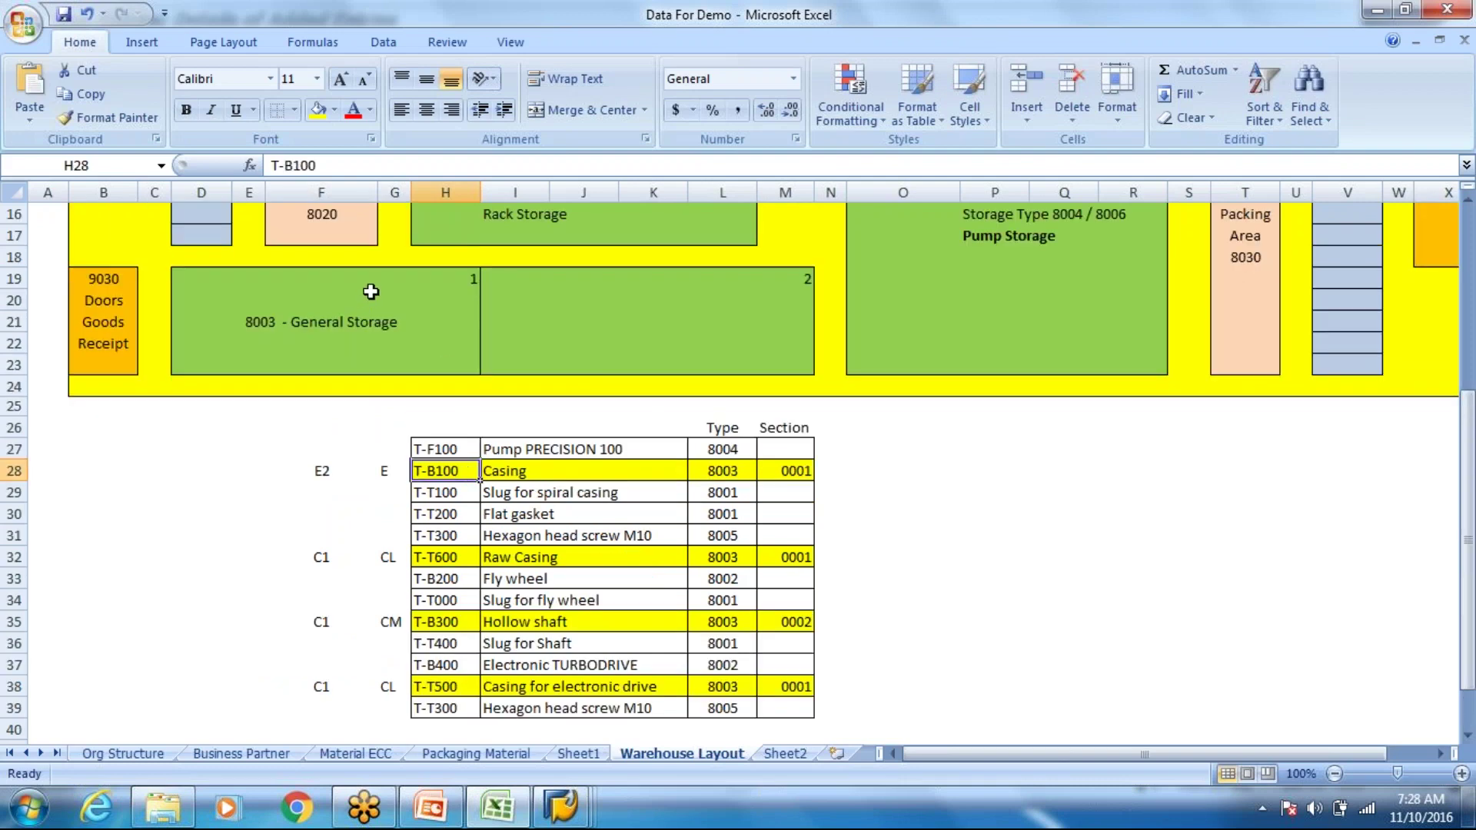
left_click(372, 282)
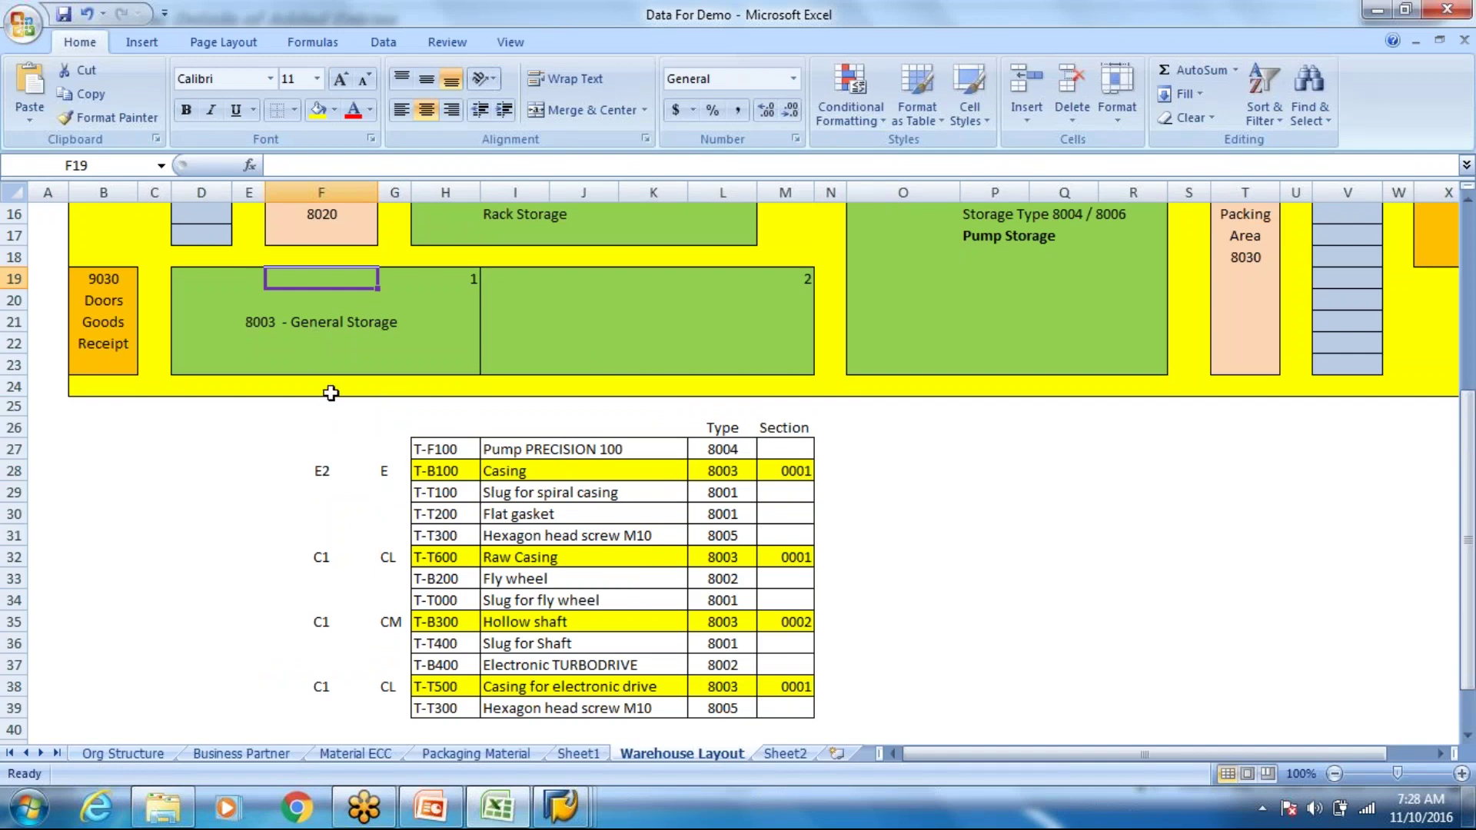
left_click(517, 559)
left_click(509, 623)
left_click(549, 687)
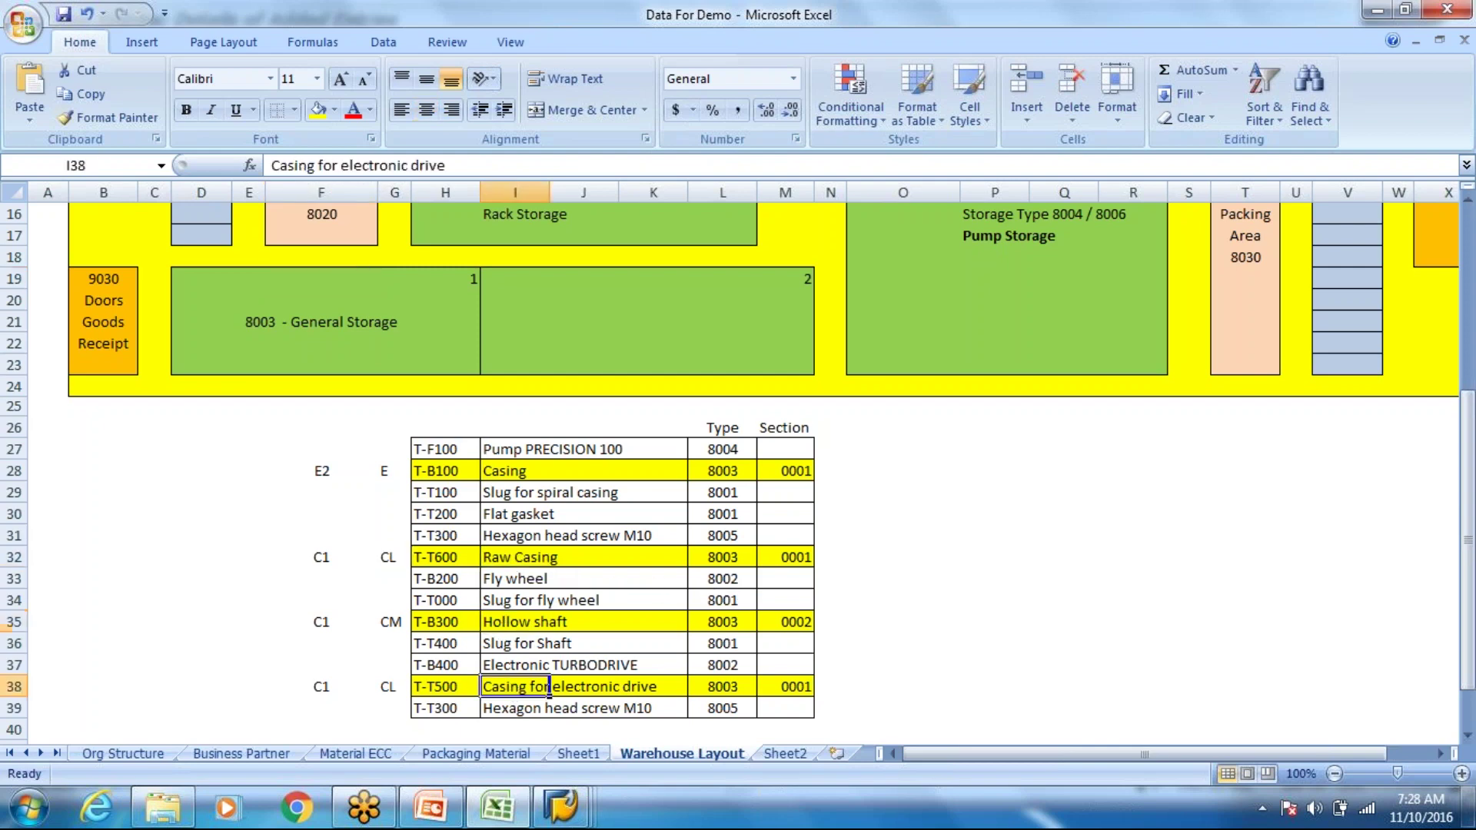
left_click(440, 559)
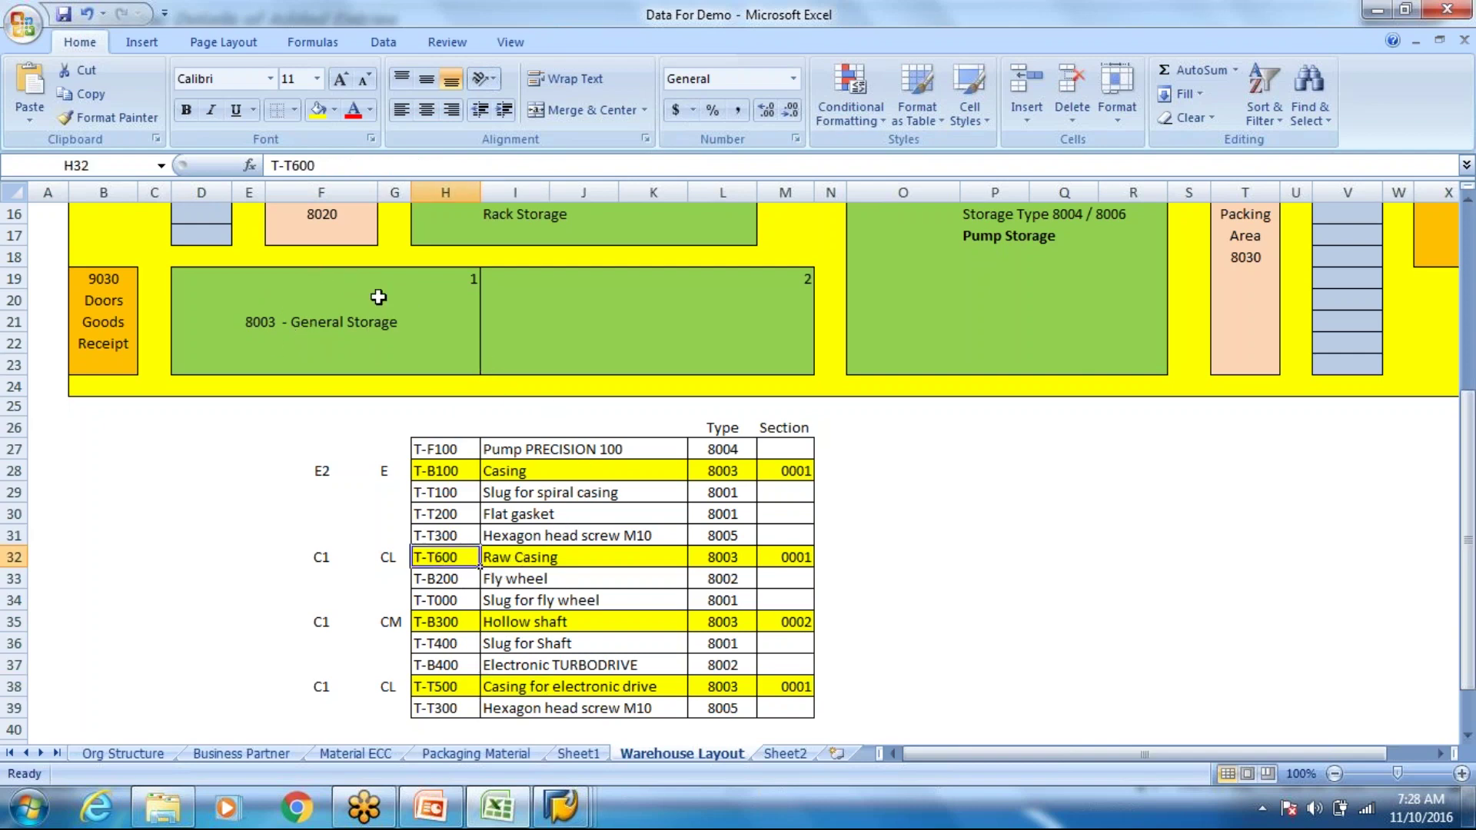
left_click(460, 686)
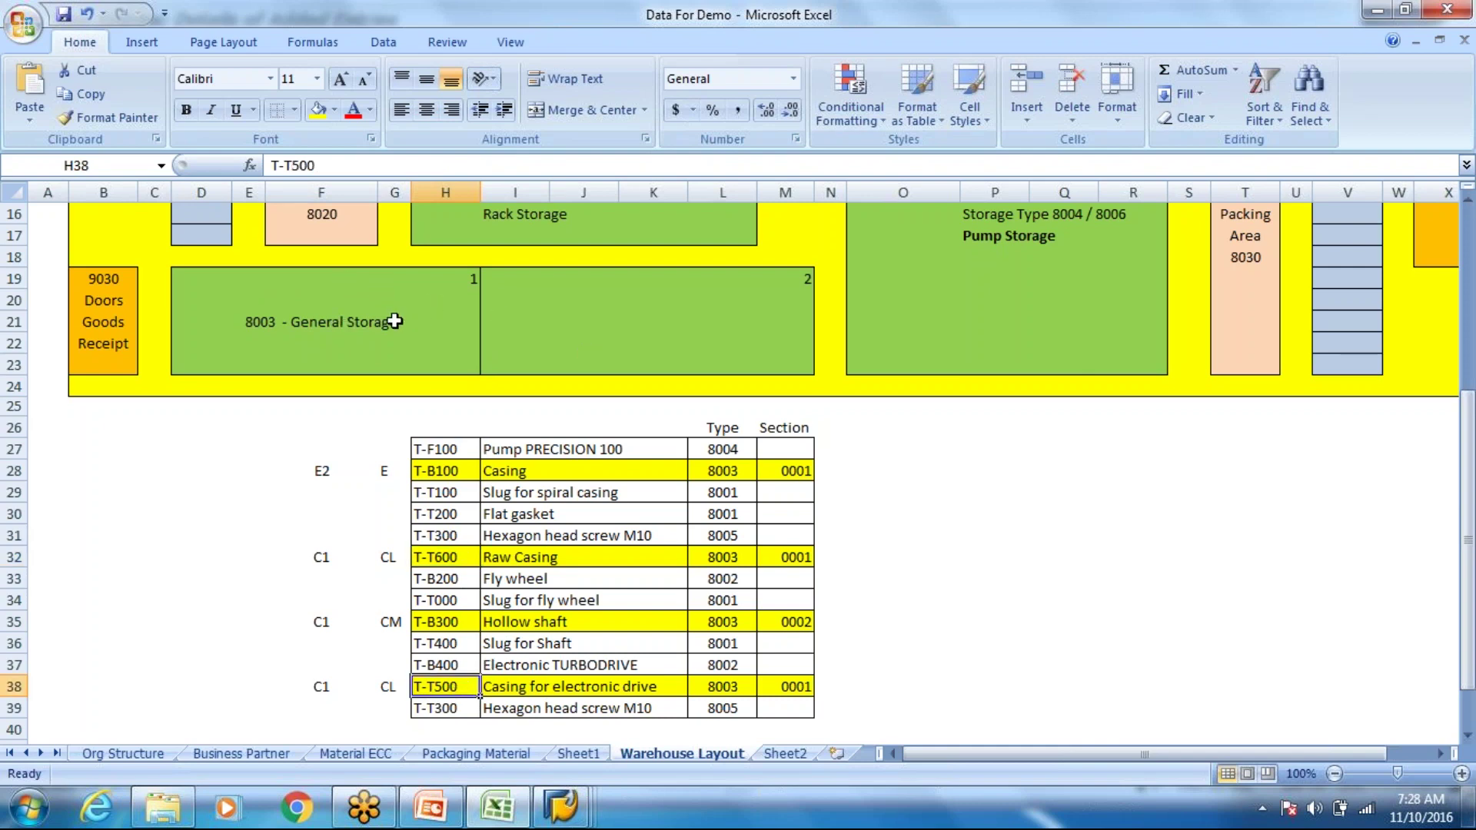
left_click(485, 626)
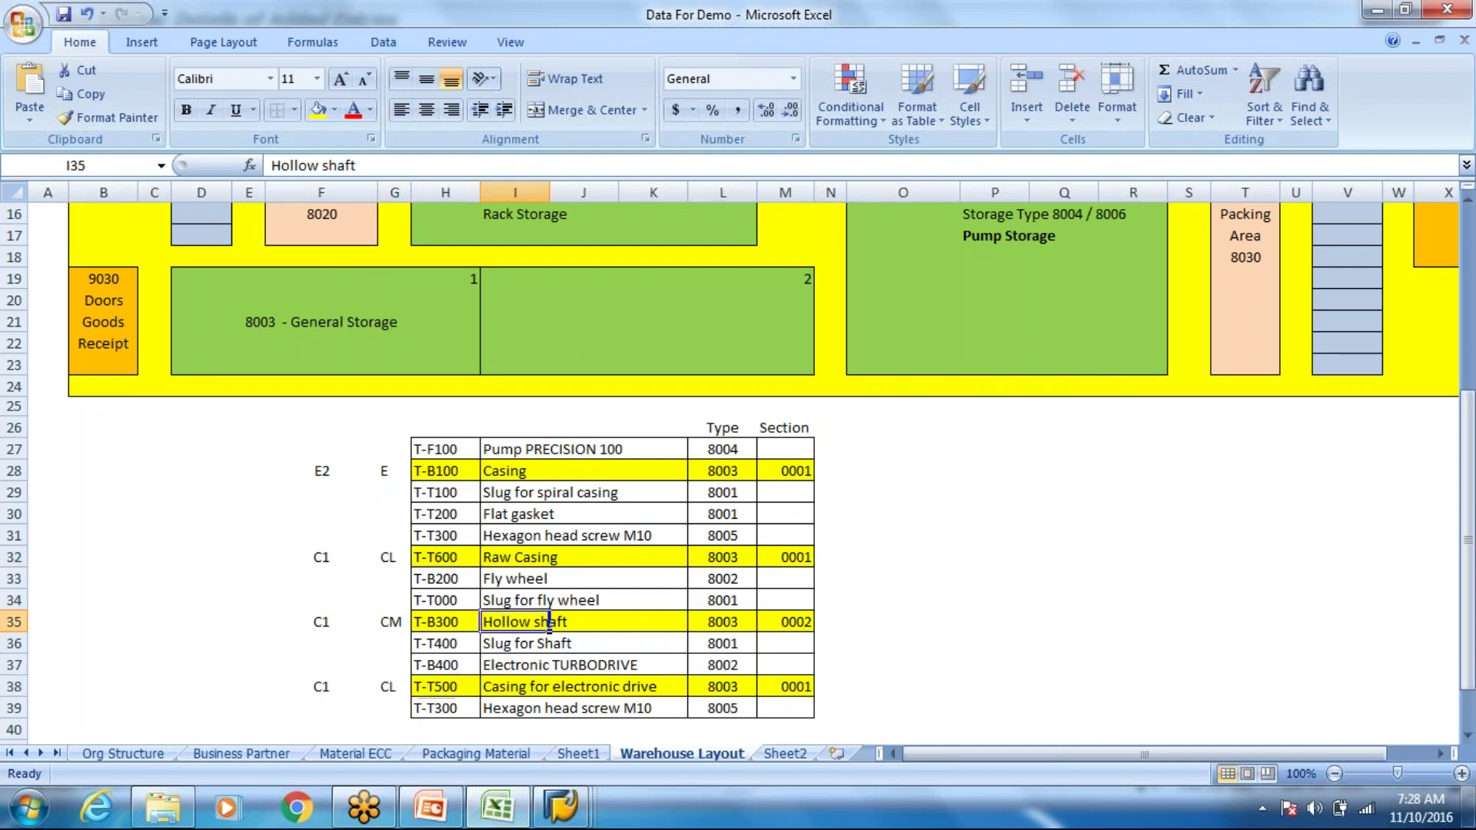
left_click(458, 613)
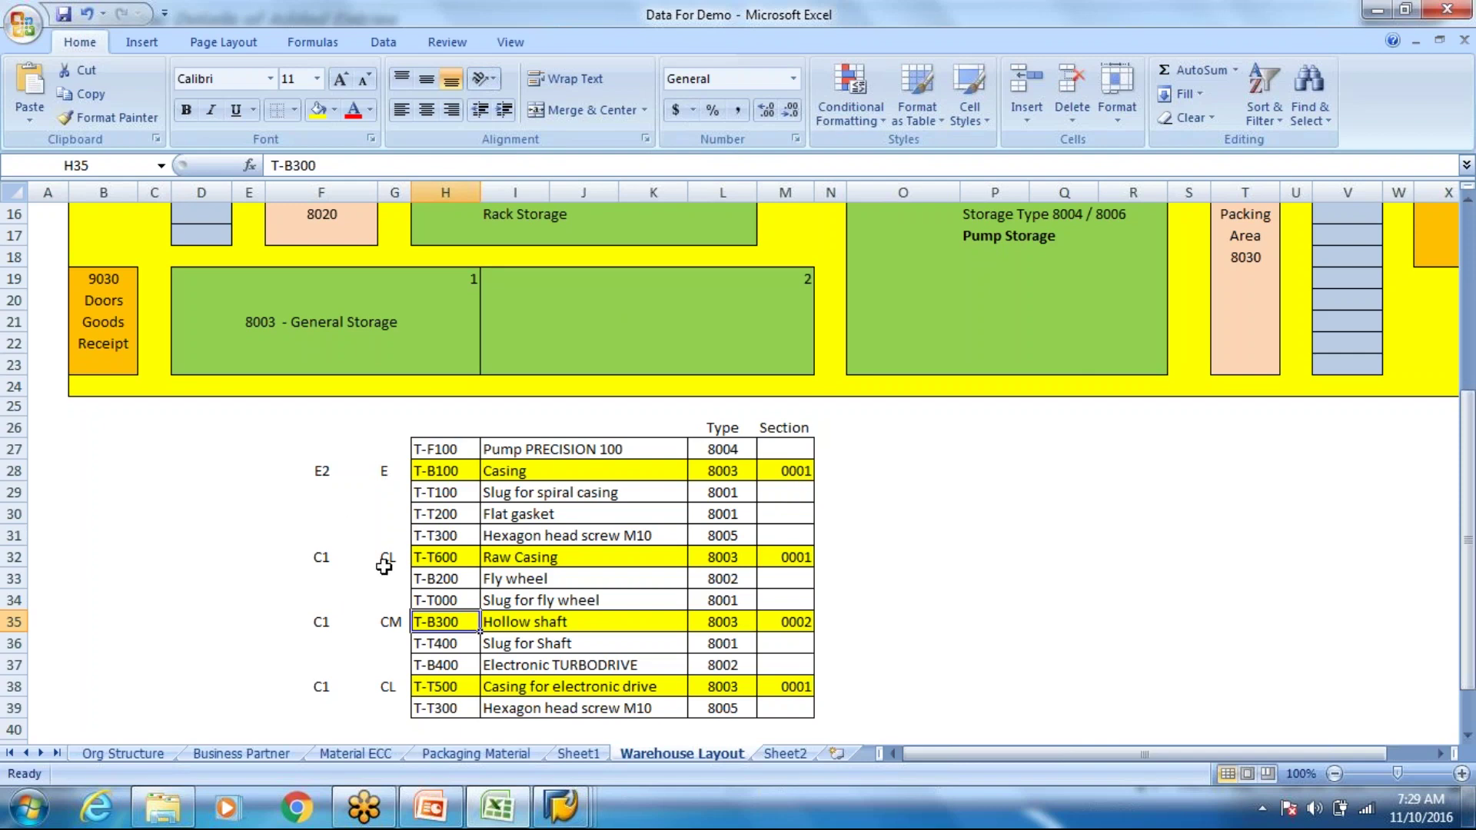
Examine the HU types and the adjacent codes listed for the Casing and Raw Casing products
left_click(549, 471)
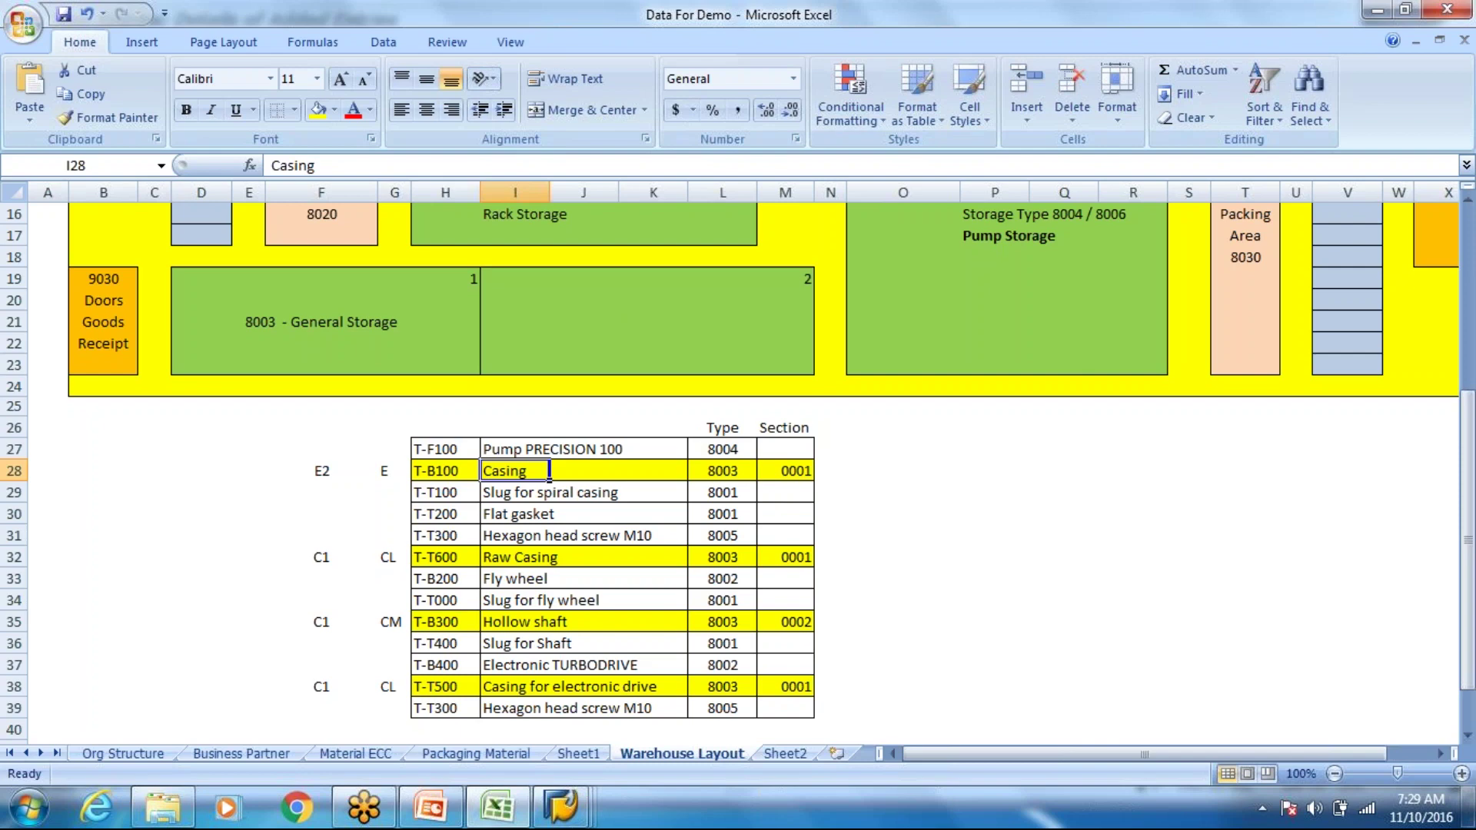
left_click(329, 471)
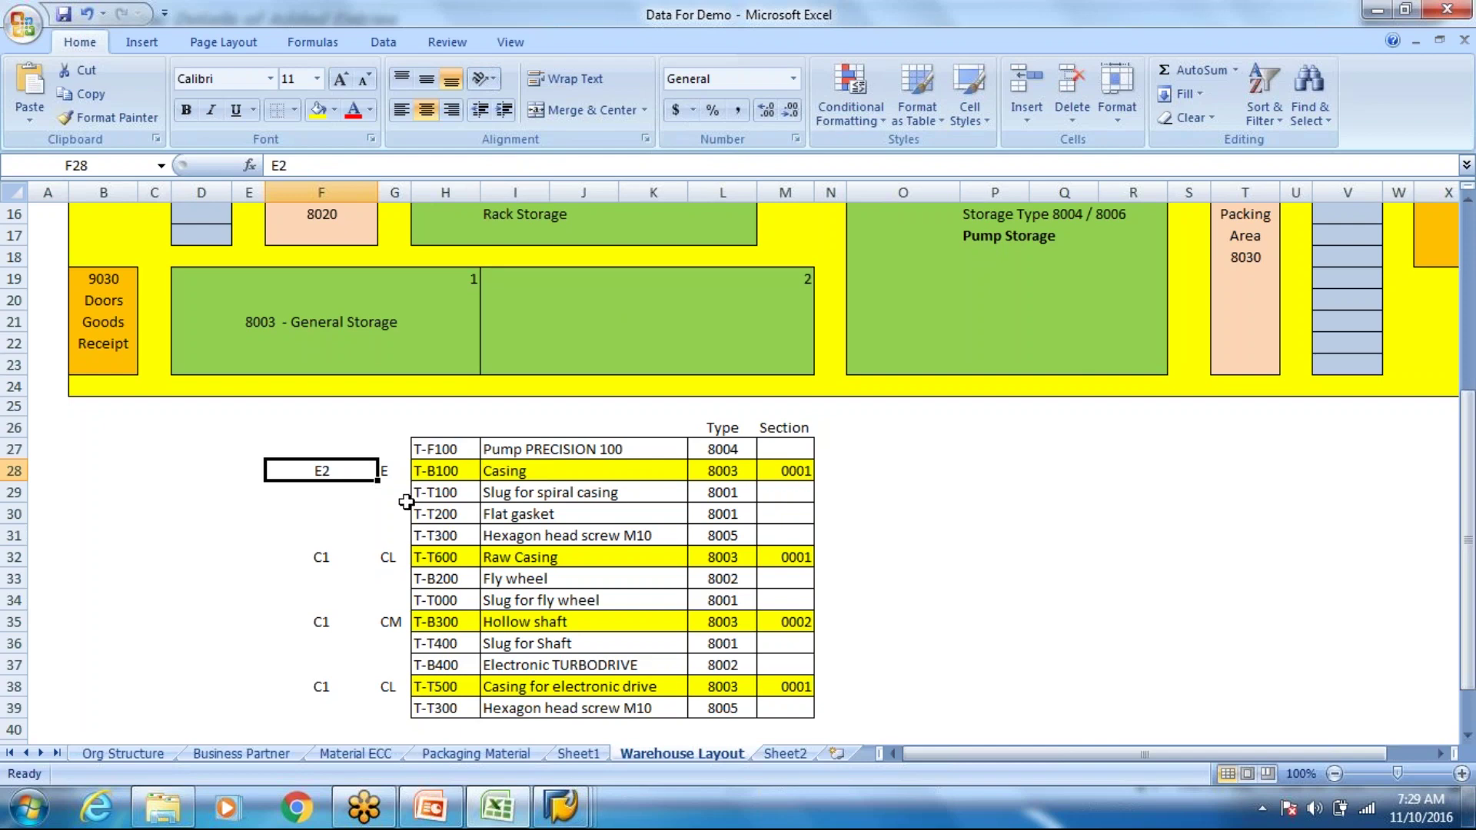
left_click(402, 557)
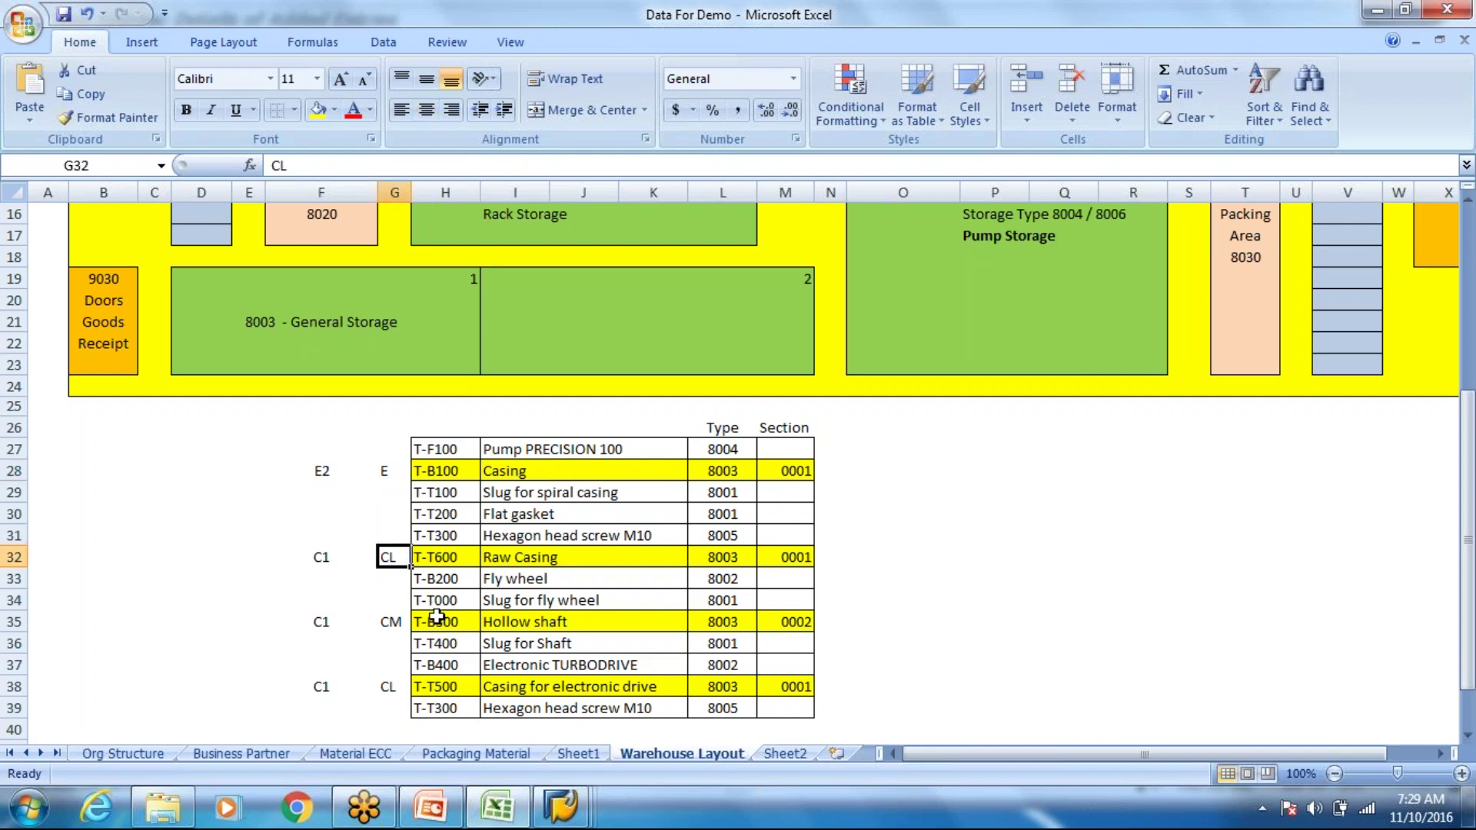
left_click(563, 556)
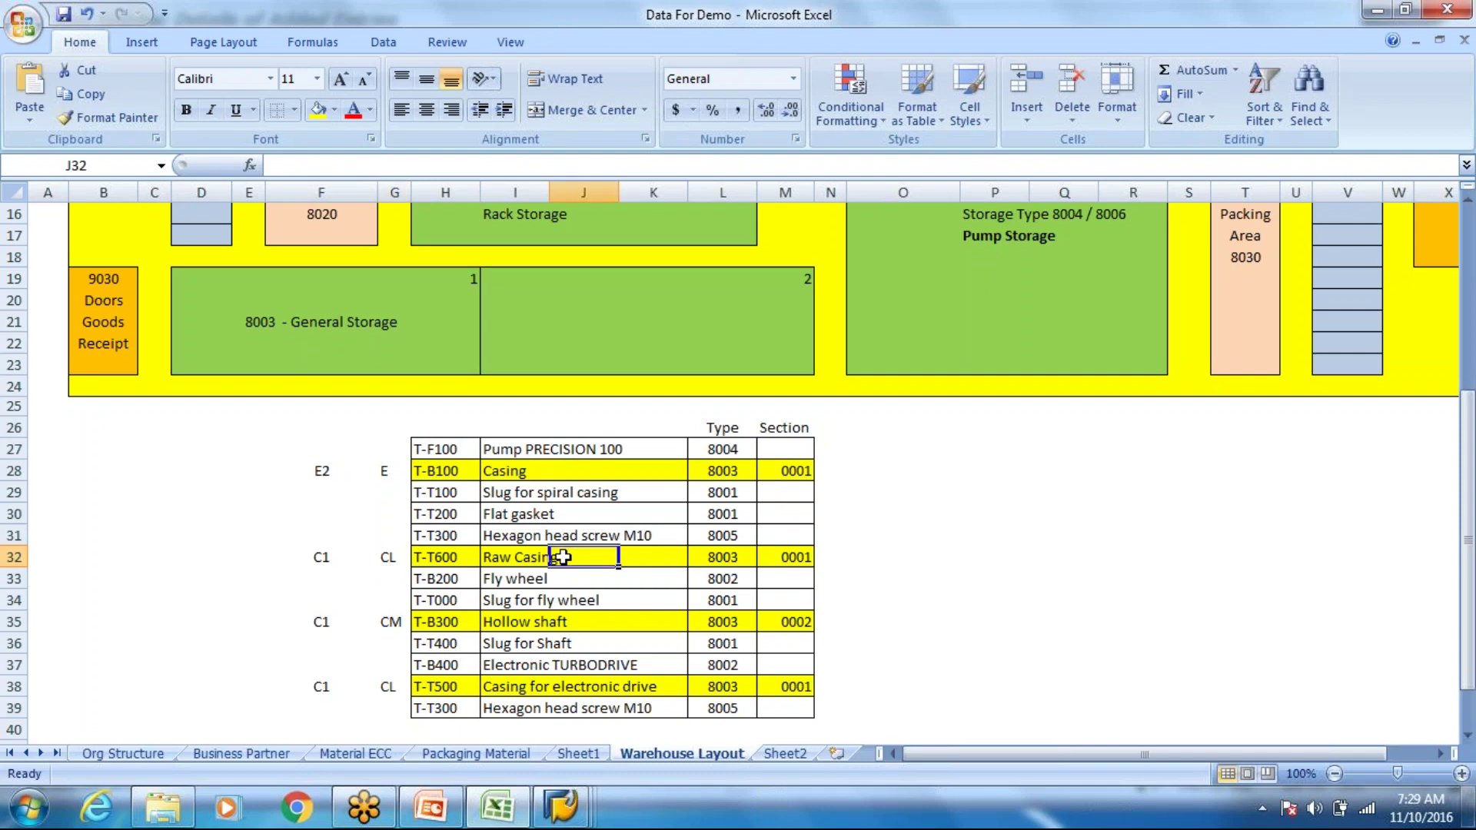
left_click(329, 558)
left_click(390, 556)
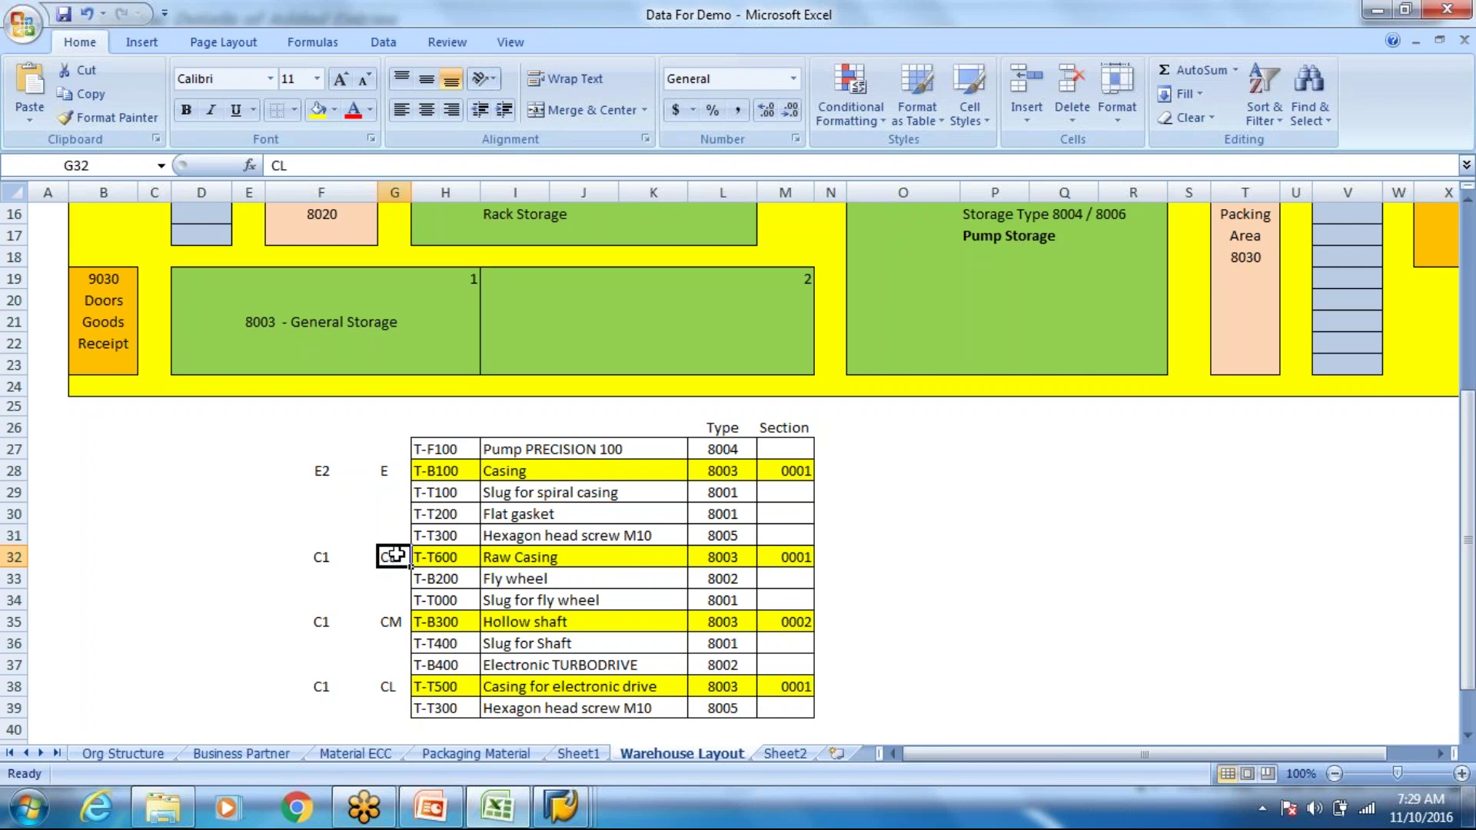
left_click(335, 575)
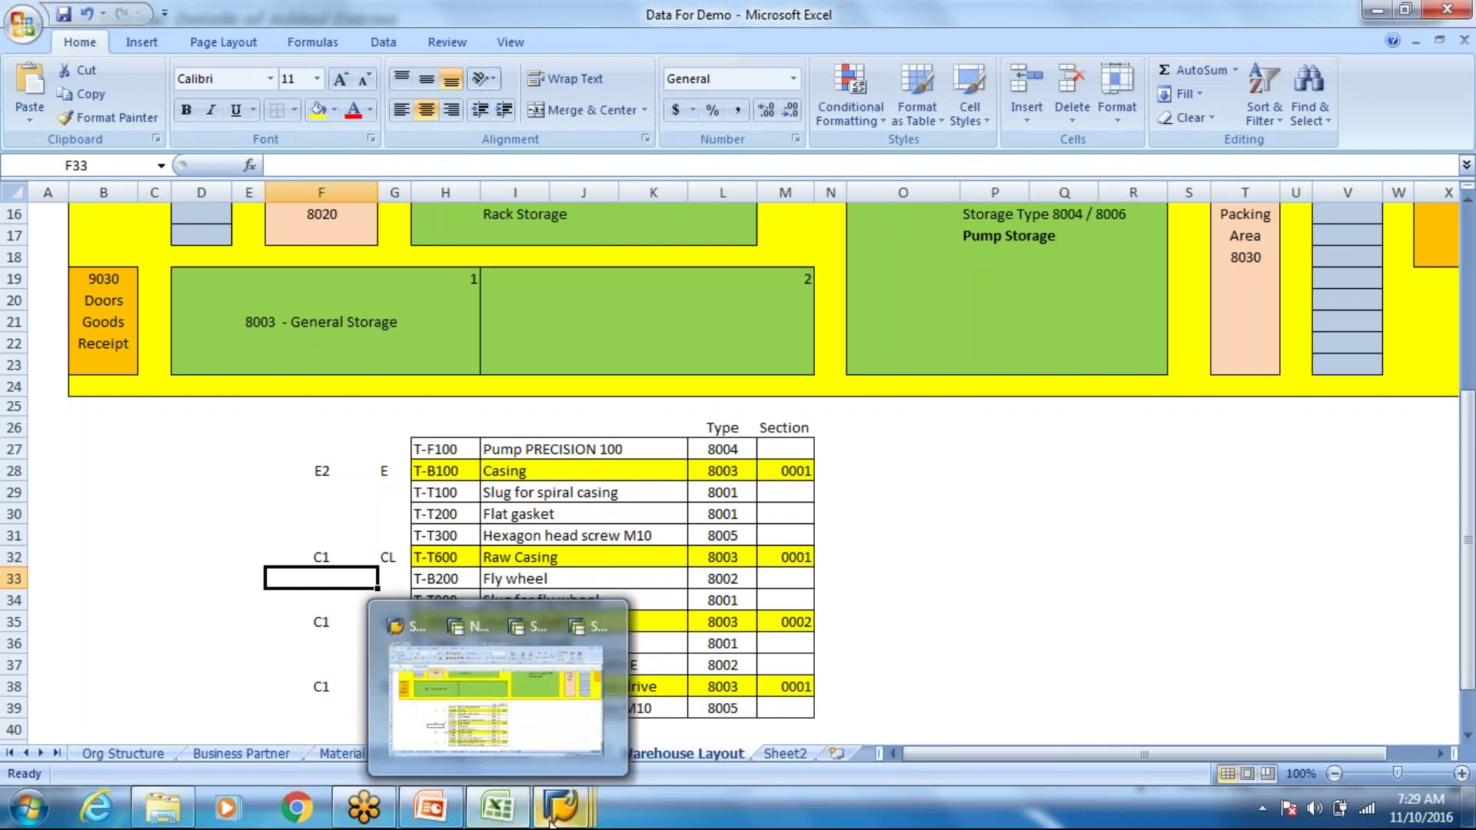
Switch back to SAP, review the storage bin type search entries, and return to the customizing structure
mouse_move(552, 823)
left_click(500, 719)
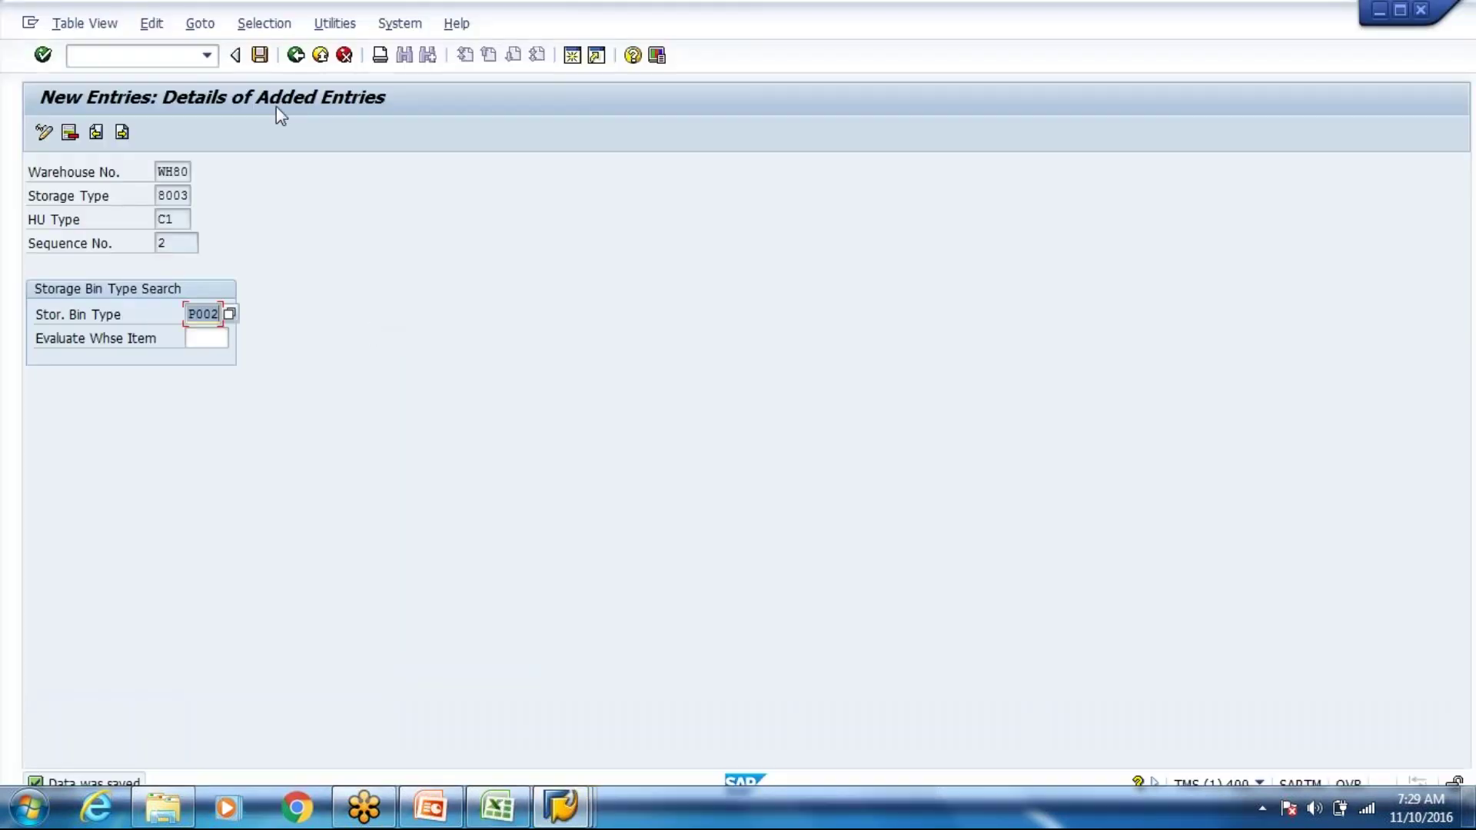
left_click(295, 60)
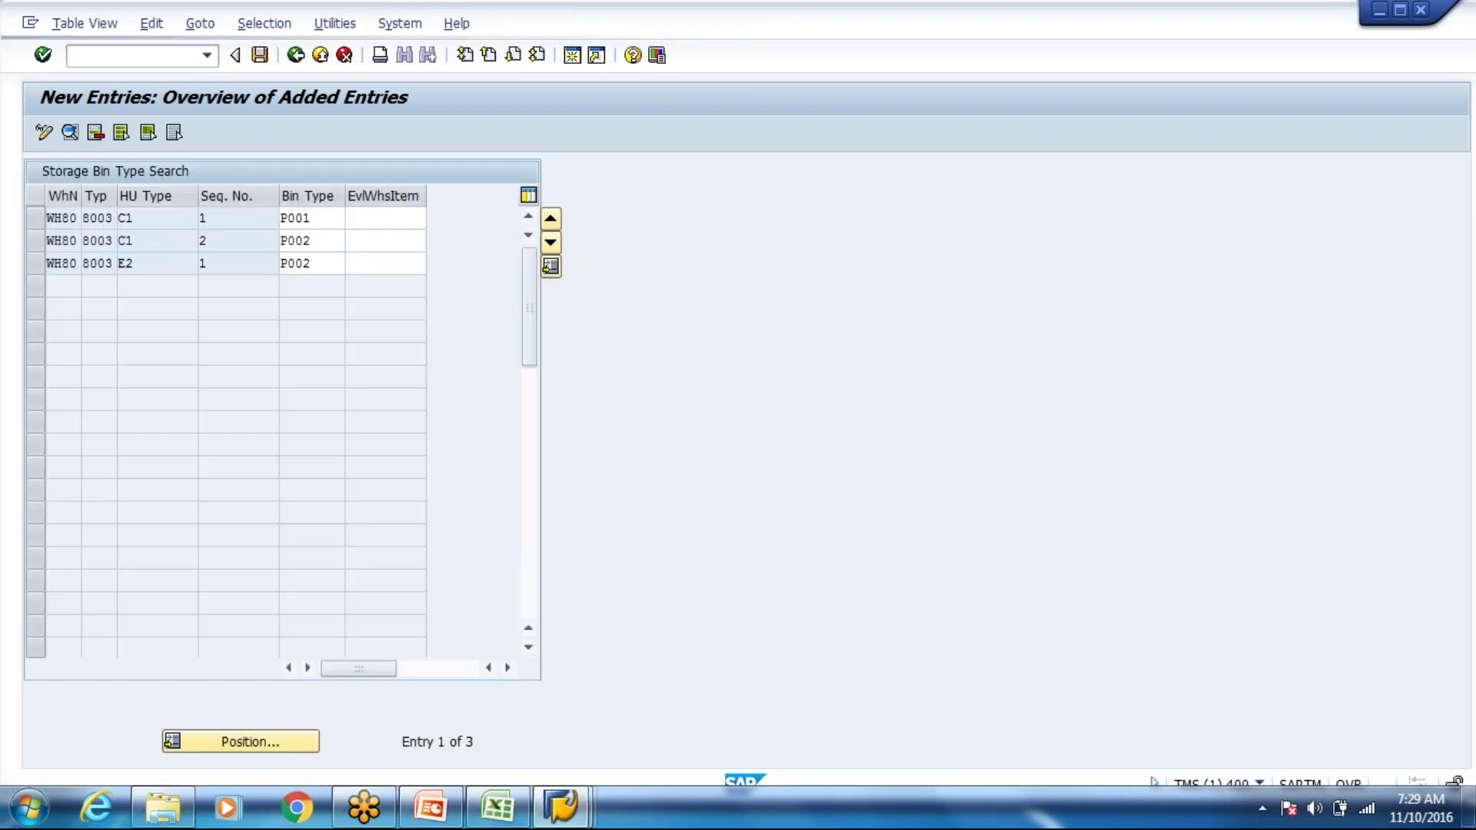
key("F3")
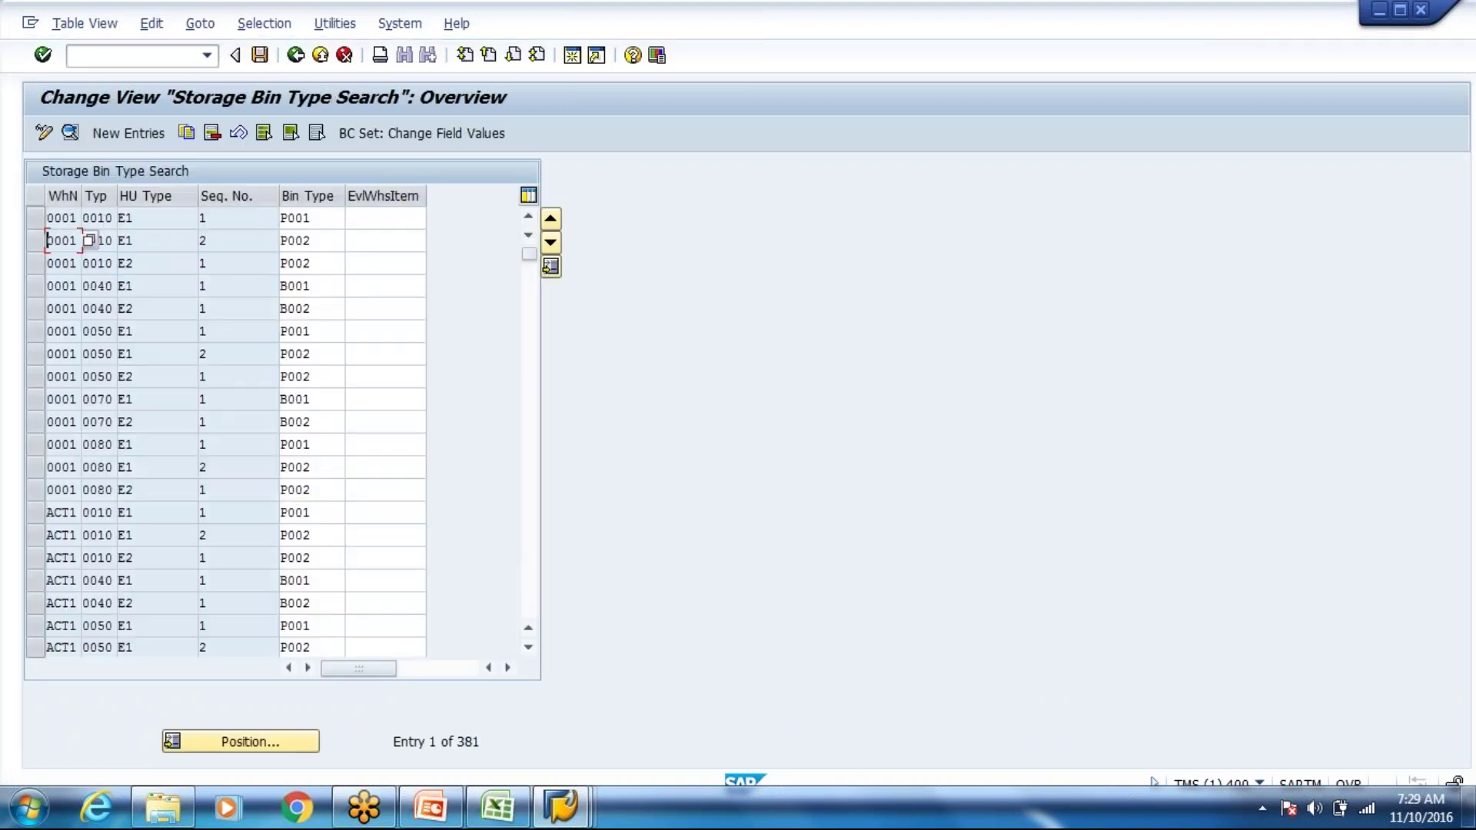
left_click(105, 306)
scroll(105, 301, "down", 3)
scroll(108, 306, "down", 2)
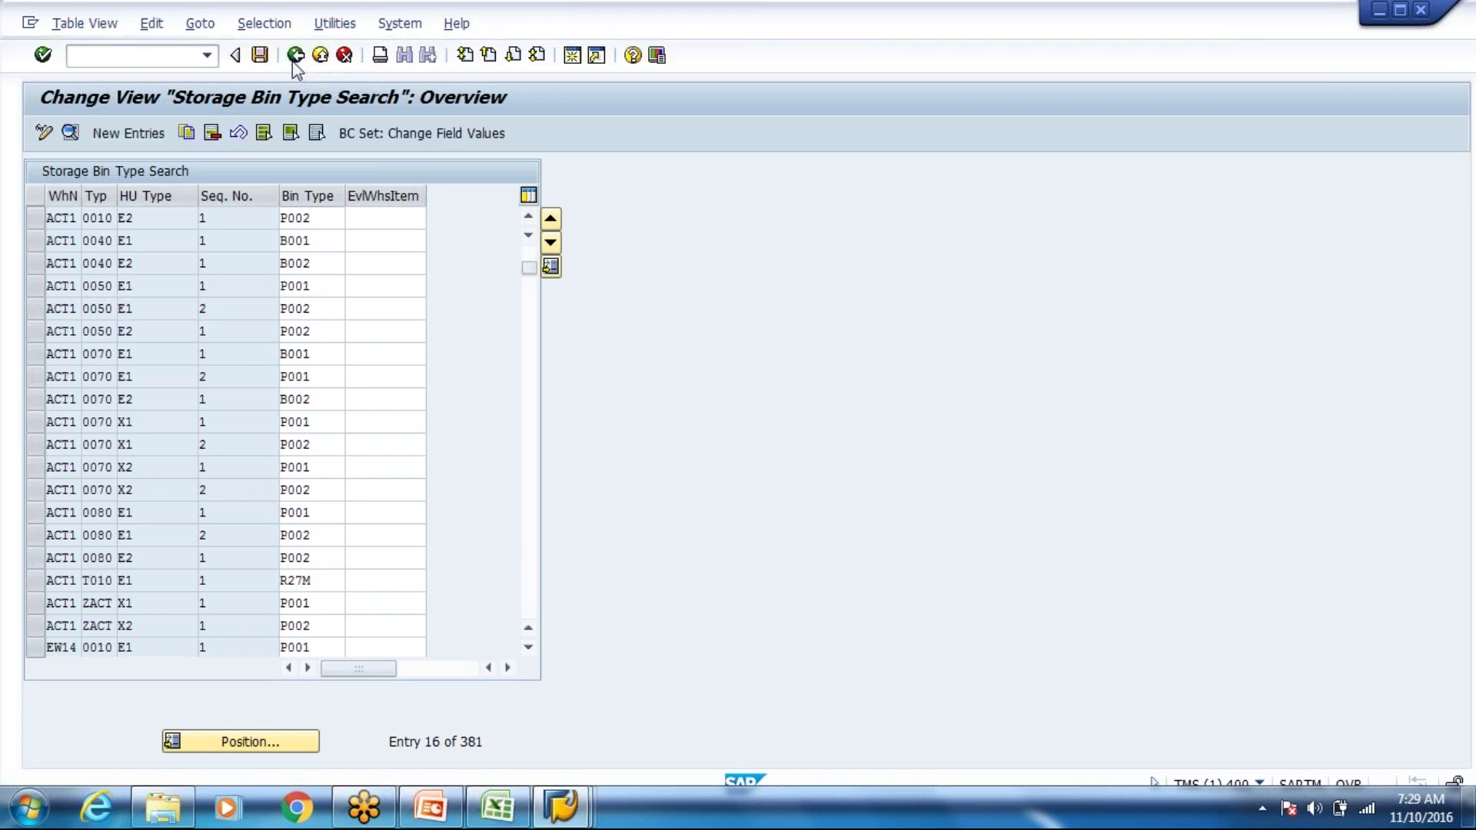
left_click(294, 56)
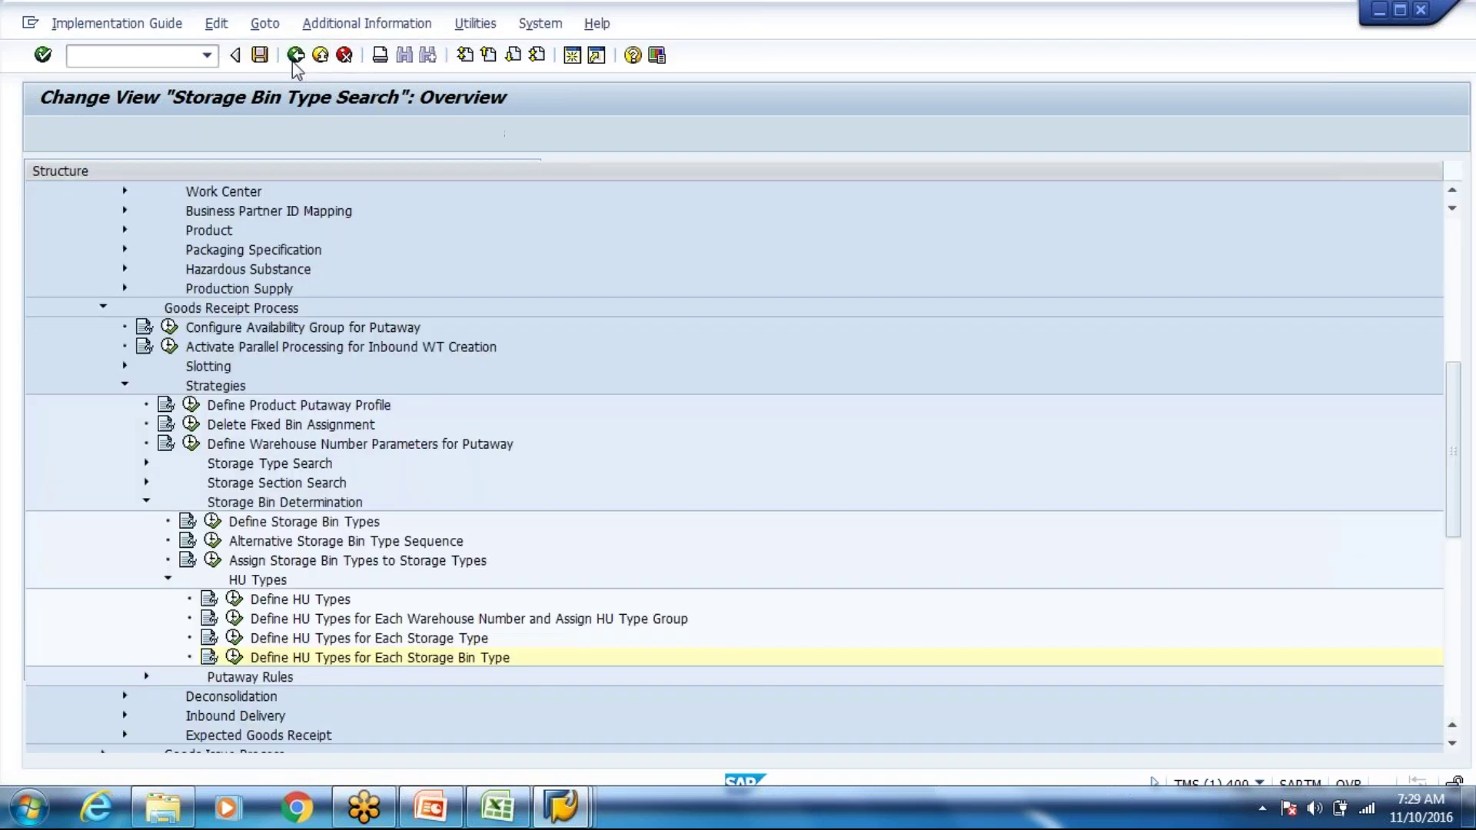
Close the last of the open SAP Easy Access sessions
left_click(547, 819)
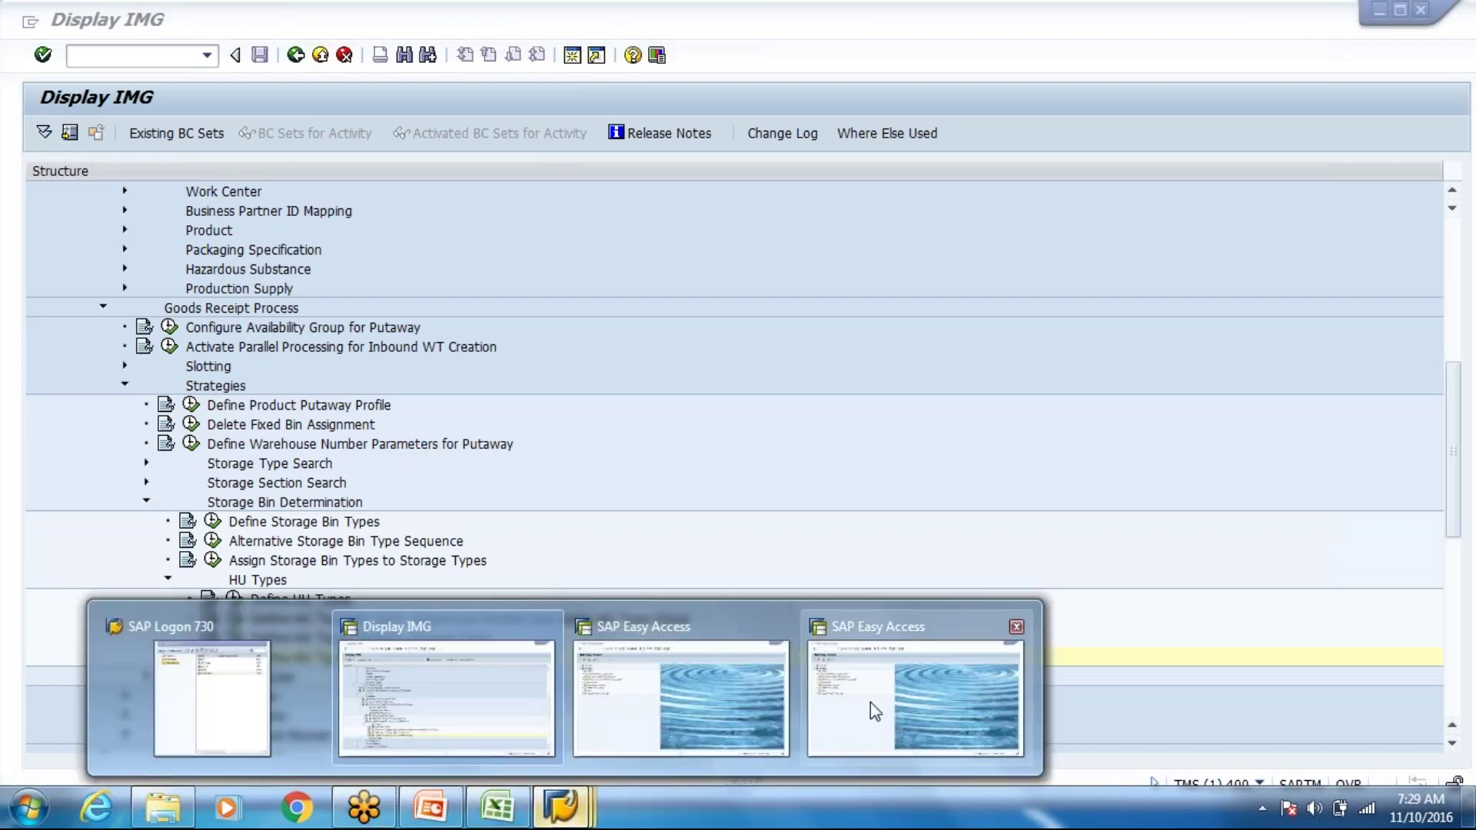
mouse_move(892, 690)
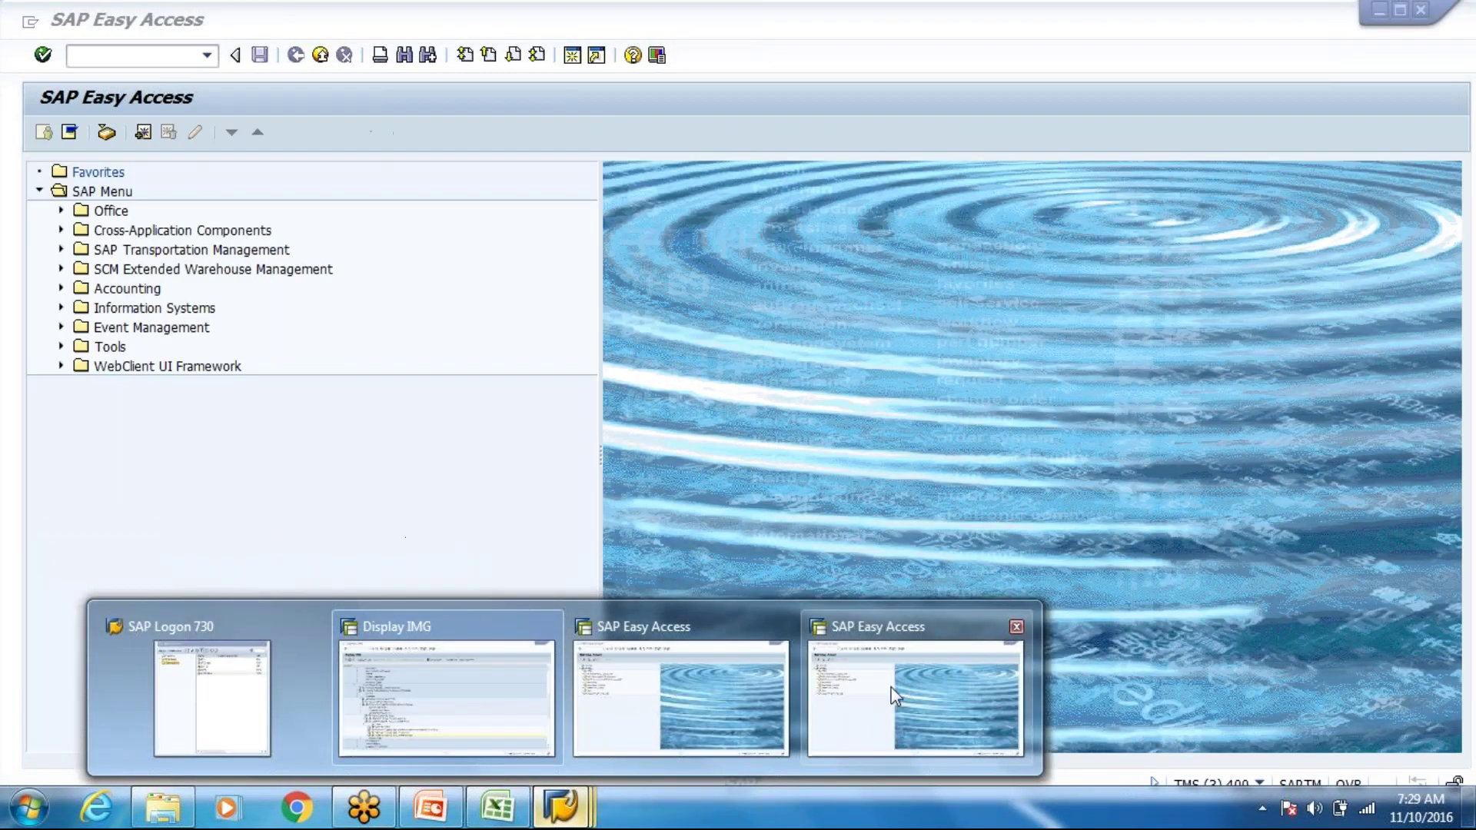
left_click(1017, 627)
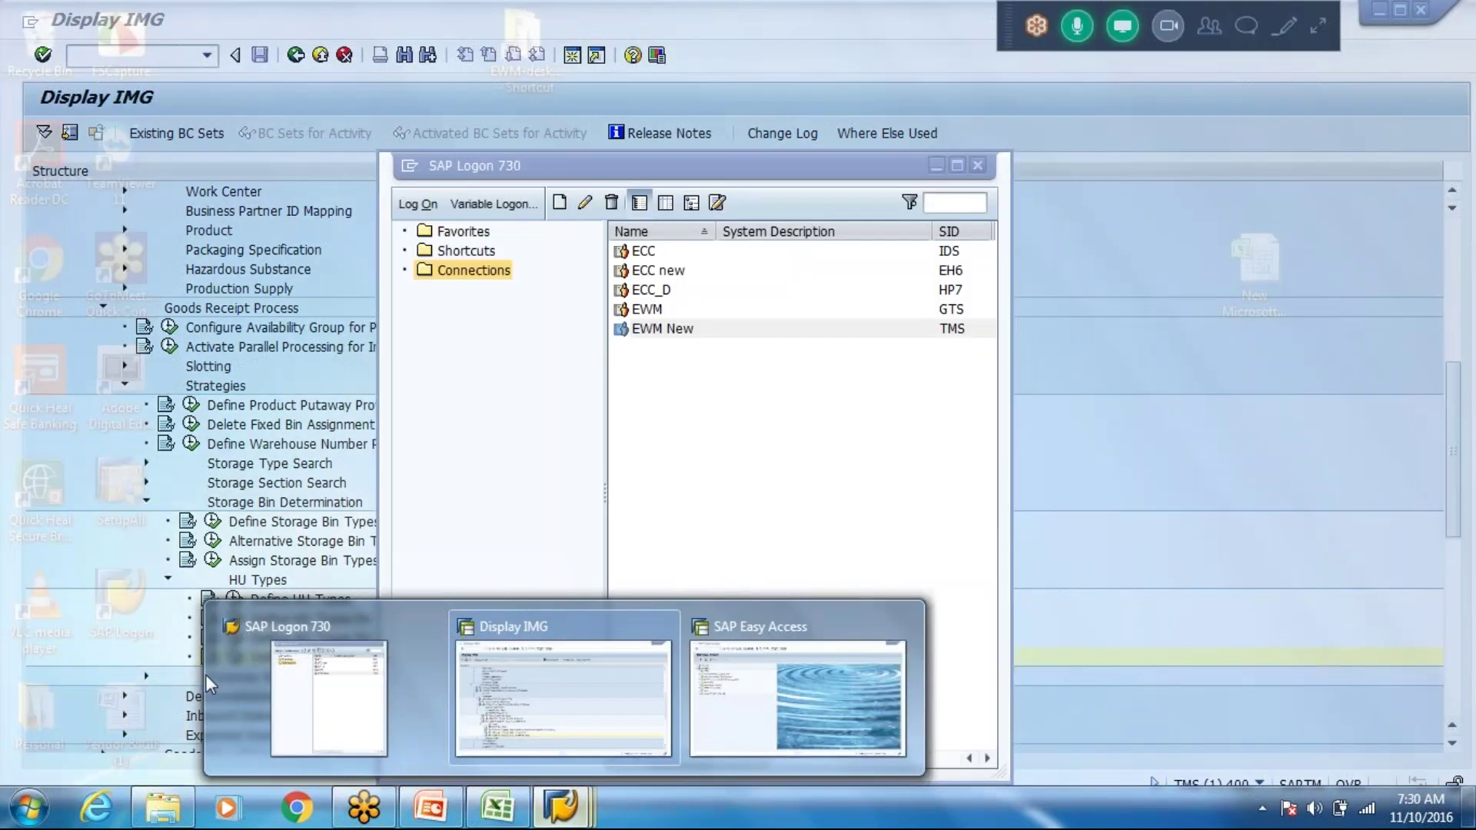
Switch to SAP Logon and log on to the ECC new system, client 800, with the user name and password
left_click(328, 692)
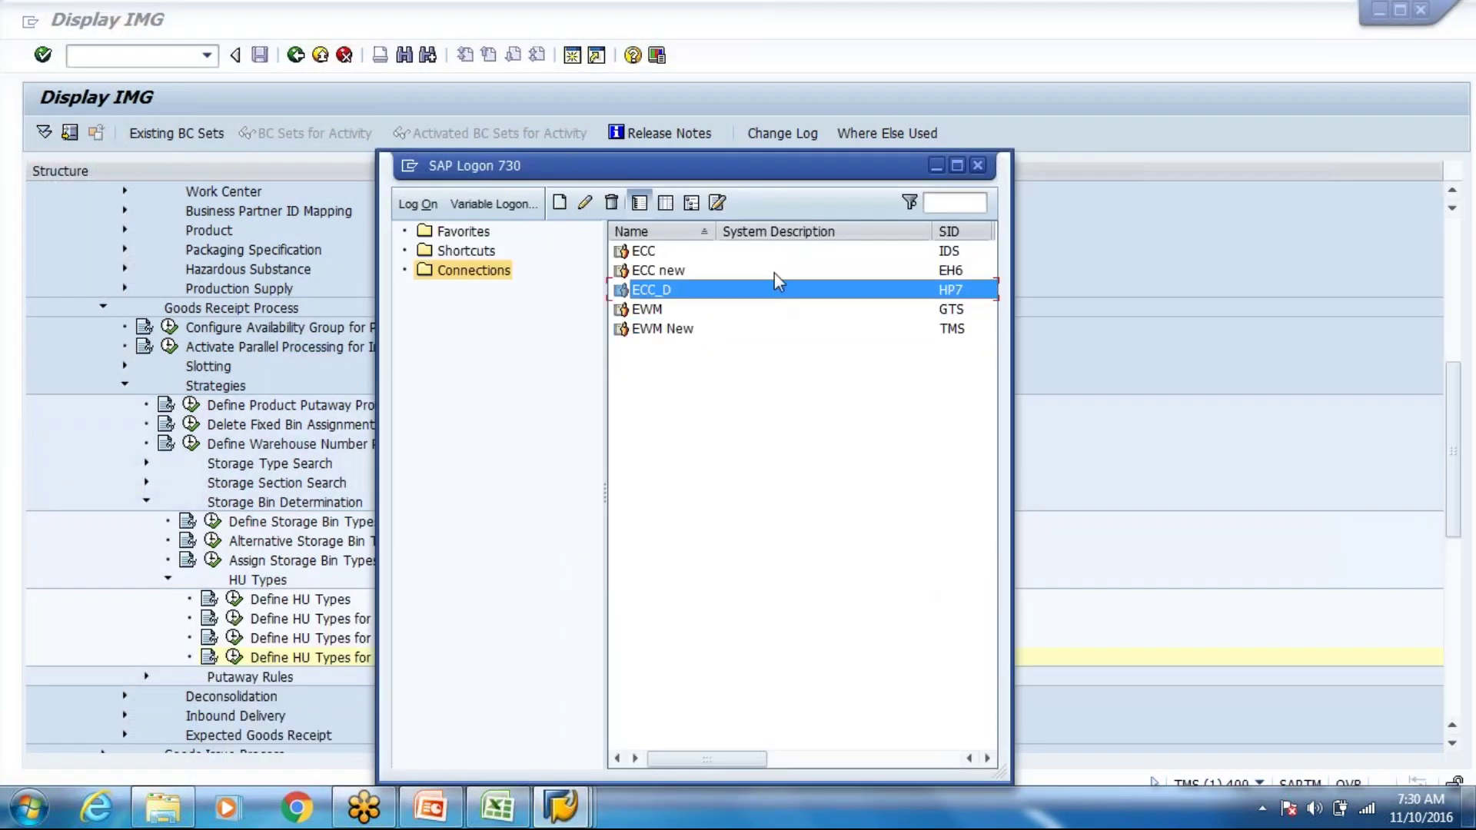
left_click(773, 270)
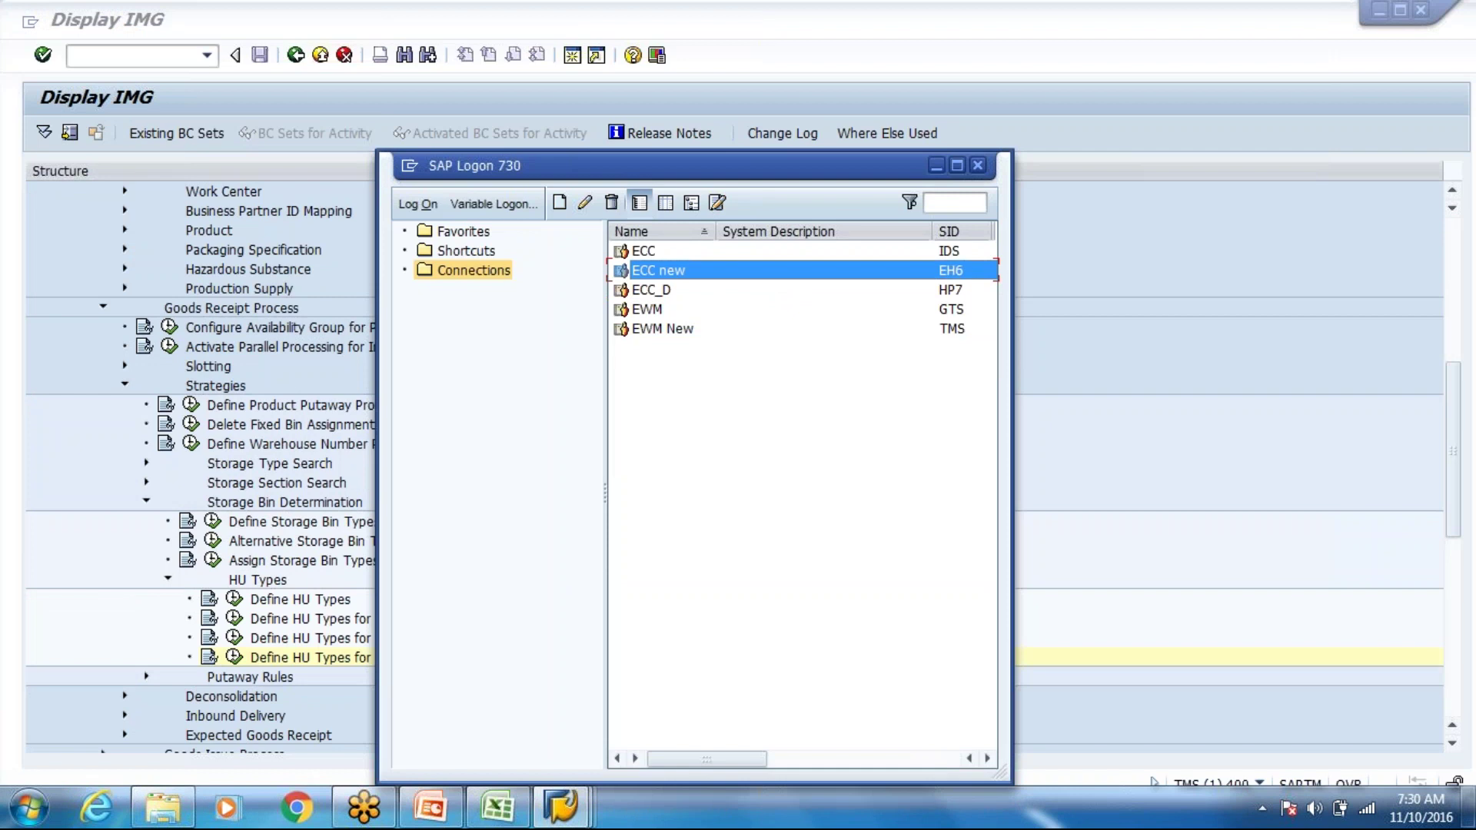
key("Return")
key("Tab")
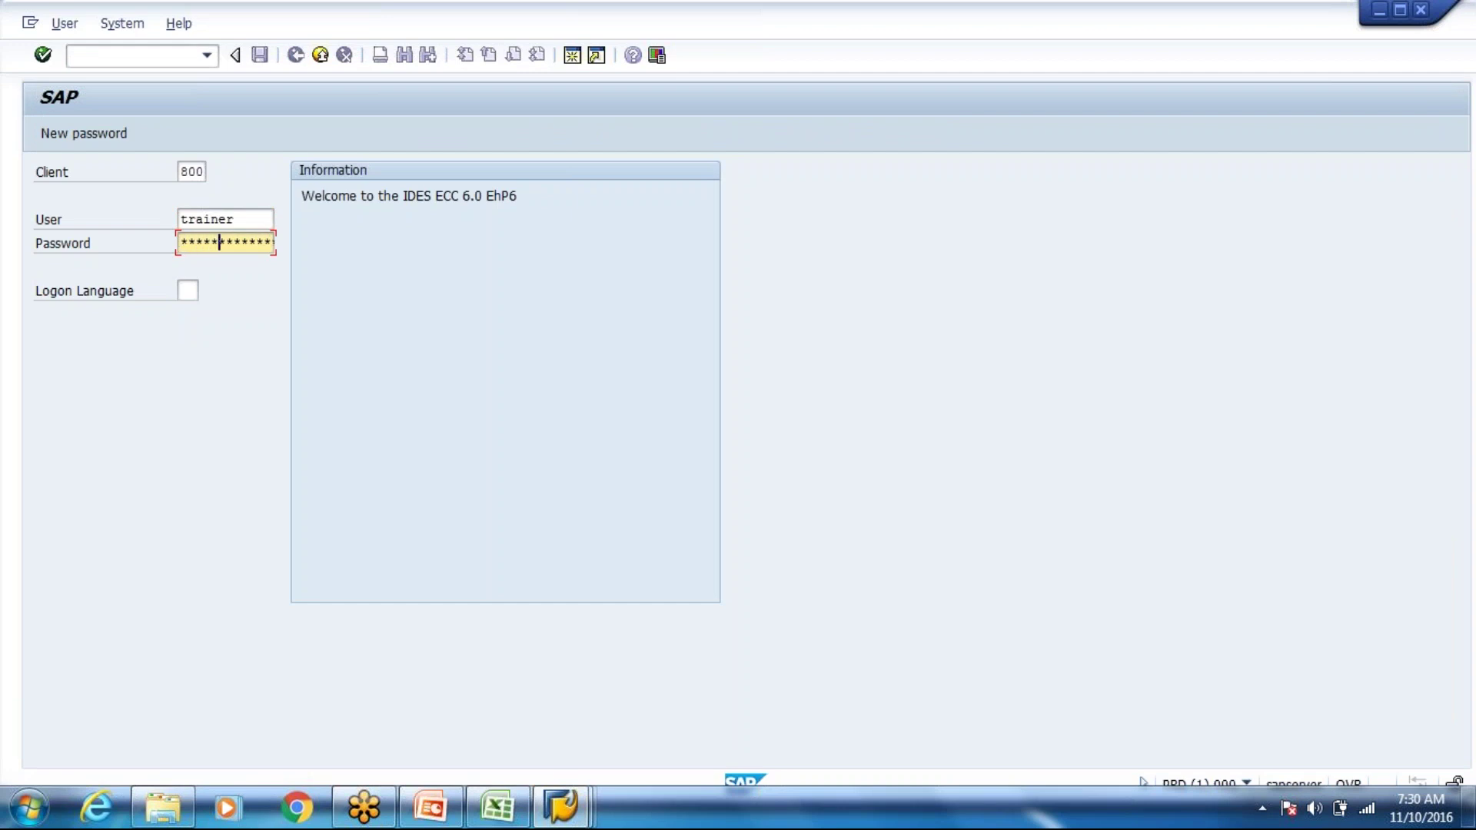
key("Return")
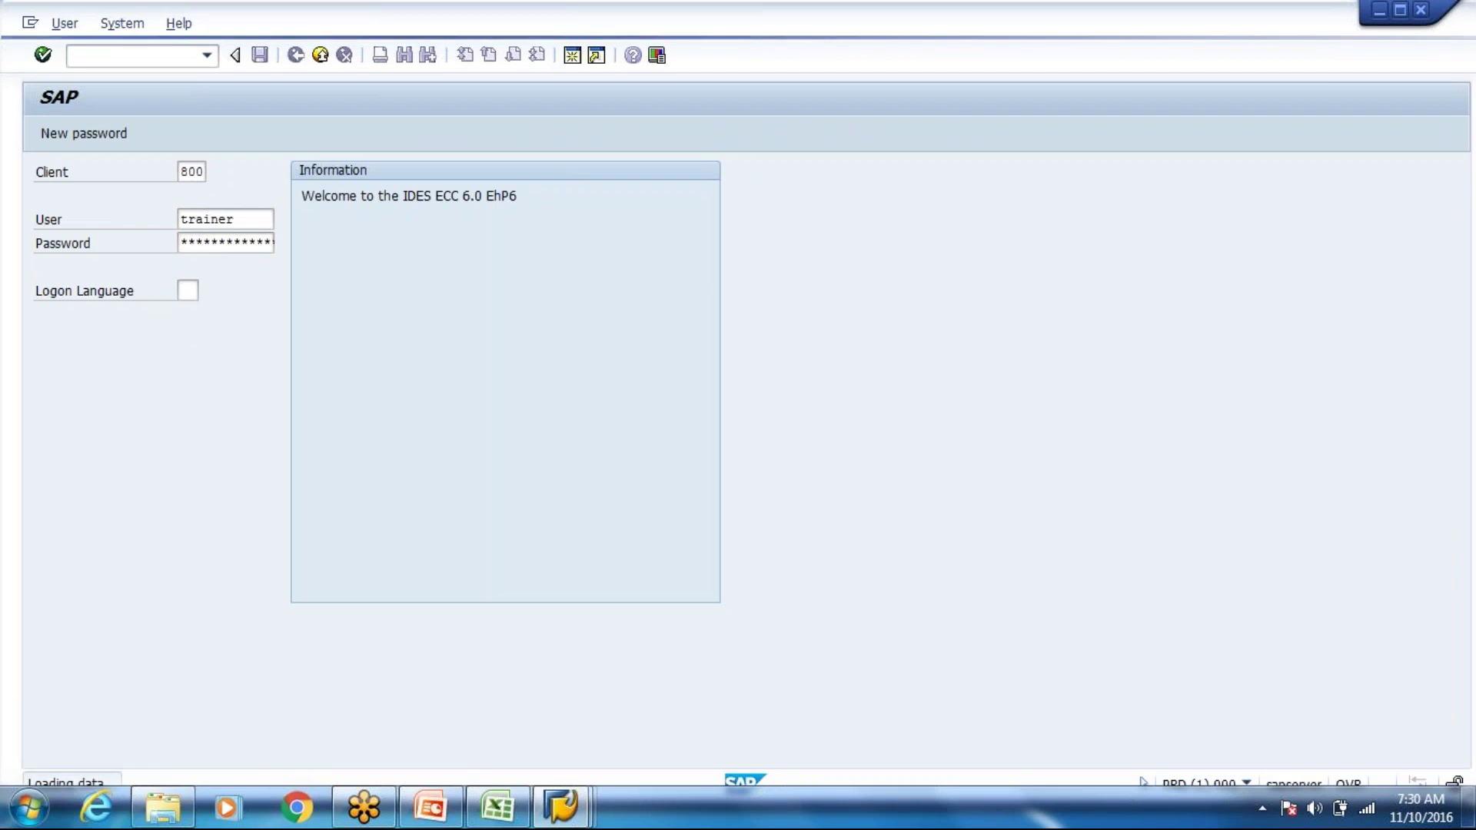
Run transaction VL31N and start an inbound delivery from the previously used purchase order for material T-T600
type("vl31n")
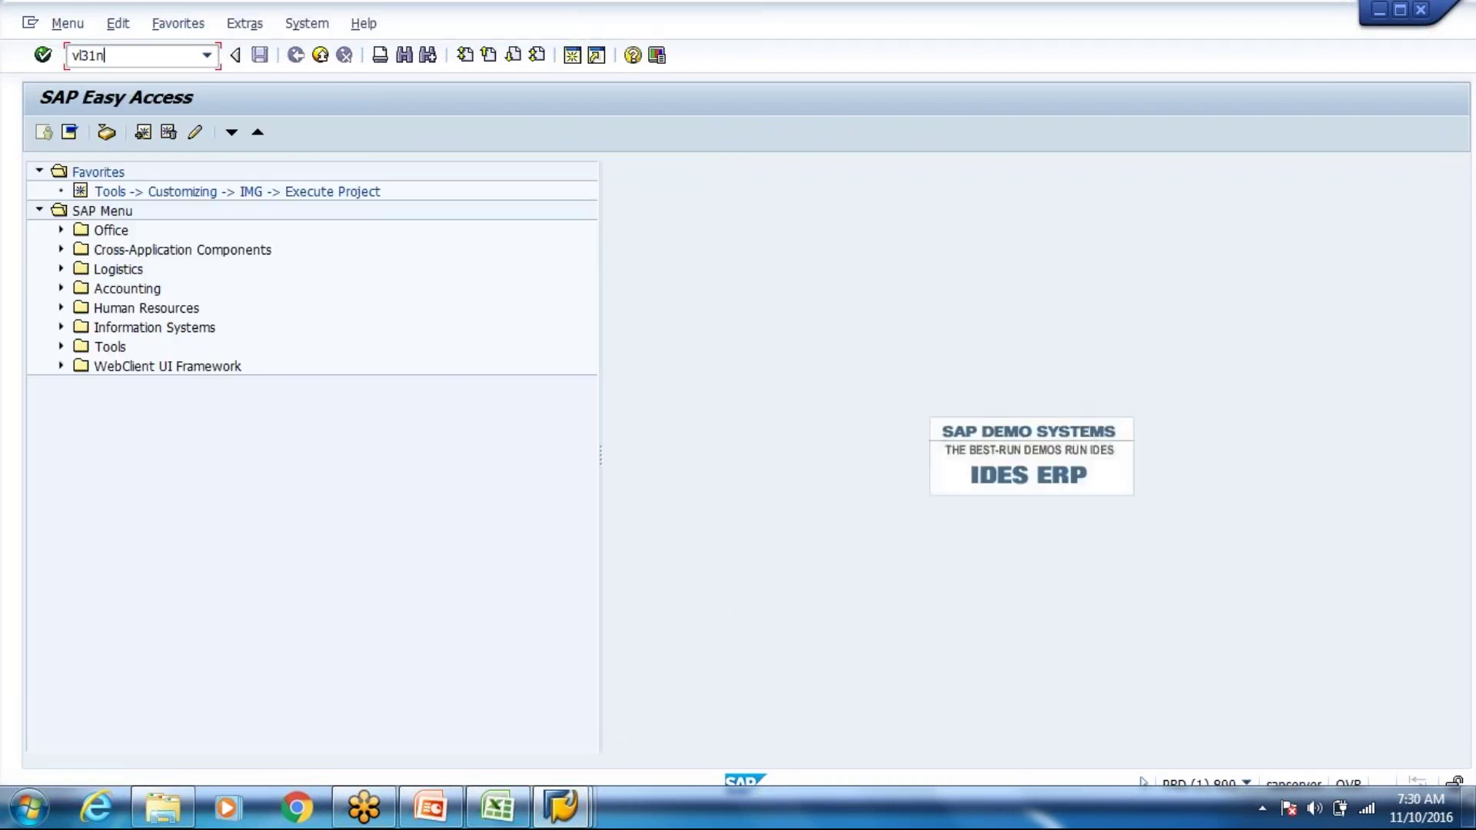
key("Return")
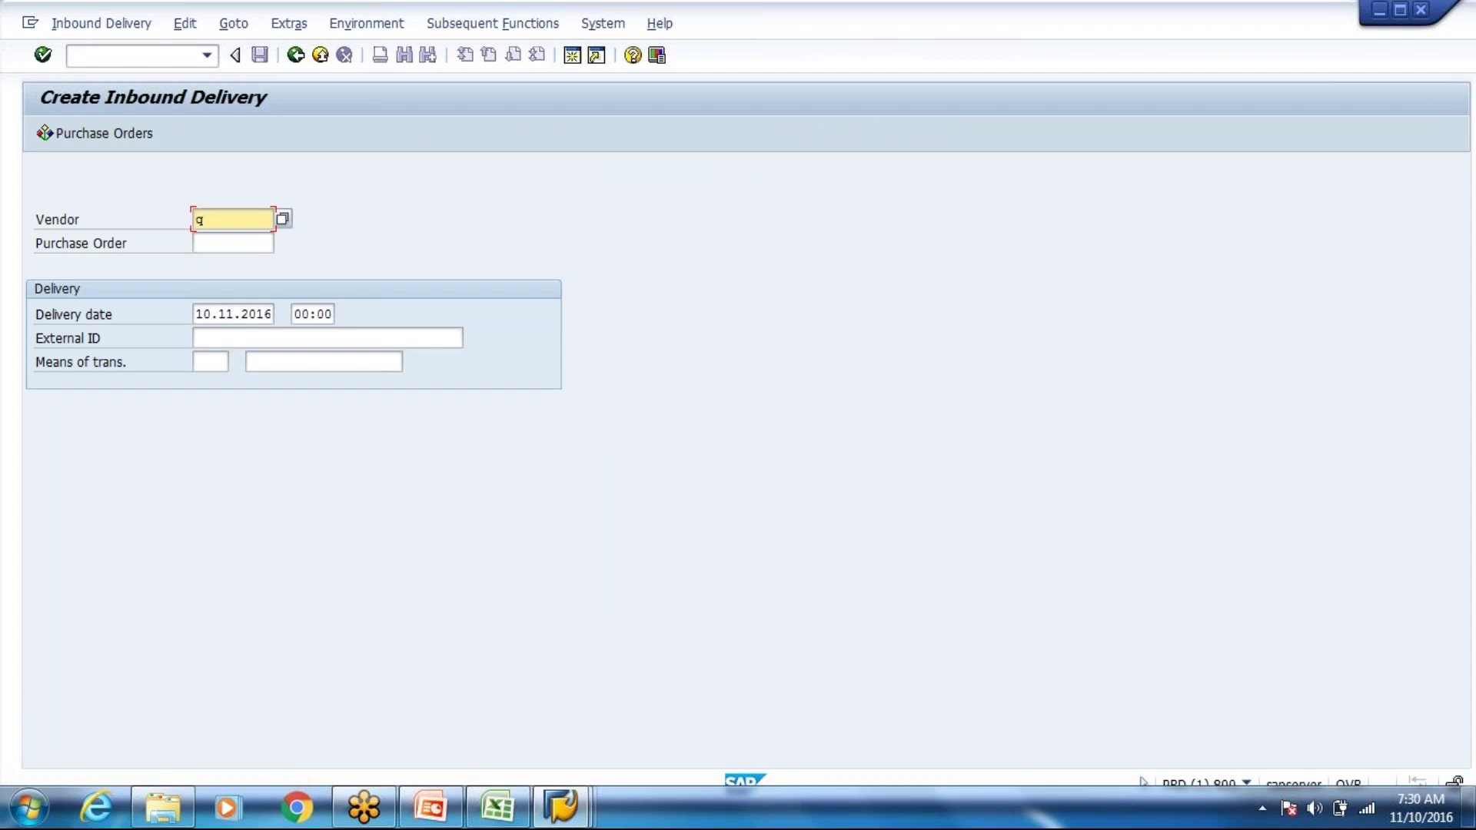
key("BackSpace")
key("Tab")
key("Down")
key("Return")
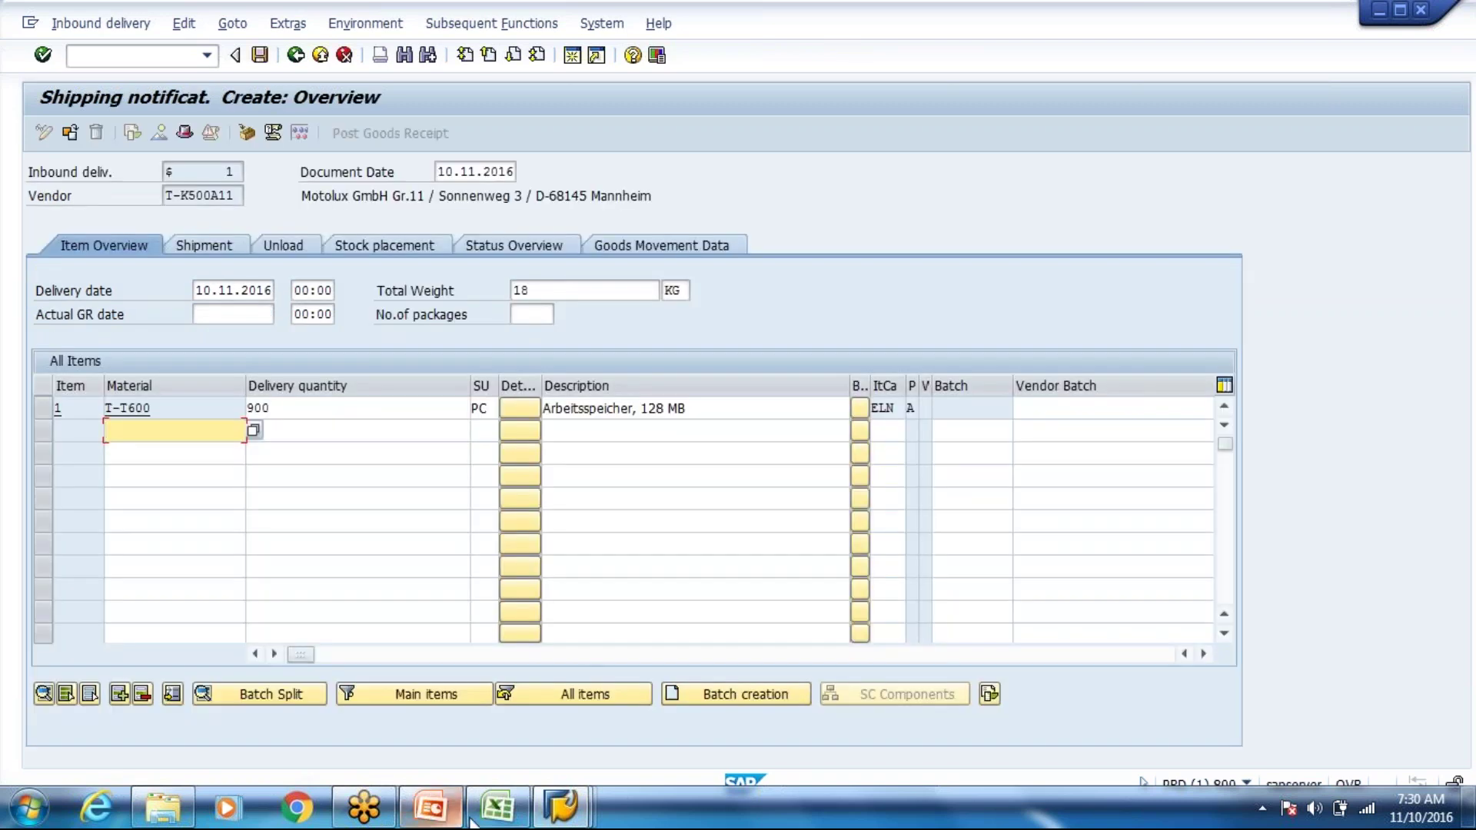
Check the T-T600 row on Excel's Warehouse Layout sheet, then return to SAP and clear item 1's delivery quantity
left_click(503, 821)
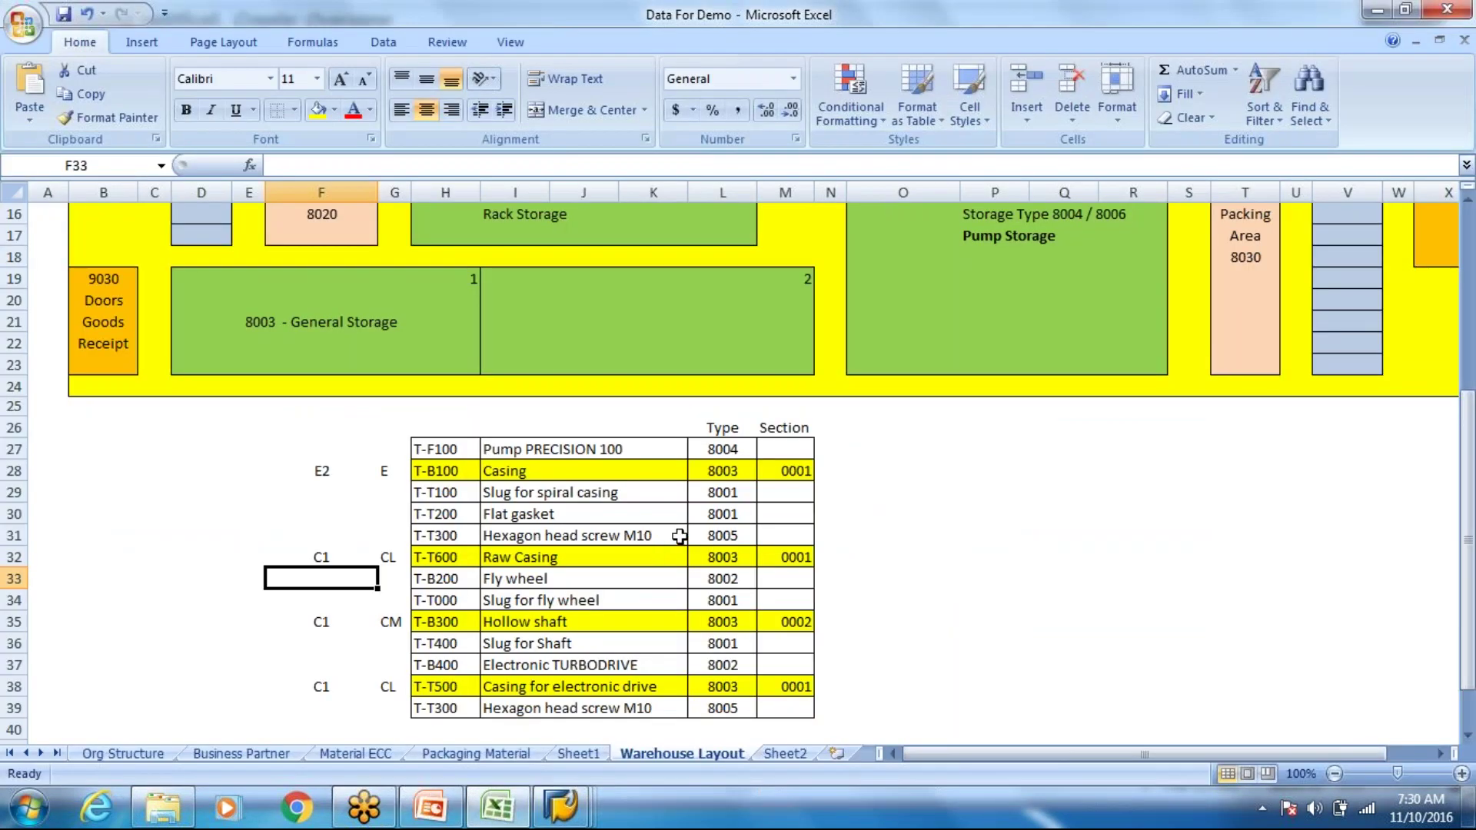
left_click(862, 559)
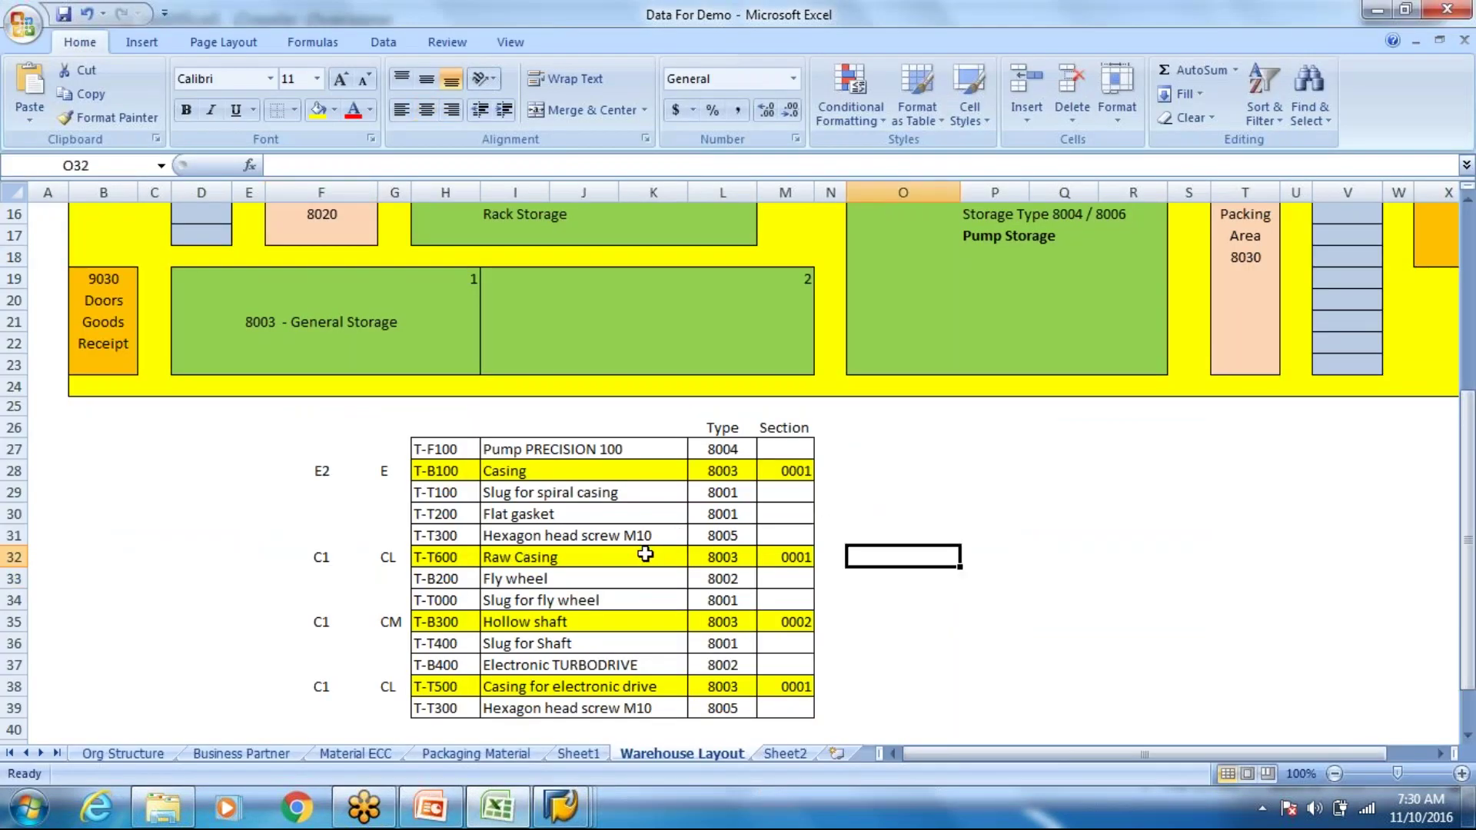
key("alt+Tab")
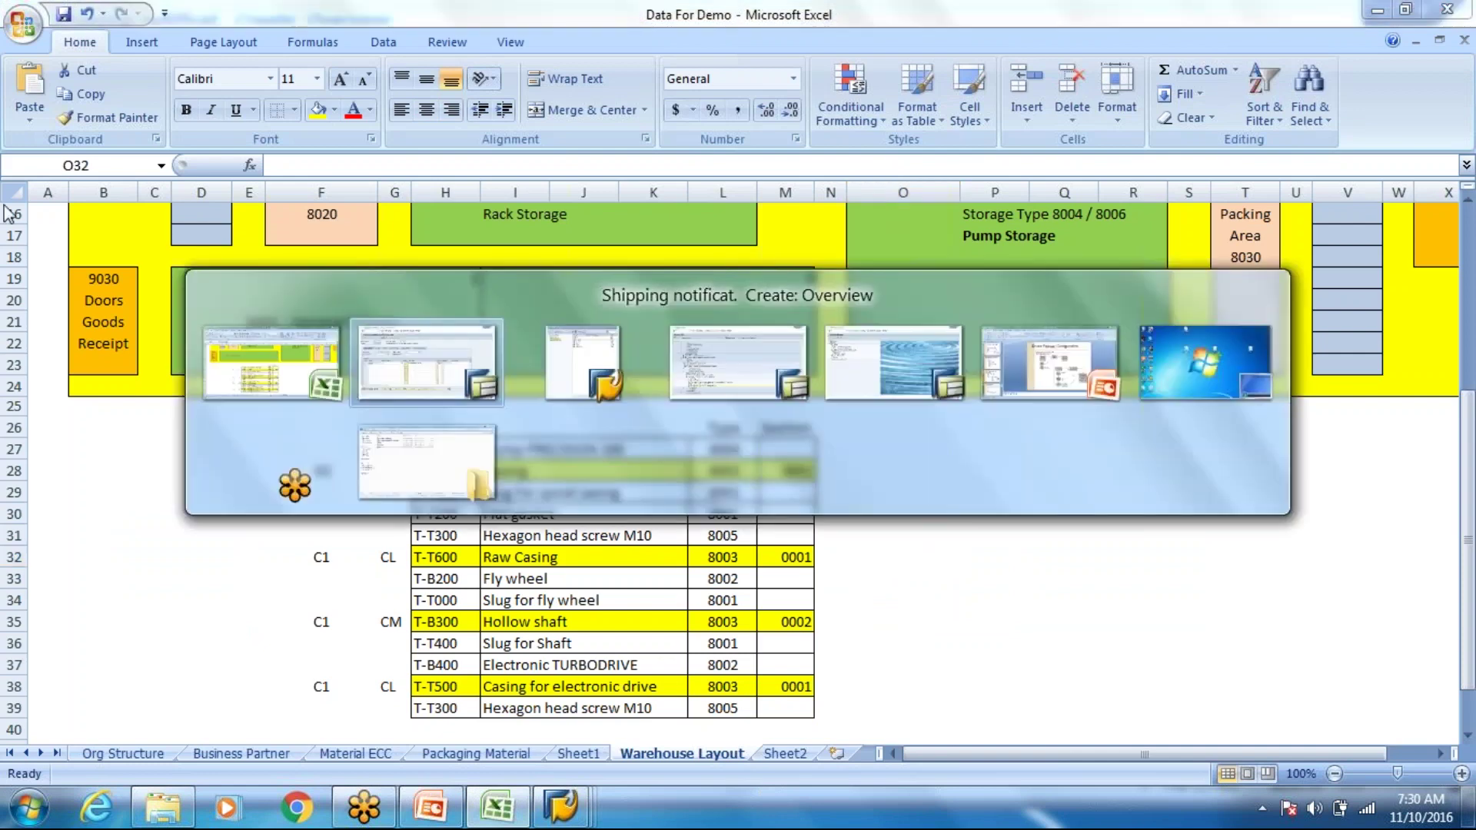
key("BackSpace")
key("BackSpace")
key("Tab")
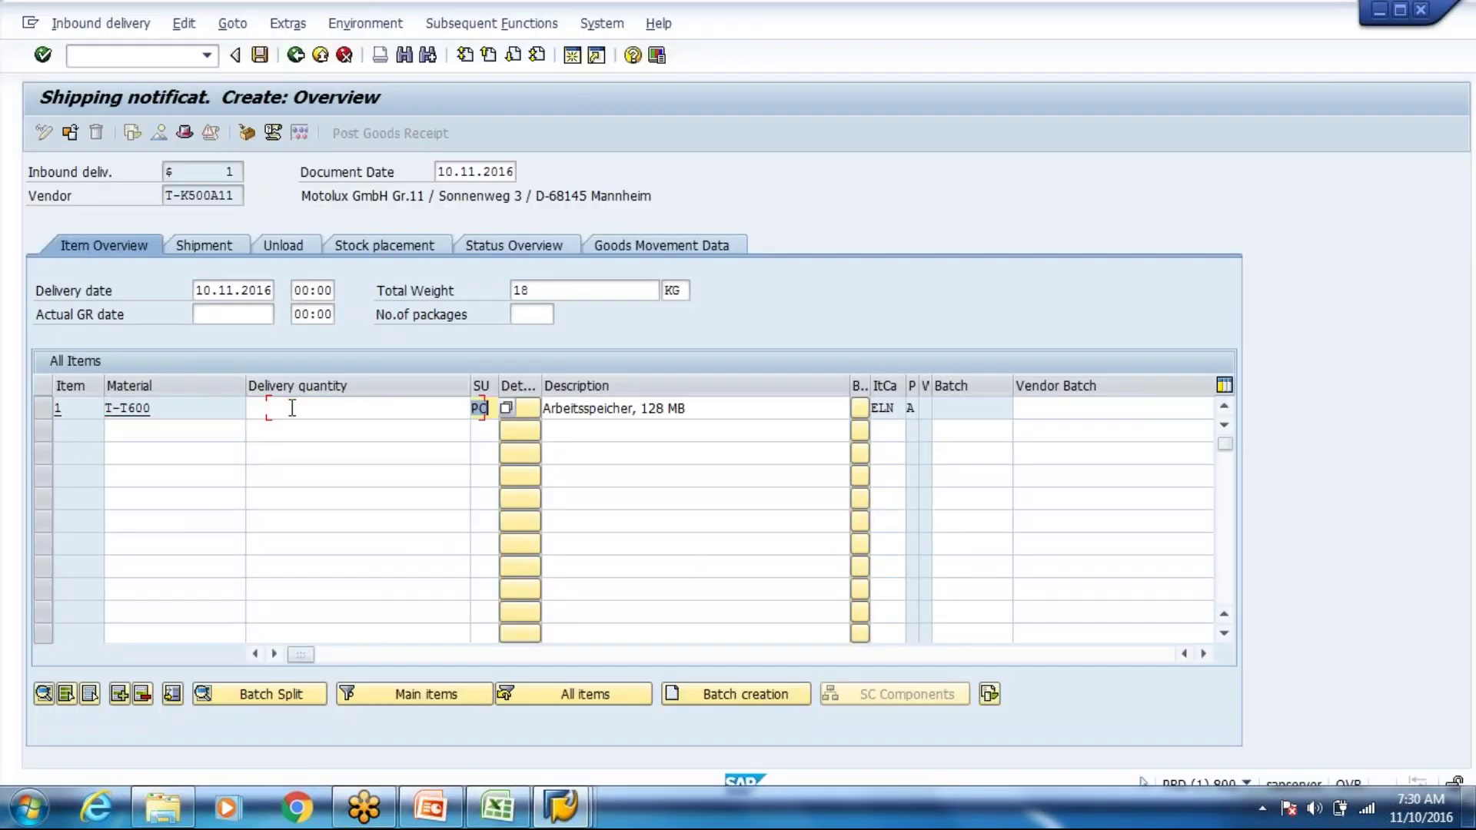
Switch to Excel and examine the vendor and packaging data for T-T600 on the Org Structure sheet
key("alt+Tab")
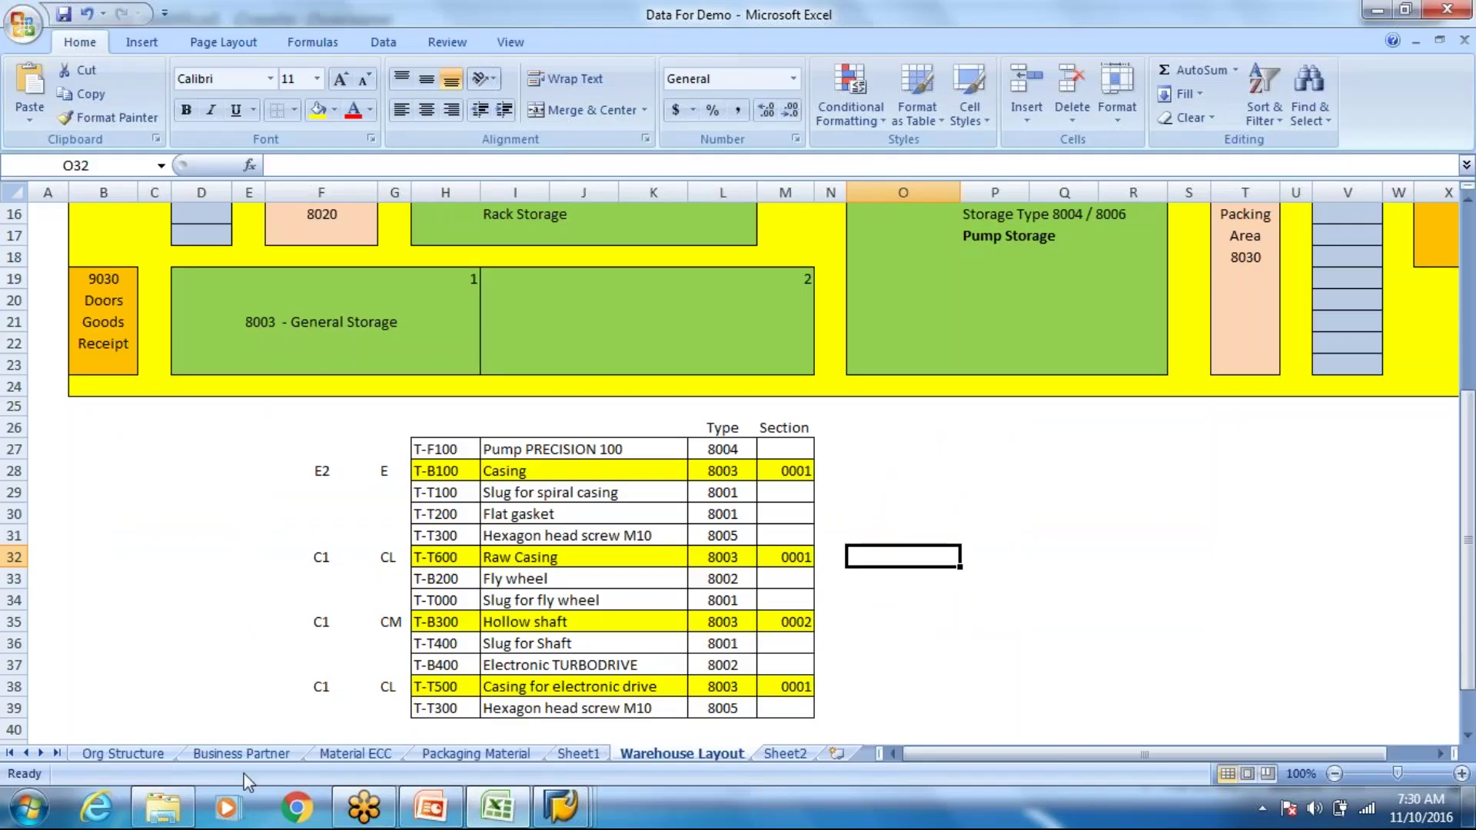
left_click(123, 754)
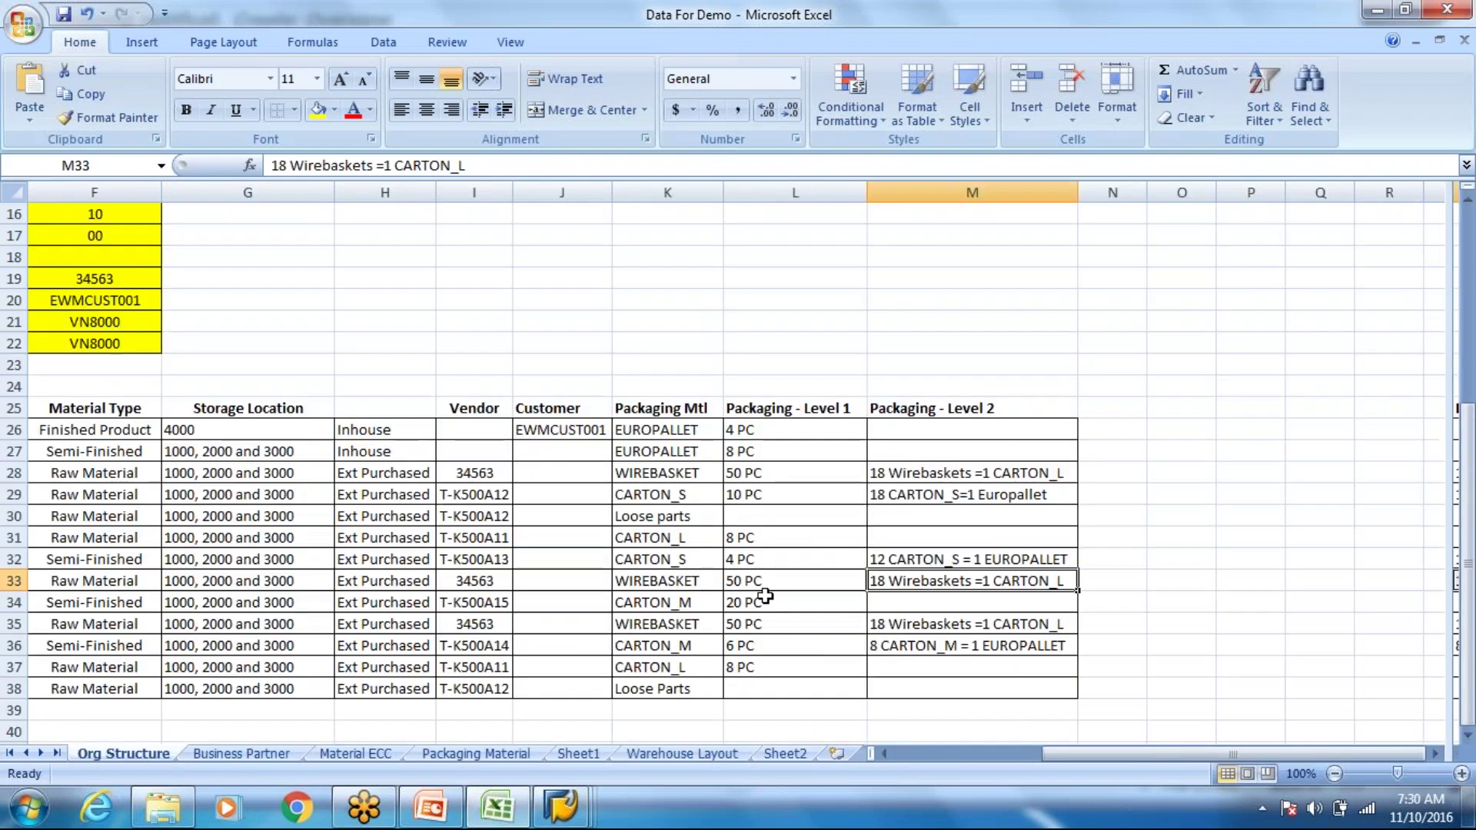
key("Left")
key("Left")
key("Left")
key("Left")
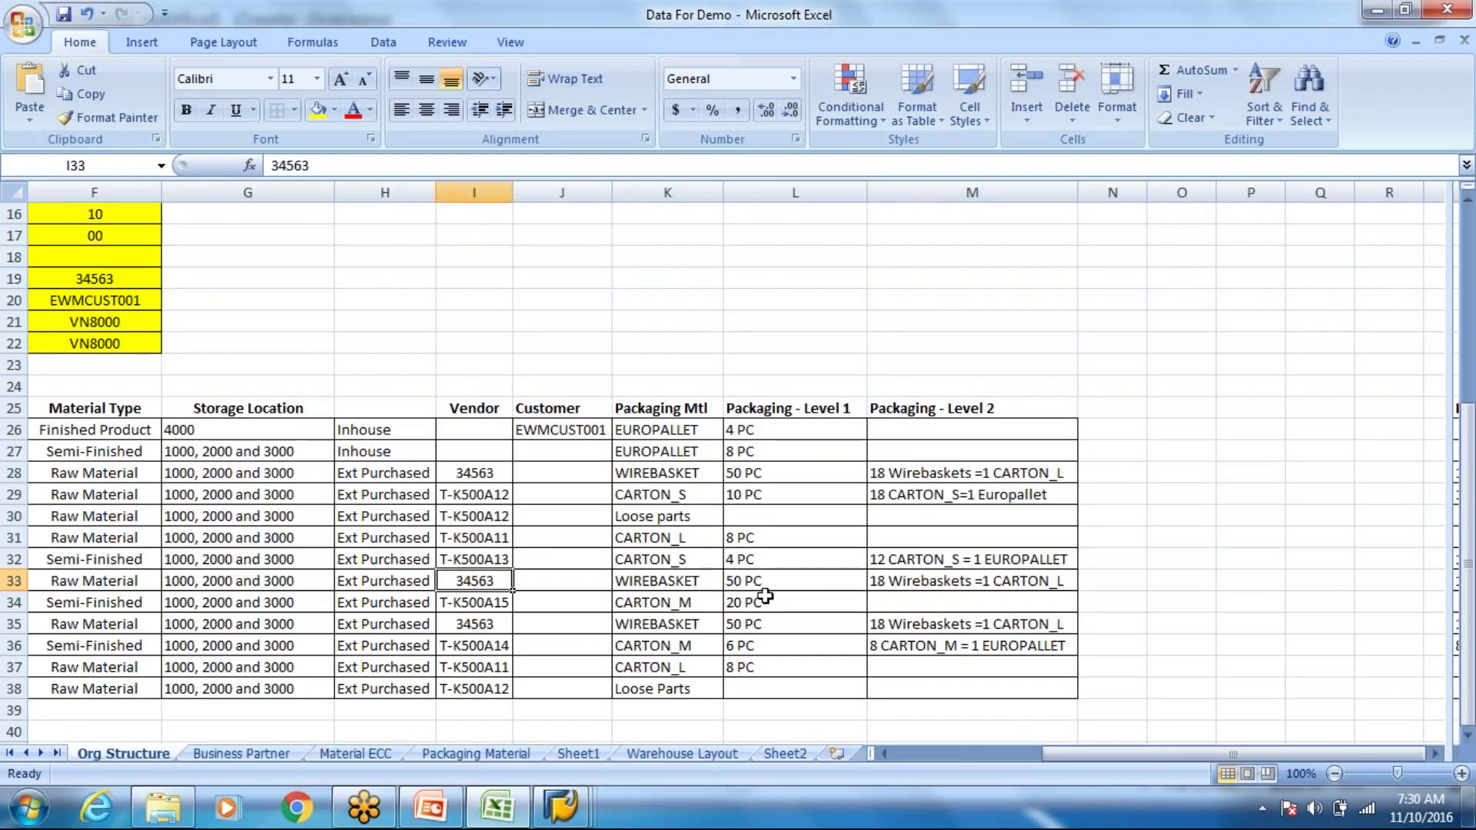
key("Left")
key("Left")
key("Left")
key("Up")
key("Up")
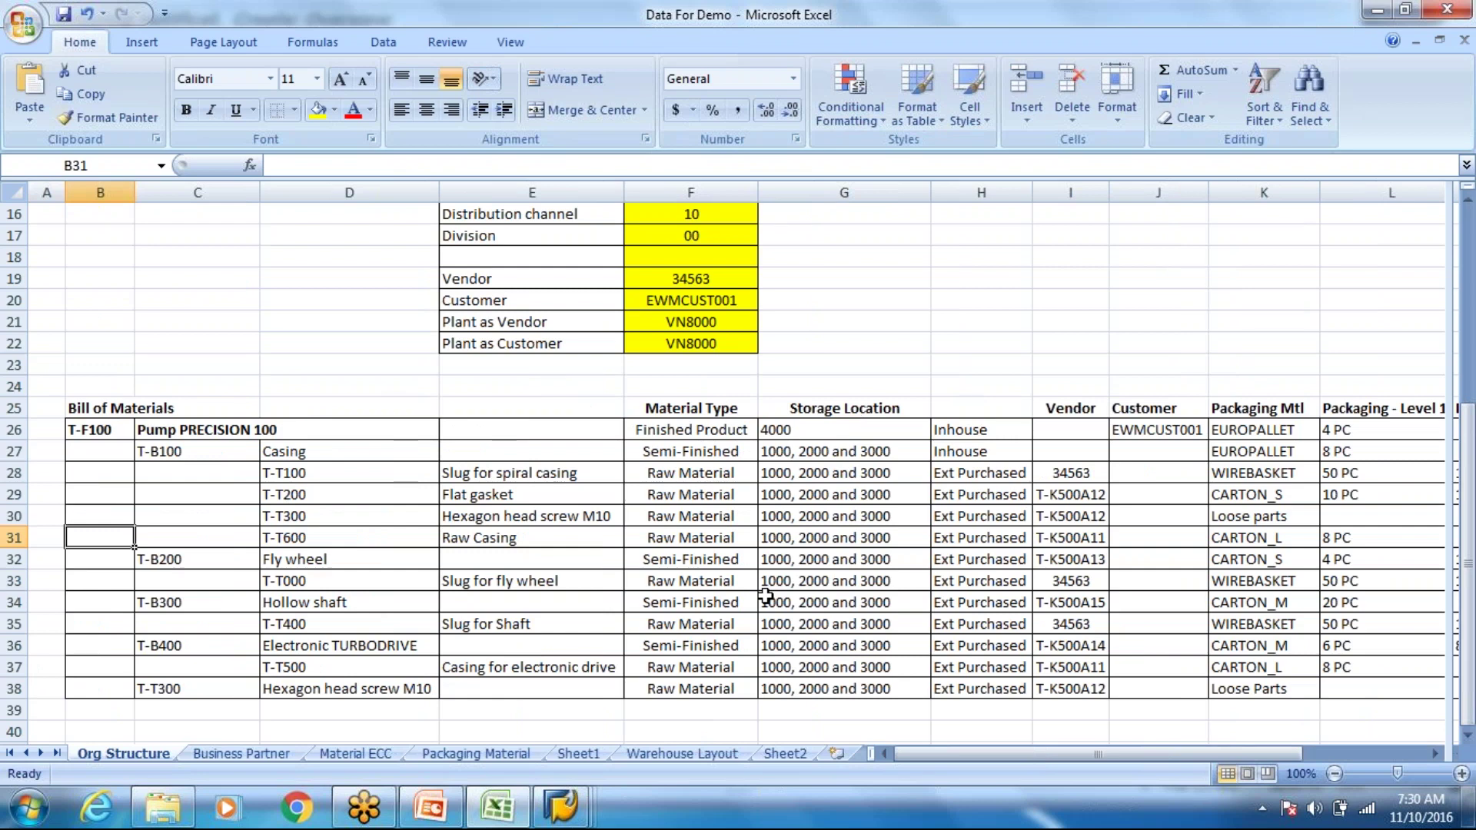
key("Right")
key("Right")
key("Right")
key("Right")
key("Right")
key("Right")
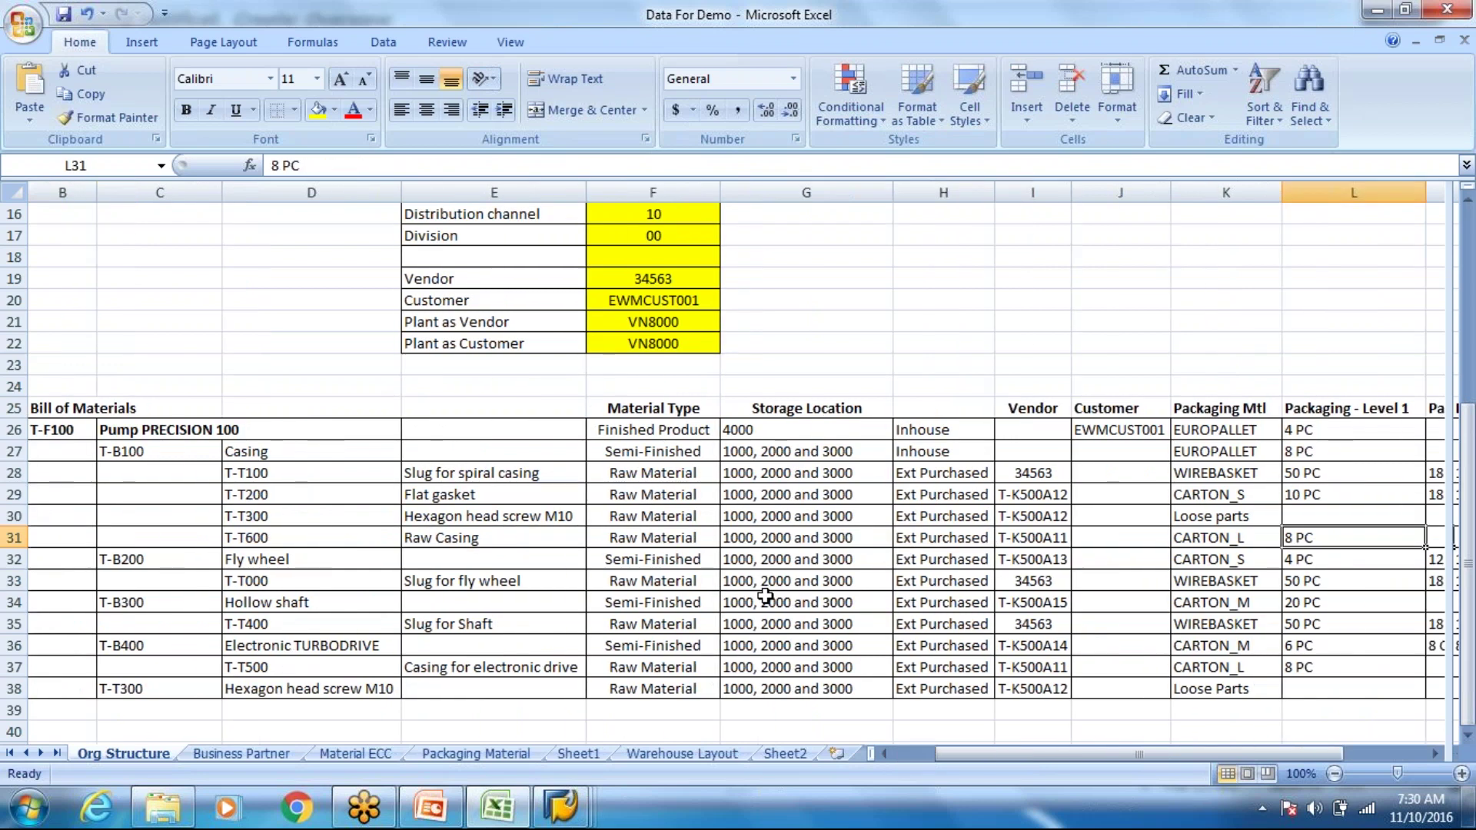
Switch back to SAP and set the delivery quantity of the T-T600 item to 20 PC
key("alt+Tab")
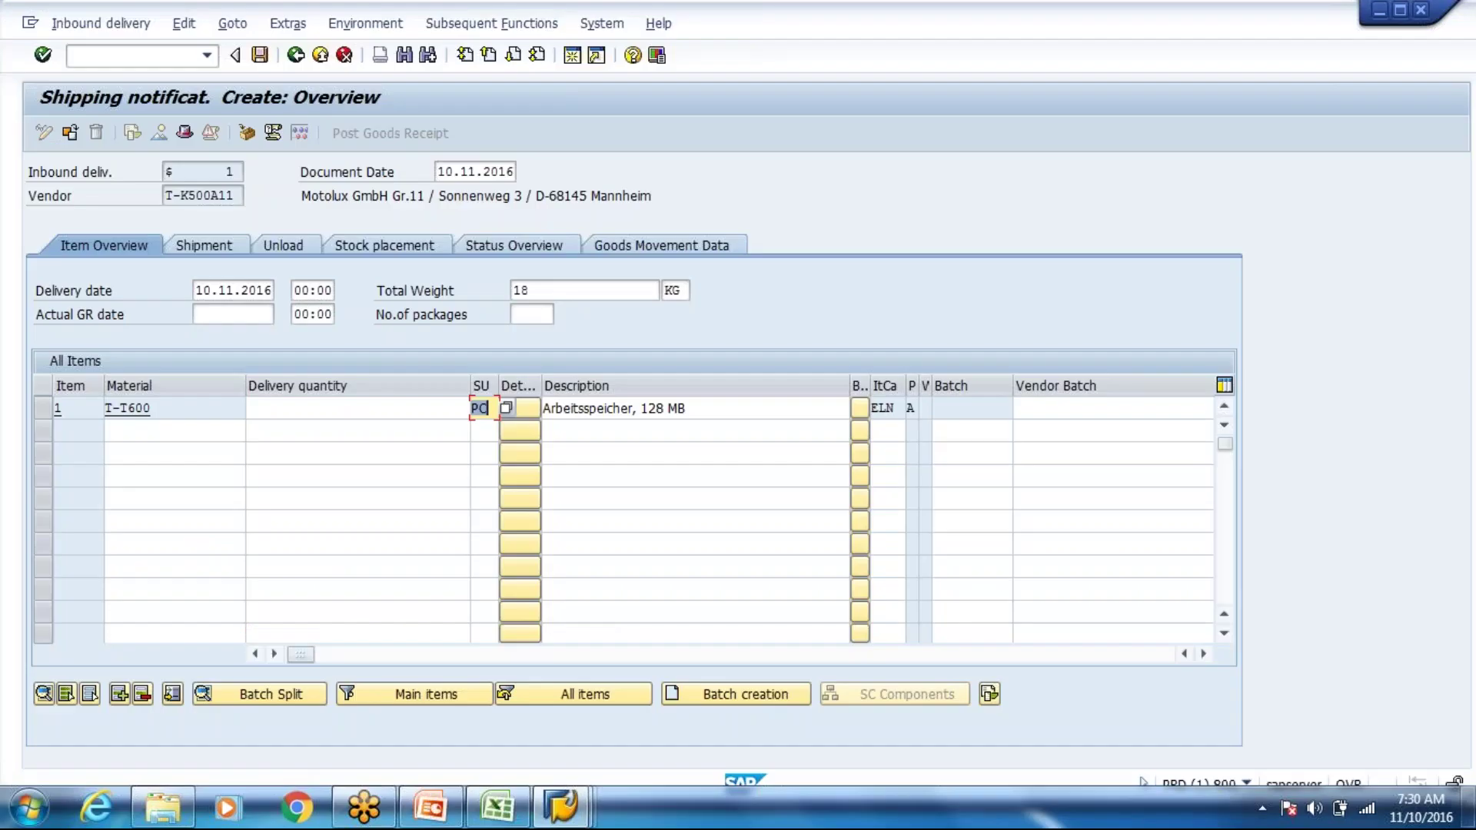
left_click(248, 409)
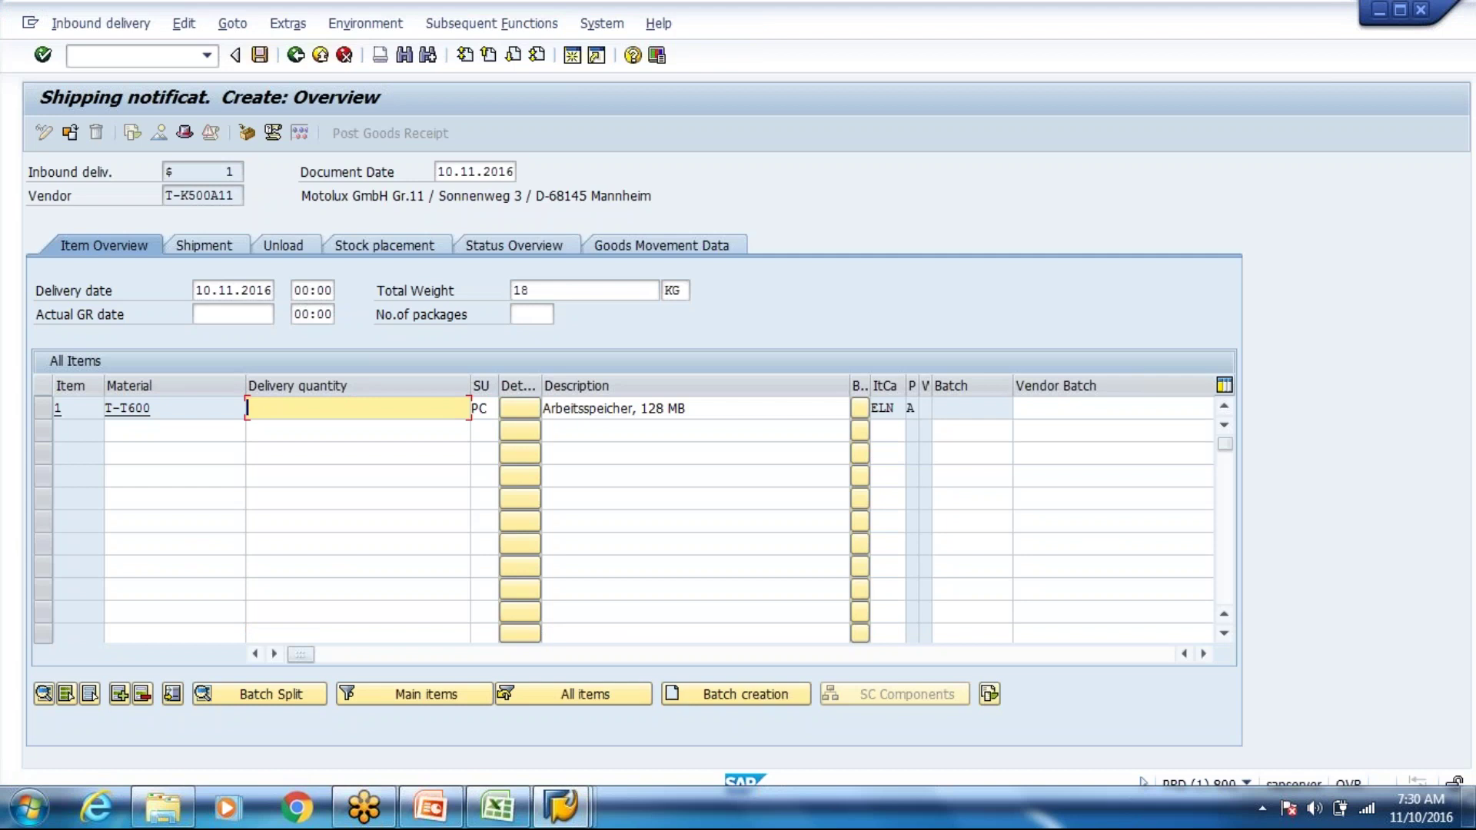
key("Return")
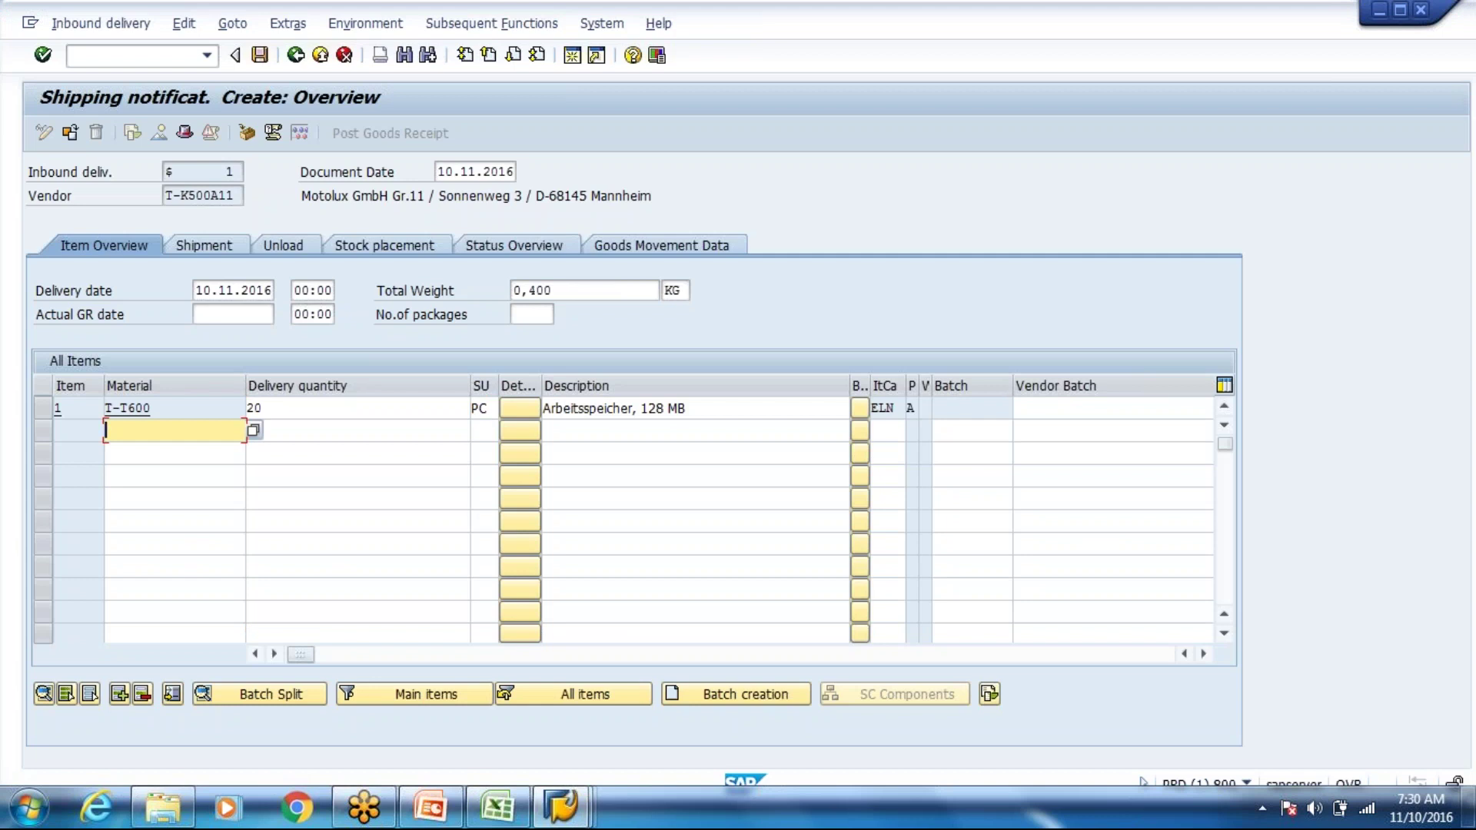
Assign storage location 1000 to the T-T600 item in the stock placement data and save the inbound delivery
left_click(418, 268)
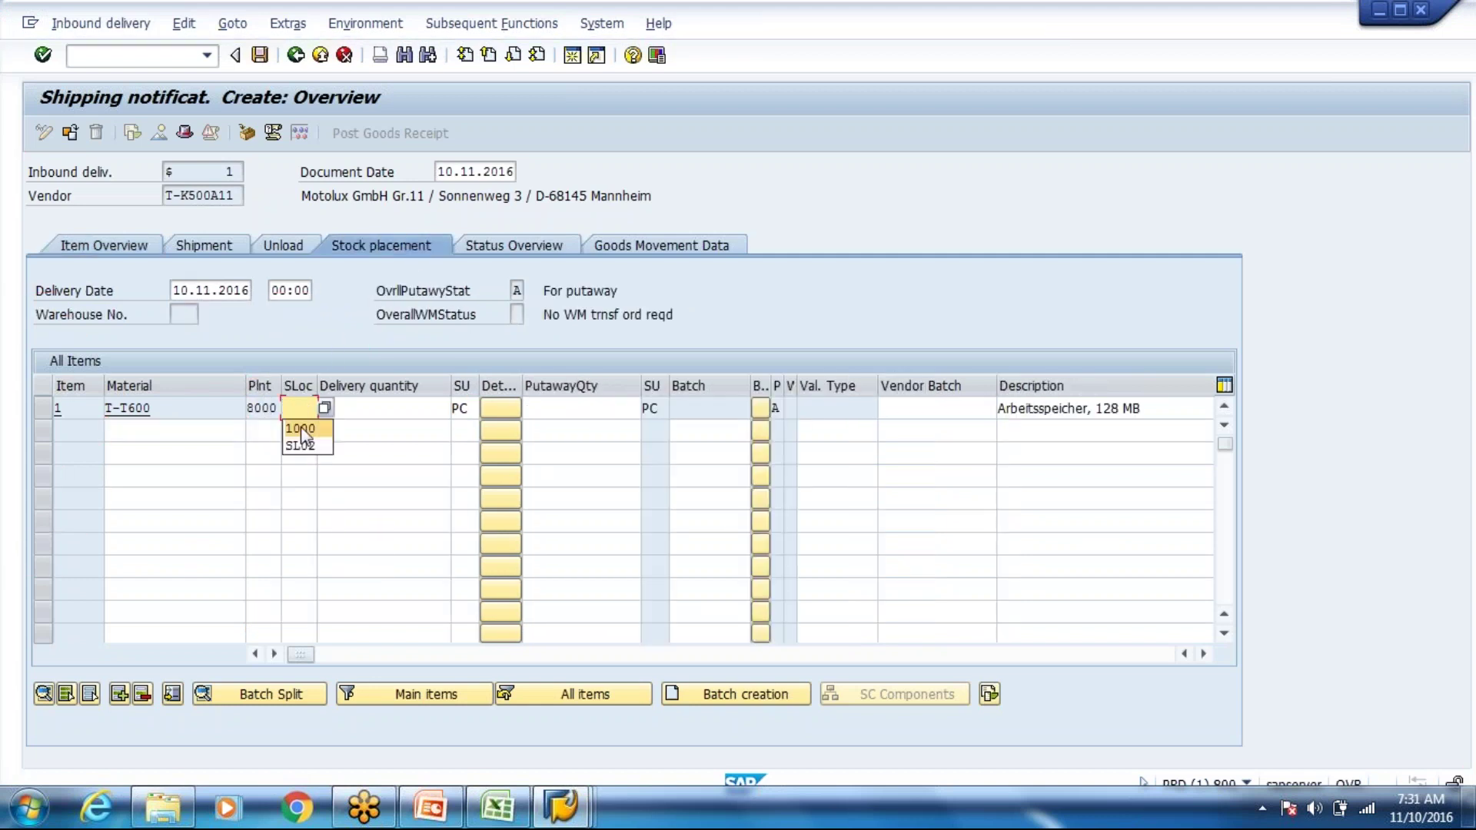
left_click(302, 428)
key("Return")
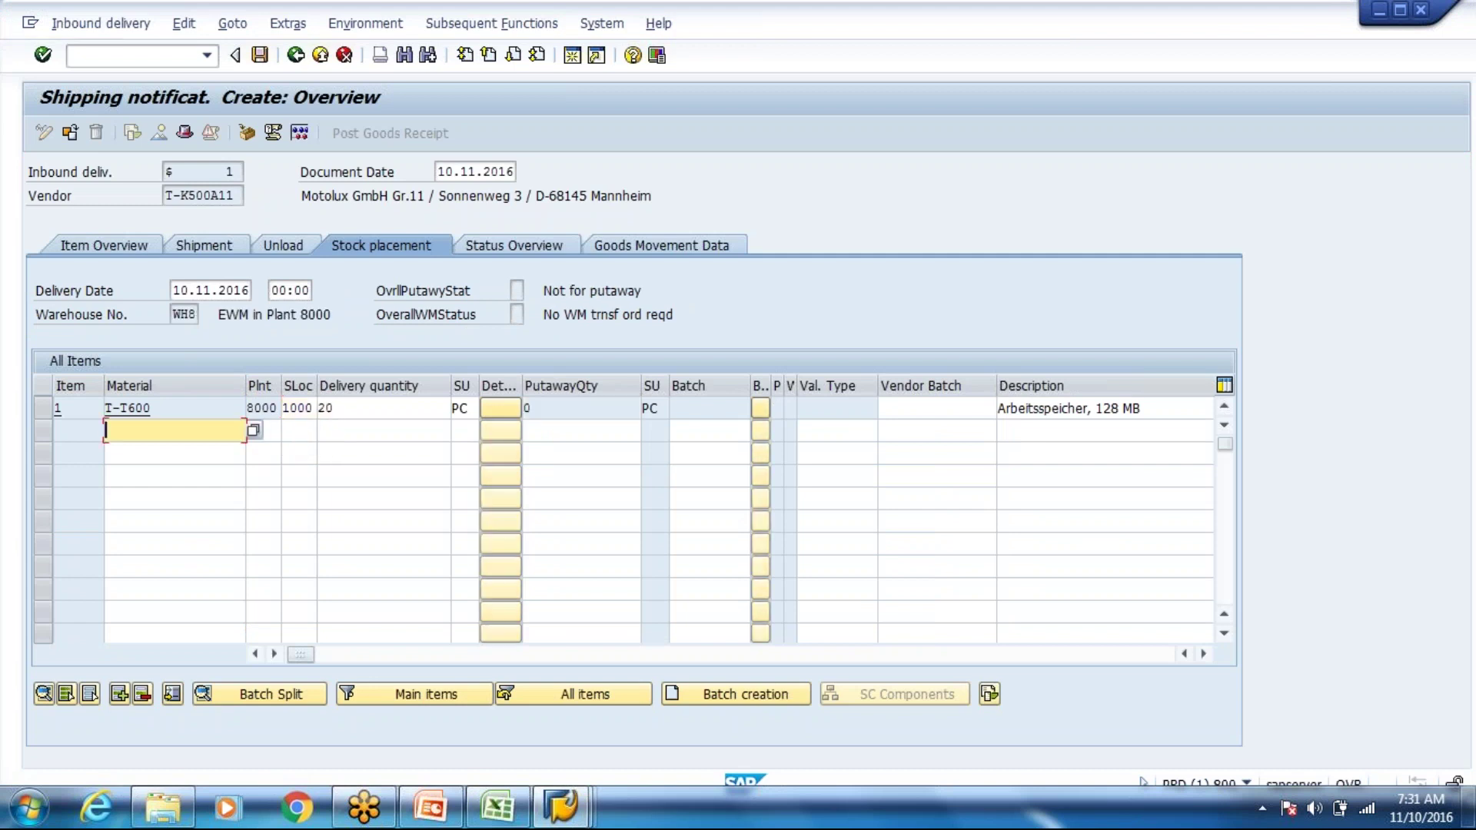
key("ctrl+s")
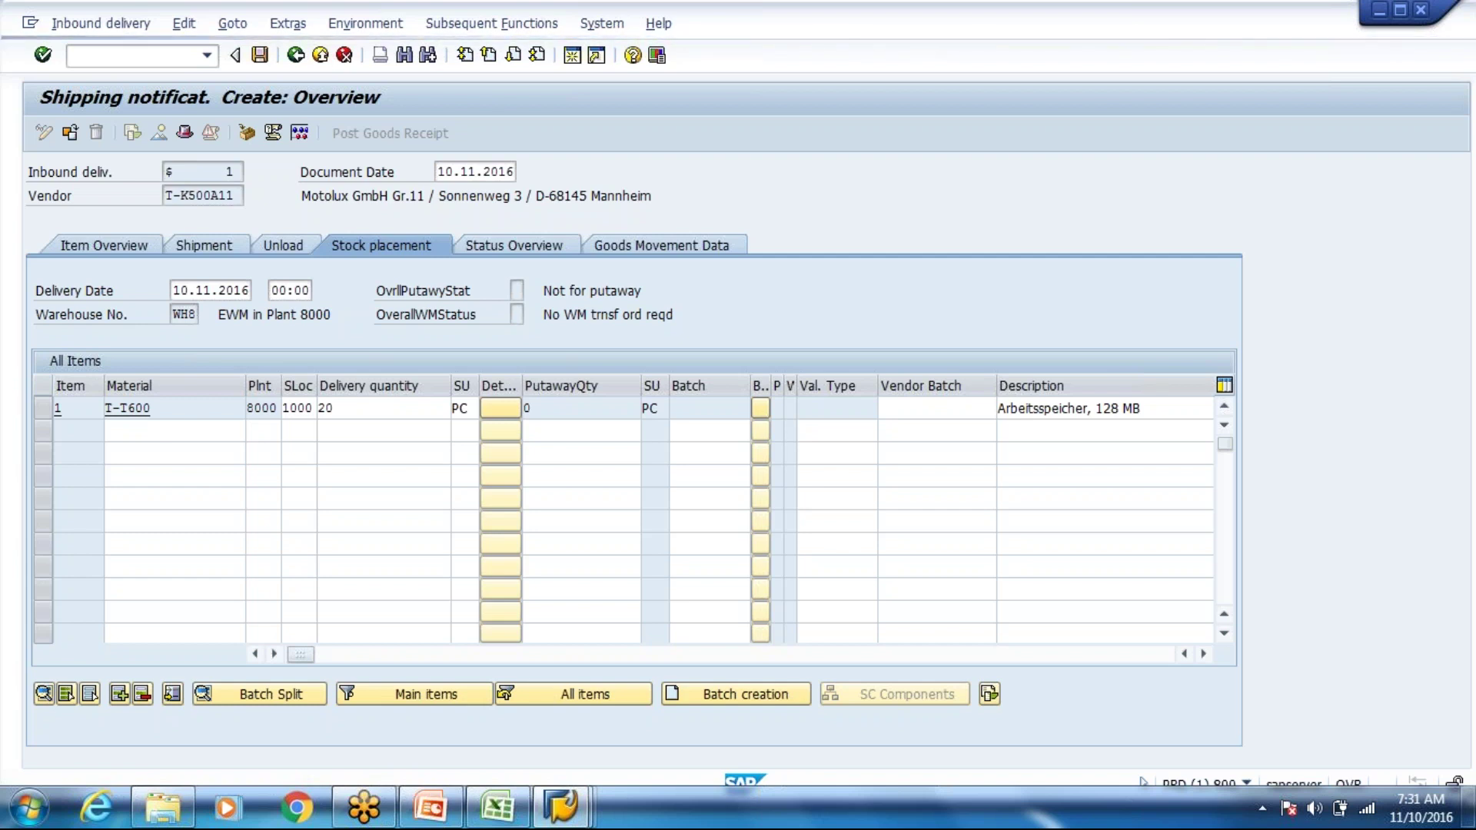
Switch to Excel and review the HU type and bin type codes for T-T600 on the Warehouse Layout sheet
key("alt+Tab")
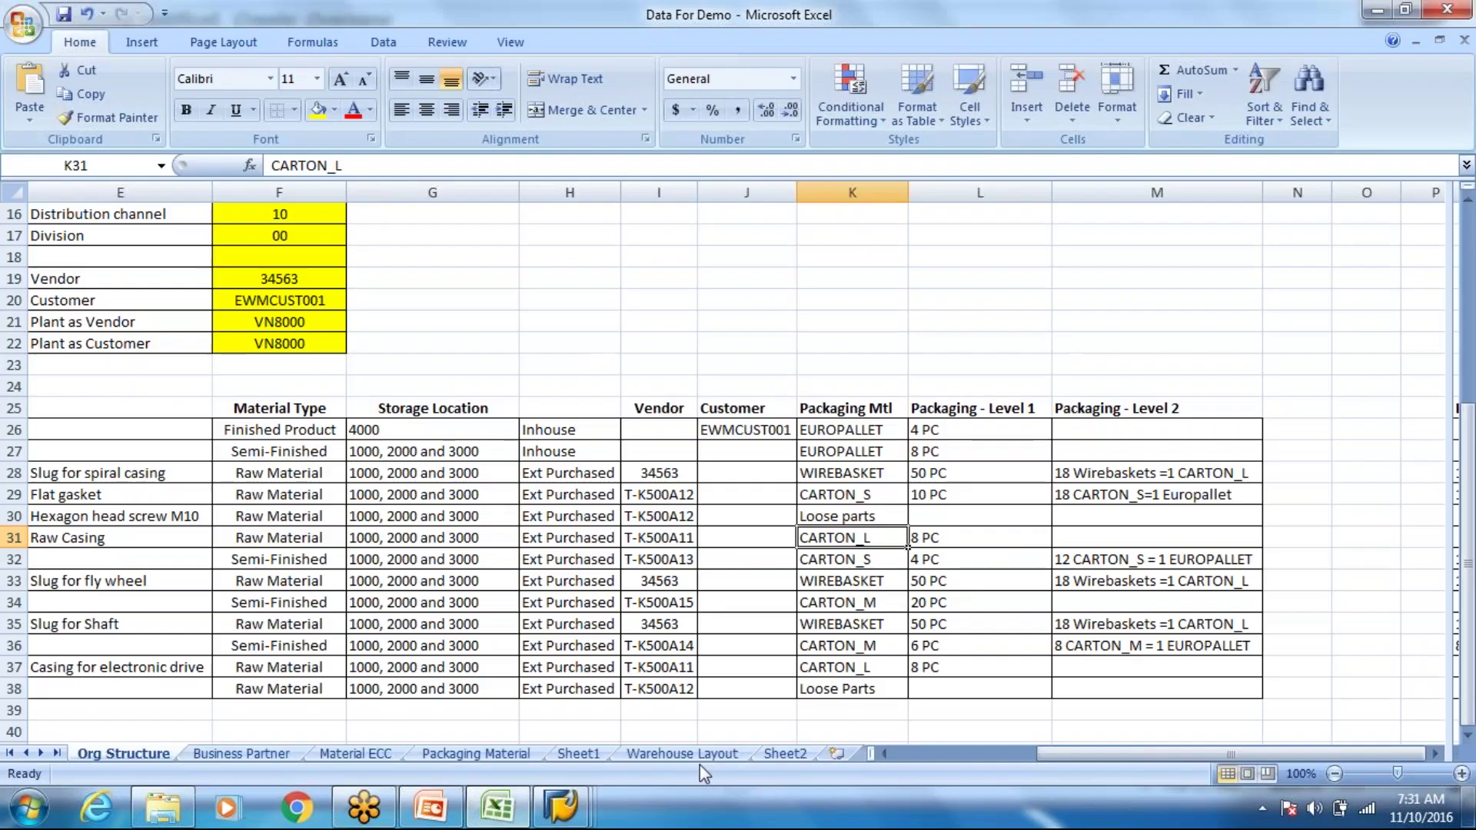
left_click(700, 758)
left_click(466, 558)
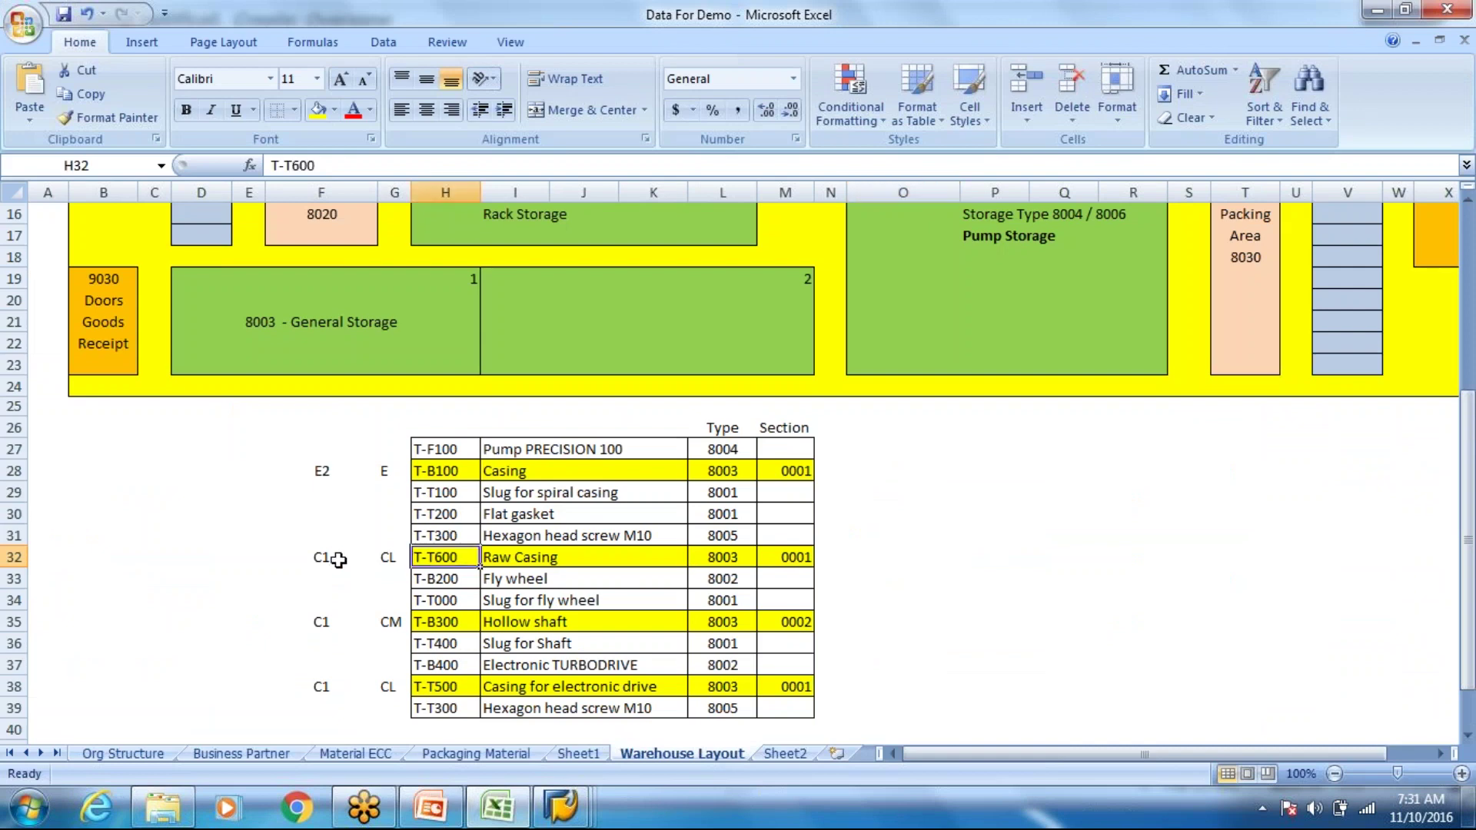
left_click(338, 560)
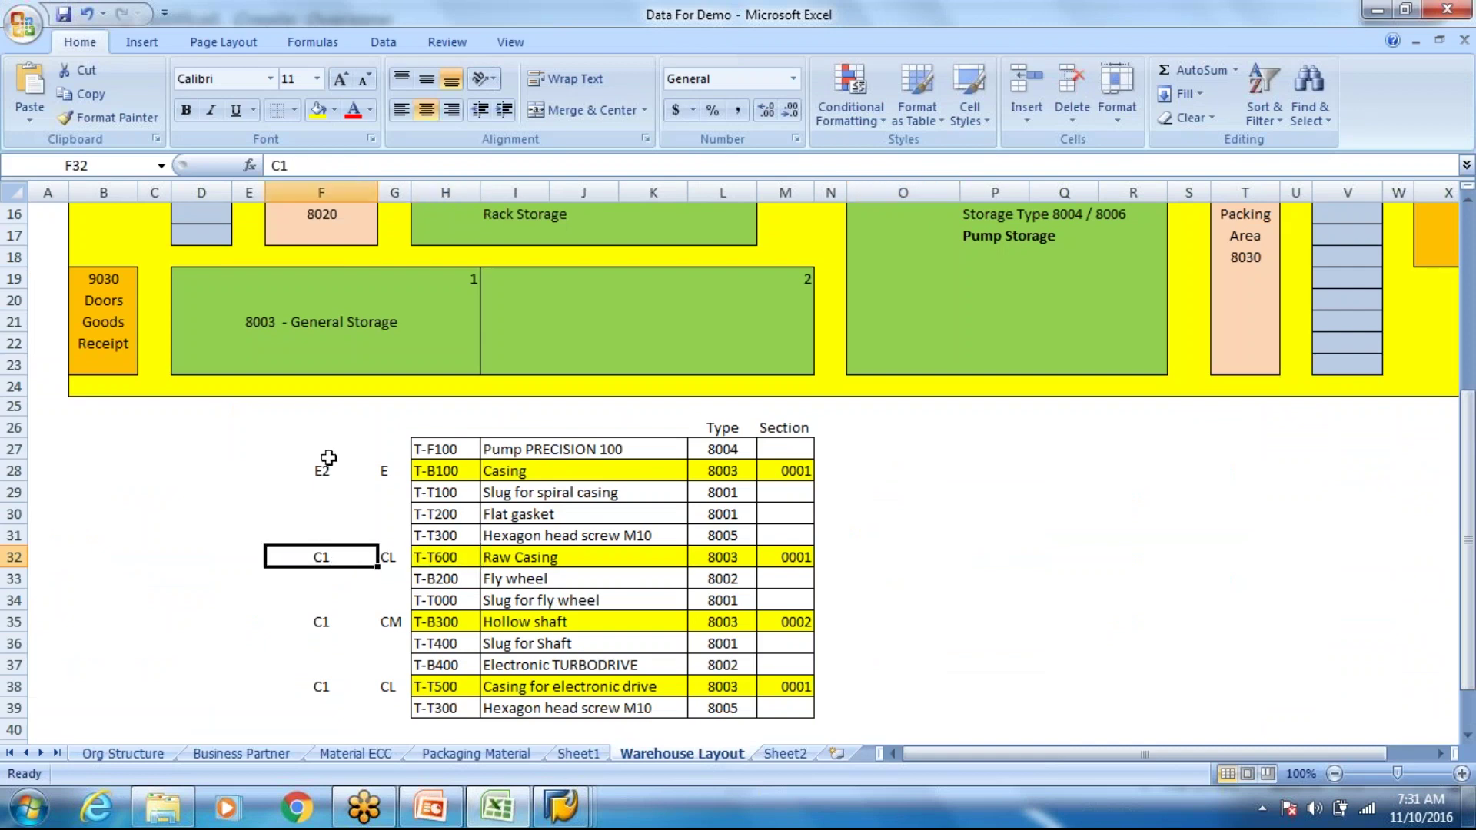
left_click(402, 555)
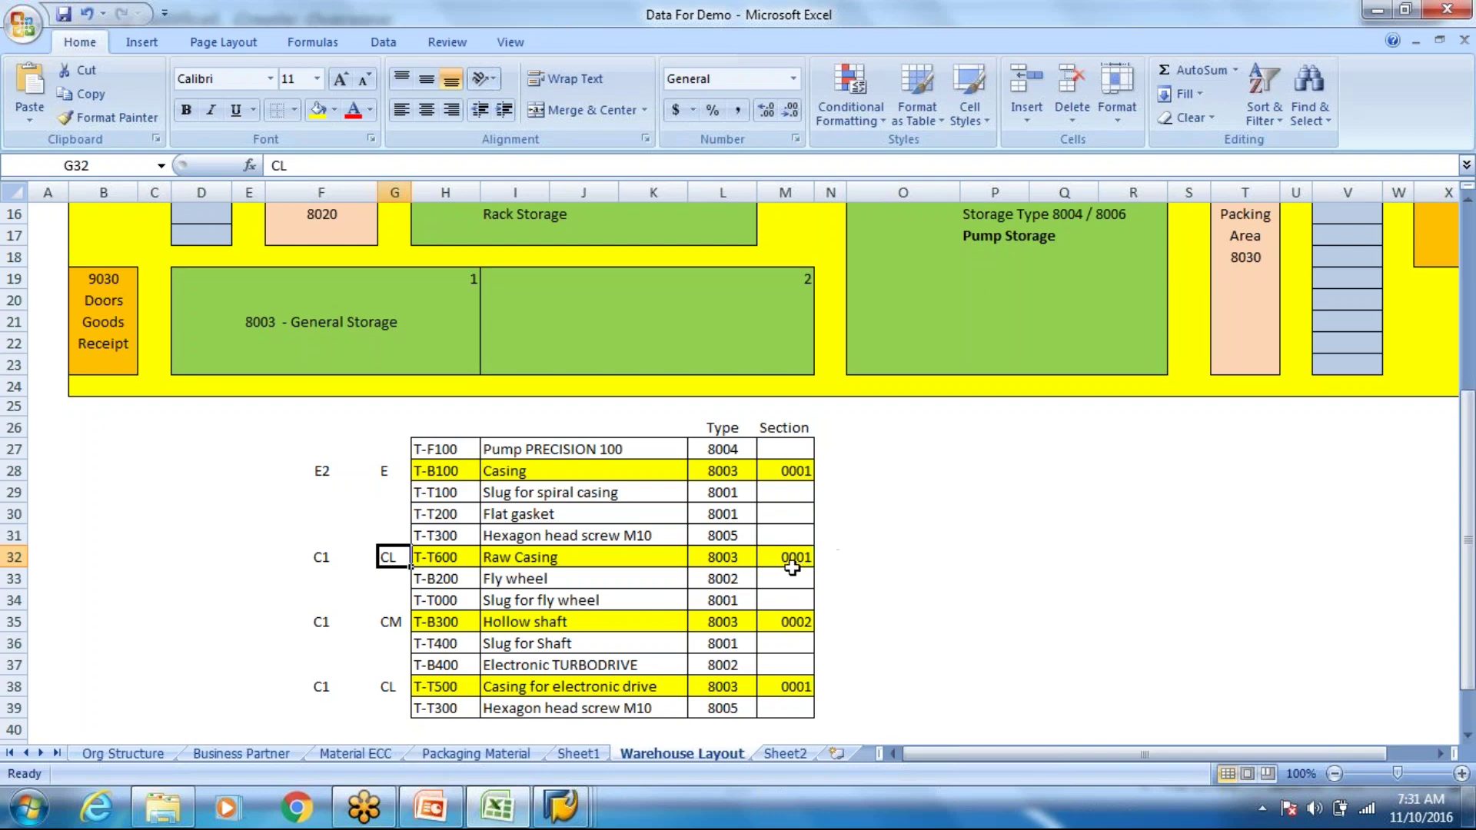
Return to SAP and open the display function for the newly saved inbound delivery
key("alt+Tab")
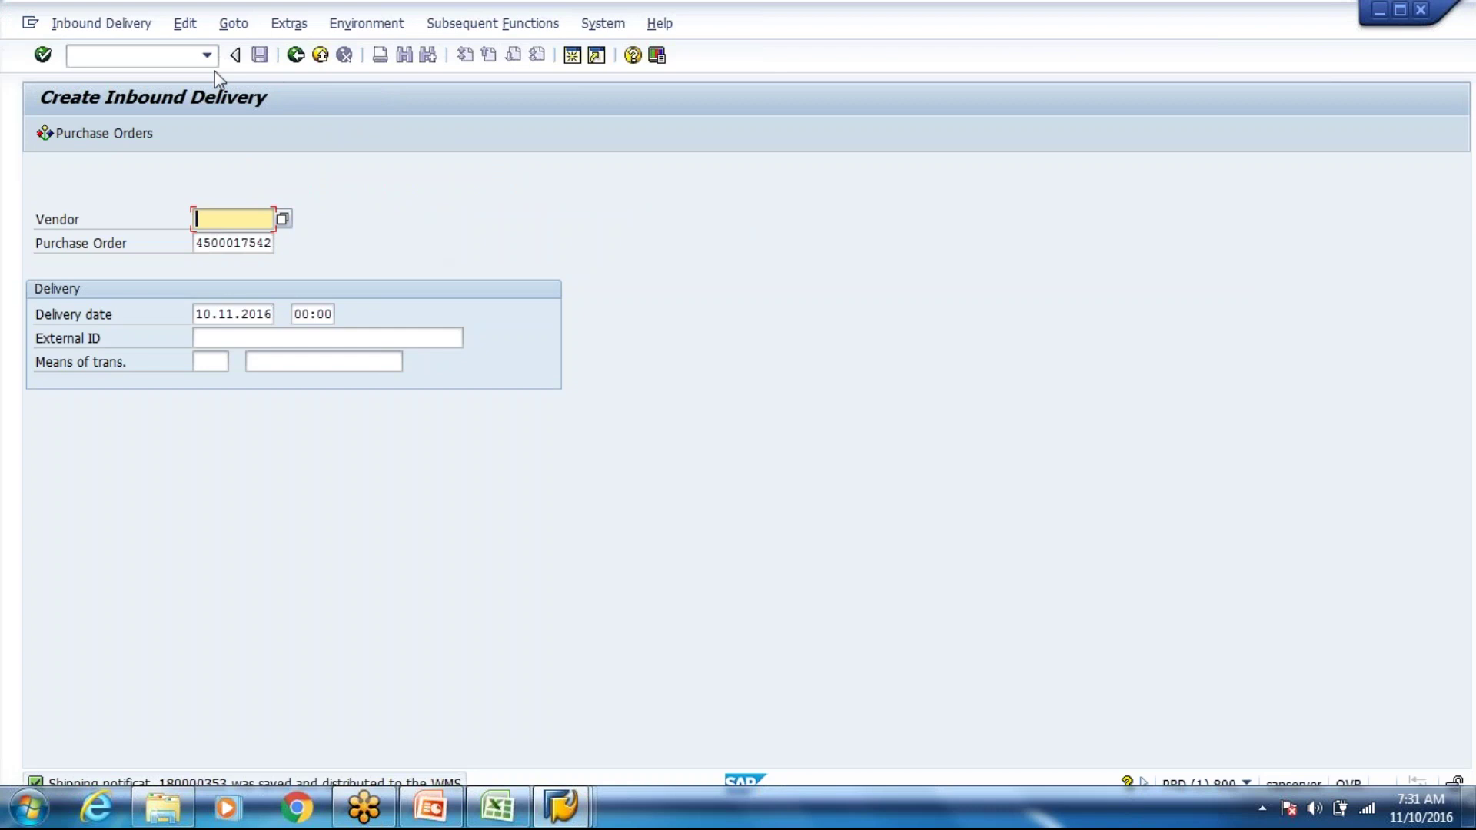
left_click(101, 23)
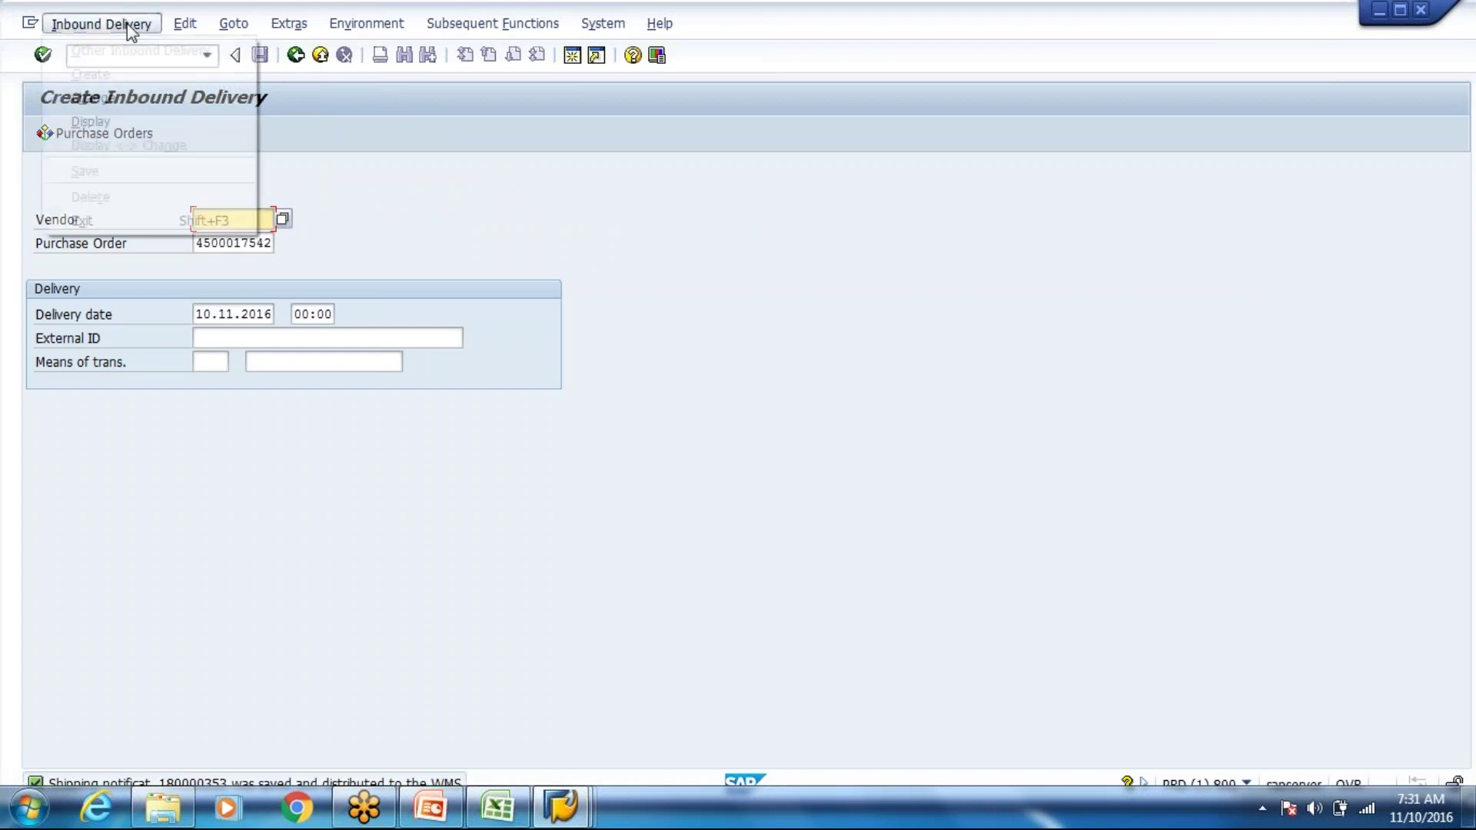
left_click(115, 123)
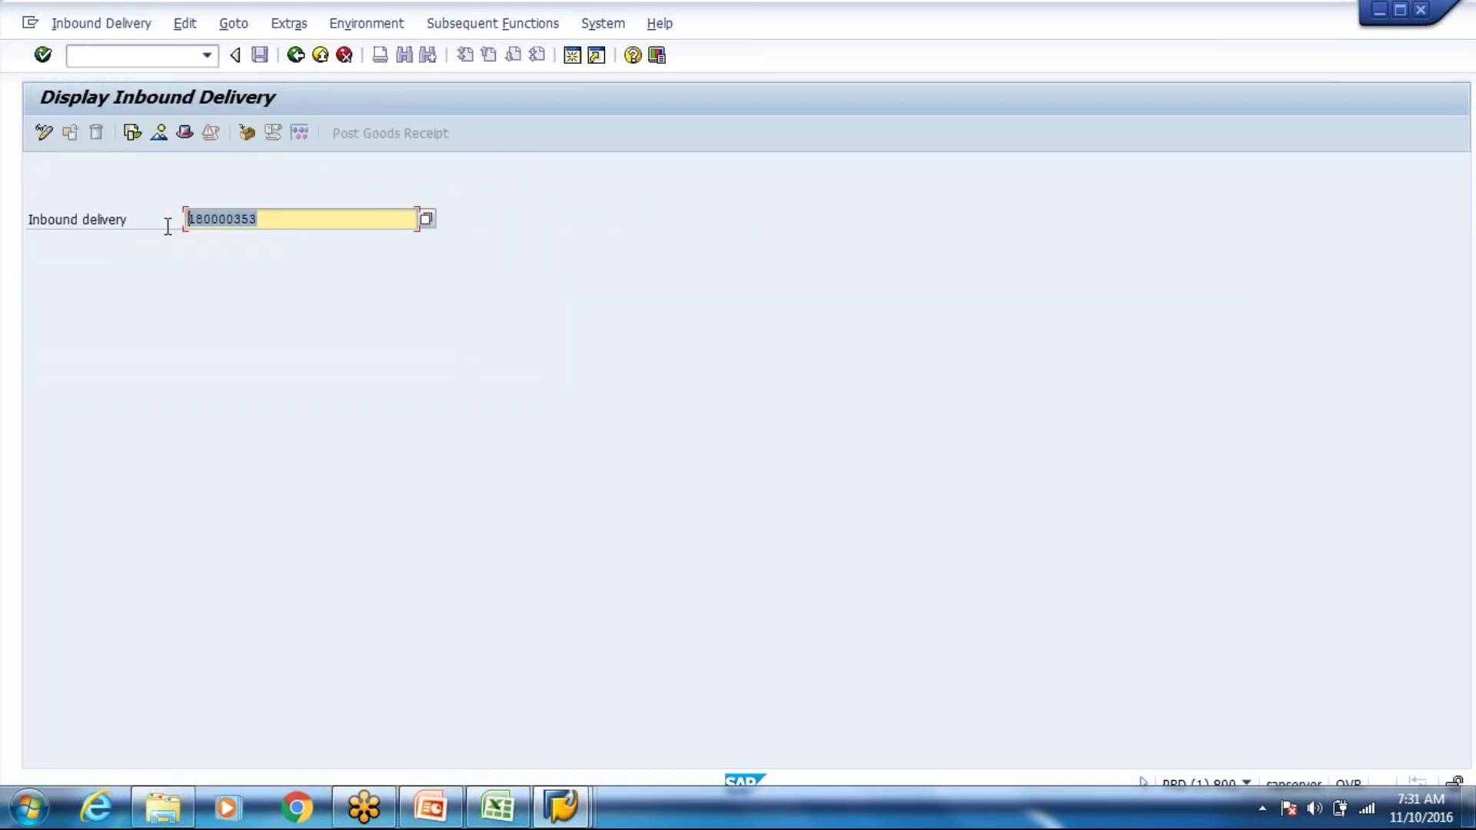
Switch to the EWM SAP Easy Access session and run transaction /n/scwm/prd
left_click(592, 803)
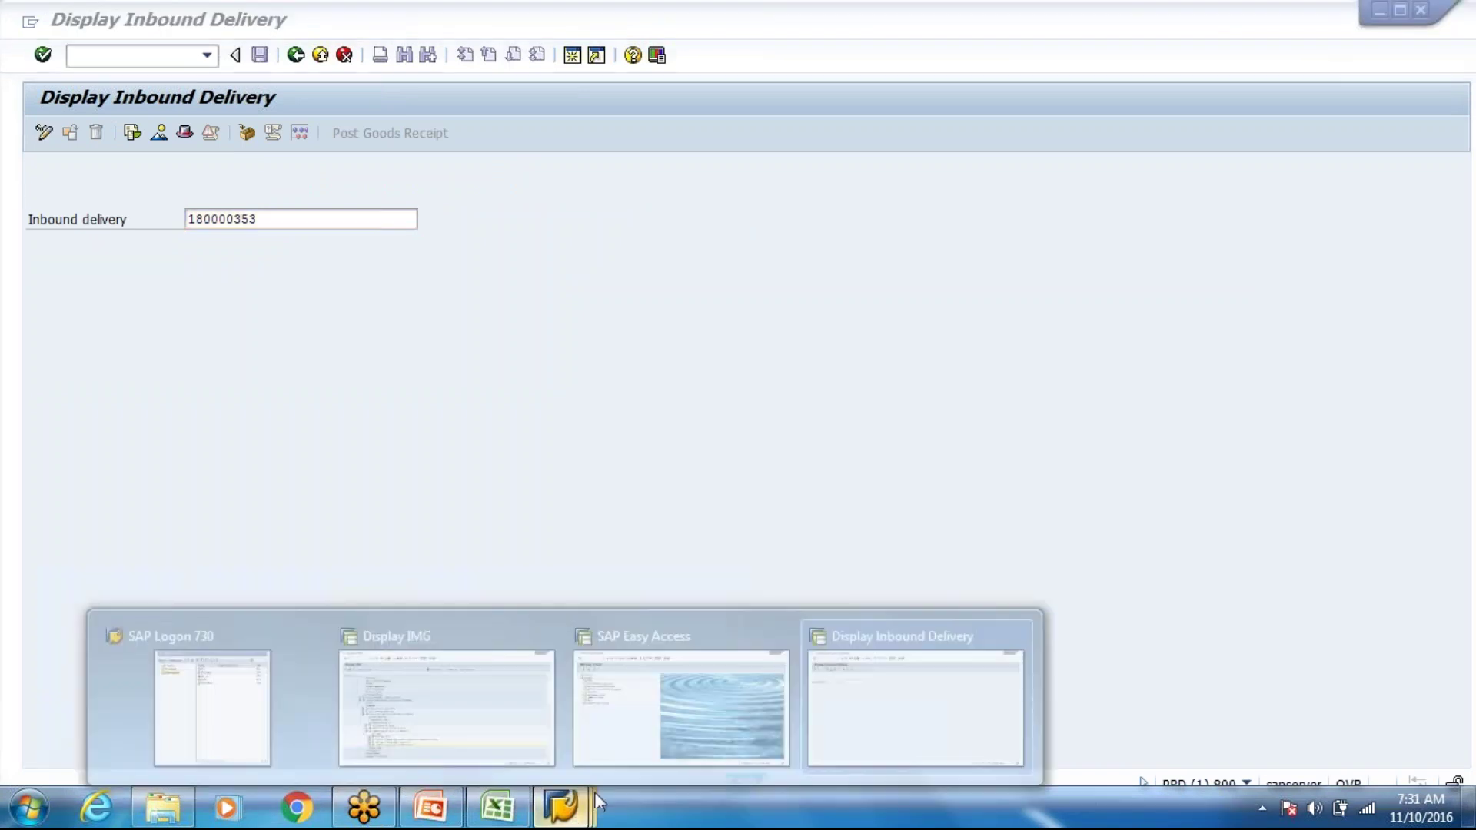
left_click(605, 707)
type("/n/scwm/prd")
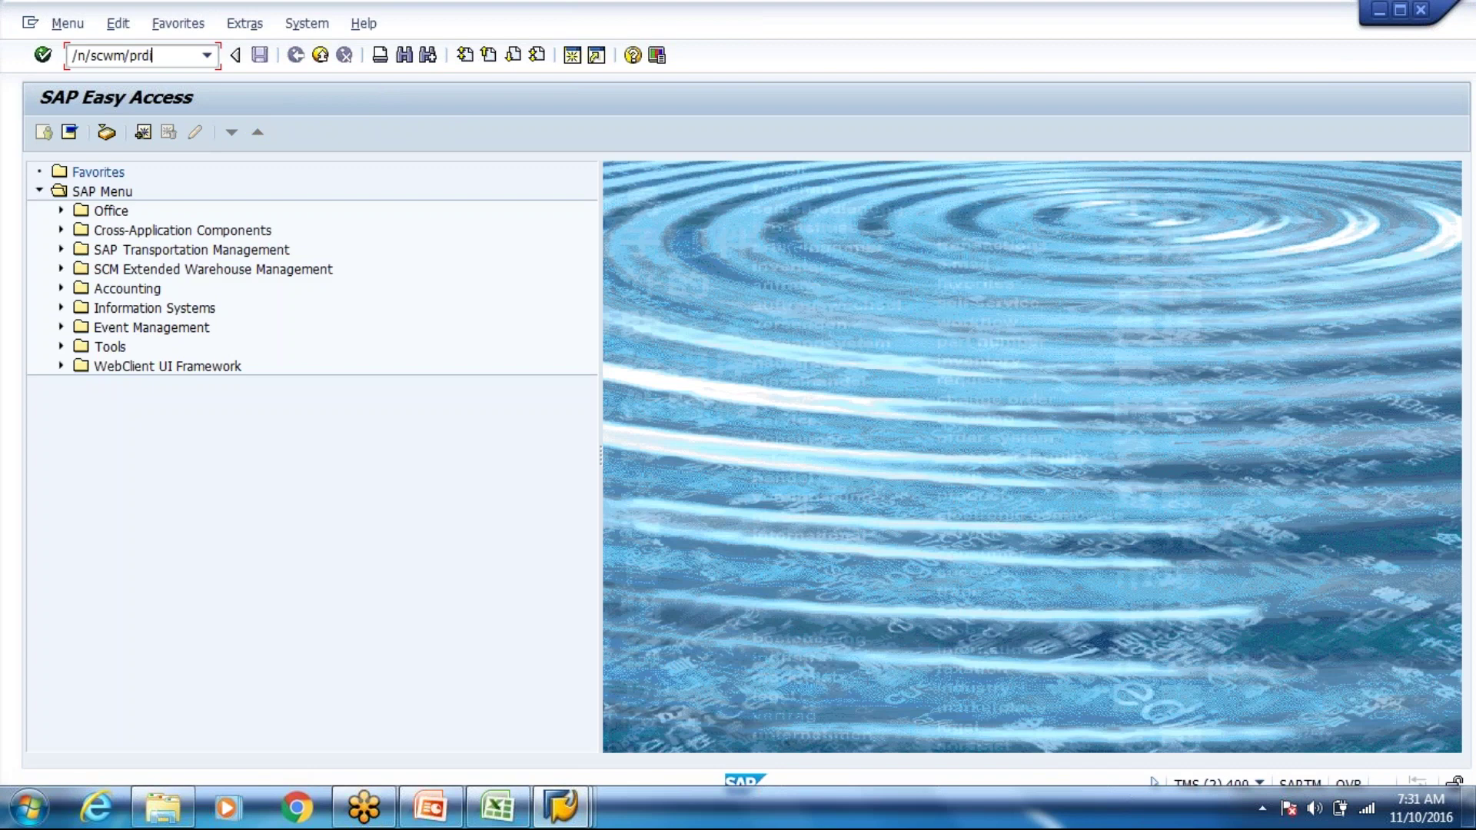
key("Return")
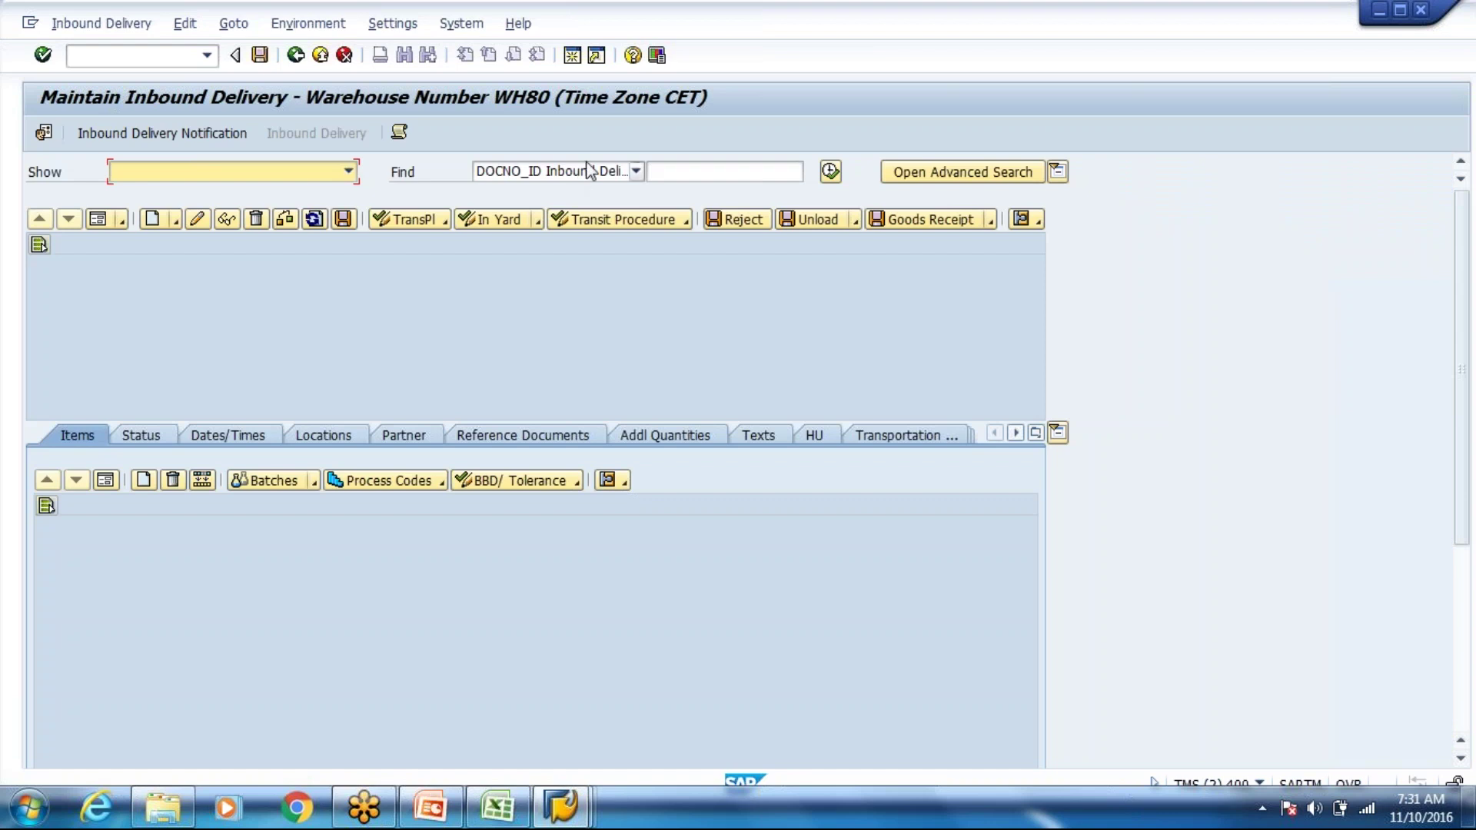
Find the inbound delivery in WH80 by its ERP document, using the newly created delivery's number
left_click(594, 171)
left_click(484, 226)
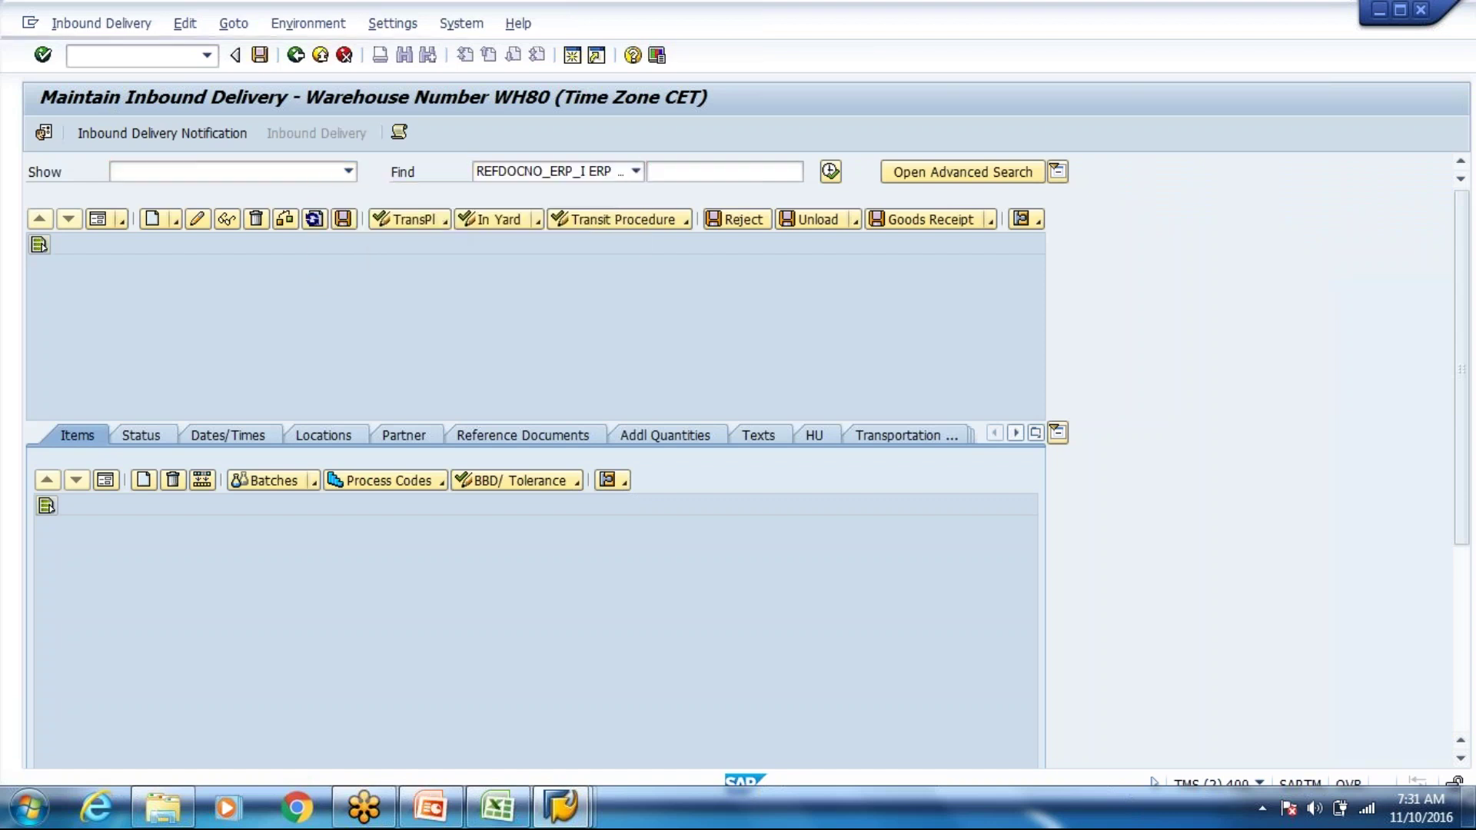
left_click(716, 176)
type("180000353")
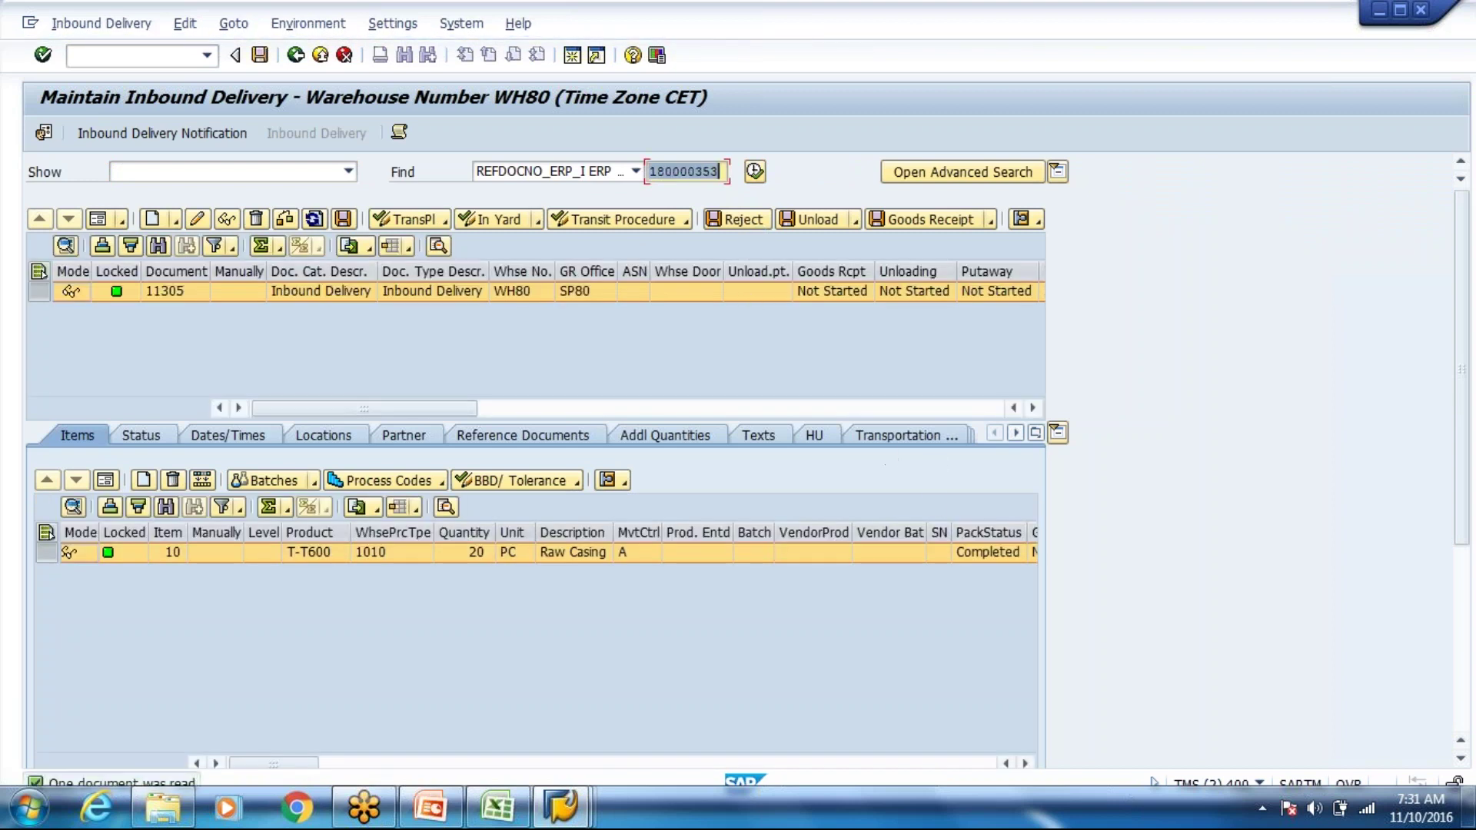
Show the inbound delivery's handling units and post its goods receipt
left_click(1037, 435)
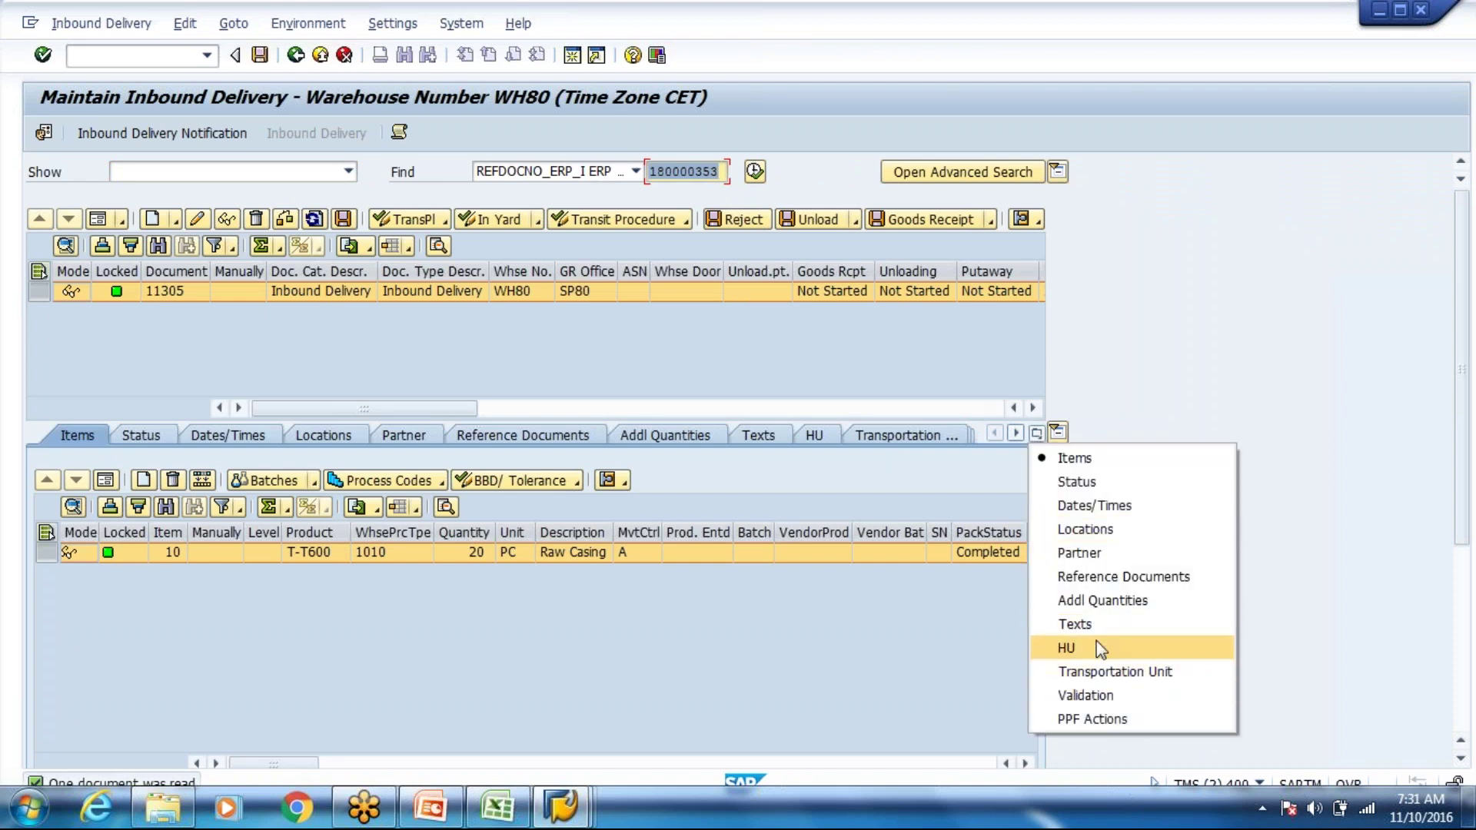
left_click(1098, 646)
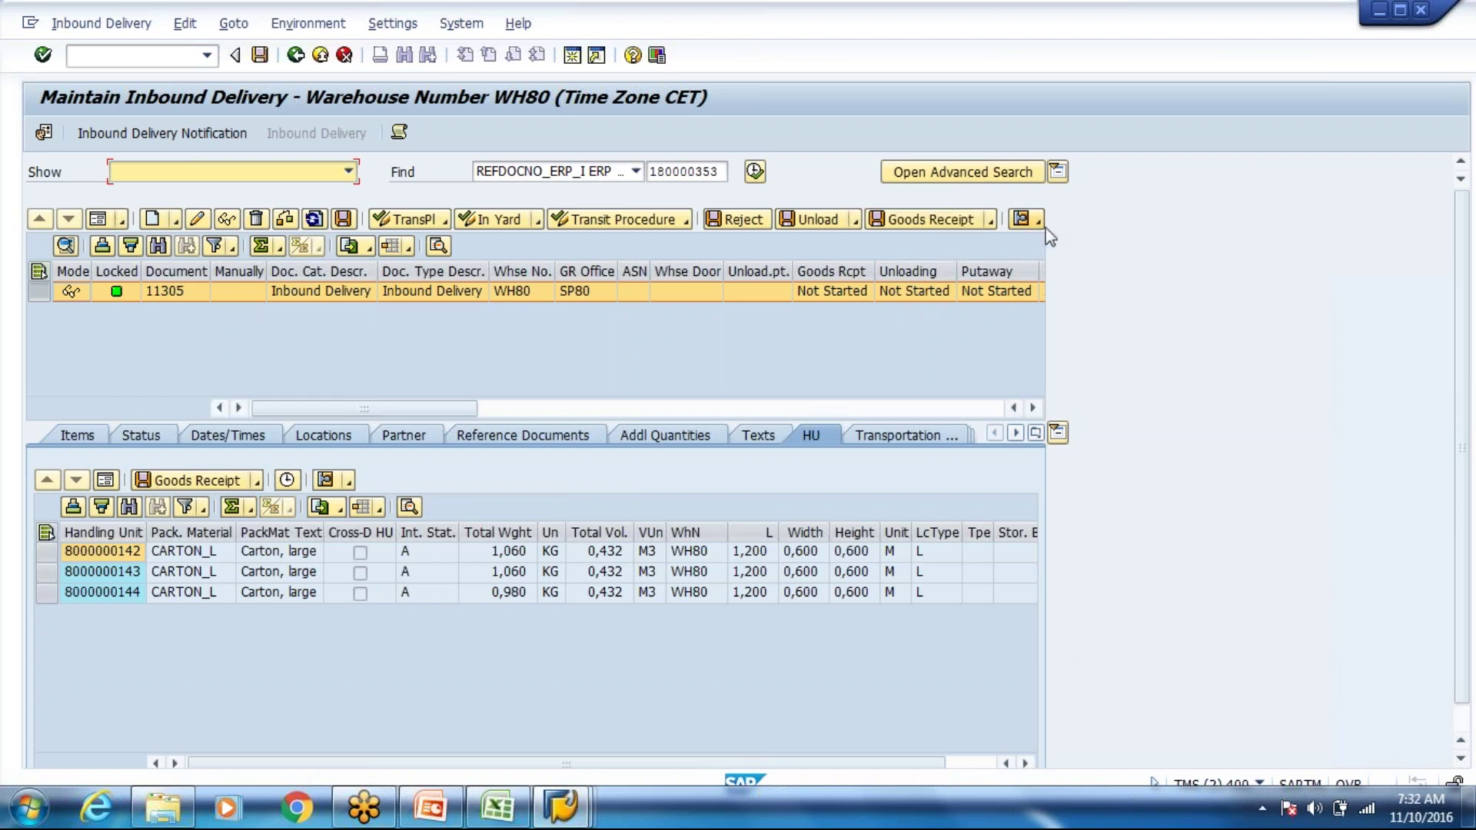
left_click(907, 218)
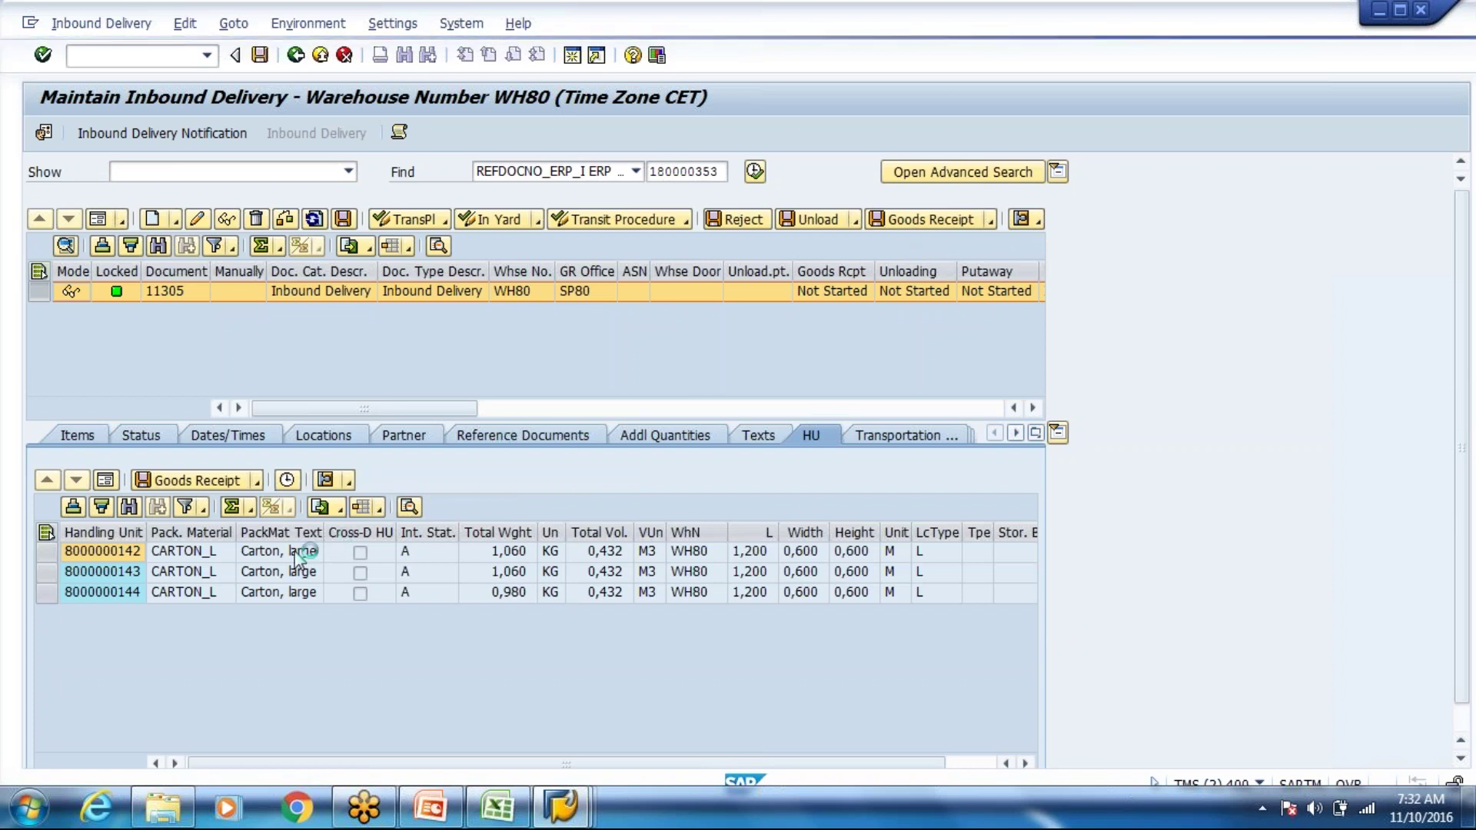
Open the delivery's warehouse tasks and show the first T-T600 task in form view
left_click(1042, 221)
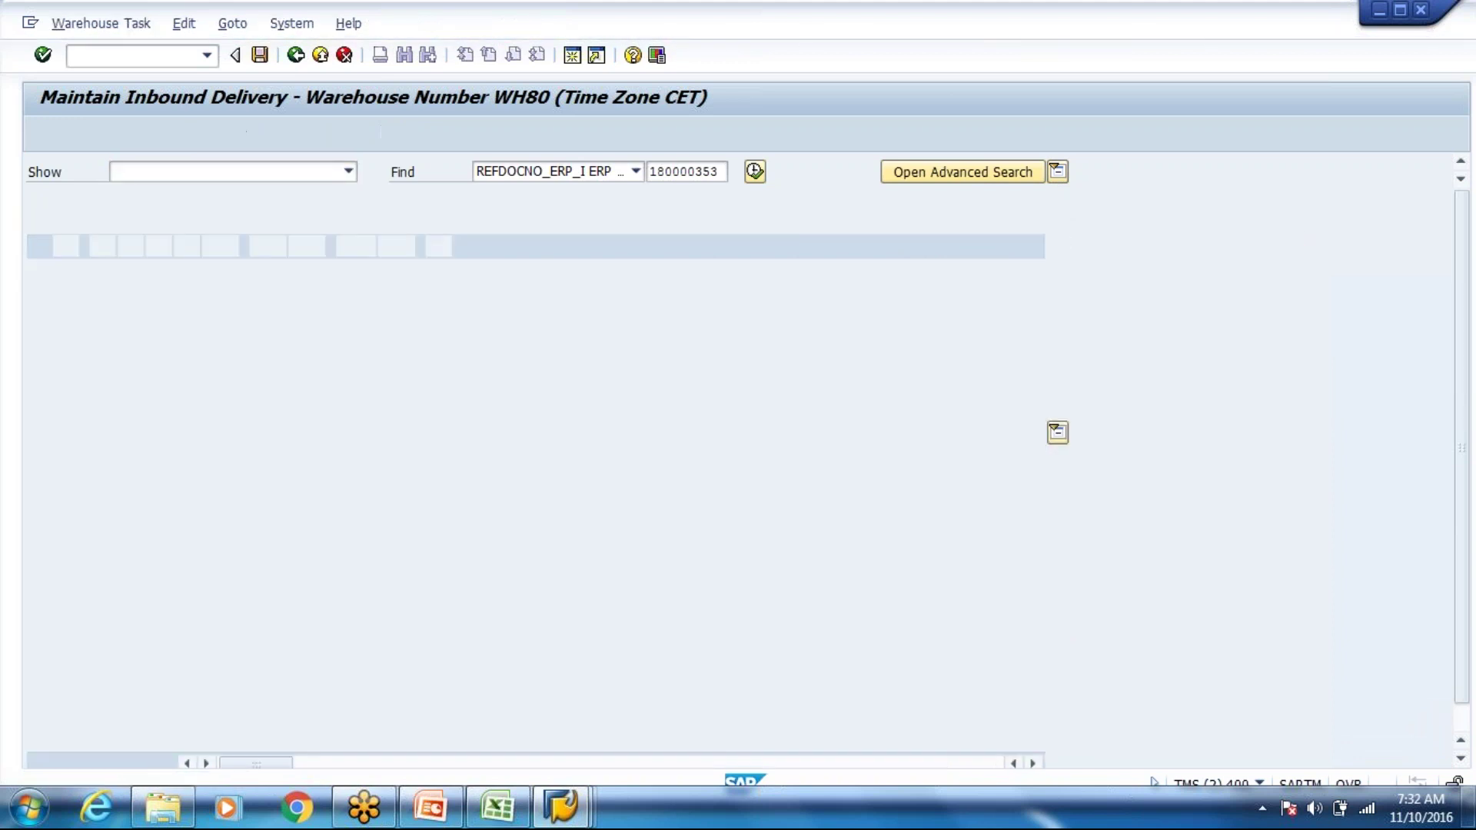
left_click(38, 290)
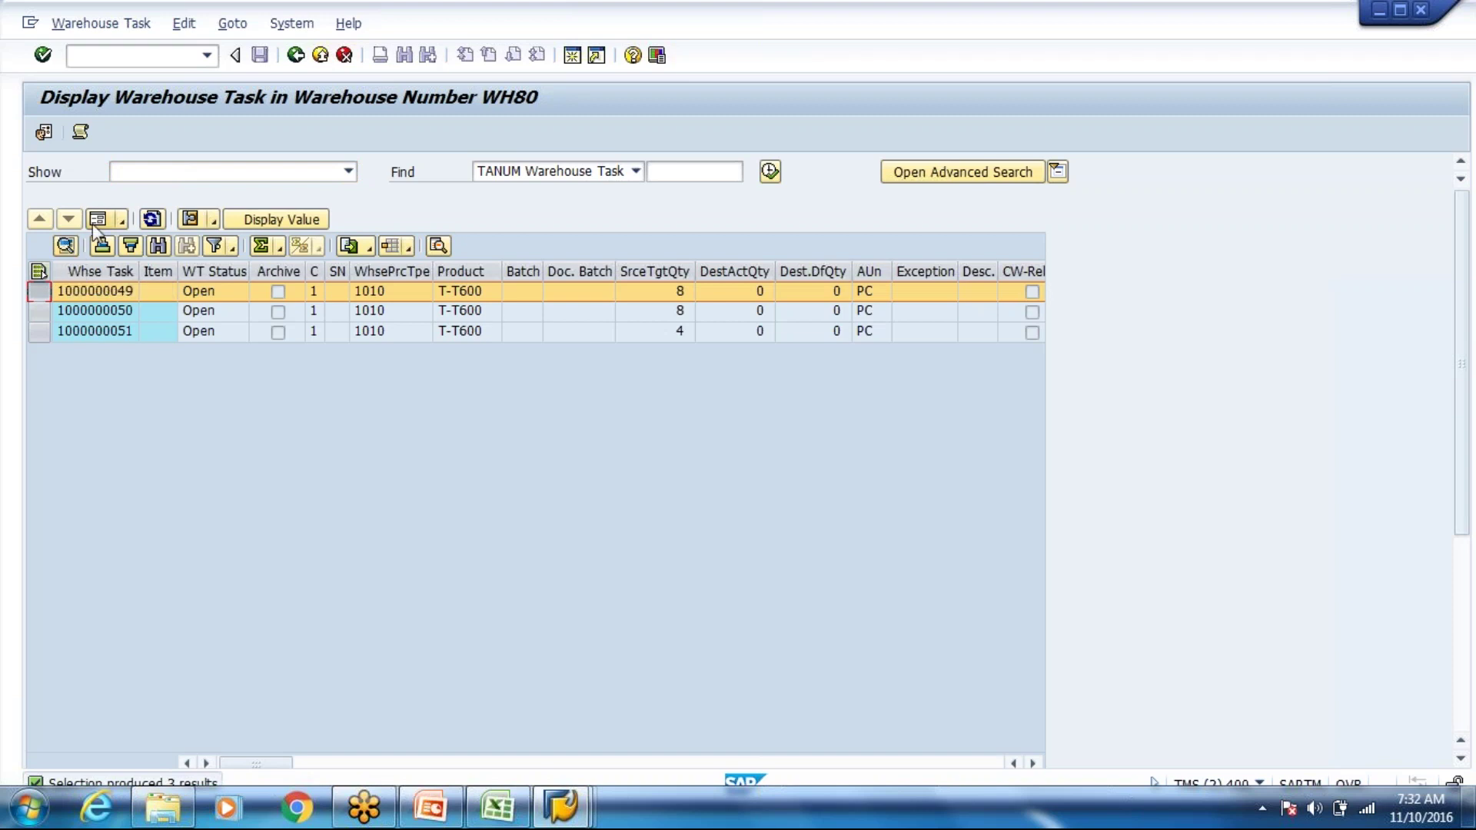
left_click(95, 220)
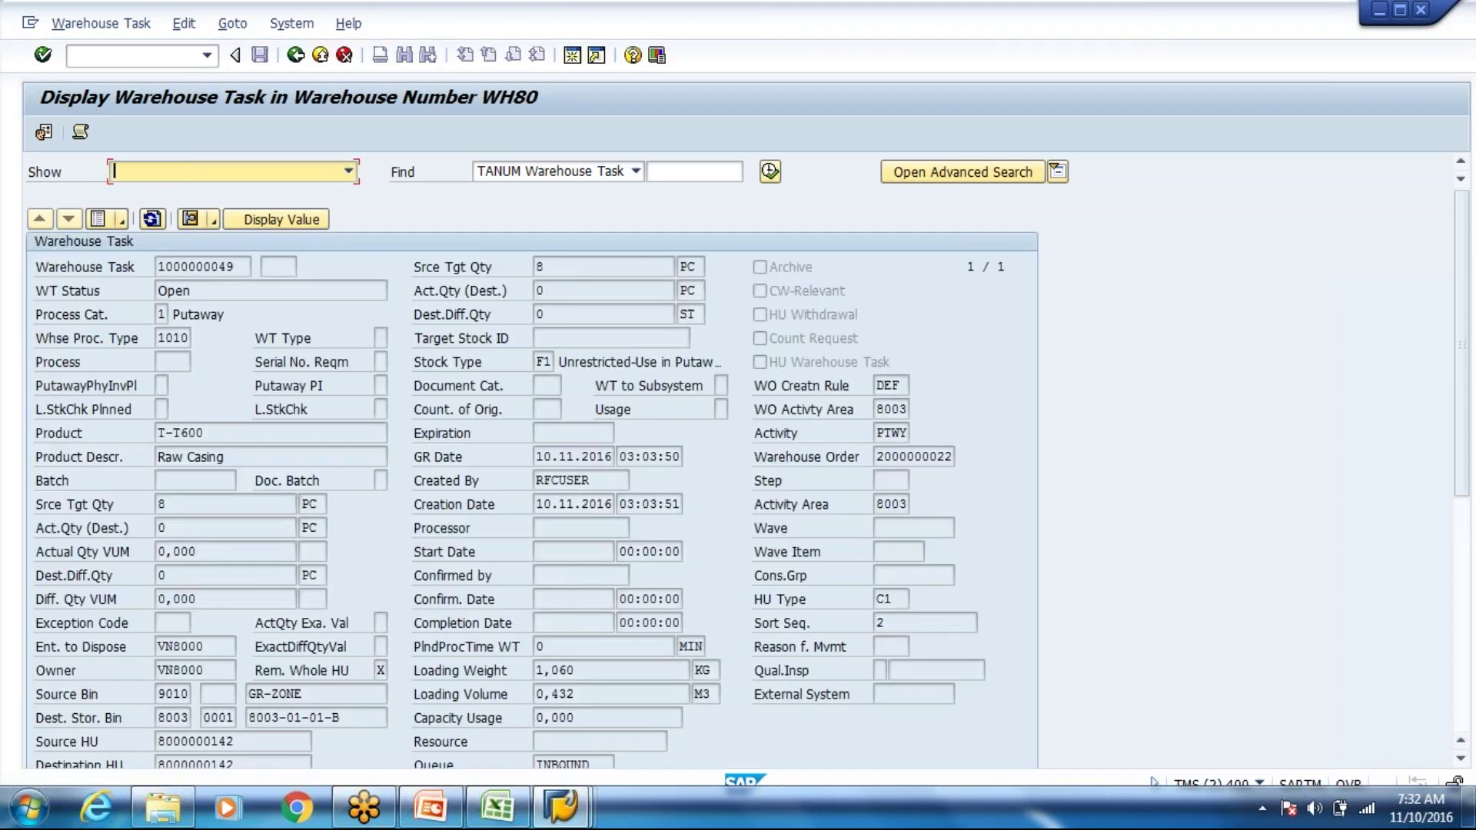
Examine the destination storage type, section and bin of the T-T600 putaway task
left_click(157, 717)
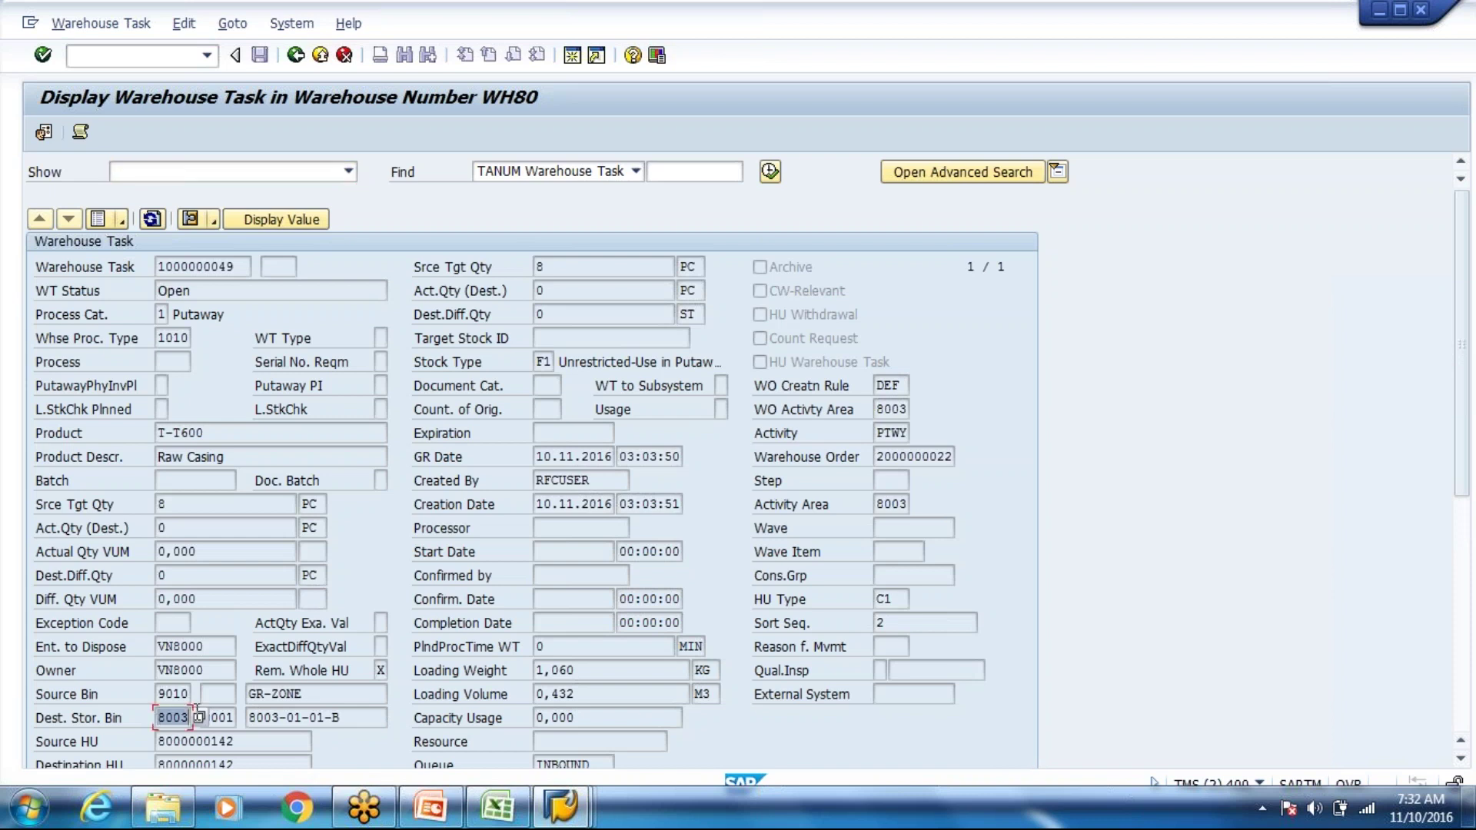
key("Tab")
key("End")
key("Tab")
key("Home")
left_click_drag(340, 719, 256, 731)
left_click_drag(350, 719, 240, 718)
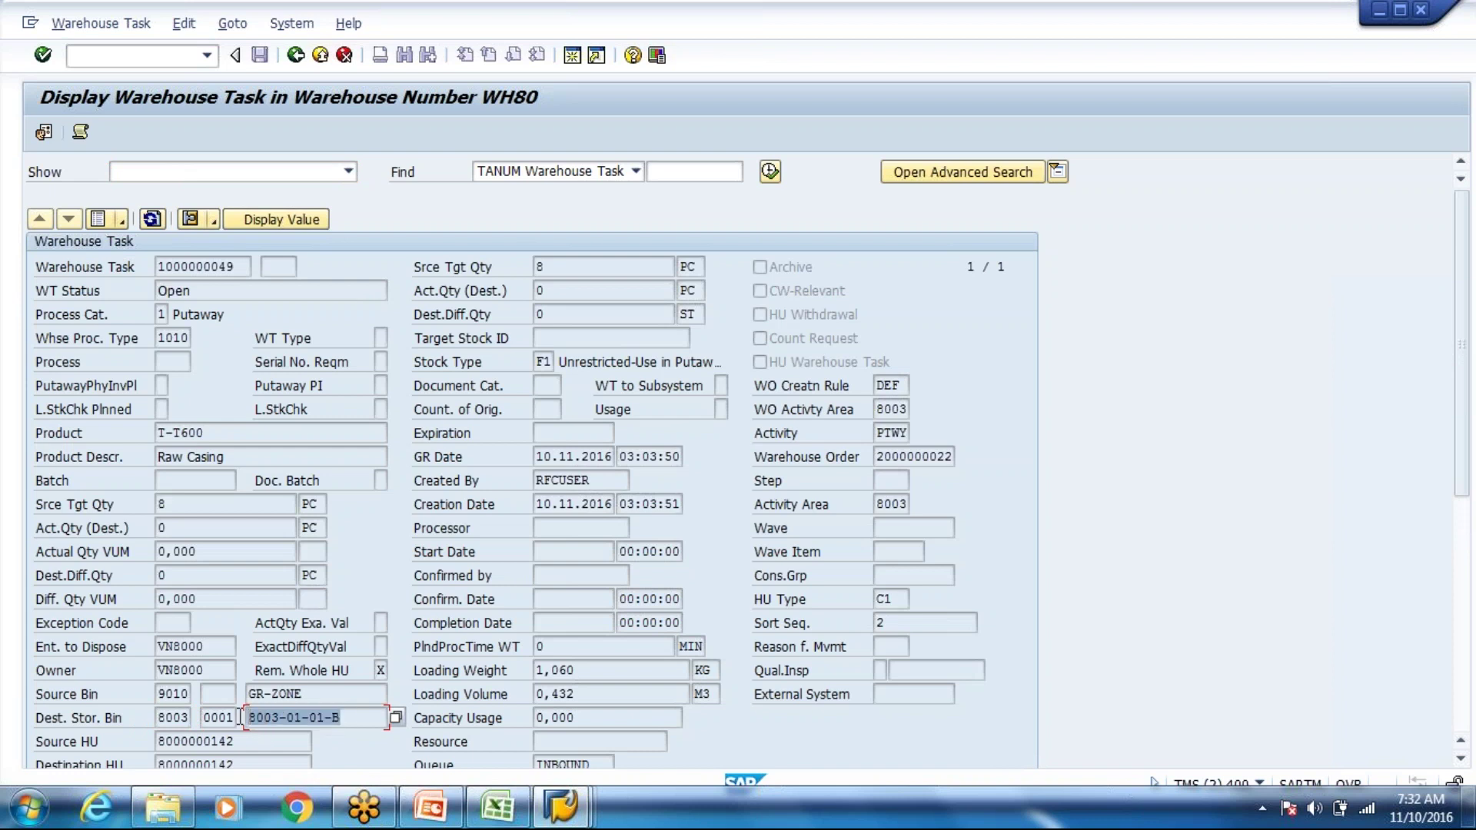
Check the section and coordinates of the task's destination storage bin
left_click(240, 719)
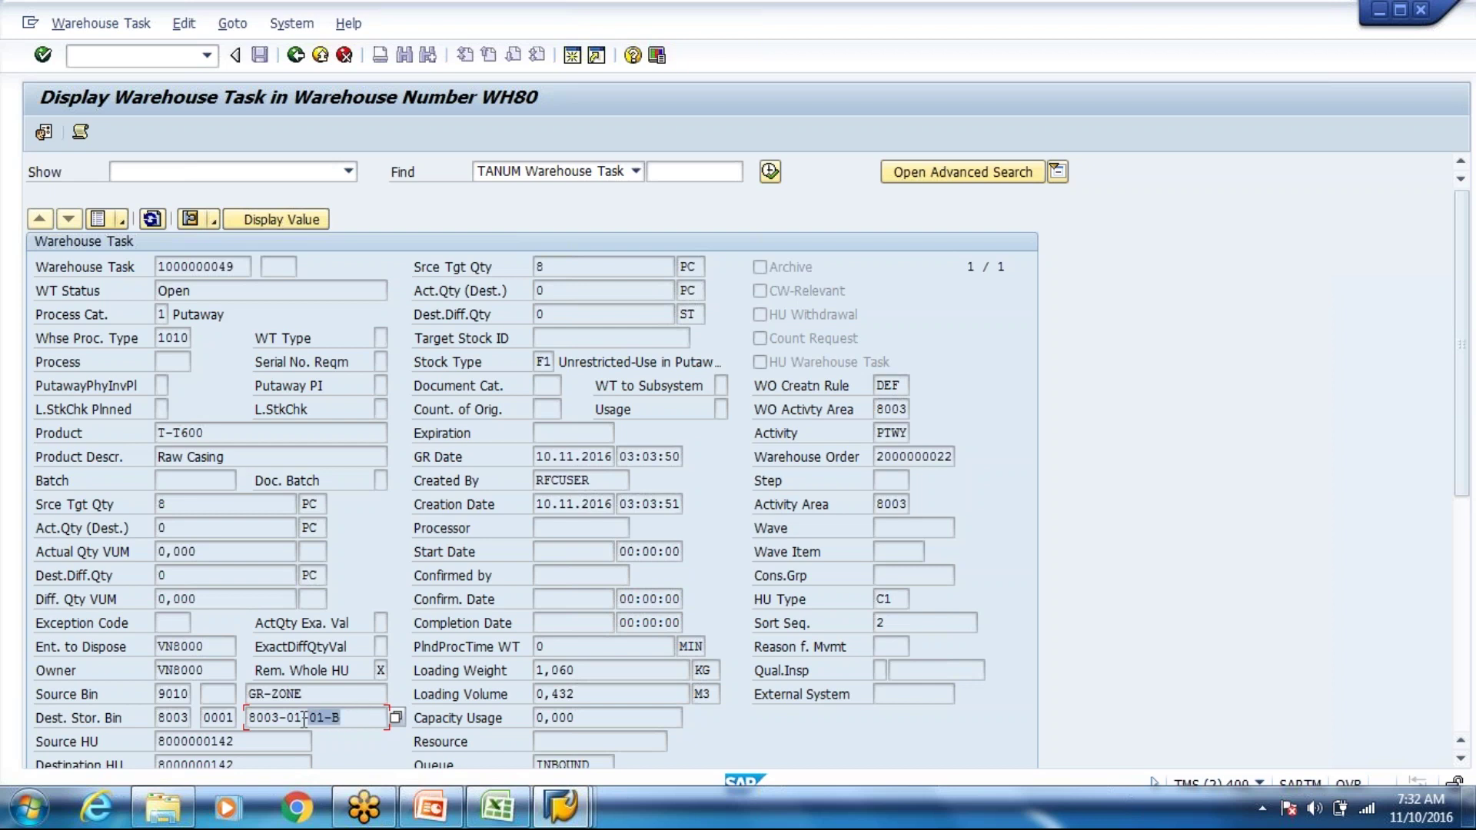
left_click_drag(356, 723, 213, 723)
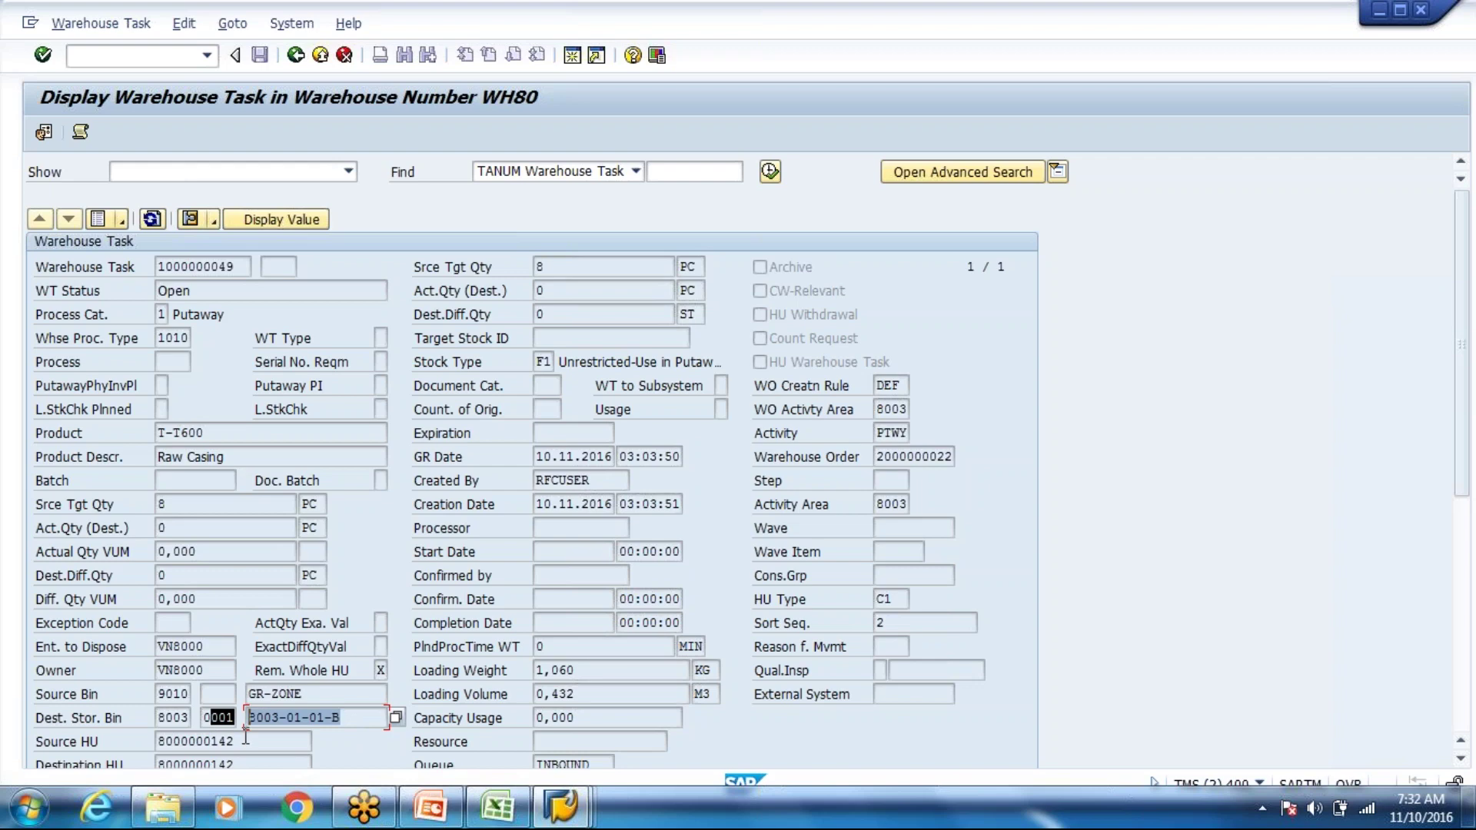
left_click(249, 717)
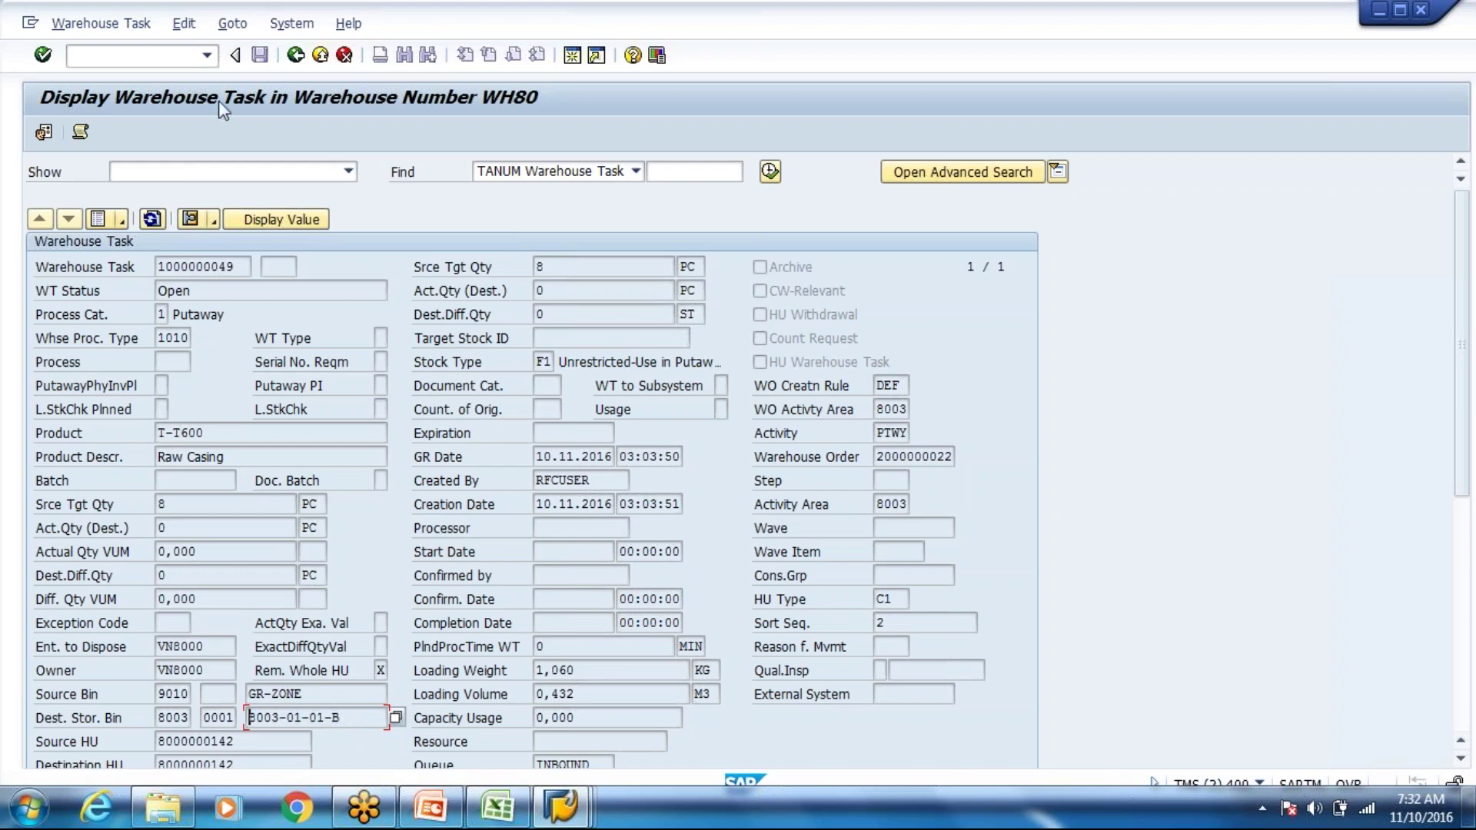
Return to the inbound delivery, show its PPF actions and read the logs of the Create Warehouse Task for Putaway actions
left_click(296, 55)
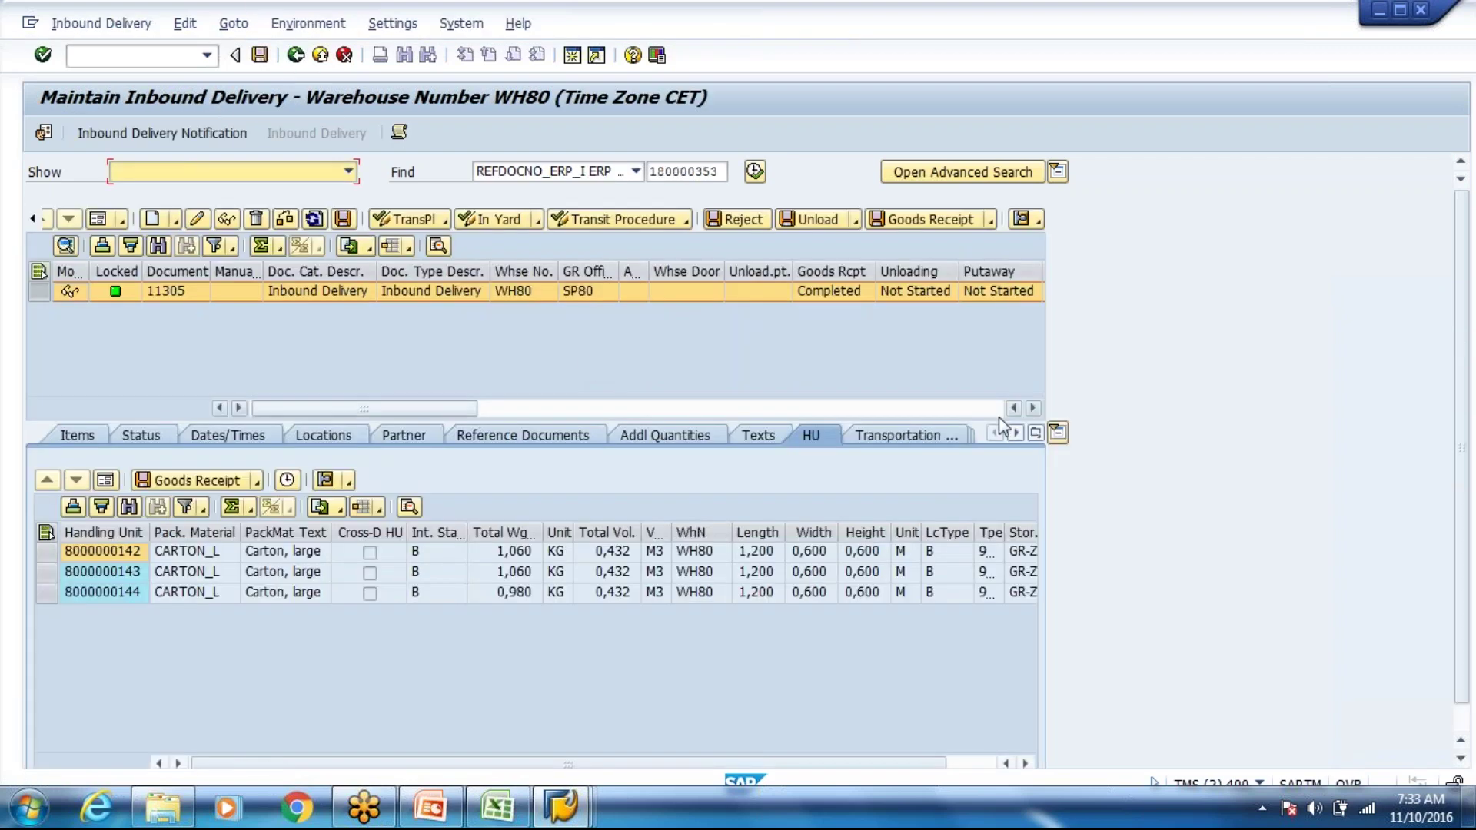
left_click(1058, 433)
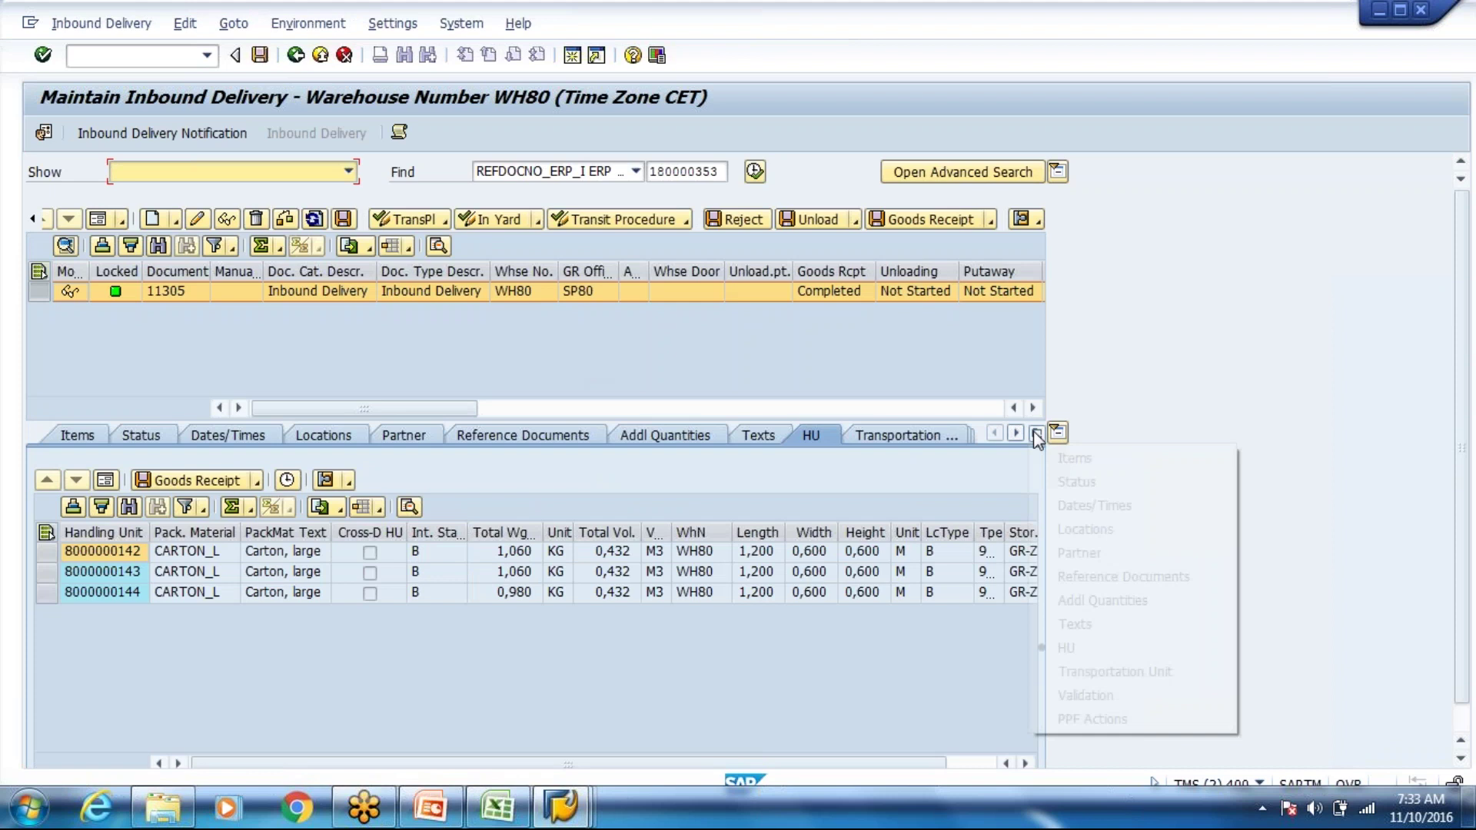
left_click(1076, 719)
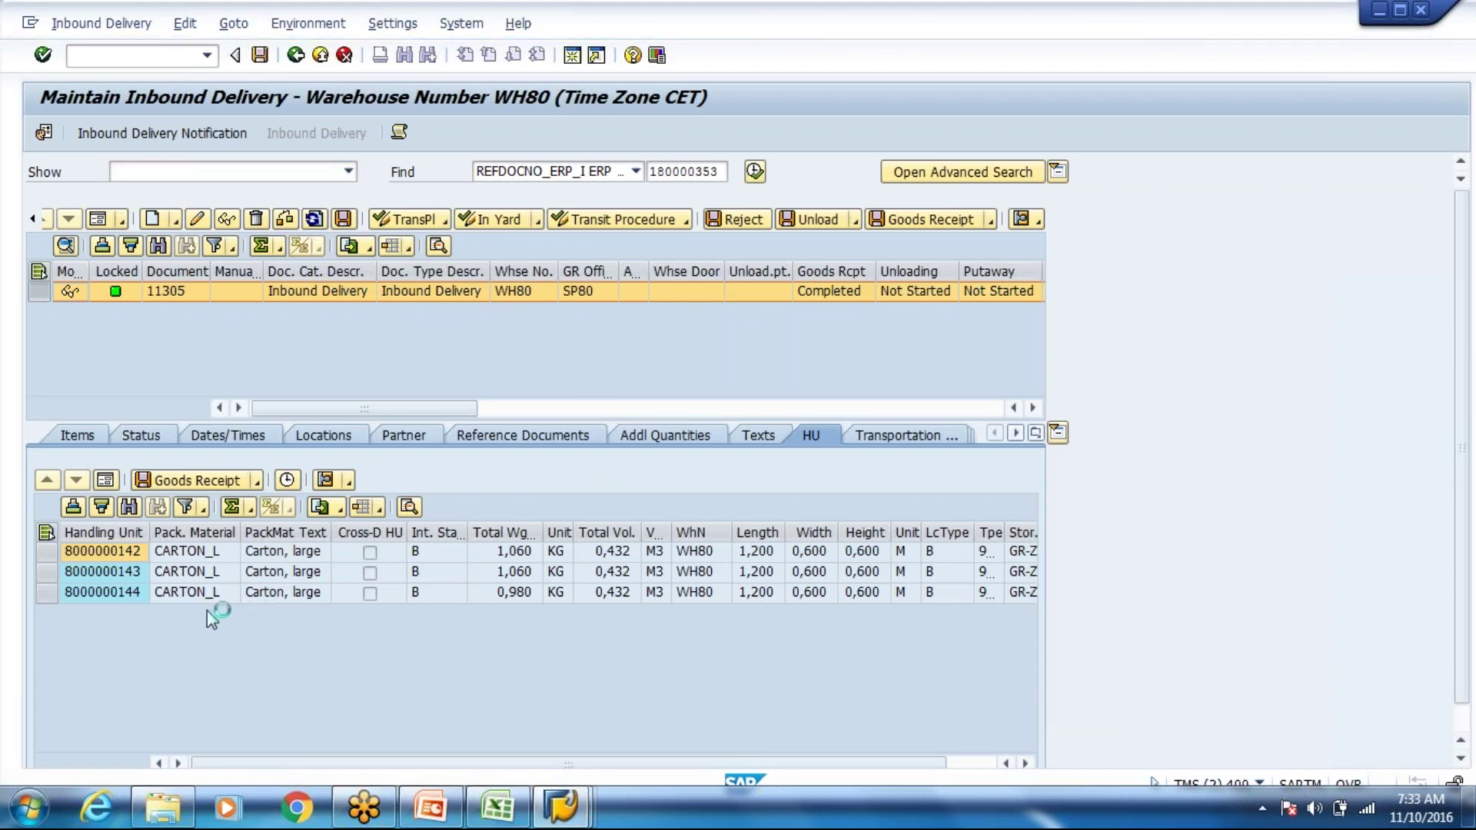
left_click(197, 592)
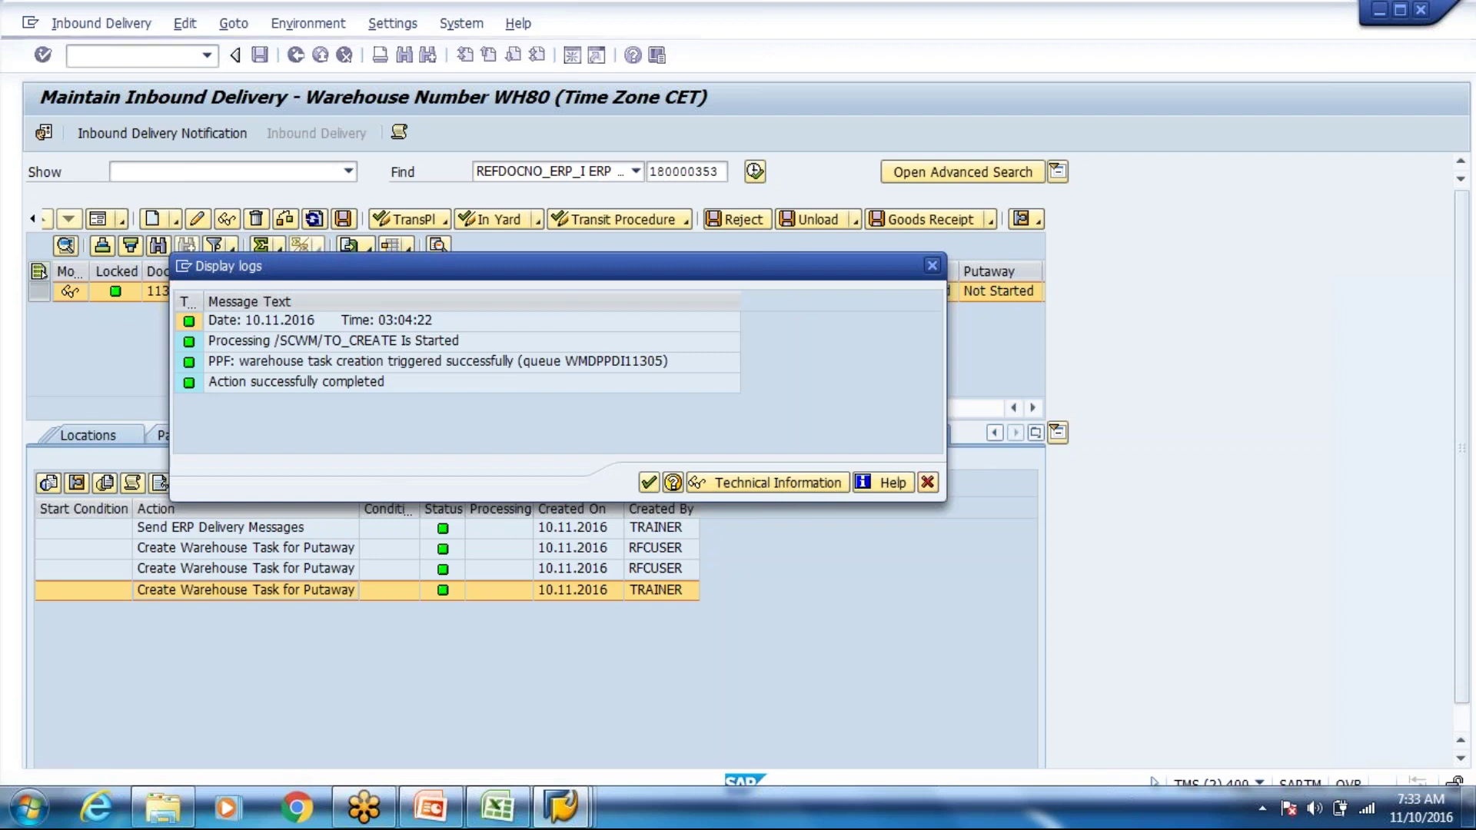
key("Return")
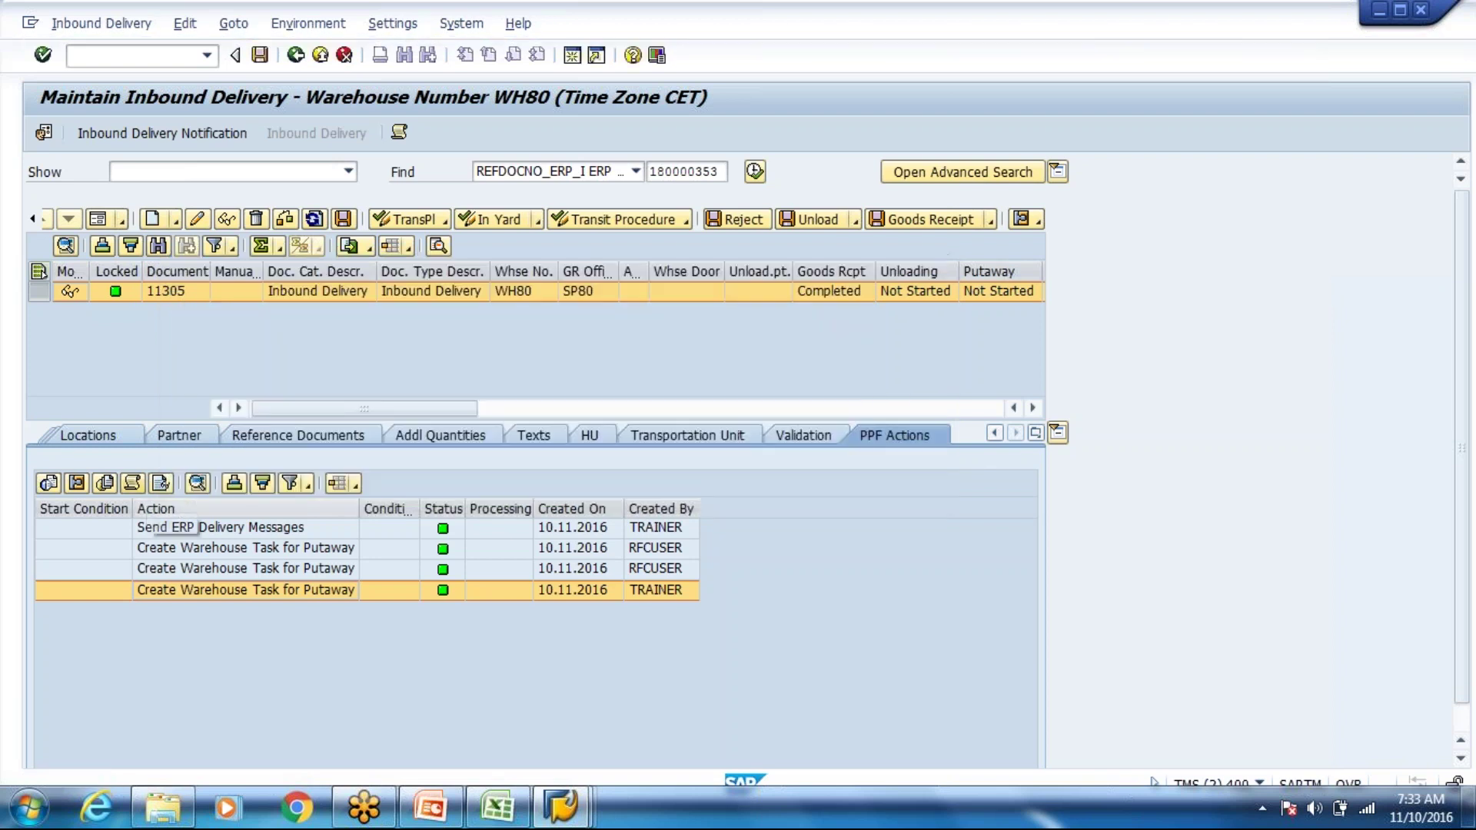
left_click(280, 557)
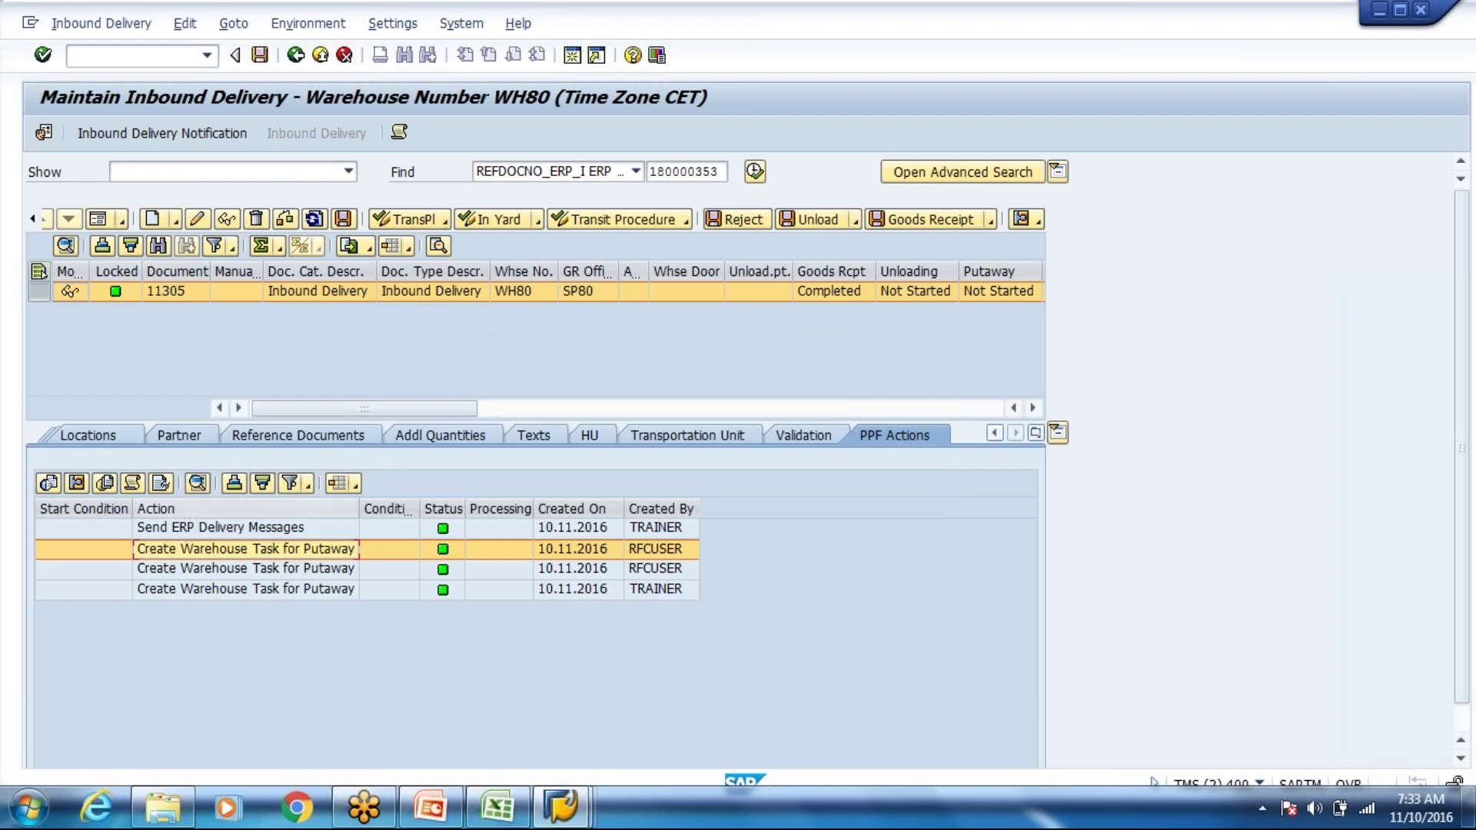
left_click(134, 485)
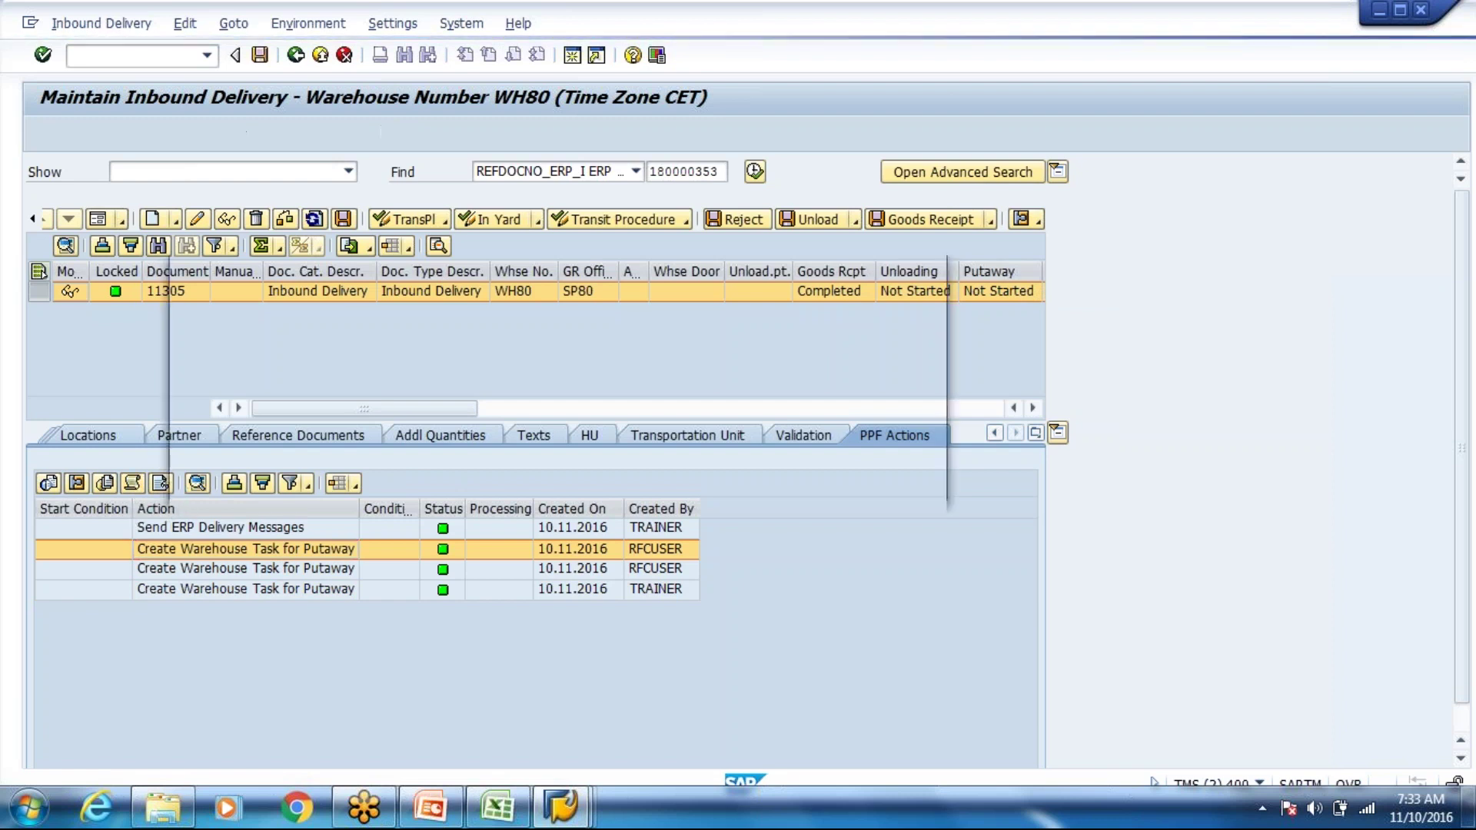
left_click(928, 482)
Open the application log analysis (SLG1) in a new session
left_click(78, 55)
type("/oslg1")
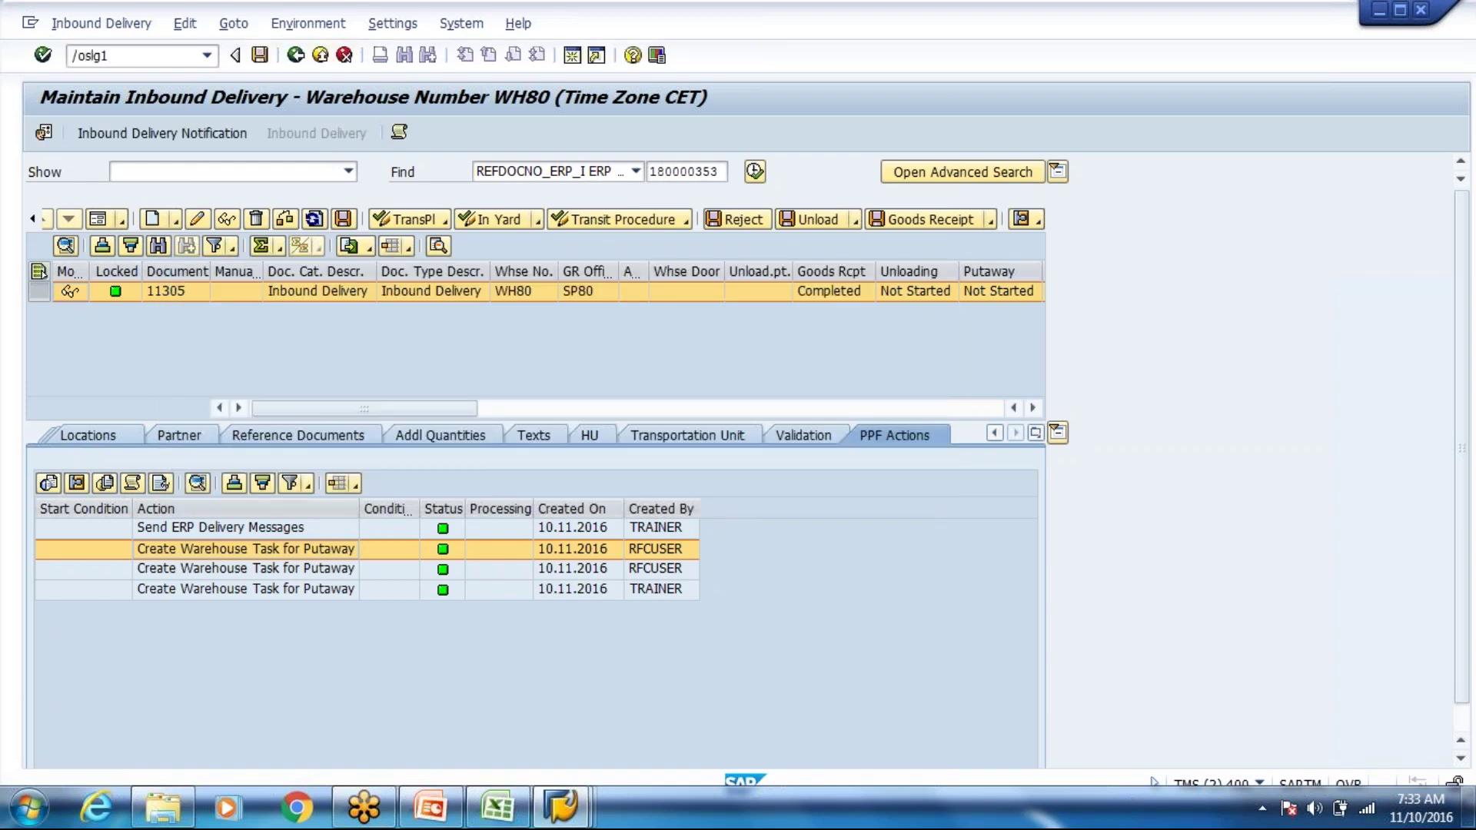
key("Return")
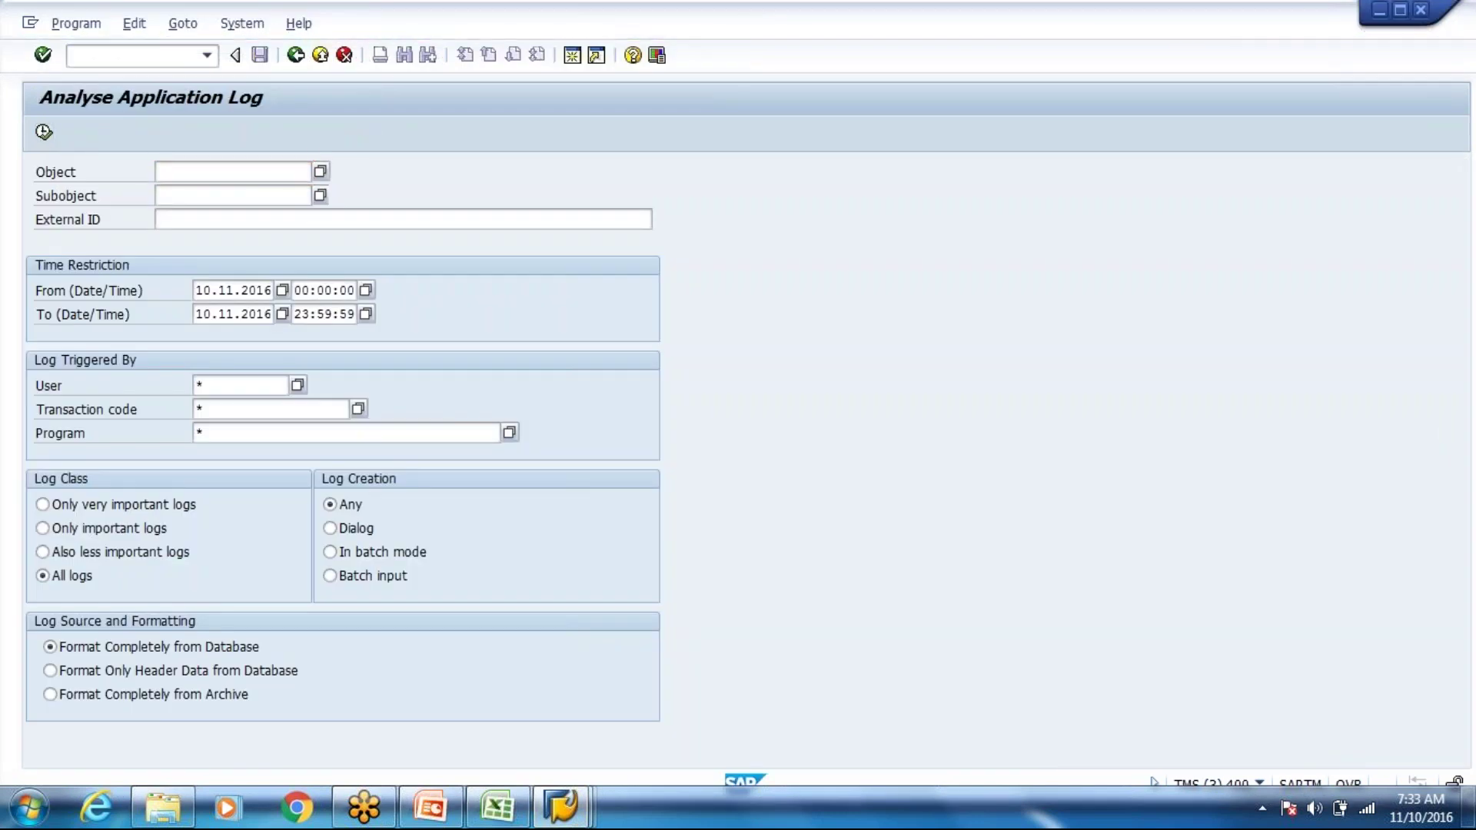
Switch to the ERP session and open the Create Purchase Order transaction
left_click(561, 814)
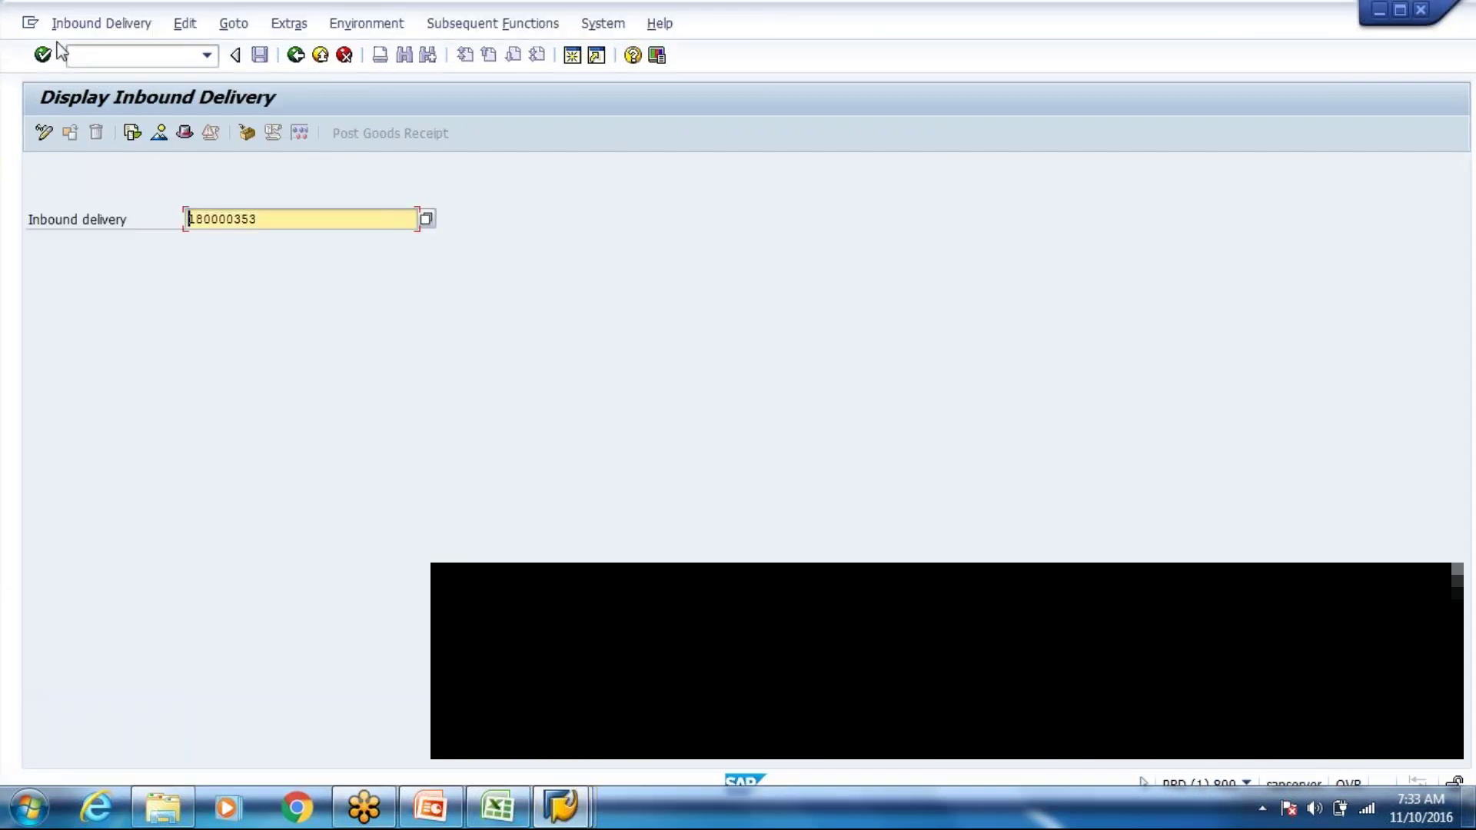
left_click(93, 58)
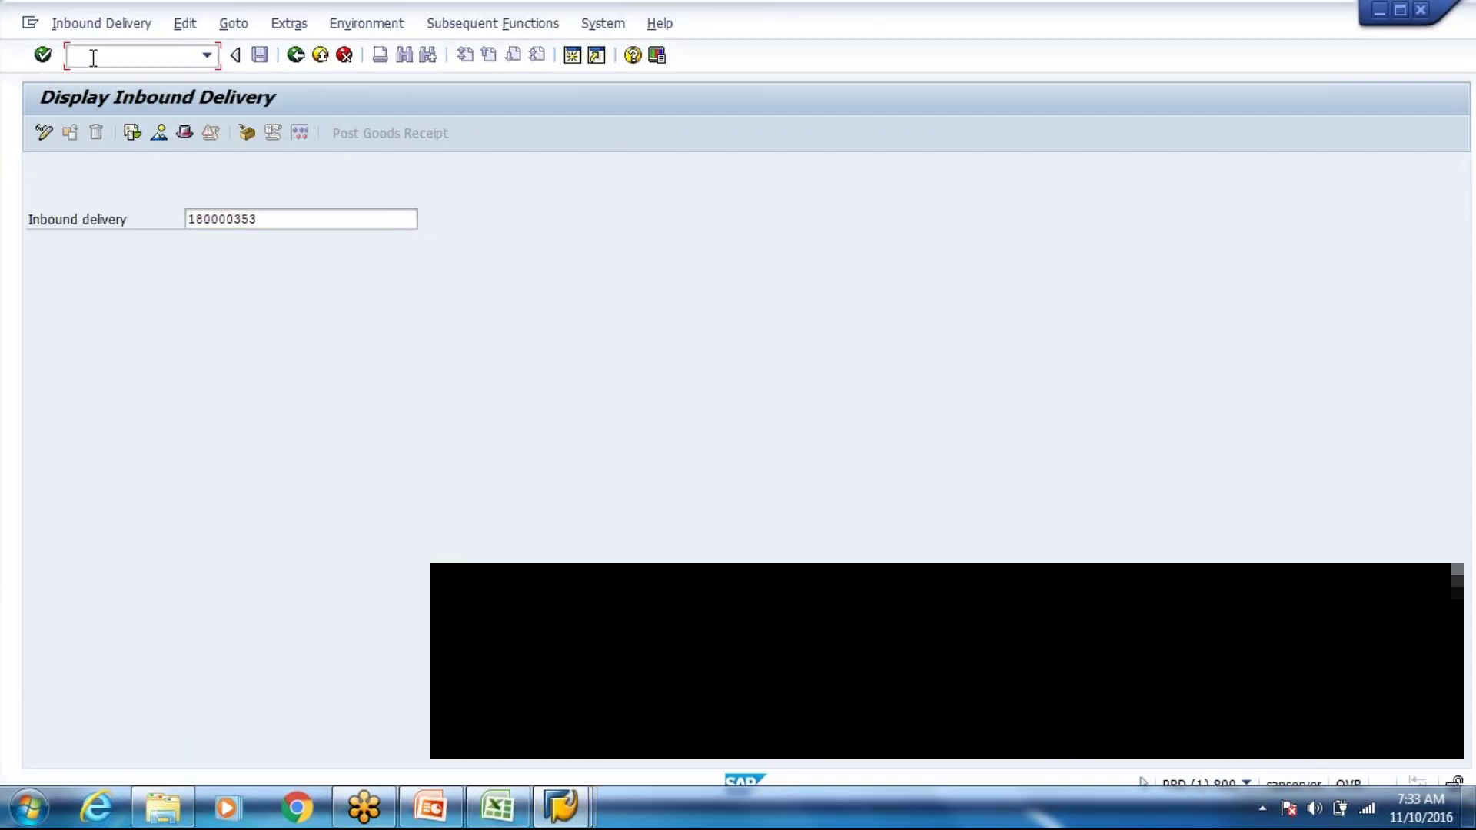
key("Return")
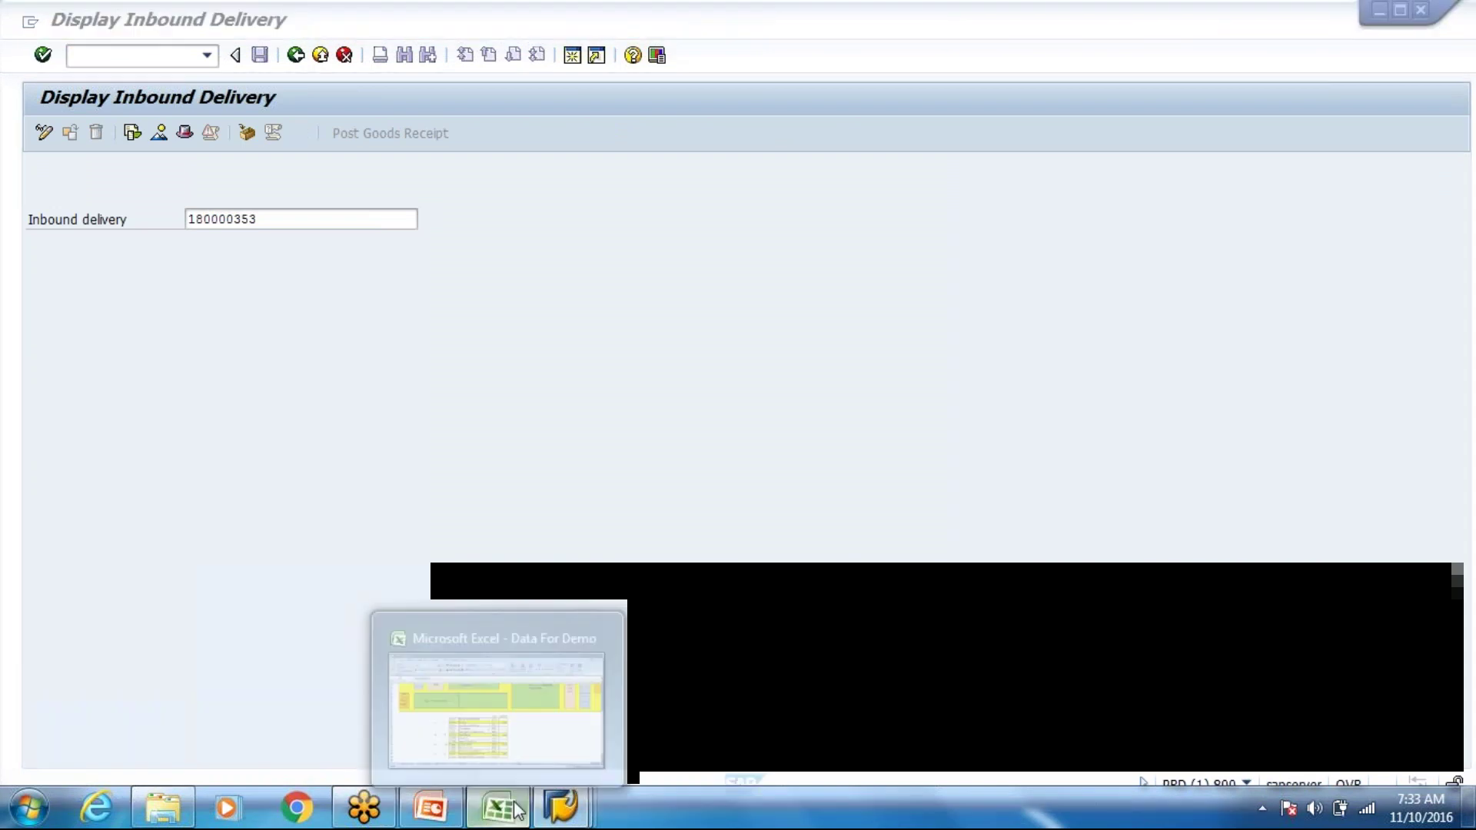
Examine the procurement type, vendor and packaging data of T-B100 on the Org Structure sheet of the Data For Demo workbook in Excel
left_click(517, 810)
left_click(496, 473)
left_click(452, 473)
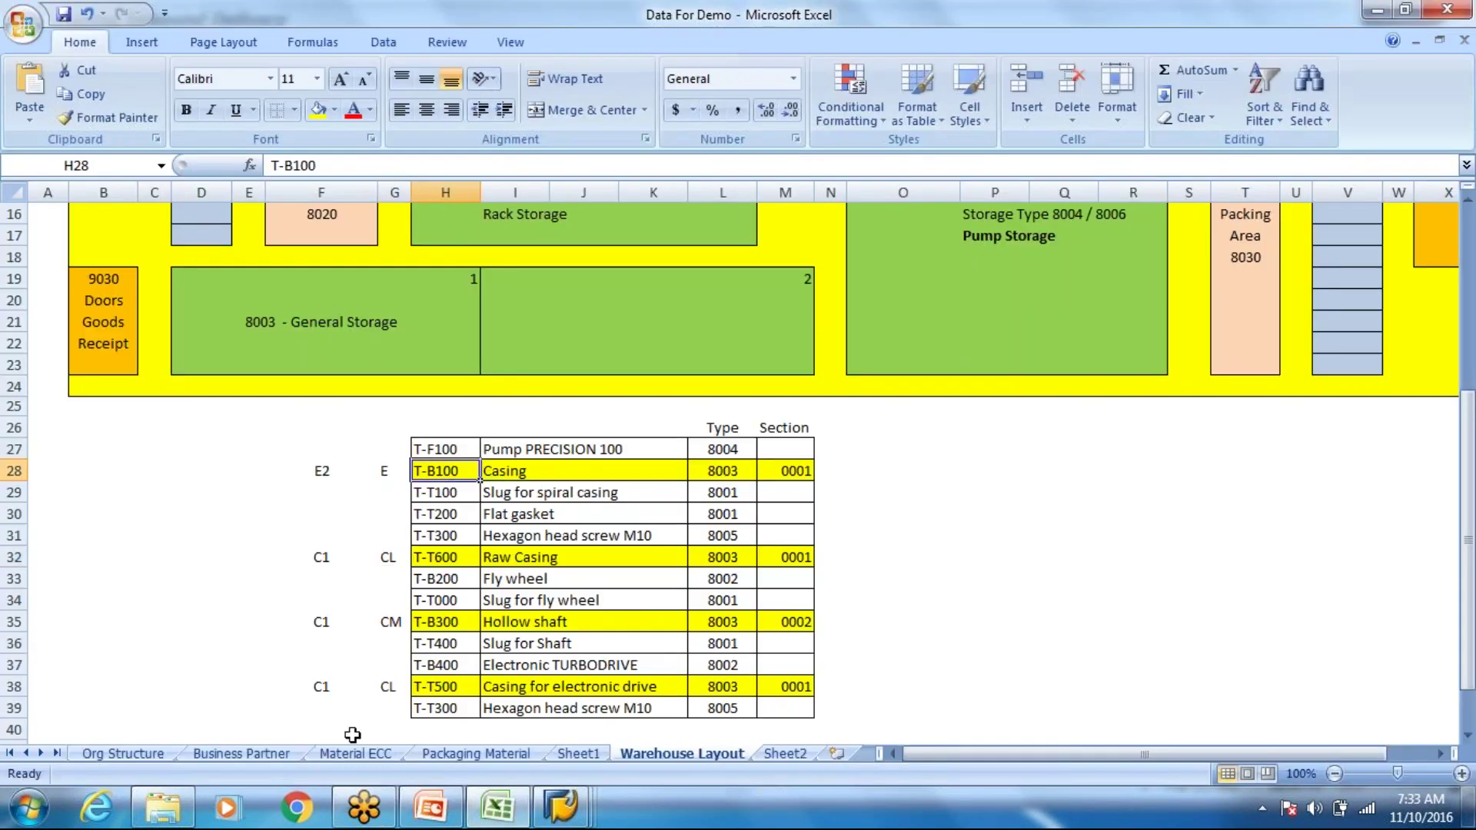
left_click(230, 755)
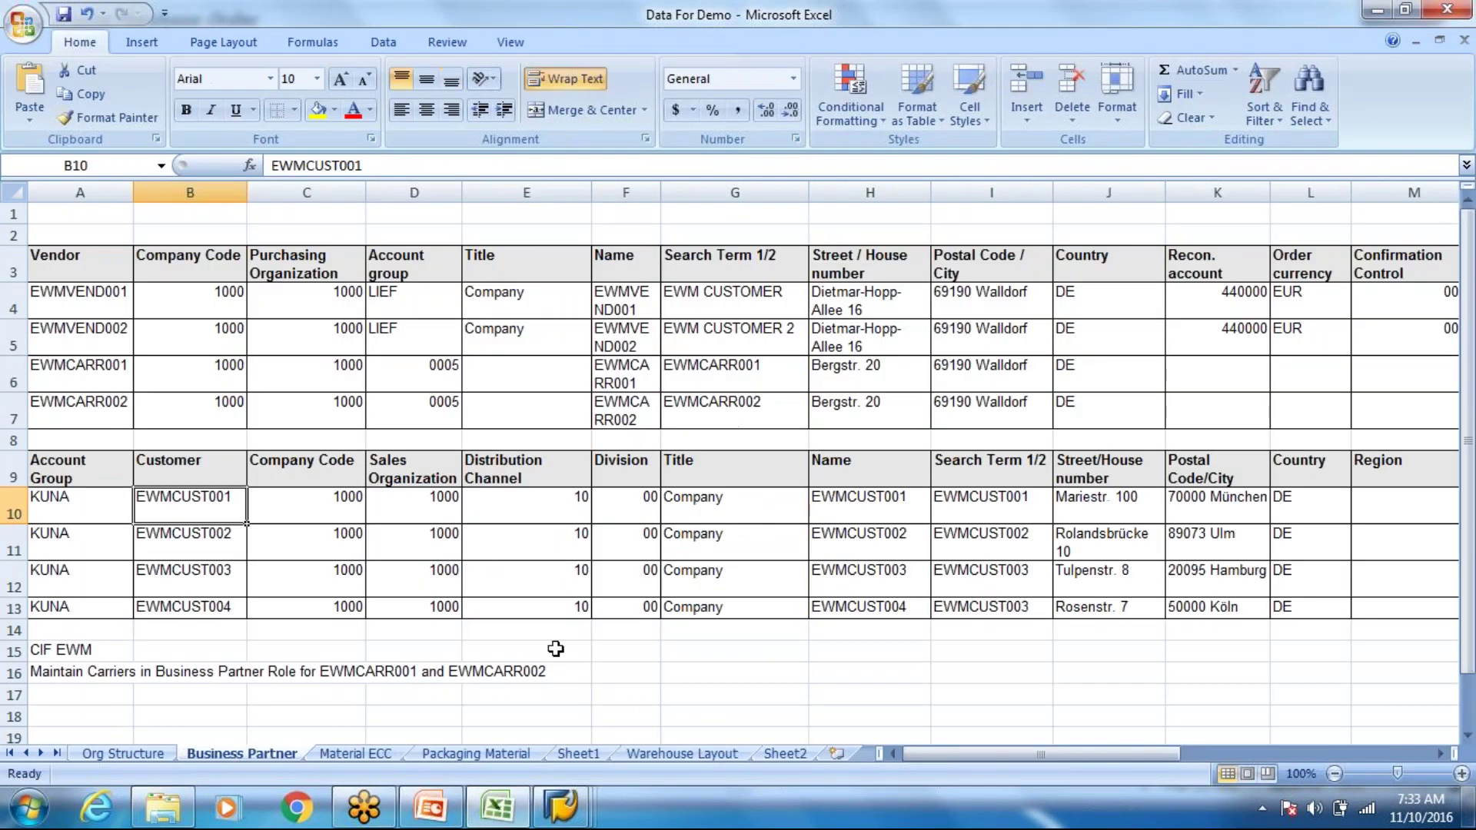
left_click(149, 754)
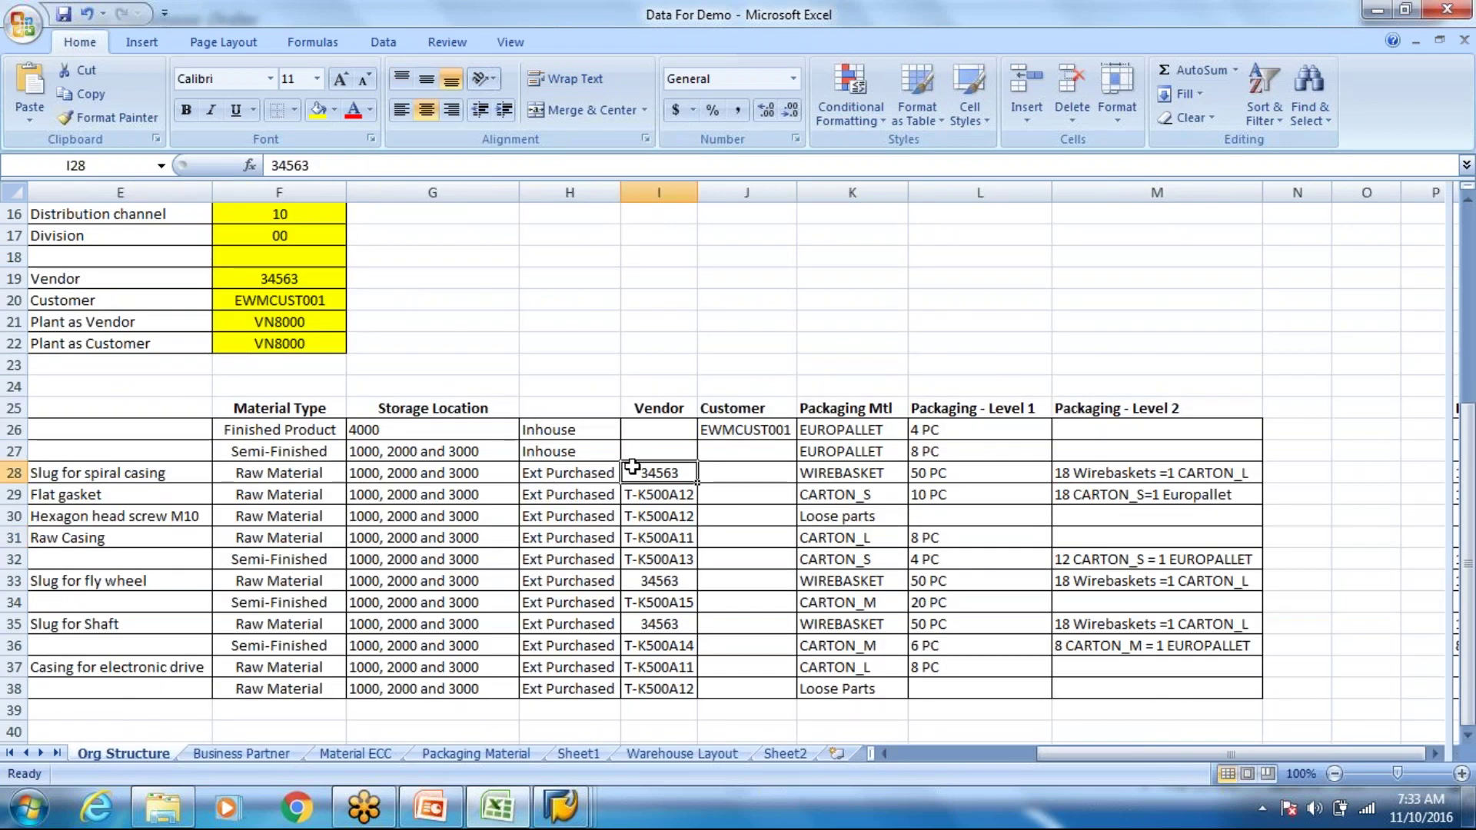
key("Up")
key("Left")
key("Left")
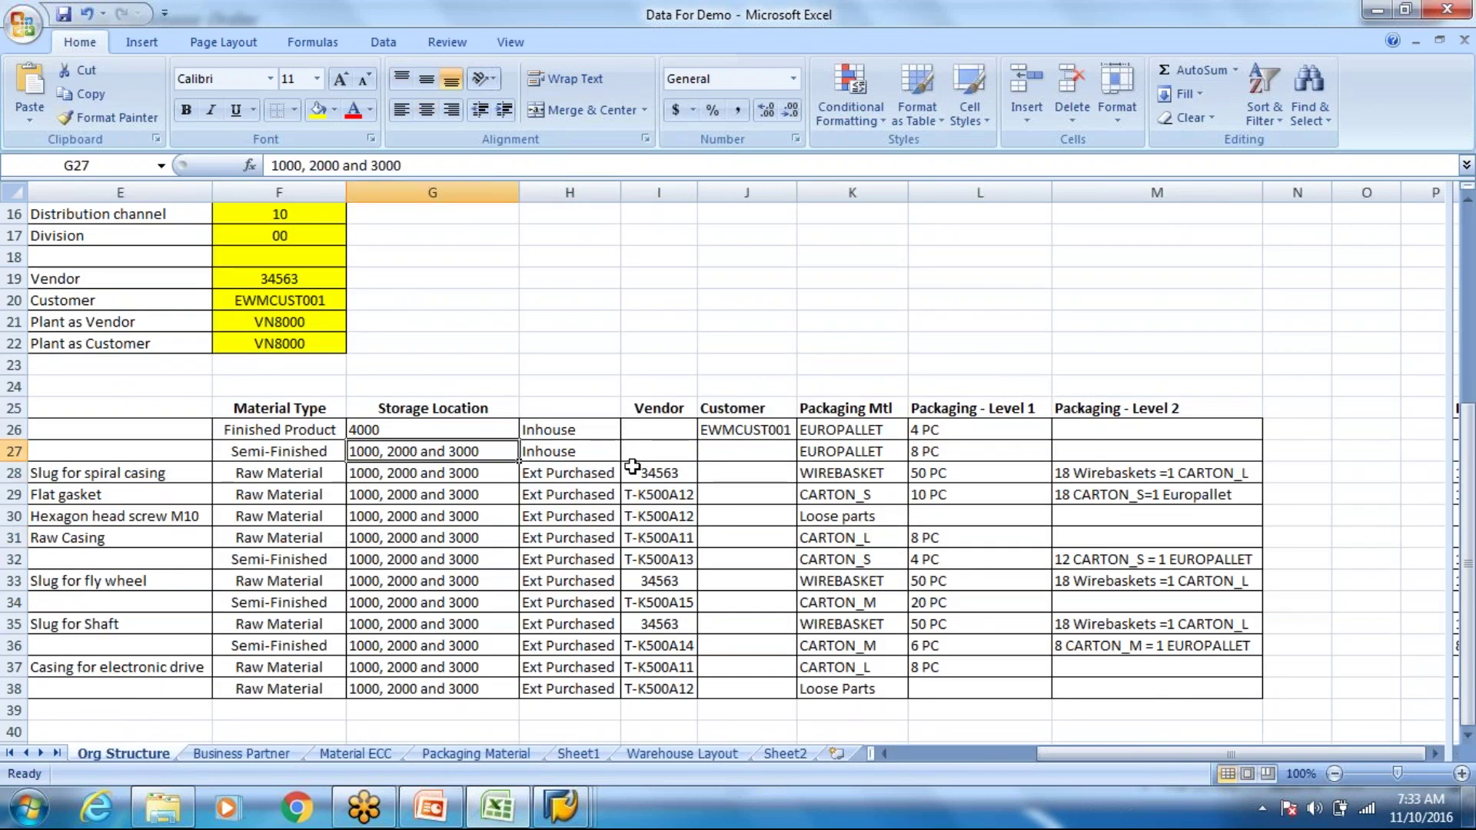
key("Left")
key("Left")
key("Left")
key("Left")
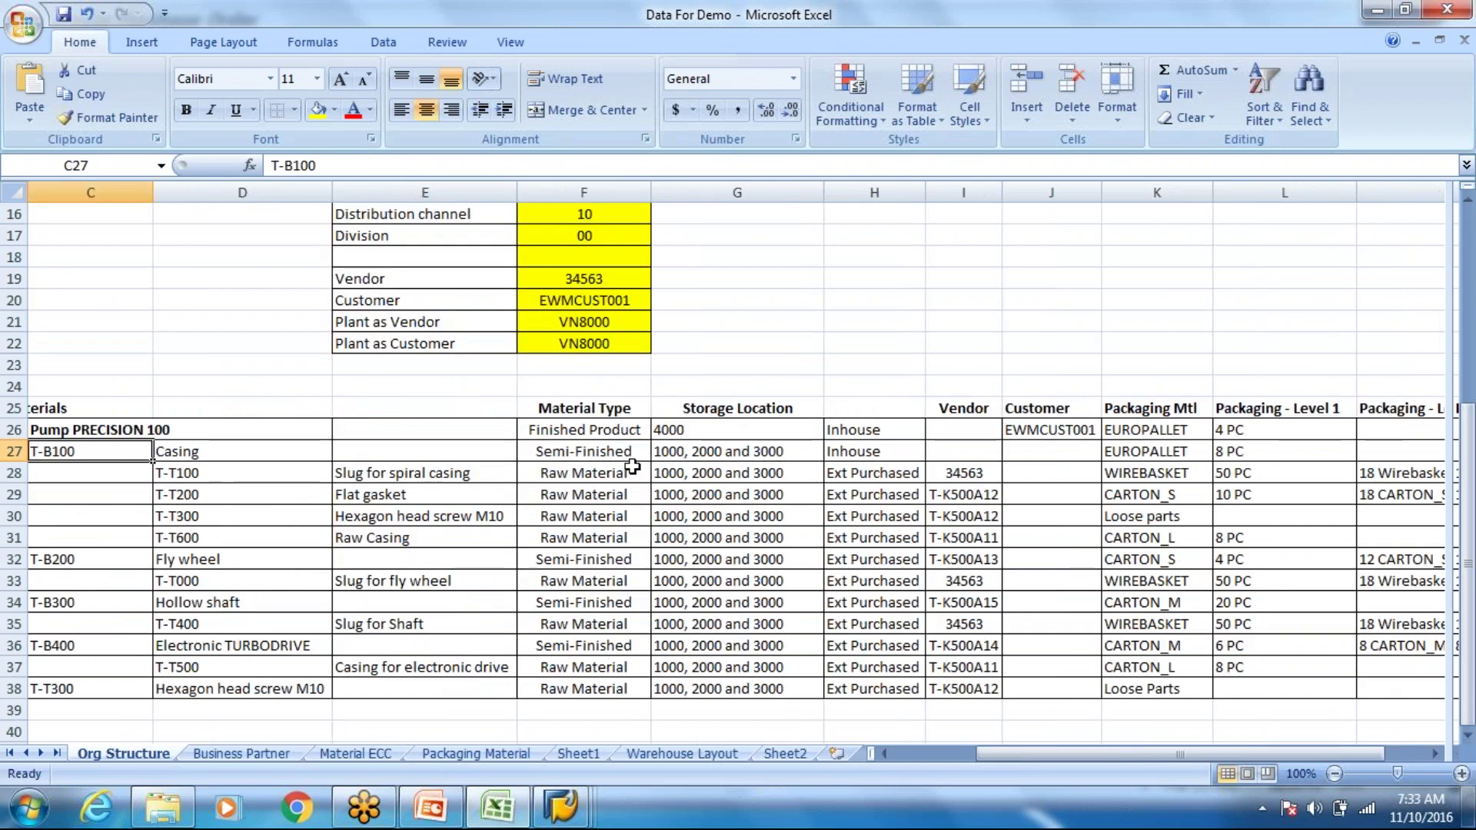
key("Left")
key("Right")
key("Right")
key("Right")
key("Right")
key("Right")
key("Right")
key("Right")
key("Right")
key("Right")
Return to the ERP session, collapse the item details and leave purchase order creation
key("alt+Tab")
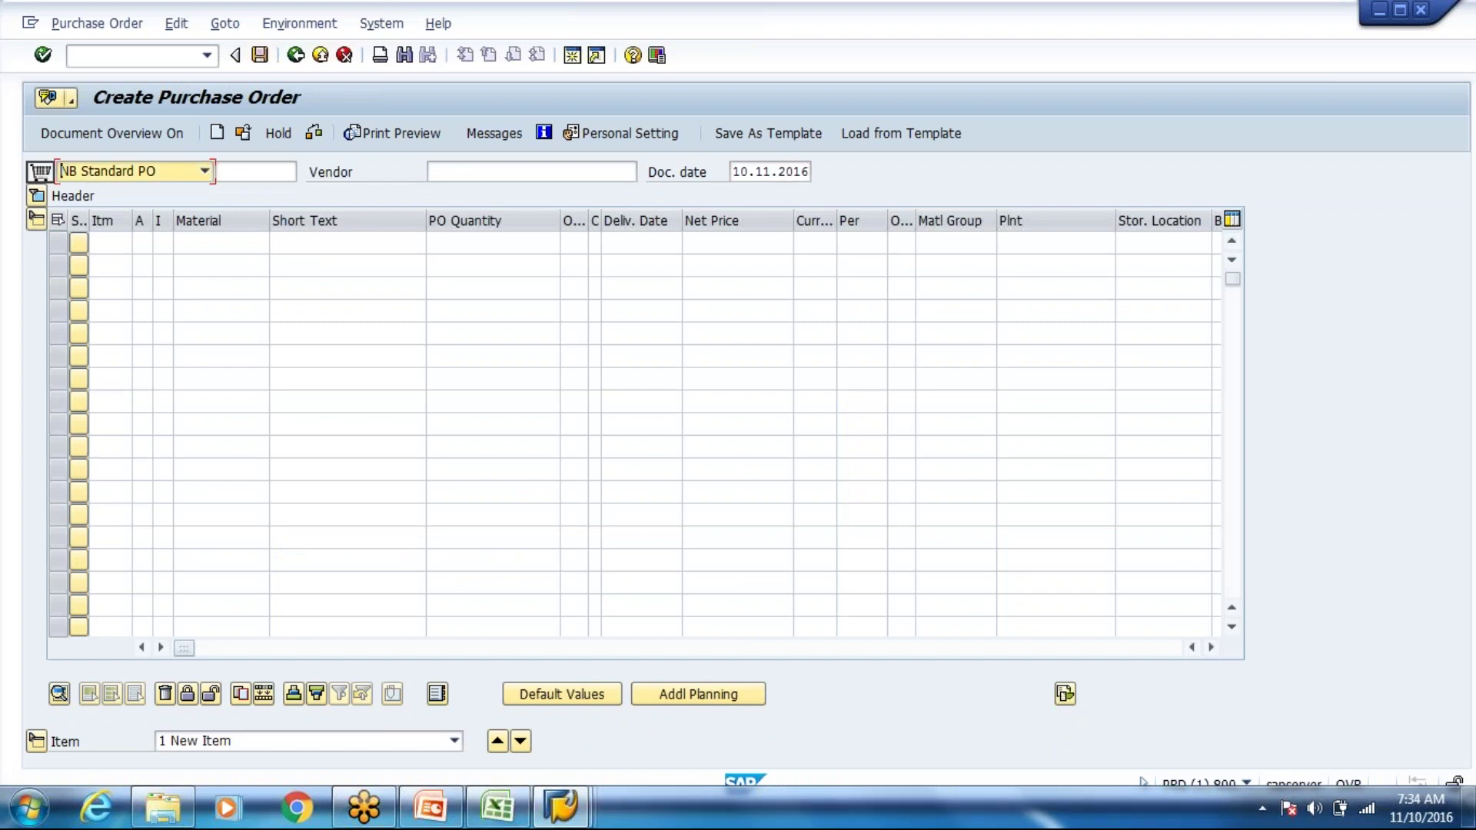
left_click(38, 738)
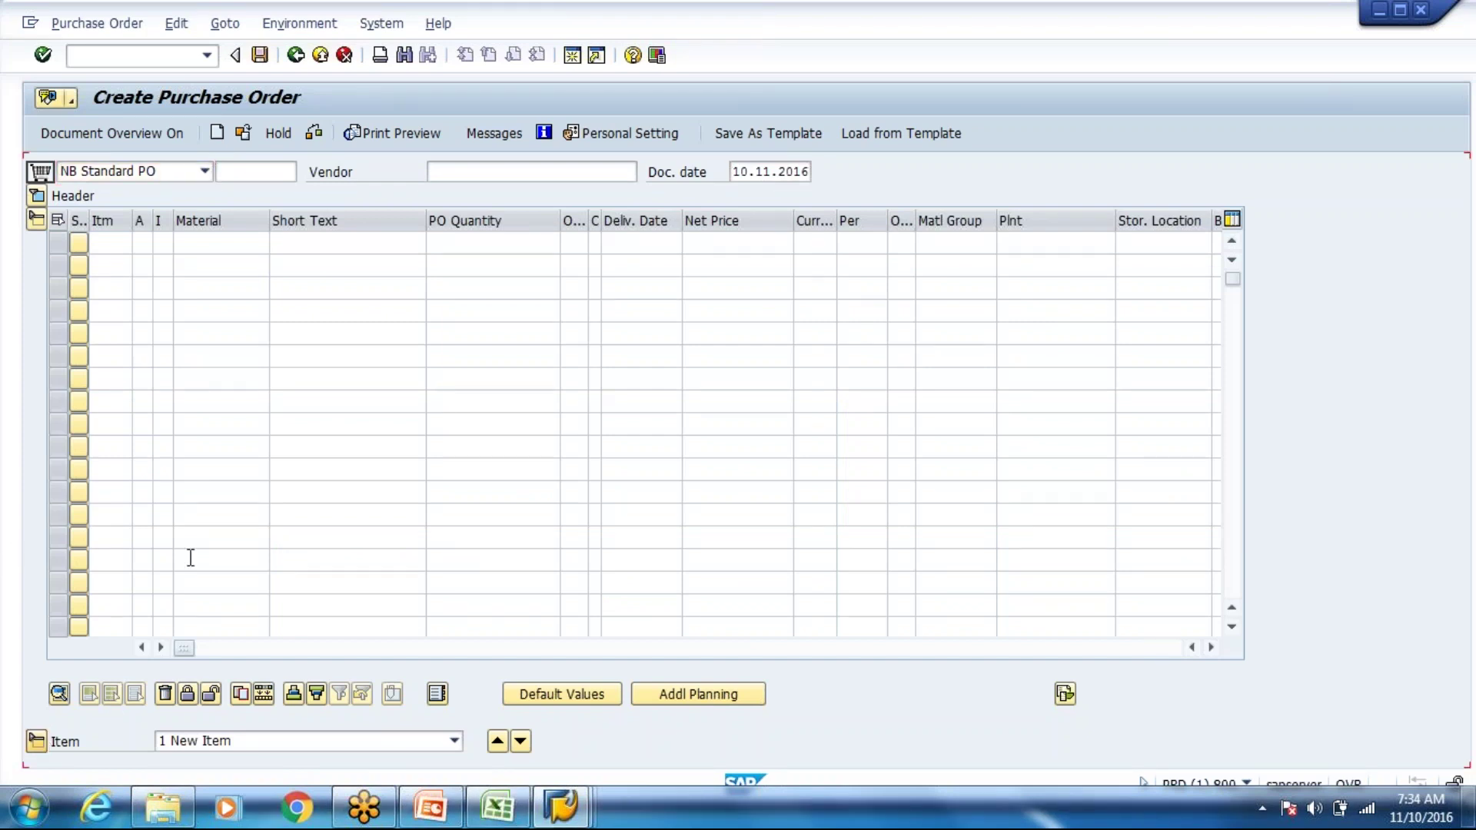
left_click(321, 61)
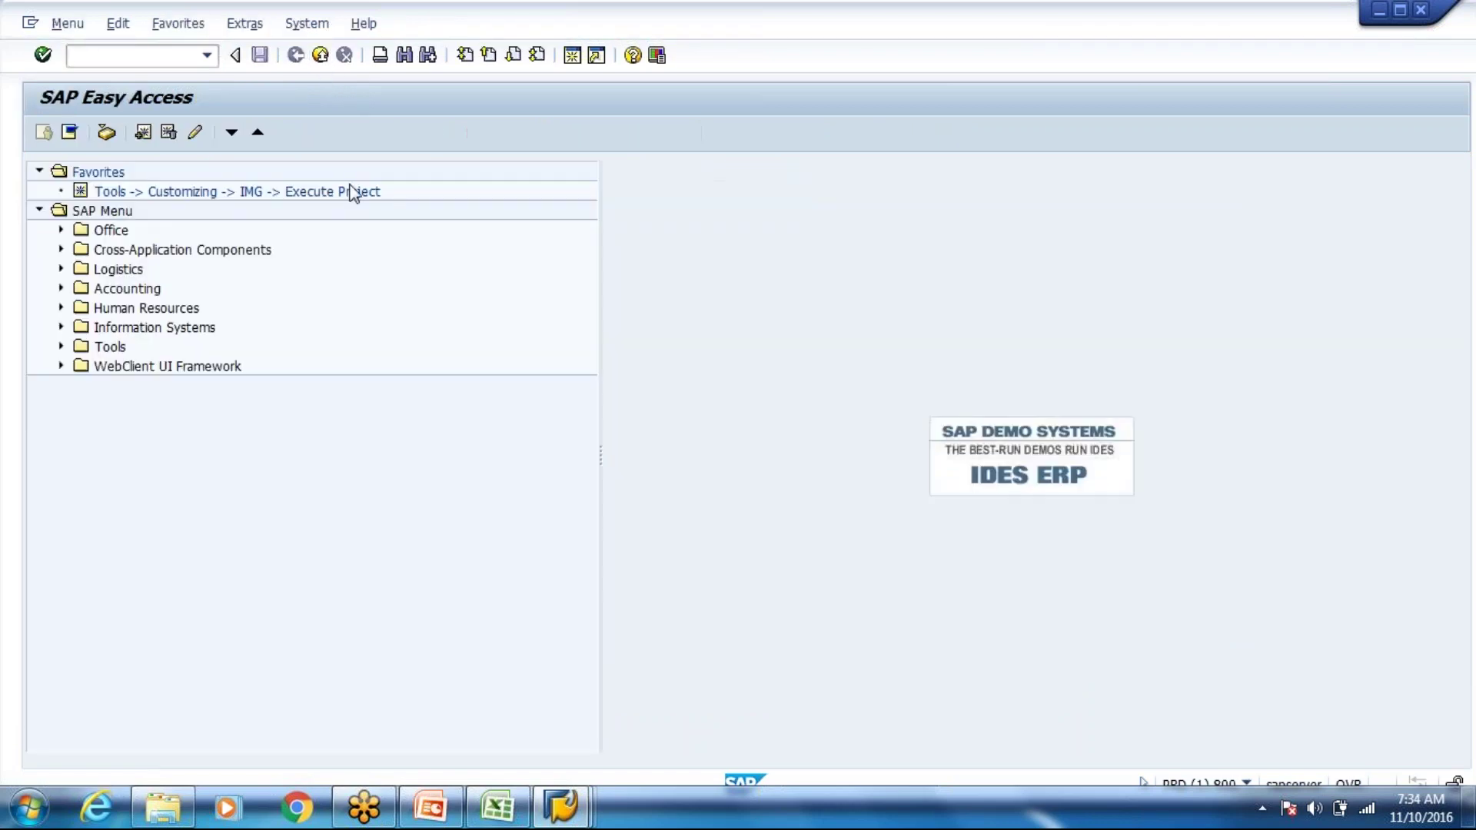
left_click(219, 397)
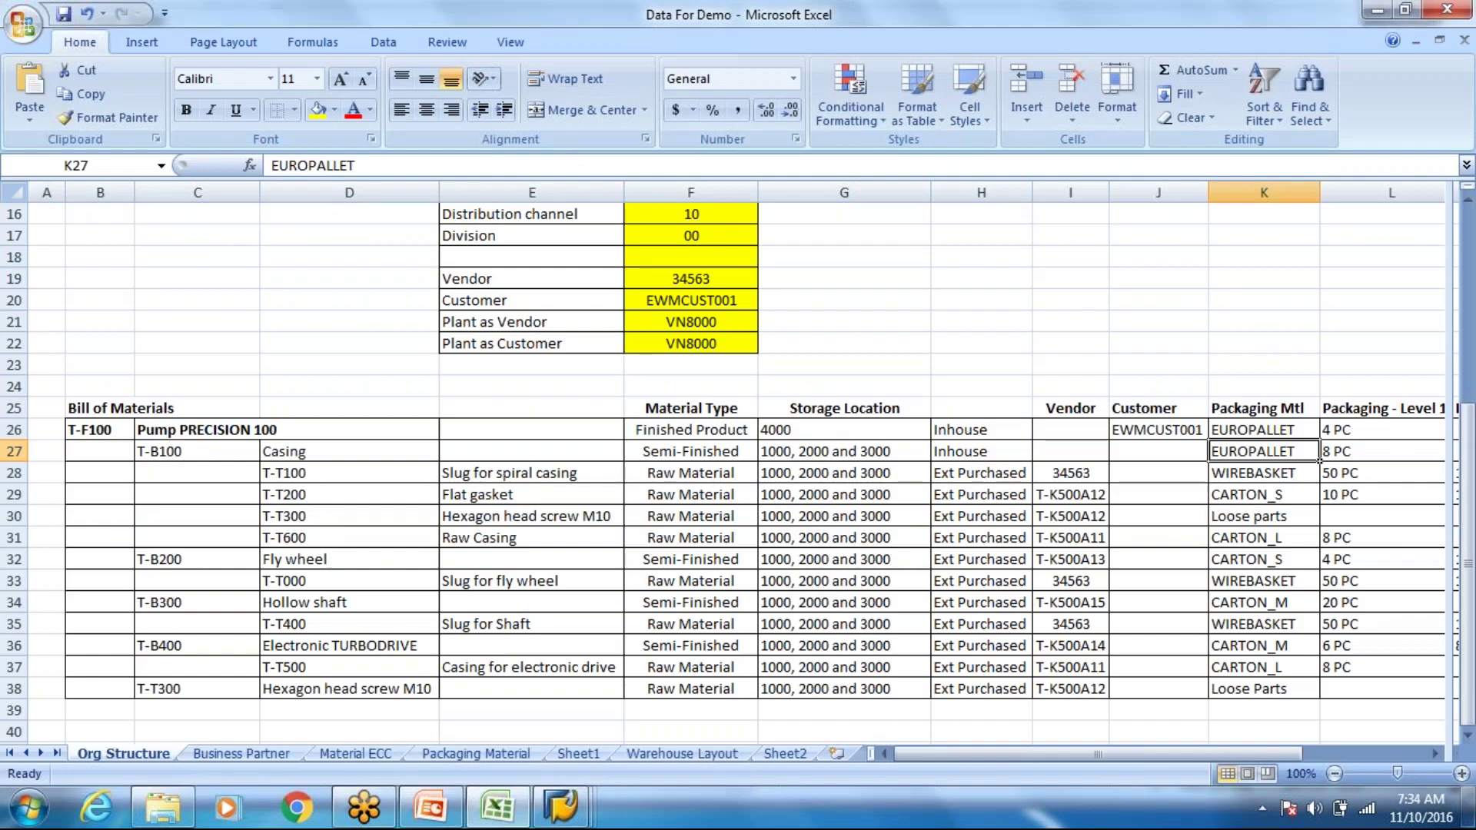
Go to the end of the application log list and read the messages of the delivery's 07:34:20 determination log and 07:34:22 ERP message log
key("alt+Tab")
left_click(1444, 401)
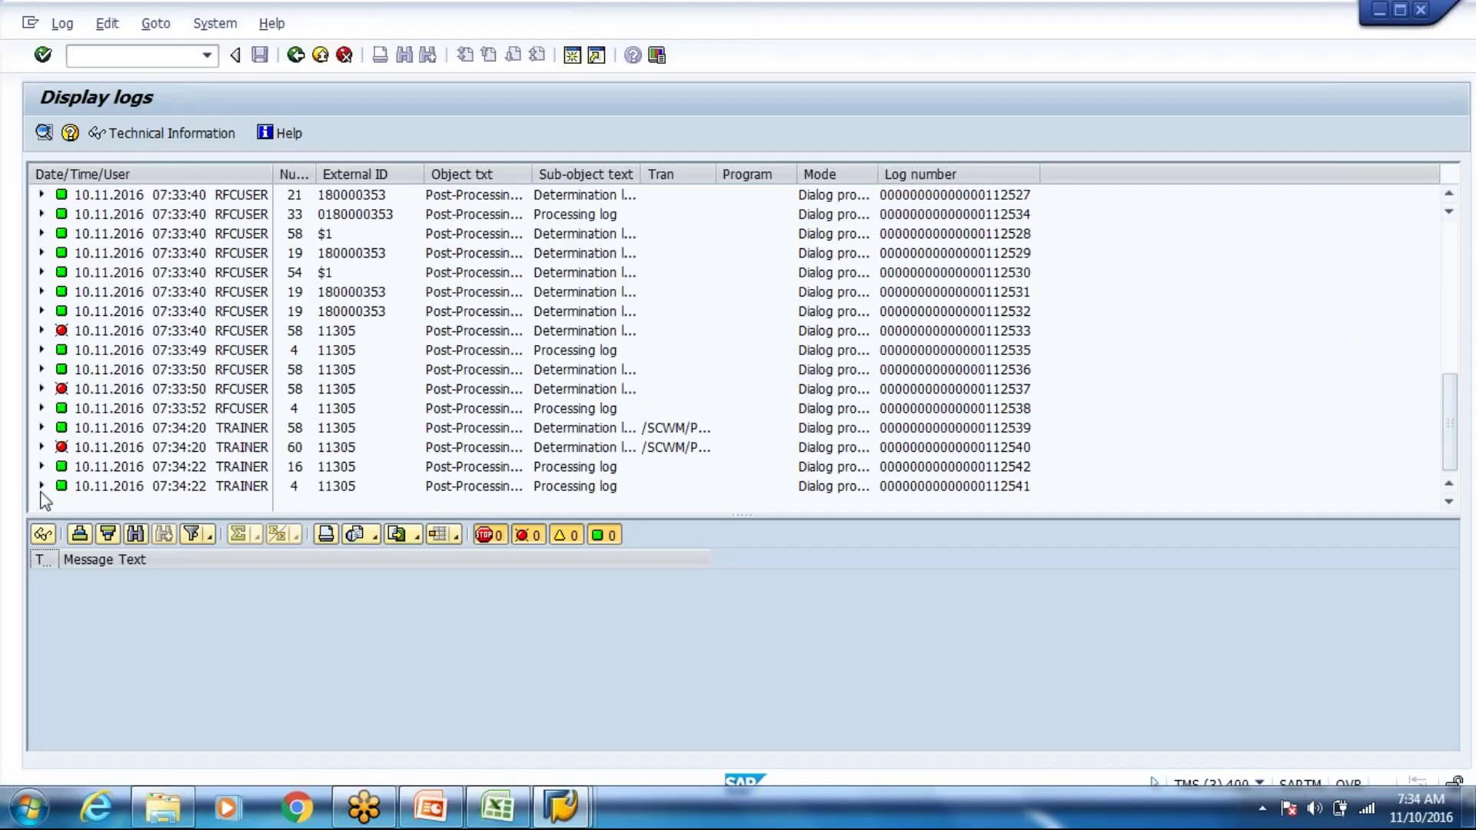
left_click(41, 486)
left_click(240, 452)
double_click(239, 453)
scroll(271, 663, "down", 15)
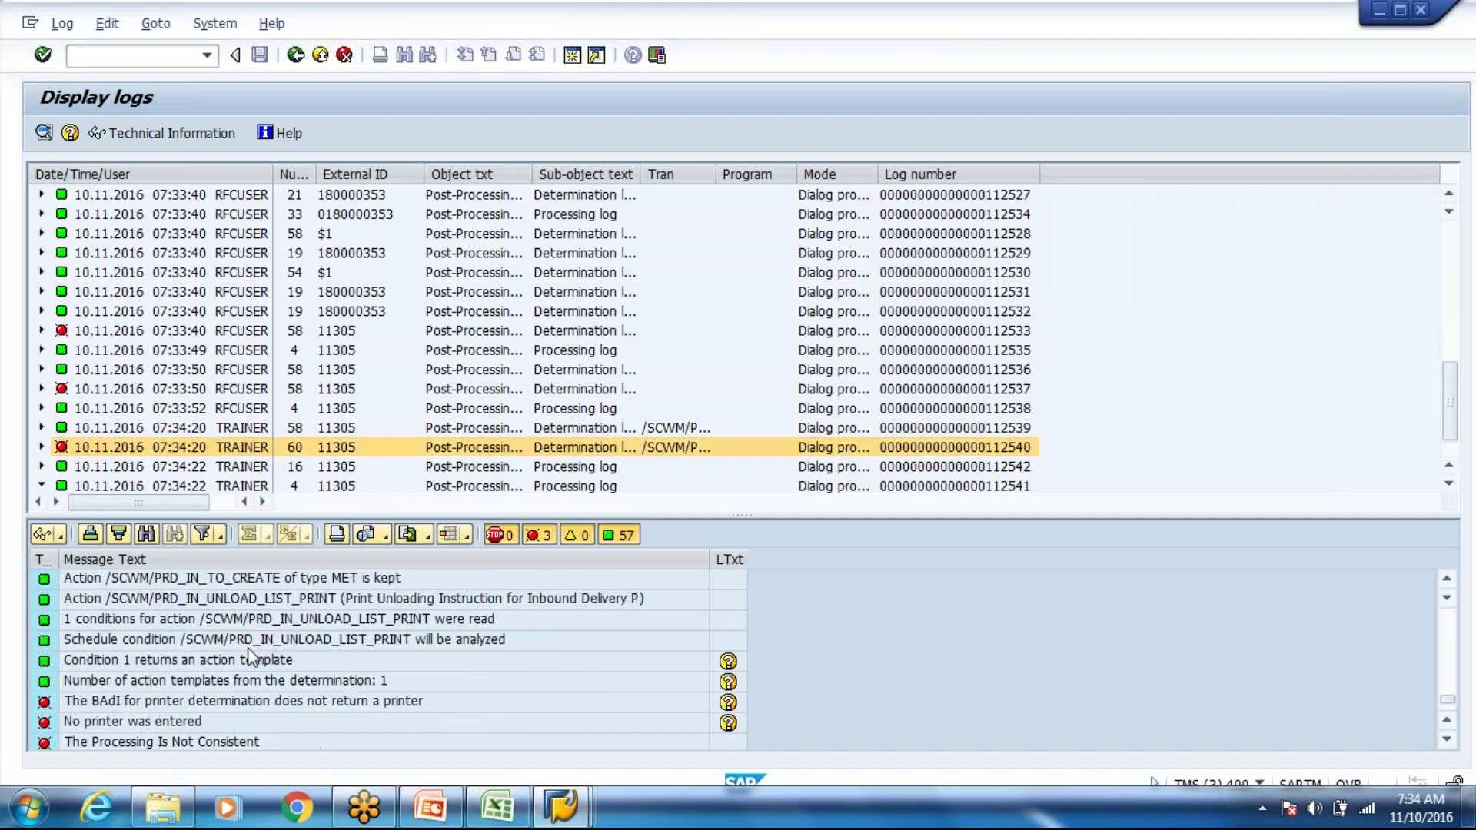
scroll(248, 652, "down", 1)
left_click(218, 471)
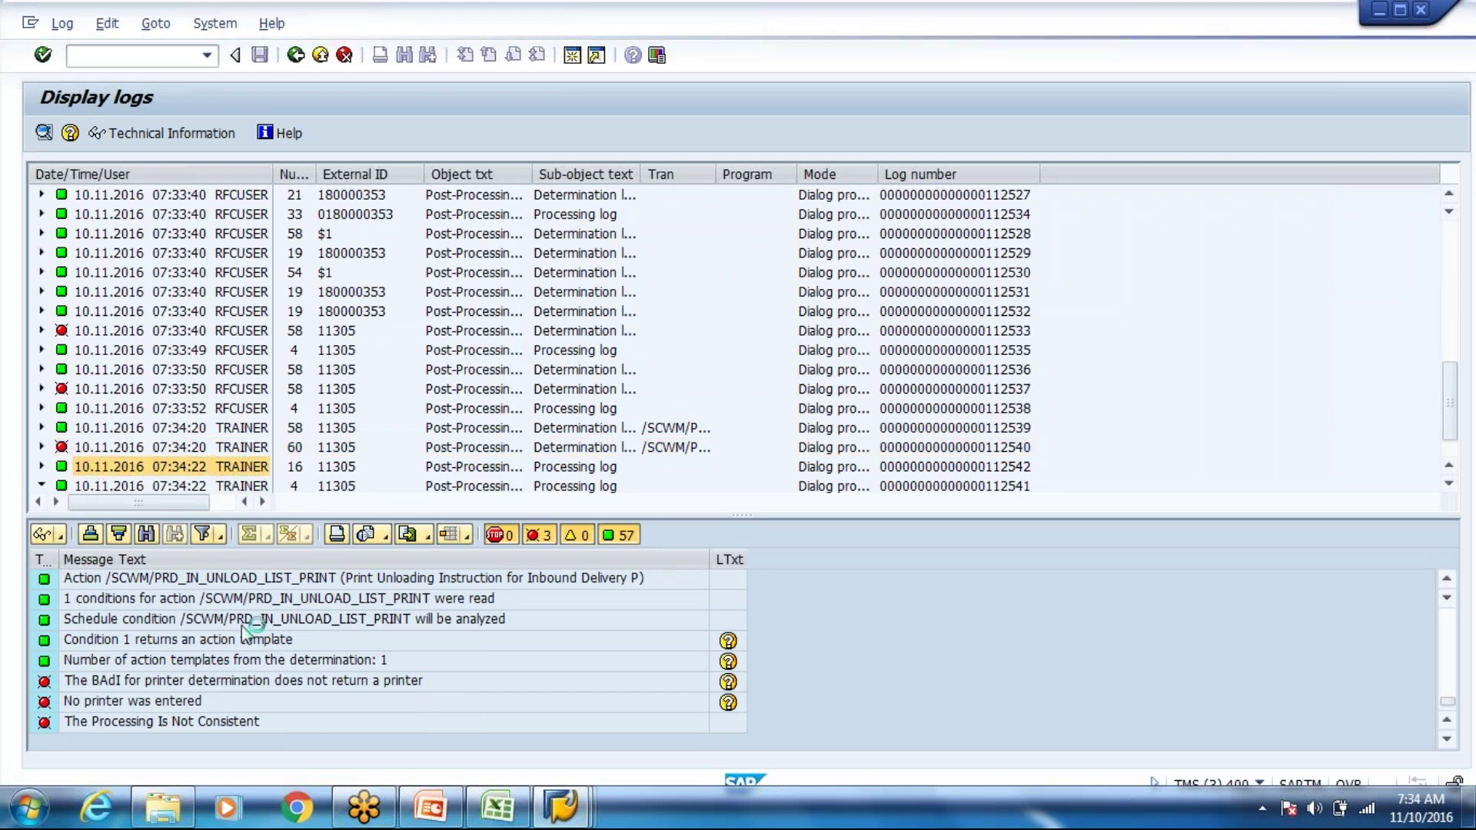
scroll(247, 659, "down", 3)
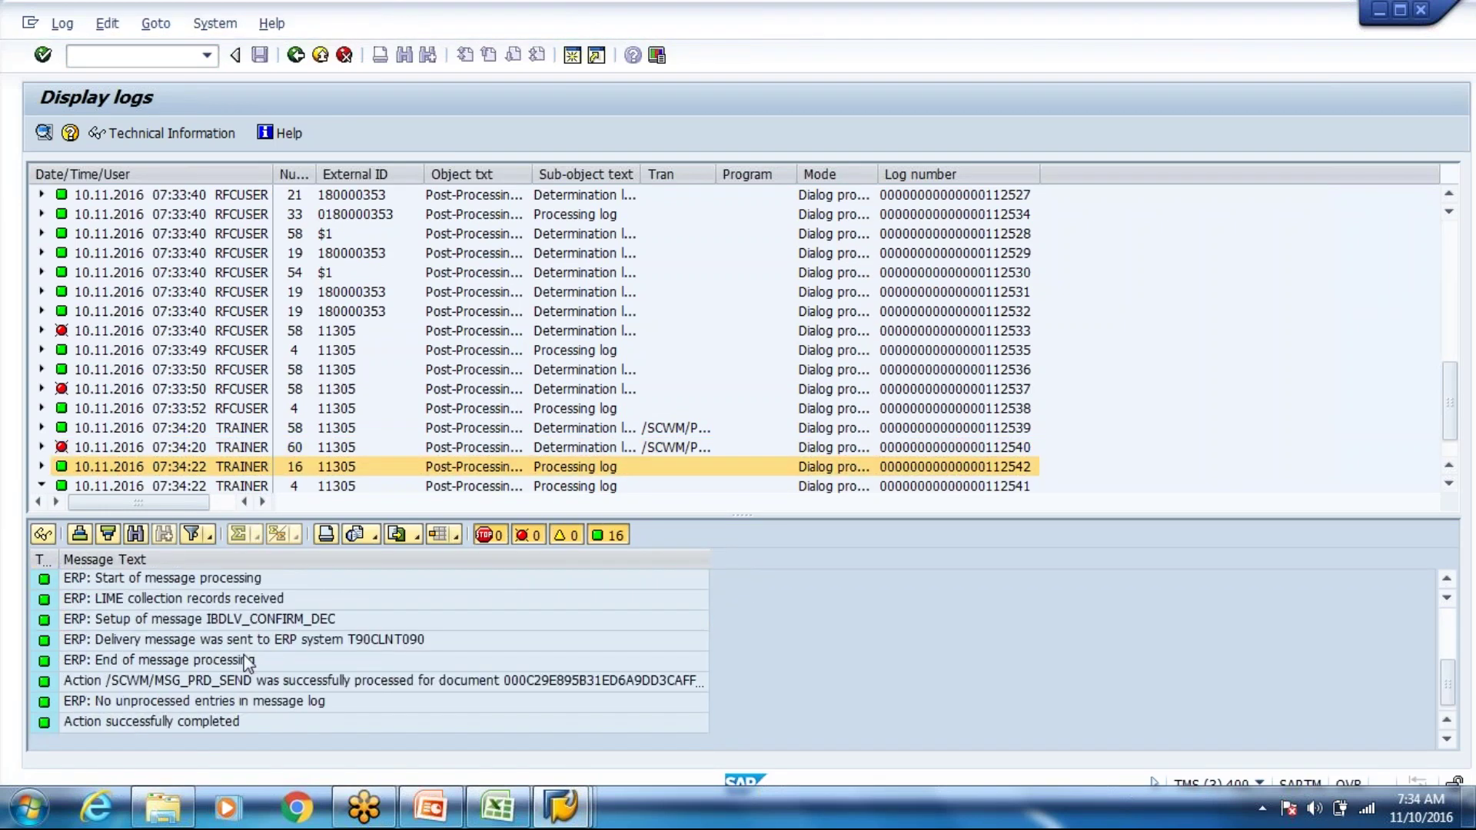
Read the messages of the delivery's warehouse task creation processing logs from 07:34:22 and 07:33:52
left_click(1449, 484)
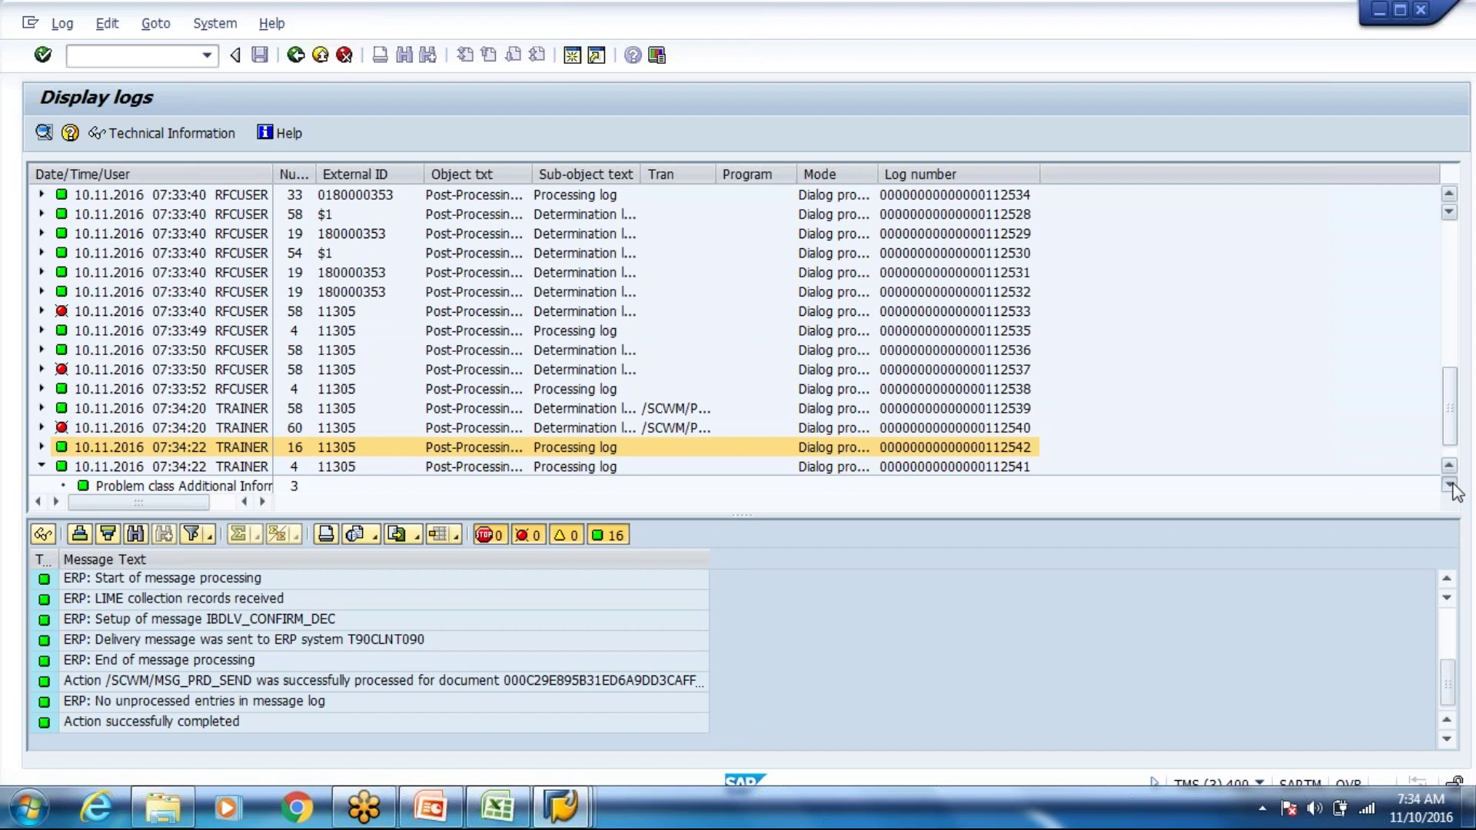
left_click(1449, 484)
left_click(1449, 485)
left_click(171, 428)
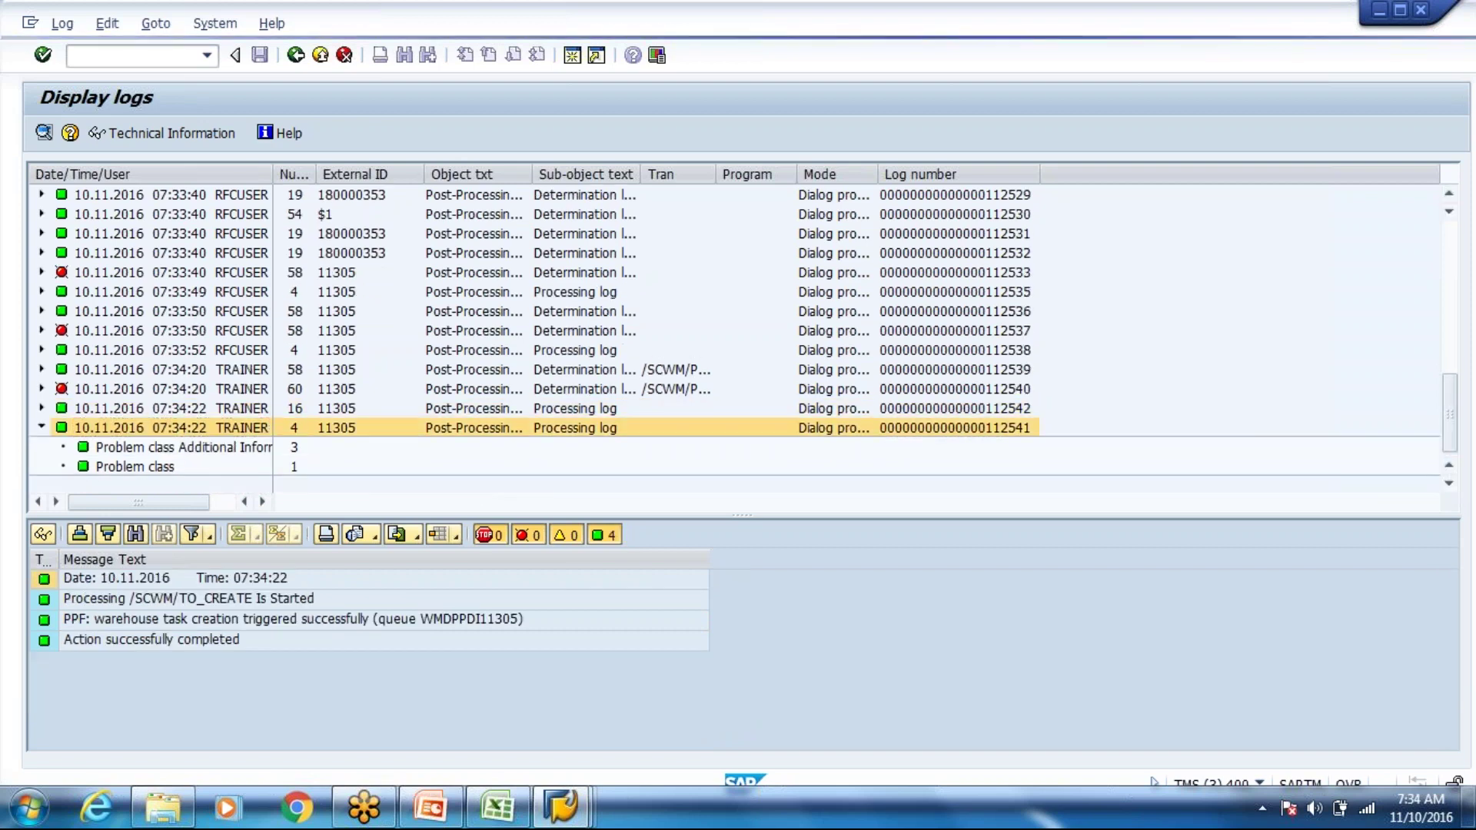
left_click(231, 620)
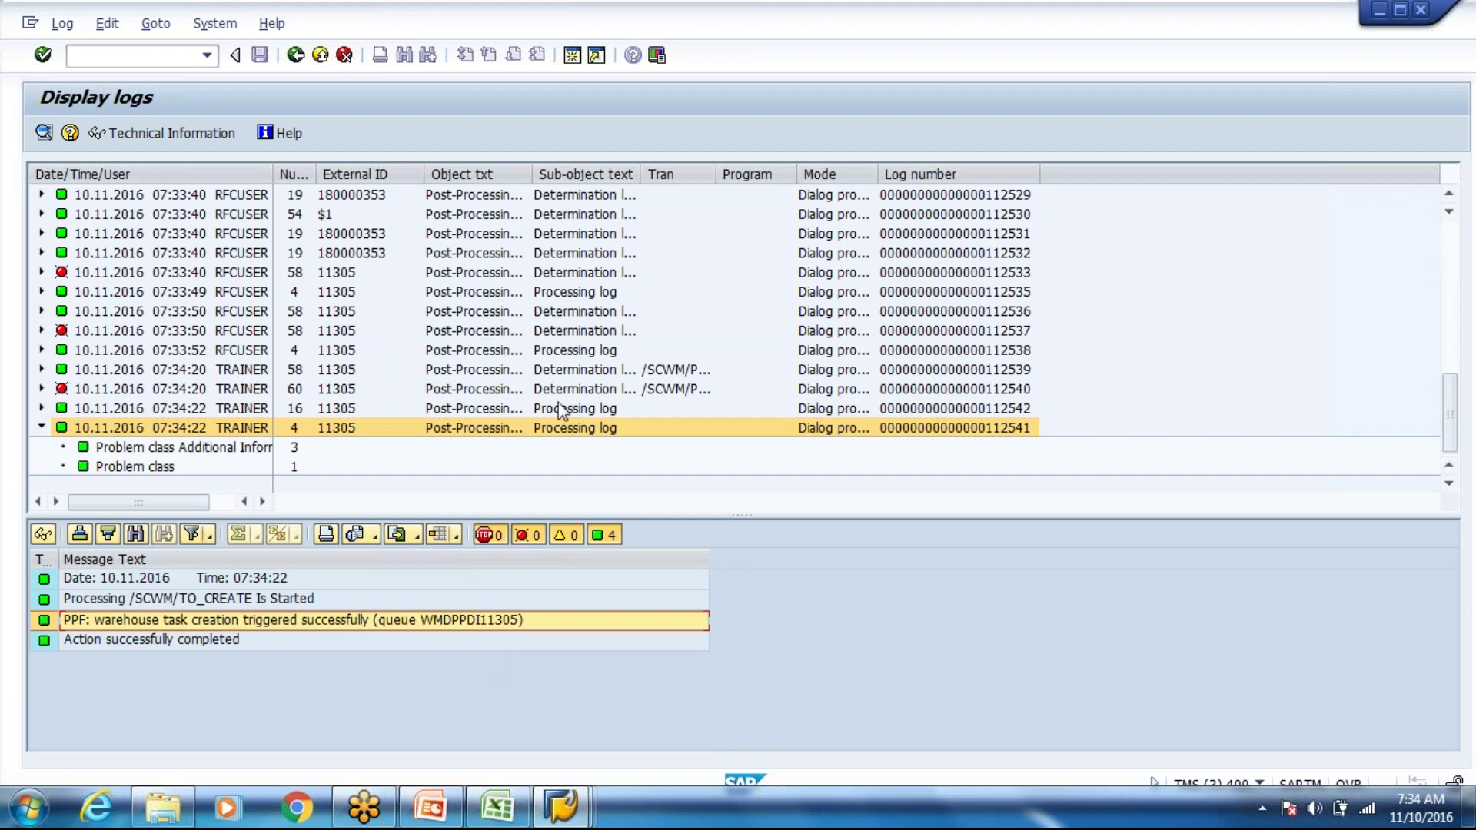
left_click(585, 353)
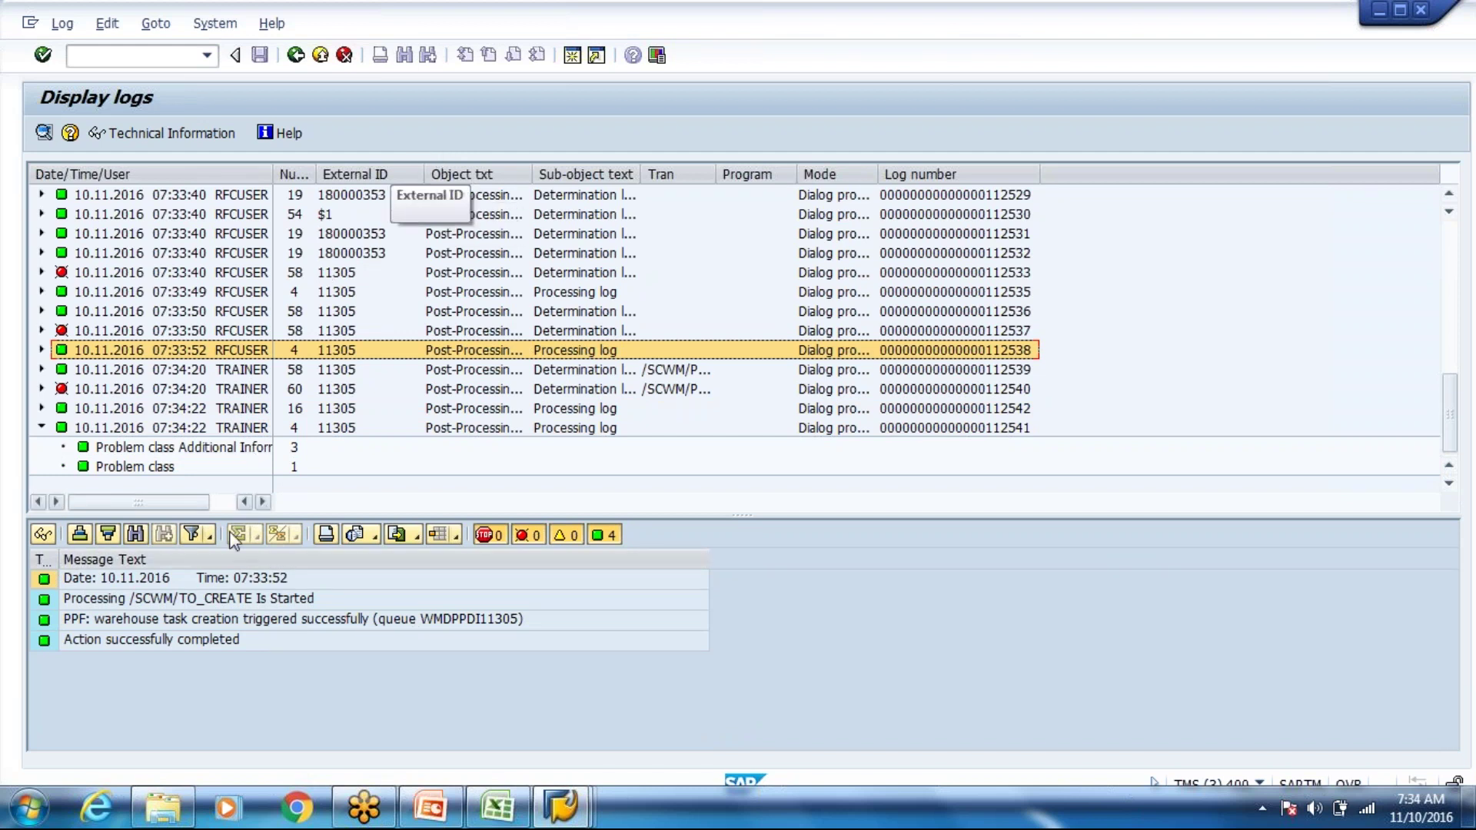
Leave the application log display and return to the Maintain Inbound Delivery session for delivery 11305
left_click(319, 55)
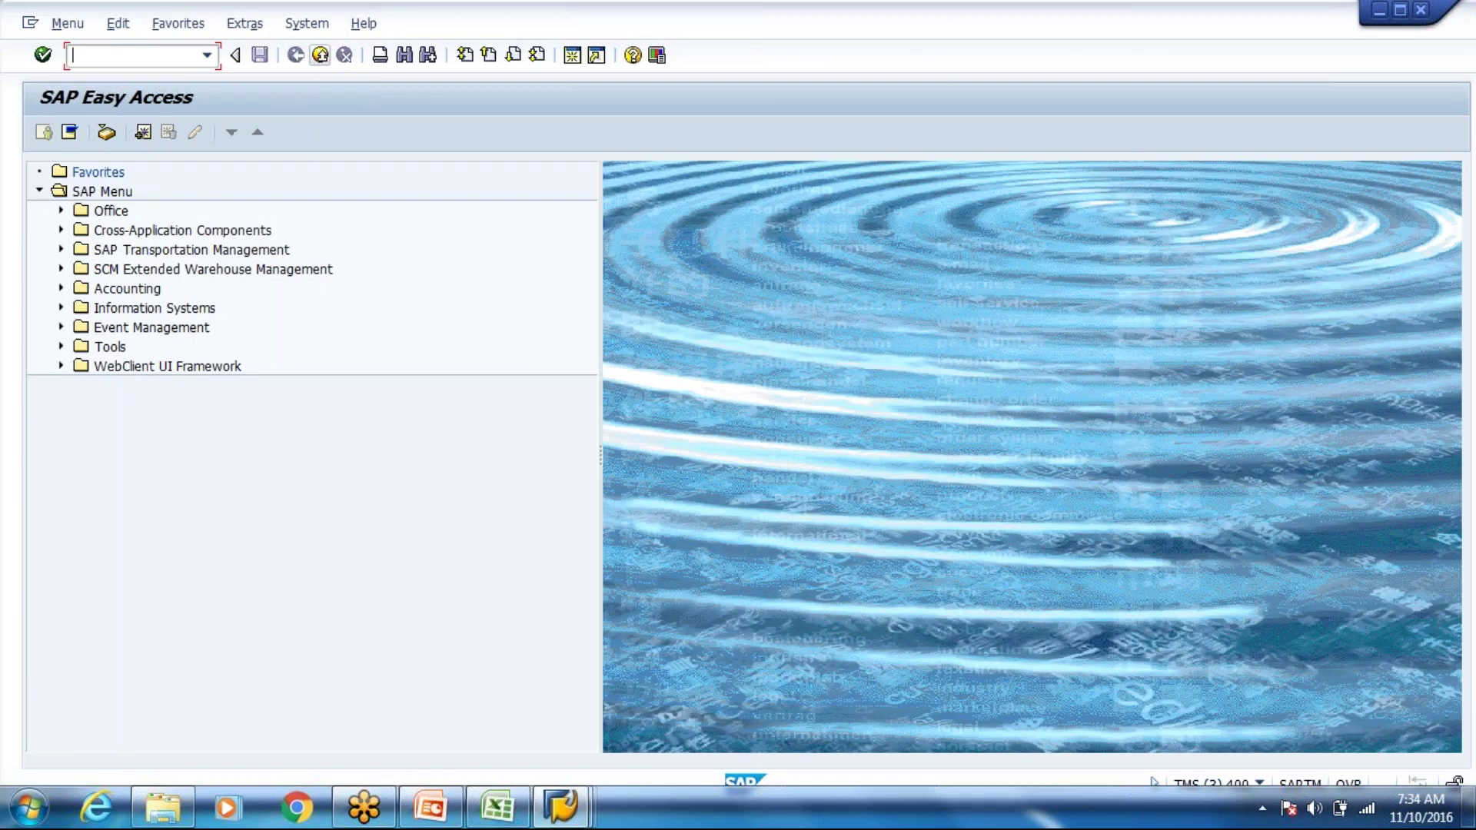
left_click(564, 808)
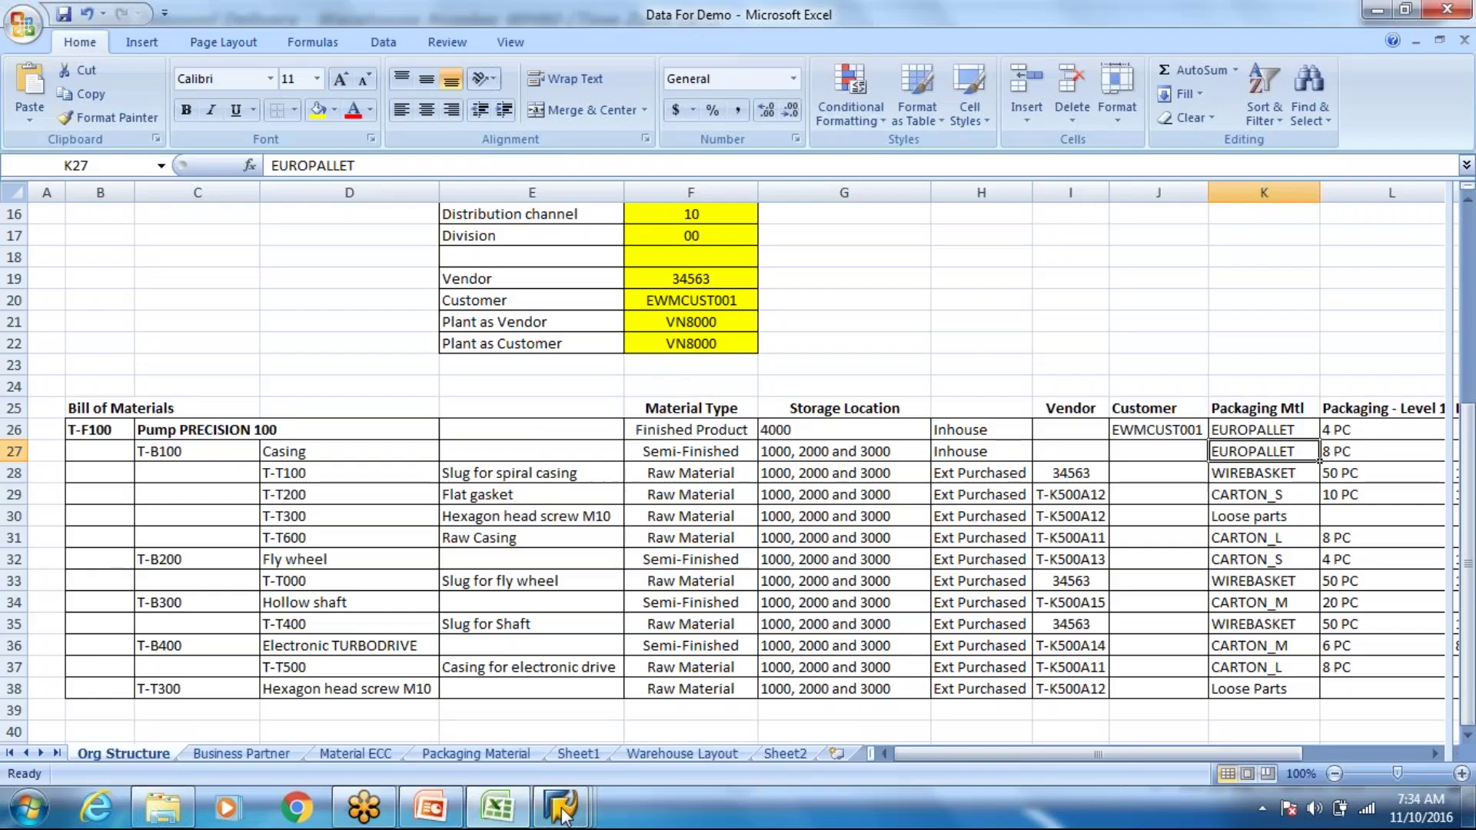
mouse_move(569, 800)
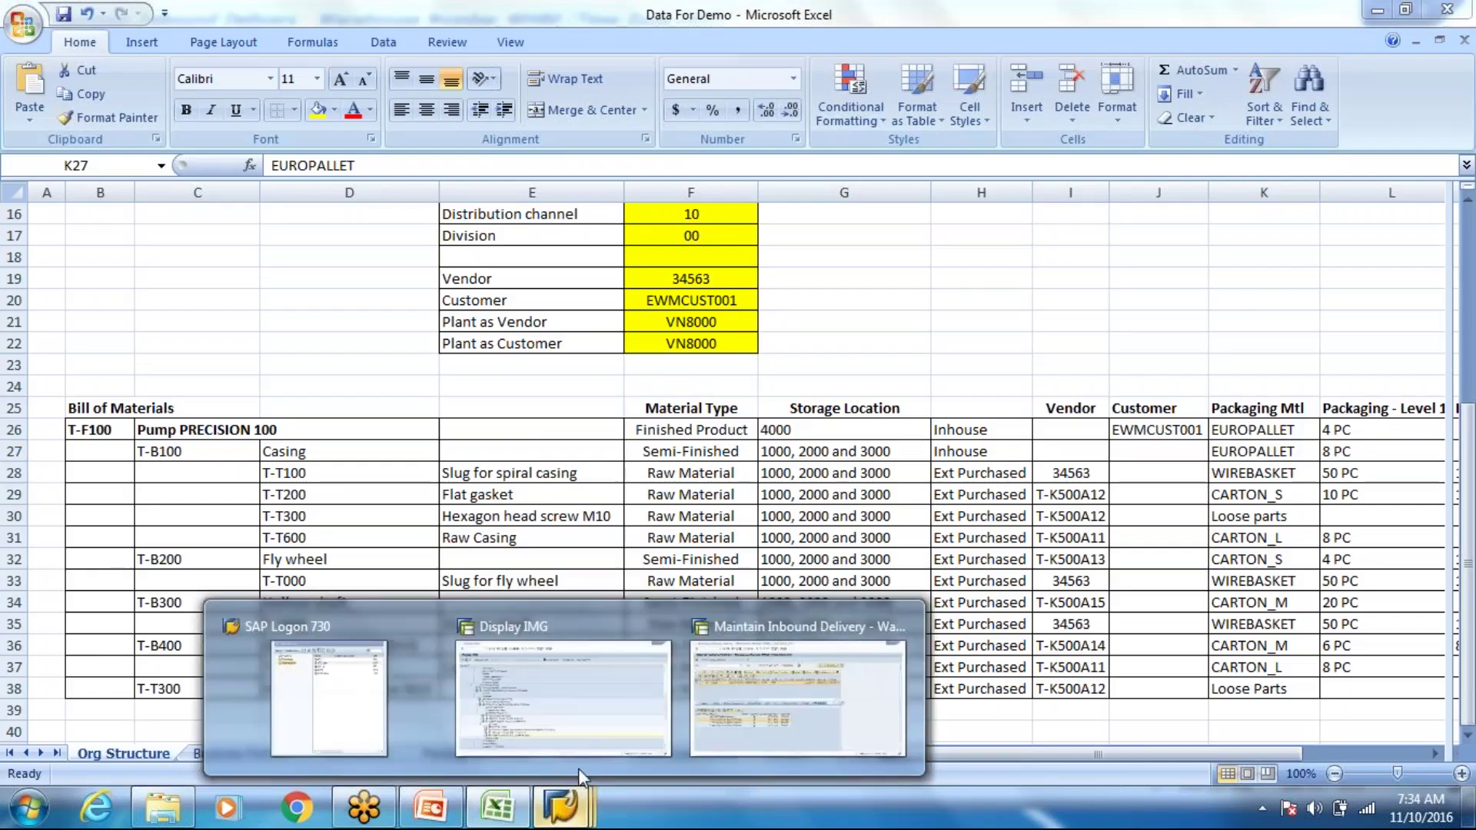
left_click(750, 690)
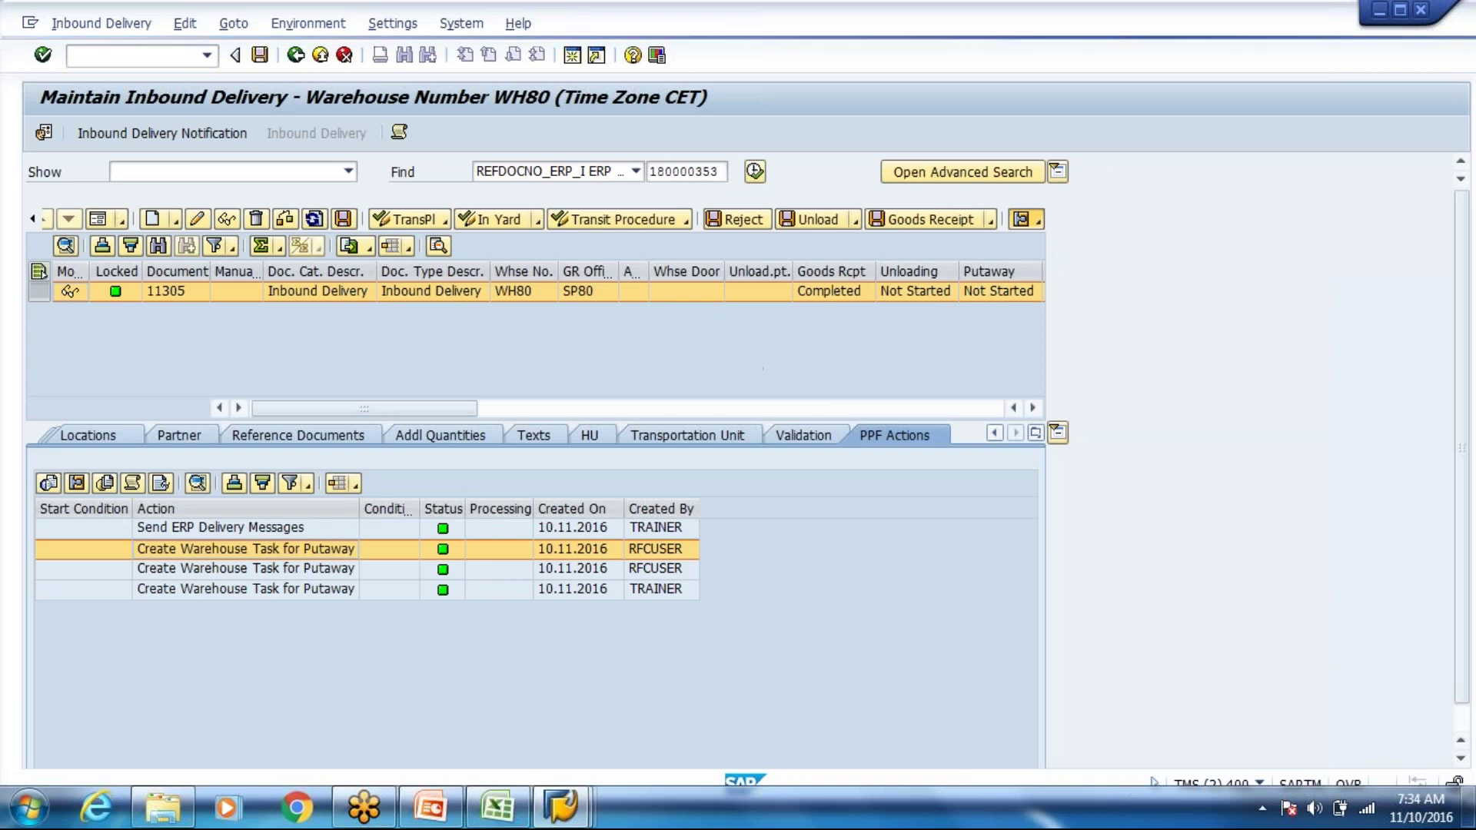
Open the SAP warehouse management monitor for warehouse number WH80 in a new session
left_click(122, 61)
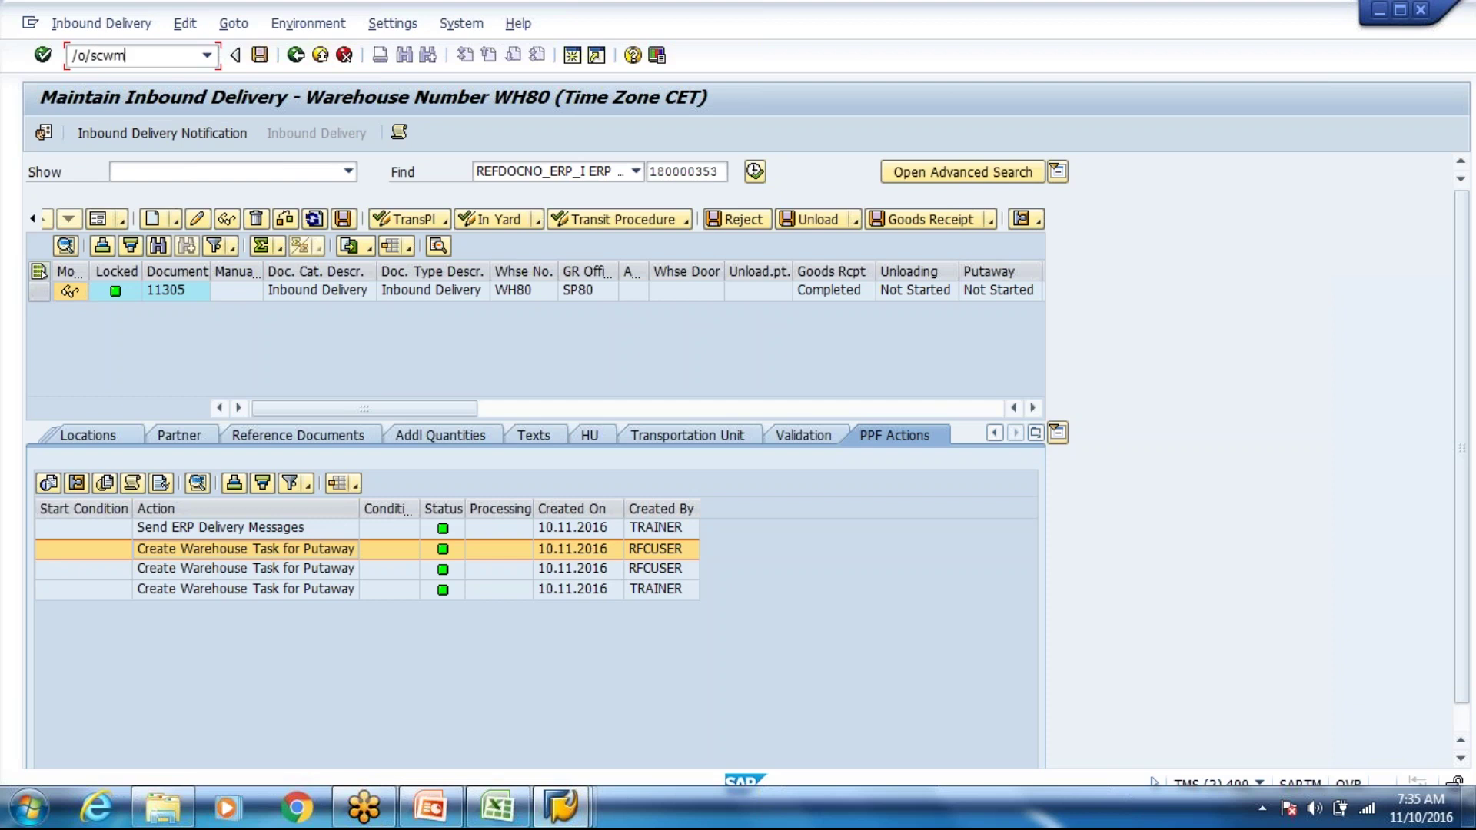
key("Return")
left_click(419, 446)
left_click(427, 532)
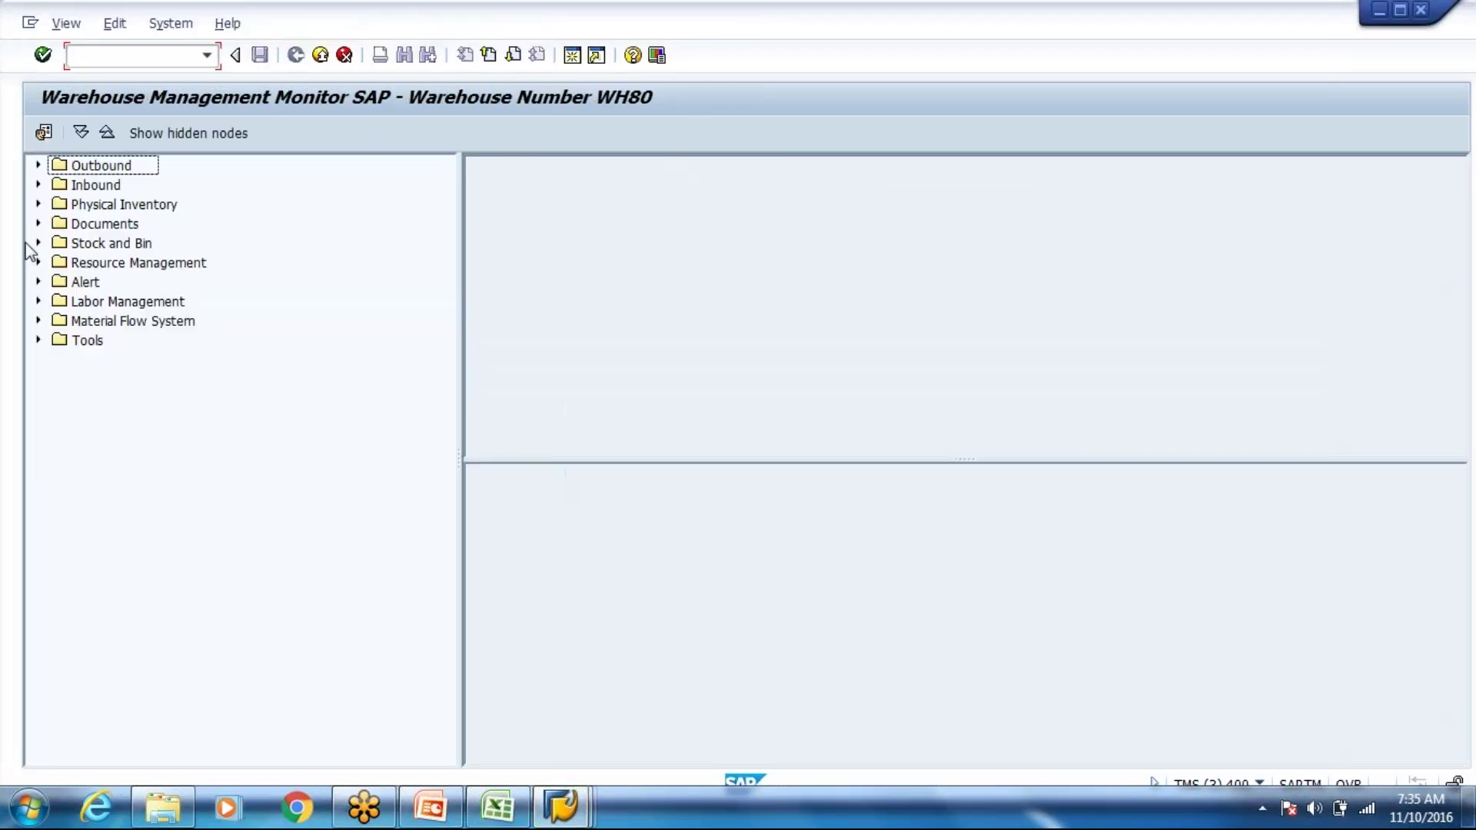
Select inbound delivery 11305 in the monitor's inbound documents
left_click(36, 185)
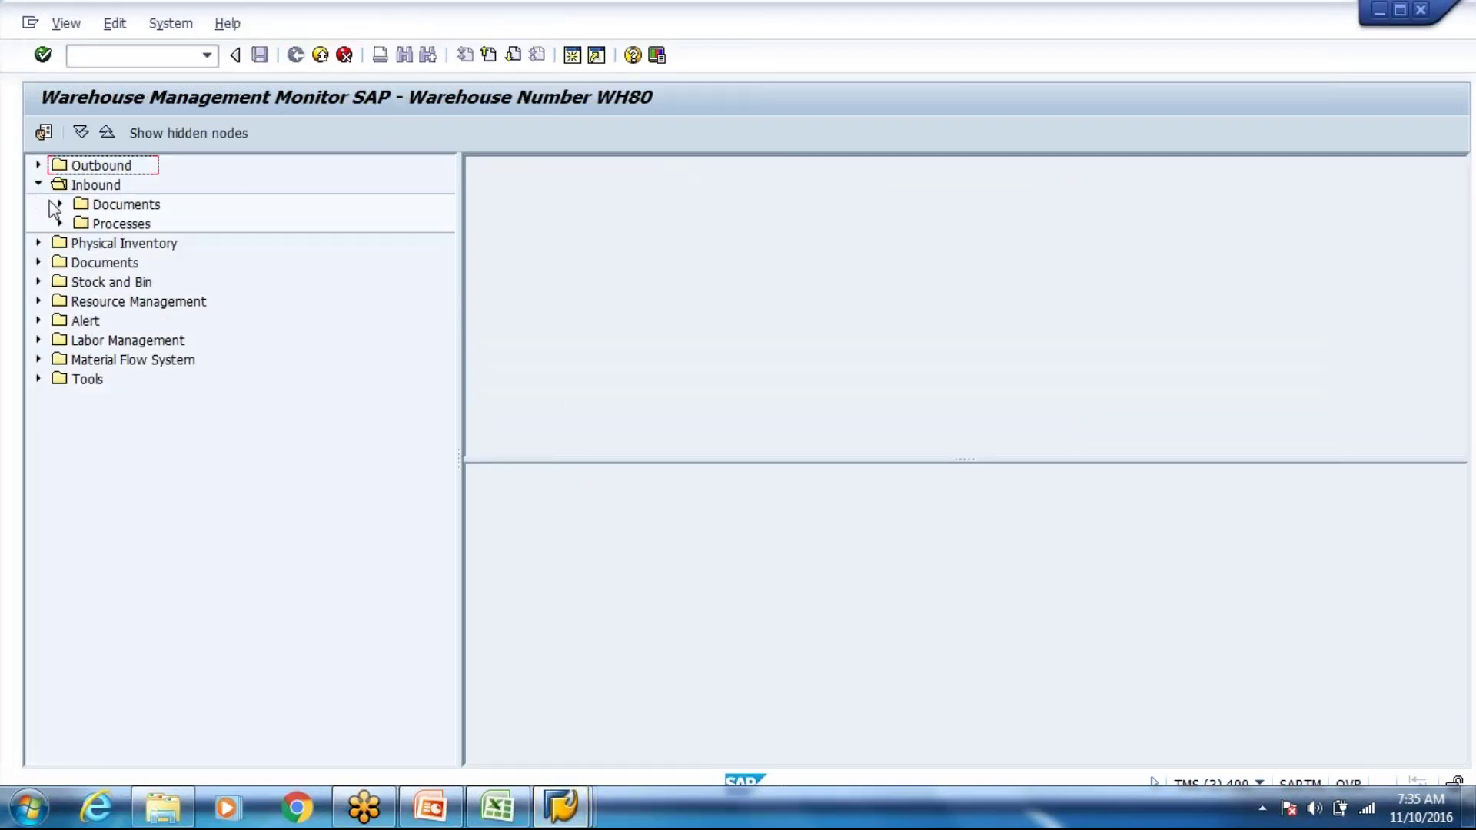
left_click(59, 204)
left_click(157, 224)
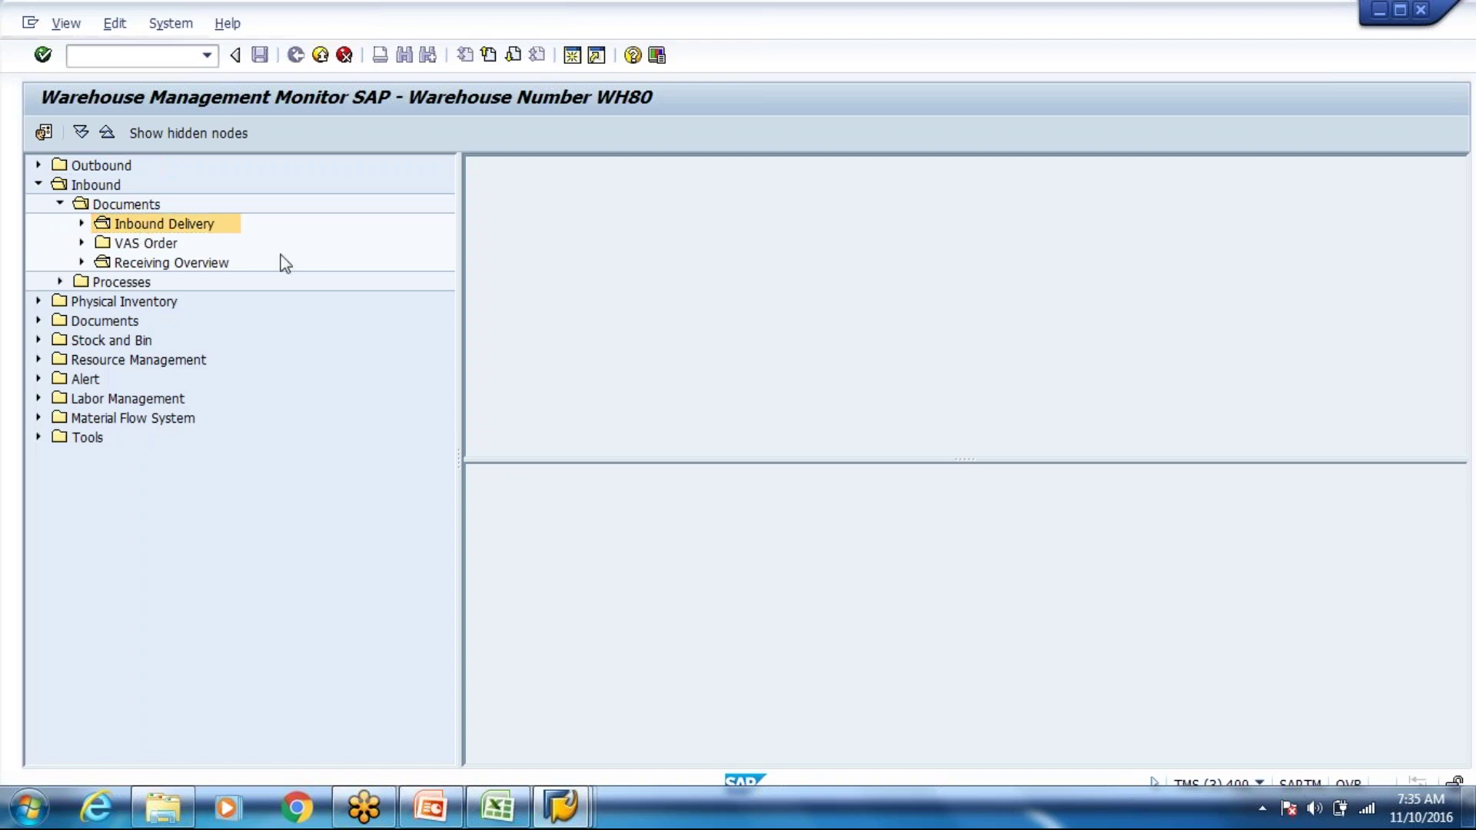
key("alt+Tab")
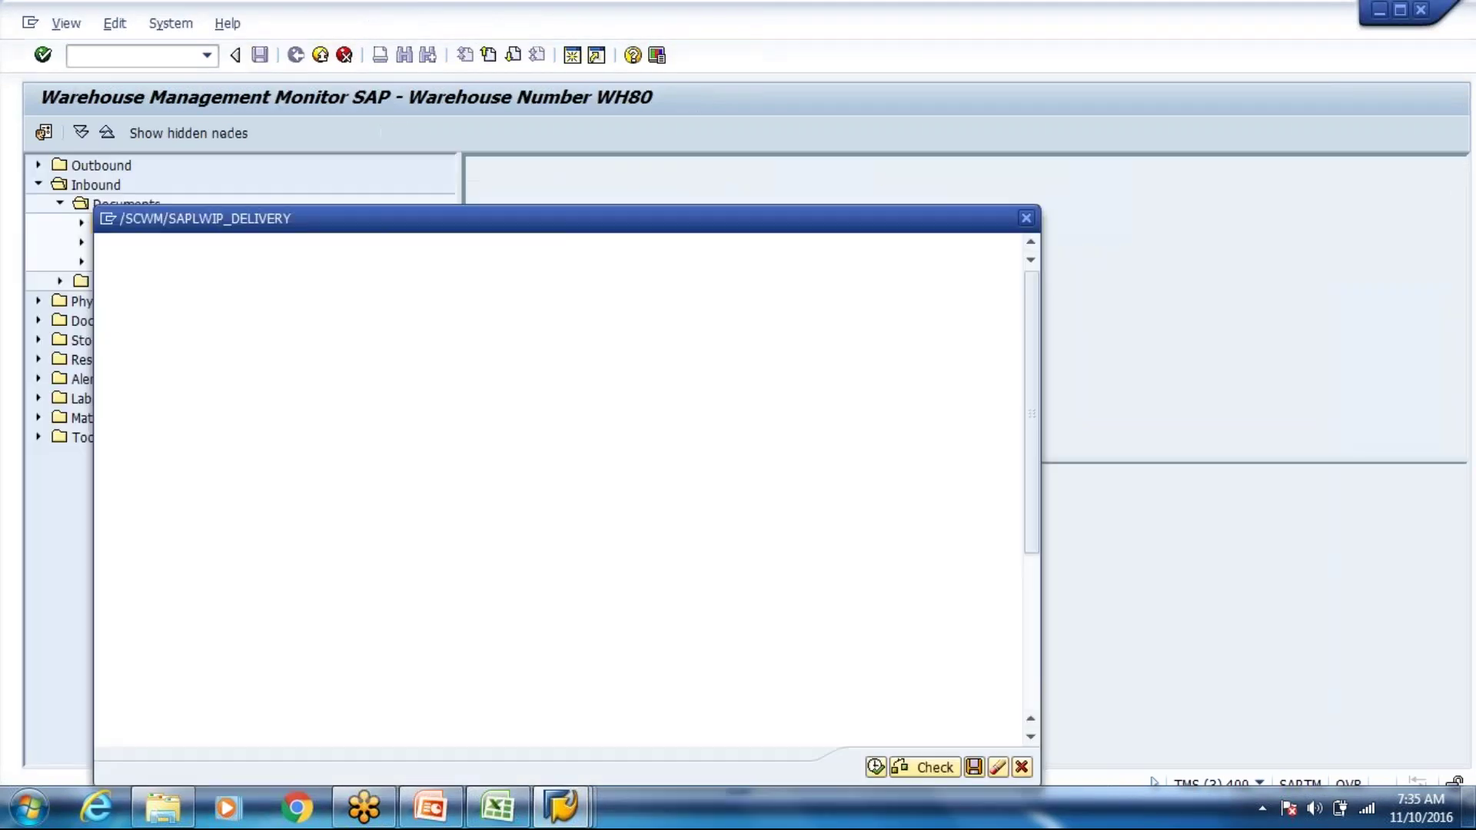
type("11305")
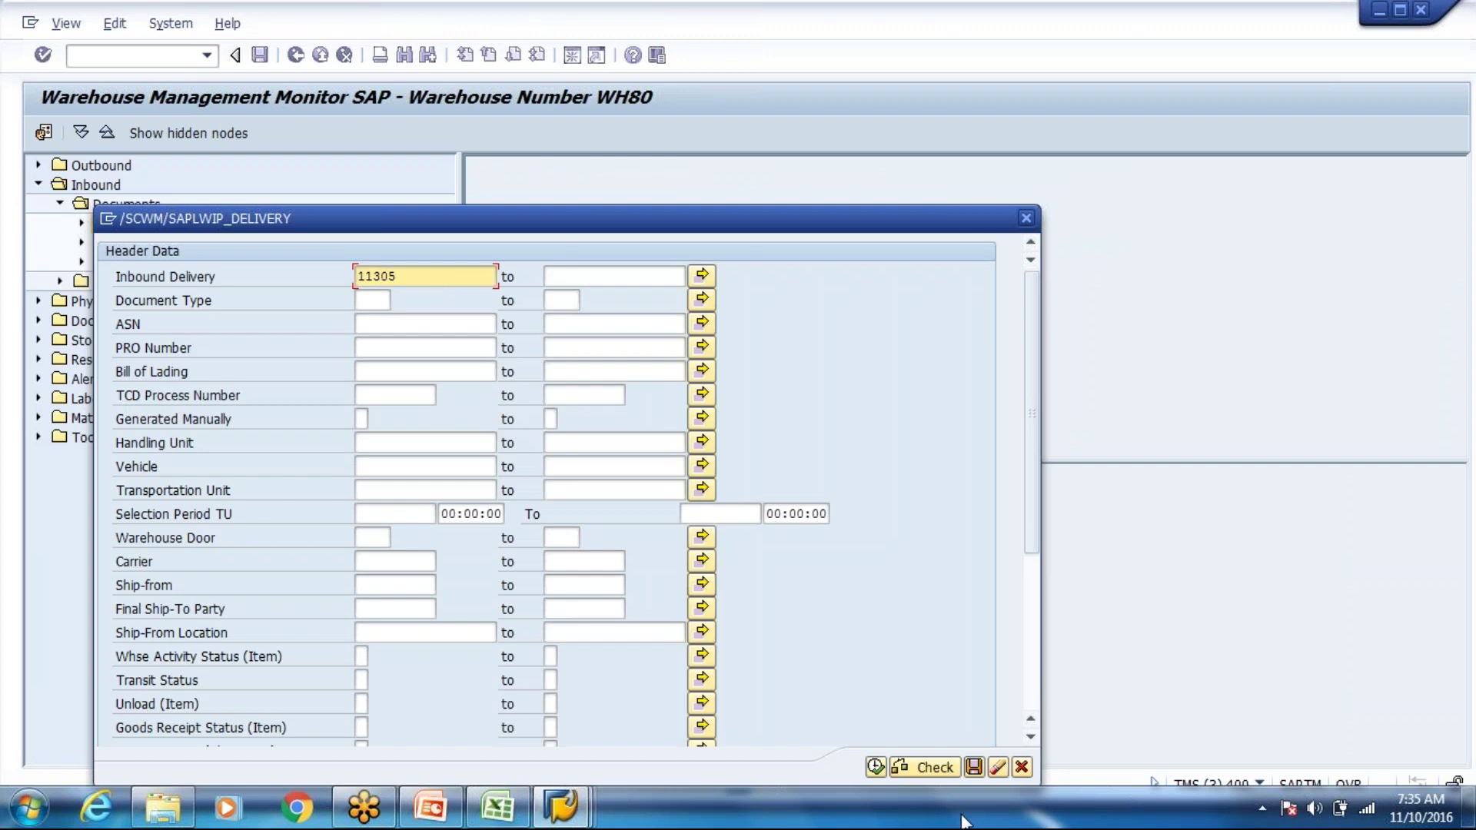
left_click(876, 767)
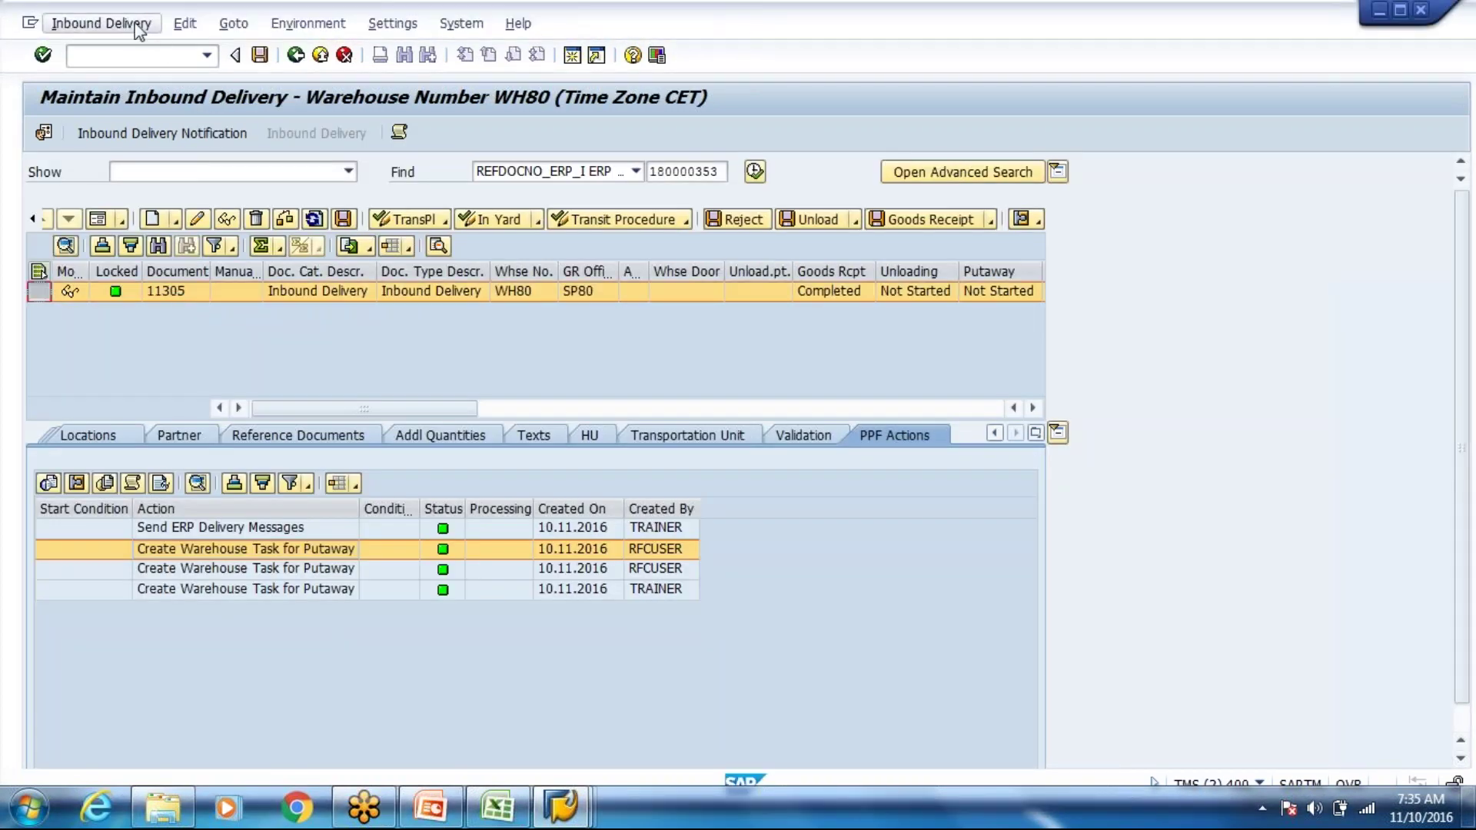
Cancel the last putaway warehouse task listed for inbound delivery 11305 in the monitor
left_click(129, 23)
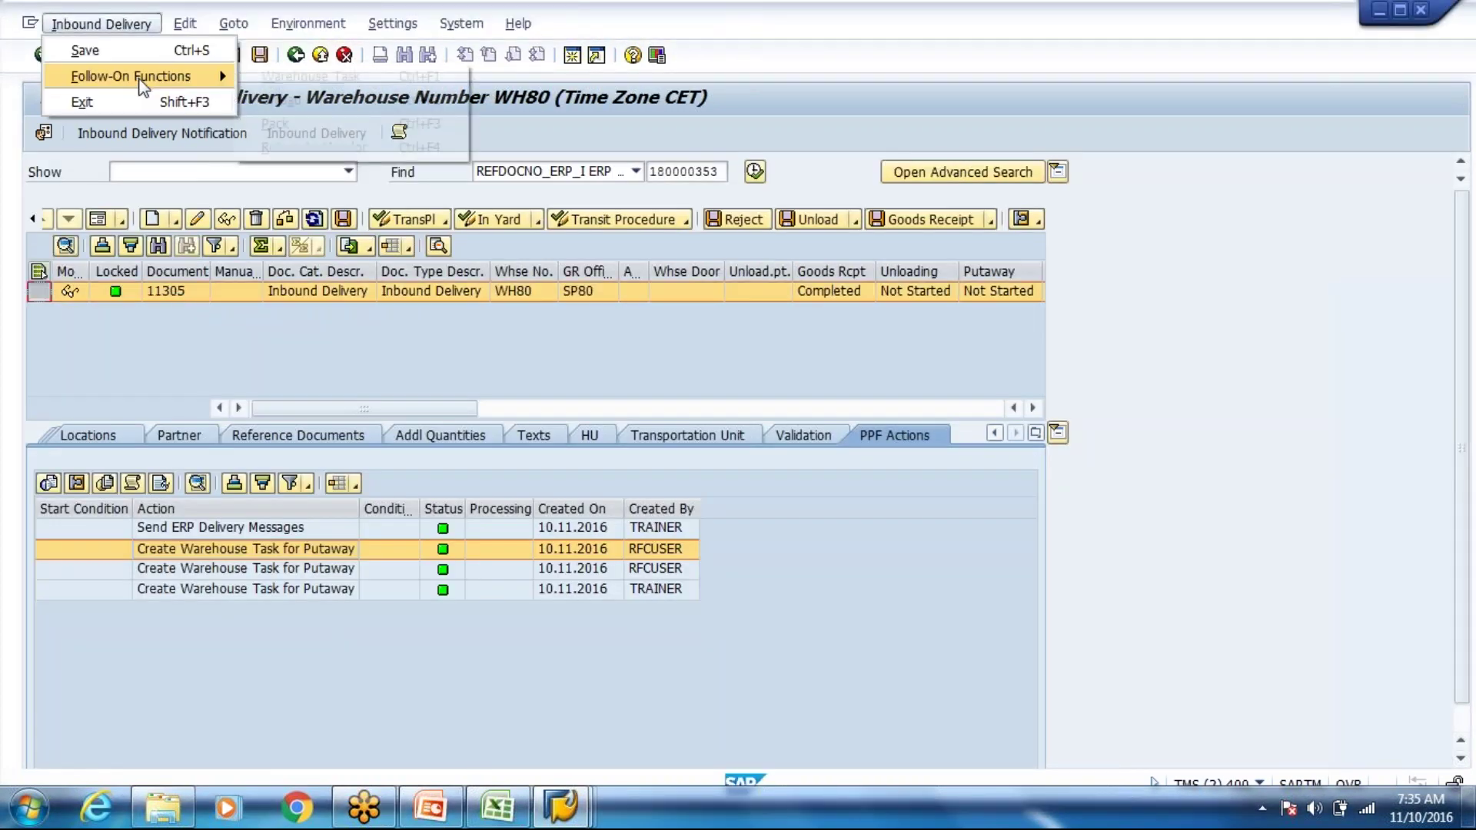
left_click(142, 102)
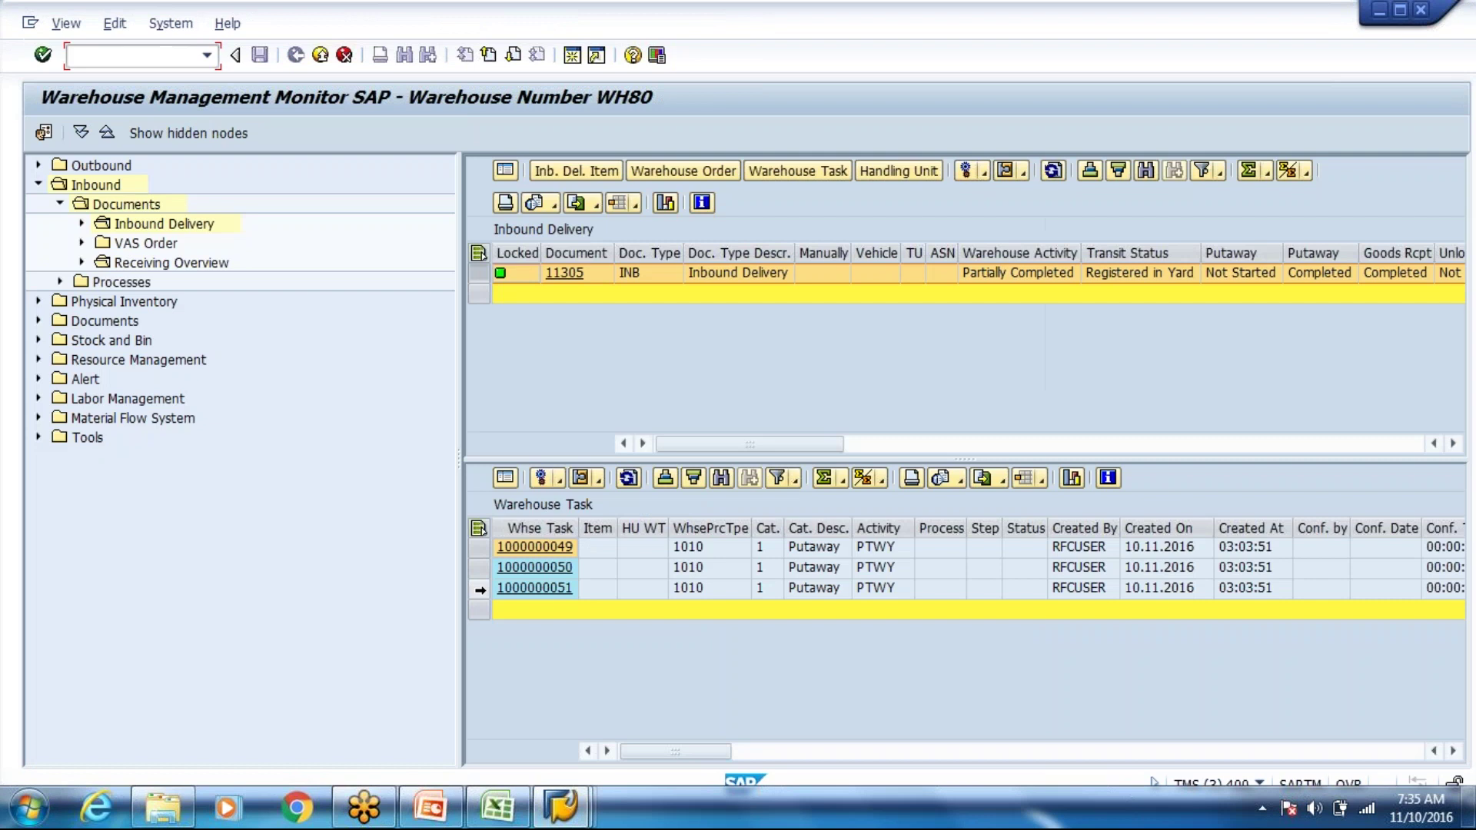
right_click(584, 551)
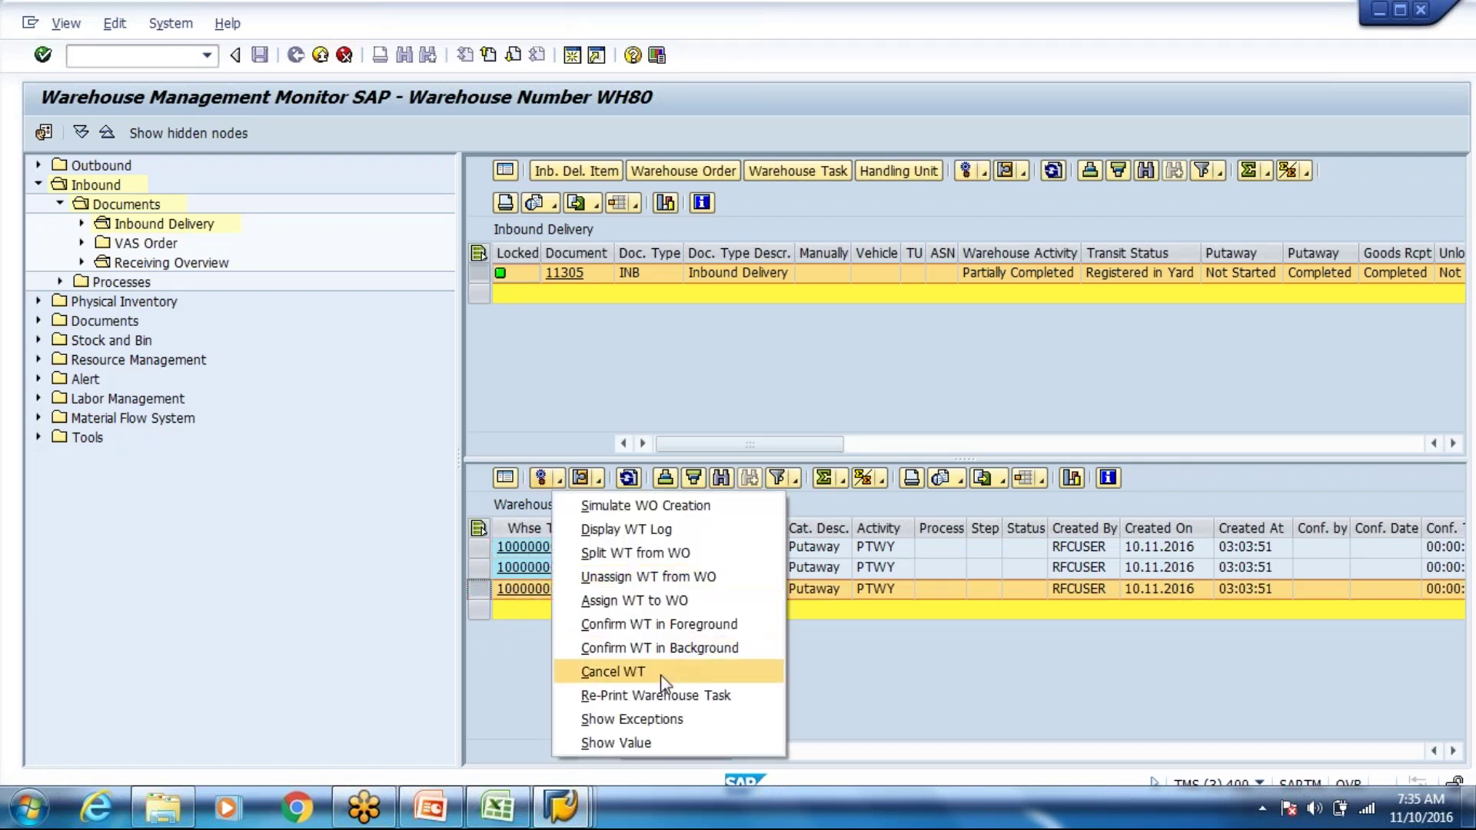
left_click(664, 669)
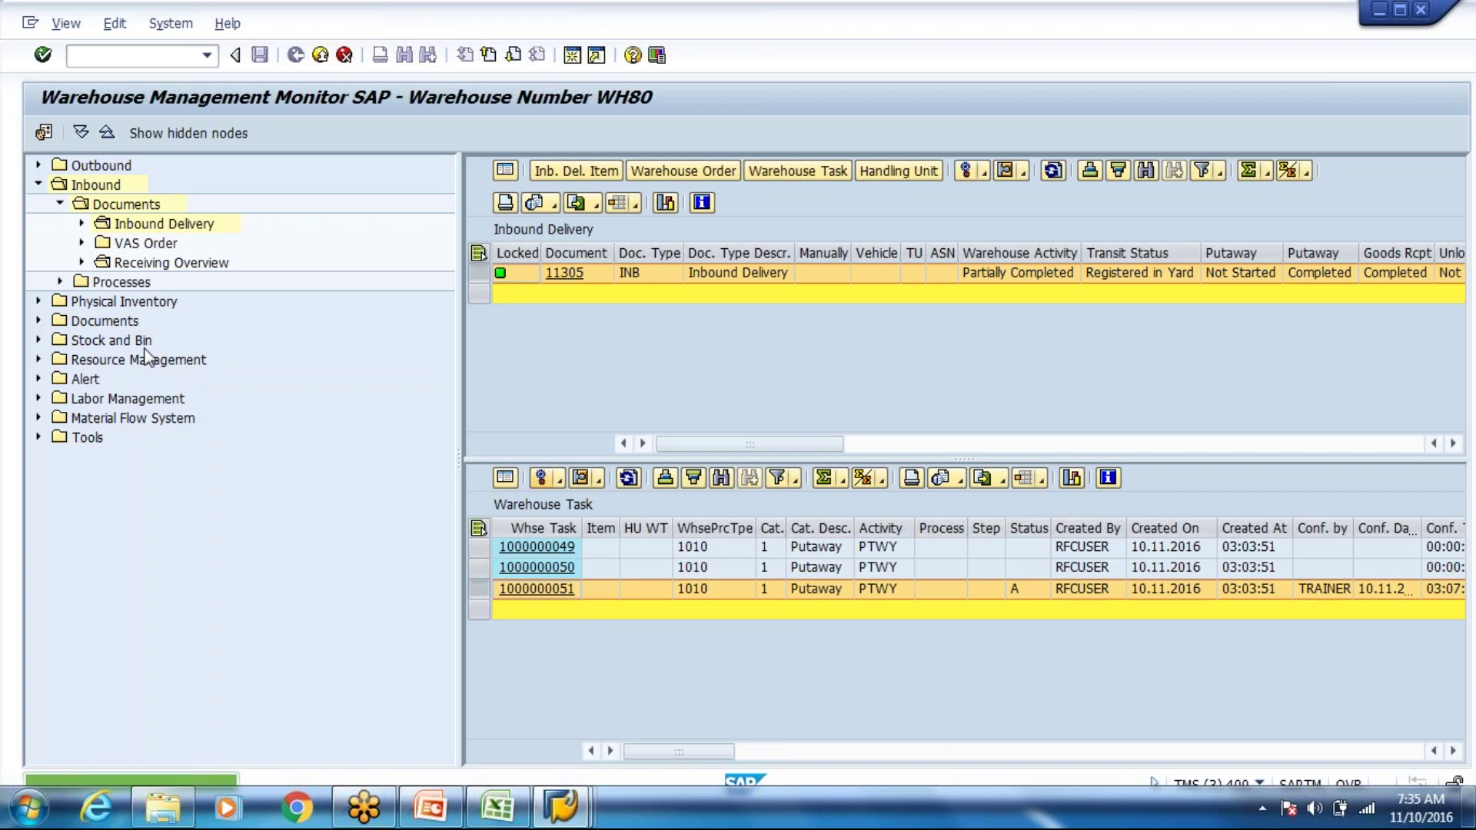
Create a new putaway warehouse task for inbound delivery 11305 as a follow-on function of the delivery and return to it
key("alt+Tab")
left_click(101, 24)
mouse_move(153, 76)
left_click(274, 76)
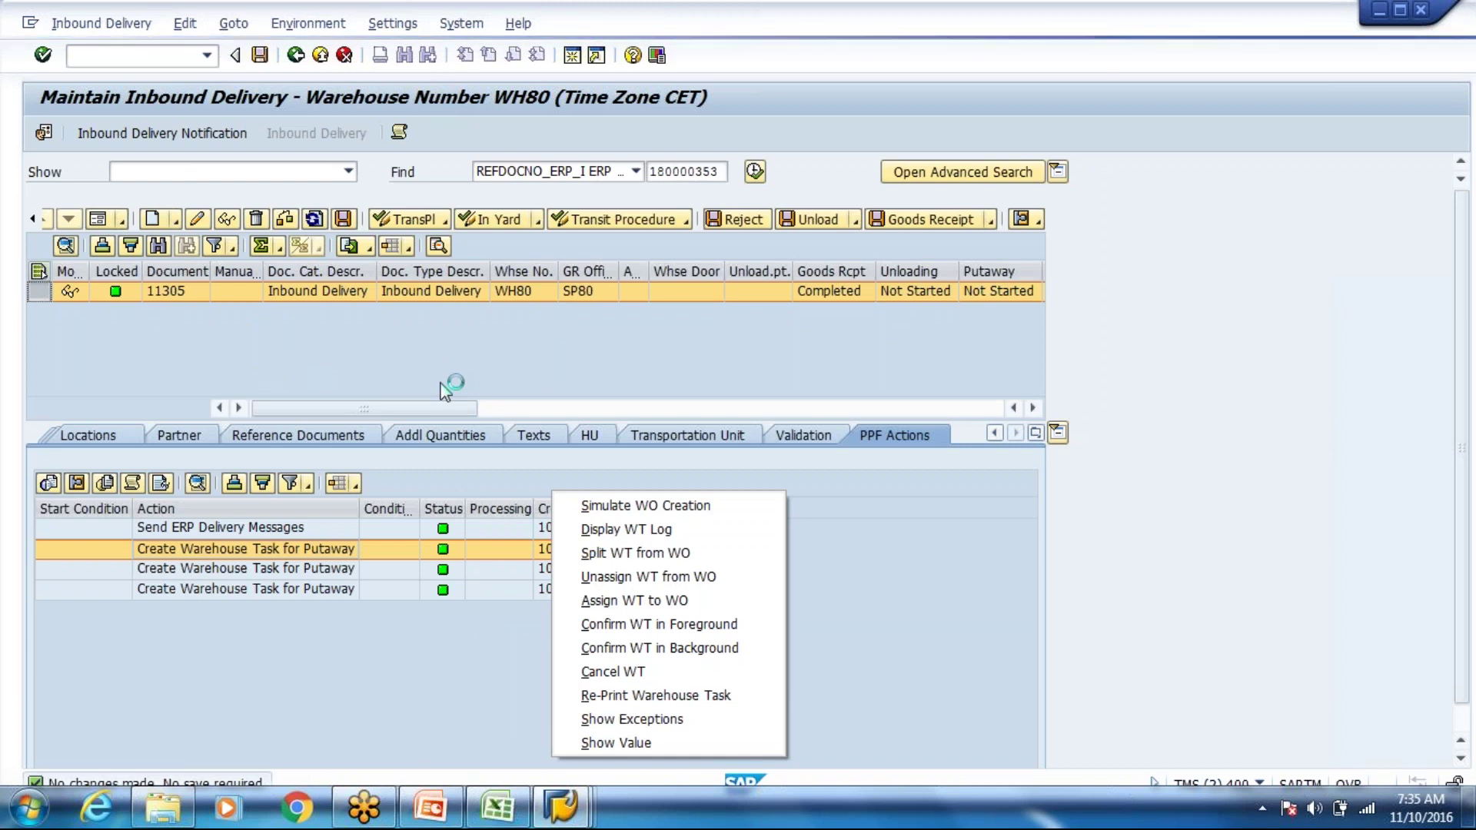
left_click(295, 221)
left_click(297, 57)
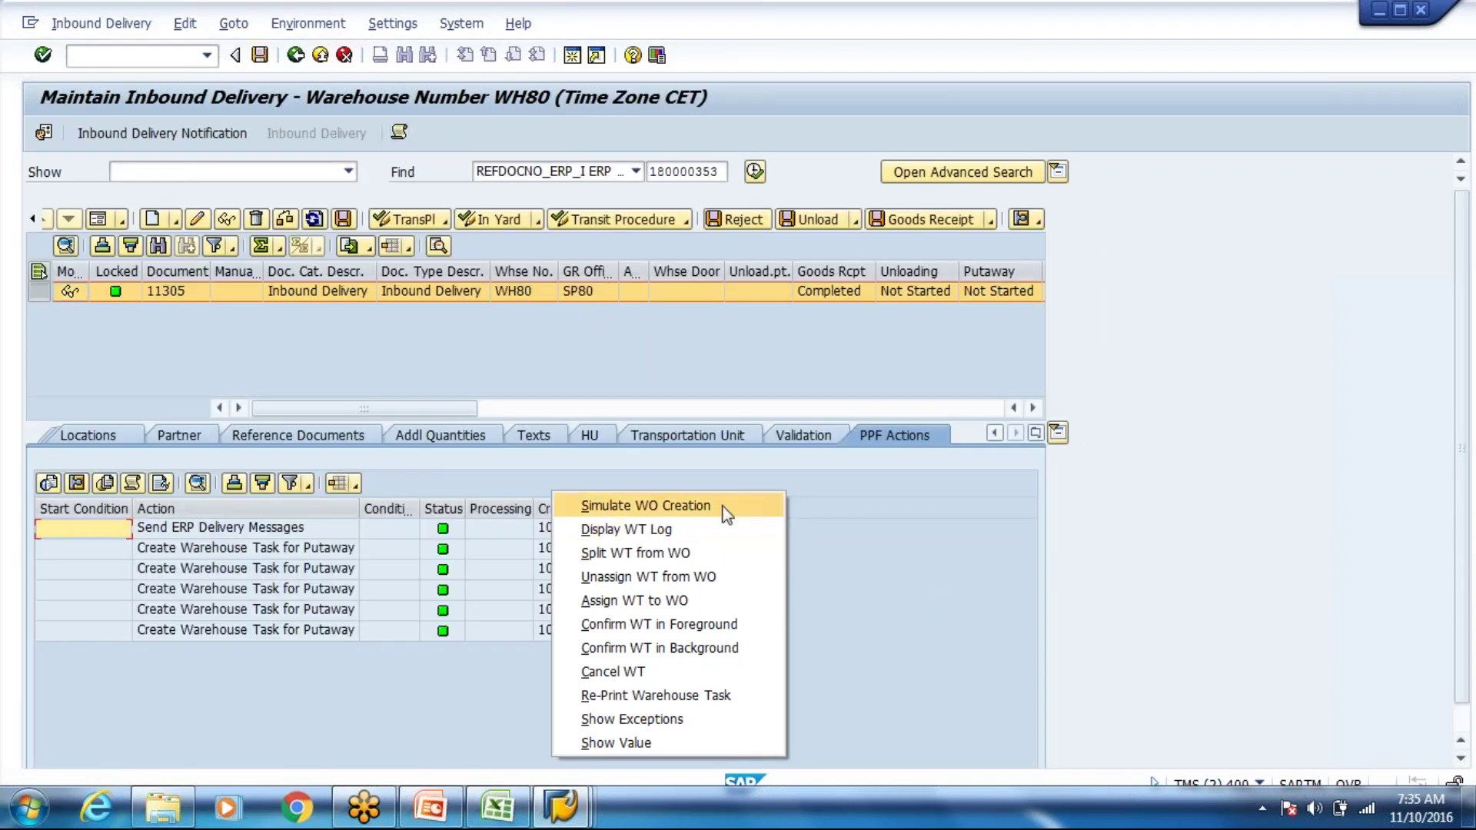
Dismiss the warehouse order simulation, list the delivery's warehouse orders in the monitor and request the log of the first one
left_click(875, 571)
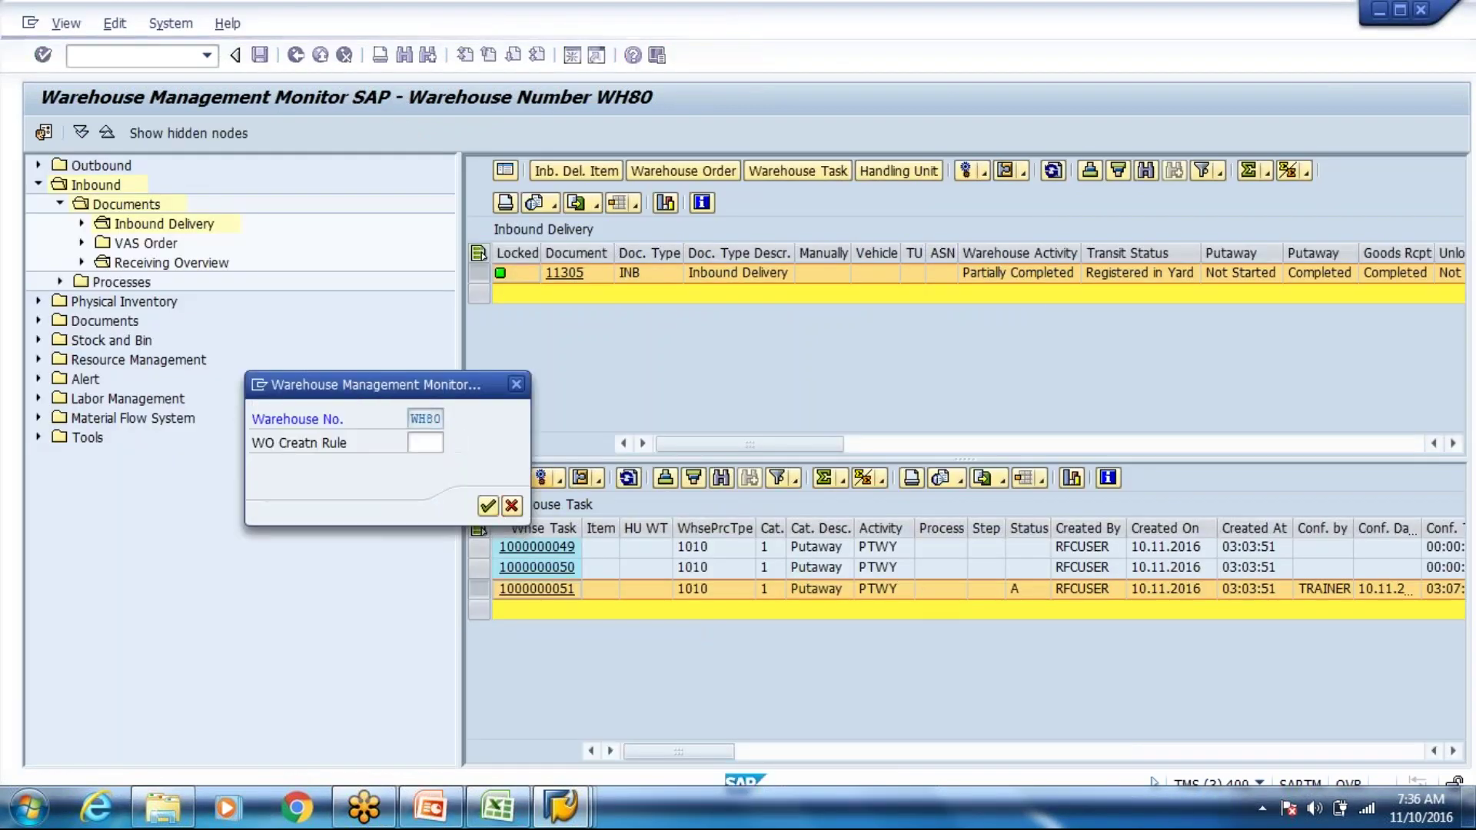
key("Return")
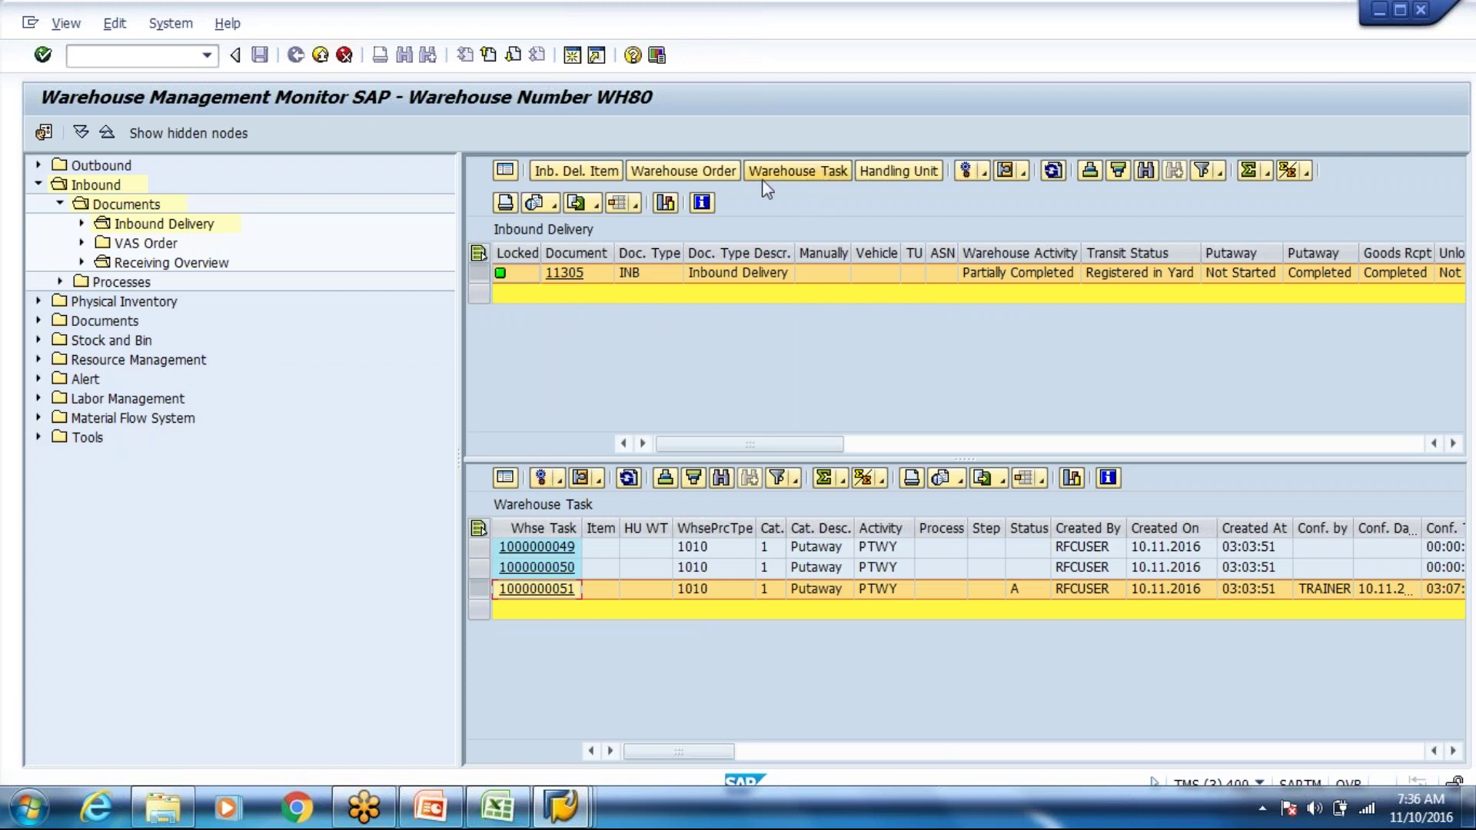
left_click(705, 175)
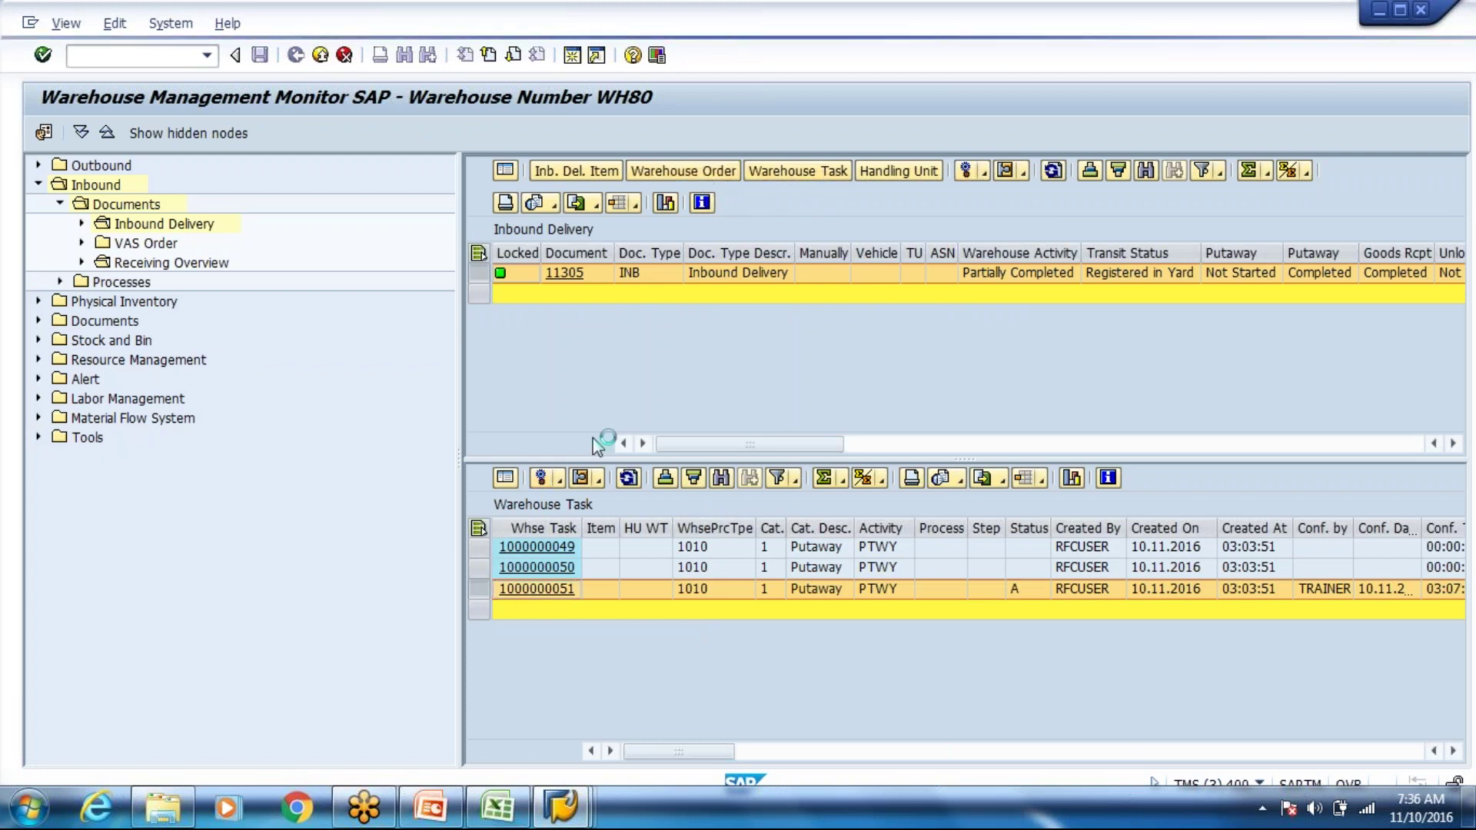
left_click(692, 548)
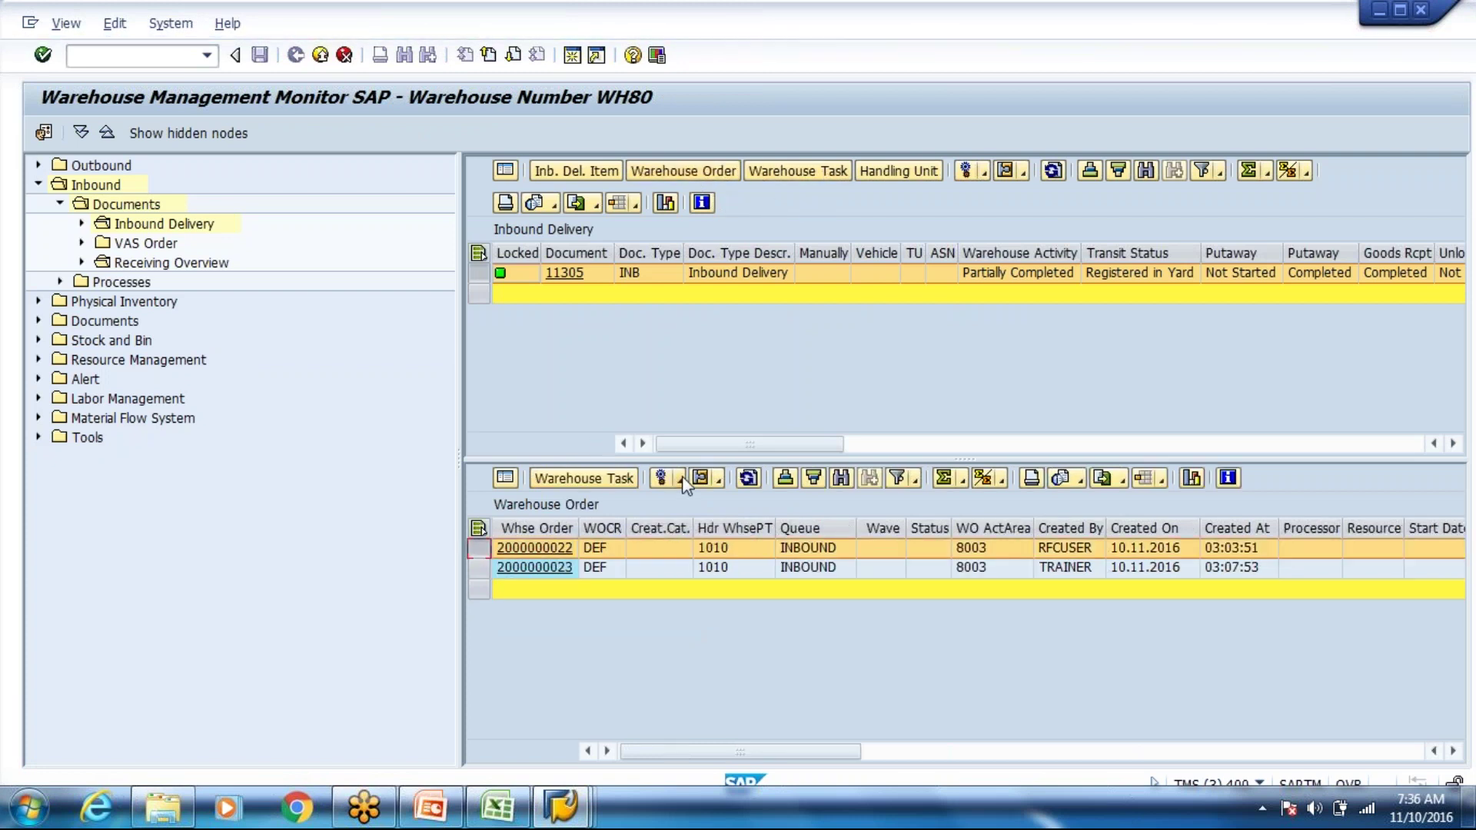
left_click(680, 479)
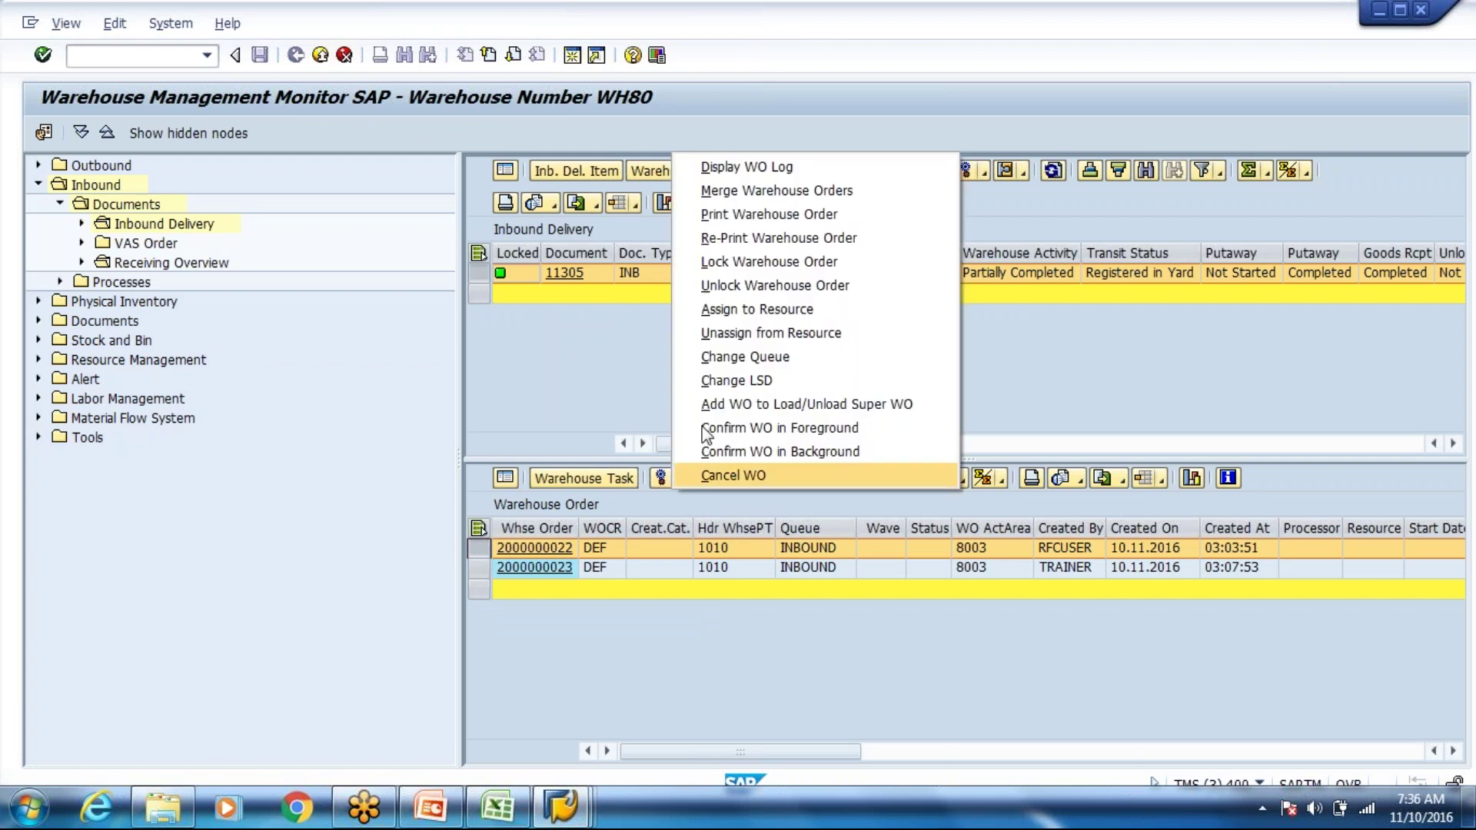
left_click(732, 168)
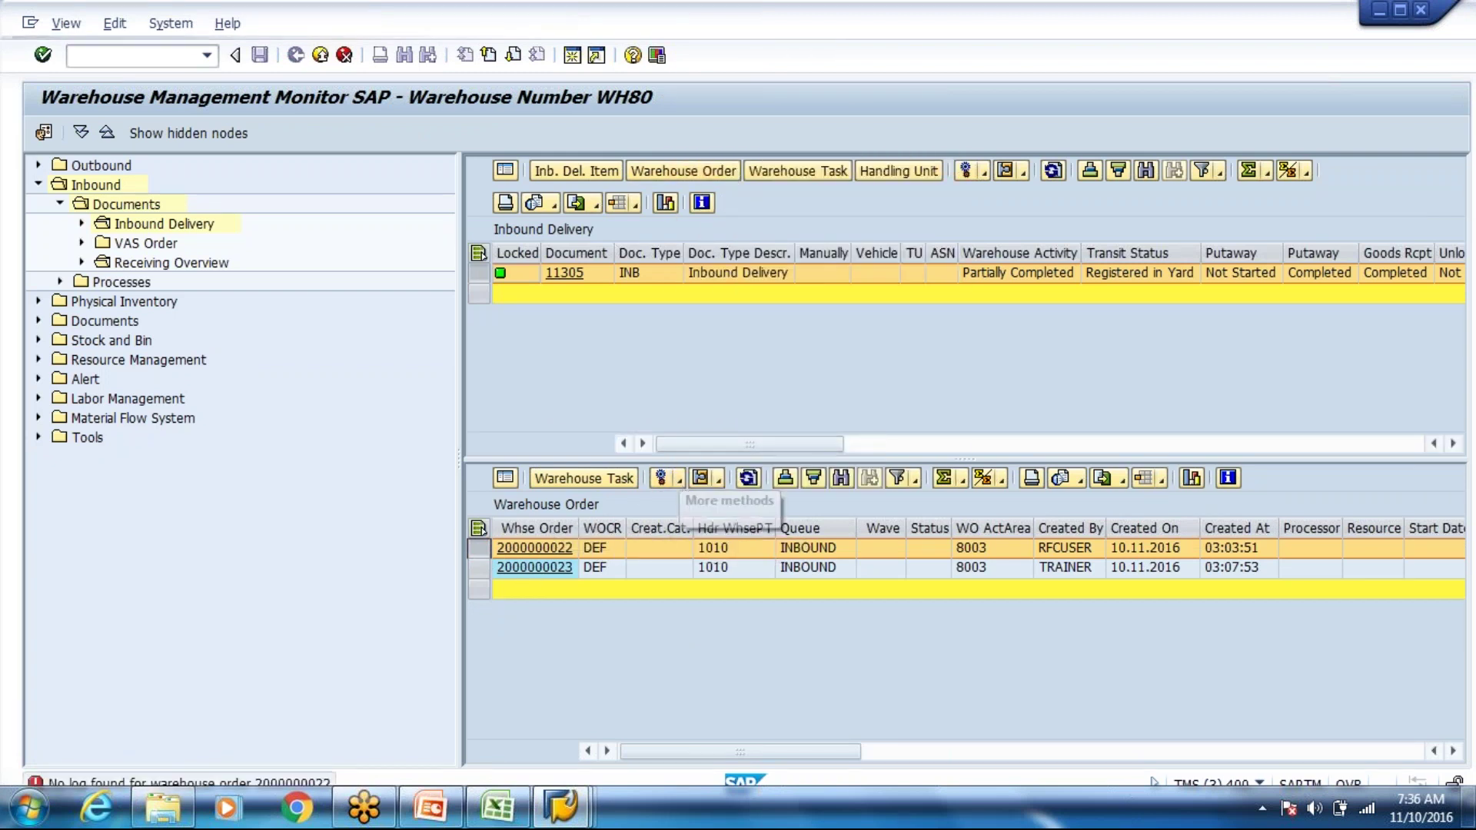
left_click(680, 479)
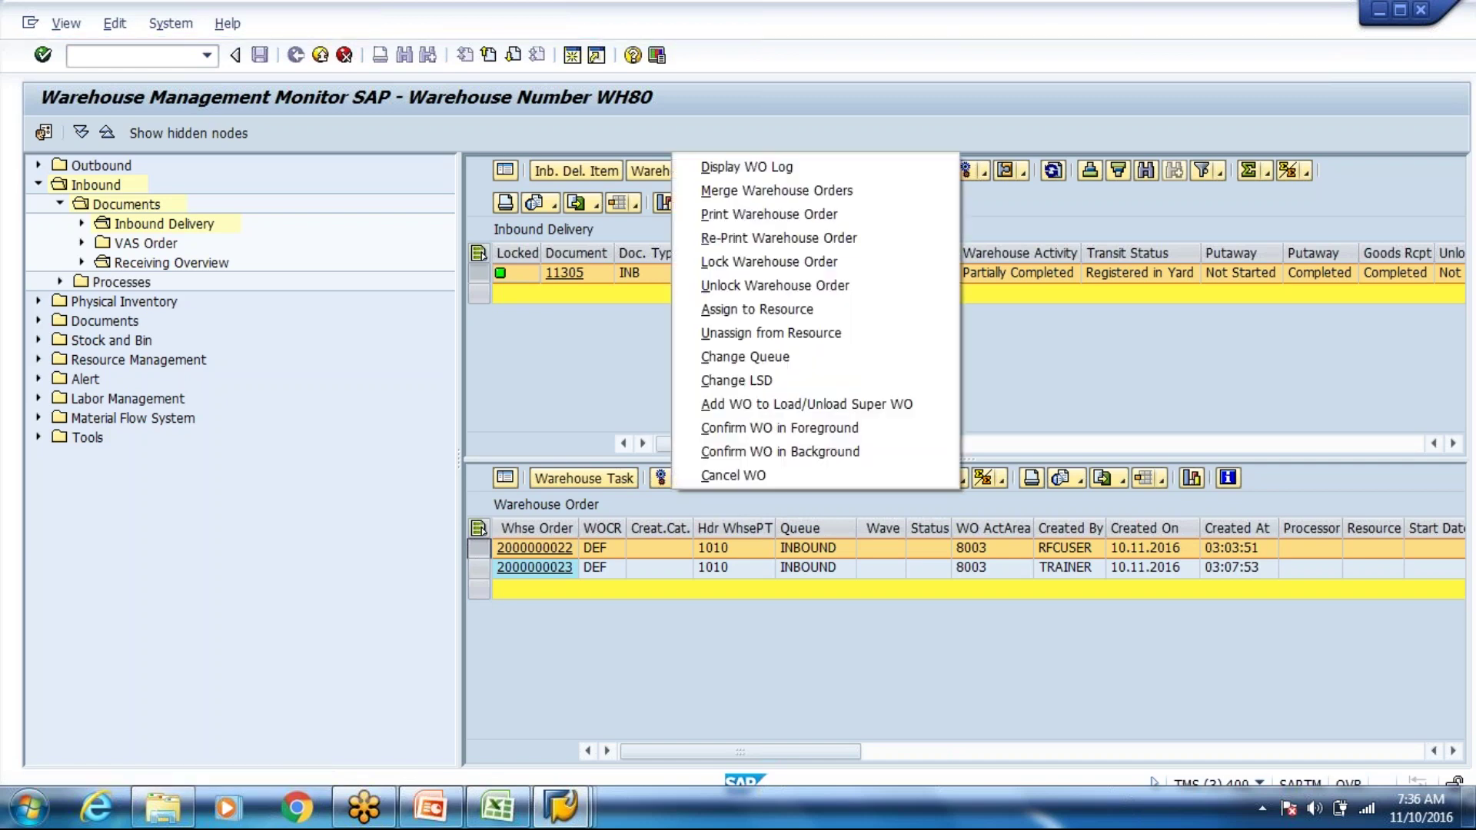
left_click(757, 682)
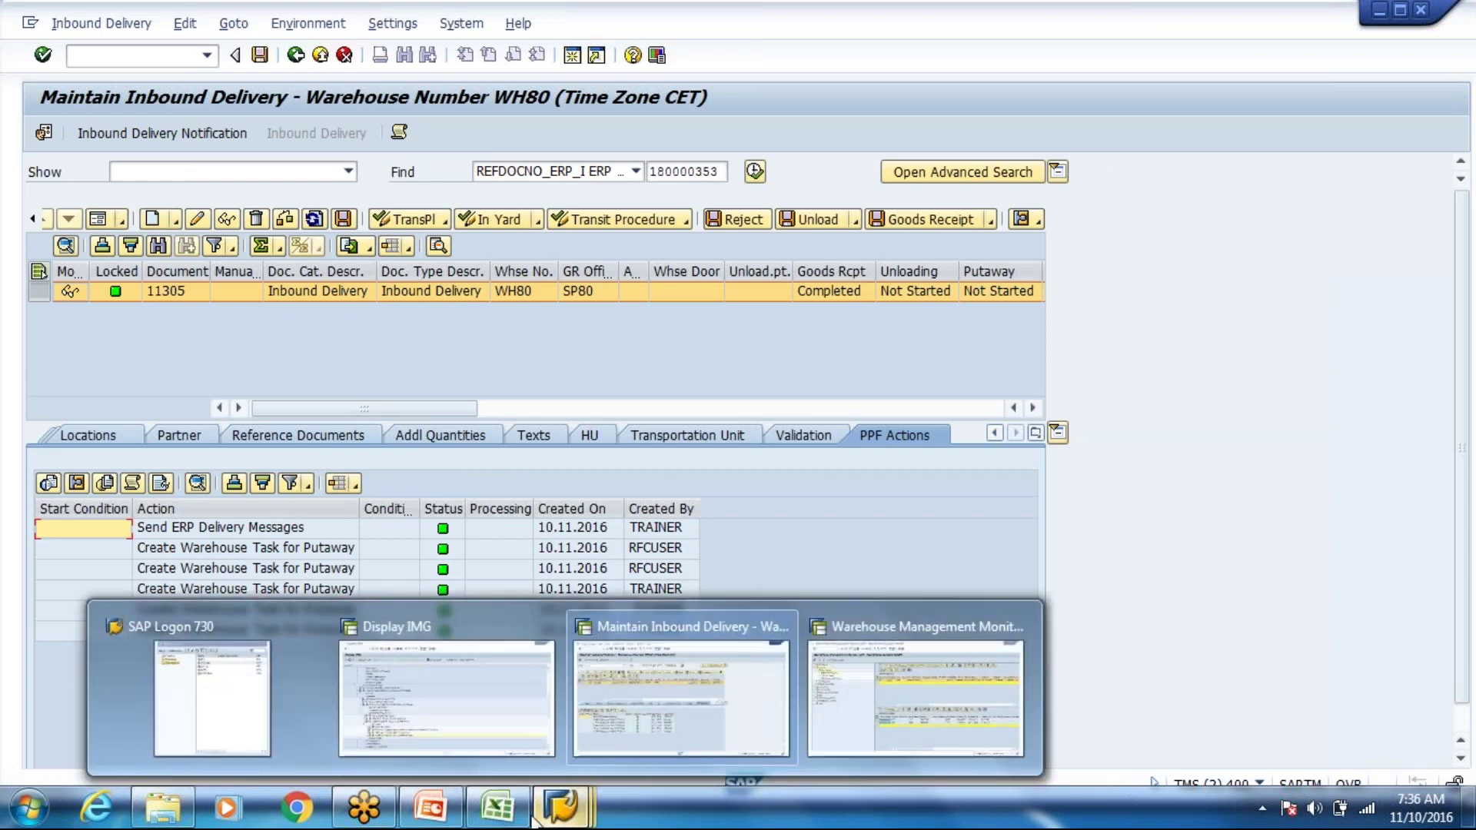
Check the T-T100 and T-B100 vendor data in the Data For Demo workbook in Excel and return to the warehouse monitor
mouse_move(559, 815)
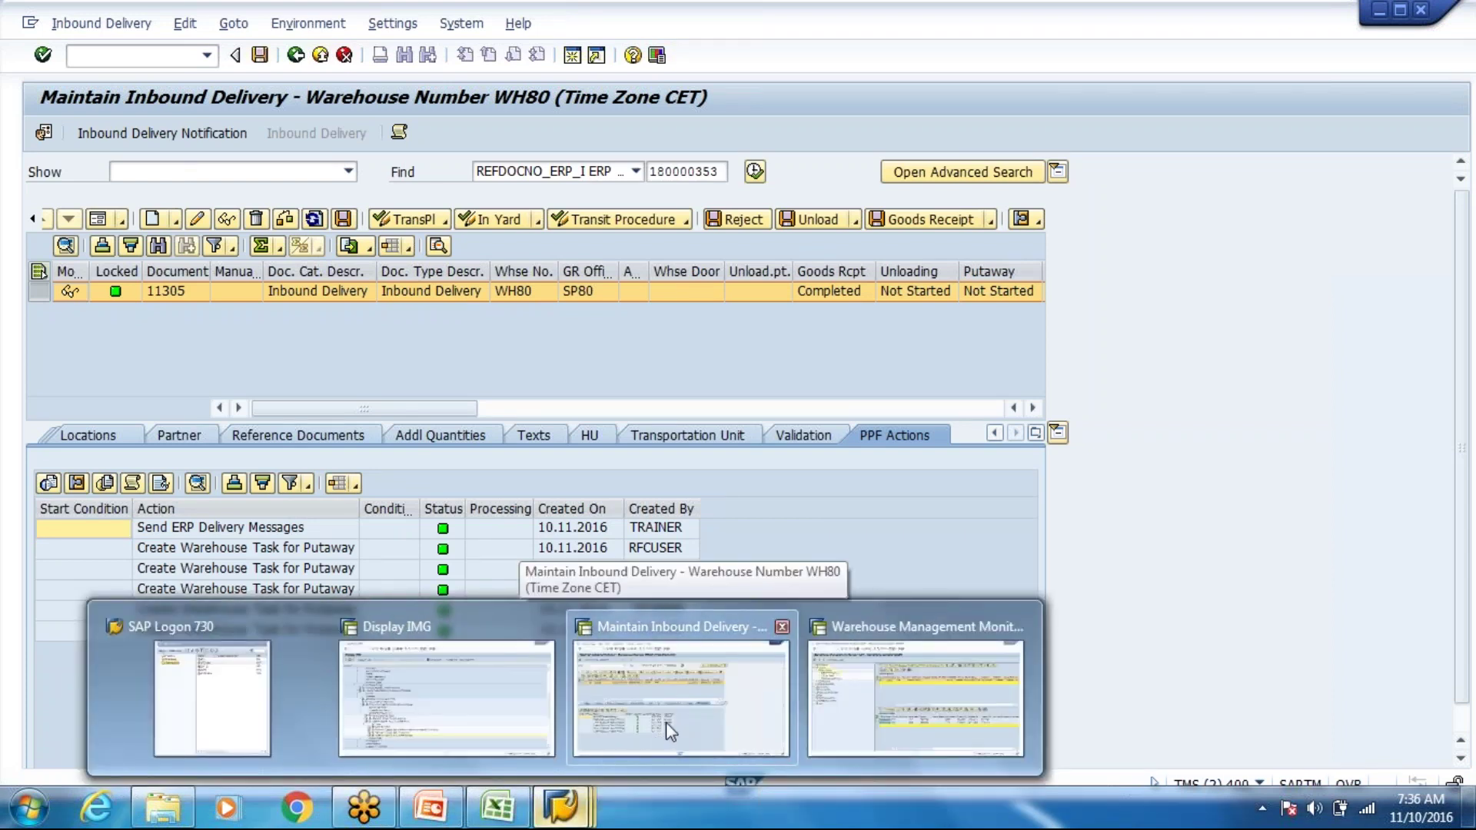
left_click(521, 815)
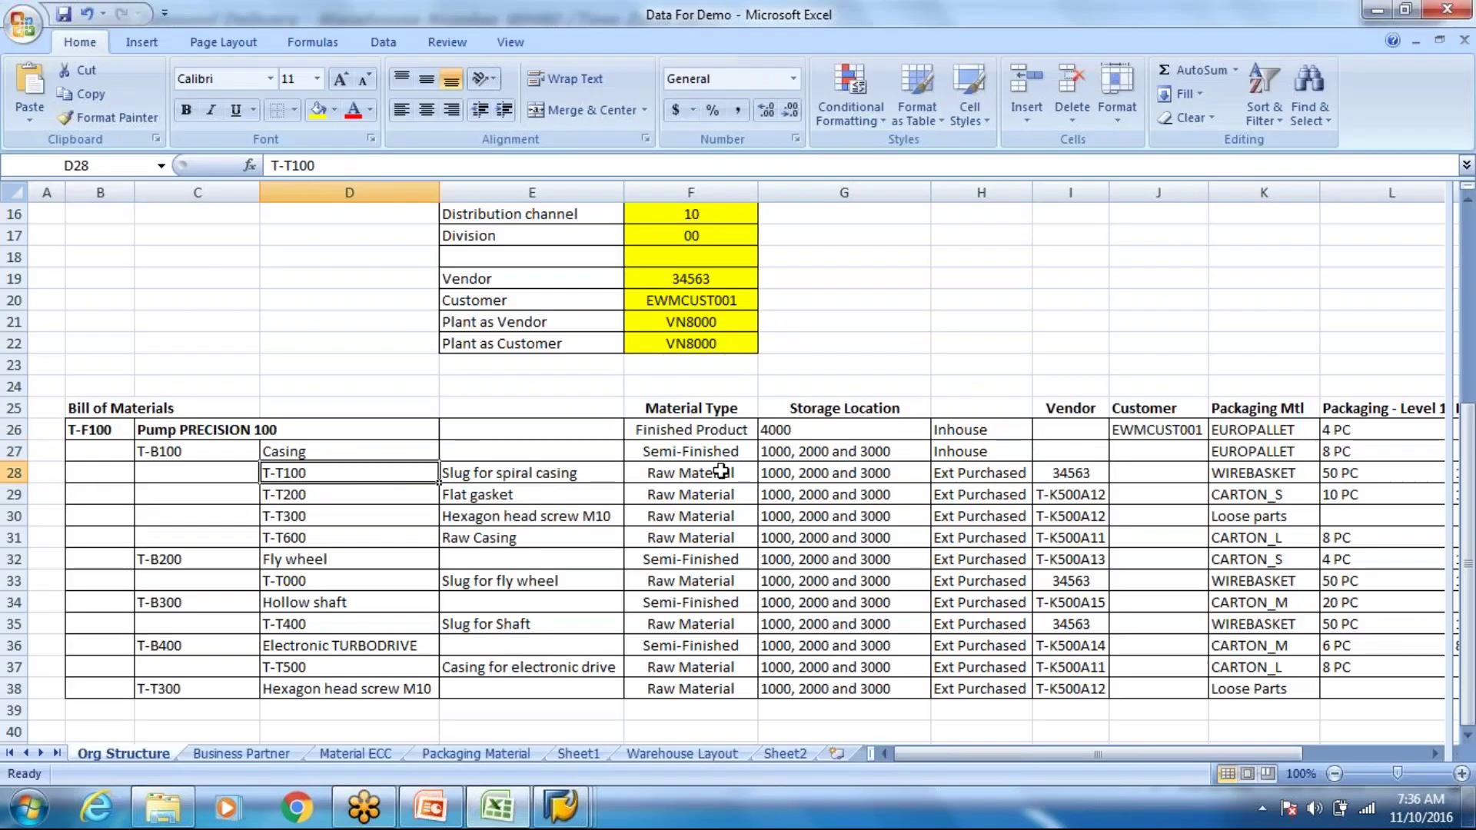
left_click(1057, 444)
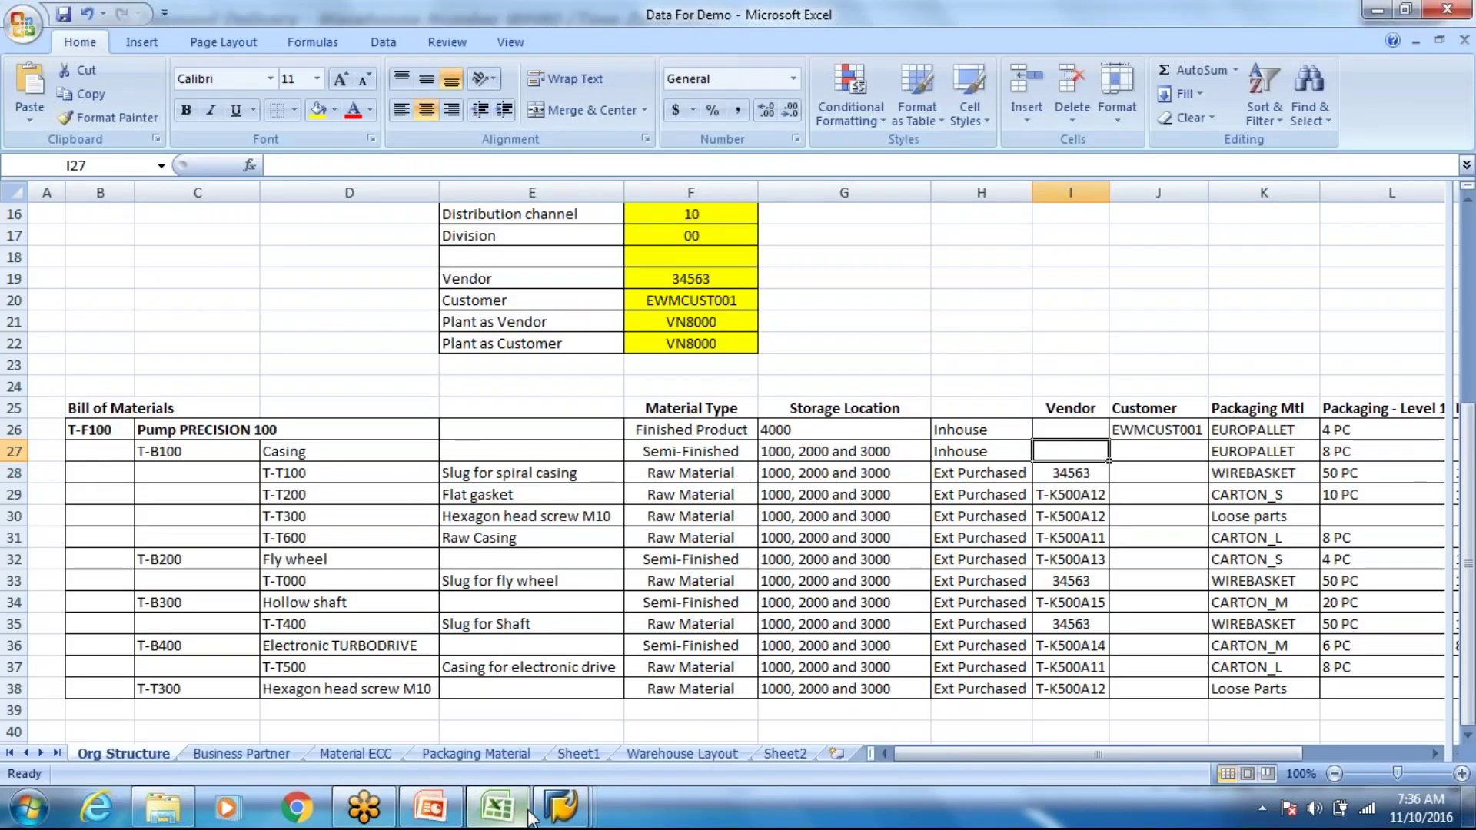
mouse_move(542, 814)
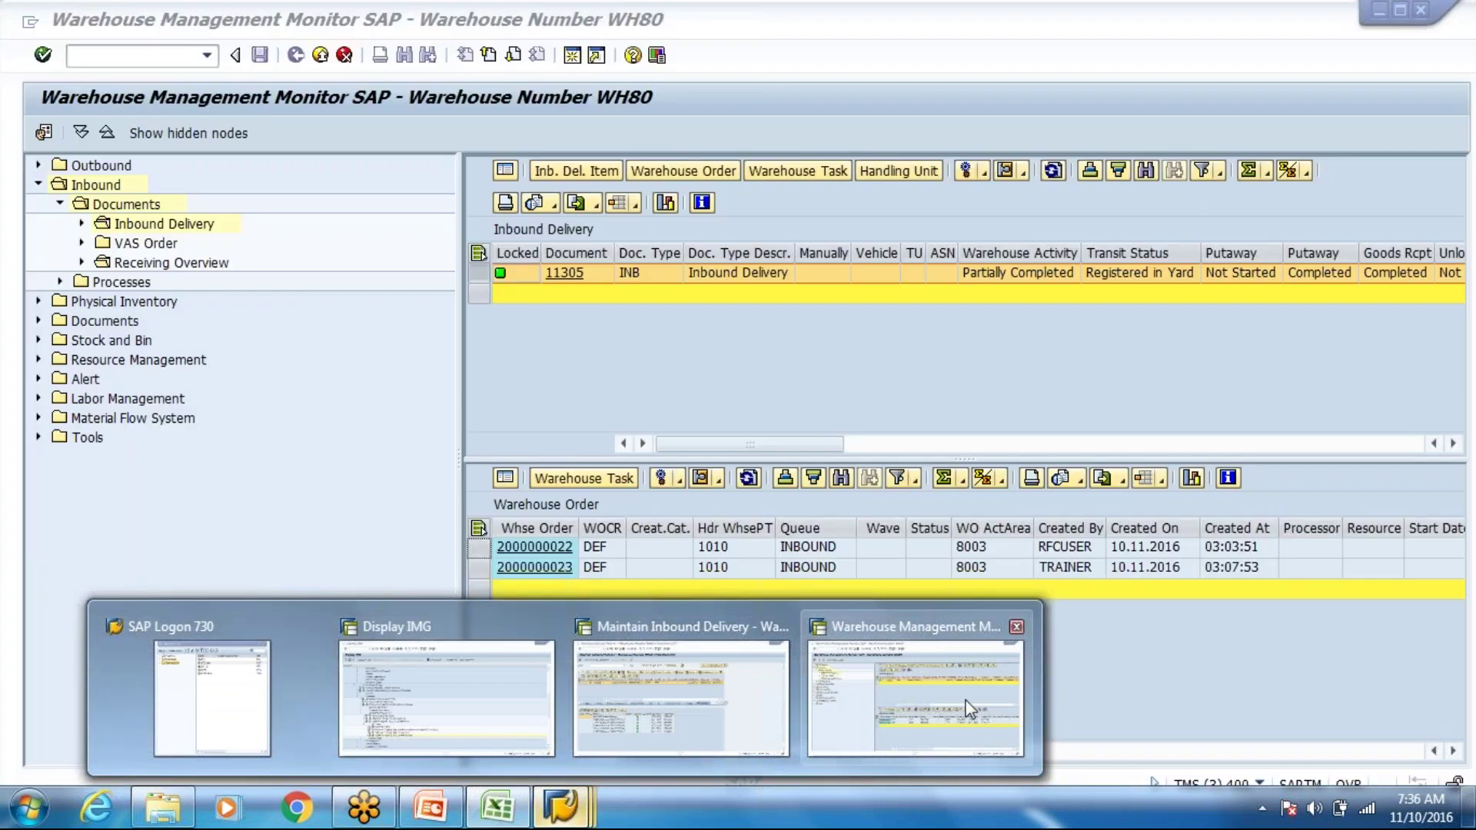
left_click(970, 708)
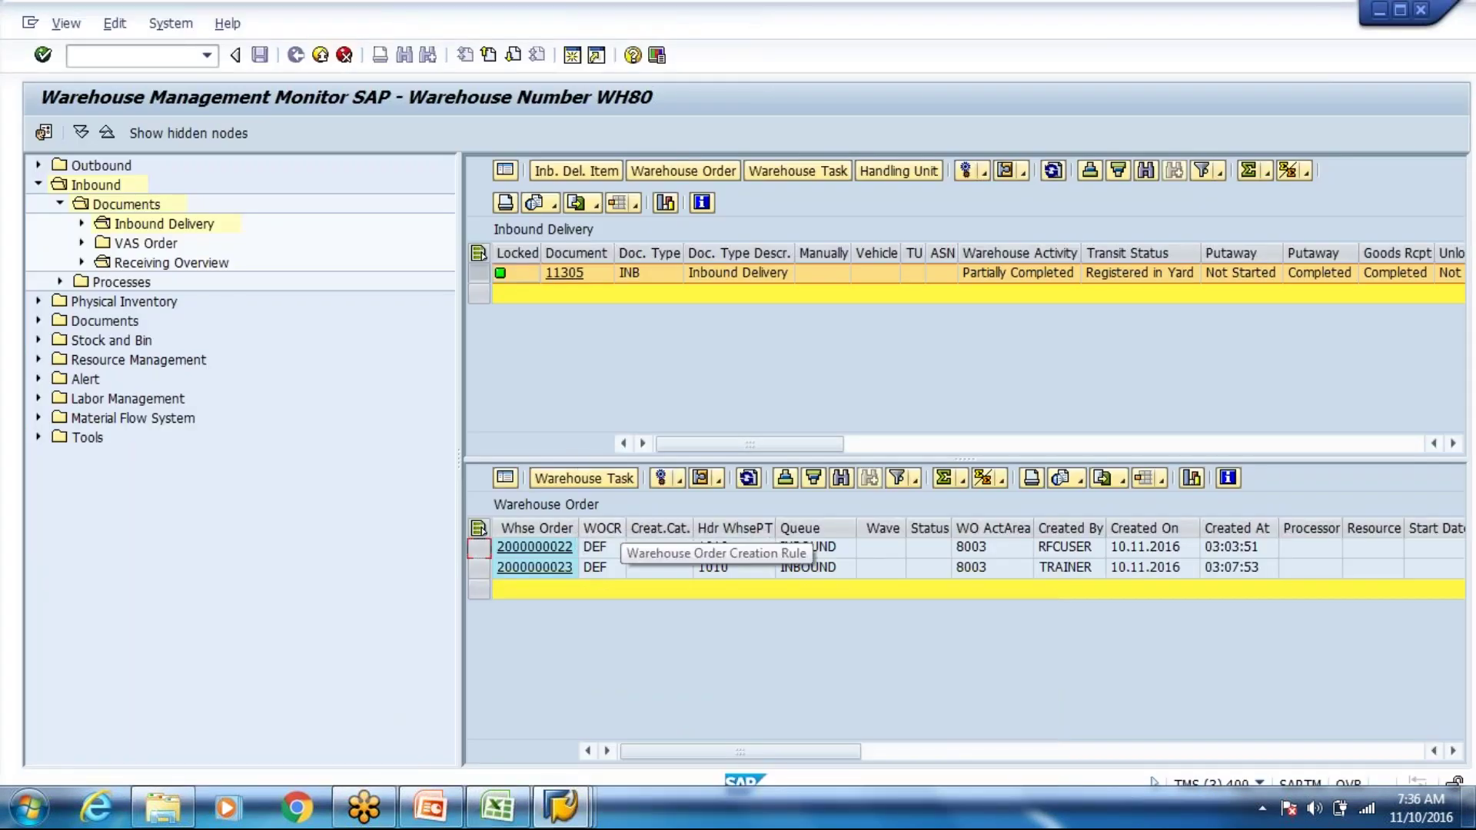
List all warehouse tasks of inbound delivery 11305 and confirm them in the background
left_click(809, 169)
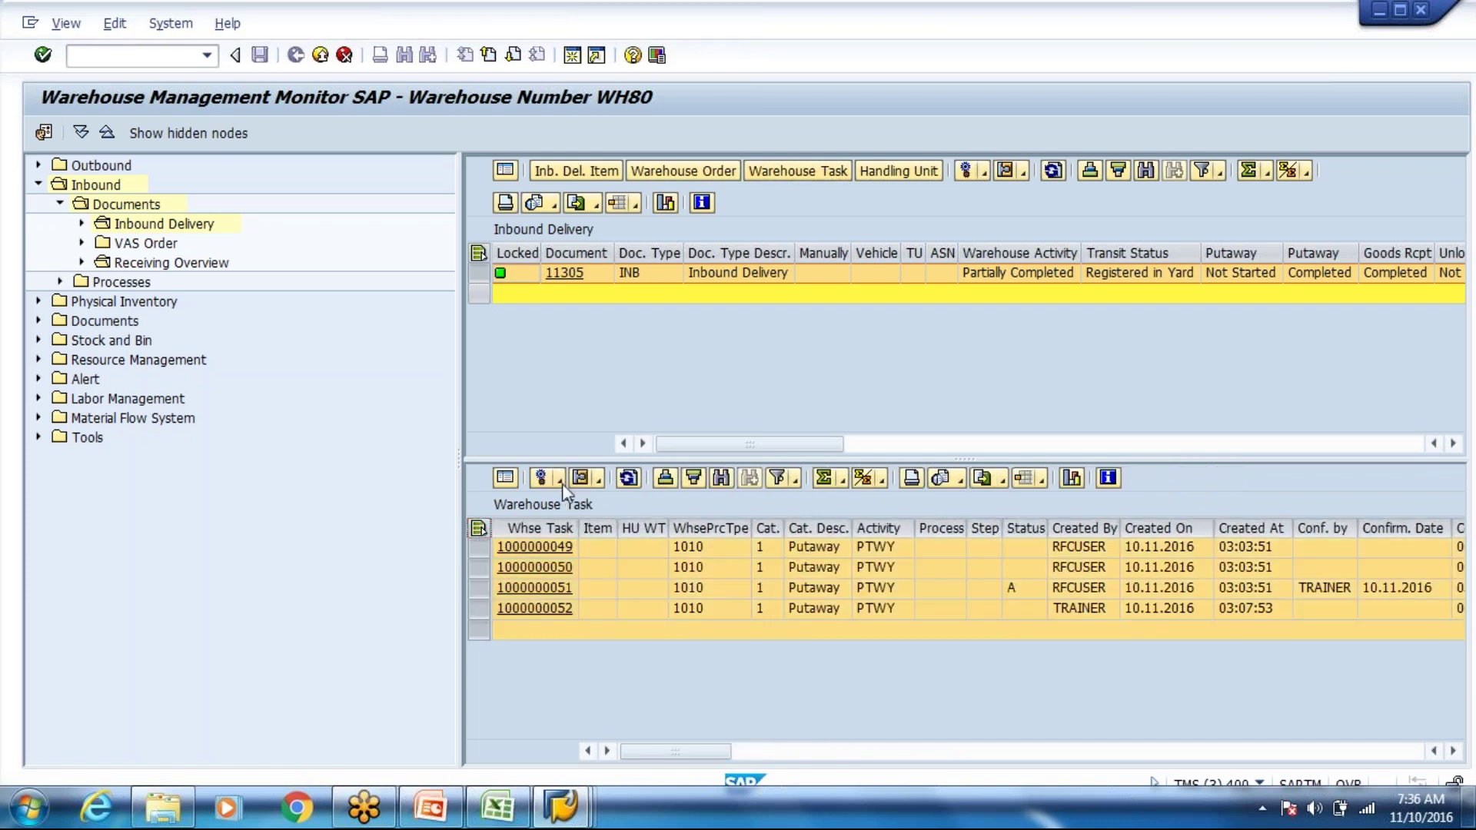
left_click(561, 483)
left_click(653, 646)
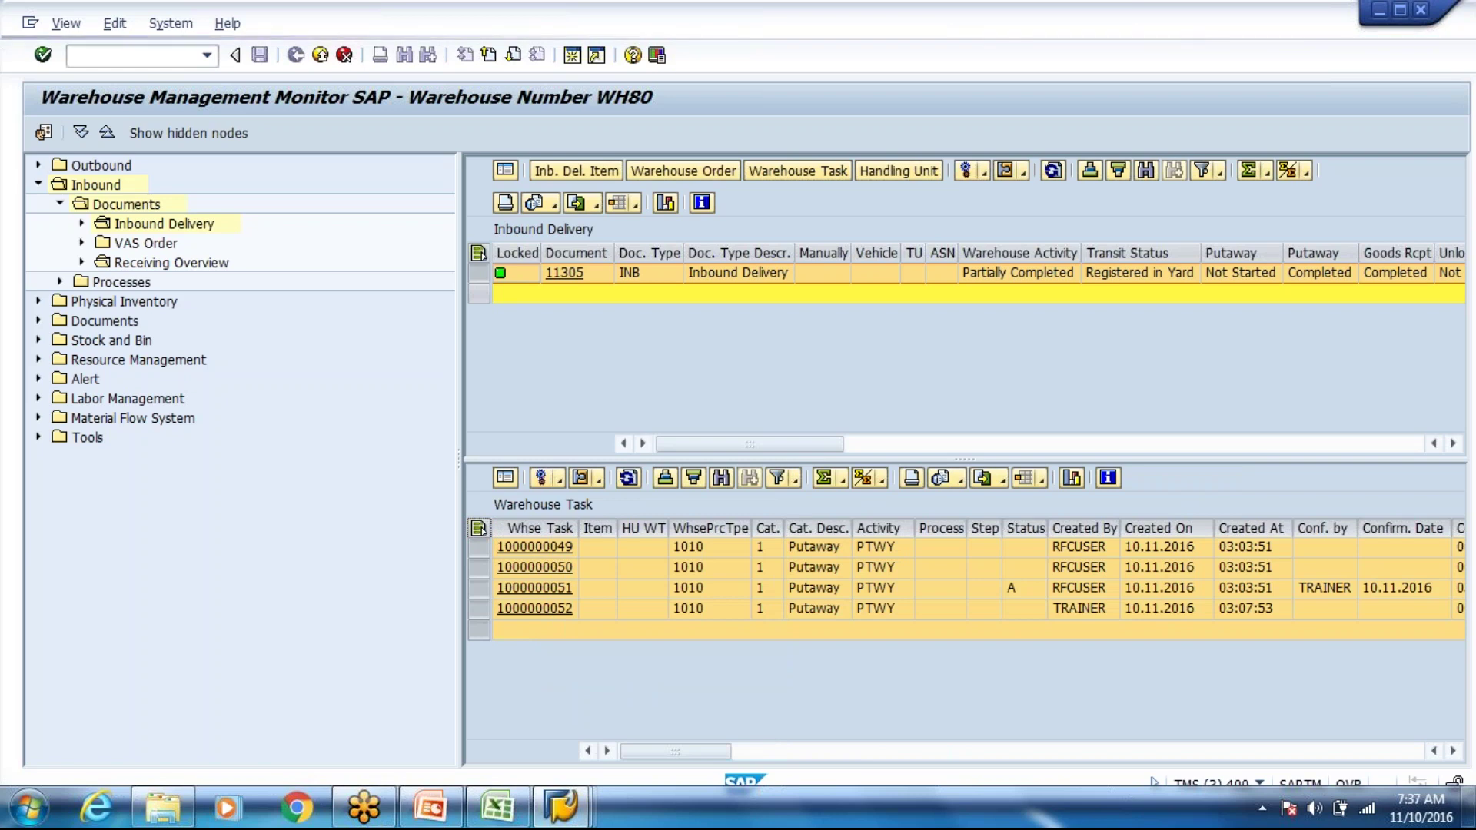
Try an additional goods receipt function on inbound delivery 11305 in the Maintain Inbound Delivery session and close its log
left_click(583, 802)
mouse_move(730, 721)
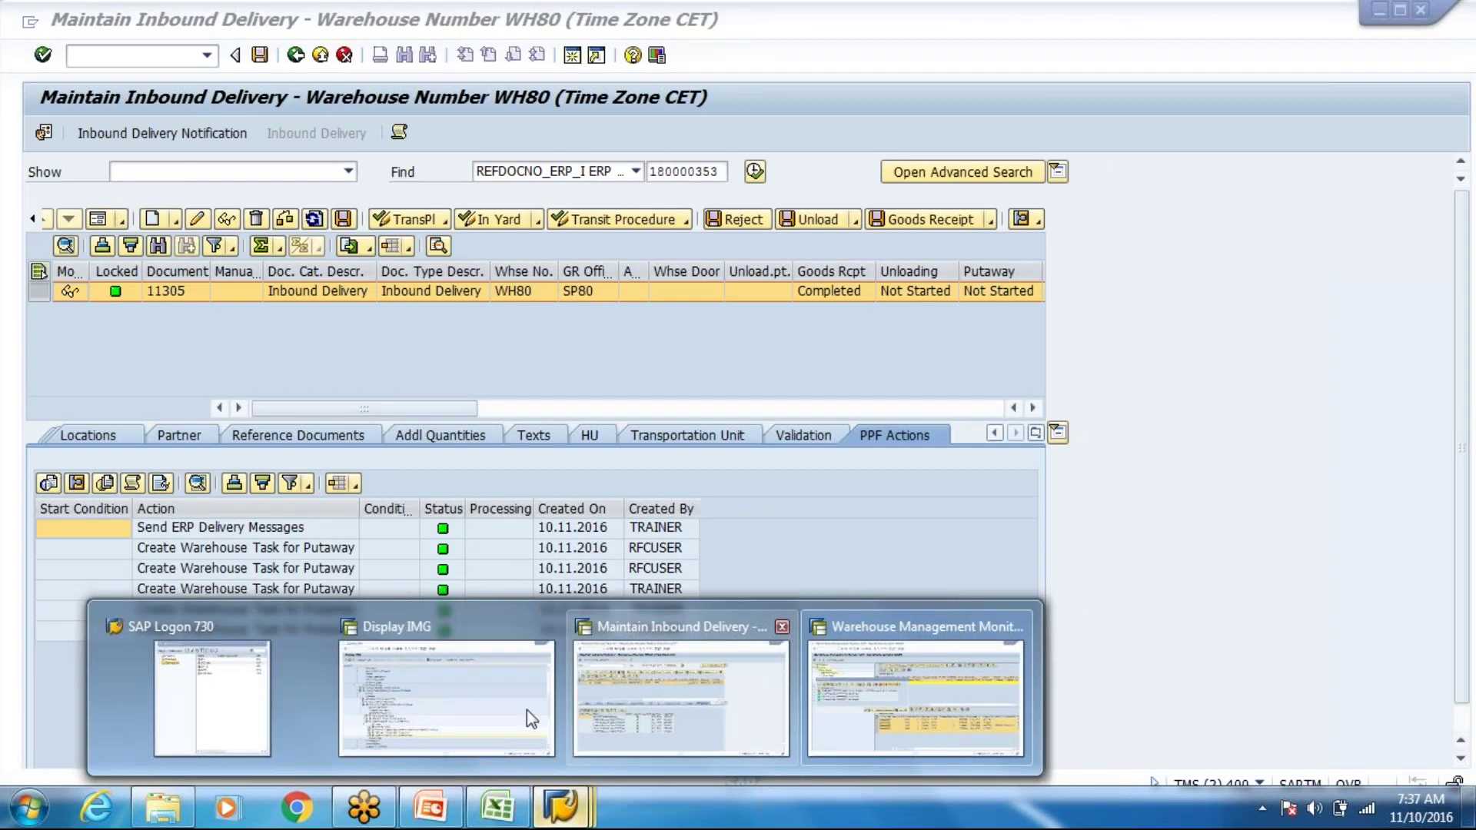
left_click(705, 712)
left_click(992, 222)
left_click(1025, 268)
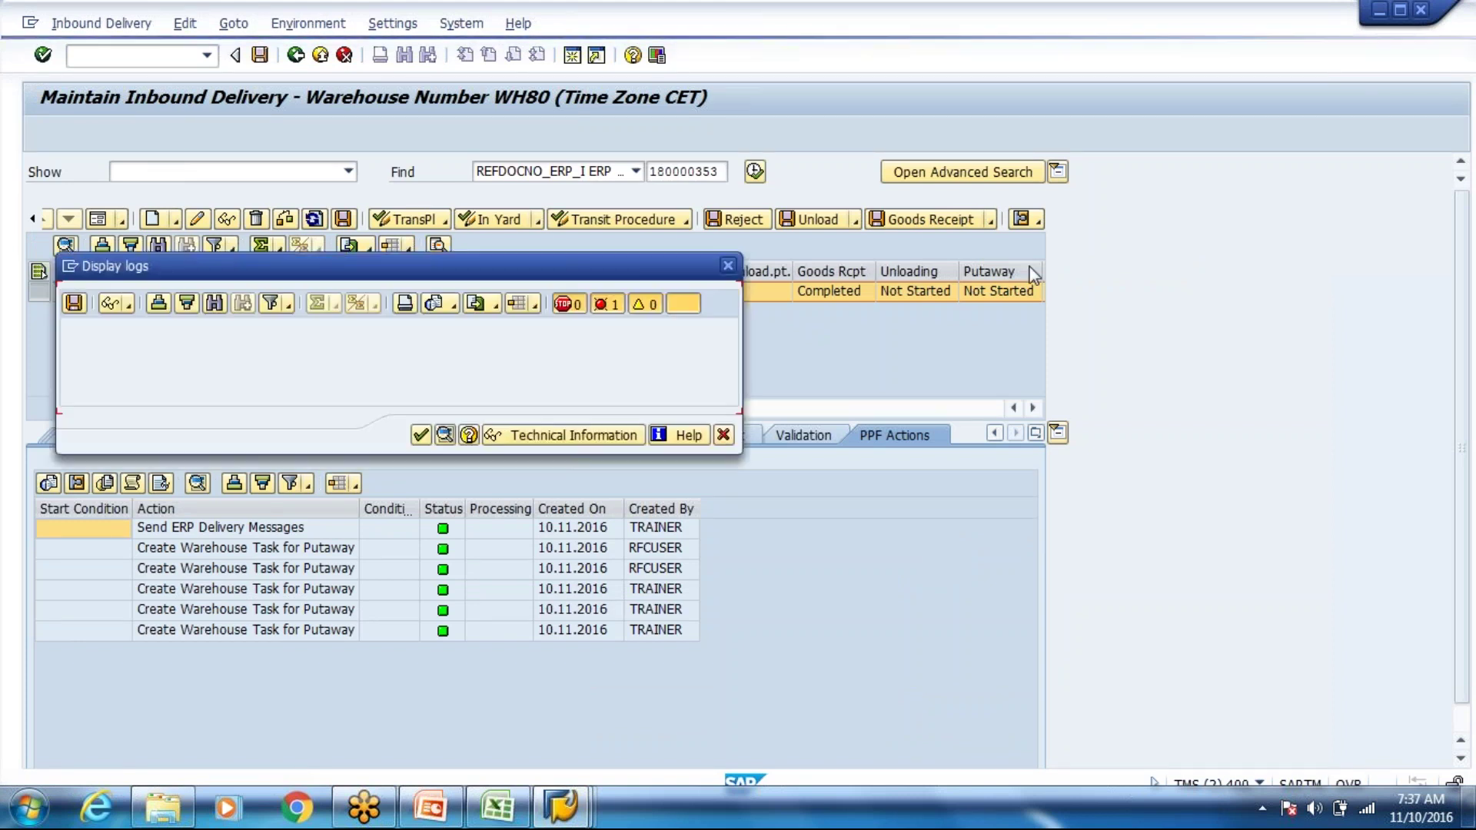
left_click(420, 435)
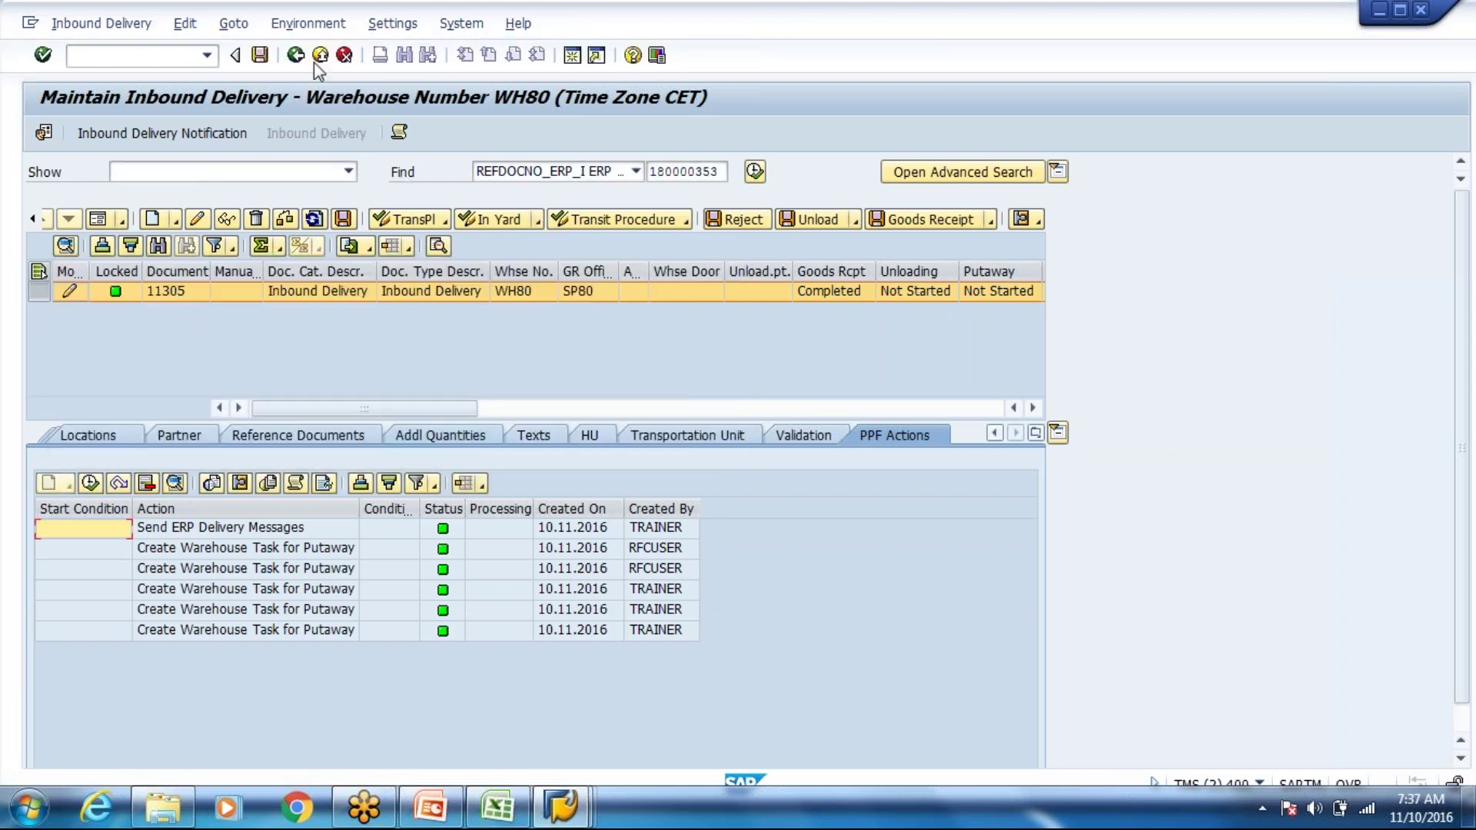
Switch to SAP Logon, open the ECC new system and log on to client 800 with the user name and account password
left_click(321, 56)
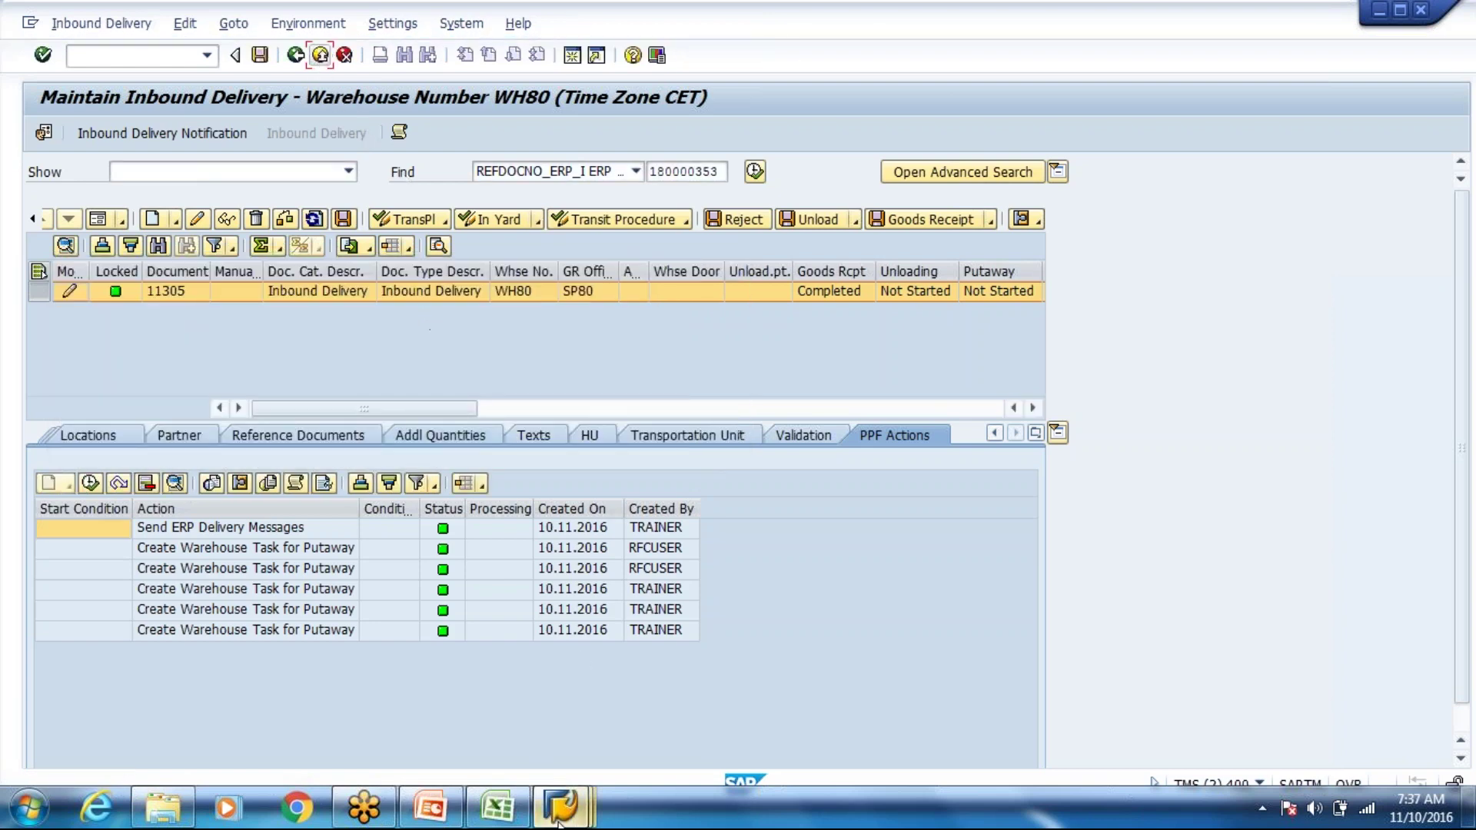
left_click(500, 804)
mouse_move(561, 806)
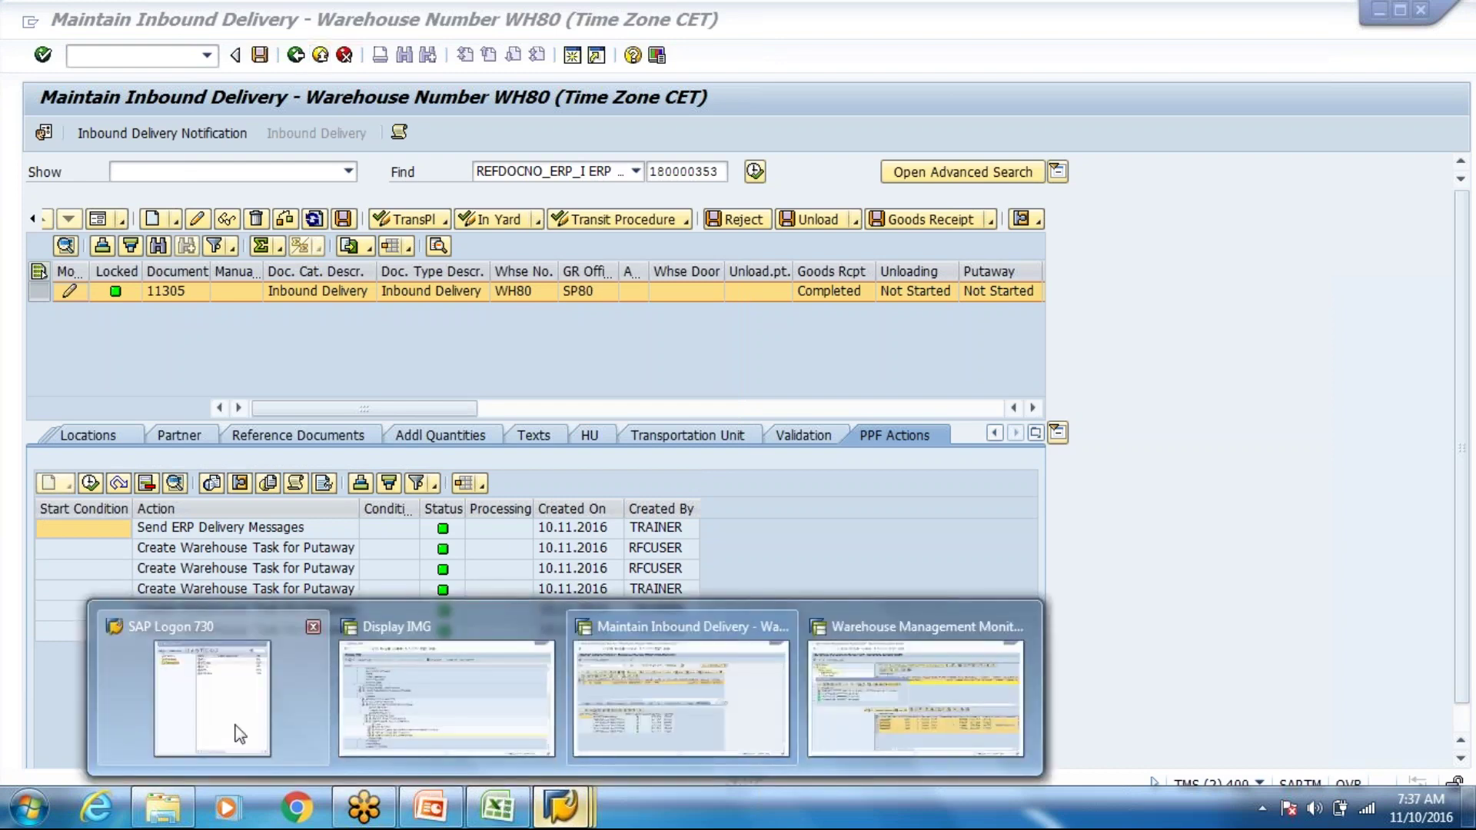
left_click(230, 715)
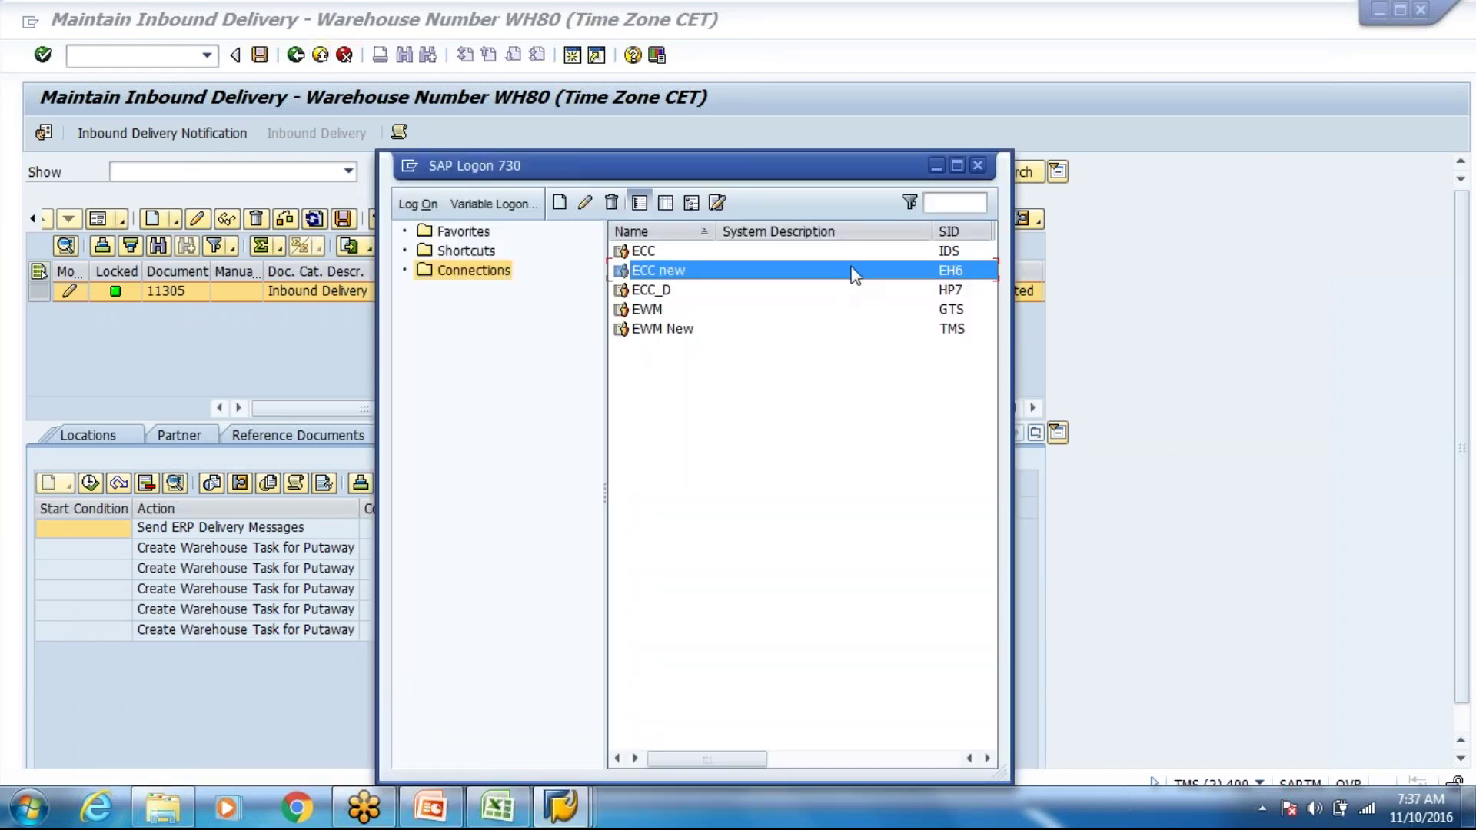
key("Return")
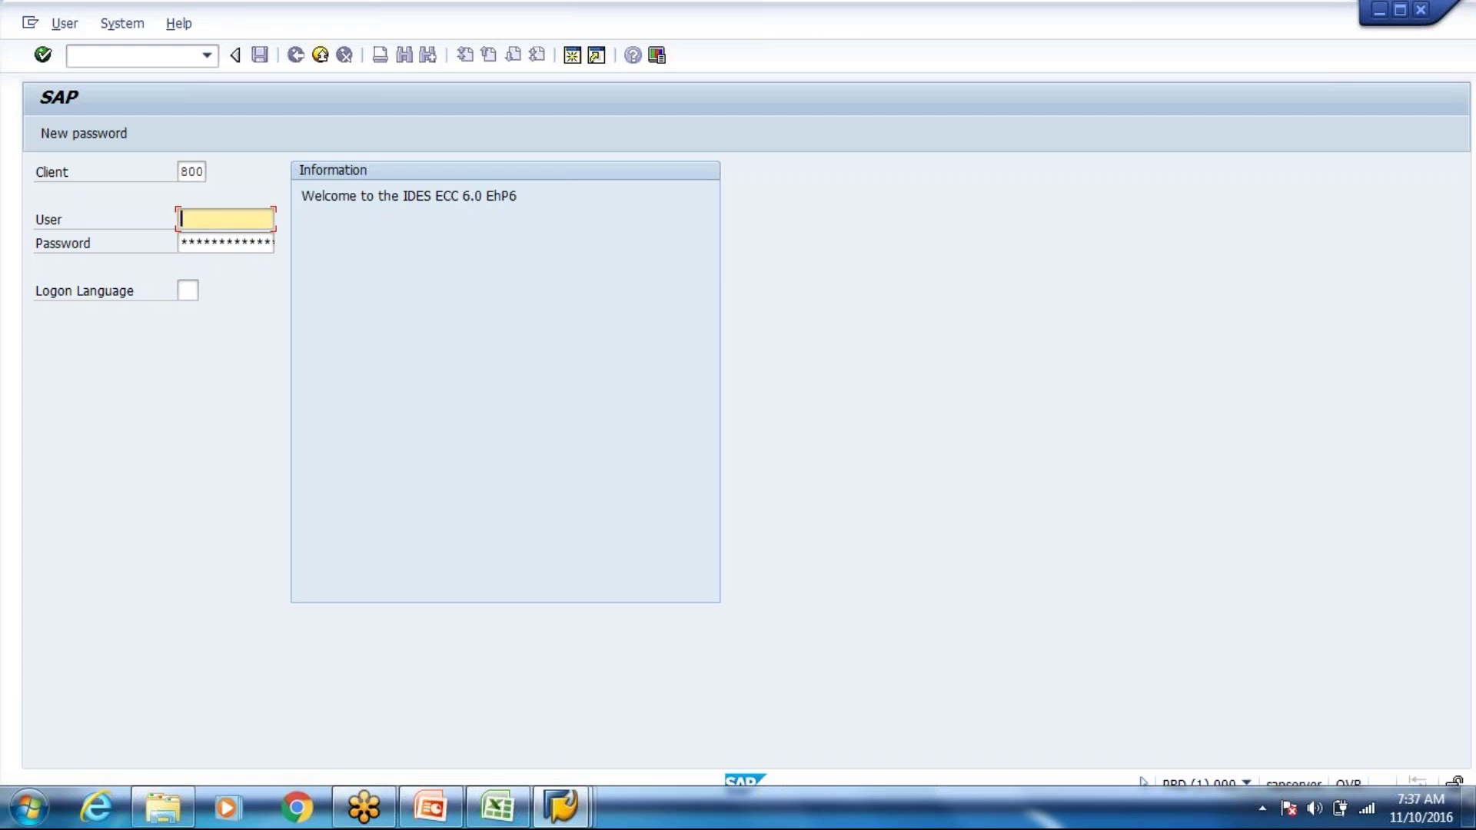
key("Down")
key("Return")
key("Tab")
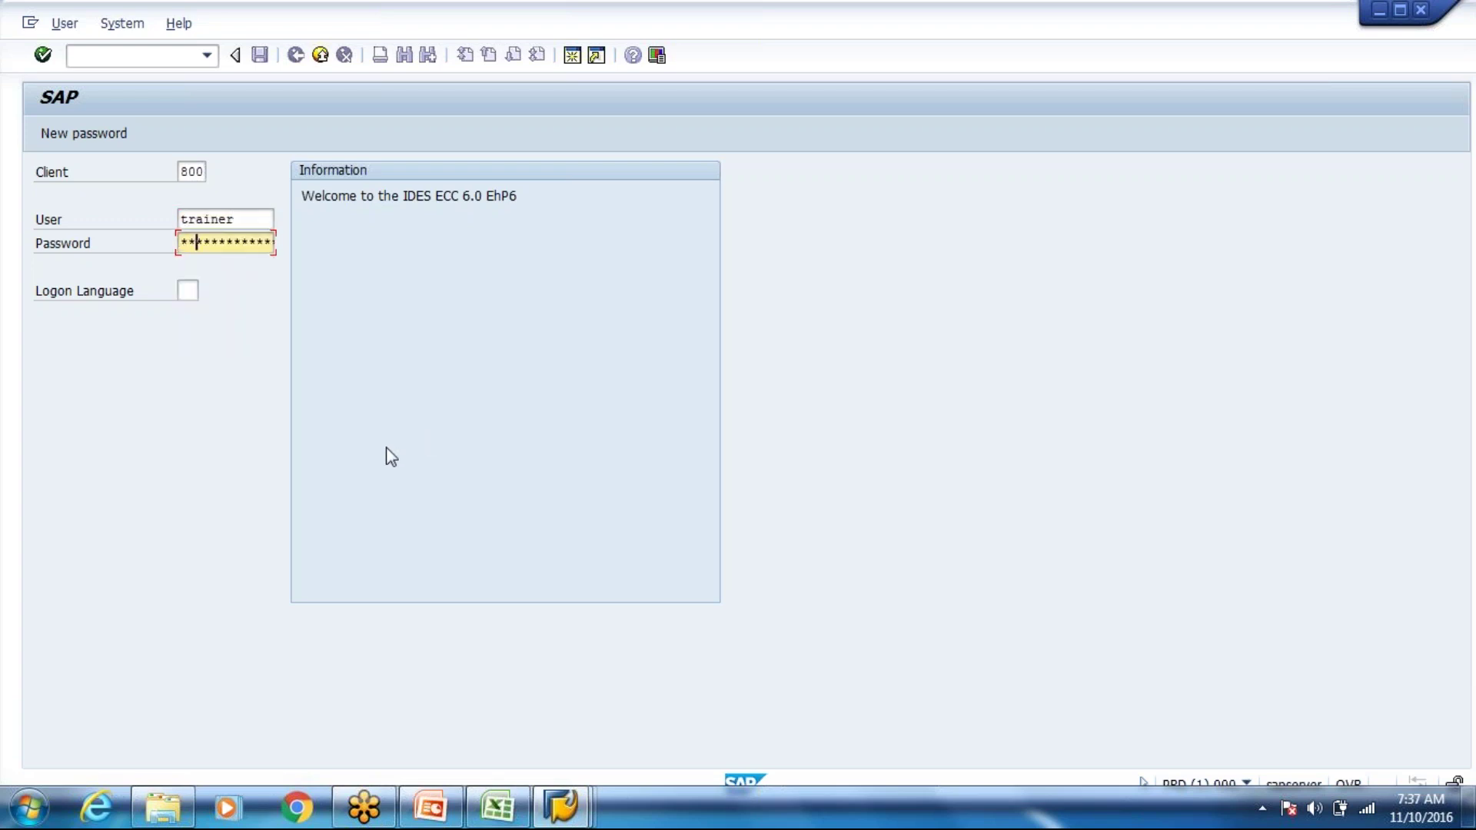
key("Return")
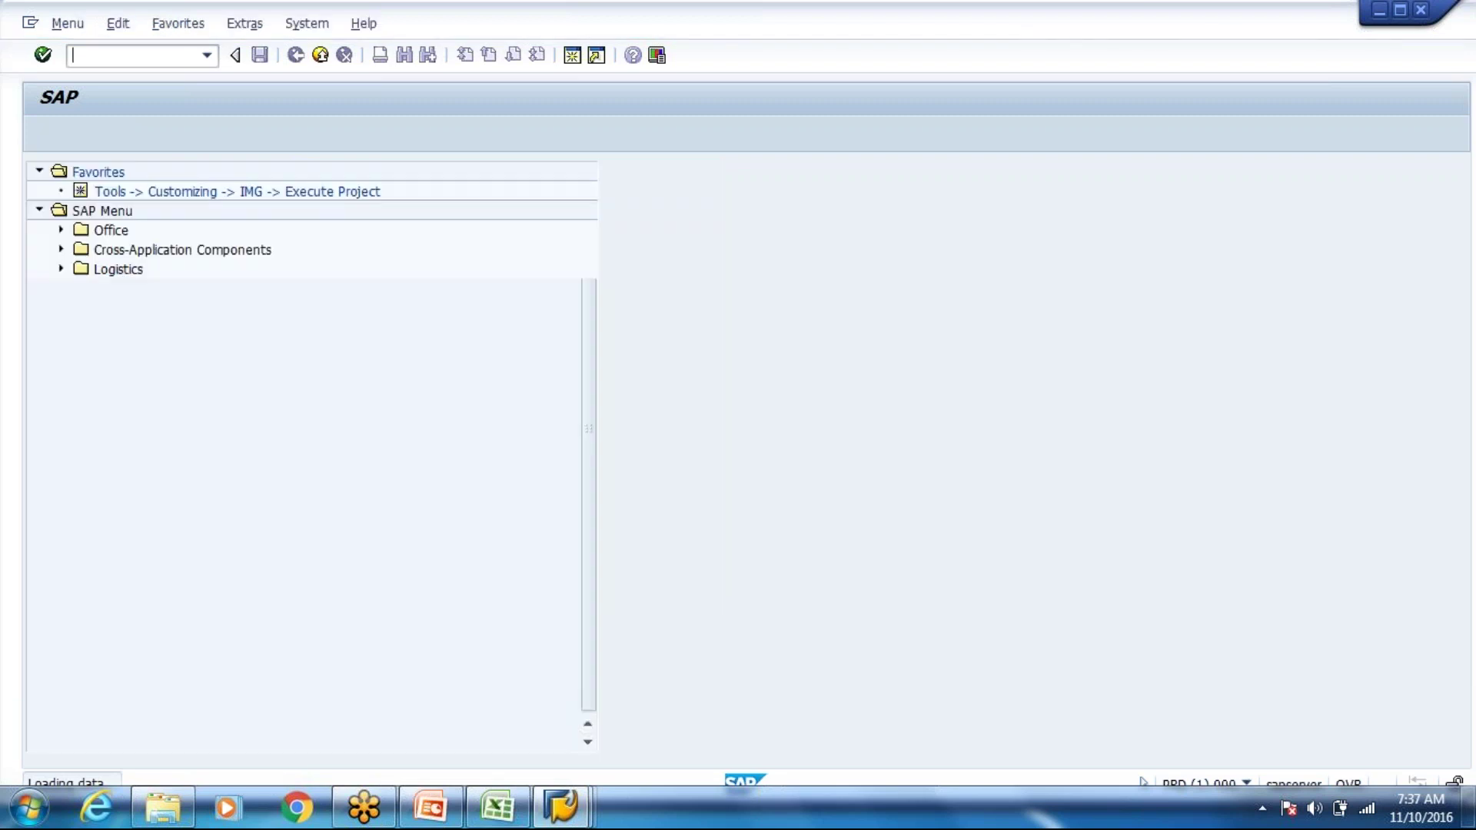
Start transaction VL31N and create an inbound delivery for the most recently used purchase order
type("vl31n")
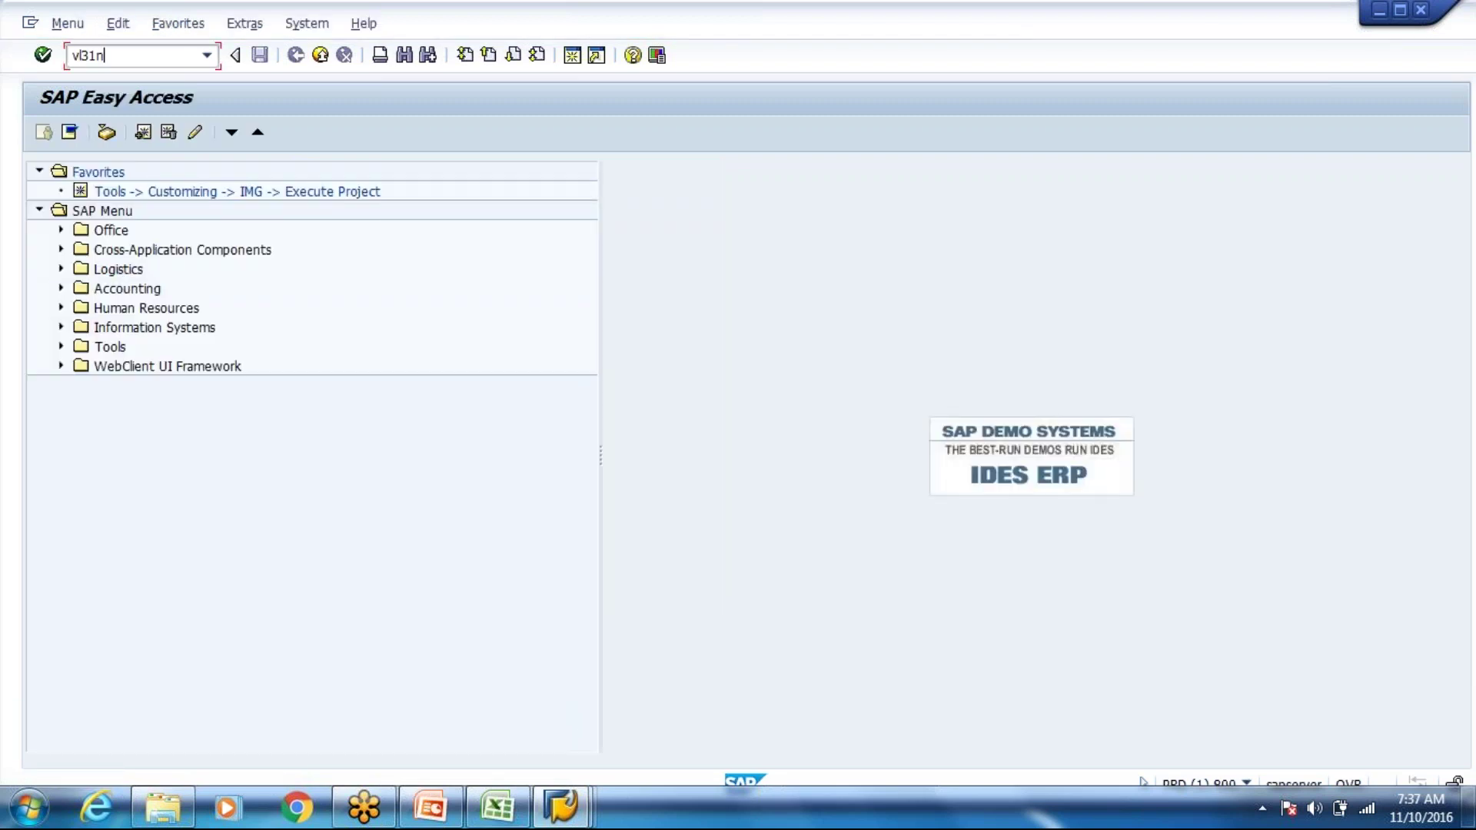
key("Return")
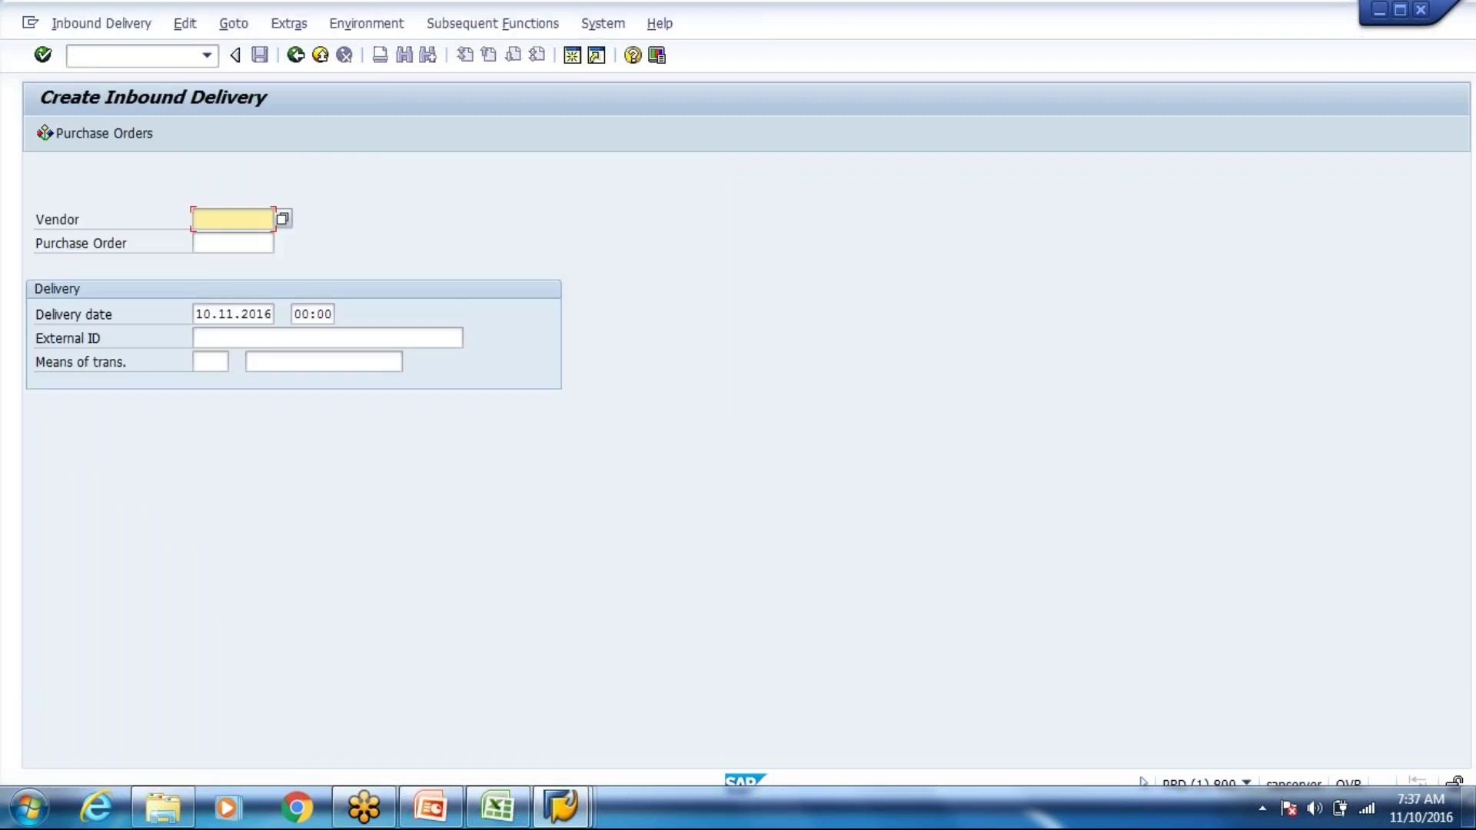
key("Tab")
type("4")
key("Down")
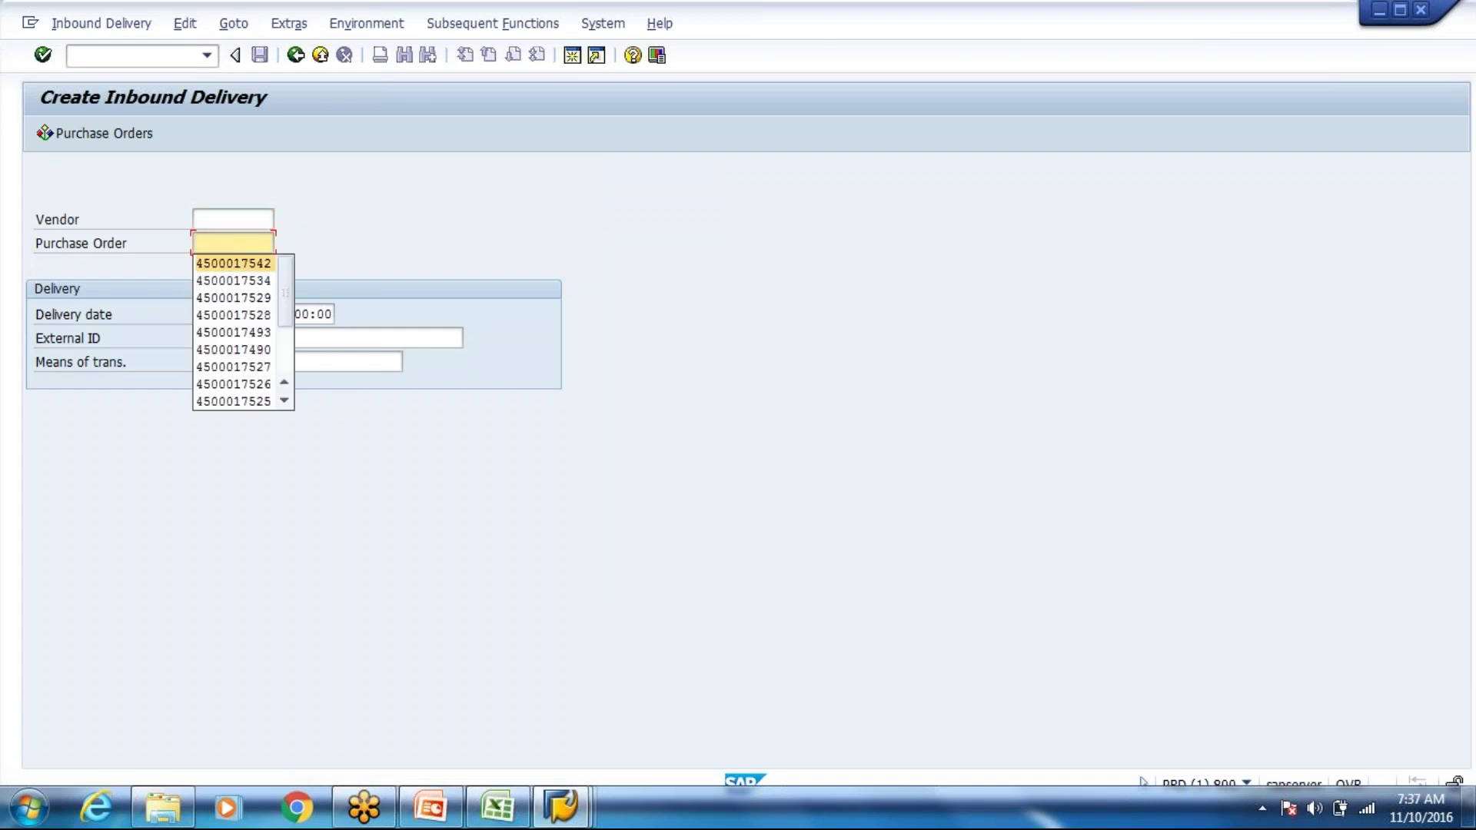
key("Return")
key("Return")
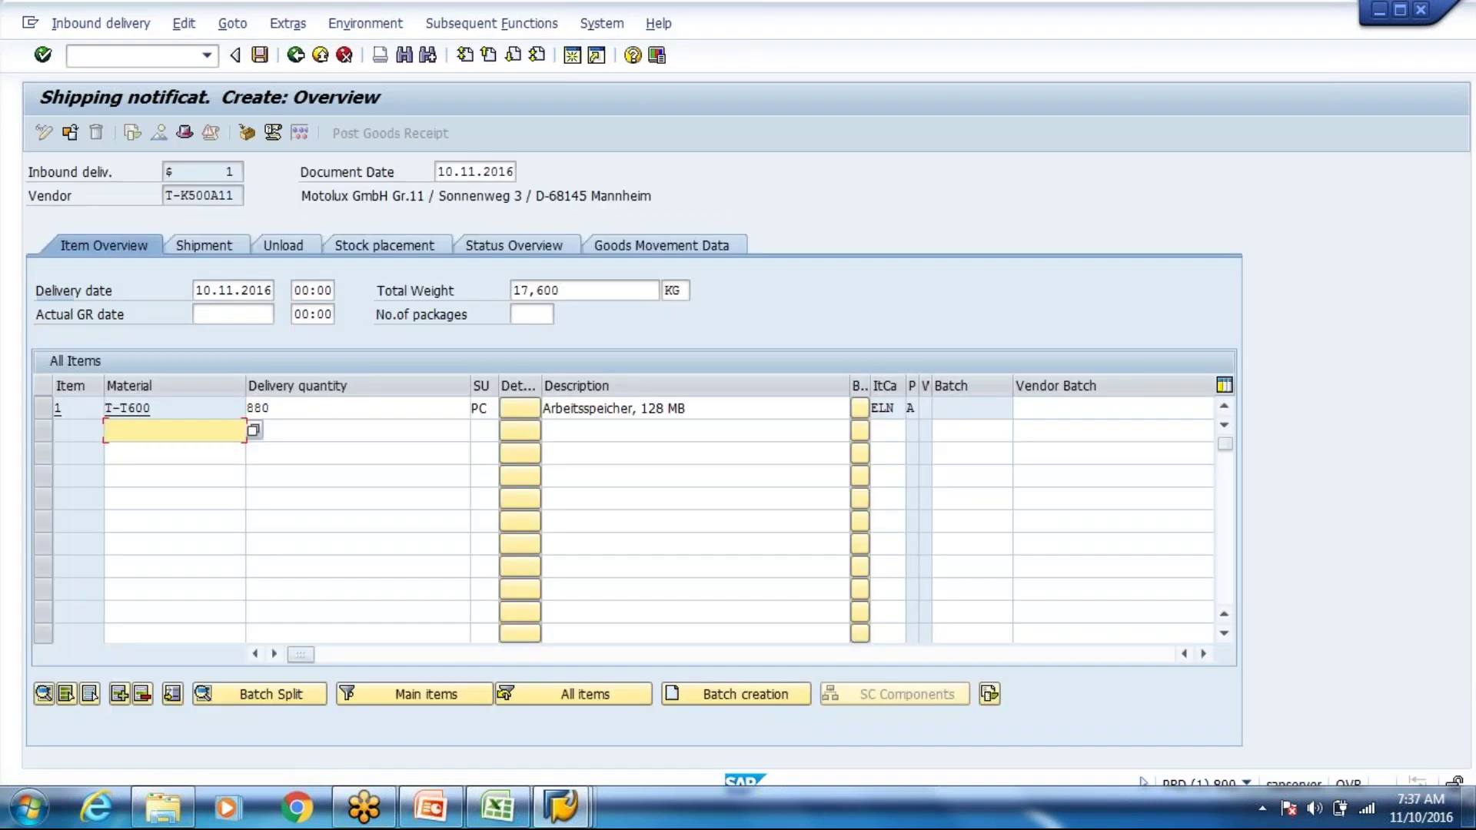
Set the delivery quantity of material T-T600 to 20 PC
left_click(317, 411)
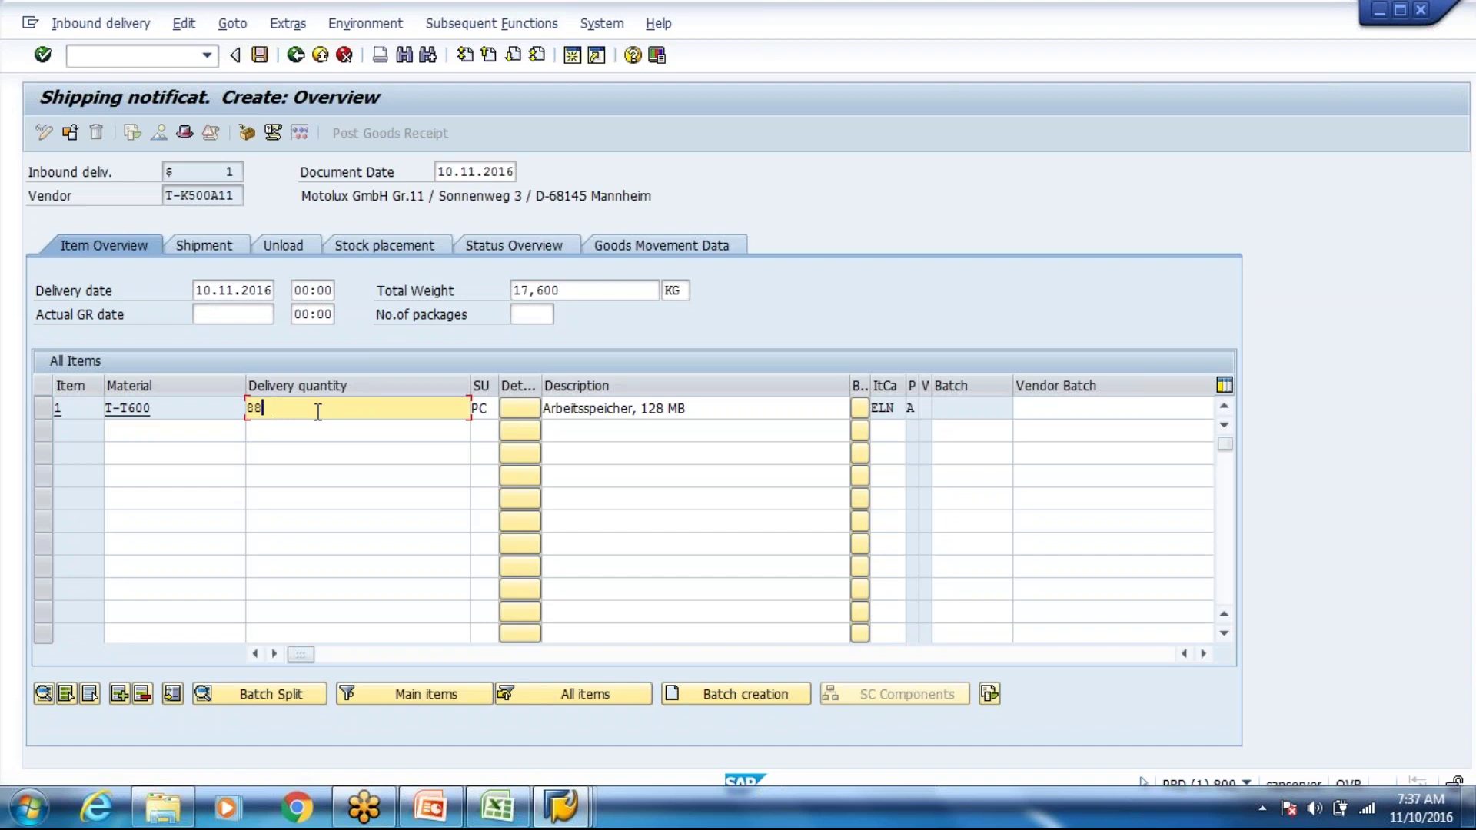
key("BackSpace")
type("20")
key("Return")
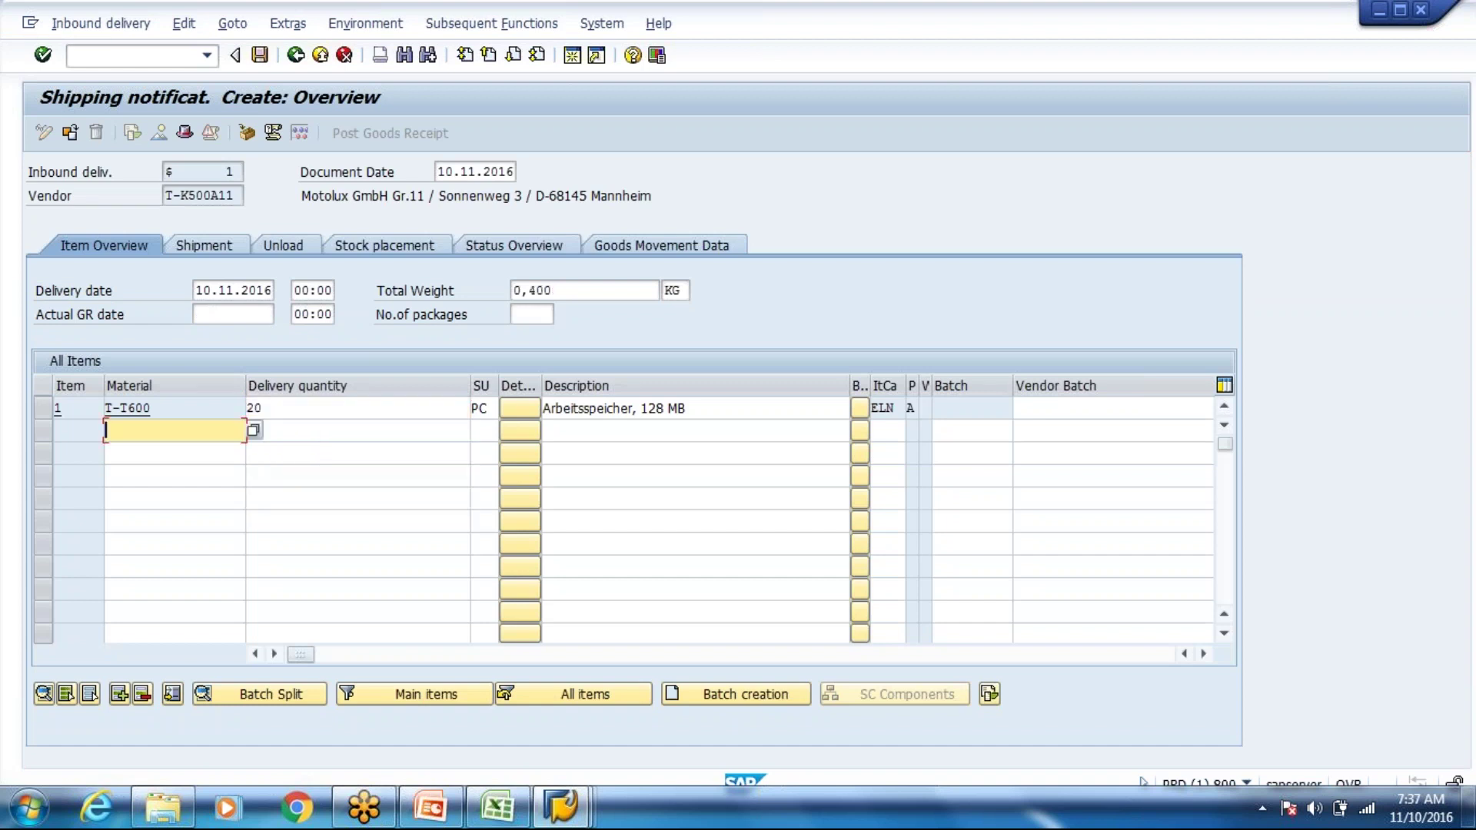
Check the packaging data of the materials in the Data For Demo workbook in Excel and return to the SAP inbound delivery
left_click(498, 815)
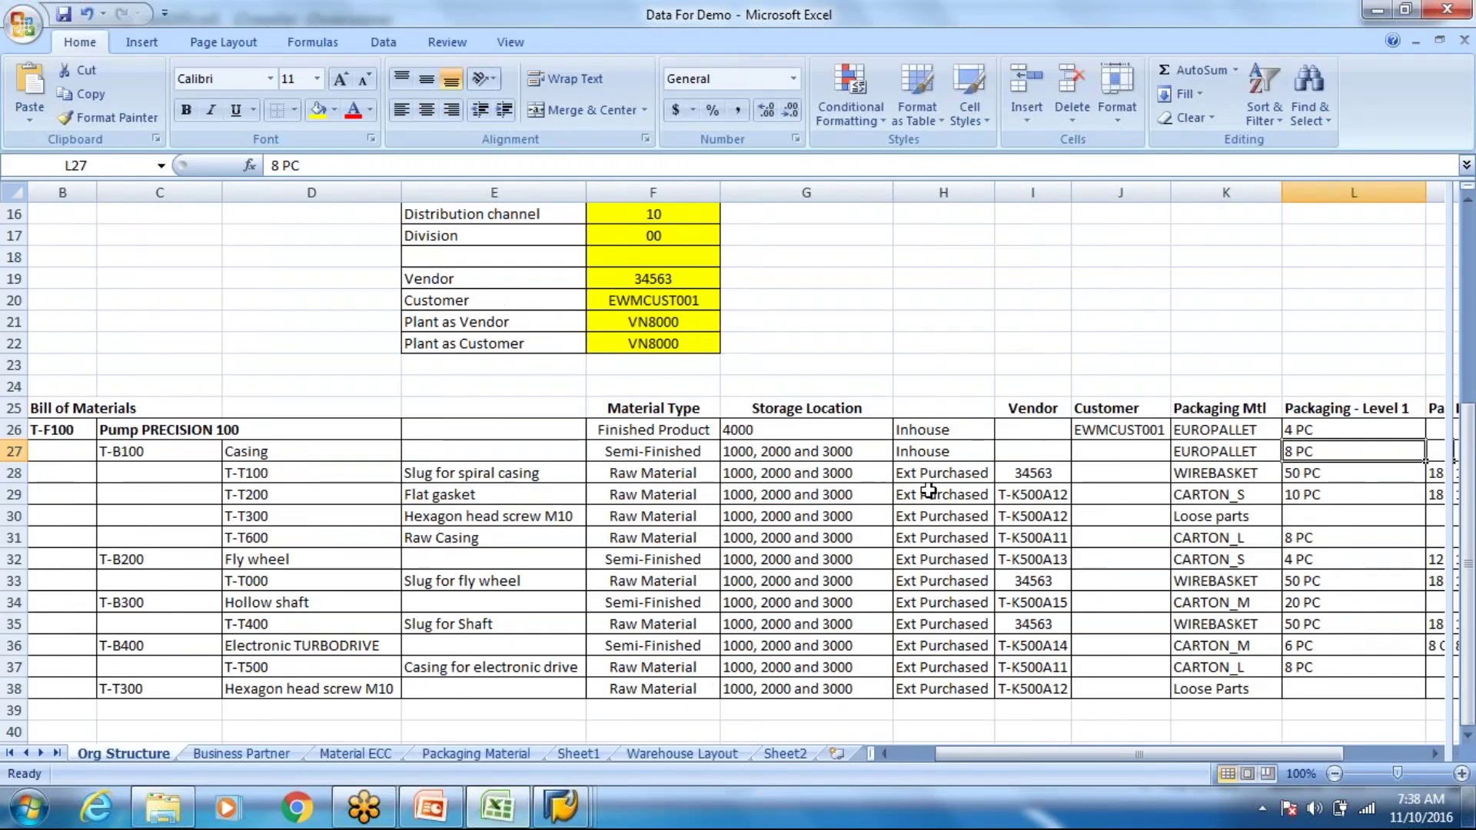
key("Right")
key("alt+Tab")
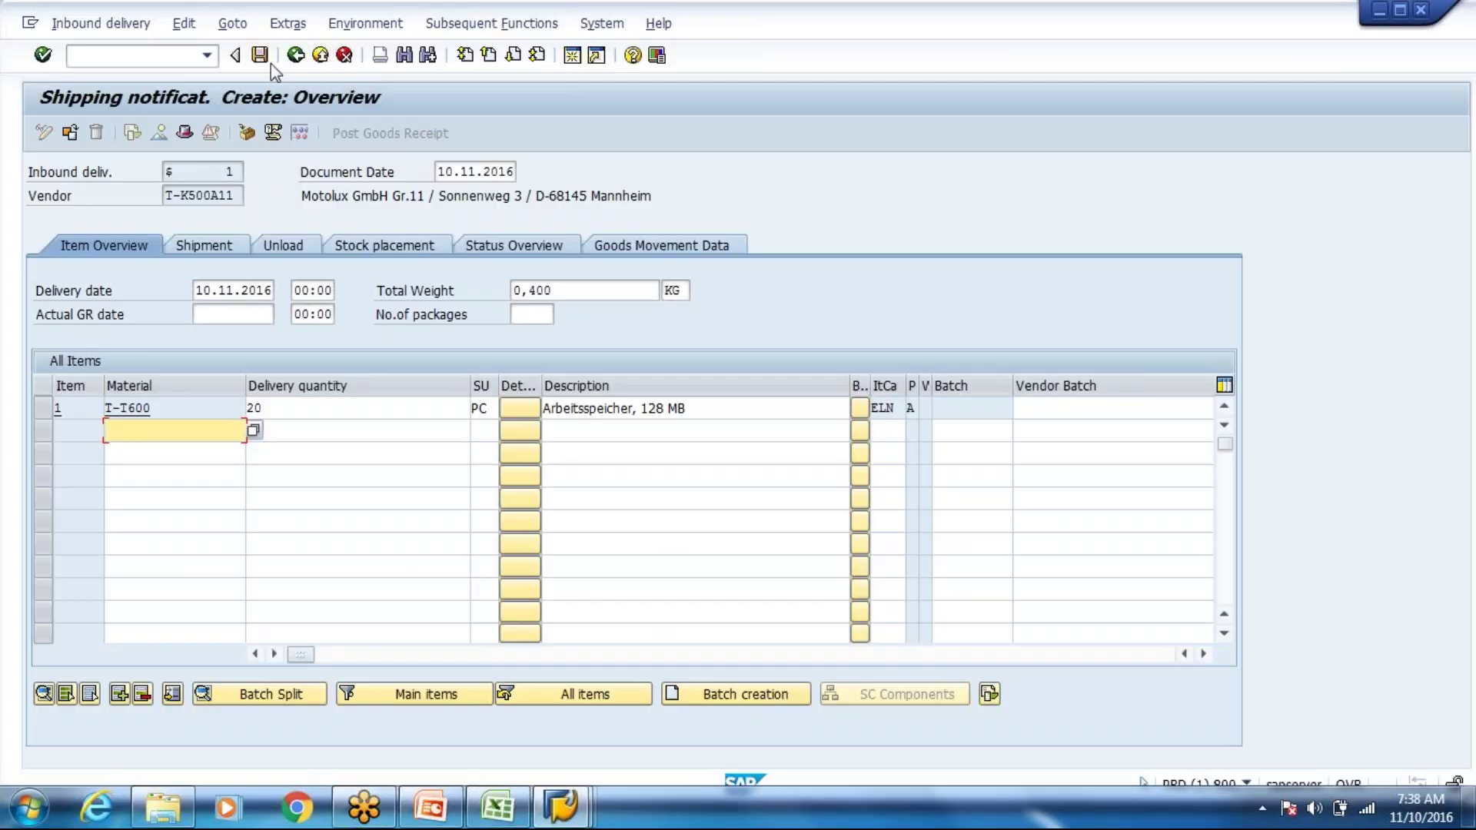
Assign storage location 1000 to the T-T600 item in its stock placement data, save the inbound delivery and exit VL31N
left_click(384, 246)
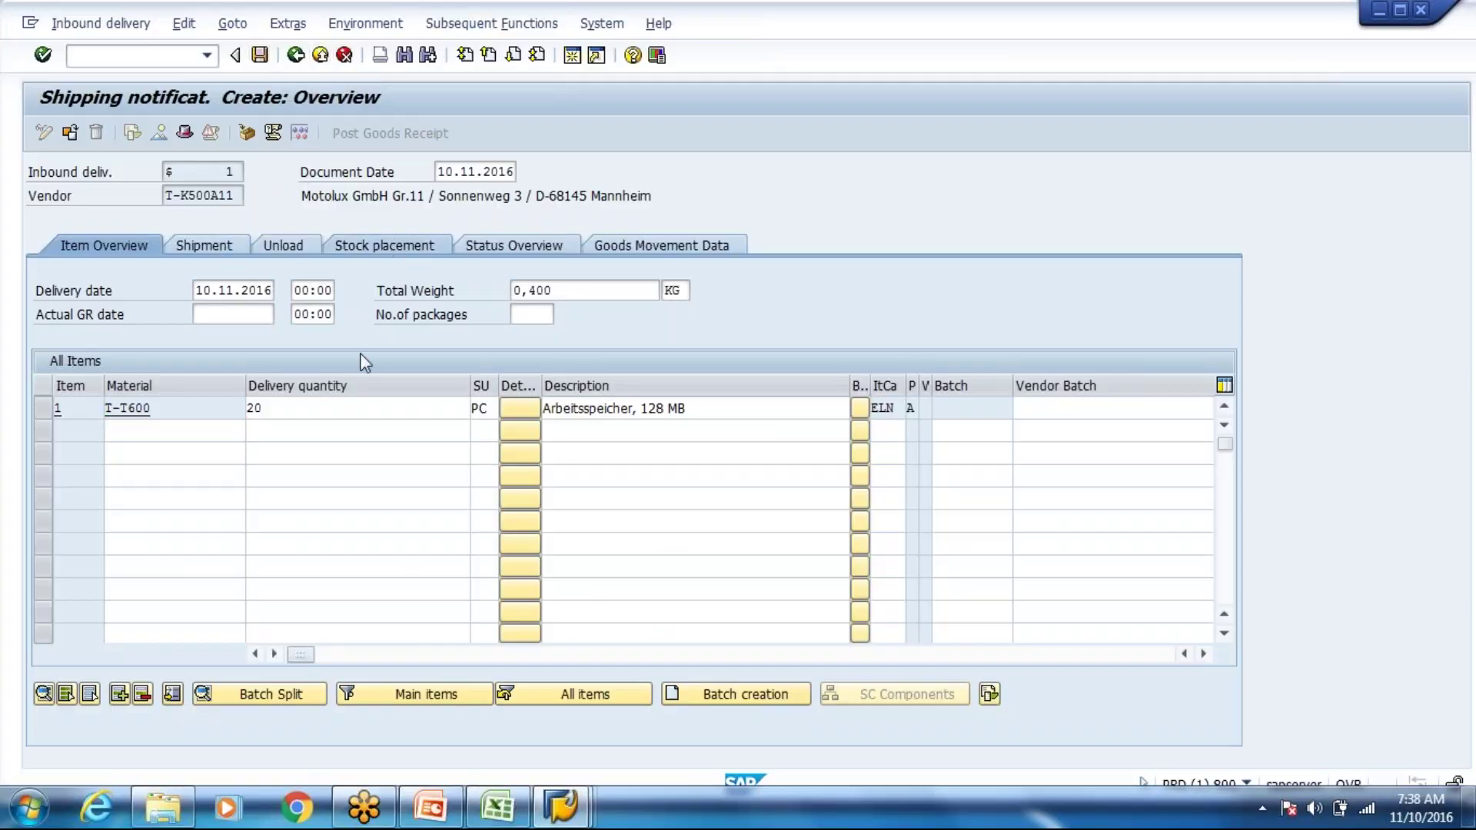
key("Down")
key("Down")
key("Tab")
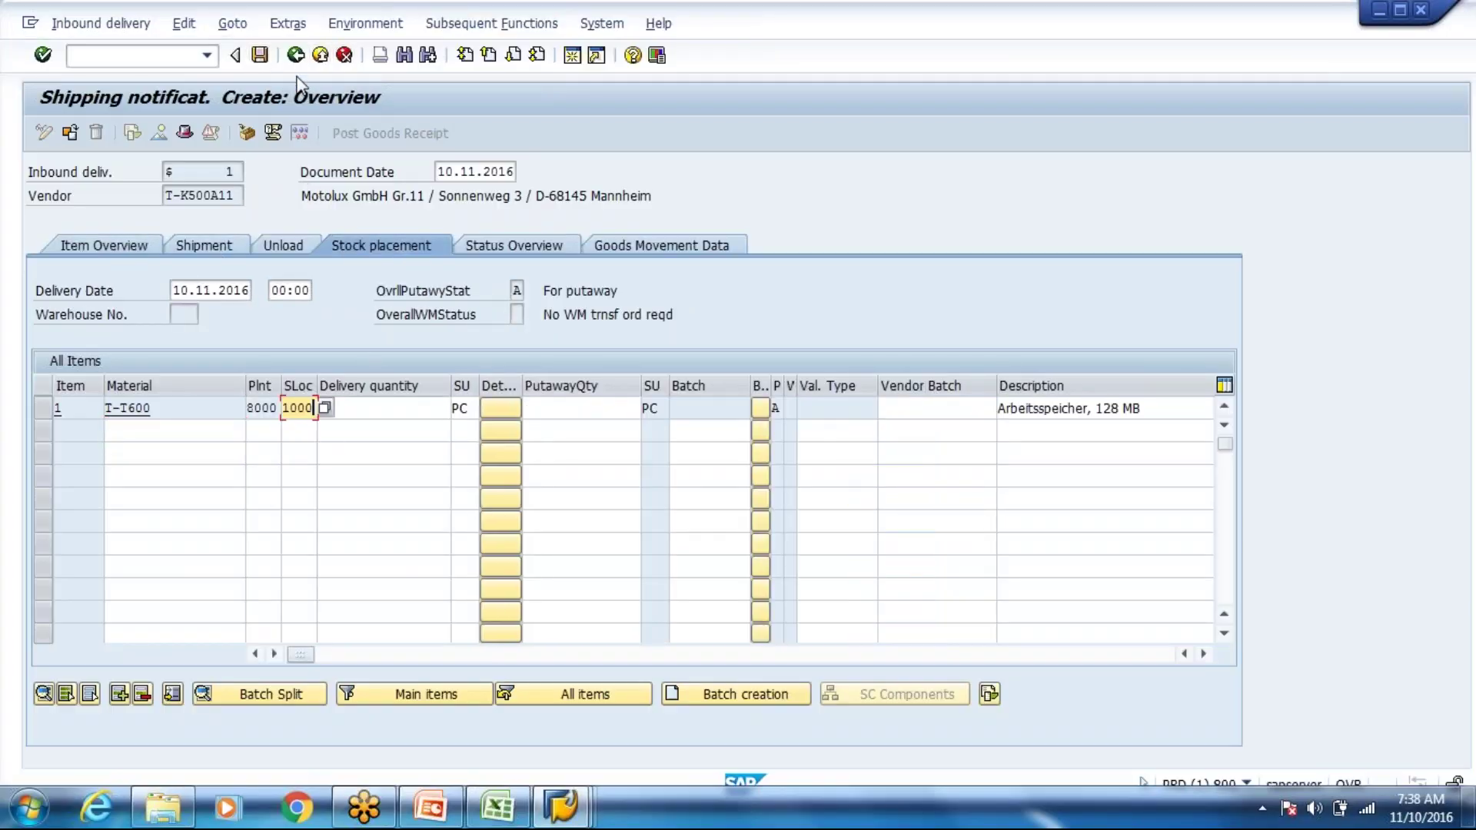
type("20")
key("ctrl+s")
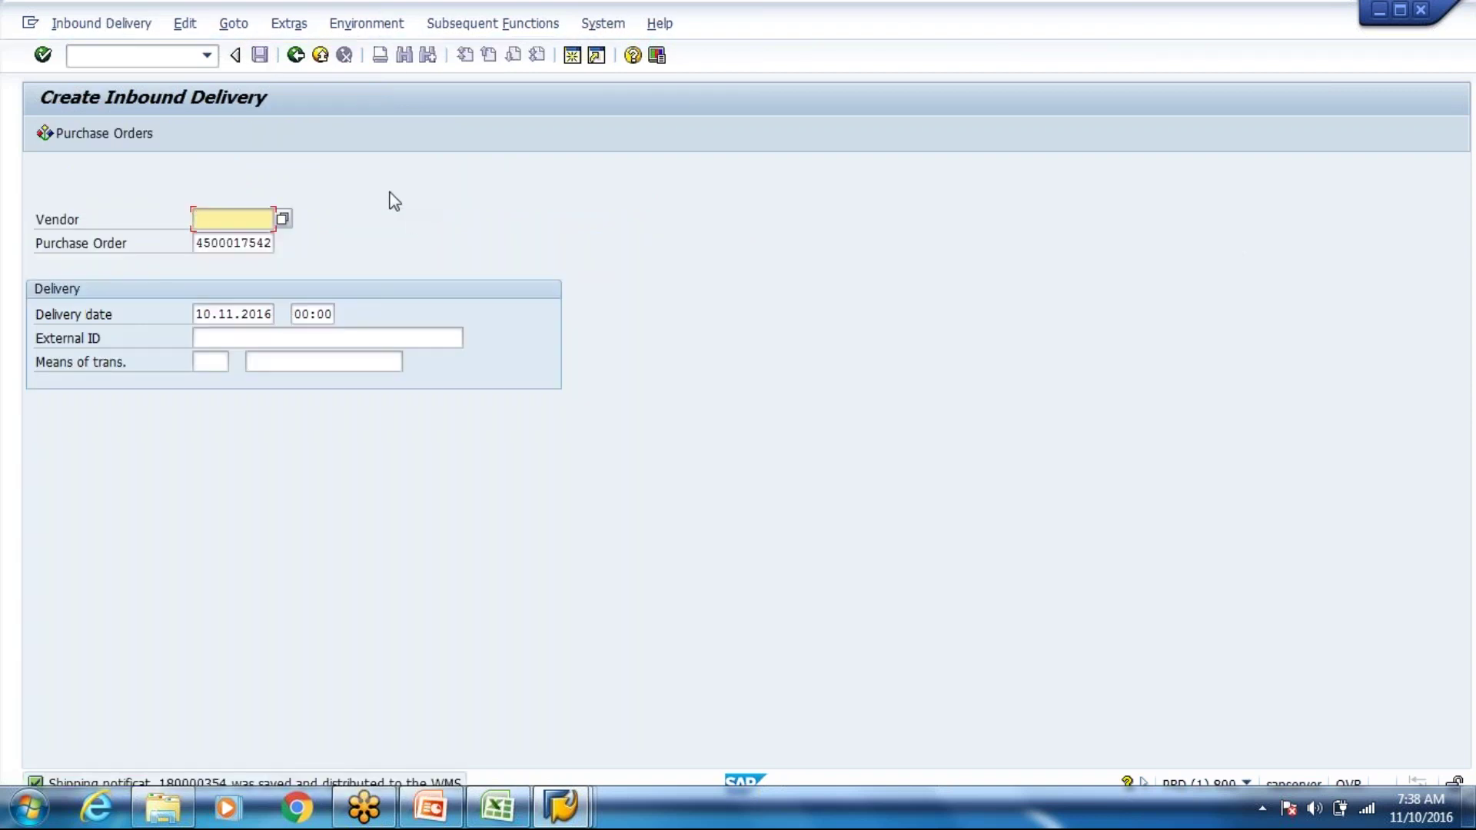
left_click(321, 56)
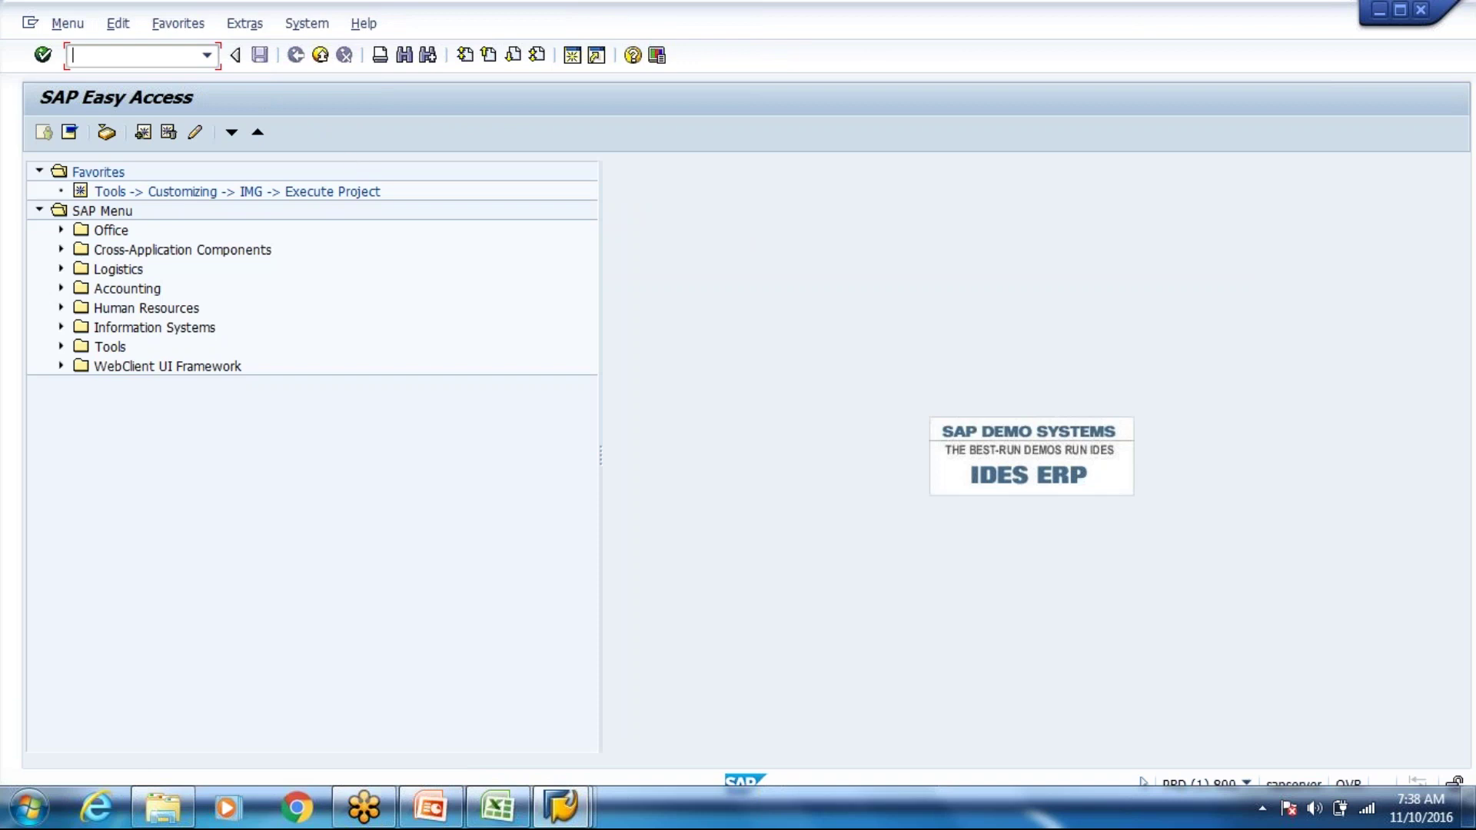
Switch to the Maintain Inbound Delivery session, find the new delivery by its ERP document number 180000354 and display its handling units
mouse_move(562, 805)
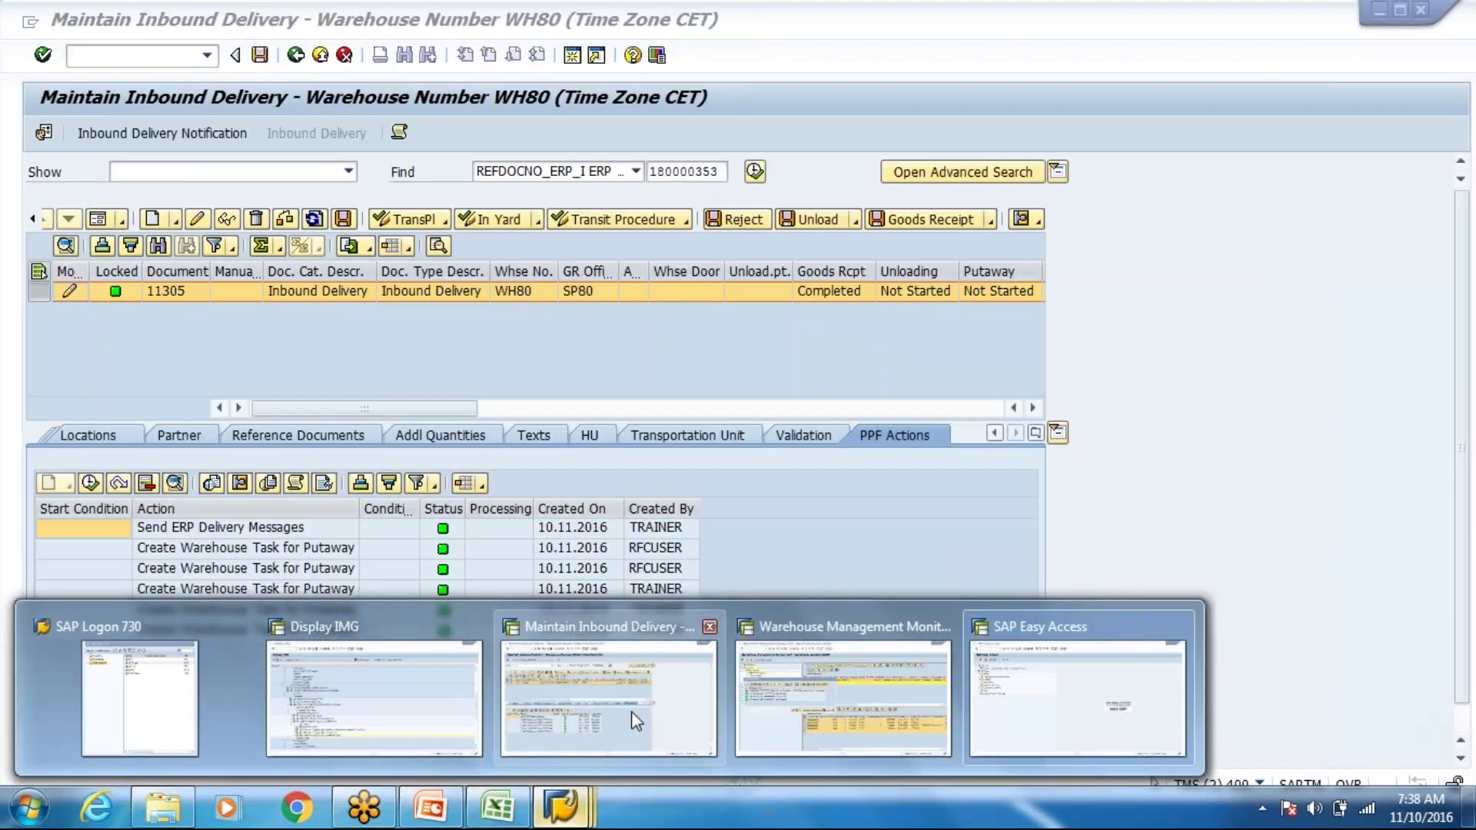
left_click(631, 712)
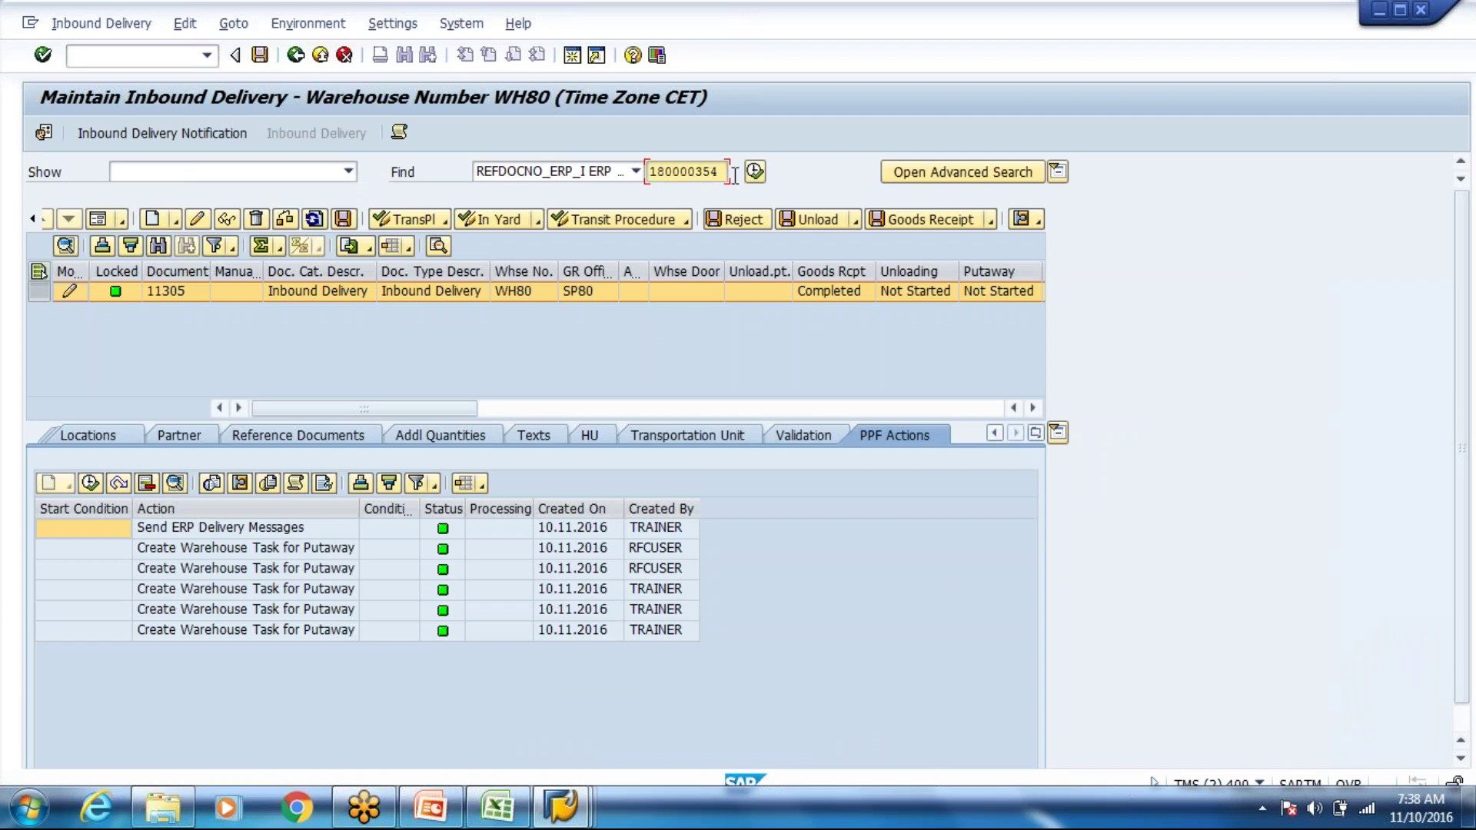
left_click(756, 170)
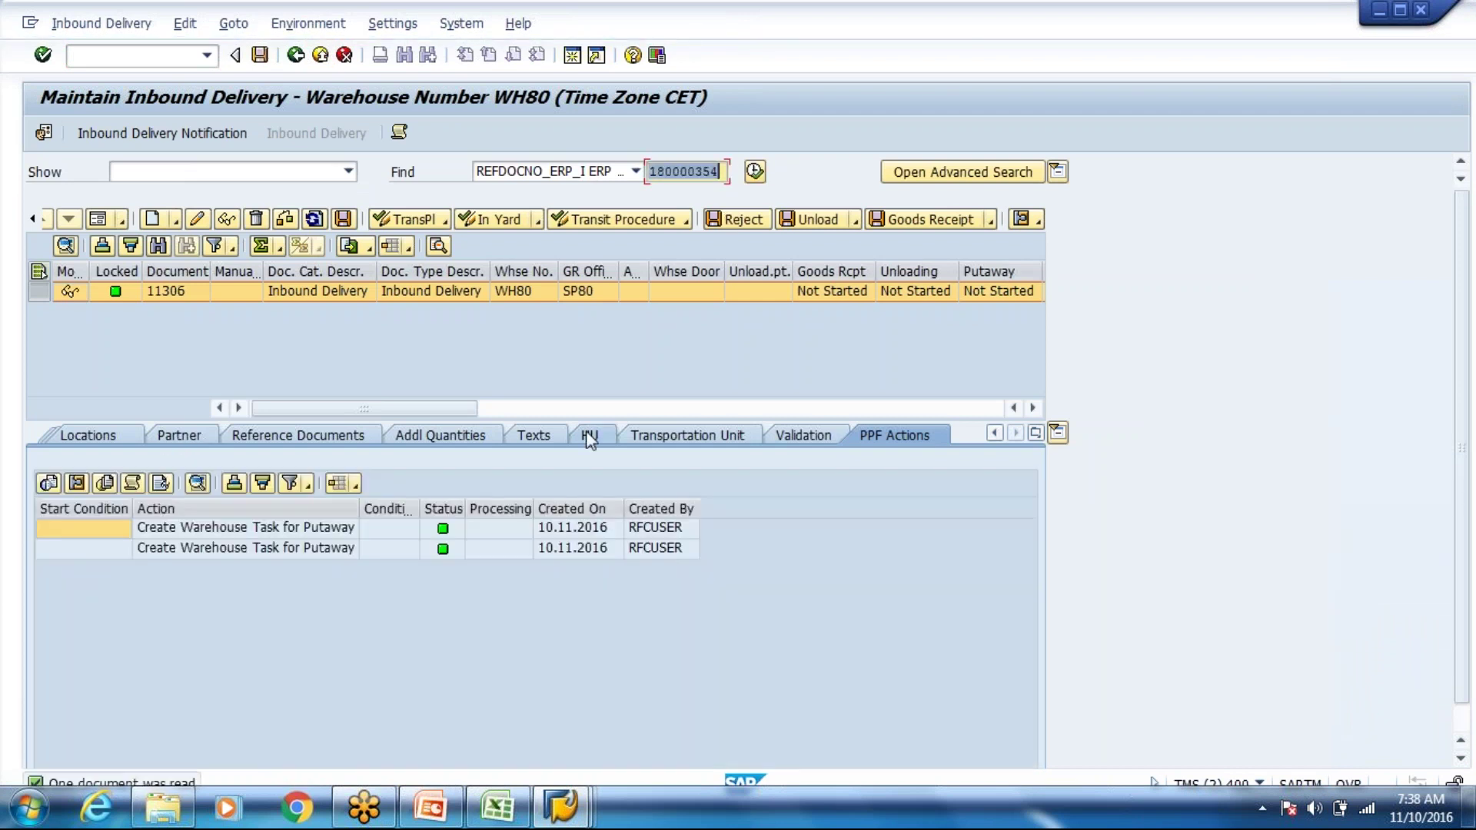
left_click(577, 436)
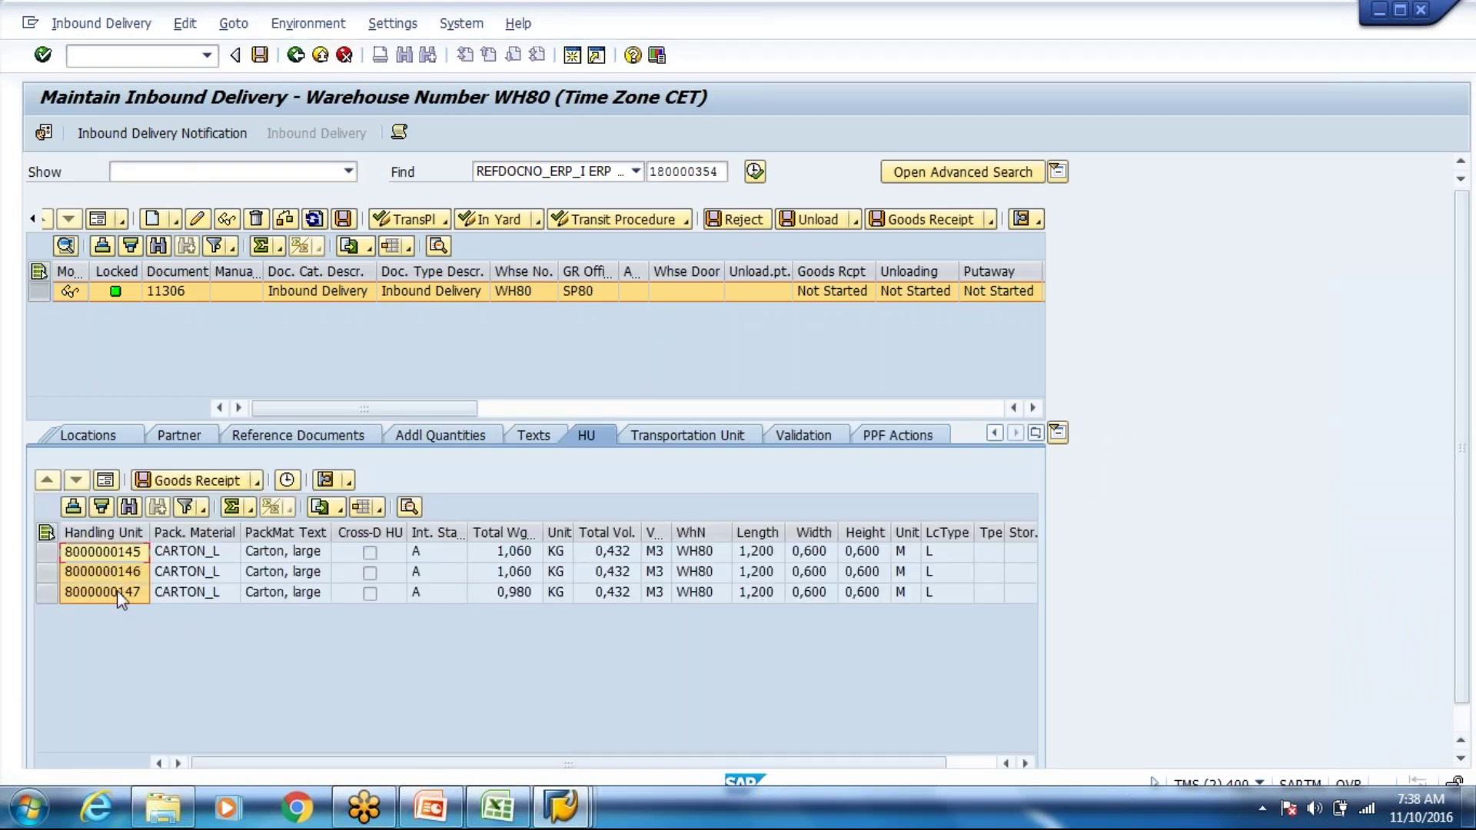
left_click(101, 23)
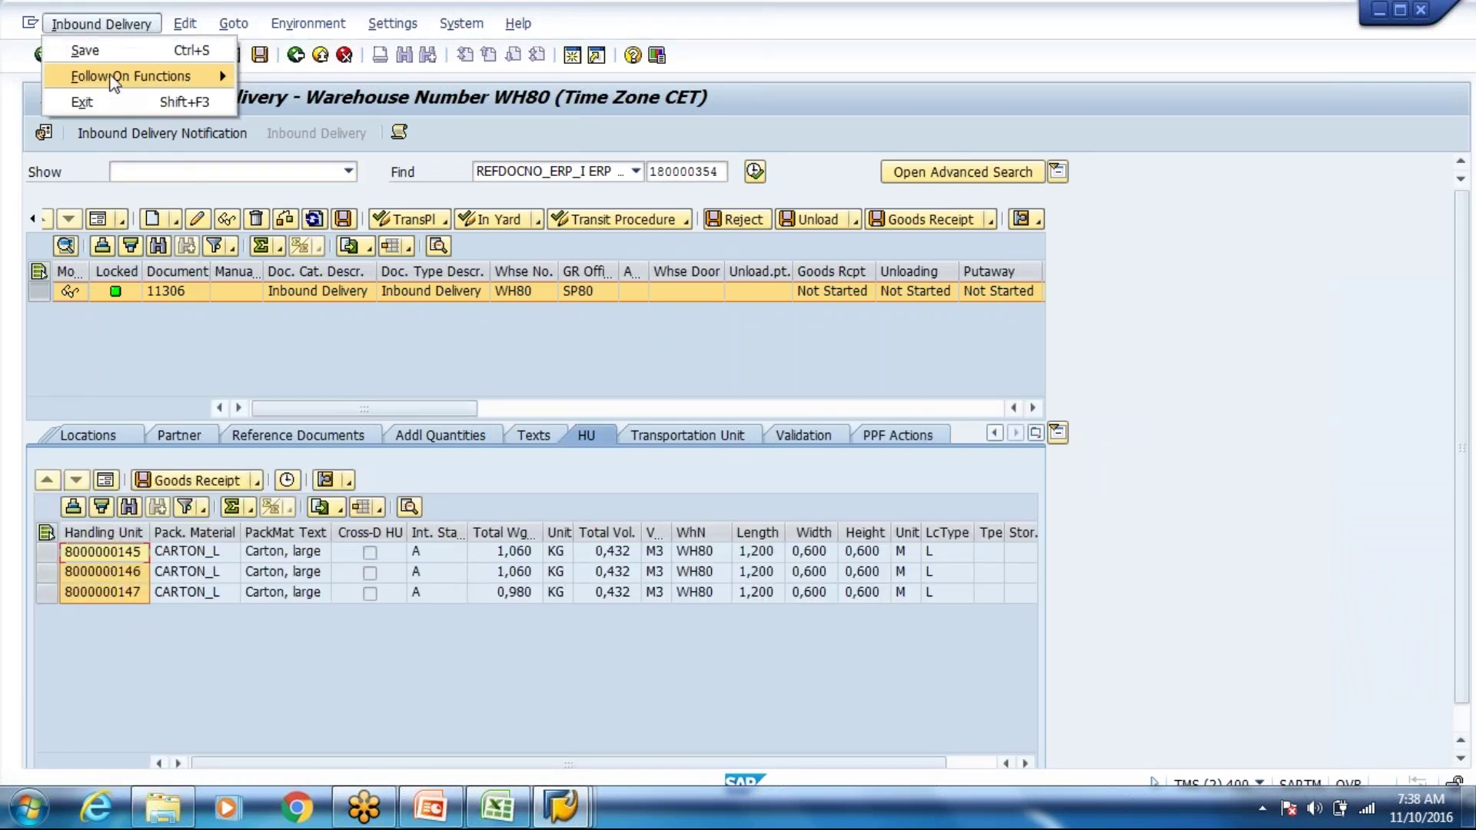
mouse_move(131, 75)
left_click(302, 121)
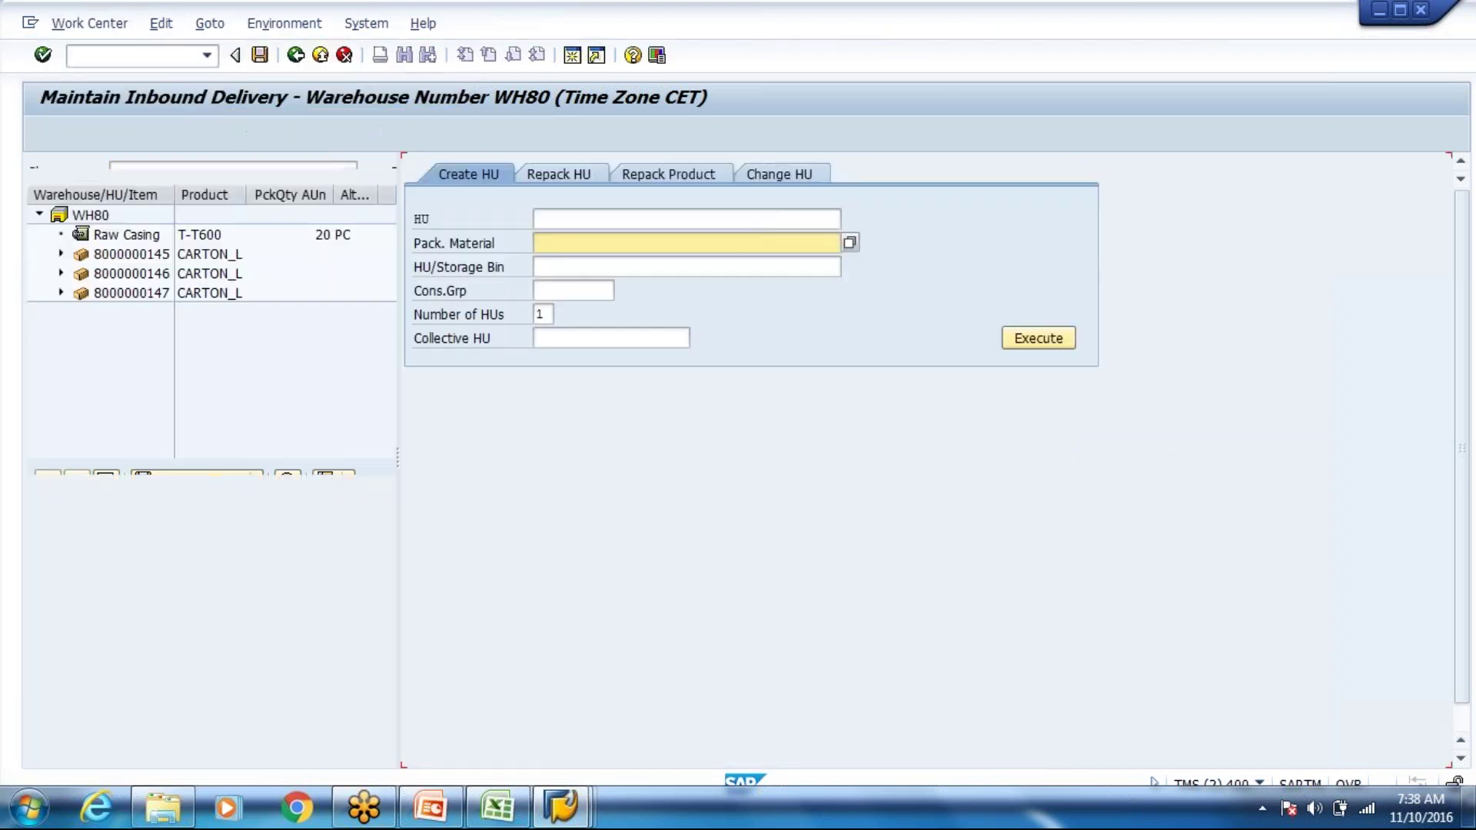
left_click(60, 293)
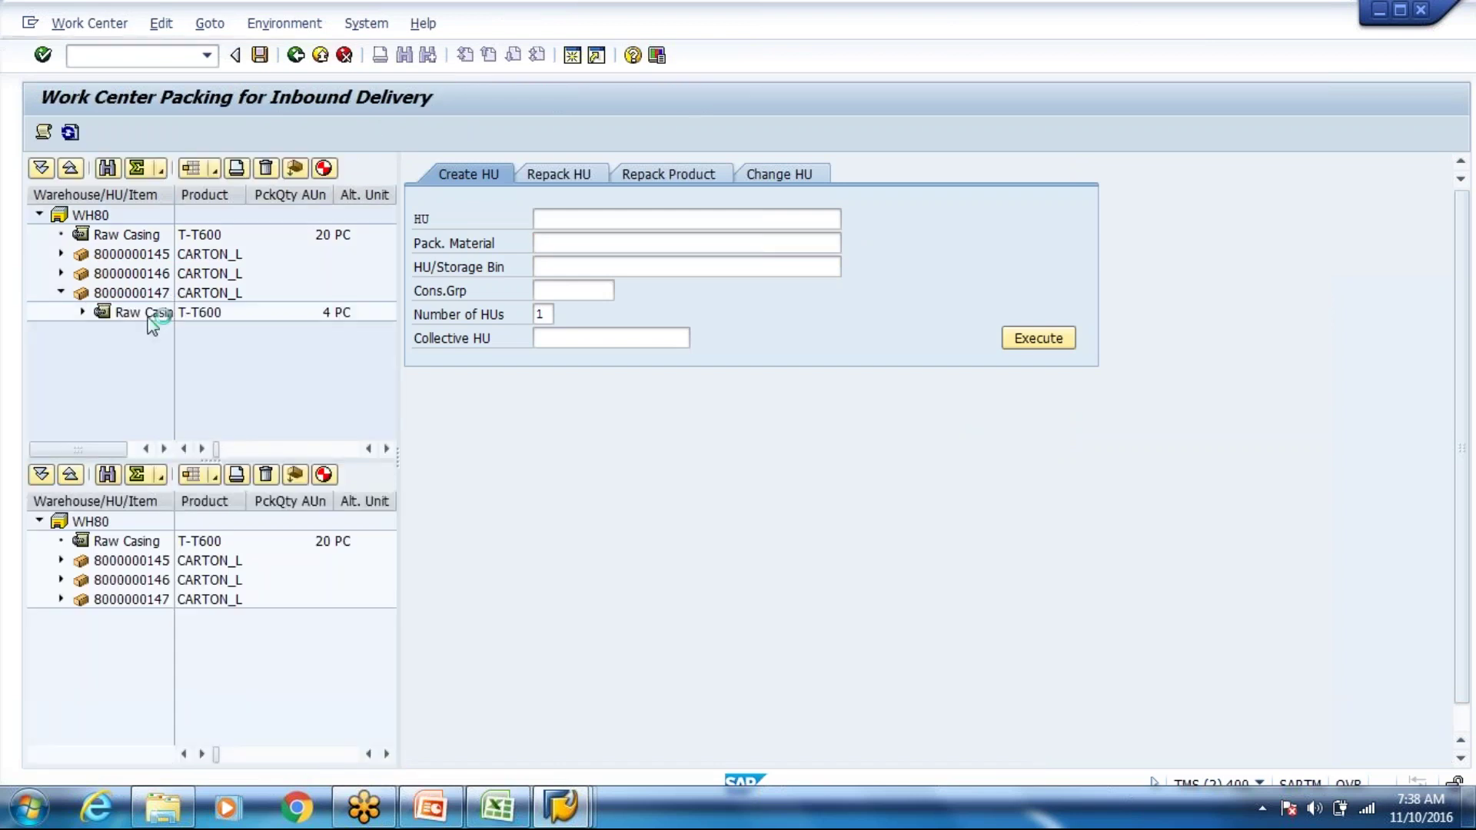
left_click(83, 311)
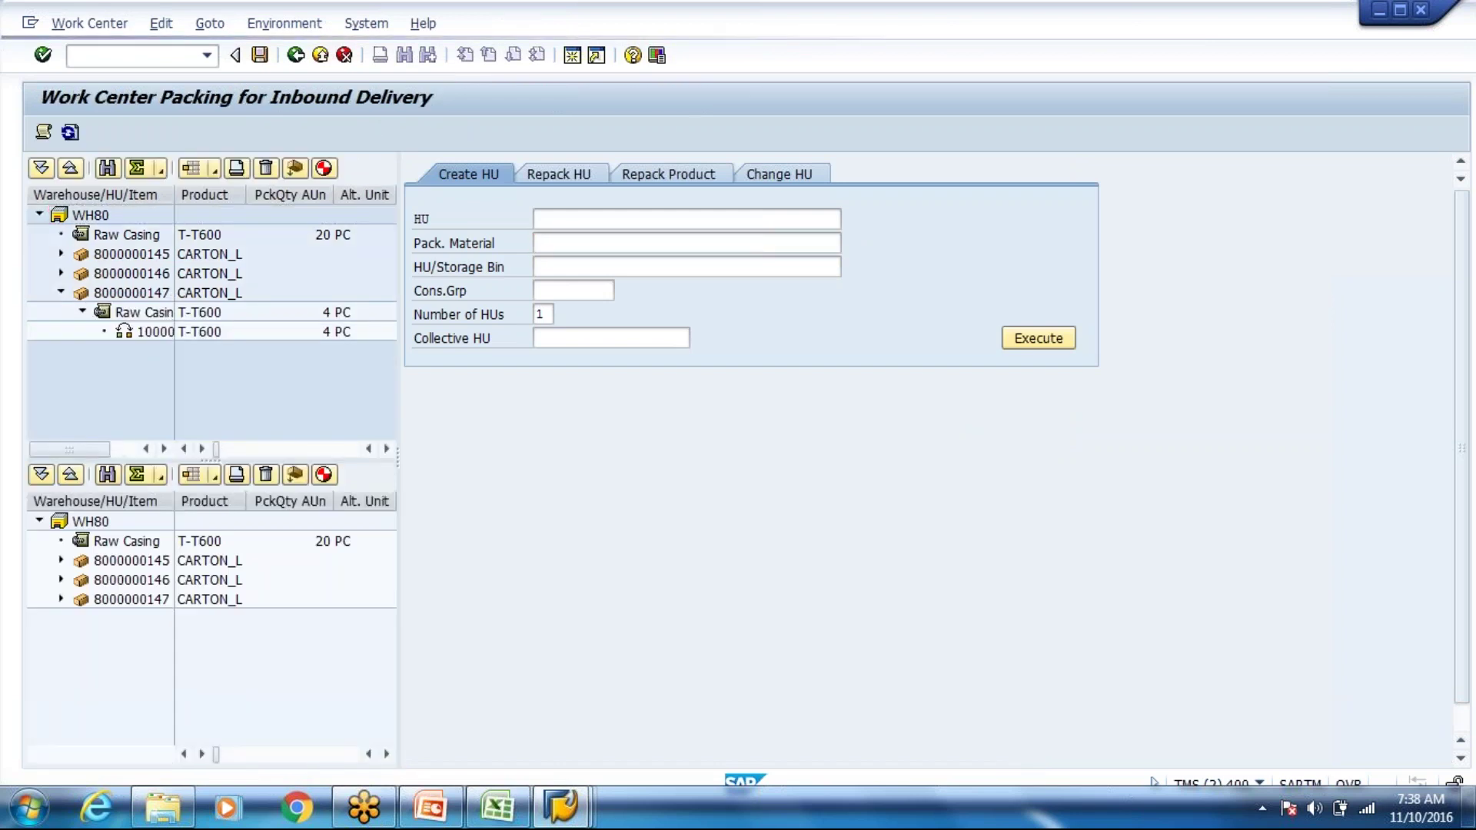
left_click(154, 332)
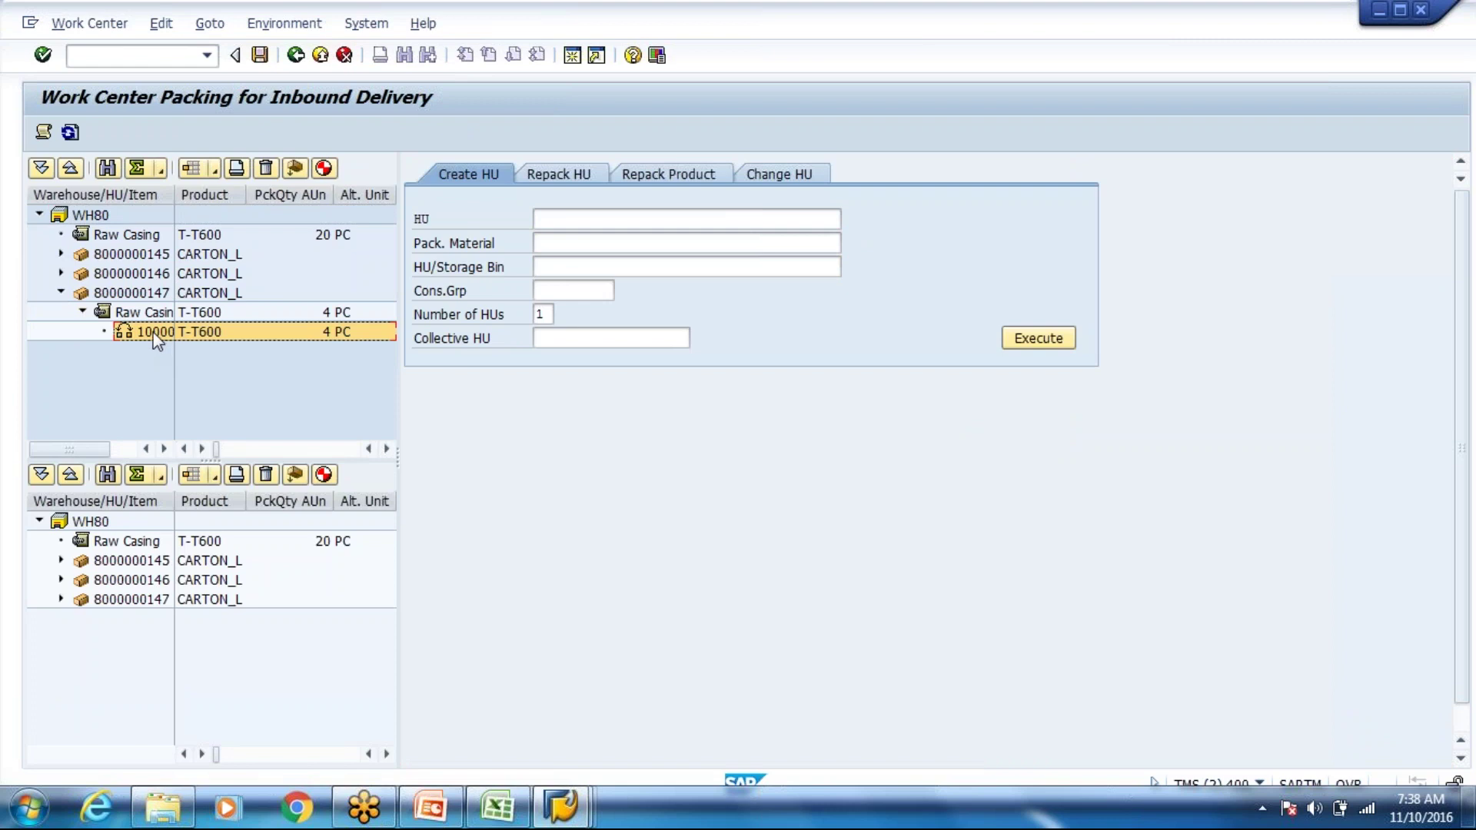
left_click(550, 236)
left_click(613, 251)
left_click(627, 261)
left_click(1045, 339)
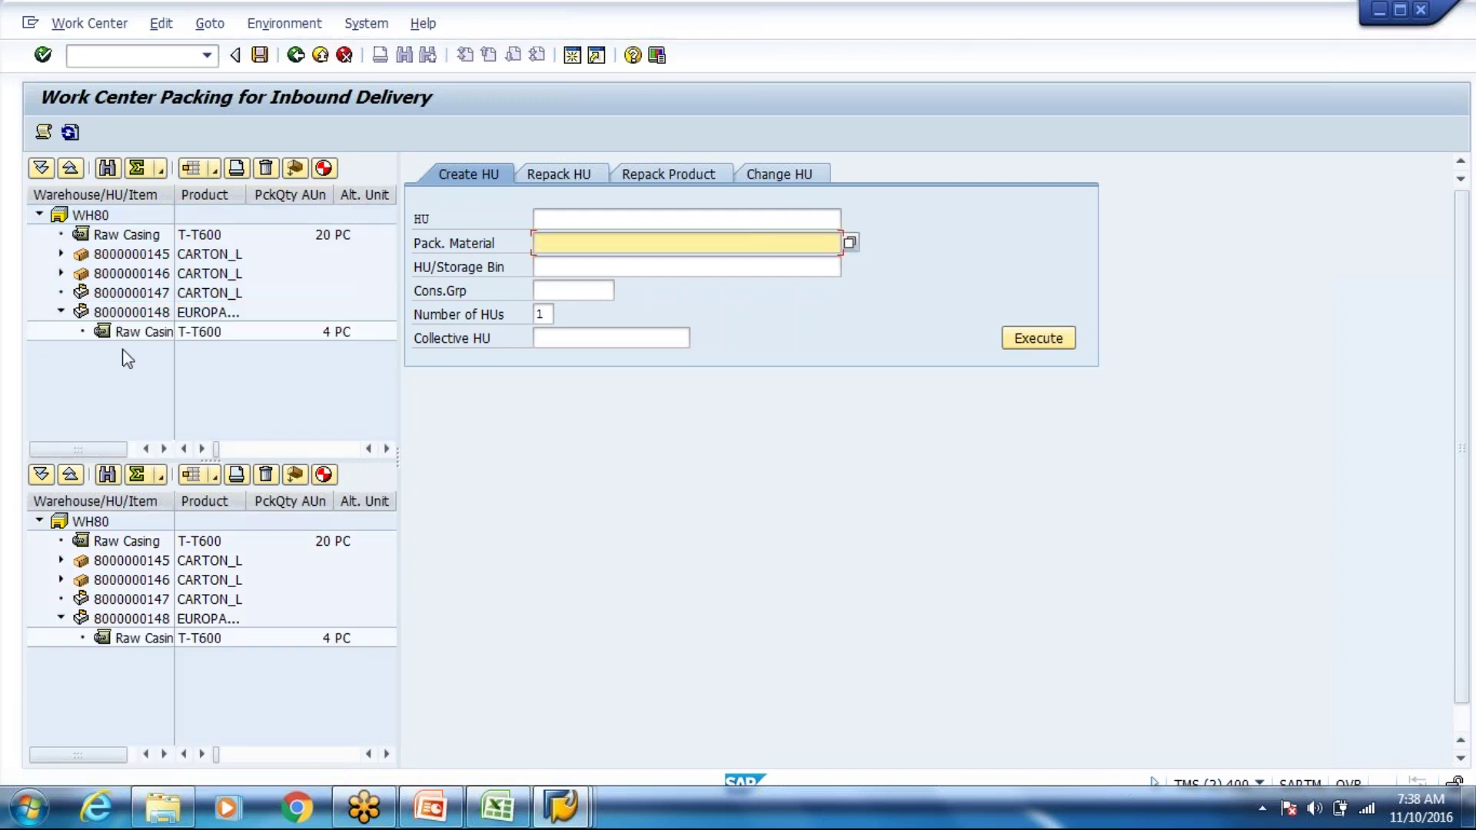
left_click(61, 274)
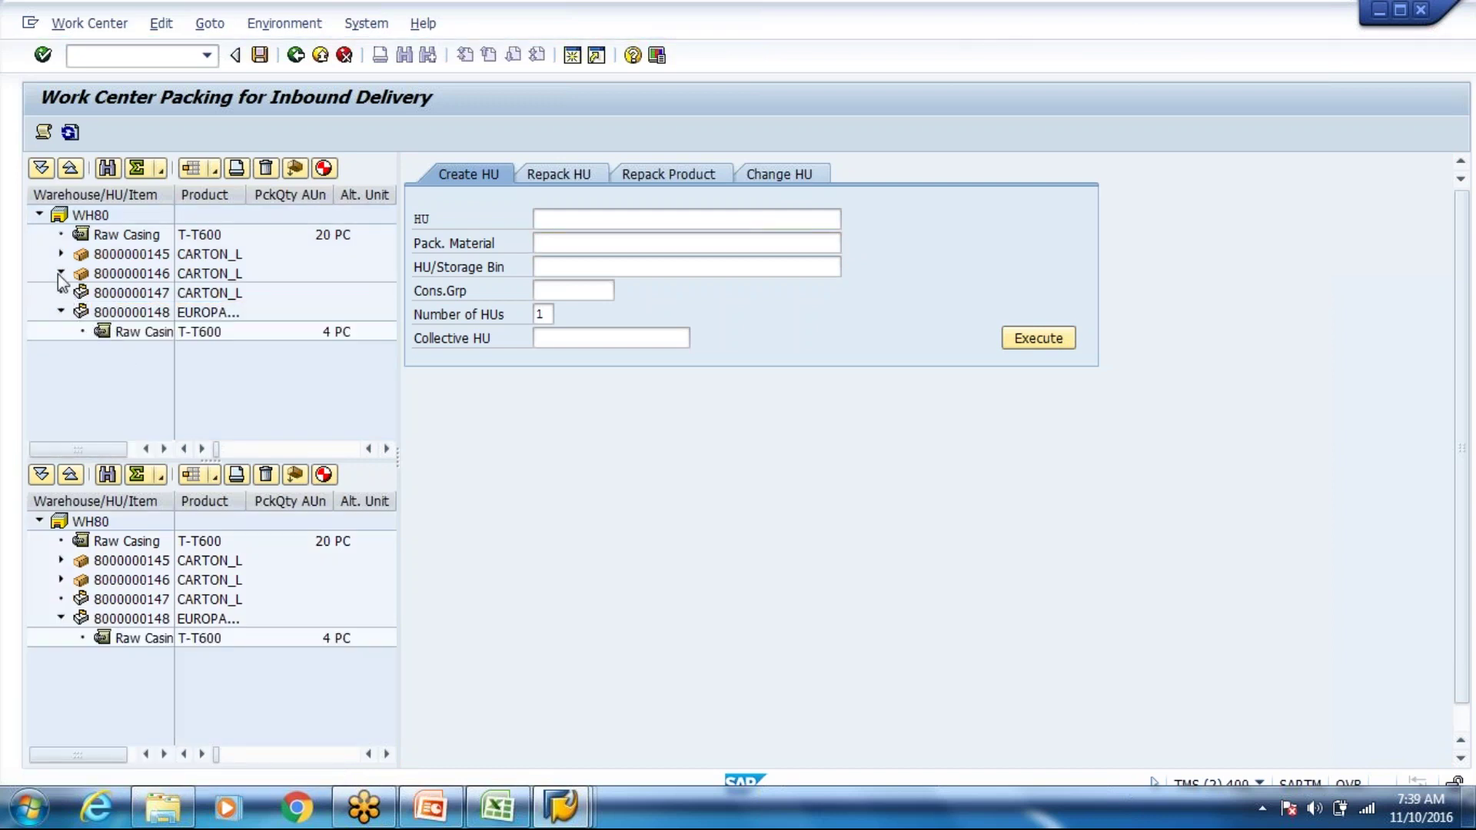
left_click(564, 244)
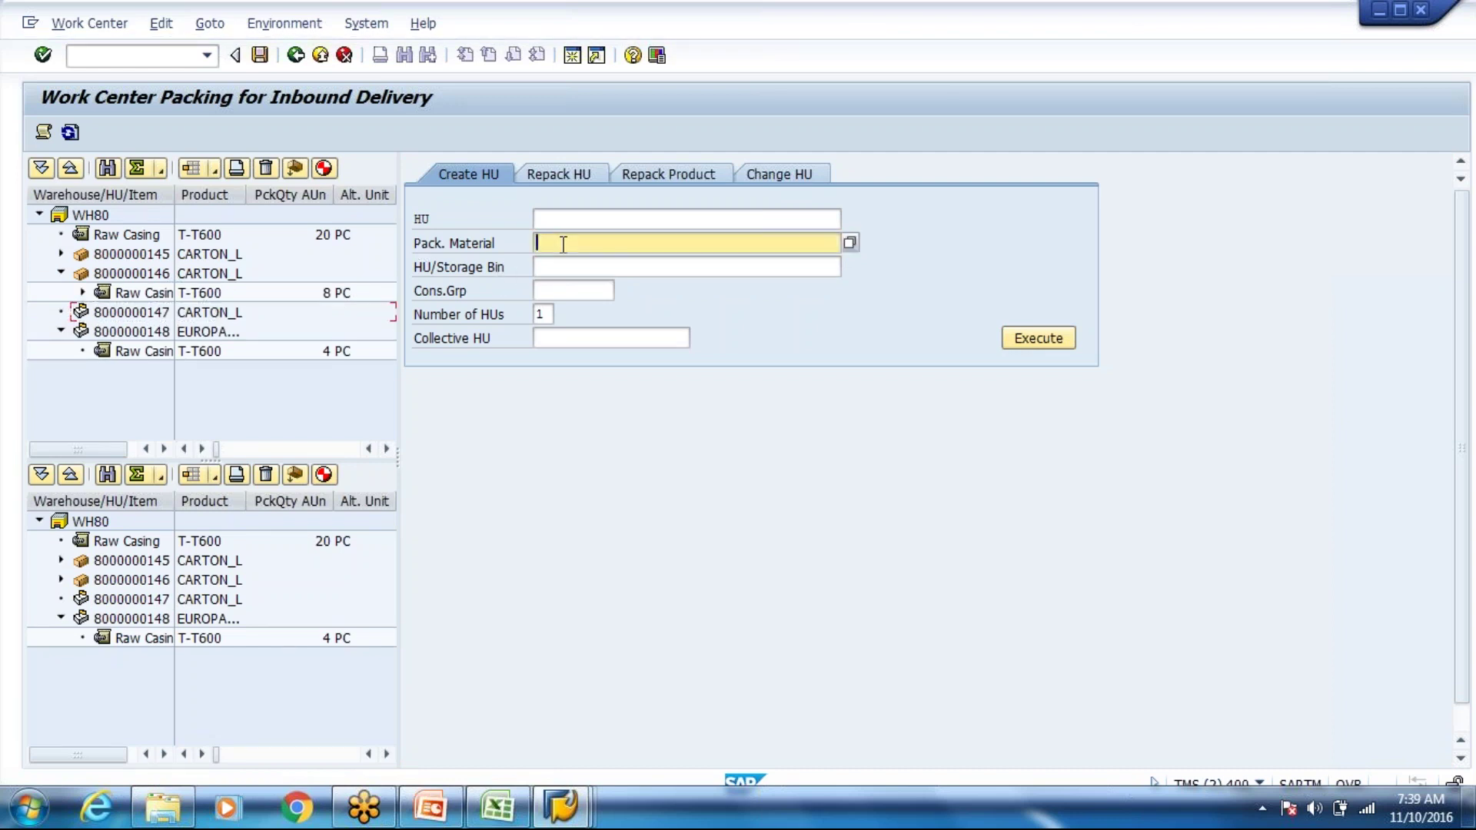
left_click(564, 245)
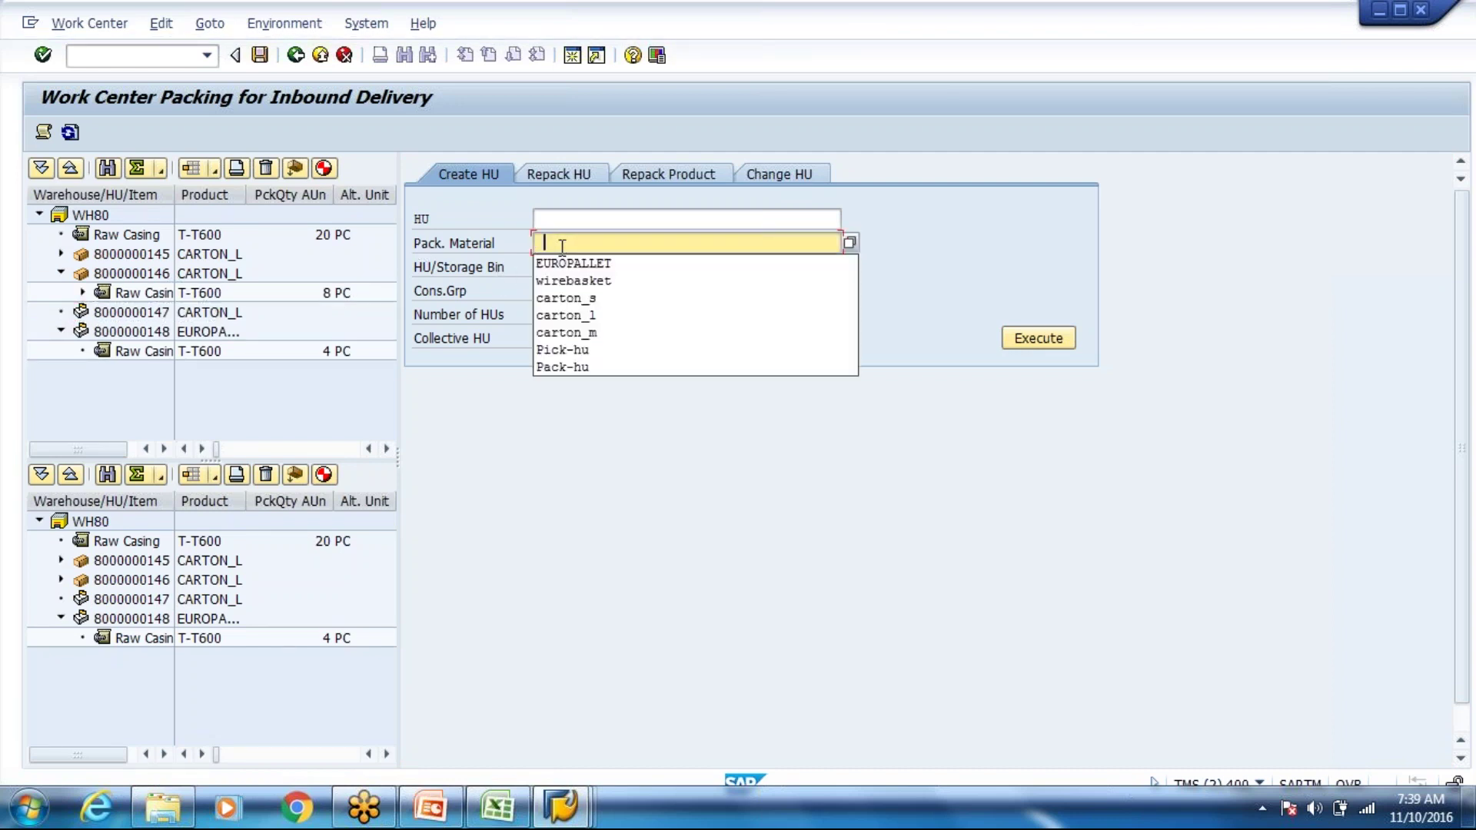
left_click(569, 263)
left_click(1039, 338)
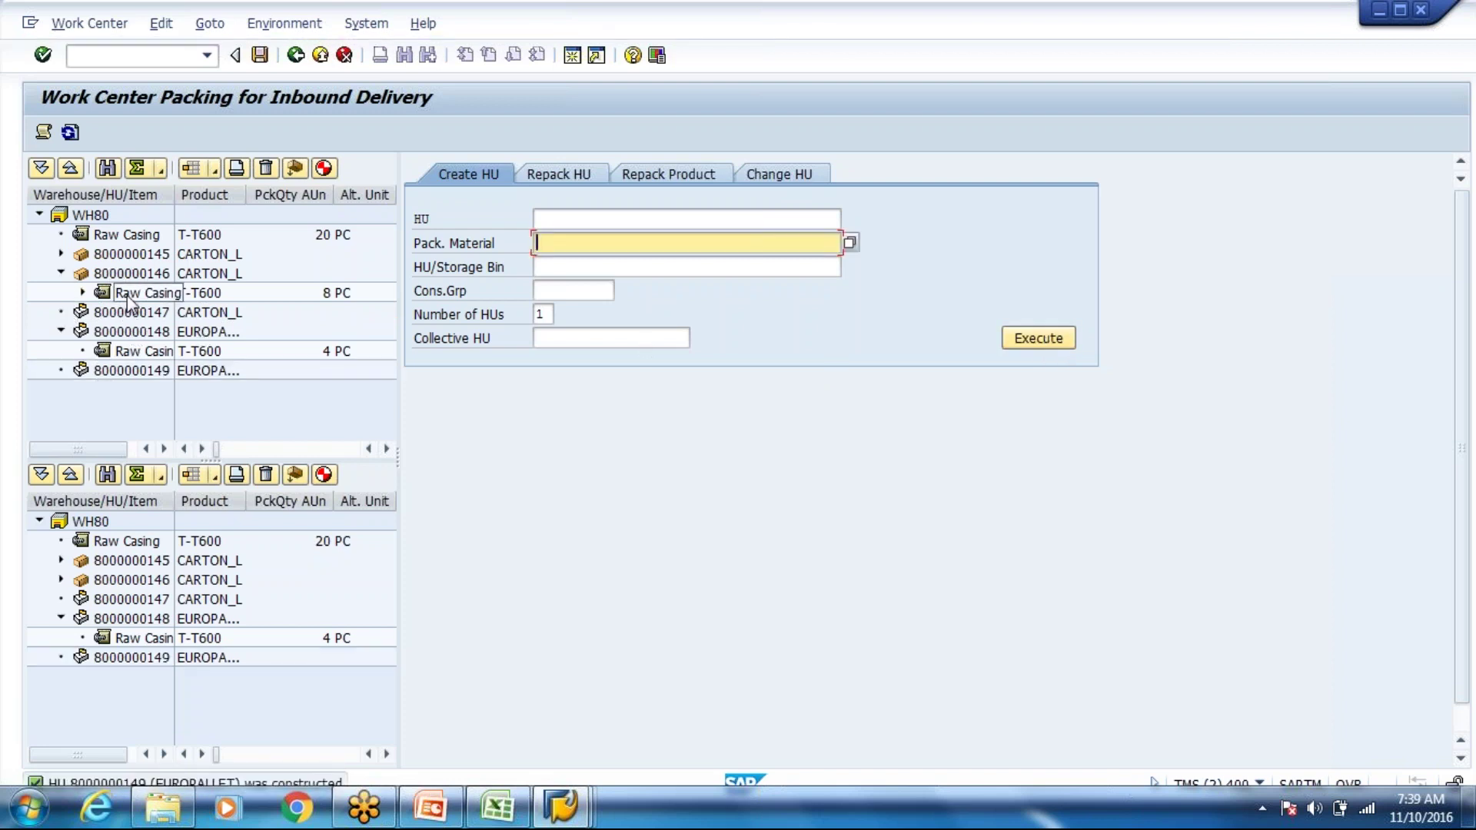
left_click_drag(127, 298, 120, 371)
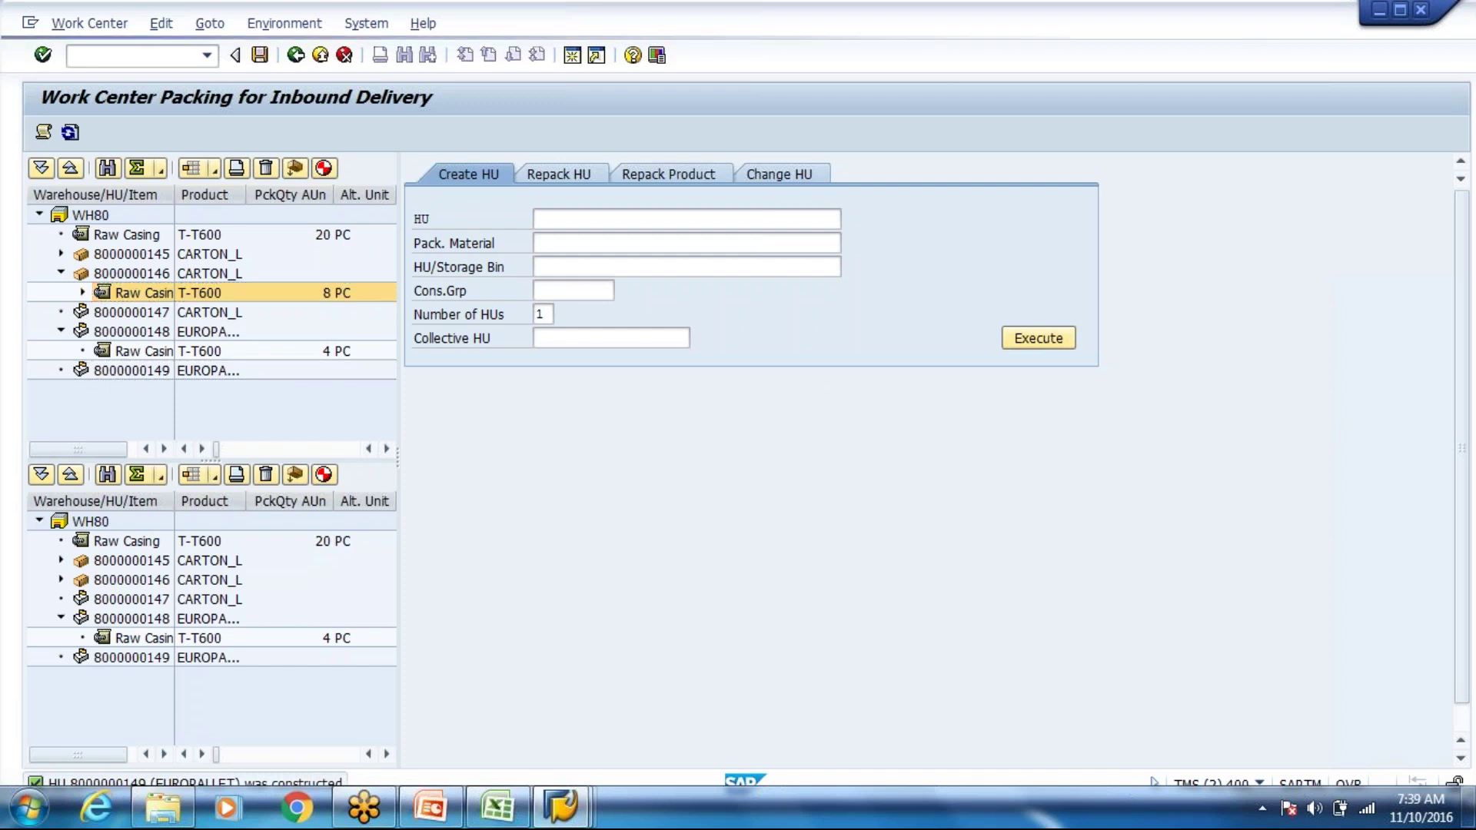
left_click(551, 244)
left_click(596, 261)
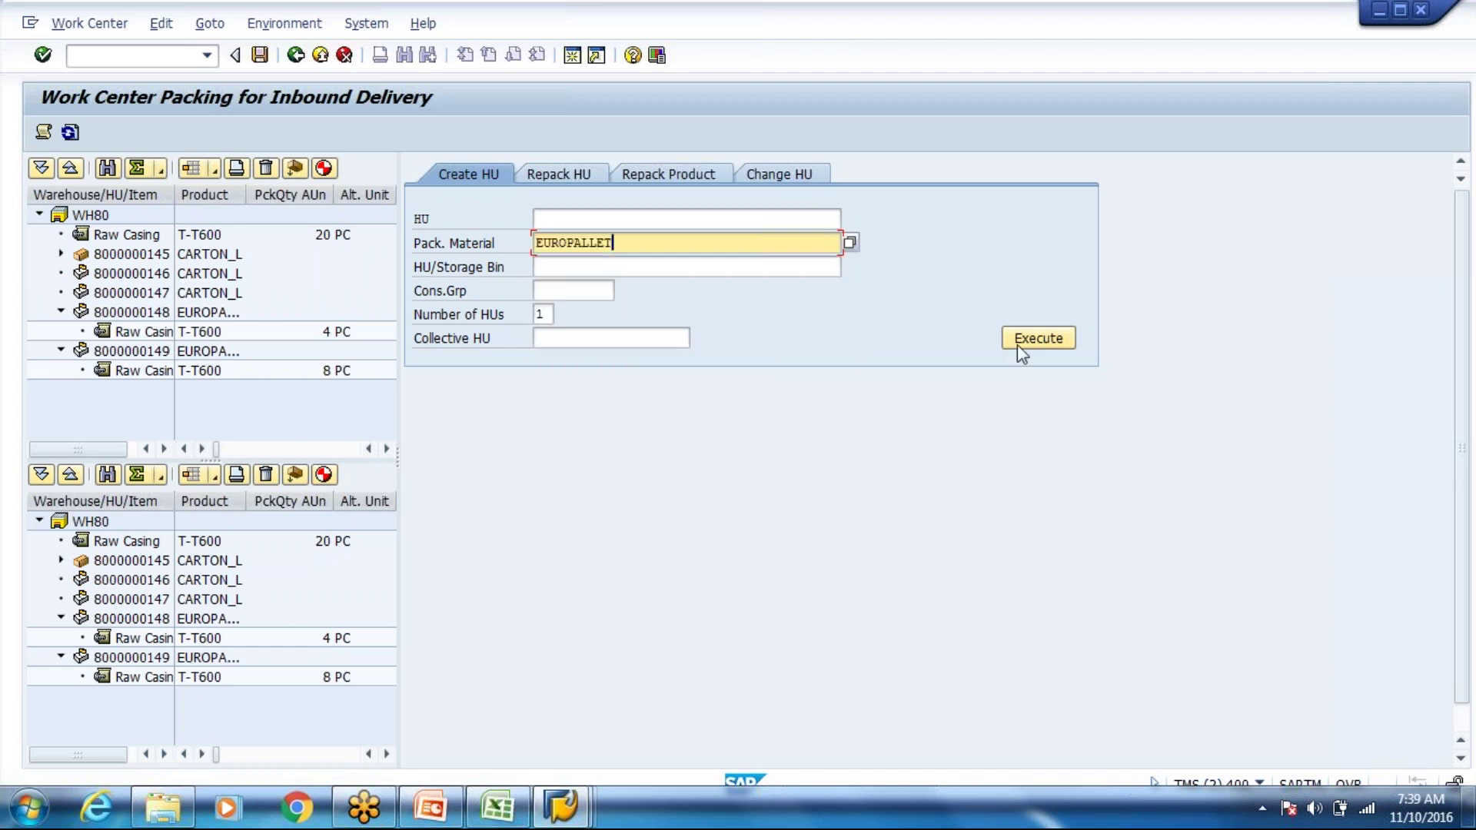
left_click(1019, 343)
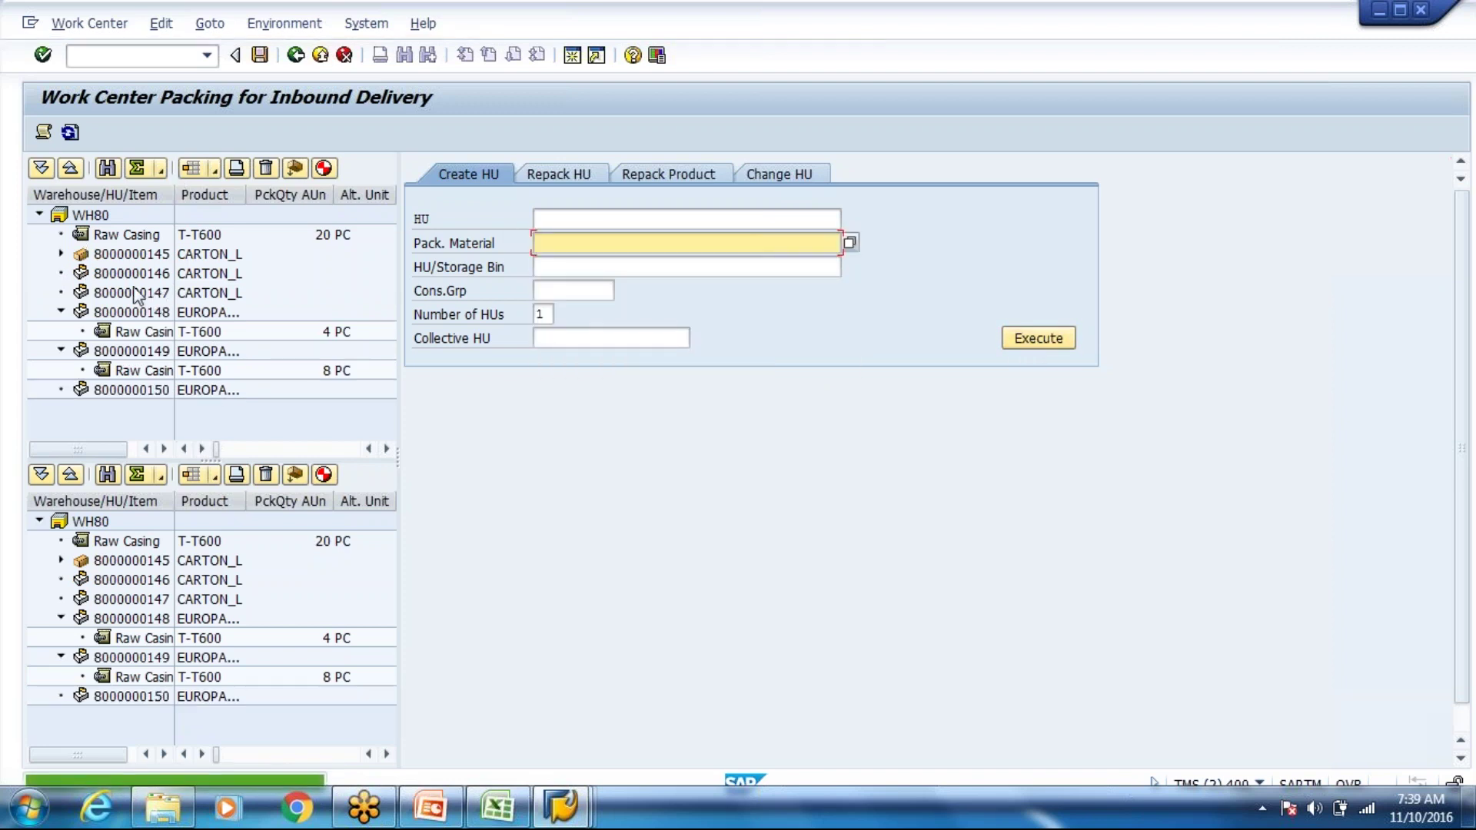
left_click(62, 253)
left_click(158, 273)
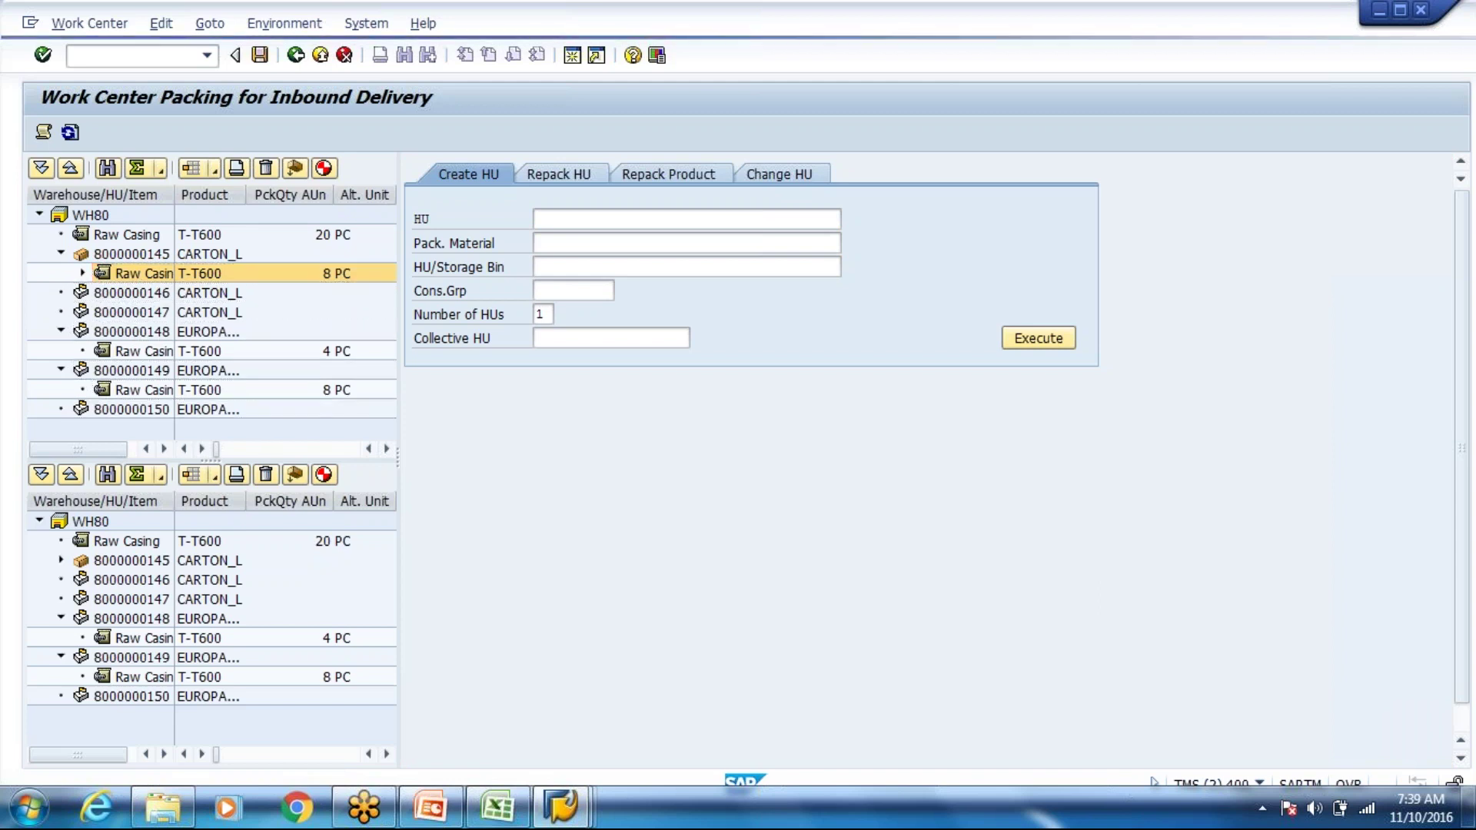
left_click_drag(146, 273, 131, 409)
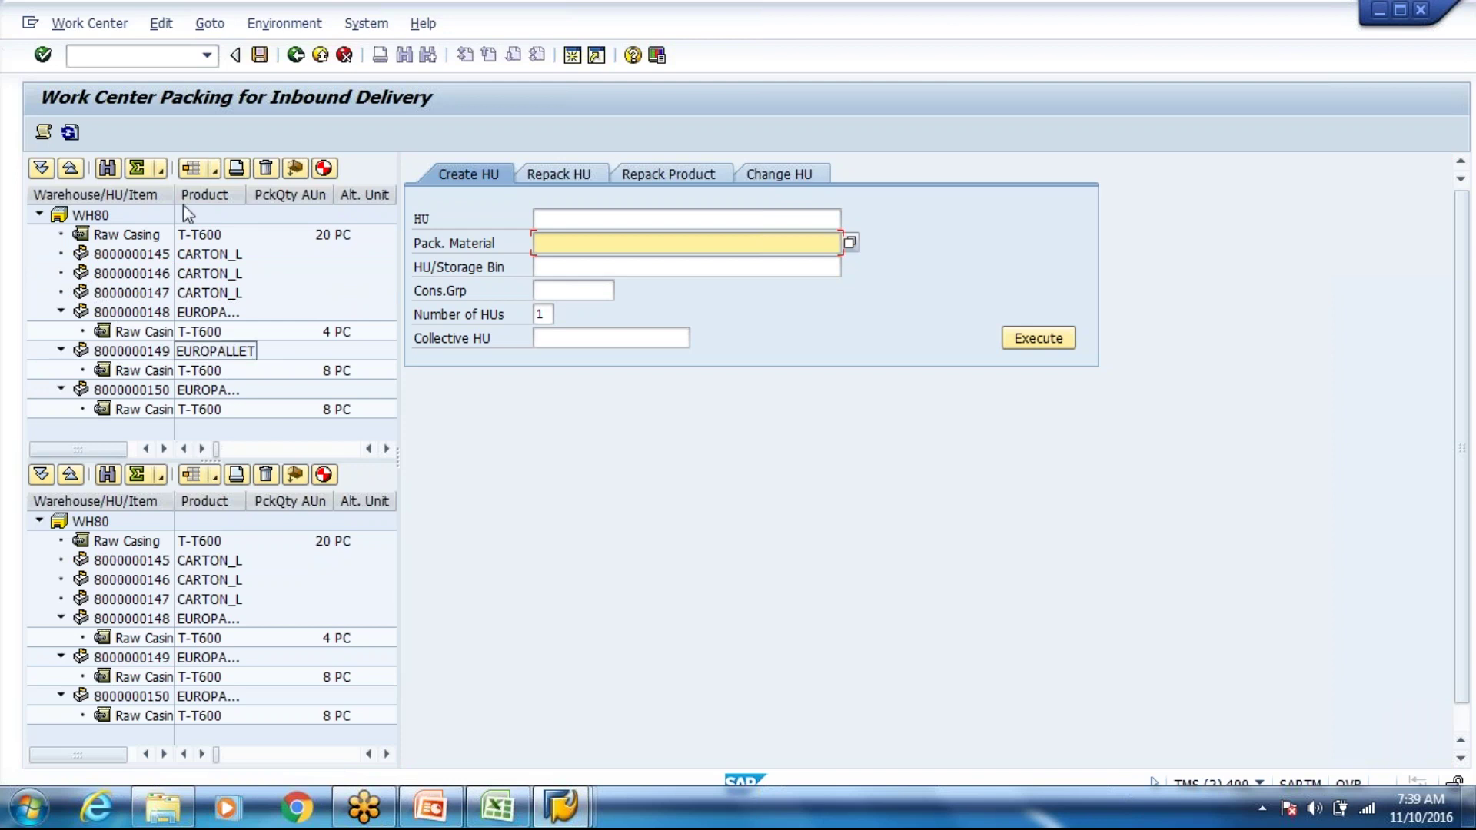
left_click(260, 54)
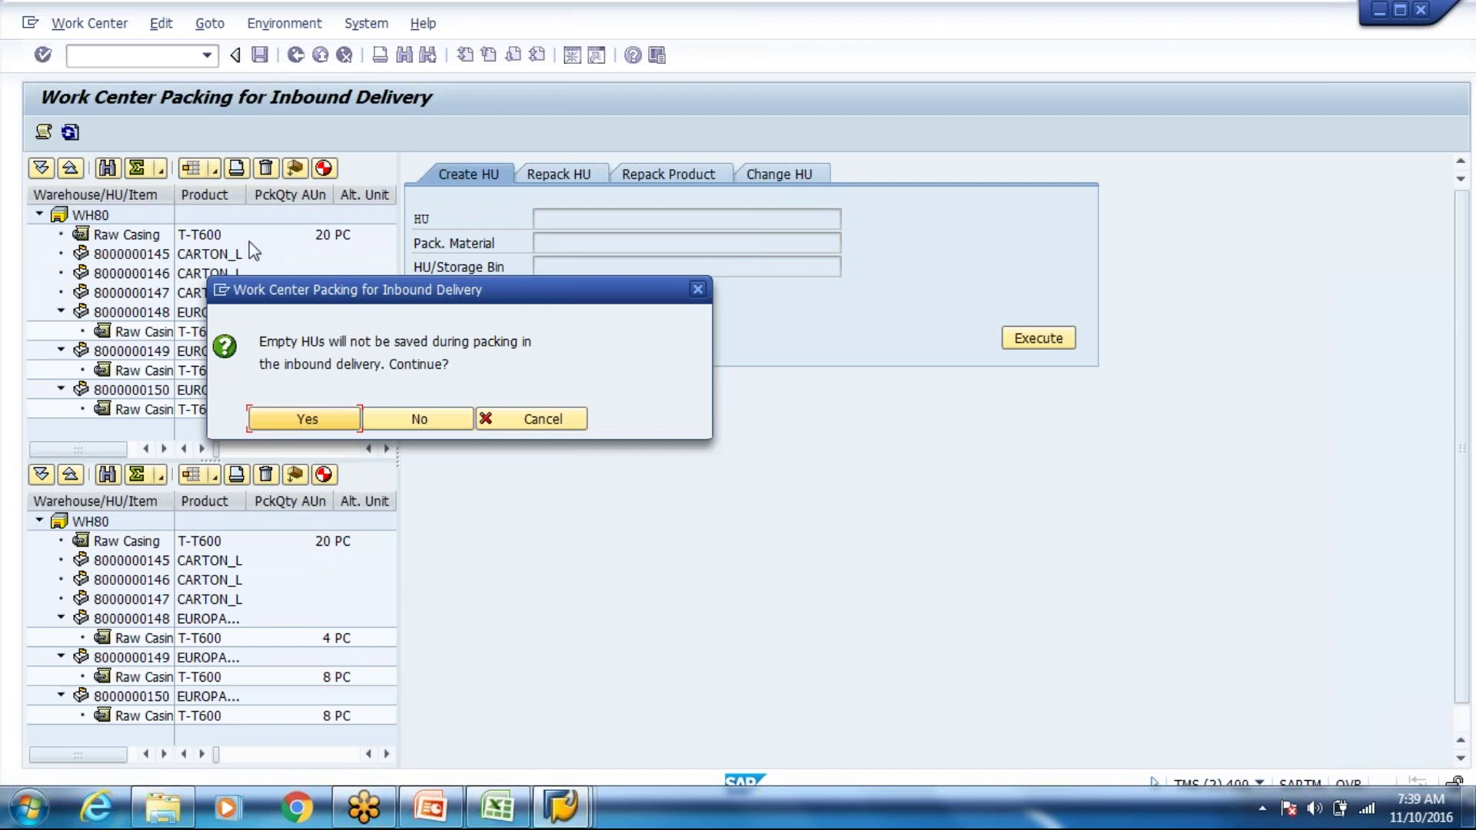
left_click(328, 415)
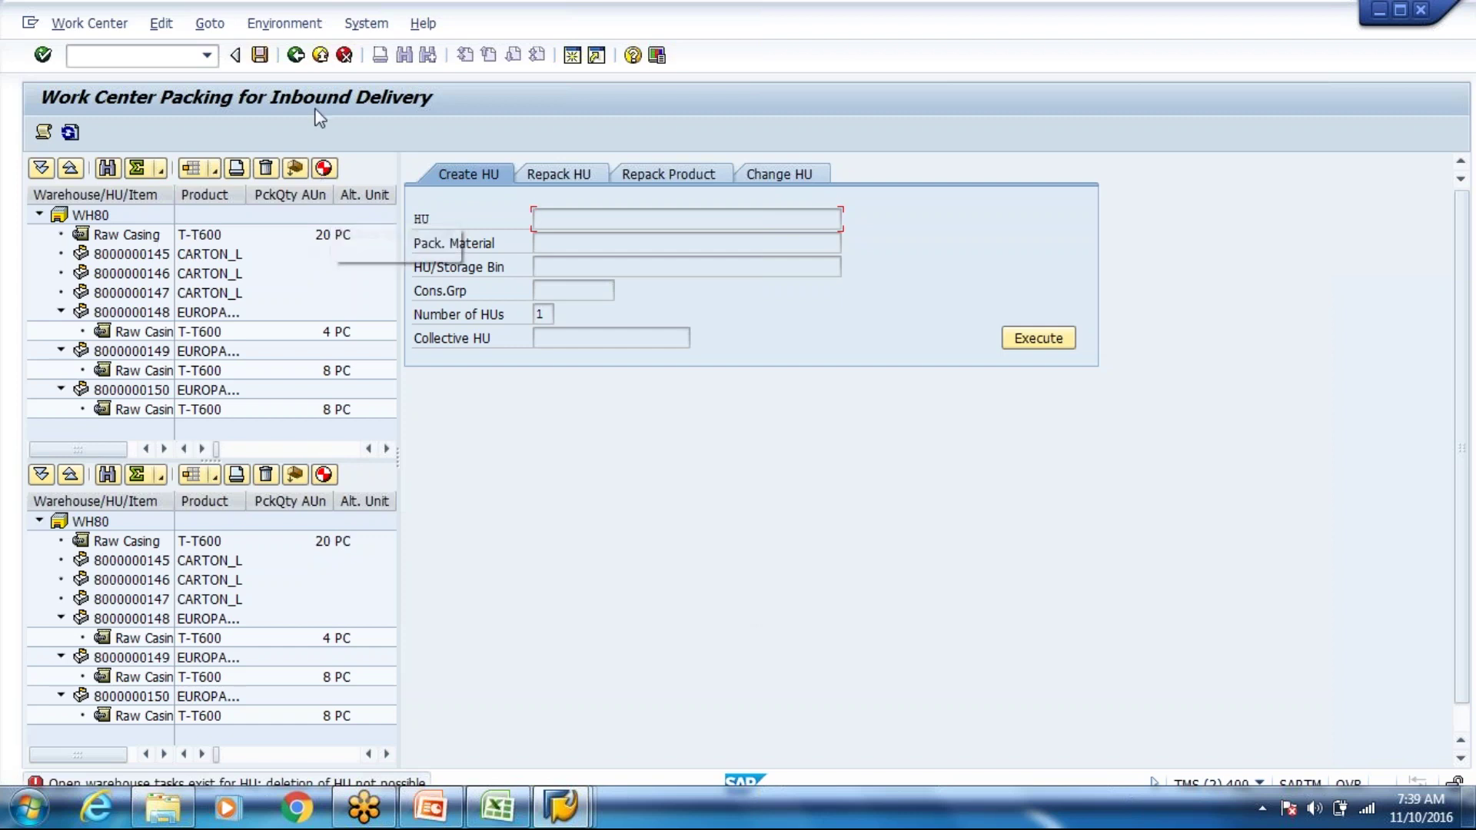
left_click(261, 62)
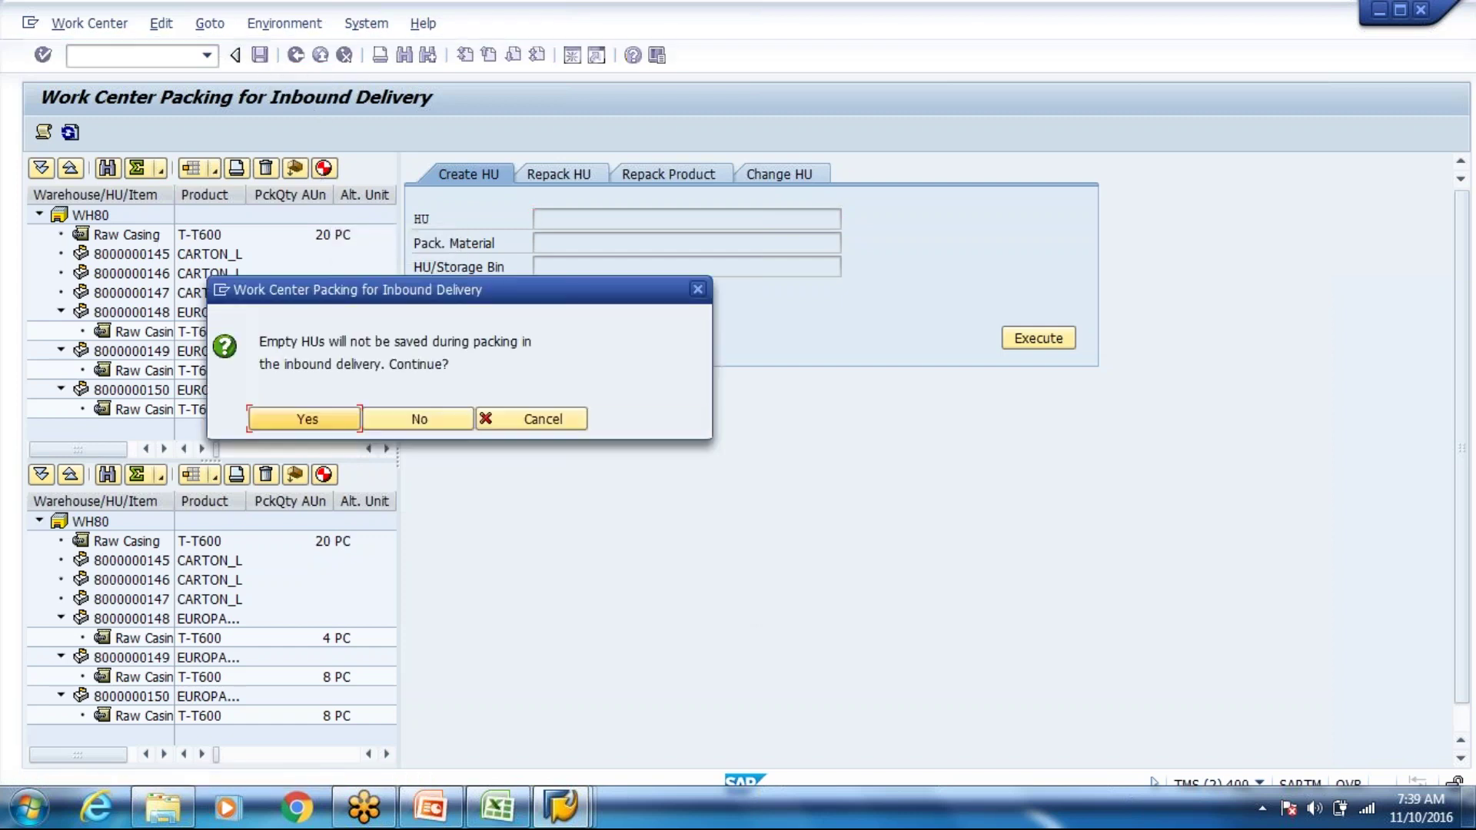
left_click(419, 419)
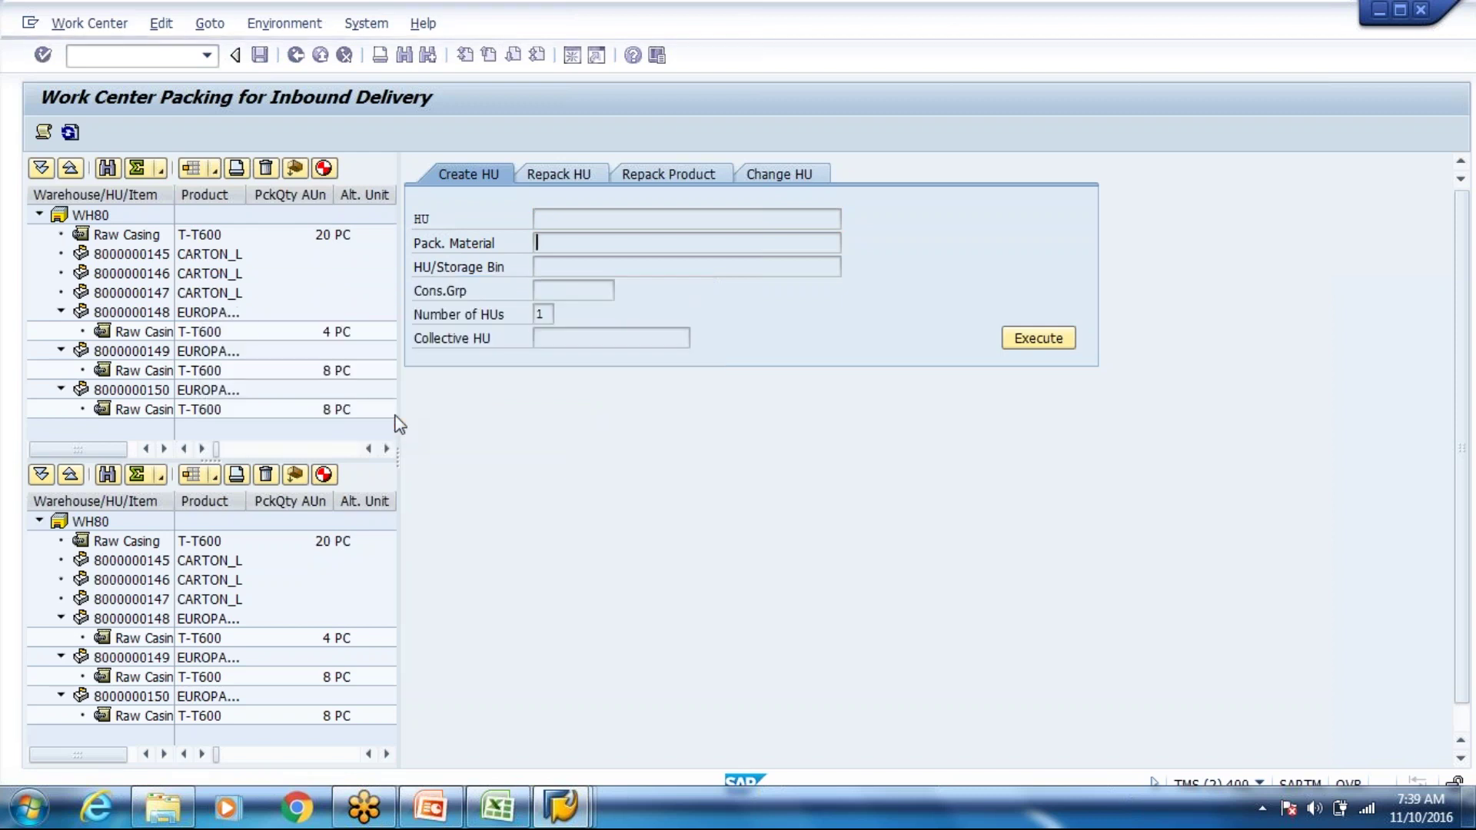
left_click(123, 294)
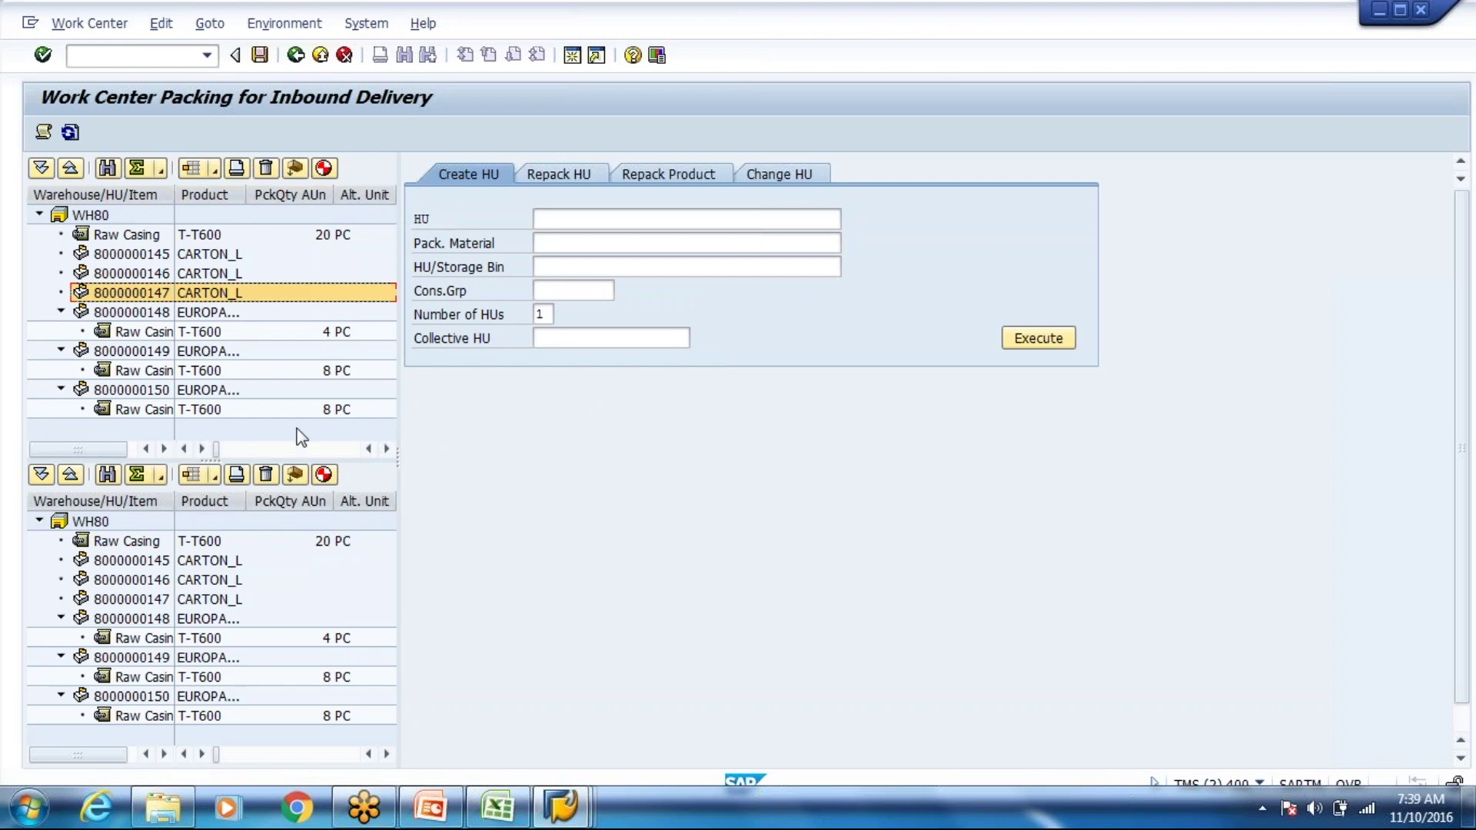
left_click(577, 819)
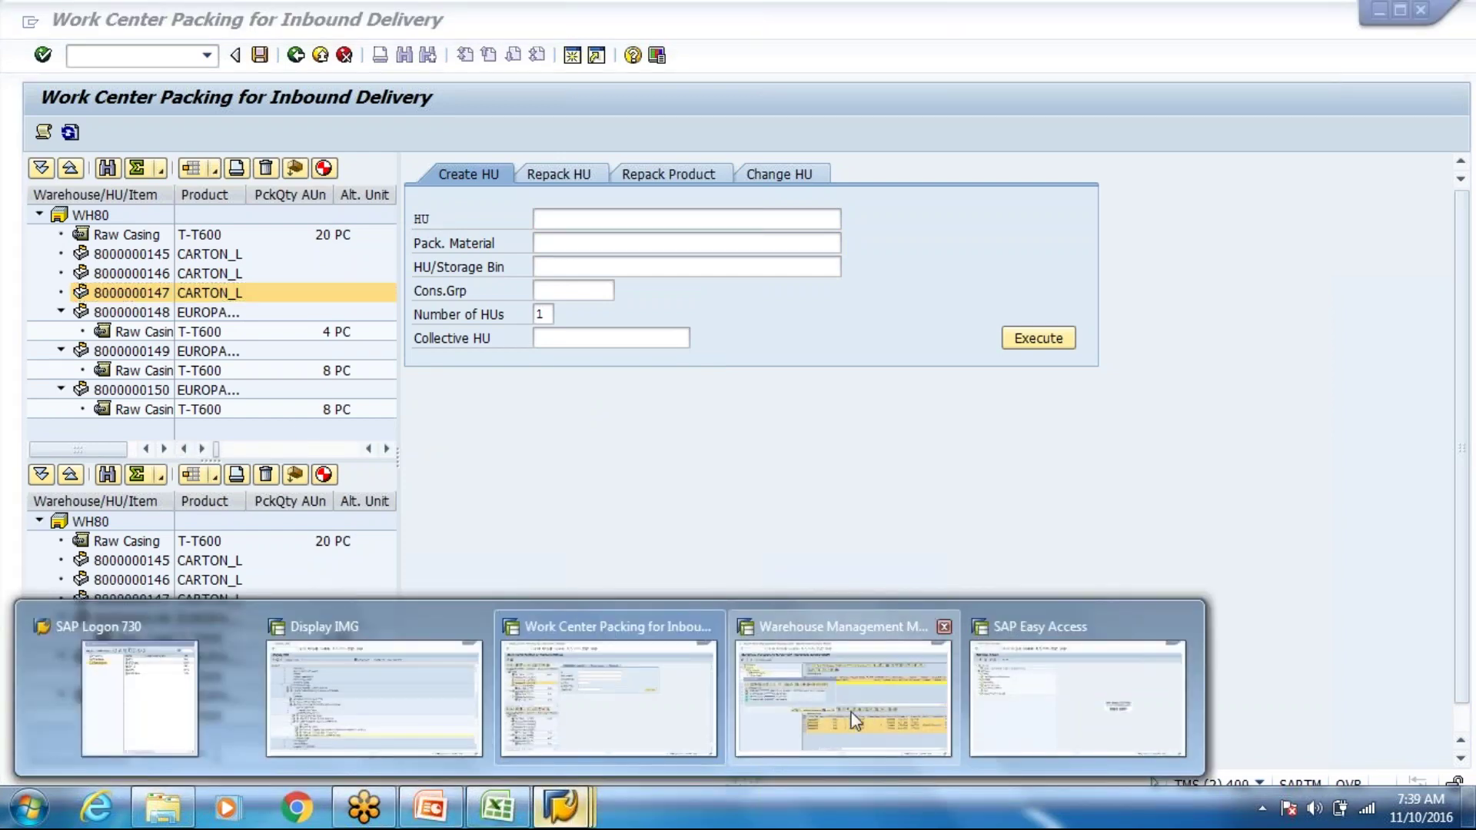
left_click(851, 712)
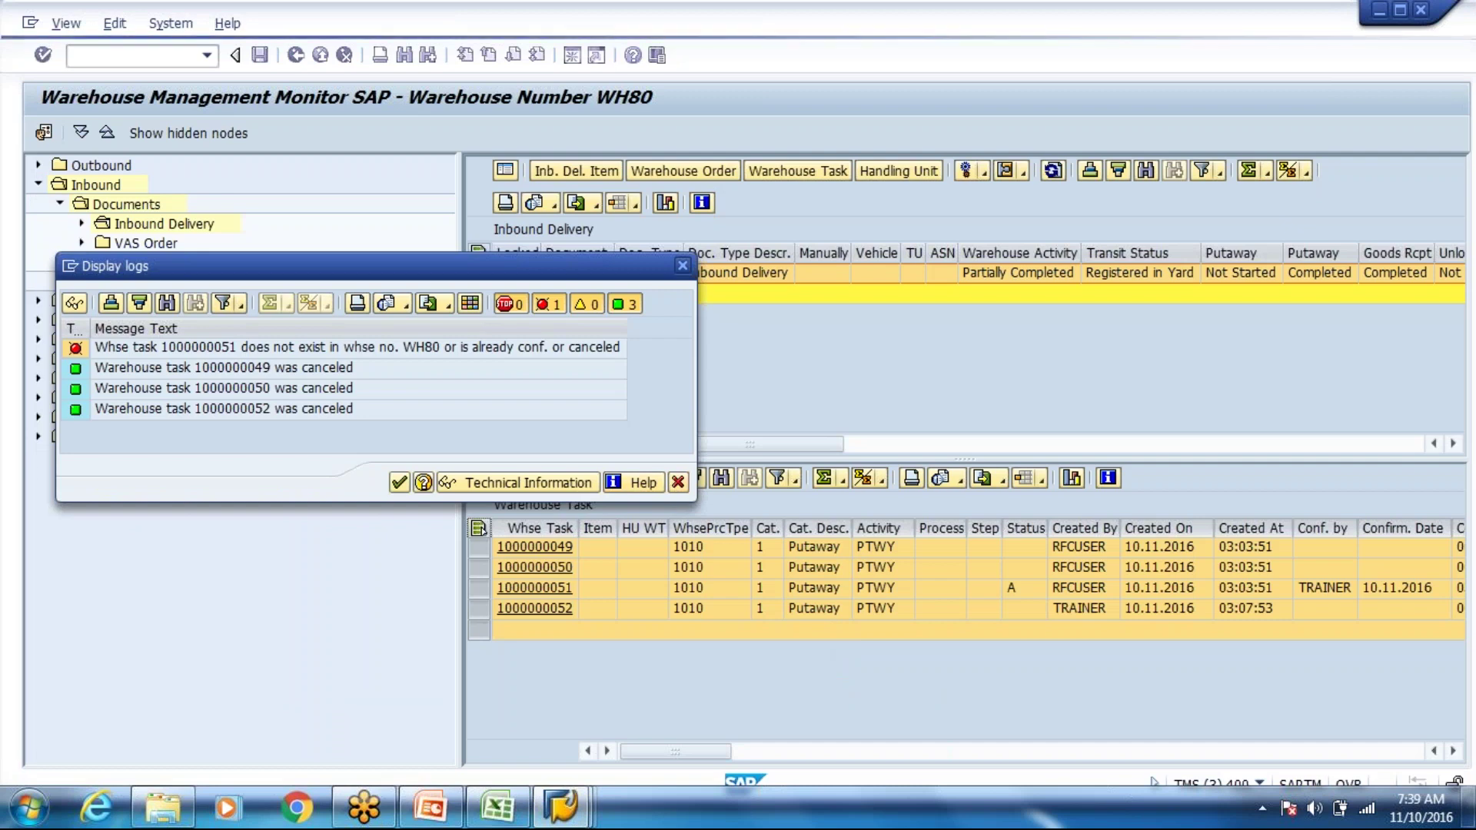
key("Return")
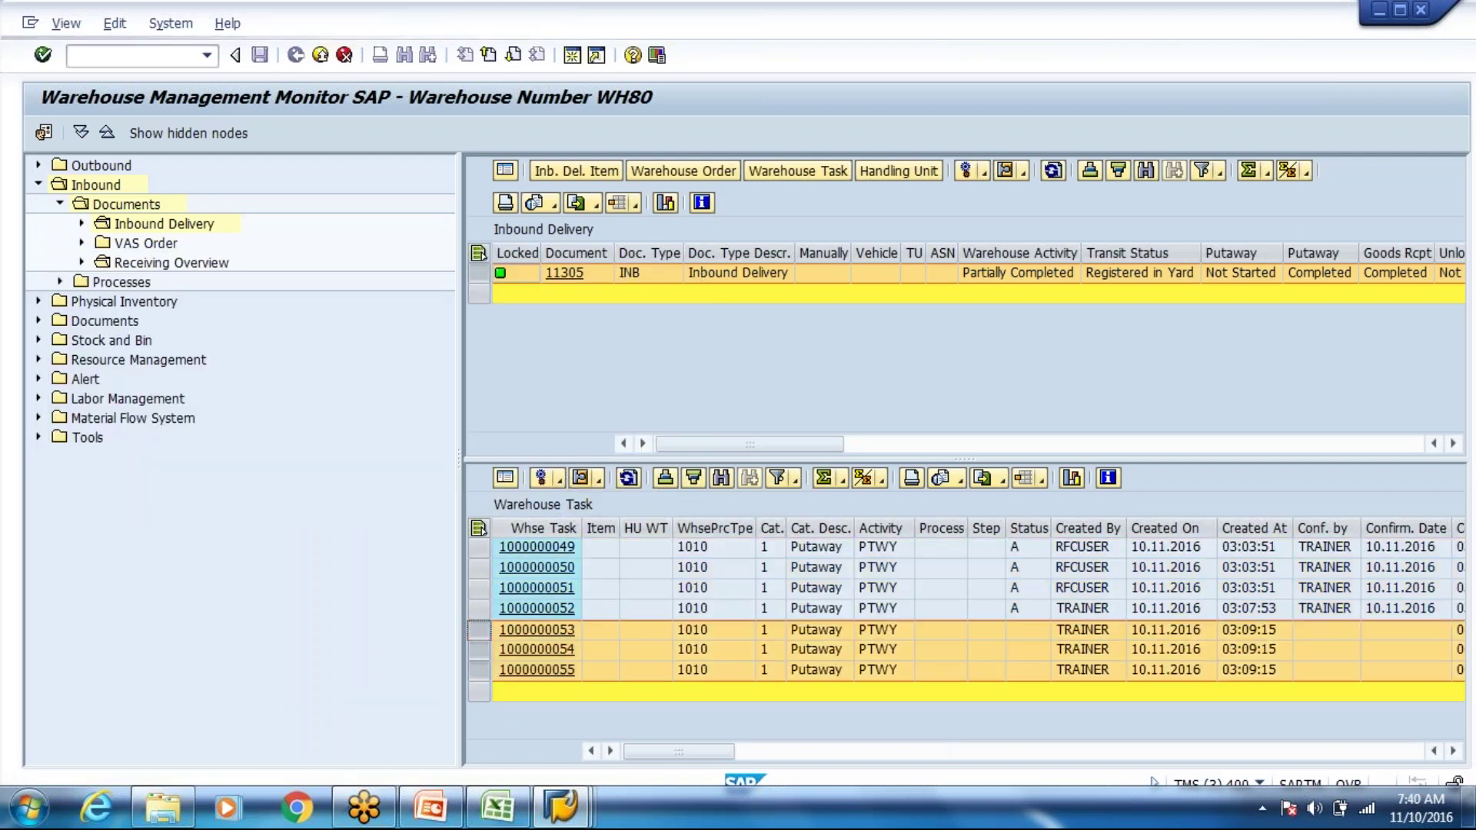
left_click(560, 478)
left_click(630, 670)
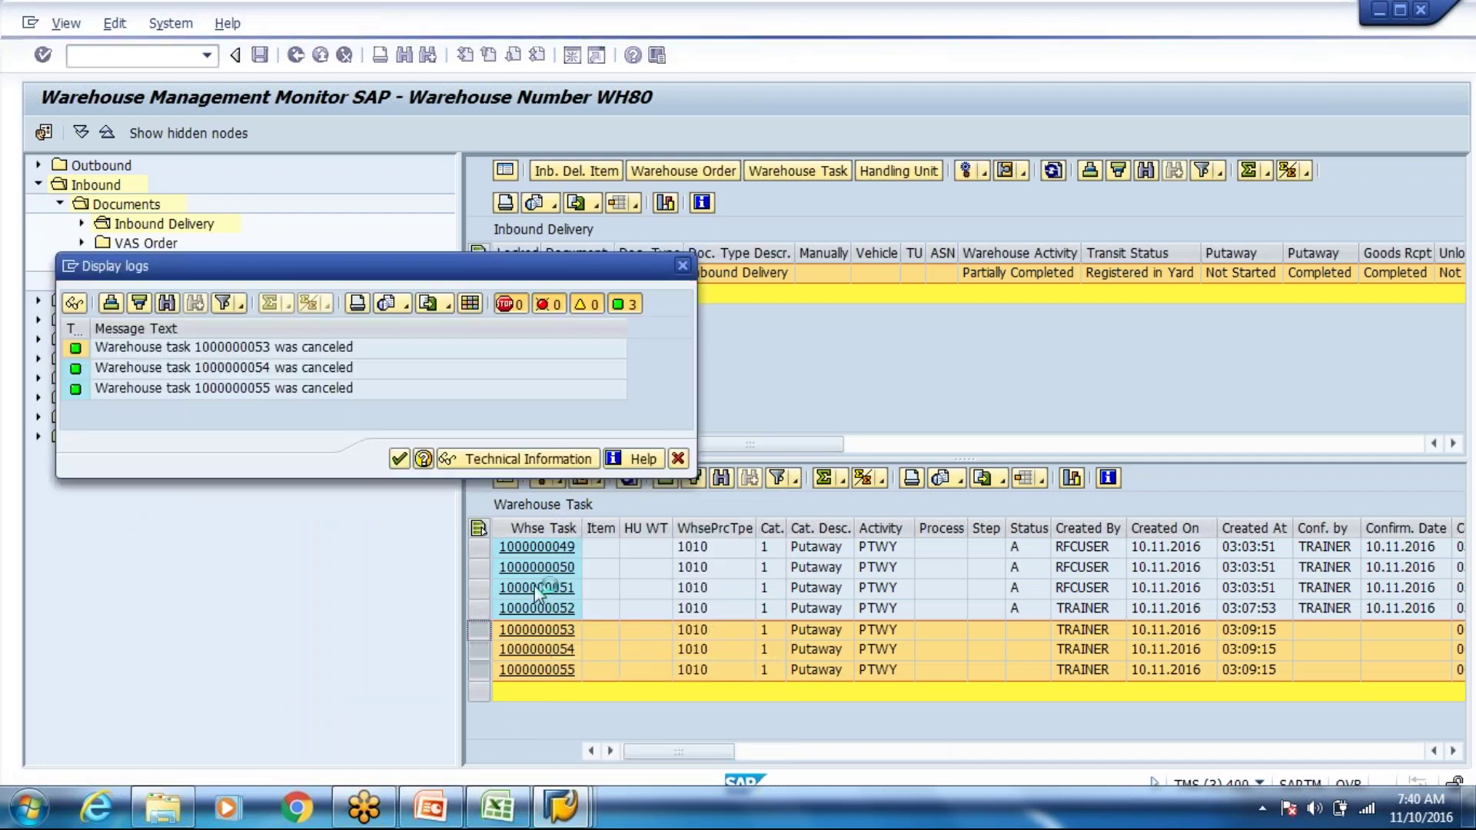
key("Return")
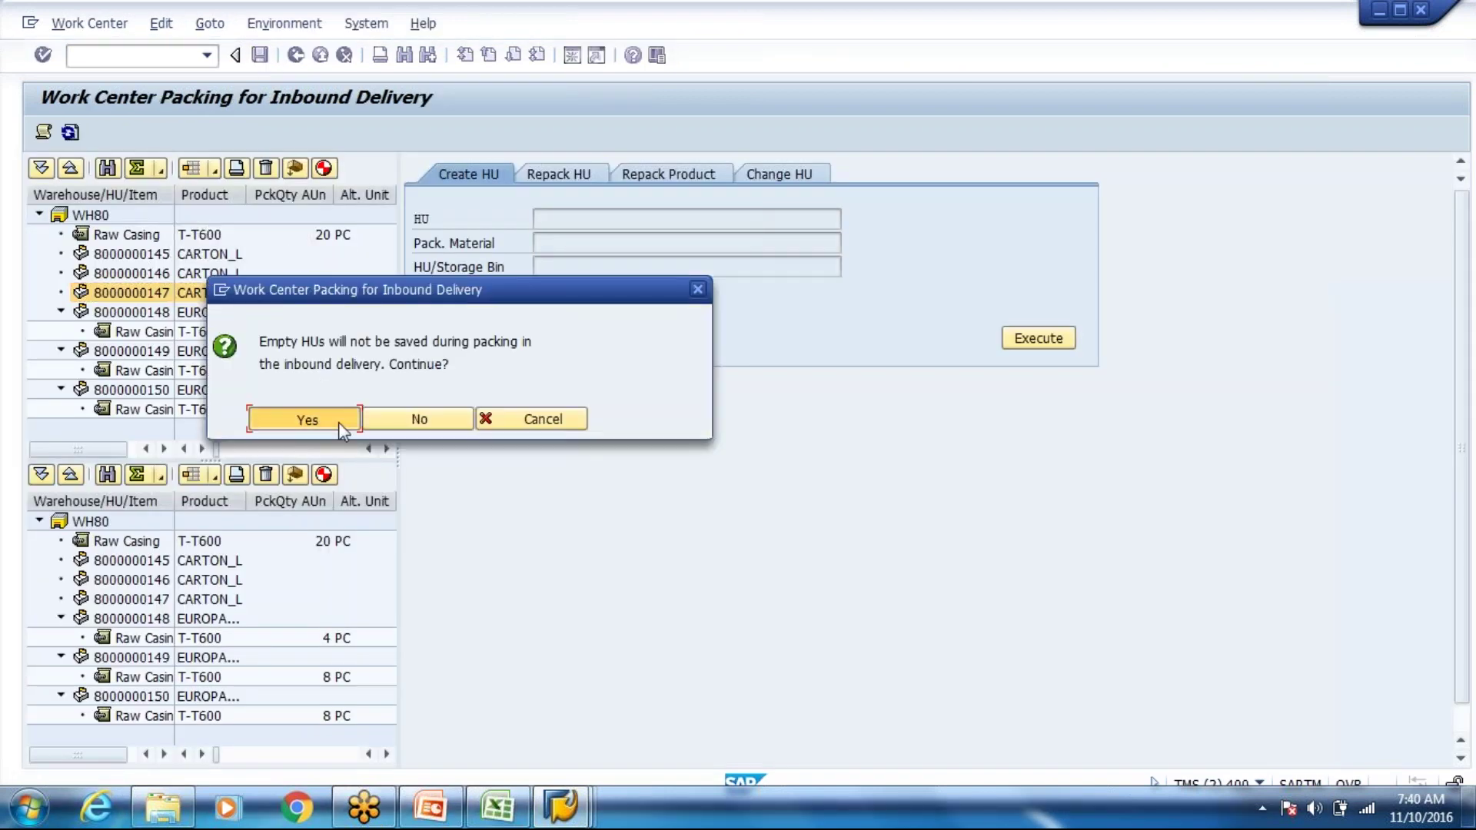
Retry saving the packing, then try to leave the work center with saving, agreeing to drop the empty handling units
left_click(338, 422)
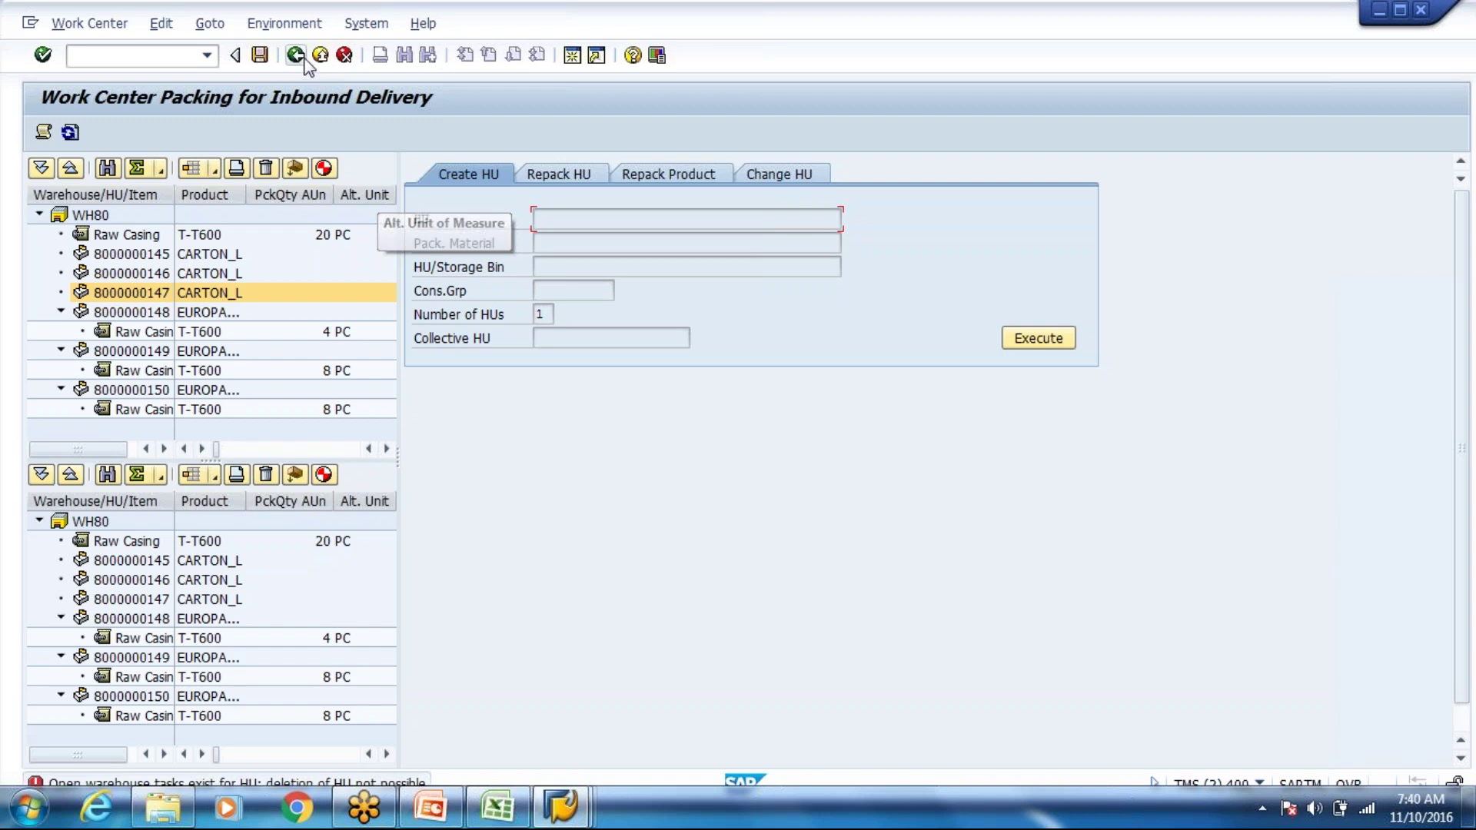
left_click(297, 56)
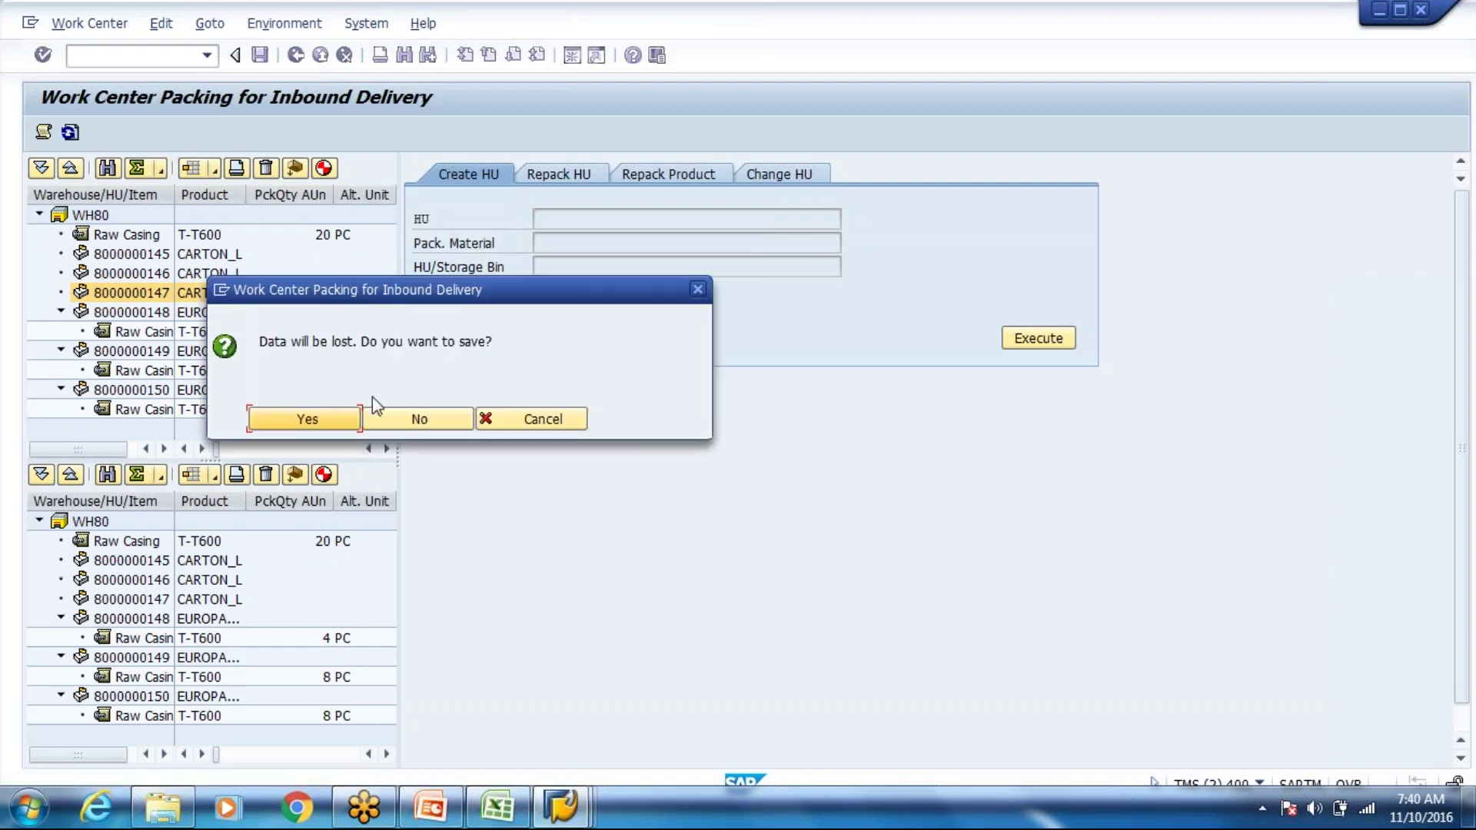
left_click(326, 421)
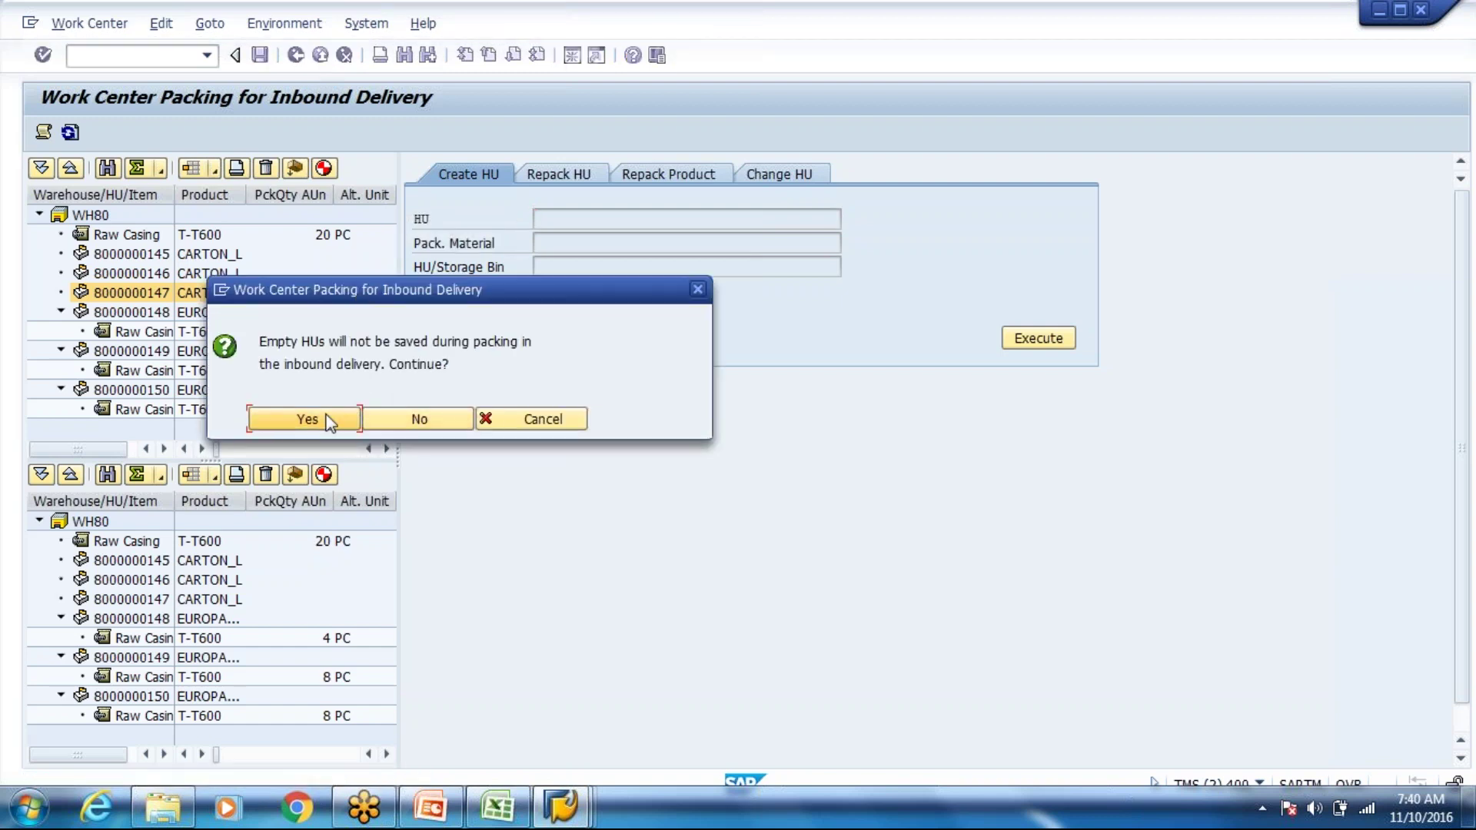
left_click(325, 423)
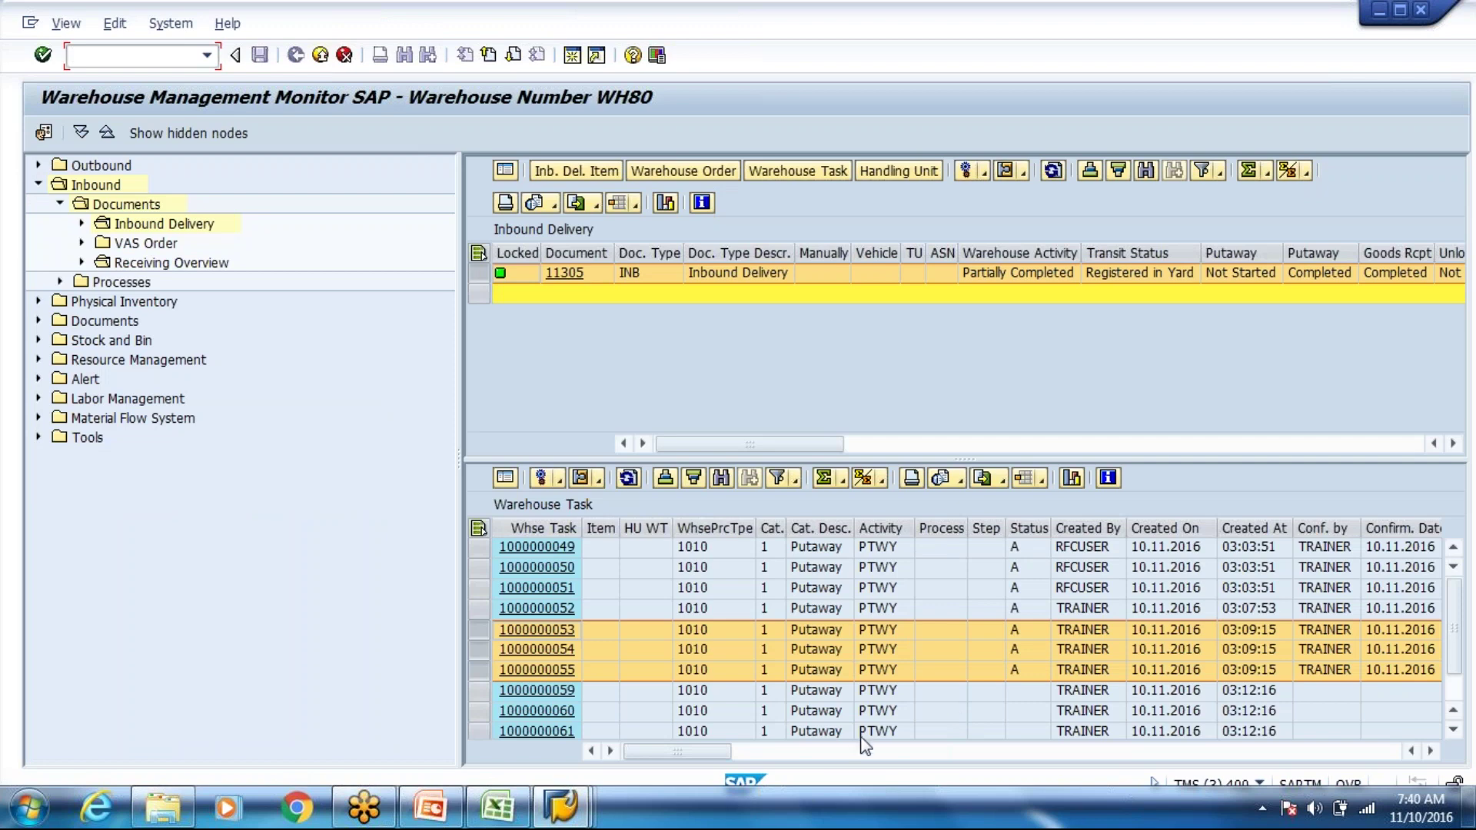
Compare the putaway tasks of delivery 11305 in the monitor with the carton and pallet handling units in the packing work center
left_click(877, 697)
scroll(691, 663, "down", 1)
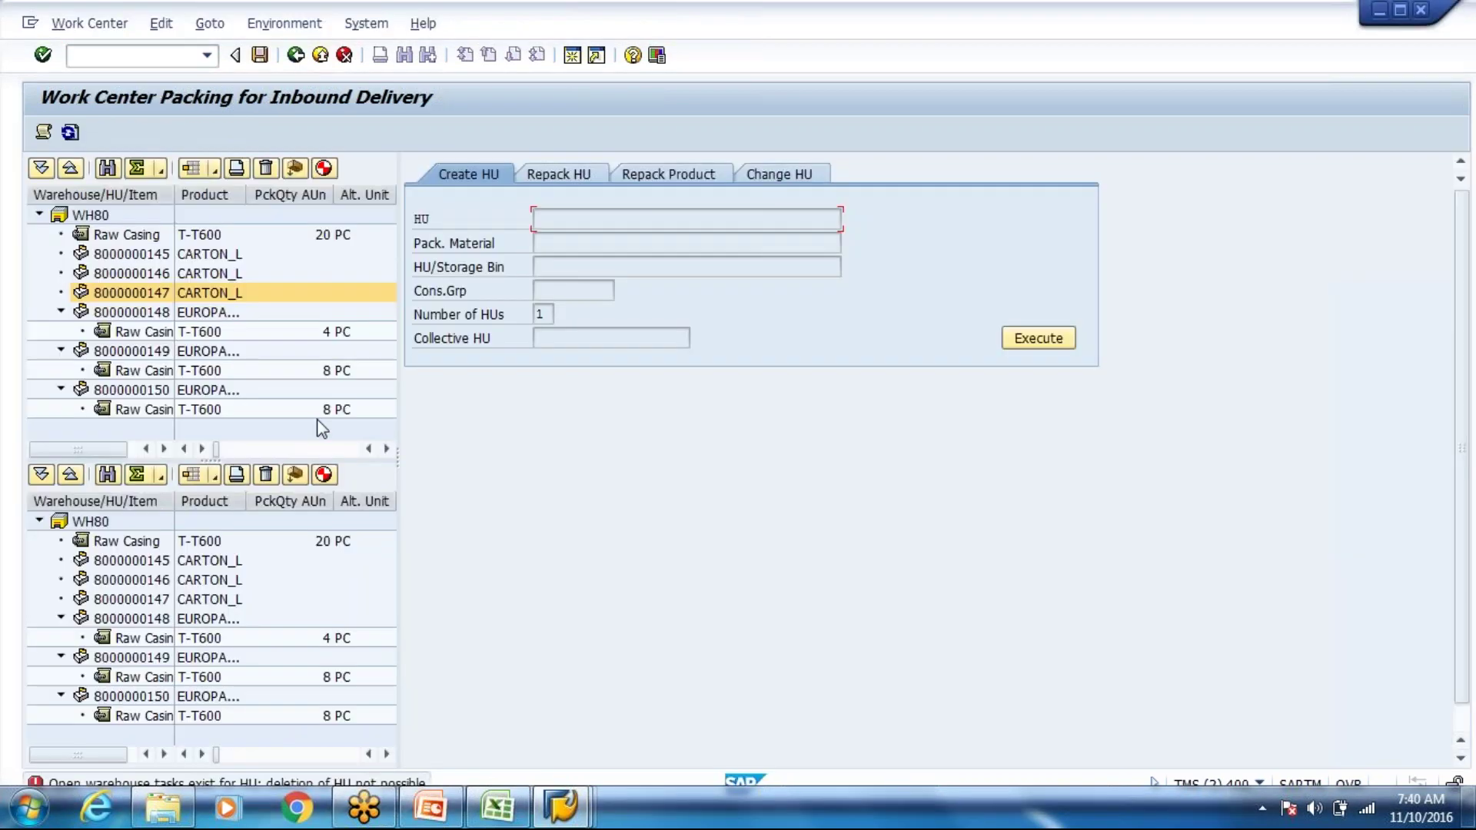
left_click(137, 298)
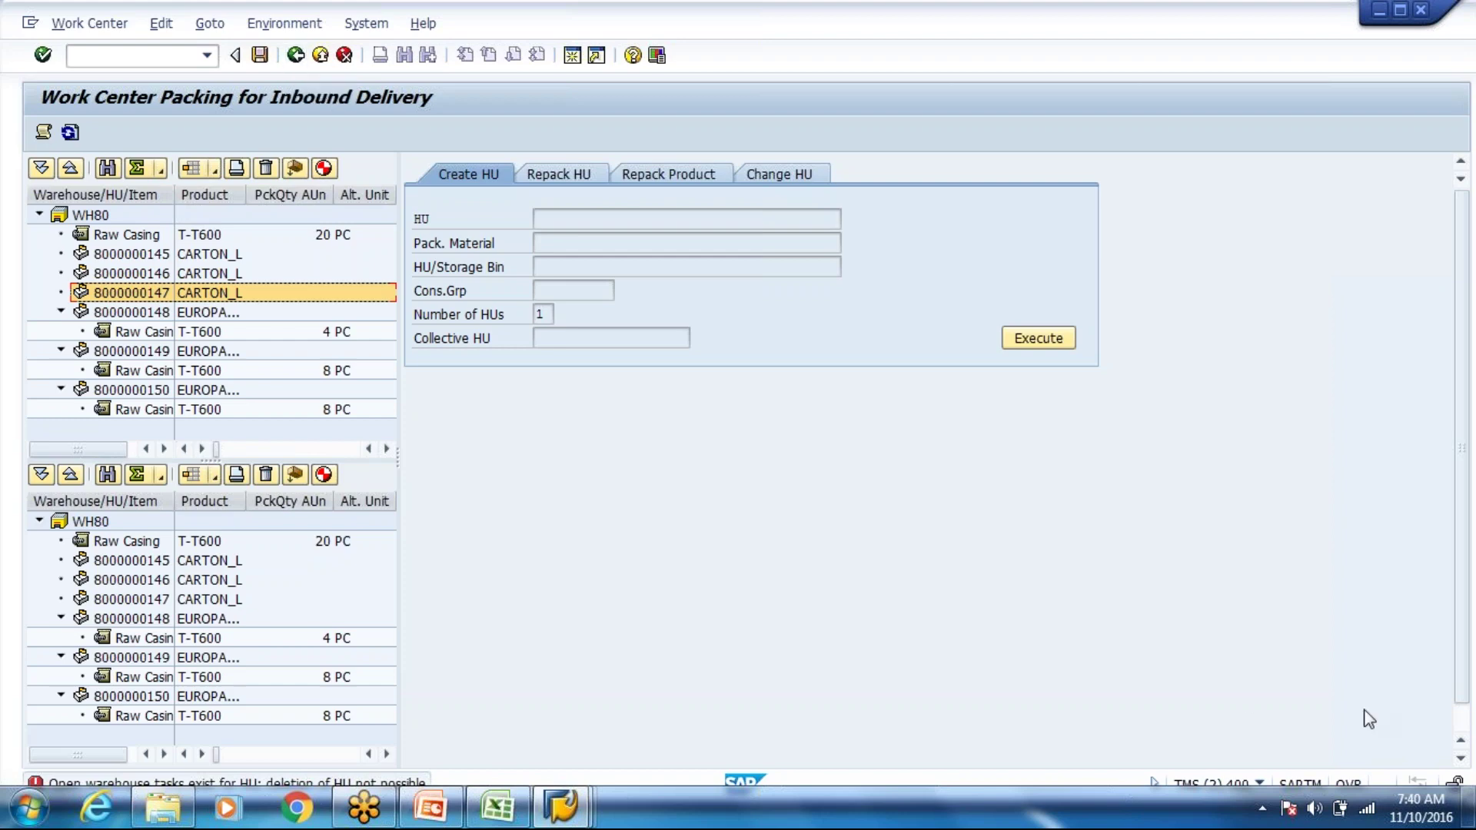
key("alt+Tab")
key("alt+Tab")
left_click(142, 312)
left_click(151, 349)
left_click(151, 390)
left_click(150, 312)
left_click(150, 409)
left_click(152, 372)
left_click(159, 351)
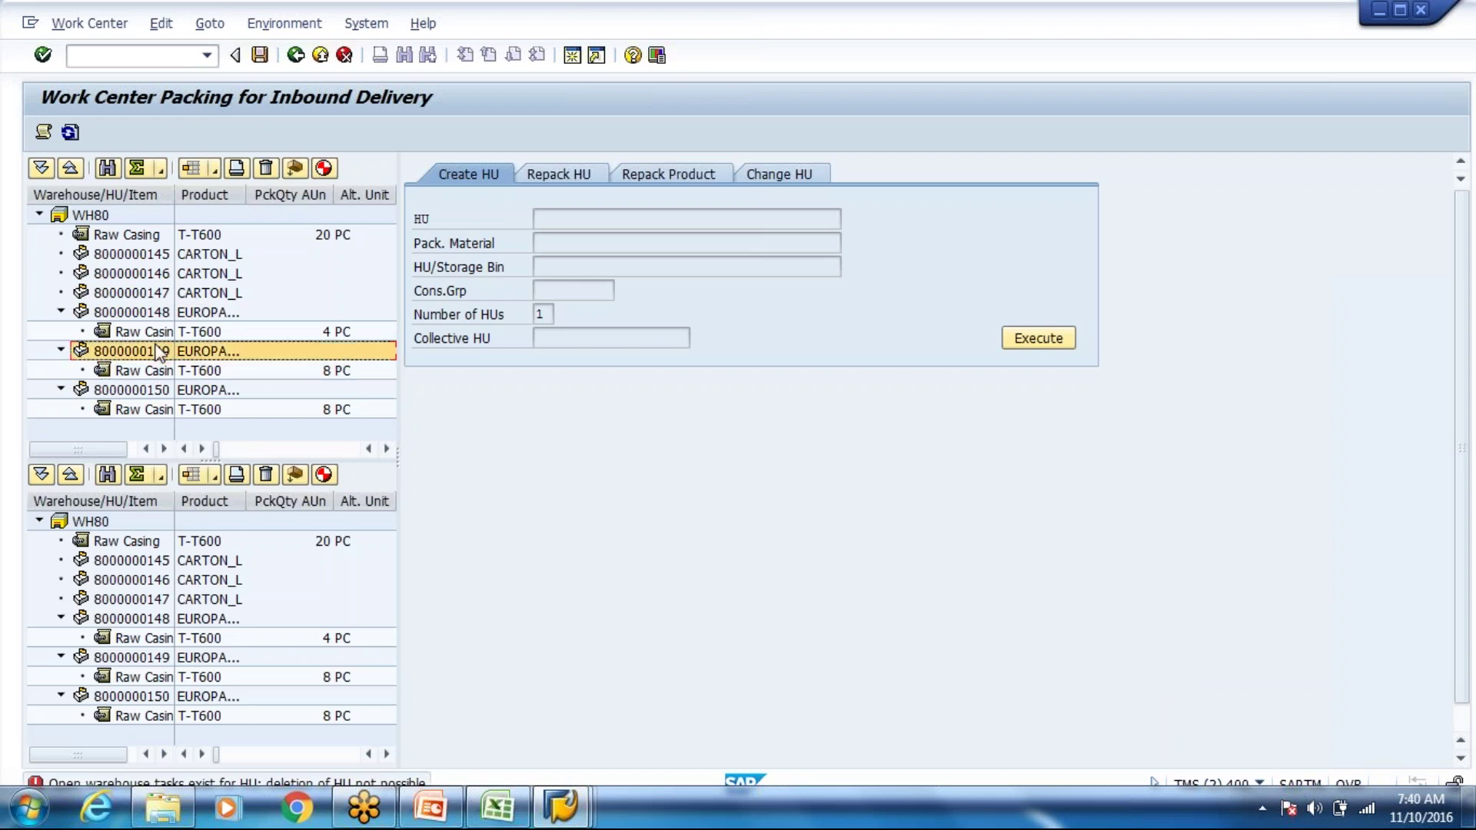
left_click(146, 298)
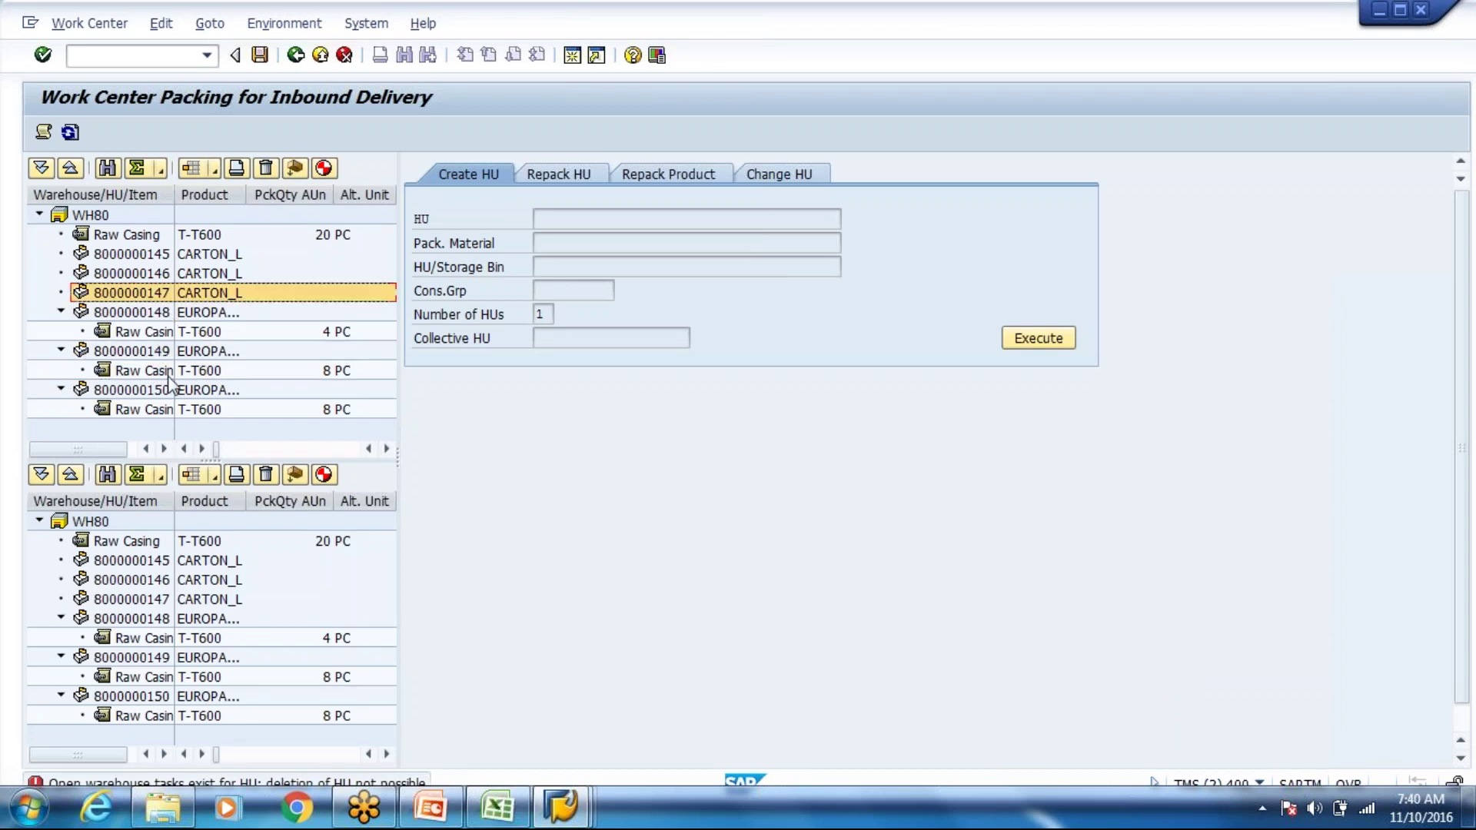
key("alt+Tab")
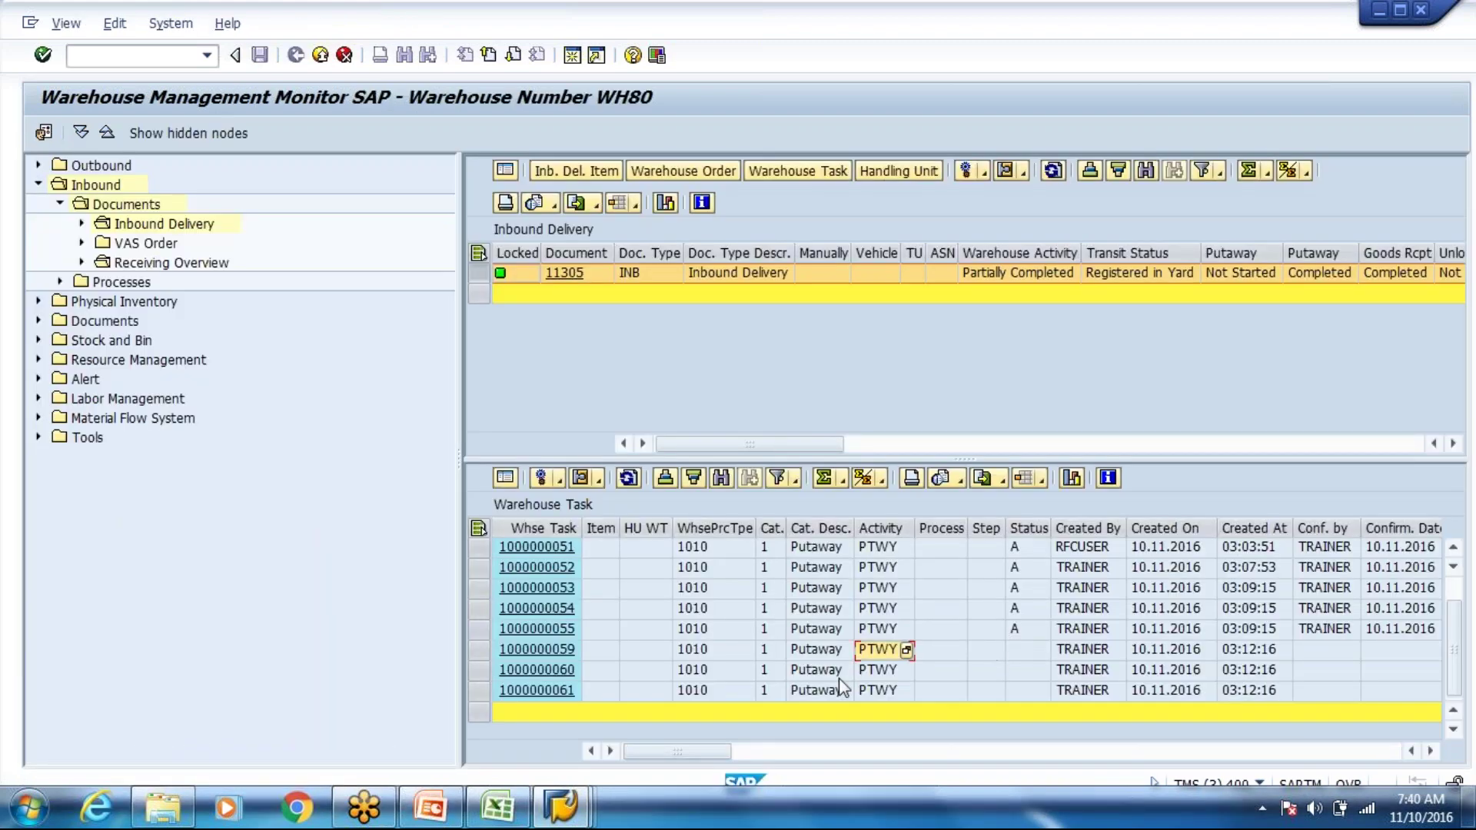
key("alt+Tab")
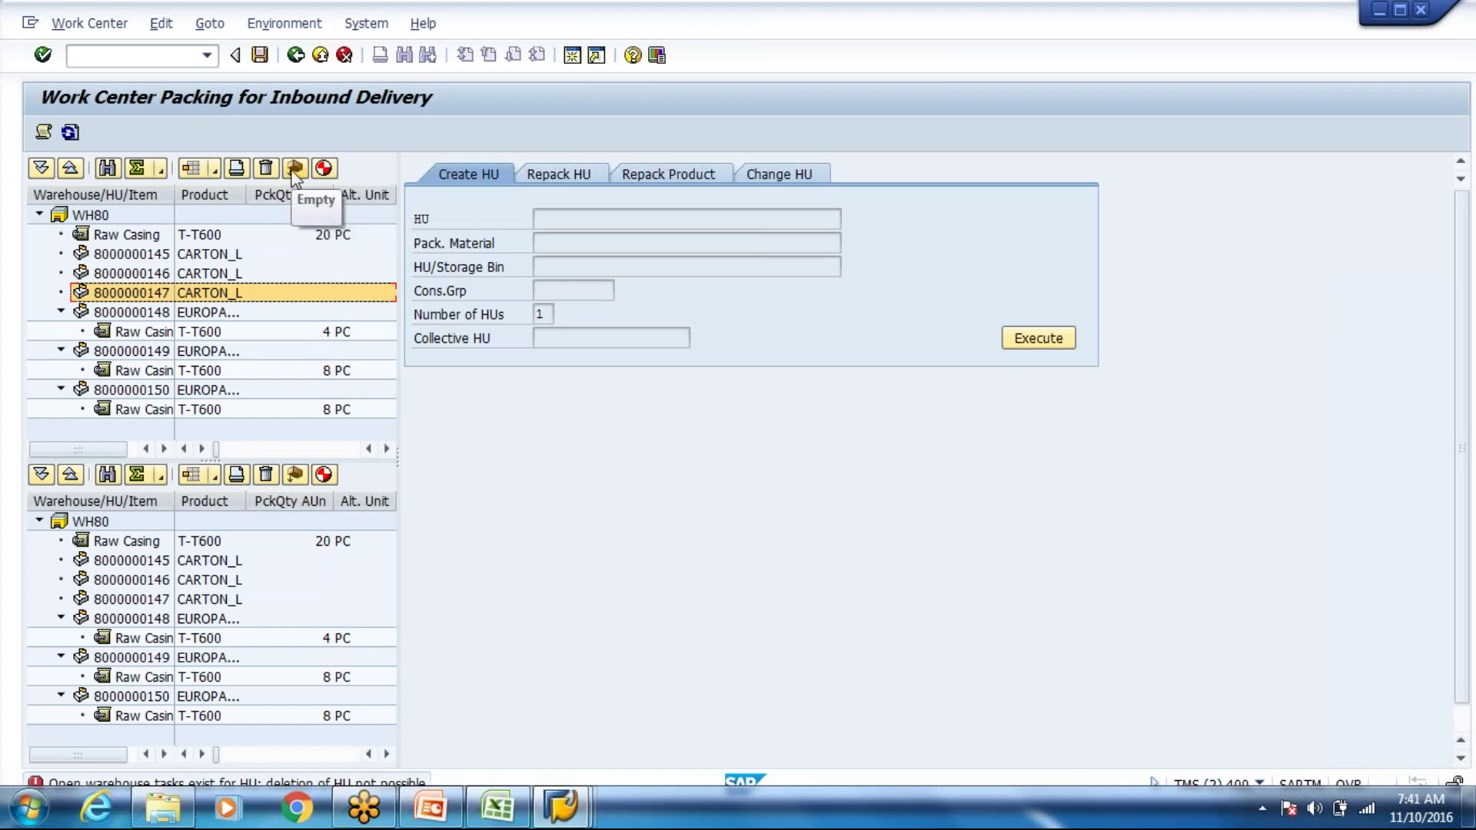
left_click(266, 167)
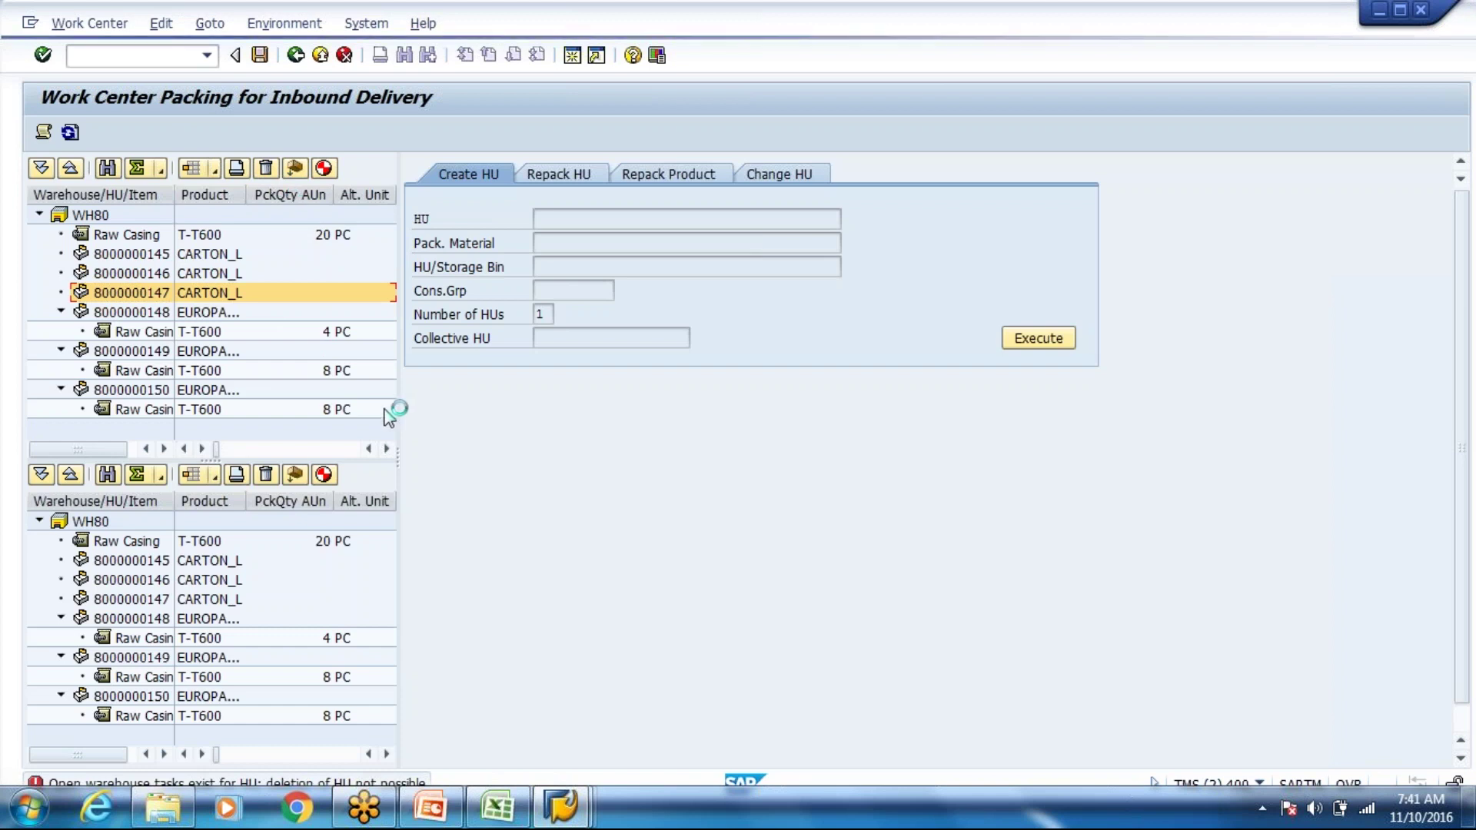
left_click(302, 415)
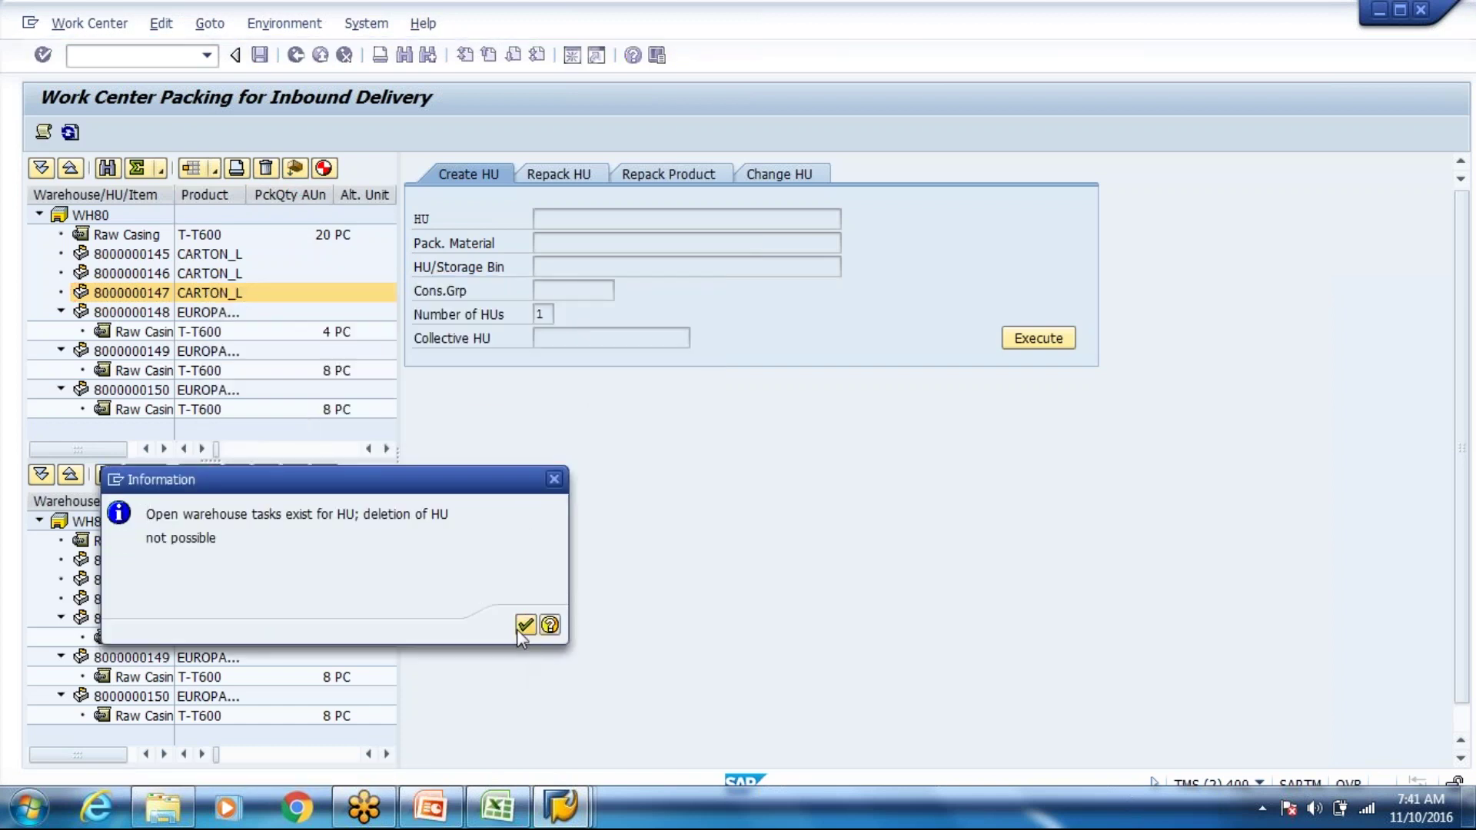
left_click(519, 625)
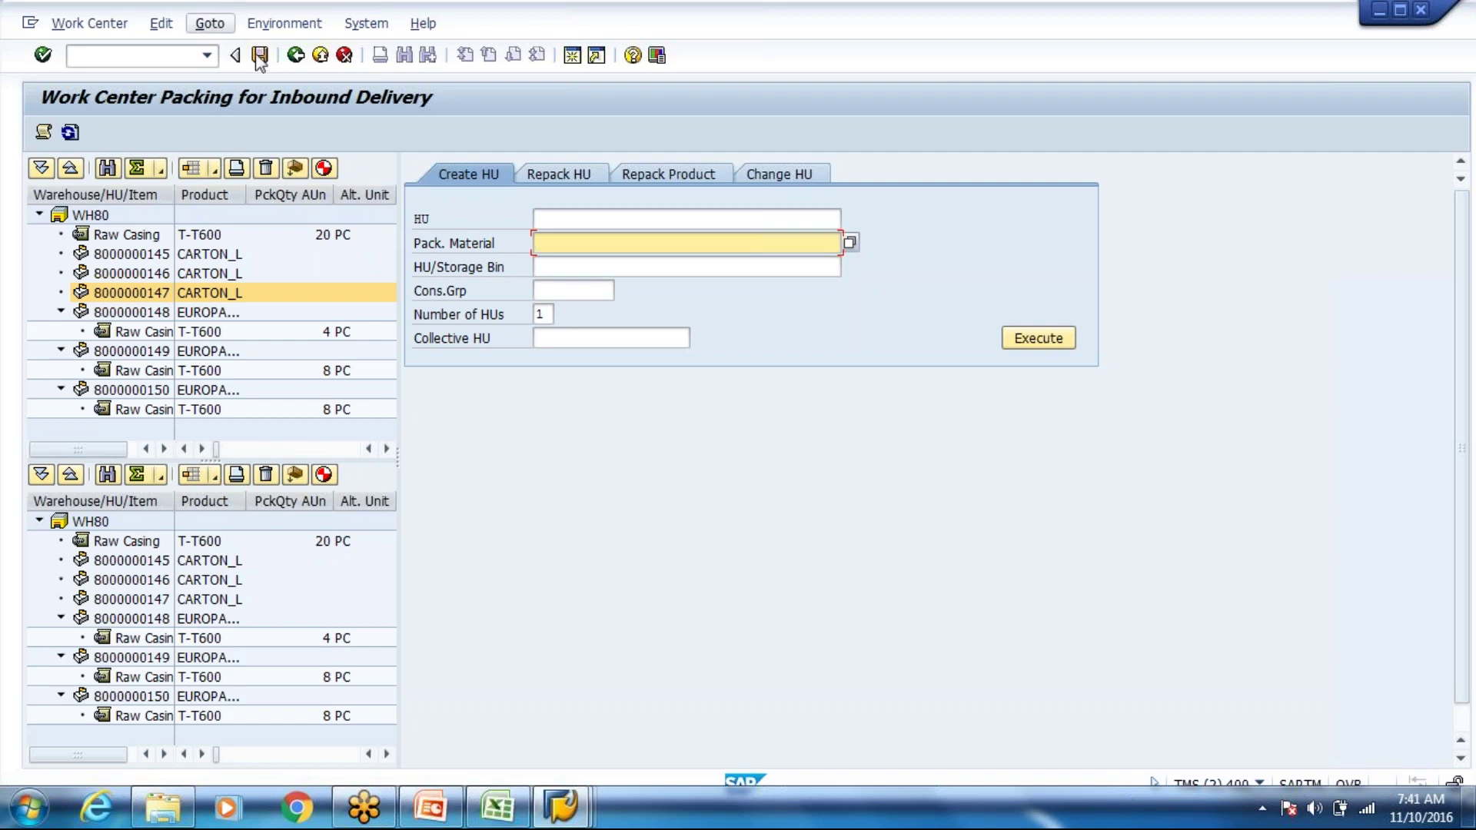
left_click(296, 55)
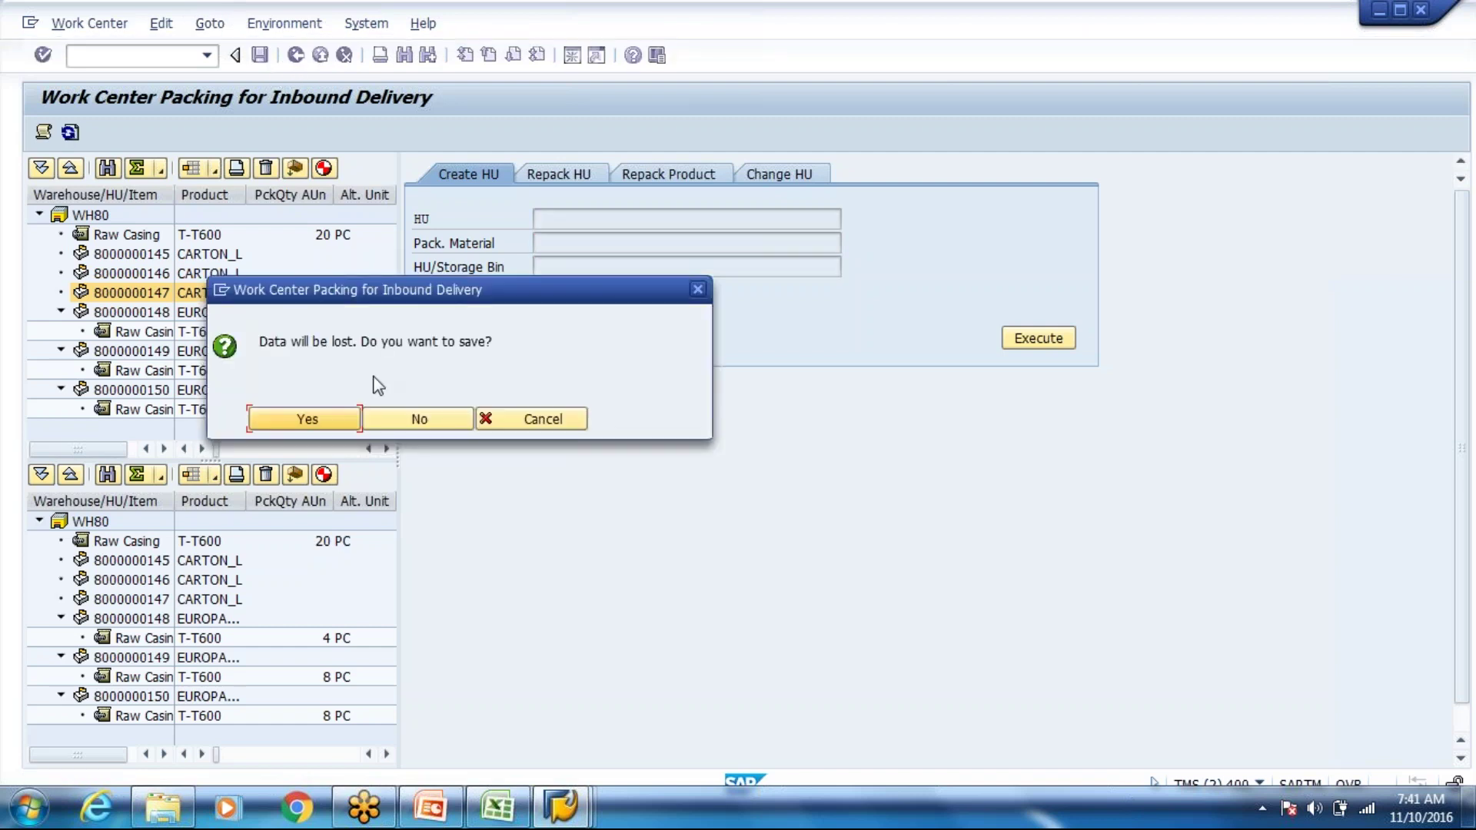
left_click(416, 422)
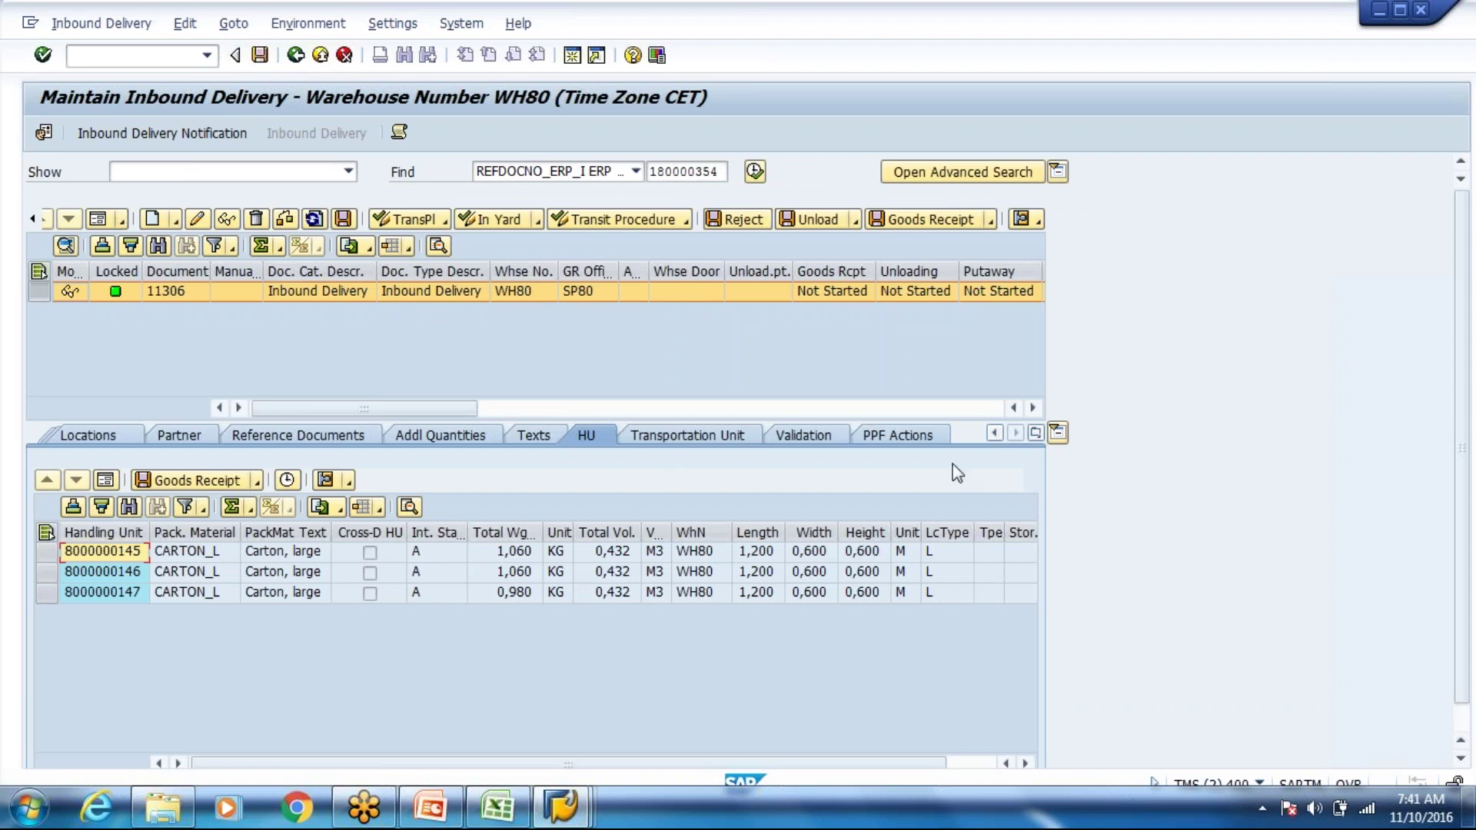
Display the T-T600 item of inbound delivery 11306 and set its quantity to 24 PC
left_click(1036, 439)
left_click(1067, 458)
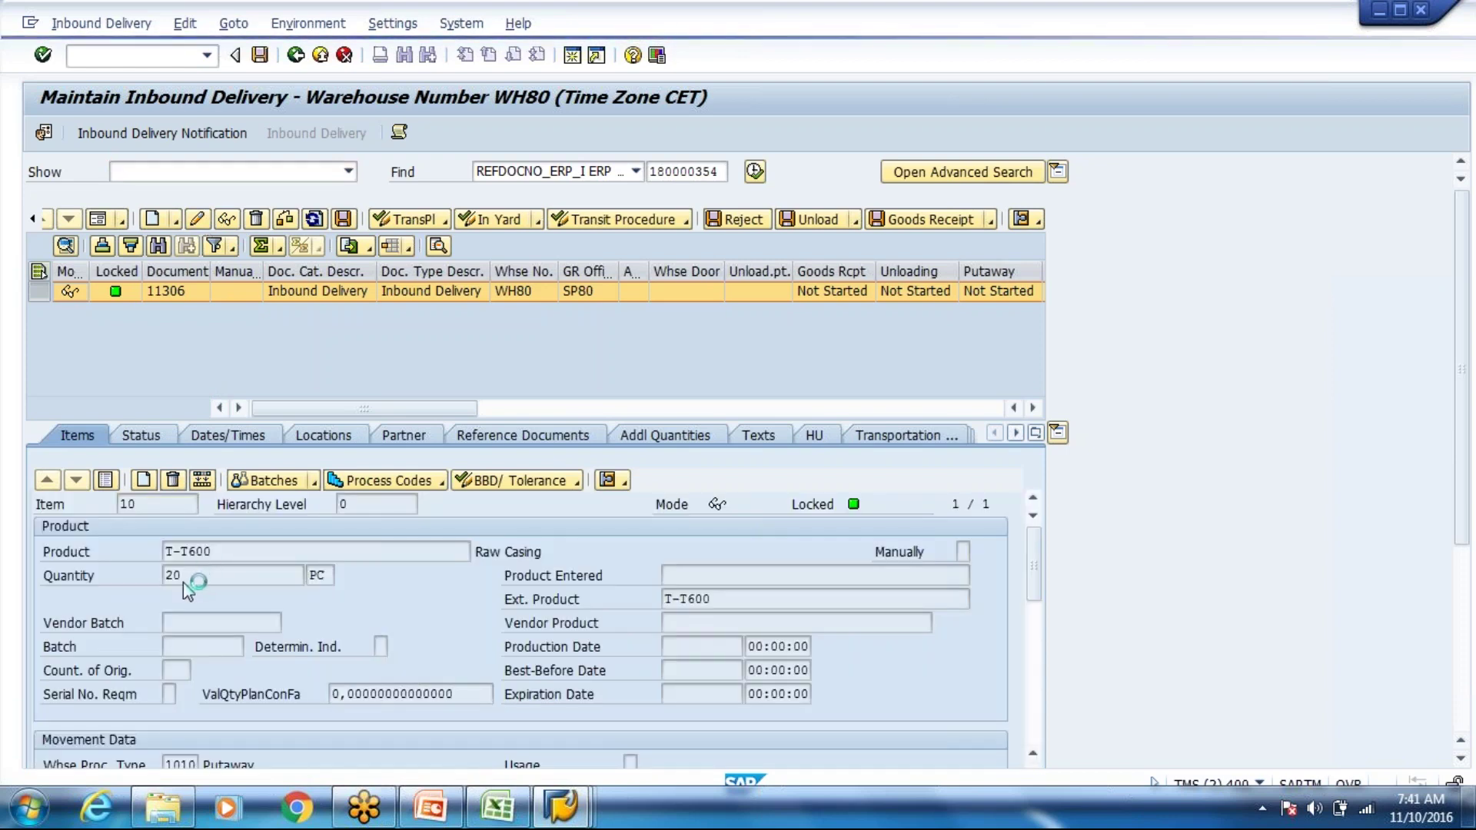
left_click(185, 576)
key("BackSpace")
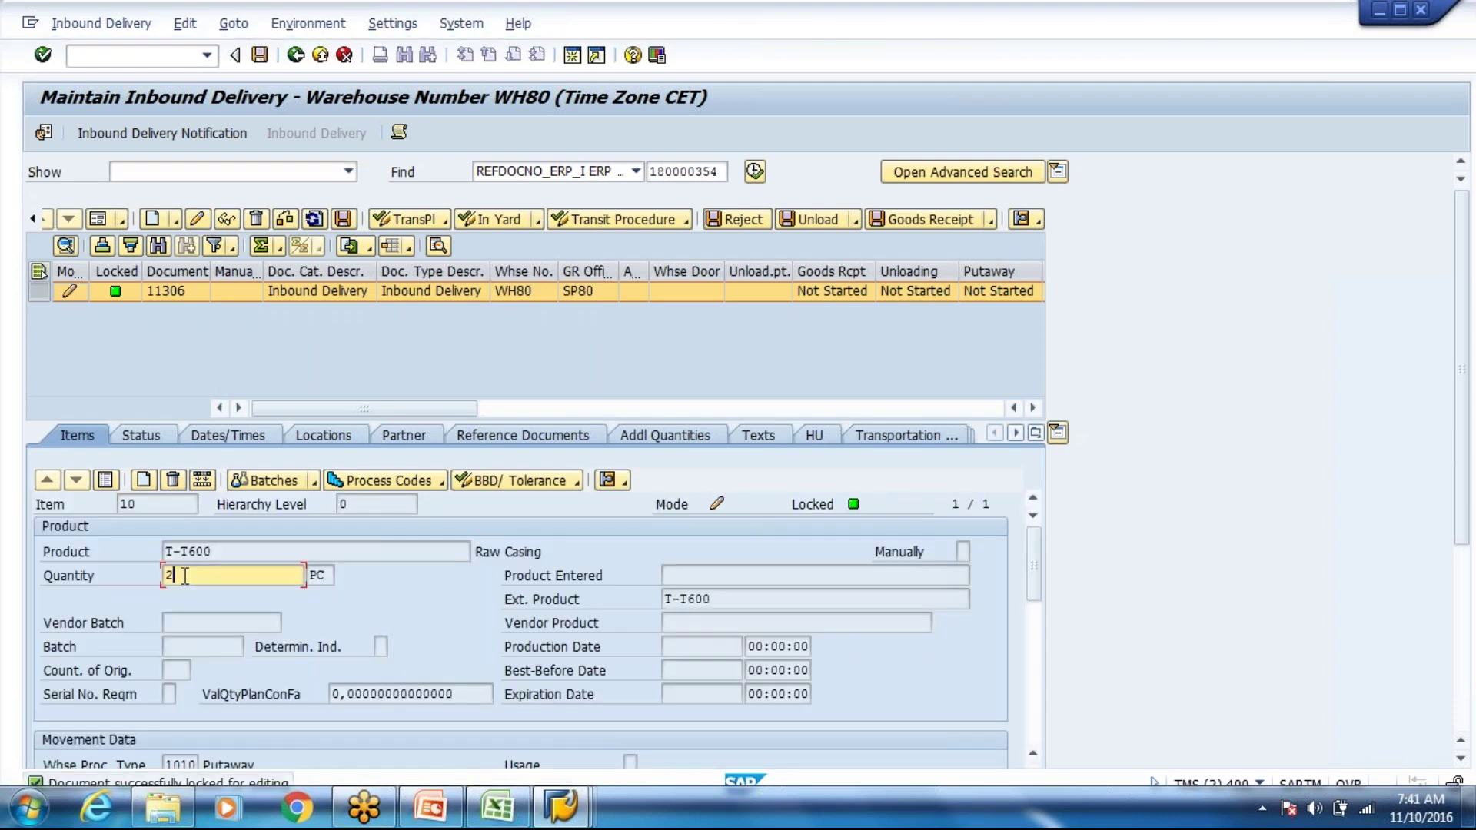
type("4")
key("Return")
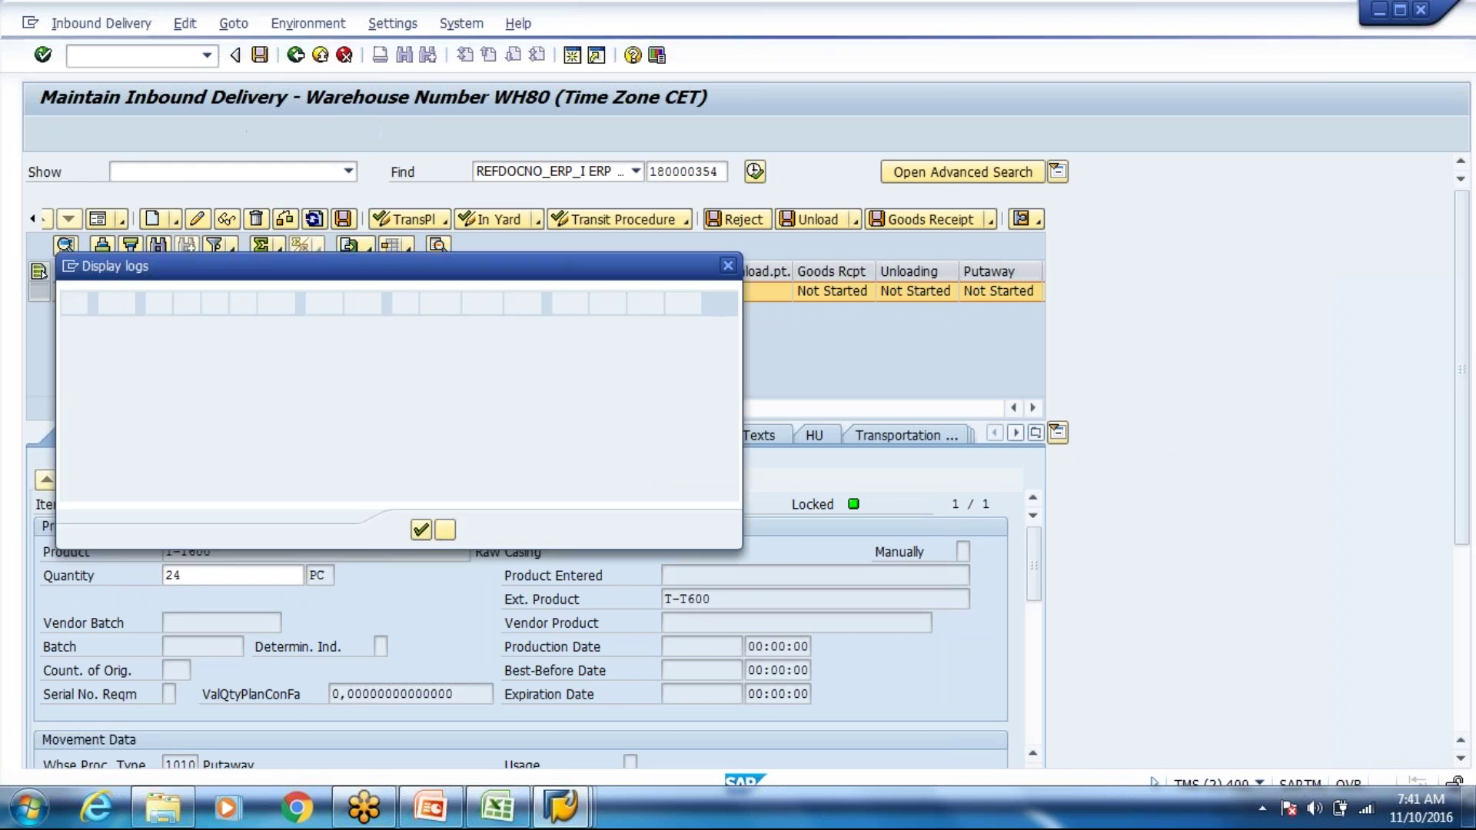
Open the follow-on function for creating putaway warehouse tasks for inbound delivery 11306
left_click(101, 23)
mouse_move(230, 77)
left_click(323, 76)
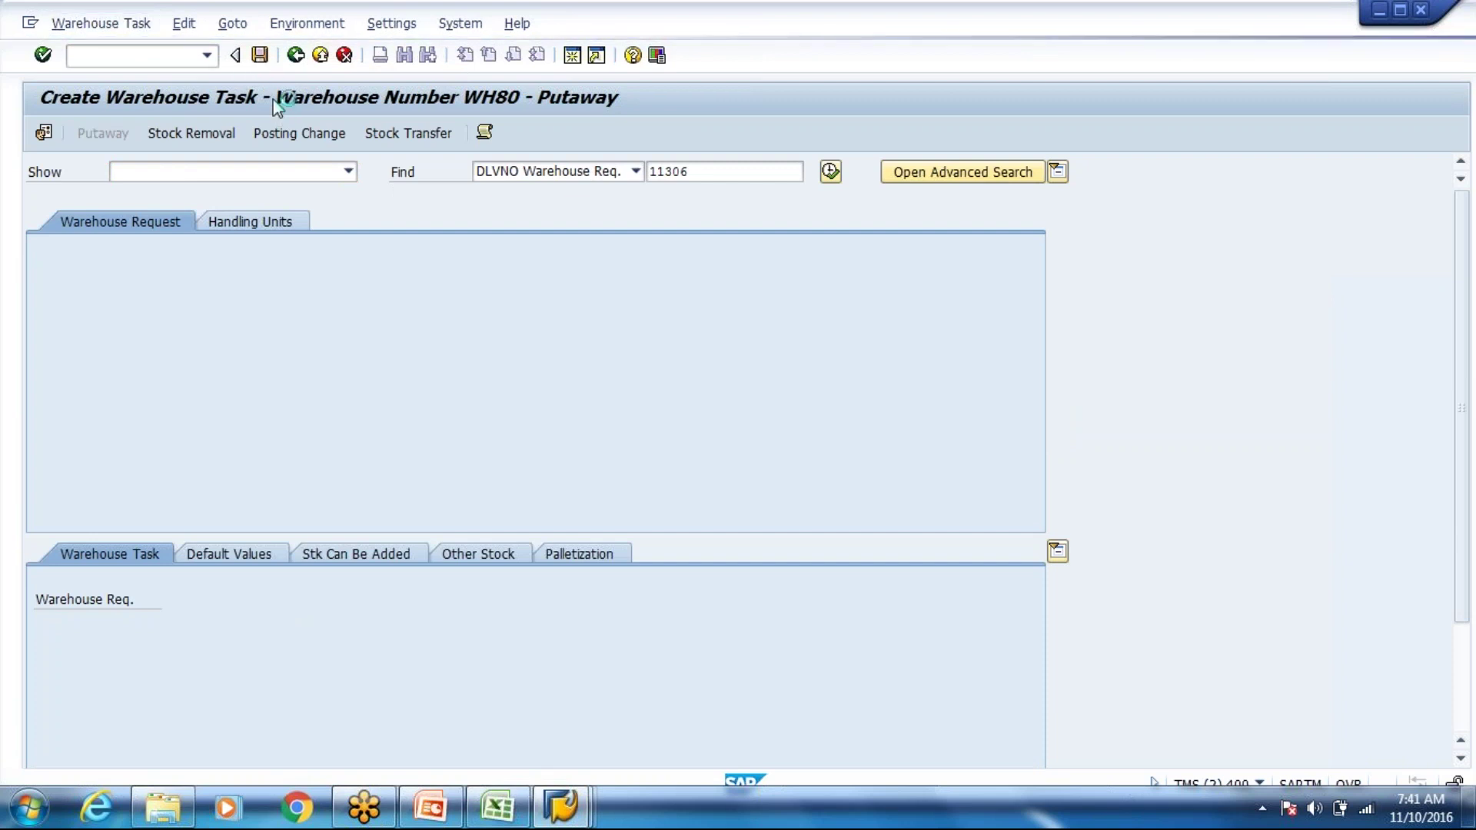
left_click(101, 23)
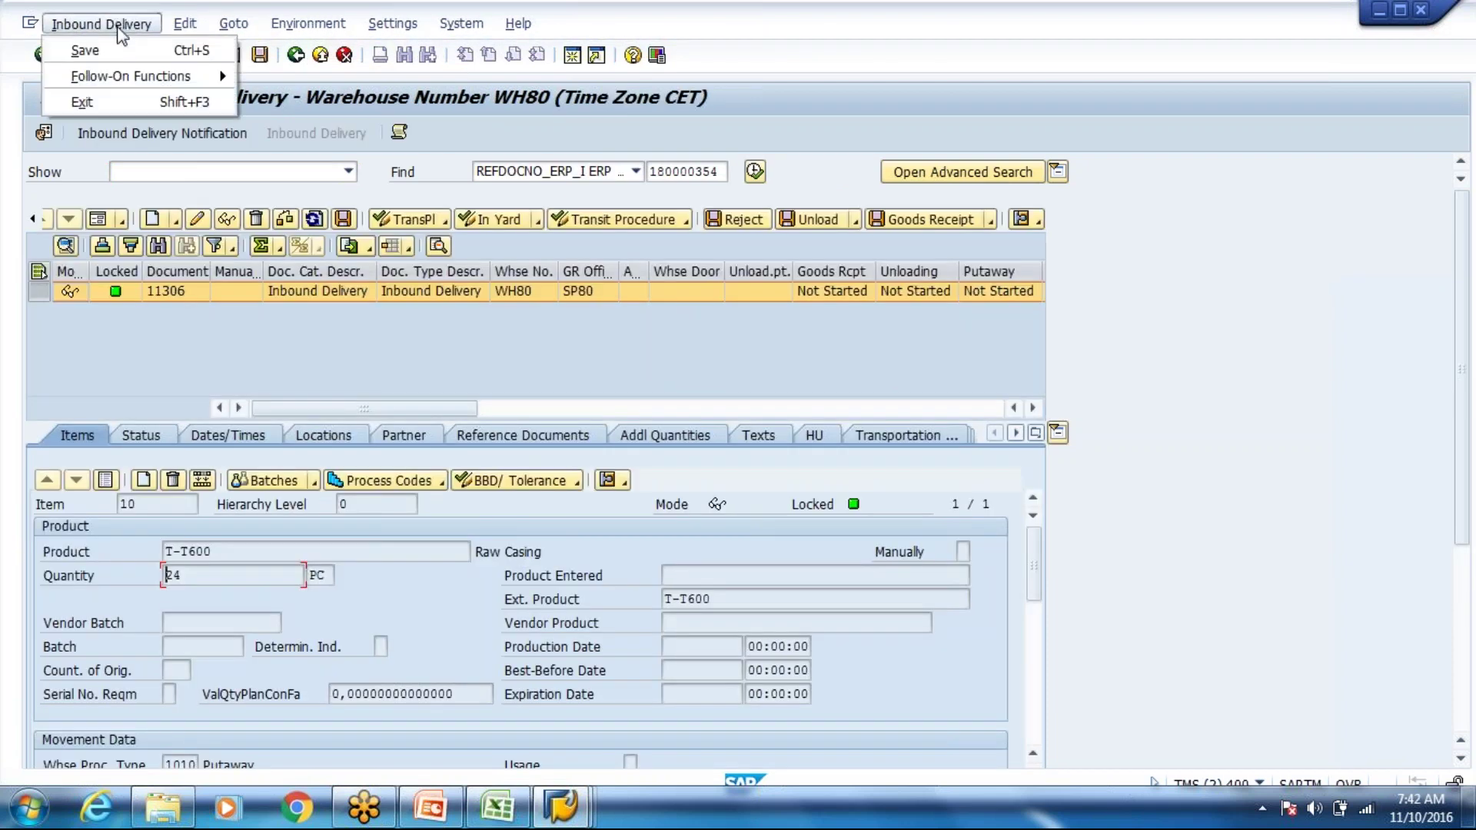
mouse_move(208, 75)
left_click(293, 80)
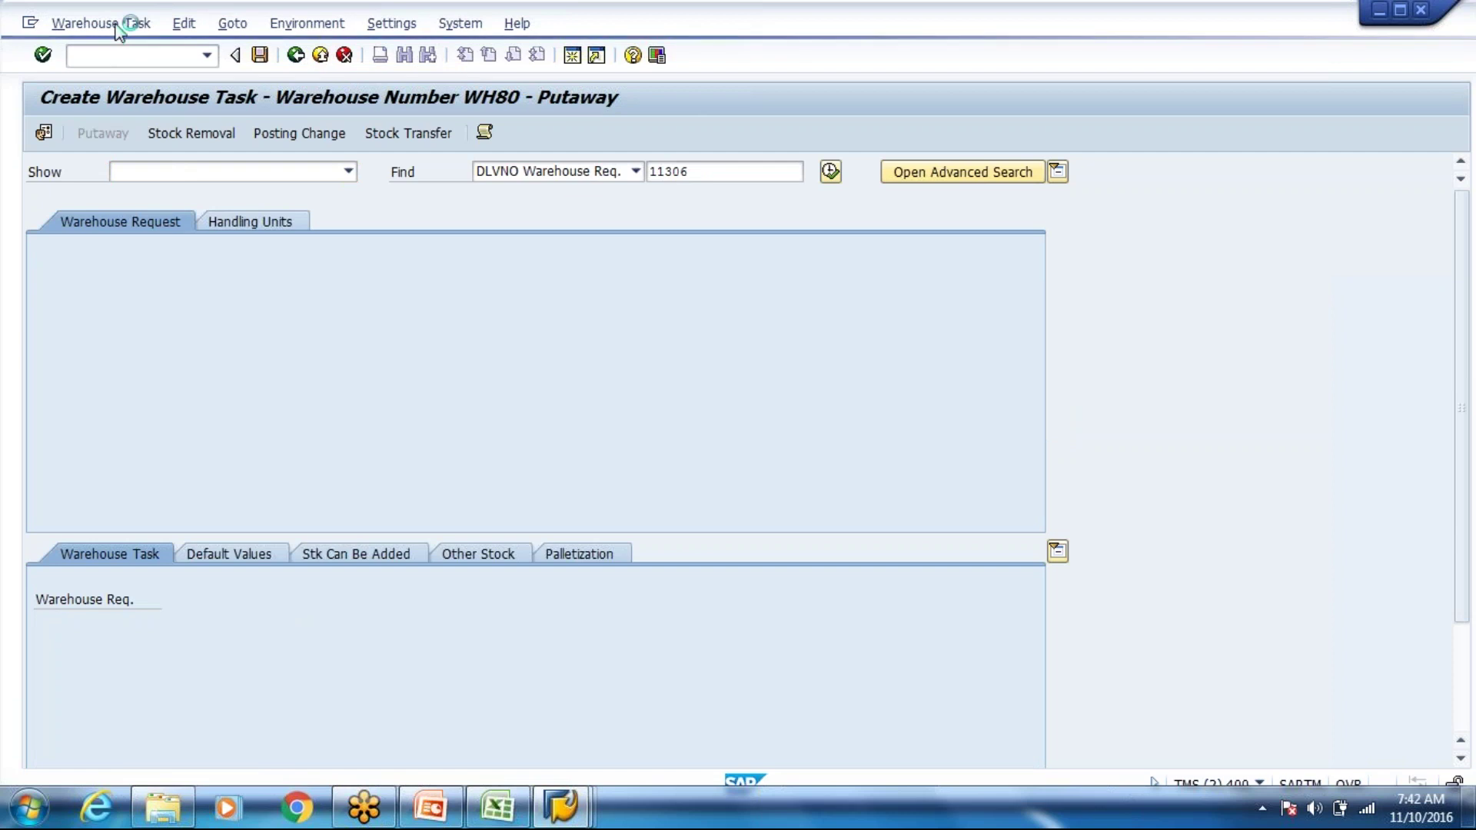
Open the inbound packing work center from warehouse task creation and create one handling unit with packaging material EUROPALLET
left_click(116, 23)
mouse_move(130, 76)
left_click(284, 123)
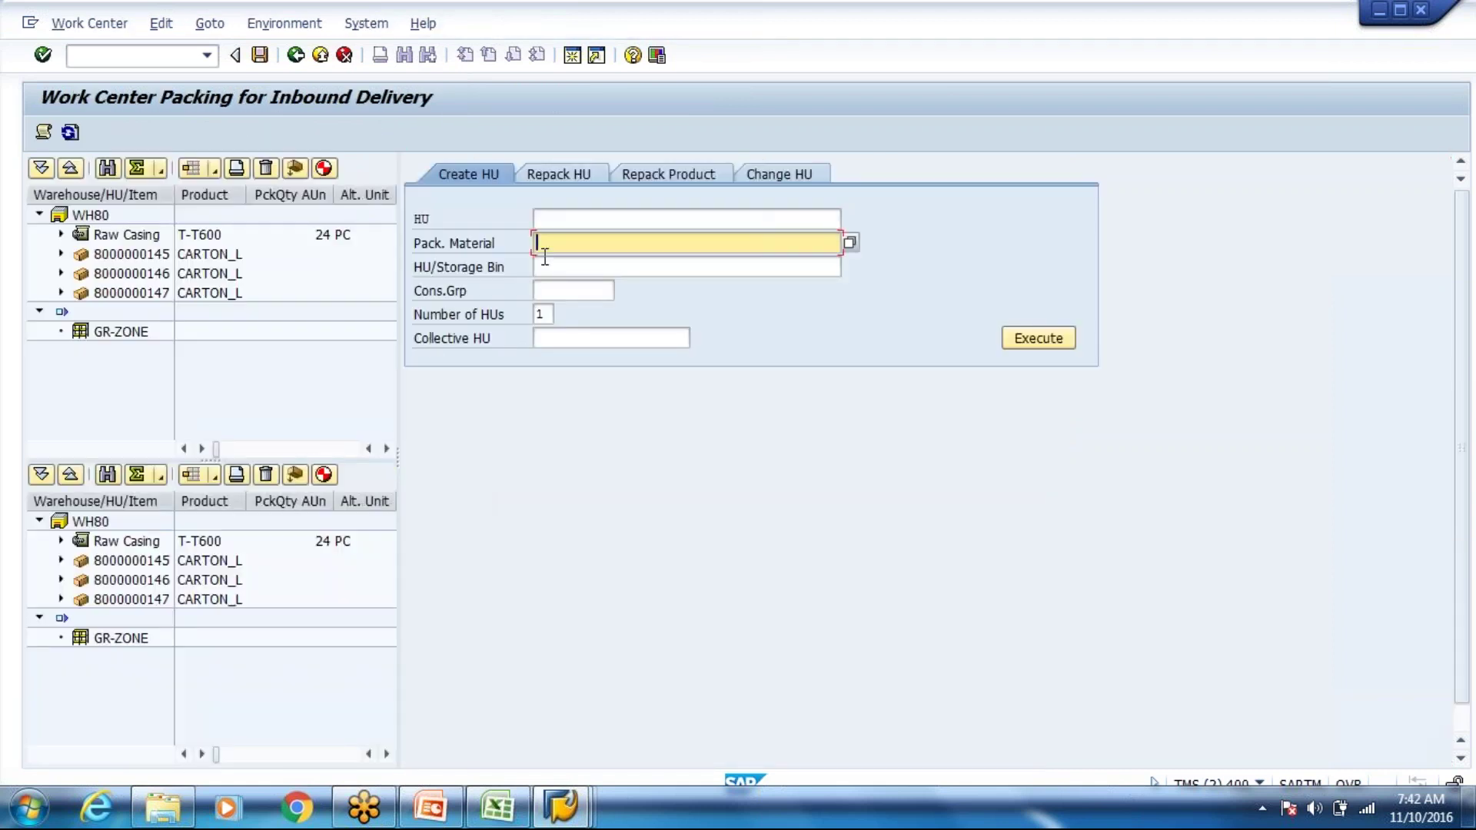
left_click(545, 261)
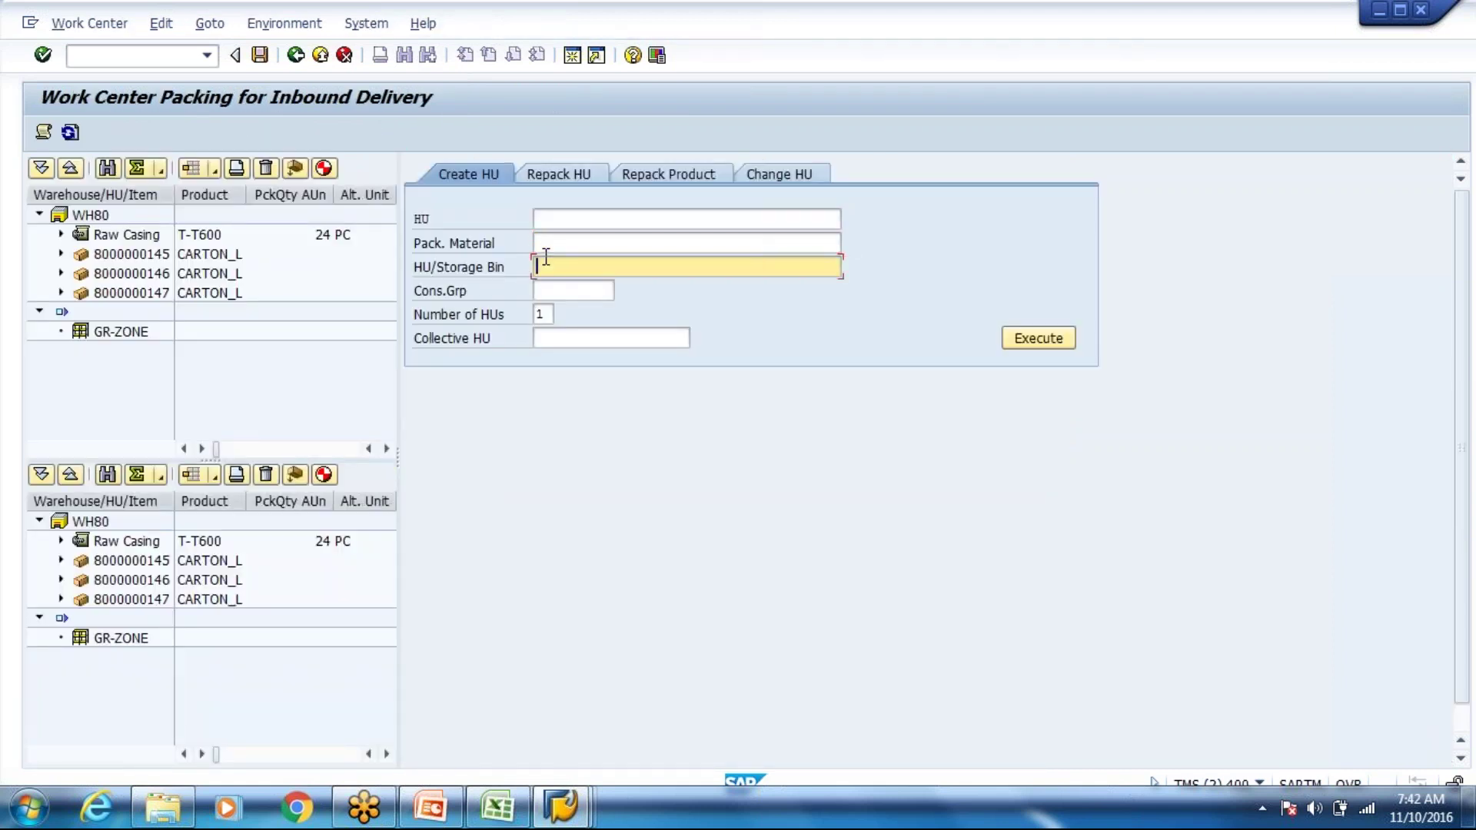
left_click(555, 245)
left_click(577, 259)
left_click(1038, 339)
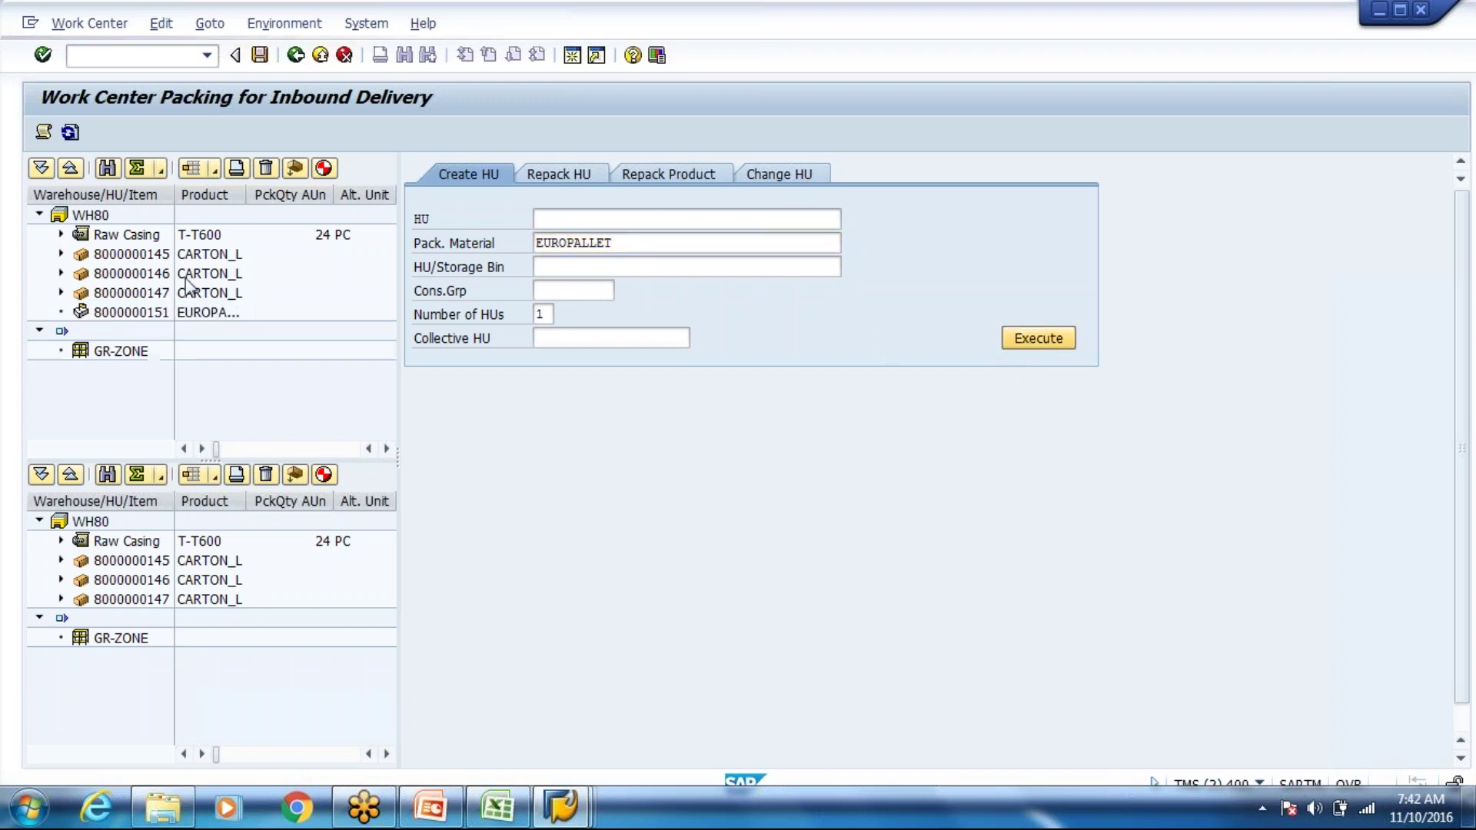
left_click(134, 240)
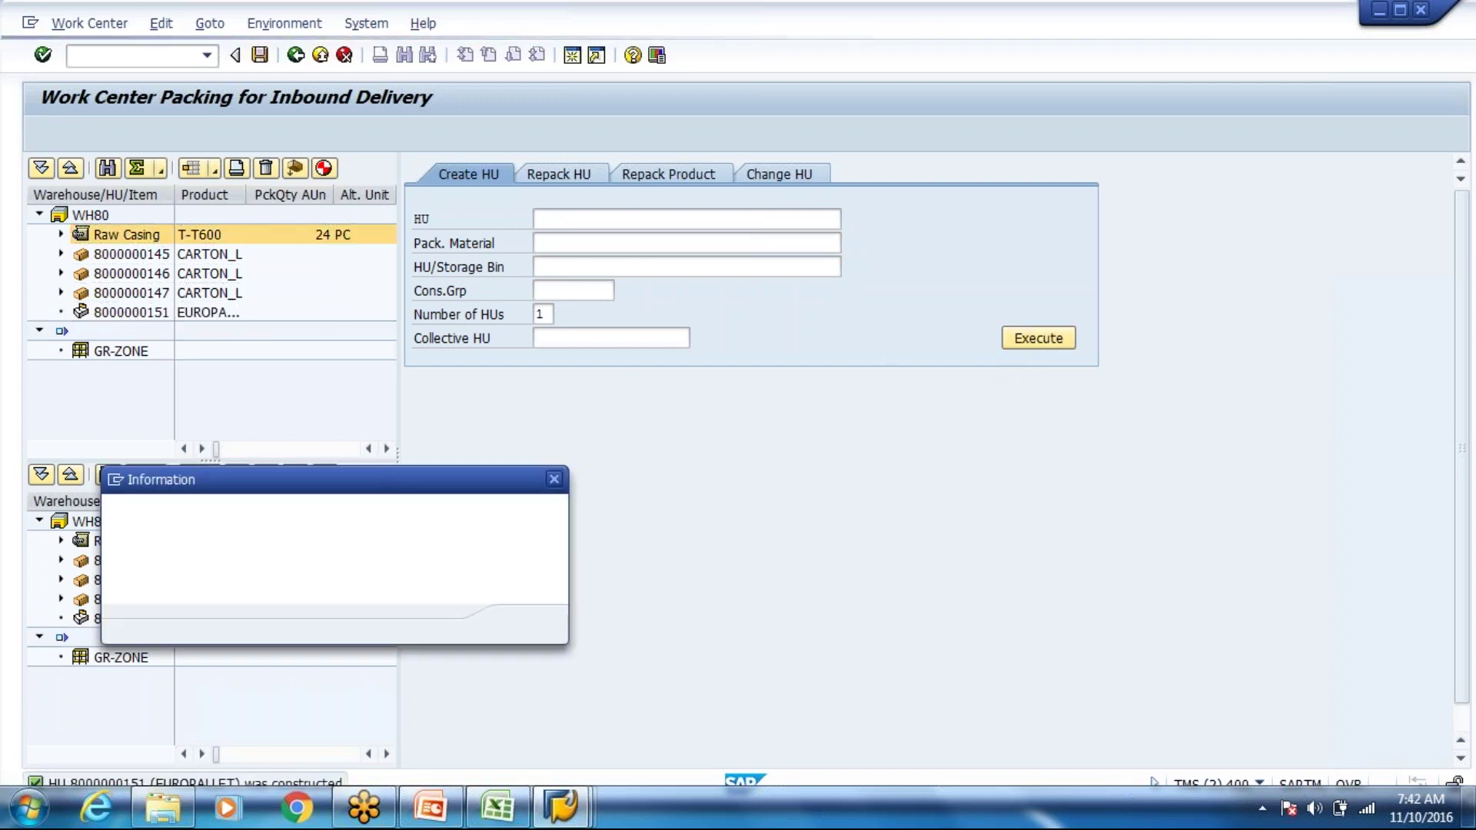
key("Return")
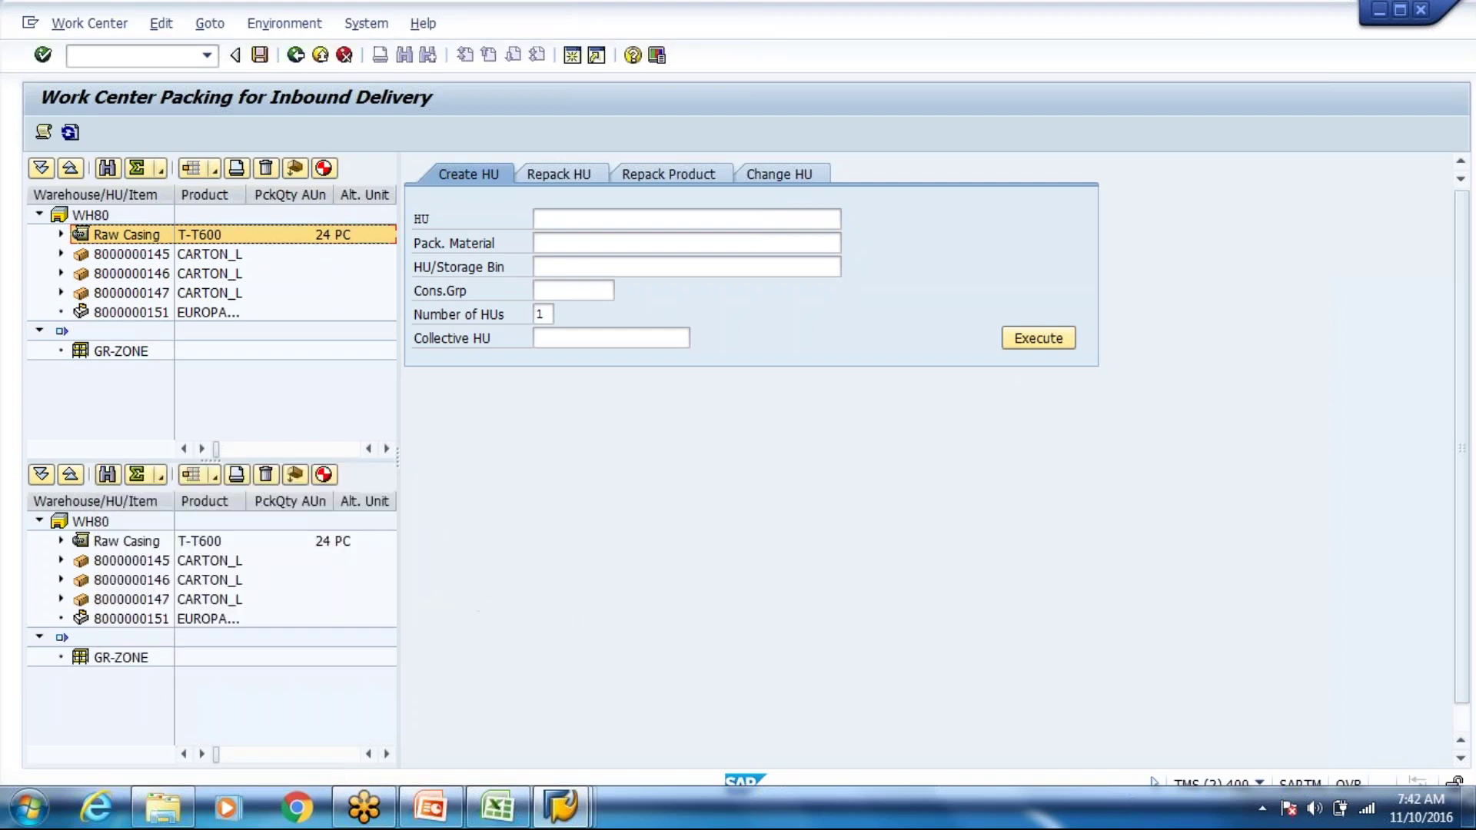
key("alt+Tab")
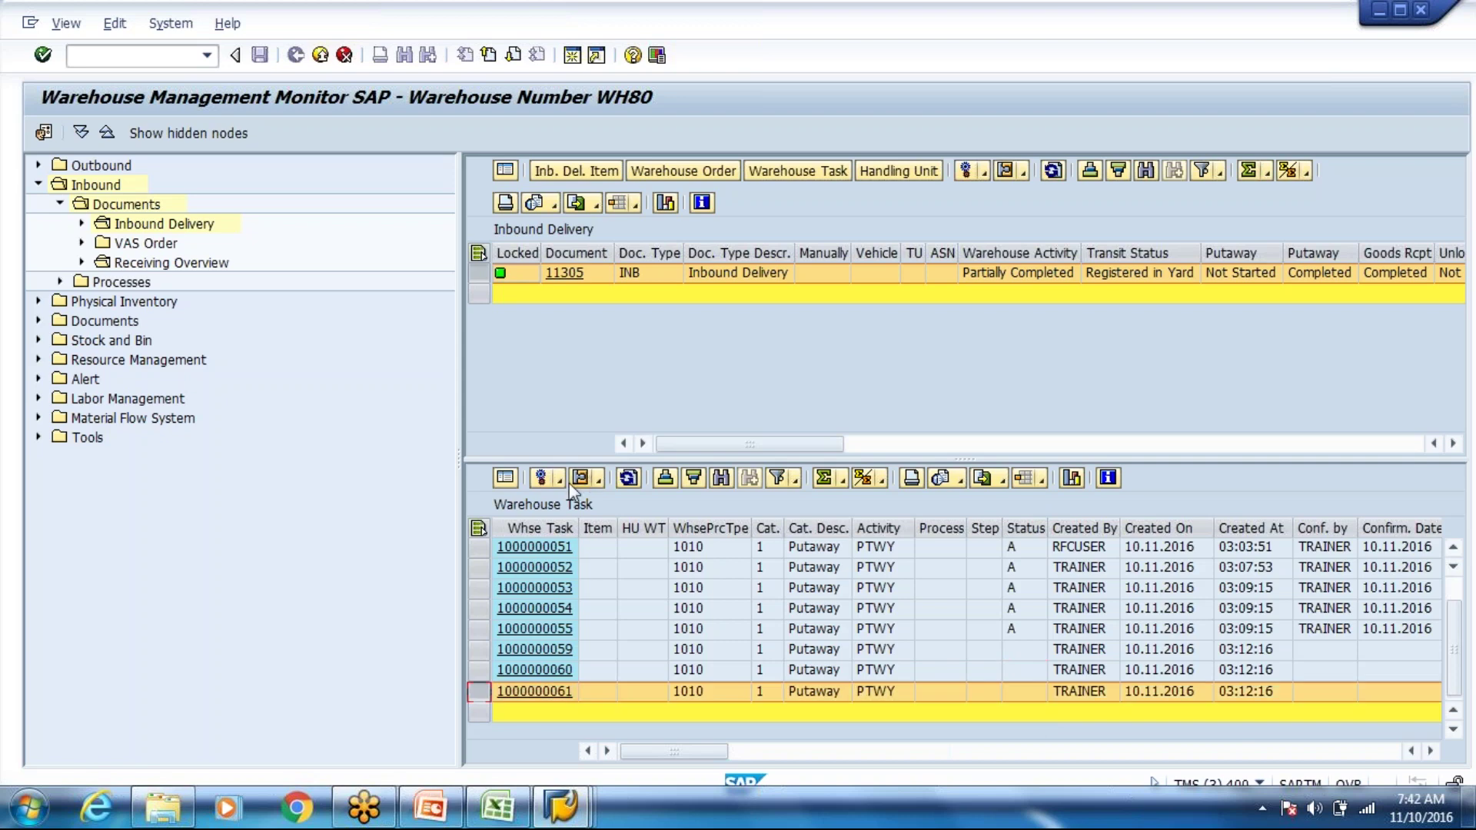
right_click(584, 544)
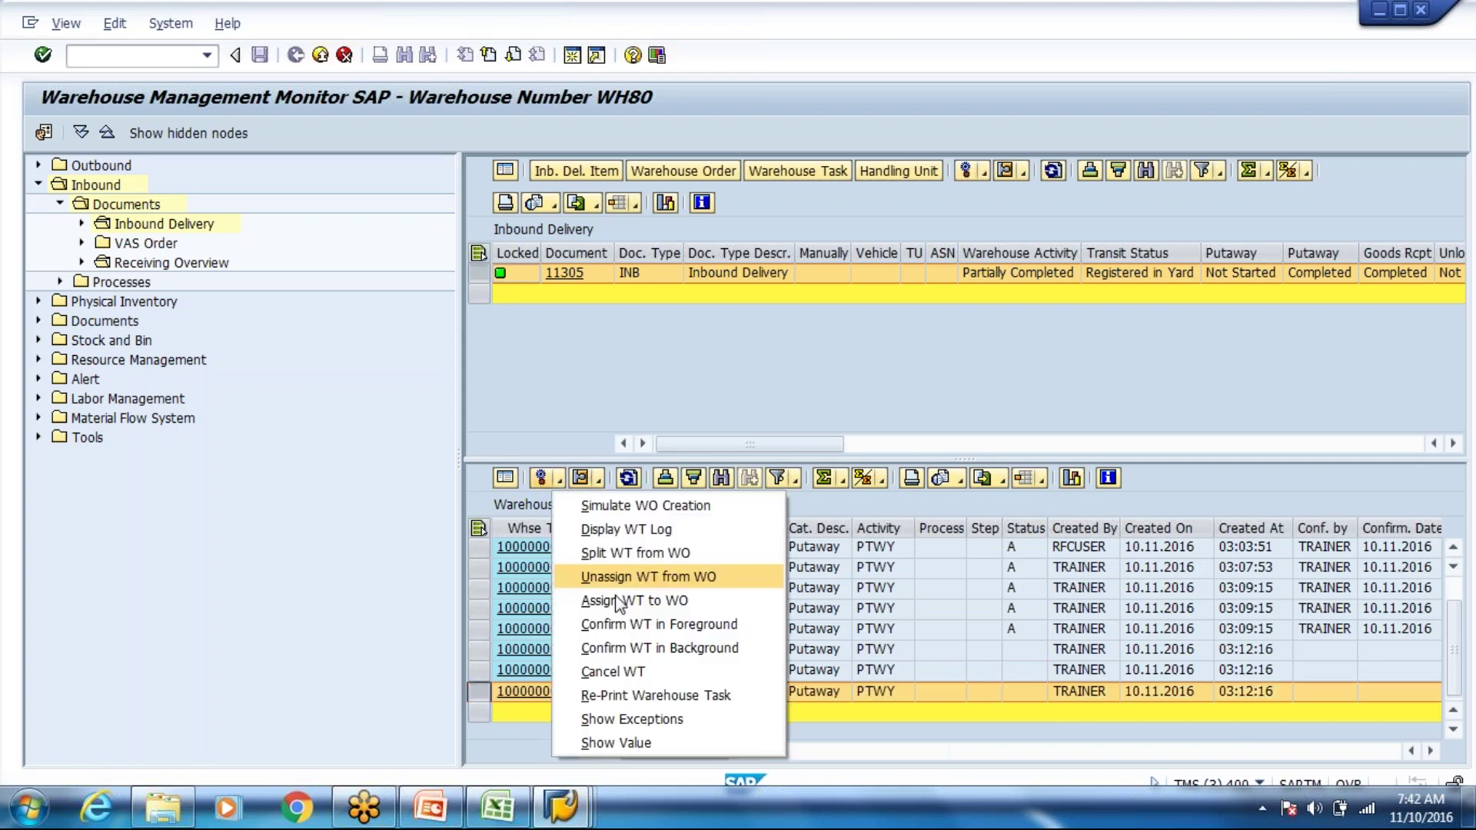
left_click(615, 669)
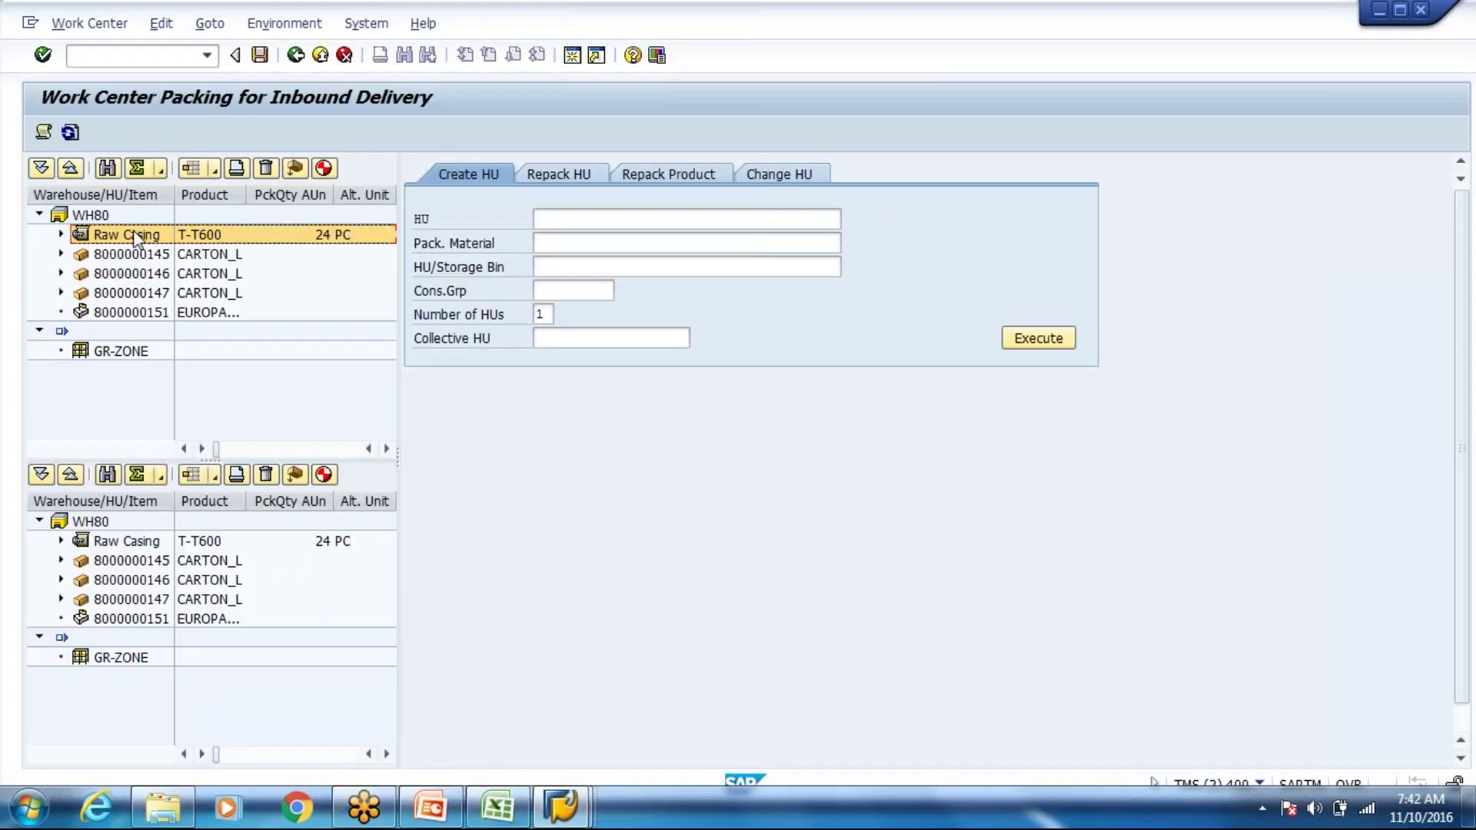
left_click_drag(137, 236, 150, 329)
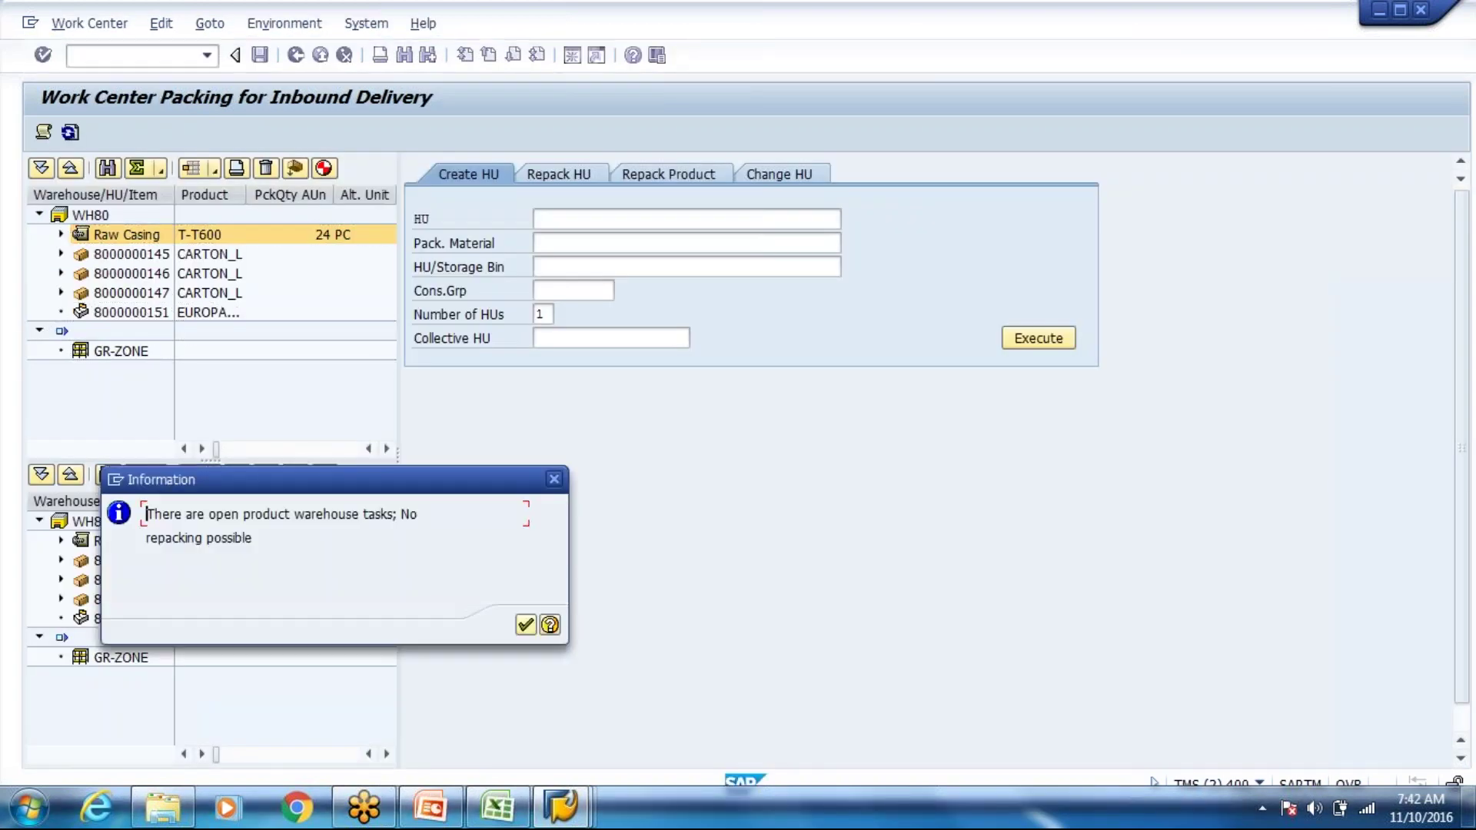
key("Return")
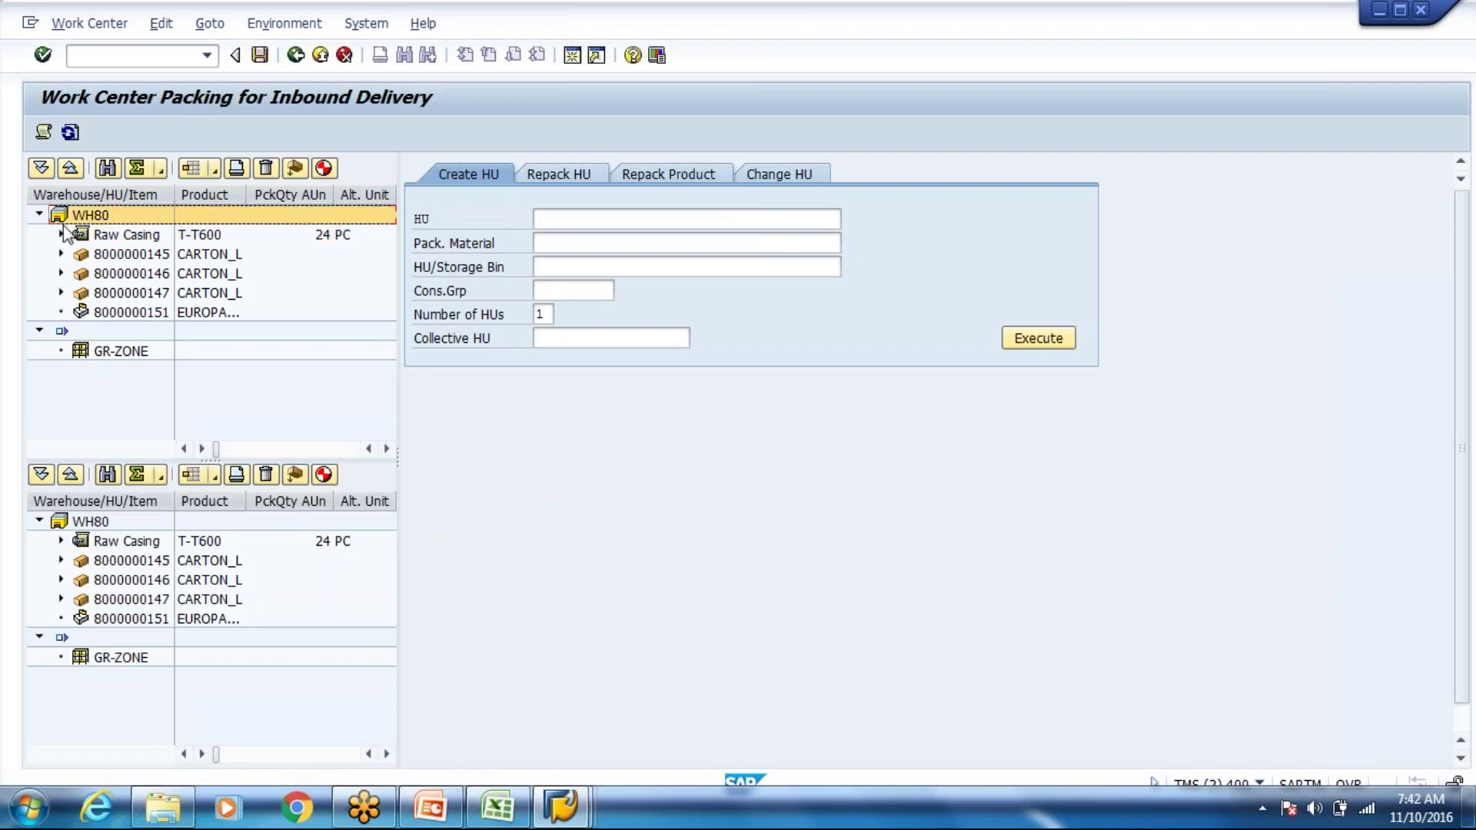
left_click(61, 234)
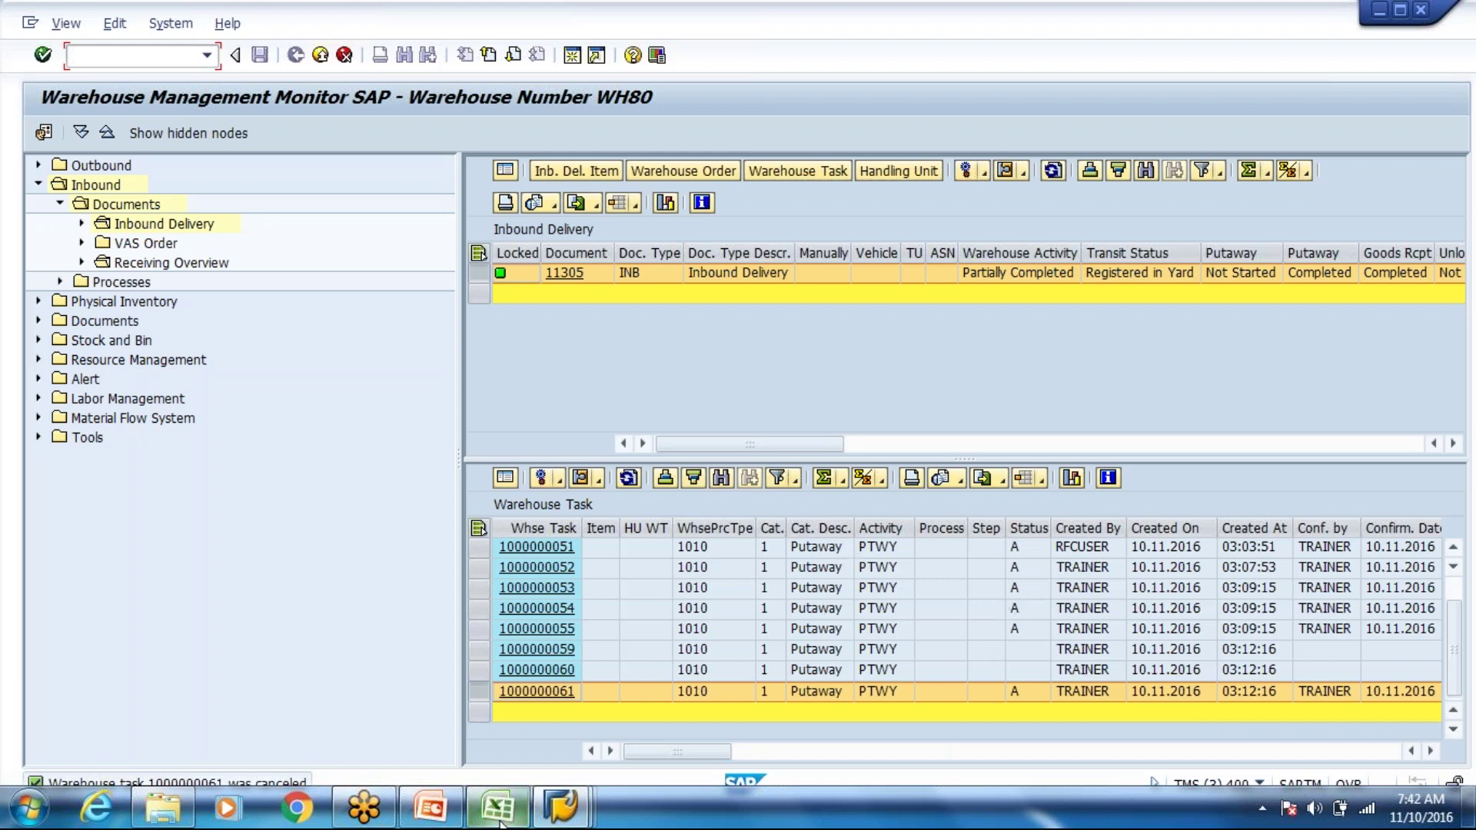
Switch to the Data For Demo workbook and review the product storage types, the pallet and carton bin types, and the WH80 layout
mouse_move(498, 808)
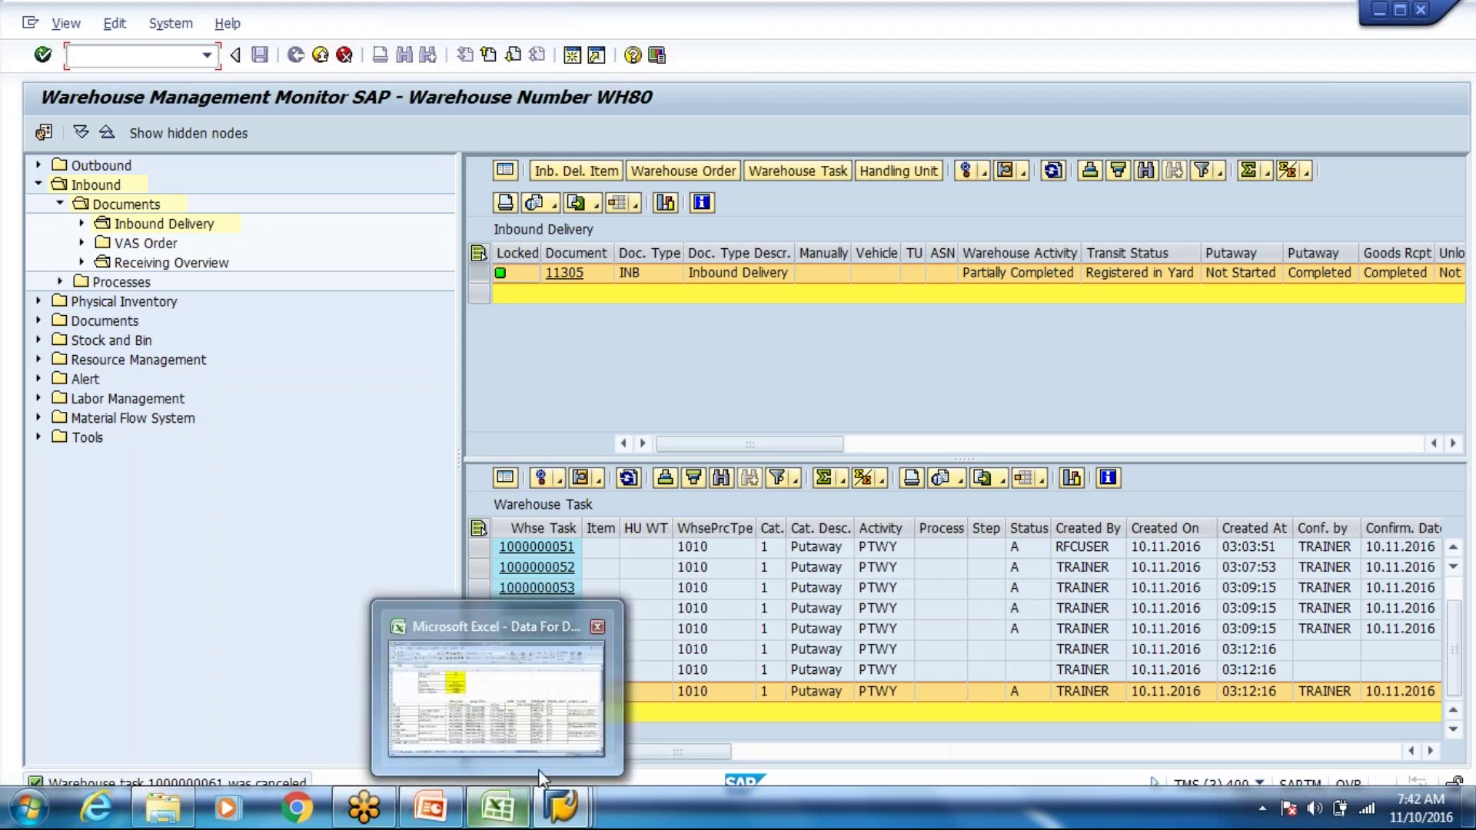
left_click(541, 773)
left_click(721, 758)
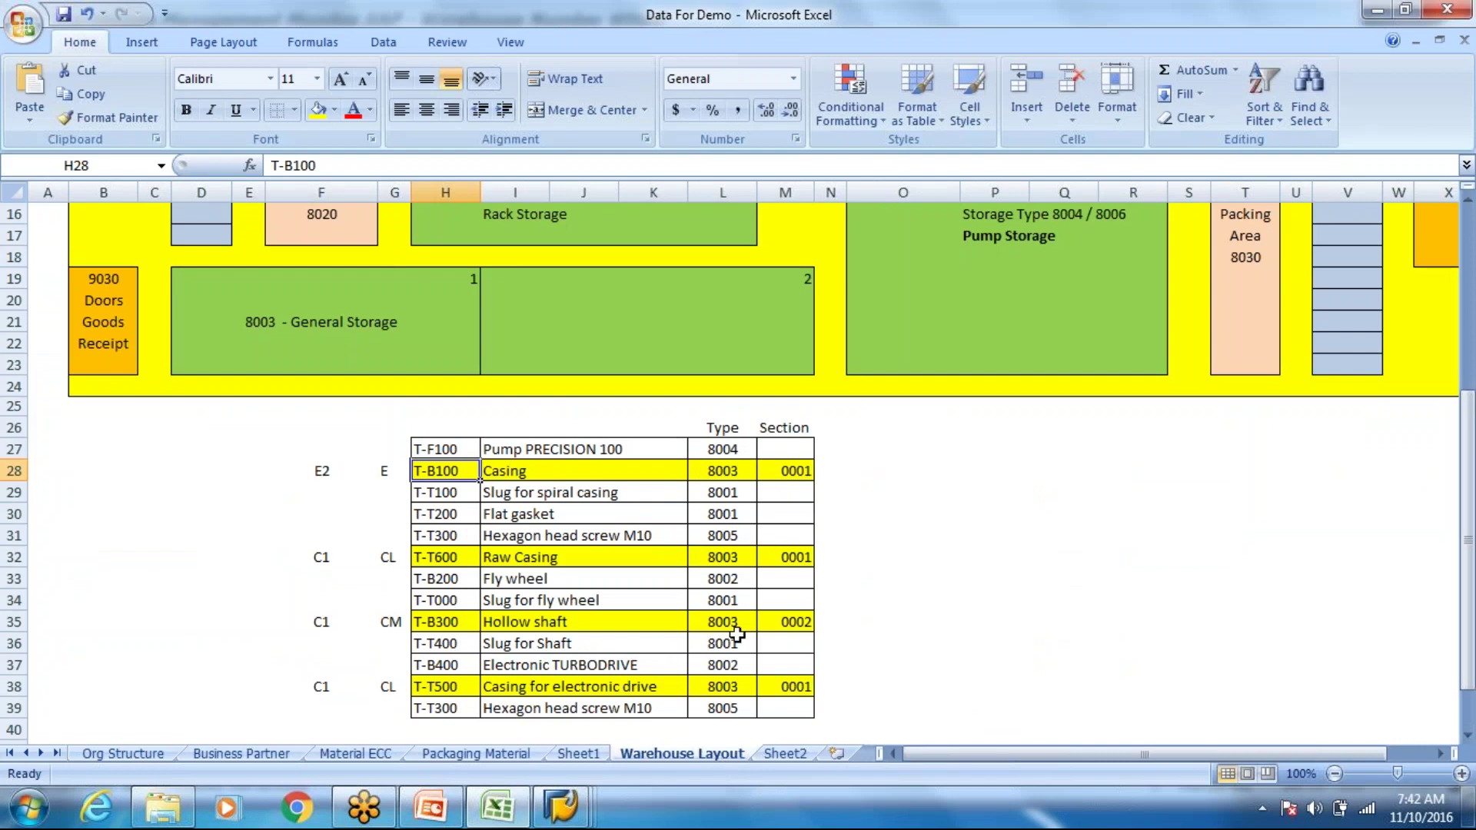
scroll(750, 581, "down", 3)
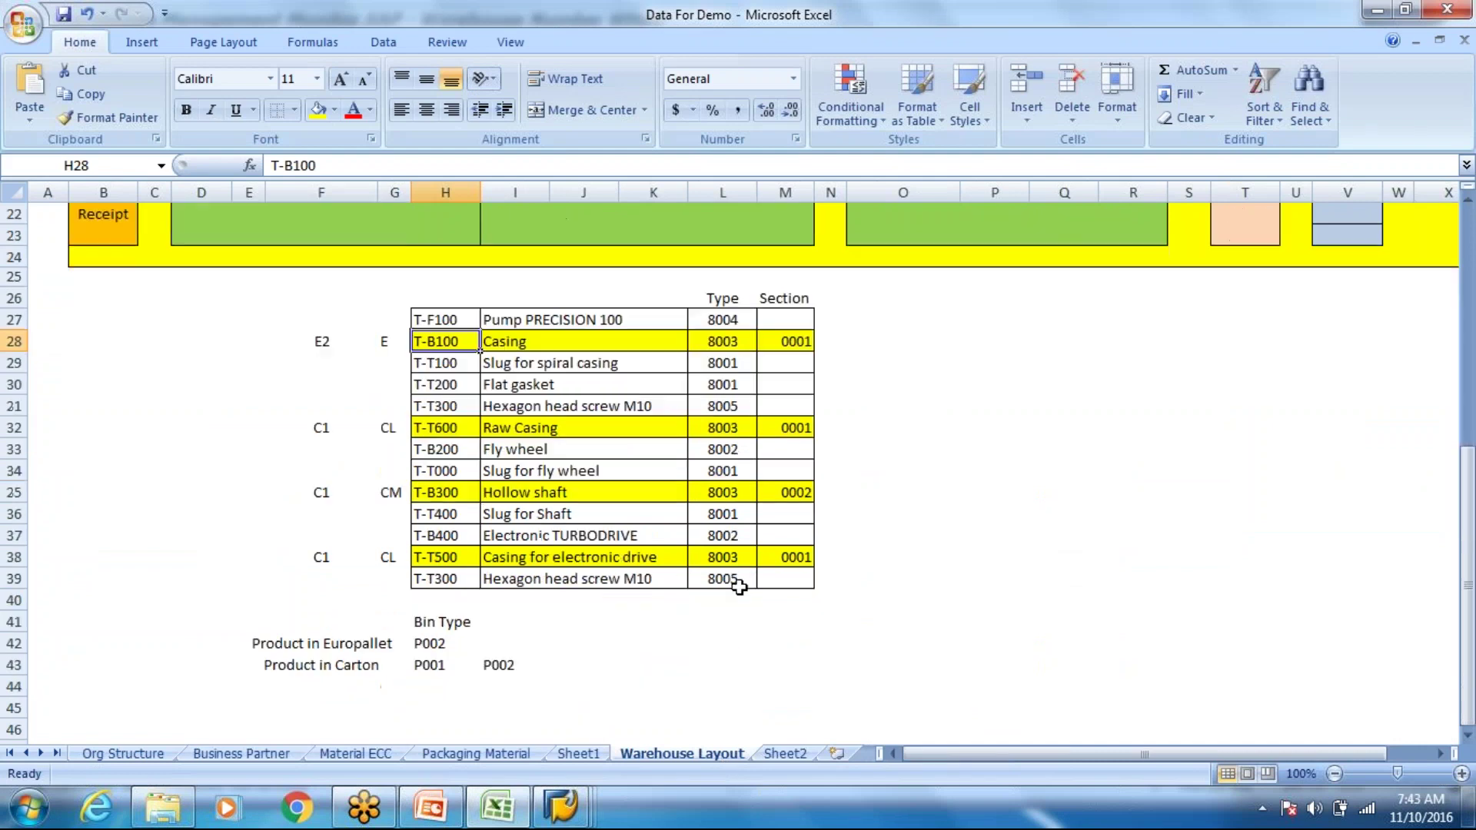
left_click(335, 582)
left_click(438, 580)
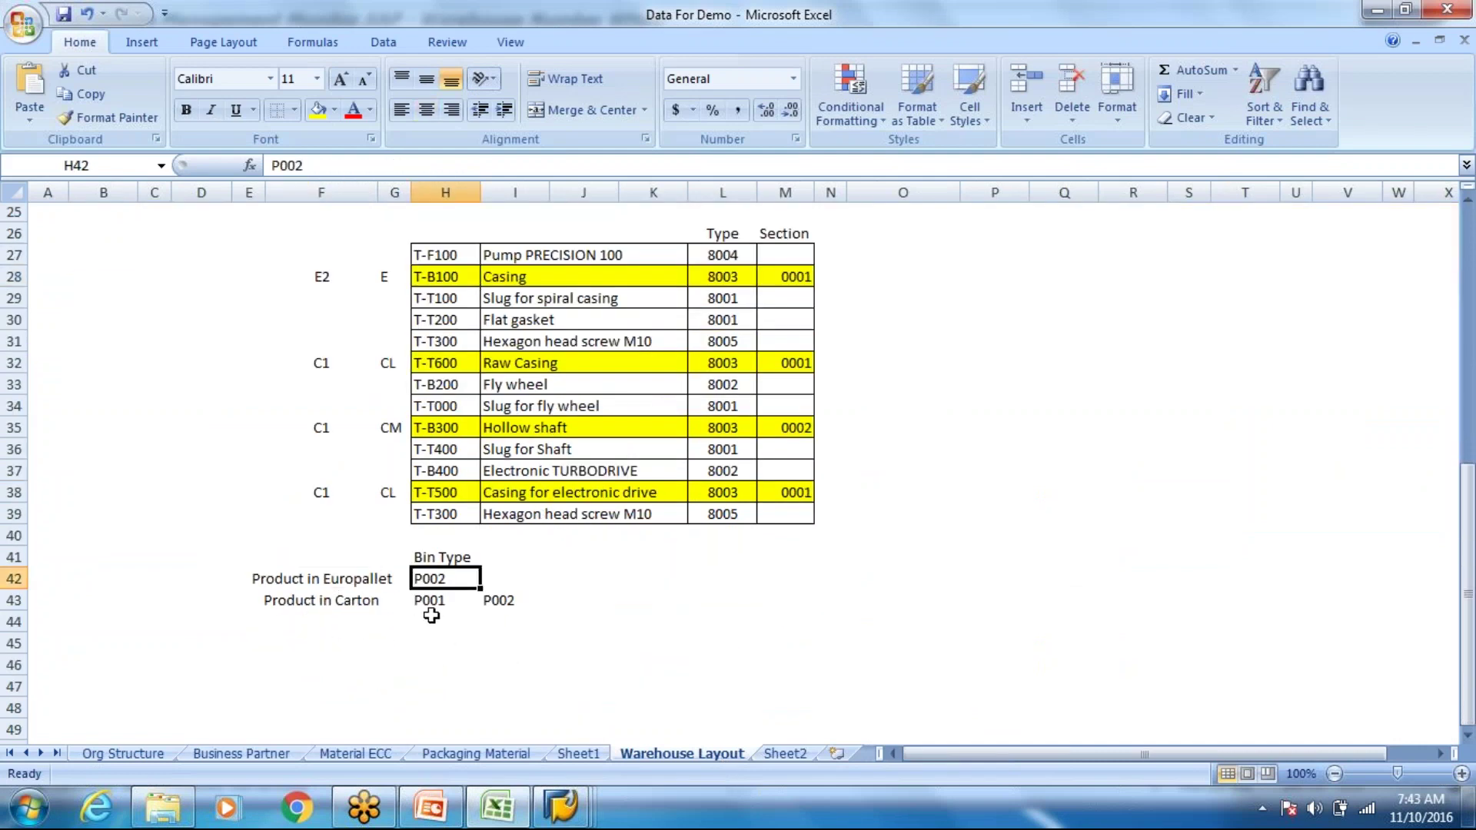
scroll(965, 419, "up", 7)
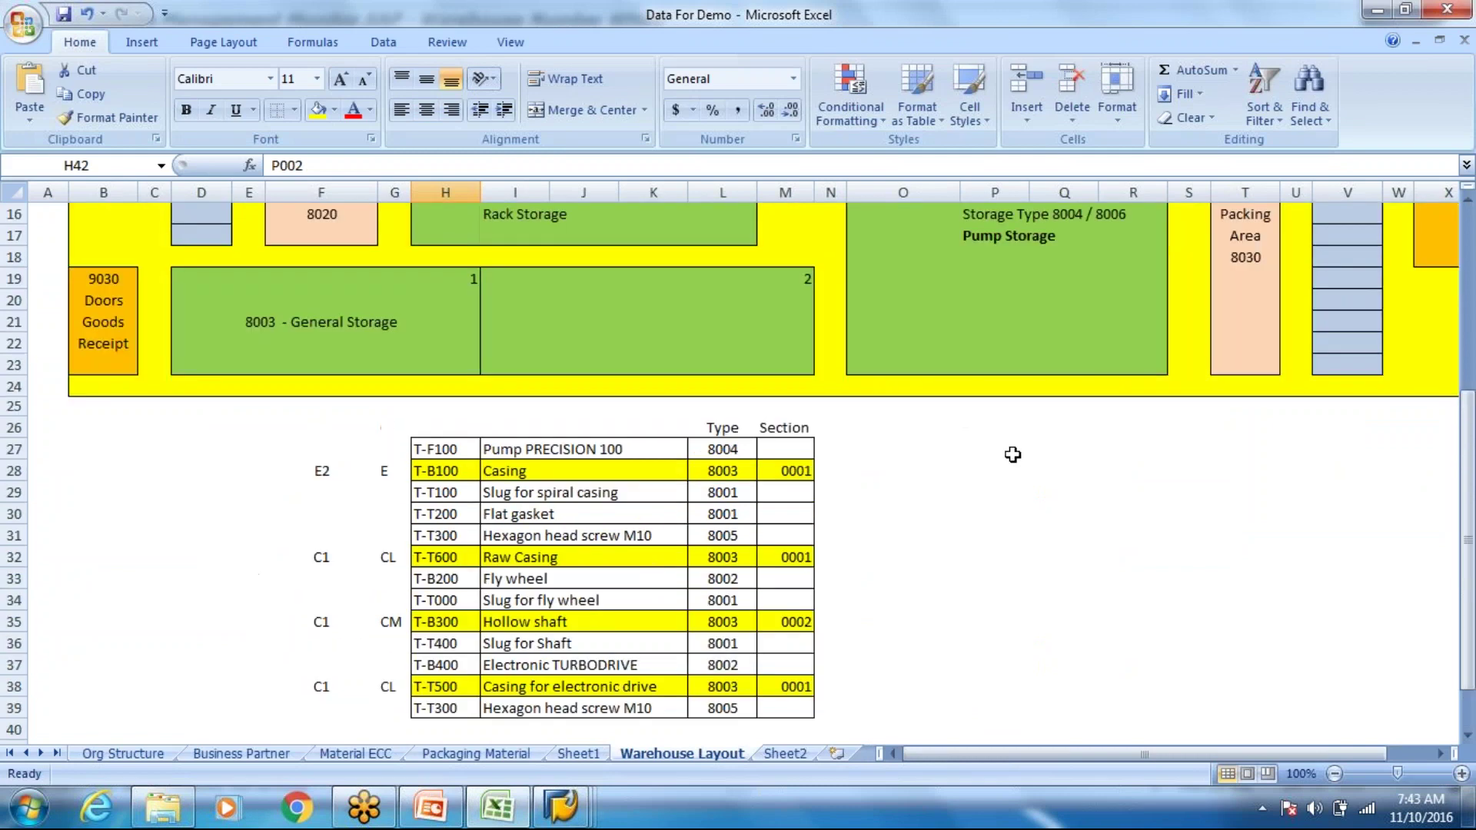
scroll(909, 470, "up", 1)
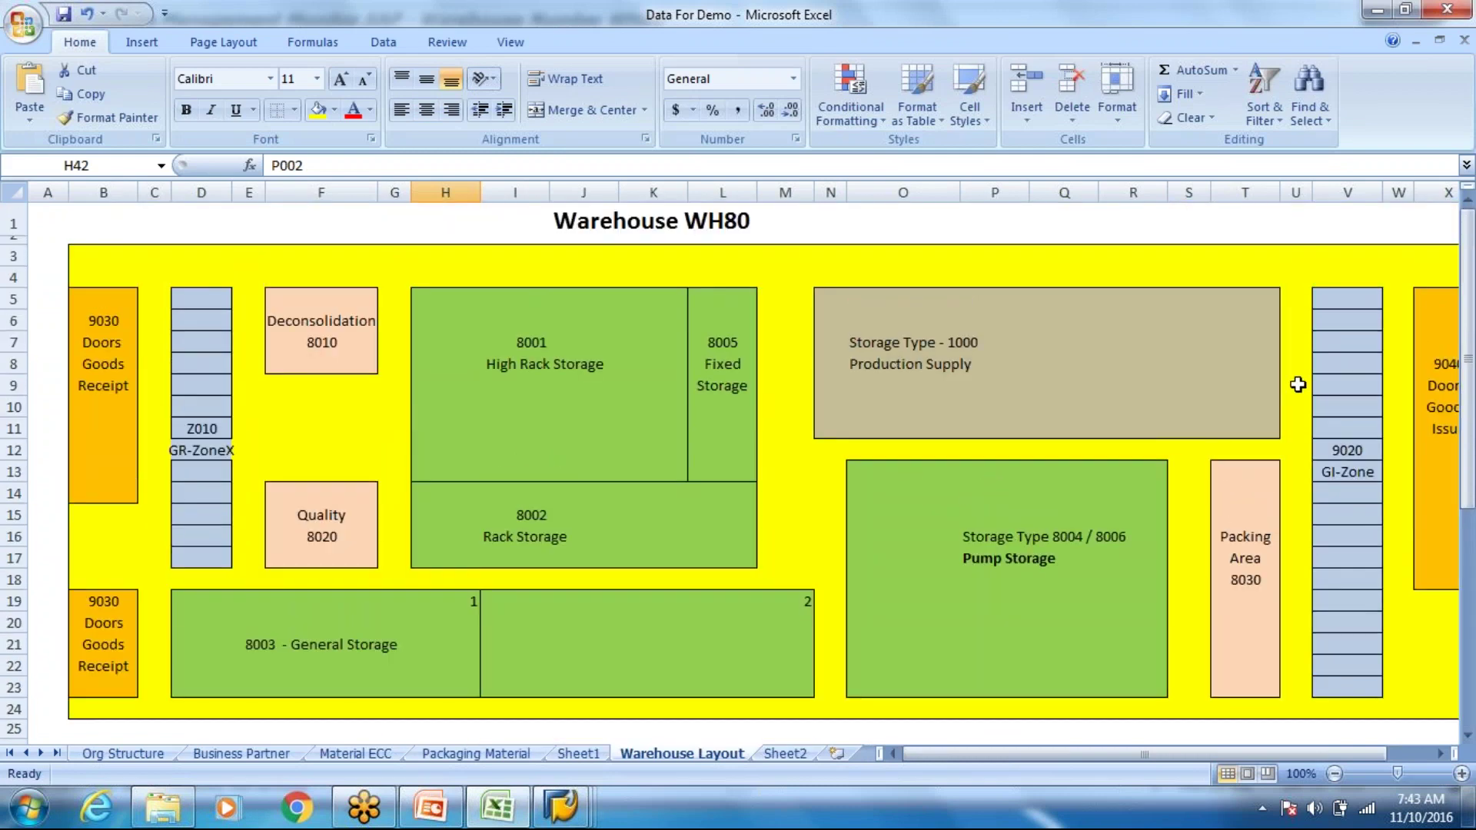
left_click(427, 819)
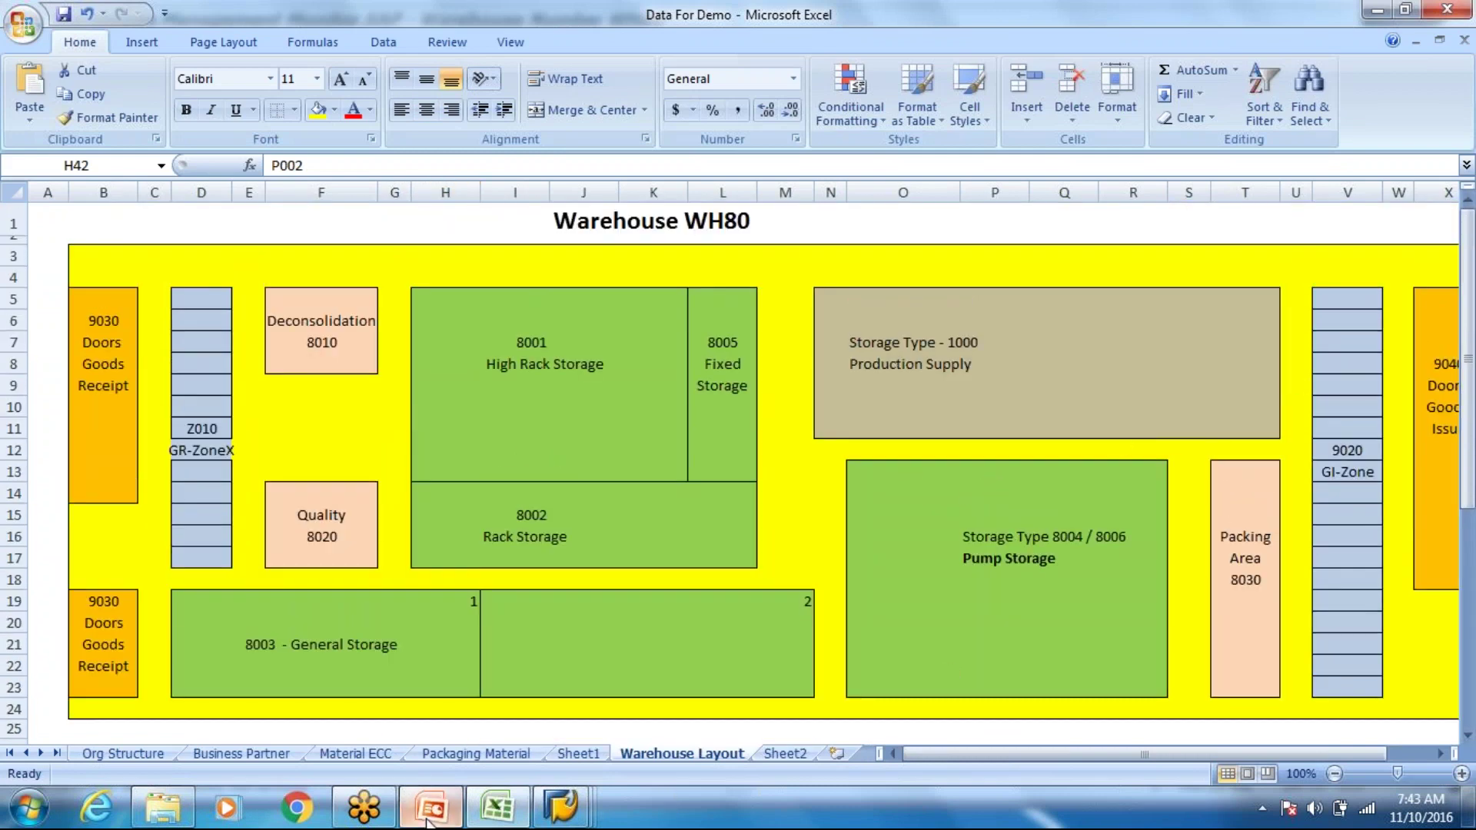
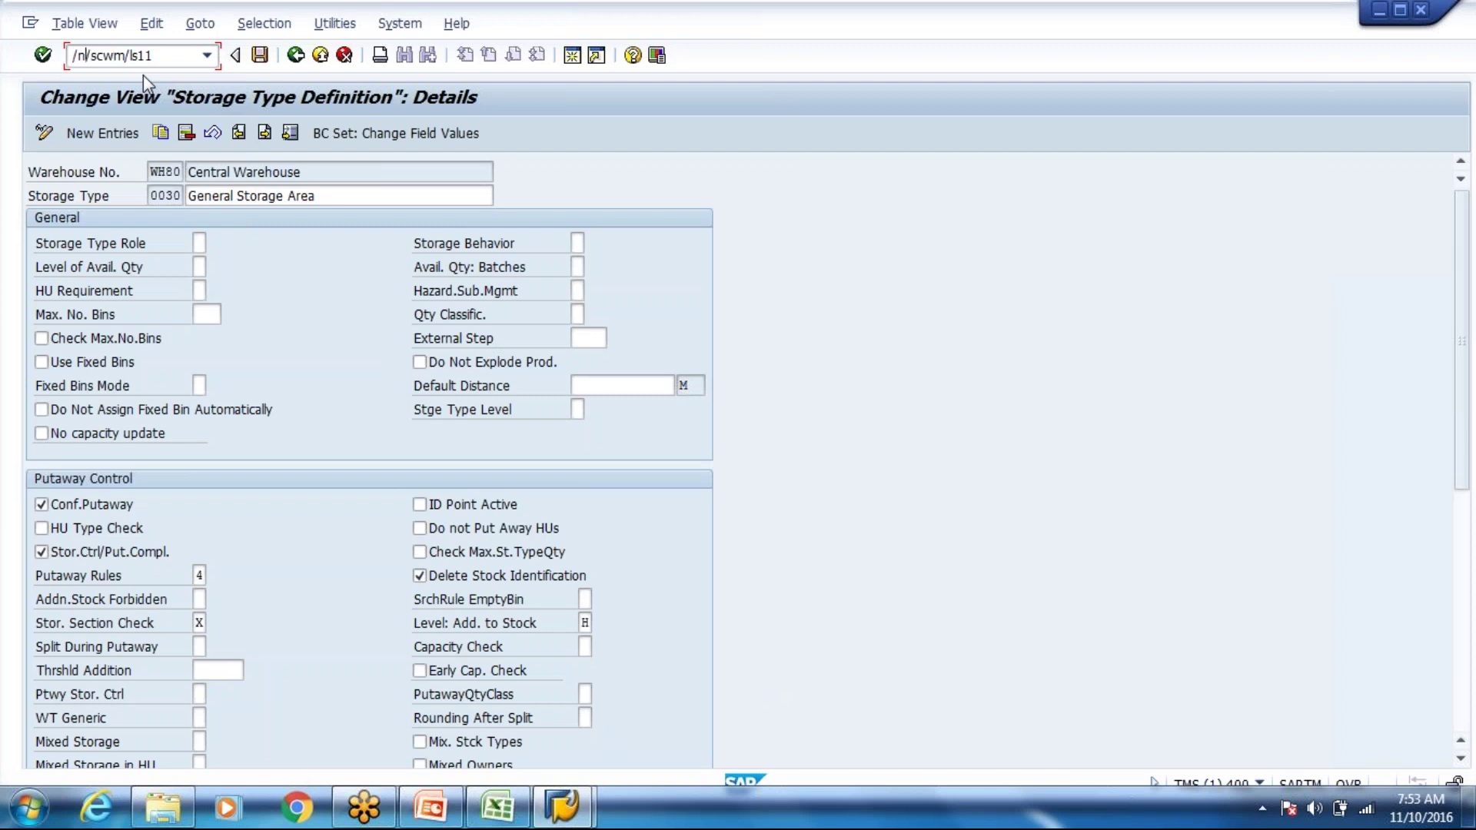
List the WH80 bins of storage type 8003, section 0001, in the storage bin mass change, excluding the pattern 8003-**-**-A
key("Return")
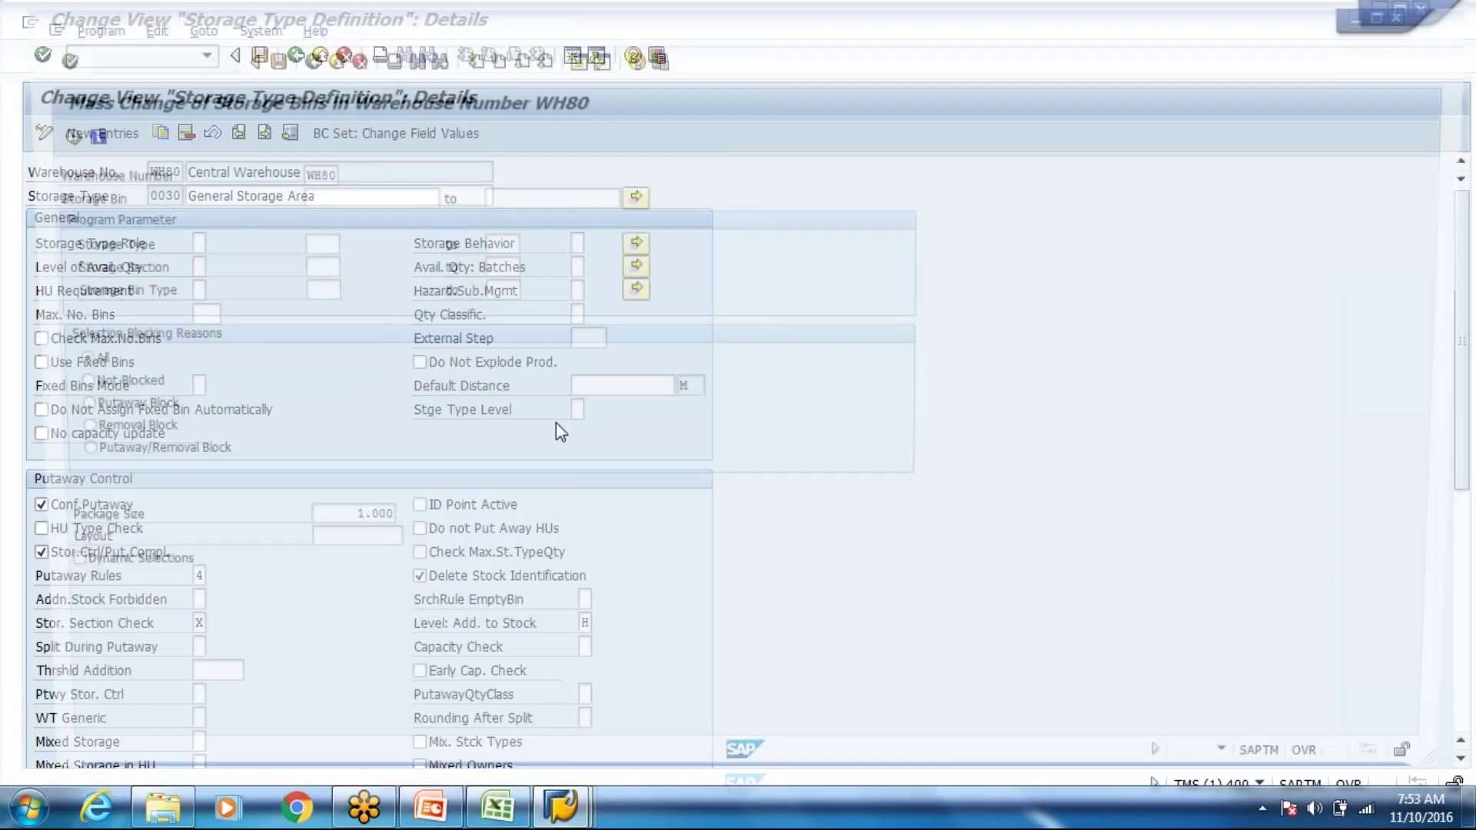
type("0001")
left_click(631, 195)
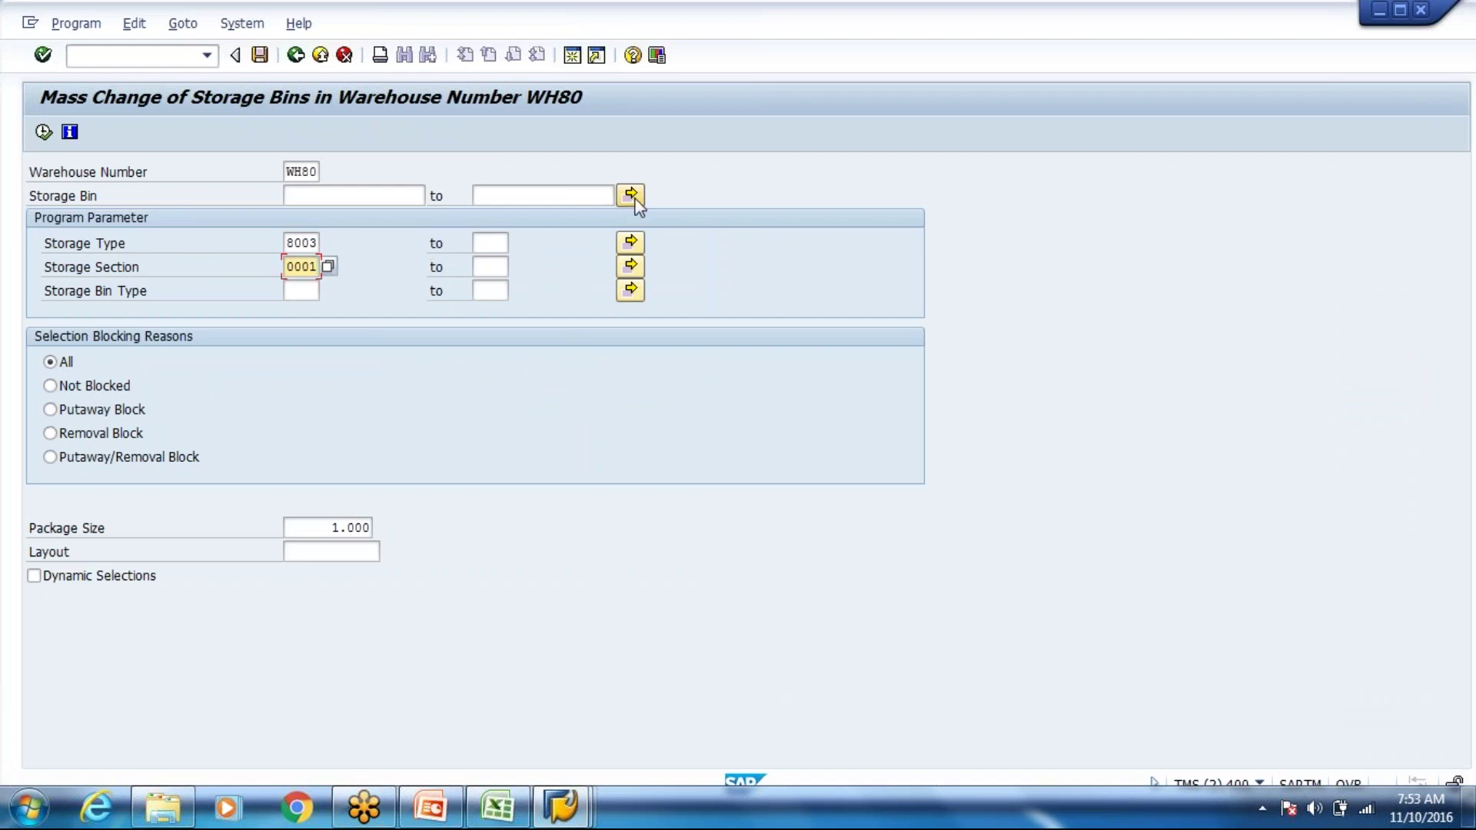
left_click(408, 231)
type("8")
left_click(186, 321)
left_click(398, 555)
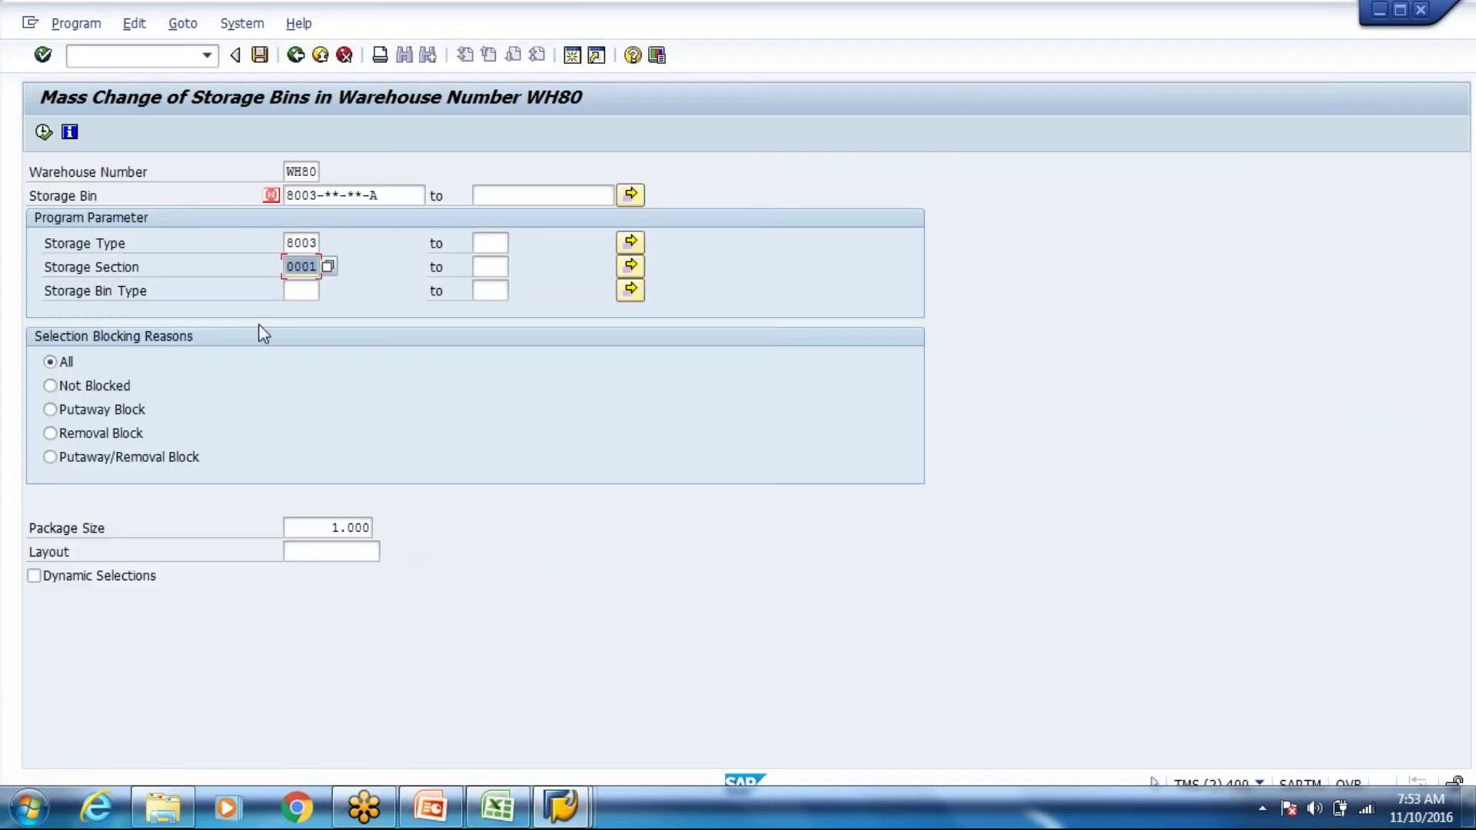
key("F8")
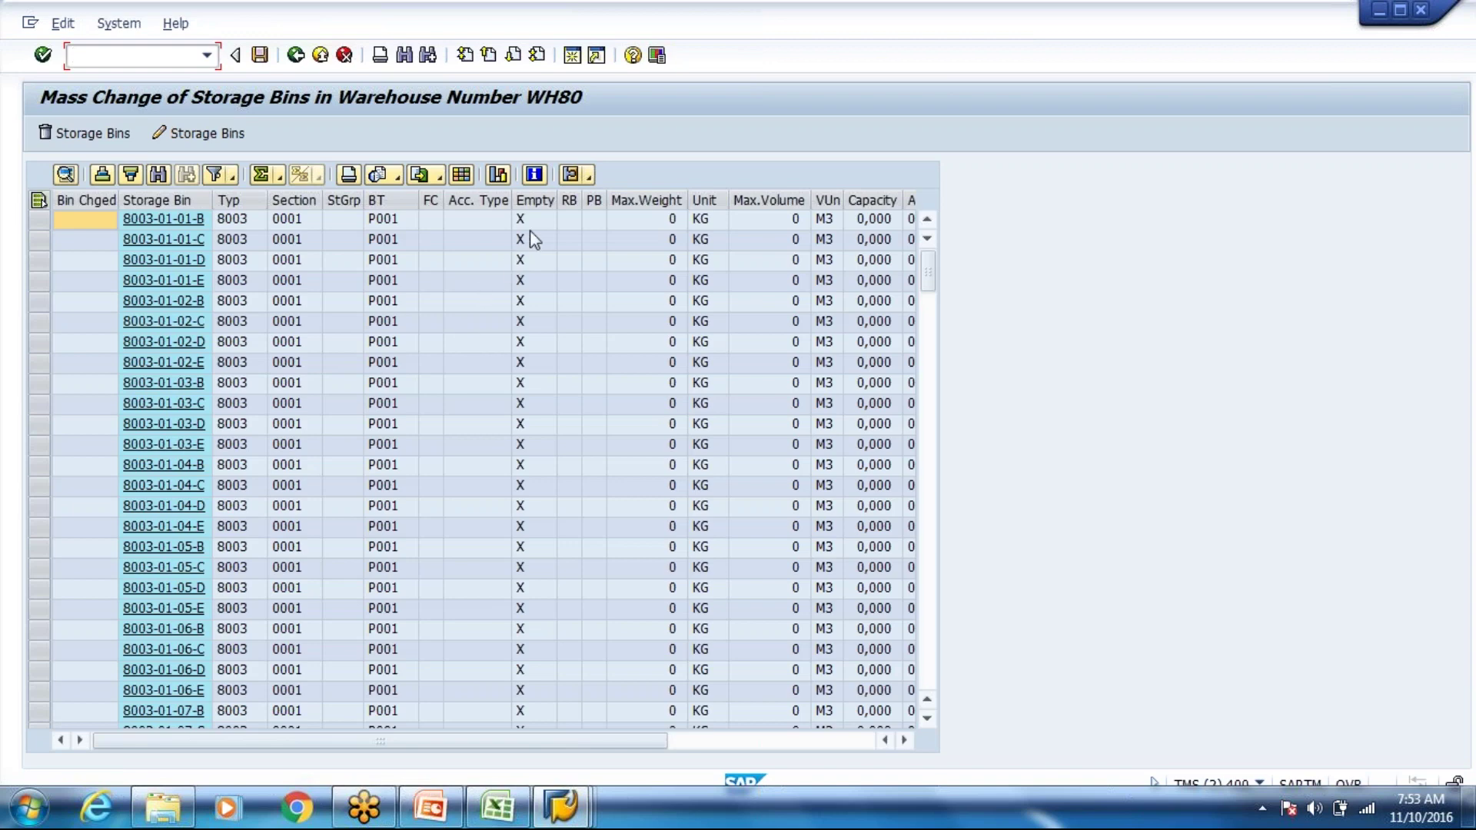
Review the general and putaway control settings of WH80 storage type 0030, General Storage Area, and return to the storage type overview
key("alt+Tab")
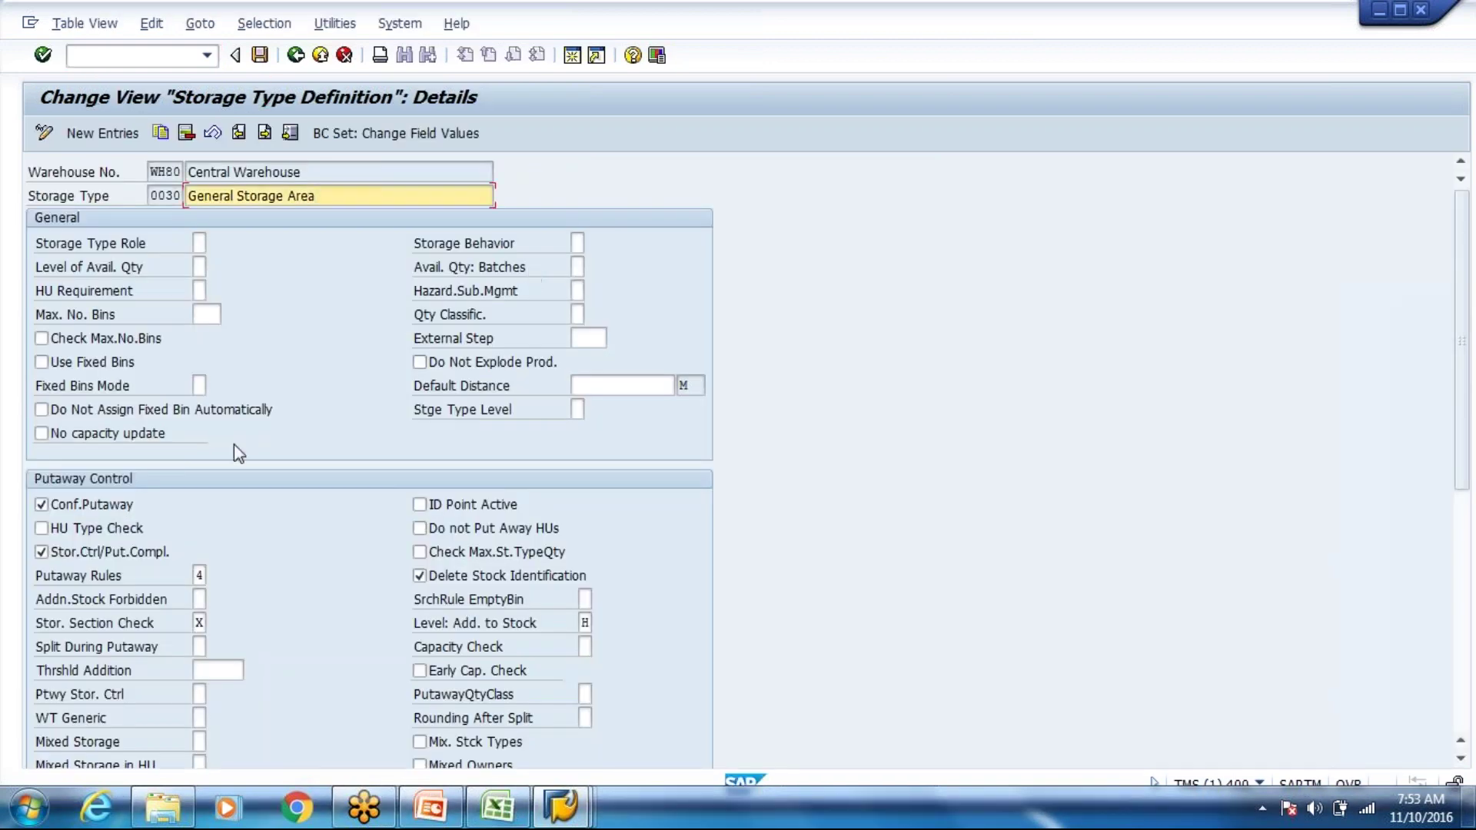
scroll(234, 444, "down", 5)
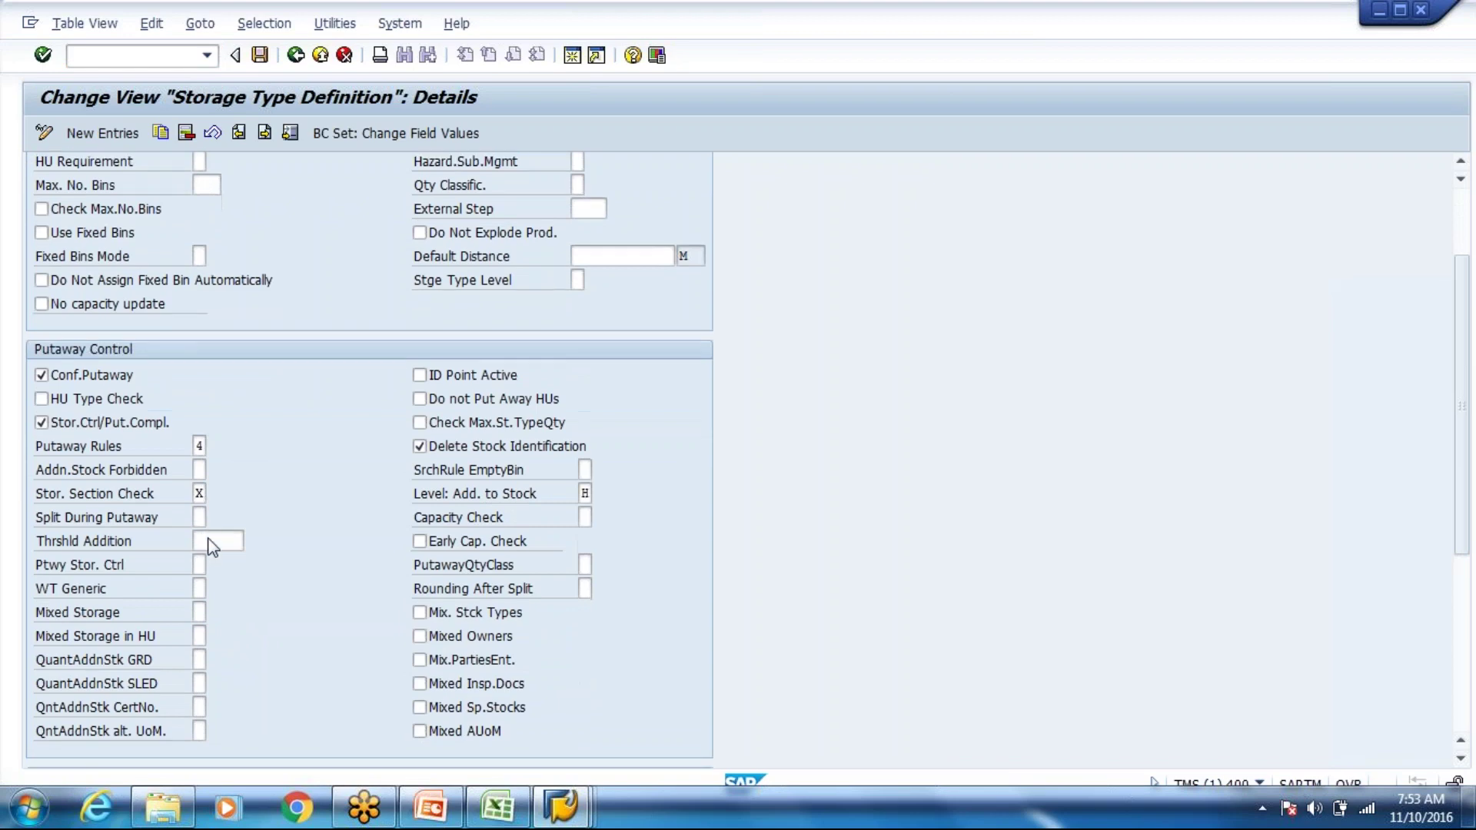
scroll(213, 546, "up", 5)
scroll(246, 308, "down", 4)
left_click(295, 55)
Examine the putaway settings of storage type 0010, High Rack Storage, including the available putaway rules, and return to the overview
left_click(156, 219)
double_click(156, 219)
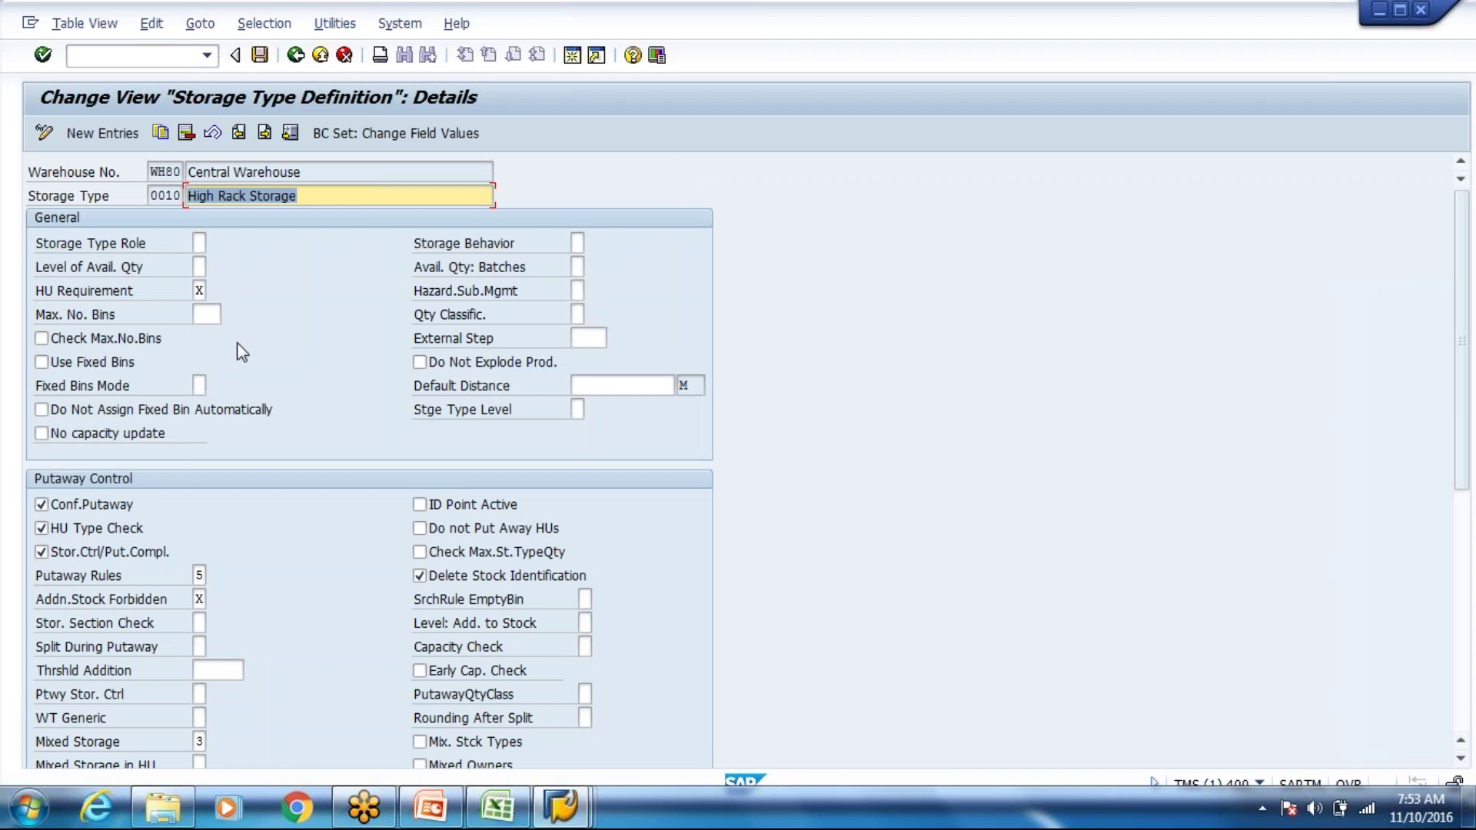
scroll(215, 462, "down", 2)
left_click(199, 511)
key("F4")
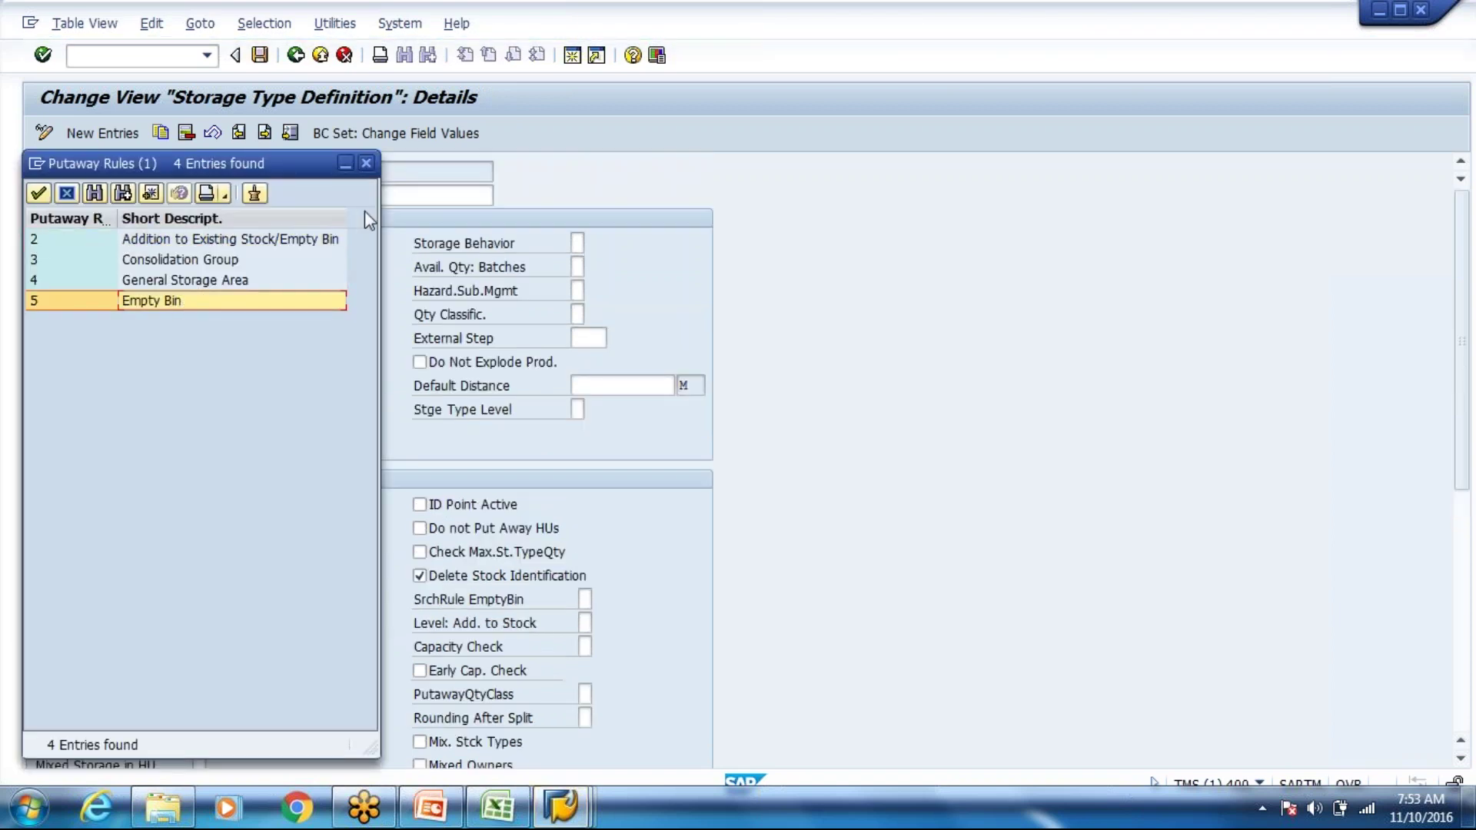
left_click(365, 162)
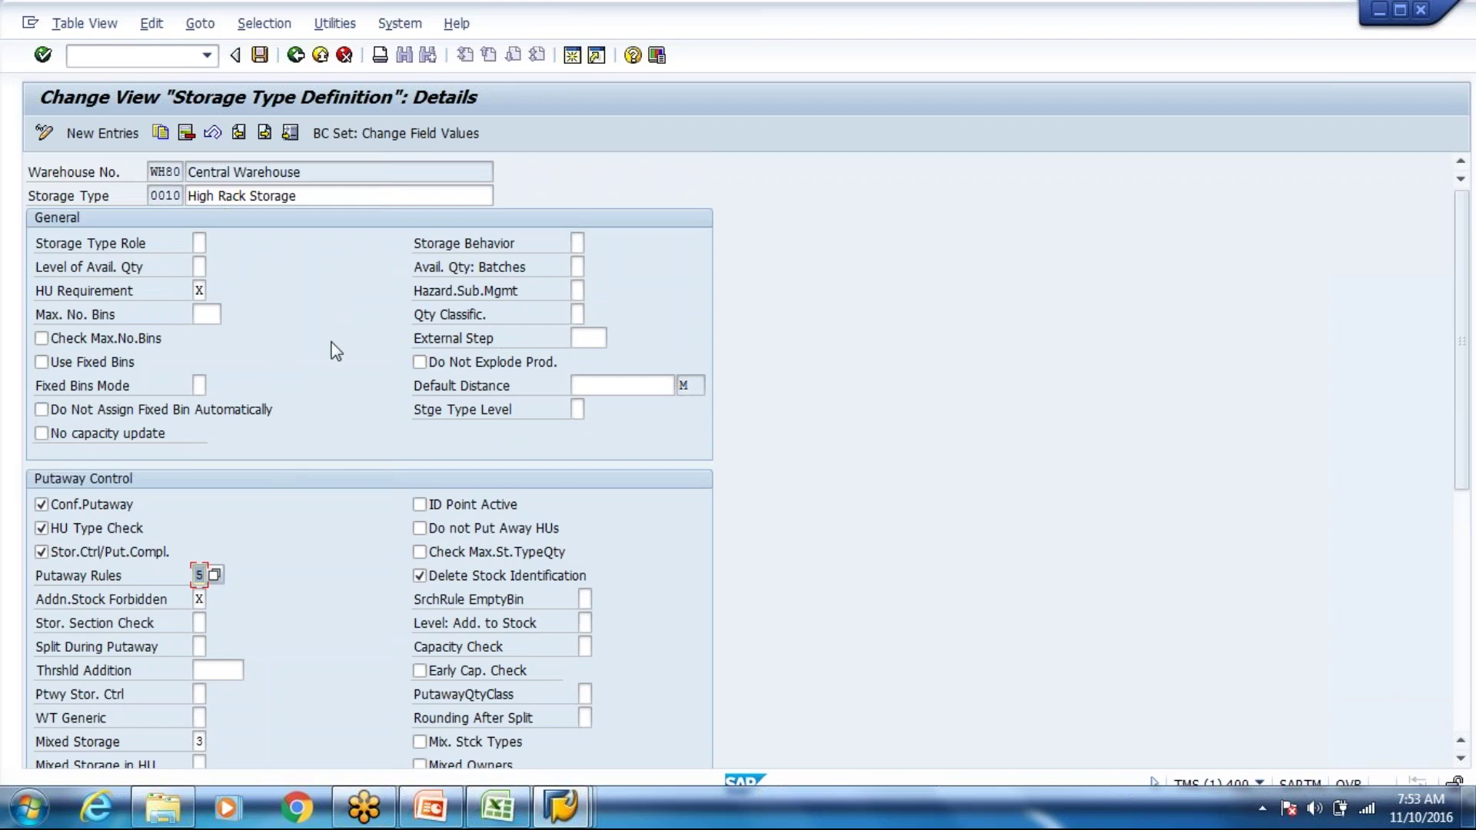
key("alt+Tab")
key("alt+Tab")
left_click(300, 60)
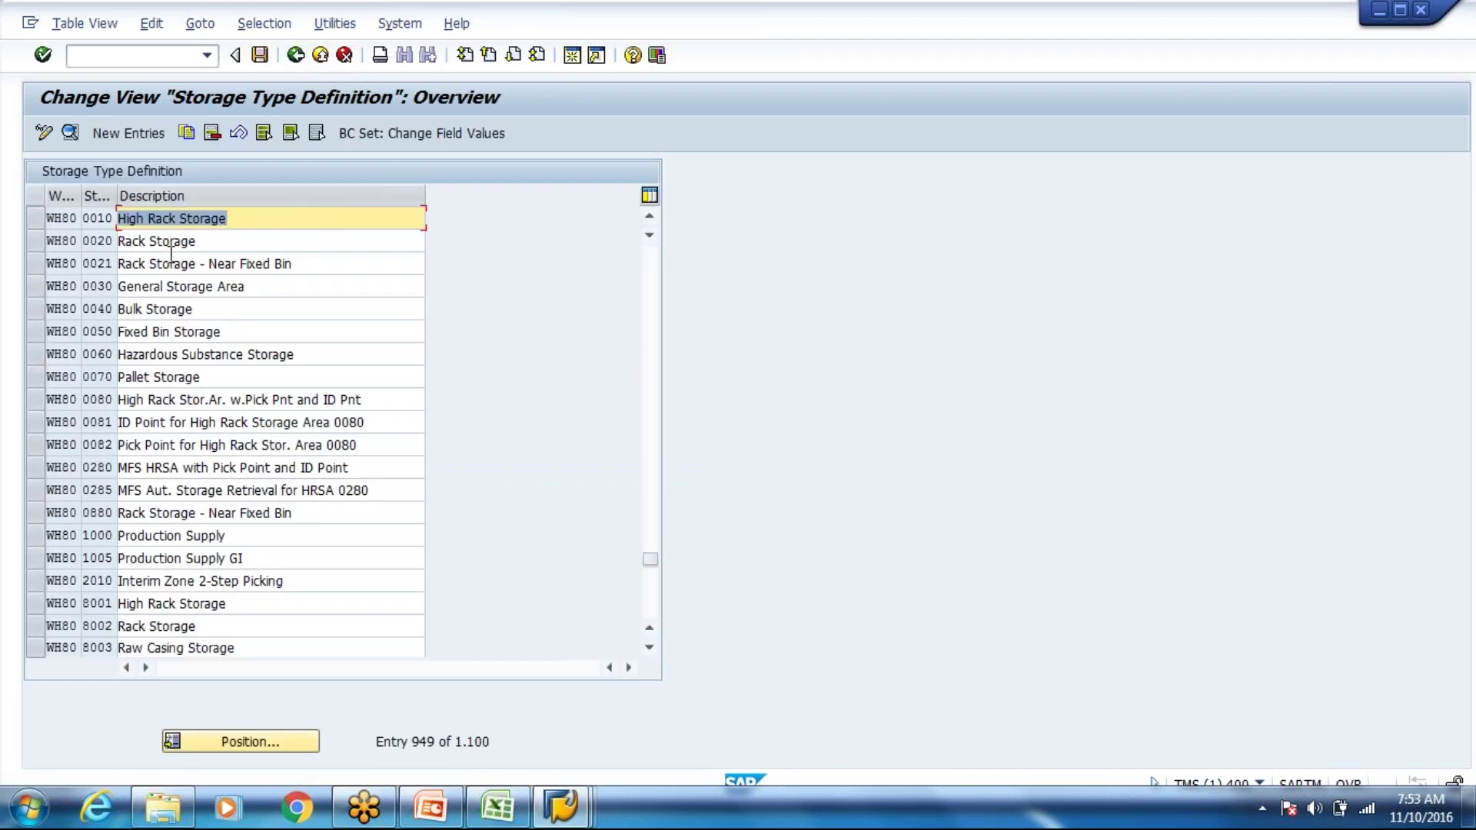
Check the putaway rule options of storage type 0021, Rack Storage - Near Fixed Bin, and return to the overview
double_click(170, 260)
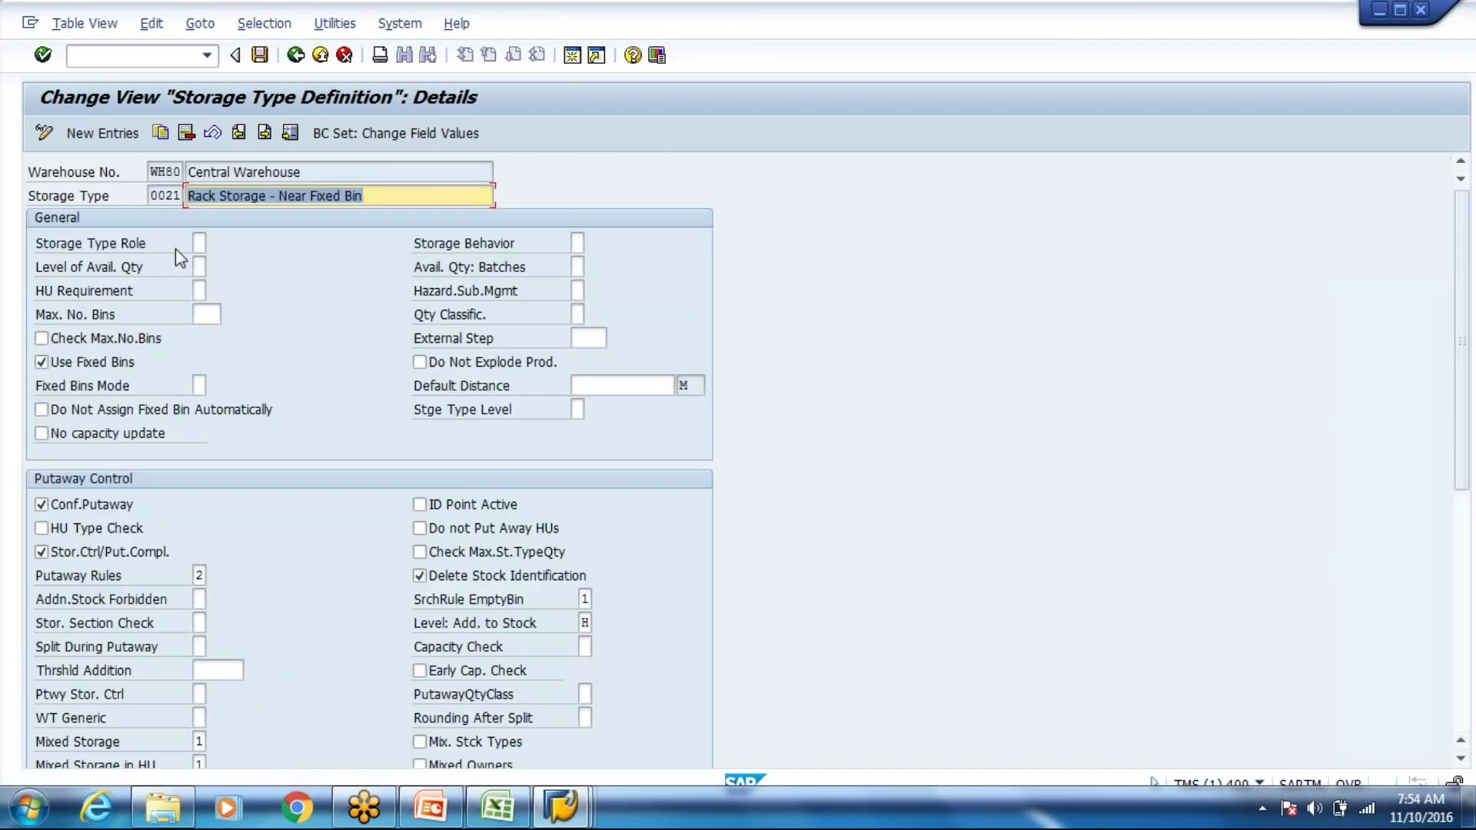
scroll(246, 446, "down", 3)
left_click(206, 428)
left_click(208, 428)
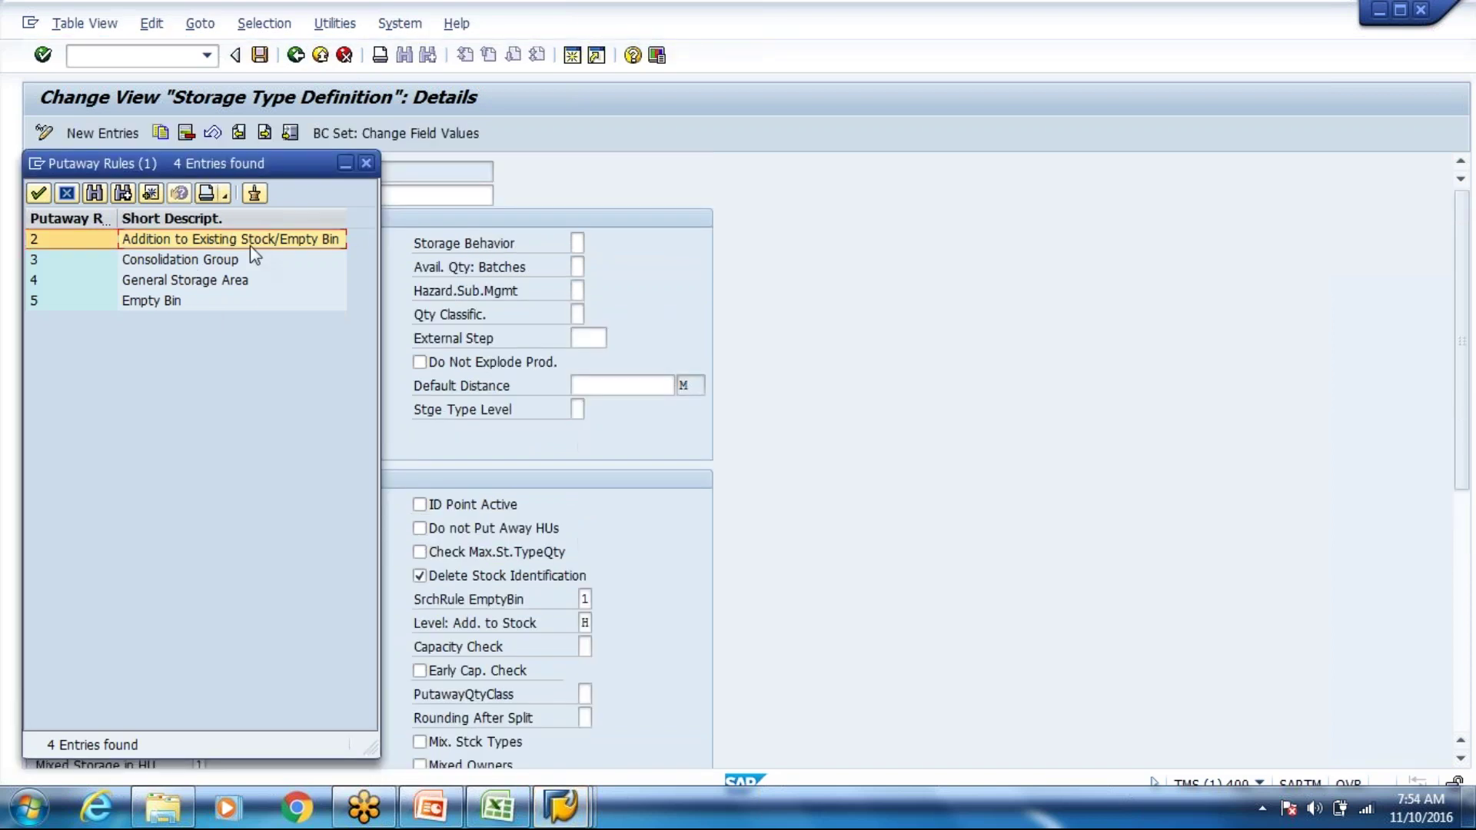
left_click_drag(286, 172, 767, 181)
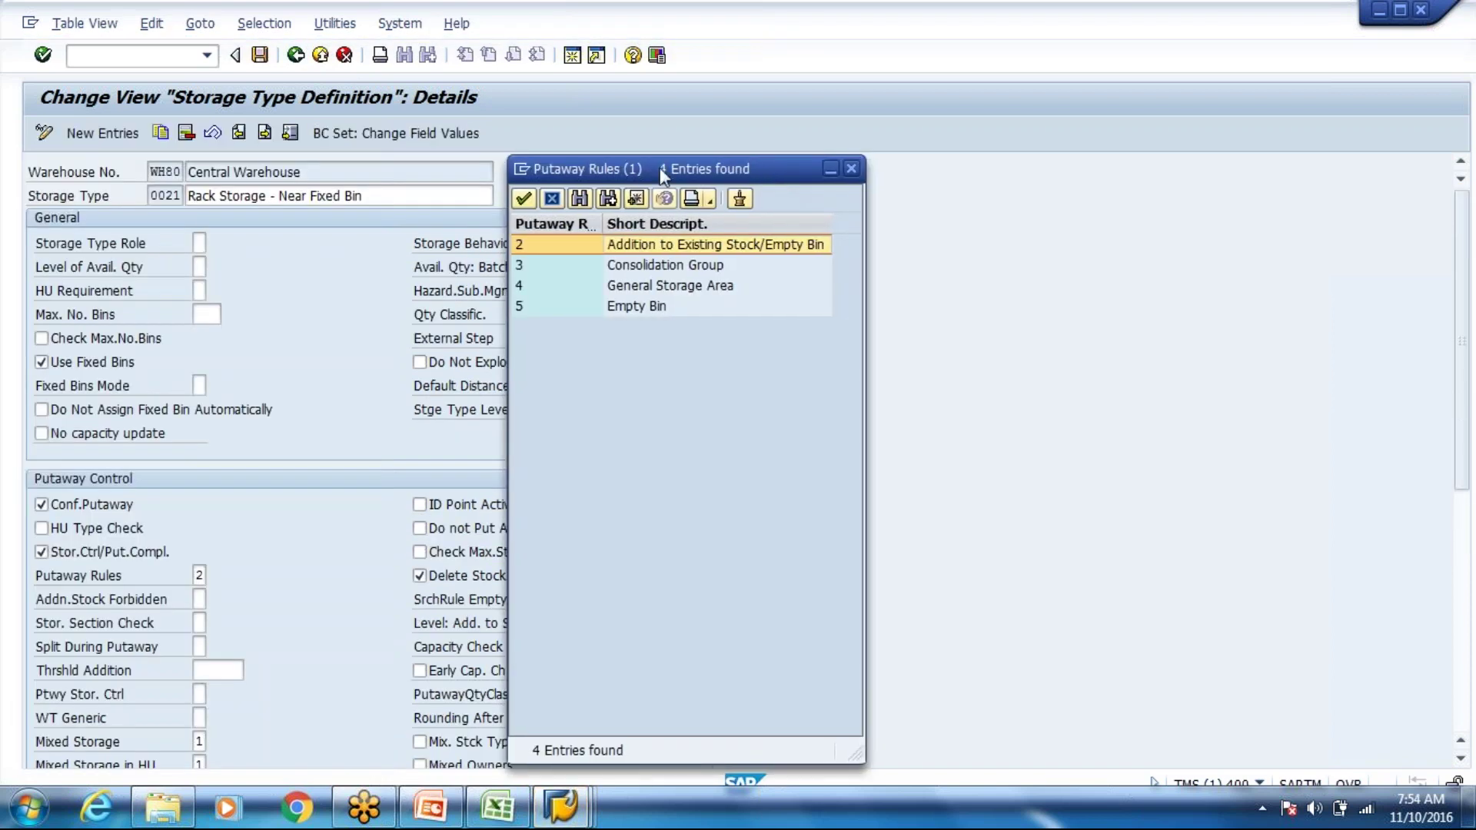
left_click(851, 168)
left_click(296, 55)
Open the definition of storage type 0020, Rack Storage, and display the possible values for its putaway rule
left_click(164, 240)
double_click(164, 240)
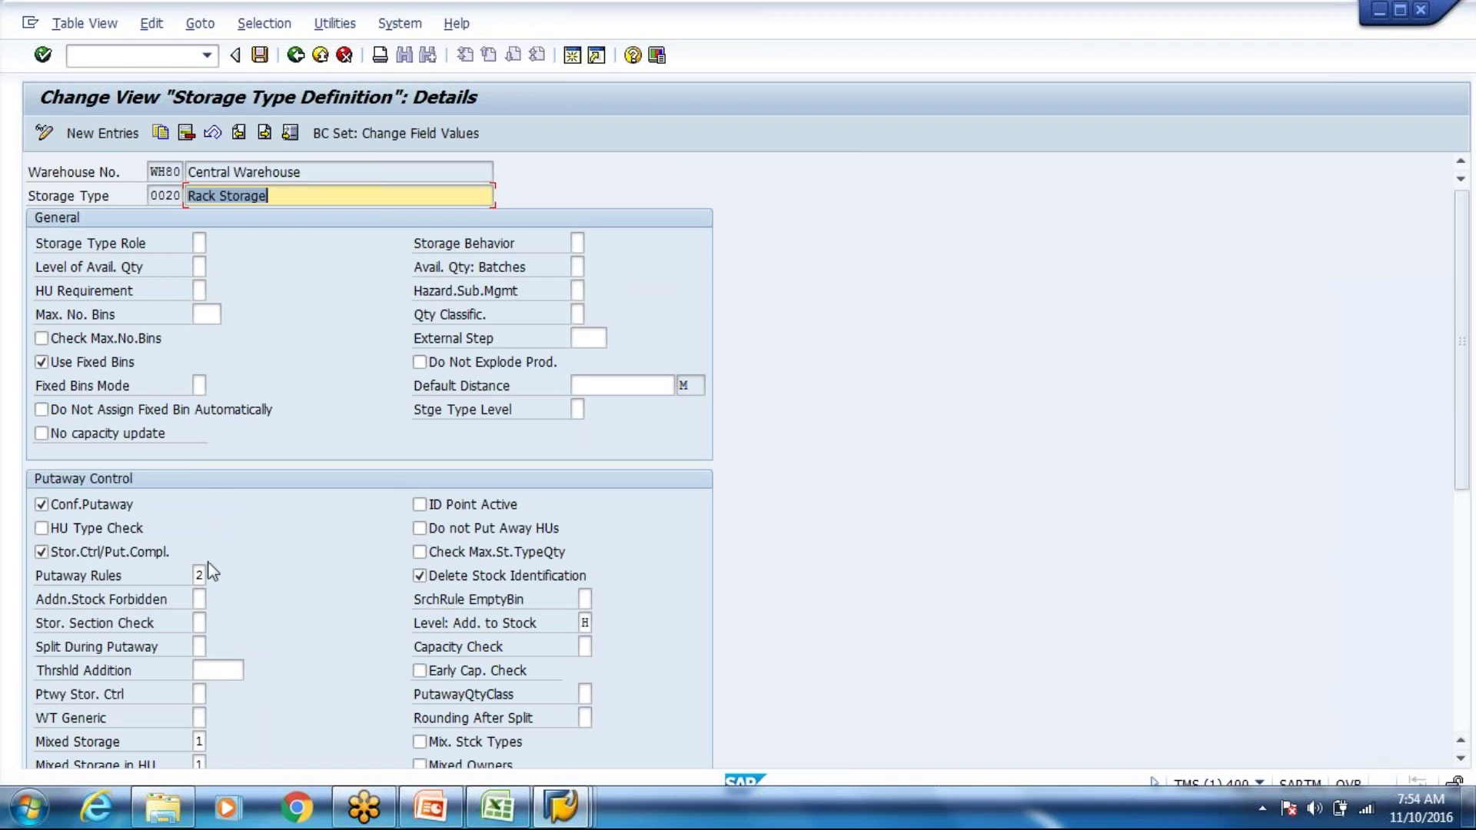
left_click(200, 576)
left_click(216, 576)
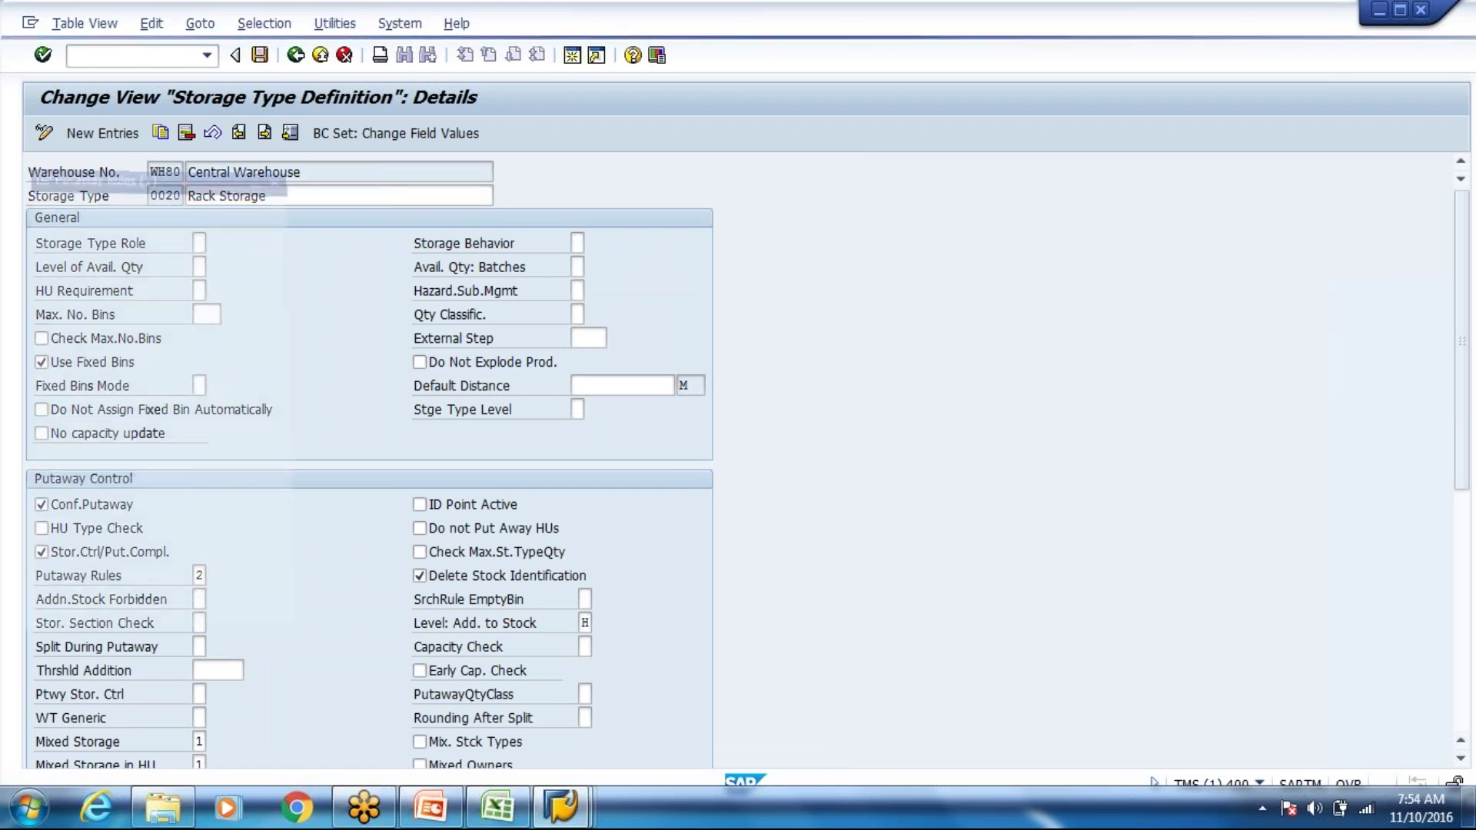
left_click(216, 243)
left_click_drag(303, 164, 822, 248)
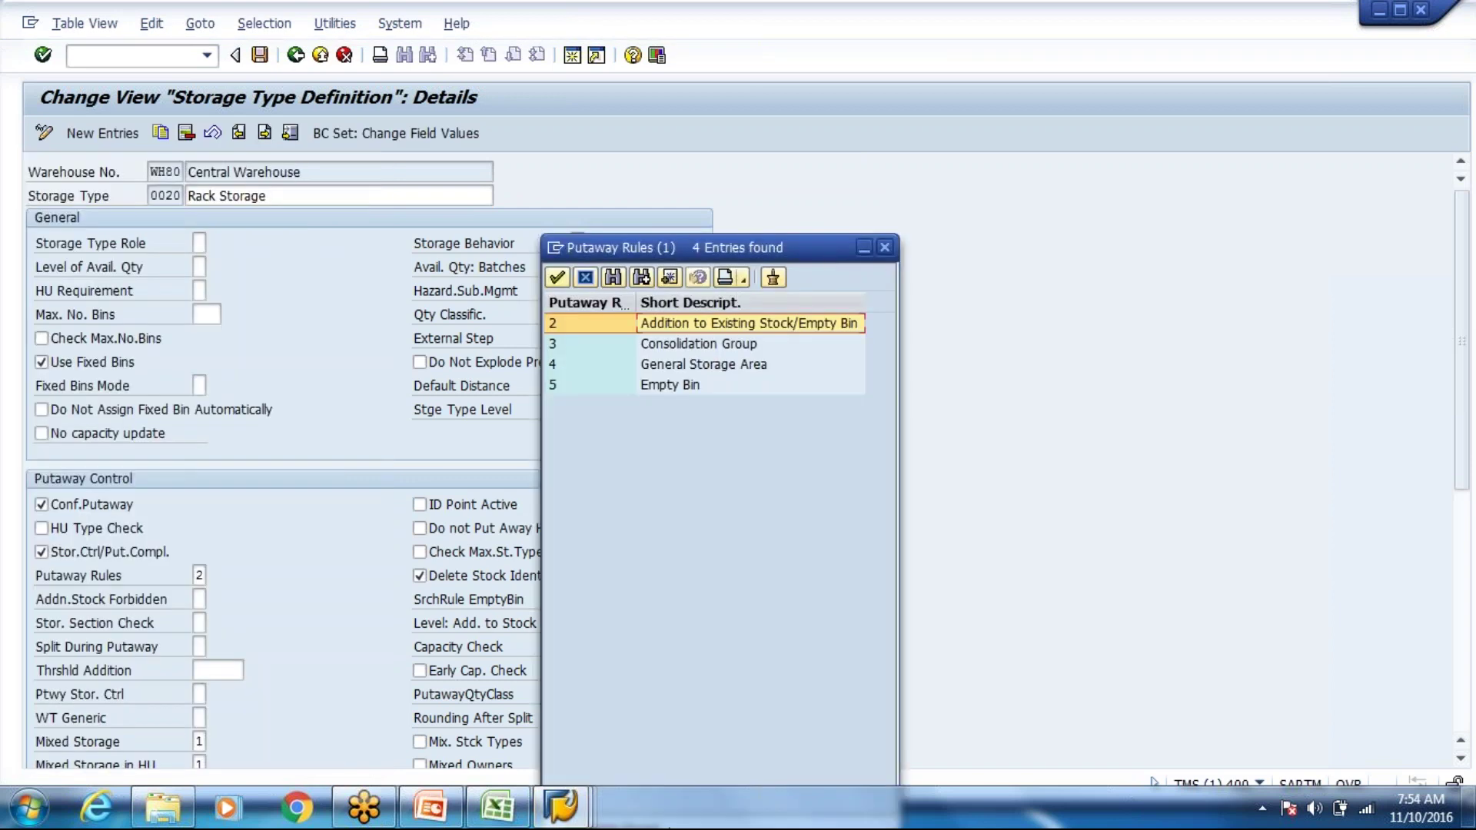
Consult the Addition to Existing Stock strategy on the PowerPoint slide, then locate the 8002 Rack Storage area in Excel's Warehouse Layout sheet
left_click(439, 823)
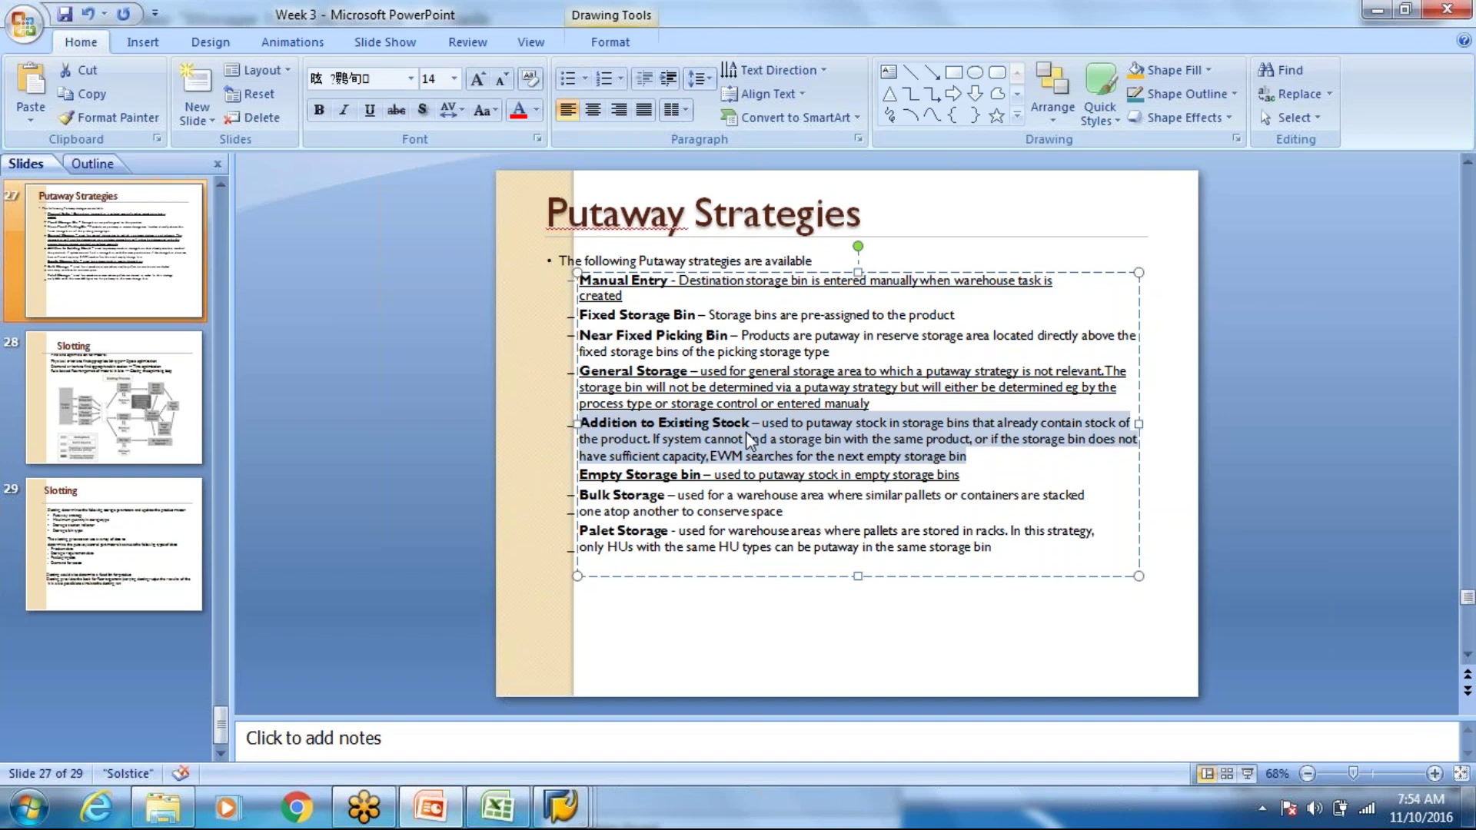
key("alt+Tab")
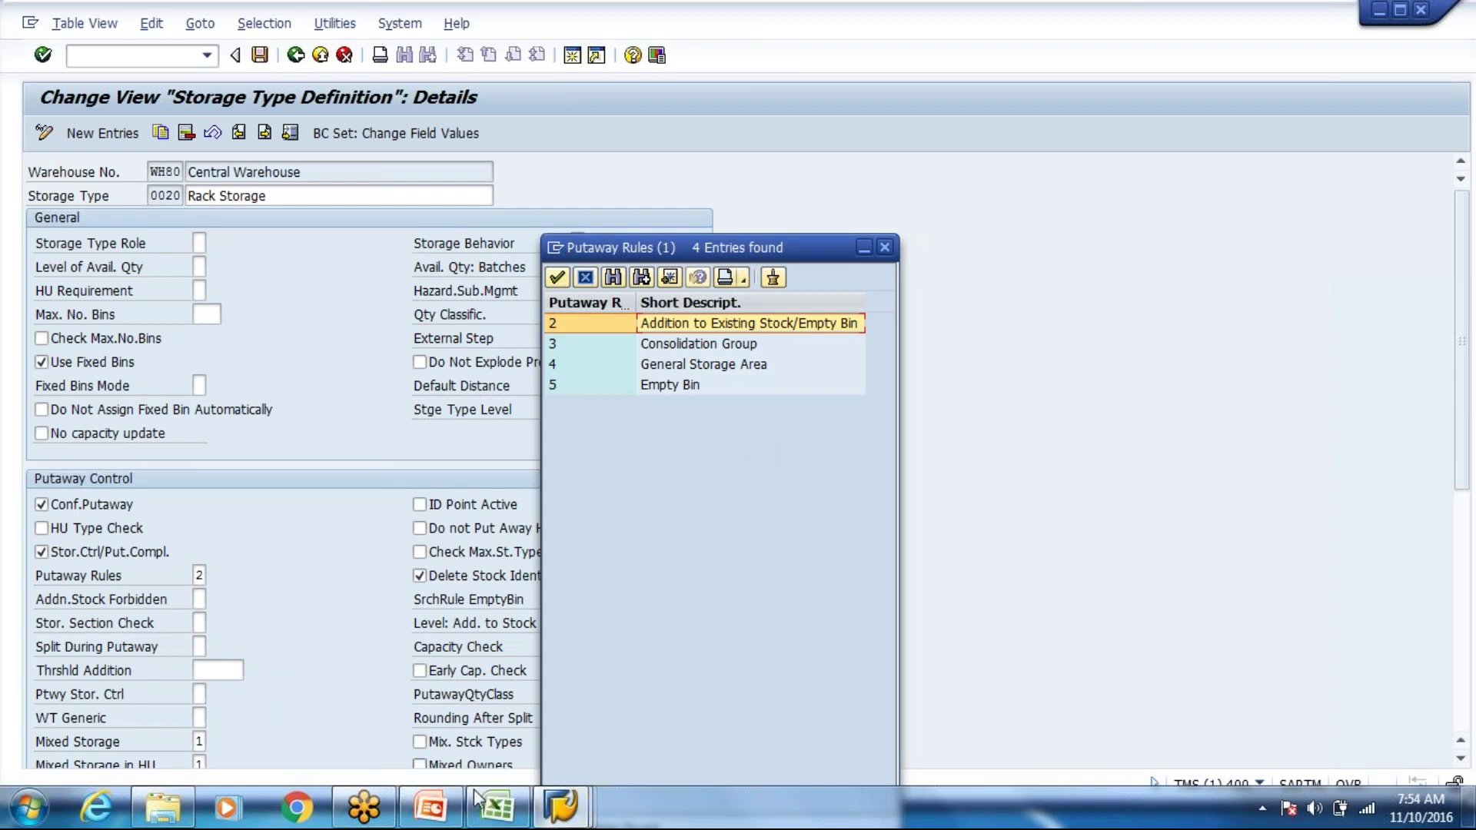
left_click(462, 811)
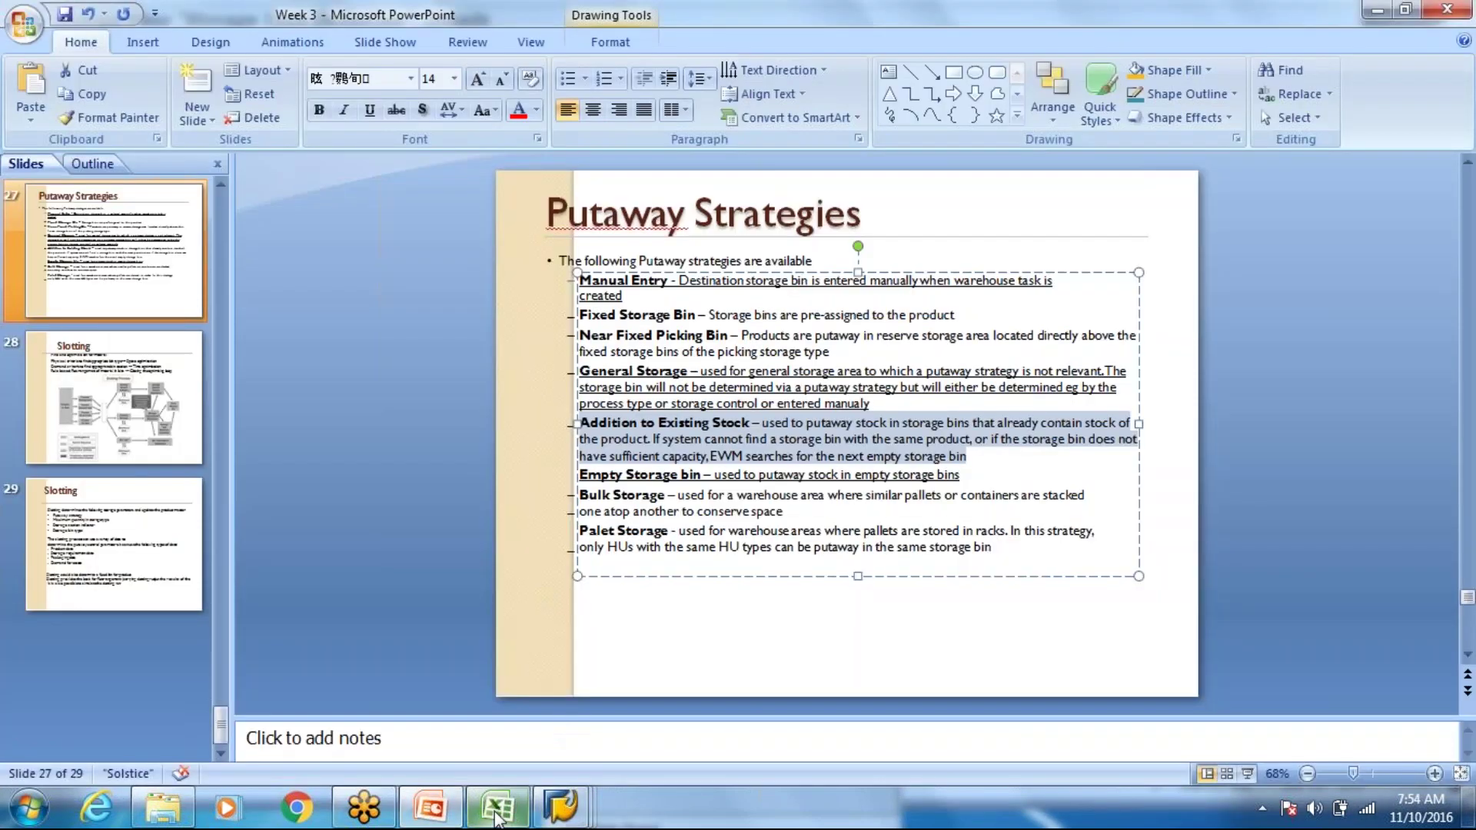
left_click(496, 812)
left_click(588, 516)
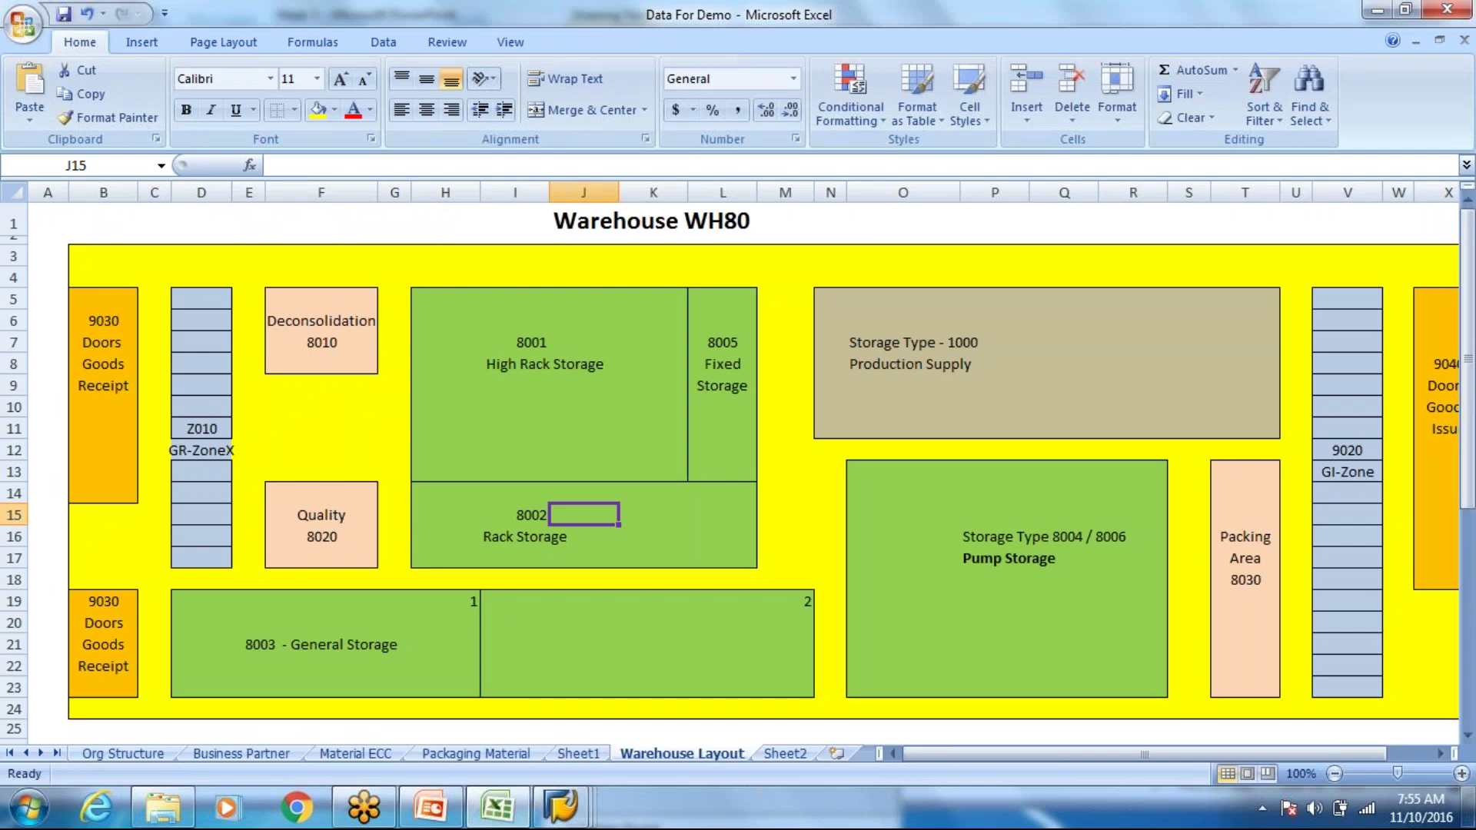
Examine the WH80 warehouse layout in Excel and highlight the 8002 Rack Storage area
key("alt+Tab")
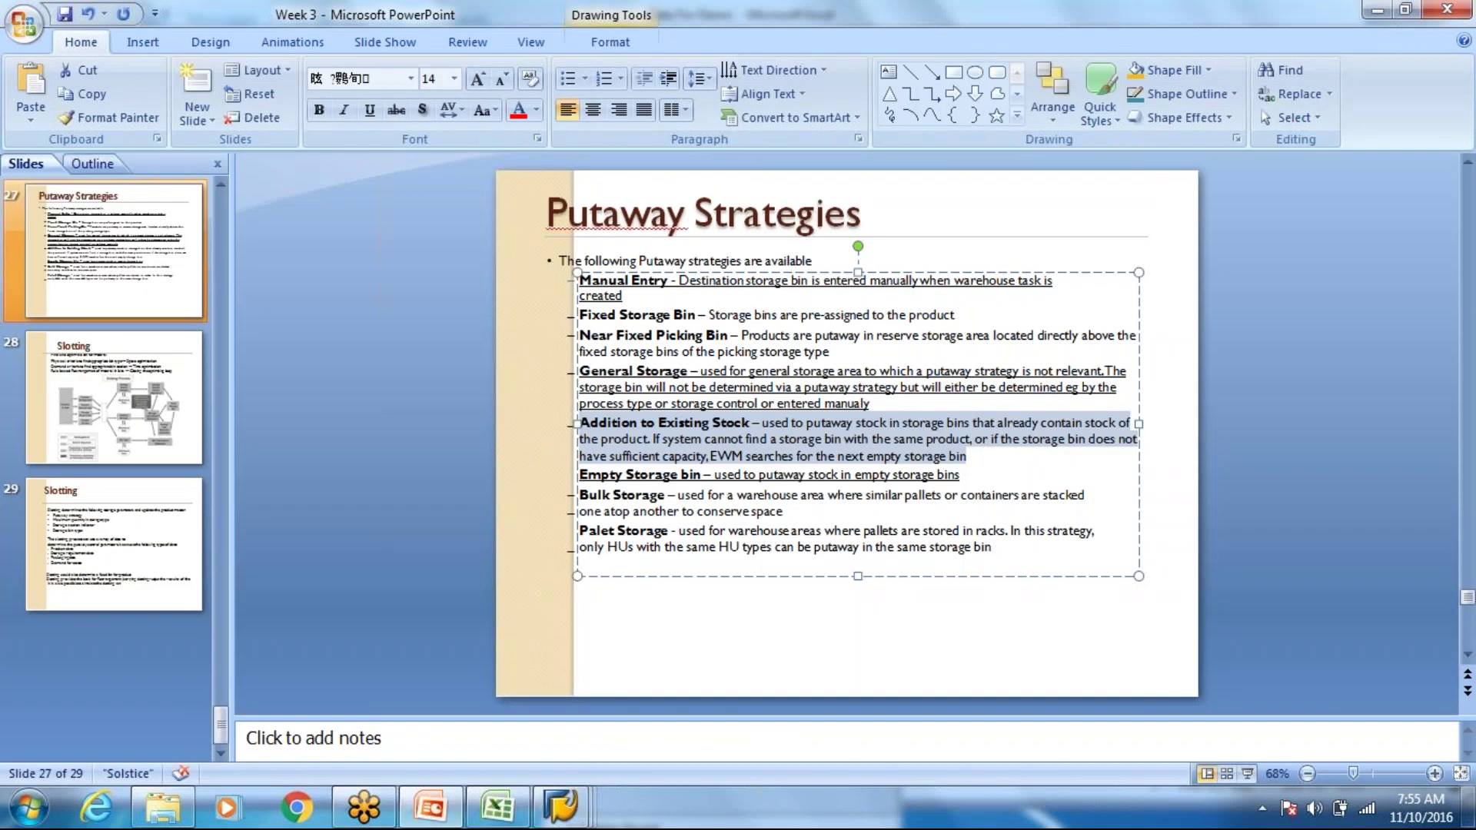
key("alt+Tab")
key("alt+Tab")
key("alt+Tab")
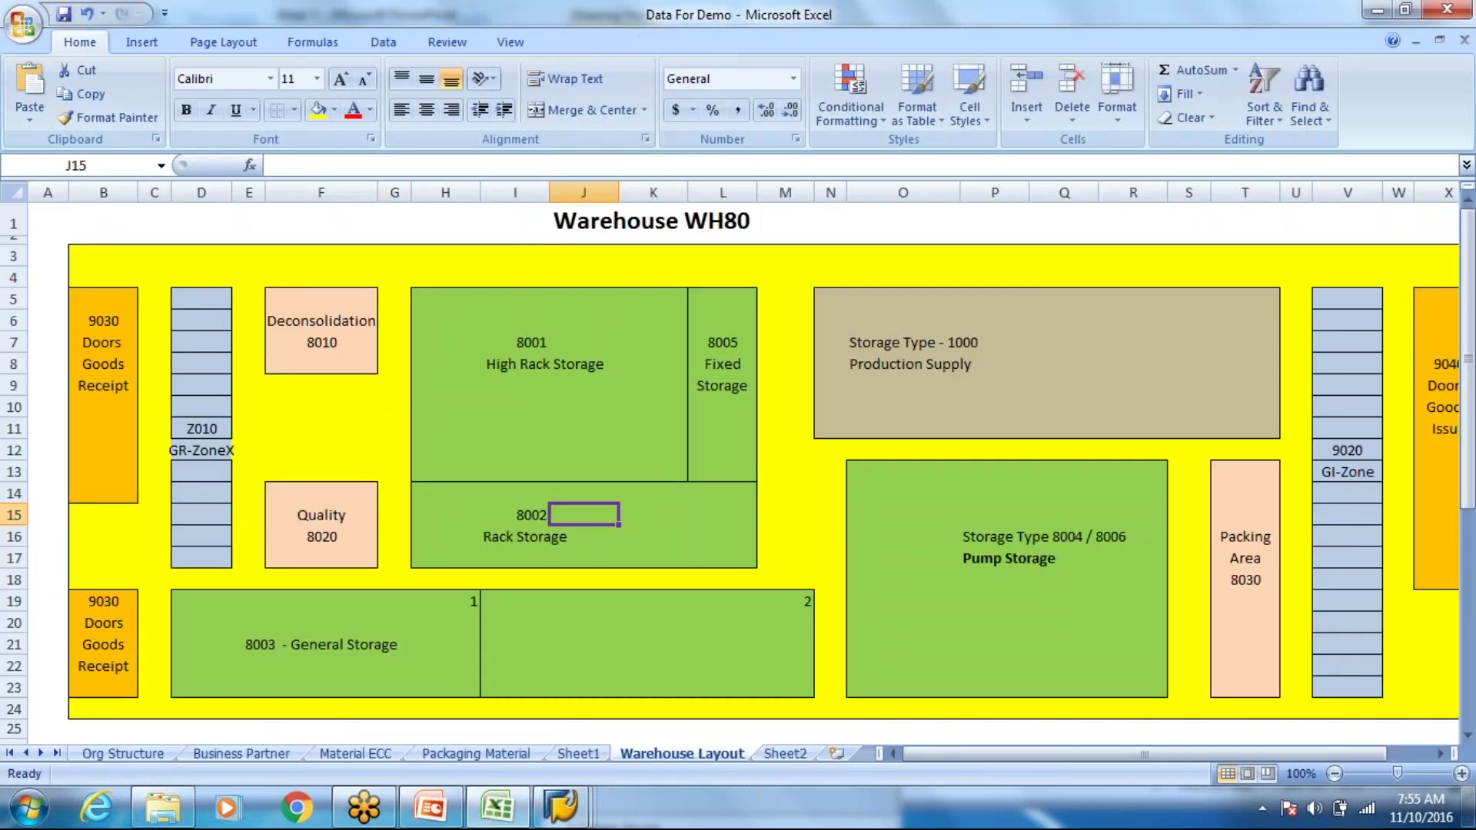
scroll(726, 513, "down", 5)
scroll(727, 513, "up", 4)
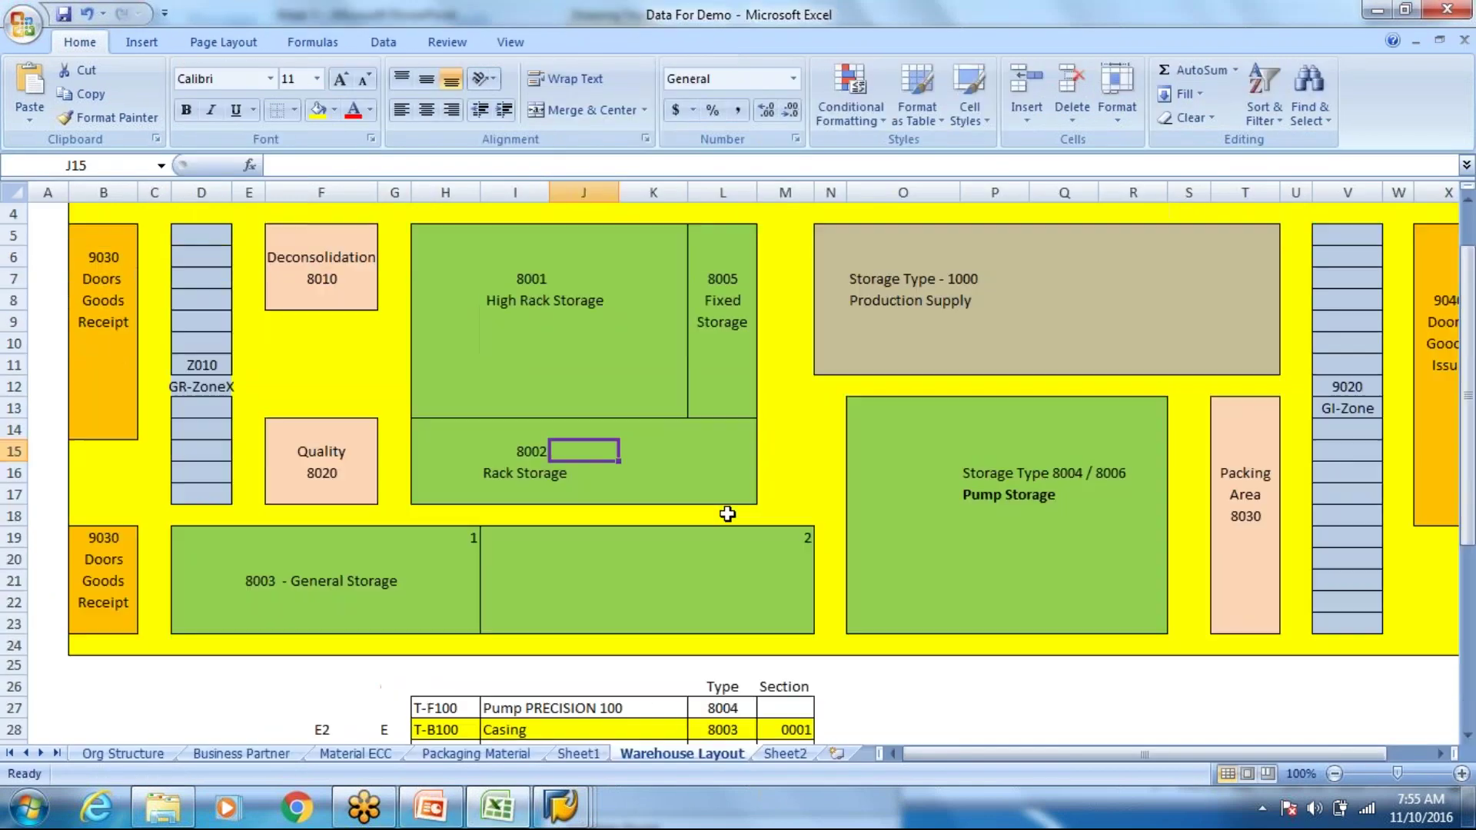
scroll(728, 579, "down", 1)
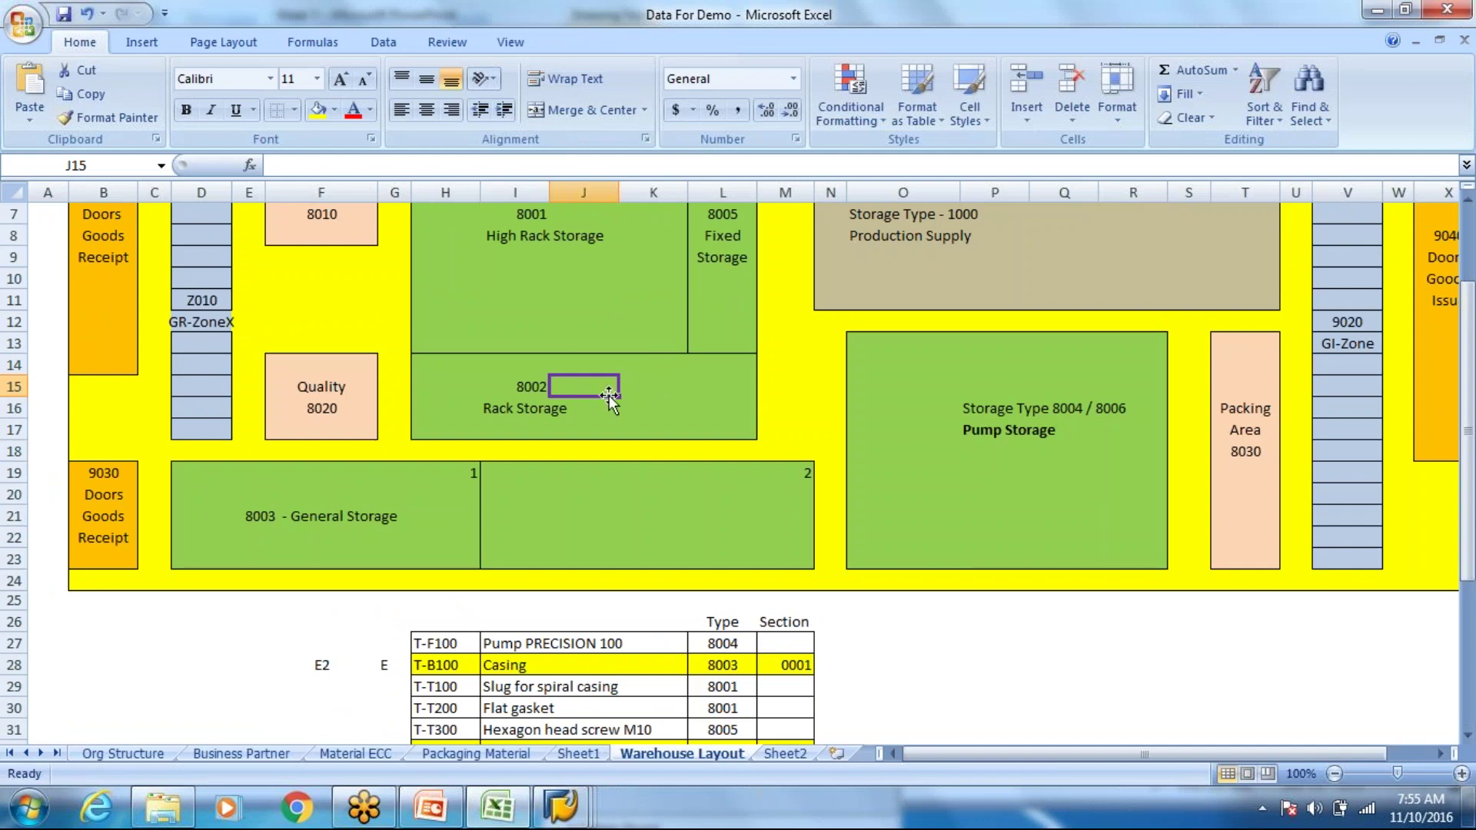
left_click_drag(485, 367, 739, 422)
Check the product list in Excel's Warehouse Layout sheet for Electronic TURBODRIVE (T-B400) and its assigned storage type
key("alt+Tab")
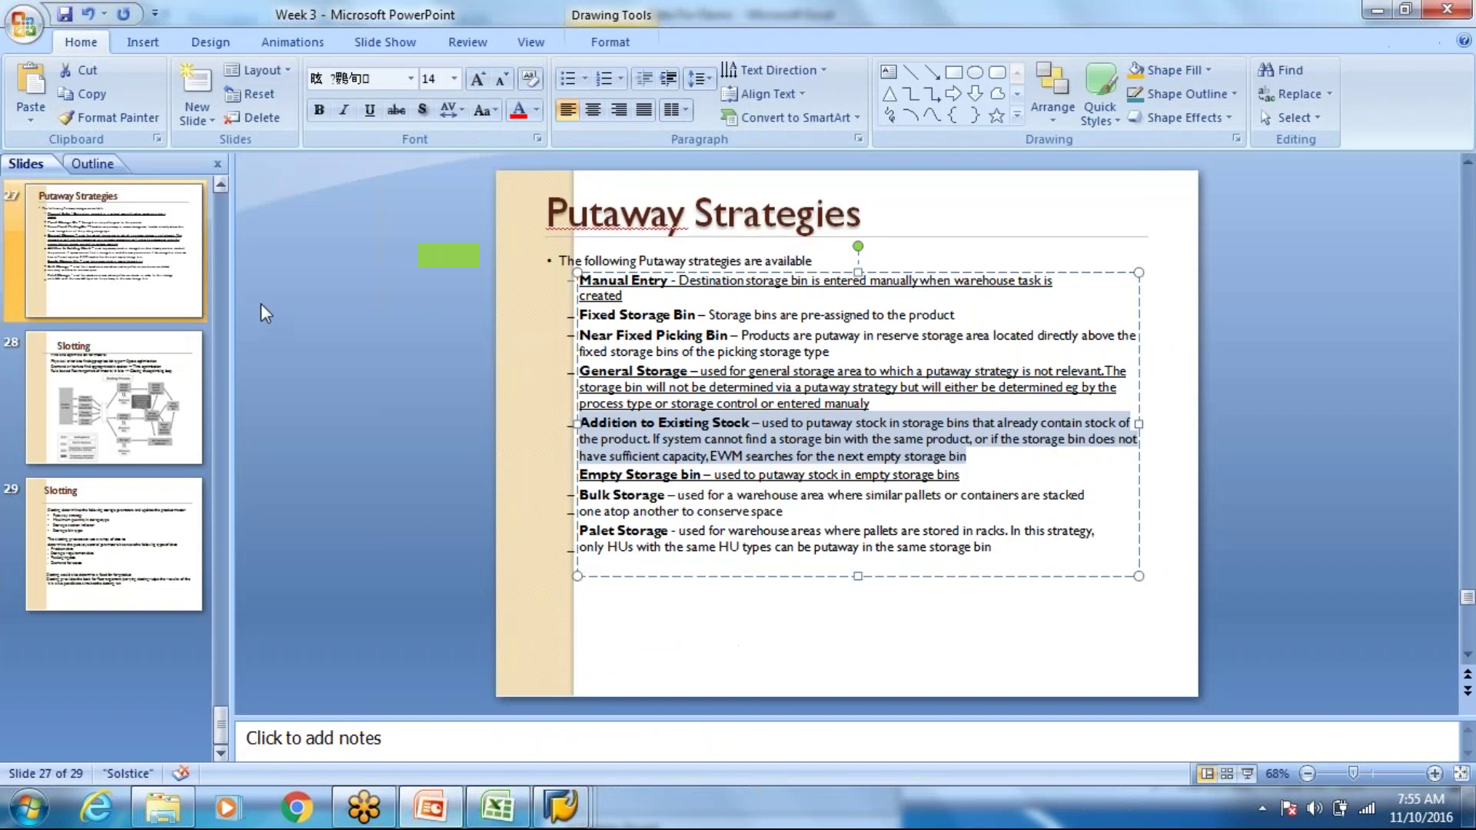
key("alt+Tab")
key("Tab")
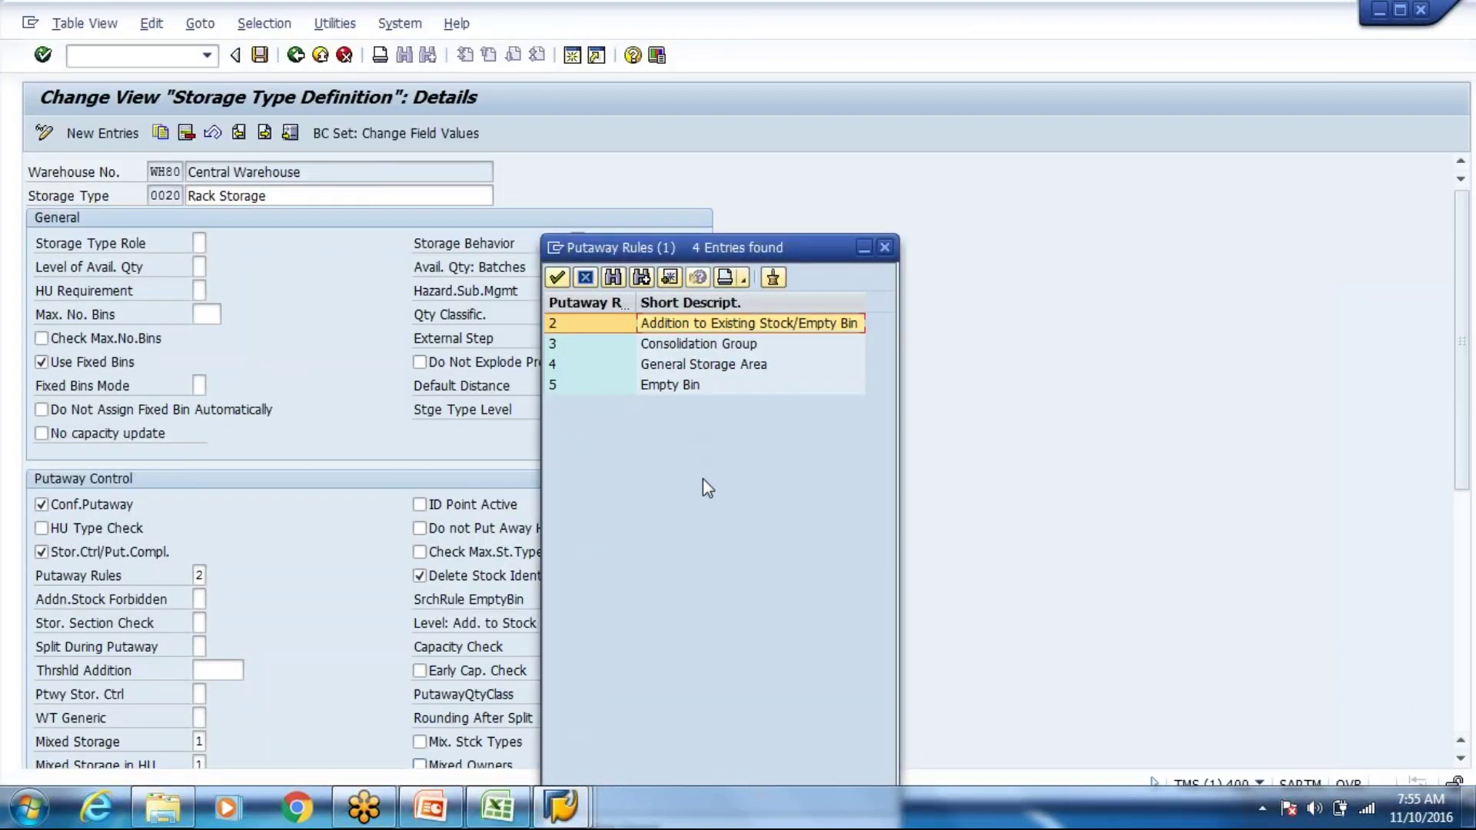
key("alt+Tab")
scroll(559, 632, "down", 3)
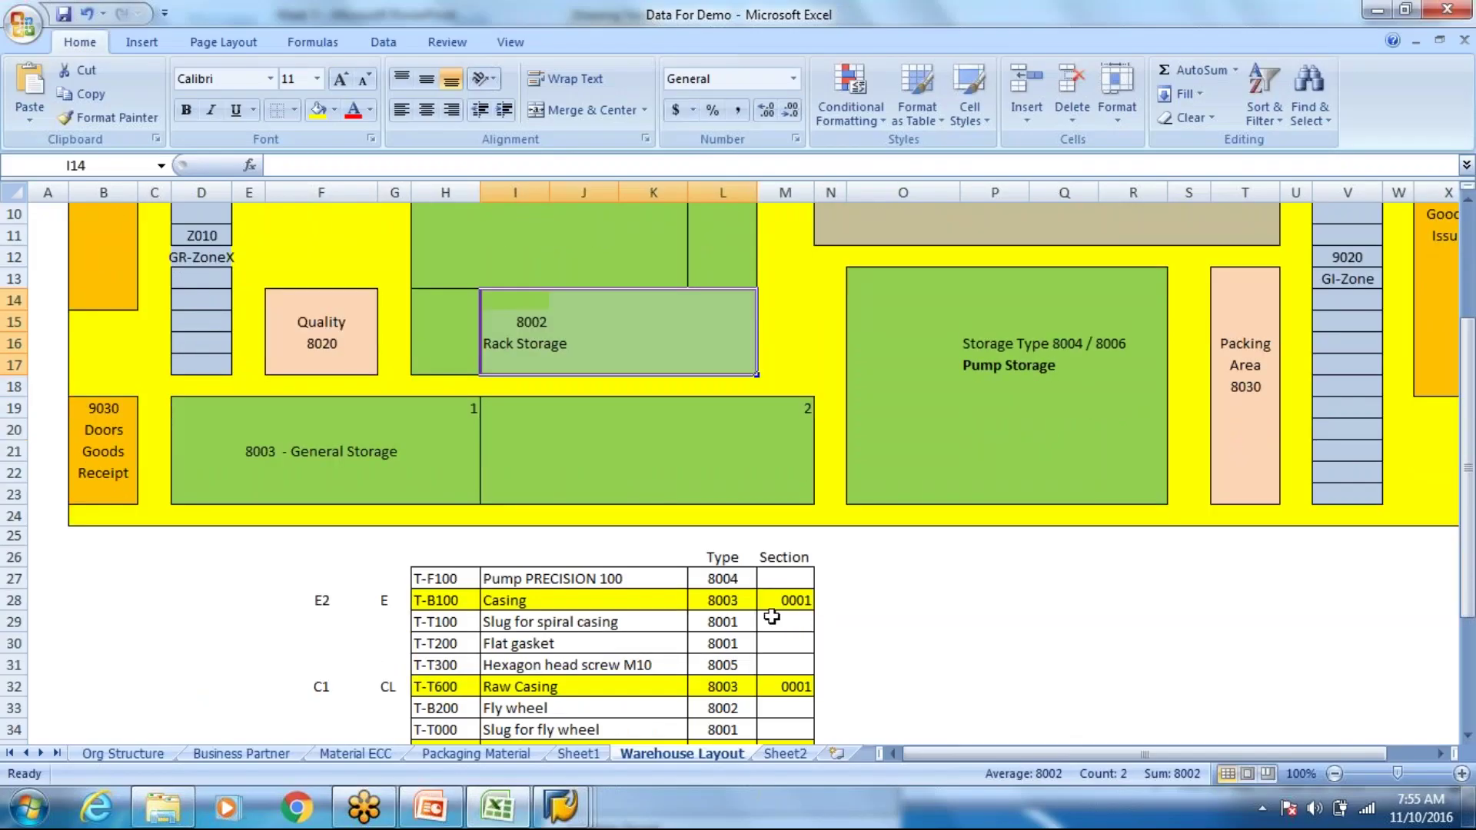
left_click(731, 666)
left_click(595, 667)
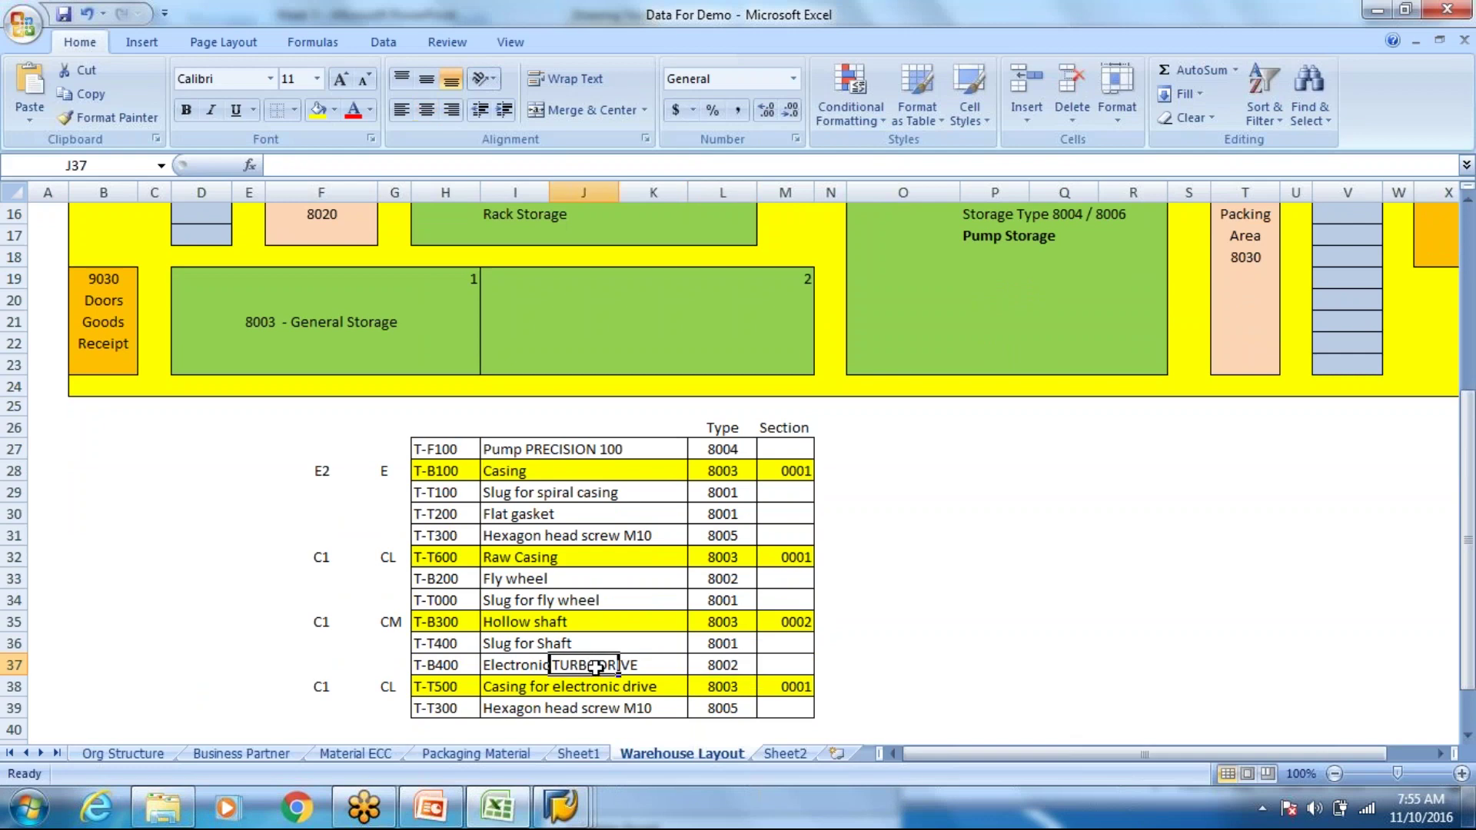
left_click(719, 667)
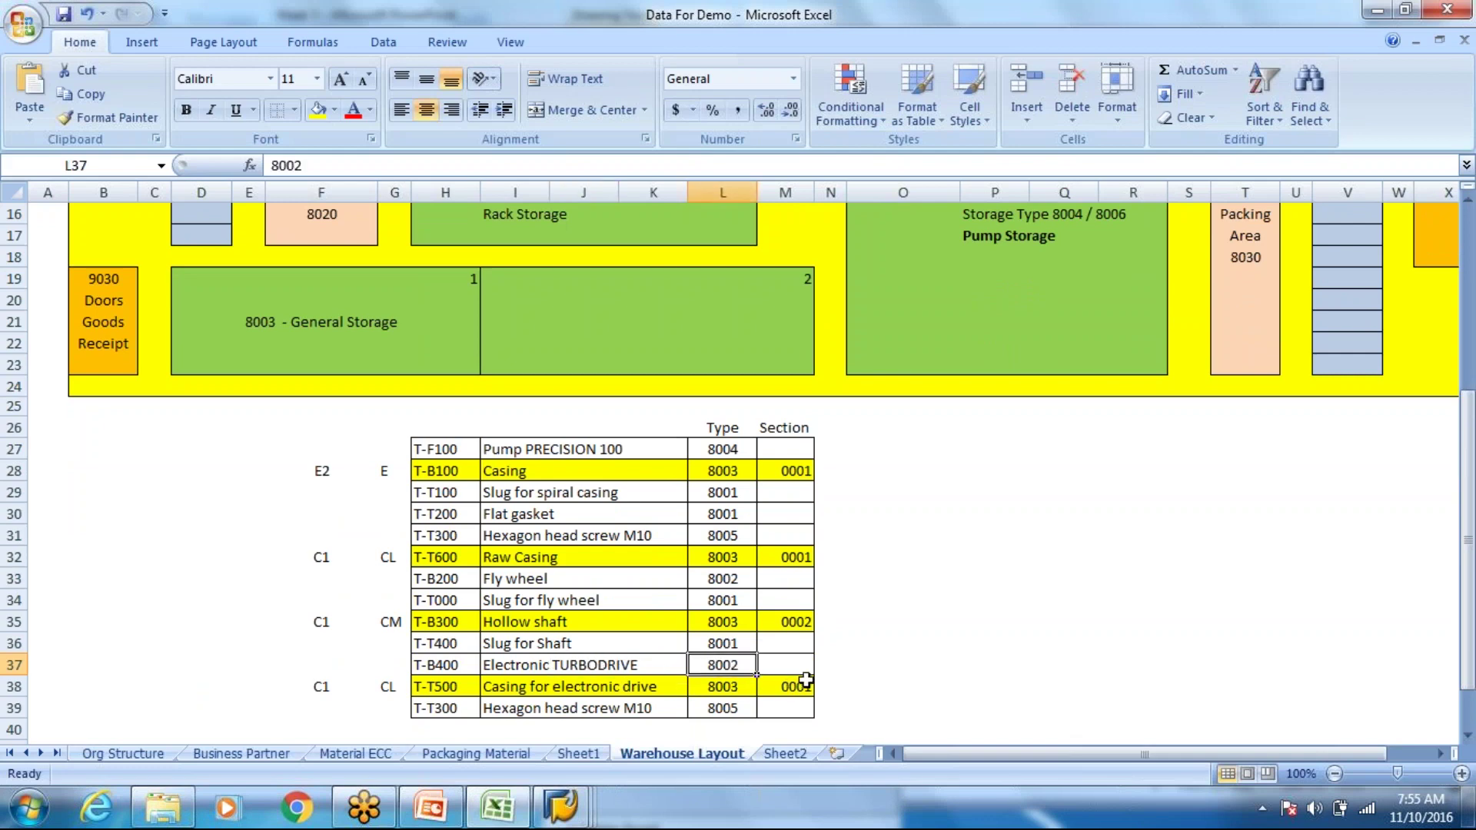
scroll(803, 622, "up", 1)
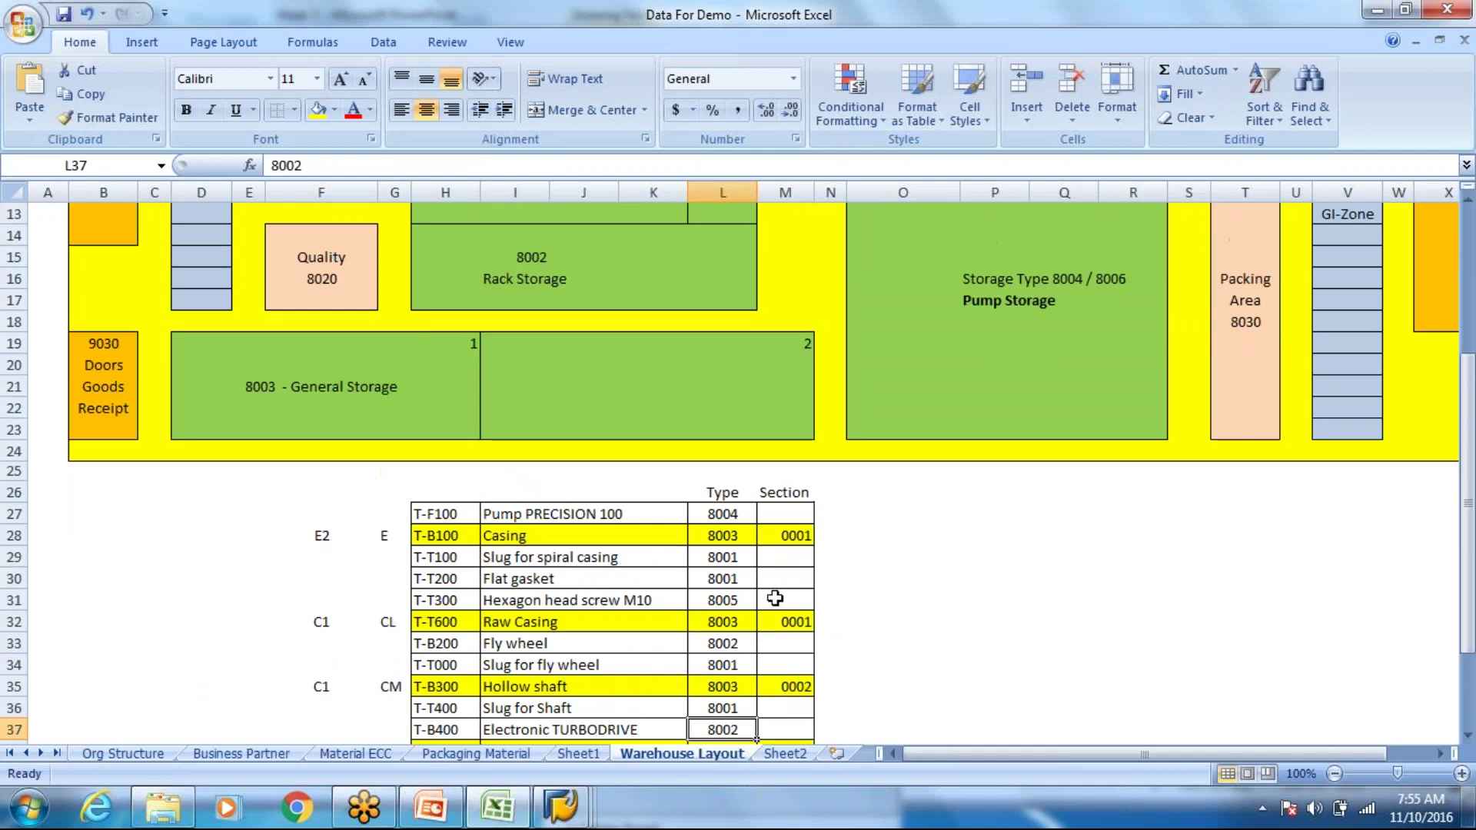
key("alt+Tab")
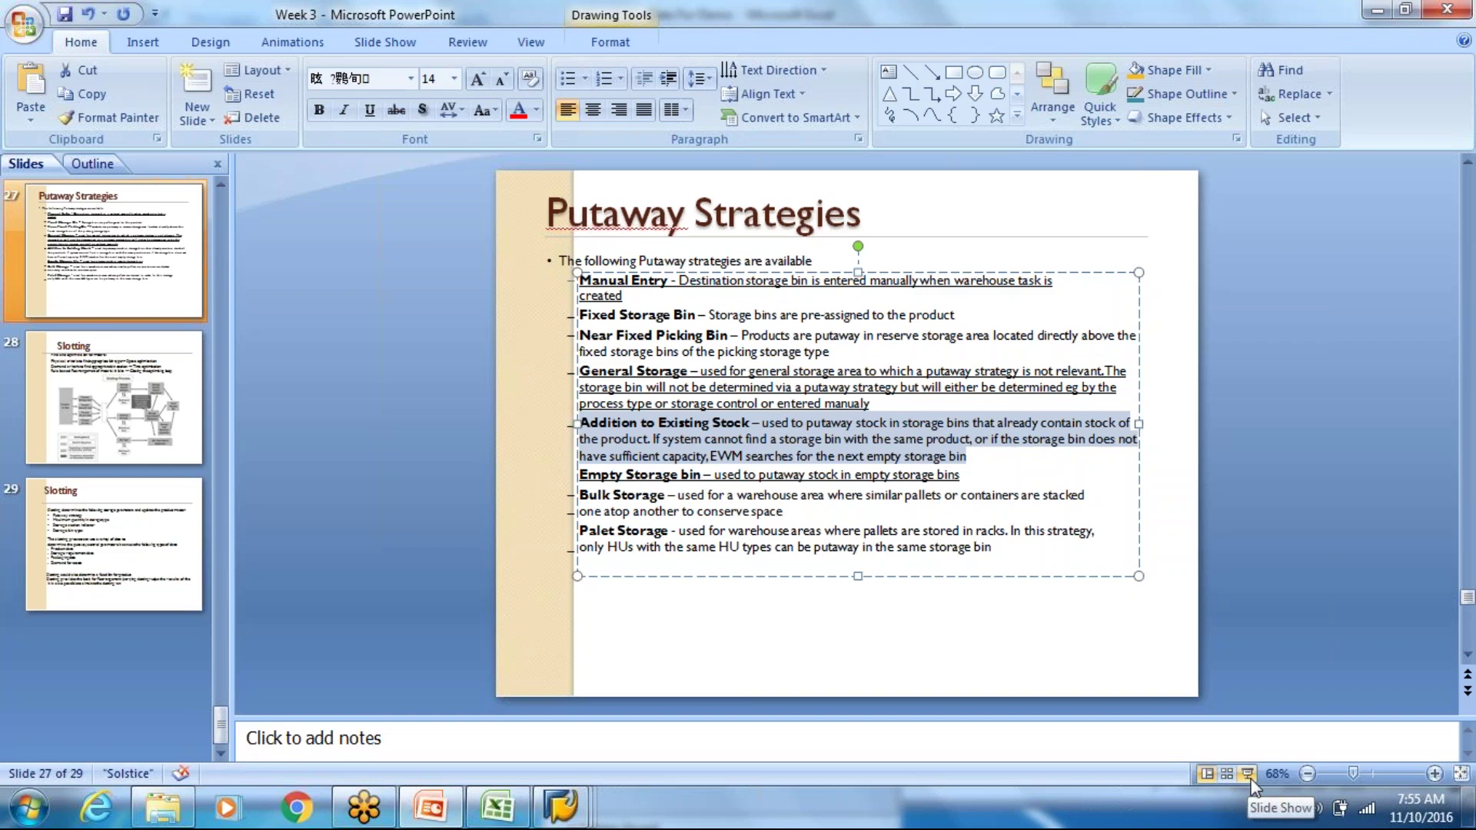
key("alt+Tab")
key("alt+Tab")
key("alt+Tab")
key("alt+Tab")
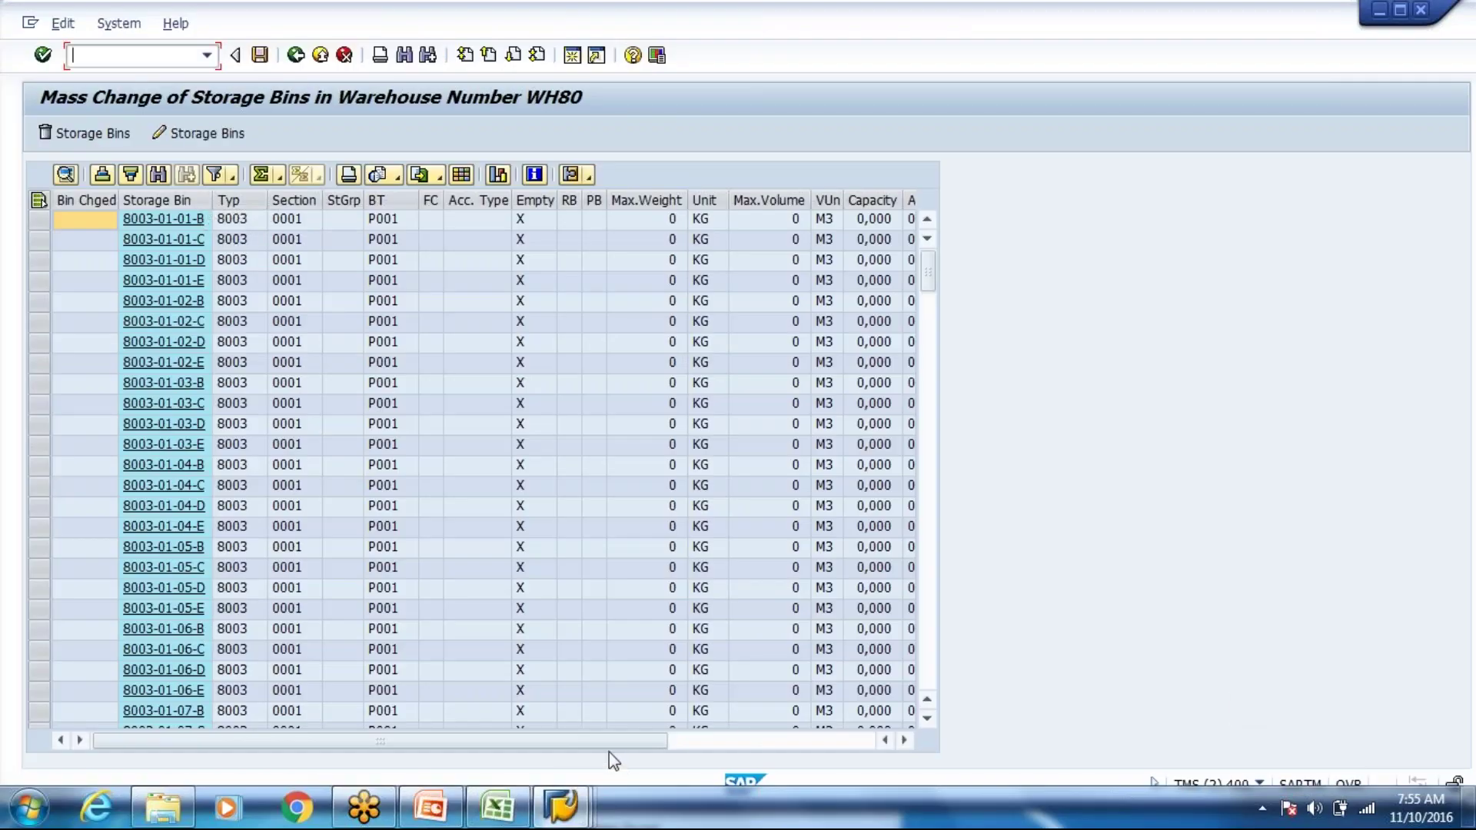
key("alt+Tab")
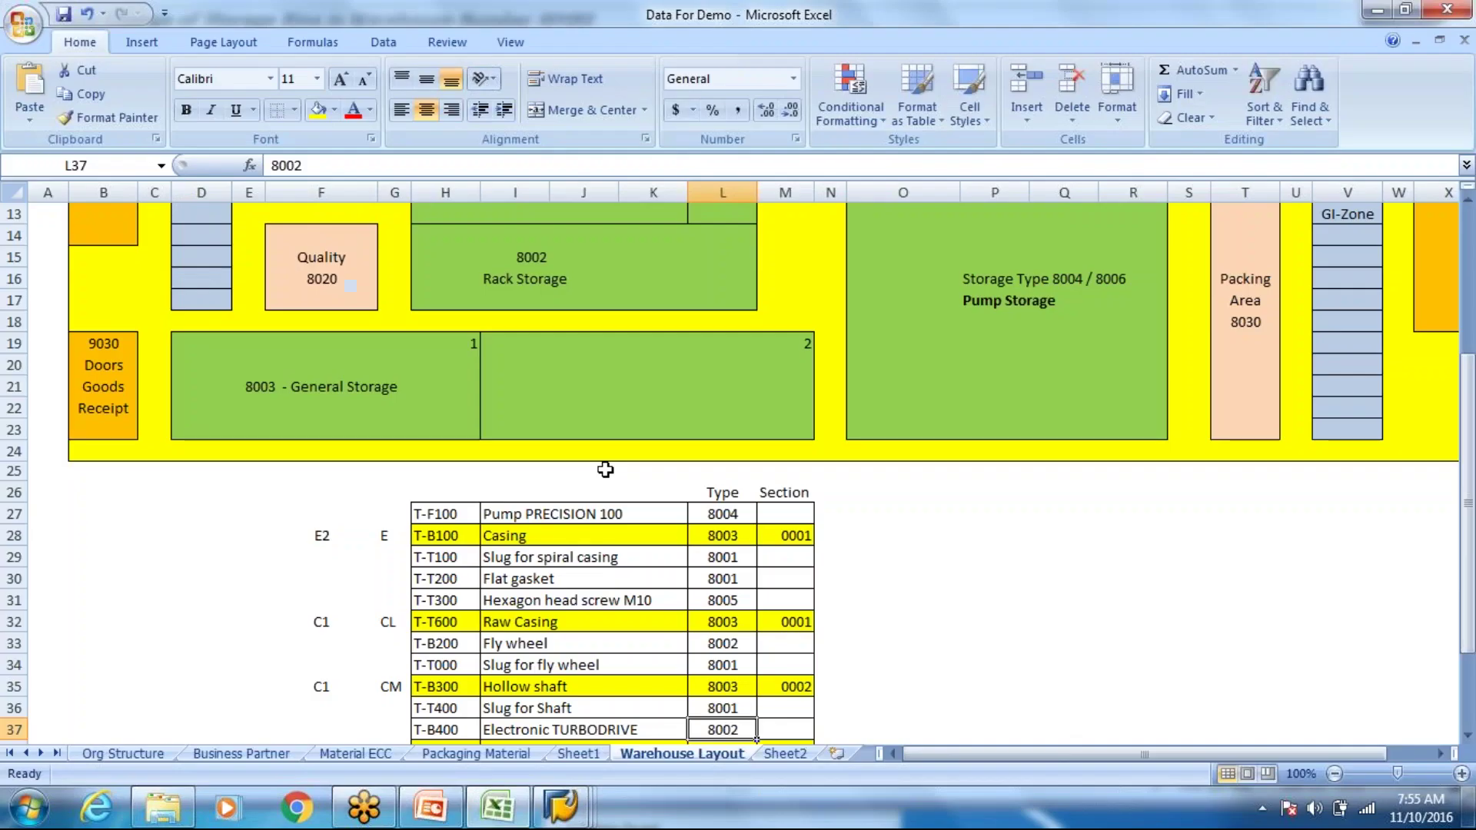
key("alt+Tab")
key("alt+Tab")
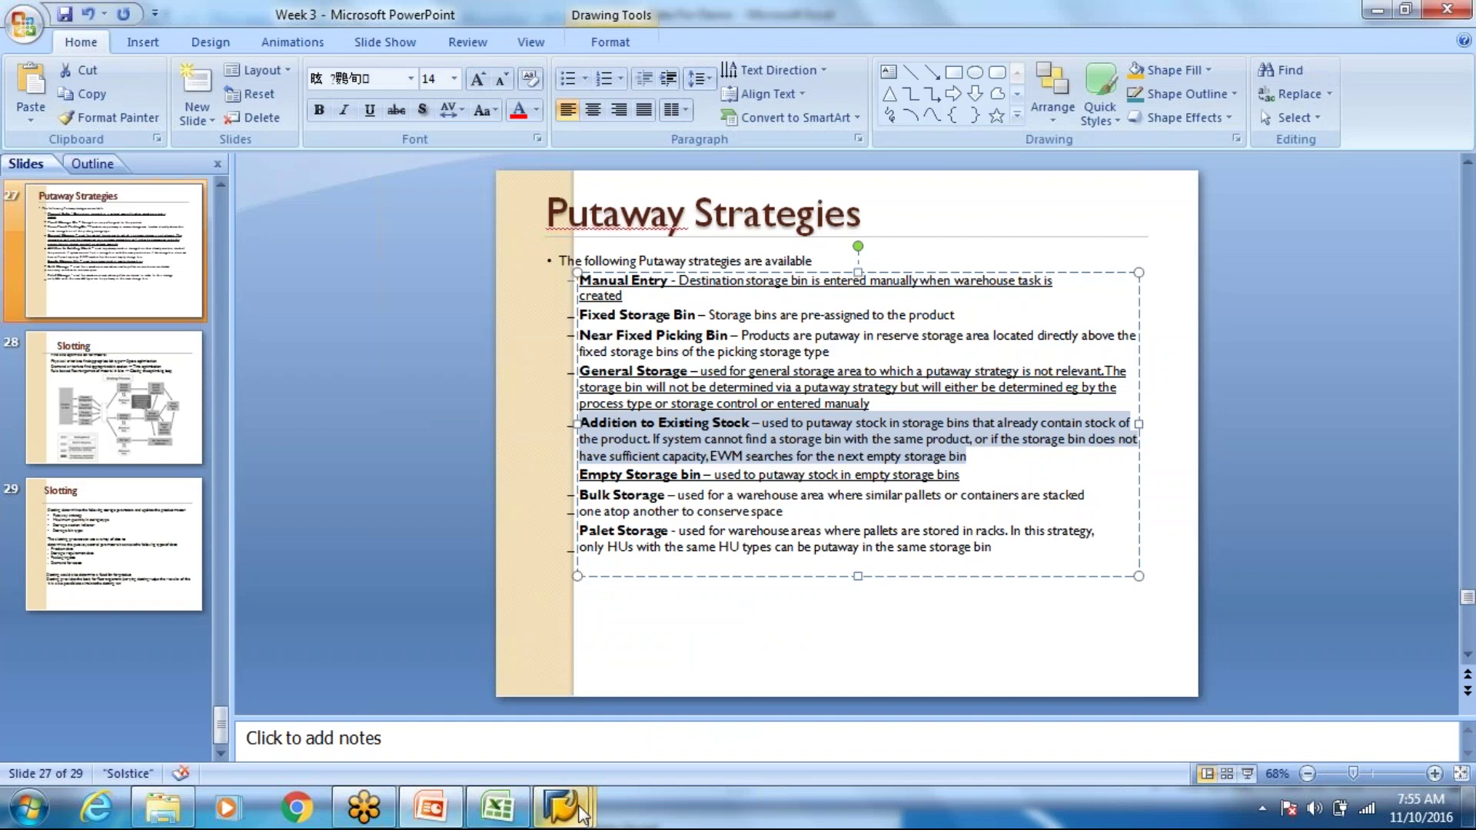
mouse_move(582, 814)
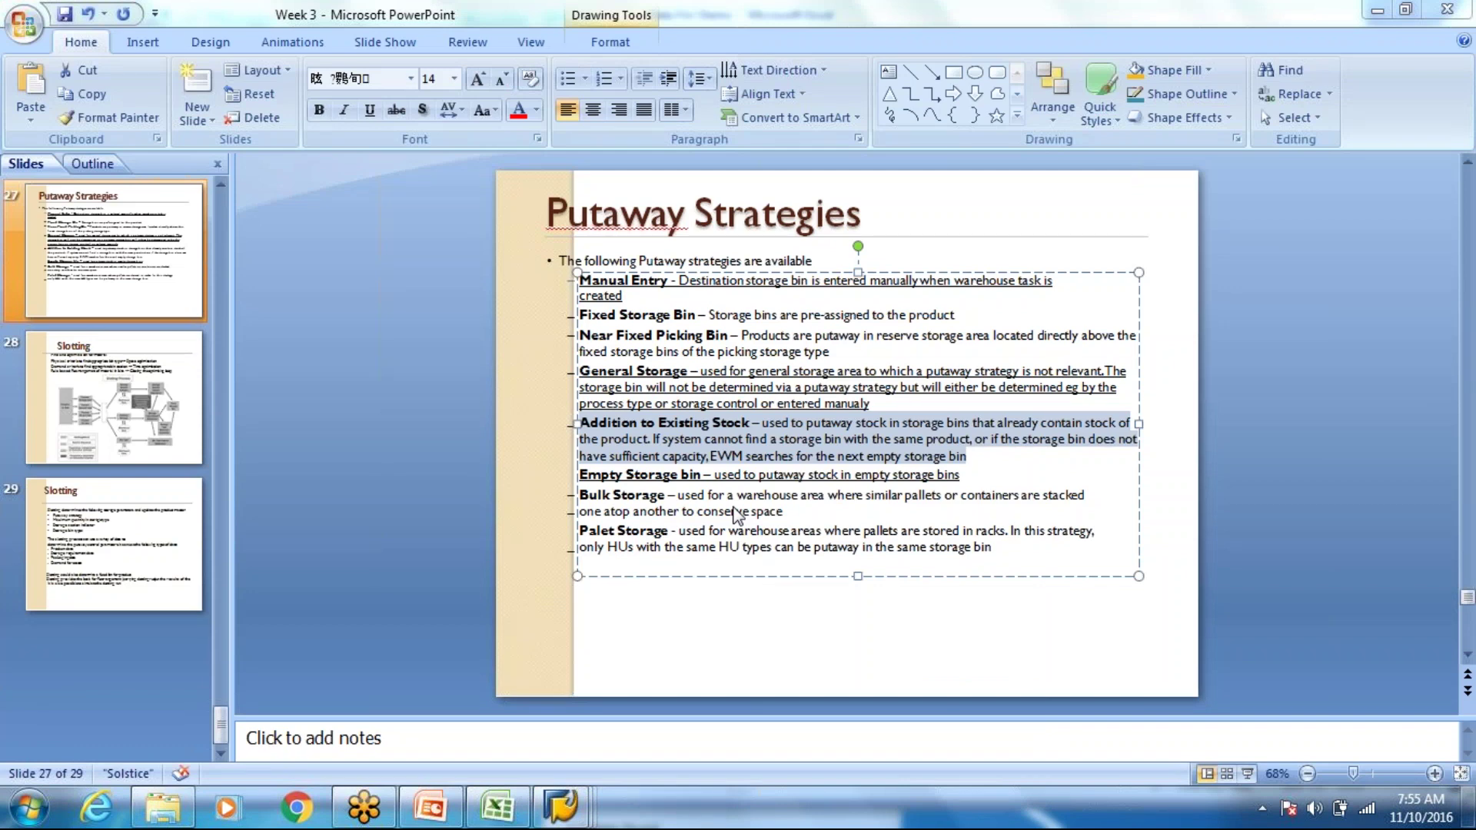
Switch to the WH80 storage bin mass change list in SAP and inspect the Empty indicator of the 8003 section 0001 bins
key("alt+Tab")
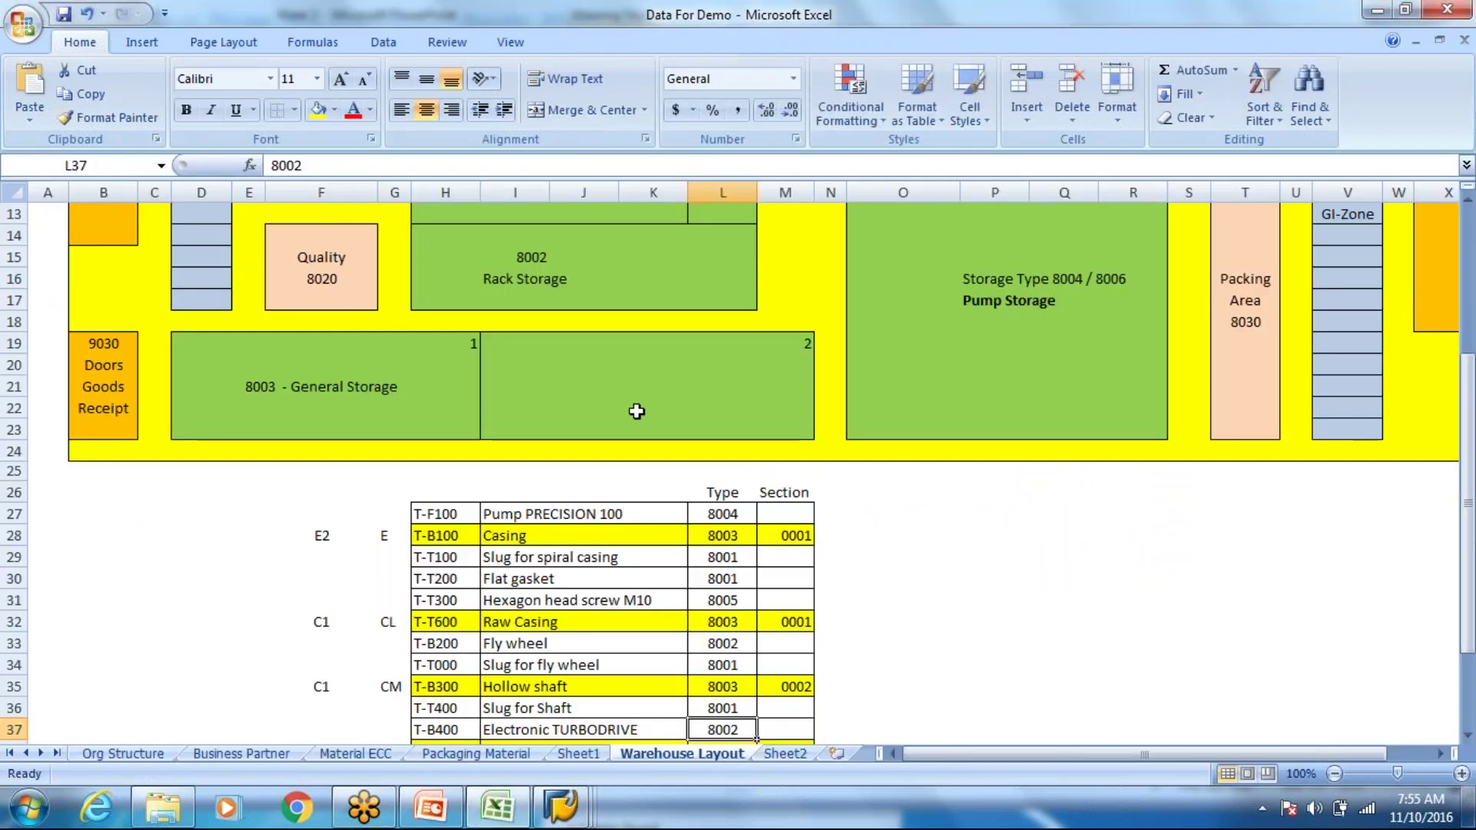
key("alt+Tab")
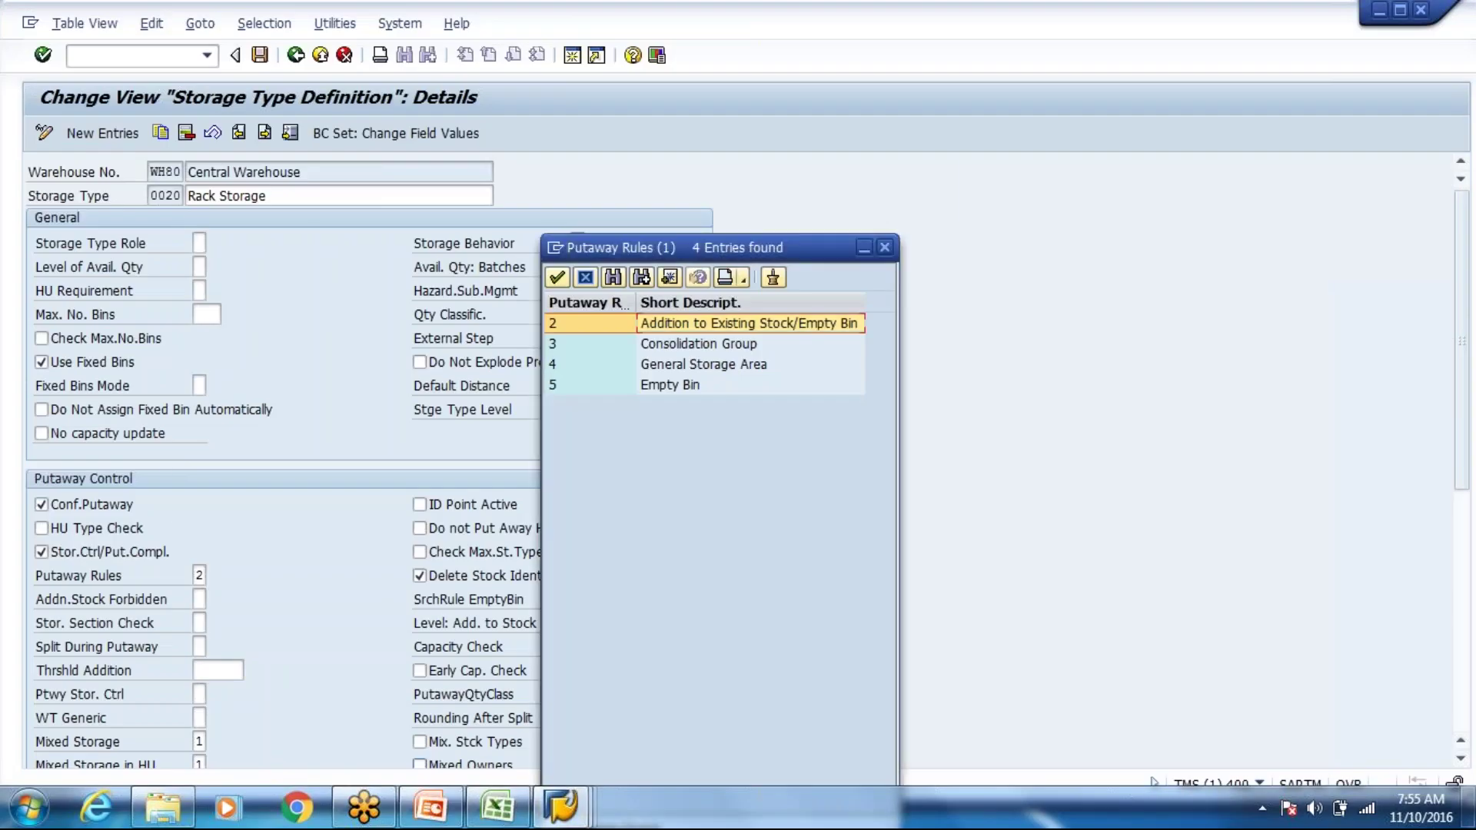
key("alt+Tab")
left_click(523, 221)
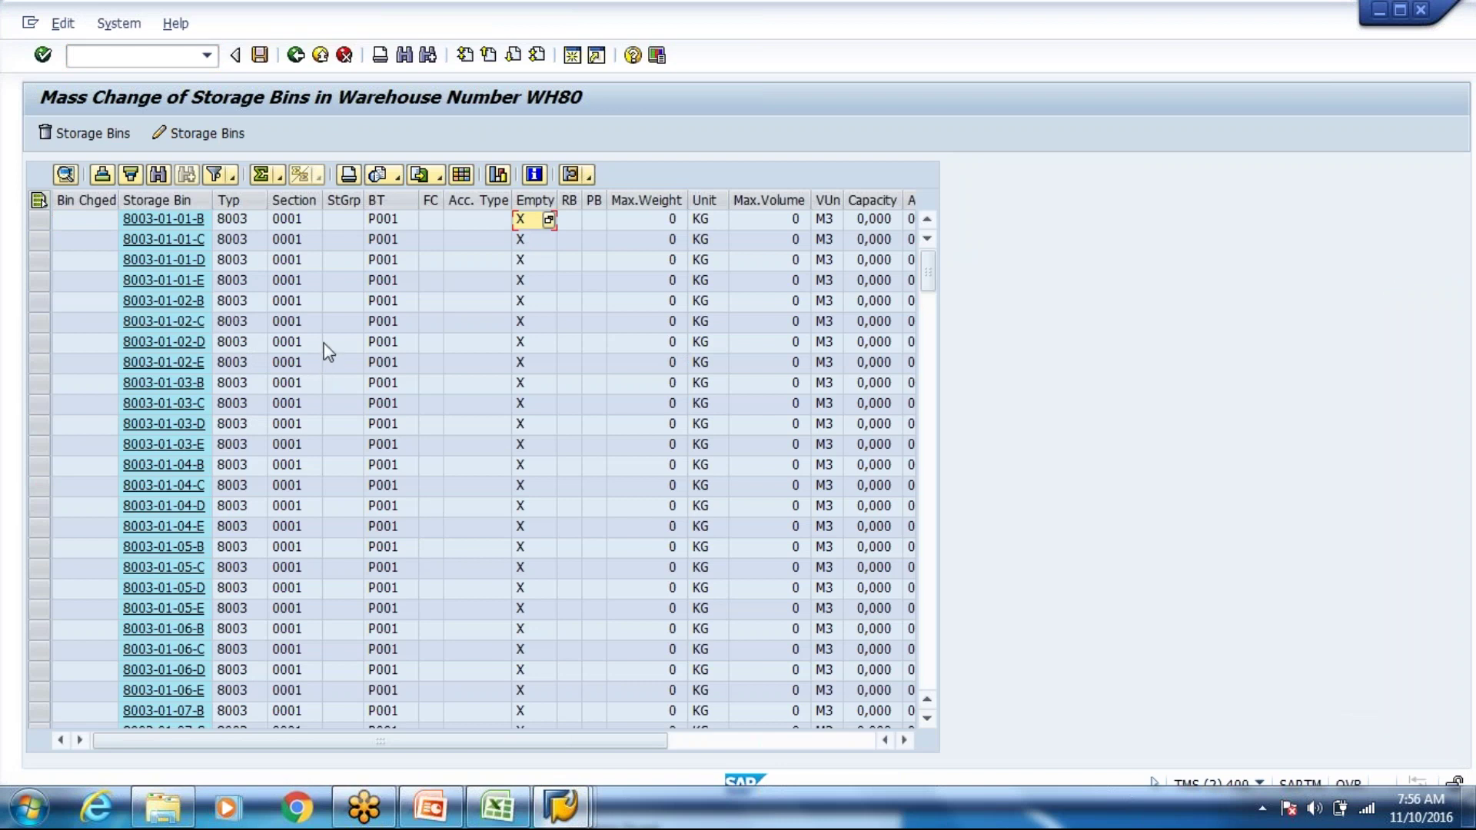
left_click(508, 240)
left_click(540, 370)
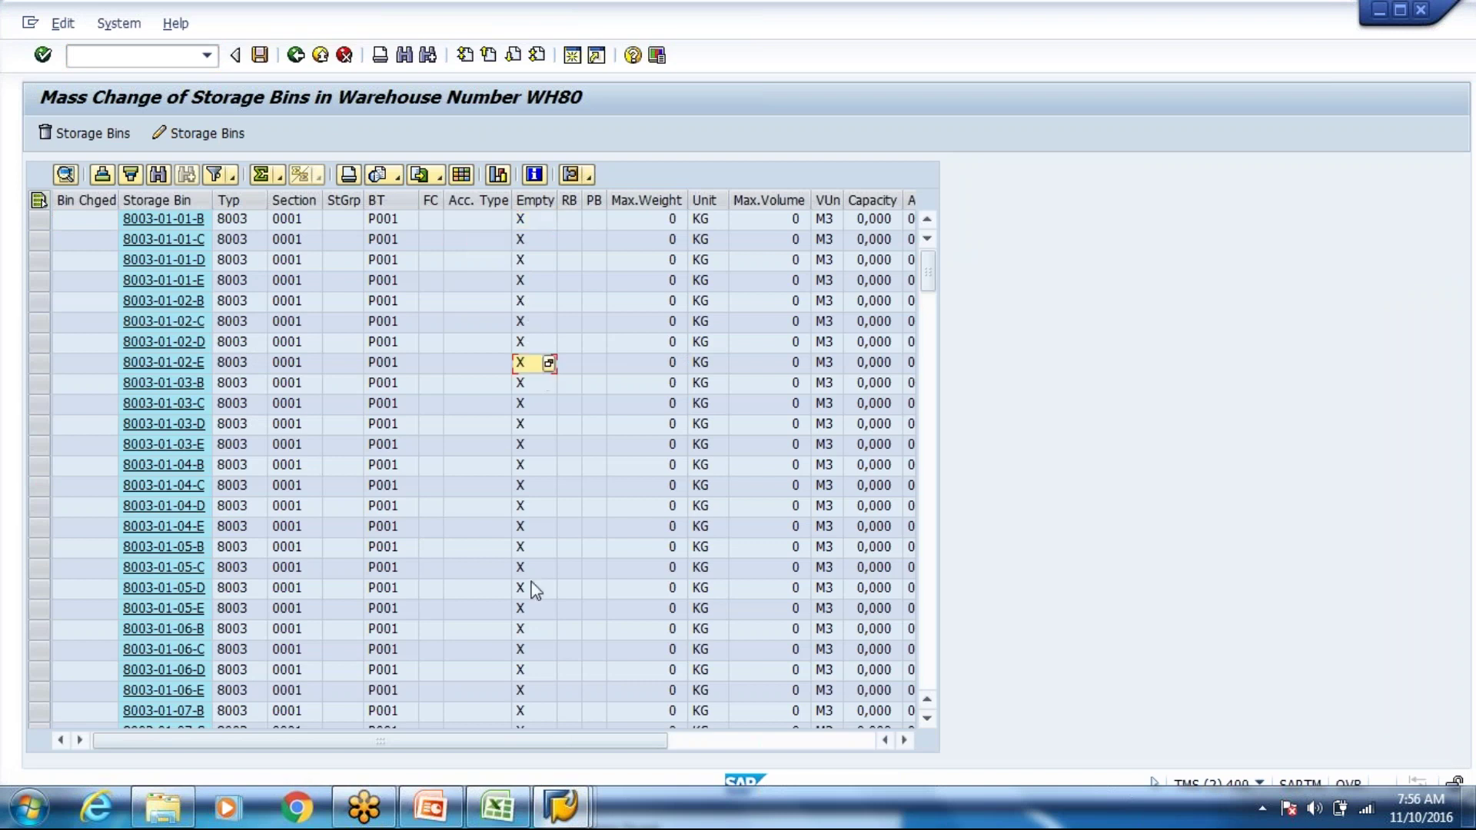
Switch to the Putaway Strategies slide in PowerPoint and compare the Empty Storage bin description with Addition to Existing Stock
left_click(432, 807)
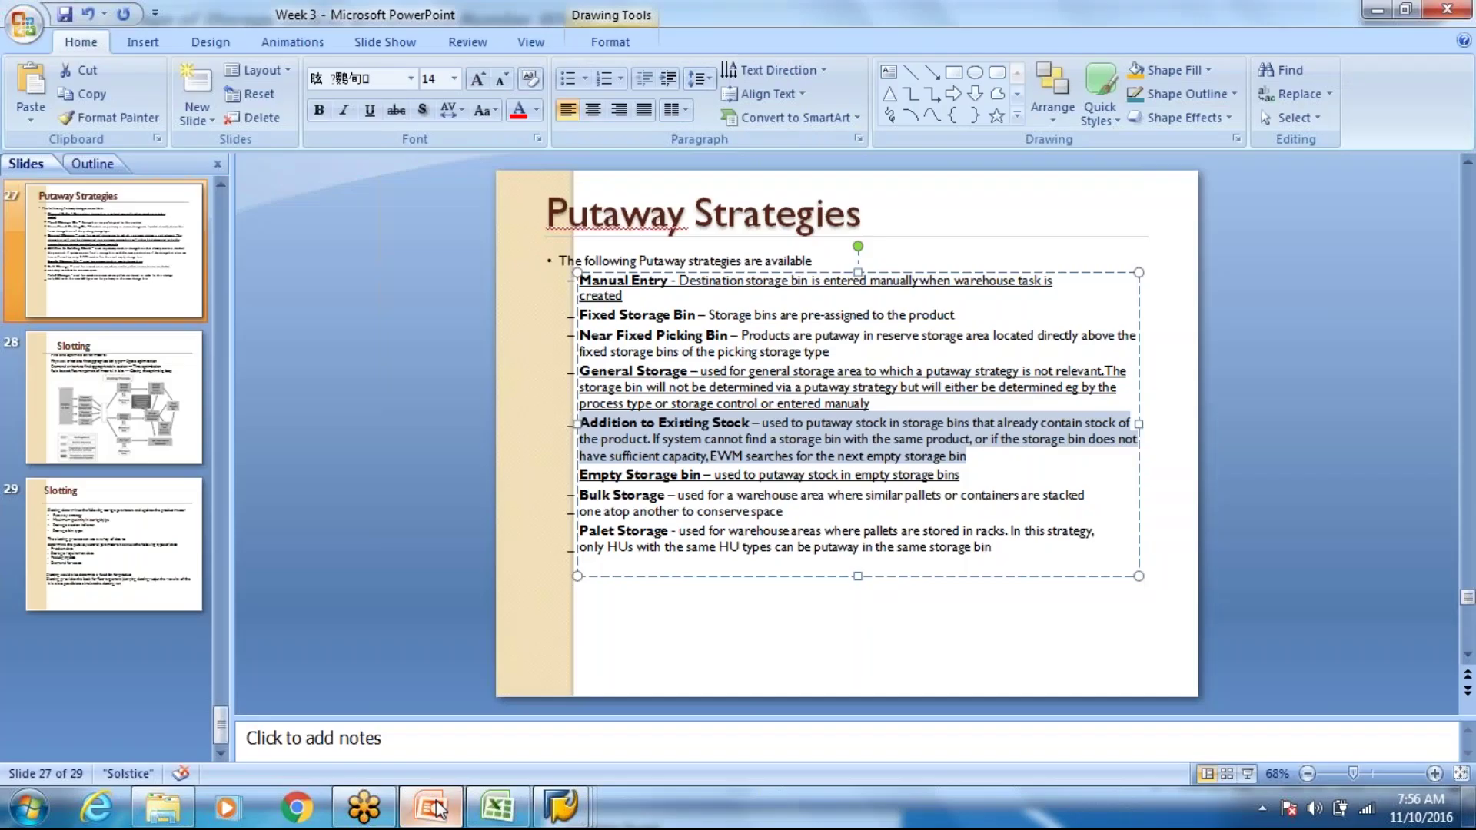
left_click(433, 808)
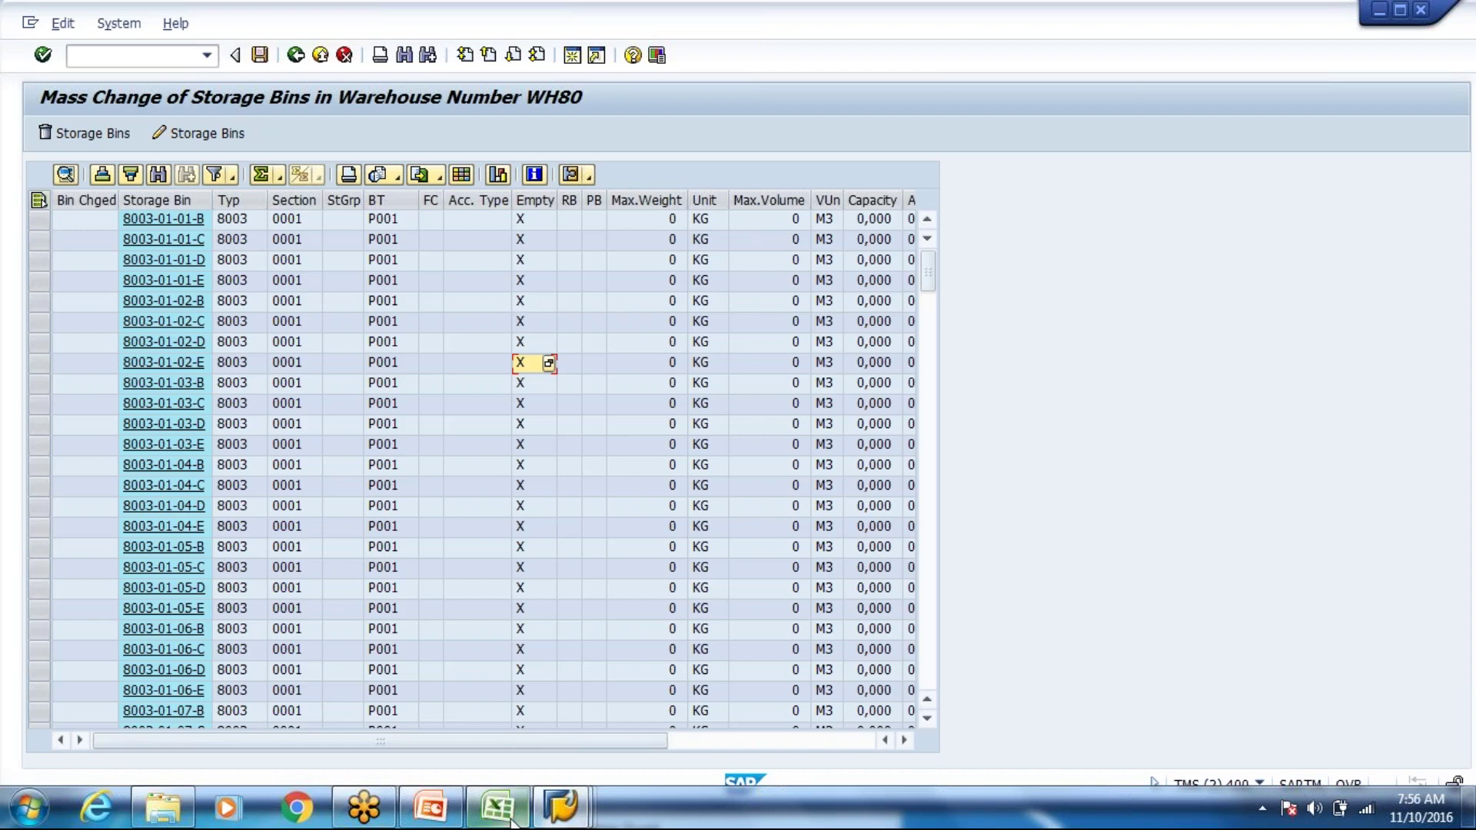
left_click(457, 813)
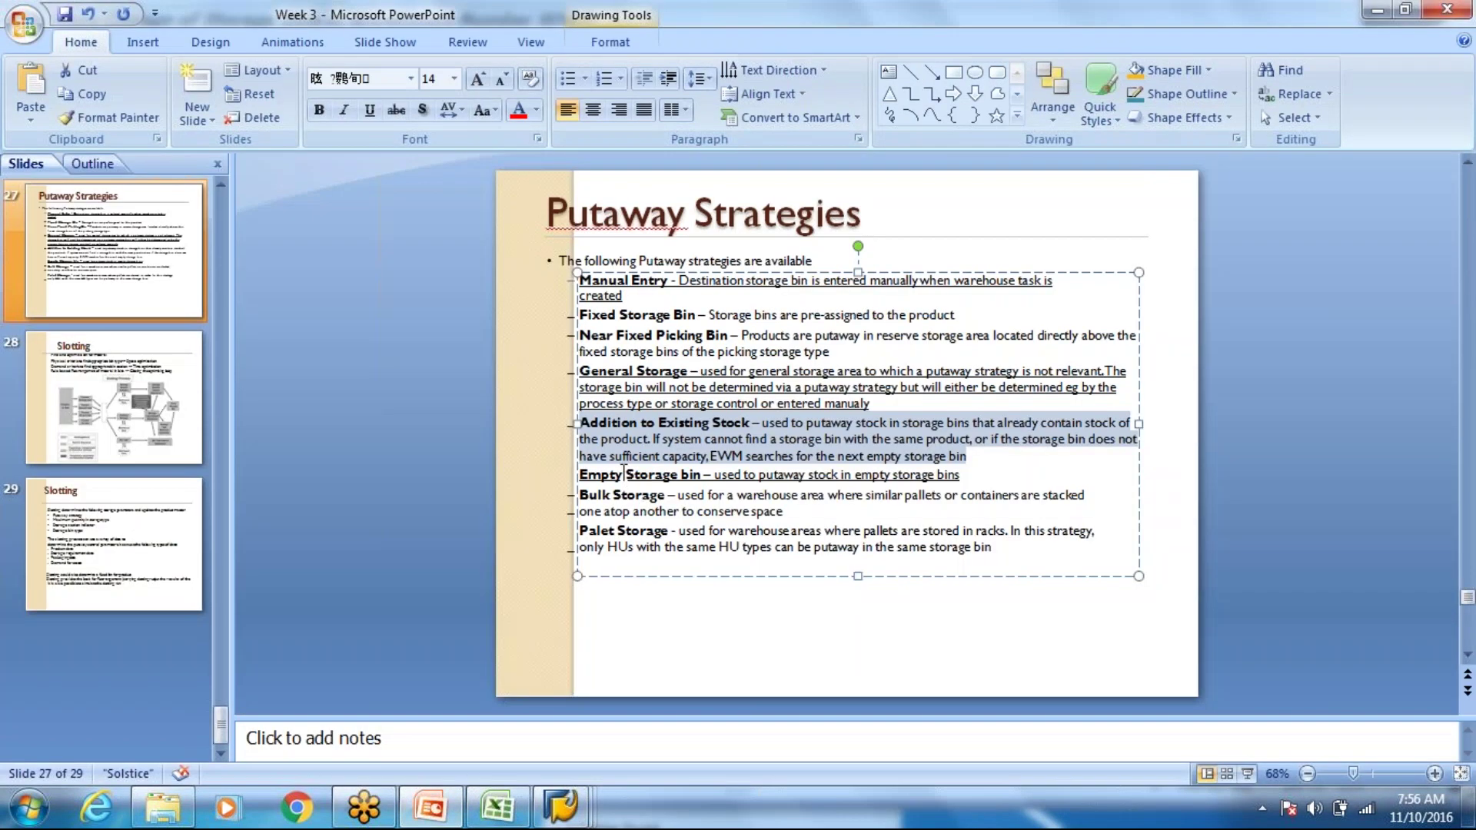
left_click_drag(622, 473, 926, 487)
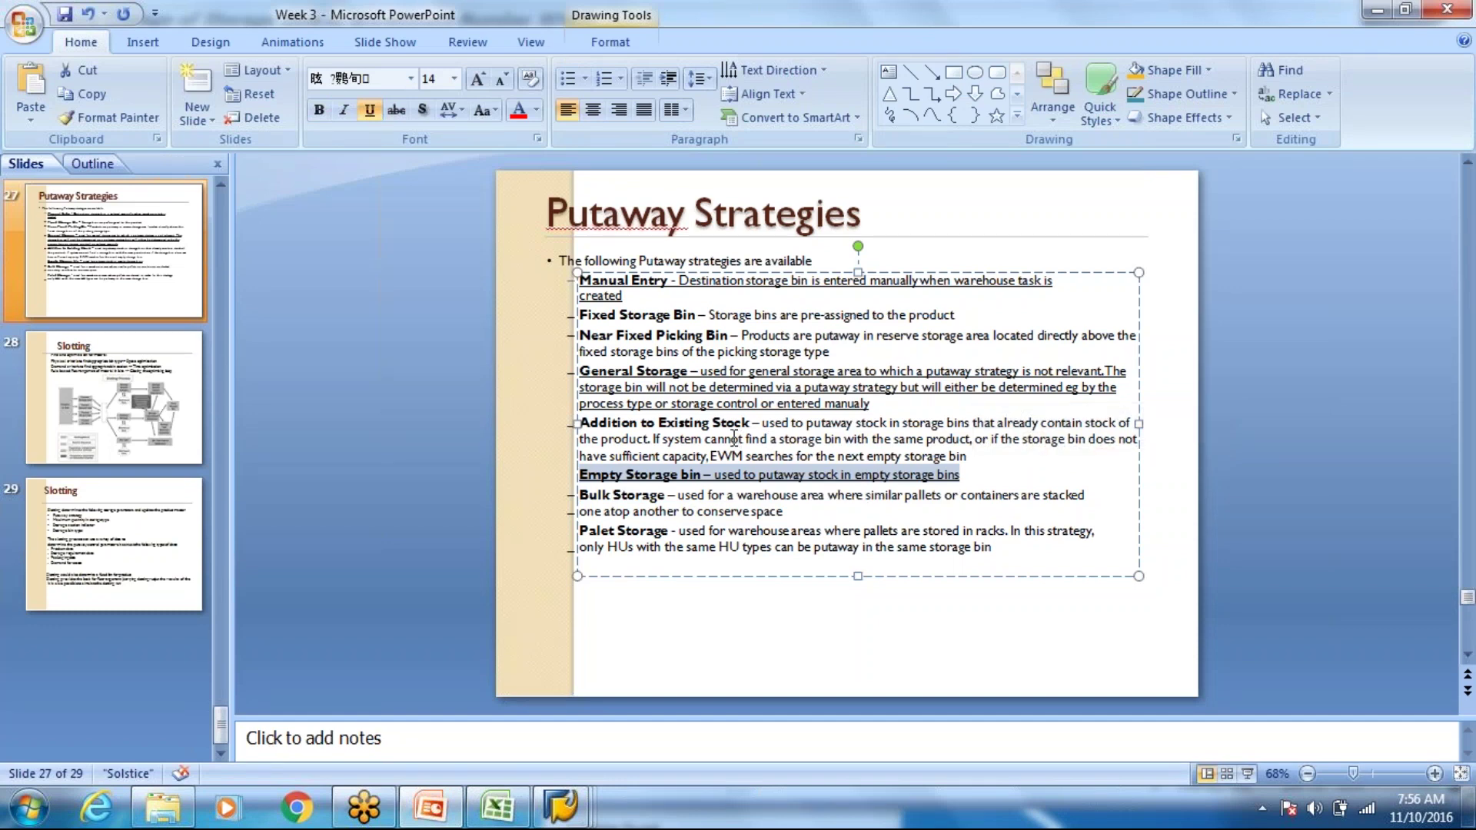
left_click(730, 439)
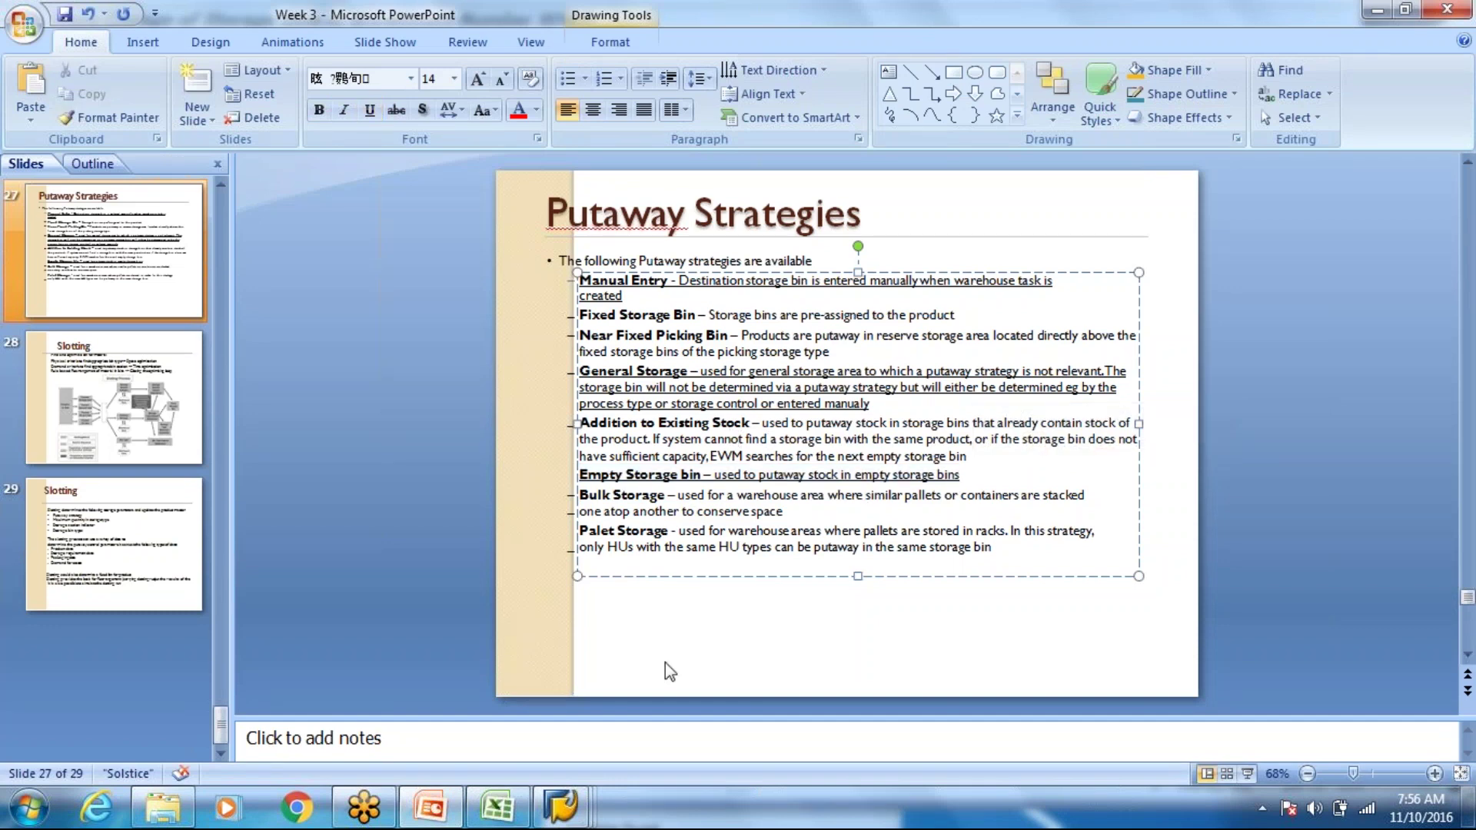
In SAP, compare the Empty Bin and Addition to Existing Stock/Empty Bin putaway rules for storage type 0020, and return to the storage type overview
mouse_move(561, 807)
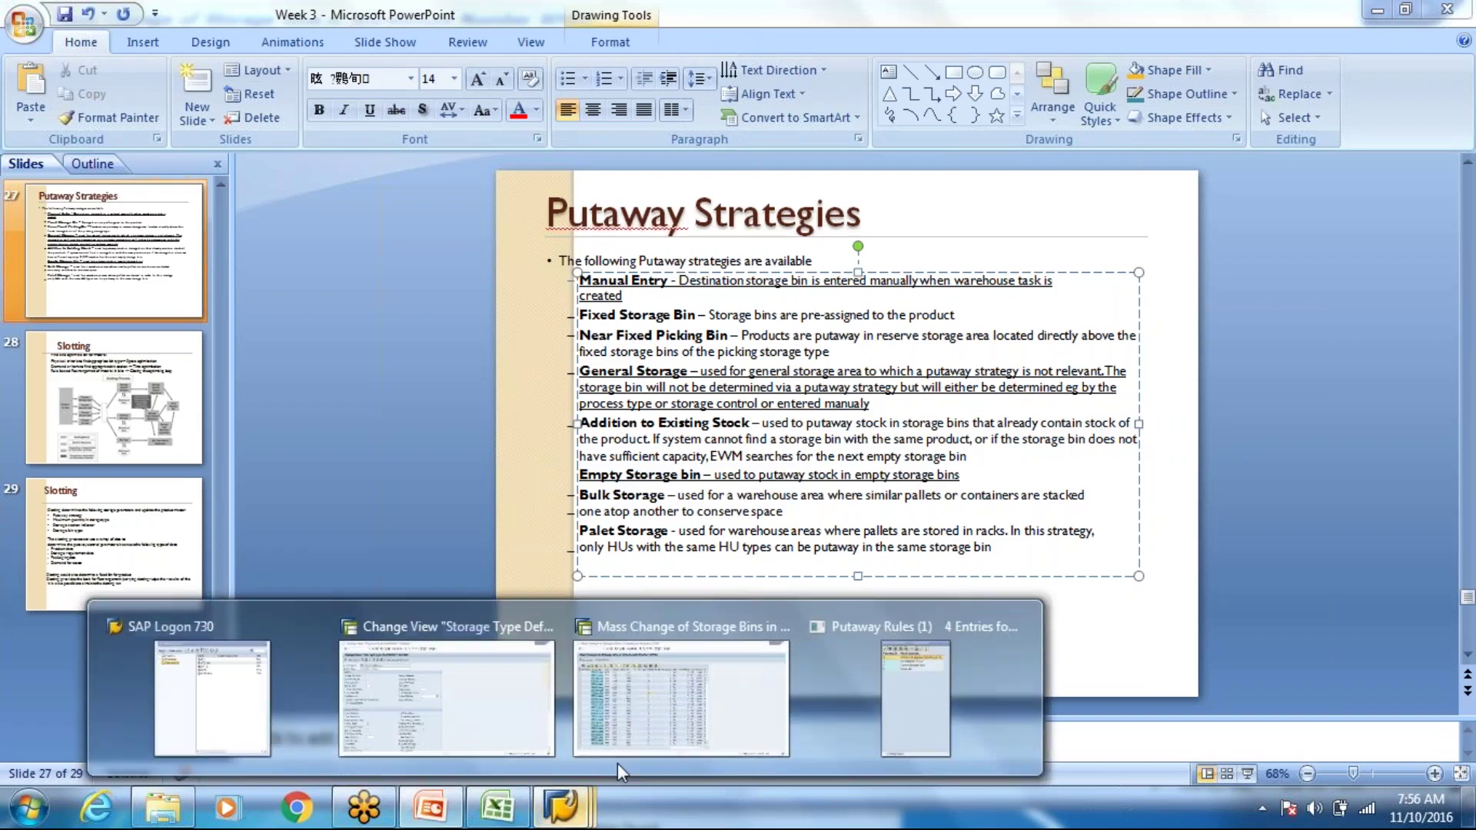
left_click(531, 732)
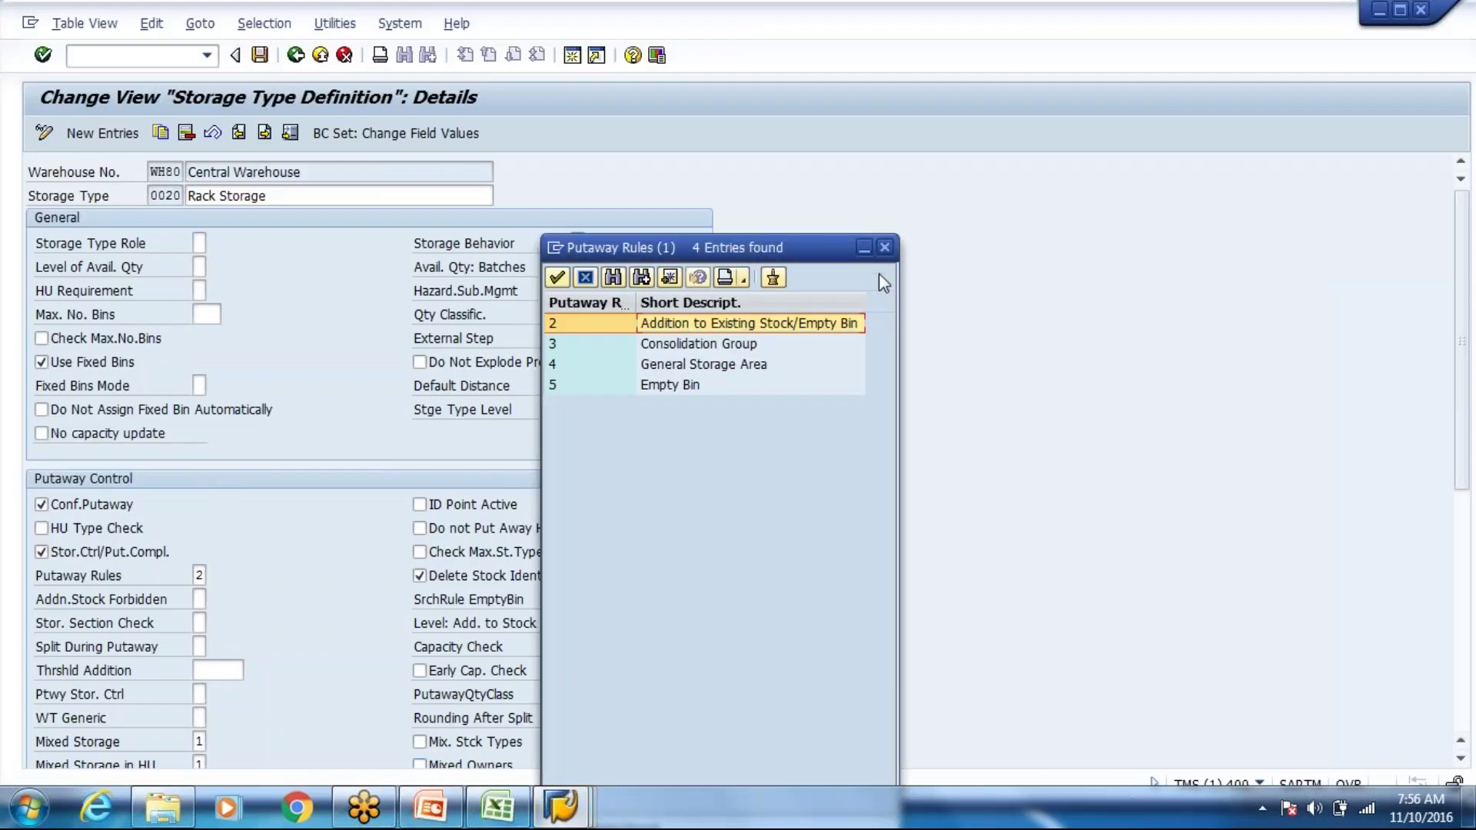
left_click(677, 385)
left_click(826, 330)
left_click(885, 247)
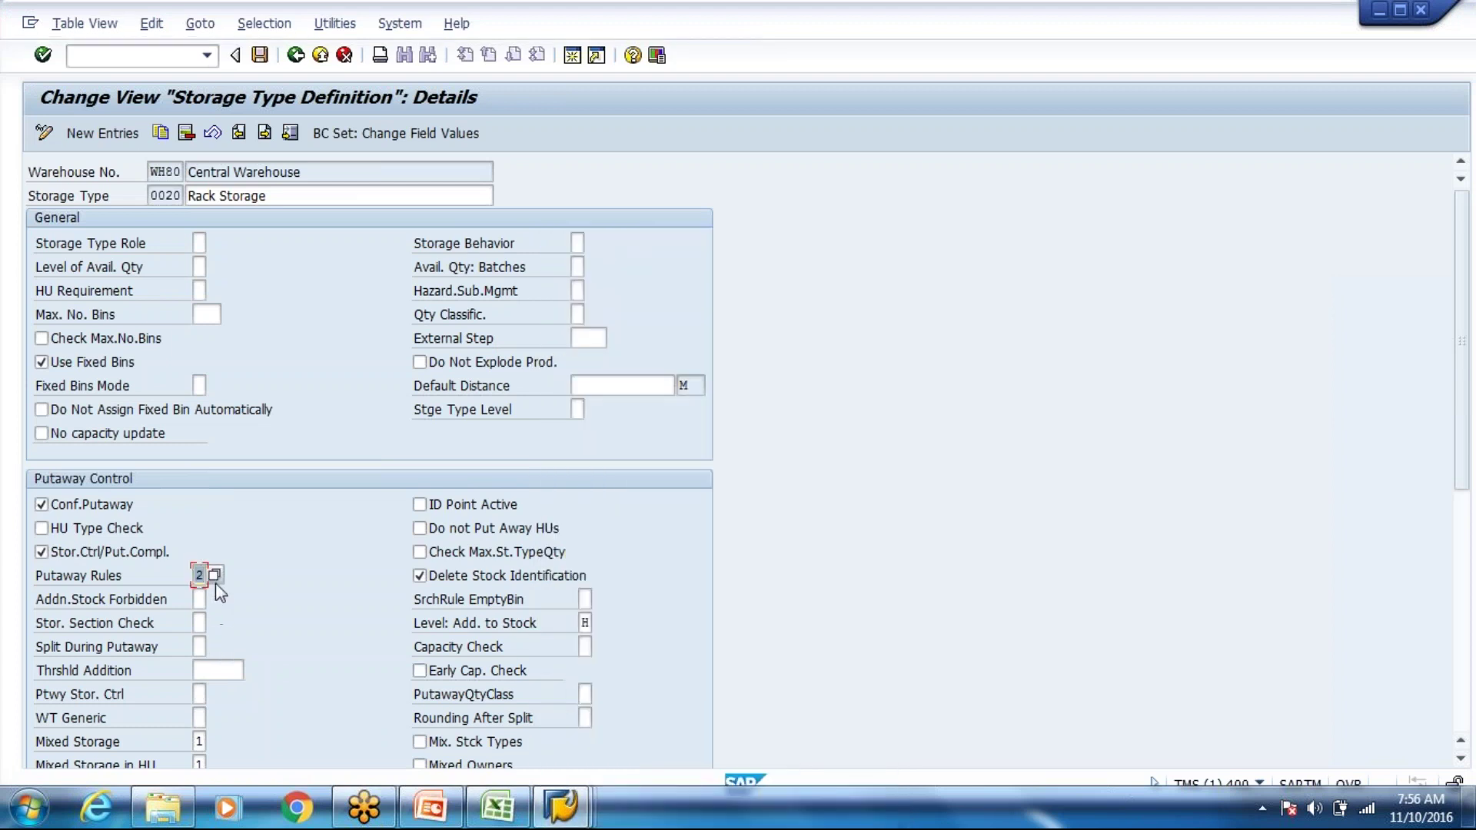
left_click(265, 133)
left_click(295, 55)
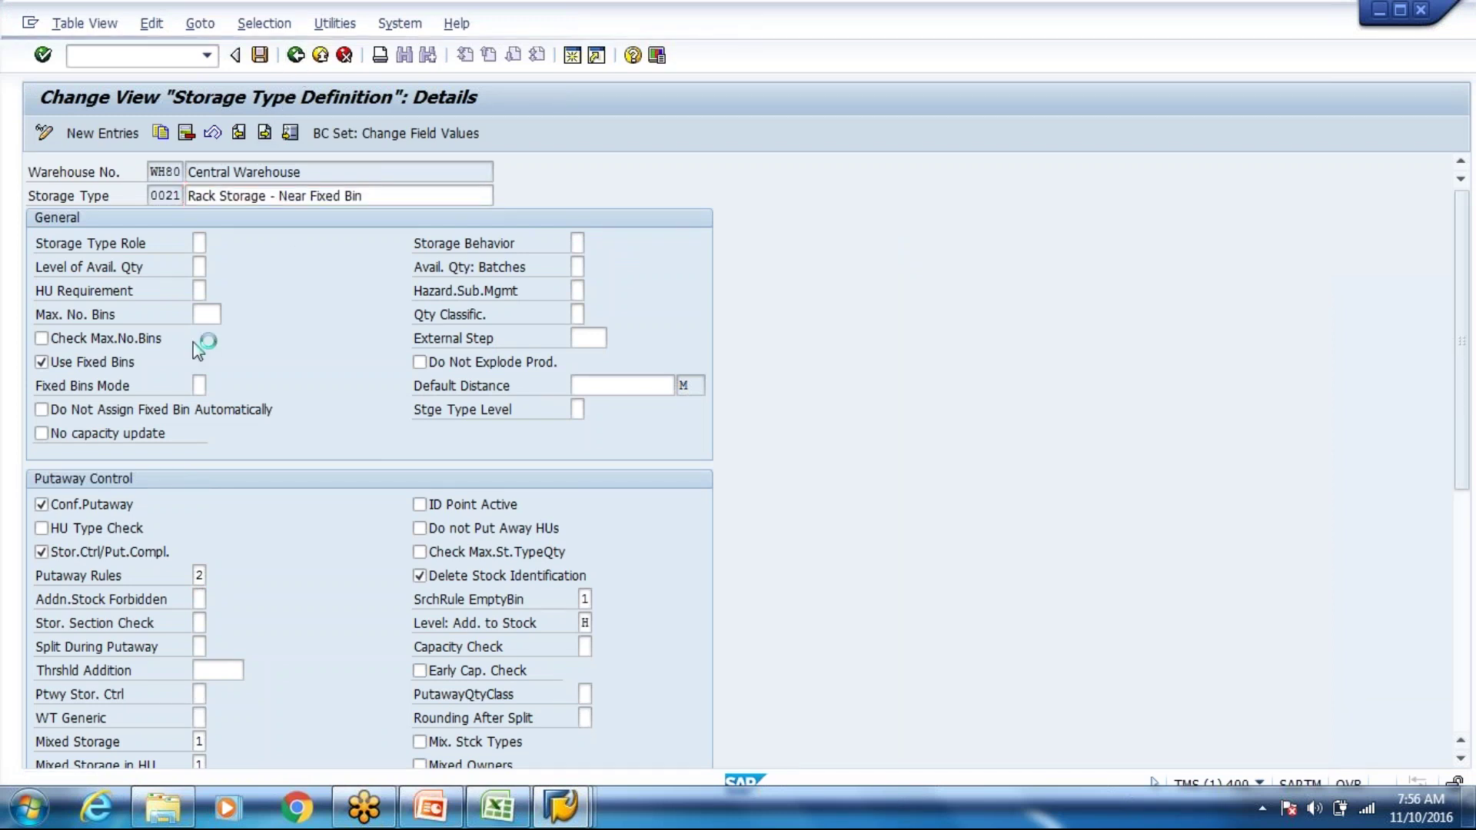
Open the definition of storage type 0030, General Storage Area, and display its putaway rule options
double_click(162, 287)
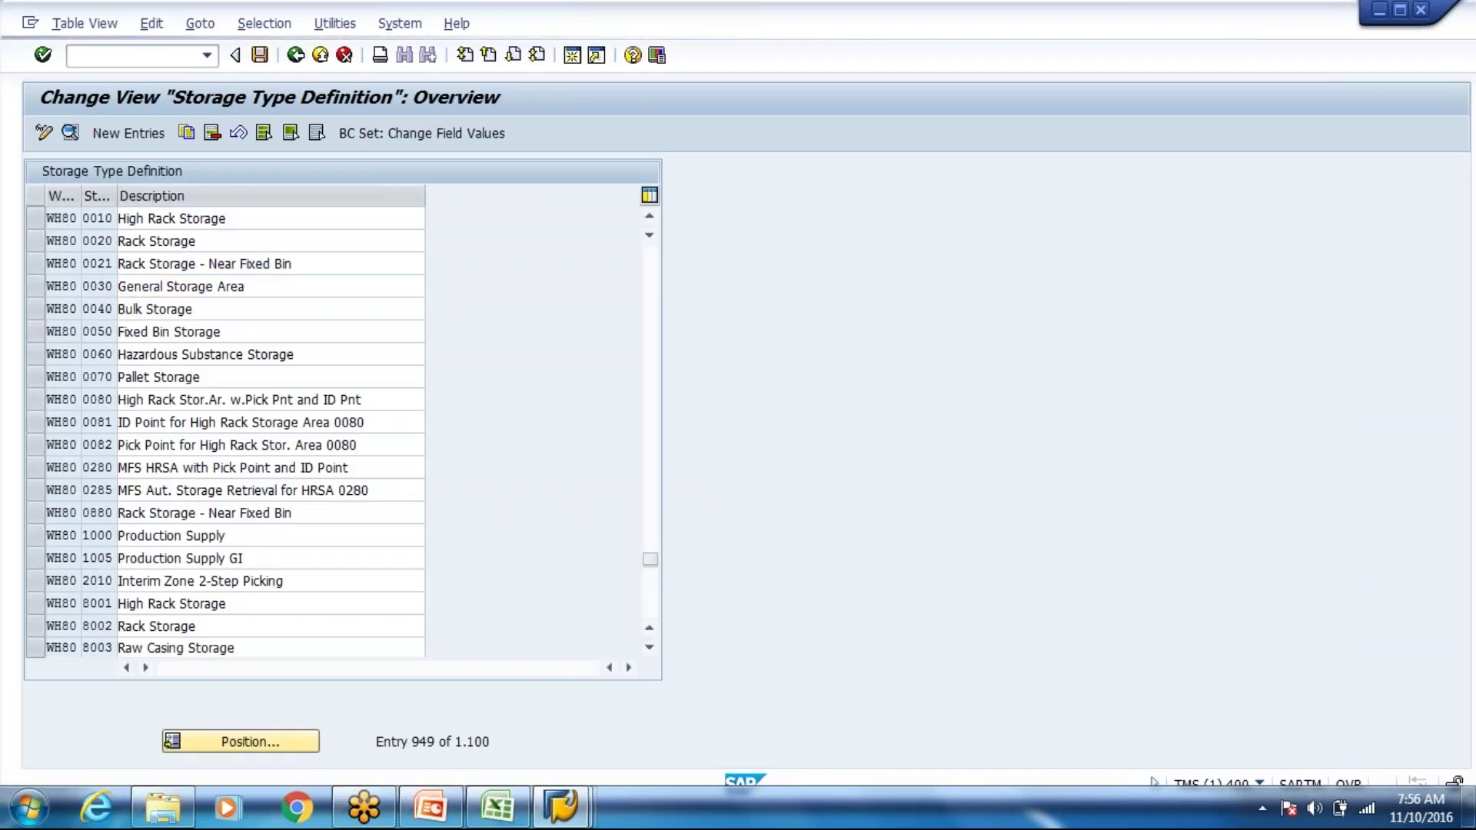
left_click(214, 575)
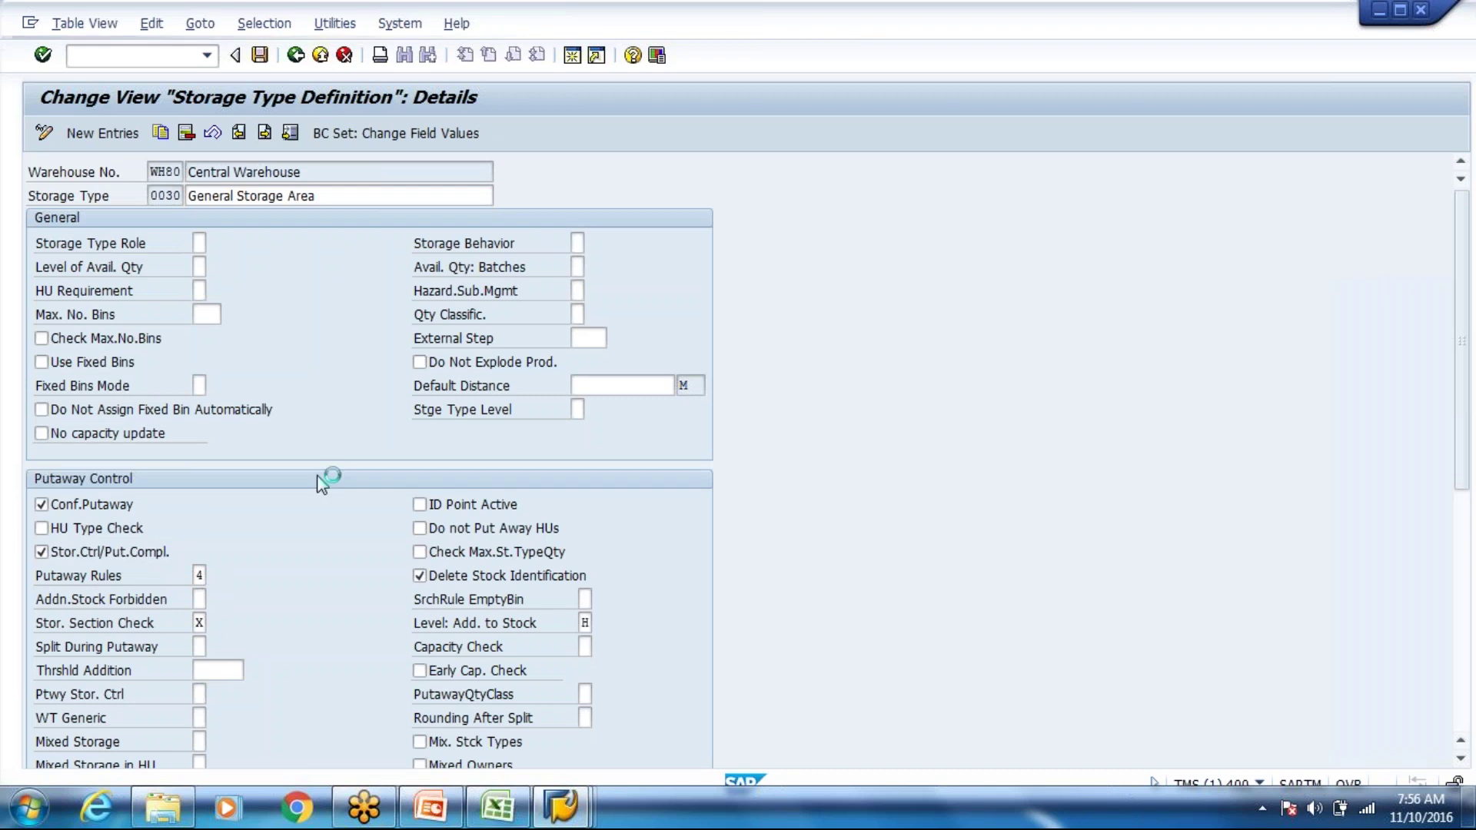
left_click(230, 280)
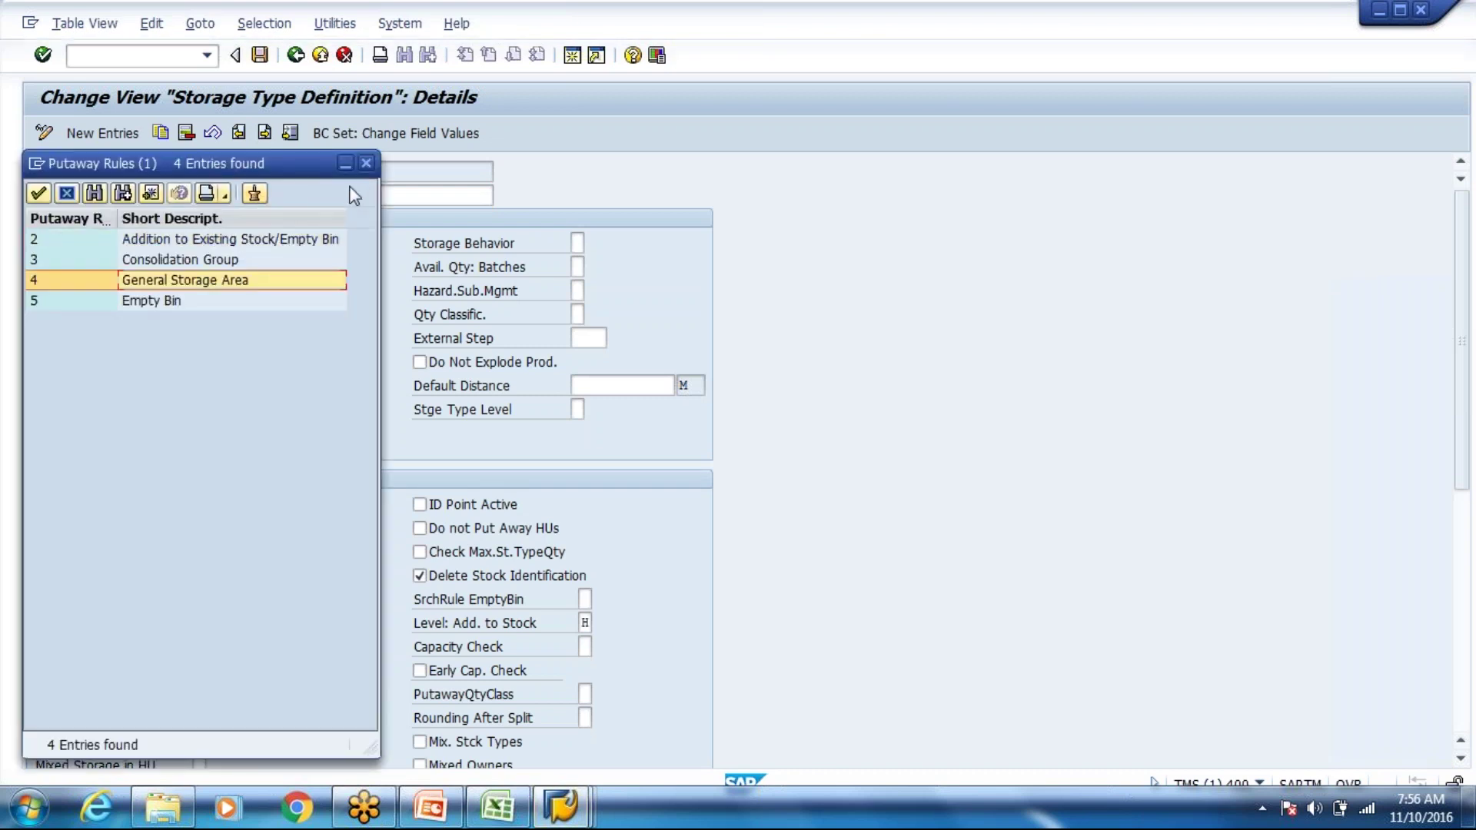
Close the putaway rule options of storage type 0030 and open the definition of storage type 0020, Rack Storage
left_click(369, 164)
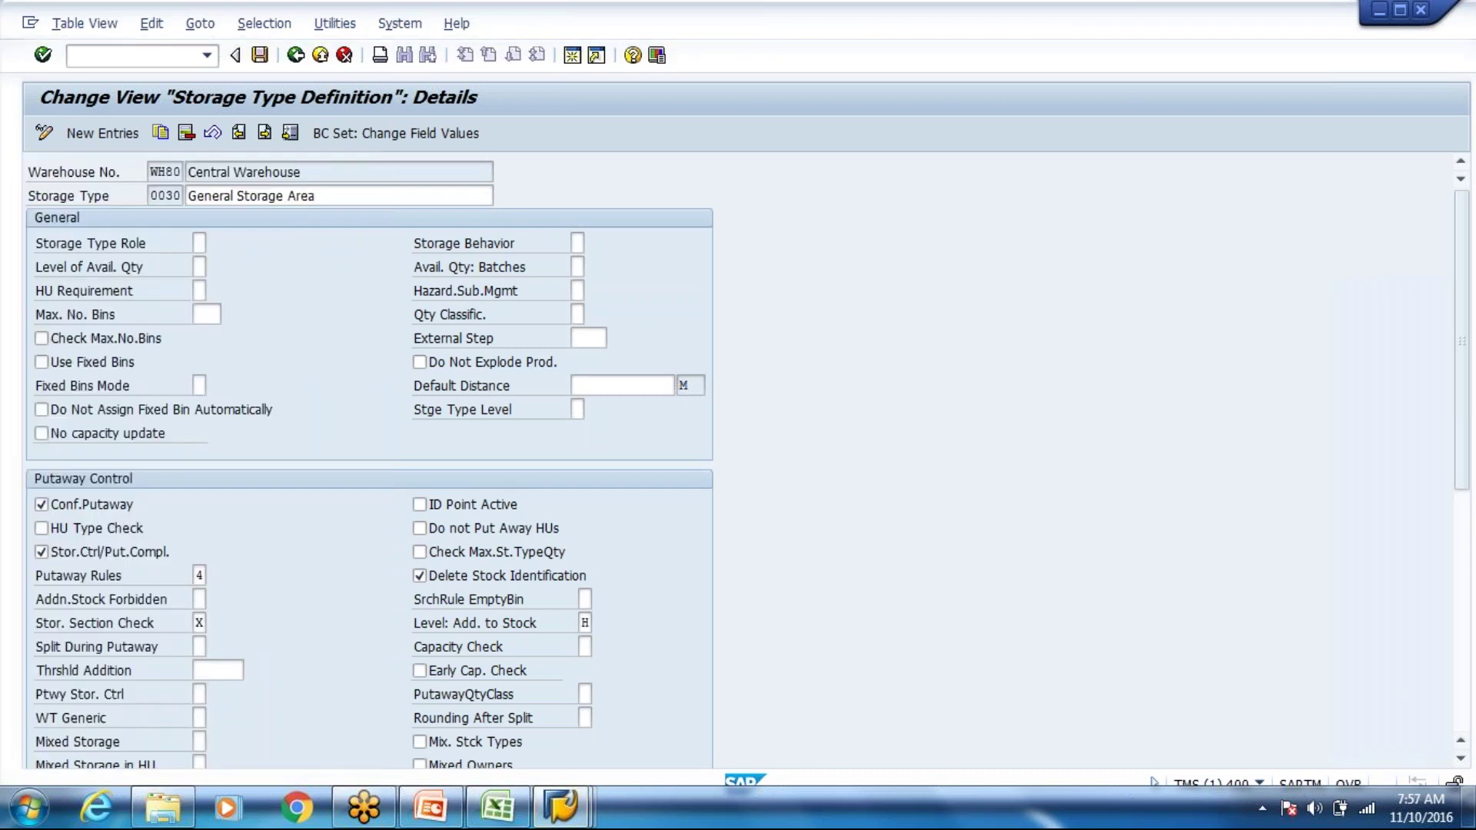
left_click(286, 60)
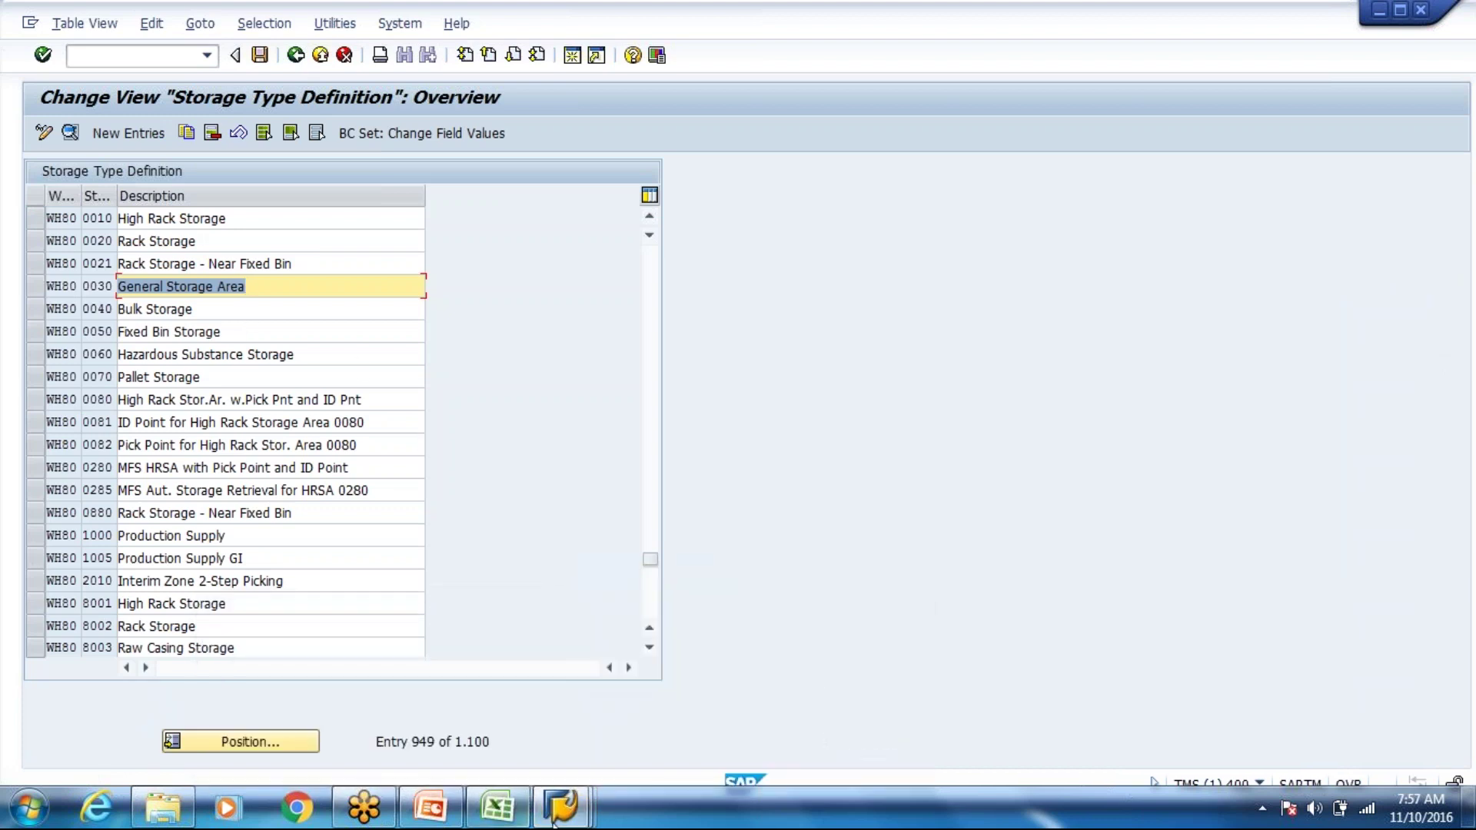
left_click(562, 808)
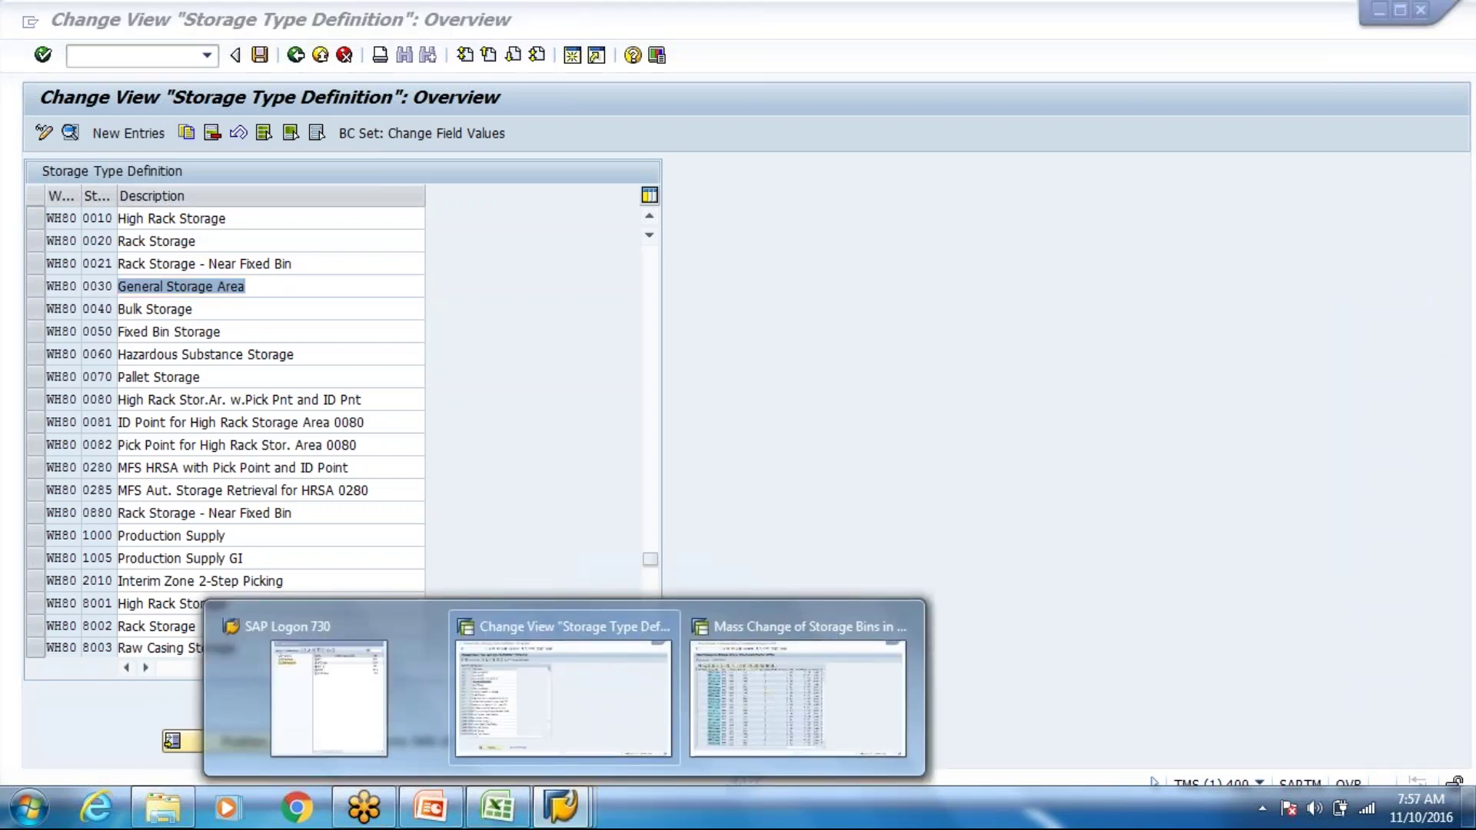
double_click(152, 246)
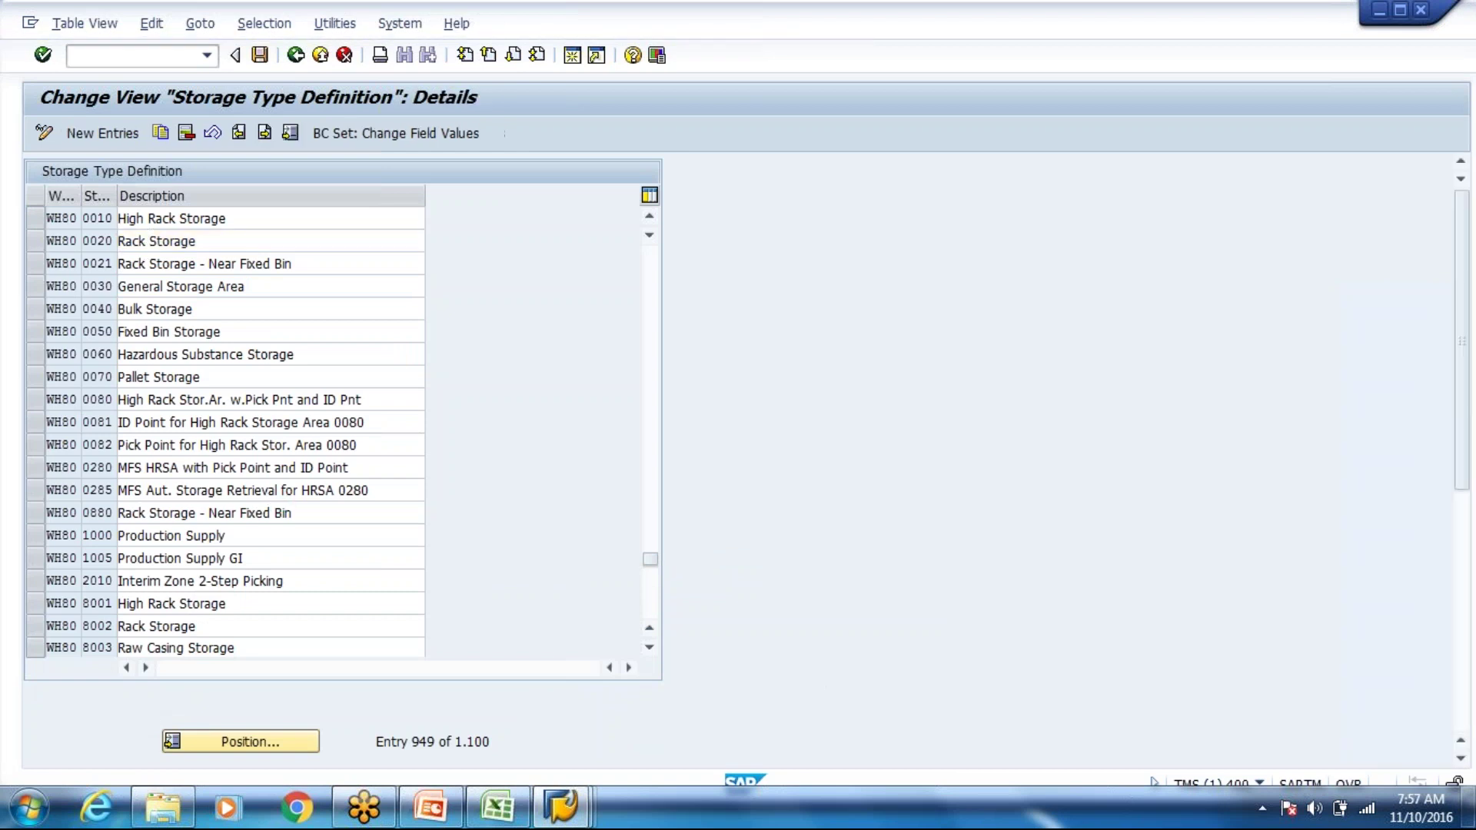
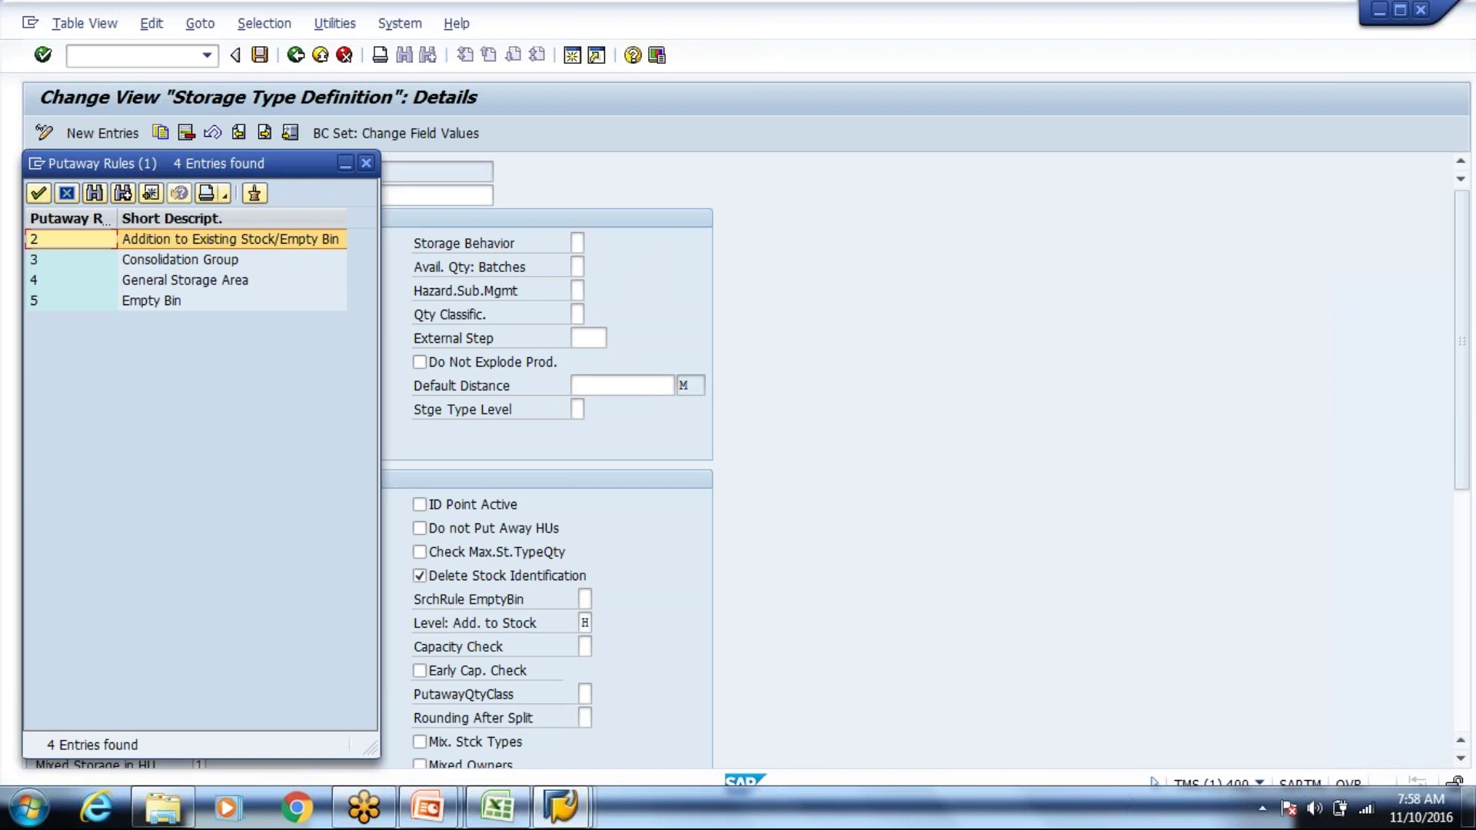
Switch to the Warehouse Layout sheet in Excel and enter the example values 10 in O37 and 1000 in P37
left_click(517, 814)
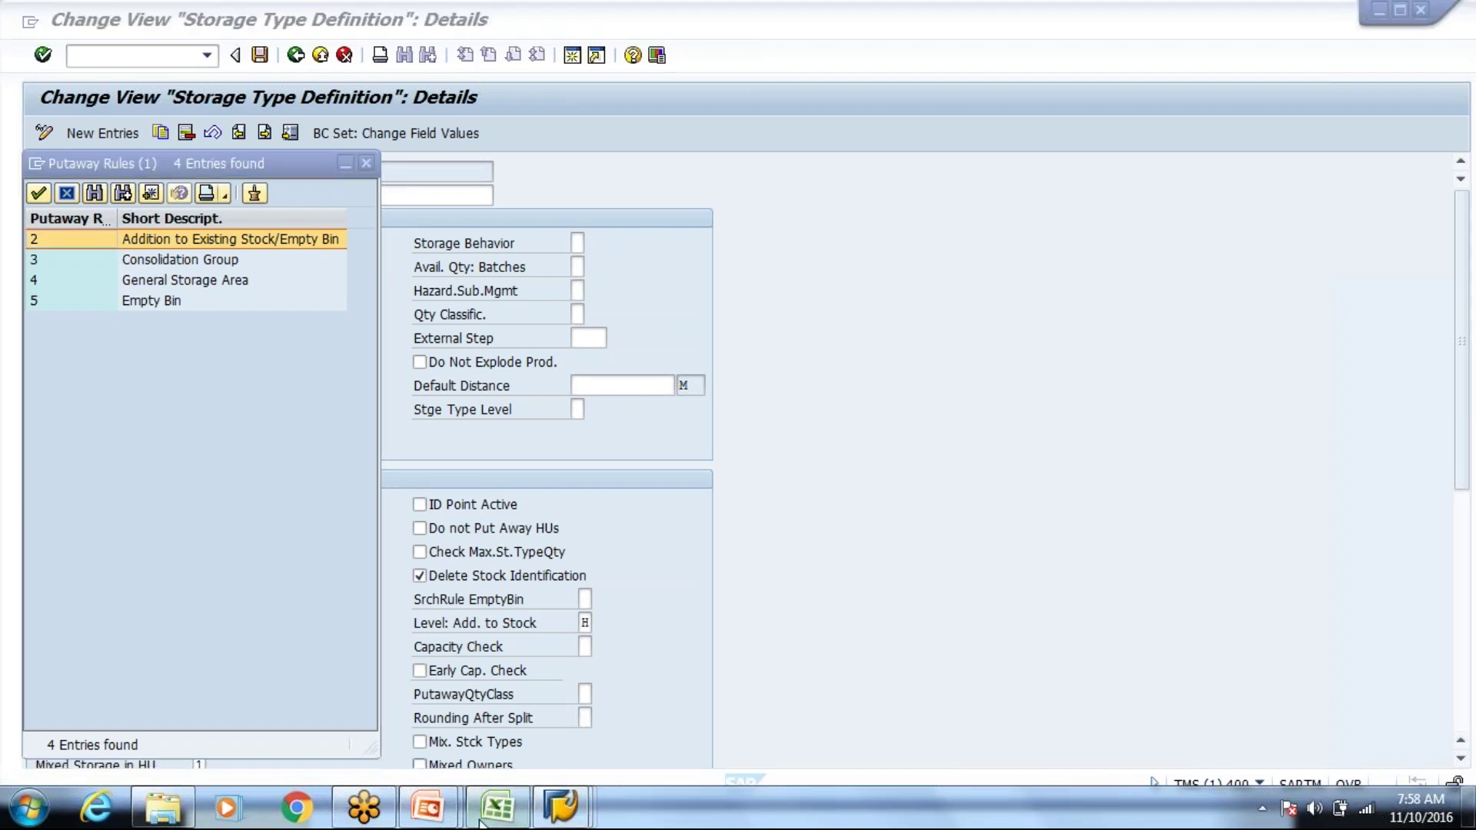
mouse_move(449, 817)
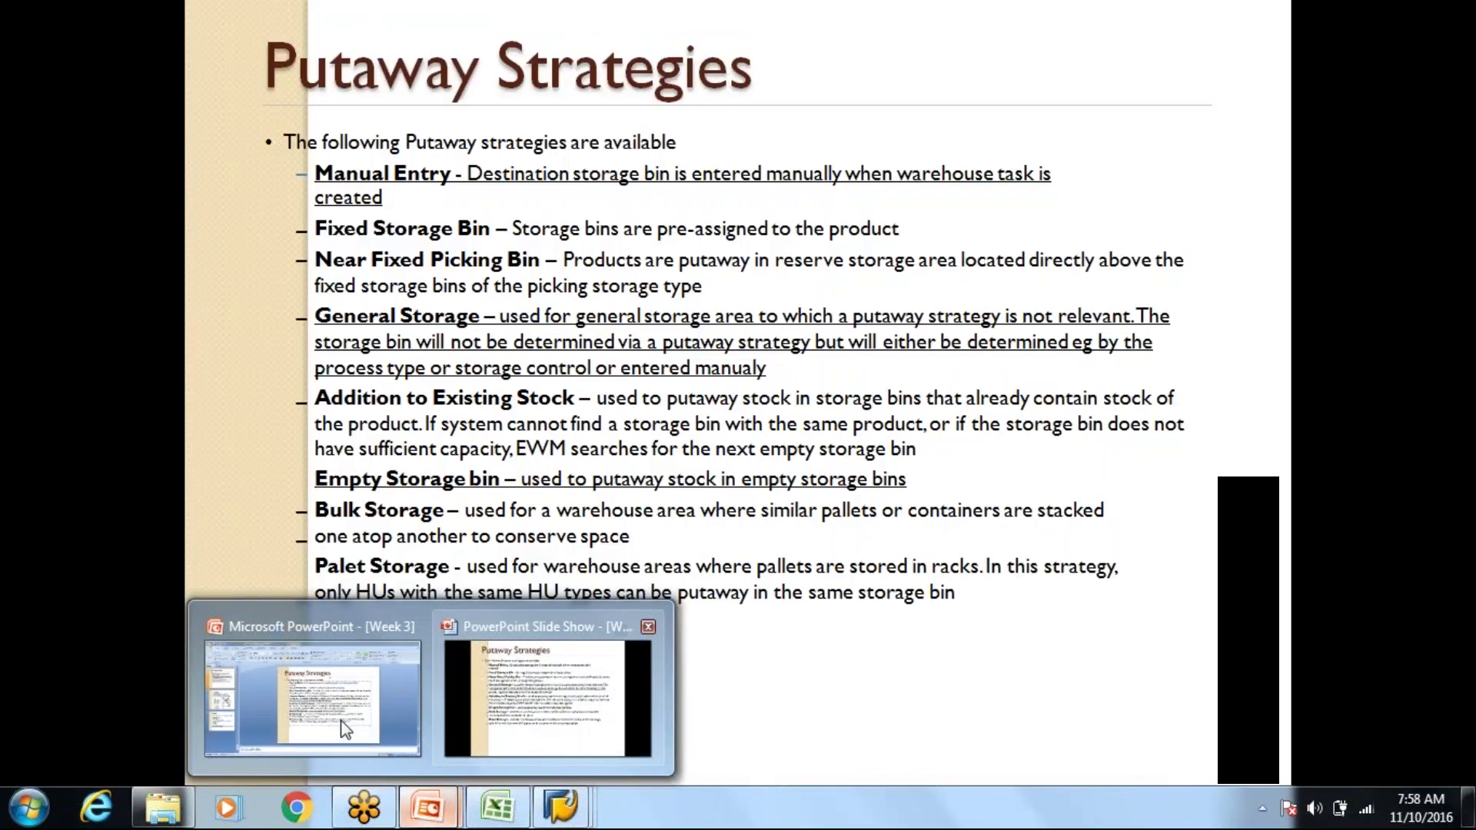
mouse_move(370, 725)
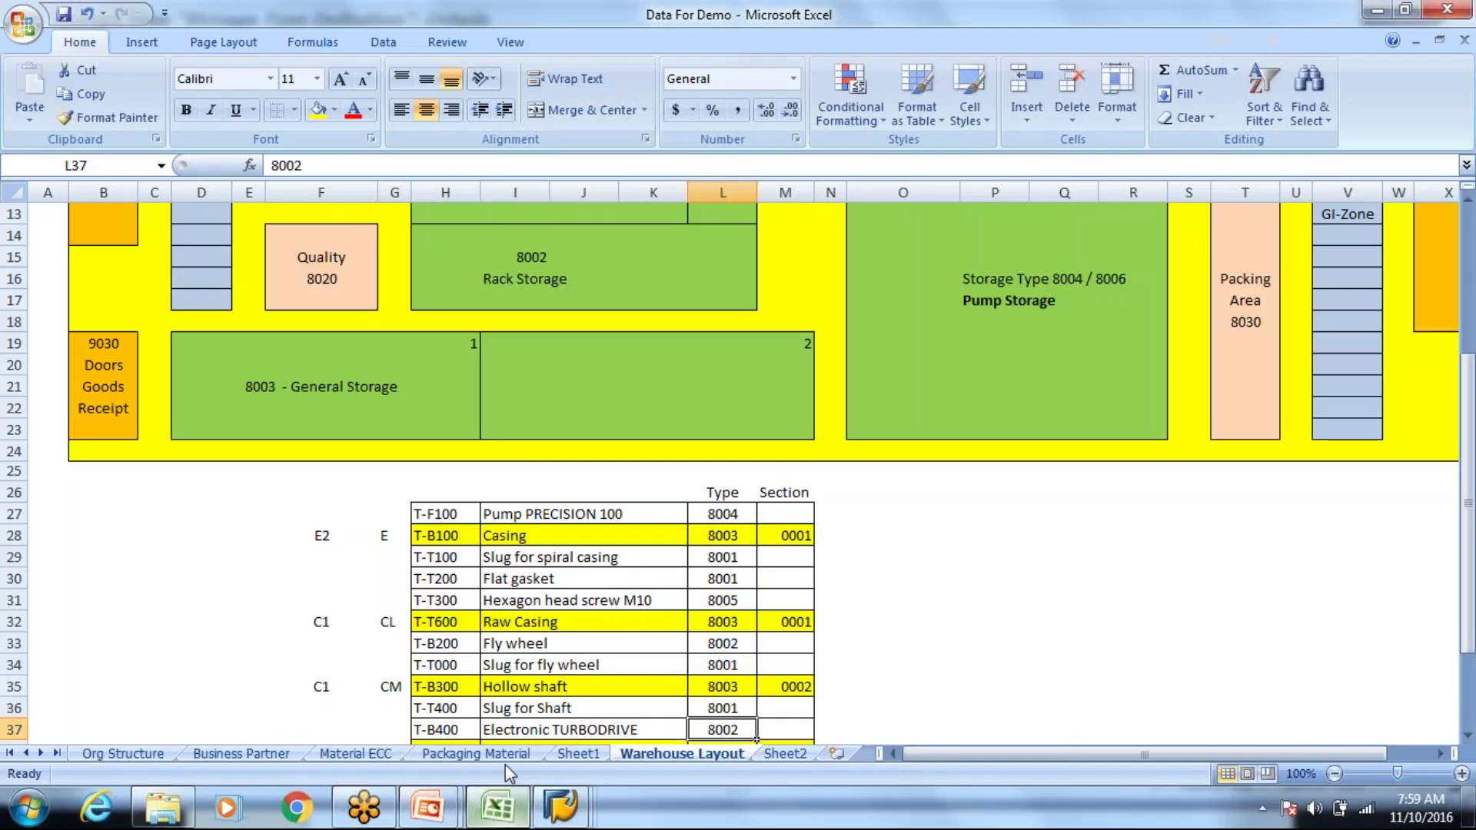
scroll(584, 462, "down", 3)
left_click(615, 539)
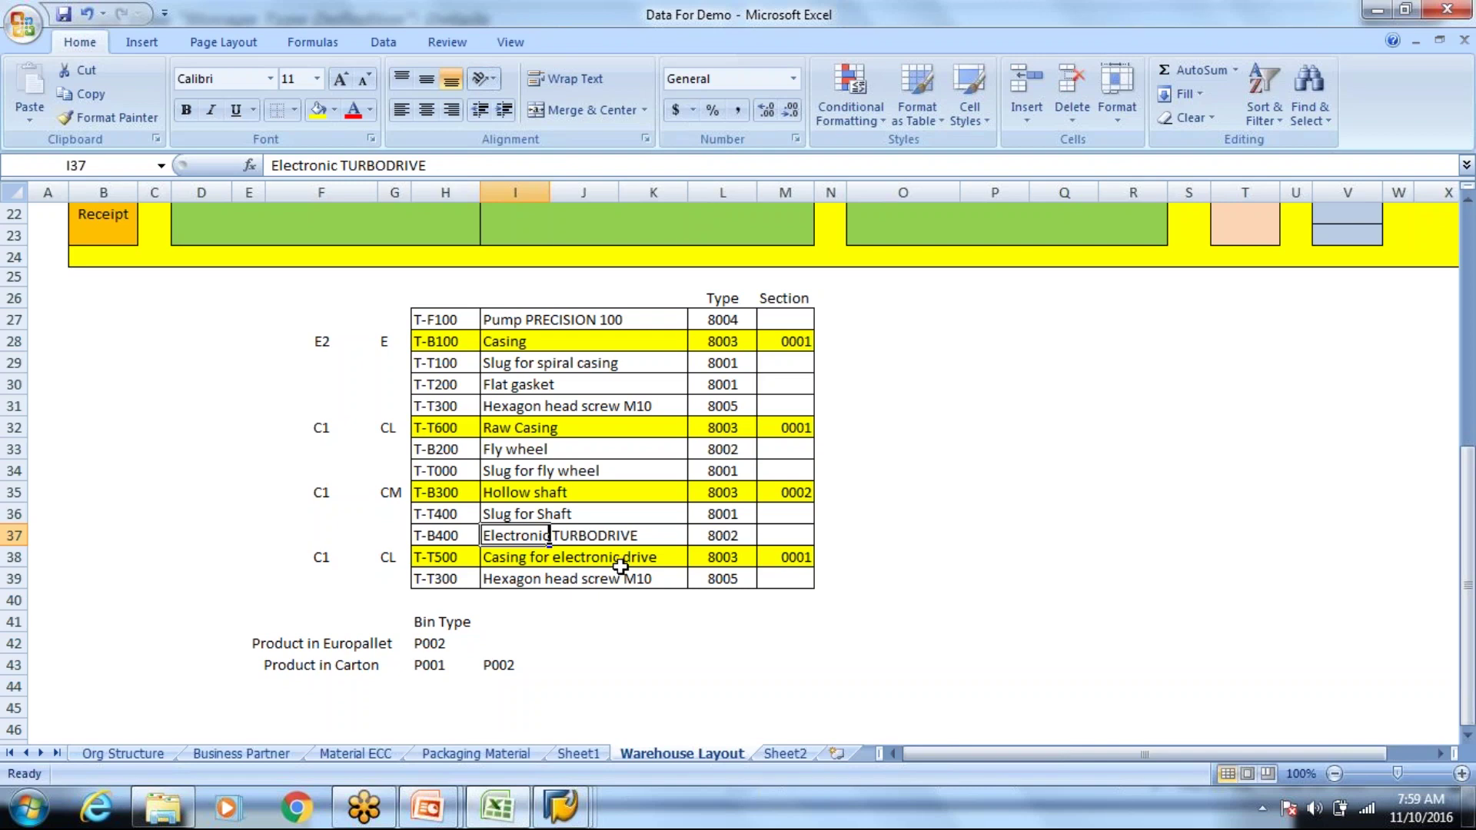
left_click(872, 535)
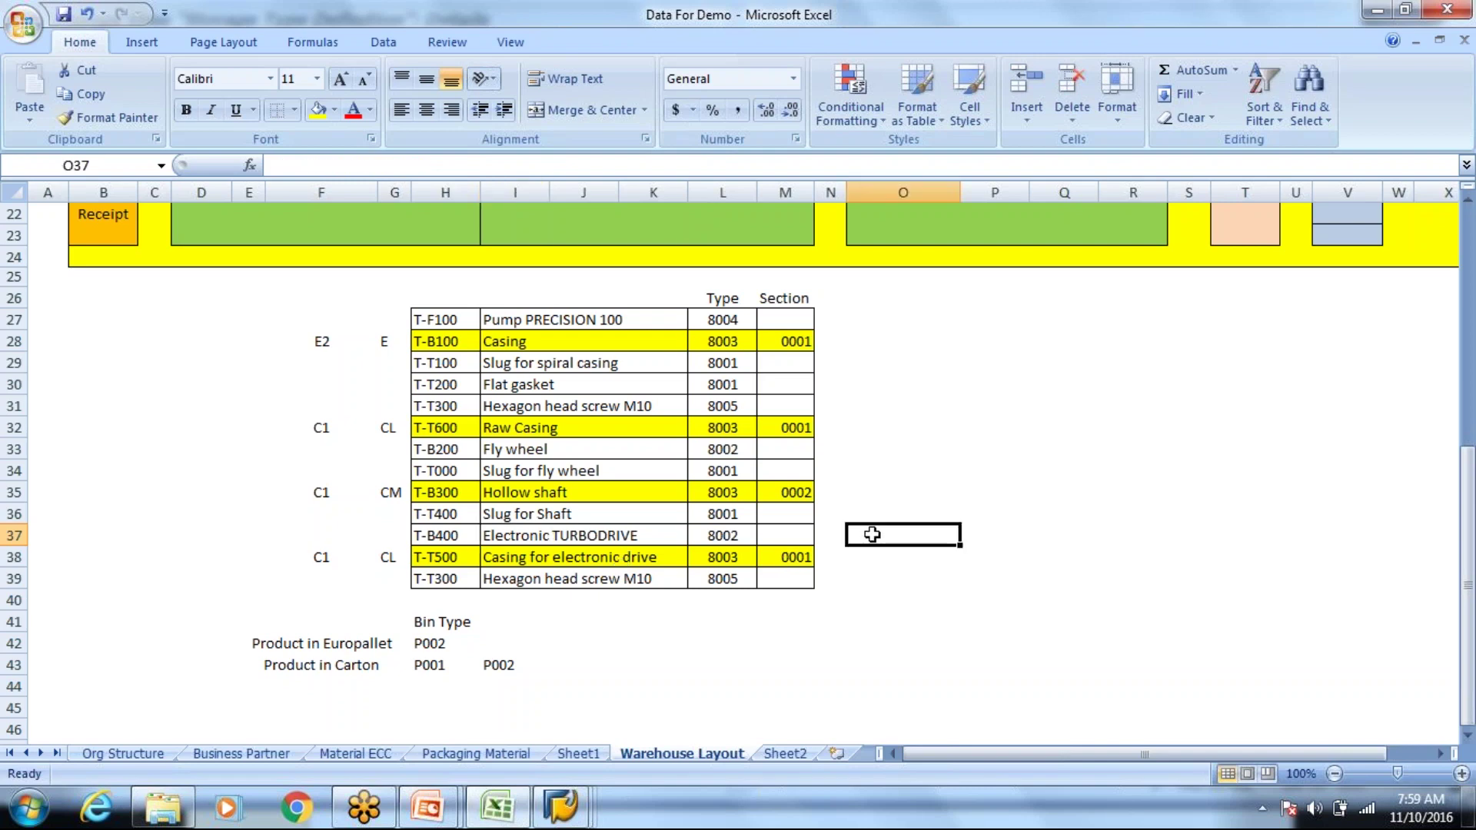
type("10")
key("Tab")
type("1000")
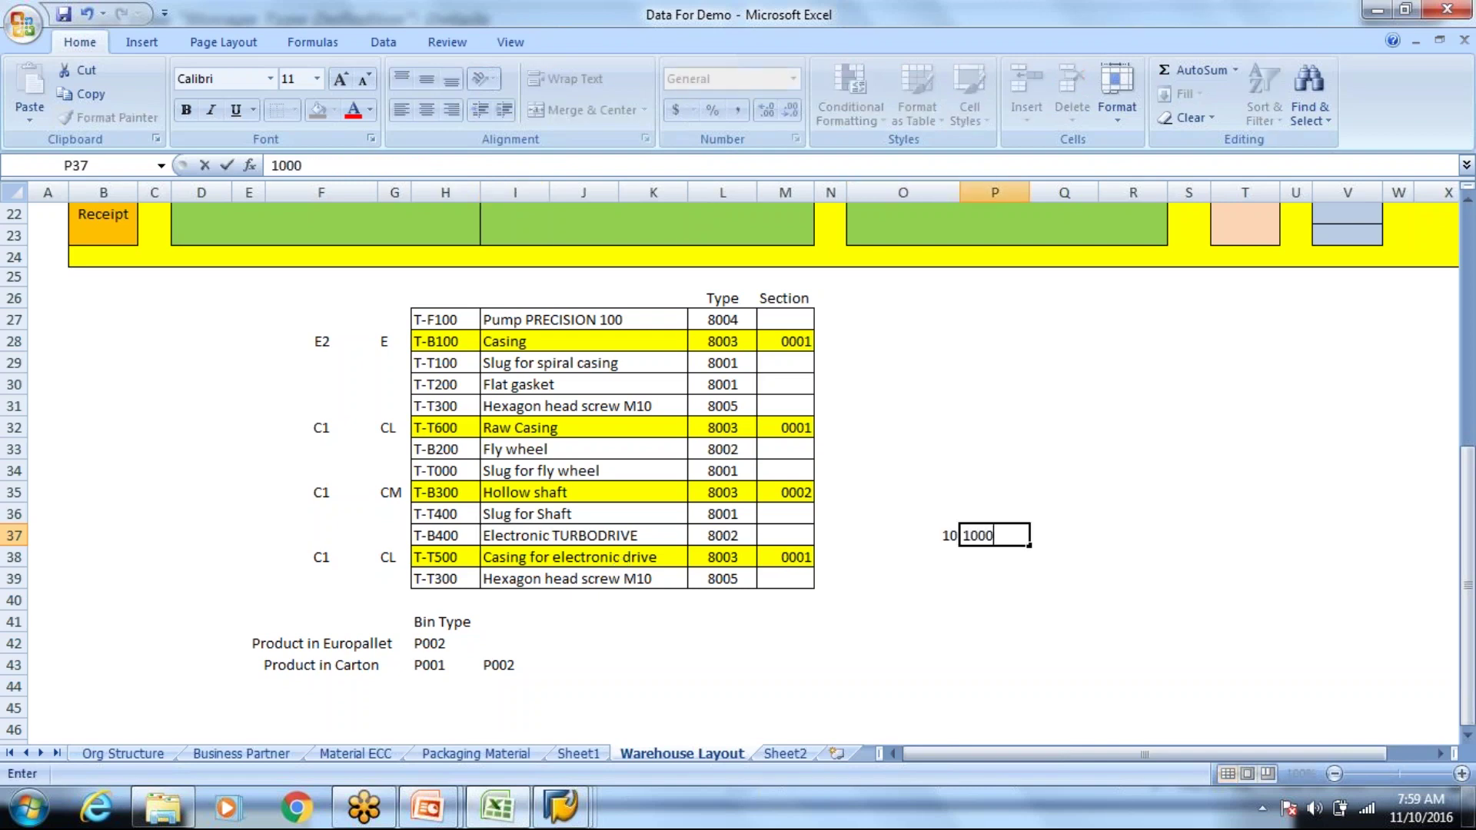
key("Return")
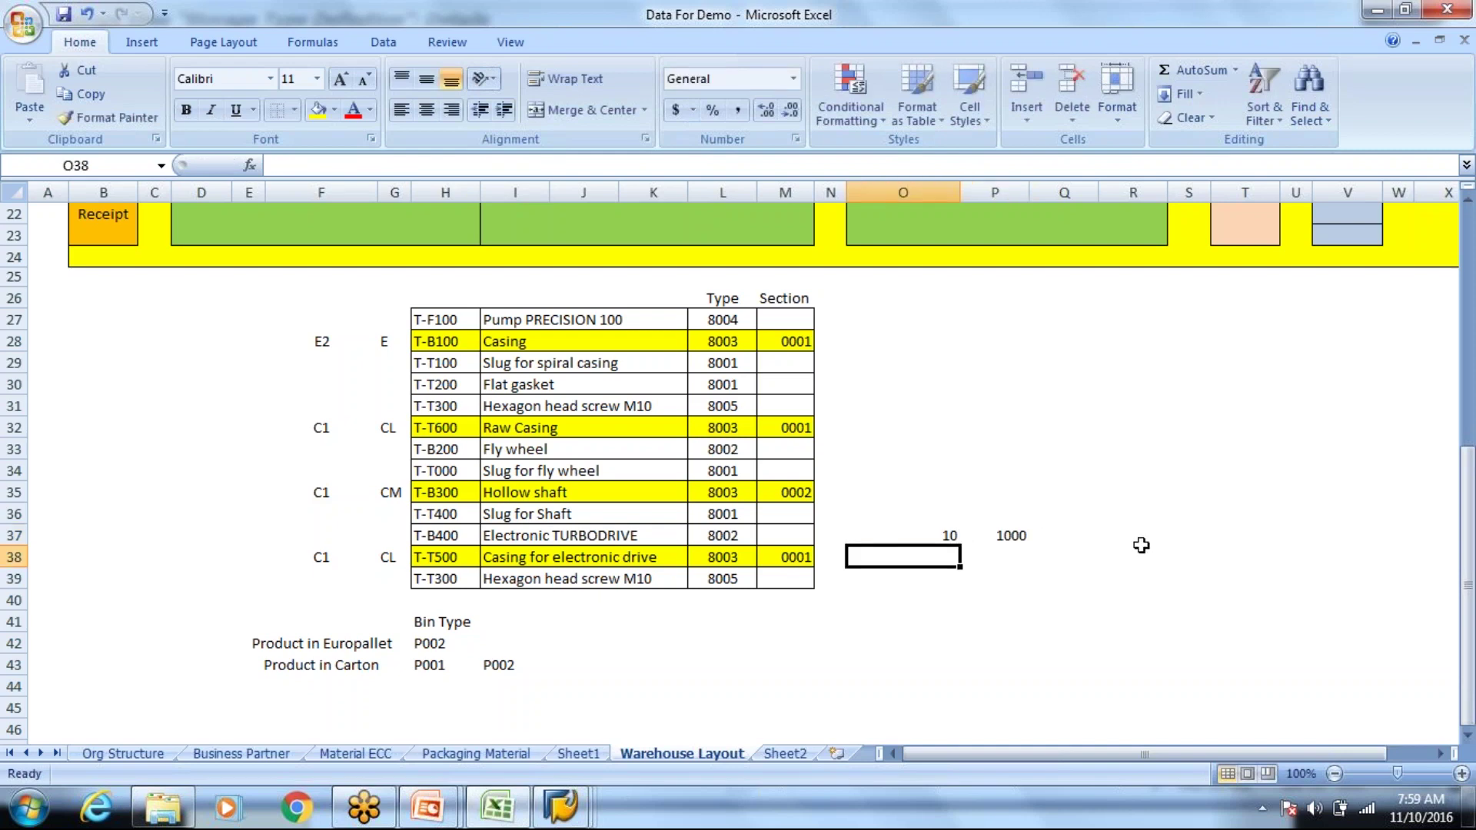
Enter the example value 5000 in cell S37 and return to cell O38
left_click(1196, 533)
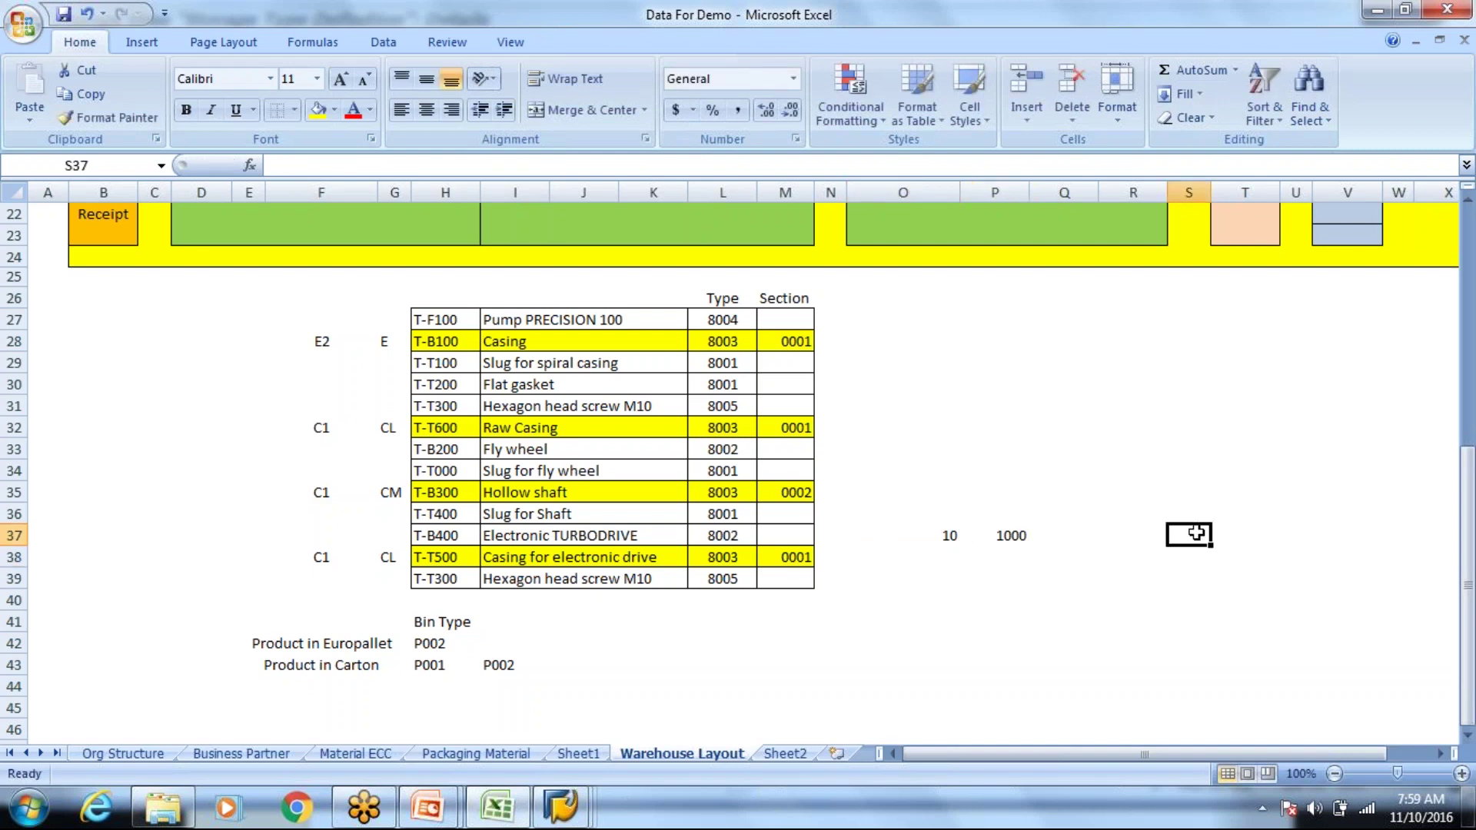
type("5000")
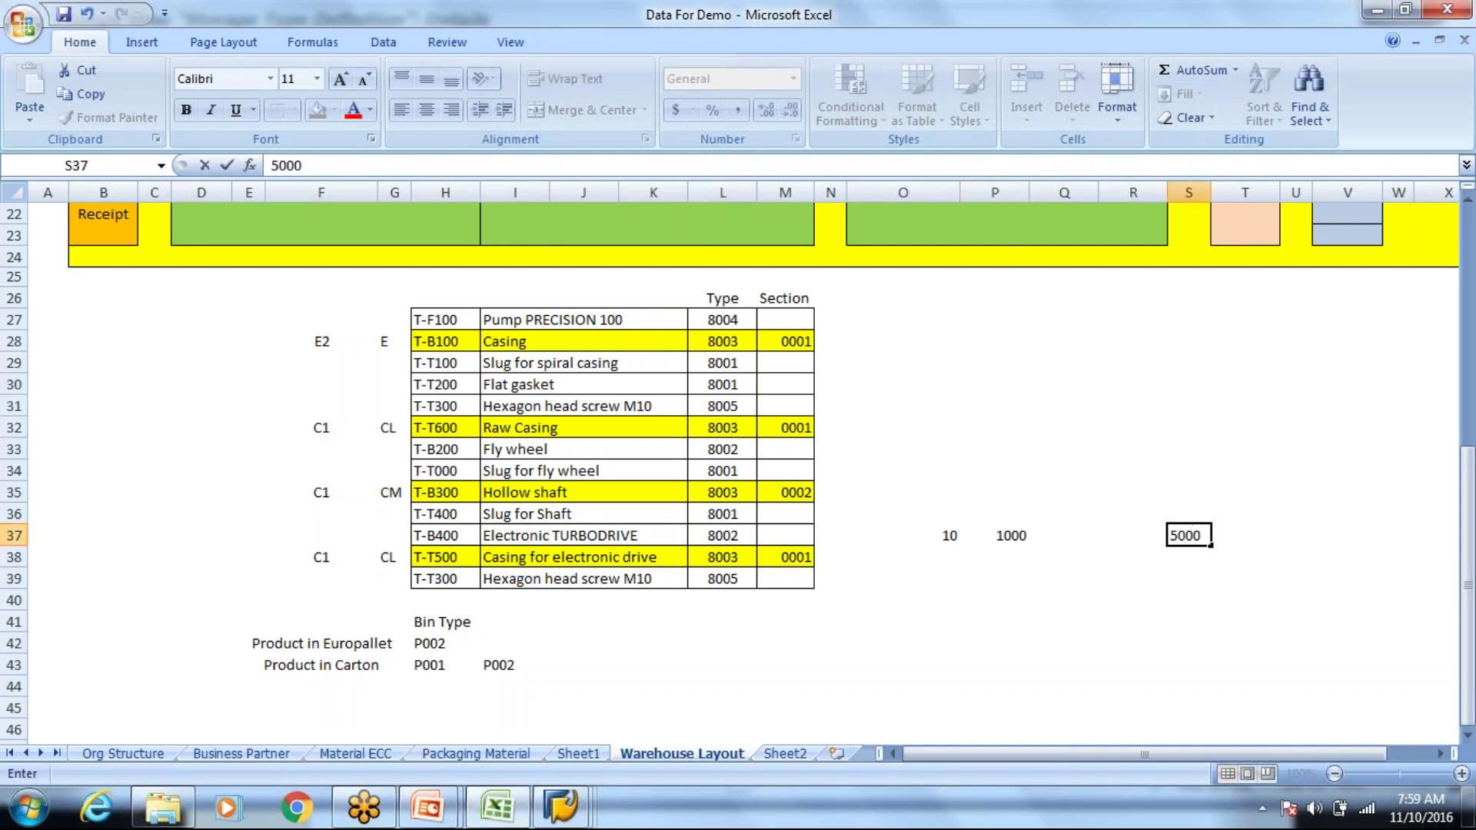
key("Return")
key("Left")
key("Left")
key("Left")
key("Left")
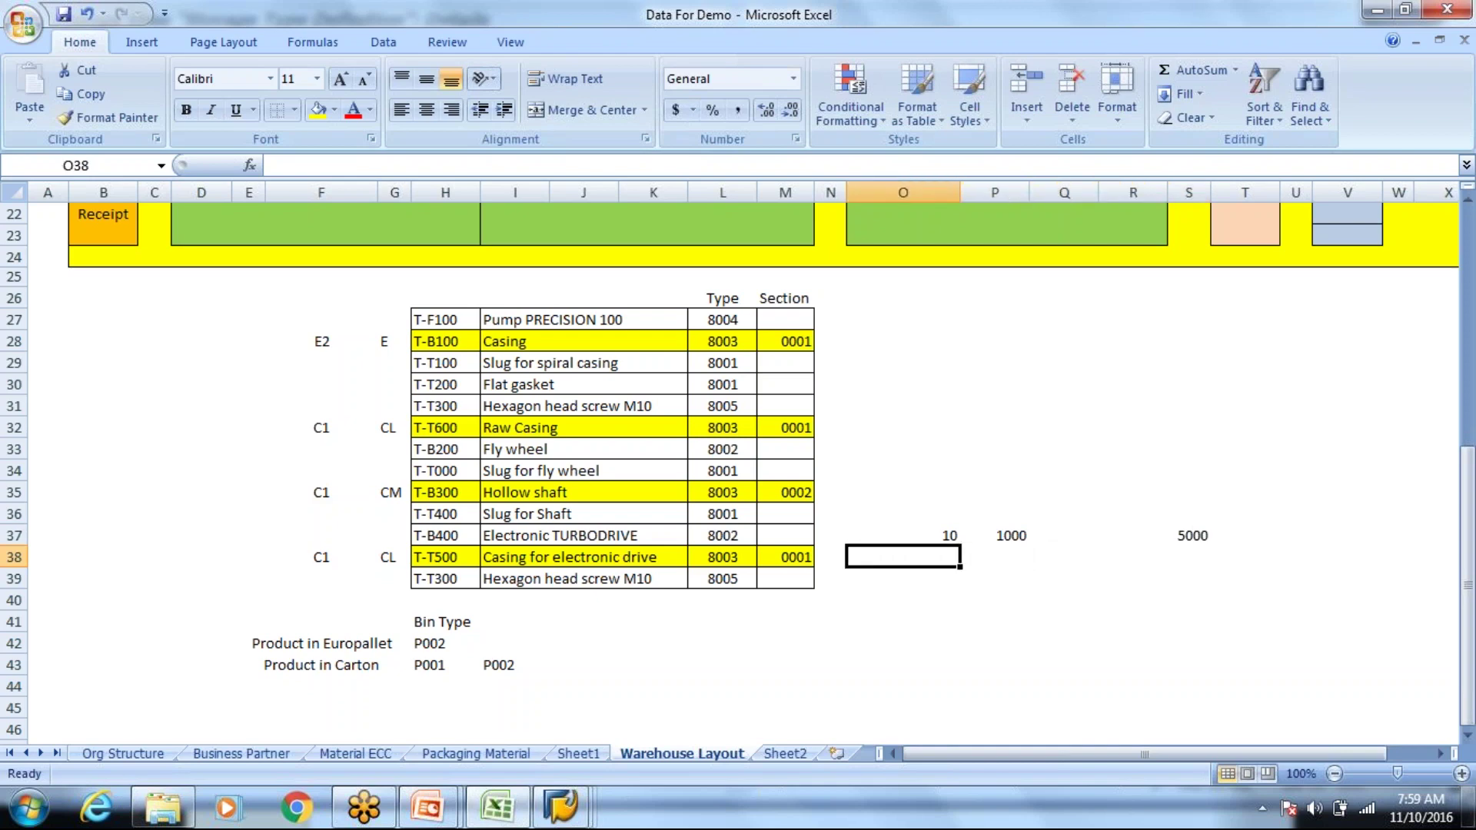
Enter the example values 40 in O38 and 4000 in P38
type("40")
key("Tab")
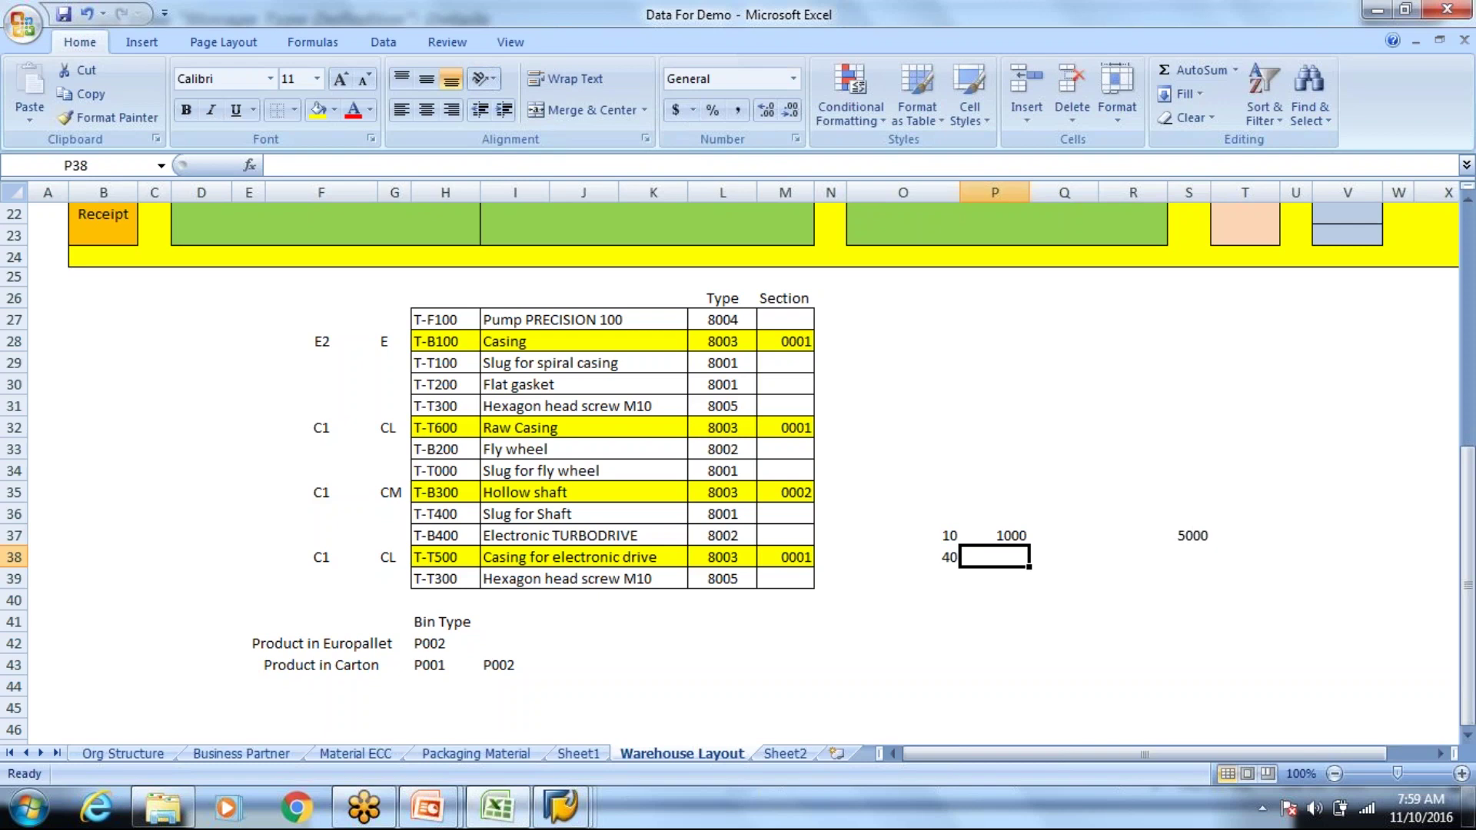
type("5000")
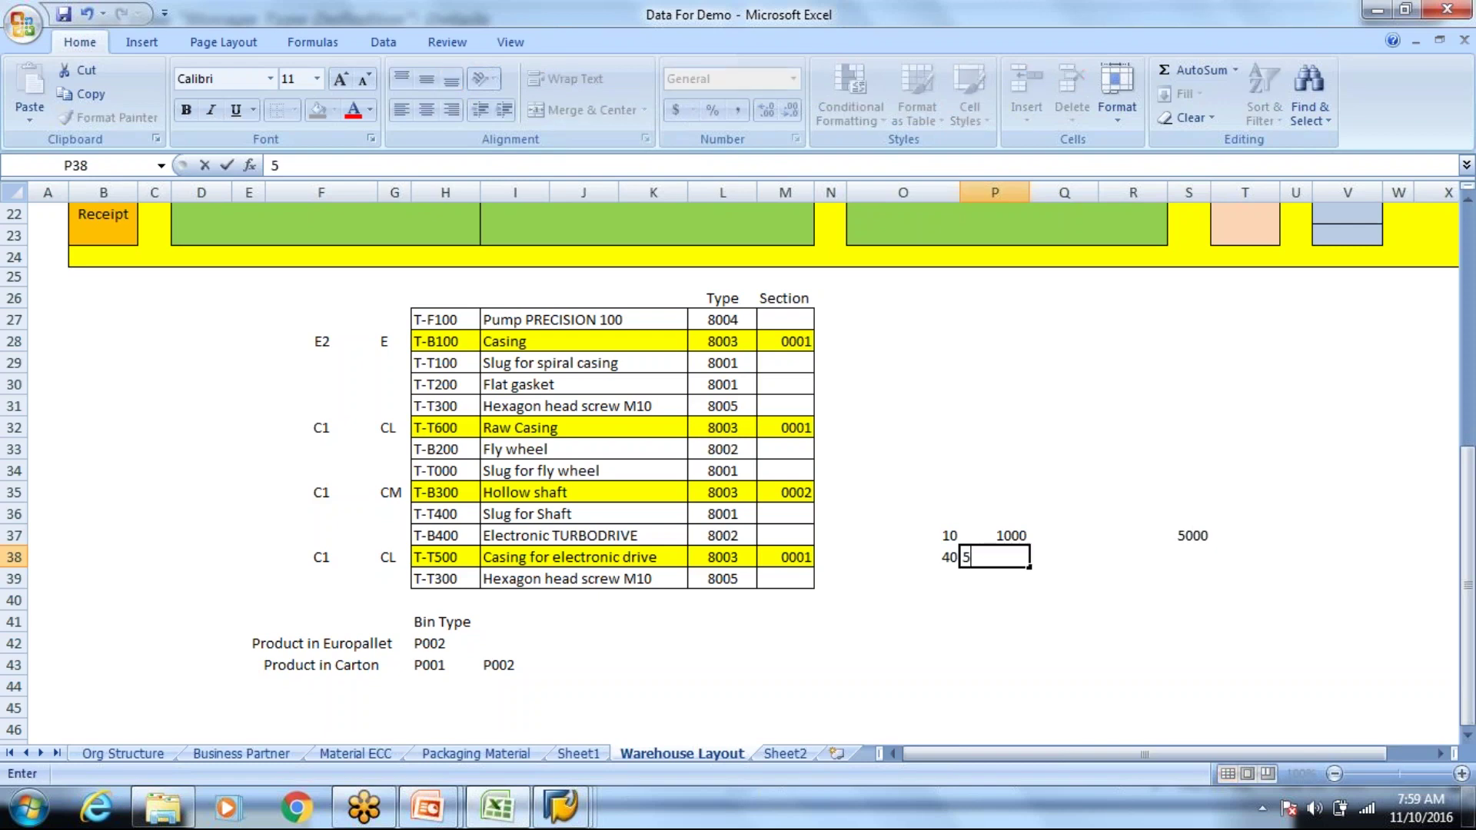
key("BackSpace")
key("BackSpace")
key("BackSpace")
key("BackSpace")
type("4000")
key("Return")
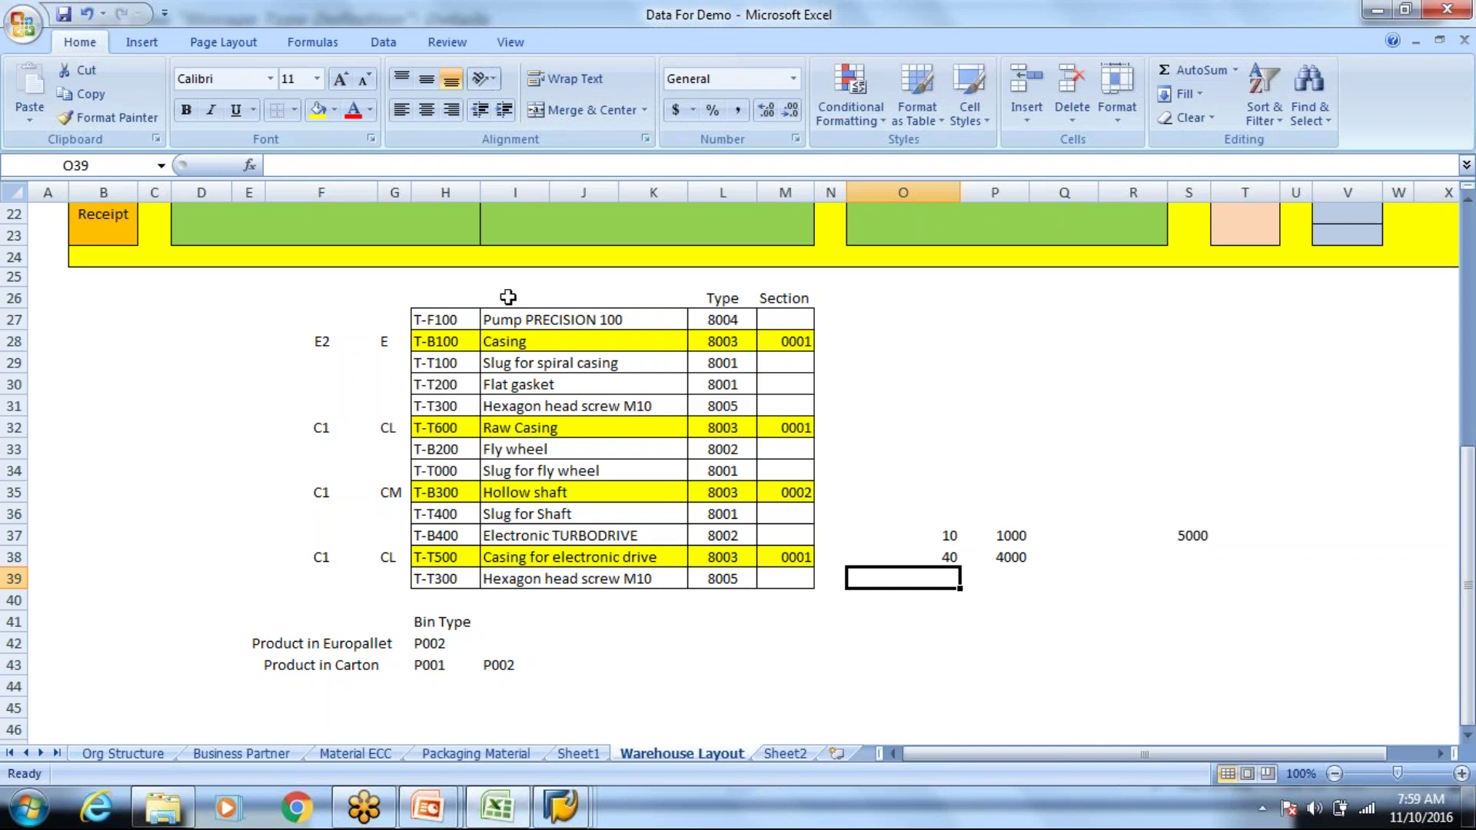
Clear the example values from the range O37:V42 and save the workbook
left_click_drag(945, 540, 1077, 556)
left_click(1336, 648, "shift")
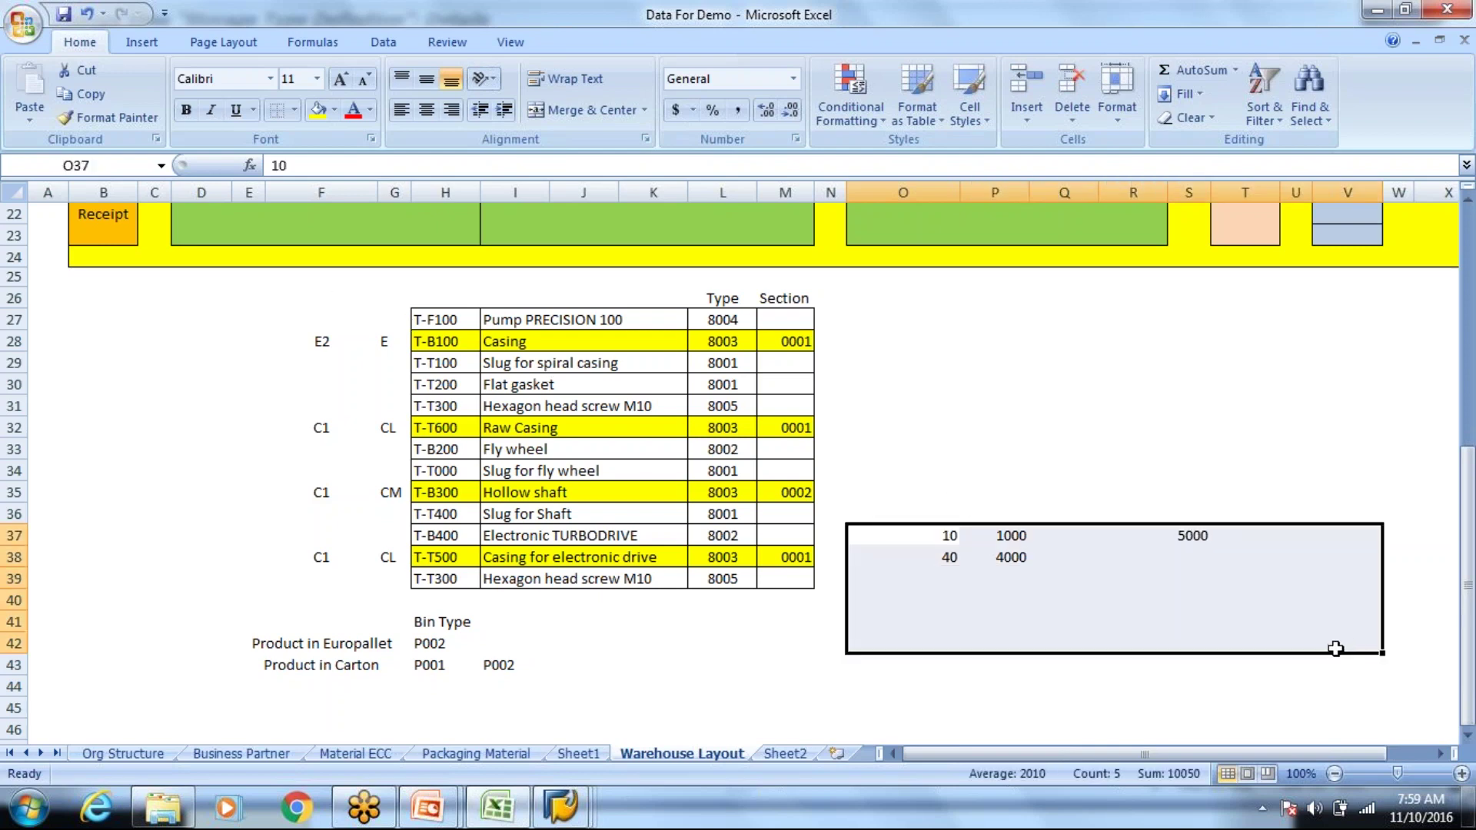
key("Delete")
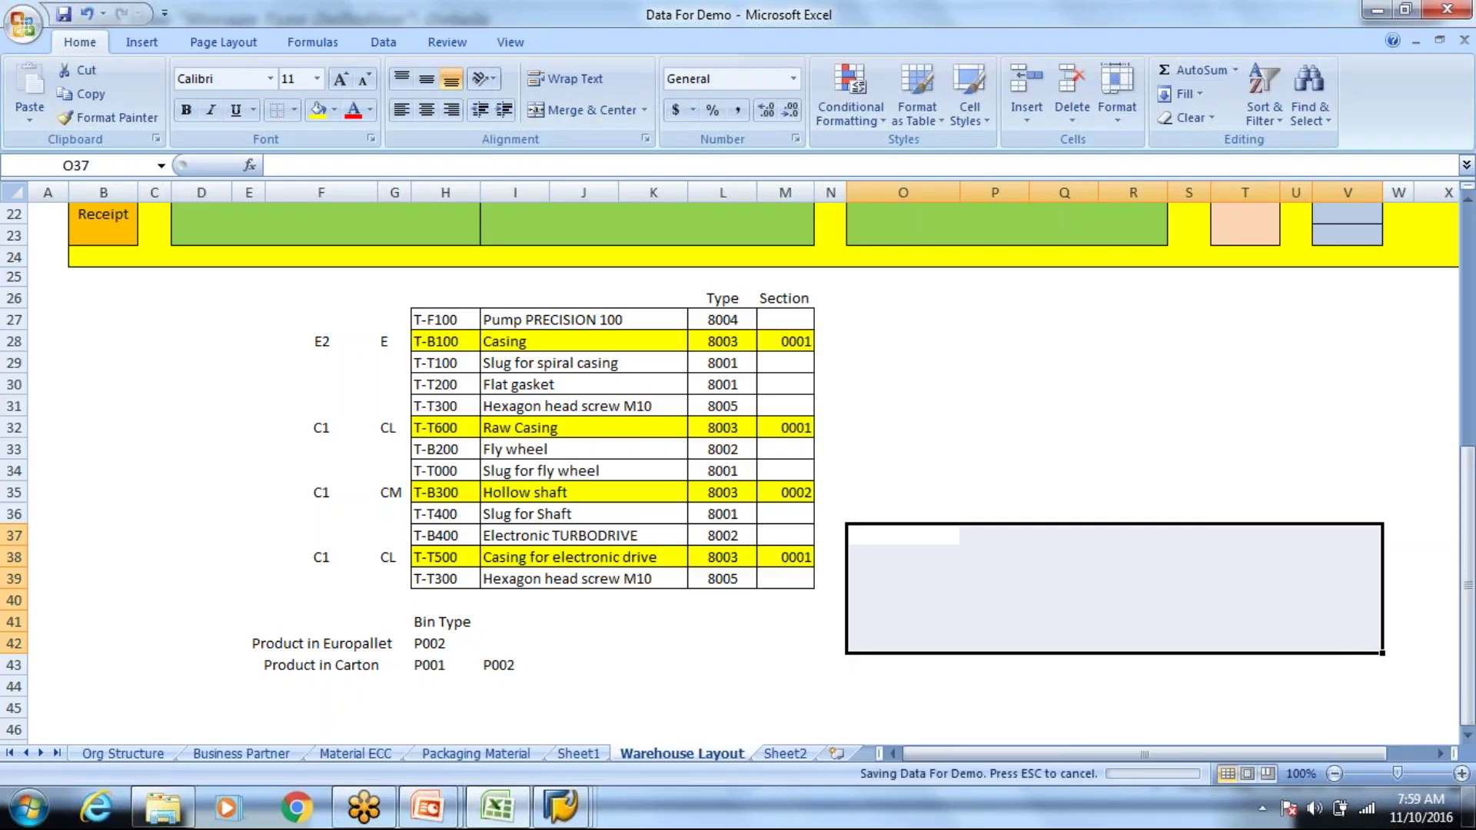
Switch to SAP, accept putaway rule 2 for storage type 0020, and review its mixed storage settings under Putaway Control
key("alt+Tab")
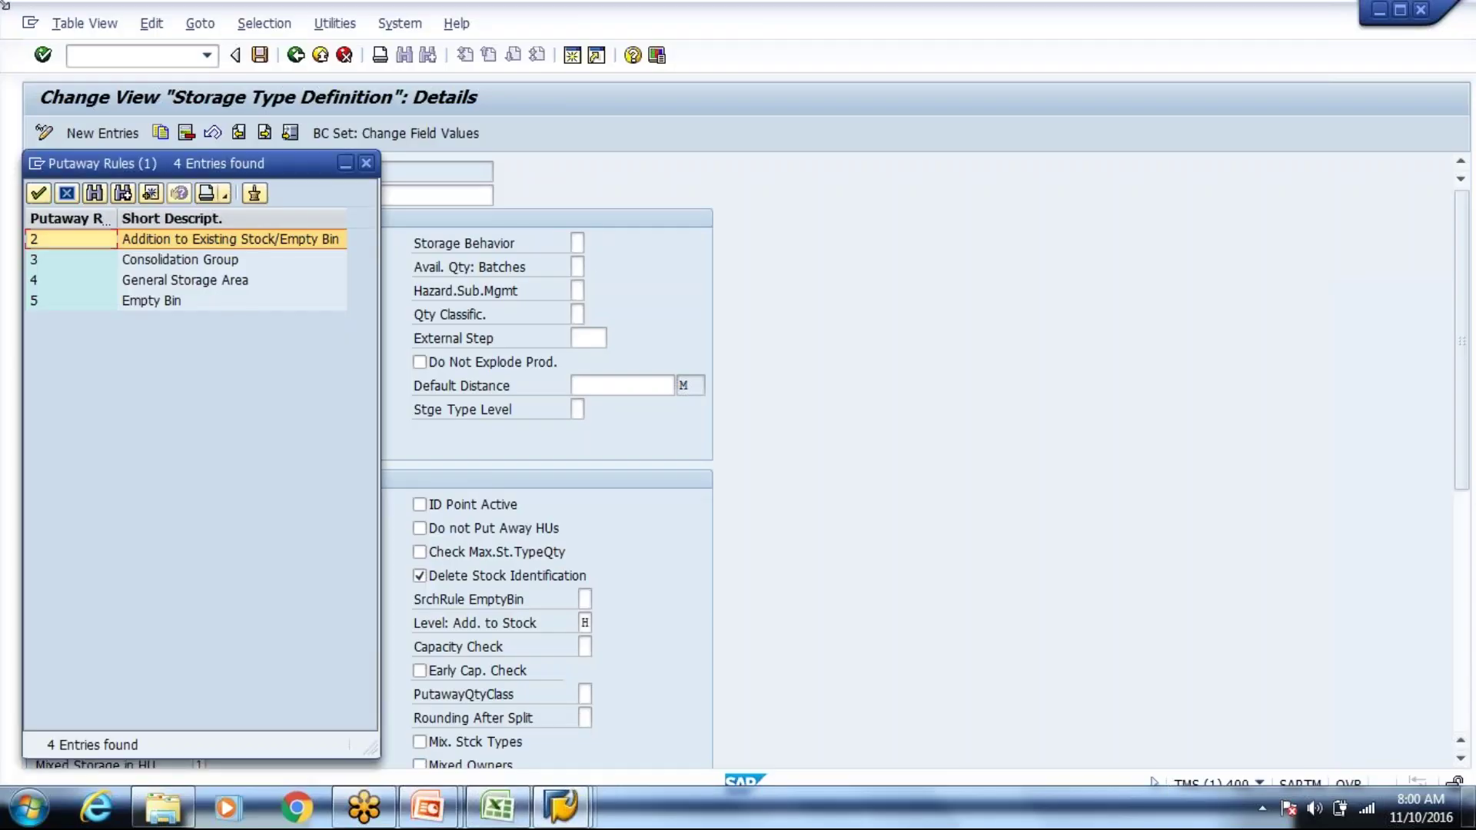
key("Return")
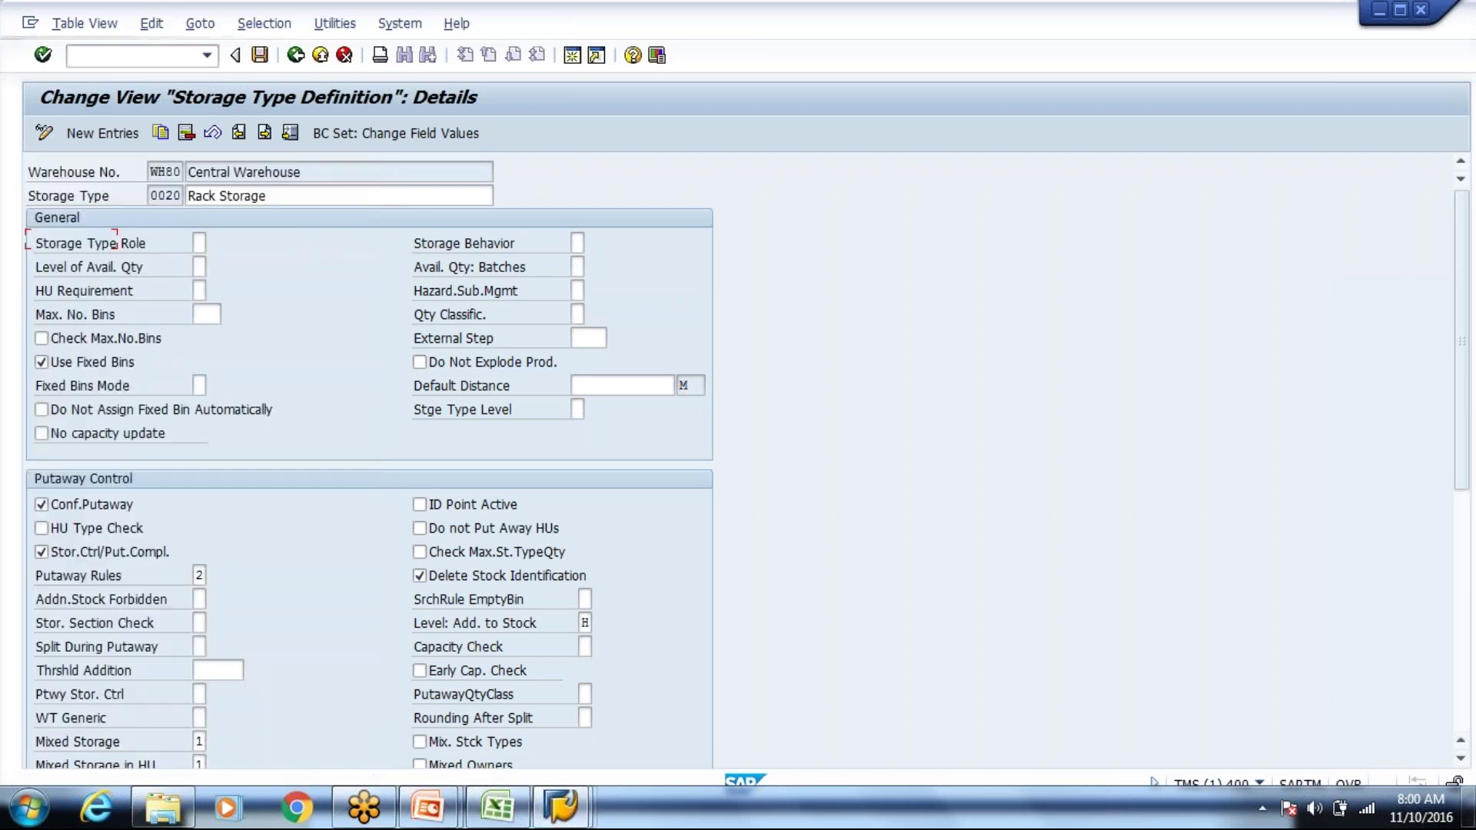
left_click(468, 697)
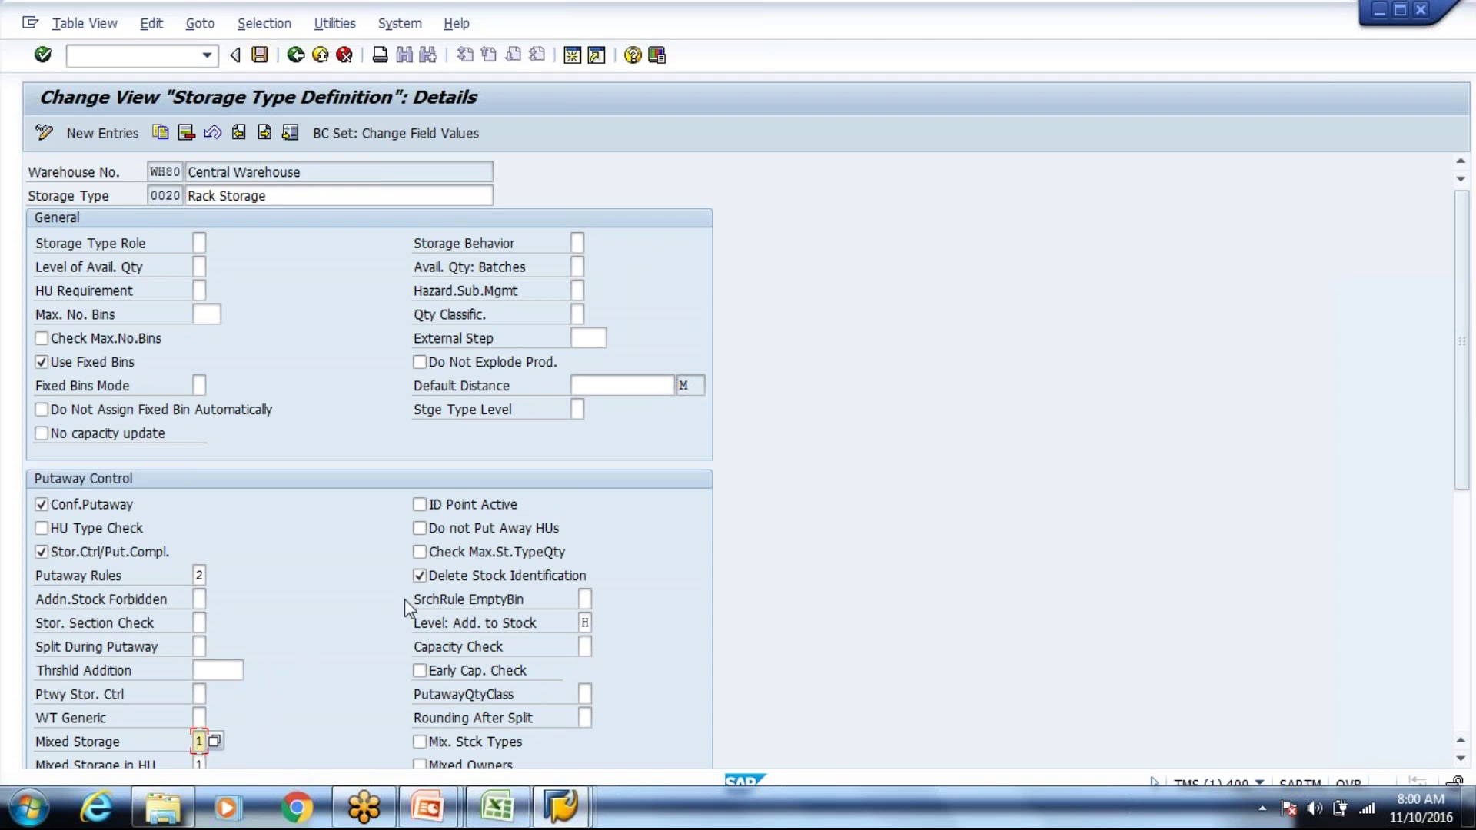
scroll(405, 598, "down", 1)
scroll(235, 699, "down", 8)
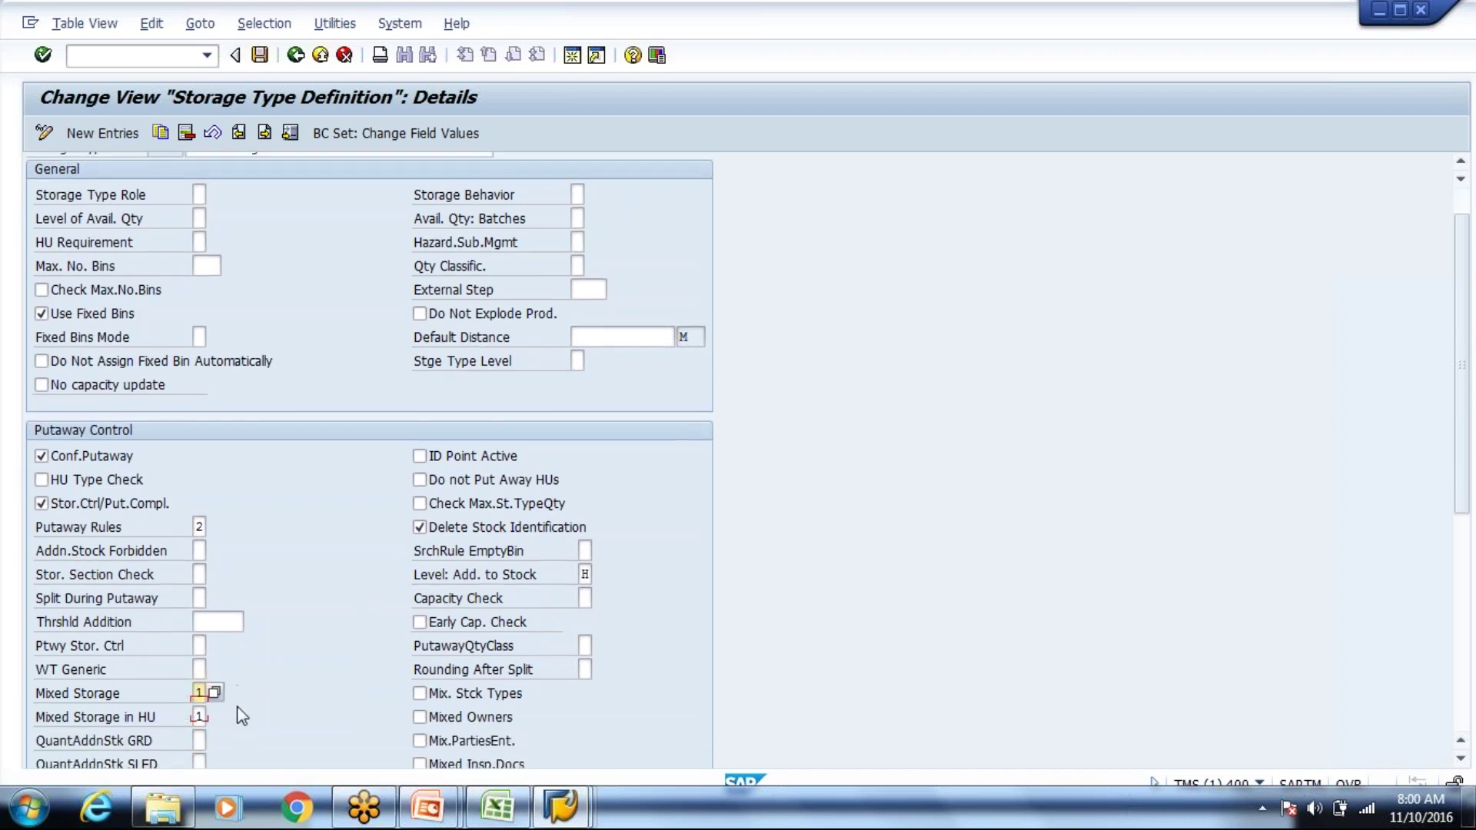
Display the Capacity Check methods for storage type 0020, compare options 1 to 4, and close the list without choosing one
left_click(585, 501)
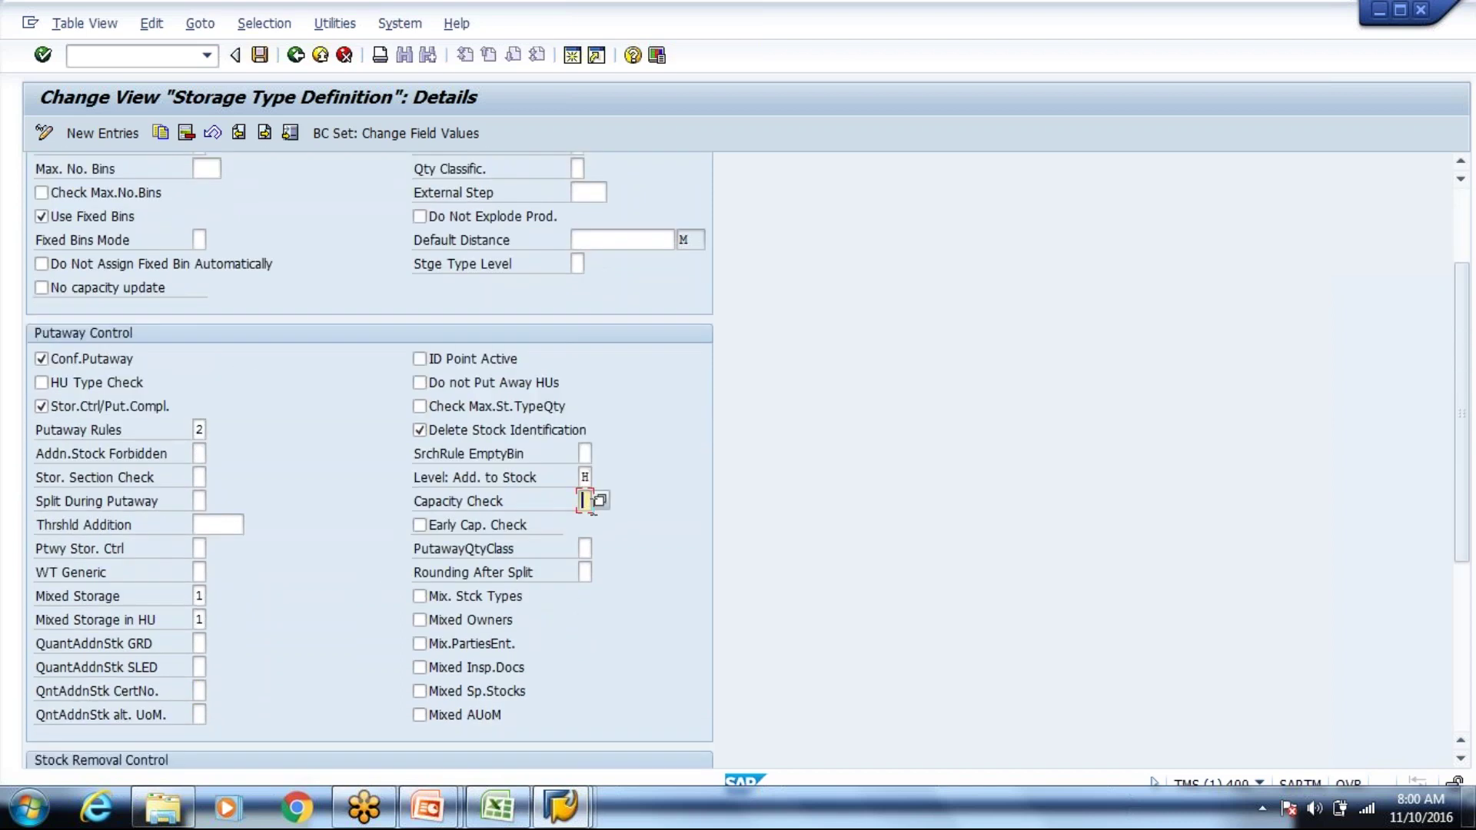
key("F4")
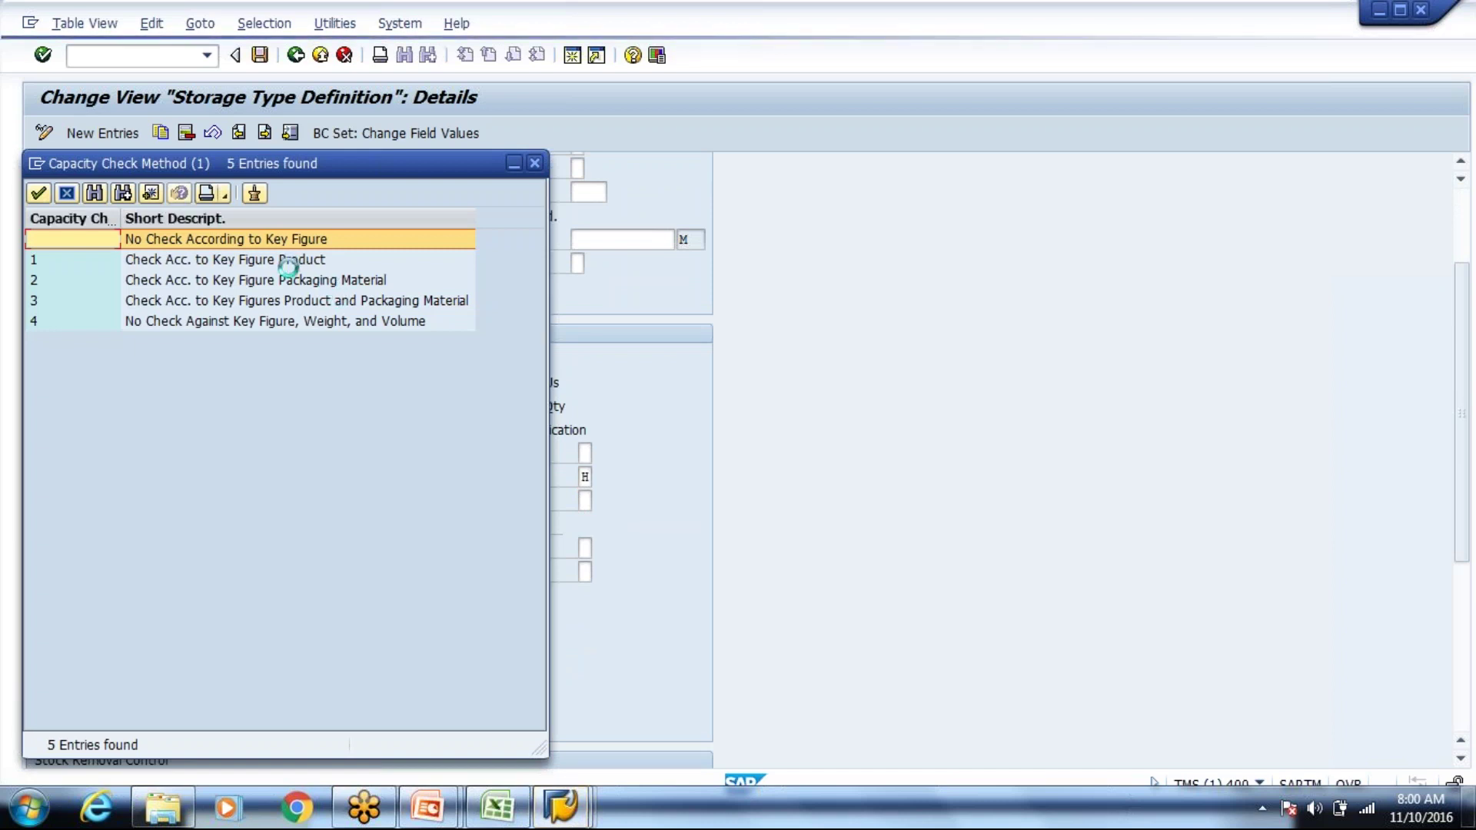
left_click(274, 326)
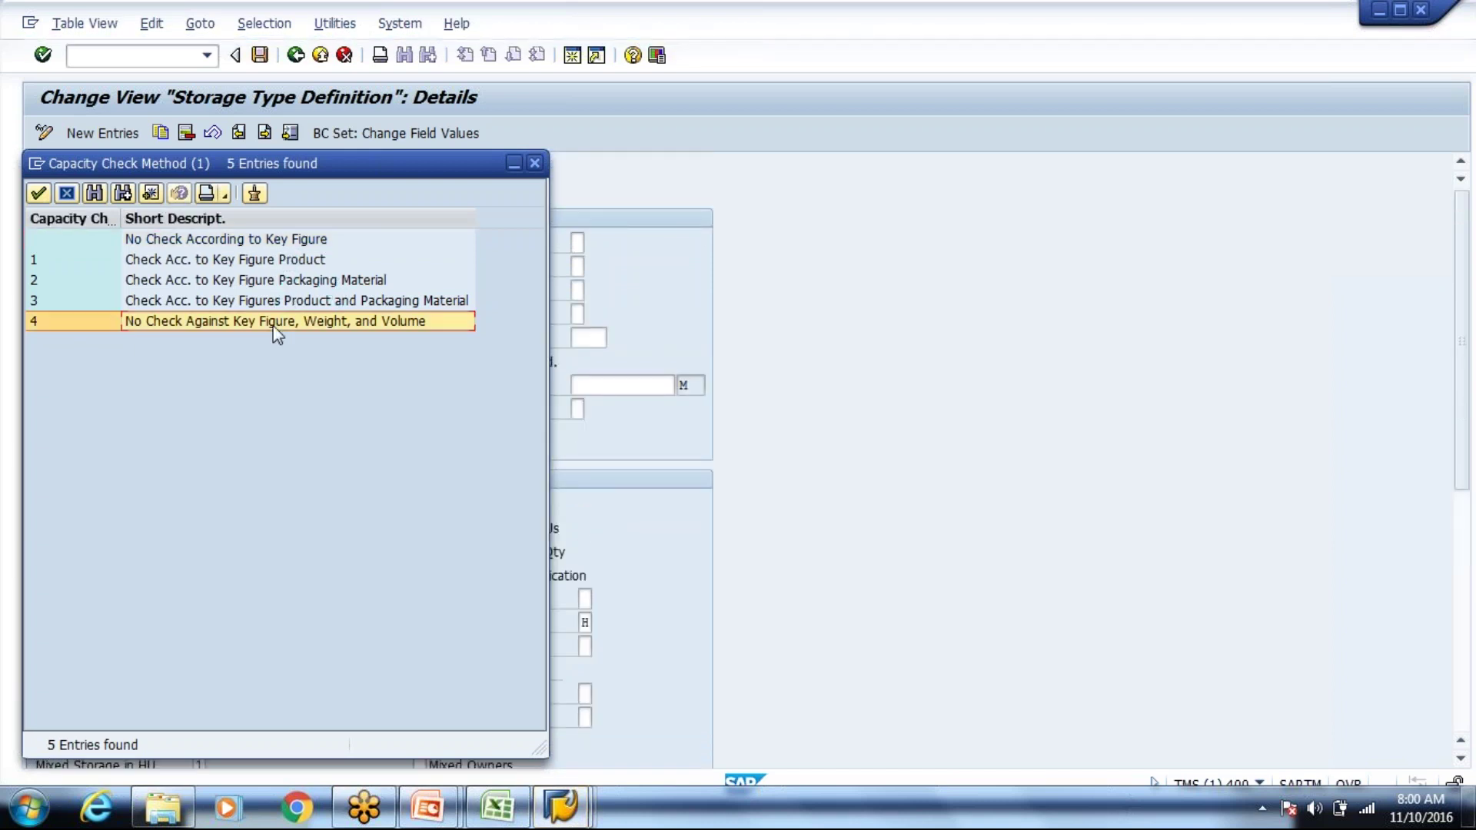
left_click(286, 265)
left_click(288, 282)
left_click(287, 303)
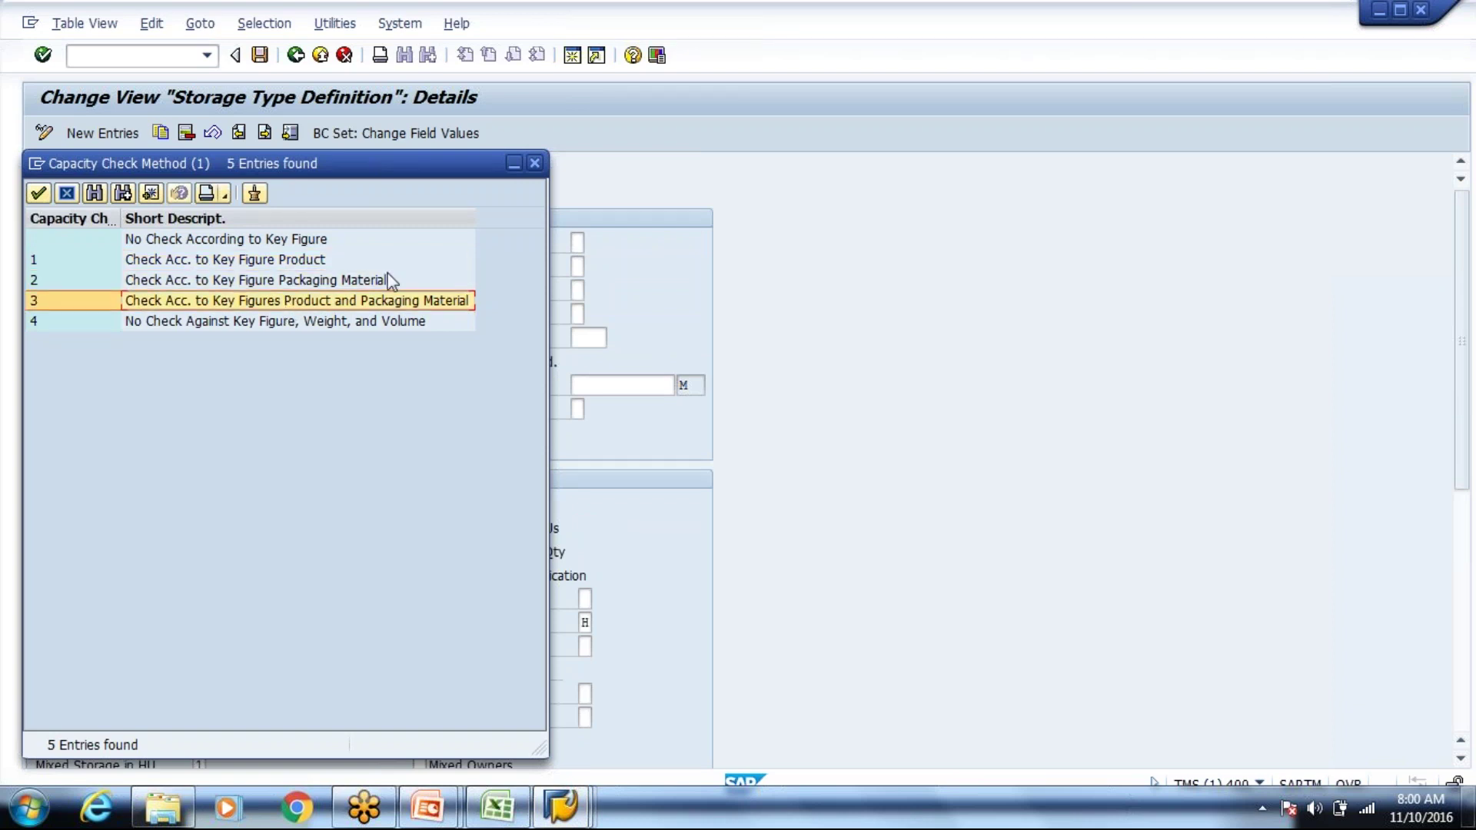
left_click(537, 164)
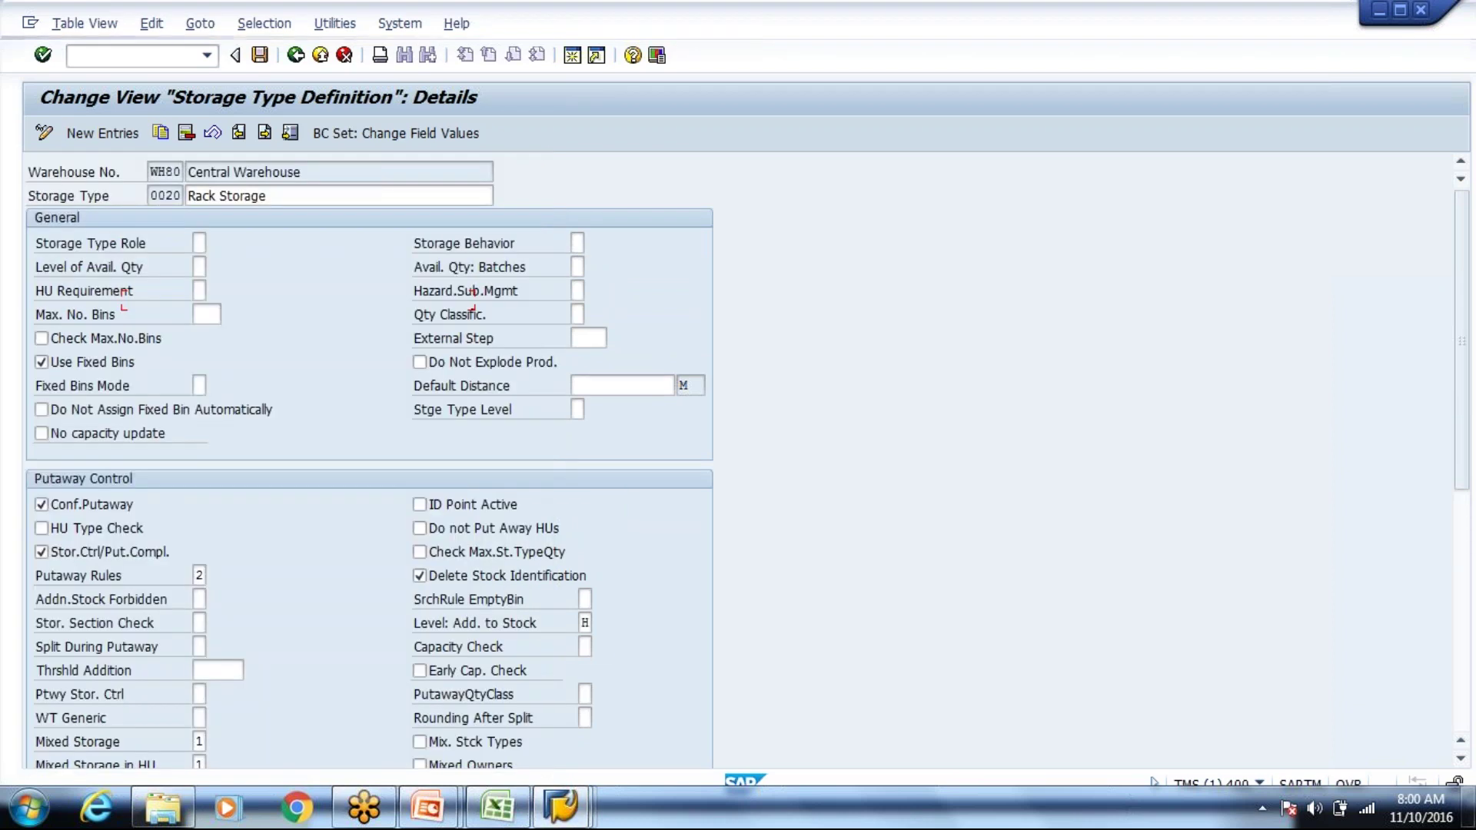
Switch to the Putaway Strategies slide show in PowerPoint, end it, and close the Week 3 presentation without saving the changes
left_click(443, 815)
left_click(537, 704)
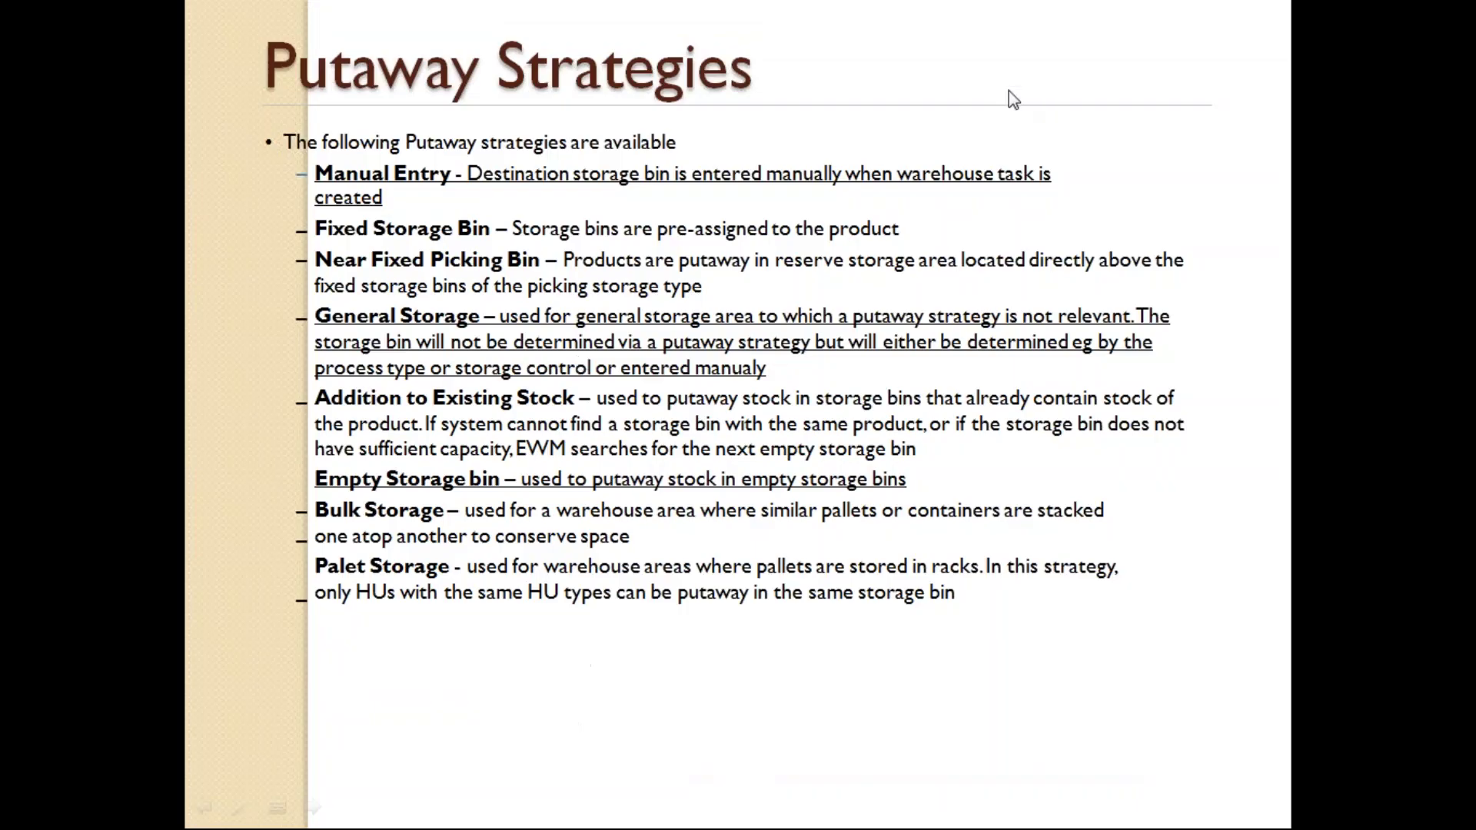
key("Escape")
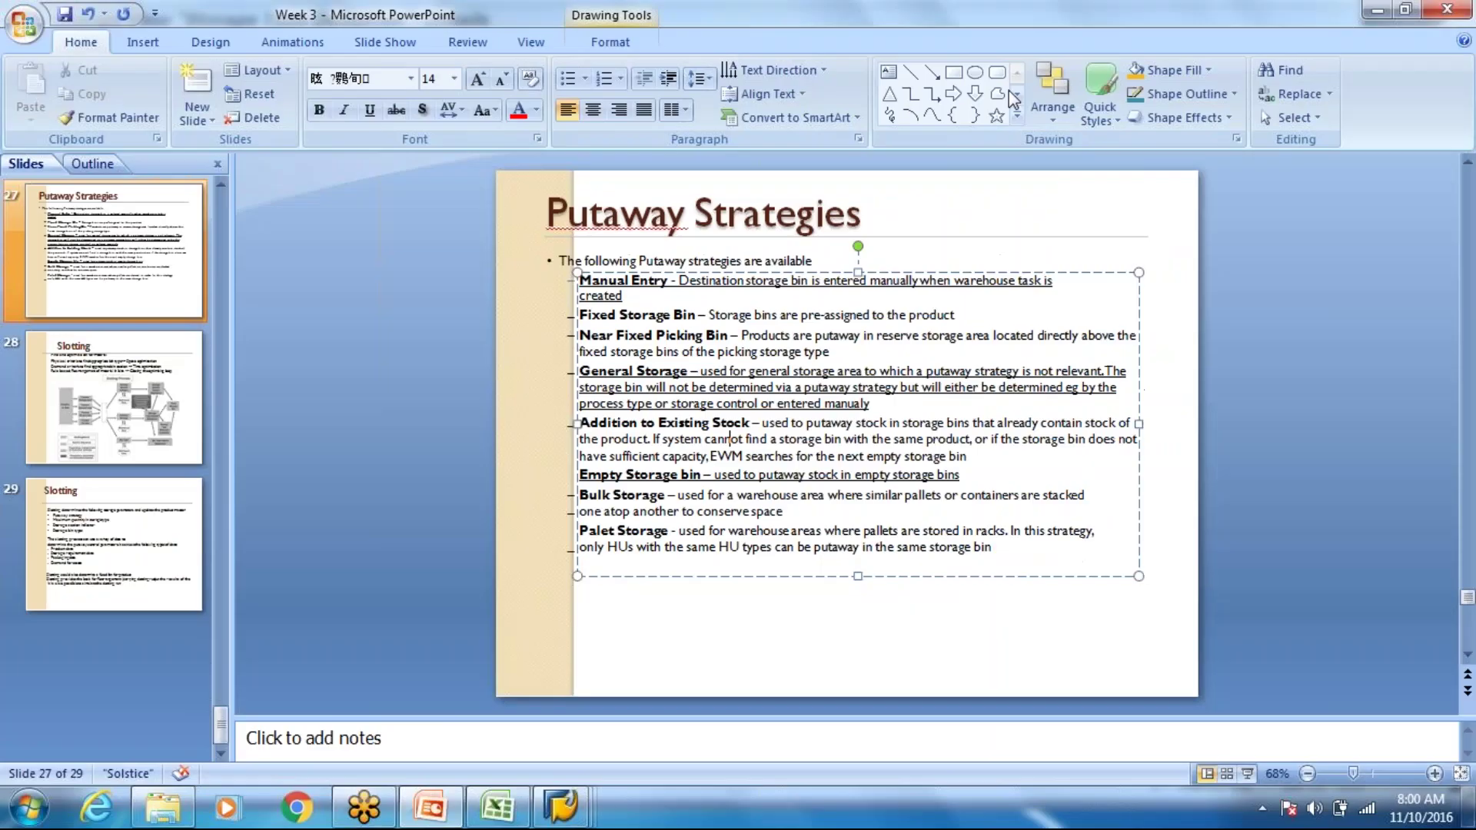
key("alt+F4")
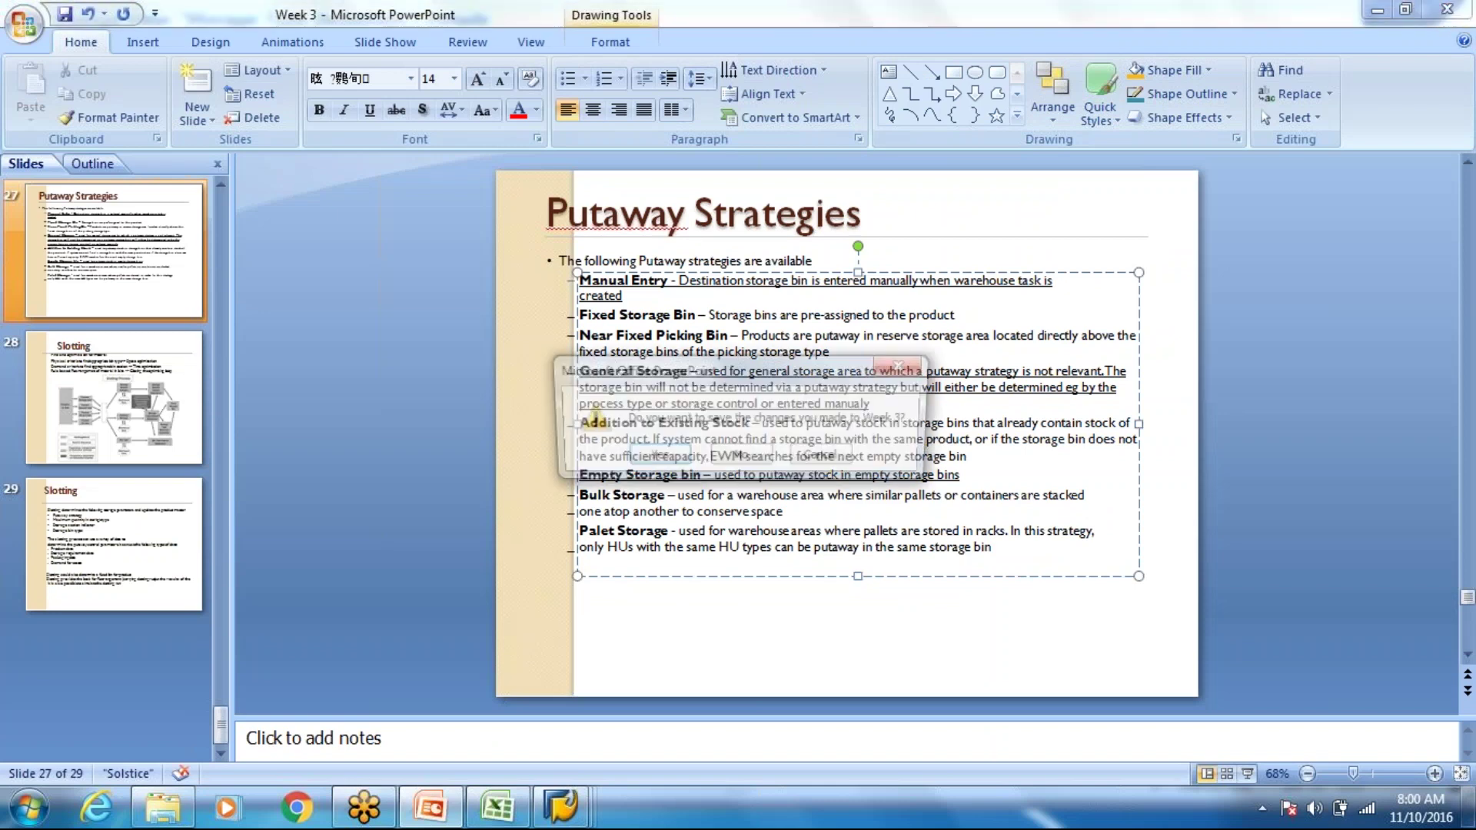
key("Tab")
key("Return")
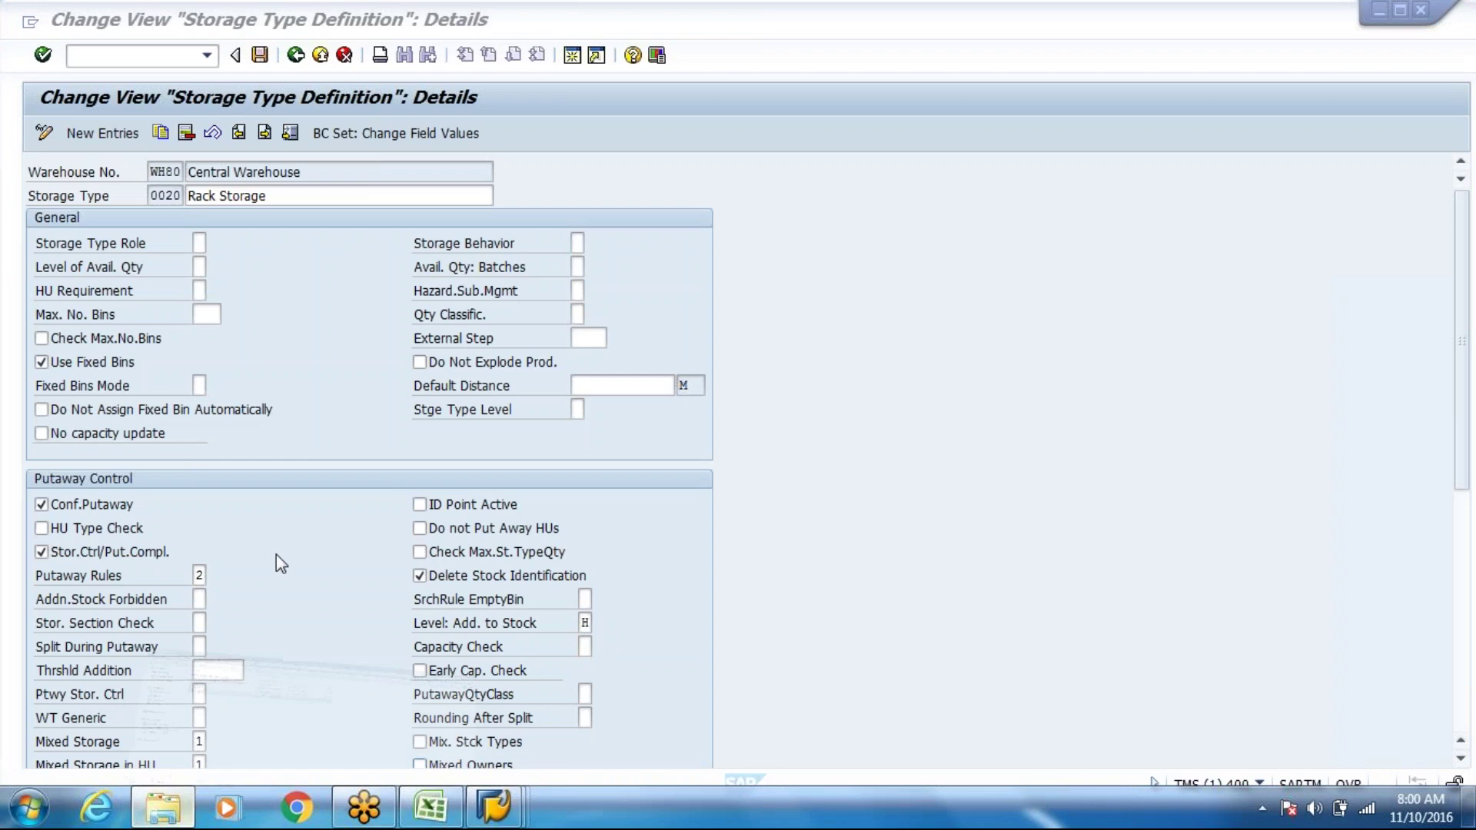
Reopen the Week 3 presentation from its folder and go to slide 27, Putaway Strategies
key("alt+Tab")
double_click(308, 231)
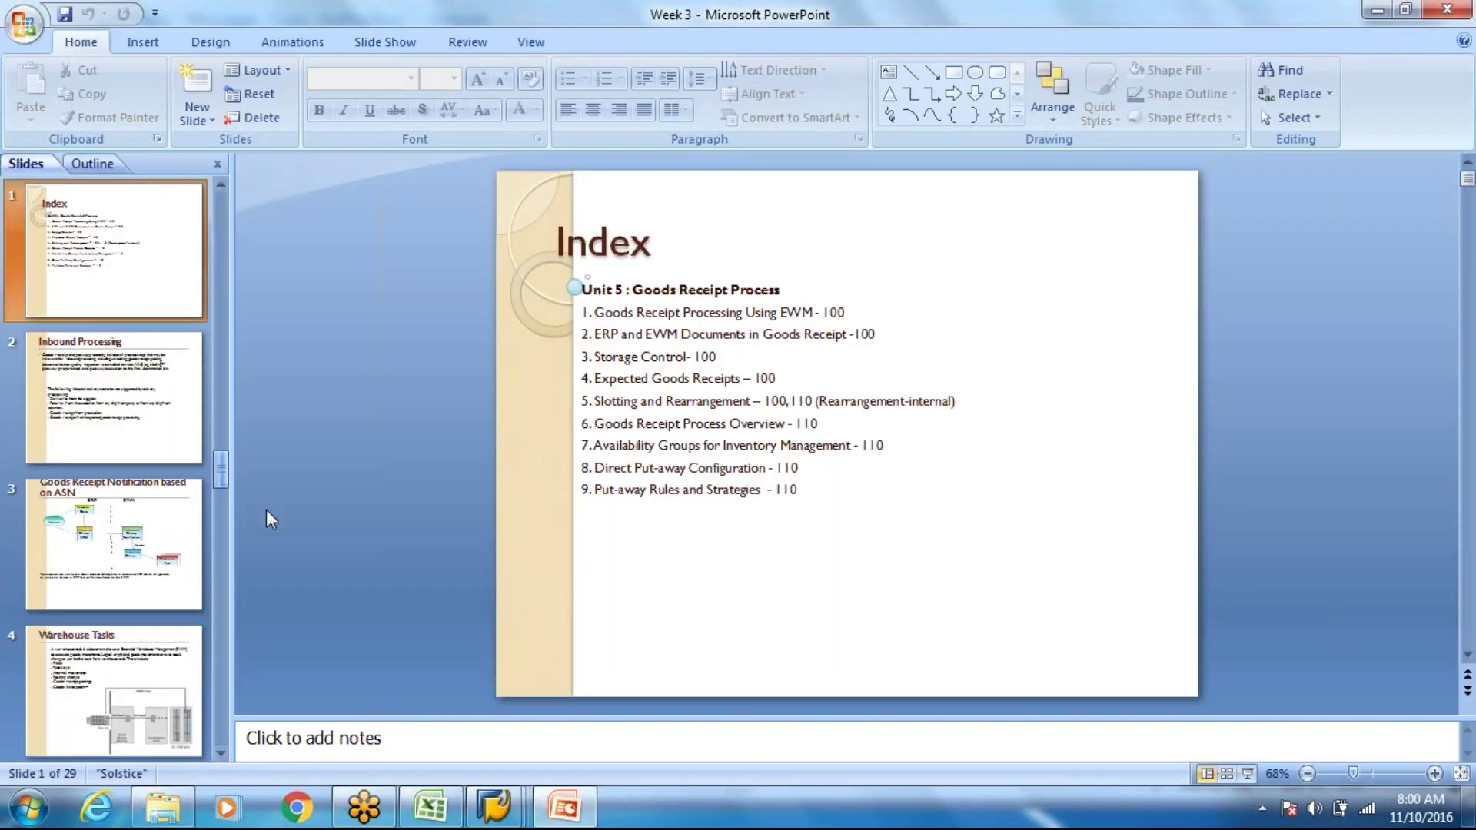
scroll(182, 527, "down", 20)
left_click(129, 709)
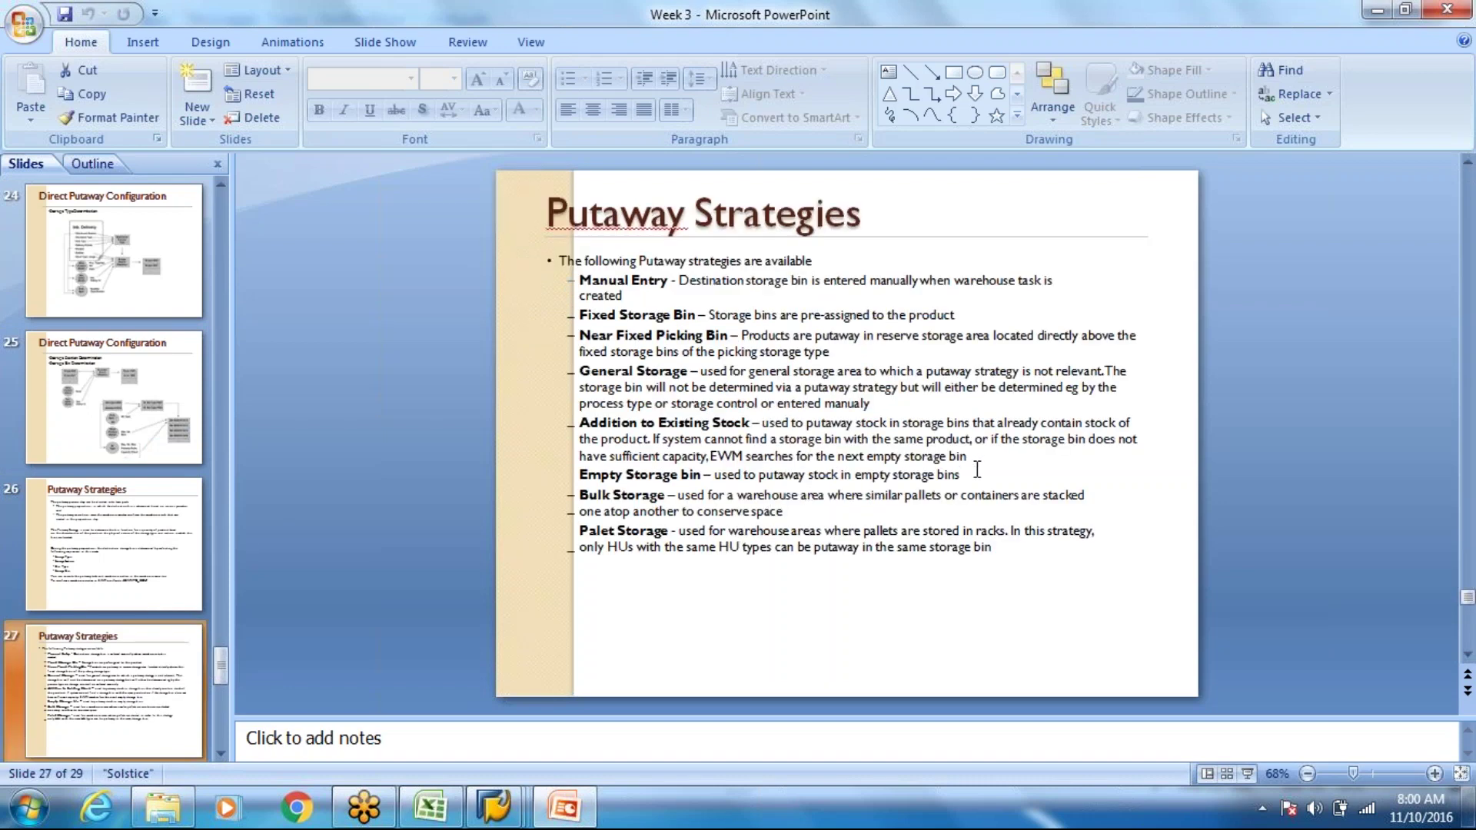
Underline the Addition to Existing Stock, Empty Storage bin, Manual Entry and General Storage entries with their descriptions on the Putaway Strategies slide
left_click_drag(973, 472, 608, 415)
key("ctrl+u")
left_click_drag(623, 297, 579, 279)
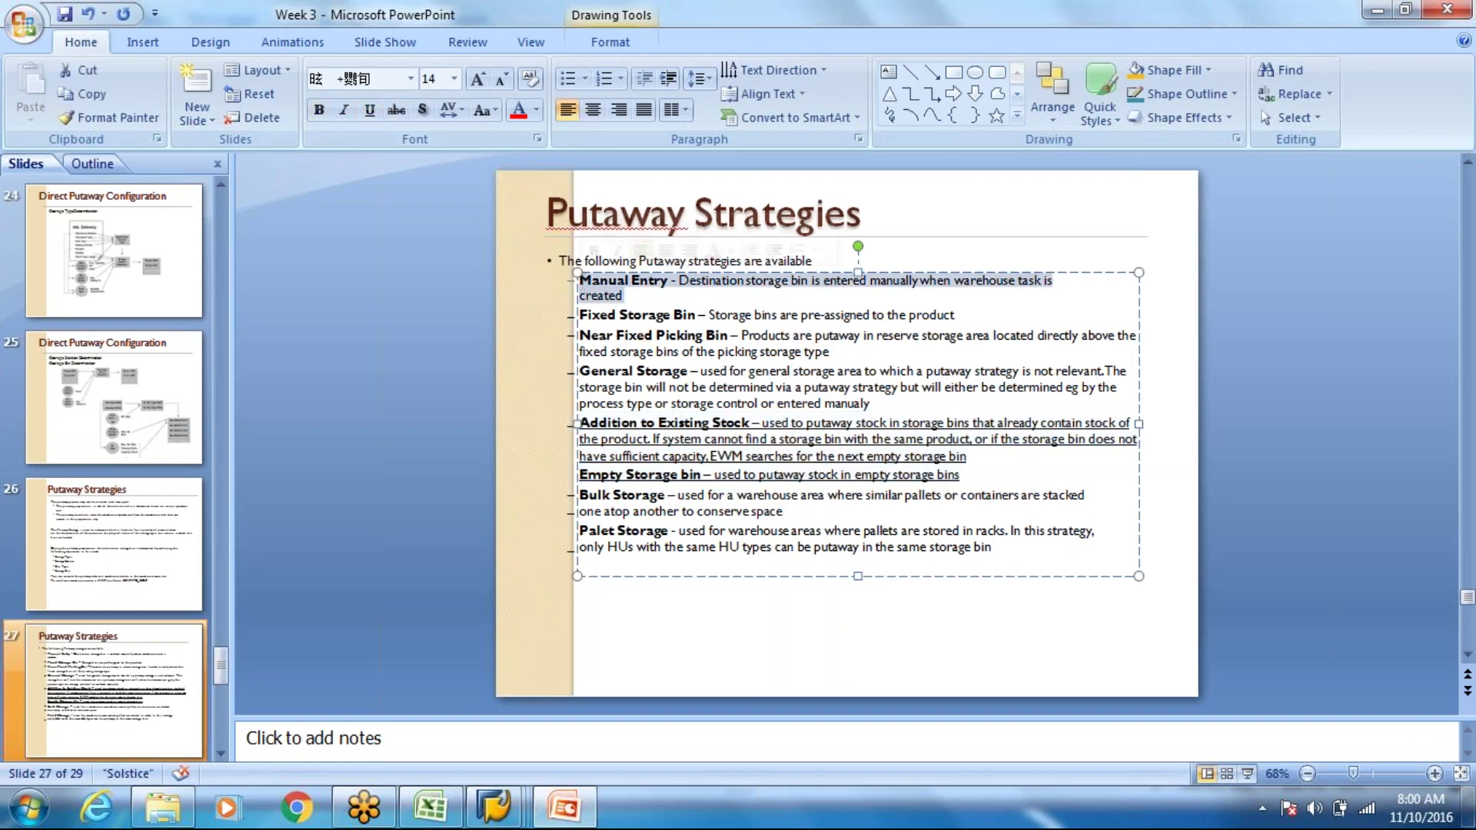
left_click(370, 110)
left_click(877, 404)
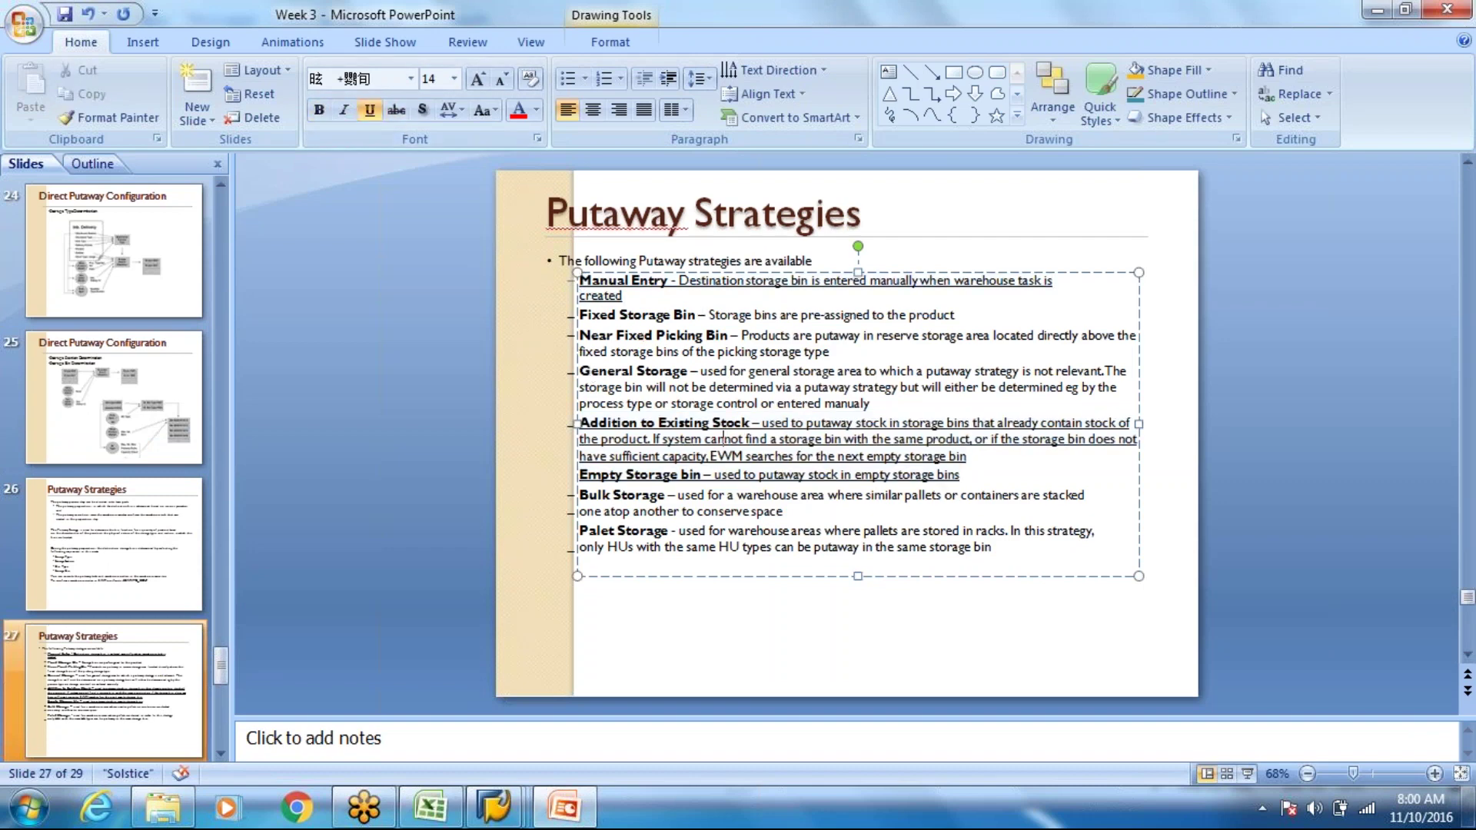
left_click_drag(888, 399, 581, 374)
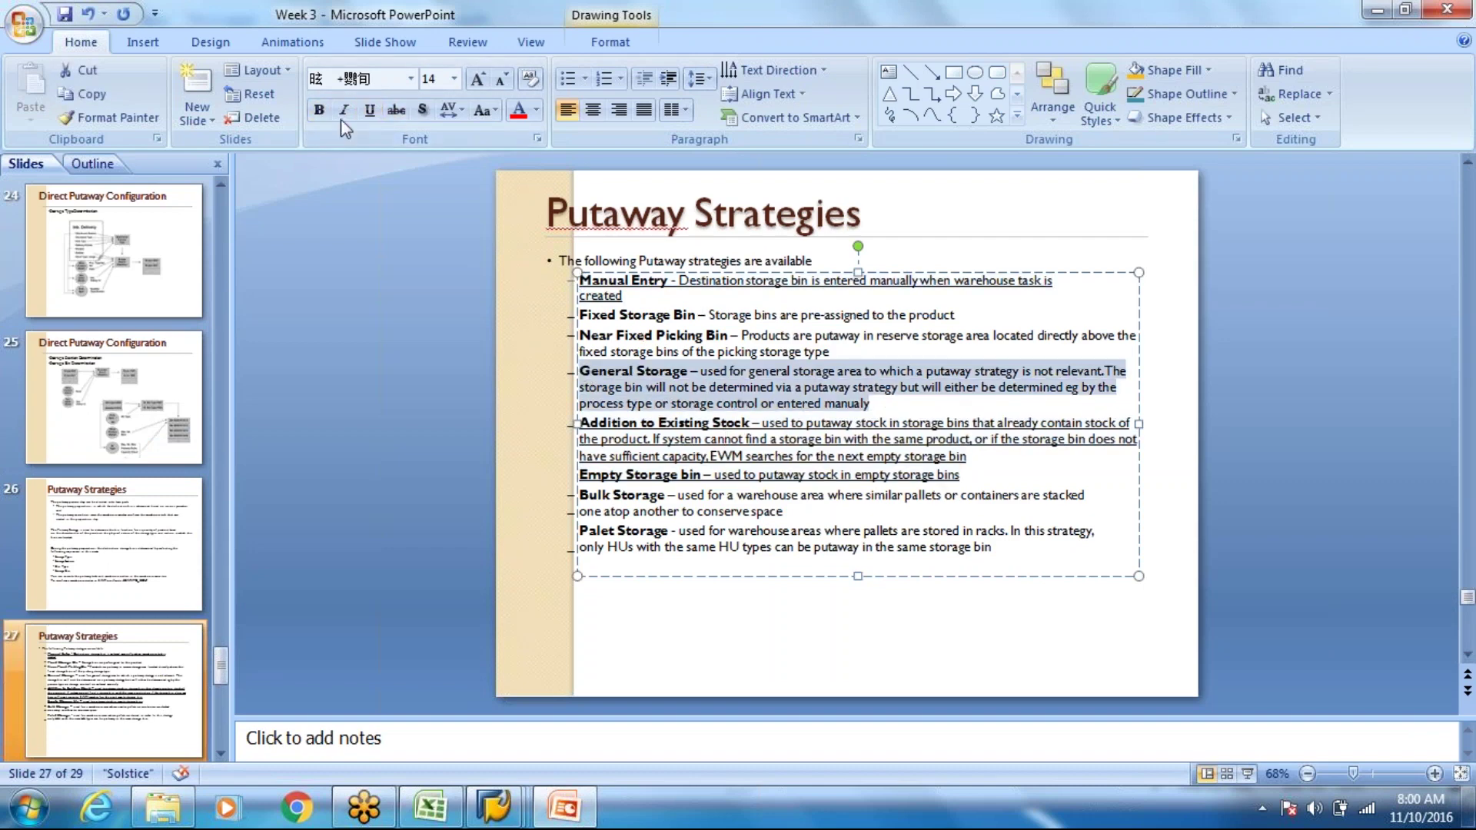
left_click(369, 111)
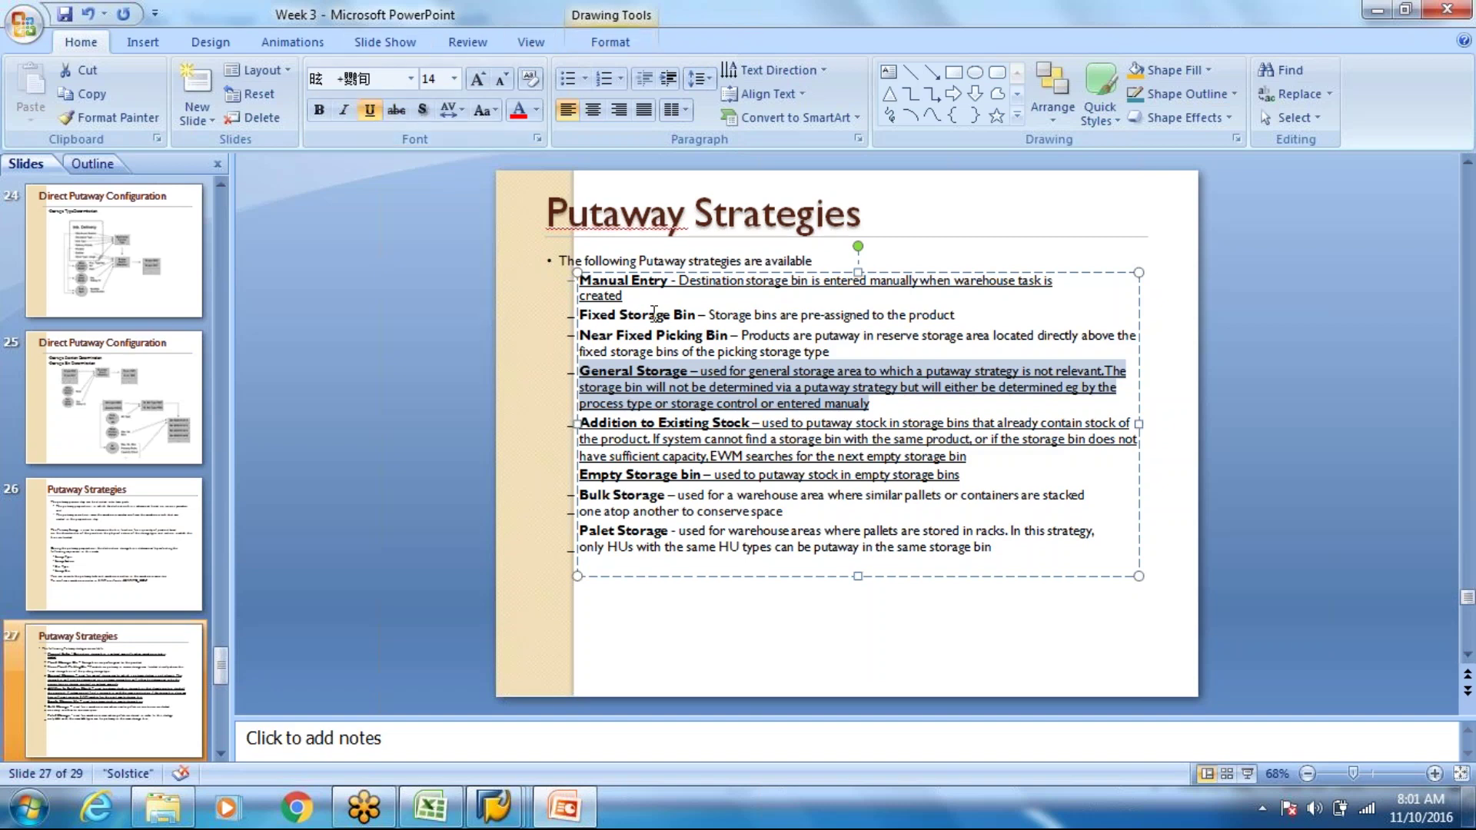
left_click(654, 312)
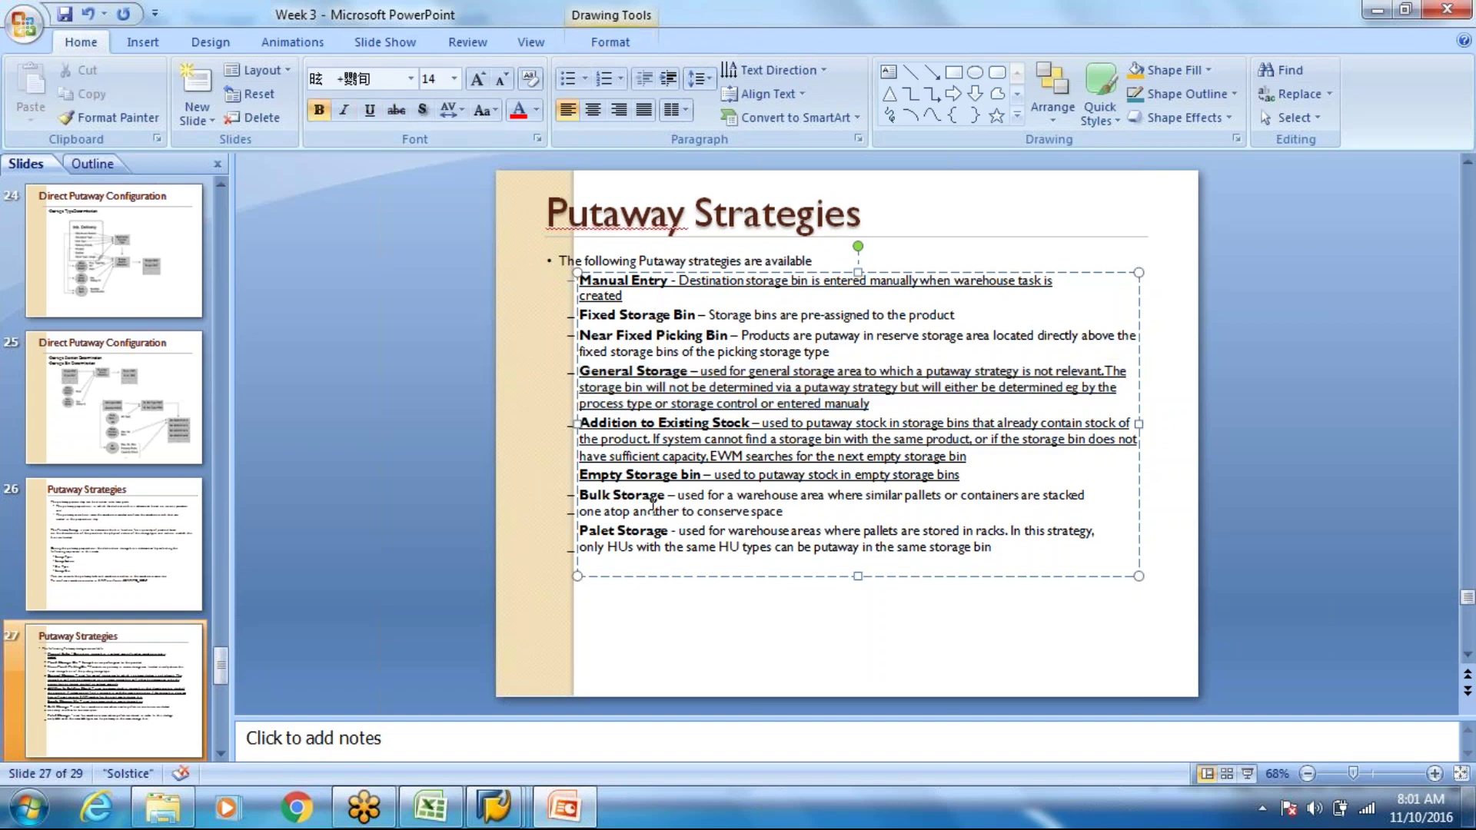
left_click(644, 530)
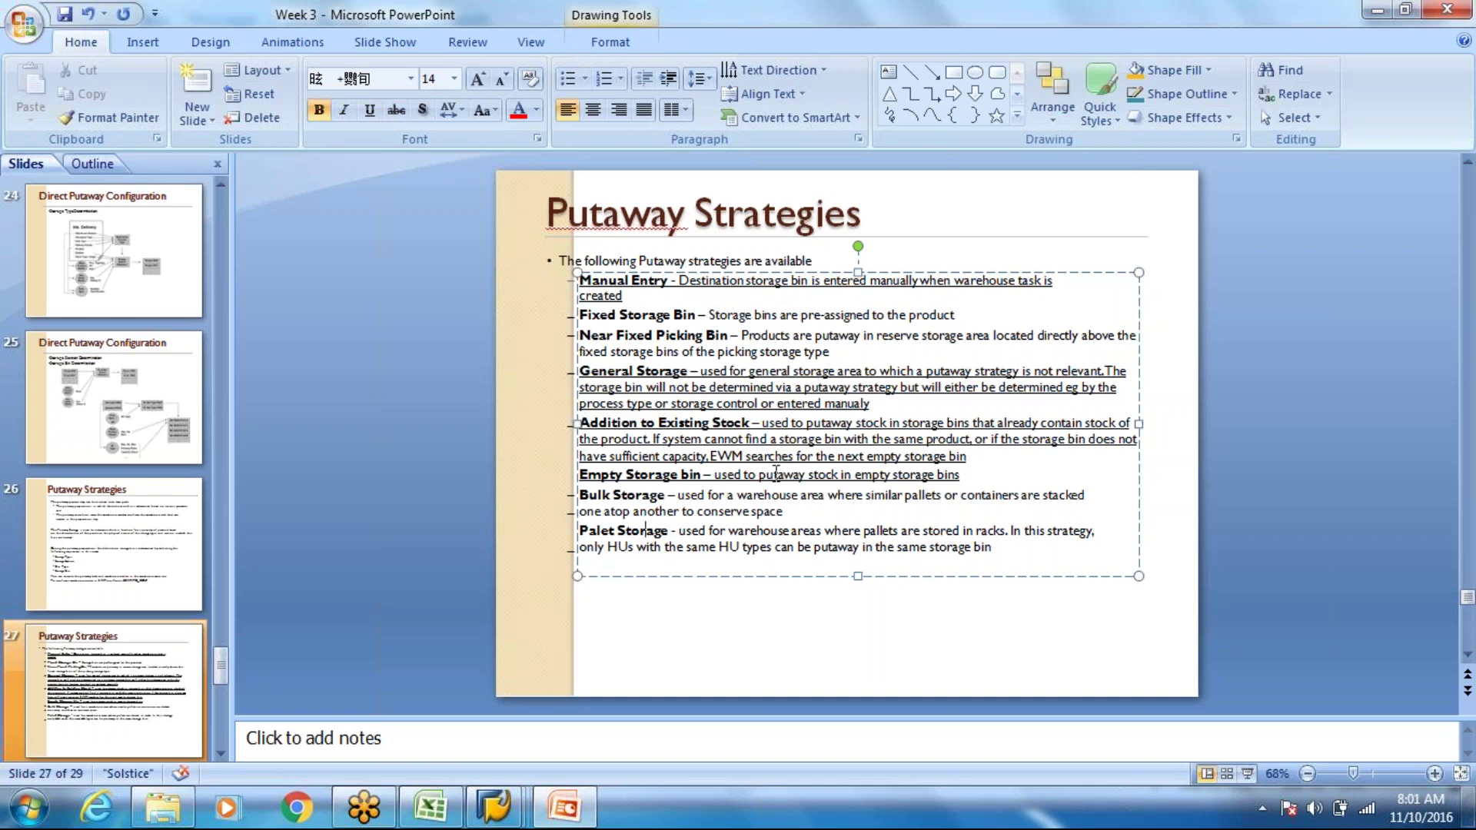